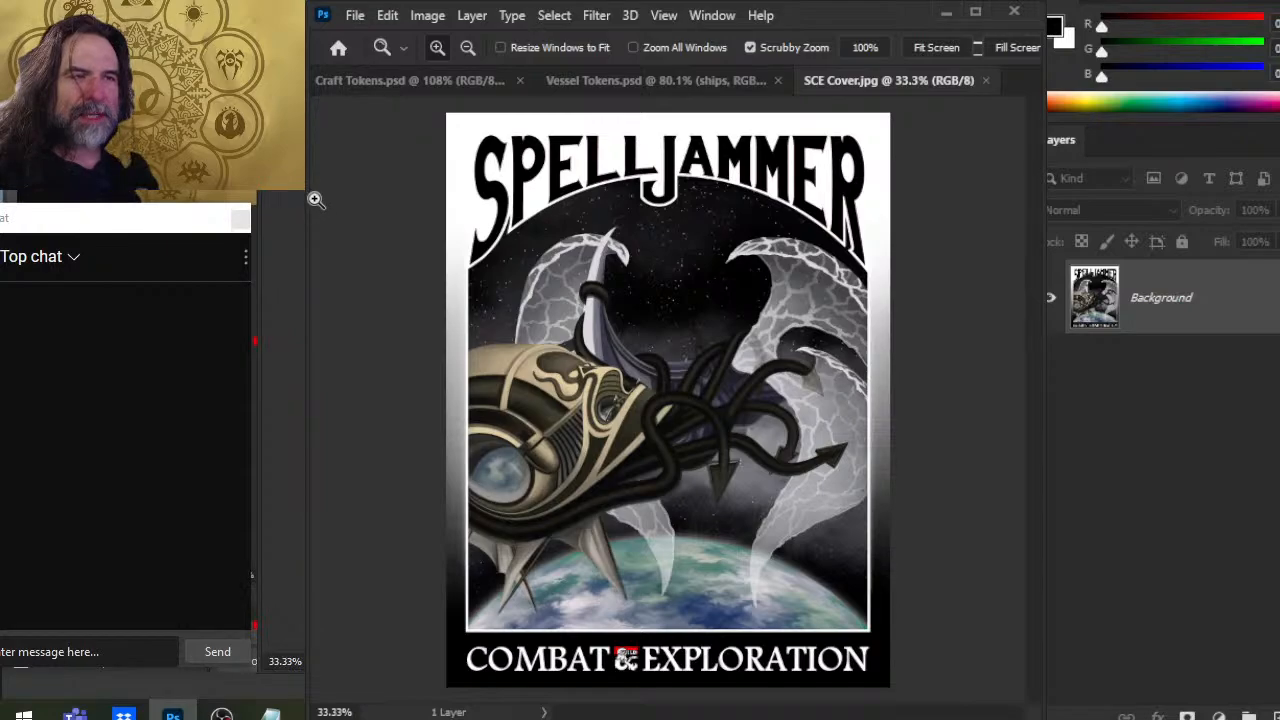
drag(314, 196, 314, 203)
key(alt+Tab)
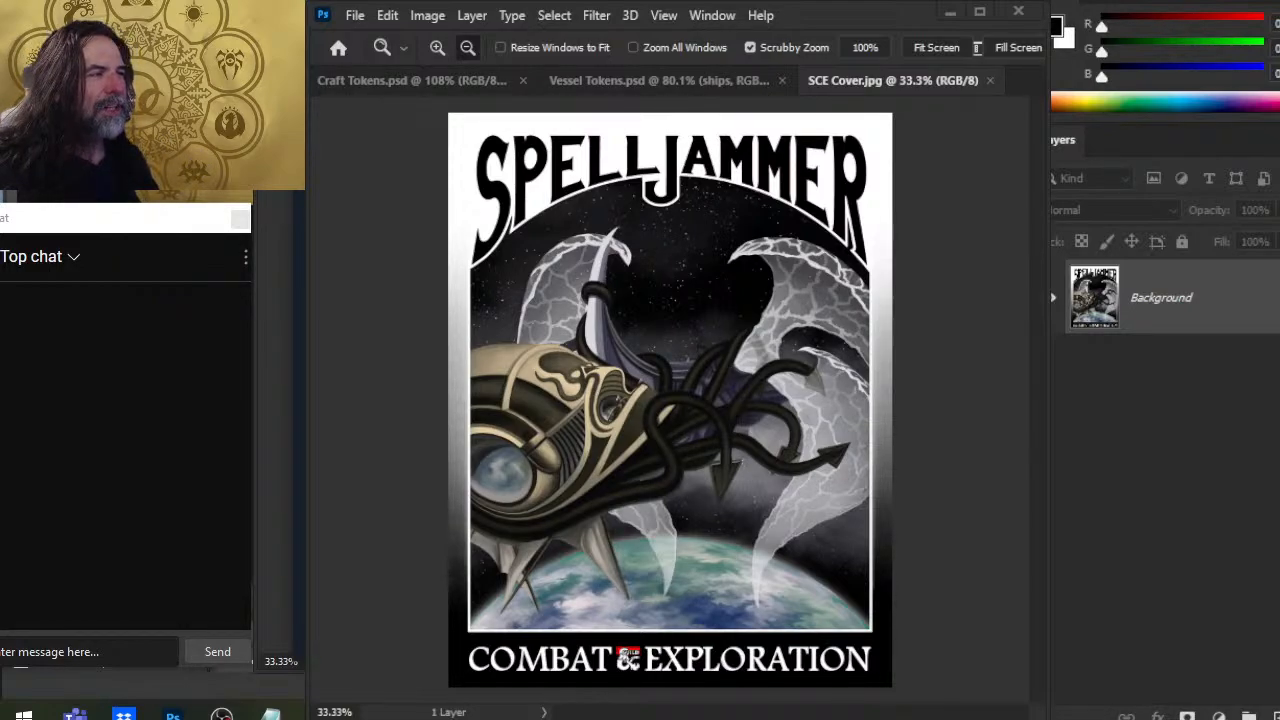
key(alt+Tab)
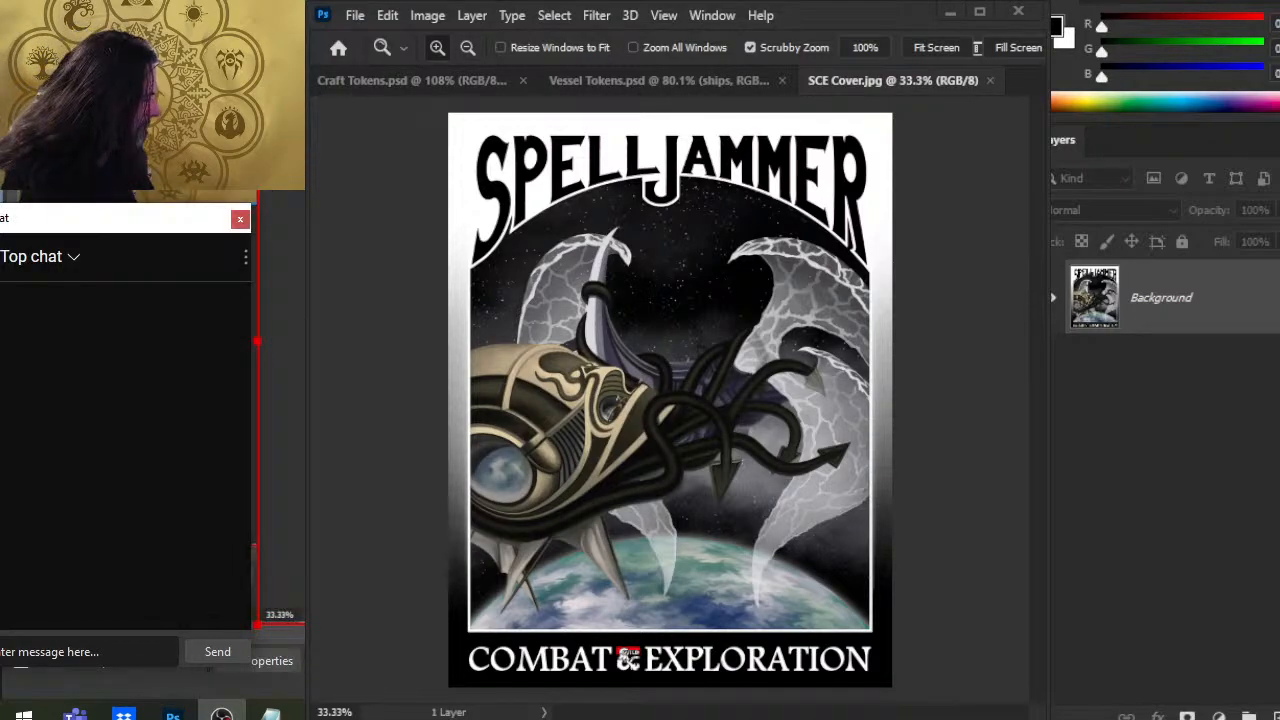
drag(1096, 524, 1096, 548)
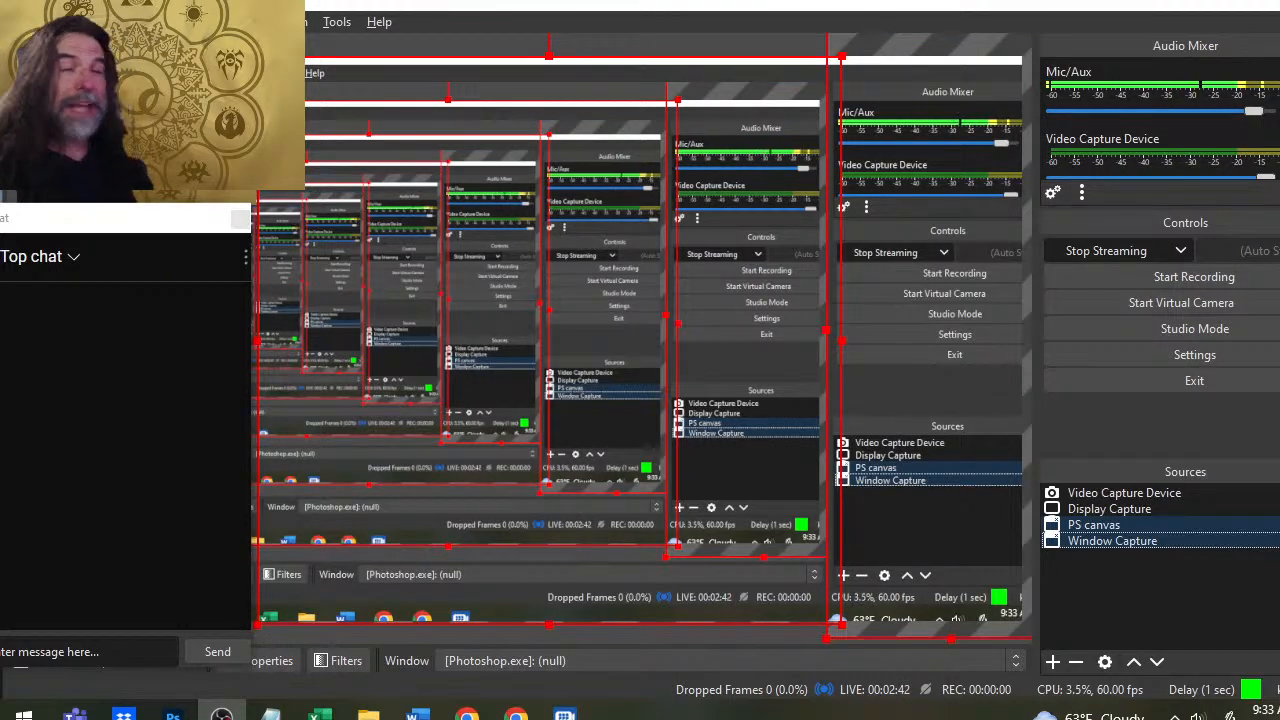
Switch to the YouTube live stream page in Chrome and give the Ship Tokens 20 stream a like
key(alt+Tab)
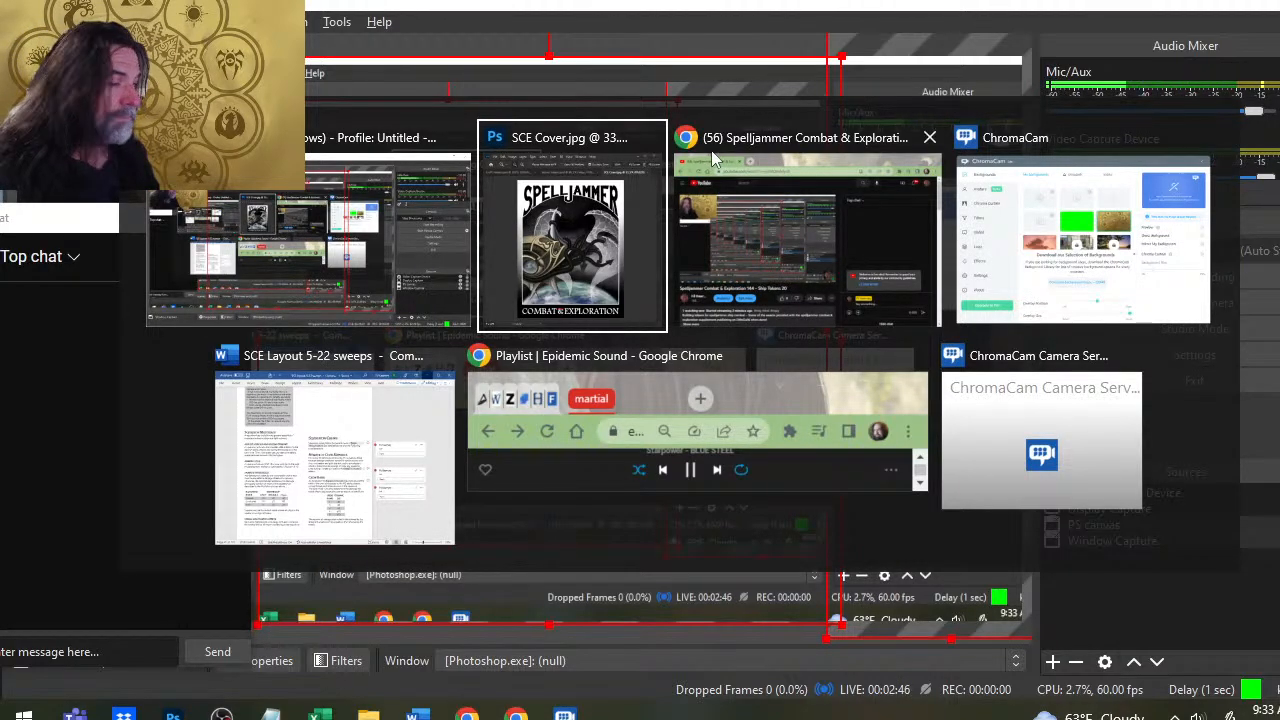
click(810, 250)
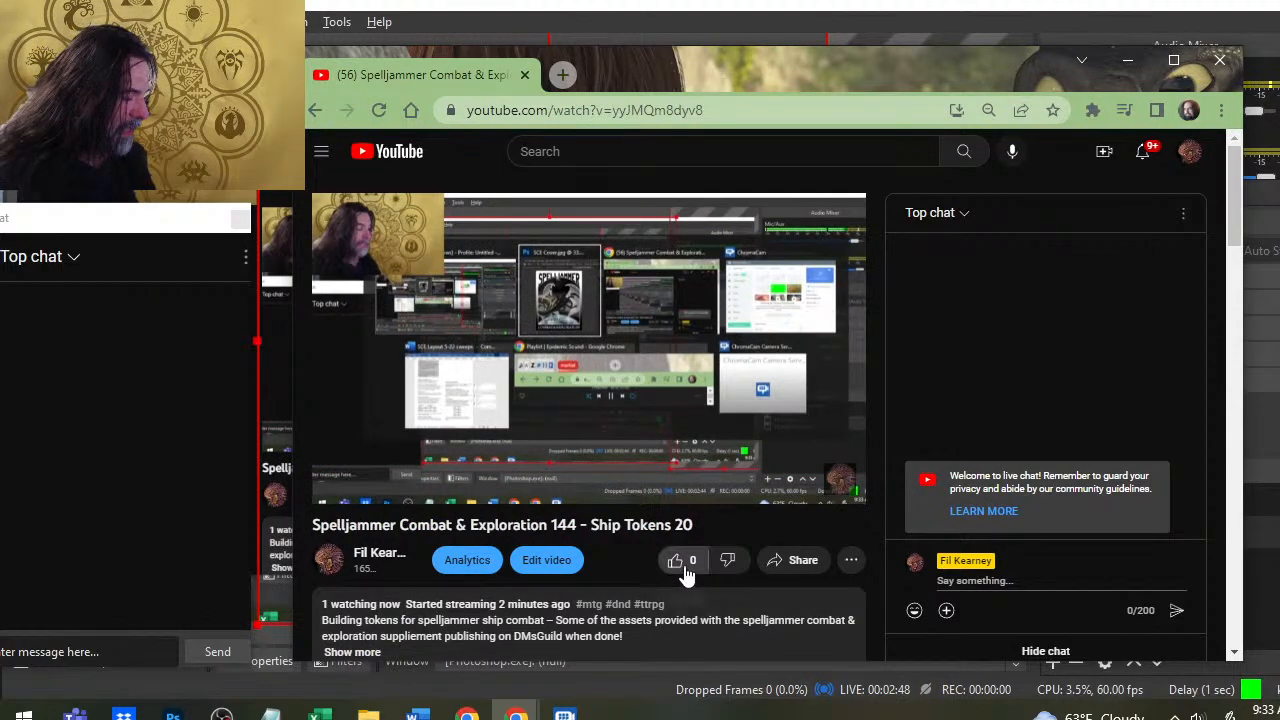
click(676, 560)
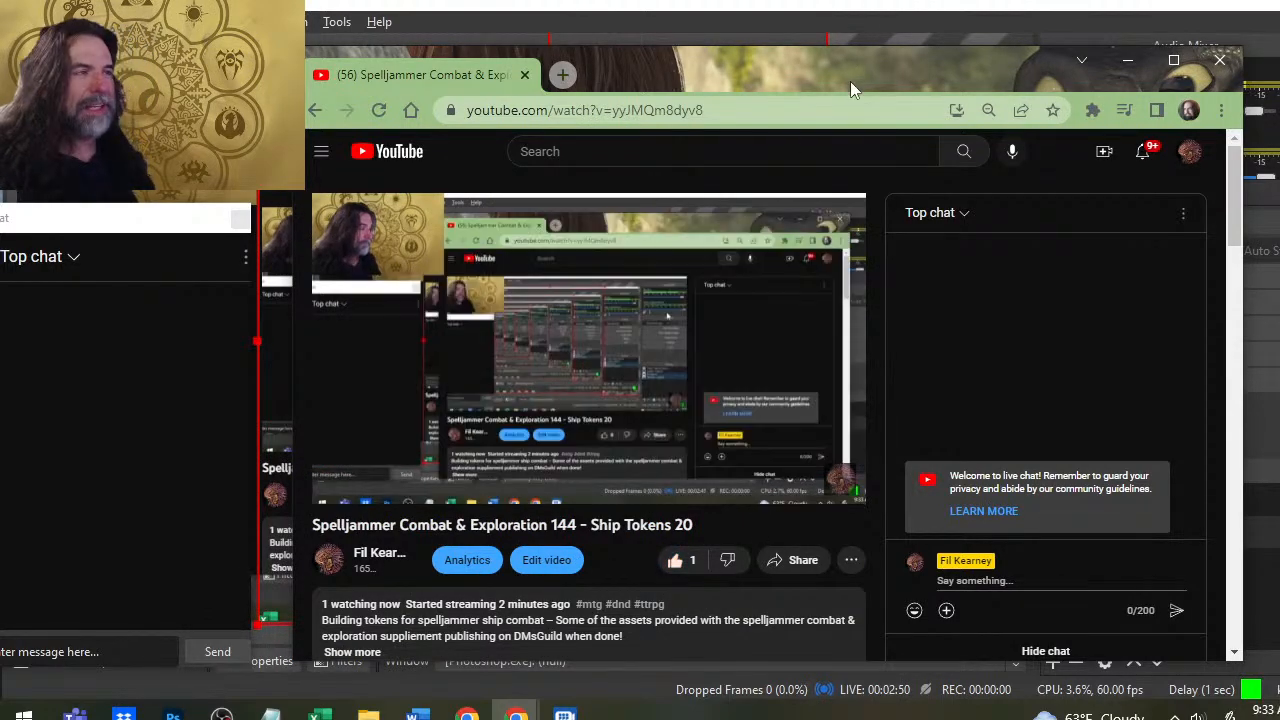
key(alt+Tab)
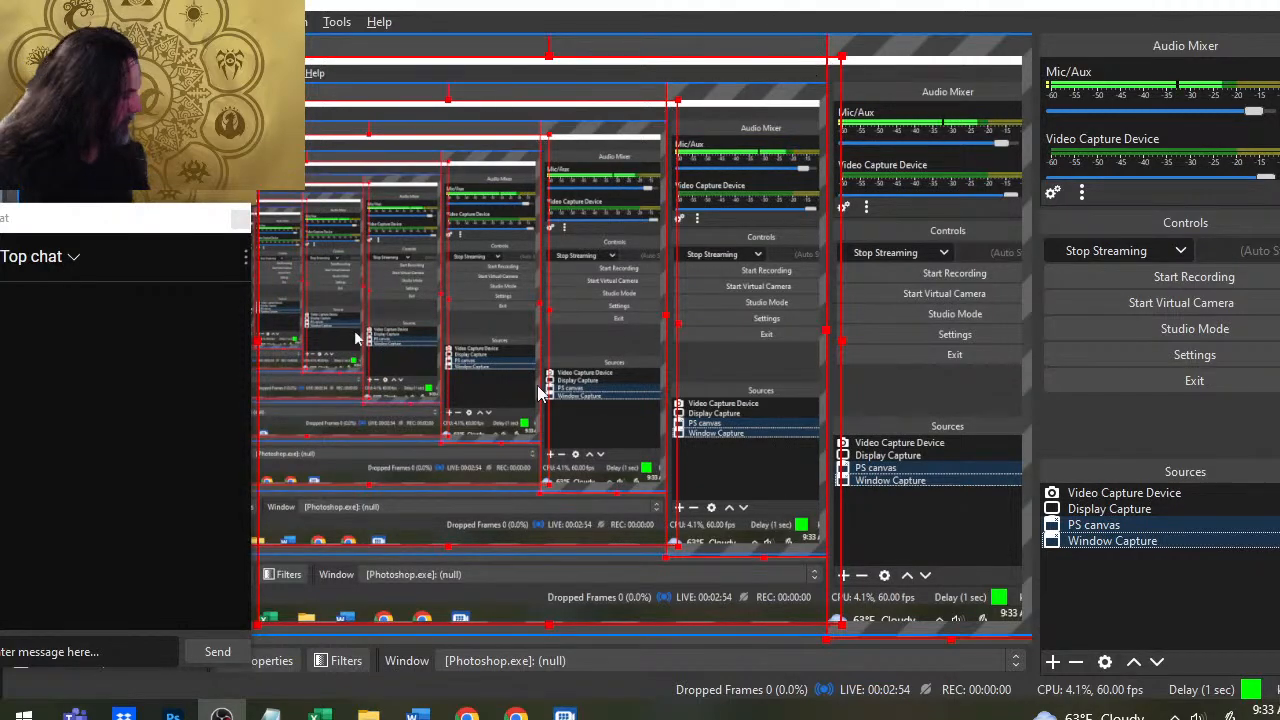
key(alt+Tab)
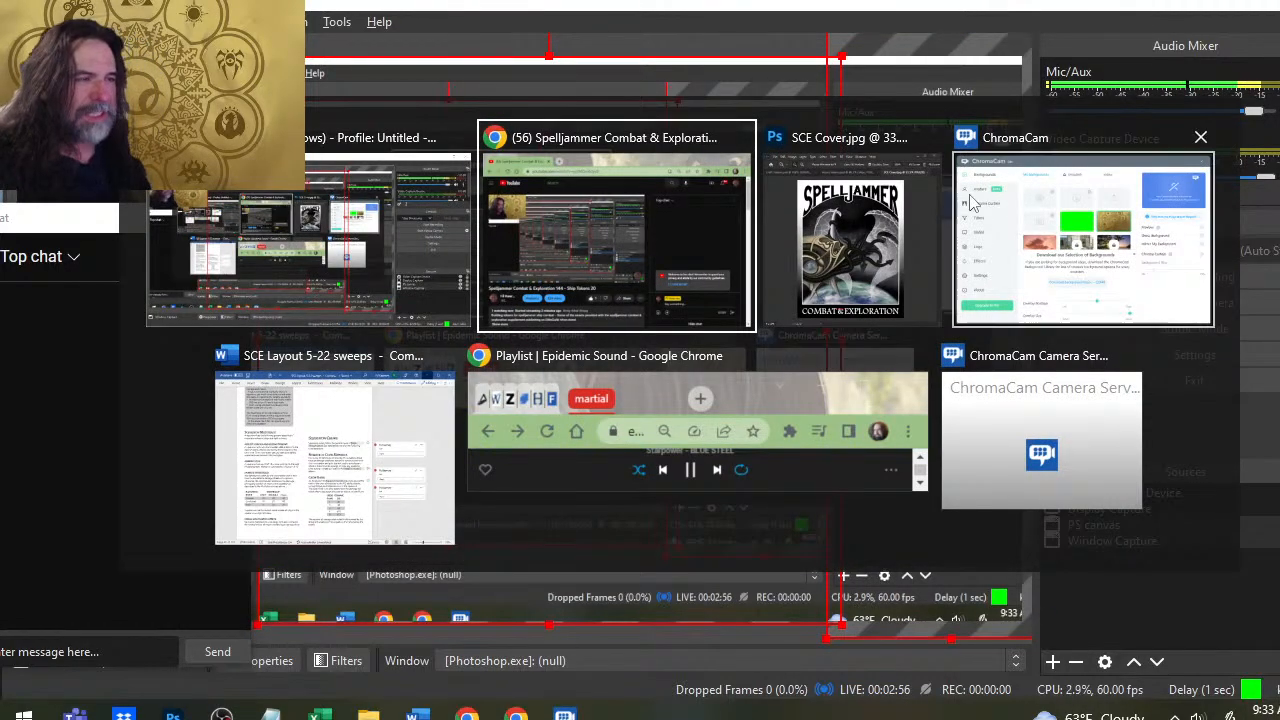
key(alt+Tab)
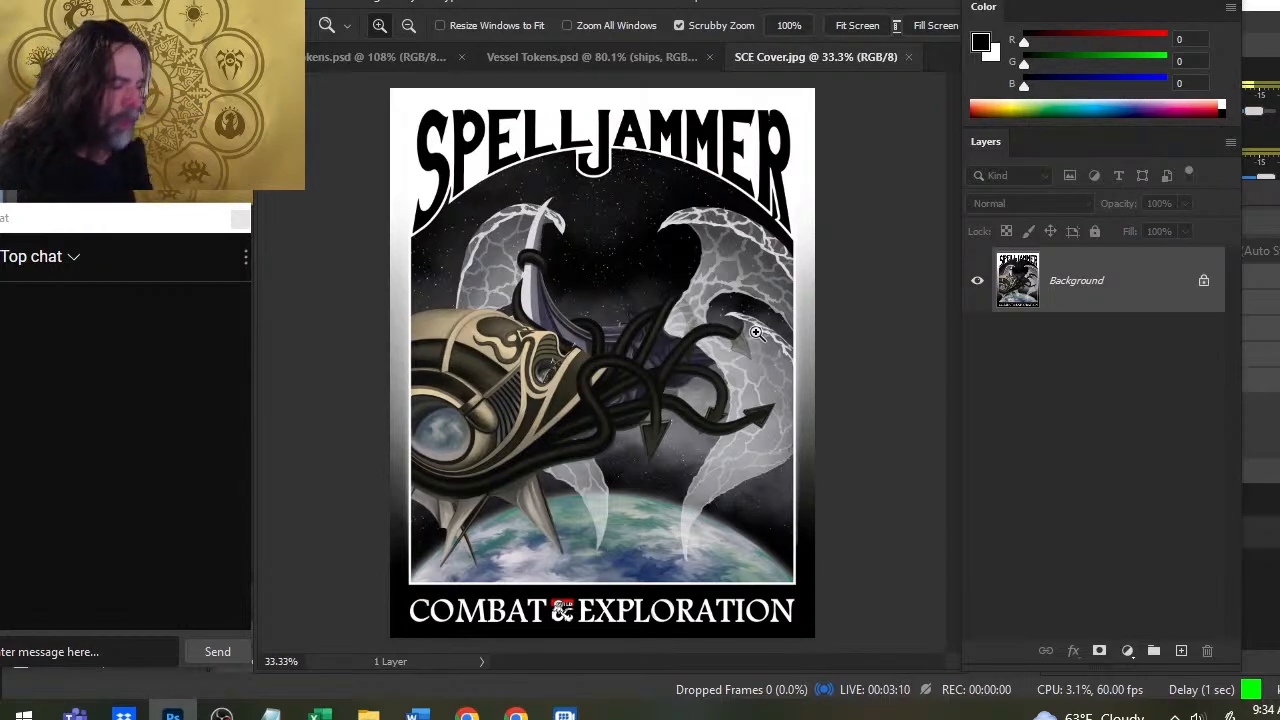
key(alt+Tab)
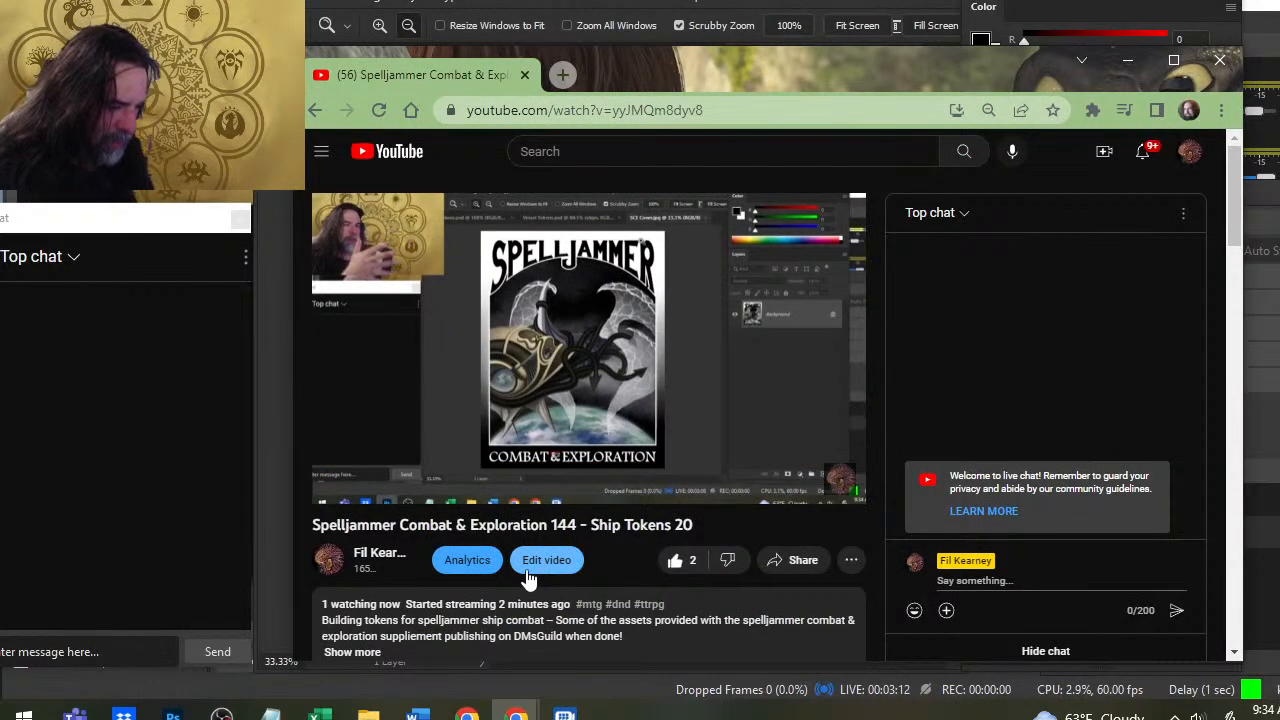
Switch back to Photoshop and close the SCE Cover.jpg document
key(alt+Tab)
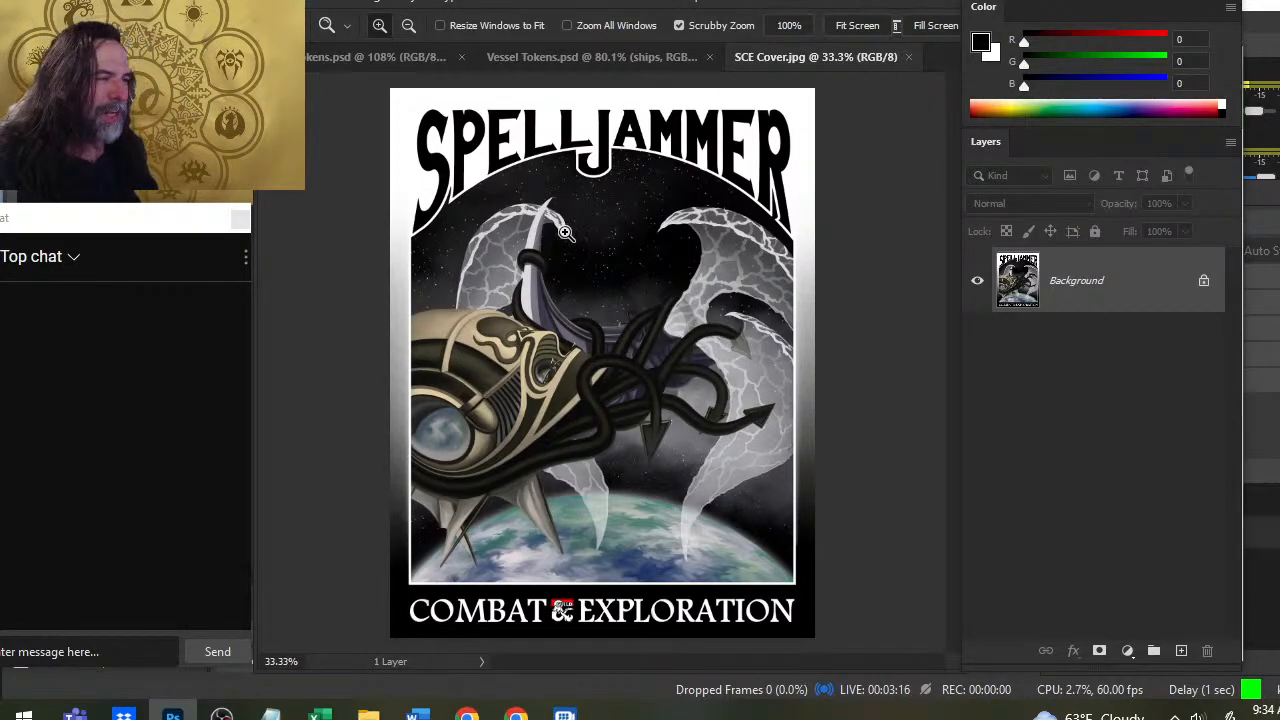
click(908, 57)
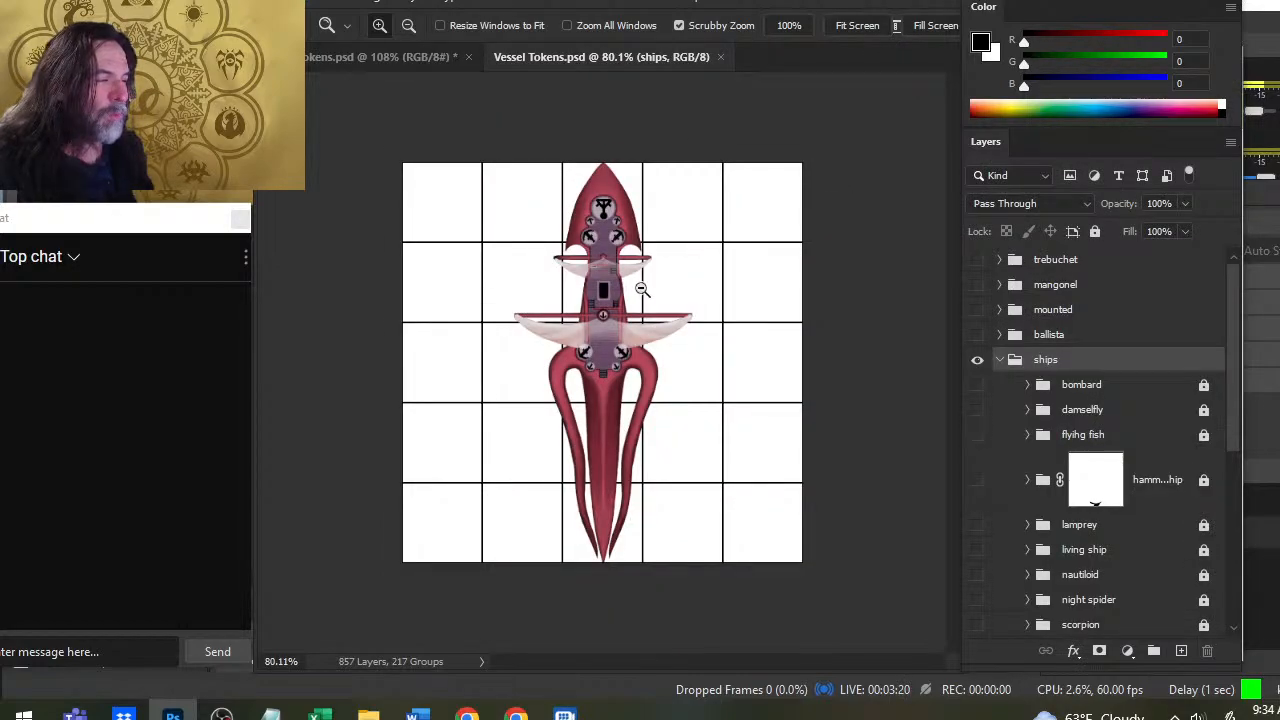
In the ships group of Vessel Tokens.psd, hide the squidship and show the shrike ship
drag(641, 290, 650, 300)
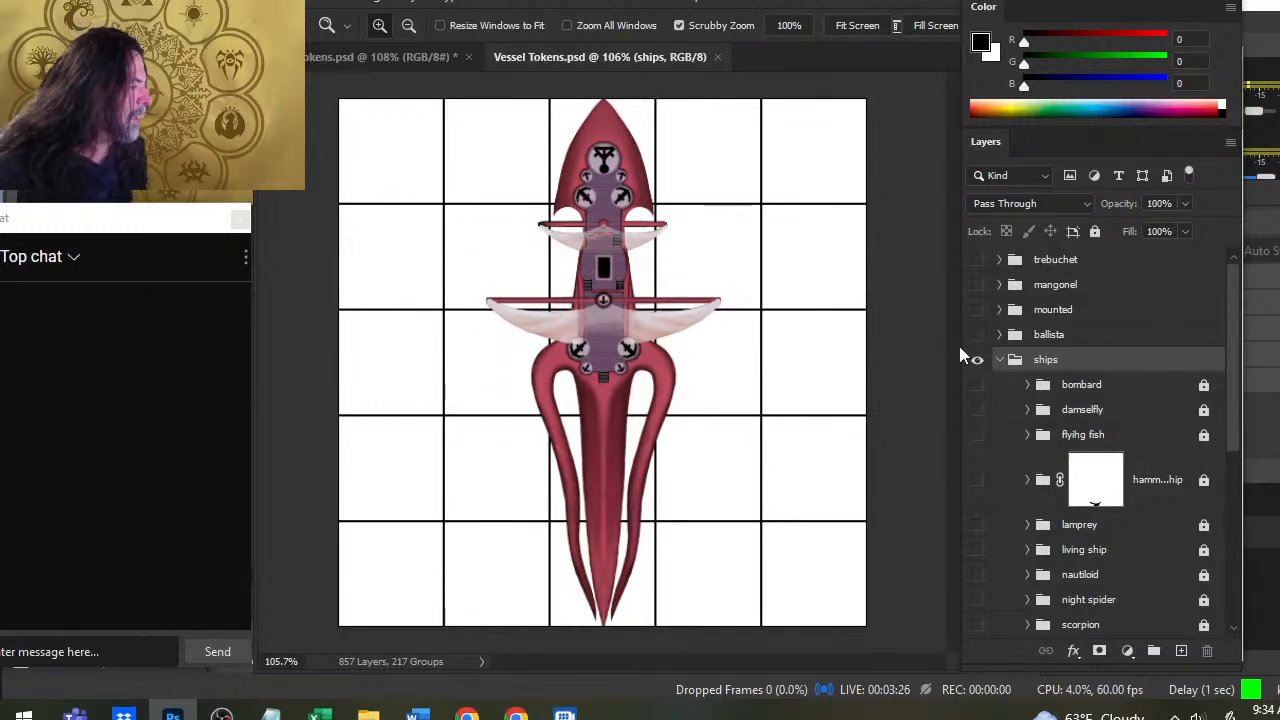
click(978, 363)
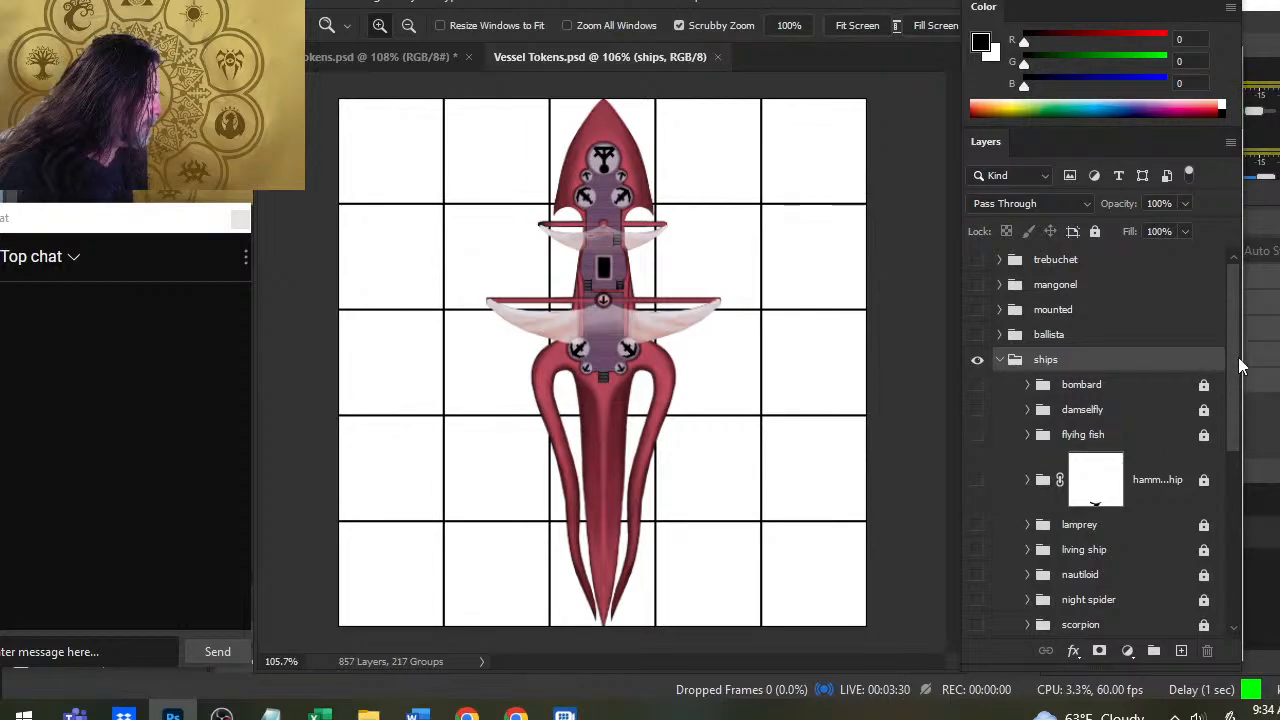
drag(1238, 357, 1237, 450)
click(977, 503)
click(977, 453)
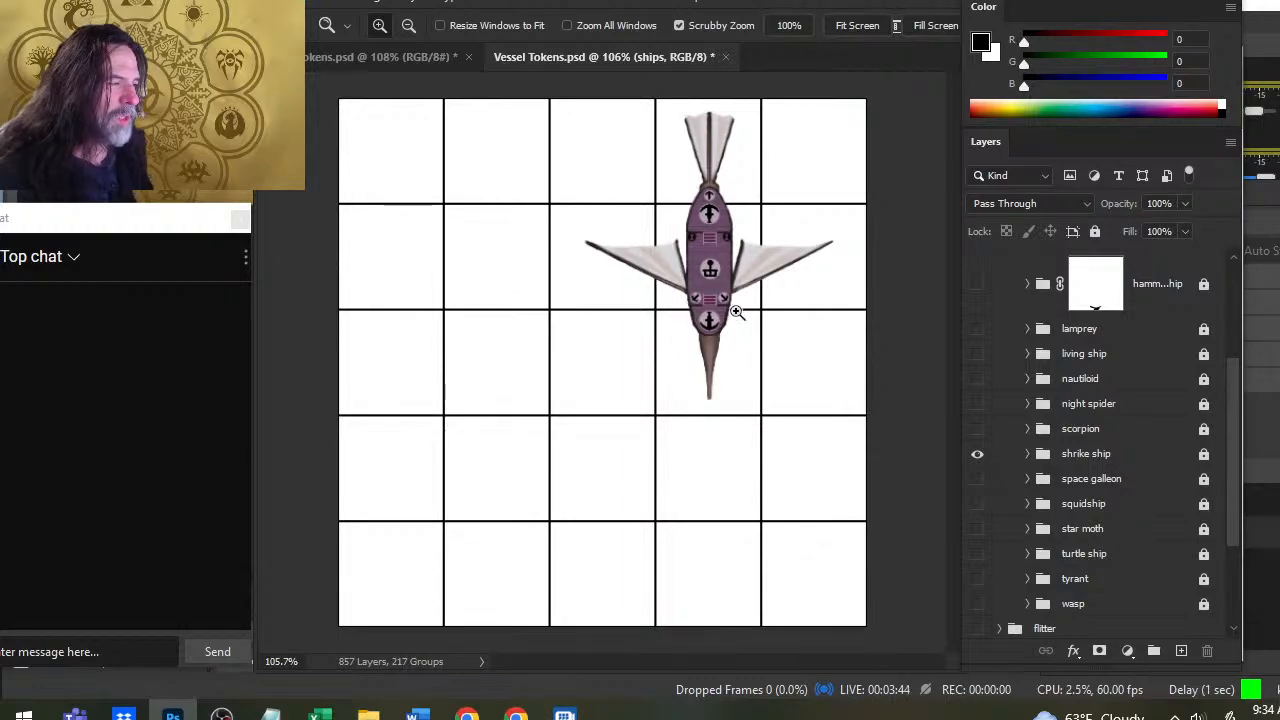
Hide the shrike ship group and make the squidship group visible again
click(978, 453)
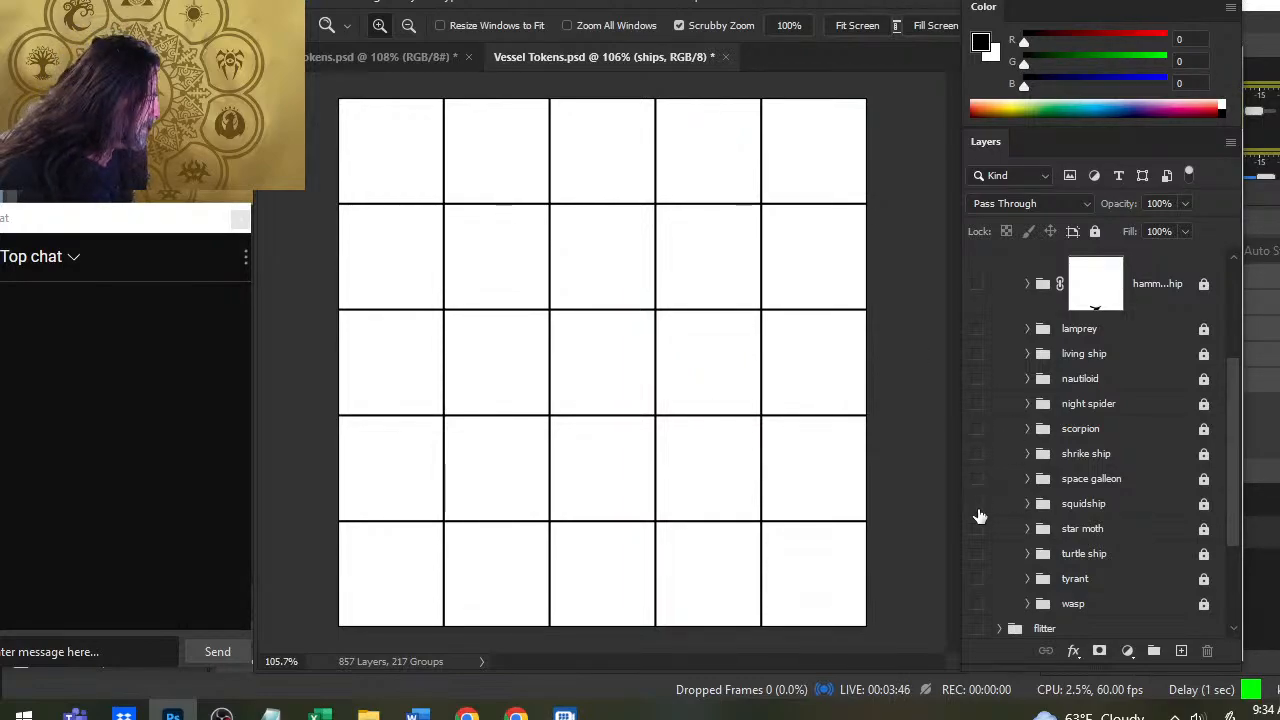
click(978, 453)
click(978, 455)
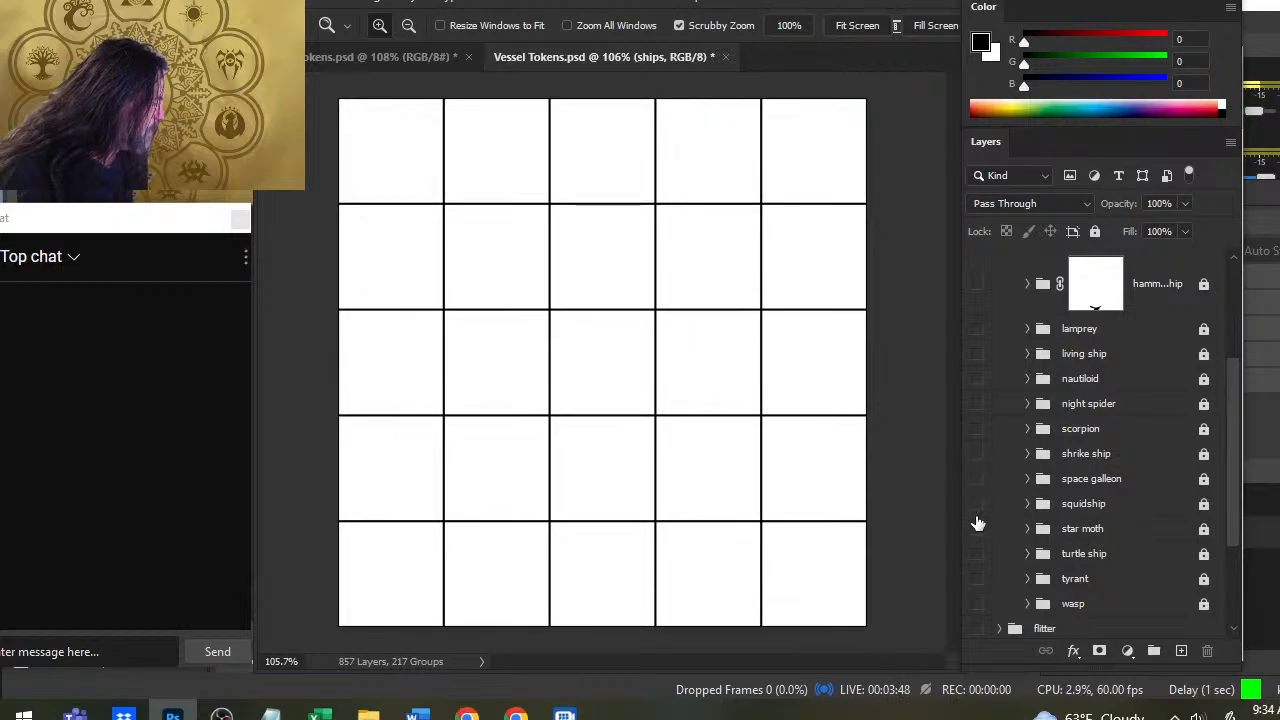
click(977, 503)
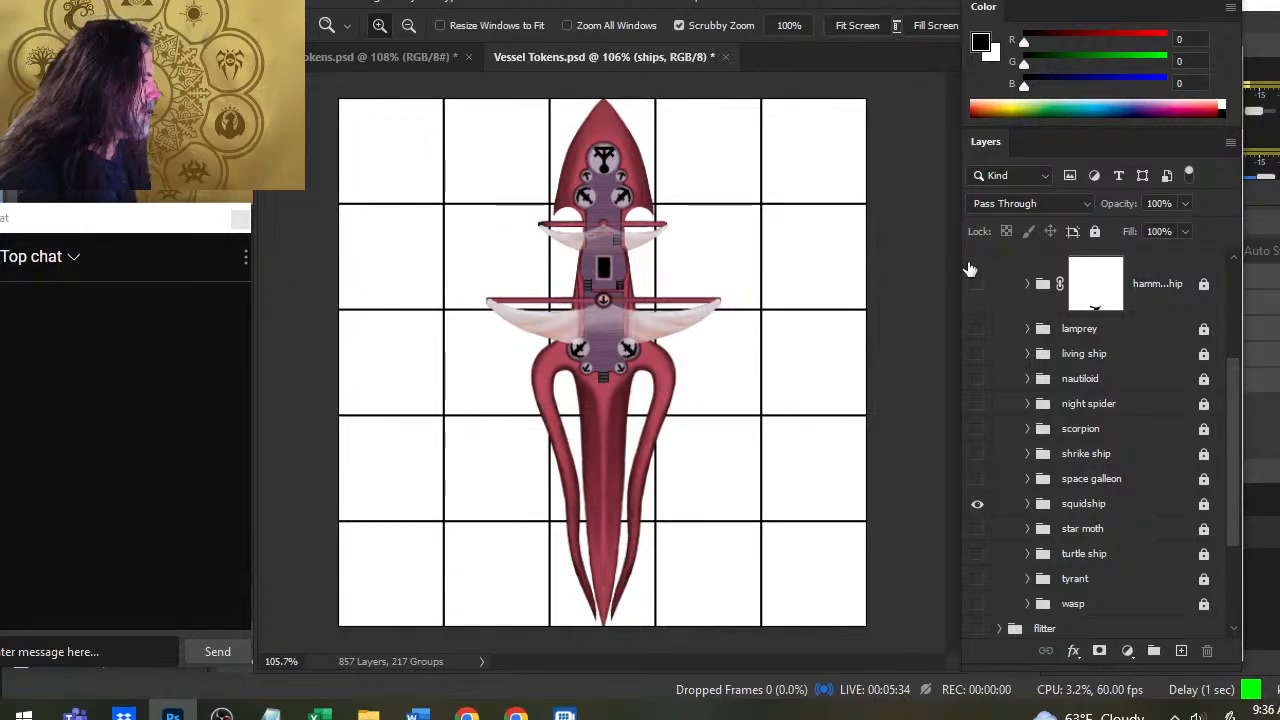
Unlock the squidship group, nudge it slightly left to centre it on the grid, and lock it again
click(1072, 508)
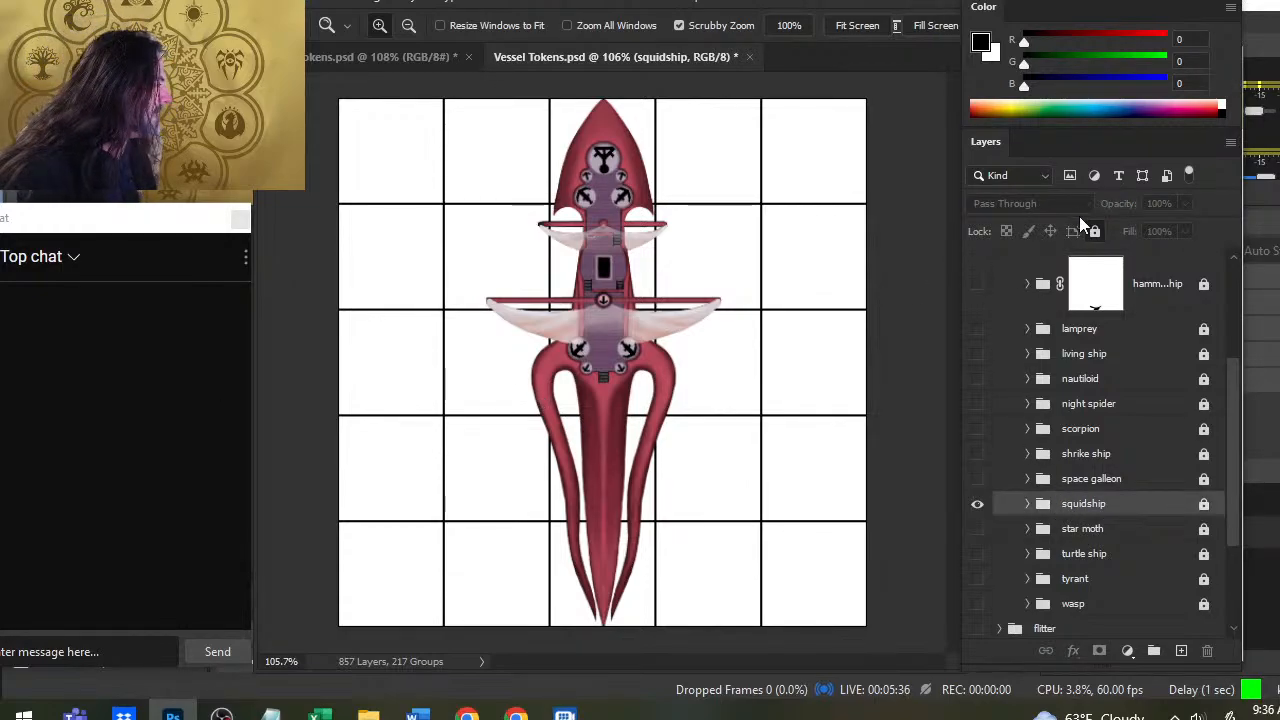
key(v)
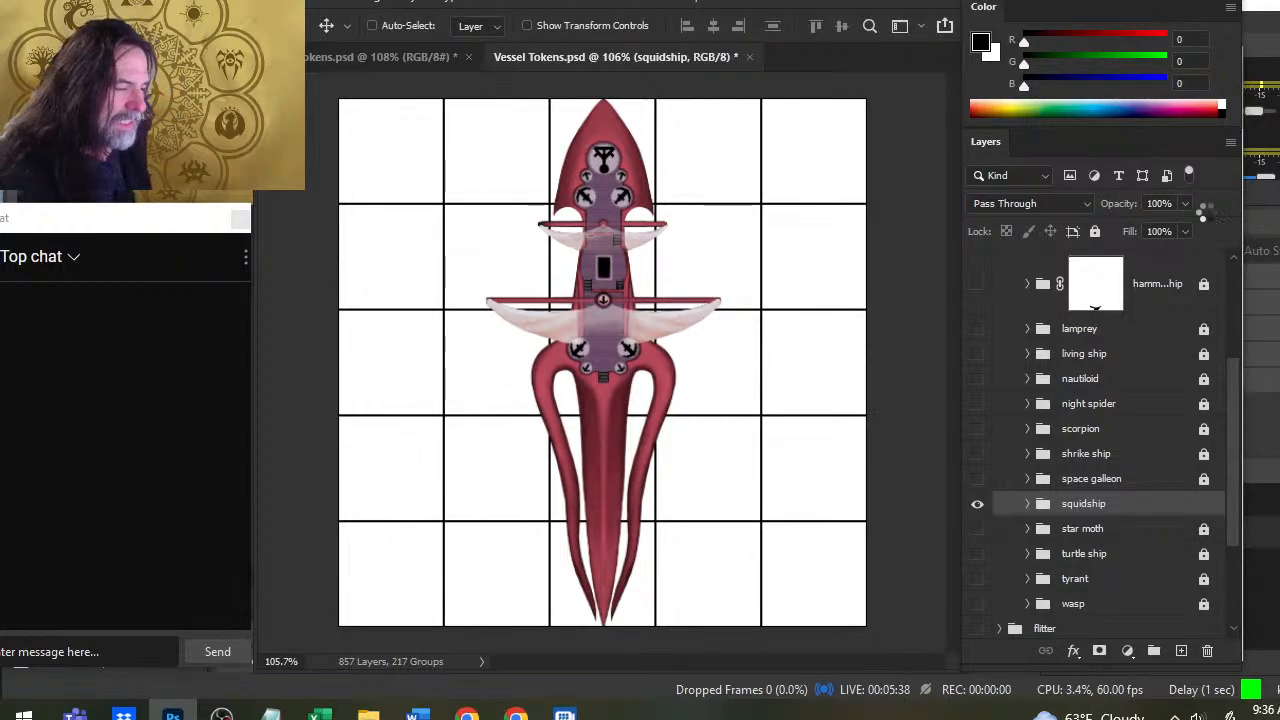
key(Left)
key(Right)
key(Left)
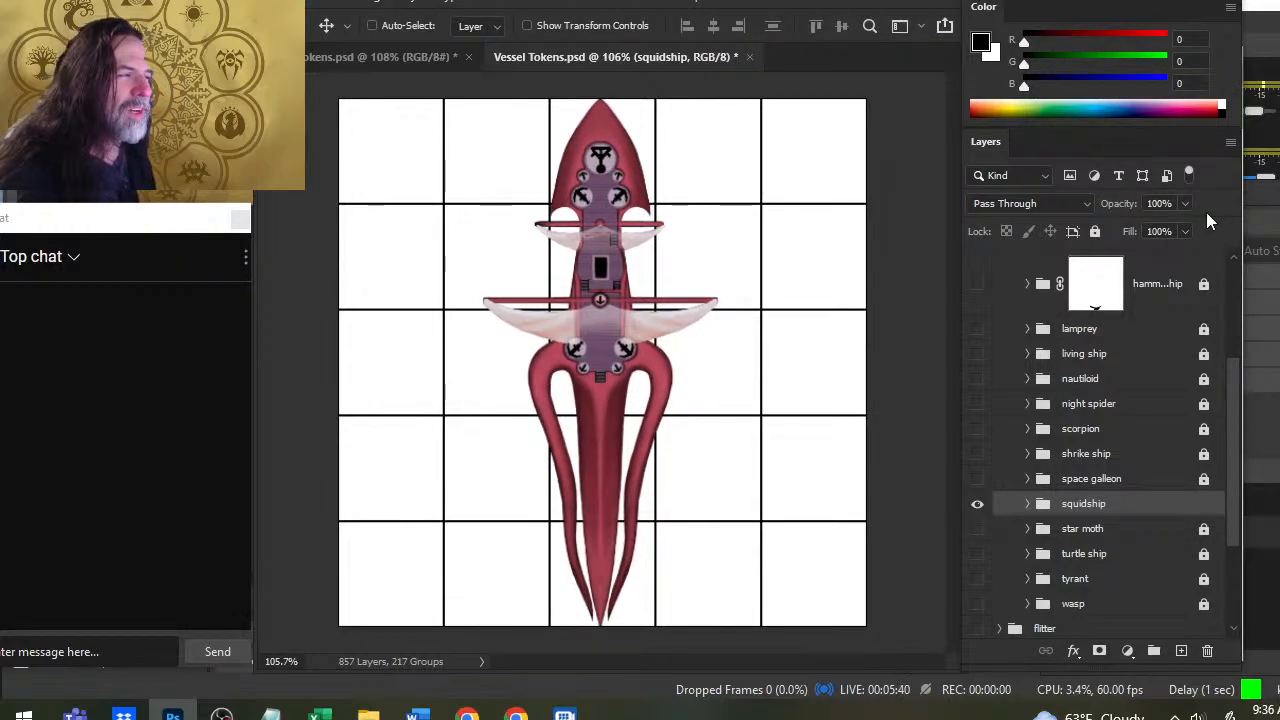
key(Right)
key(Left)
key(Right)
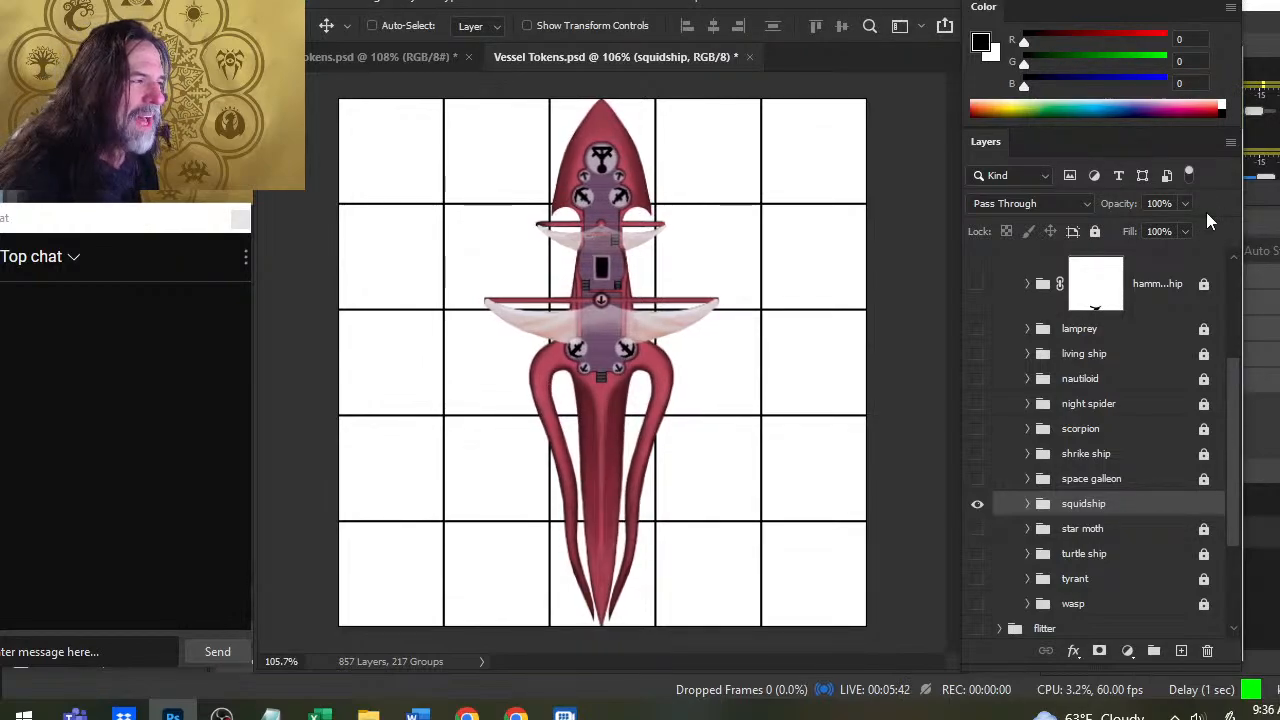
key(Left)
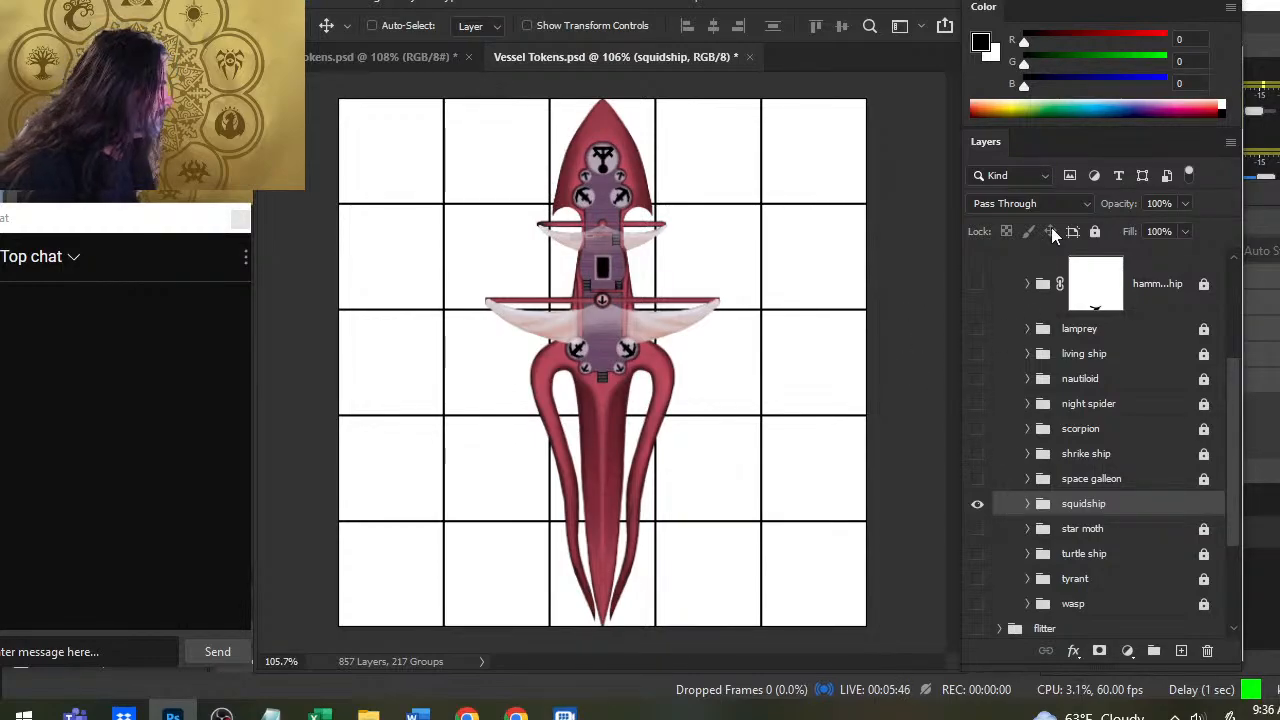
click(1096, 231)
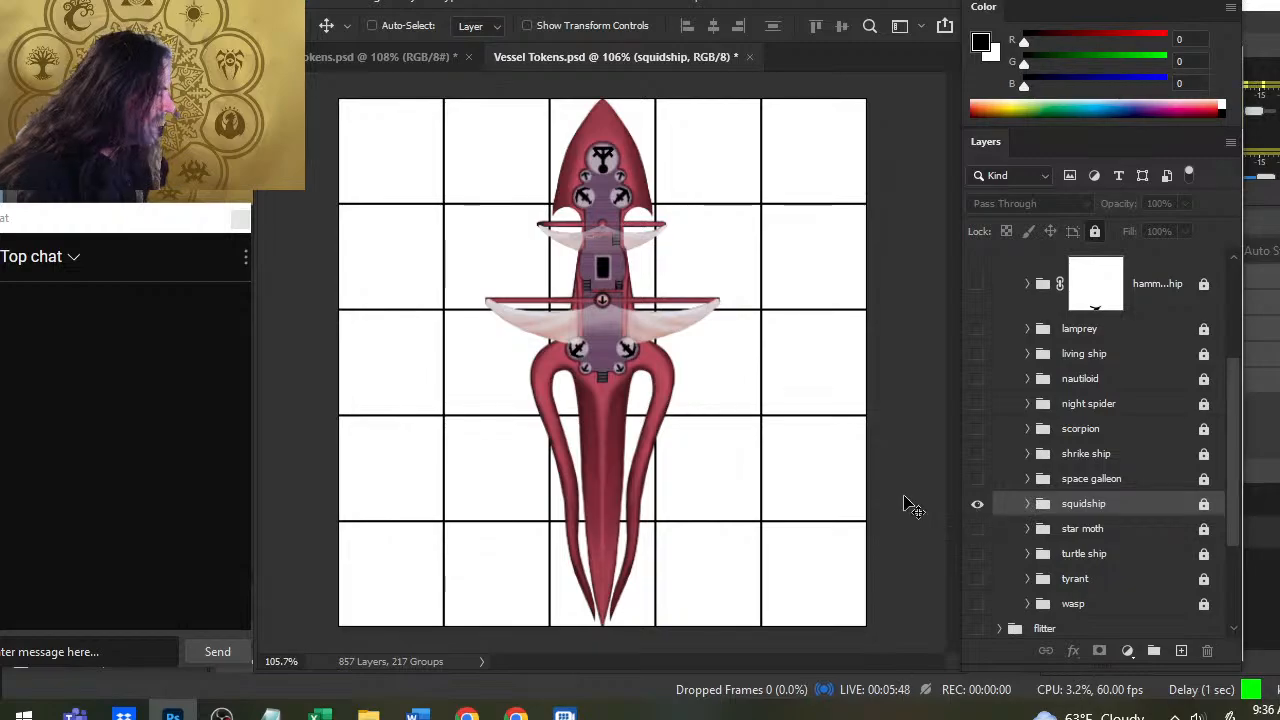
Hide the squidship group and show the star moth group to inspect that token on the grid
key(z)
alt+click(714, 311)
click(977, 506)
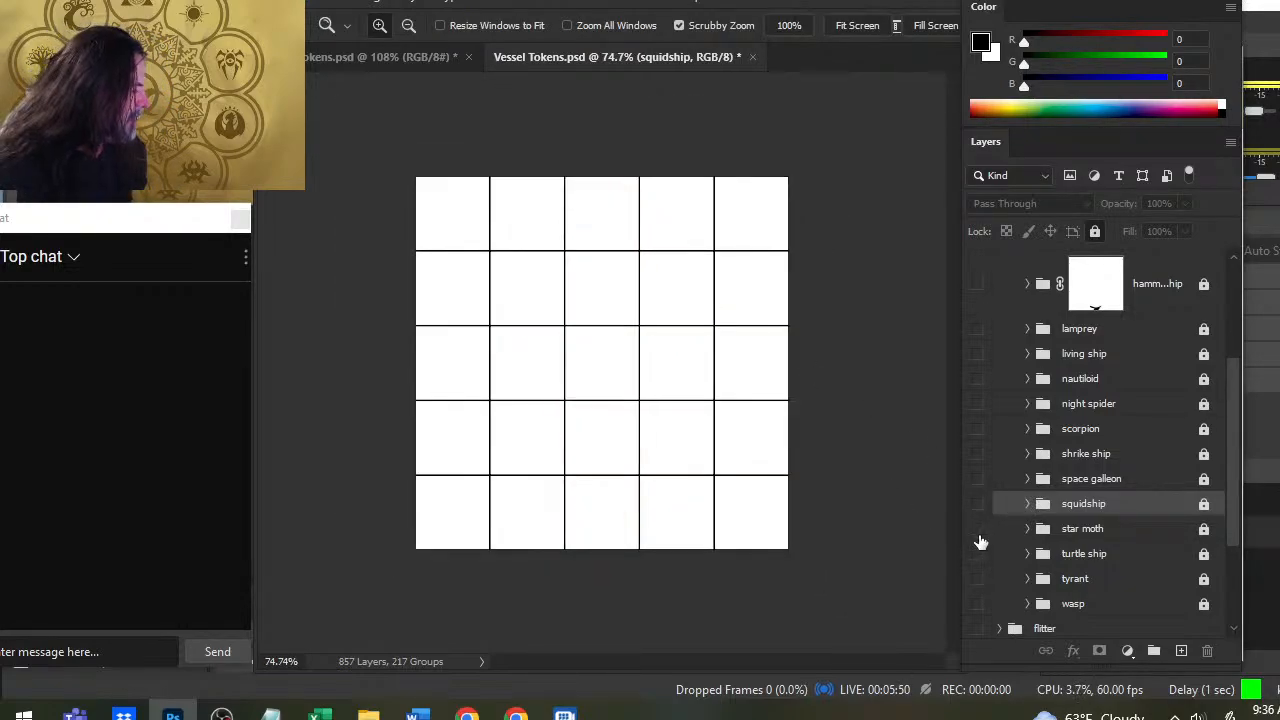
click(978, 531)
click(977, 504)
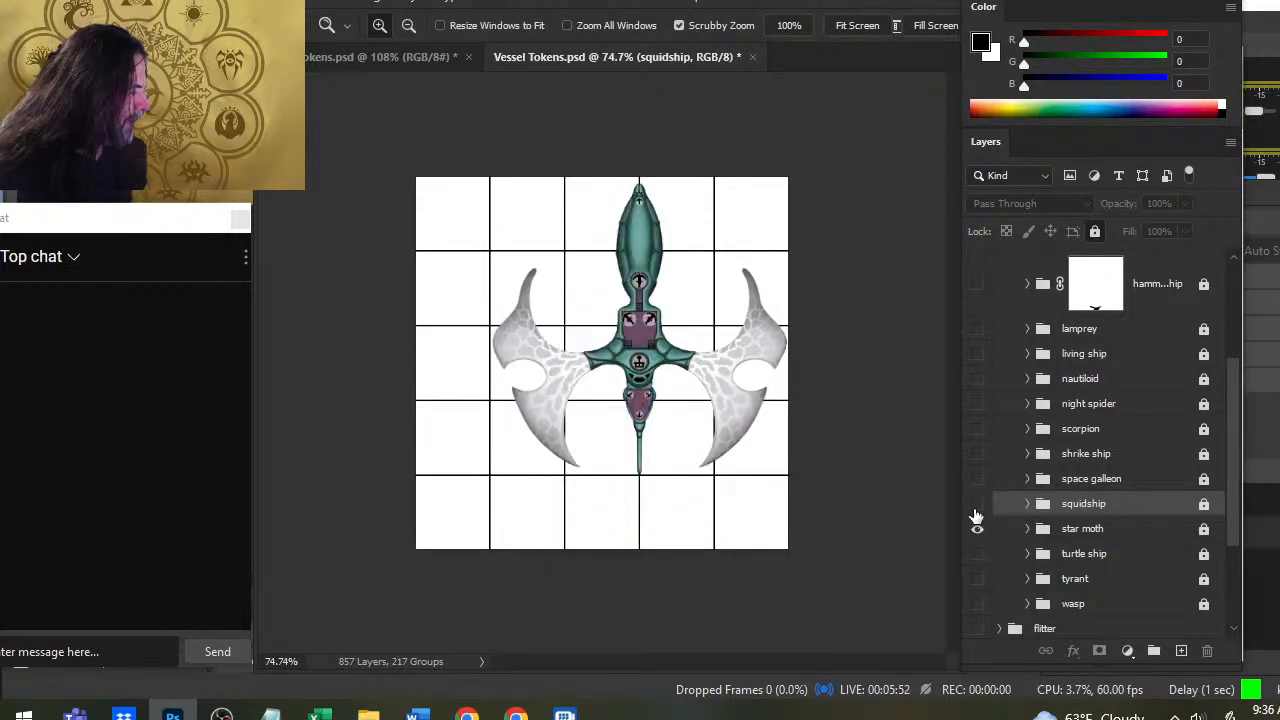
click(672, 372)
drag(712, 397, 652, 407)
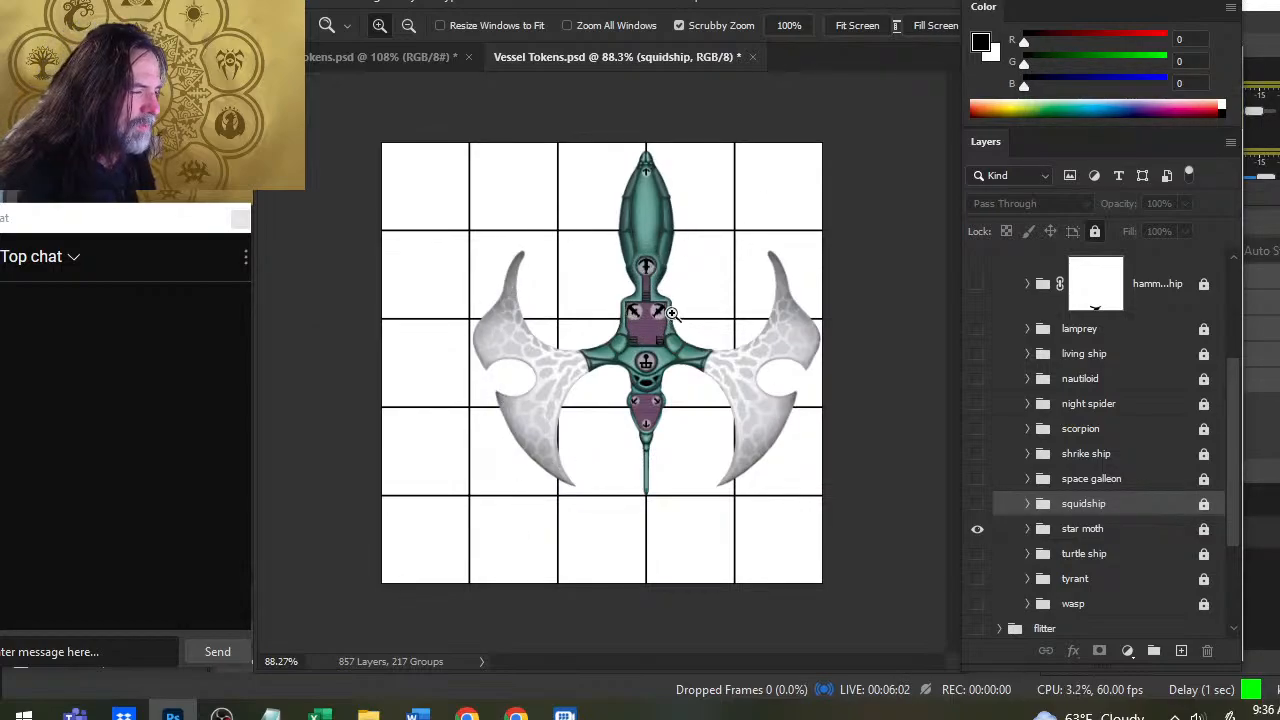
Hide the star moth group and show the space galleon group
click(976, 531)
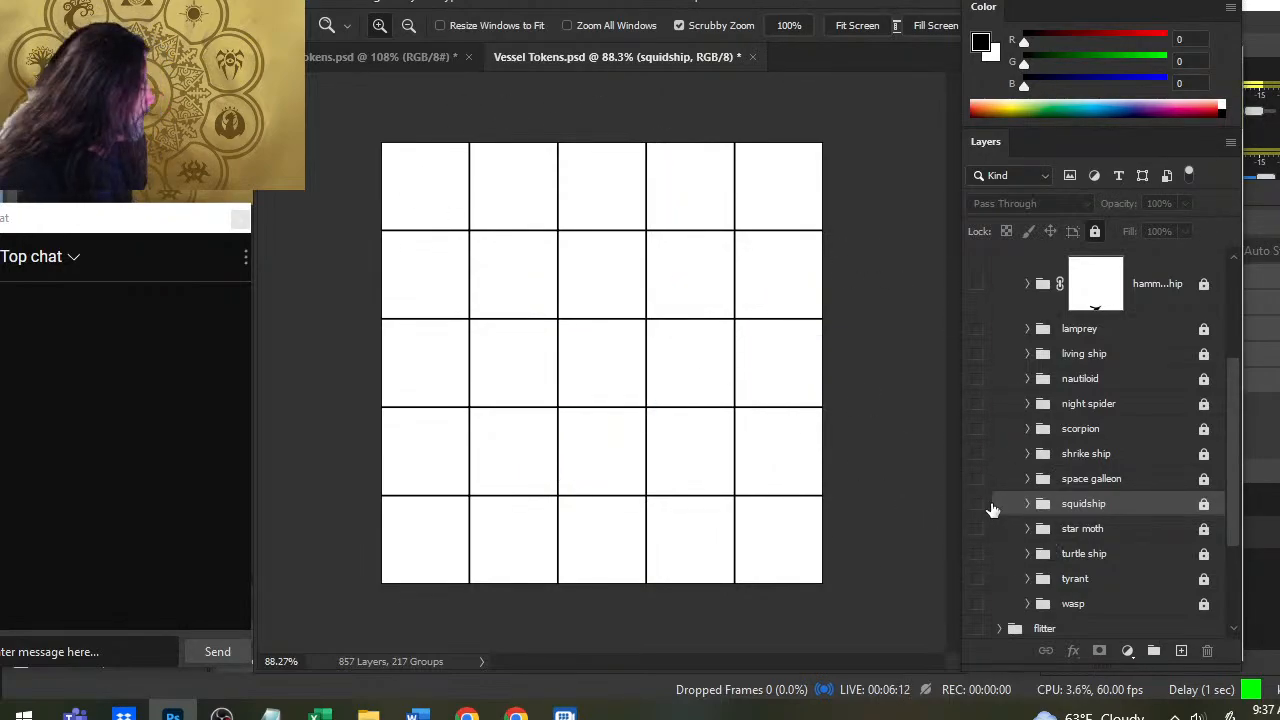
click(977, 479)
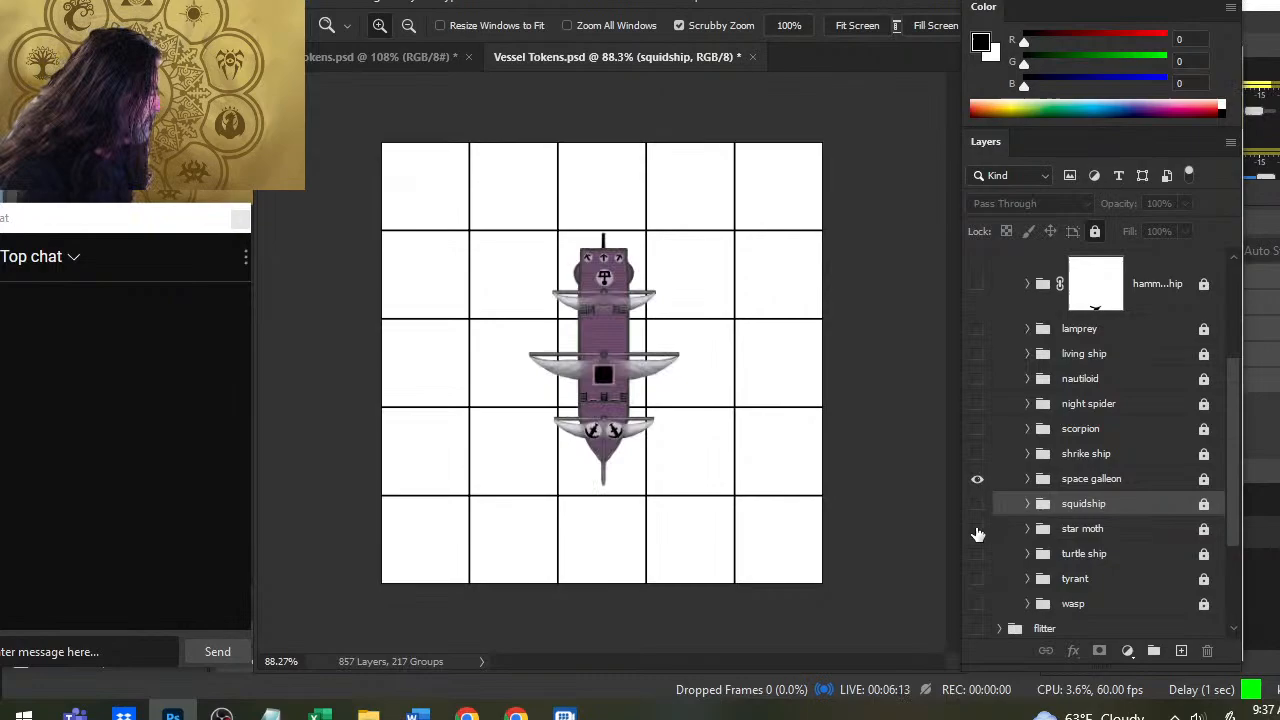
Examine the small craft and ballista tokens in Craft Tokens.psd, comparing them with the space galleon in Vessel Tokens.psd
click(401, 57)
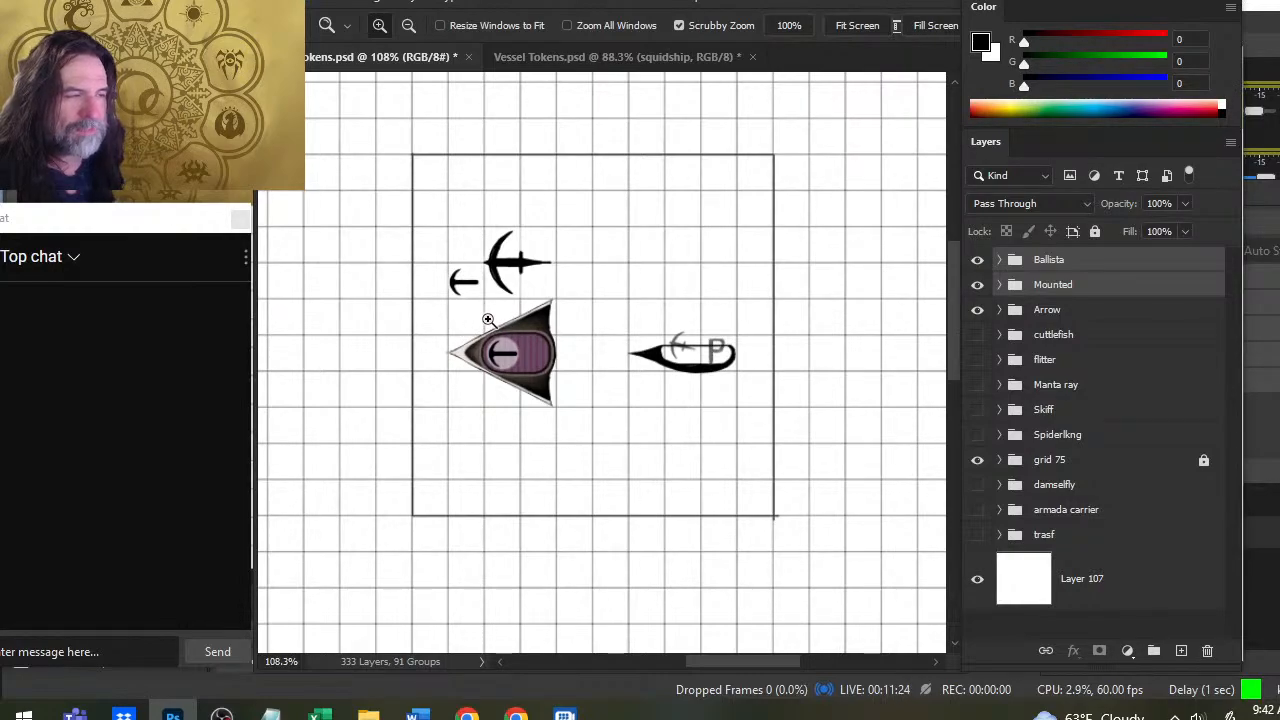
click(588, 310)
drag(568, 365, 512, 398)
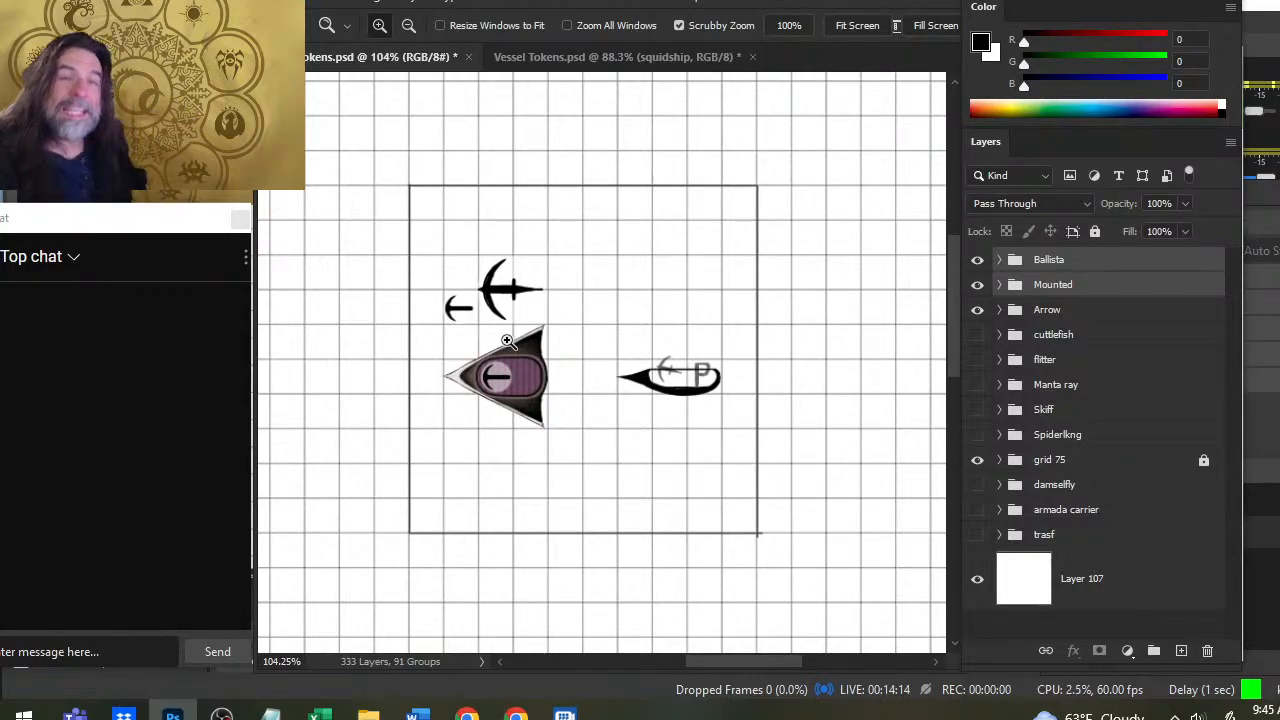
drag(748, 313, 680, 323)
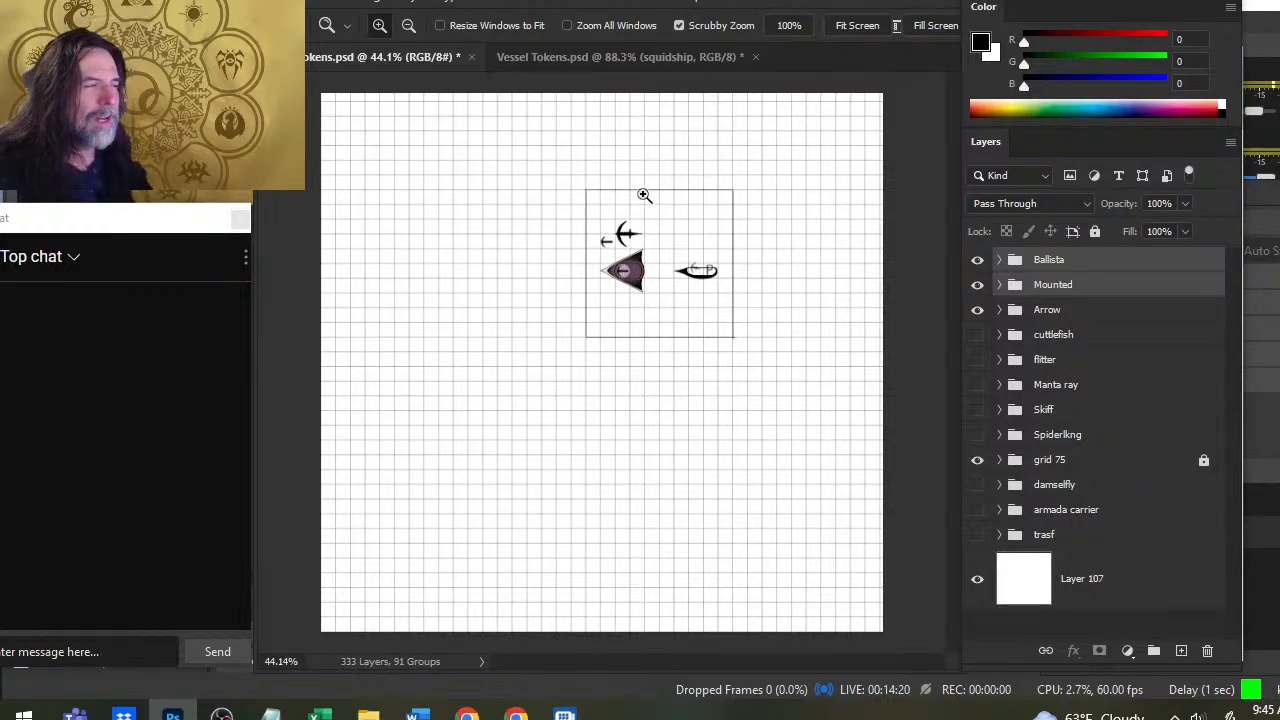
click(627, 50)
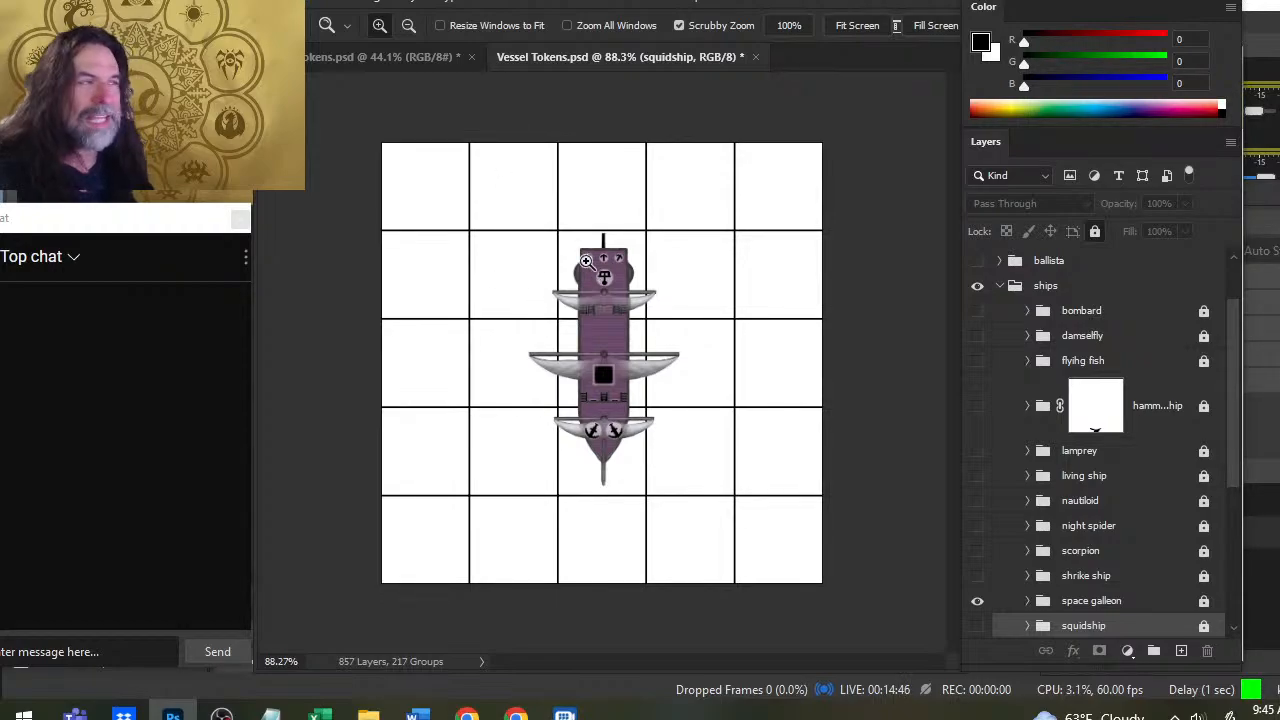
click(452, 58)
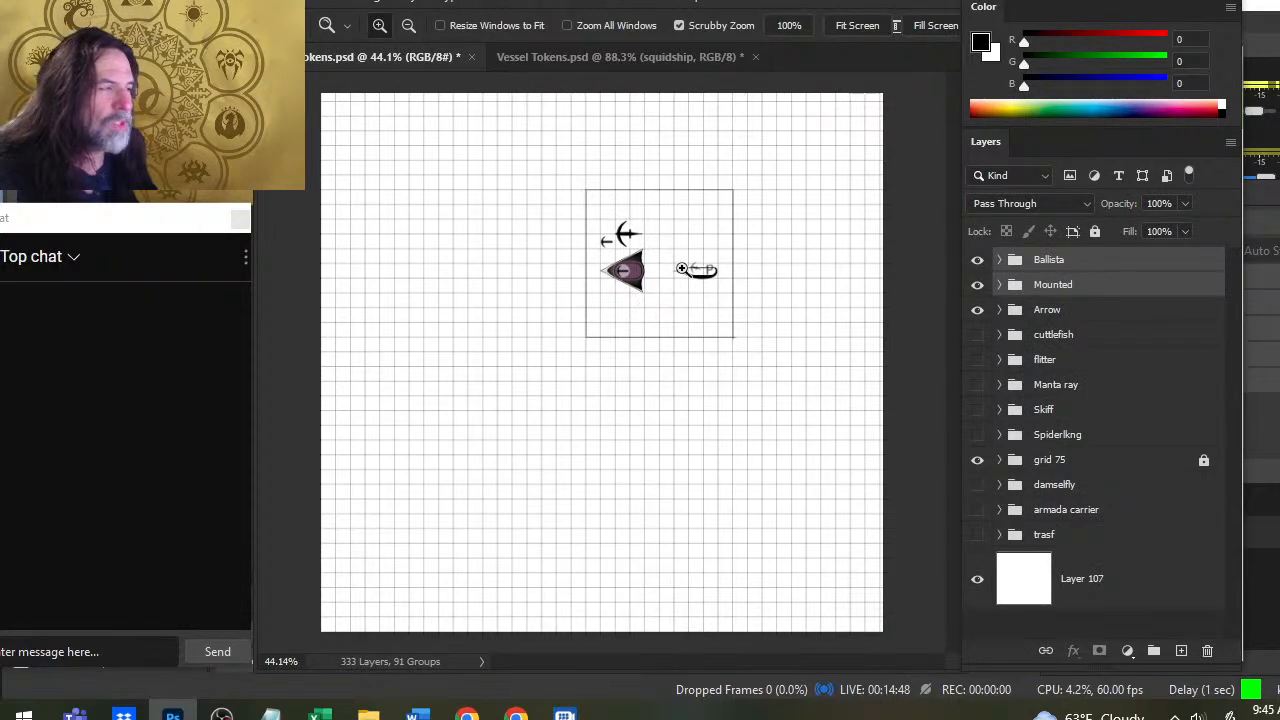
click(680, 270)
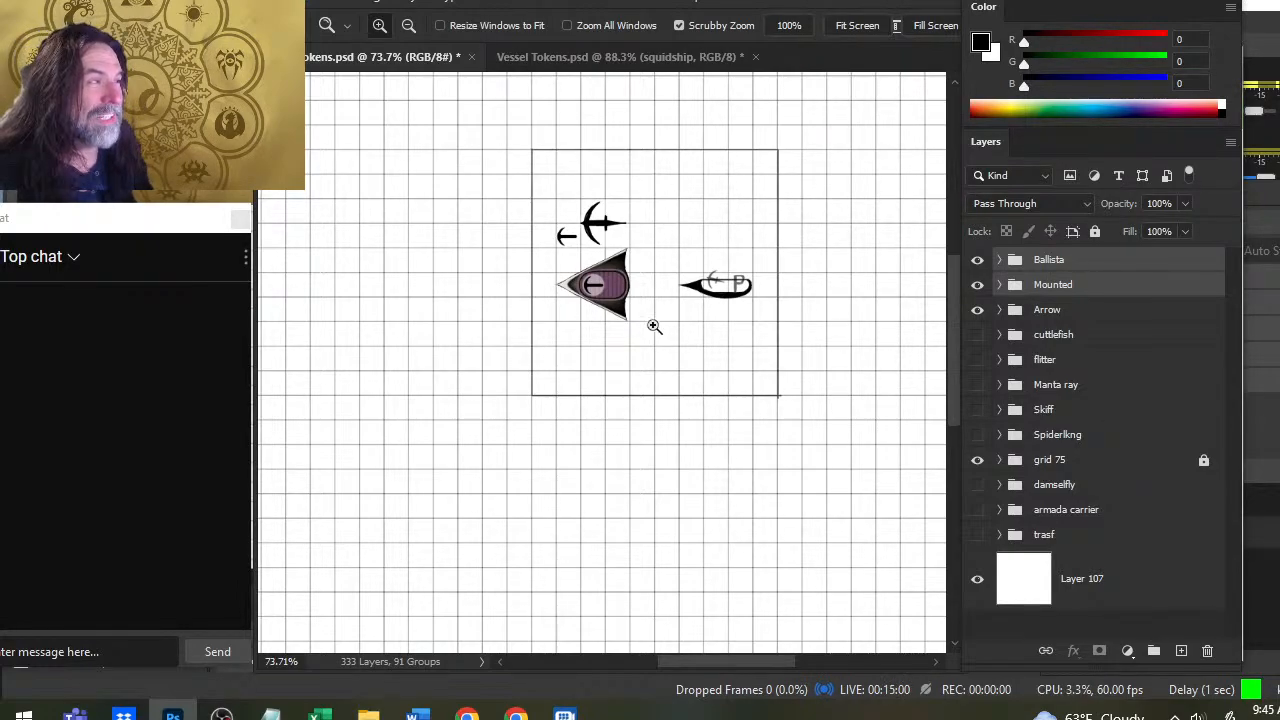
Compare the space galleon in Vessel Tokens.psd with the arrow craft in Craft Tokens.psd, inspecting the arrow's ballista and mounted weapon symbols up close
click(598, 56)
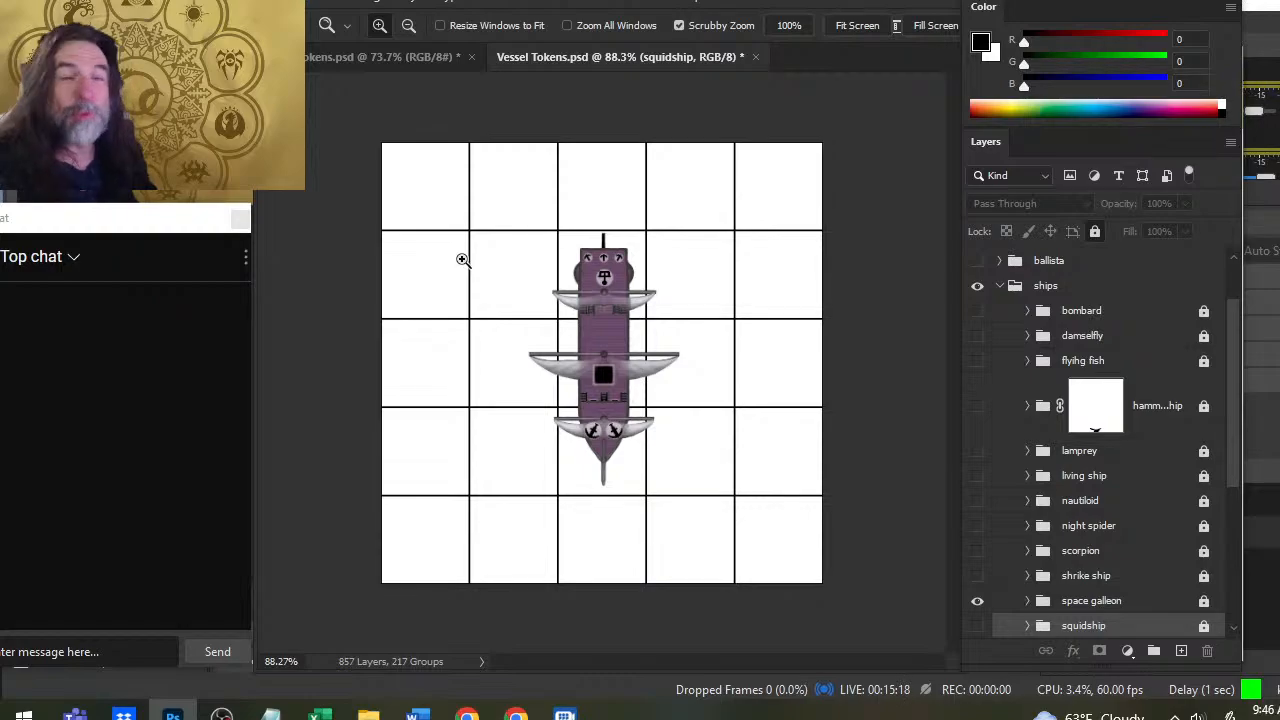
click(420, 62)
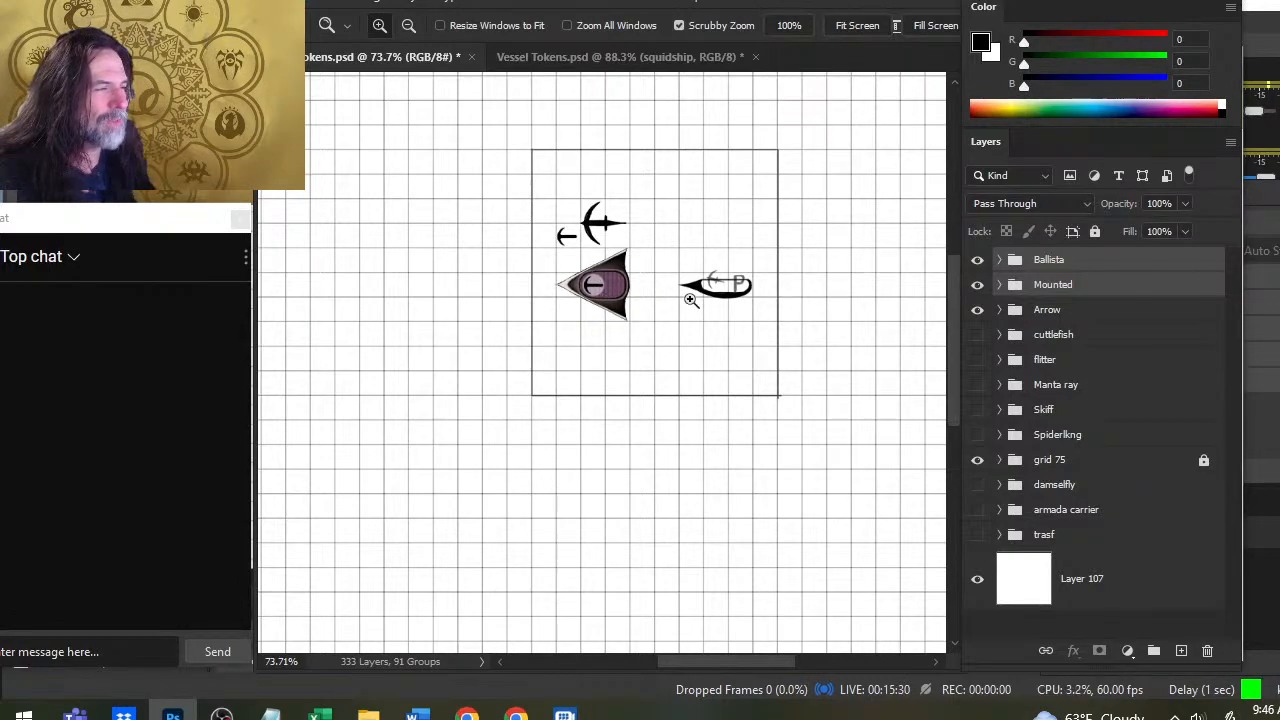
click(594, 57)
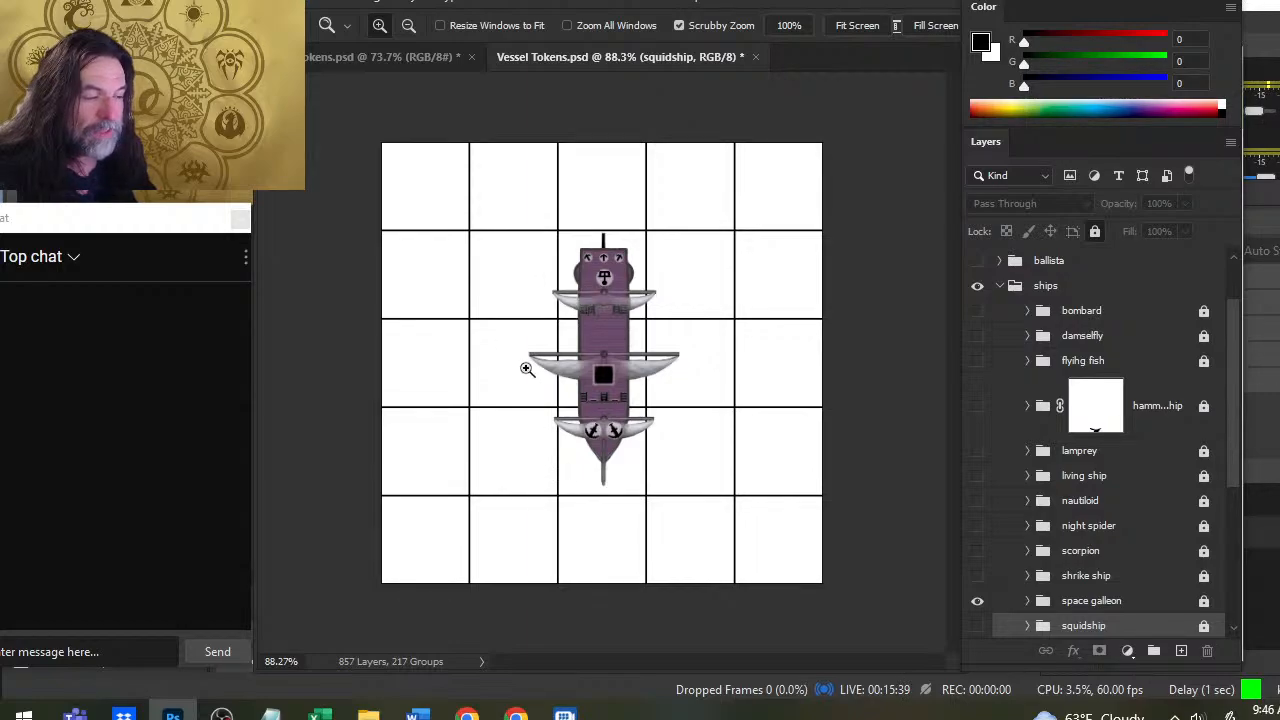
click(498, 300)
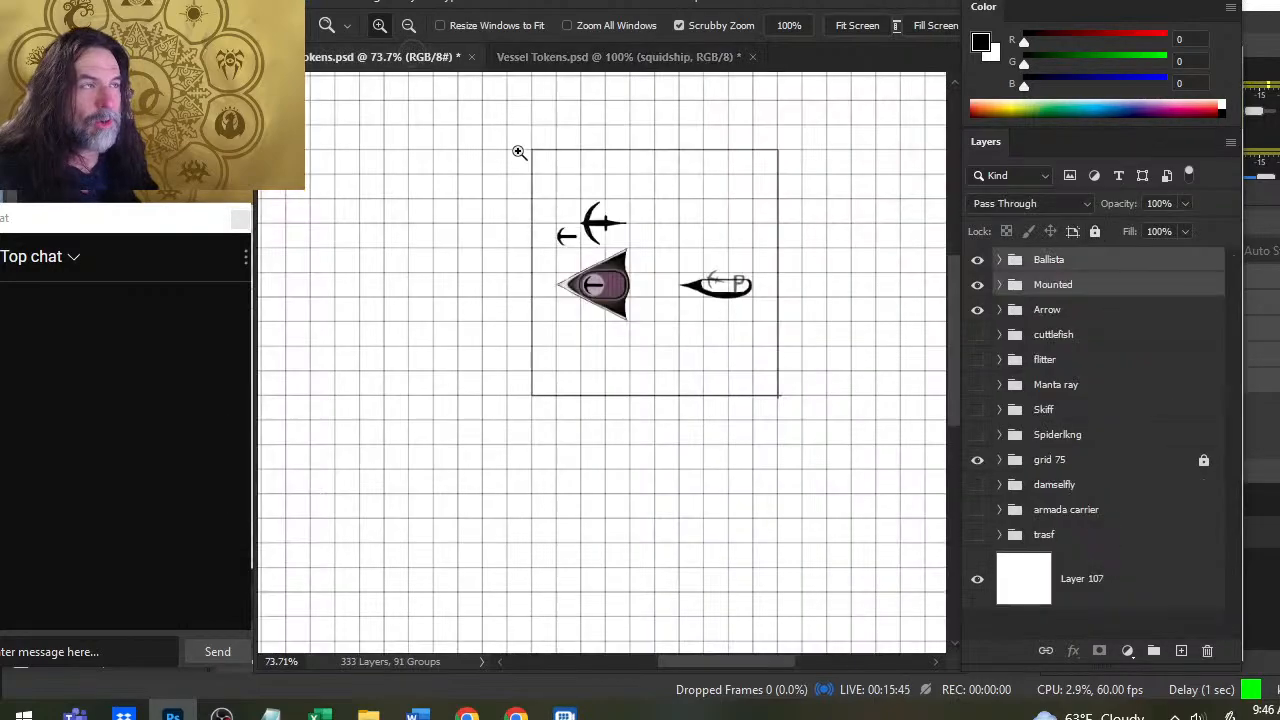
click(414, 54)
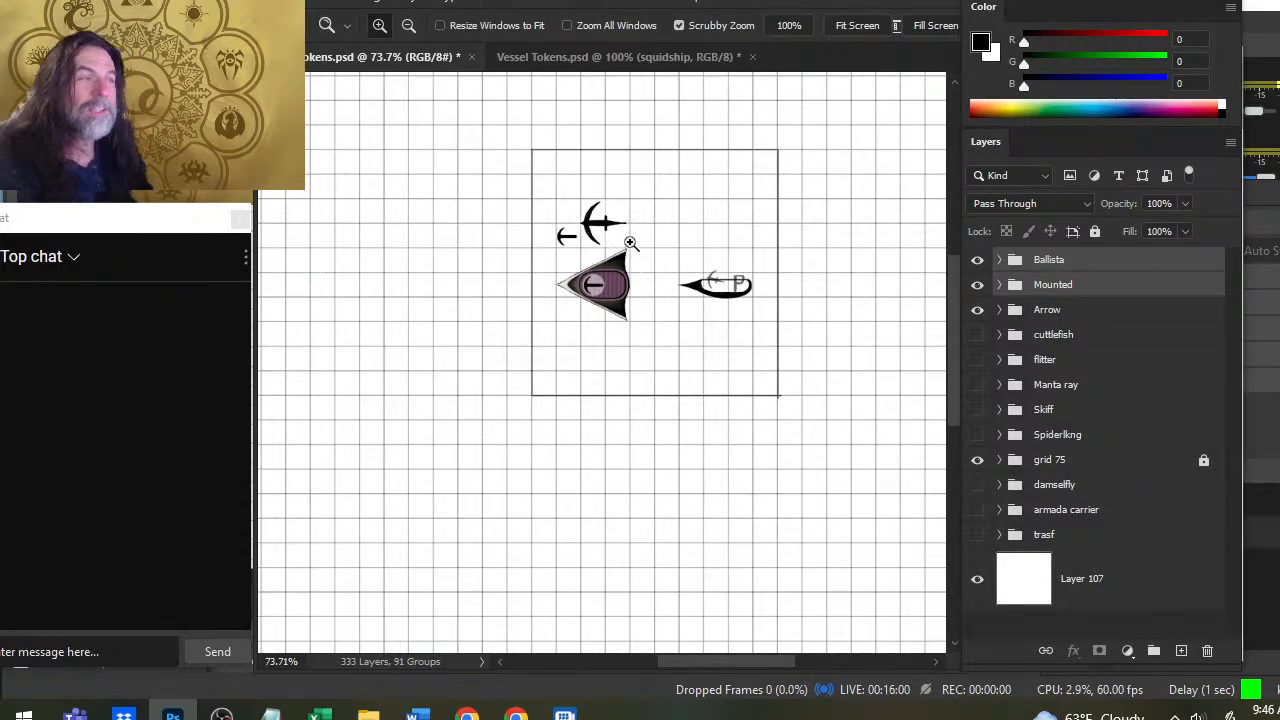
click(584, 52)
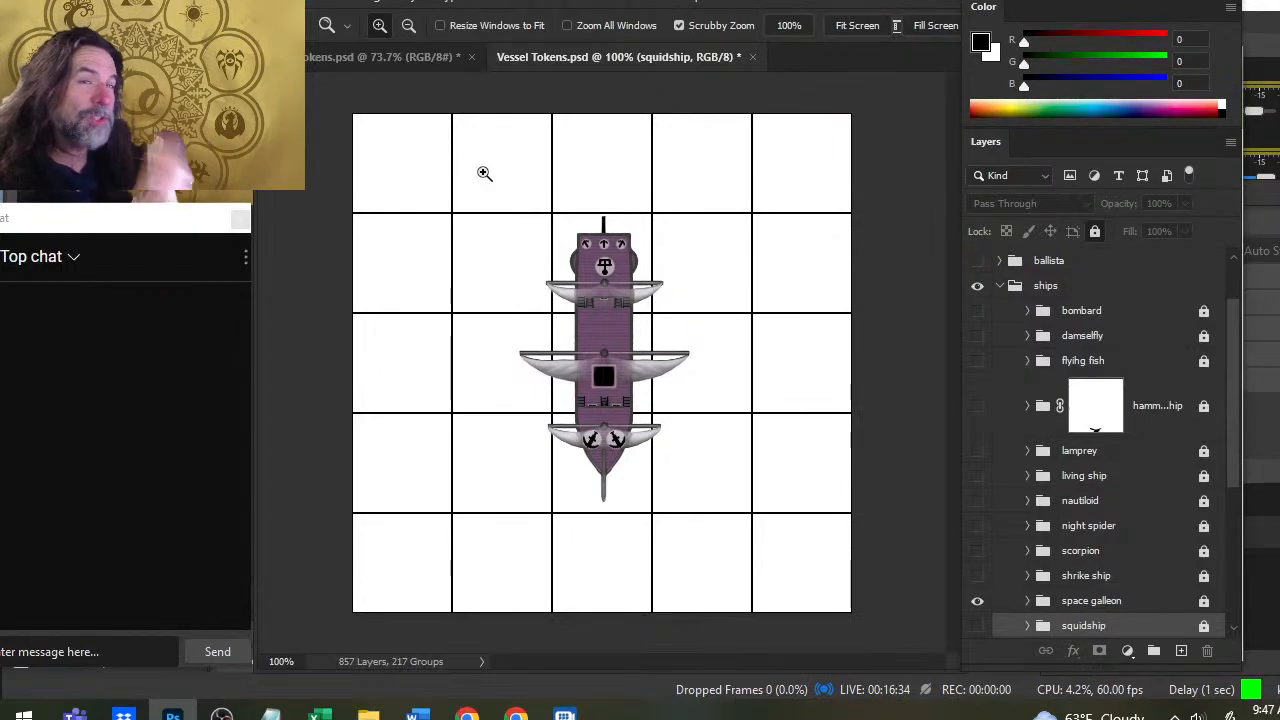
click(443, 57)
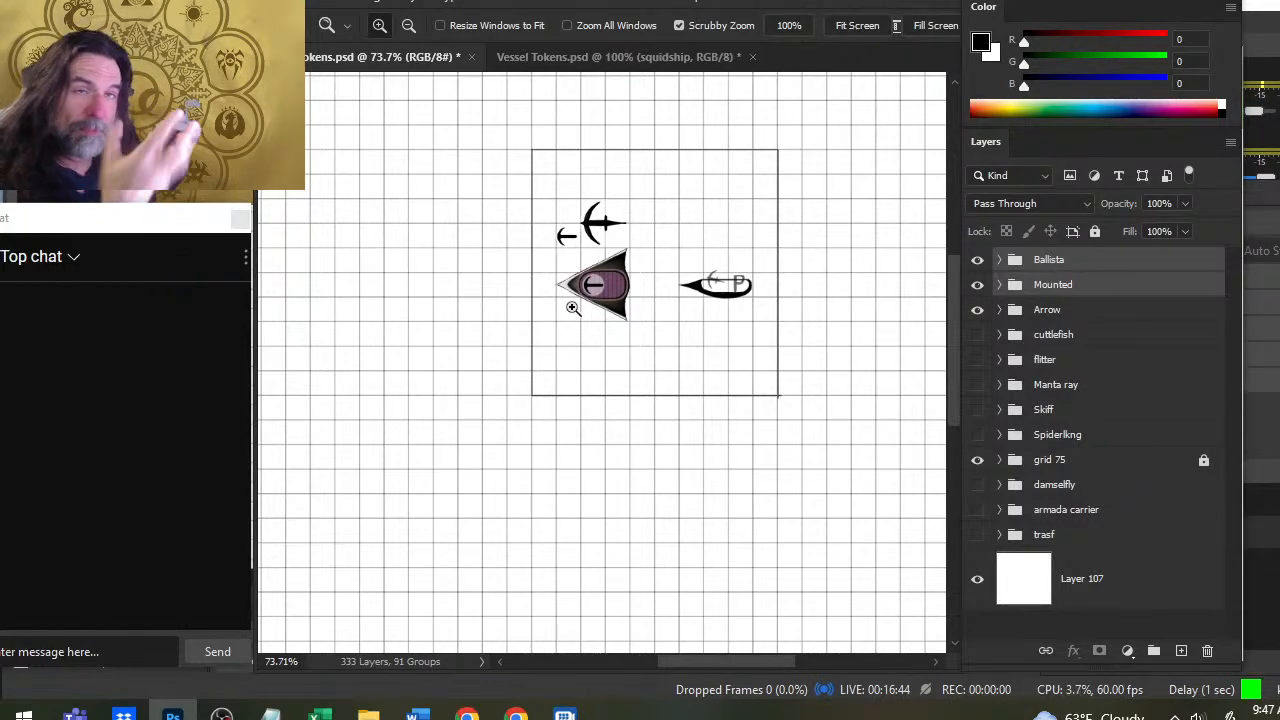
click(556, 56)
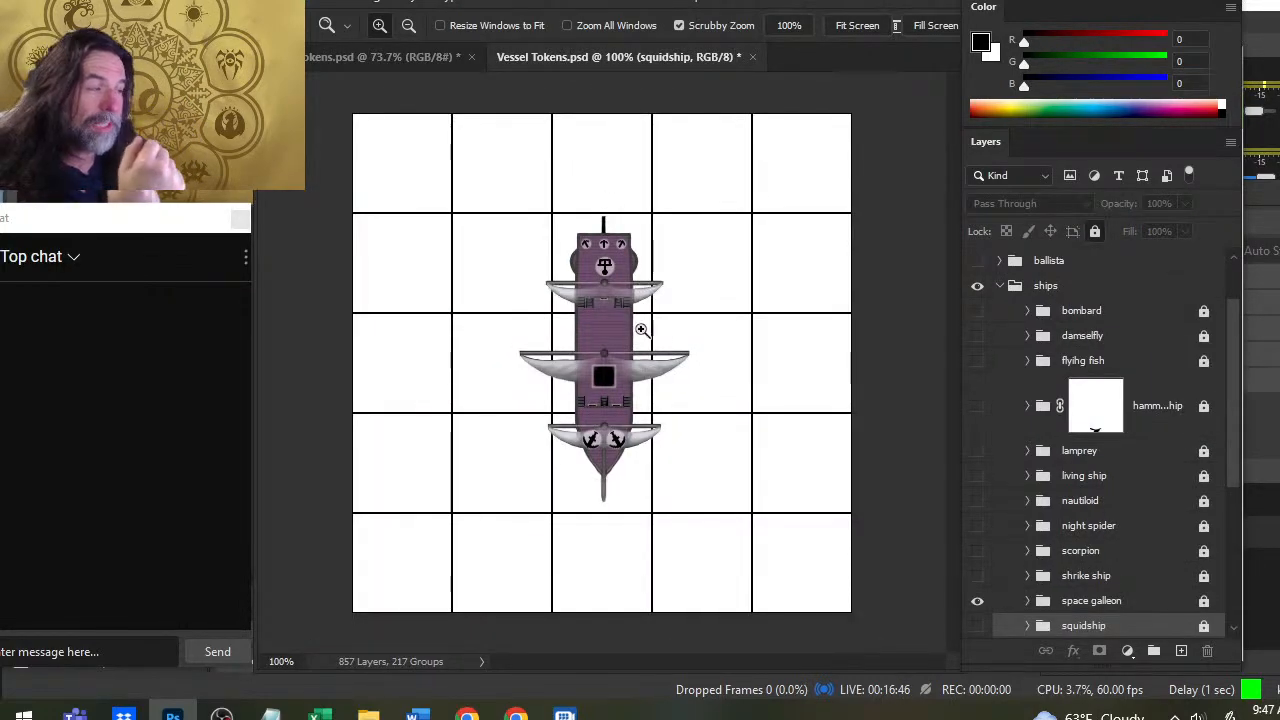
click(405, 60)
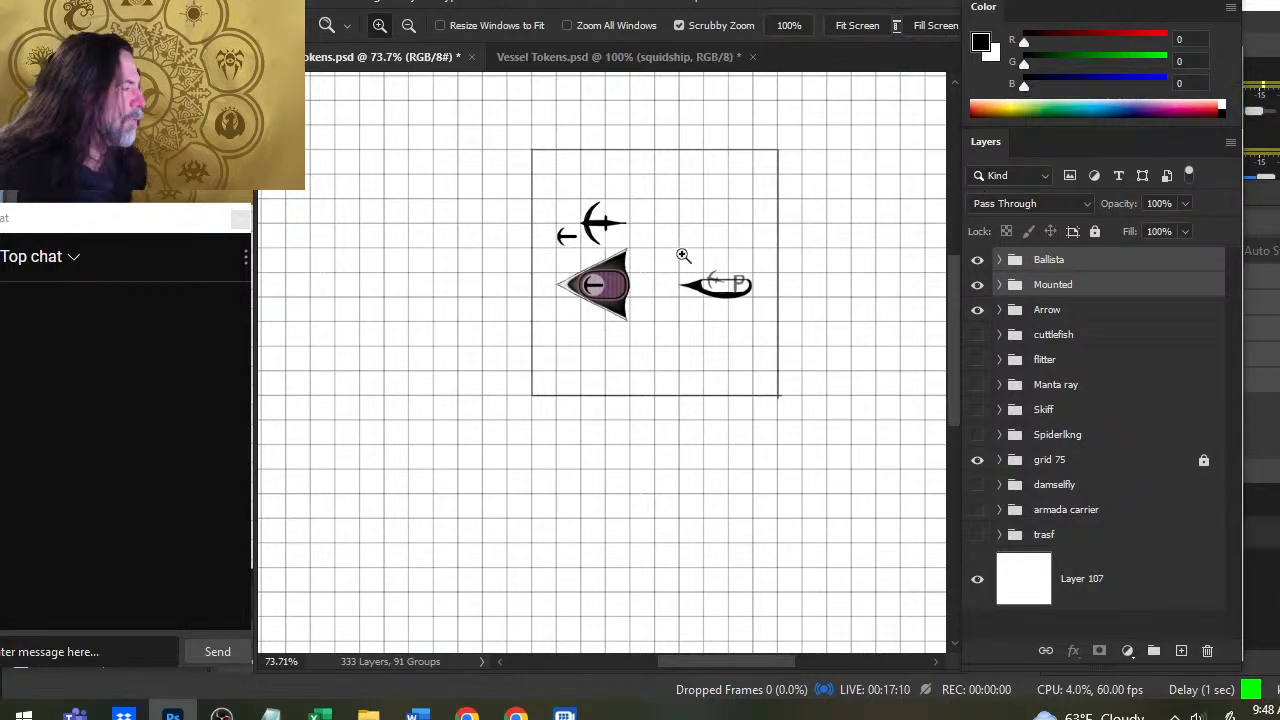
click(590, 294)
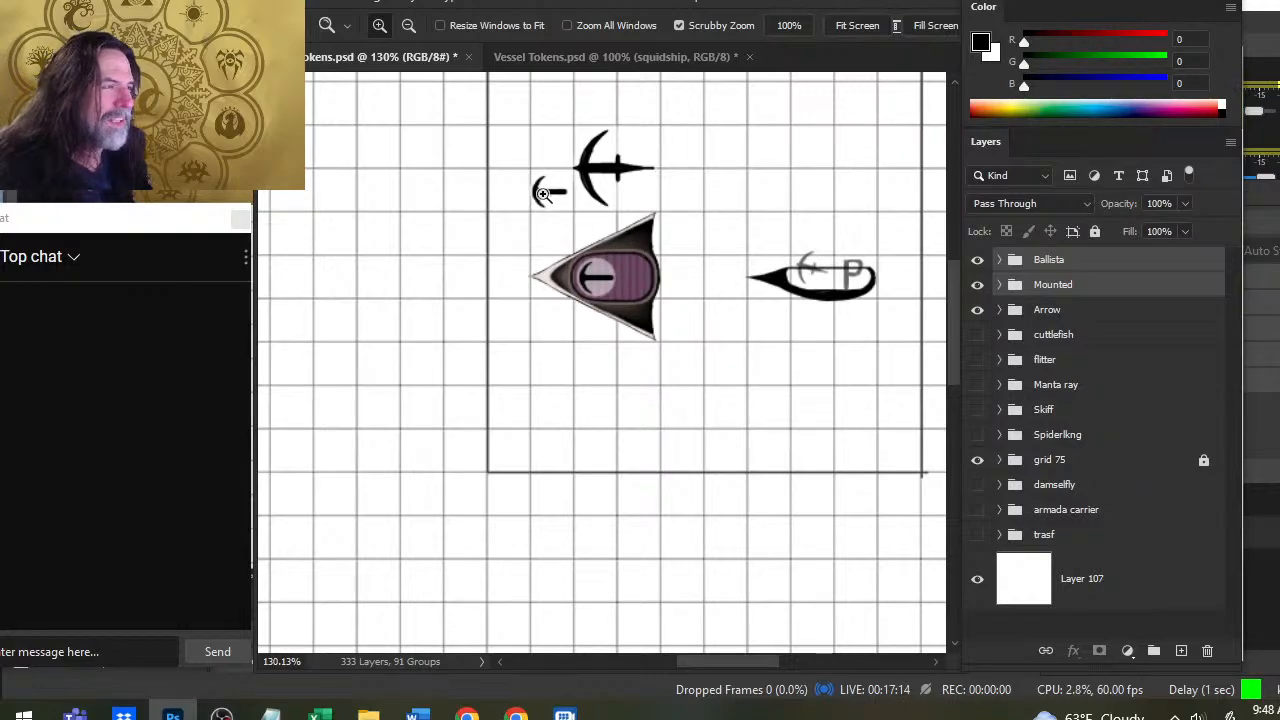
scroll(786, 349, down, 2)
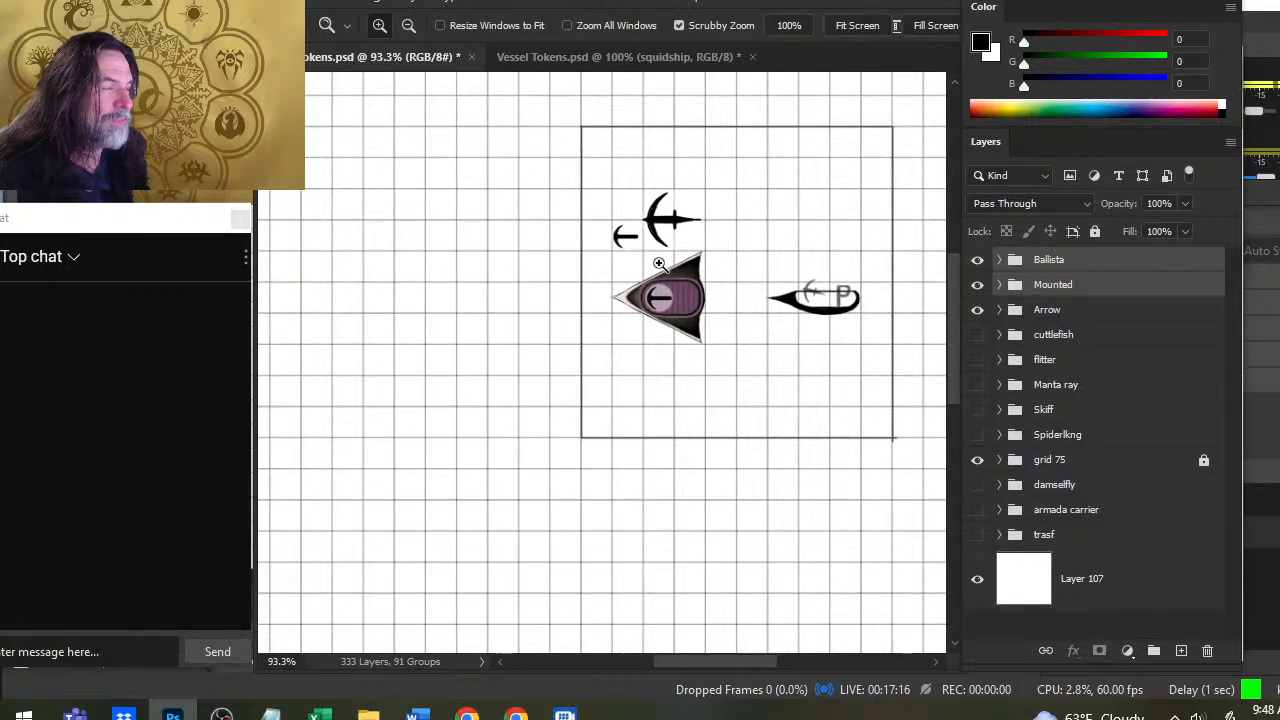
drag(785, 351, 665, 374)
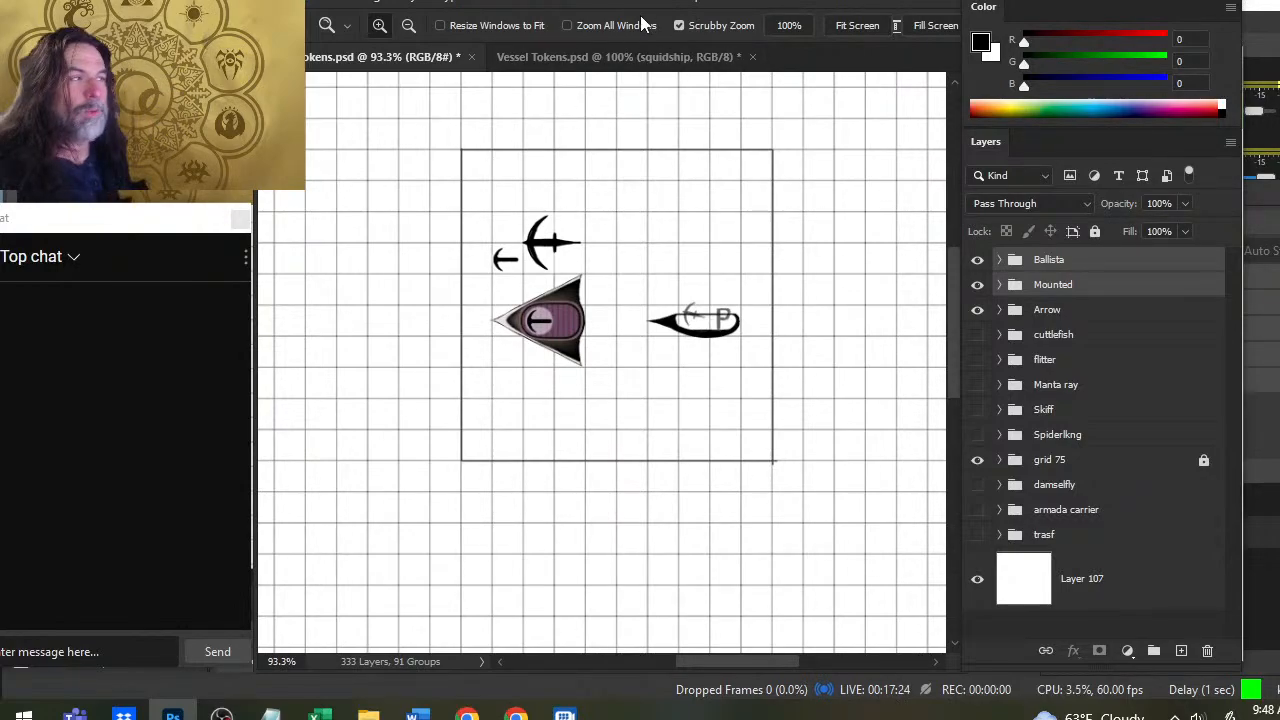
In Vessel Tokens.psd, hide the space galleon group, briefly check the shrike ship token, and show the squidship group
click(627, 56)
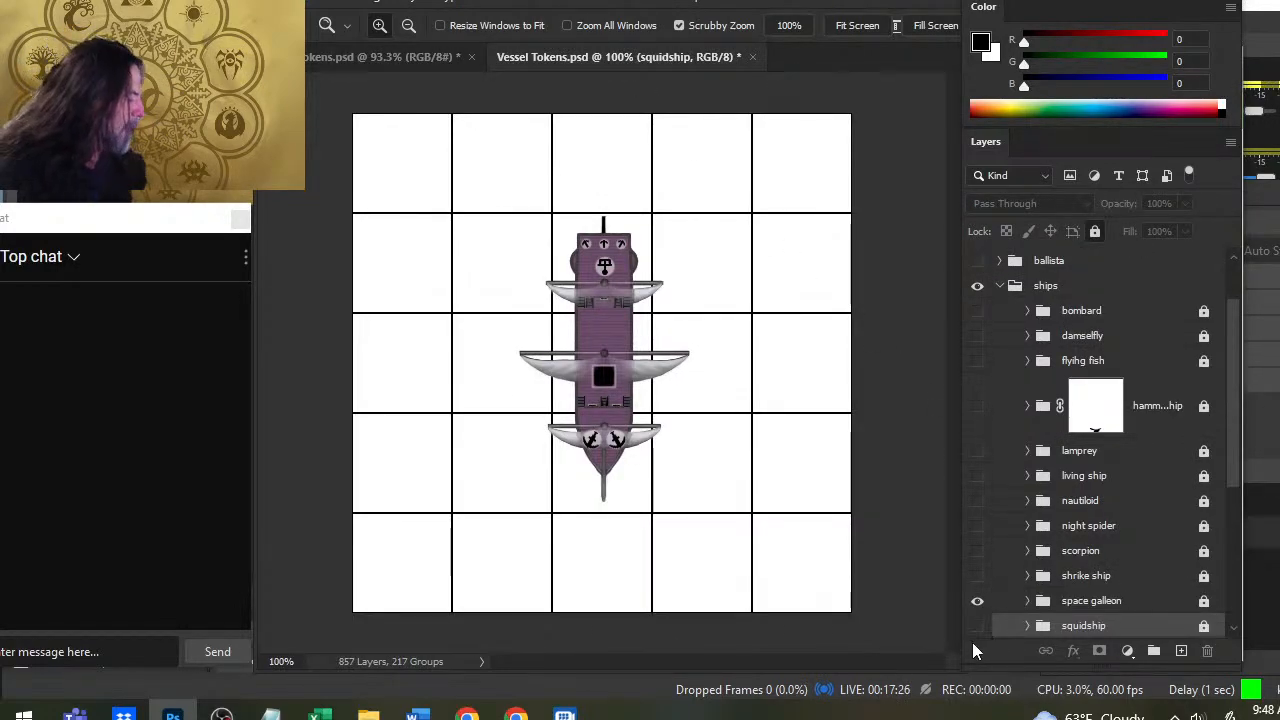
click(977, 601)
click(977, 576)
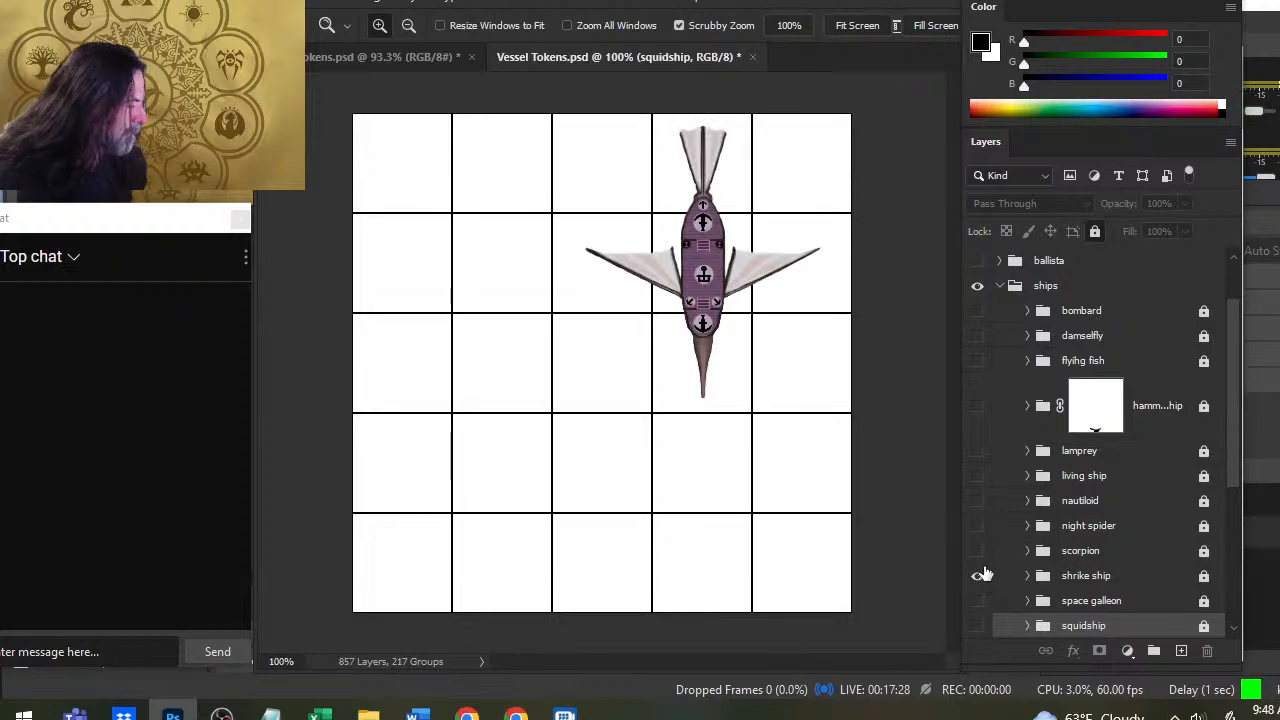
click(978, 575)
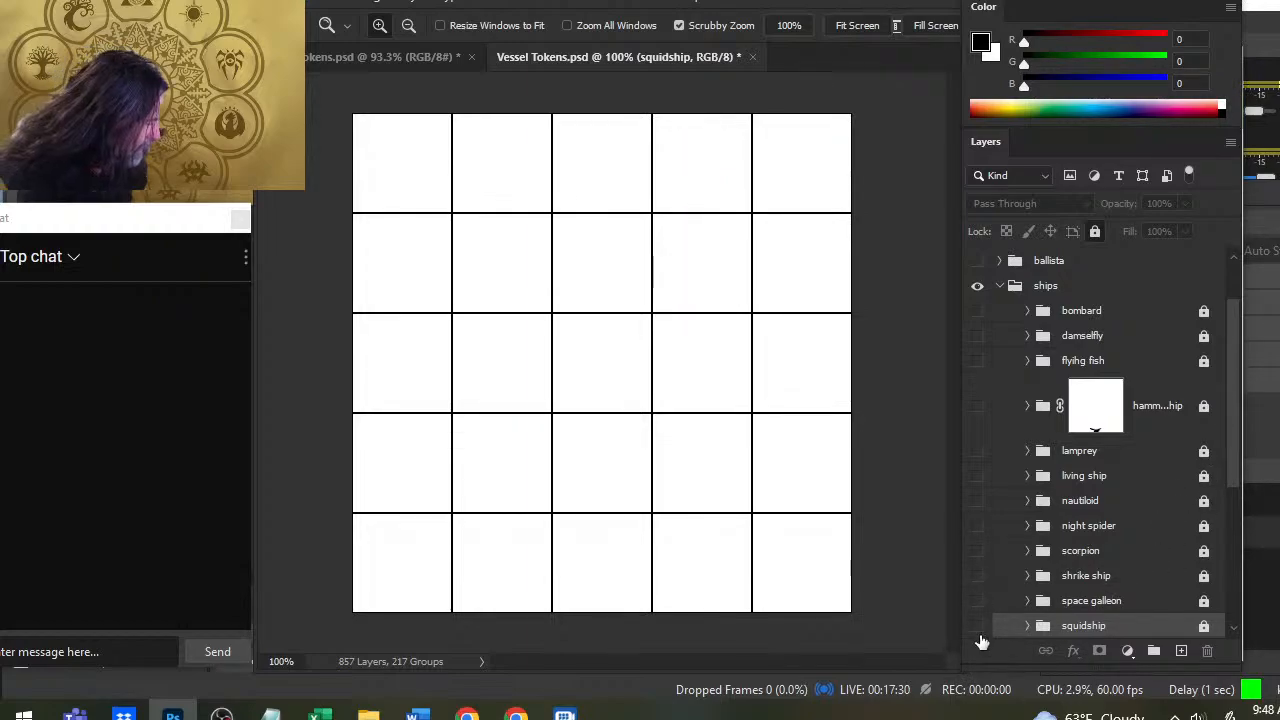
click(977, 625)
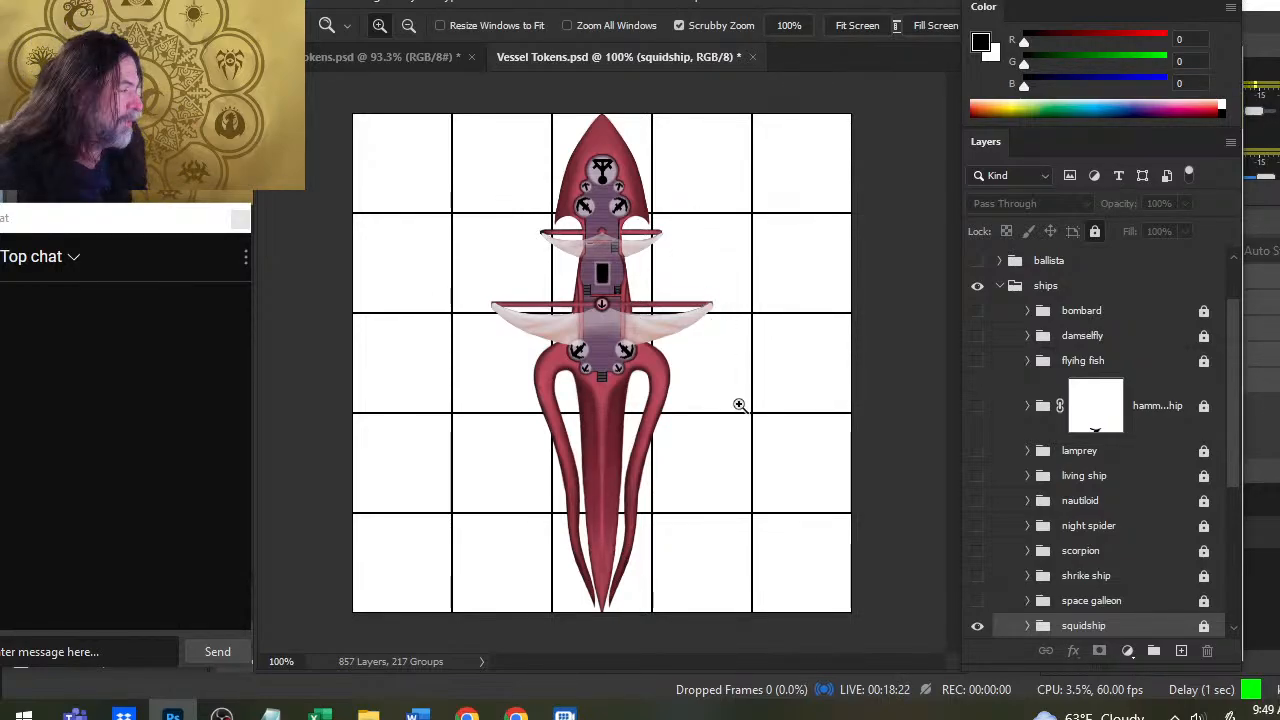
Switch to the SCE Layout 5-22 sweeps document in Word and review the squadron targeting, materials, crew and weapon rules
click(447, 55)
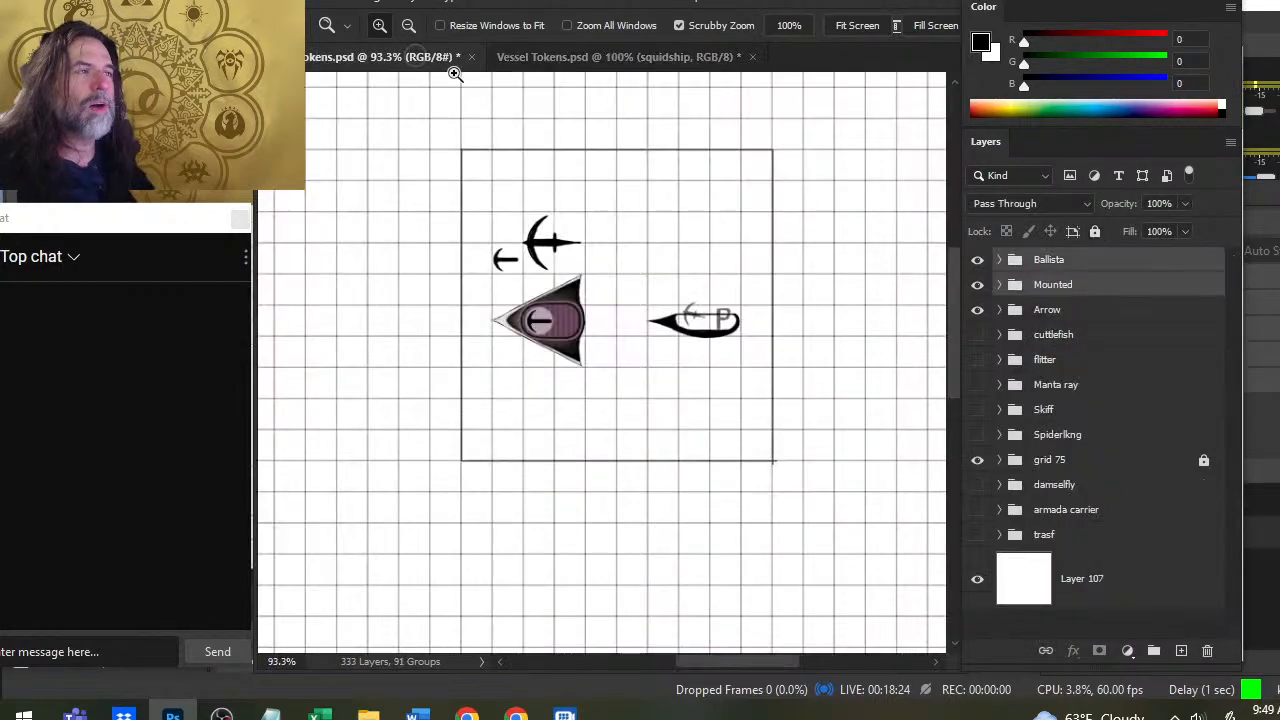
key(alt+Tab)
key(Tab)
key(Tab)
key(Tab)
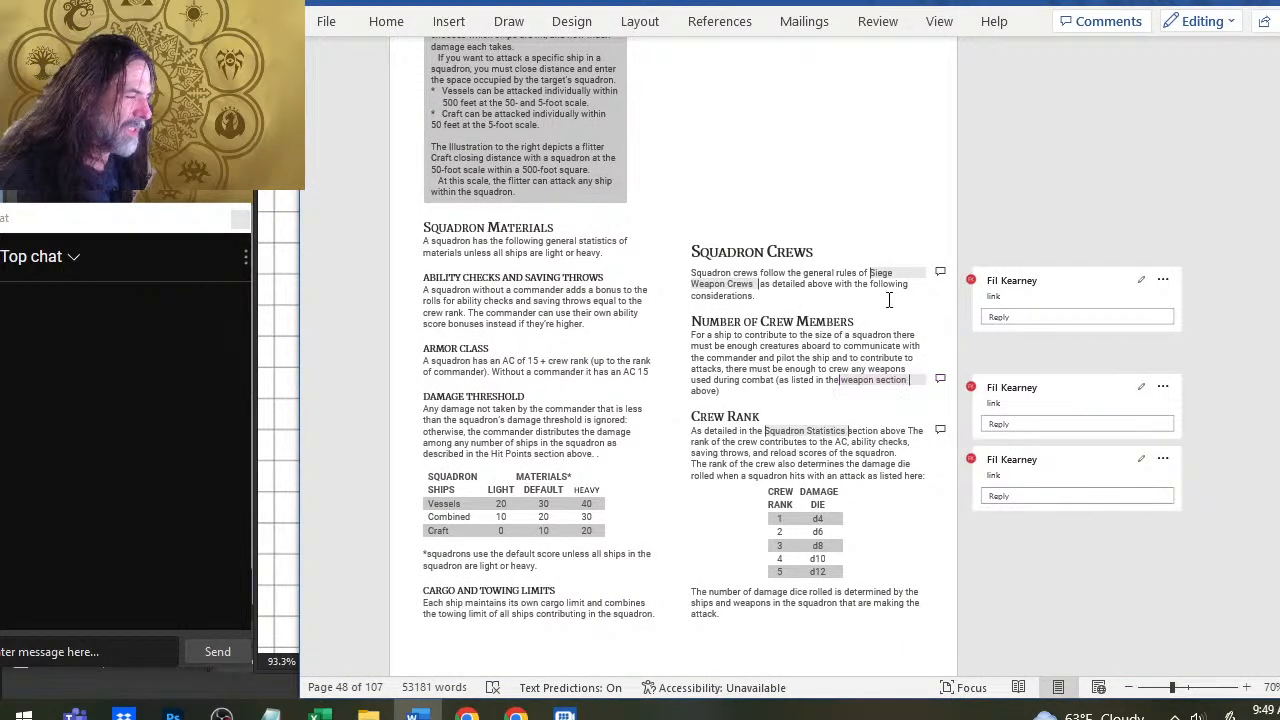
scroll(737, 189, up, 5)
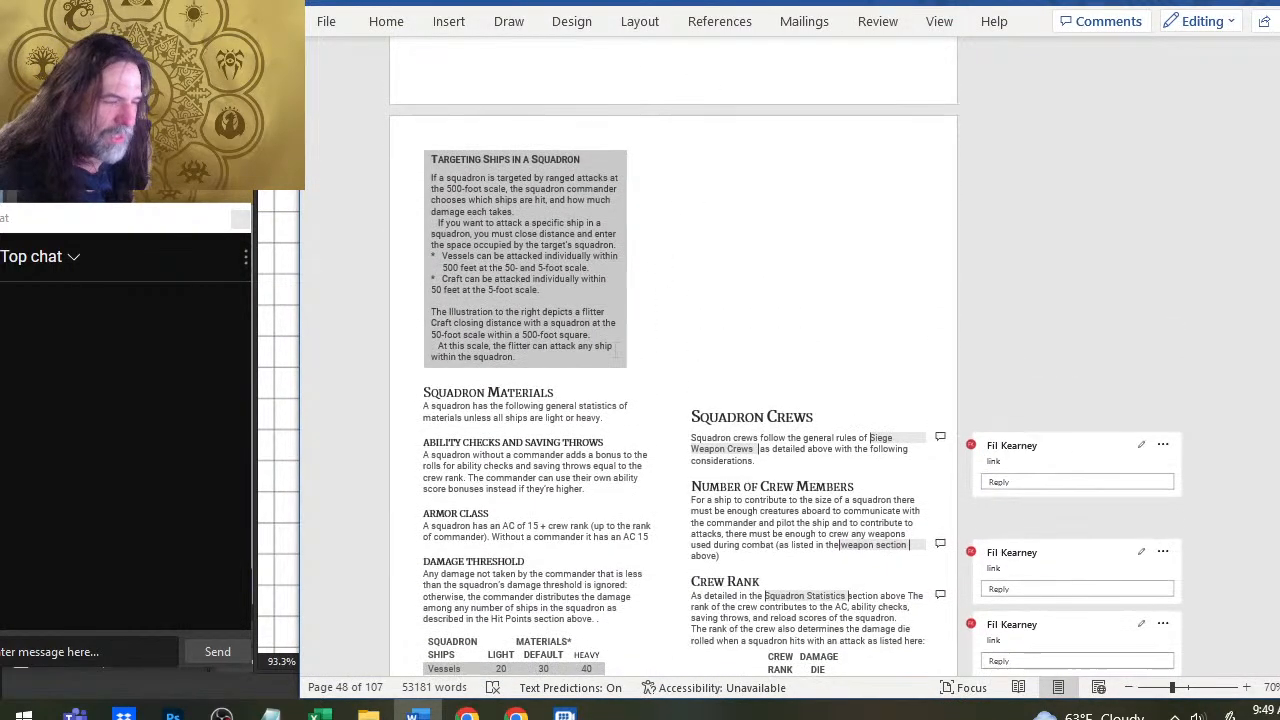
scroll(616, 350, down, 15)
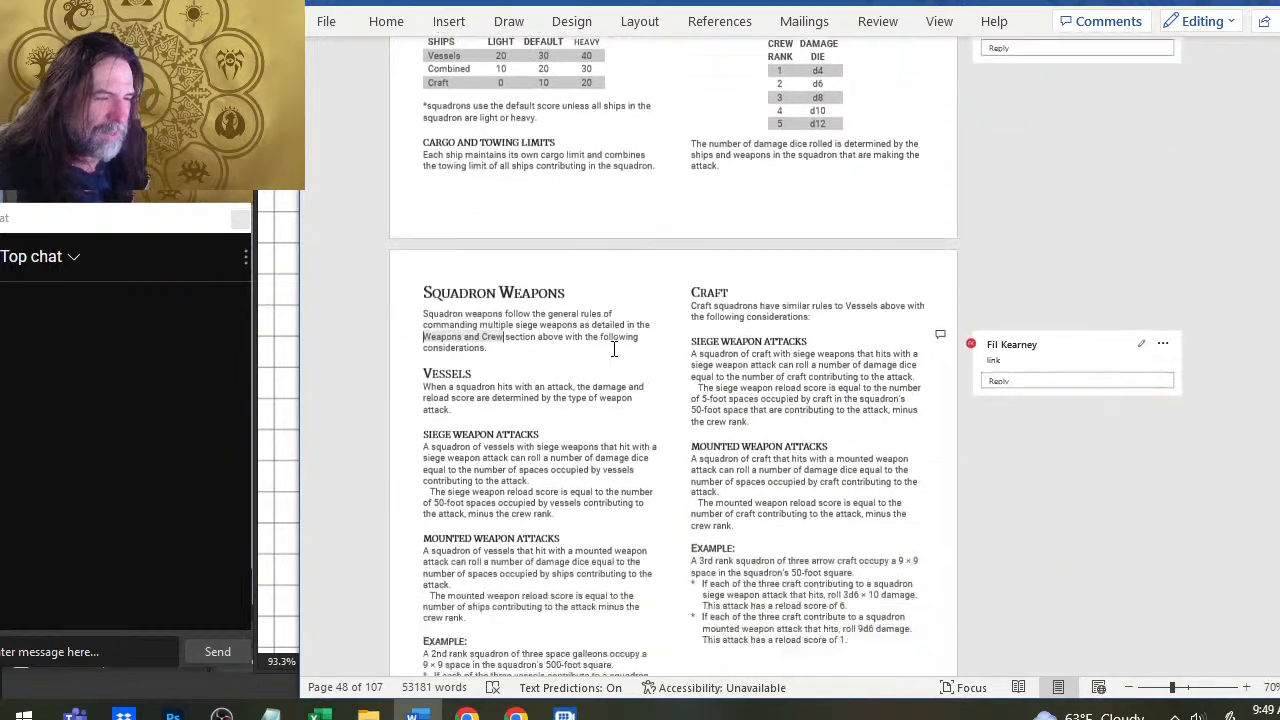
scroll(614, 349, down, 3)
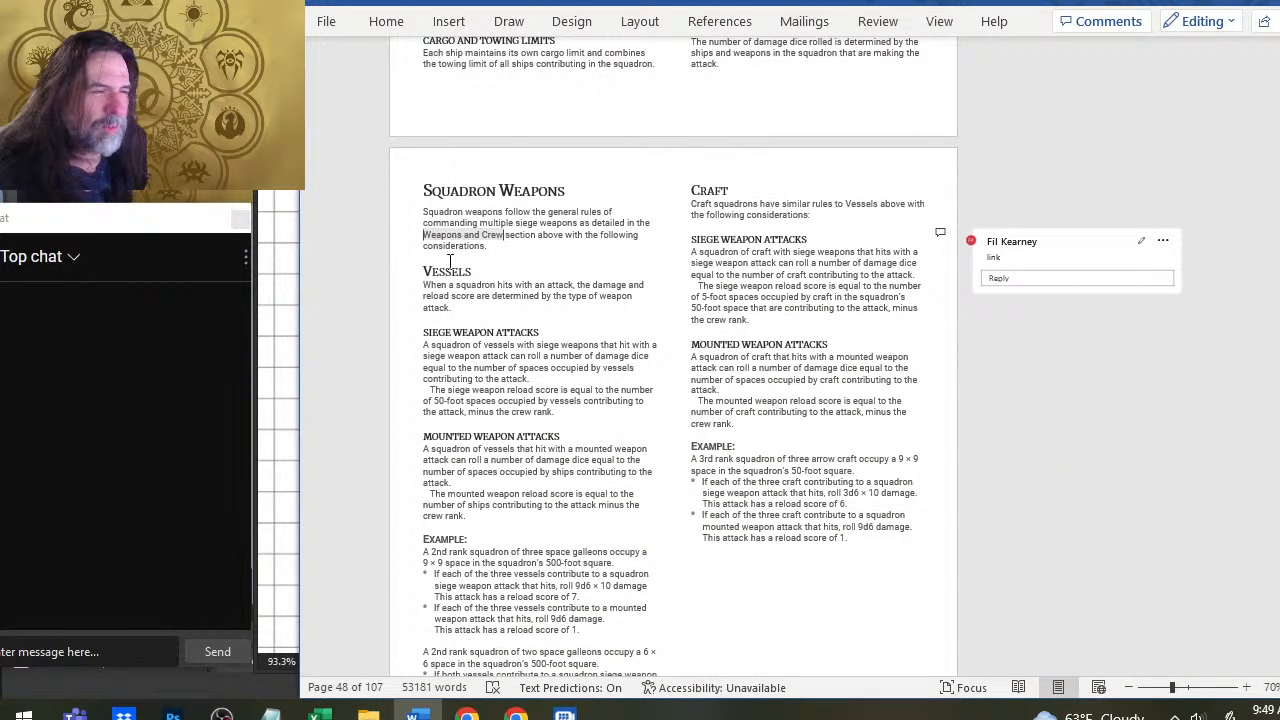
scroll(736, 256, down, 6)
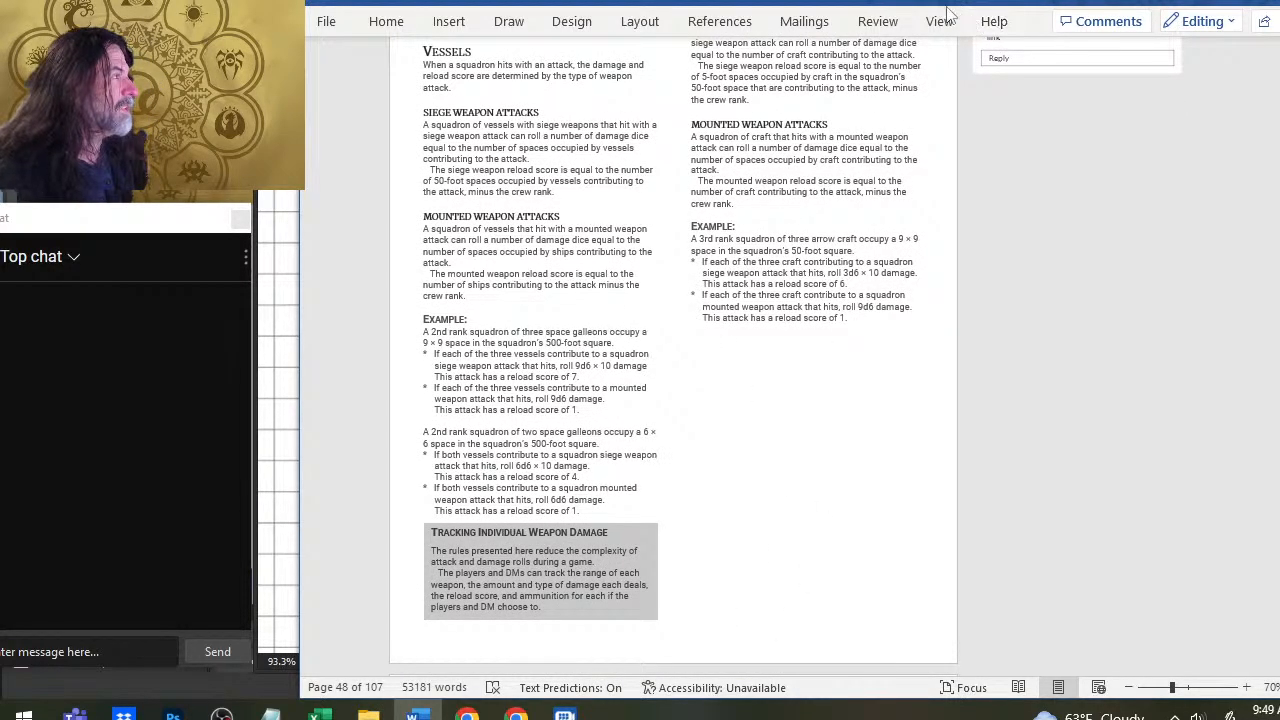
mouse_move(895, 2)
mouse_down()
mouse_move(905, 55)
mouse_move(900, 0)
mouse_move(900, 18)
mouse_up()
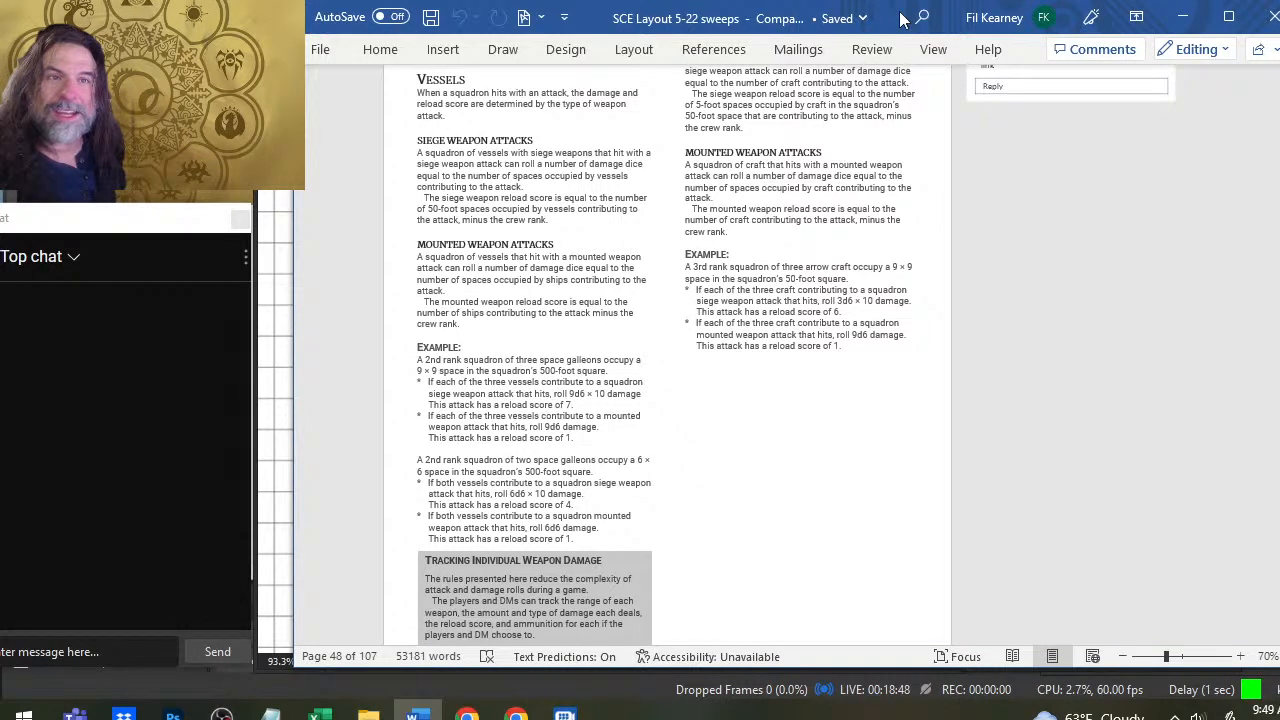
Return to Photoshop and examine the squidship token and the remaining ship groups in Vessel Tokens.psd
key(alt+Tab)
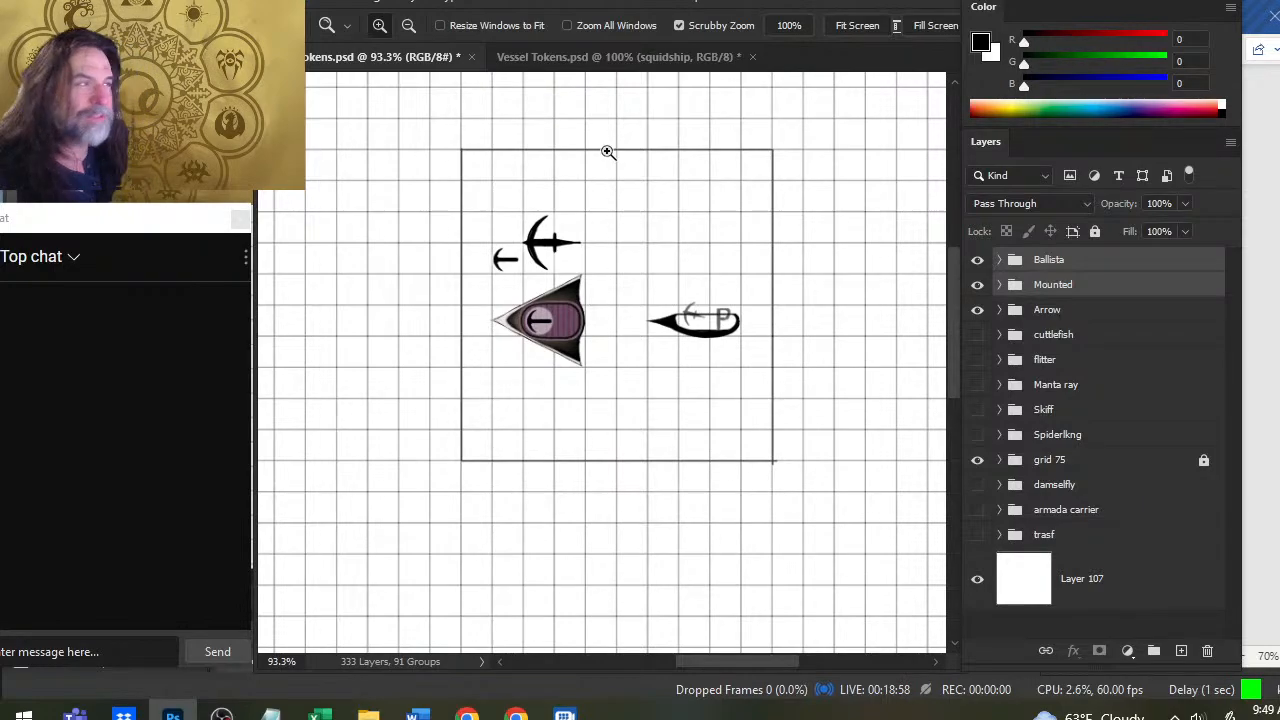
click(650, 60)
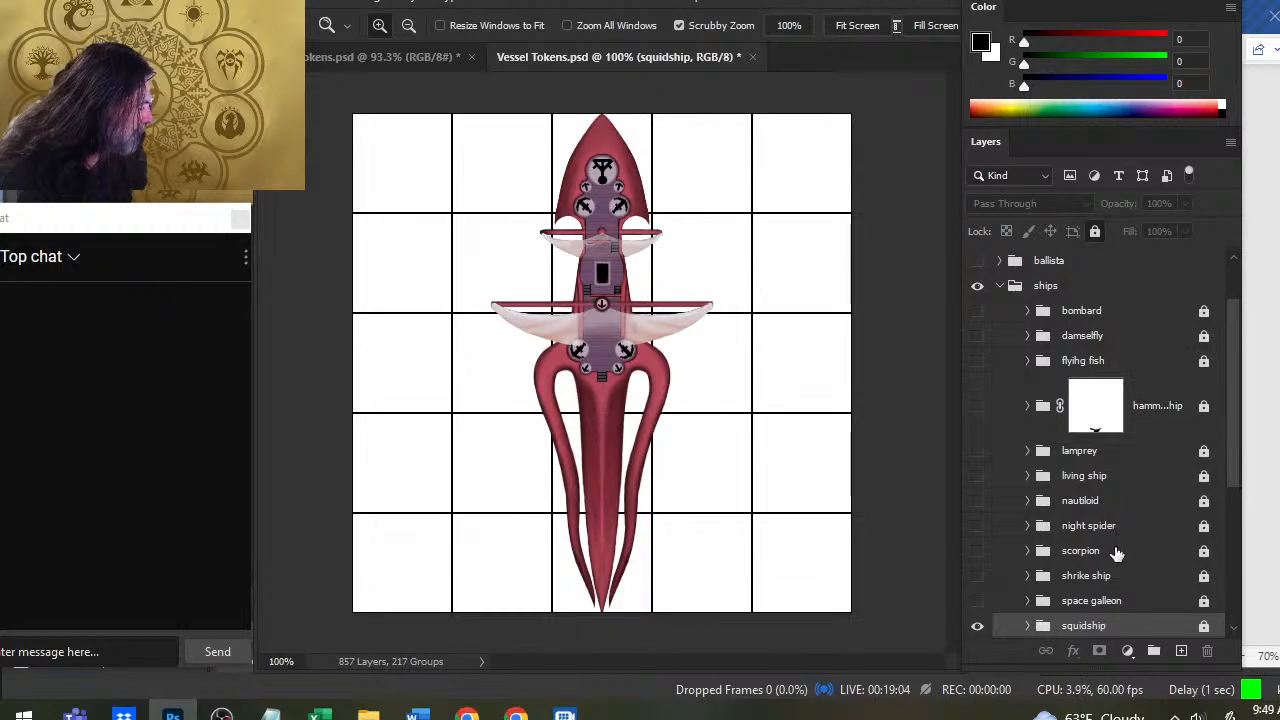
scroll(1118, 590, down, 5)
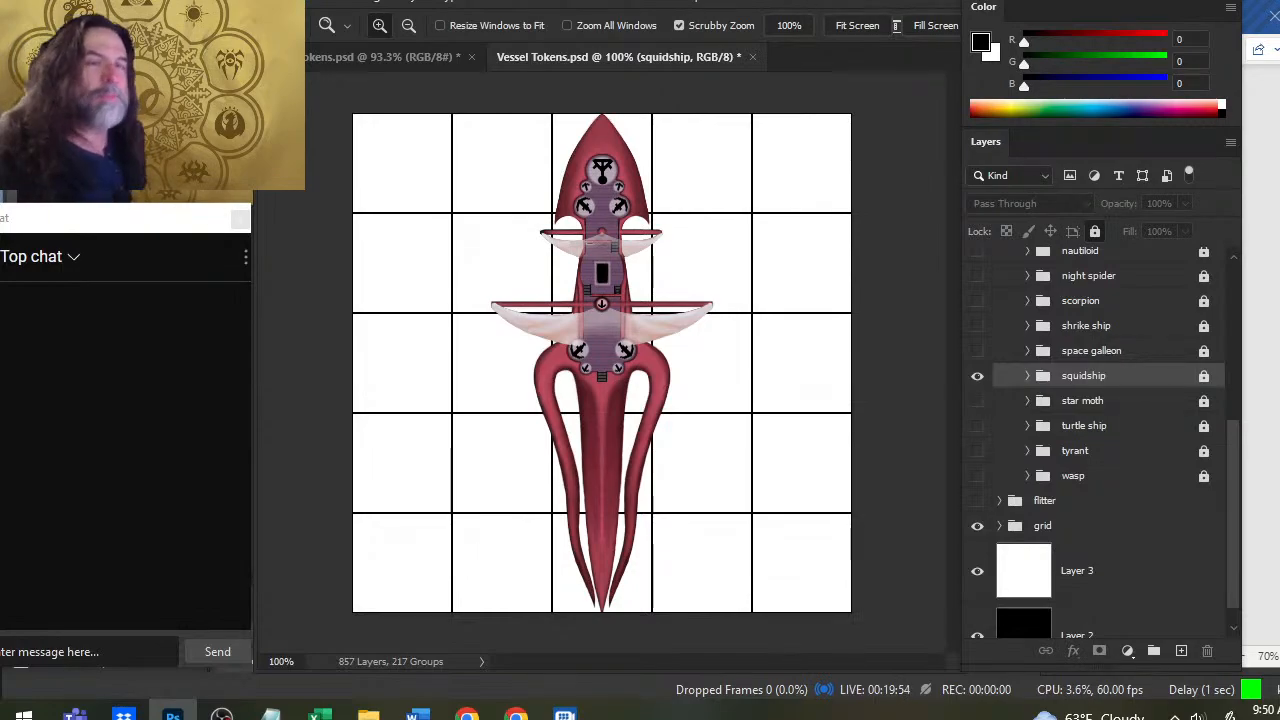
Read the Squadrons and Fleets rules for craft, vessels and combined squadrons in Word, checking them against the squidship token in Photoshop
key(alt+Tab)
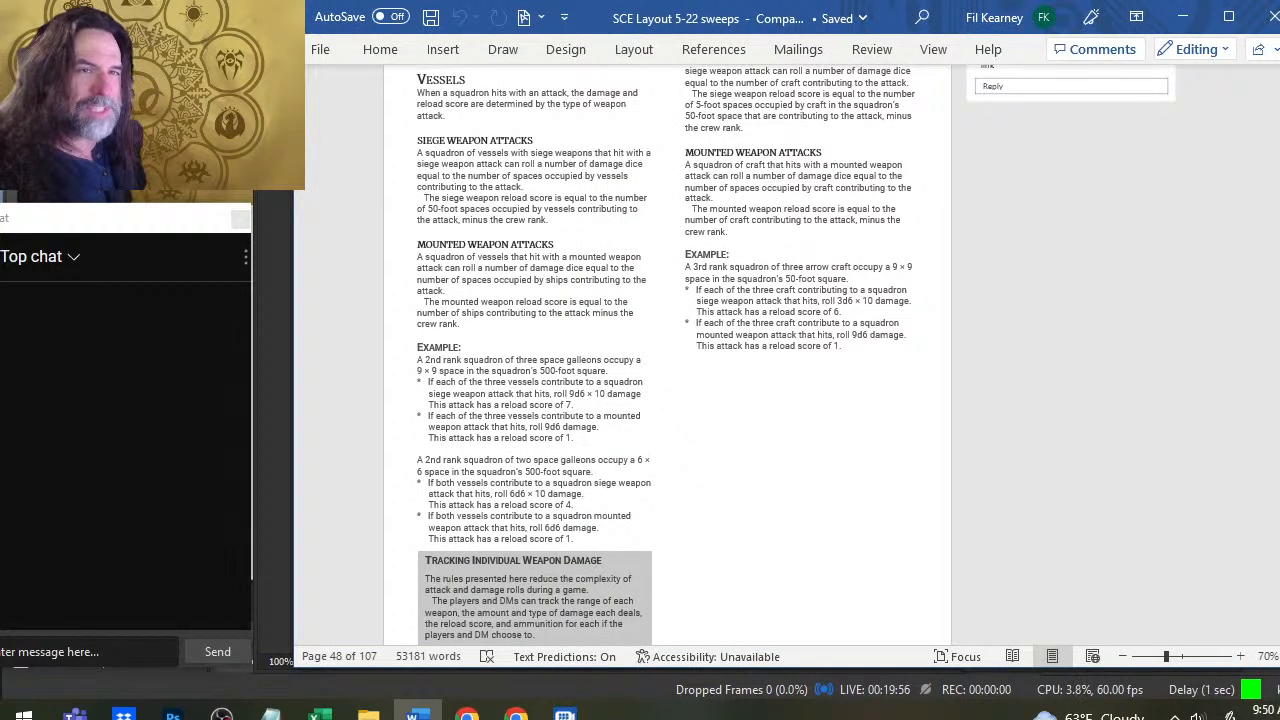
key(alt+Tab)
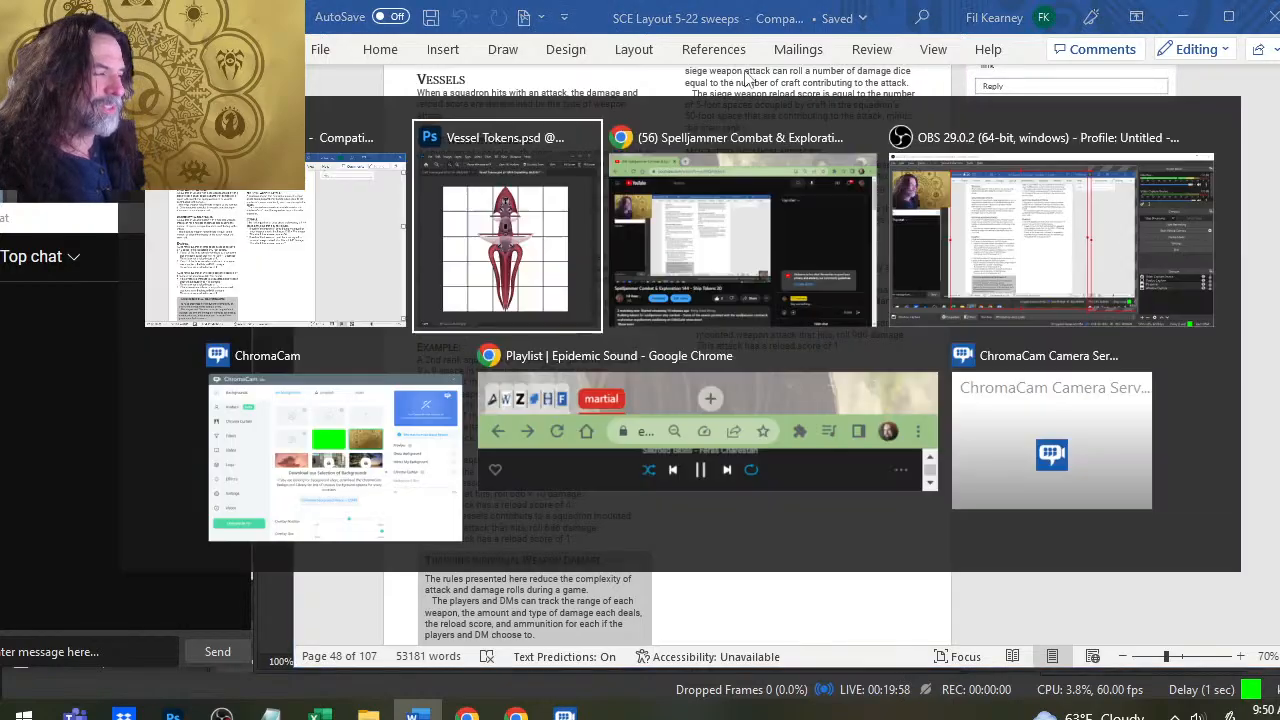
scroll(1120, 360, up, 3)
scroll(1120, 360, up, 10)
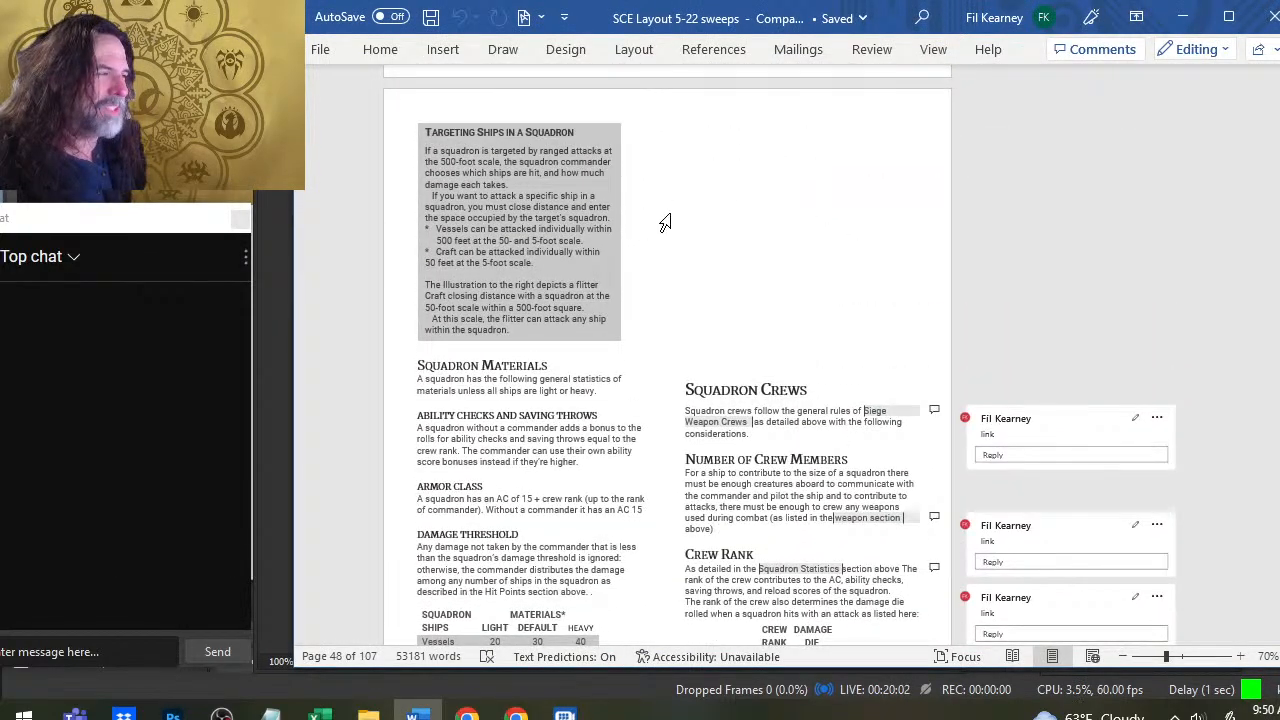
scroll(665, 222, up, 10)
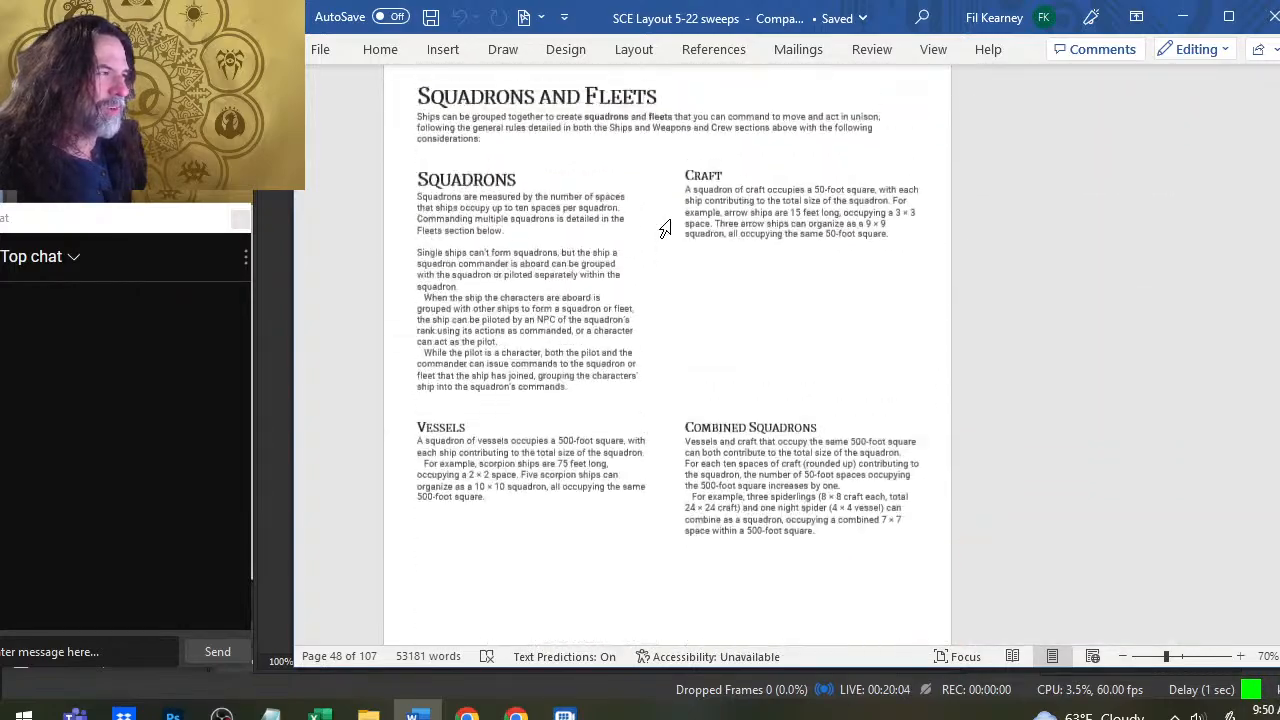
scroll(665, 229, up, 3)
scroll(665, 229, down, 7)
key(alt+Tab)
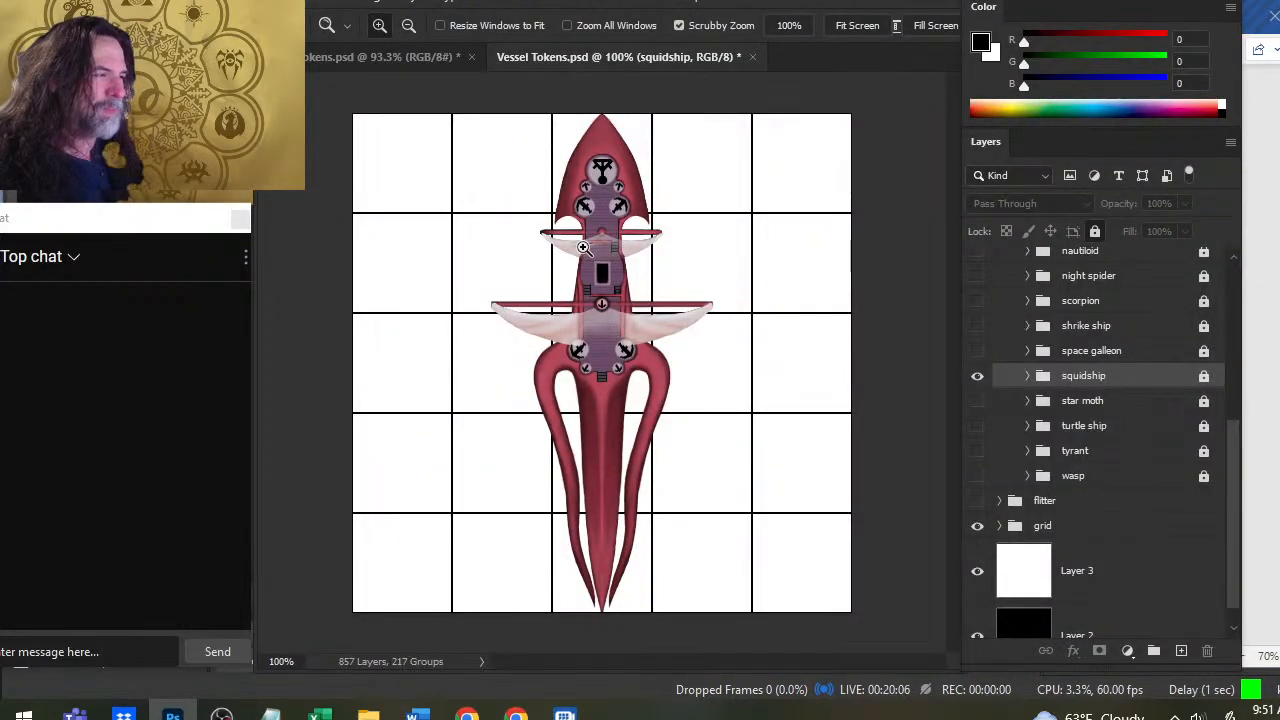
key(alt+Tab)
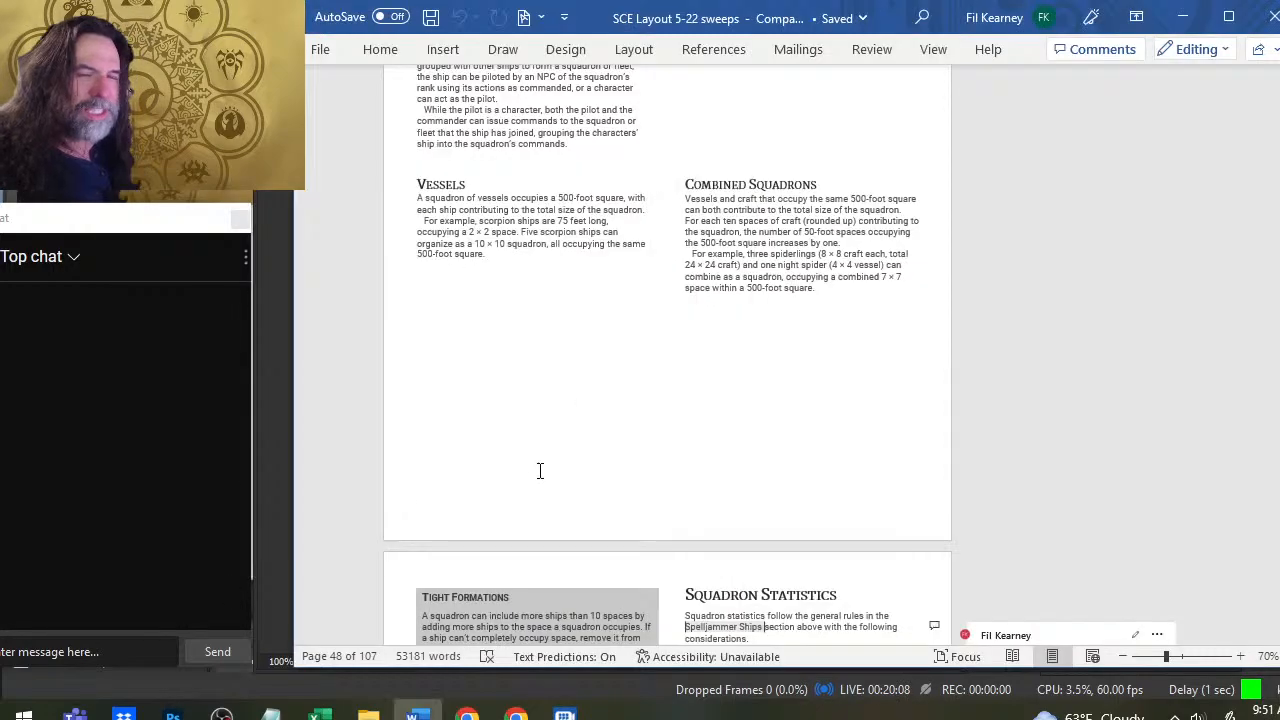
scroll(666, 360, up, 5)
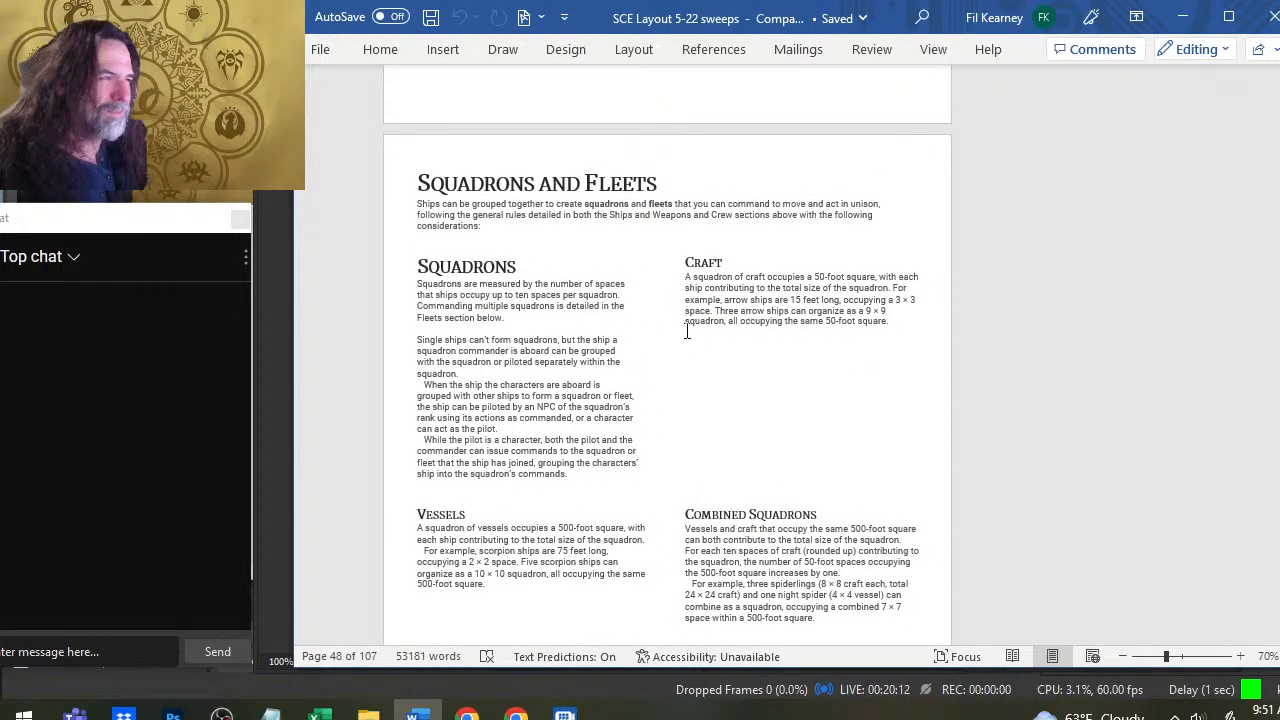
scroll(770, 369, down, 1)
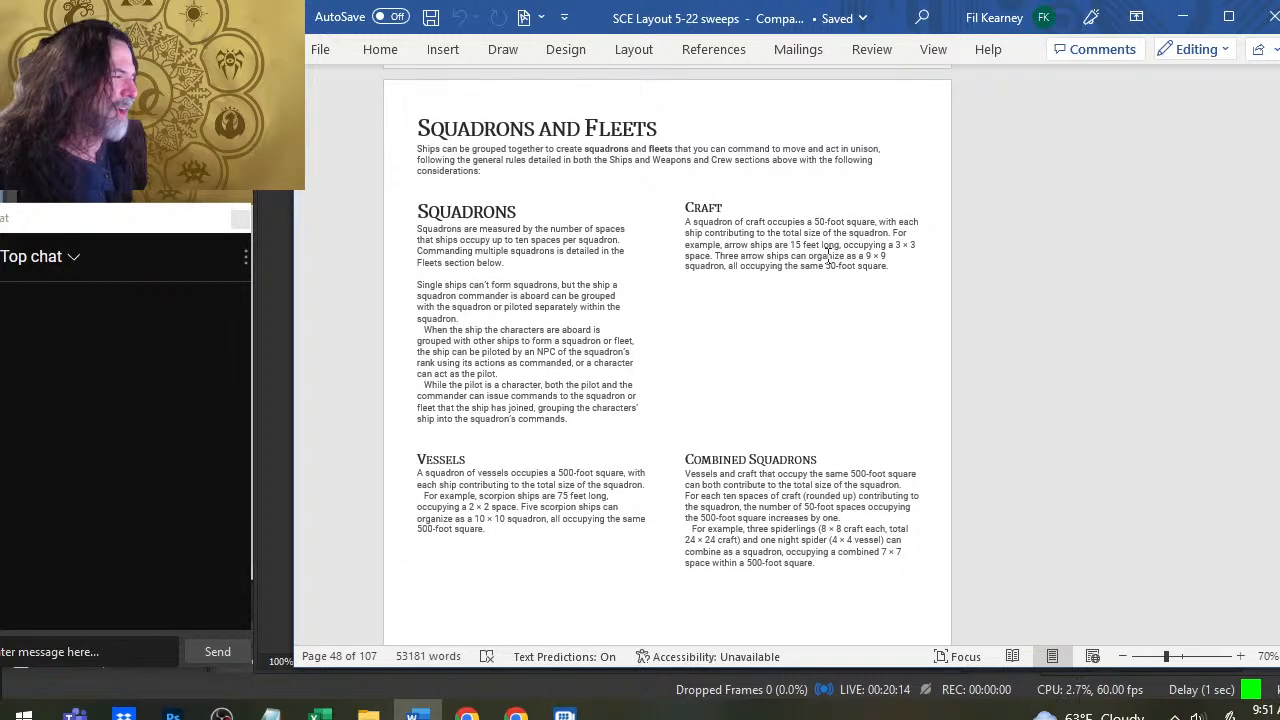
key(alt+Tab)
key(alt+Tab)
key(alt+Tab)
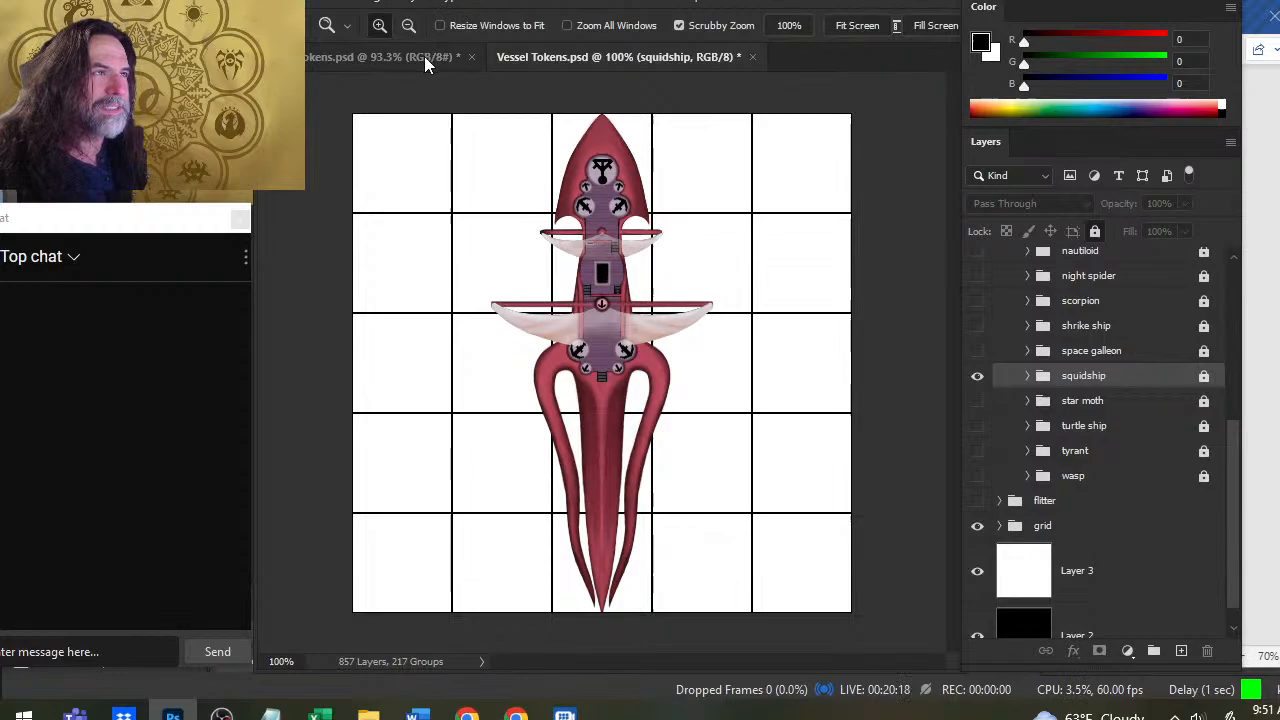
In Craft Tokens.psd, duplicate the Arrow group and place the copy diagonally below the original arrow ship
click(425, 60)
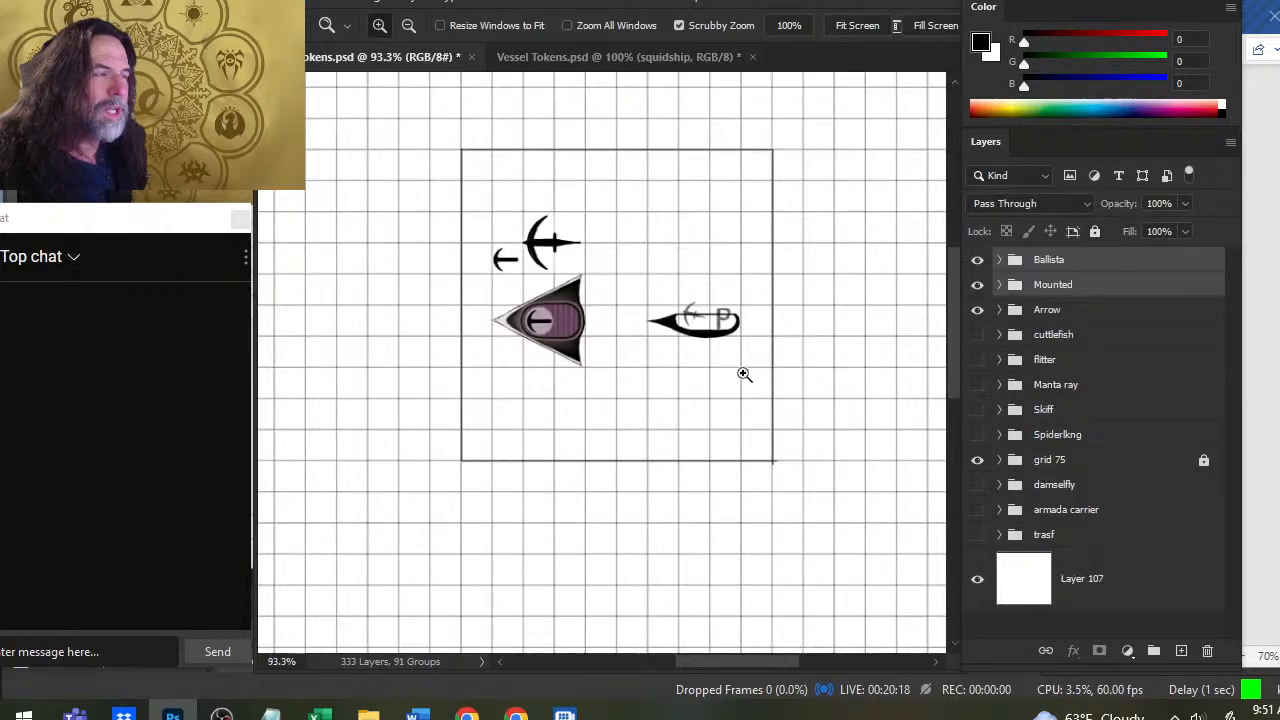
right_click(1064, 309)
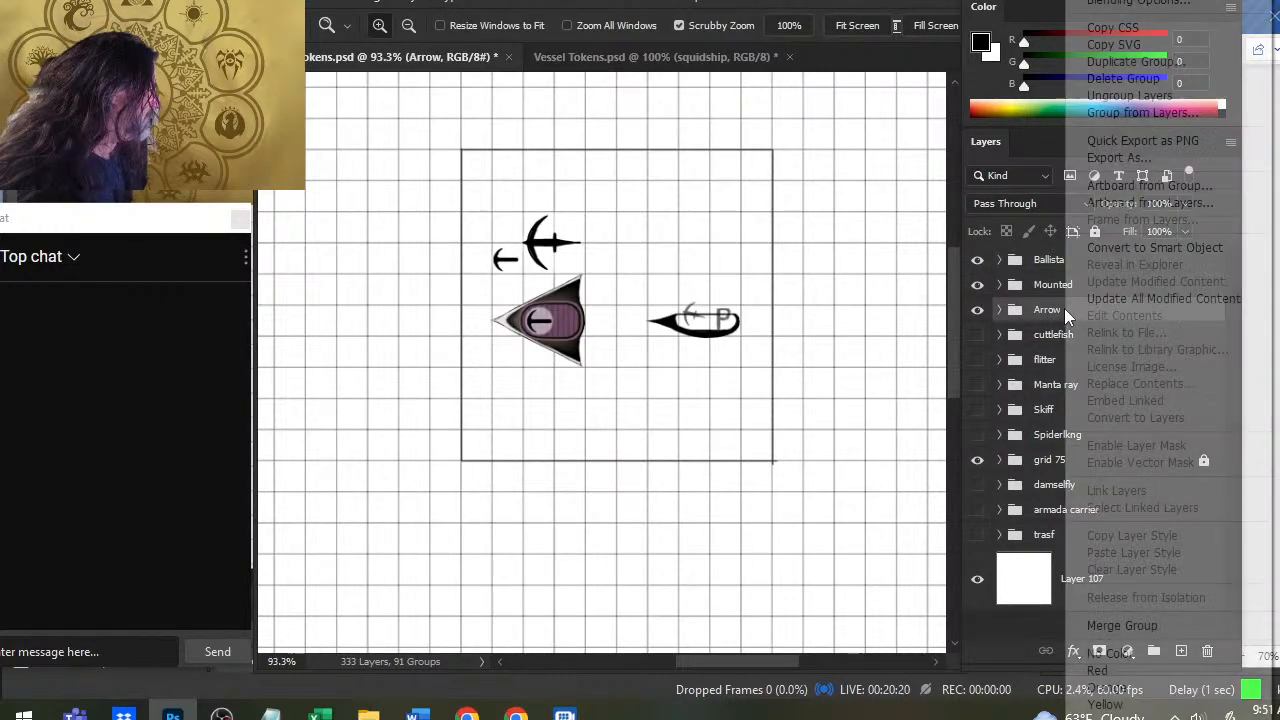
click(1125, 62)
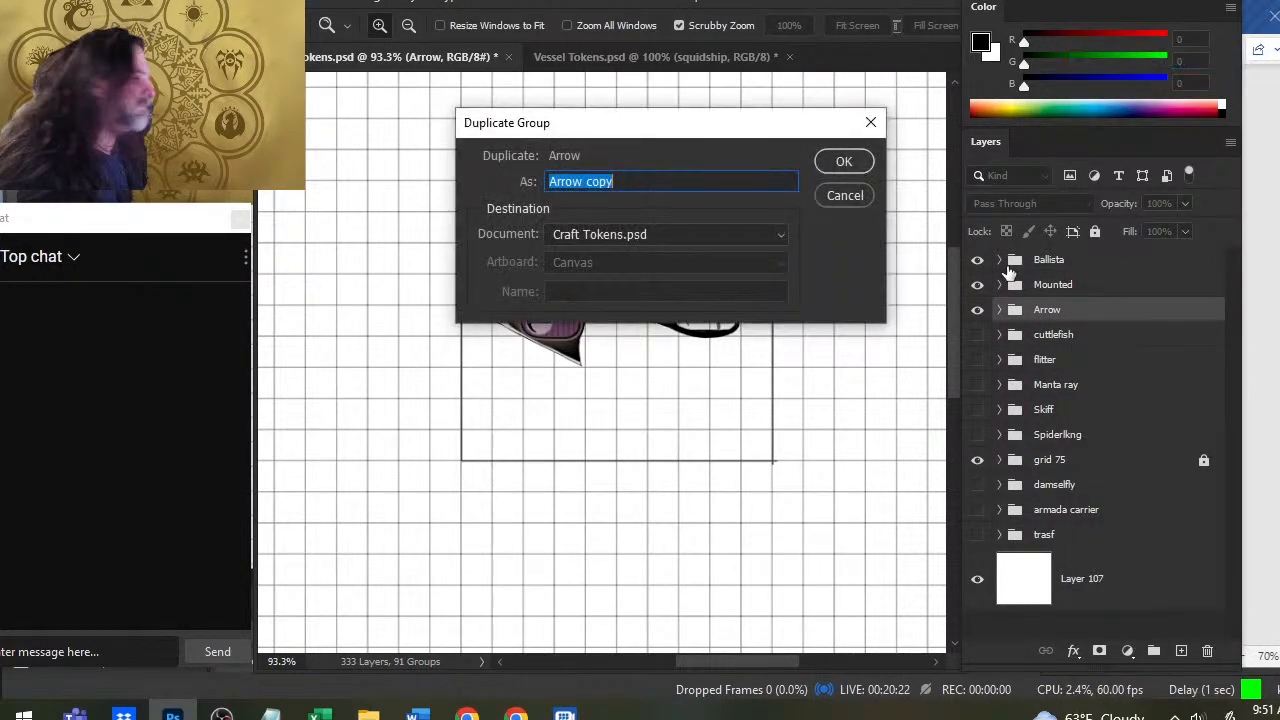
key(Return)
key(v)
drag(651, 322, 787, 405)
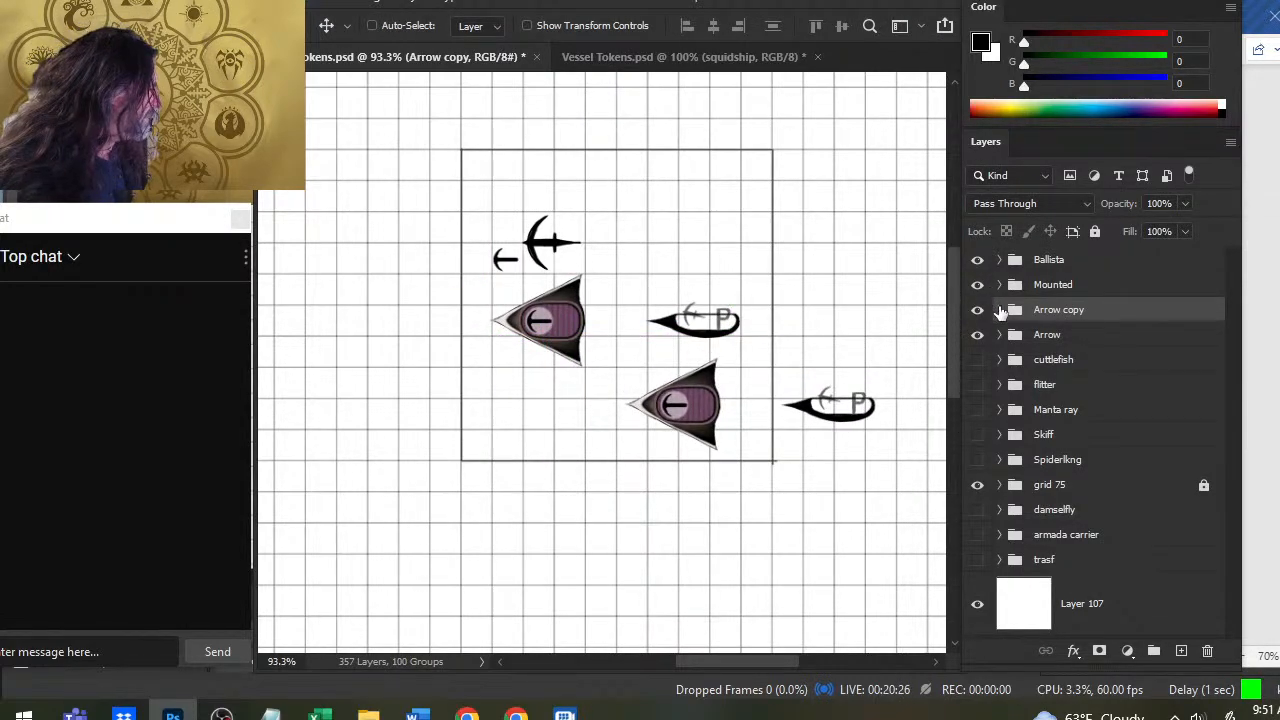
Hide the profile drawings inside the Arrow copy and Arrow groups, and hide the Ballista and Mounted groups
click(999, 310)
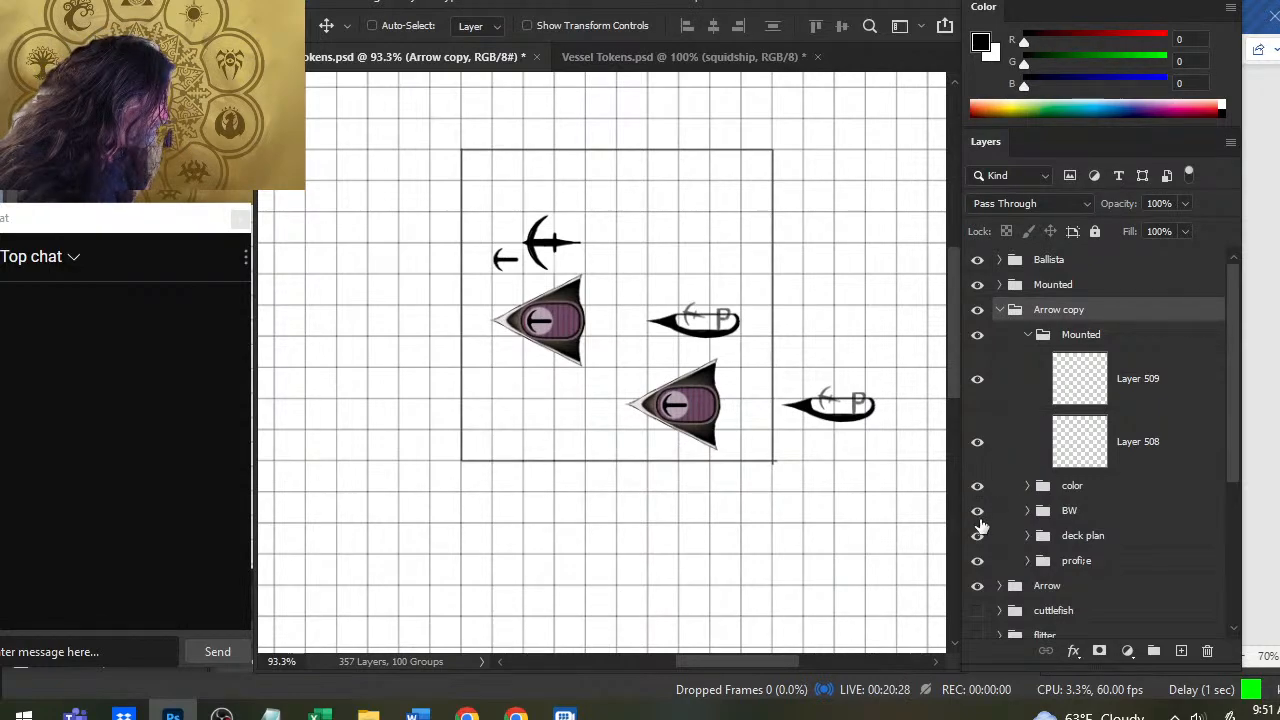
click(978, 560)
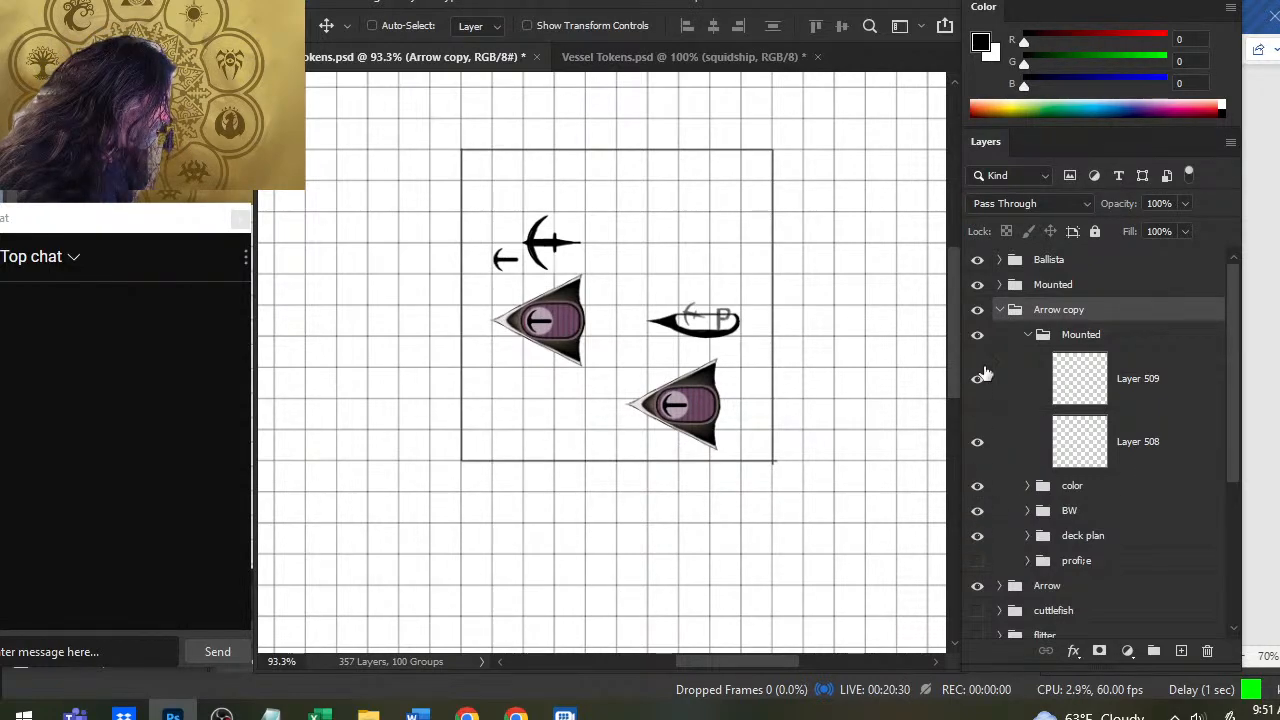
click(999, 310)
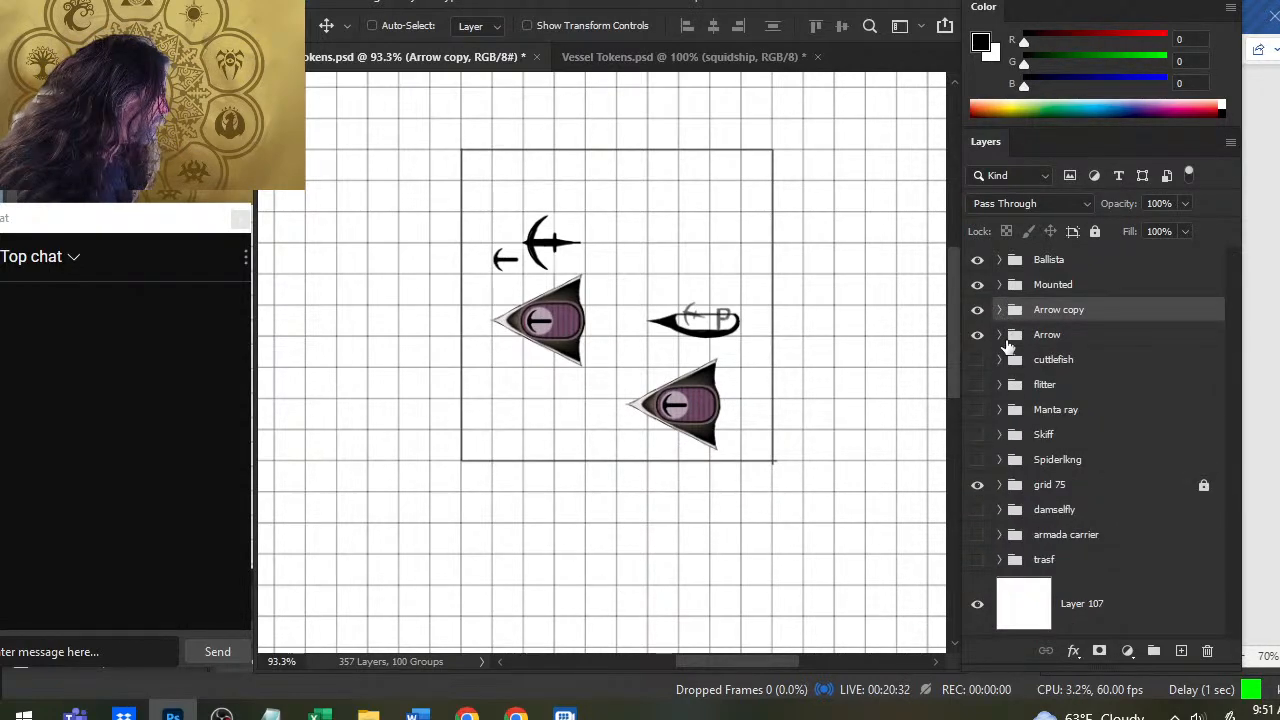
click(999, 335)
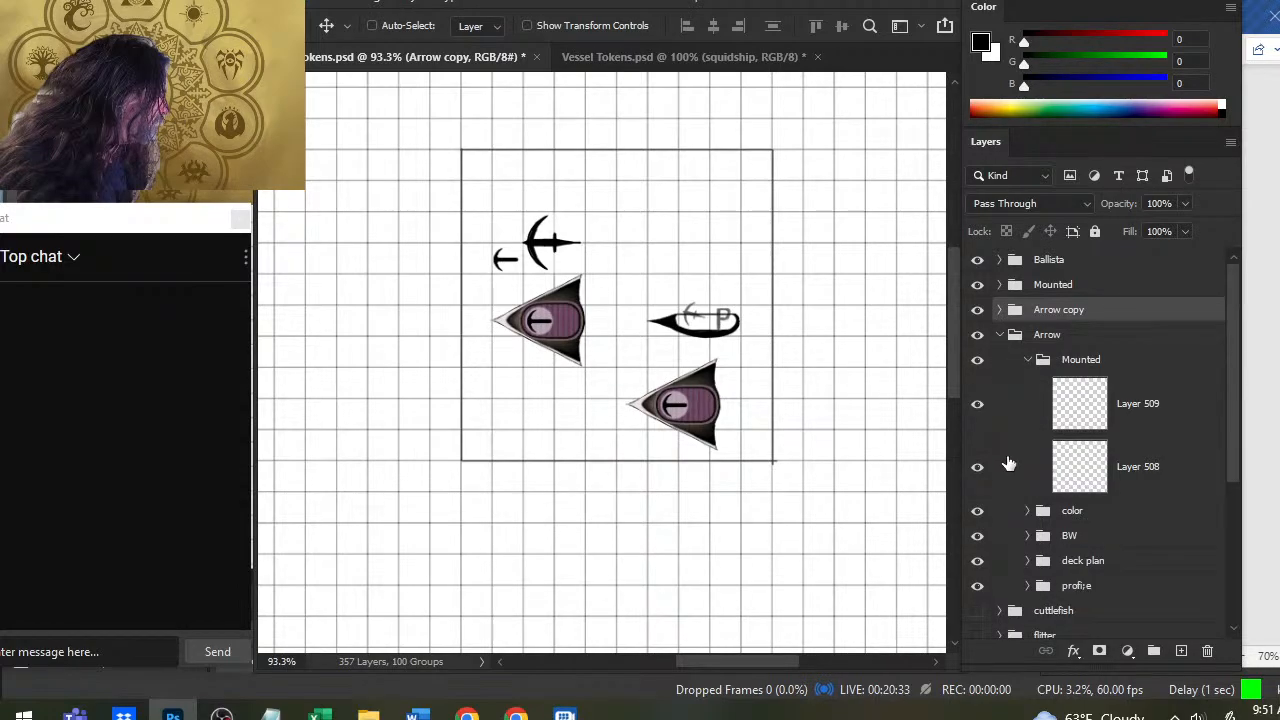
click(978, 585)
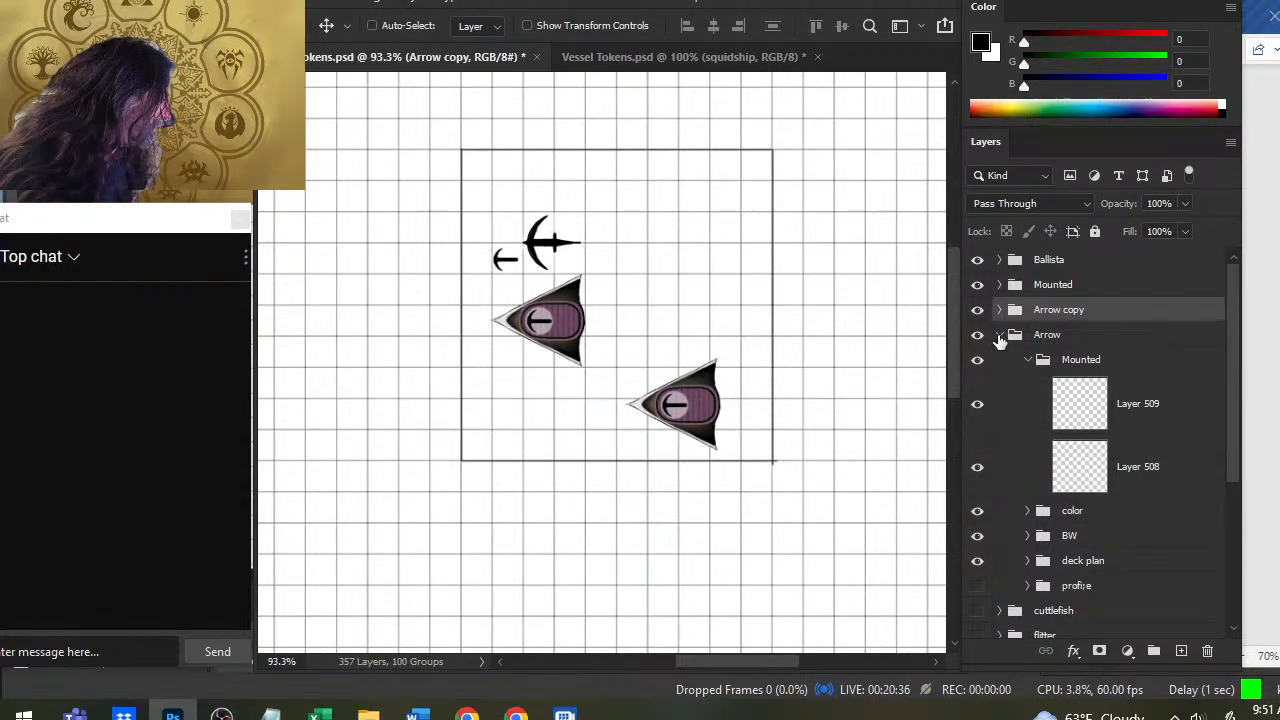
click(999, 336)
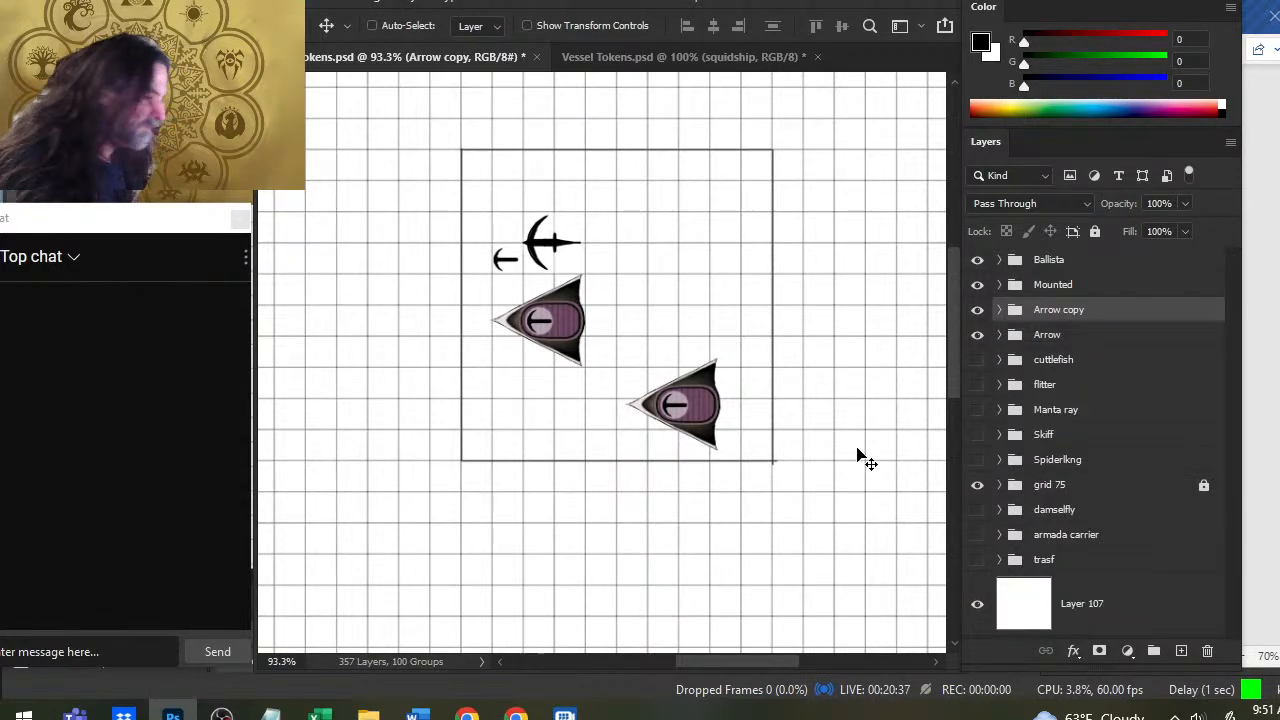
click(979, 259)
click(978, 284)
Move the copied arrow ship up into the upper right part of the 10 × 10 square
key(z)
drag(683, 438, 700, 307)
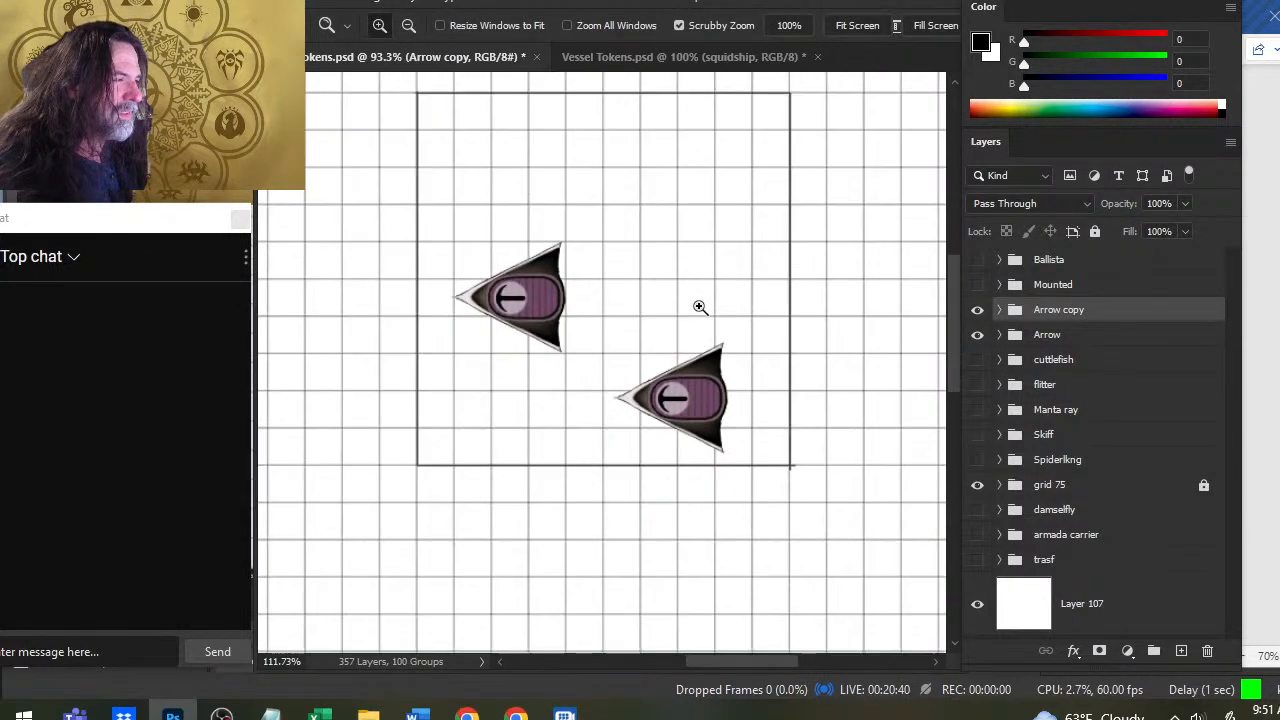
key(v)
drag(723, 375, 711, 163)
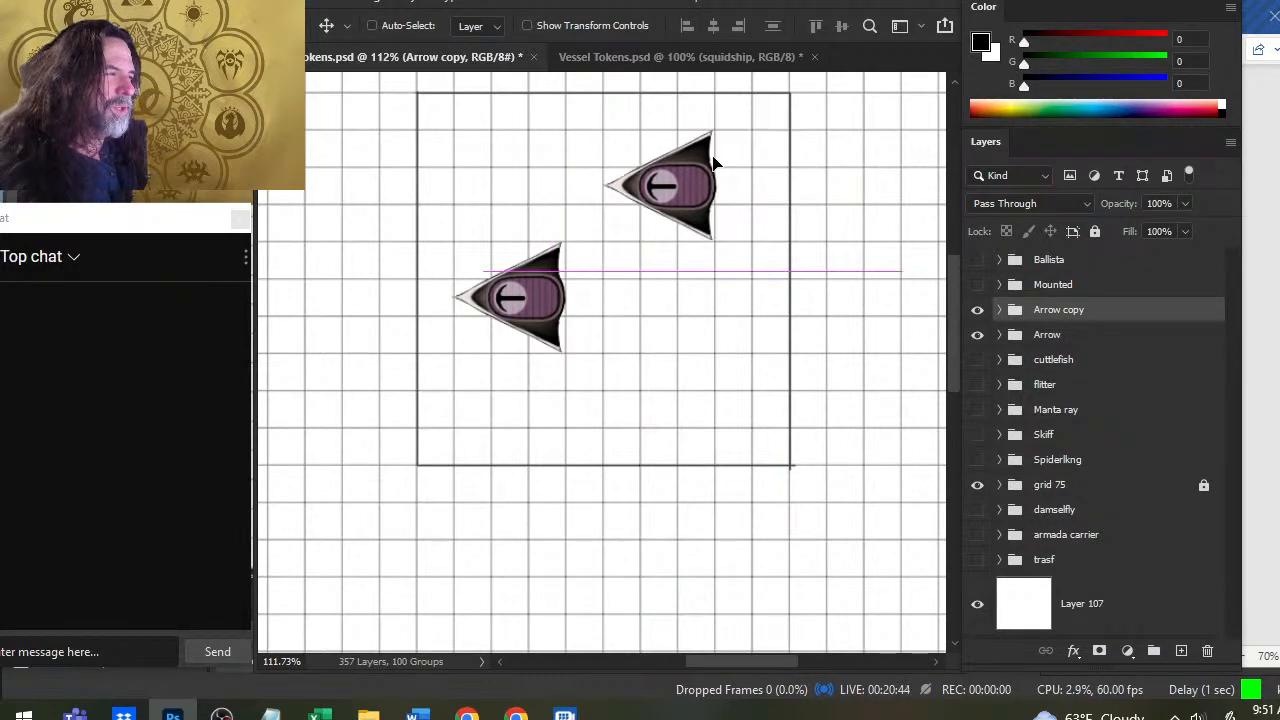
Duplicate the Arrow copy group and align the second copy directly below the first, in the lower right part of the square
right_click(1078, 318)
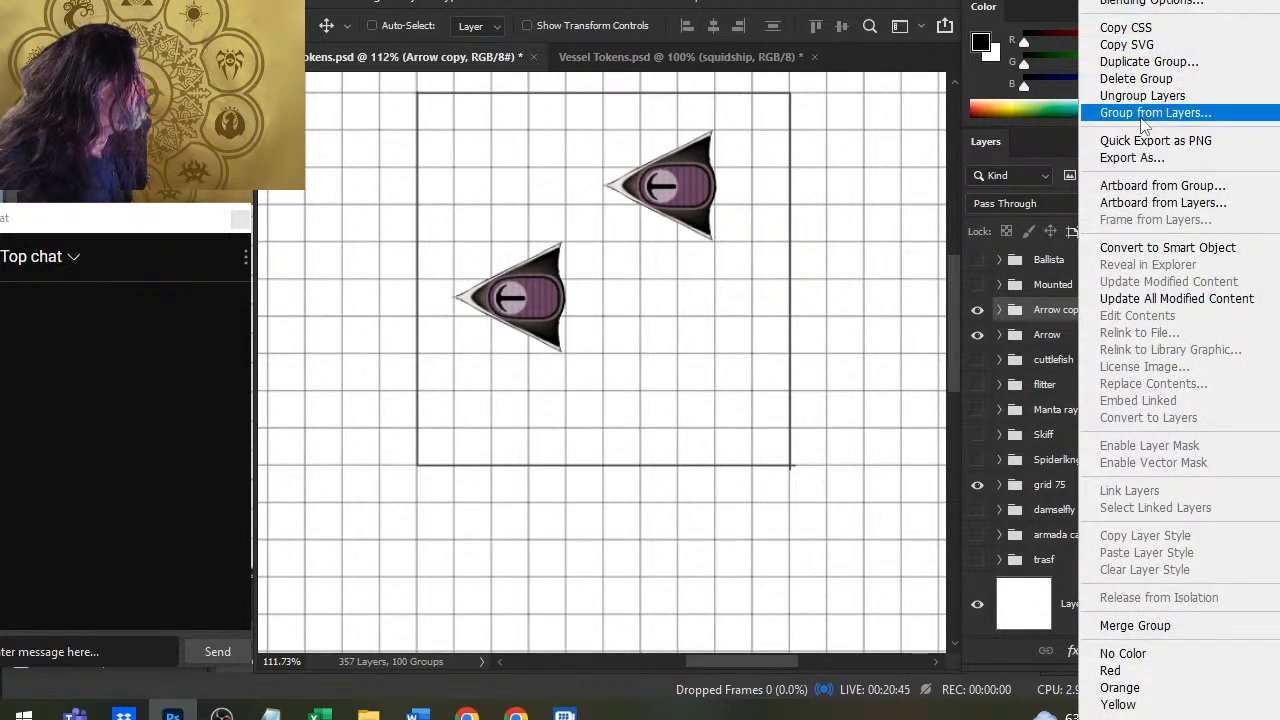
click(1146, 62)
key(Return)
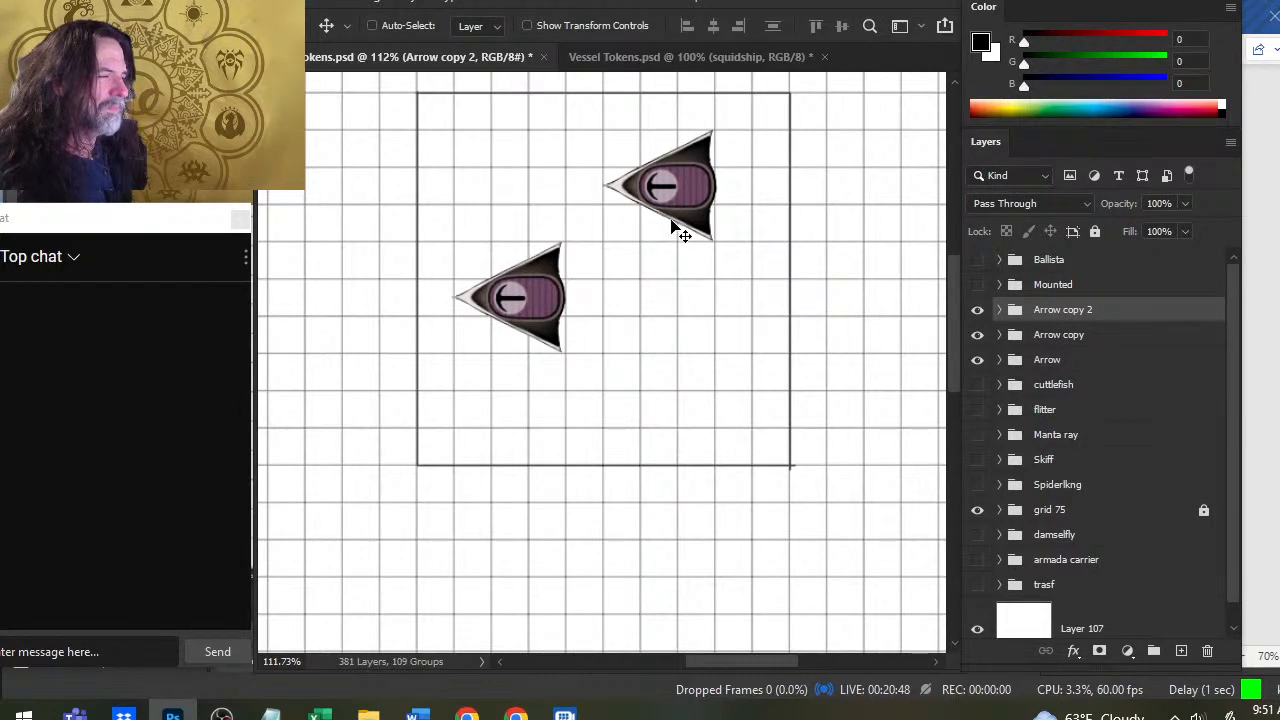
drag(680, 229, 709, 442)
key(z)
drag(646, 323, 635, 320)
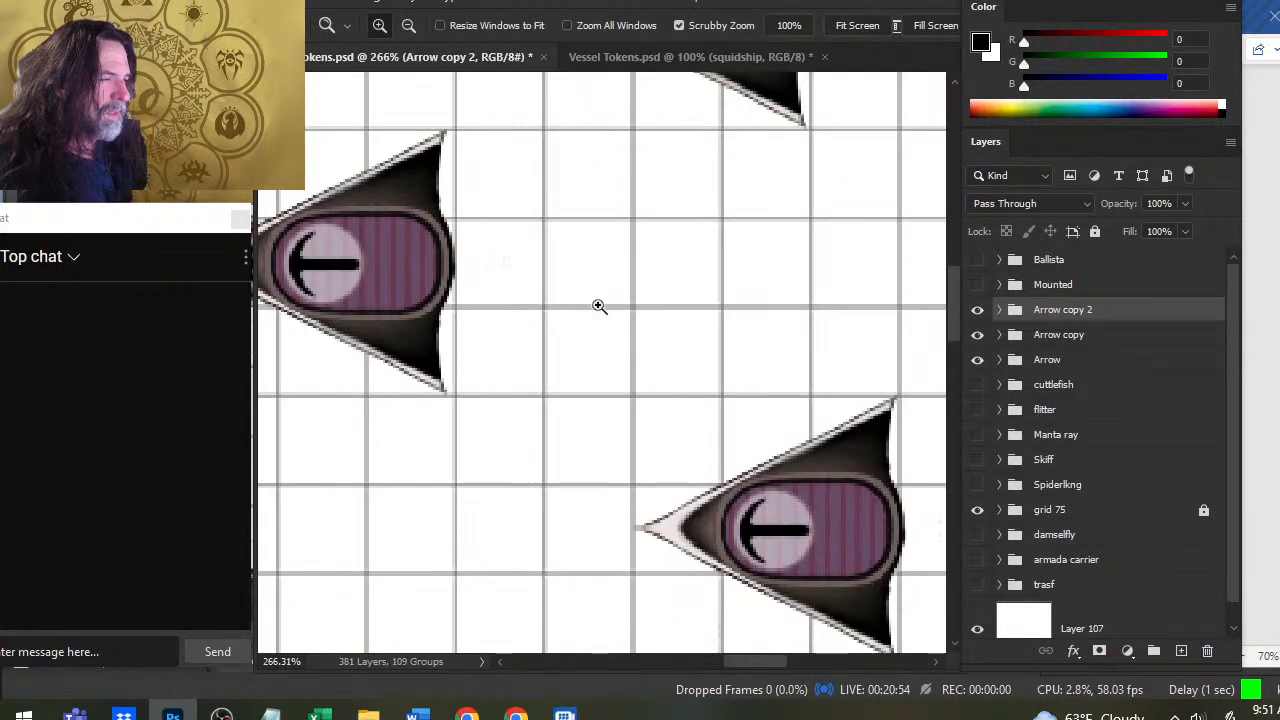
drag(809, 394, 634, 309)
key(v)
mouse_move(708, 386)
mouse_down()
mouse_move(672, 378)
mouse_move(686, 380)
mouse_up()
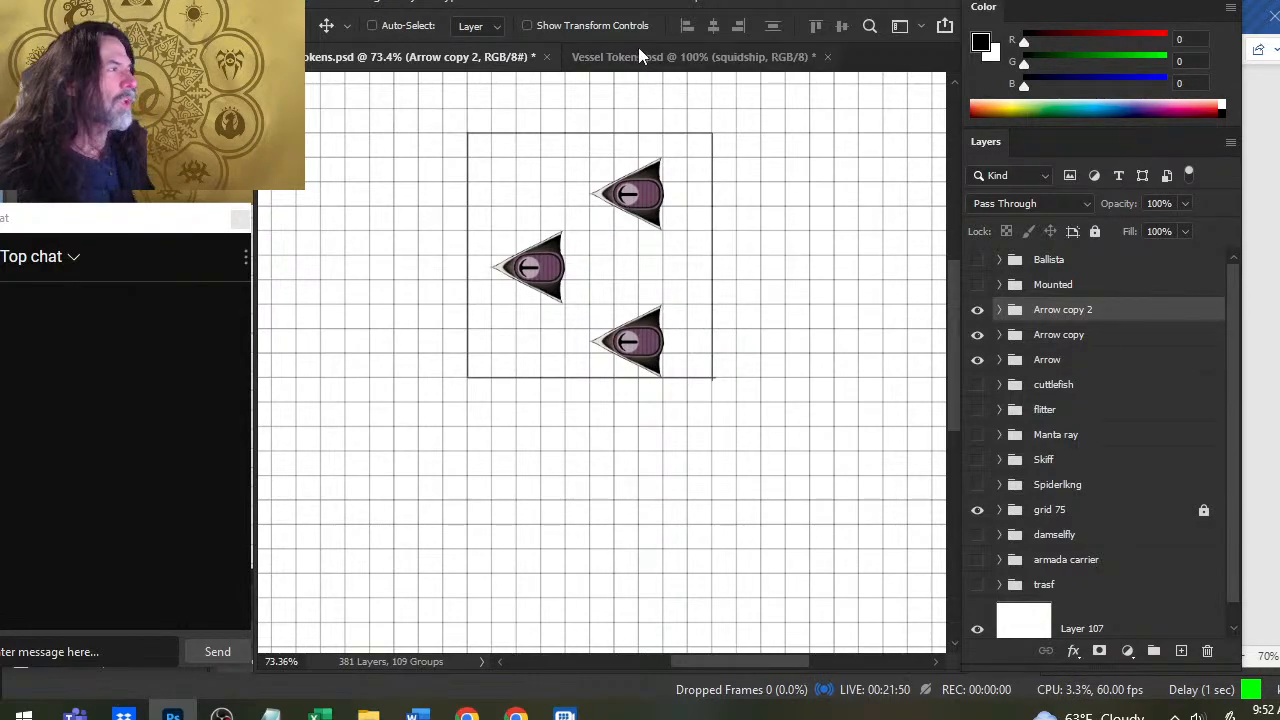
Recheck the craft squadron rule in Word, return to Photoshop and shift the lower arrow ship one square to the right
key(alt+Tab)
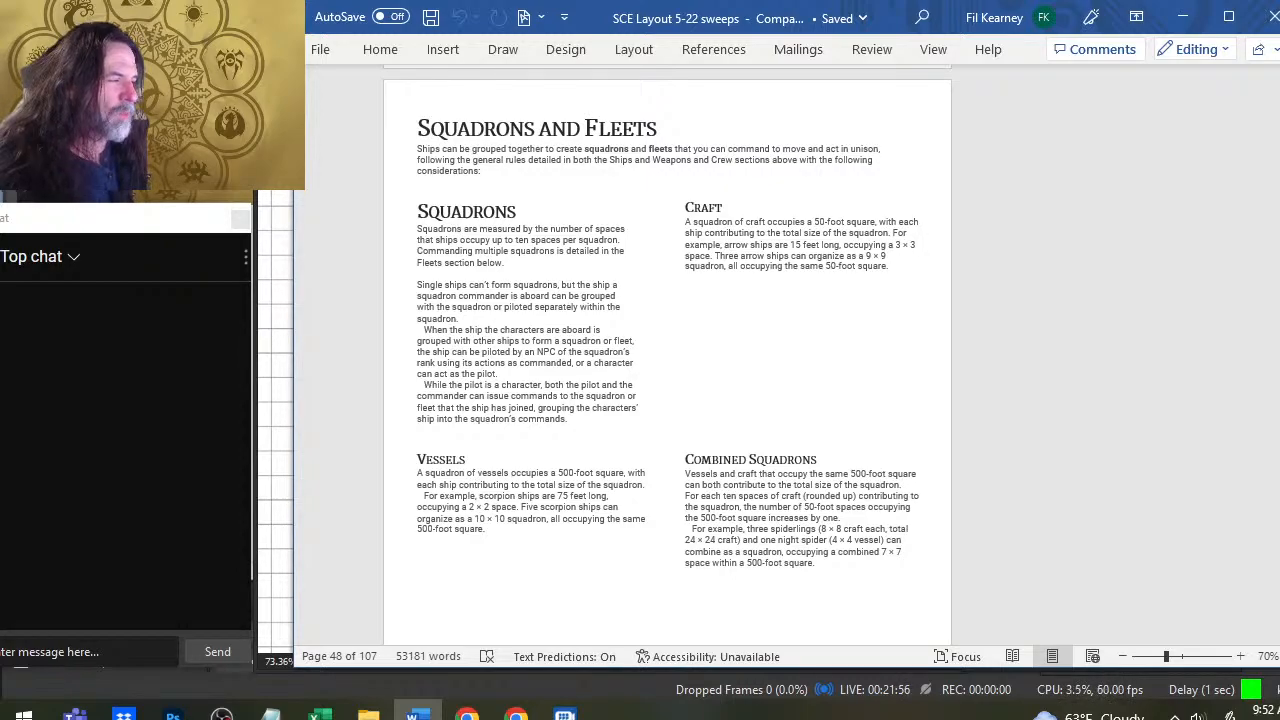
key(alt+Tab)
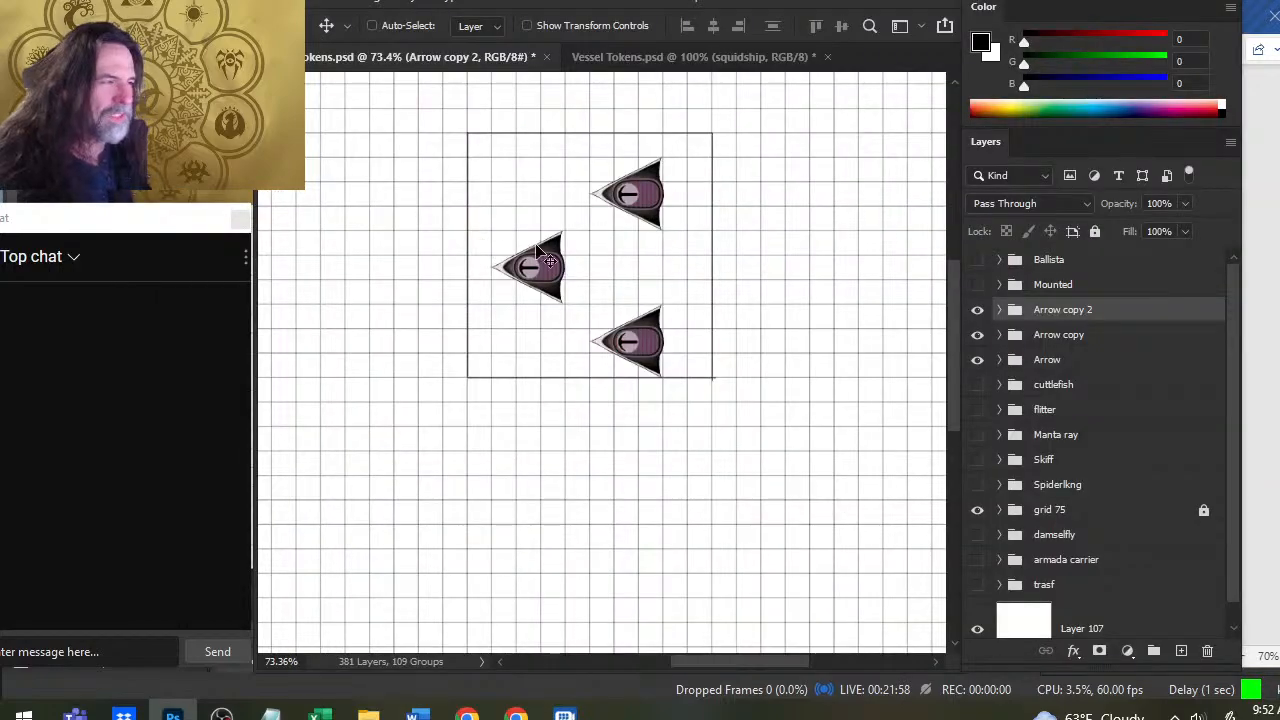
drag(590, 247, 692, 326)
key(z)
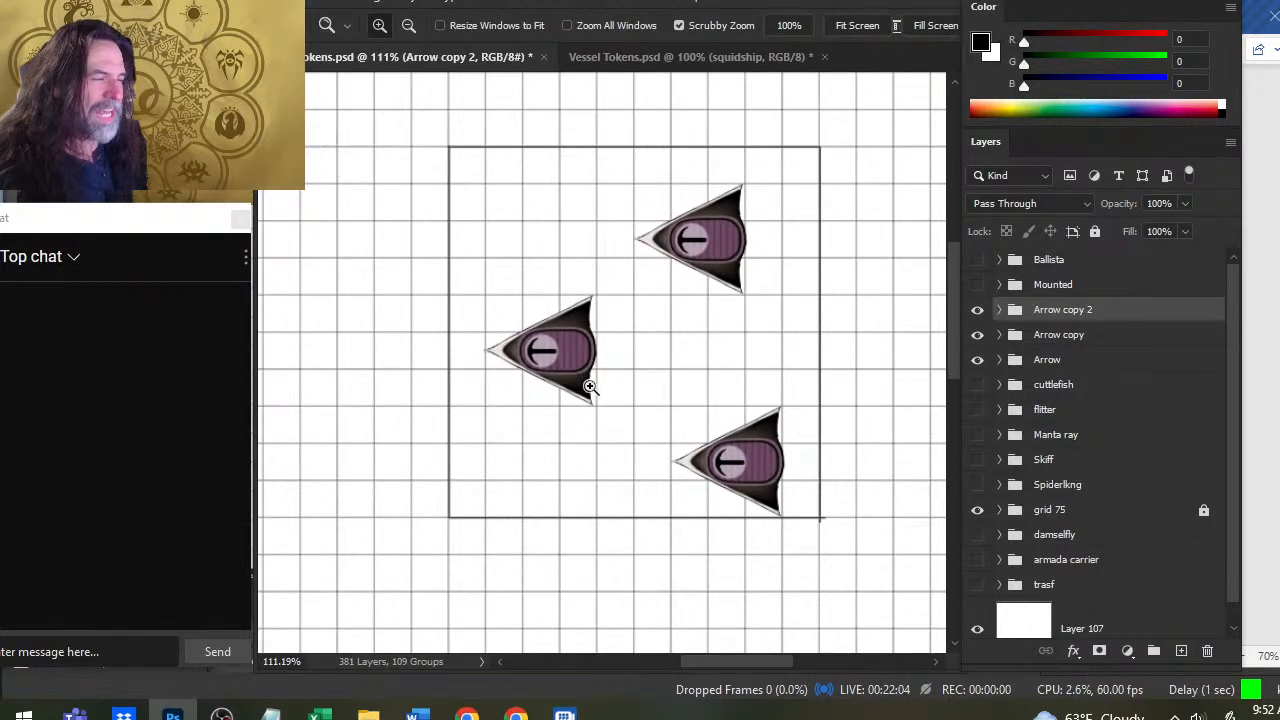
key(super)
key(super)
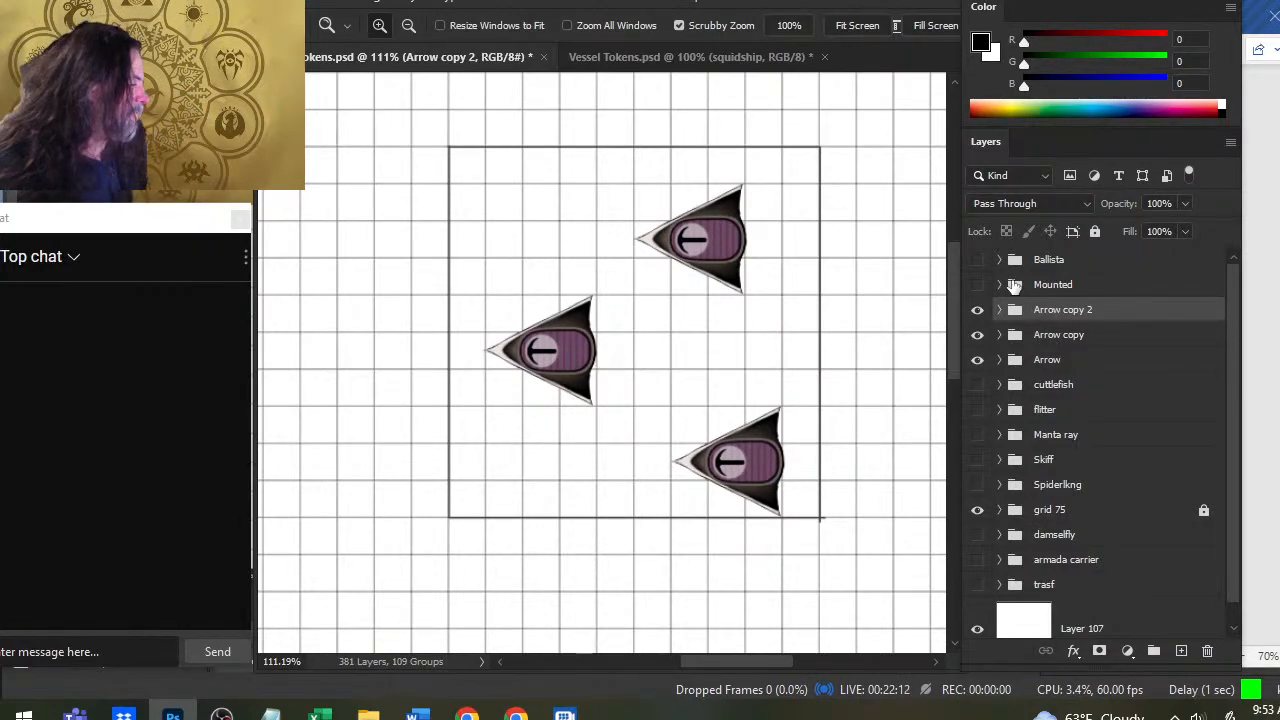
Delete both arrow ship copies and check the layers inside the remaining Arrow group
key(Delete)
key(Delete)
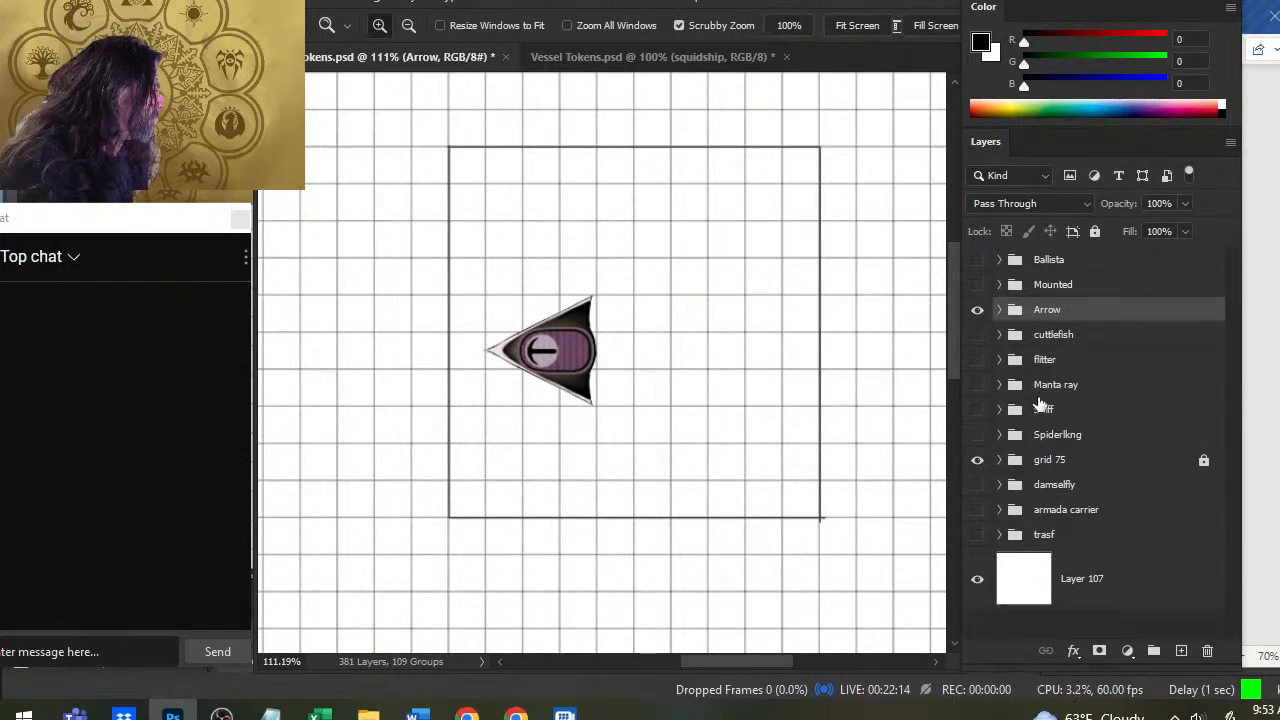
click(998, 310)
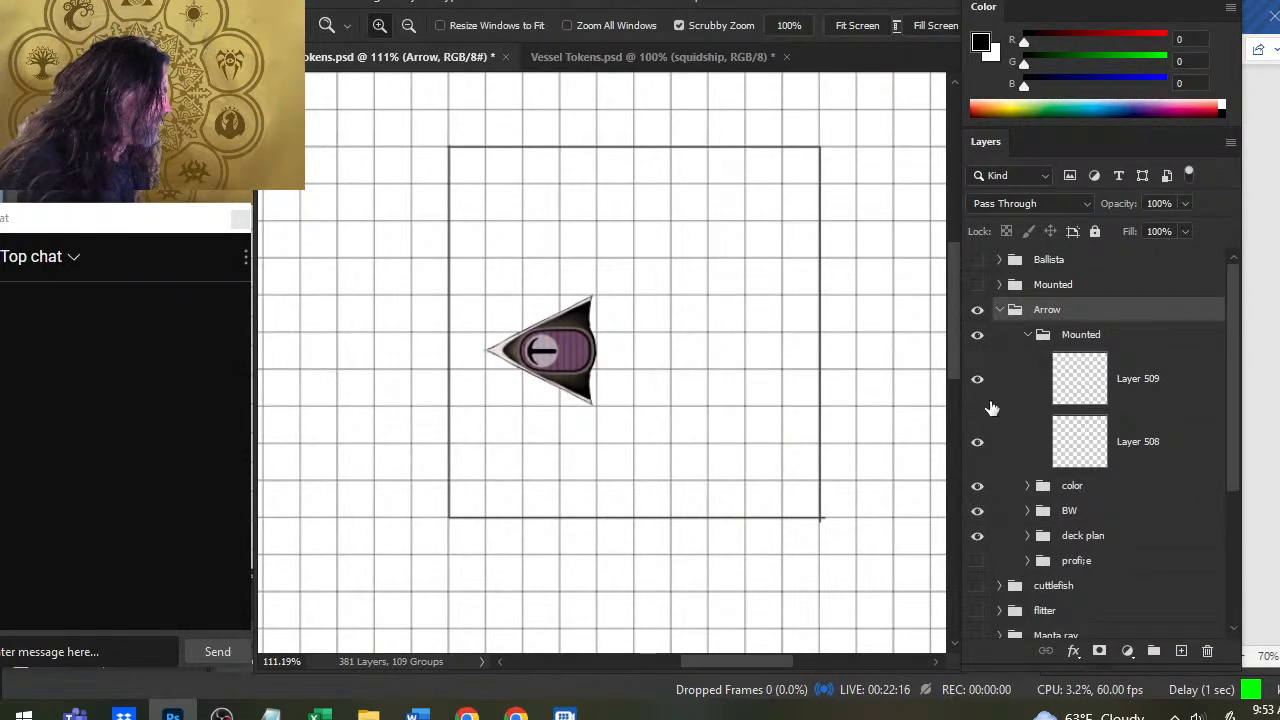
click(998, 310)
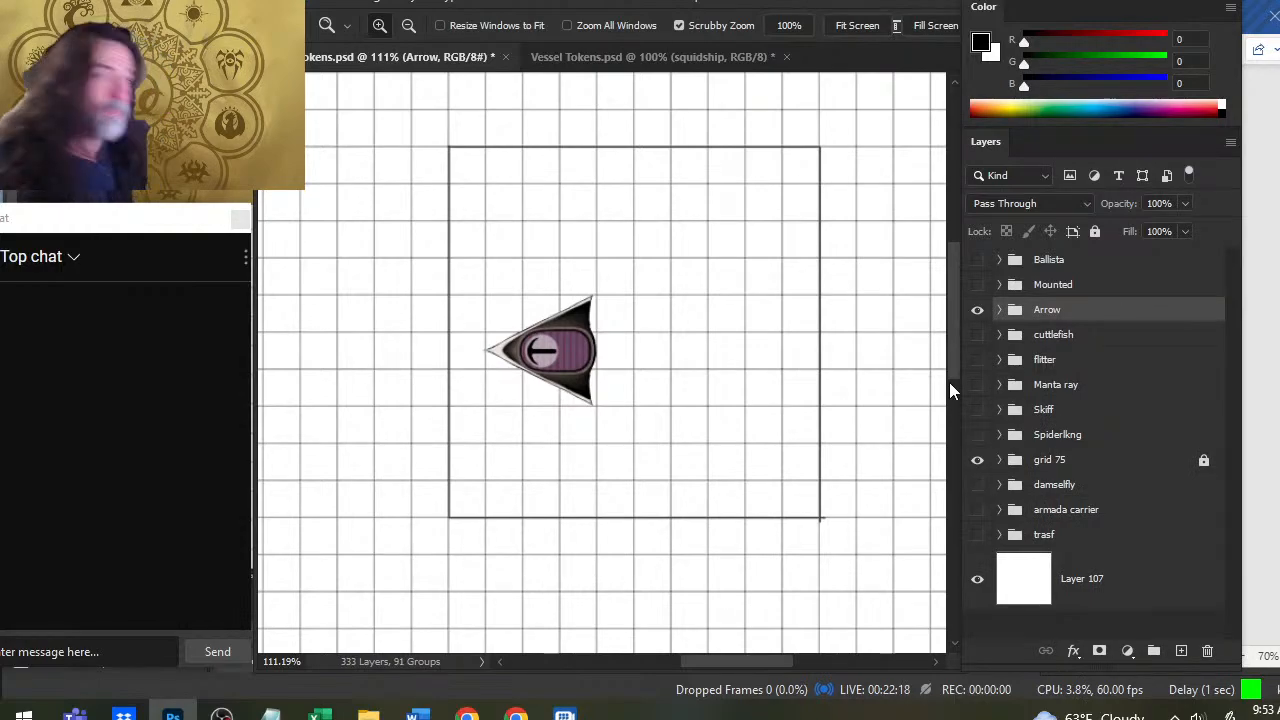
Switch to the SCE Layout 5-22 sweeps document in Word and review the ammunition, siege weapon and ram rules preceding Squadrons and Fleets
key(alt+Tab)
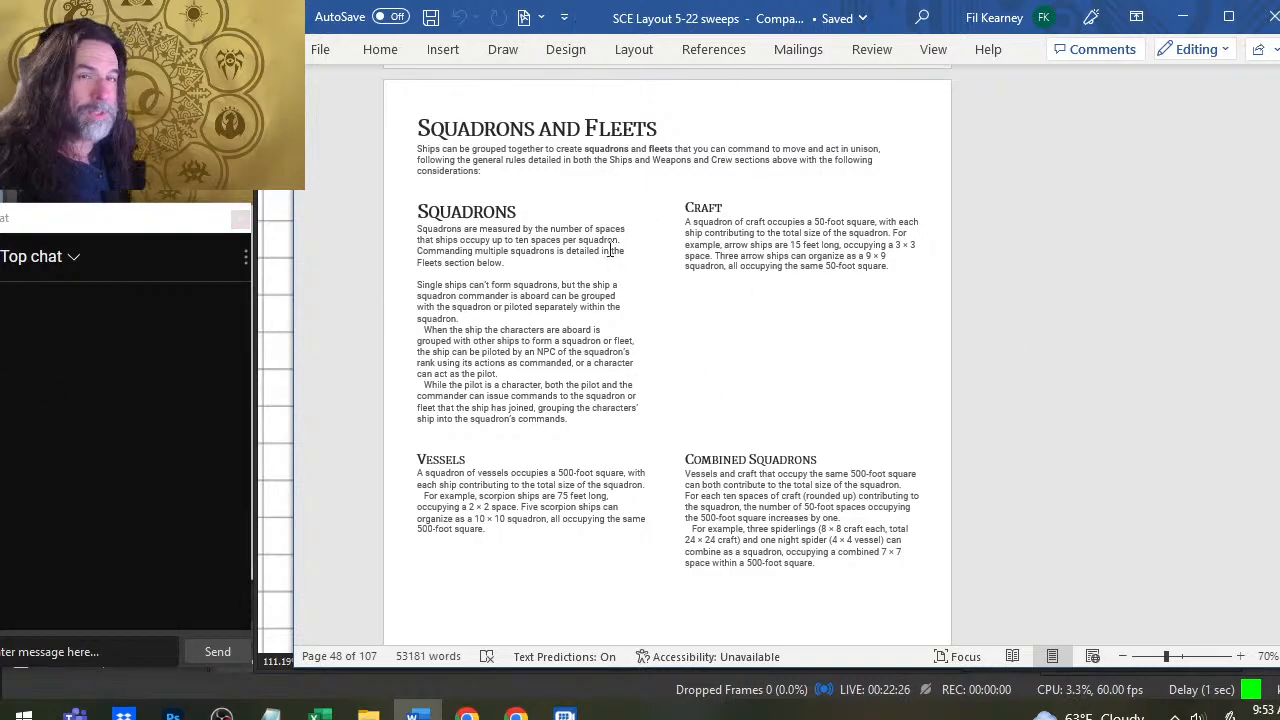
scroll(1014, 115, up, 10)
scroll(868, 208, up, 12)
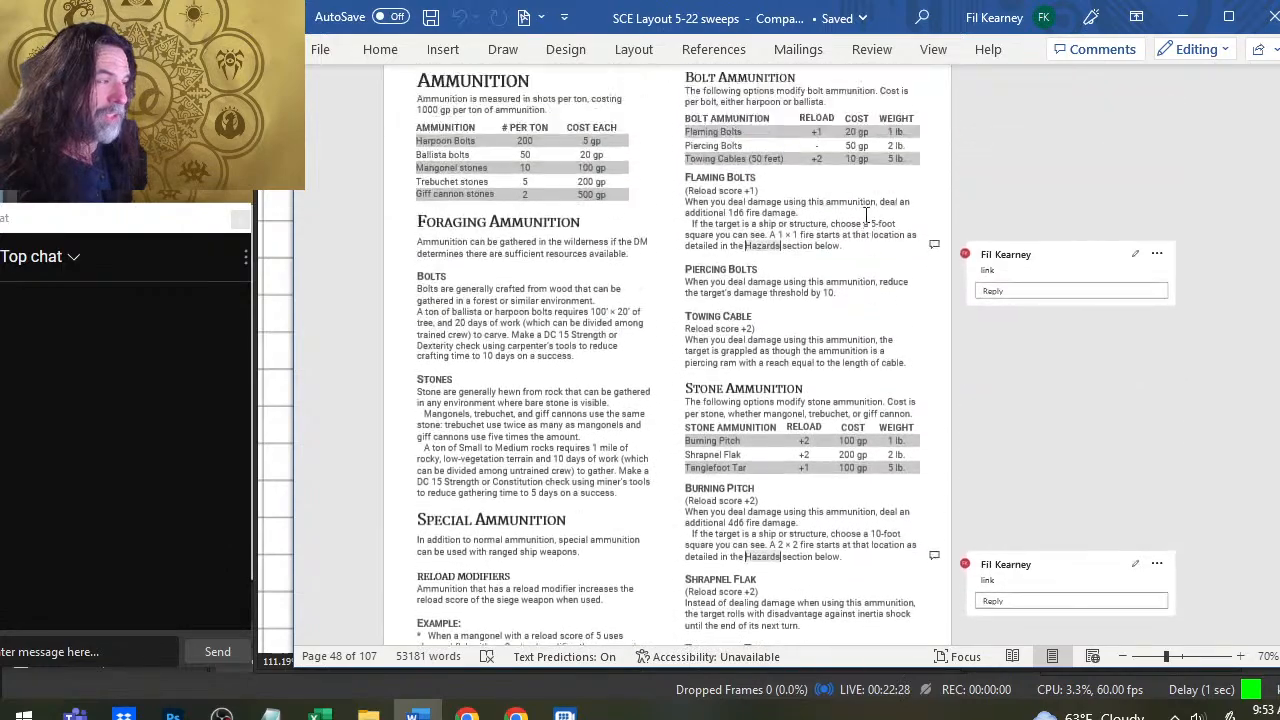
scroll(866, 215, up, 10)
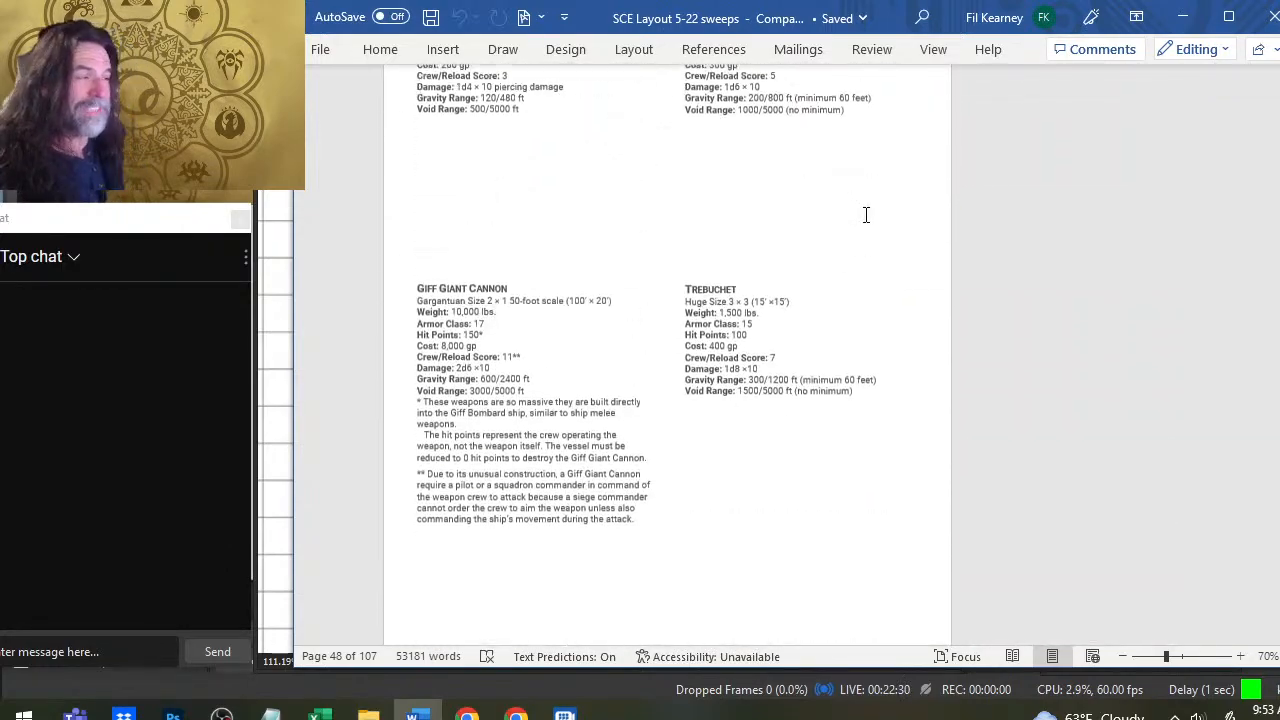
scroll(729, 240, down, 8)
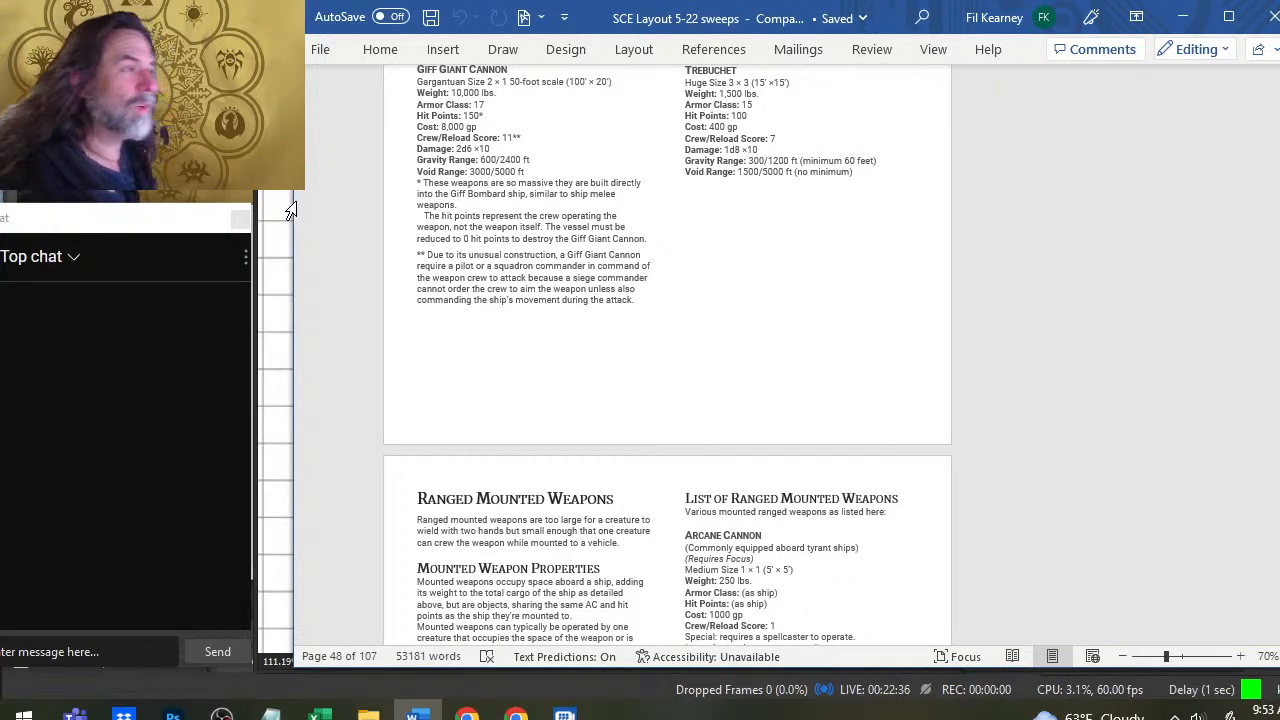
scroll(574, 152, up, 15)
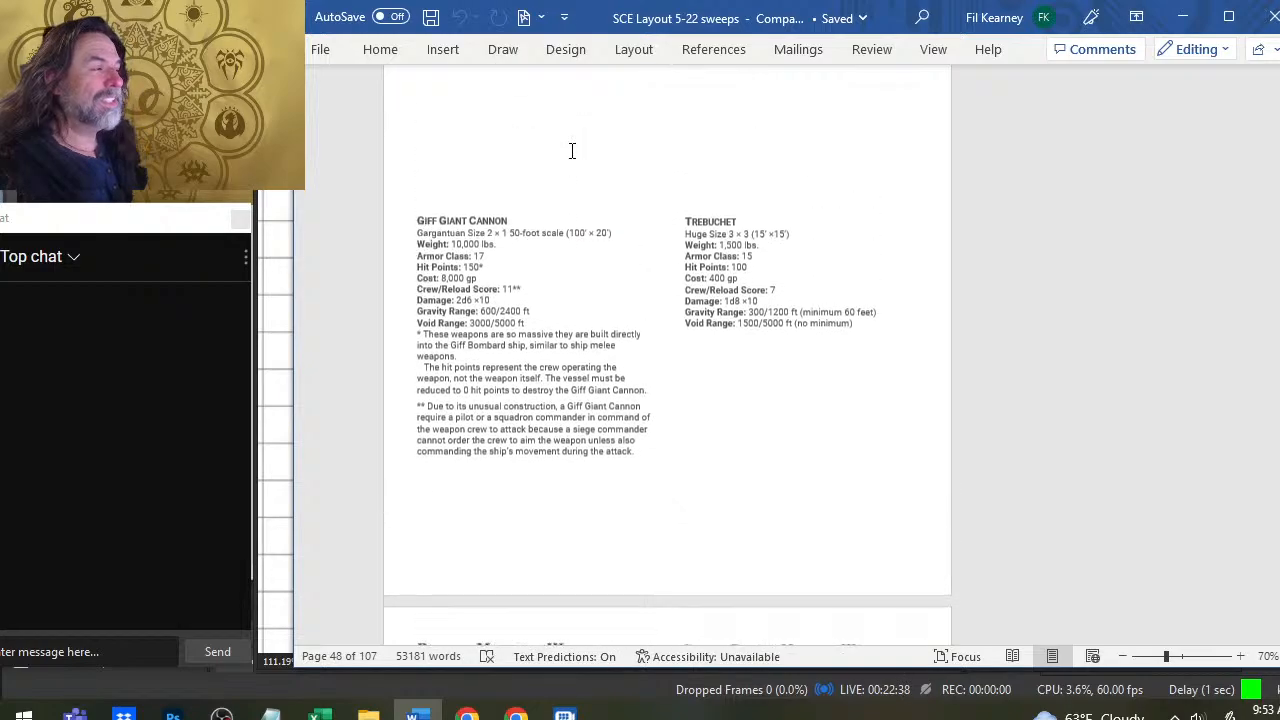
scroll(689, 210, up, 15)
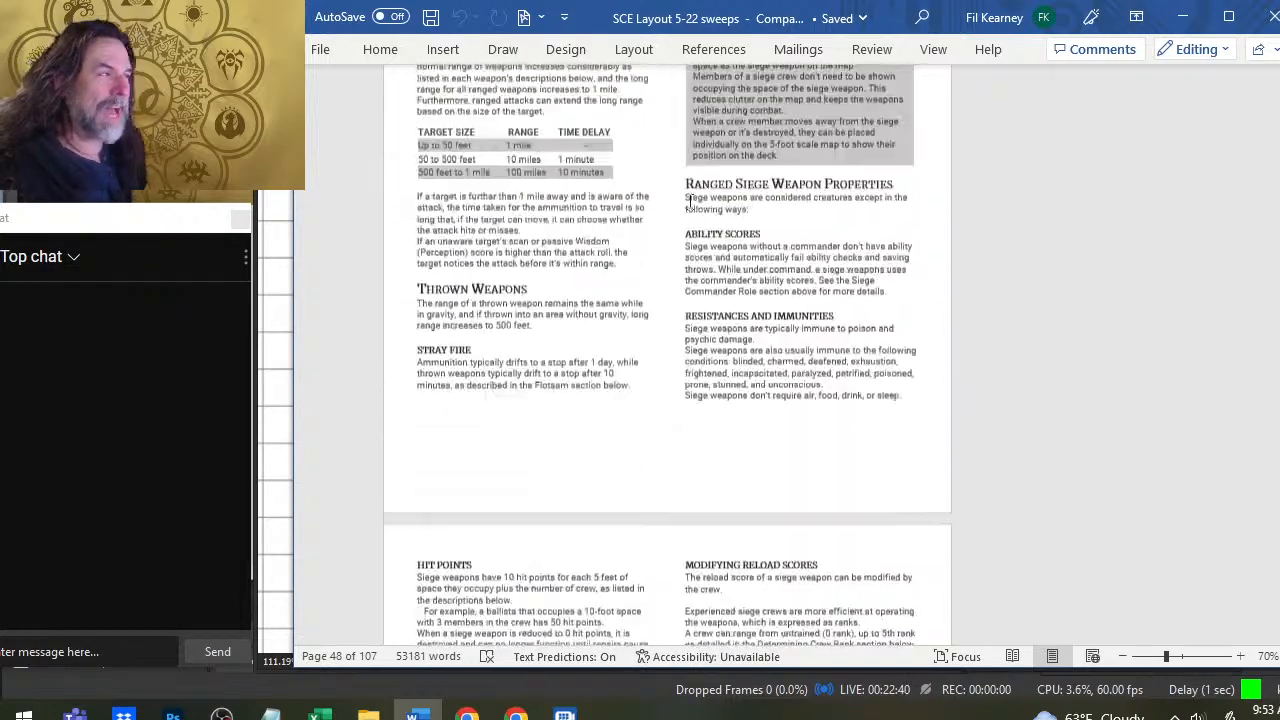
scroll(690, 223, up, 15)
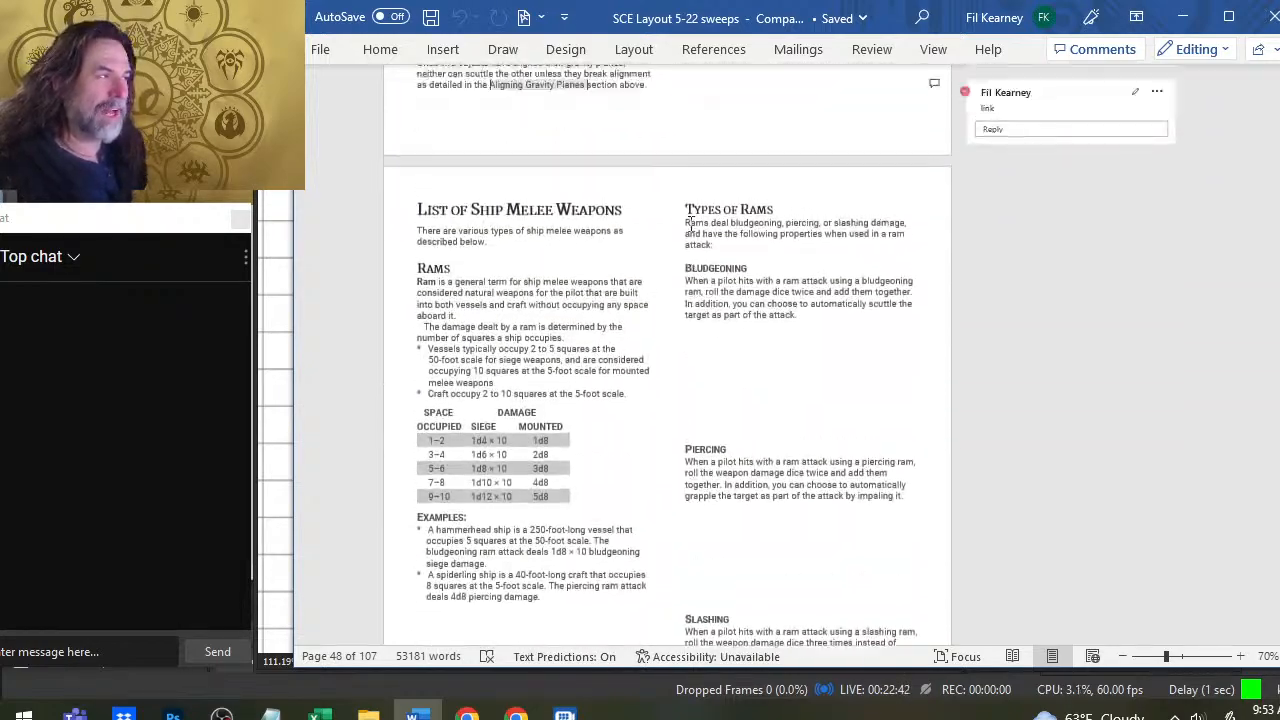
scroll(648, 213, down, 5)
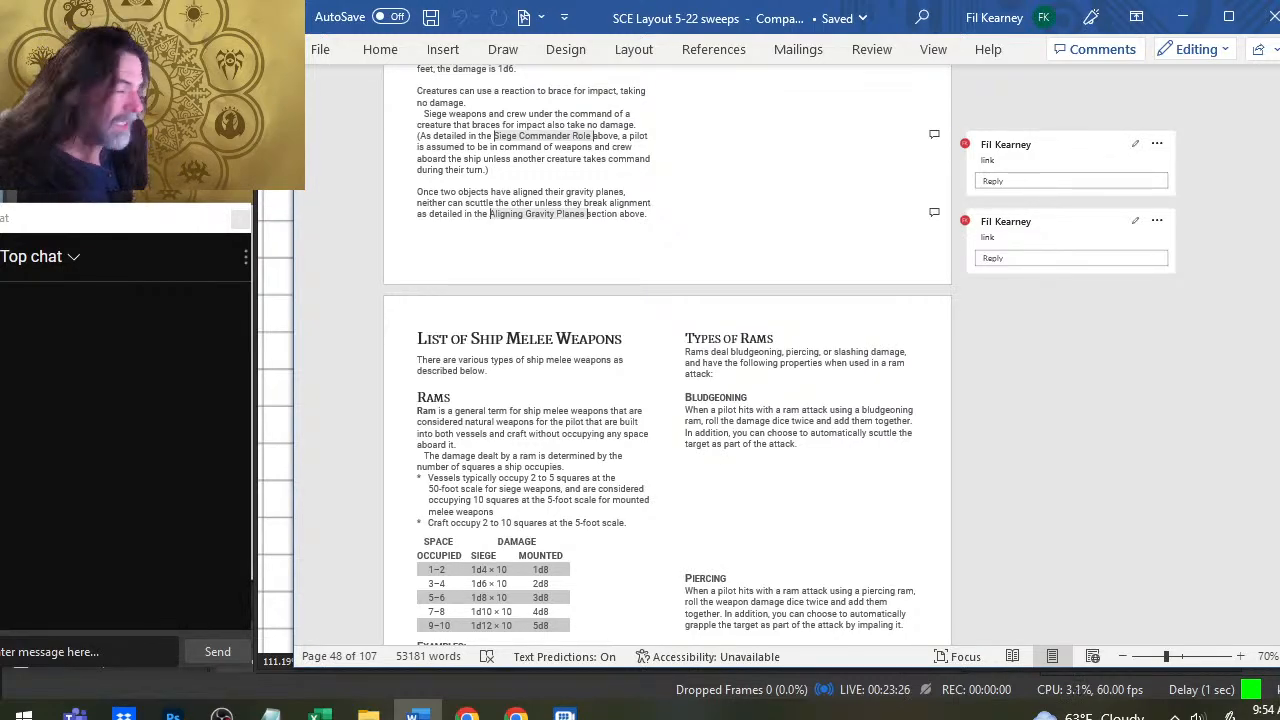
Skim the document's page overview from the ship melee weapons through squadrons, crews, amplified spells and exploration to Traveling in Wildspace
scroll(877, 211, down, 4)
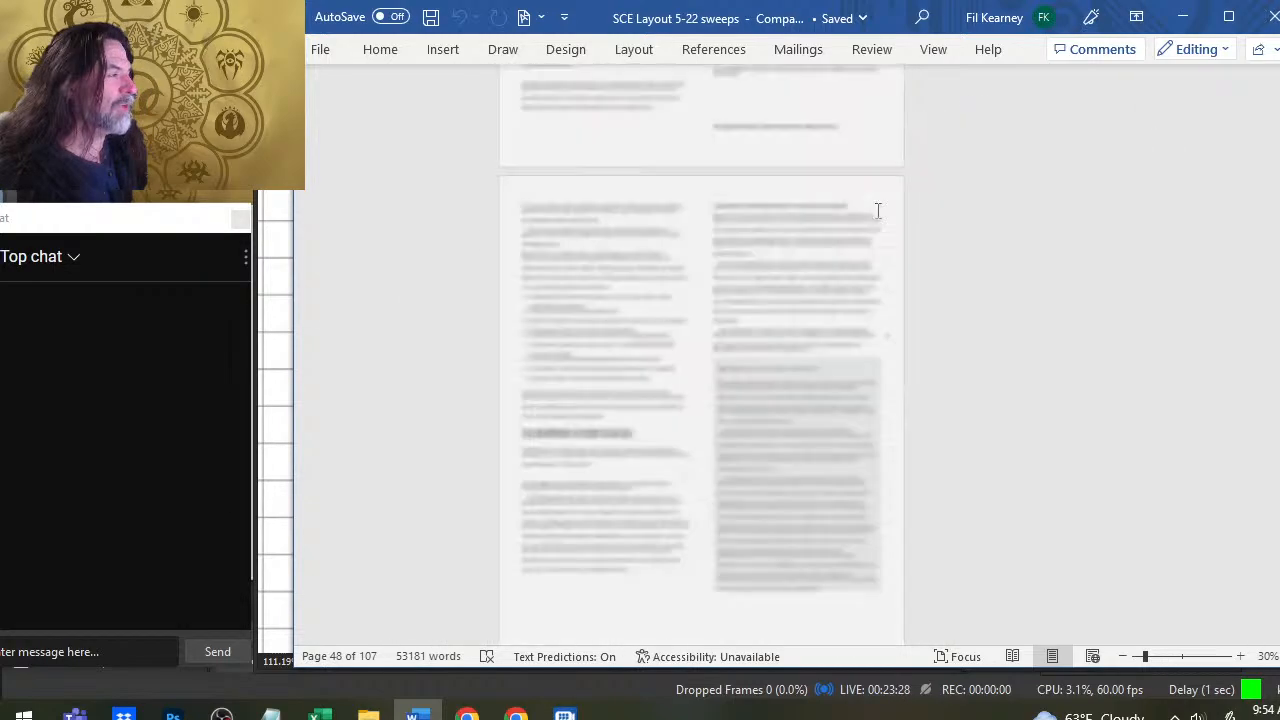
scroll(726, 306, down, 5)
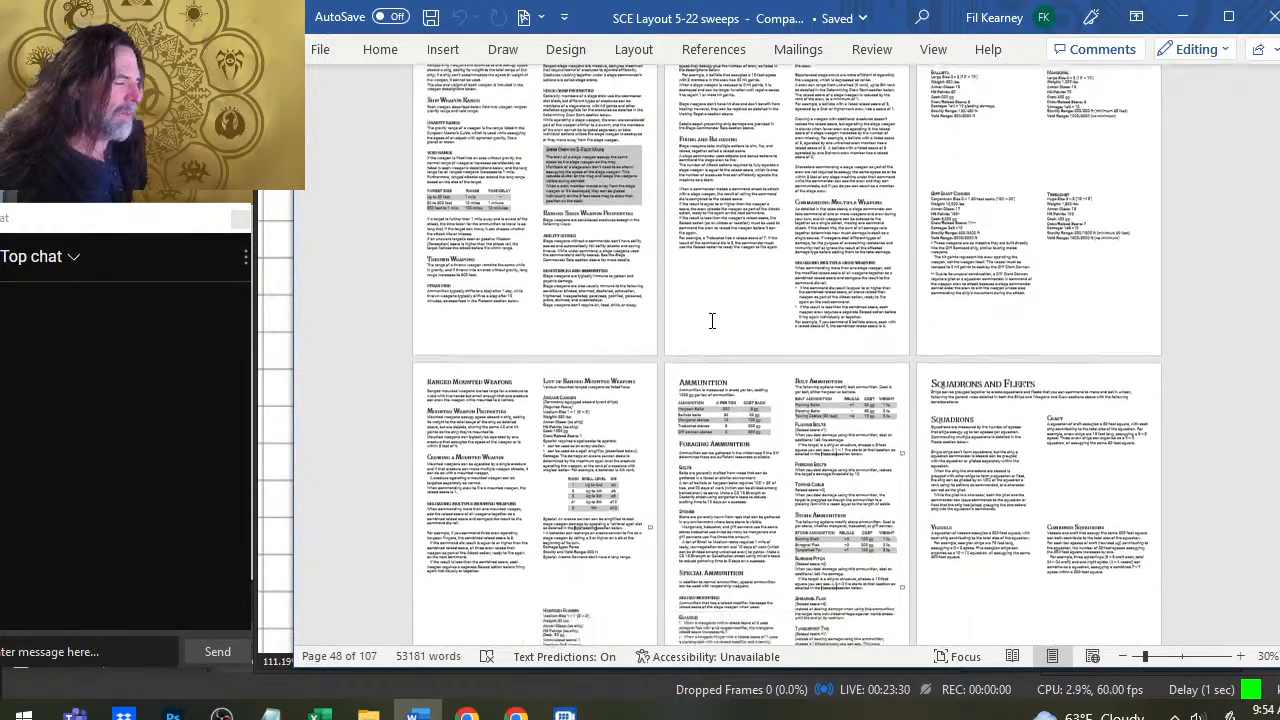
scroll(795, 289, down, 5)
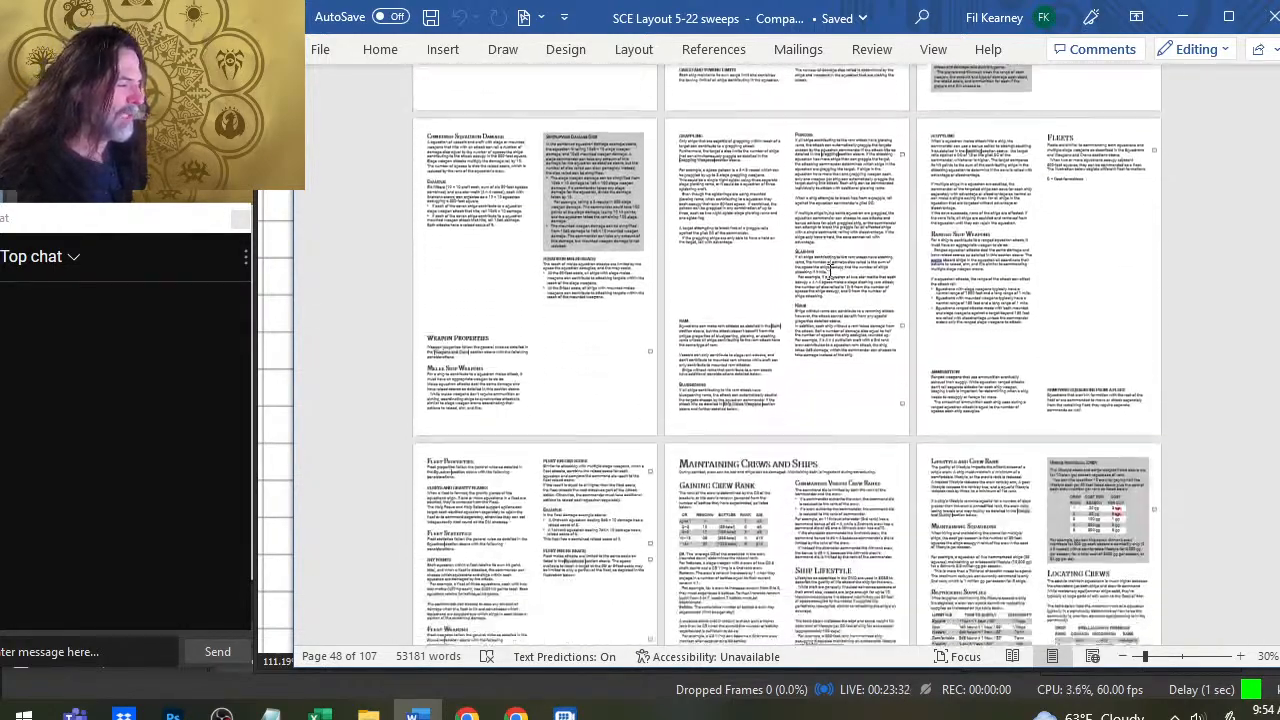
scroll(828, 268, down, 6)
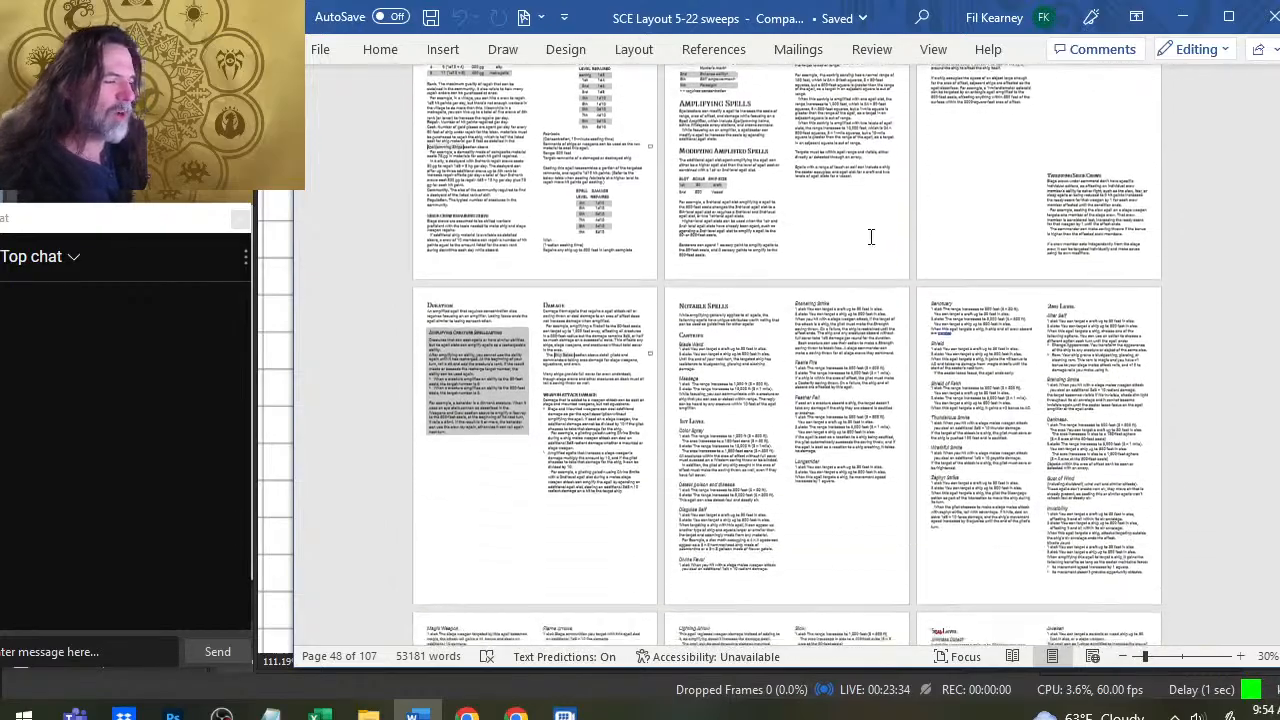
scroll(870, 238, down, 6)
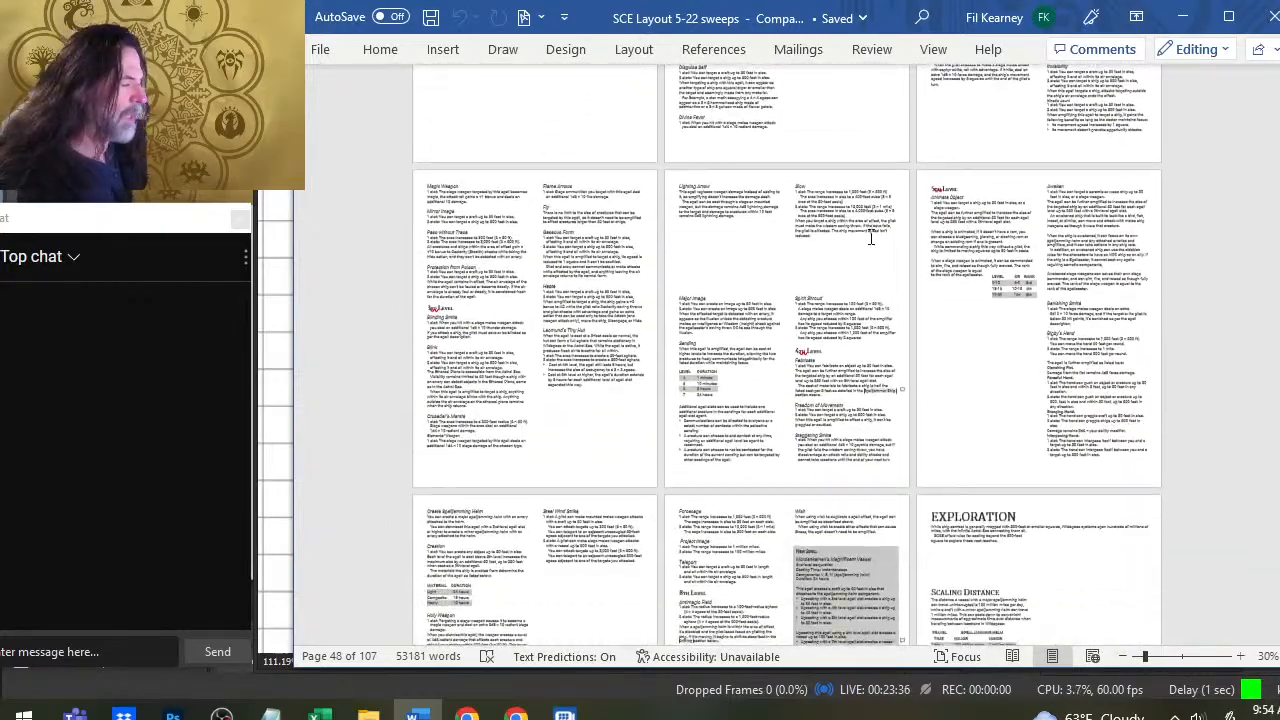
scroll(766, 251, down, 2)
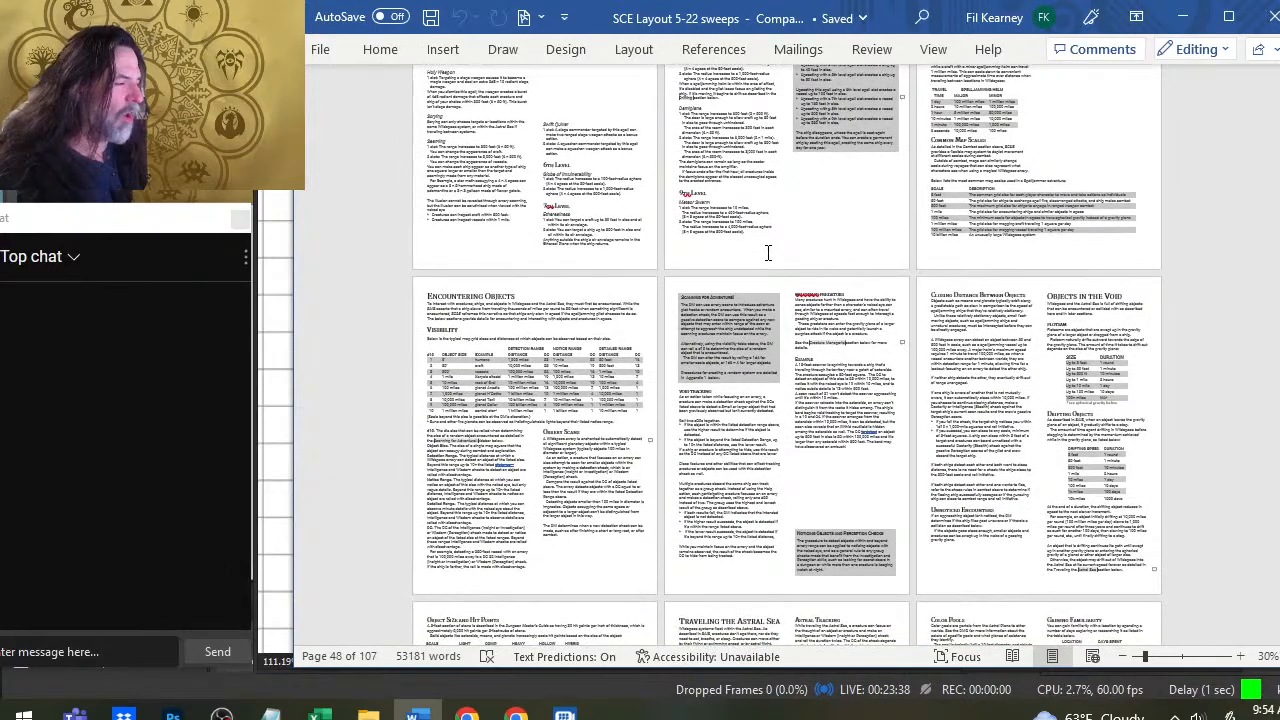
scroll(768, 250, down, 12)
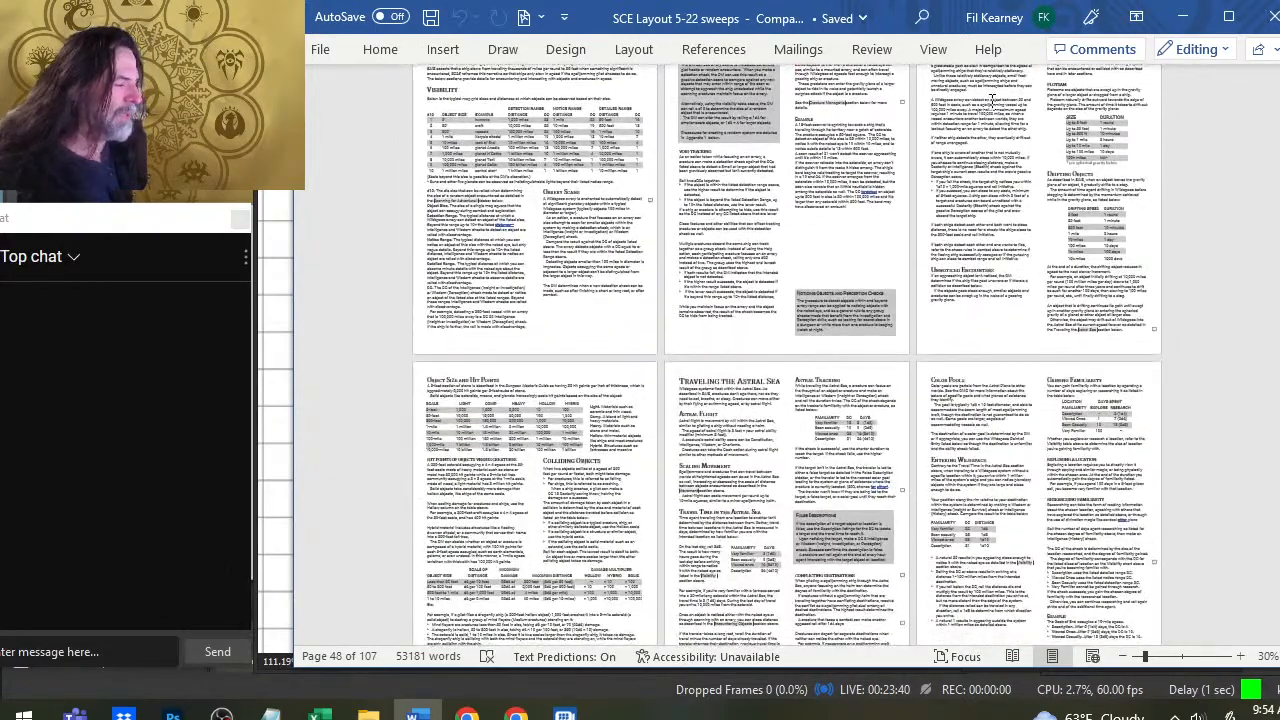
scroll(768, 207, down, 10)
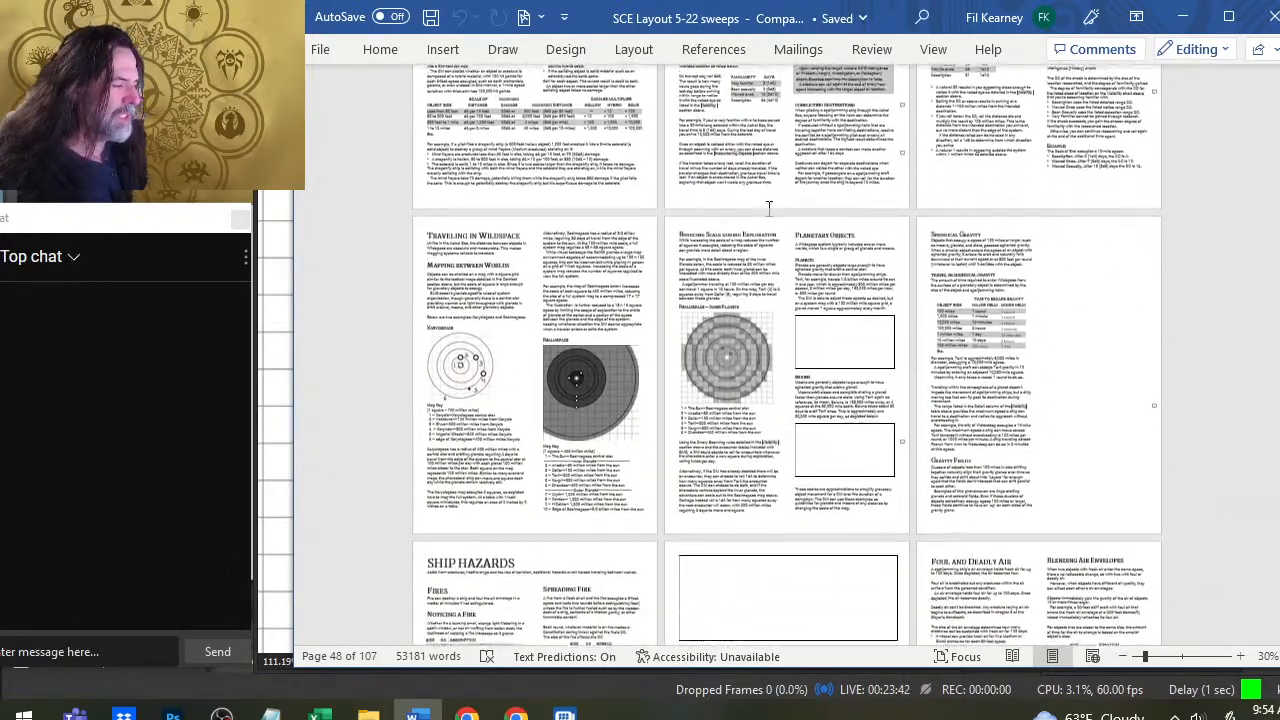
Skim the Wildspace maps, Ship Hazards, Creature Menagerie and Random System Generator pages through to Part 2 of the Light of Xaryxis conversion
scroll(768, 213, up, 3)
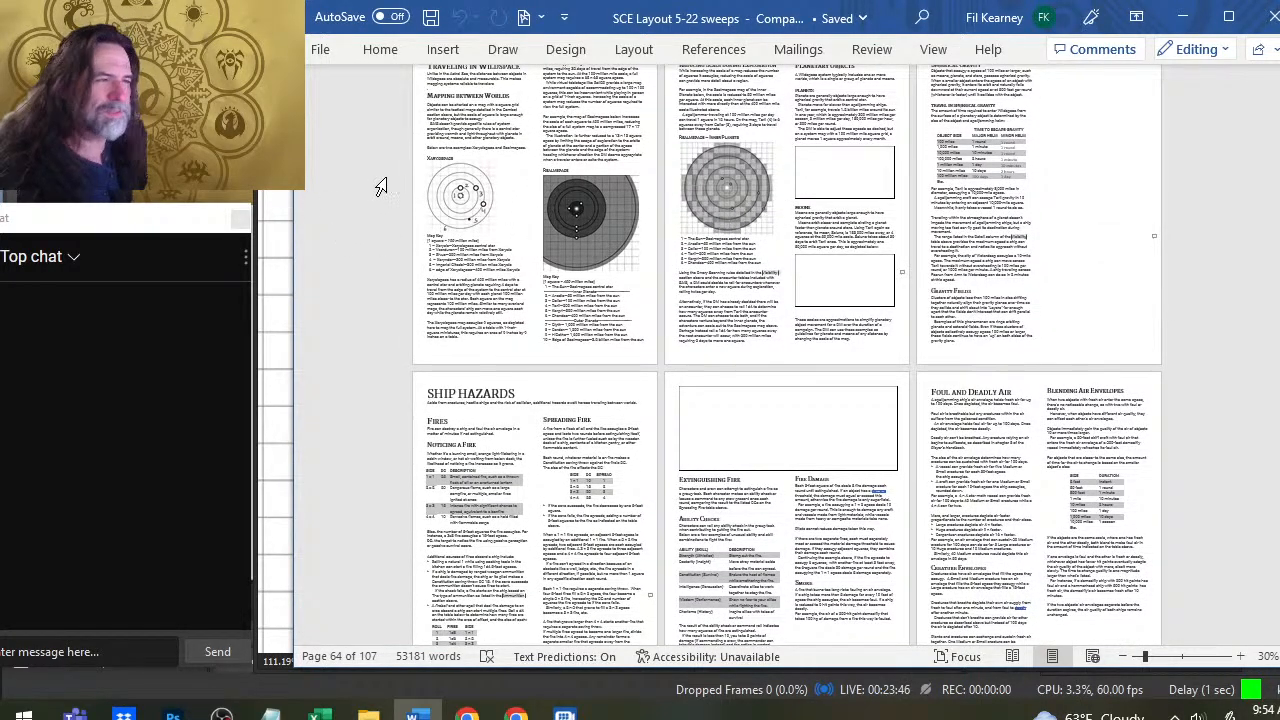
scroll(731, 183, up, 1)
scroll(731, 183, down, 2)
scroll(597, 457, down, 20)
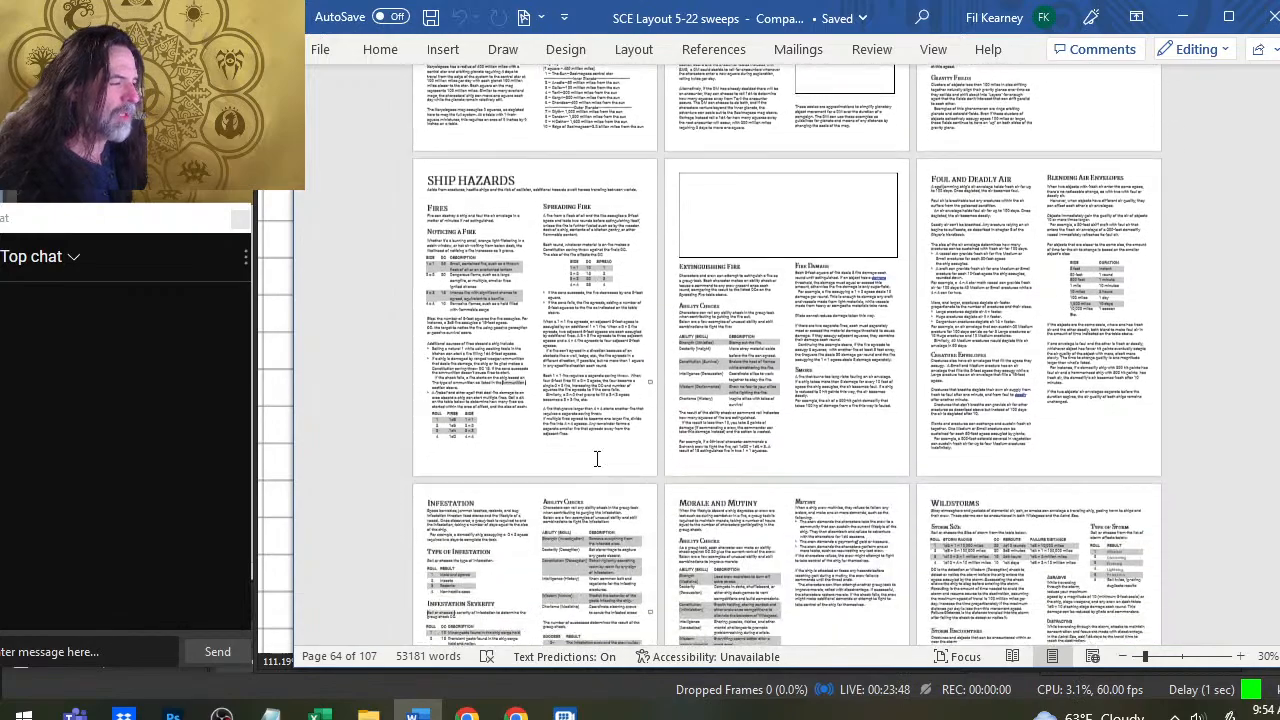
scroll(865, 379, down, 10)
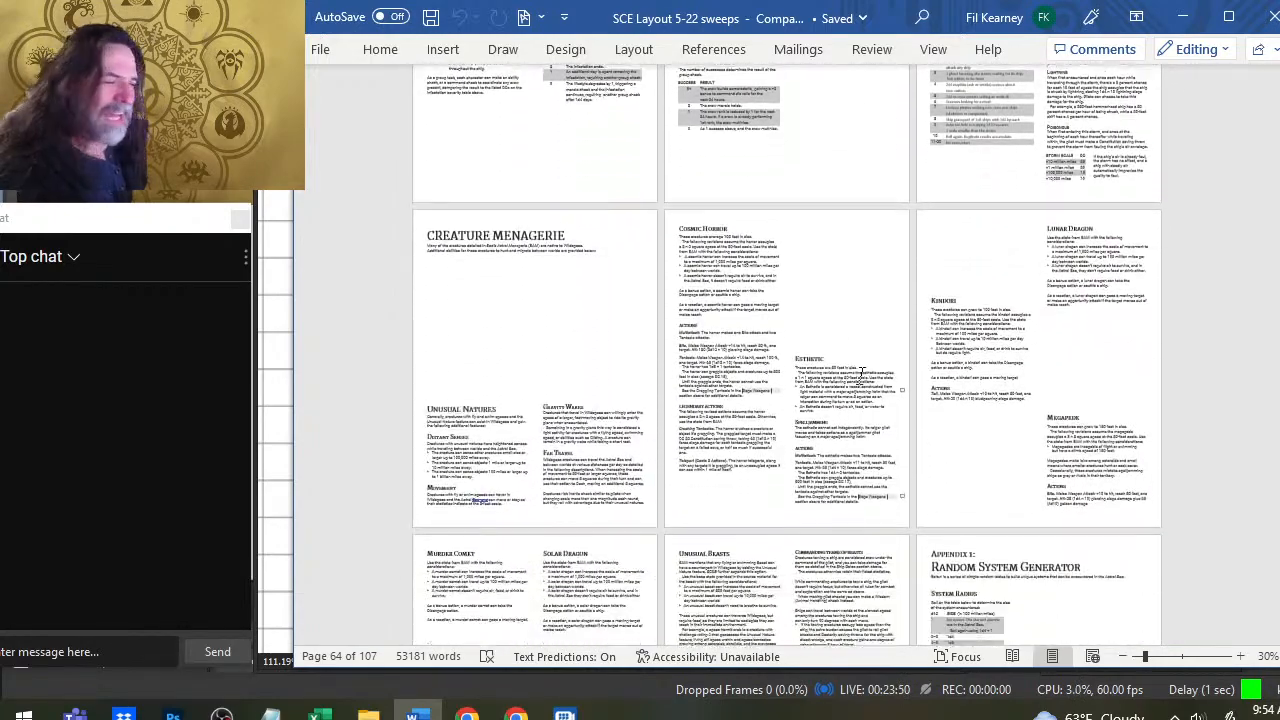
scroll(862, 378, down, 12)
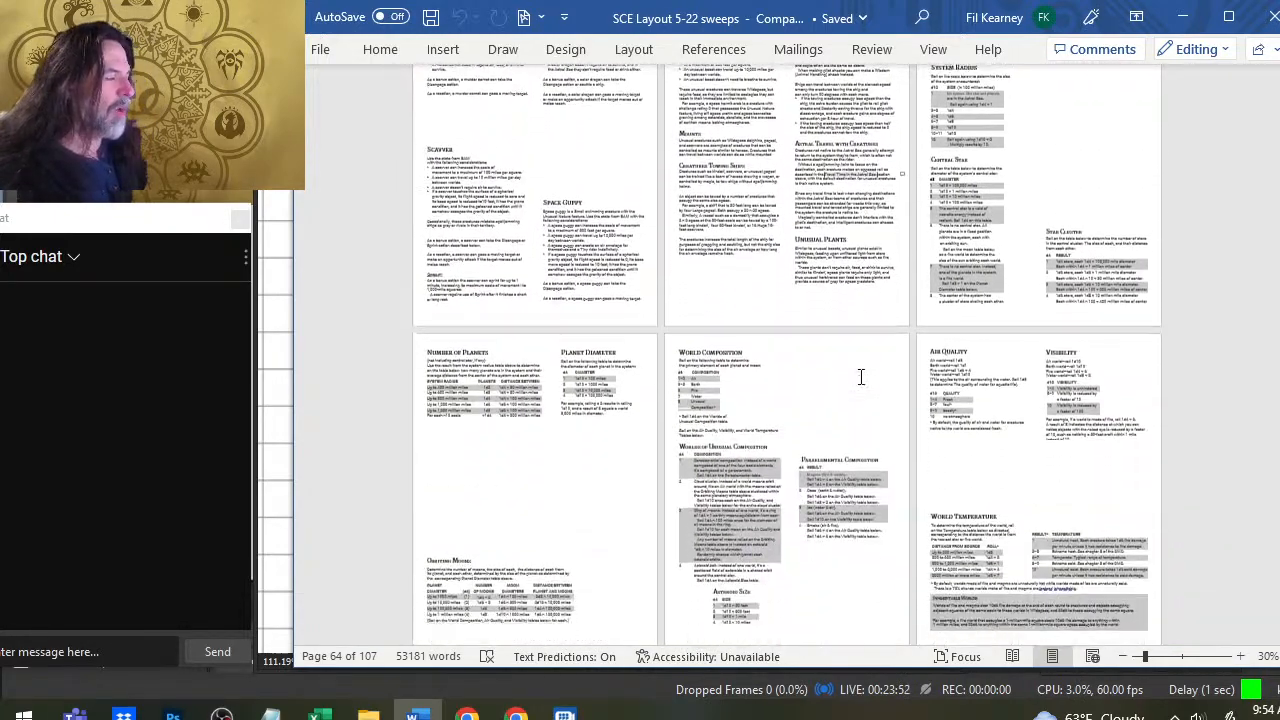
scroll(862, 378, down, 6)
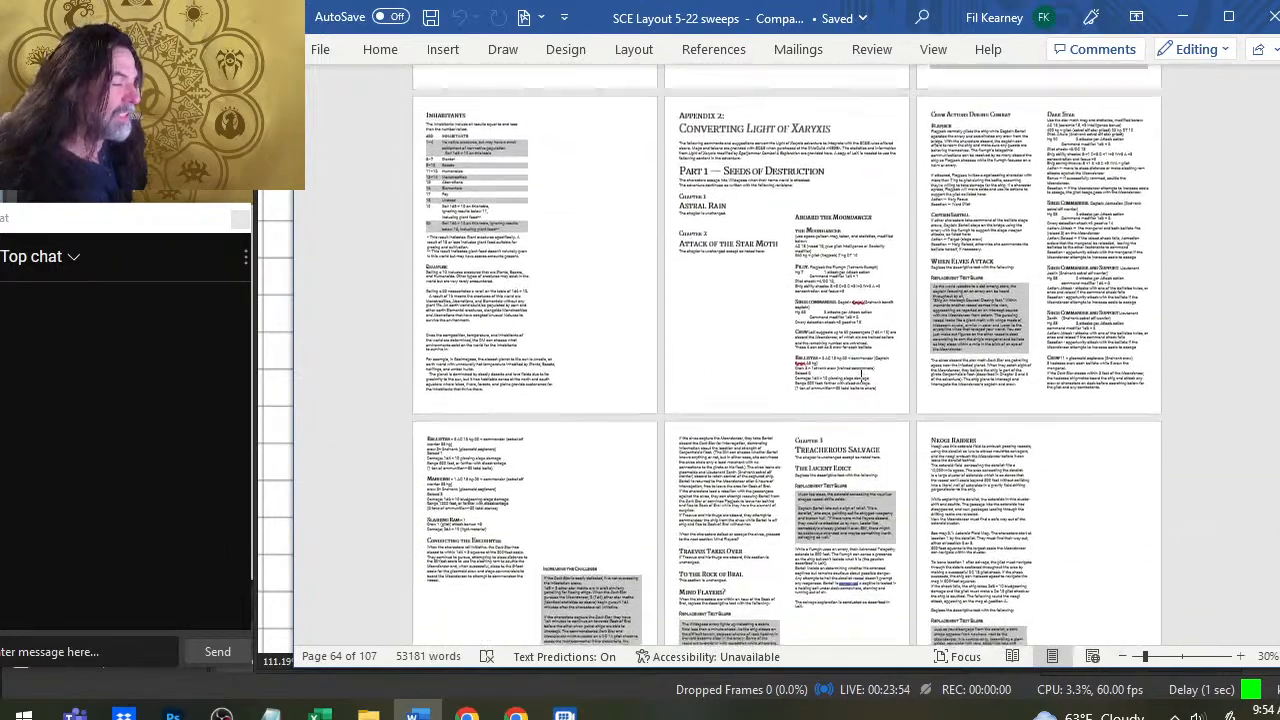
scroll(698, 342, down, 6)
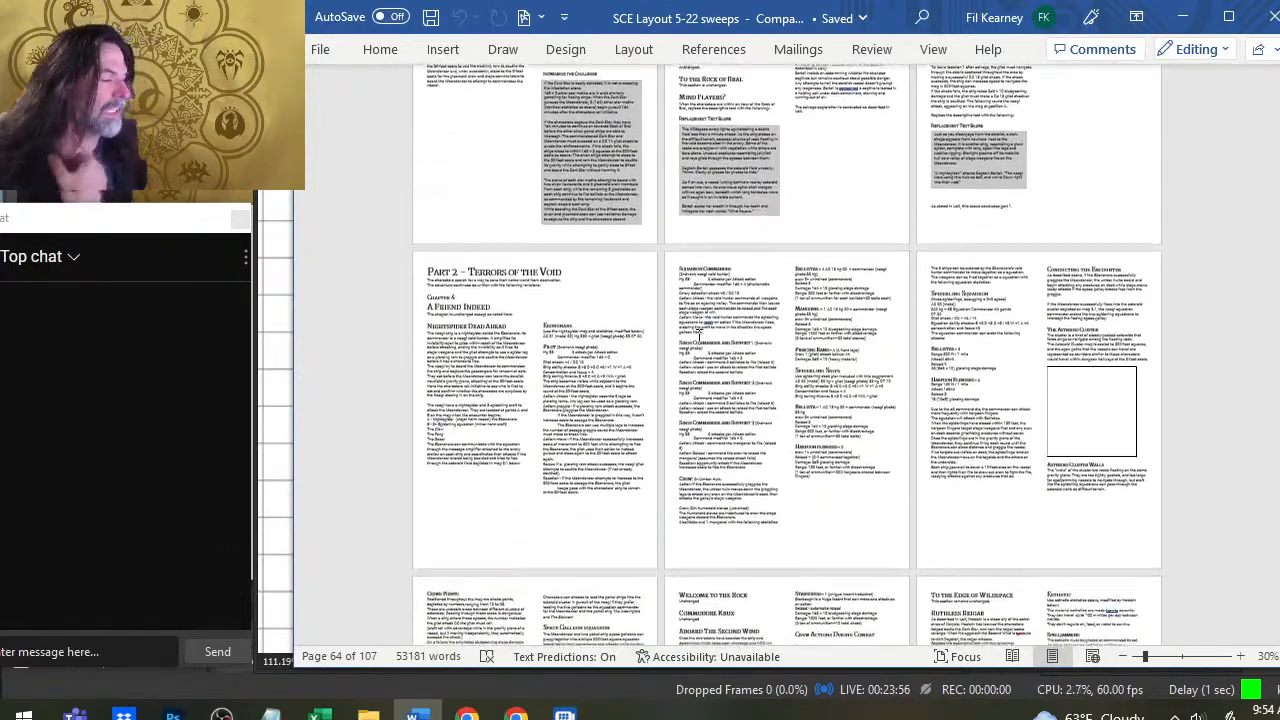
Return to the start of Appendix 2, Converting Light of Xaryxis, and read its introduction at 80% zoom
scroll(698, 342, up, 1)
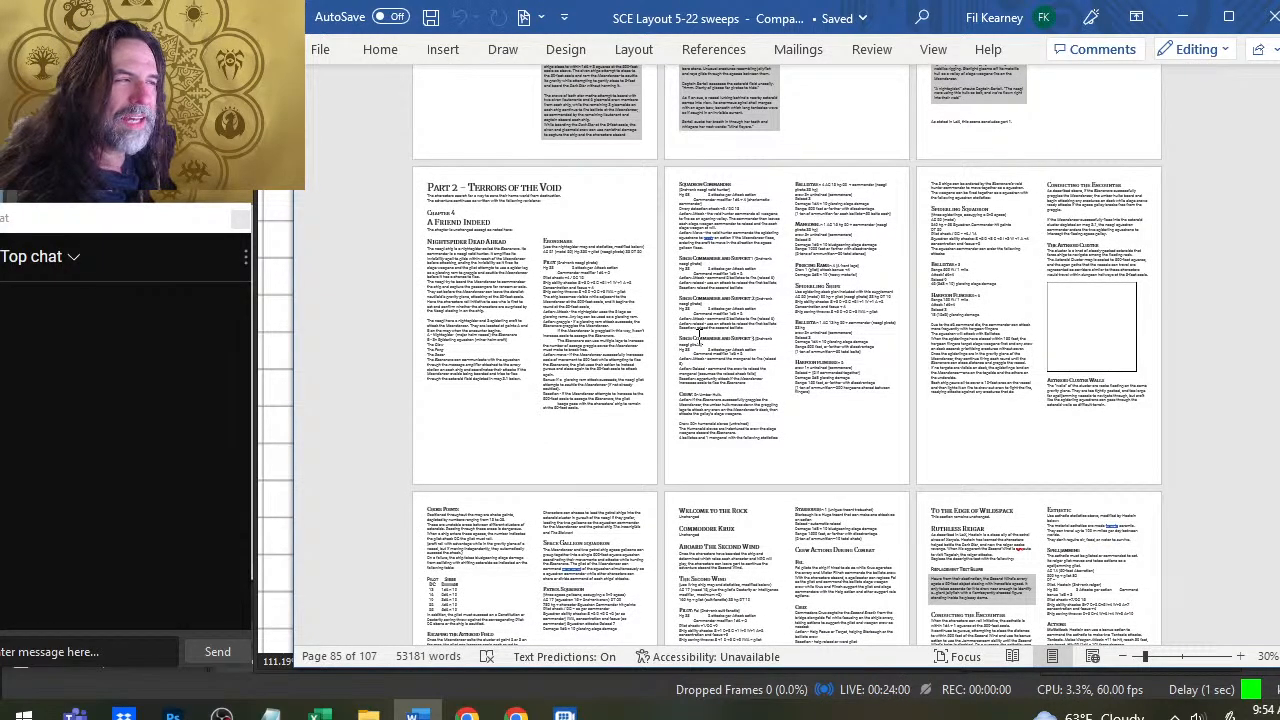
scroll(699, 341, up, 14)
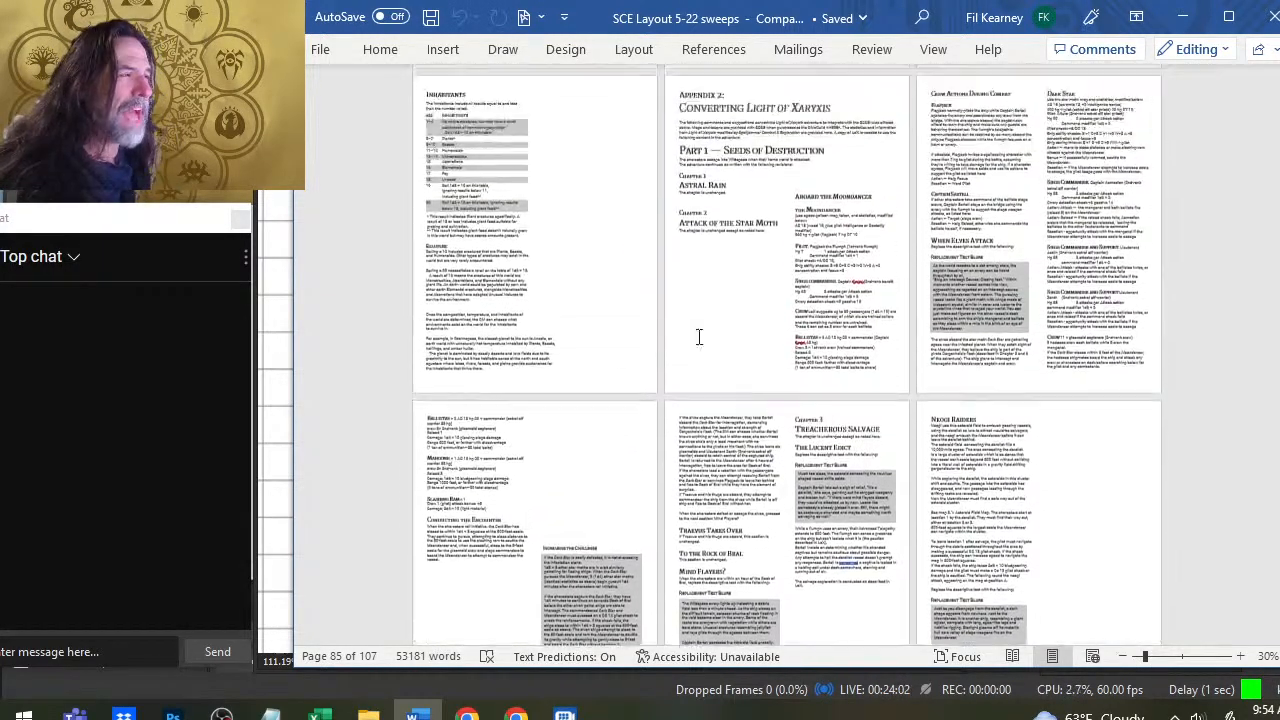
scroll(698, 340, up, 1)
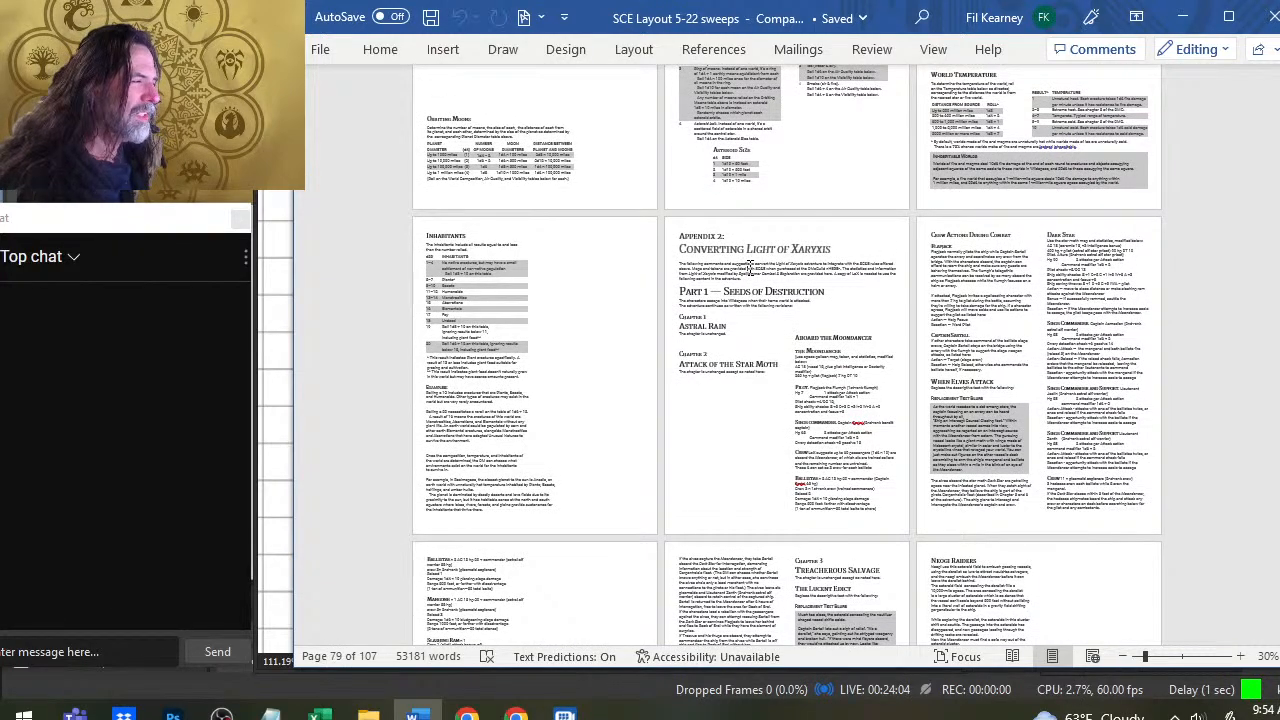
scroll(750, 266, up, 5)
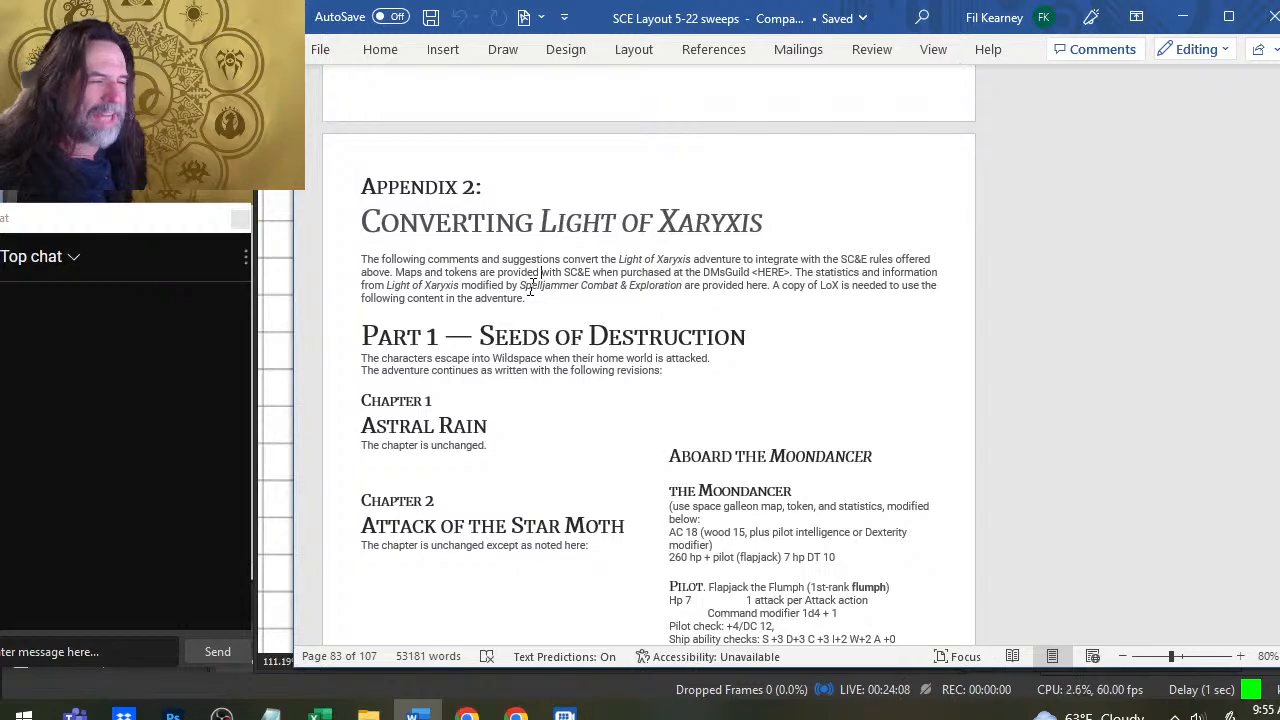
scroll(531, 287, down, 5)
scroll(661, 302, up, 2)
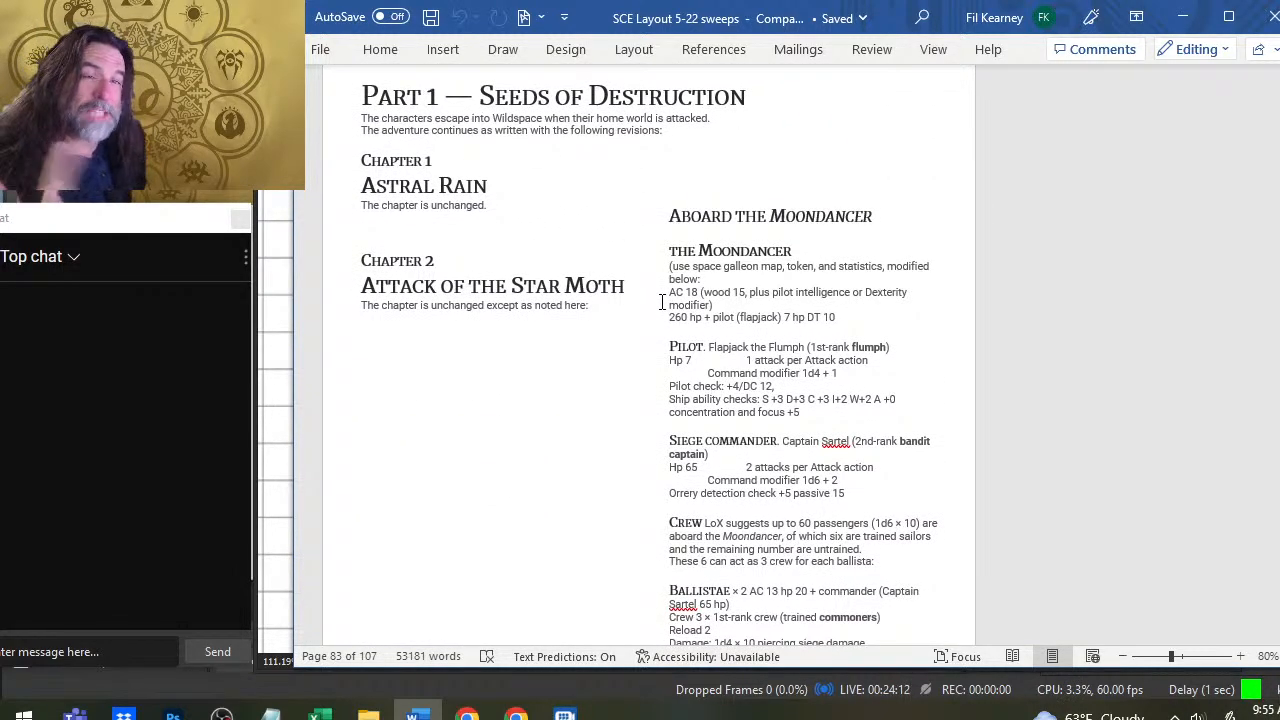
scroll(661, 302, up, 3)
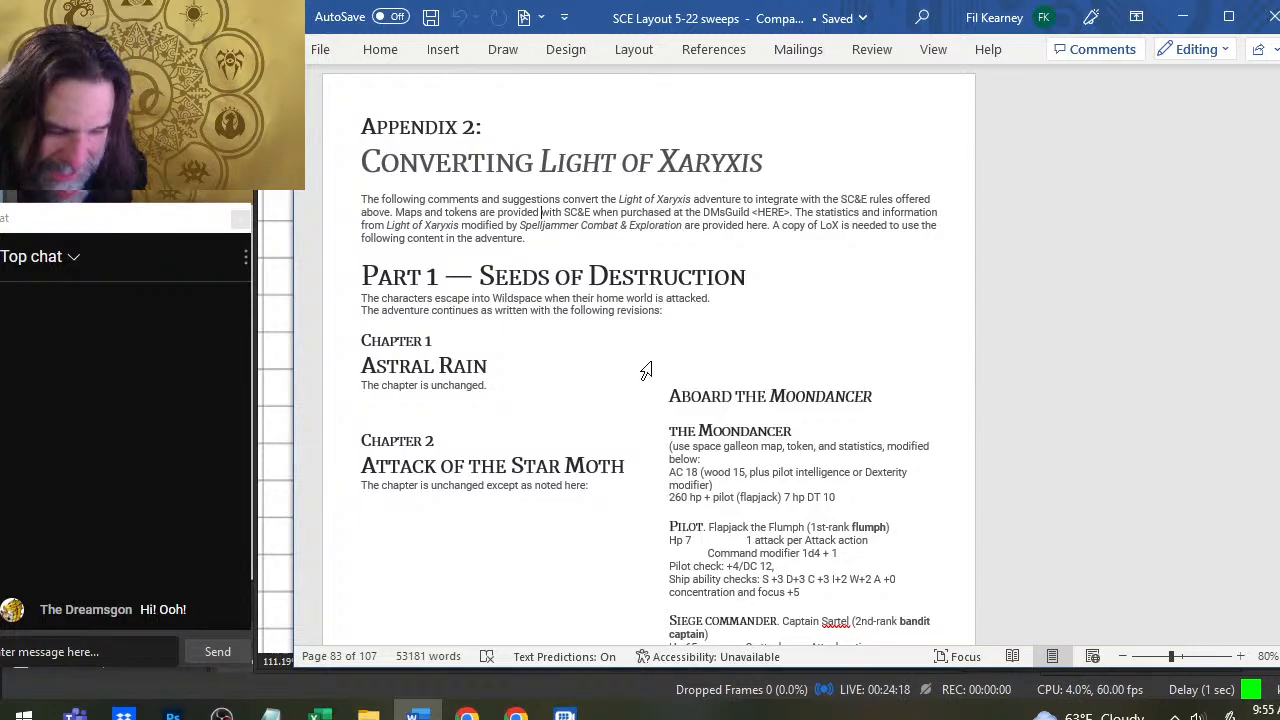
scroll(679, 340, down, 1)
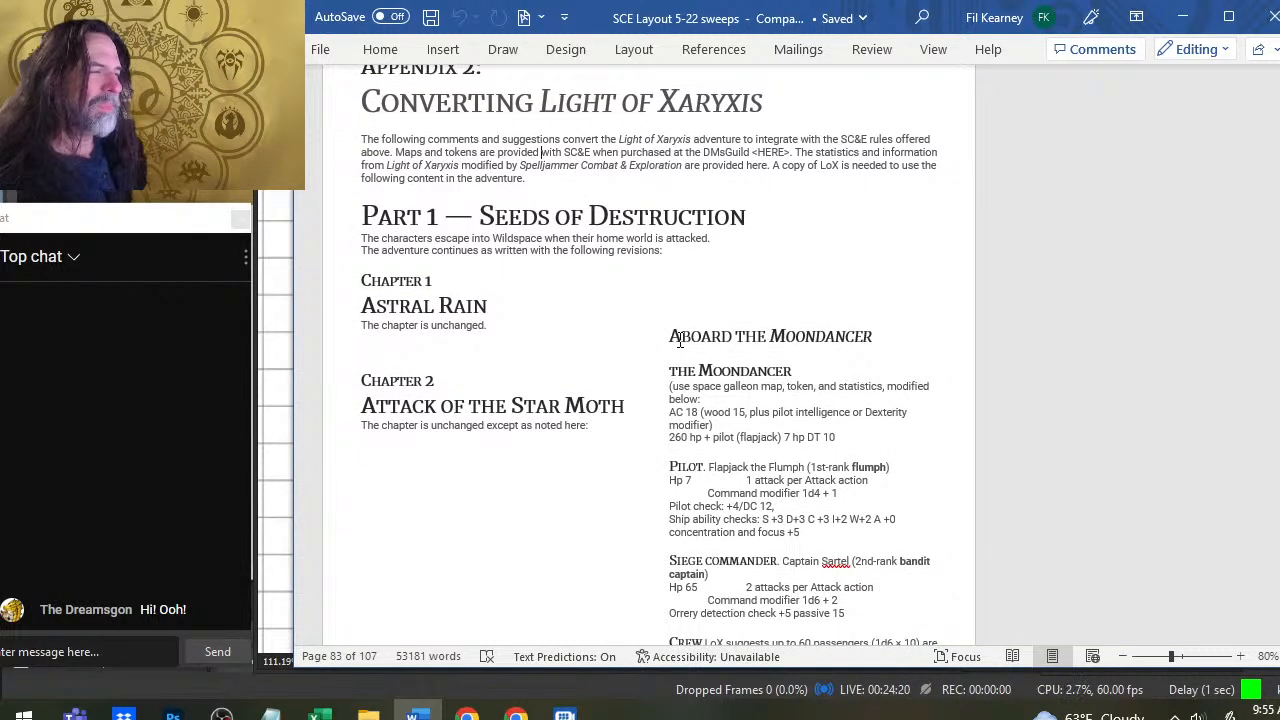
scroll(679, 340, up, 4)
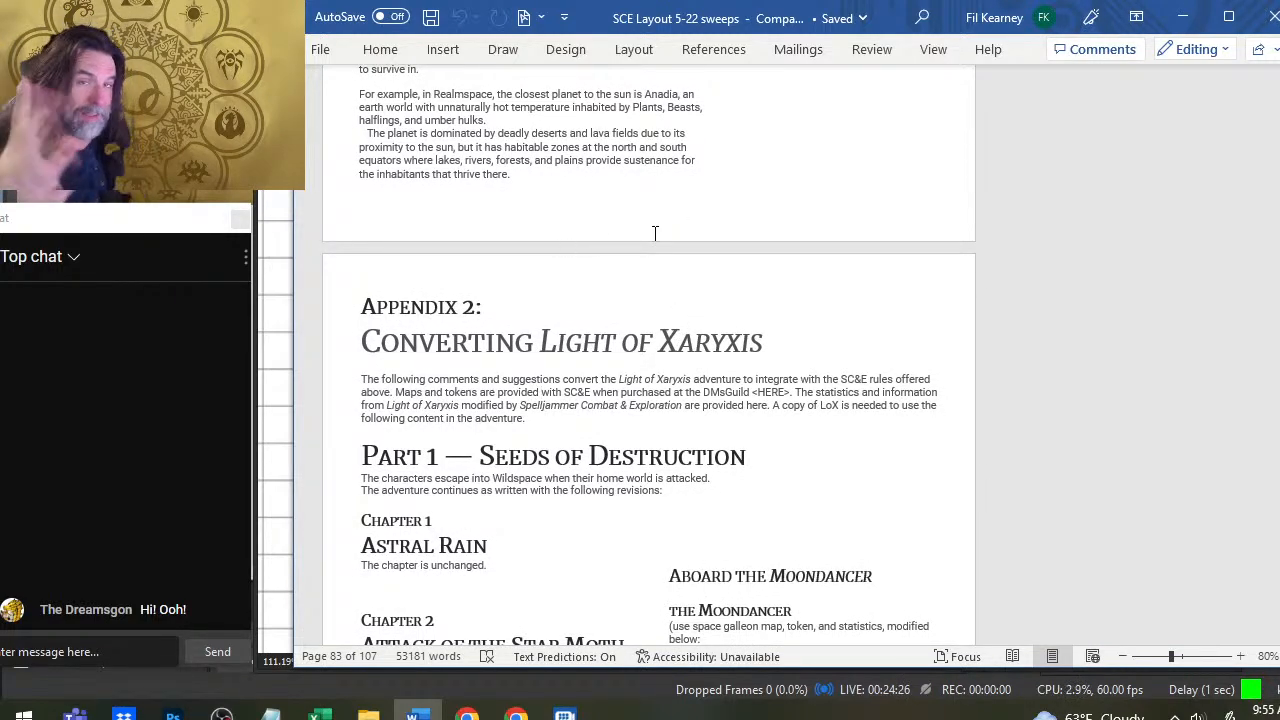
scroll(616, 322, down, 4)
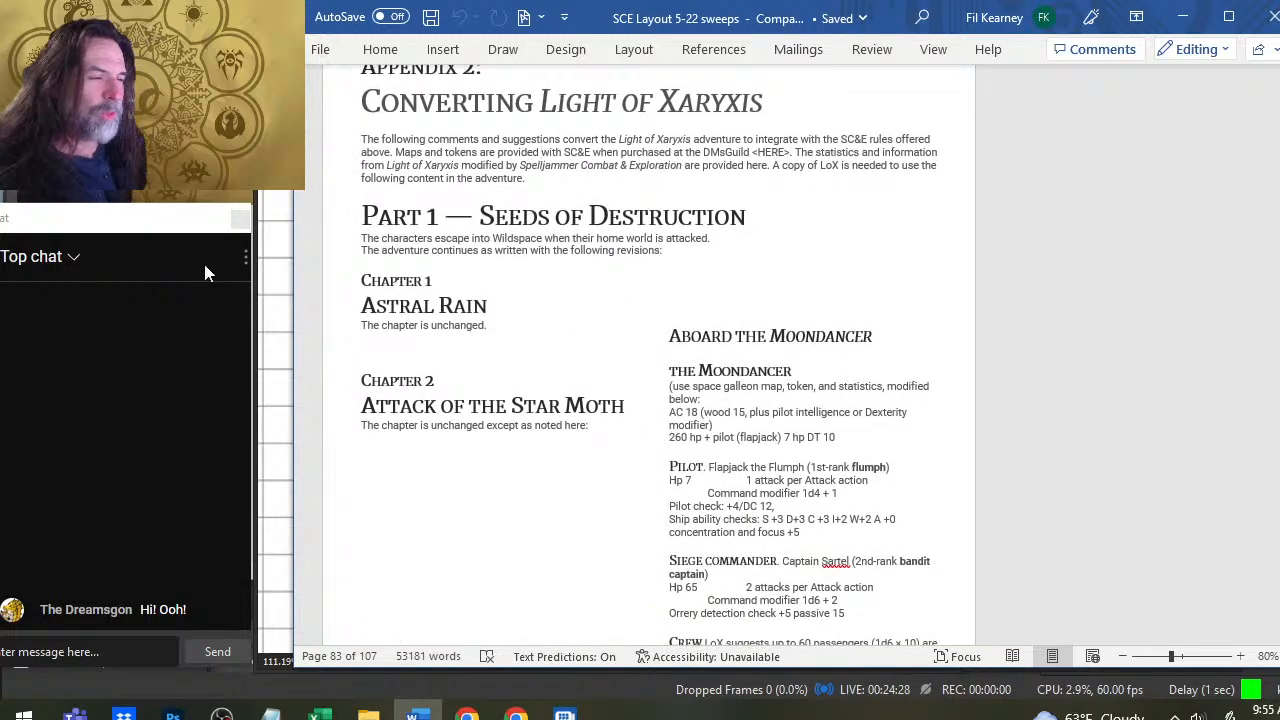
Review the revision notes under Chapter 1, Astral Rain, and Chapter 2, Attack of the Star Moth
scroll(474, 409, down, 2)
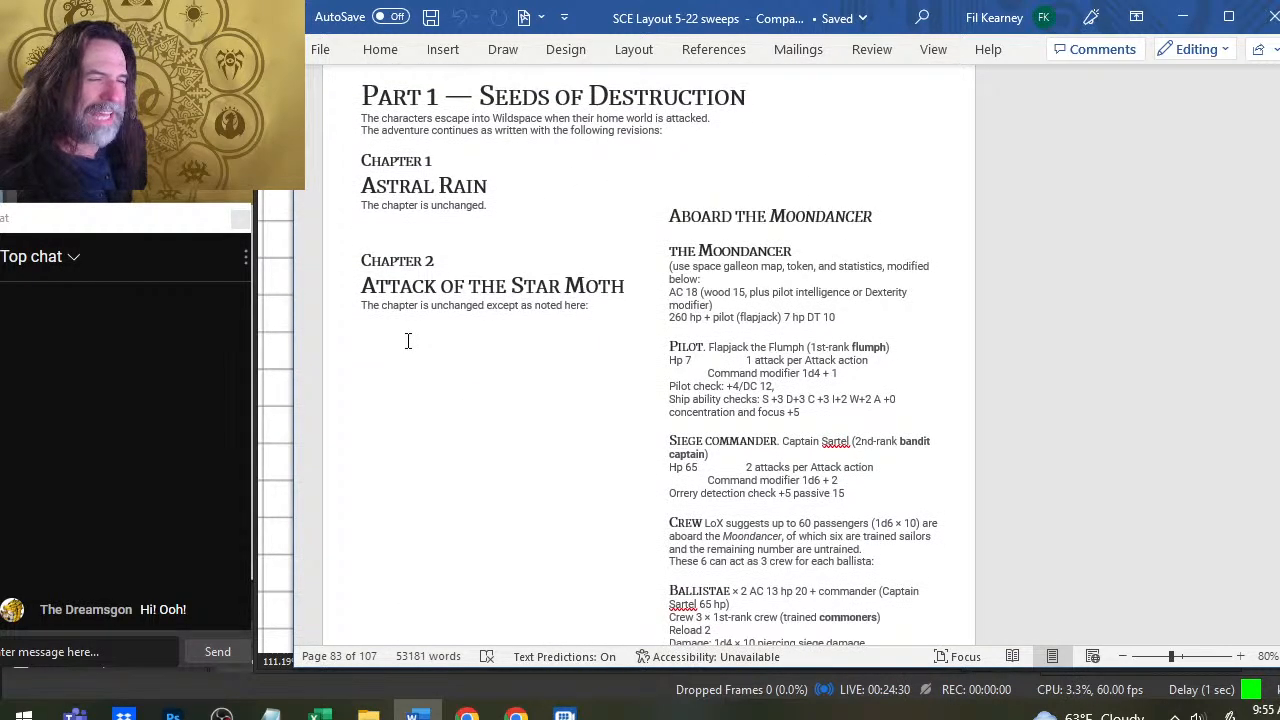
scroll(686, 268, down, 1)
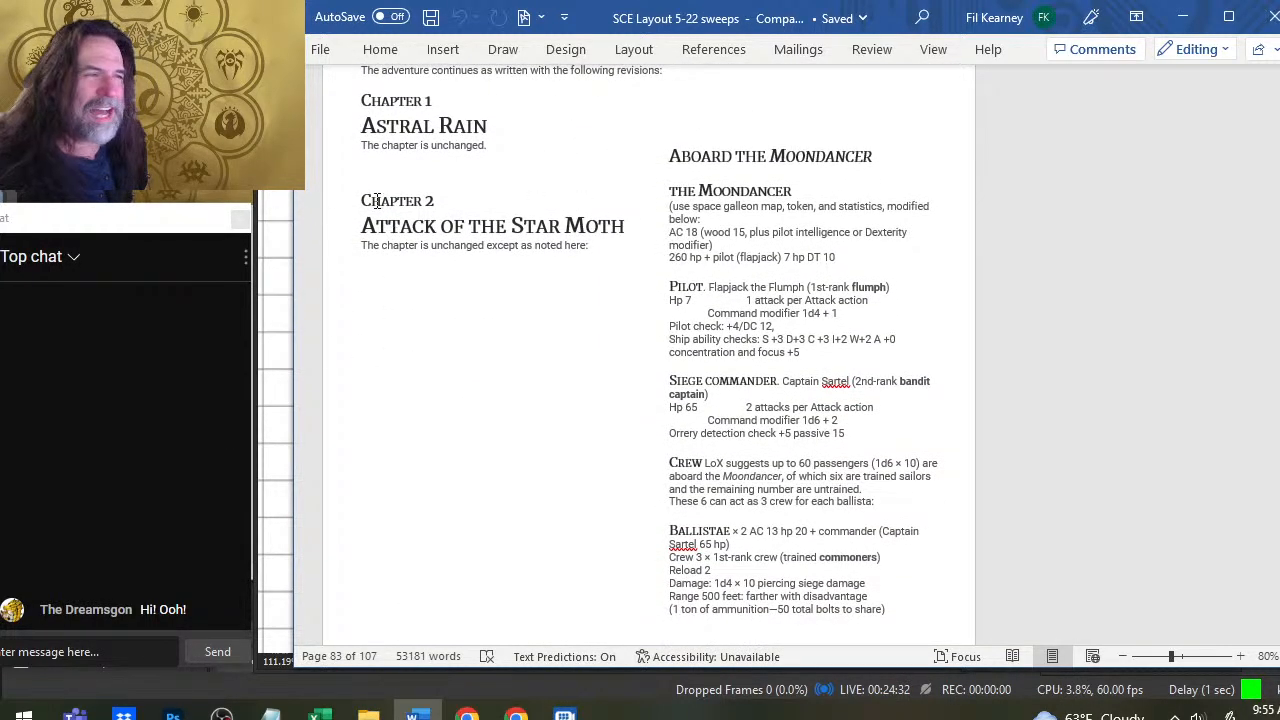
scroll(393, 200, up, 1)
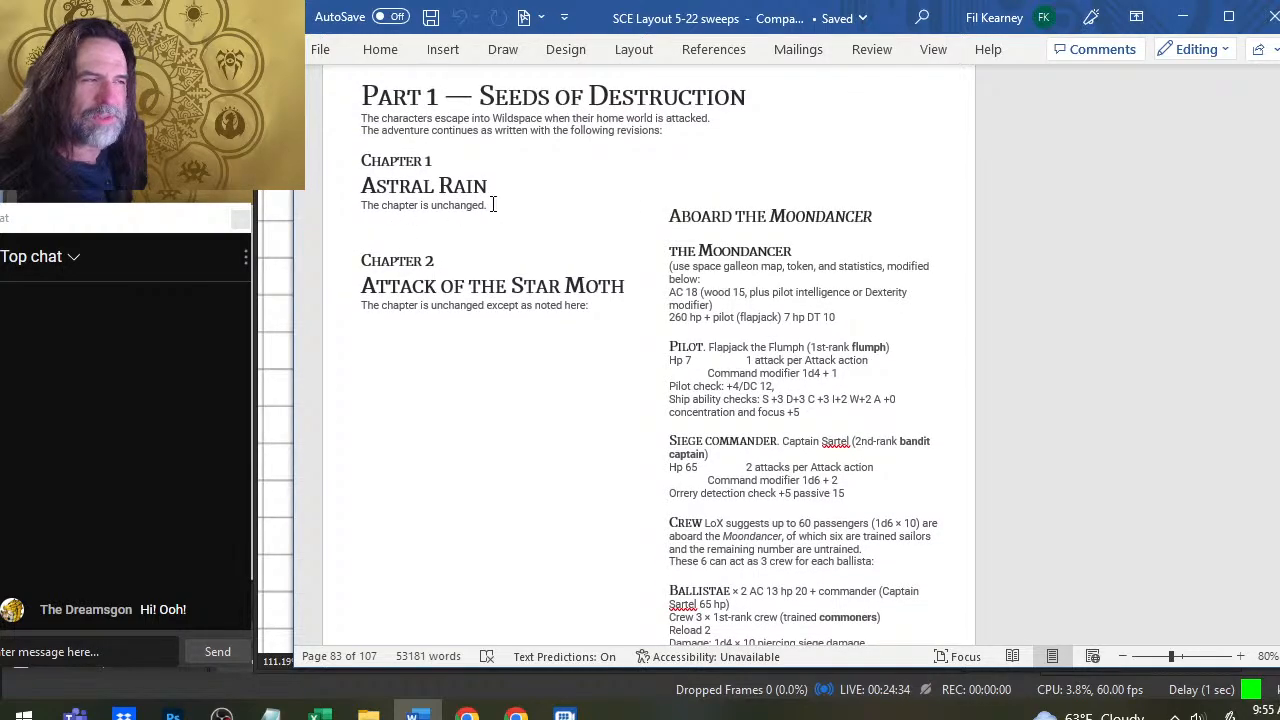
drag(492, 205, 441, 192)
click(441, 192)
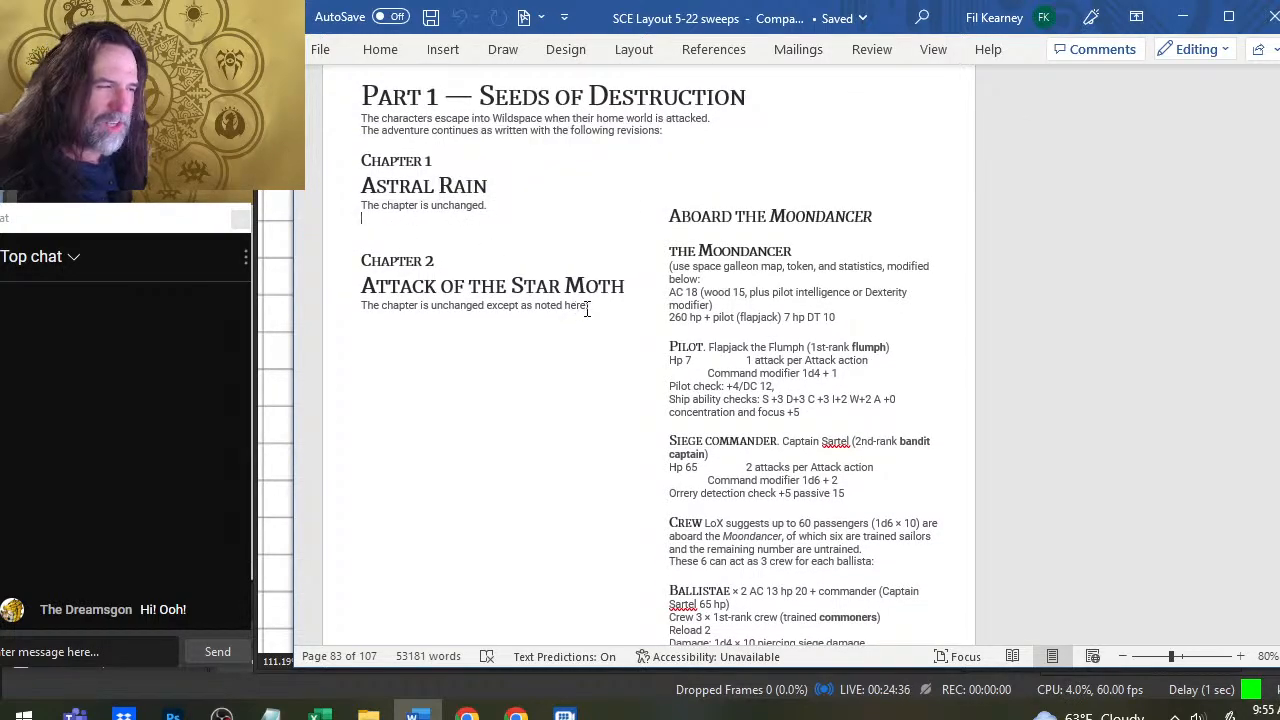
drag(611, 308, 505, 316)
click(502, 308)
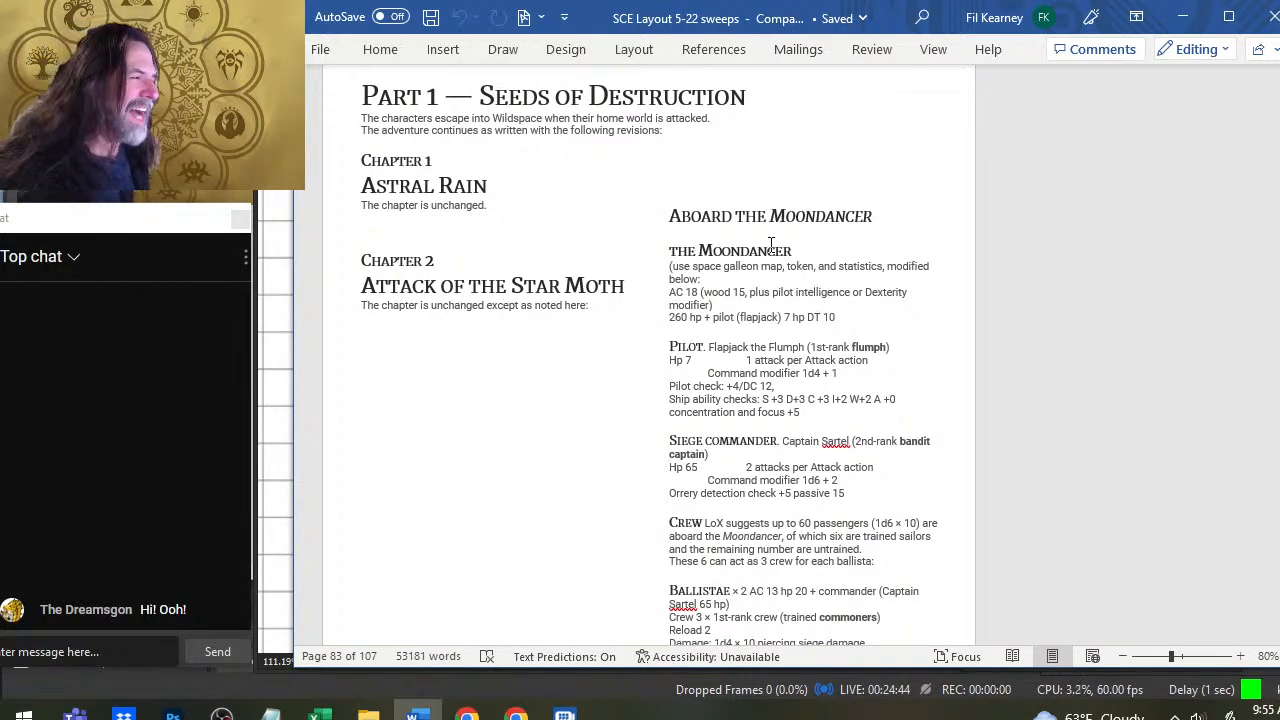
Examine the Moondancer's ship, pilot, siege commander, crew and ballistae entries, enlarging the page to 100%
scroll(742, 183, down, 3)
scroll(740, 200, down, 3)
scroll(736, 215, up, 7)
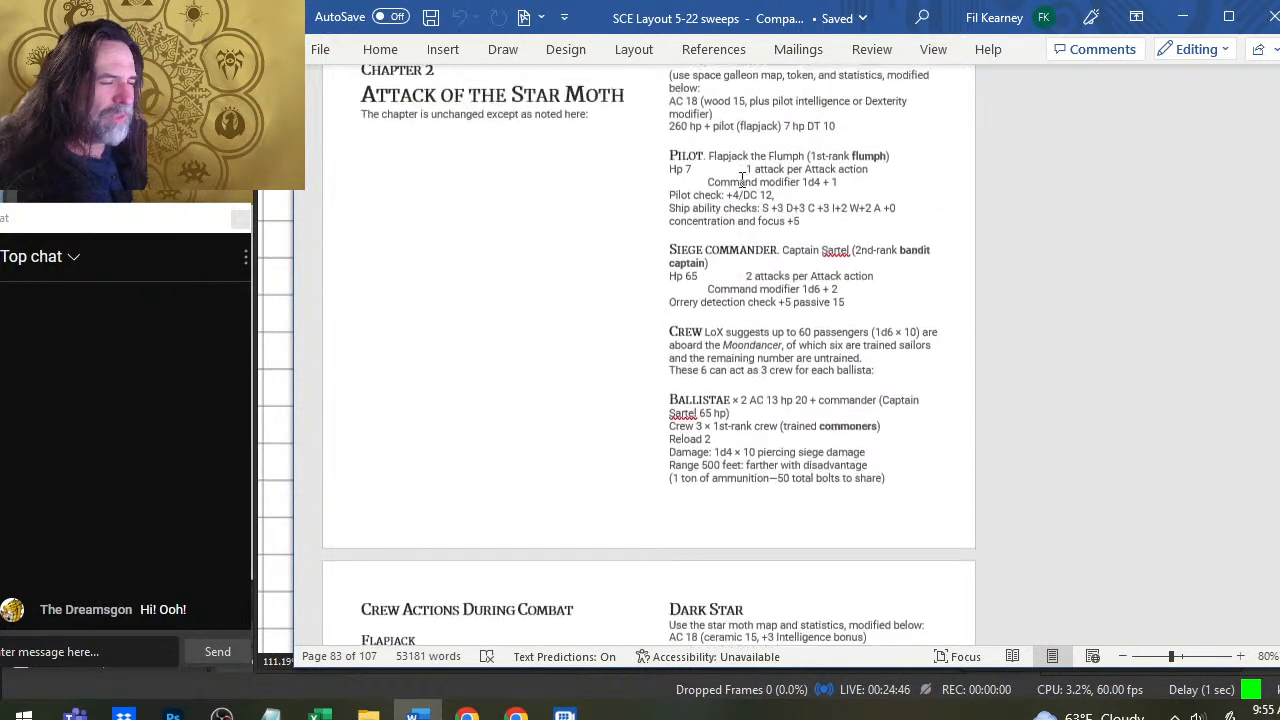
scroll(675, 375, down, 4)
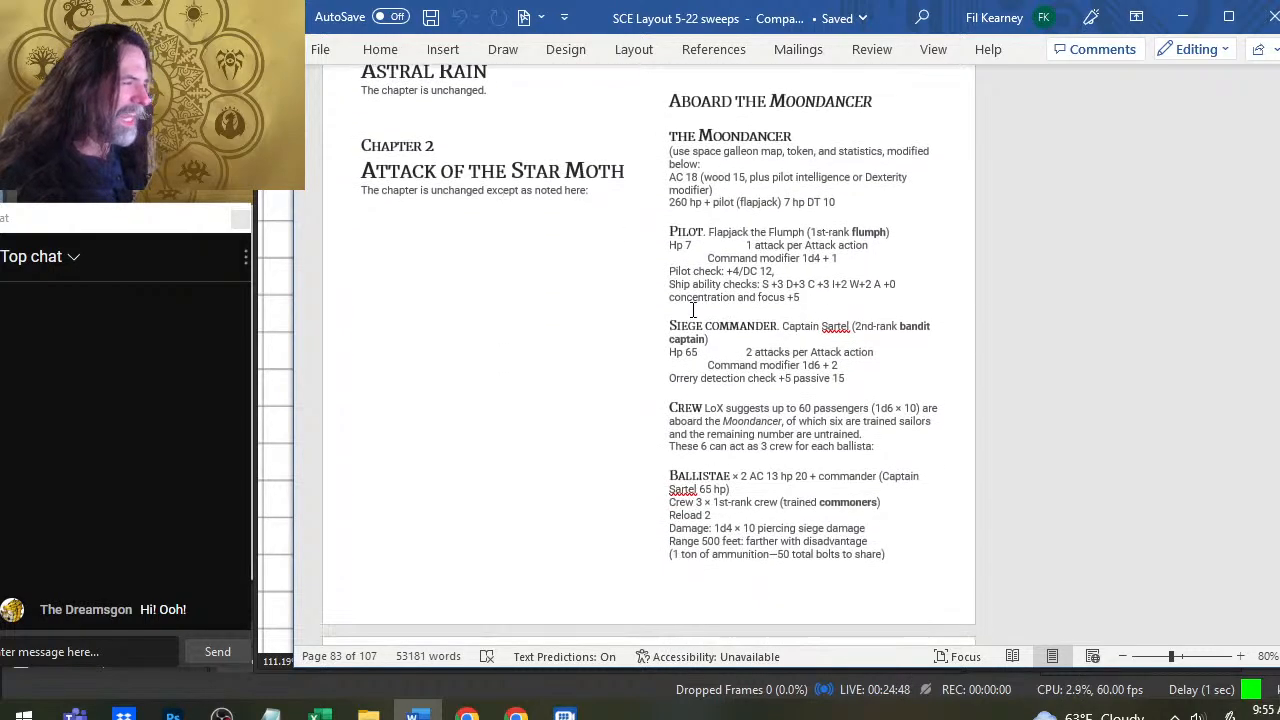
scroll(707, 280, up, 1)
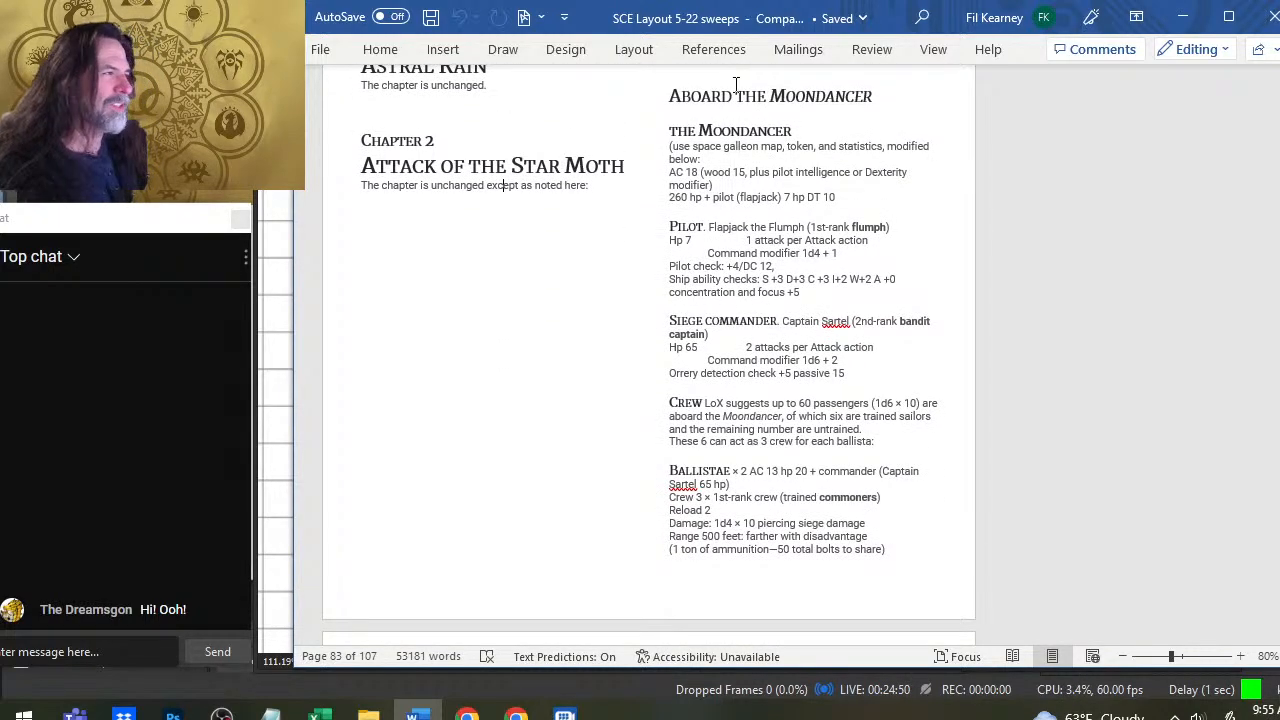
scroll(760, 150, down, 3)
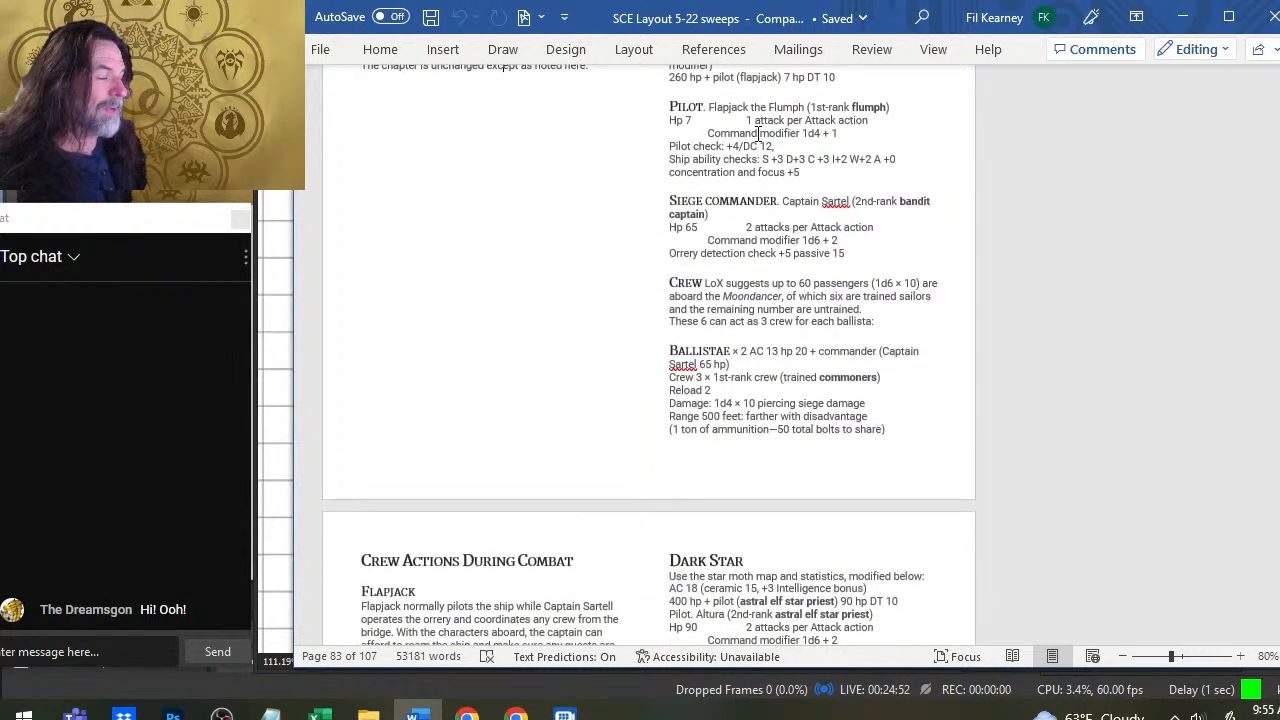
scroll(750, 150, up, 4)
scroll(788, 160, up, 2)
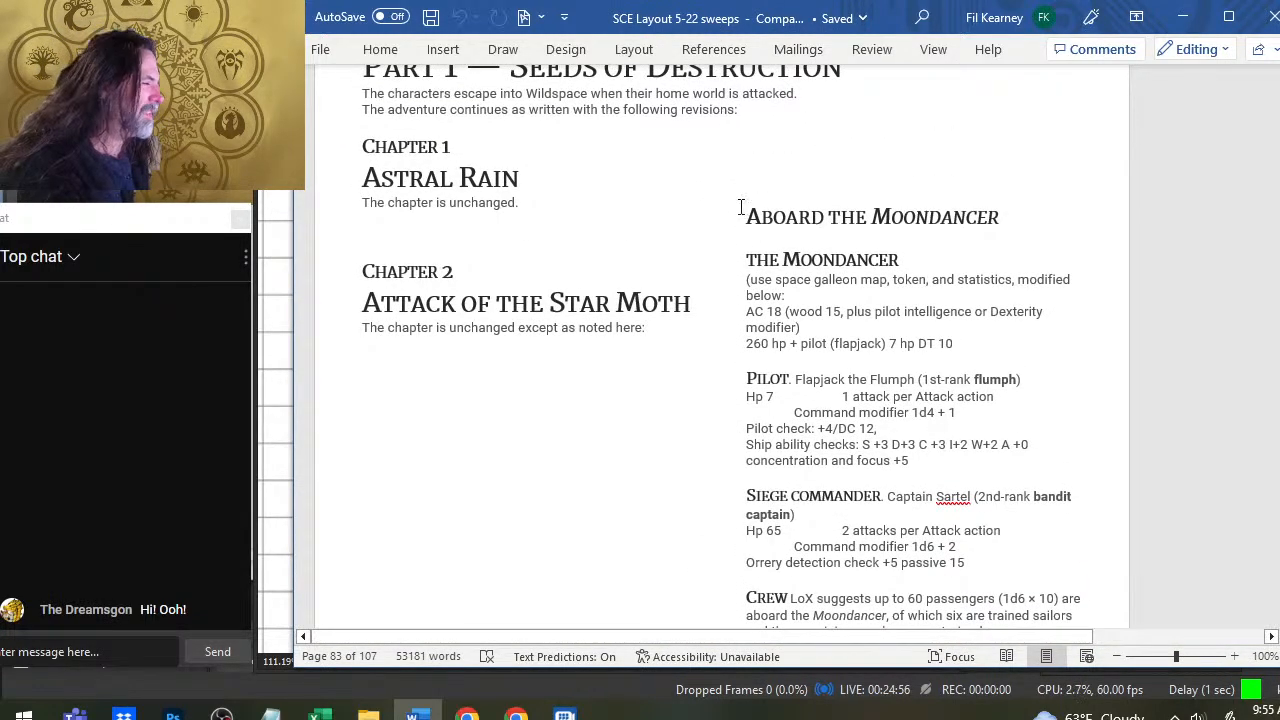
scroll(957, 349, down, 6)
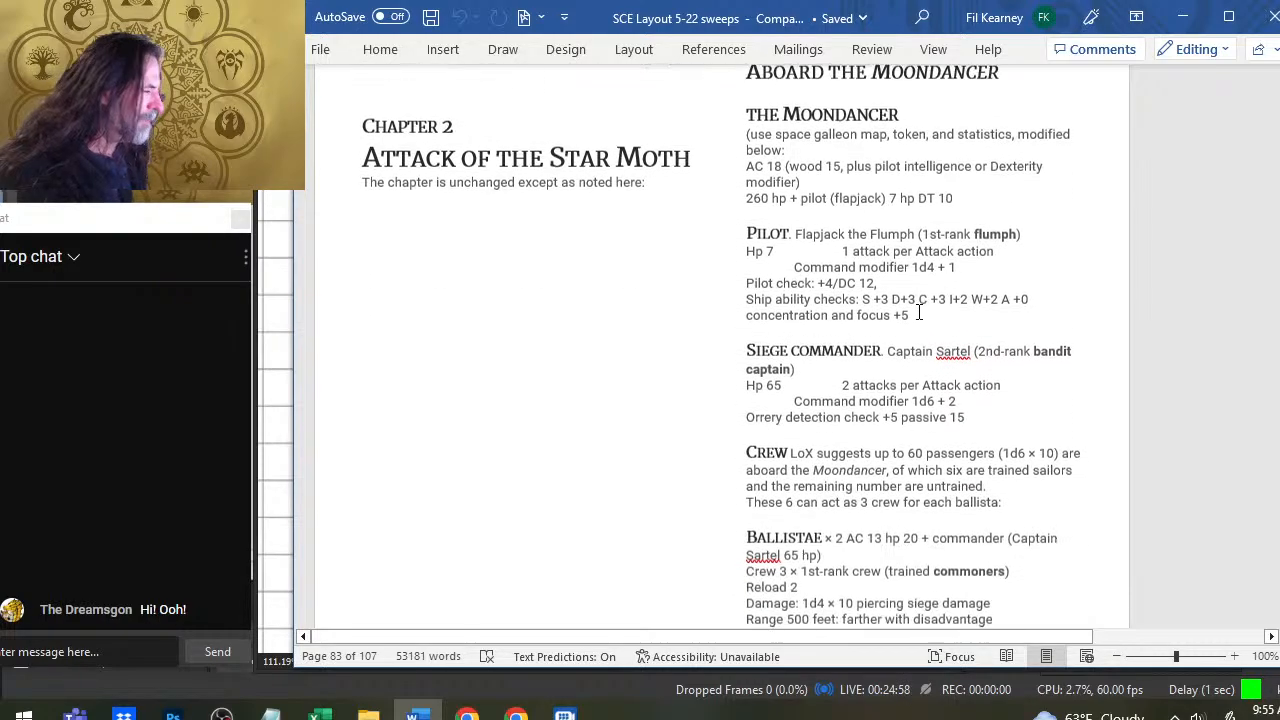
scroll(883, 278, up, 3)
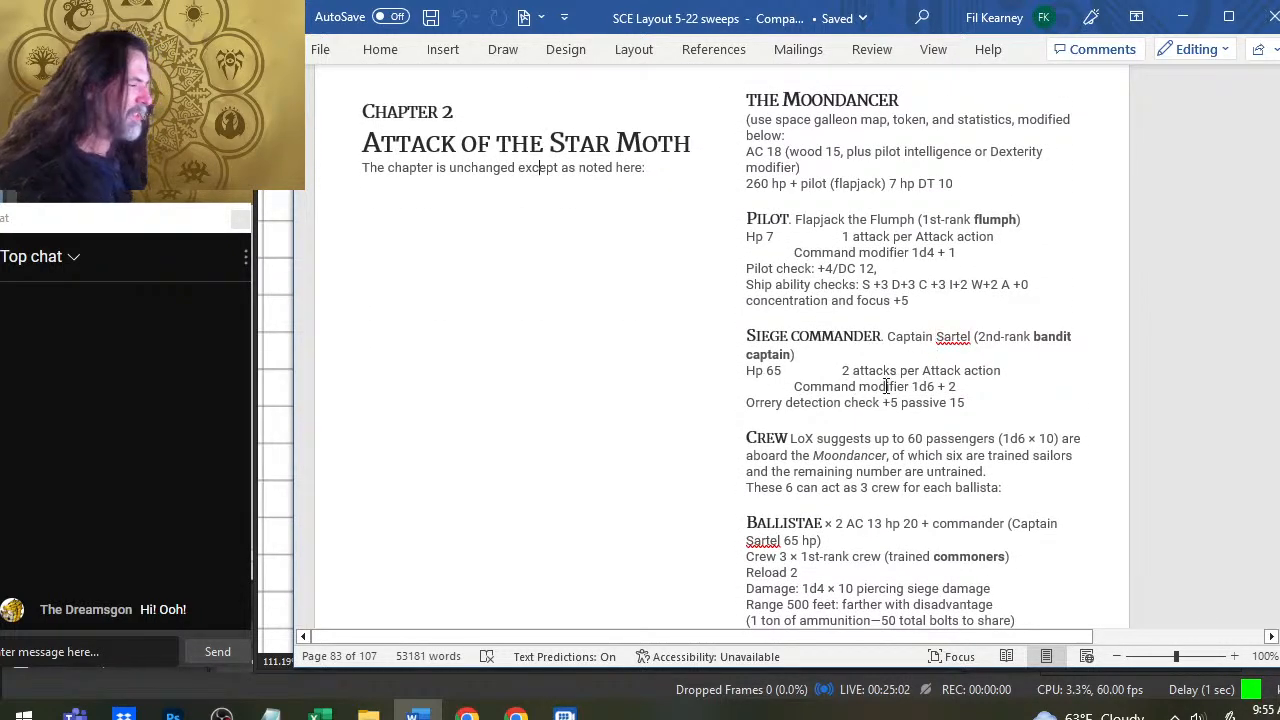
Reread the Moondancer's pilot, siege commander, crew and ballistae entries under Chapter 2, Attack of the Star Moth
scroll(835, 355, down, 4)
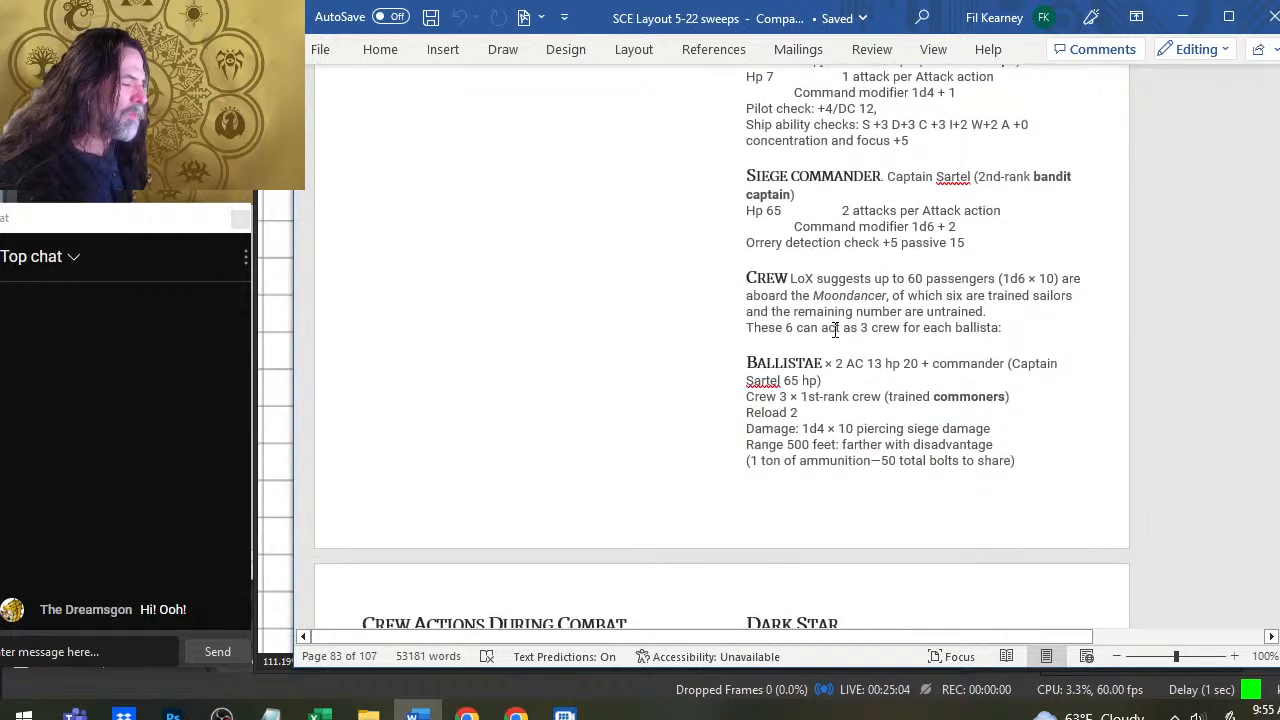
scroll(820, 306, up, 4)
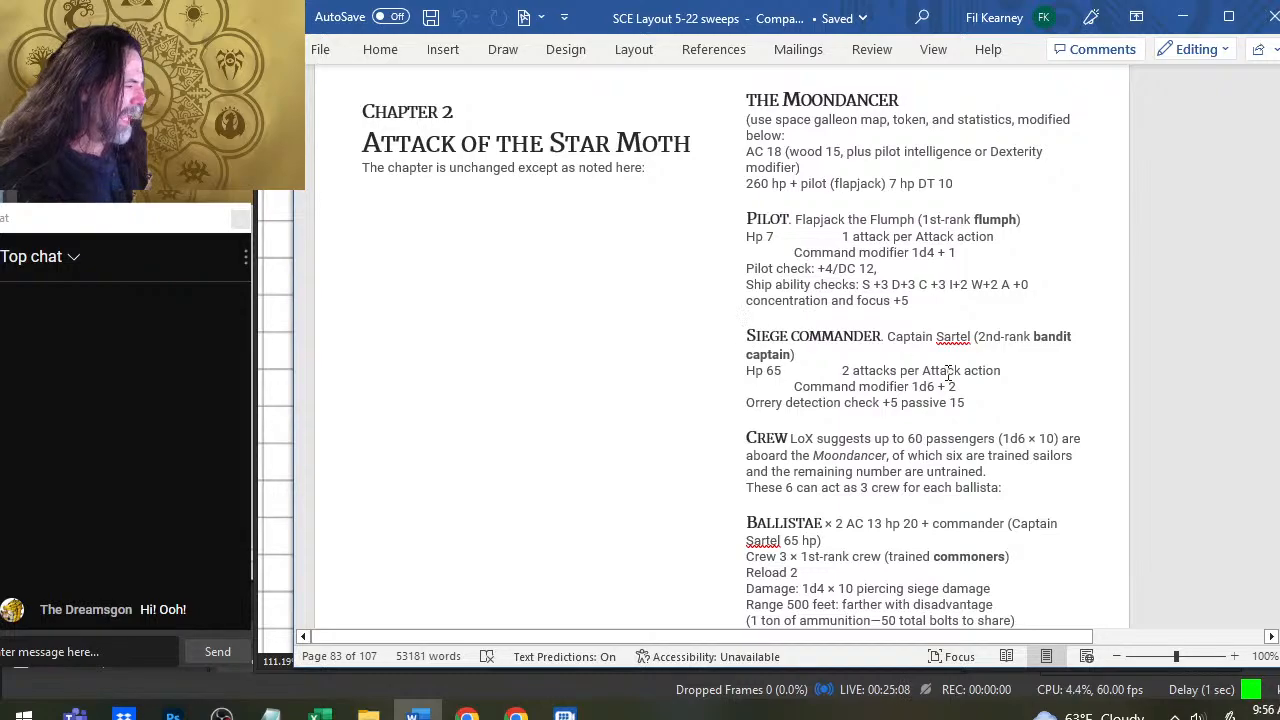
scroll(845, 330, down, 1)
scroll(832, 220, up, 1)
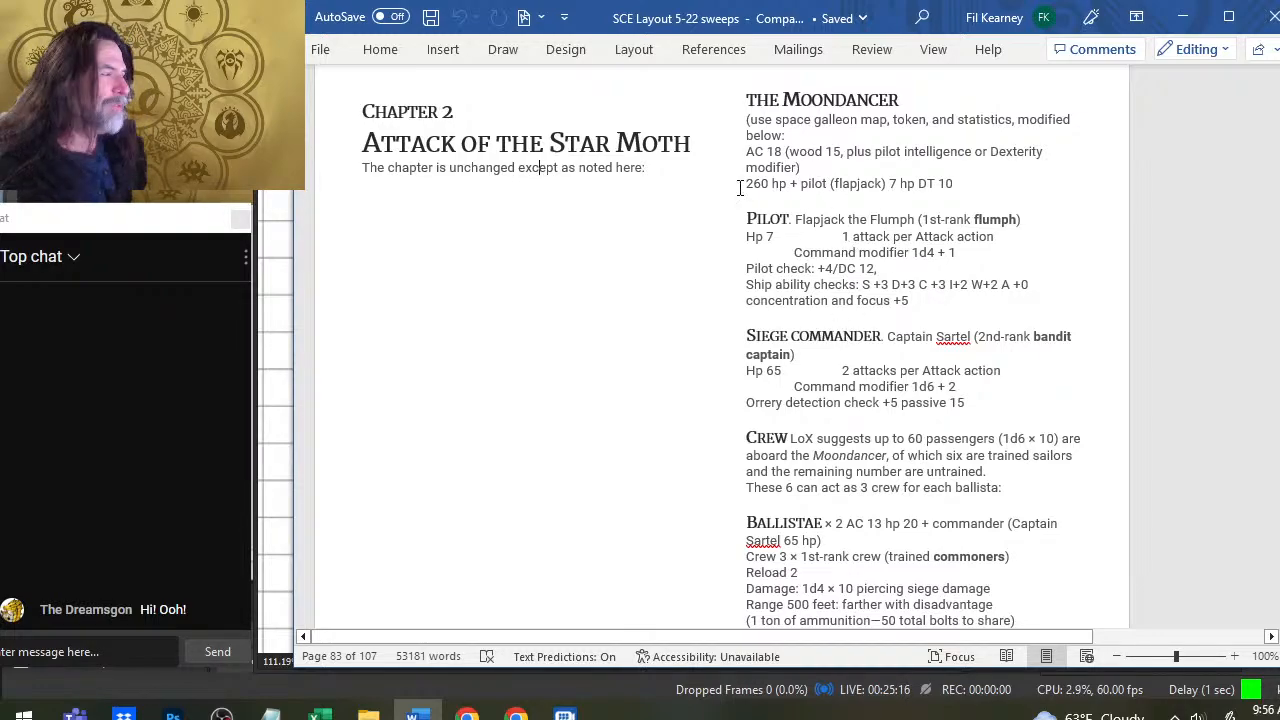
scroll(850, 150, down, 5)
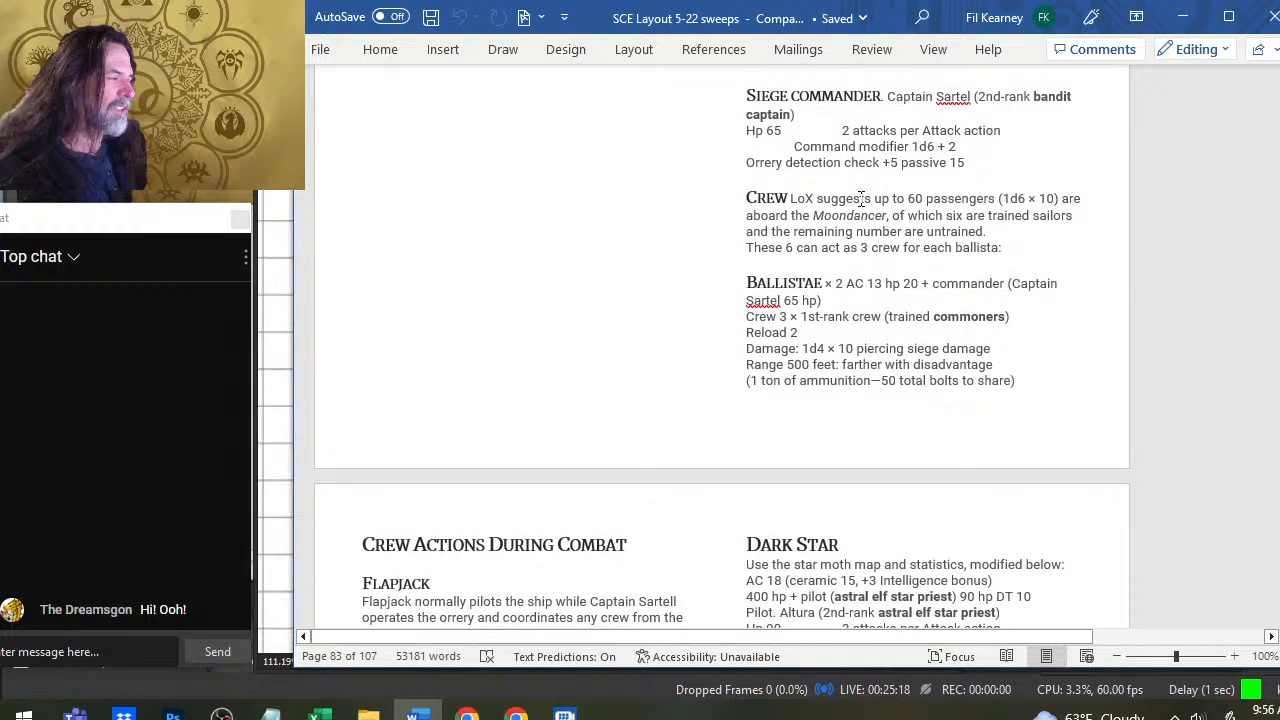
scroll(860, 198, up, 2)
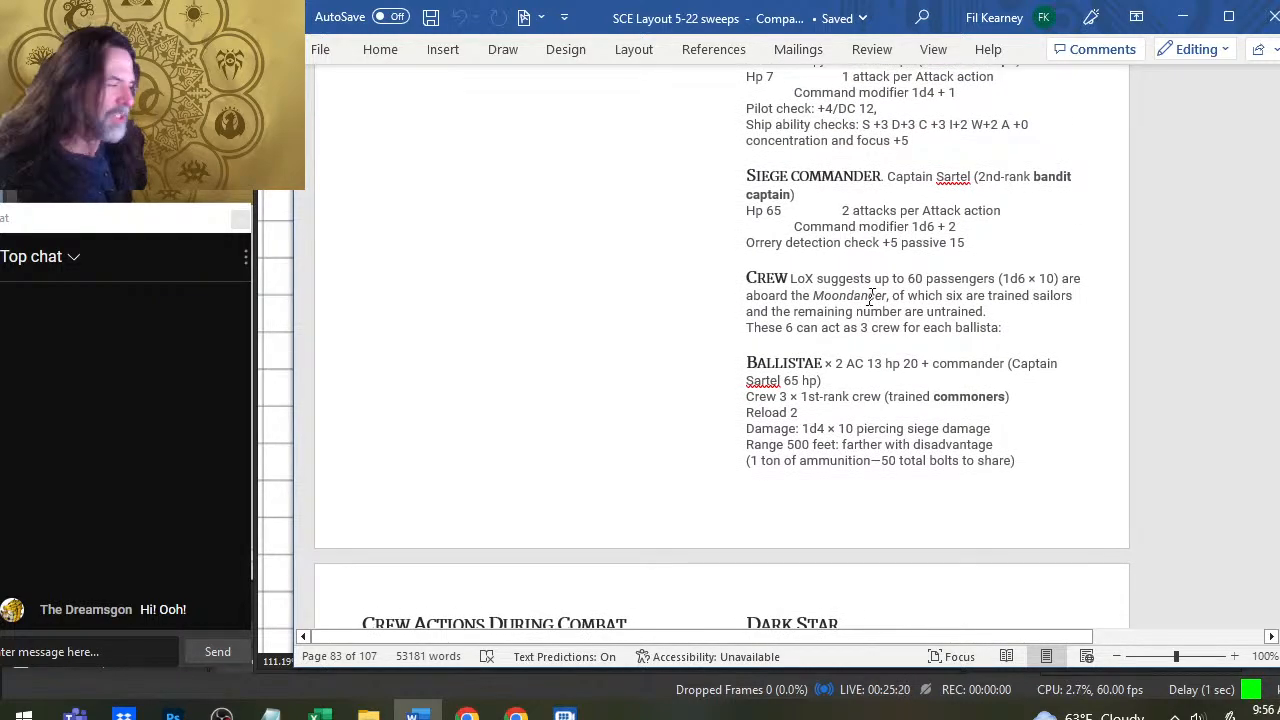
scroll(870, 297, up, 3)
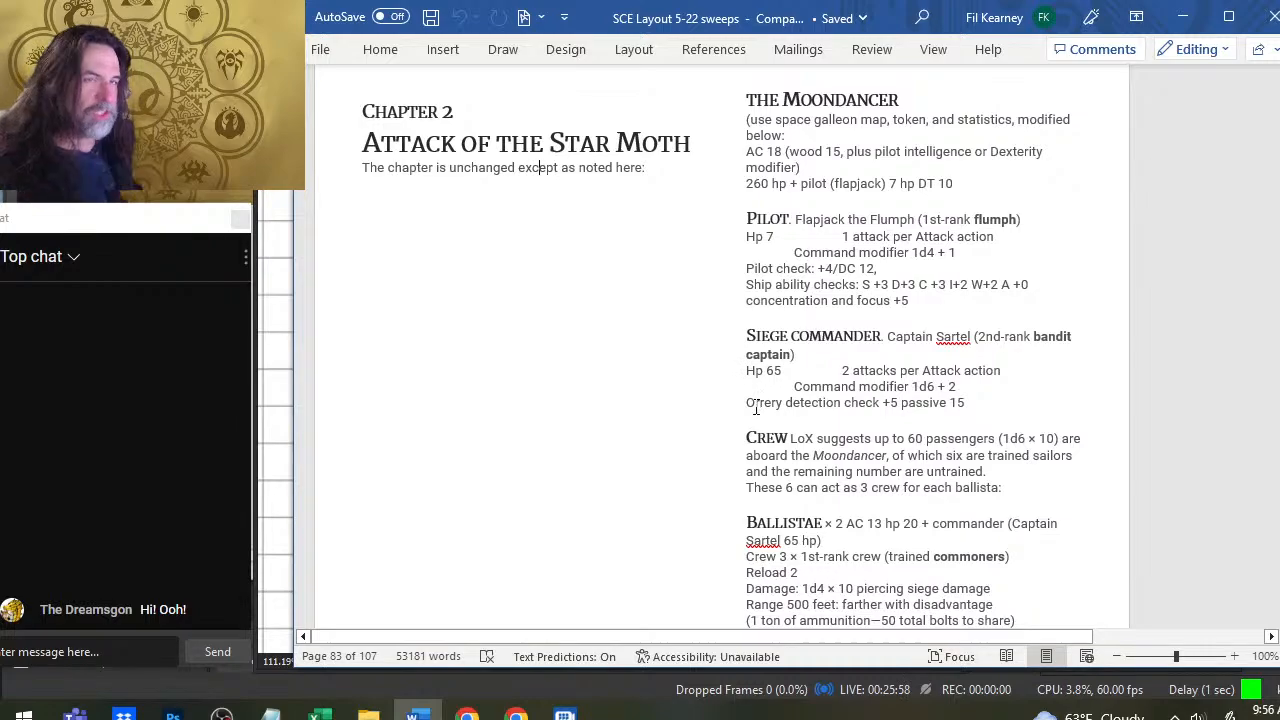
Compare the Moondancer's statistics with the Crew Actions During Combat and Dark Star sections on the following page
scroll(790, 400, down, 5)
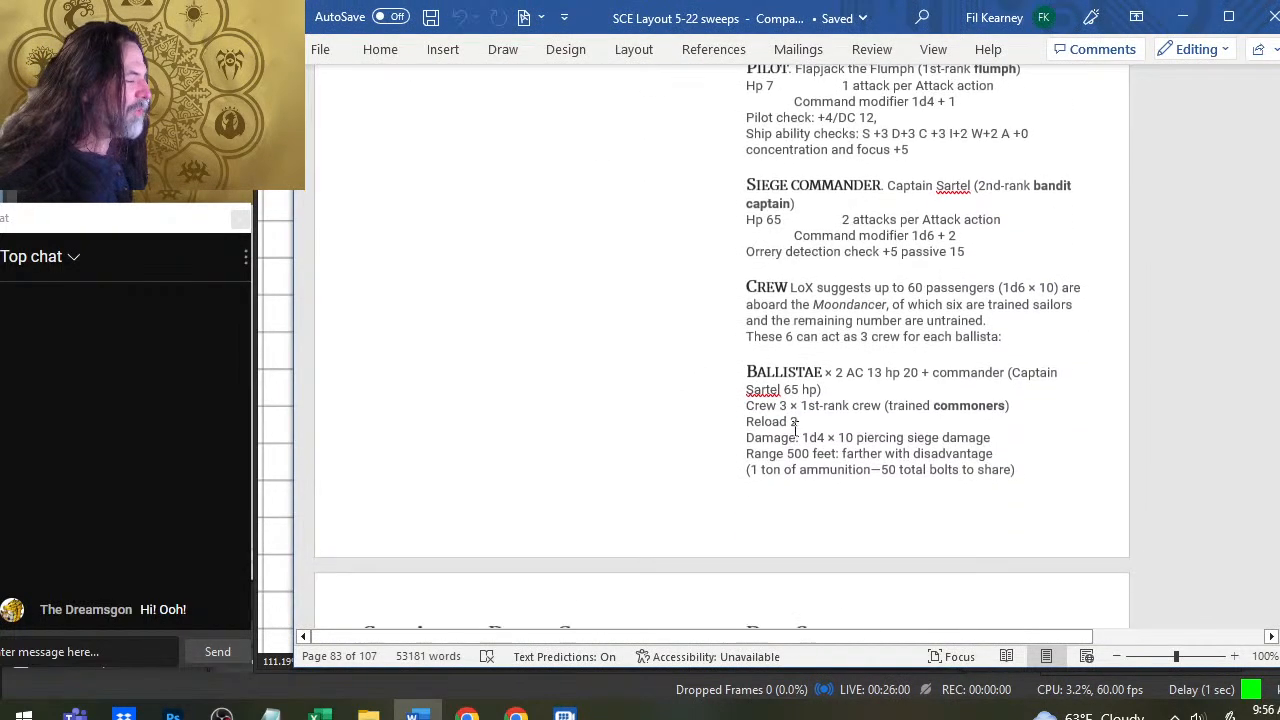
scroll(798, 408, down, 4)
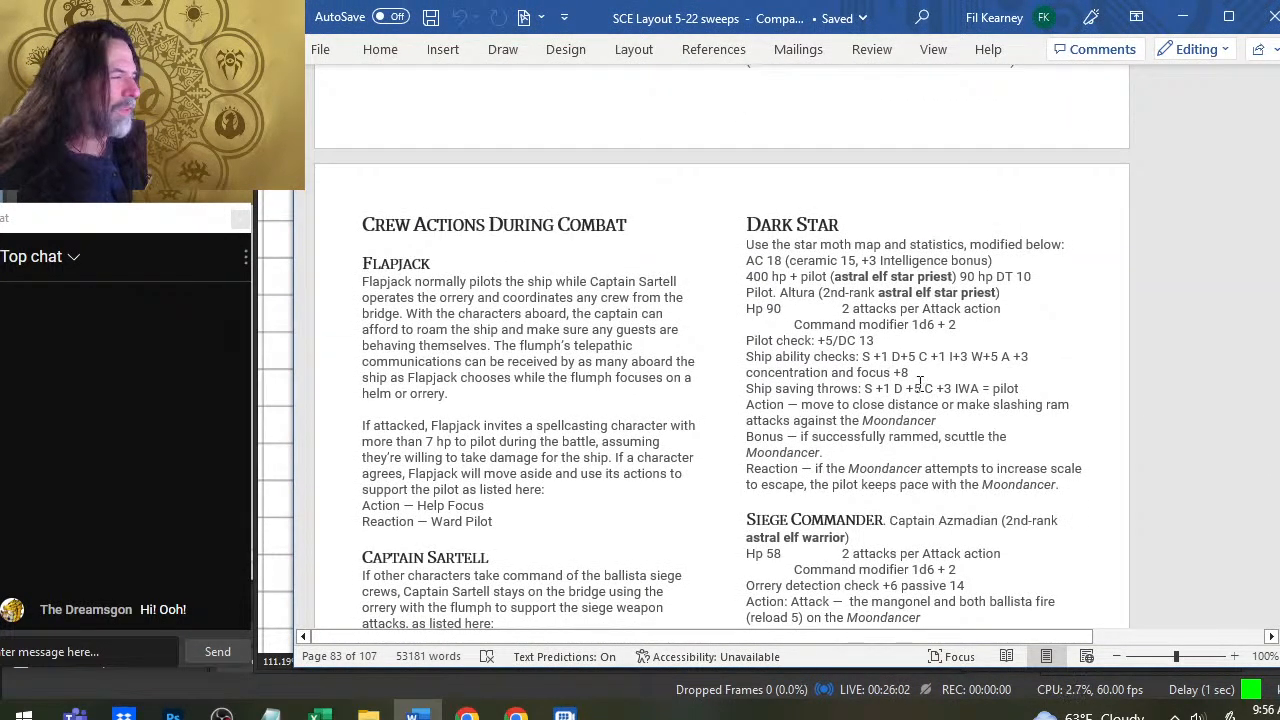
scroll(920, 390, up, 2)
scroll(920, 390, up, 9)
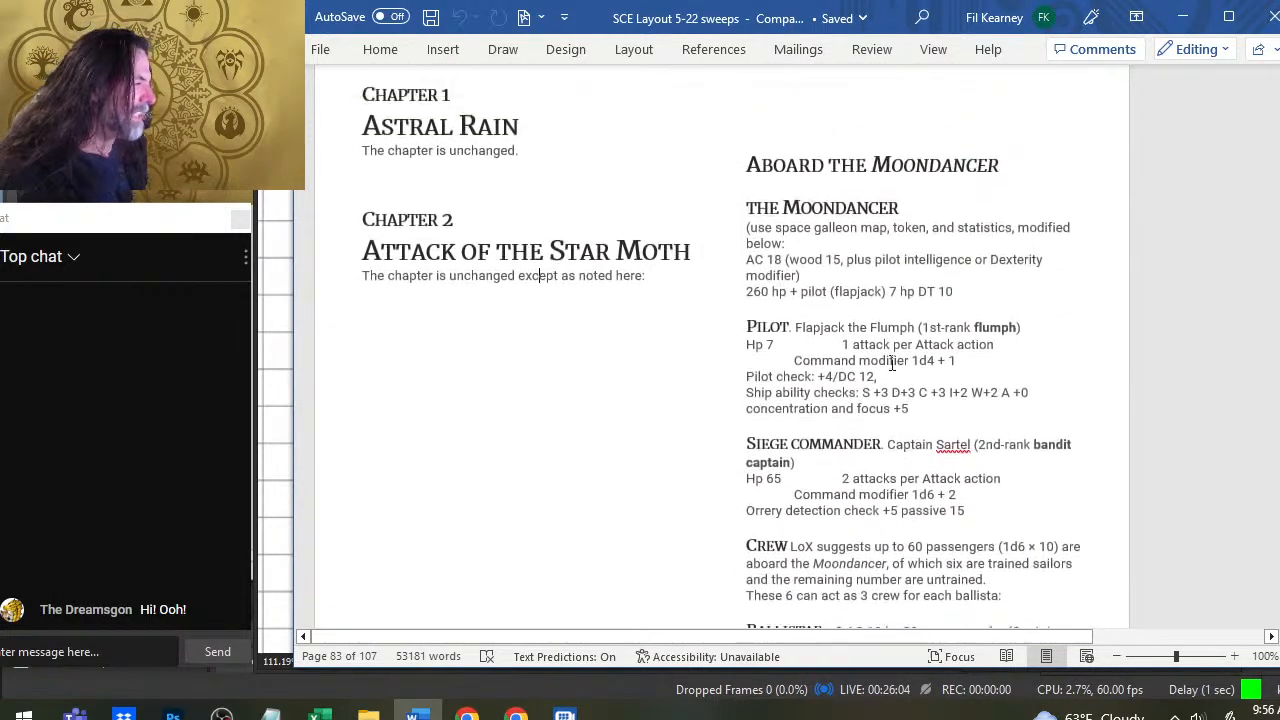
scroll(879, 311, down, 3)
scroll(834, 444, down, 8)
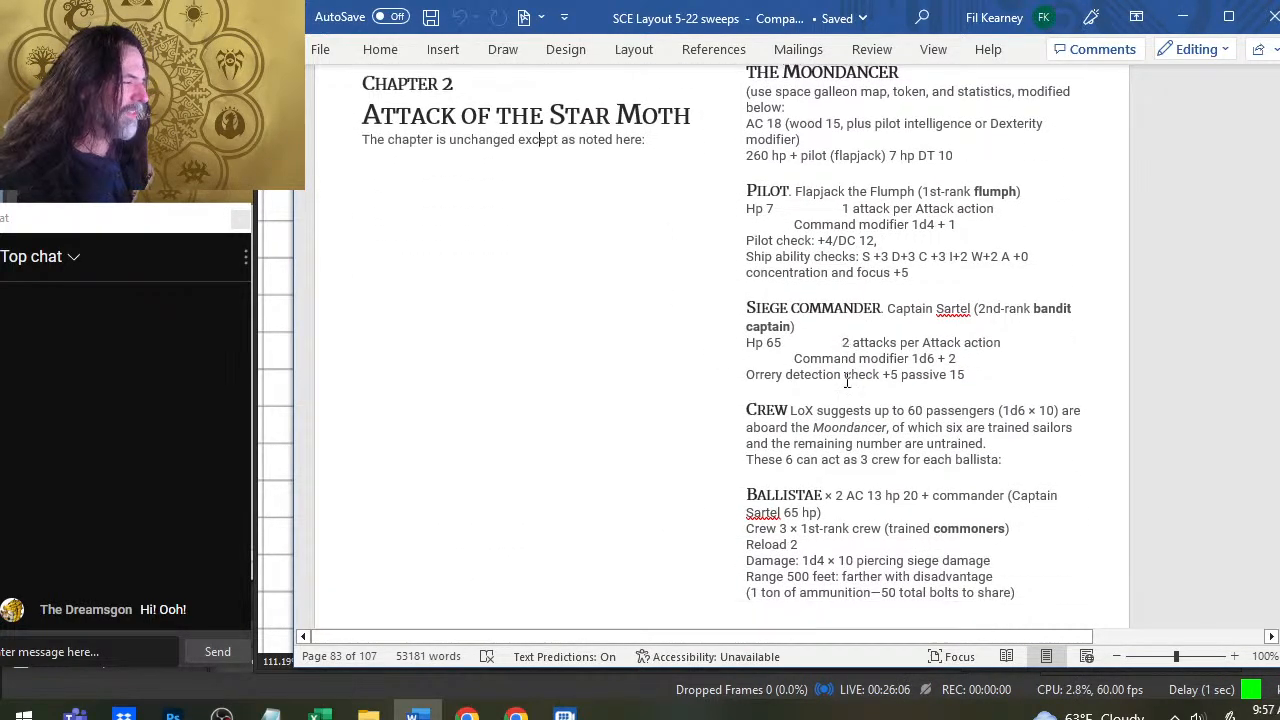
Skim the Conducting the Encounter and Increasing the Challenge sections through to the Chapter 3, Treacherous Salvage page
scroll(778, 403, down, 20)
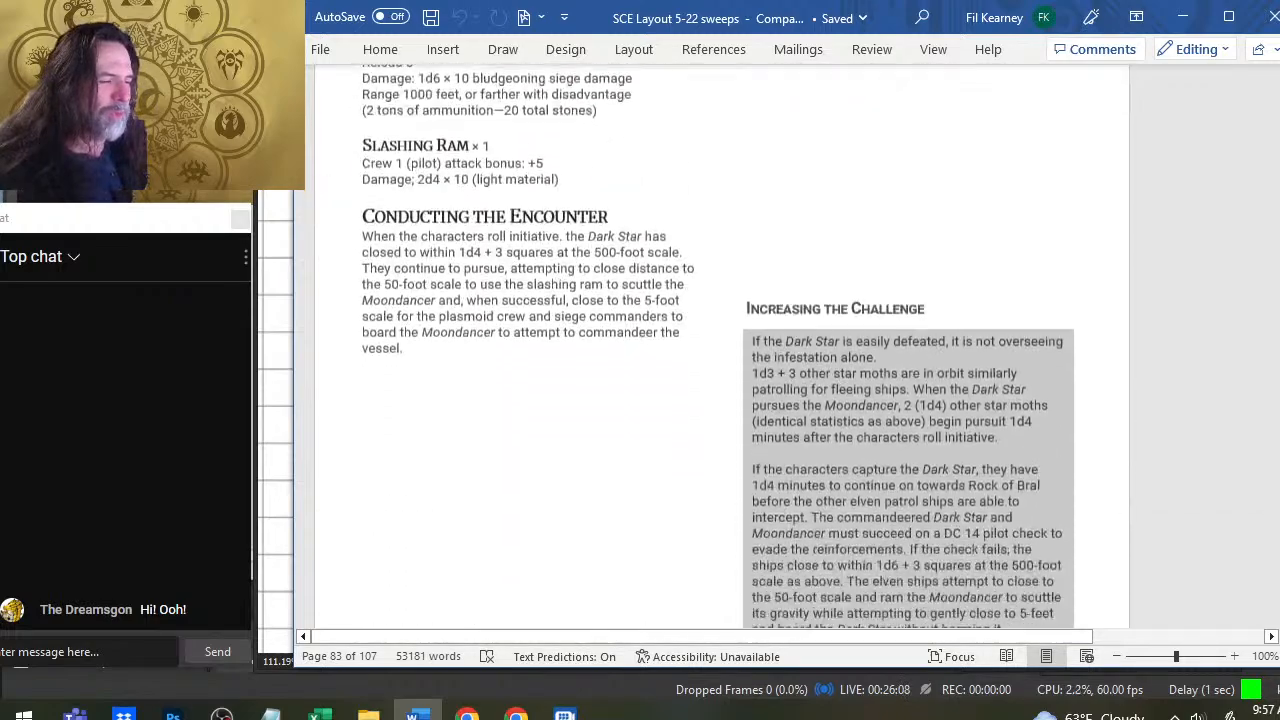
scroll(778, 403, down, 15)
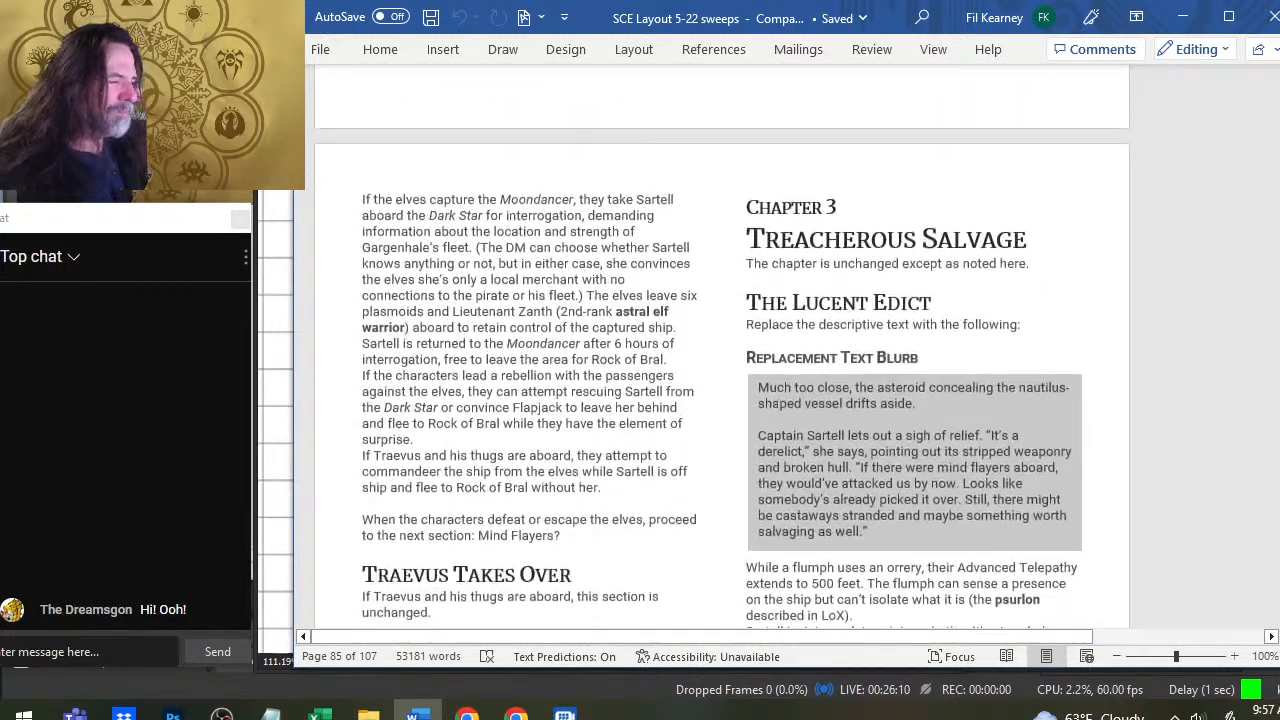
scroll(776, 403, down, 6)
scroll(774, 403, up, 3)
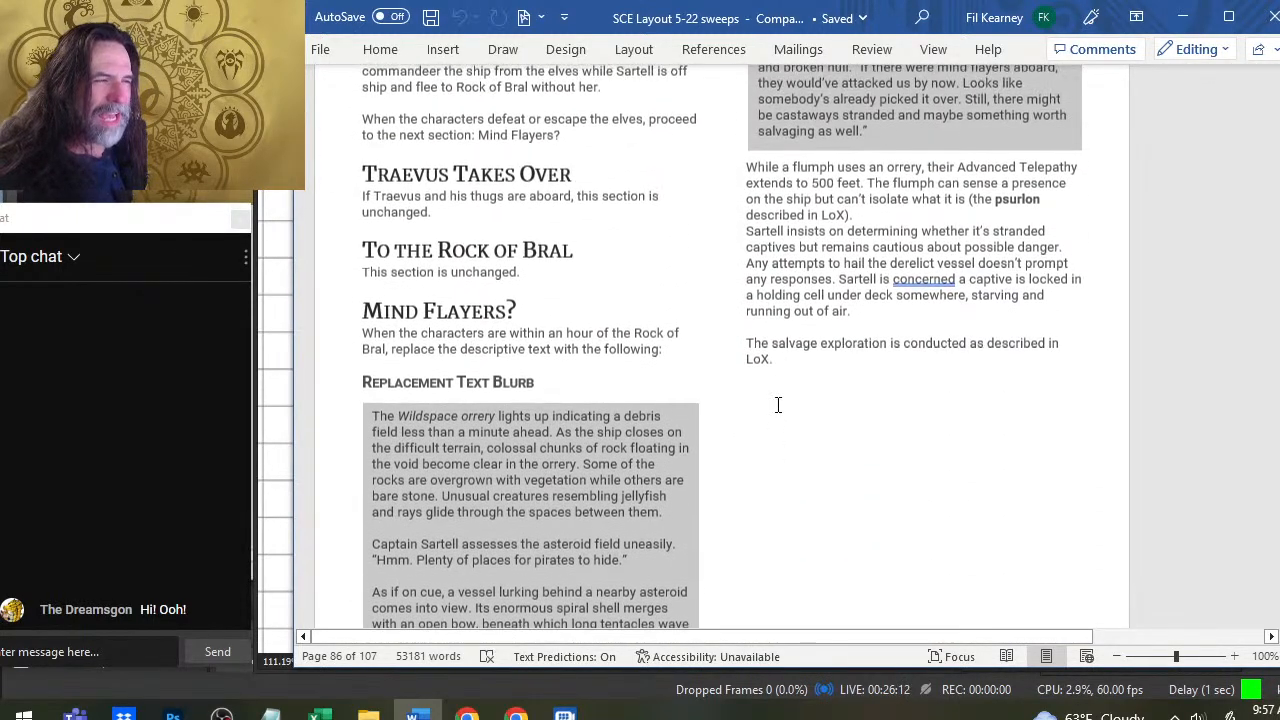
scroll(457, 460, down, 3)
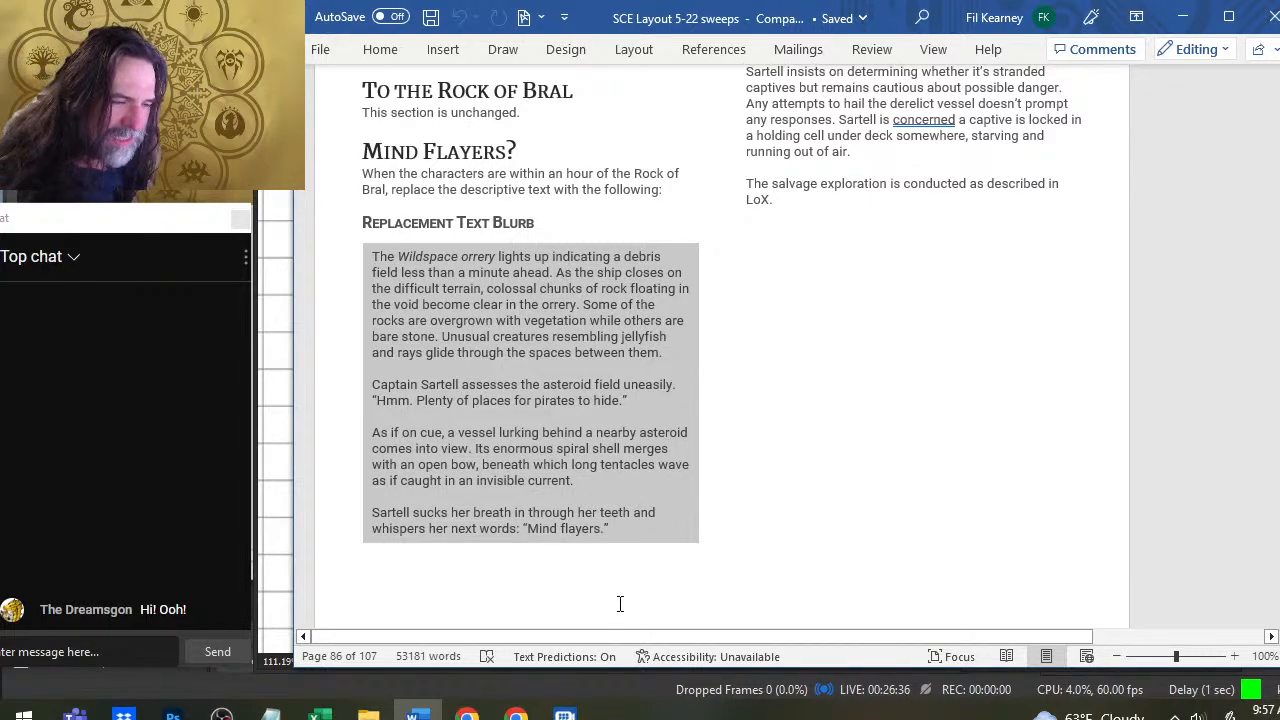
Read the replacement text blurbs under Mind Flayers? and The Lucent Edict
scroll(508, 409, down, 3)
scroll(530, 380, up, 3)
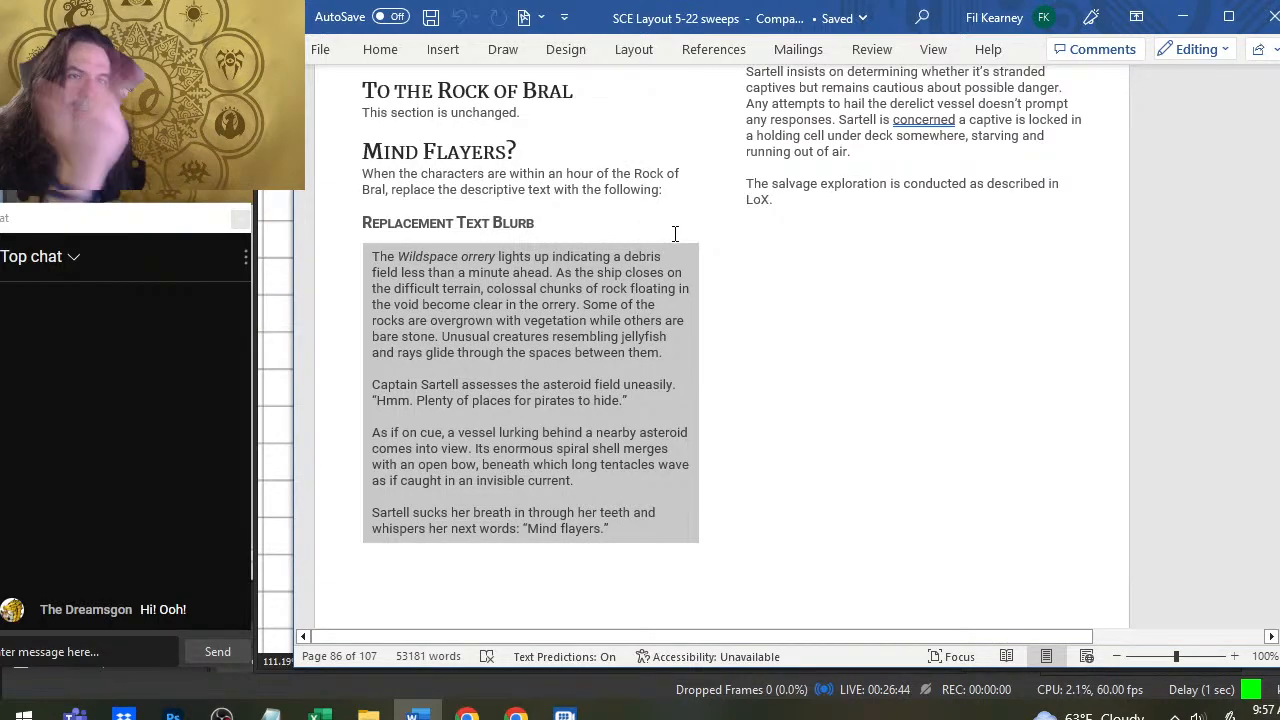
scroll(775, 321, down, 2)
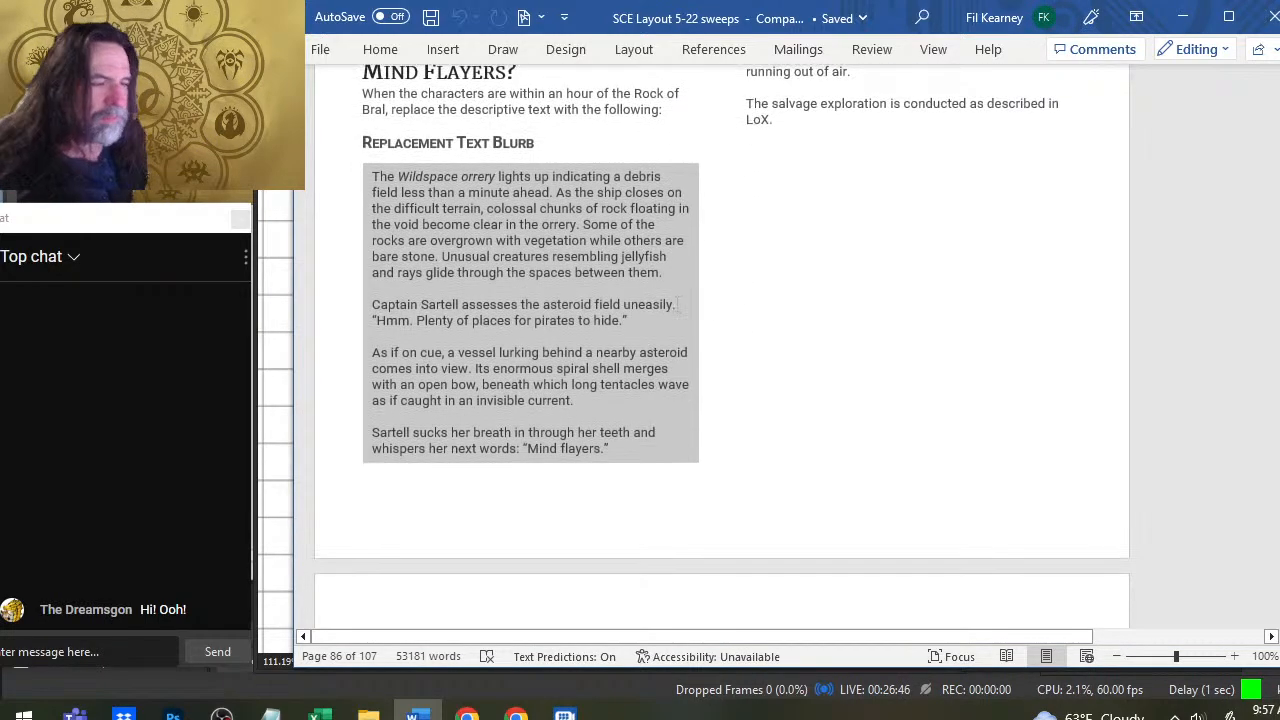
scroll(707, 302, up, 5)
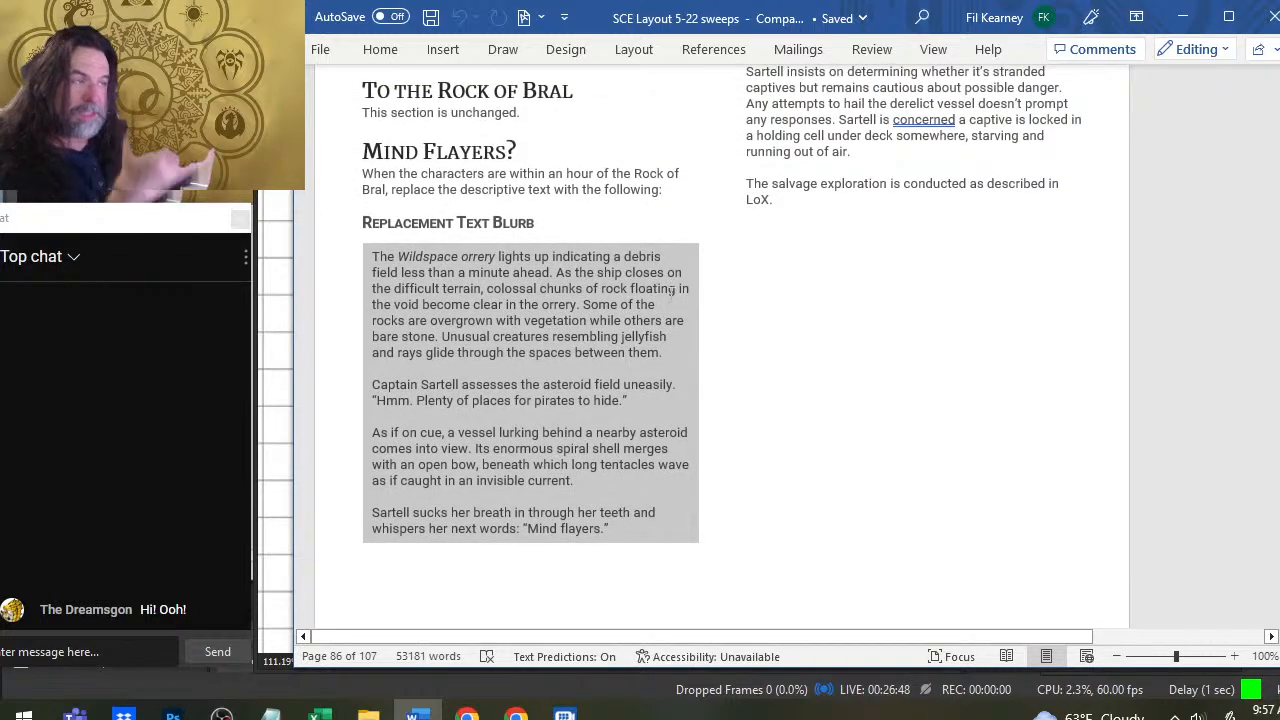
scroll(707, 302, up, 7)
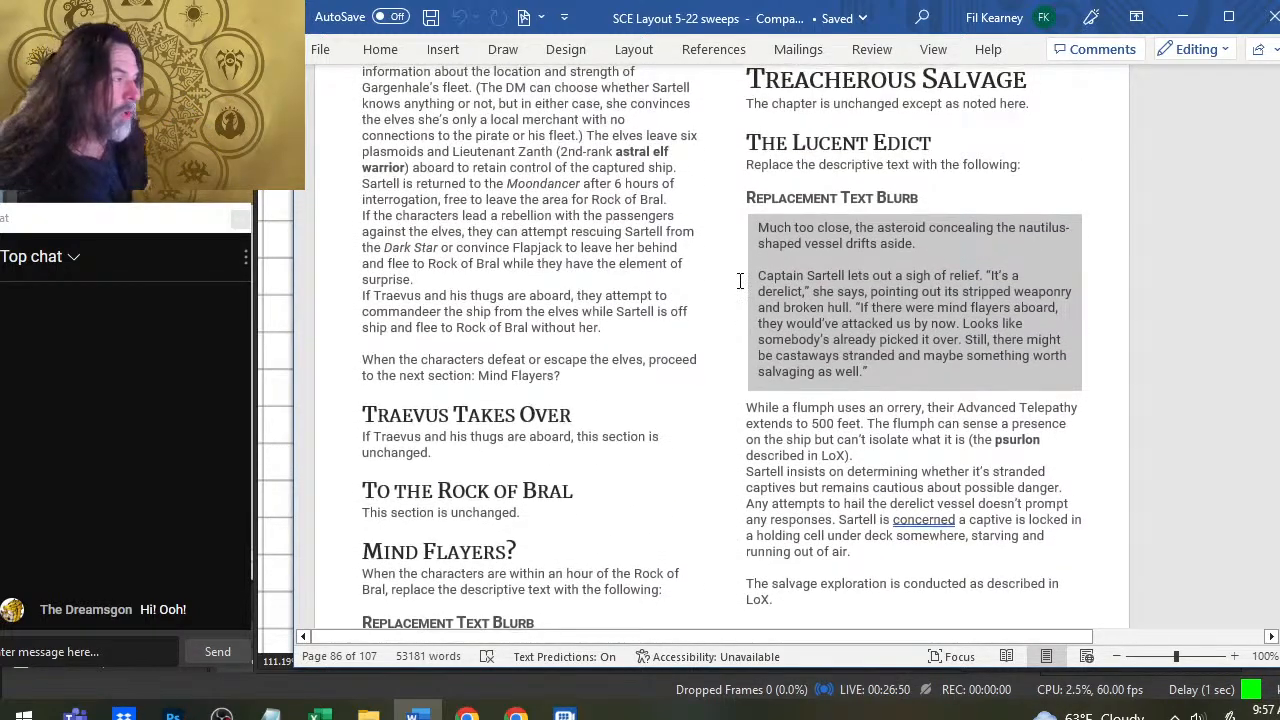
Skim the Neogi Raiders section and its replacement text blurb through to the end of Part 1
scroll(740, 281, down, 7)
scroll(740, 281, down, 15)
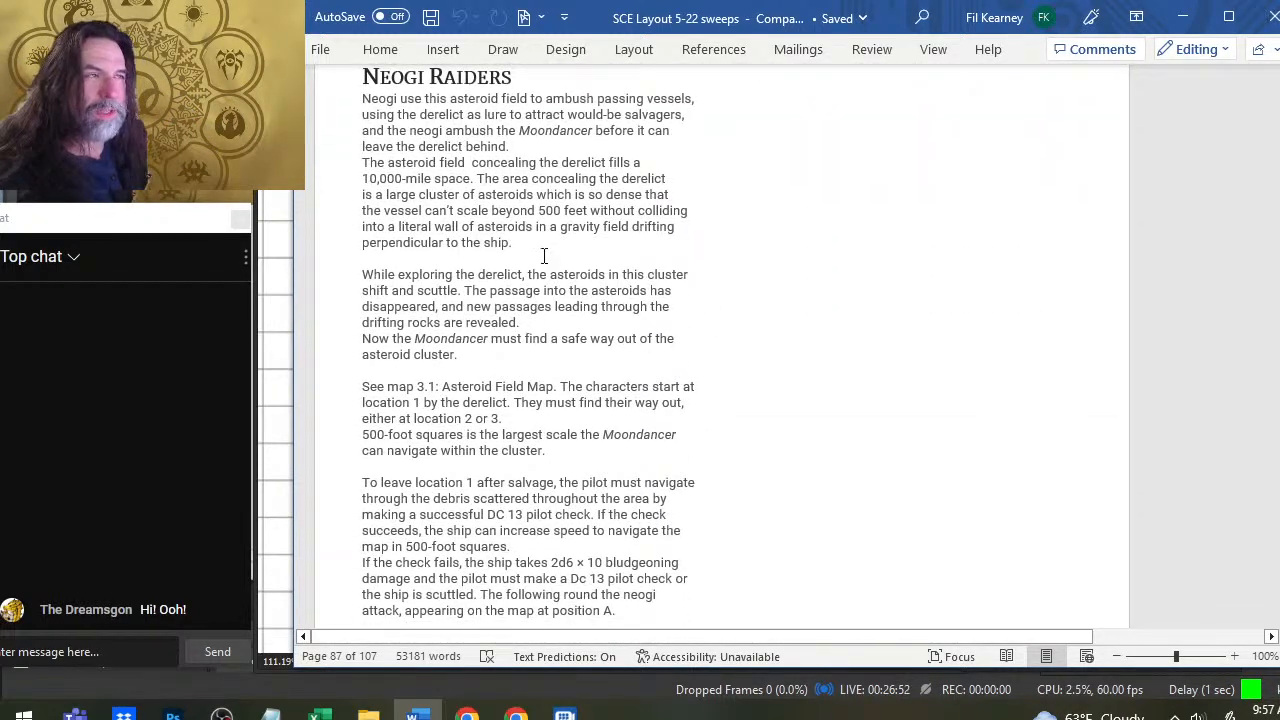
scroll(544, 256, up, 3)
scroll(706, 220, down, 15)
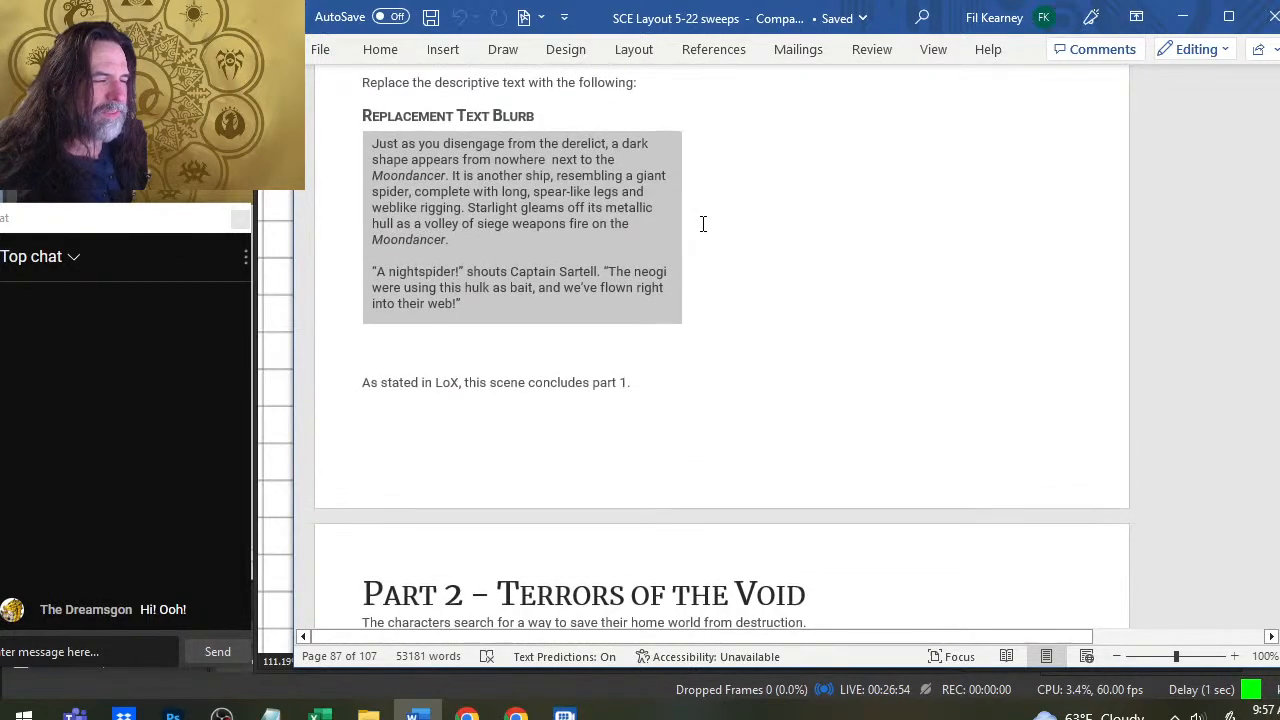
Review Chapter 4, A Friend Indeed, covering Nightspider Dead Ahead and the Ebonsnare's ship and pilot entries
scroll(703, 224, down, 10)
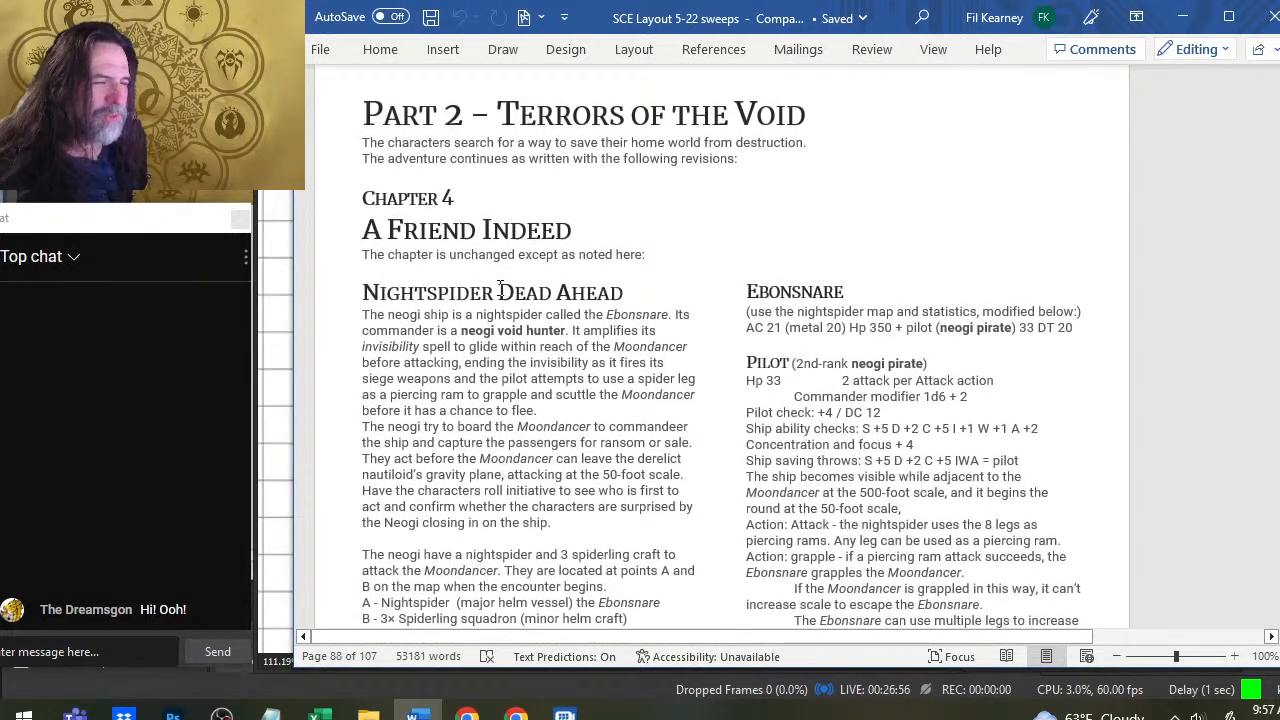
scroll(750, 263, down, 4)
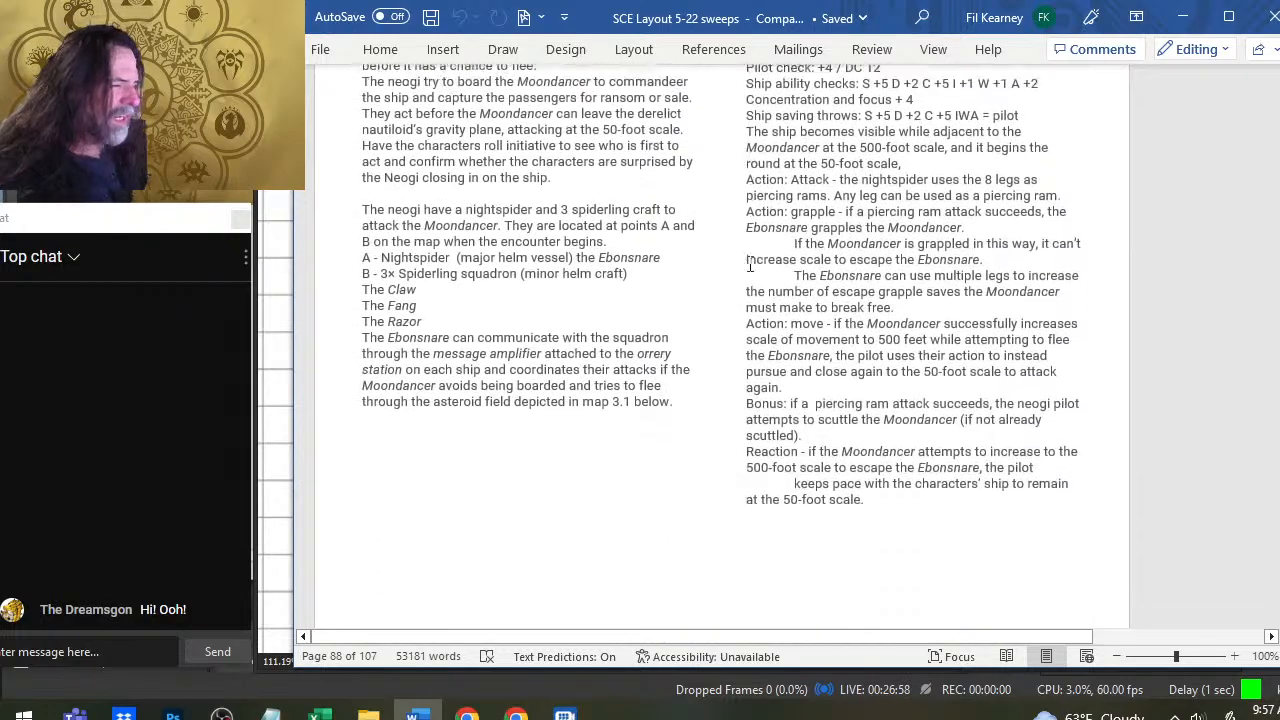
scroll(752, 263, up, 4)
scroll(753, 262, up, 1)
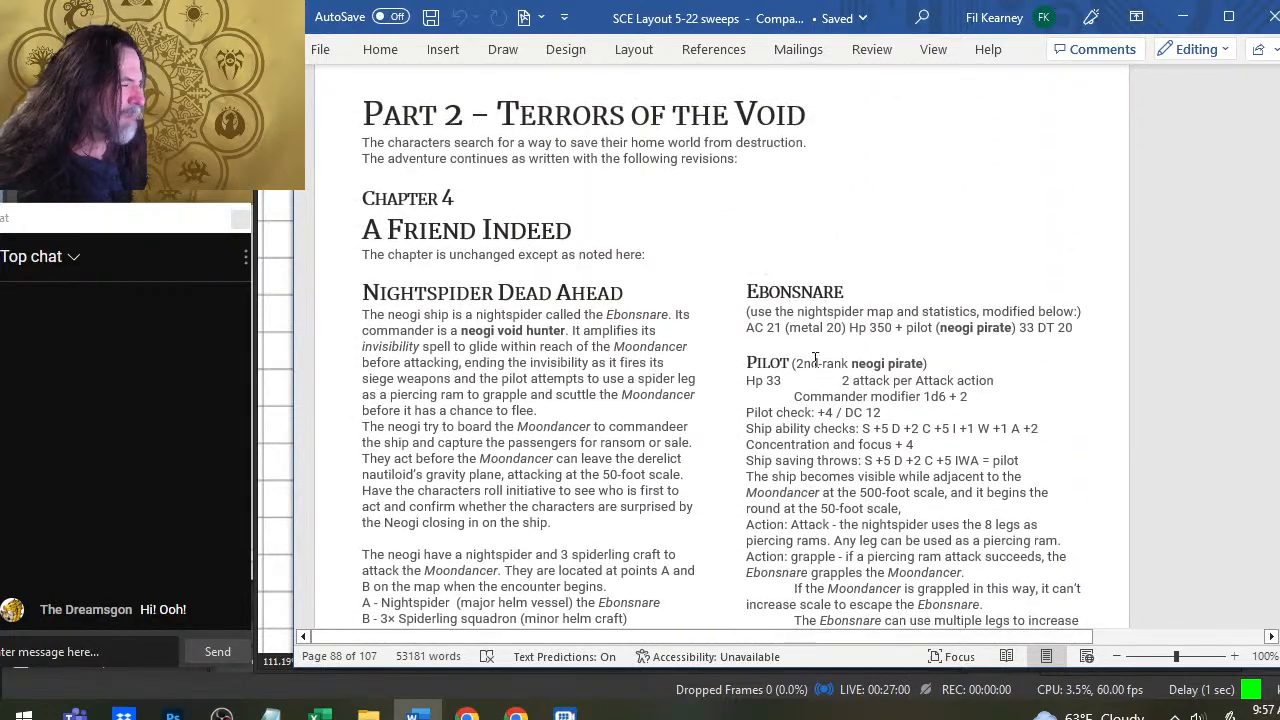
Examine the Ebonsnare's squadron commander, siege commander, siege weapon and spiderling ship entries
scroll(780, 332, down, 15)
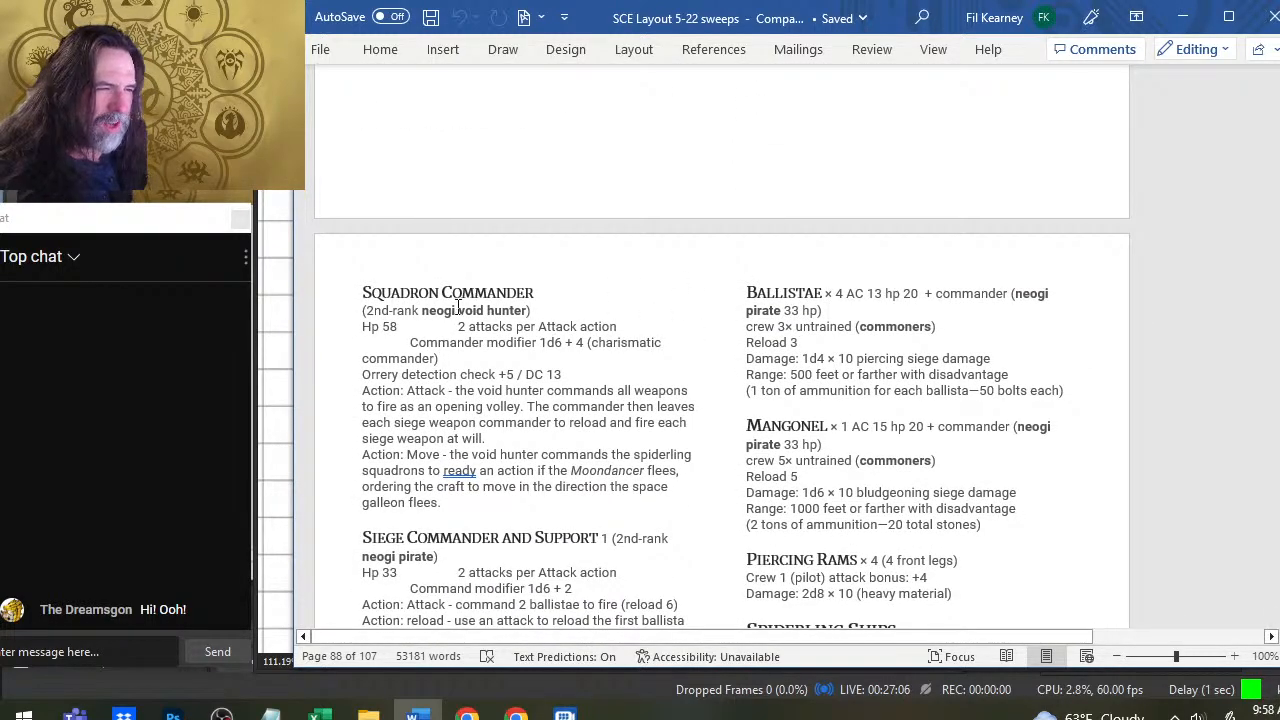
scroll(456, 360, down, 4)
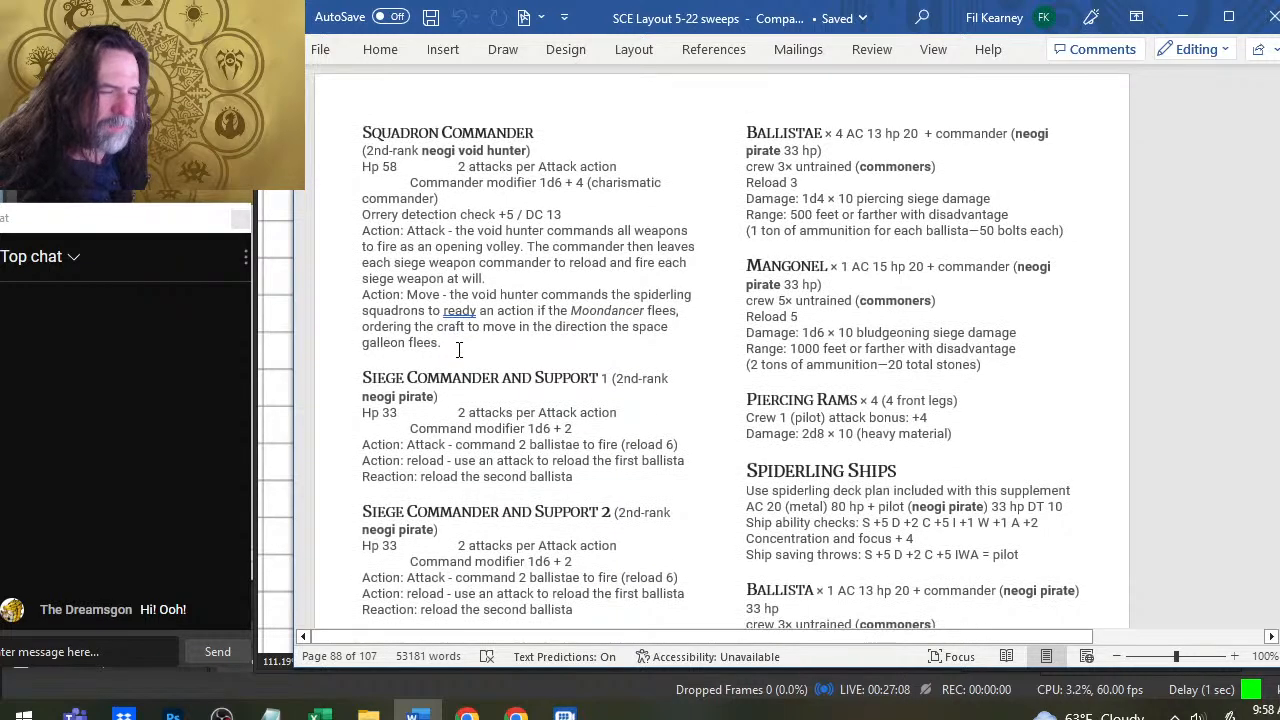
scroll(516, 336, down, 1)
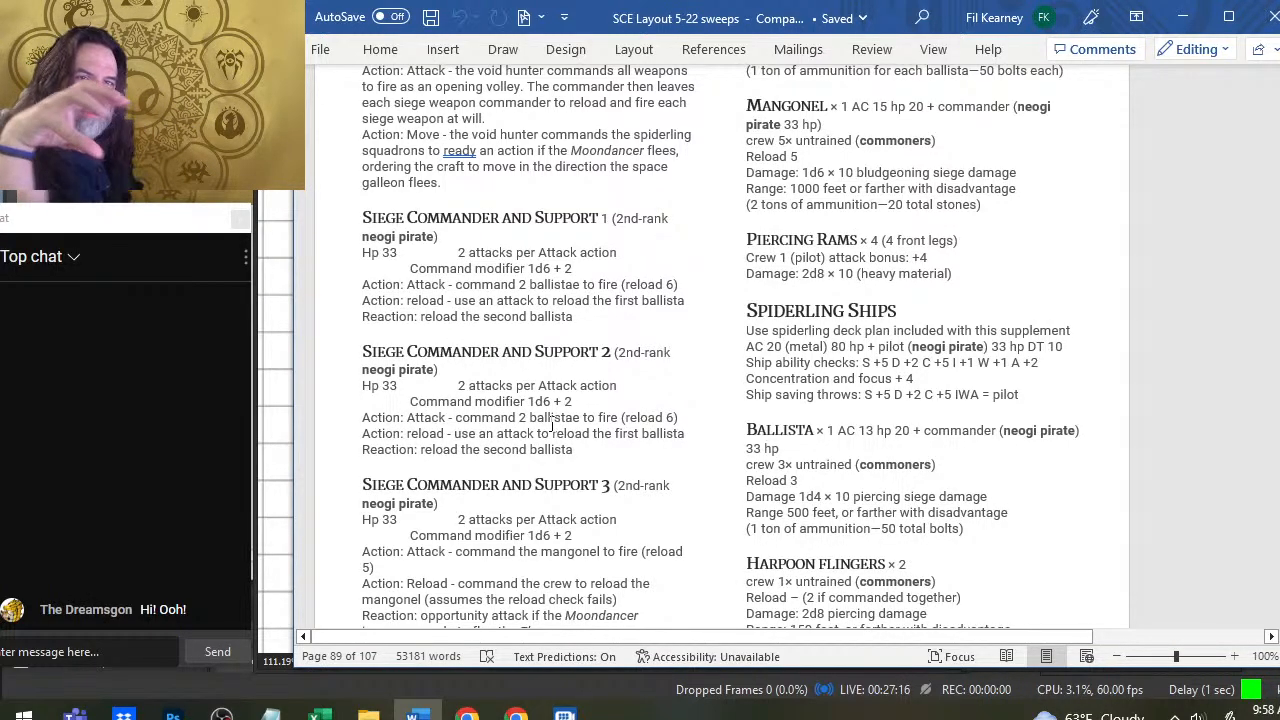
Switch to Photoshop, hide the Arrow token, and display the night spider instead of the squidship in Vessel Tokens.psd
key(alt+Tab)
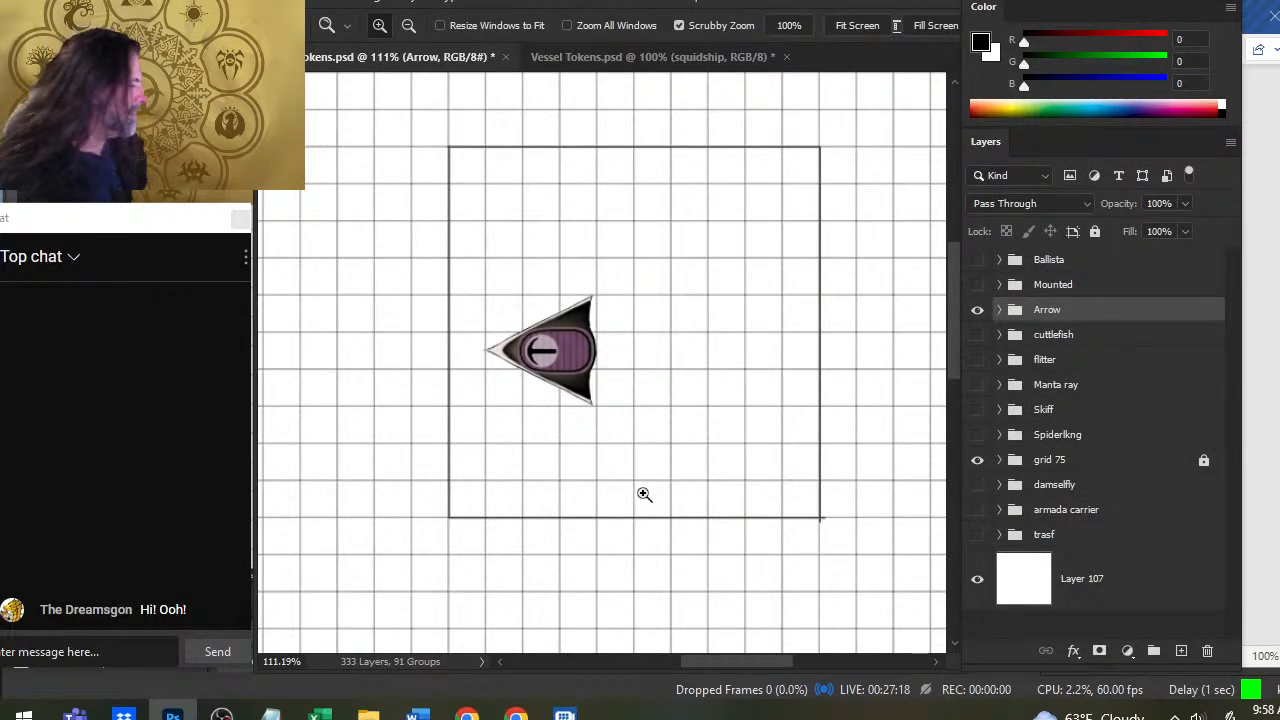
click(982, 312)
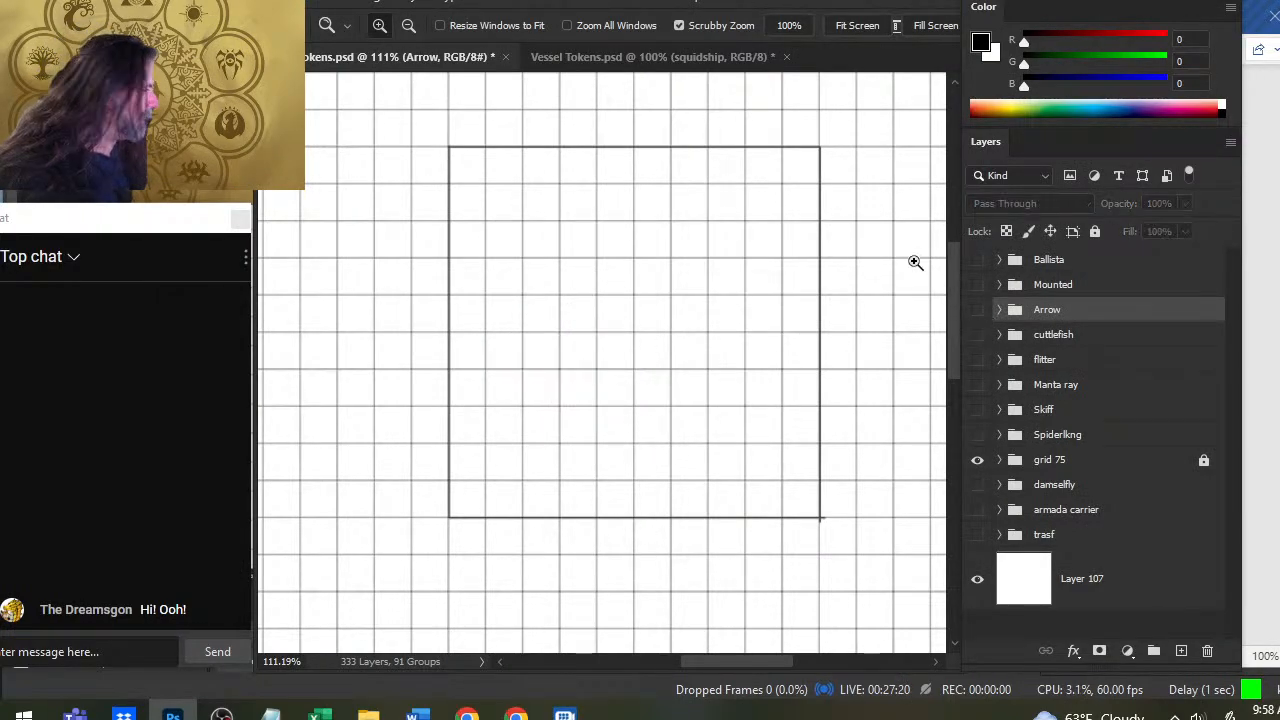
click(631, 57)
scroll(1034, 522, down, 3)
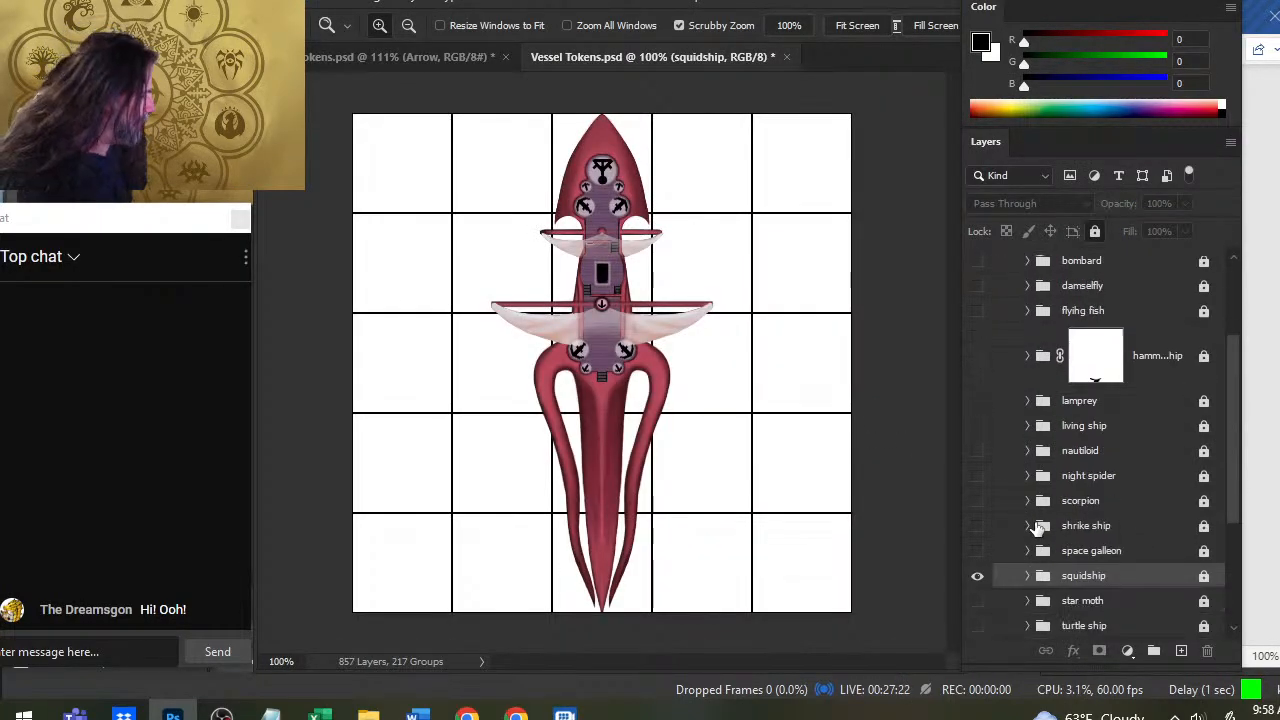
click(978, 526)
click(977, 426)
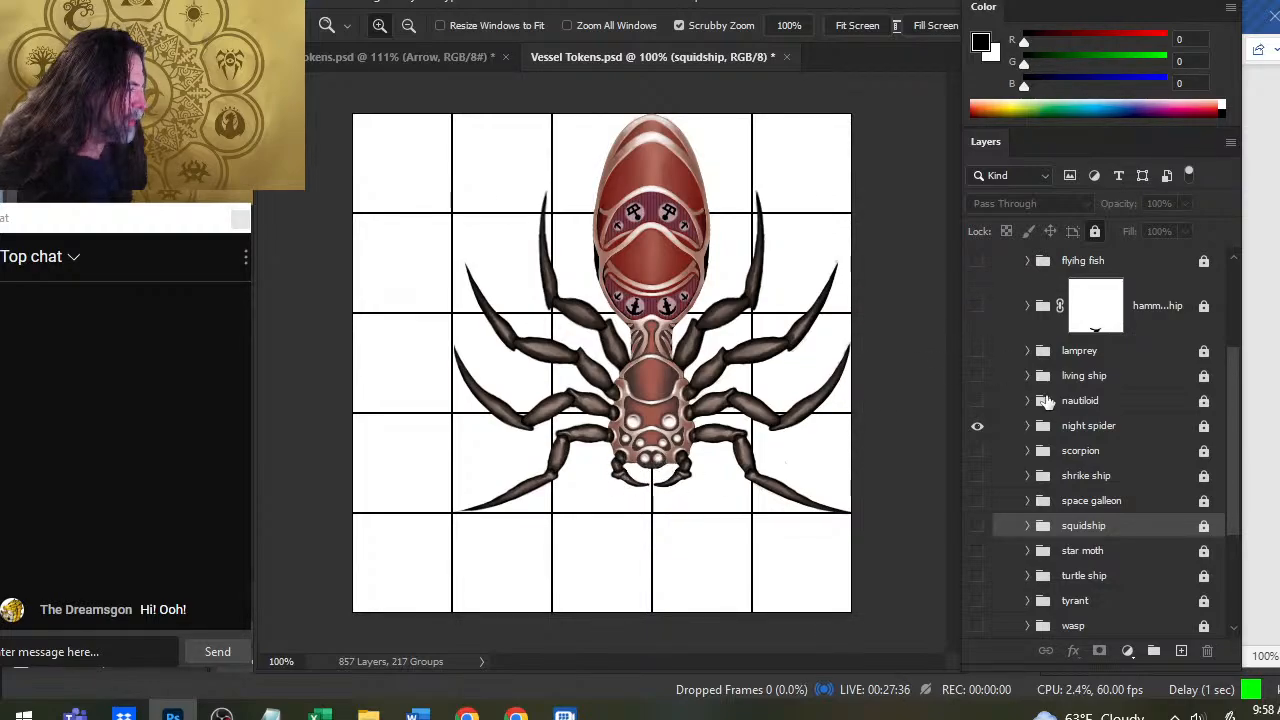
Display the Manta ray token in the document with the Arrow group, compare it with the night spider, and enlarge it to about 126%
click(388, 57)
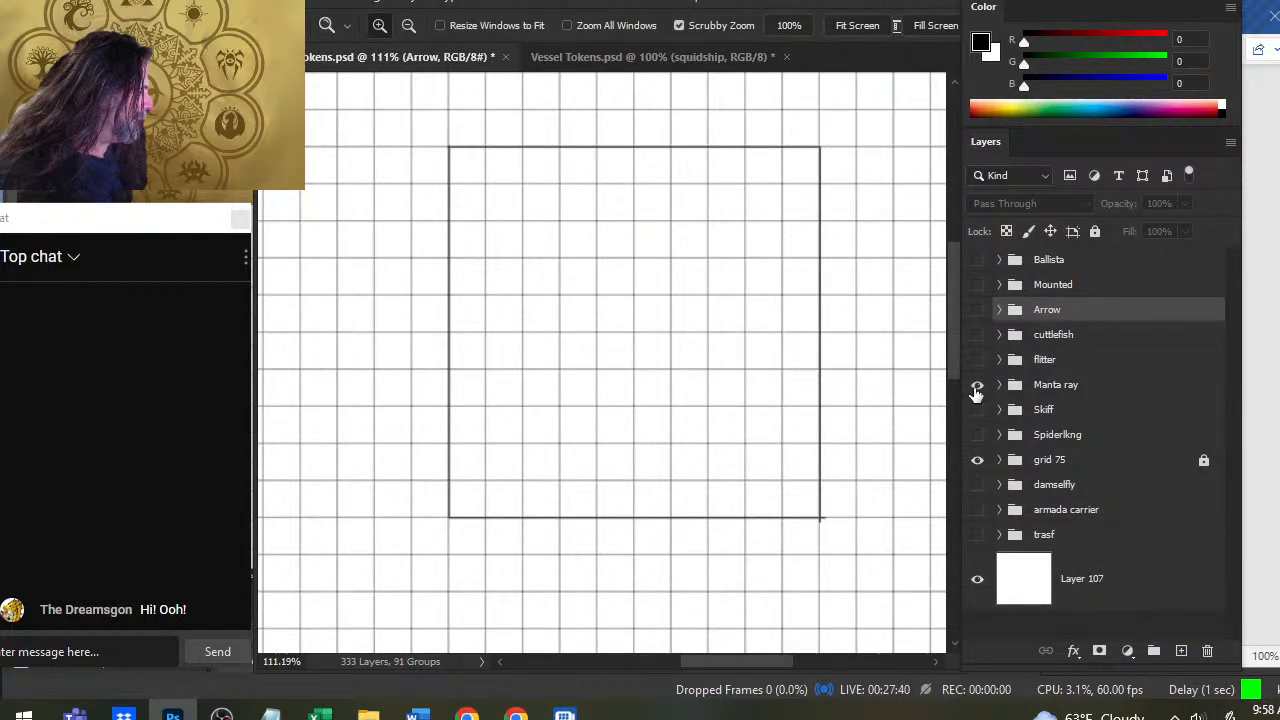
click(977, 387)
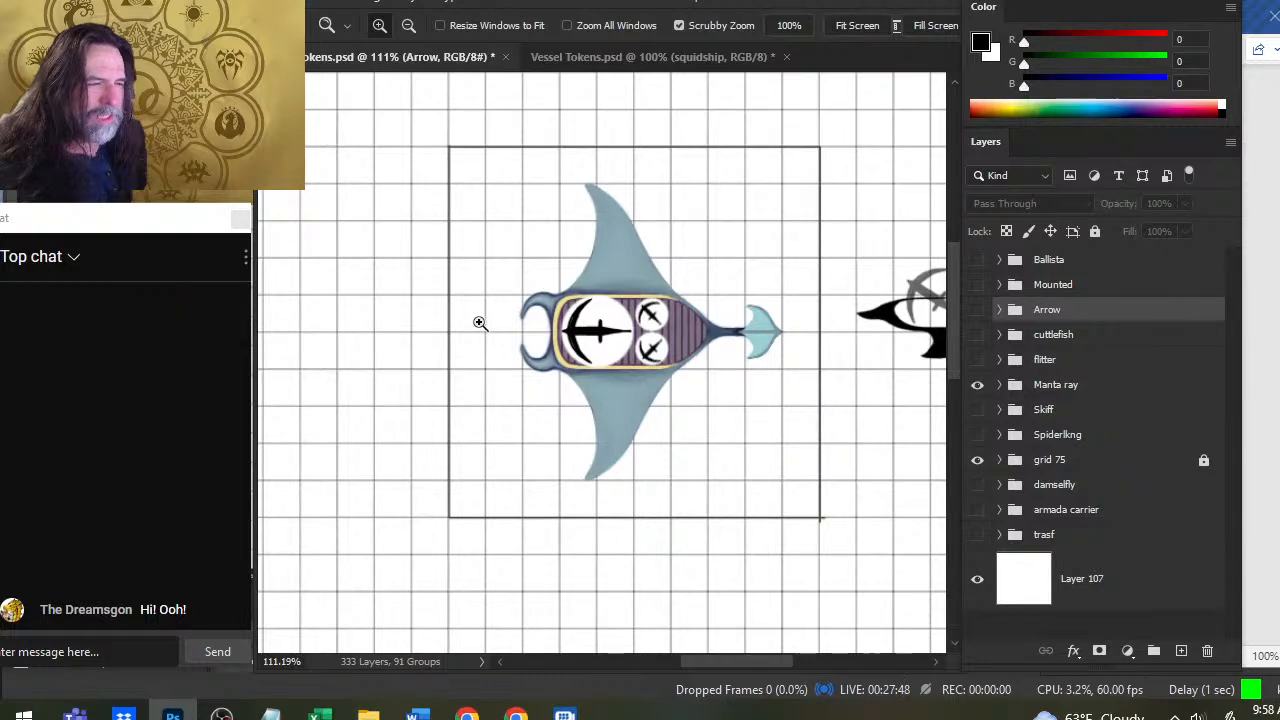
click(592, 57)
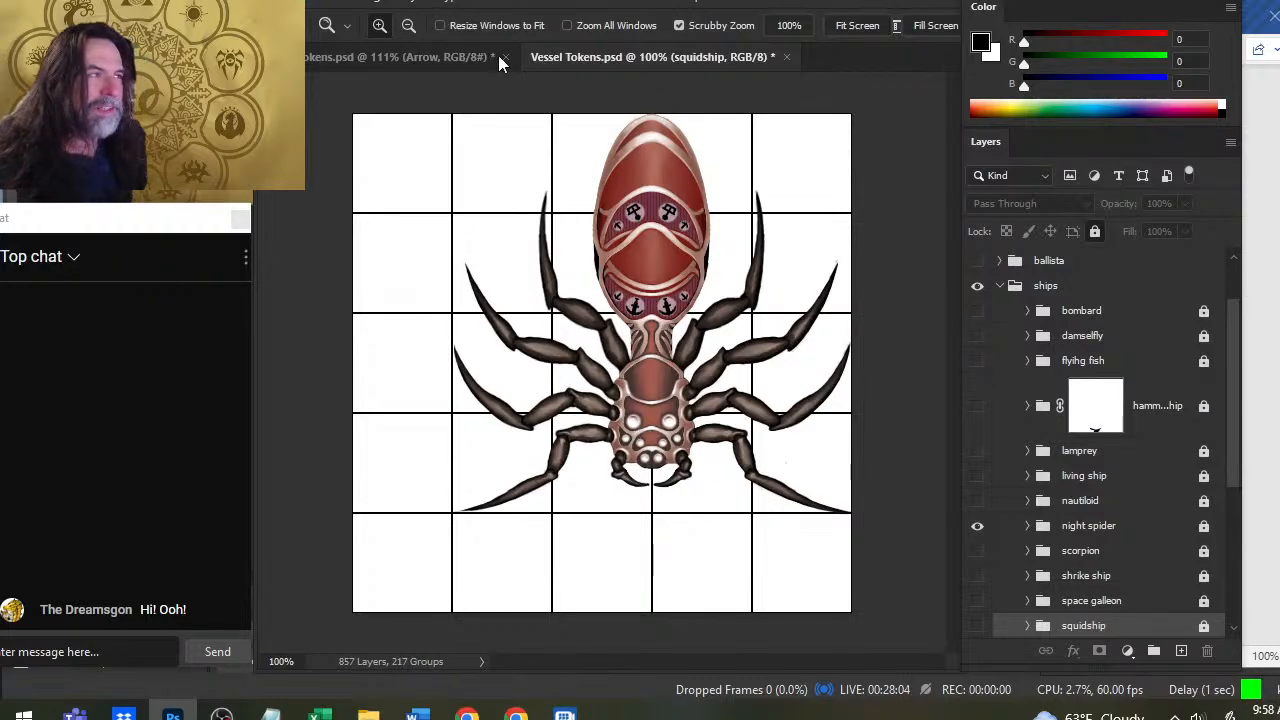
click(450, 55)
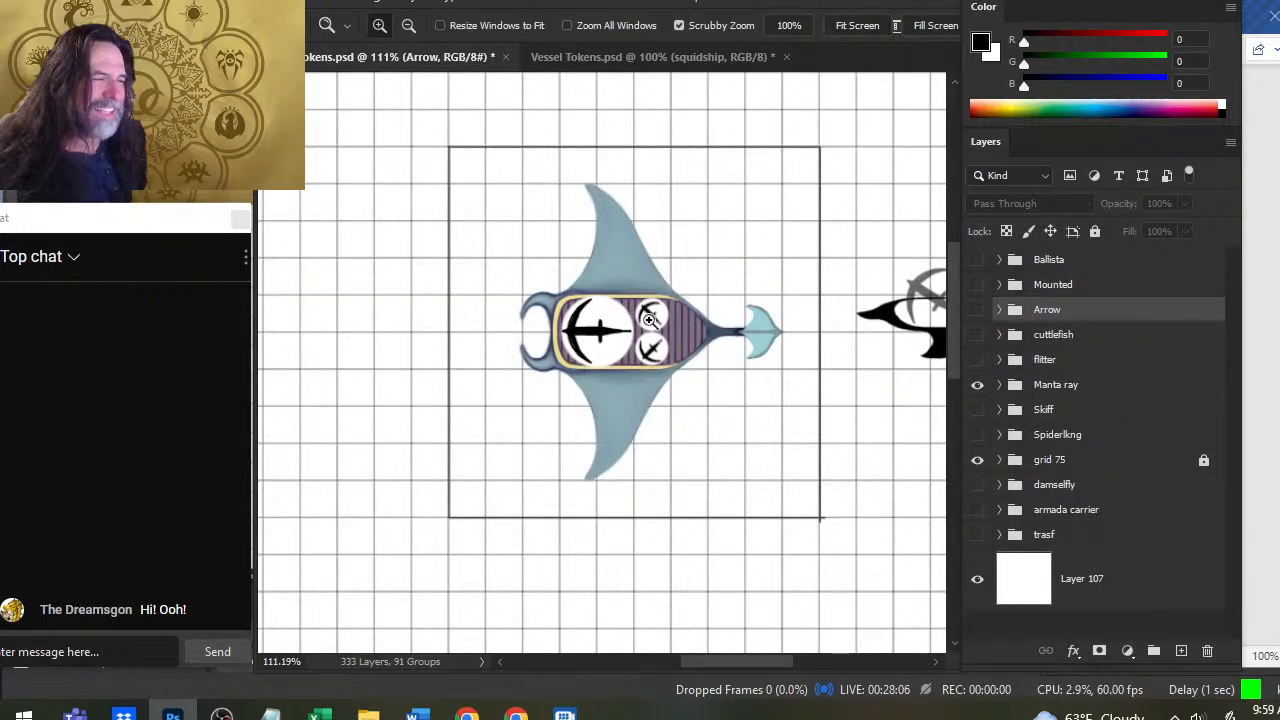
mouse_move(645, 318)
mouse_down()
mouse_move(617, 323)
mouse_move(643, 320)
mouse_up()
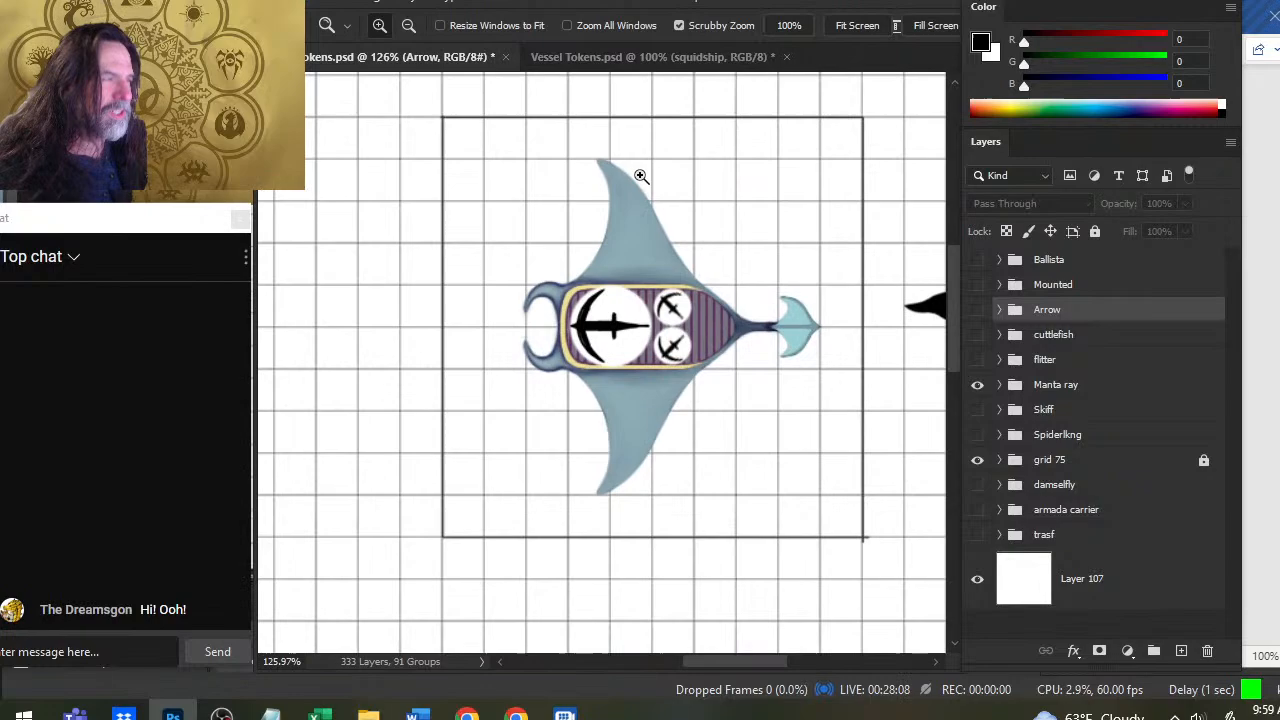
Compare the night spider token in Vessel Tokens.psd with the Manta ray token in the other document
click(601, 57)
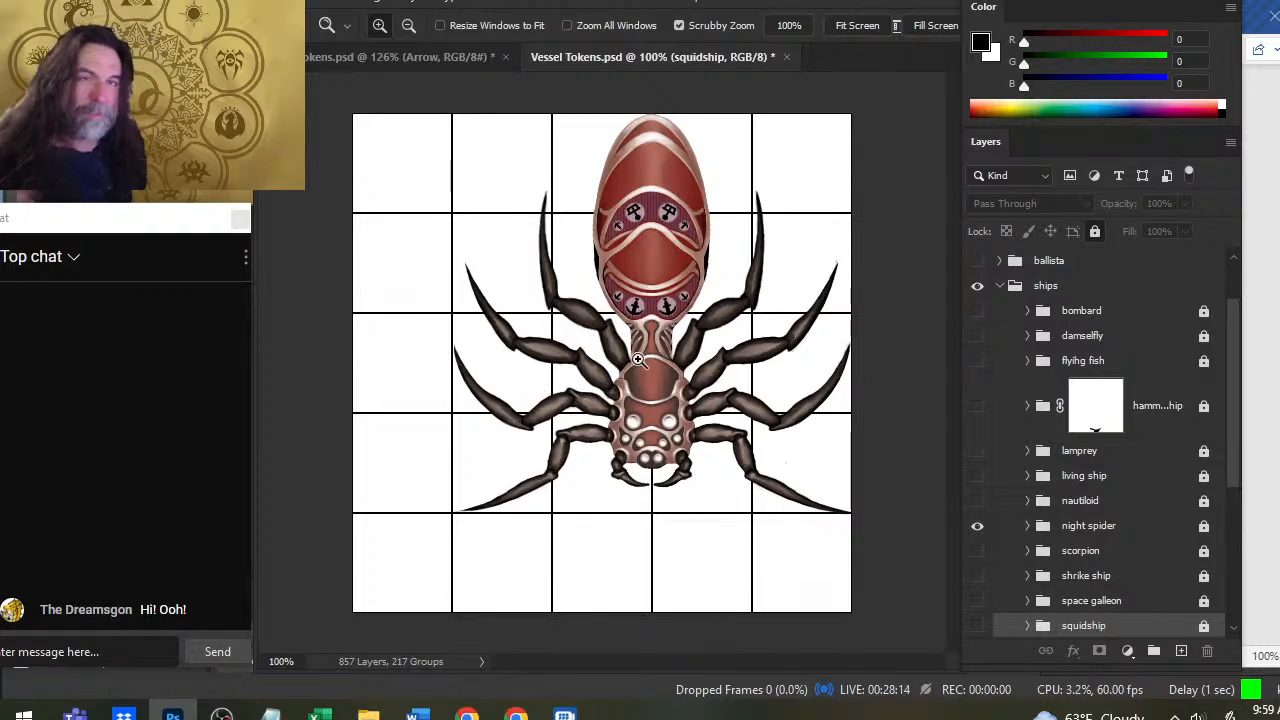
click(353, 57)
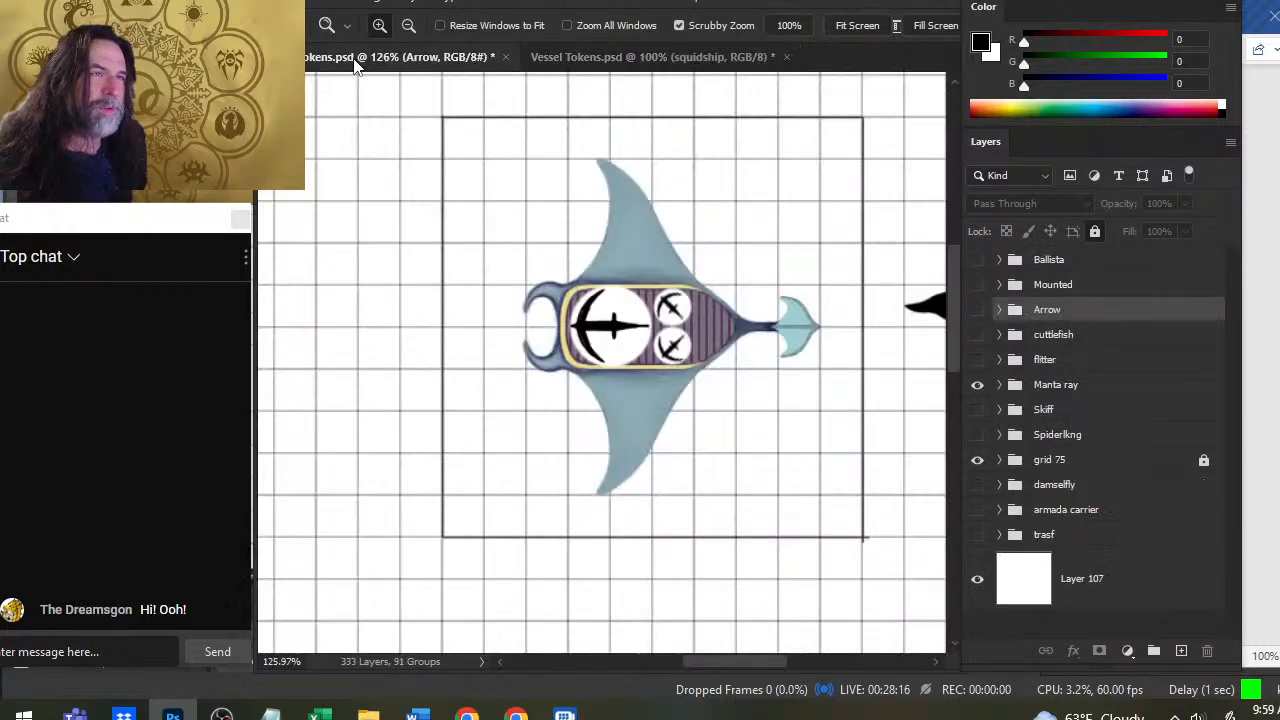
click(605, 57)
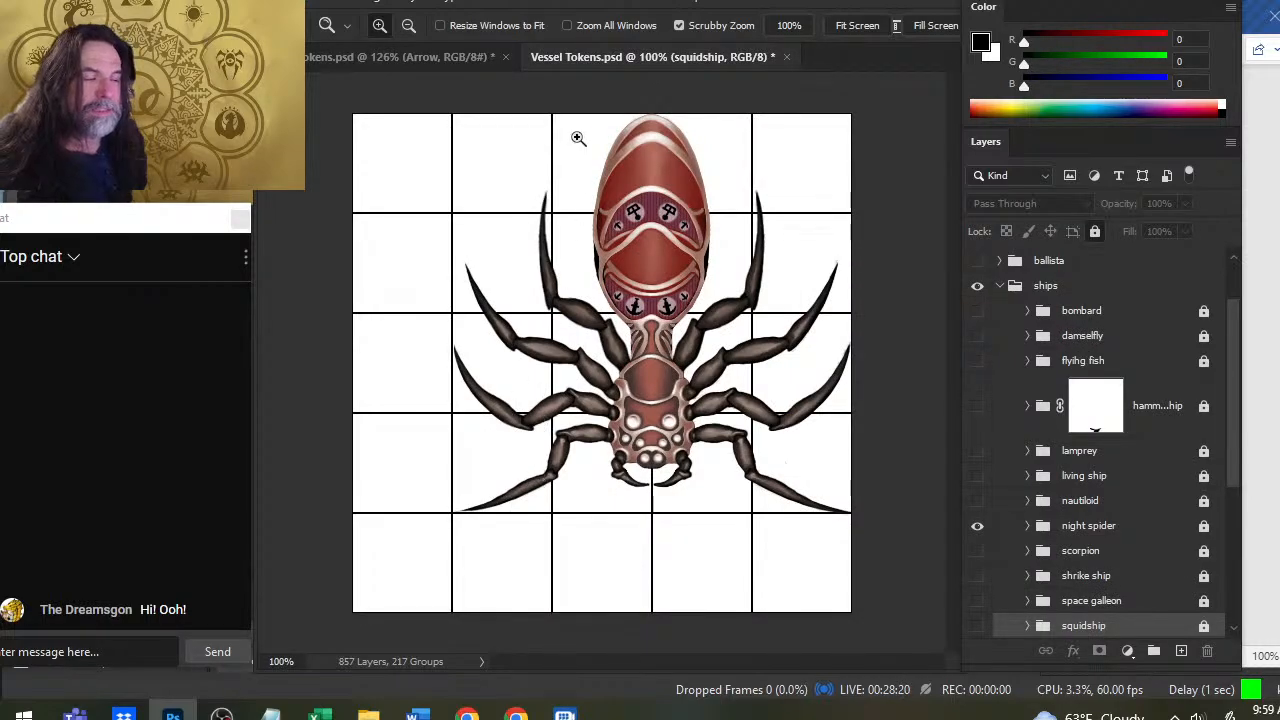
click(436, 56)
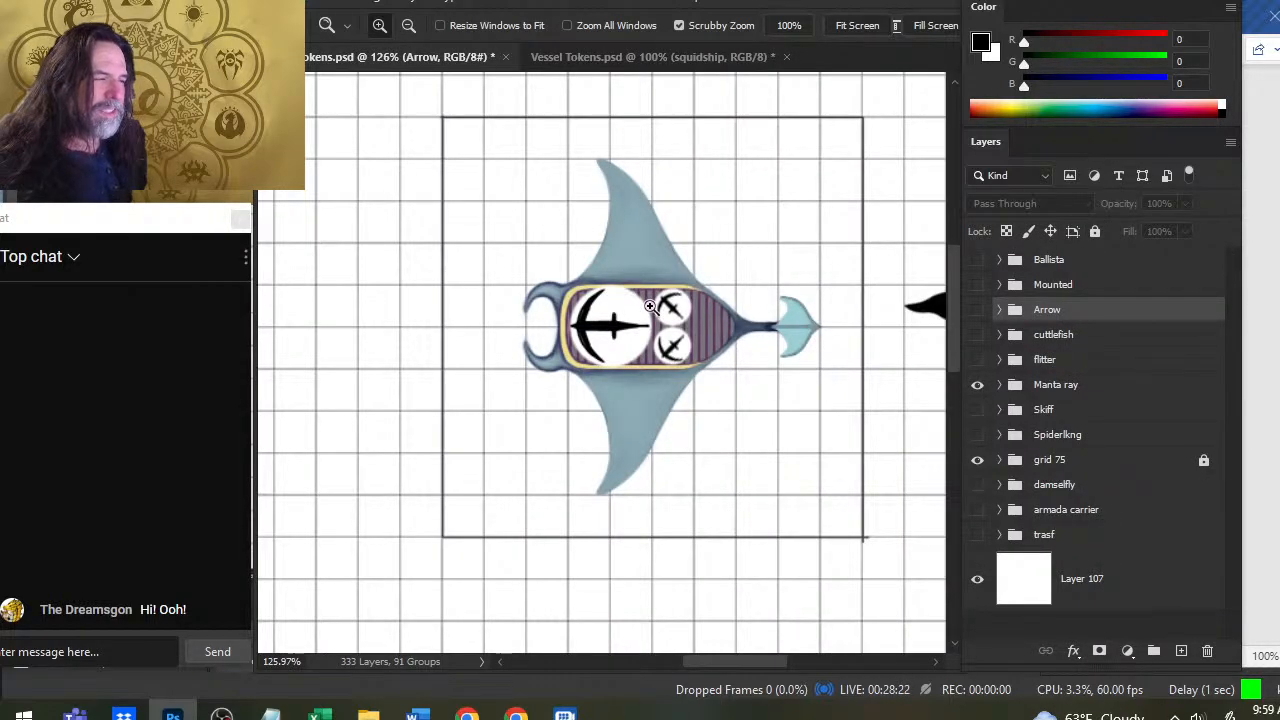
click(590, 58)
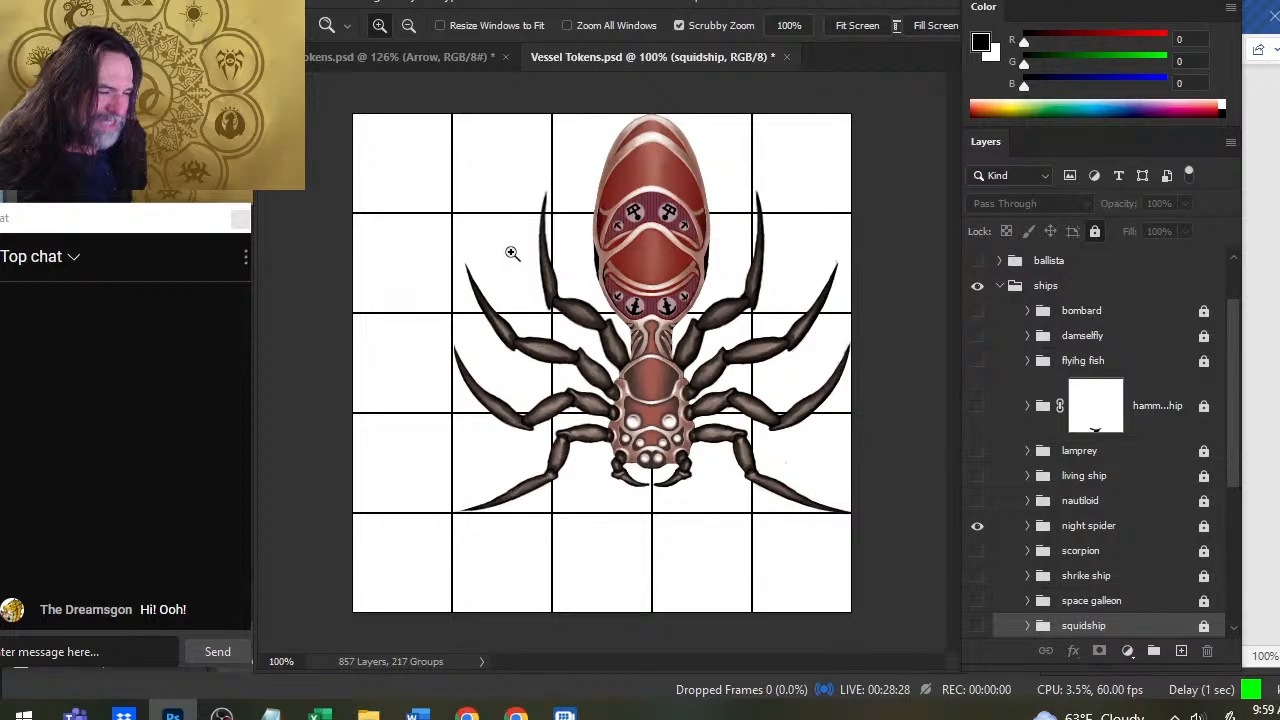
click(429, 57)
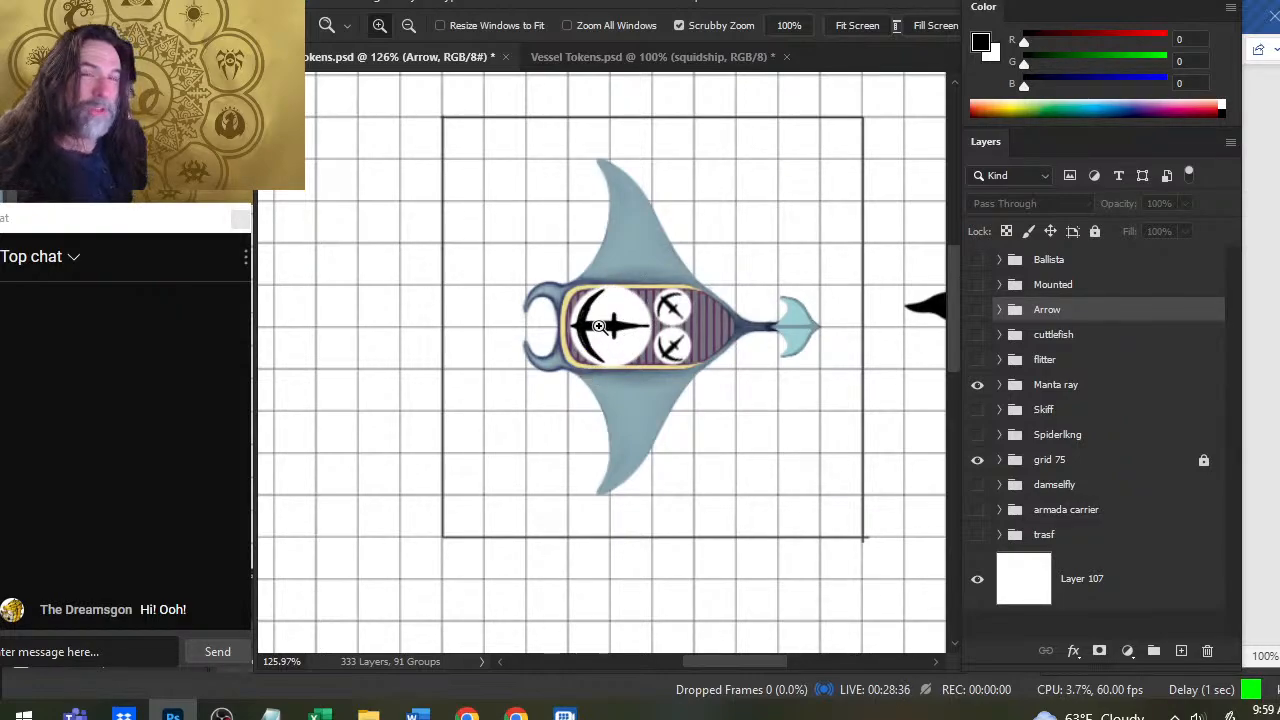
click(568, 66)
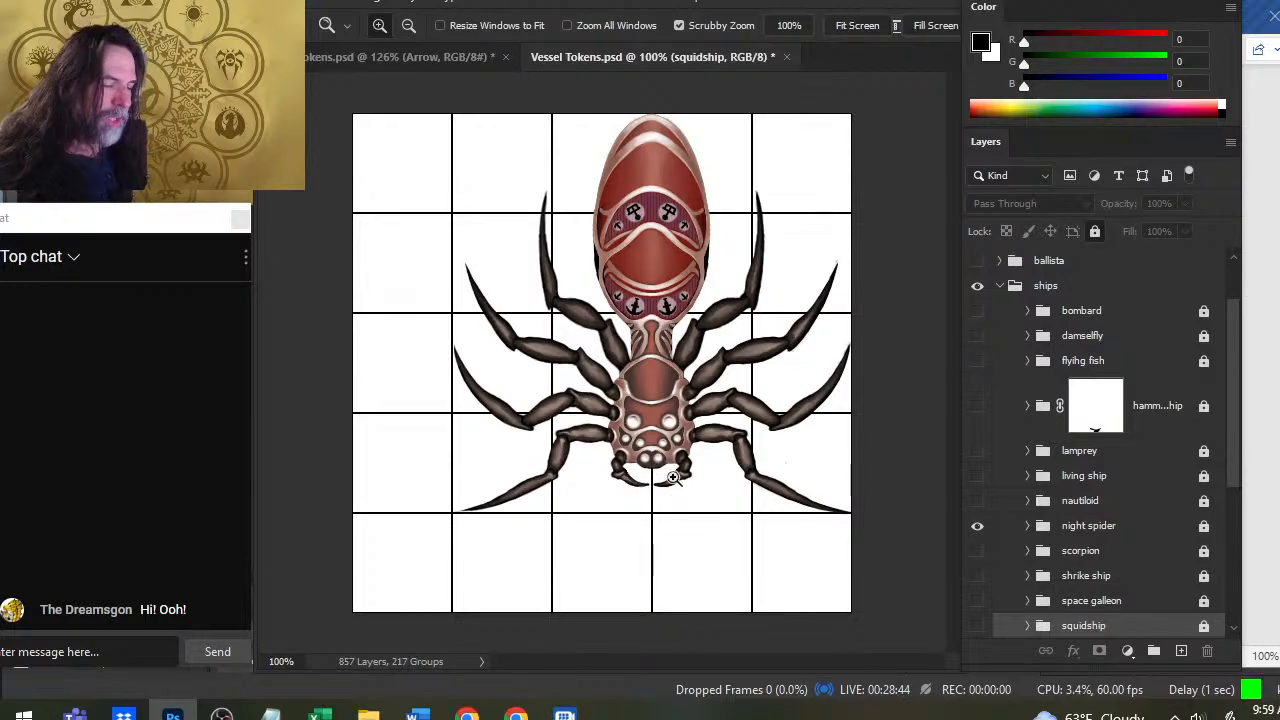
click(456, 57)
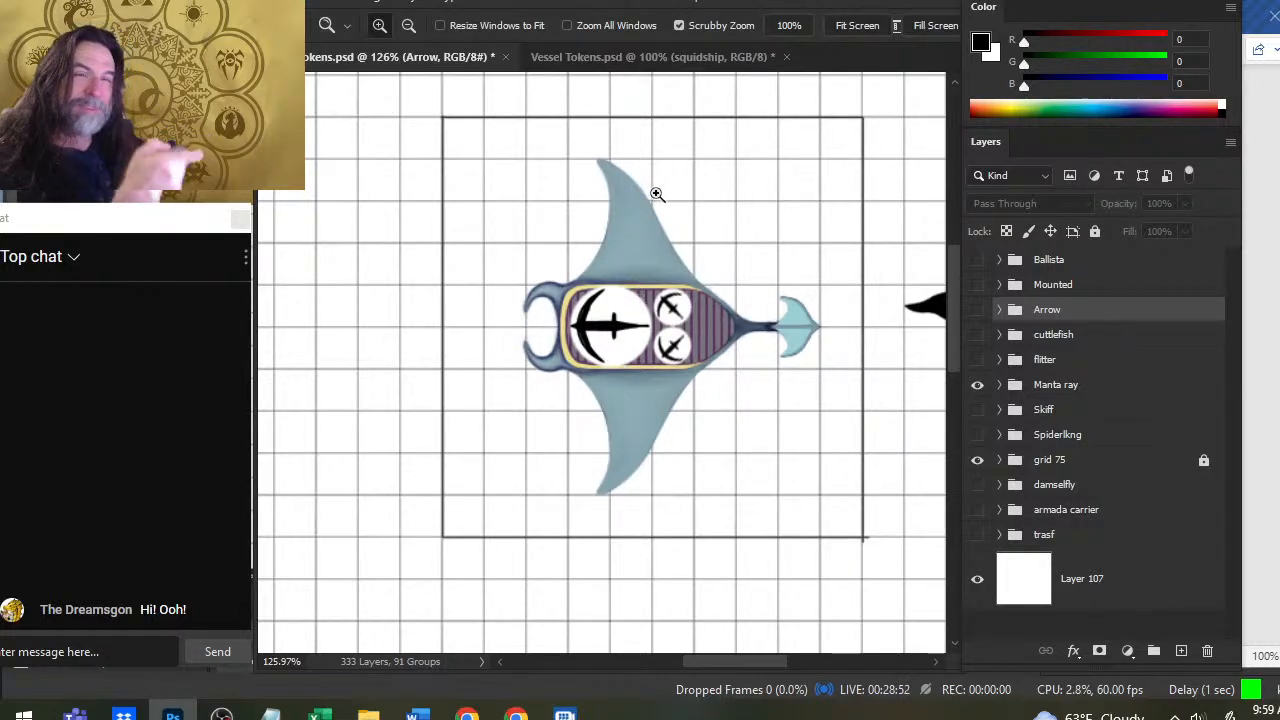
Display the lamprey token together with the night spider in Vessel Tokens.psd
click(617, 57)
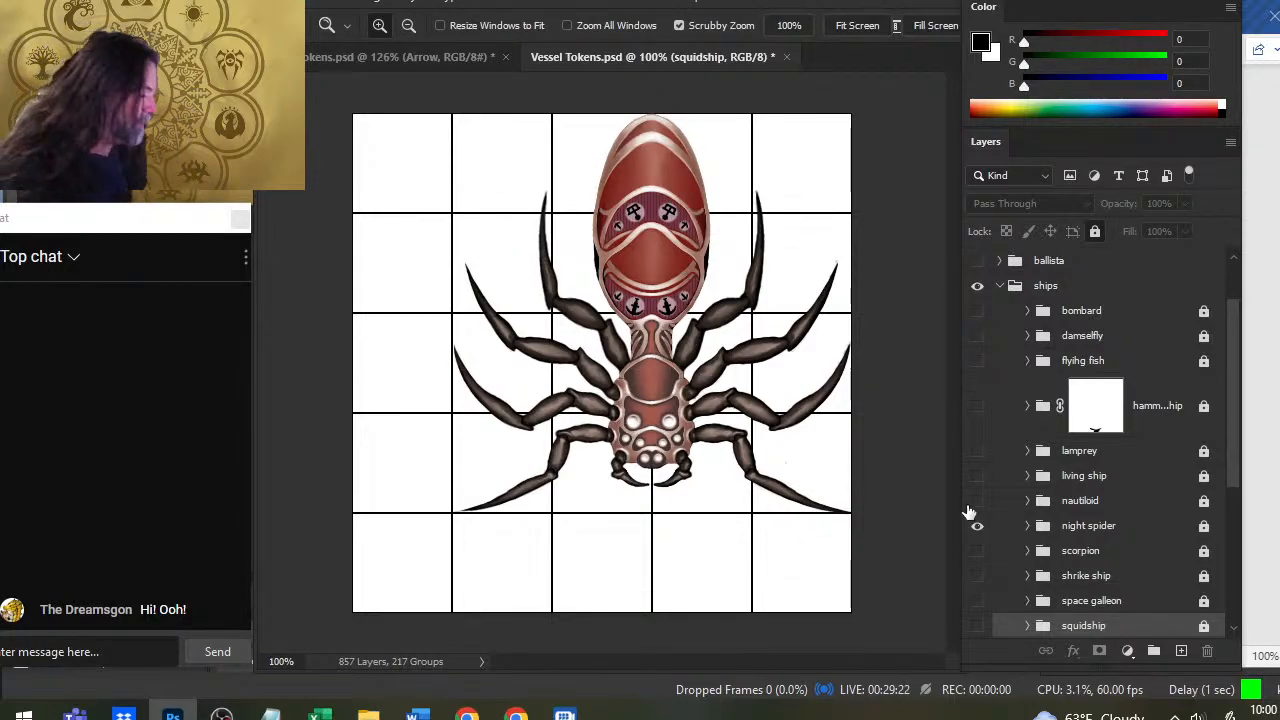
click(979, 527)
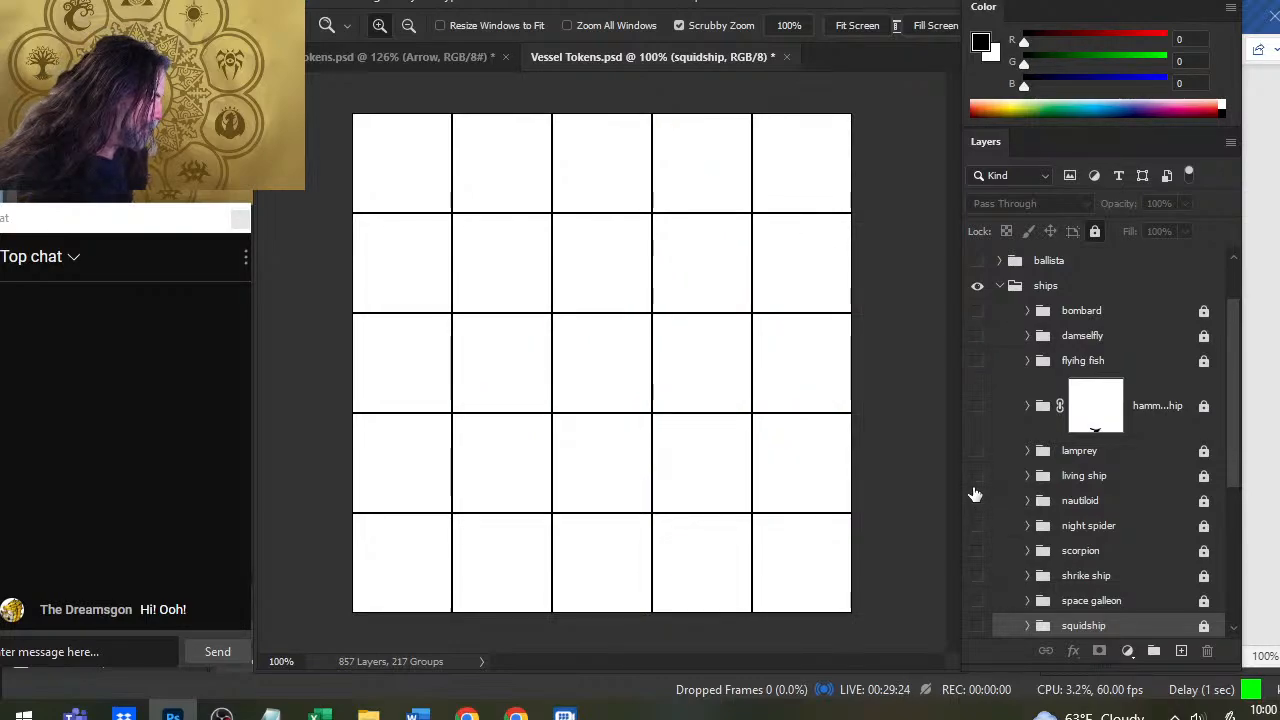
click(978, 451)
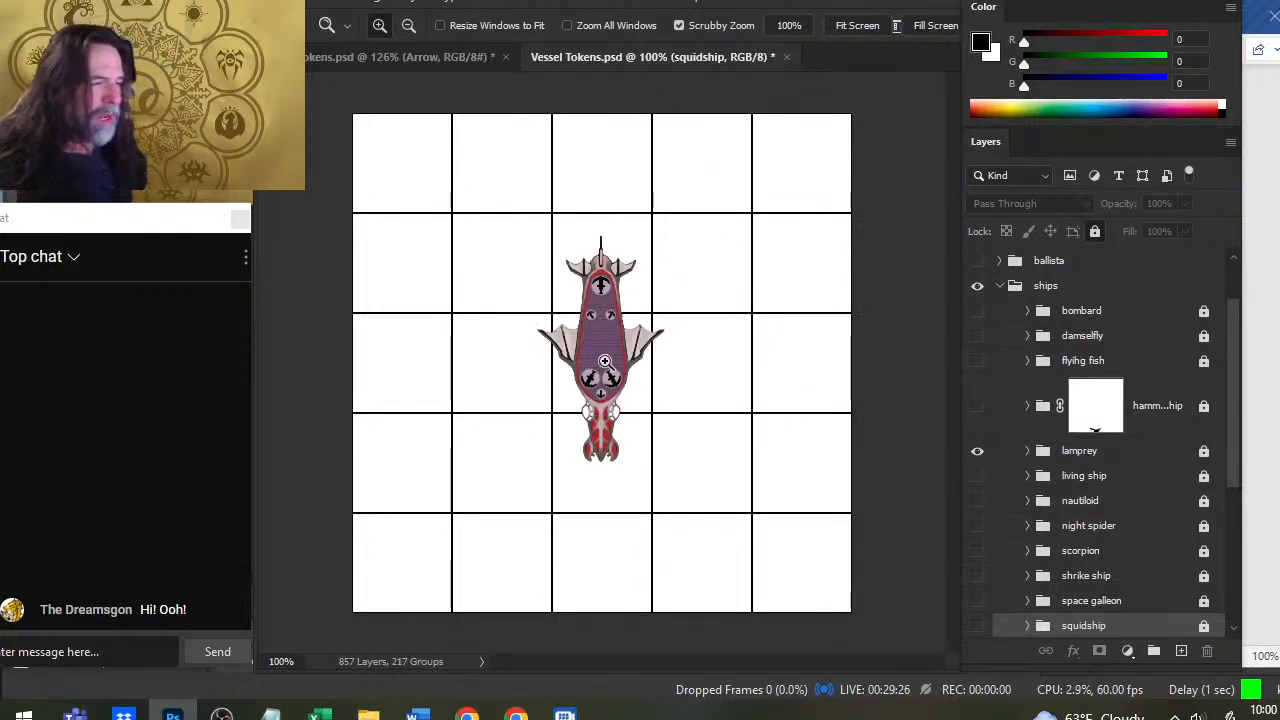
click(977, 600)
click(977, 600)
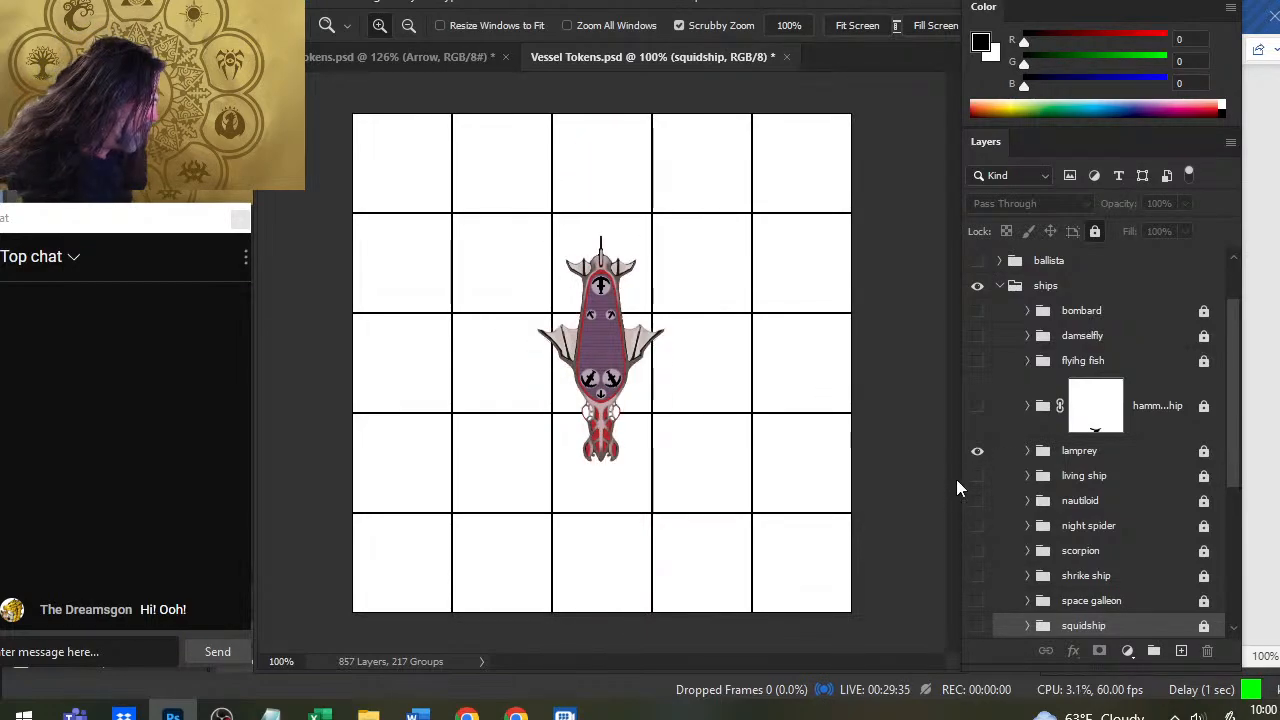
click(977, 526)
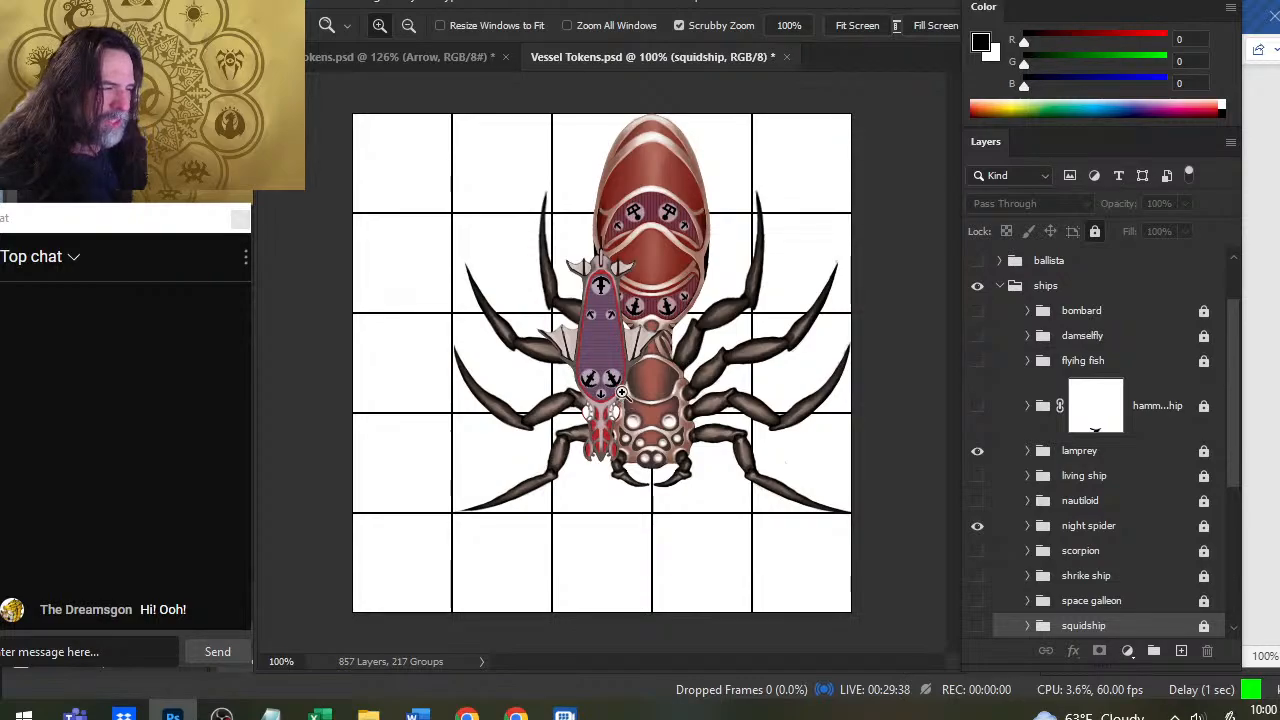
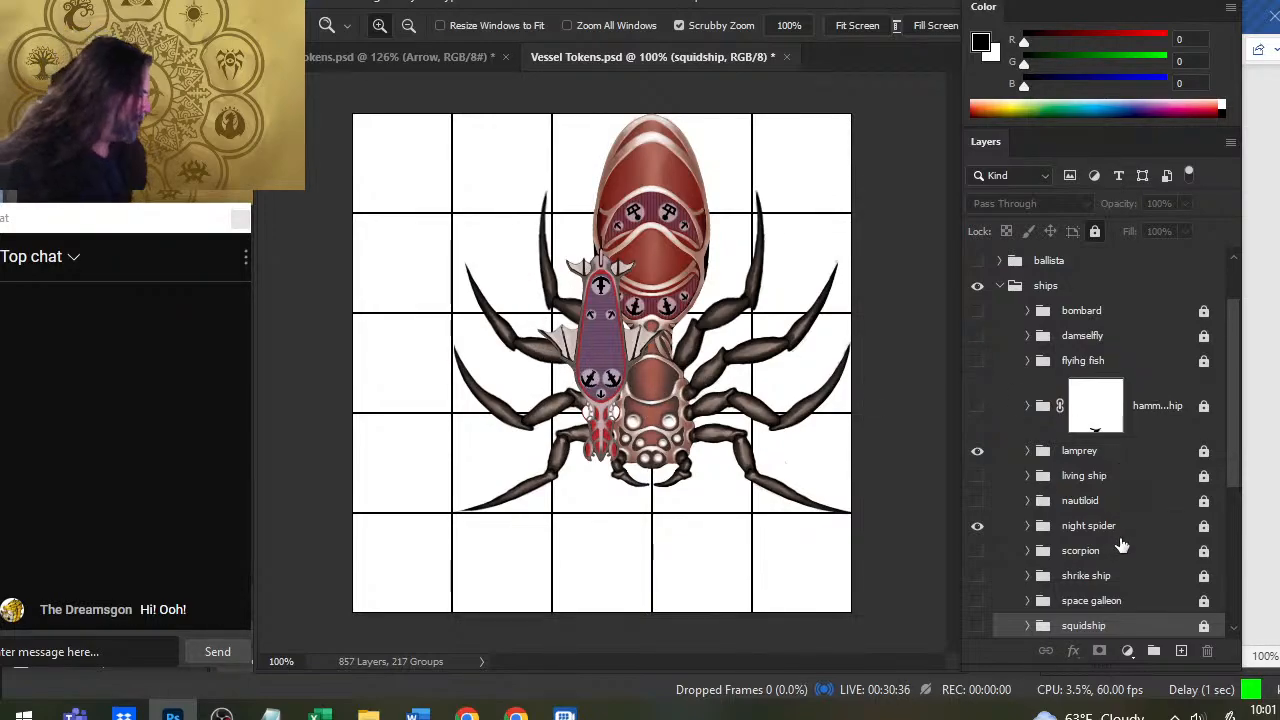
Unlock the lamprey group and move the ship off the night spider's body, over its left-hand legs
click(1110, 452)
key(v)
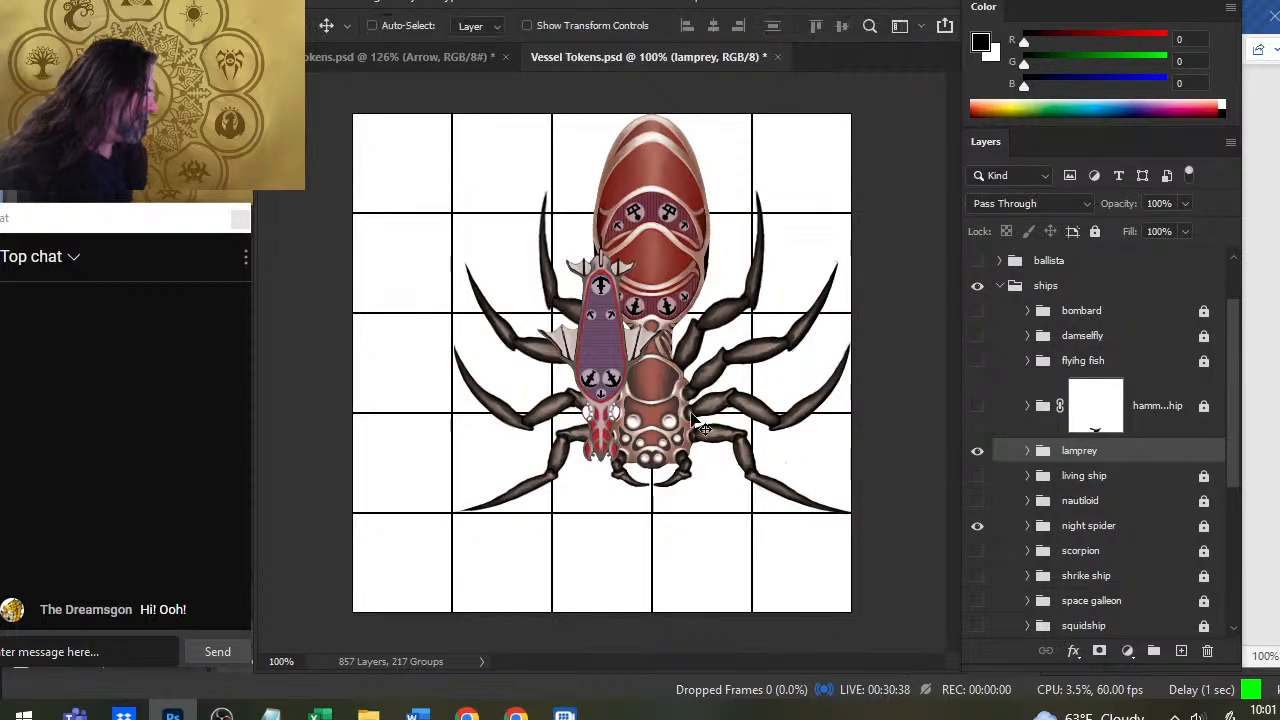
drag(684, 408, 618, 430)
mouse_move(554, 381)
mouse_down()
mouse_move(566, 468)
mouse_move(561, 392)
mouse_up()
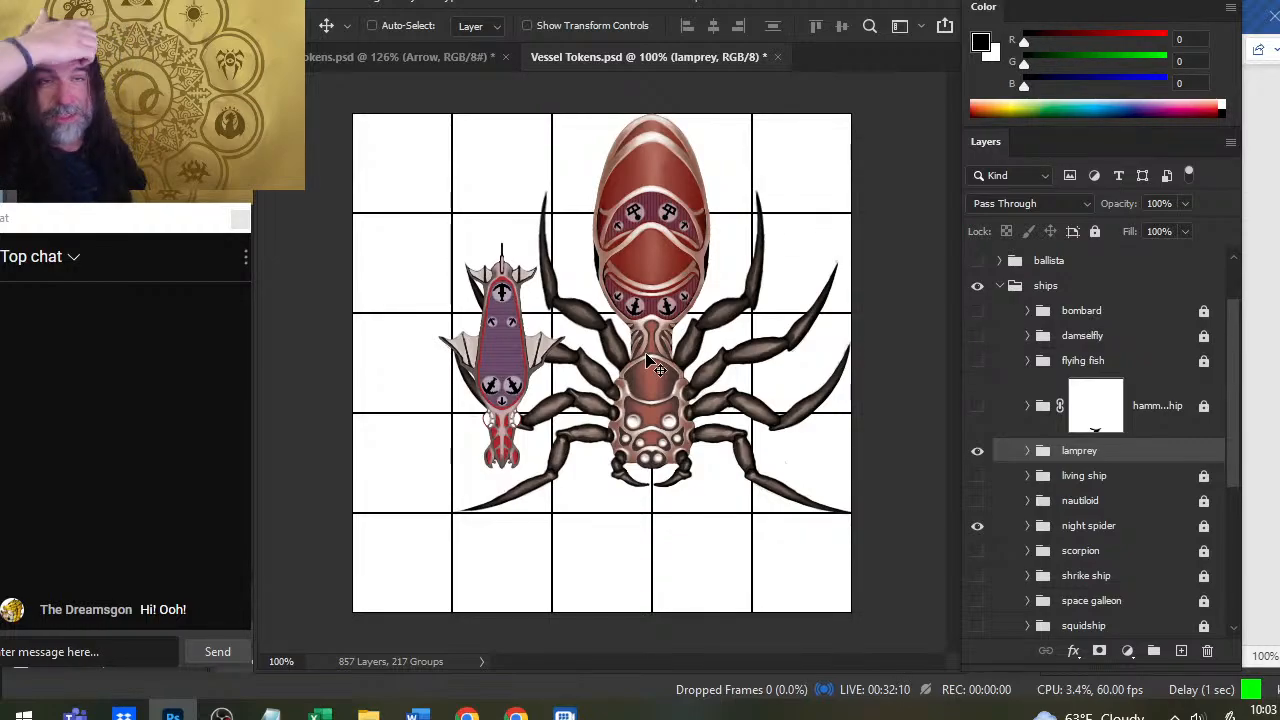
Switch to Word to check the siege commander and spiderling ship entries against the tokens in Photoshop
key(alt+Tab)
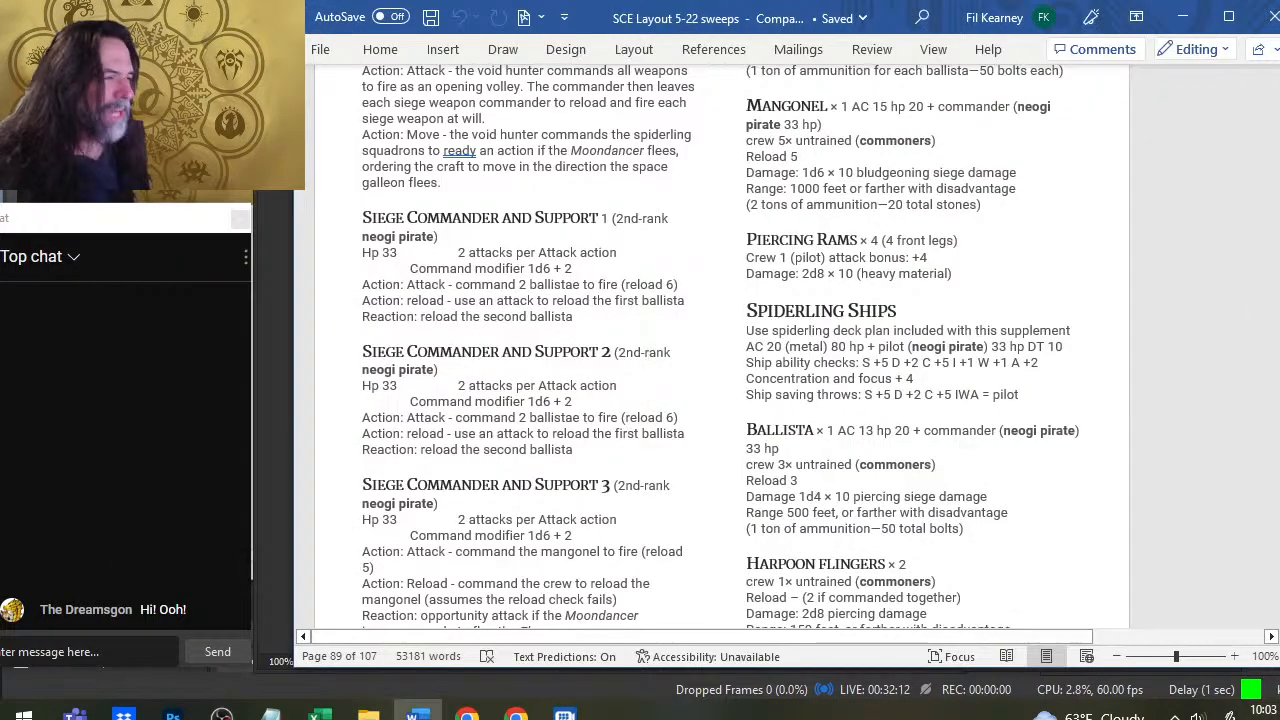
key(alt+Tab)
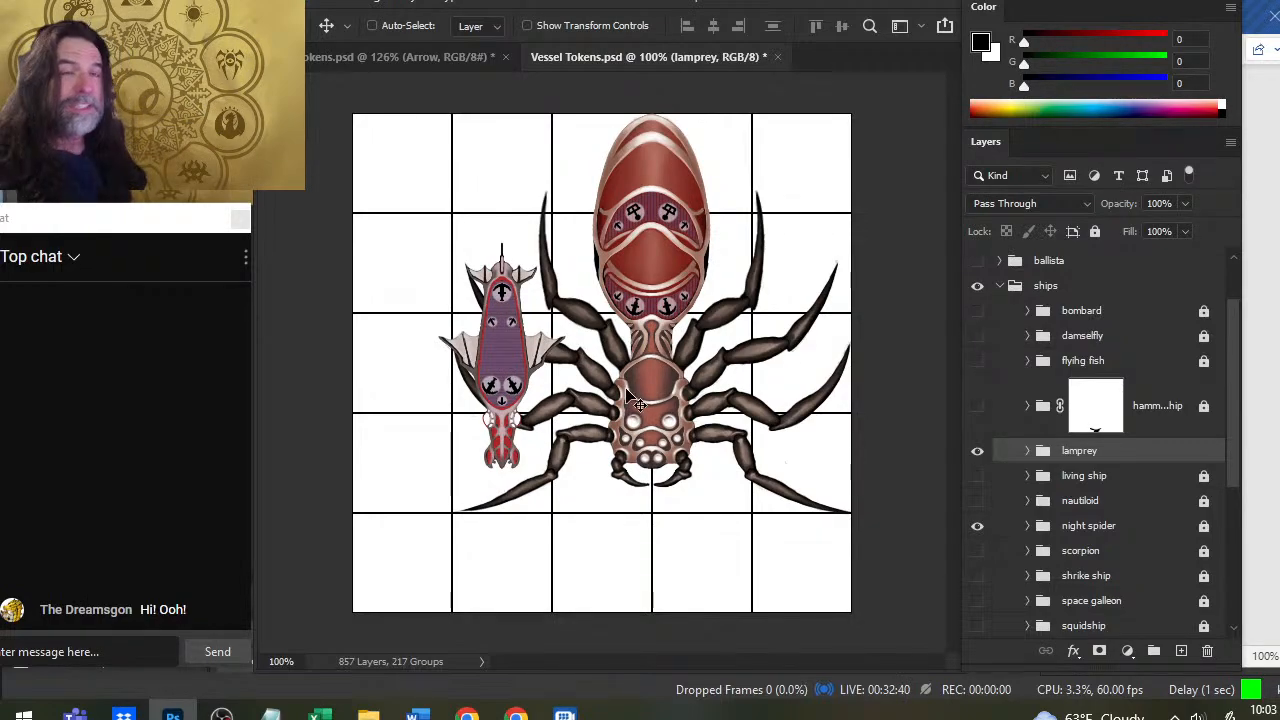
key(alt+Tab)
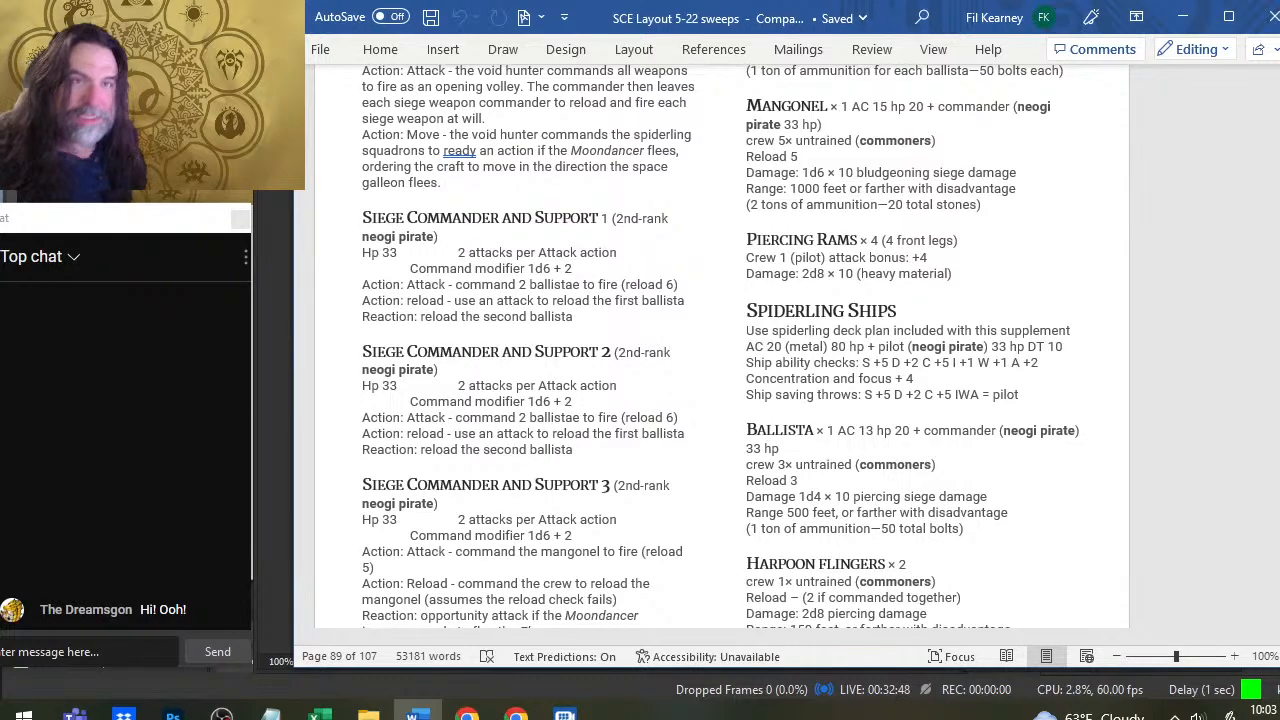
key(alt+Tab)
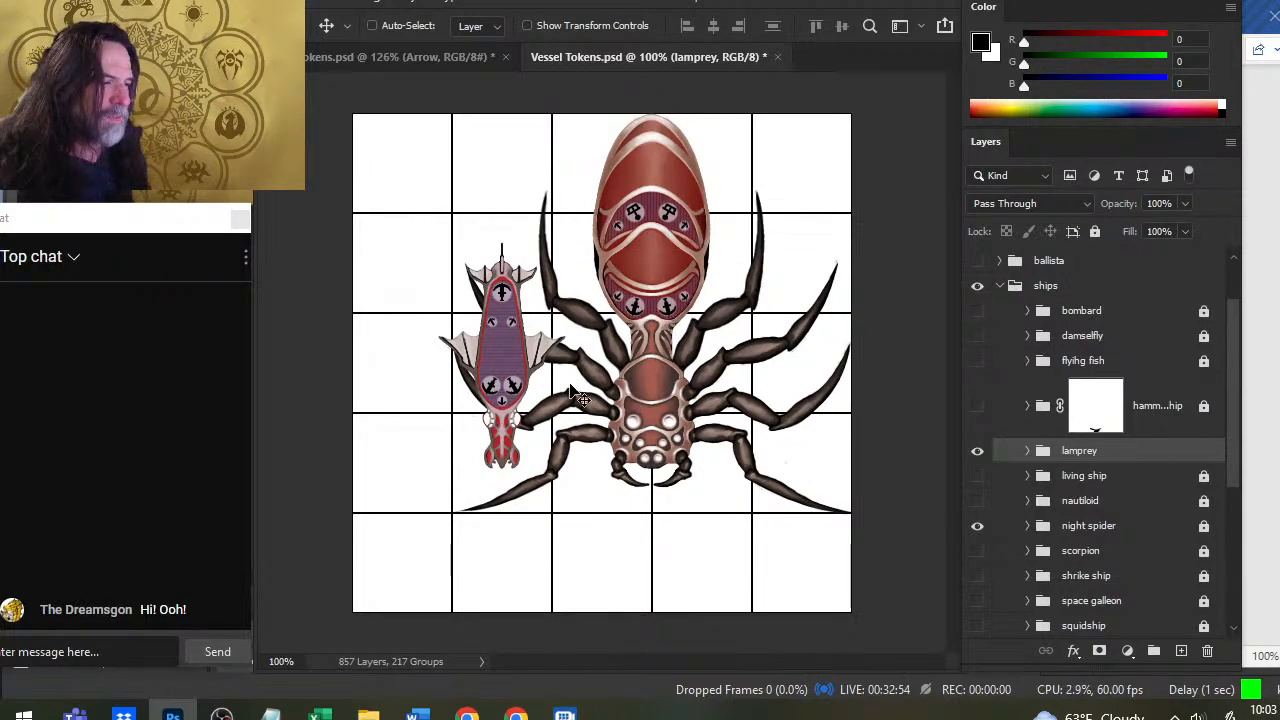
Hide the lamprey, display and unlock the space galleon, and move it to the left side of the night spider
click(977, 450)
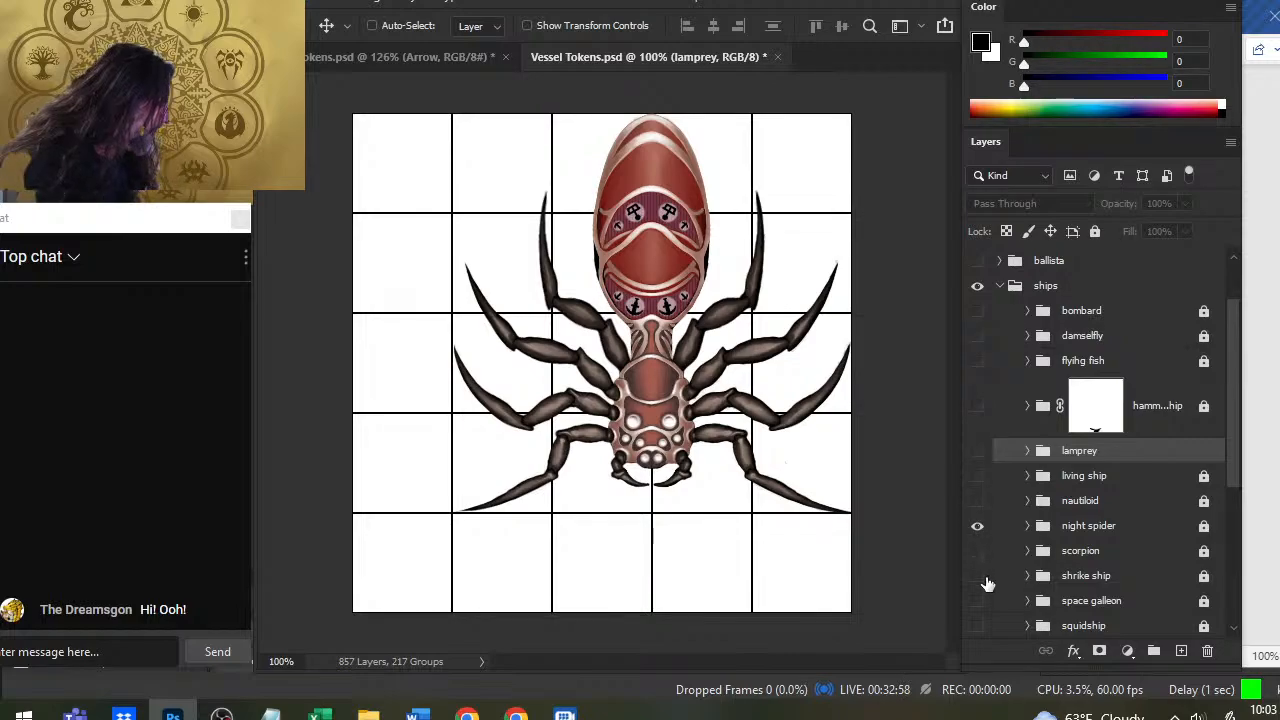
click(978, 601)
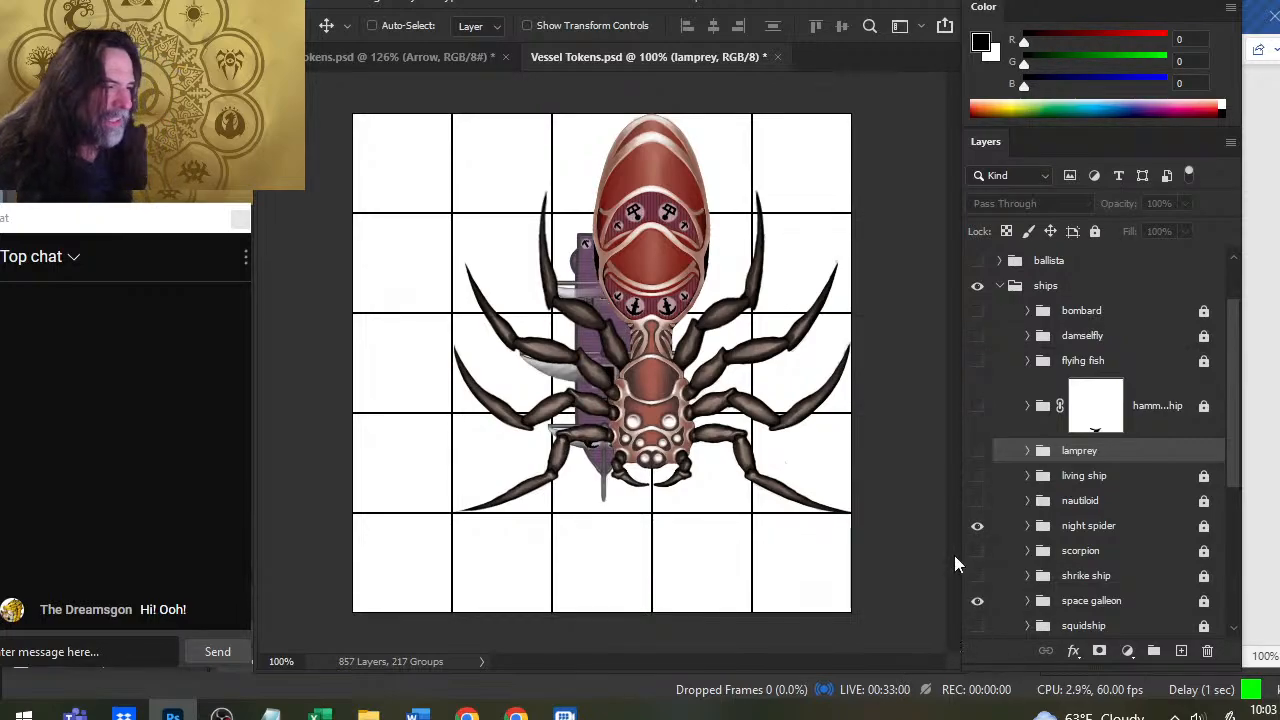
click(1107, 594)
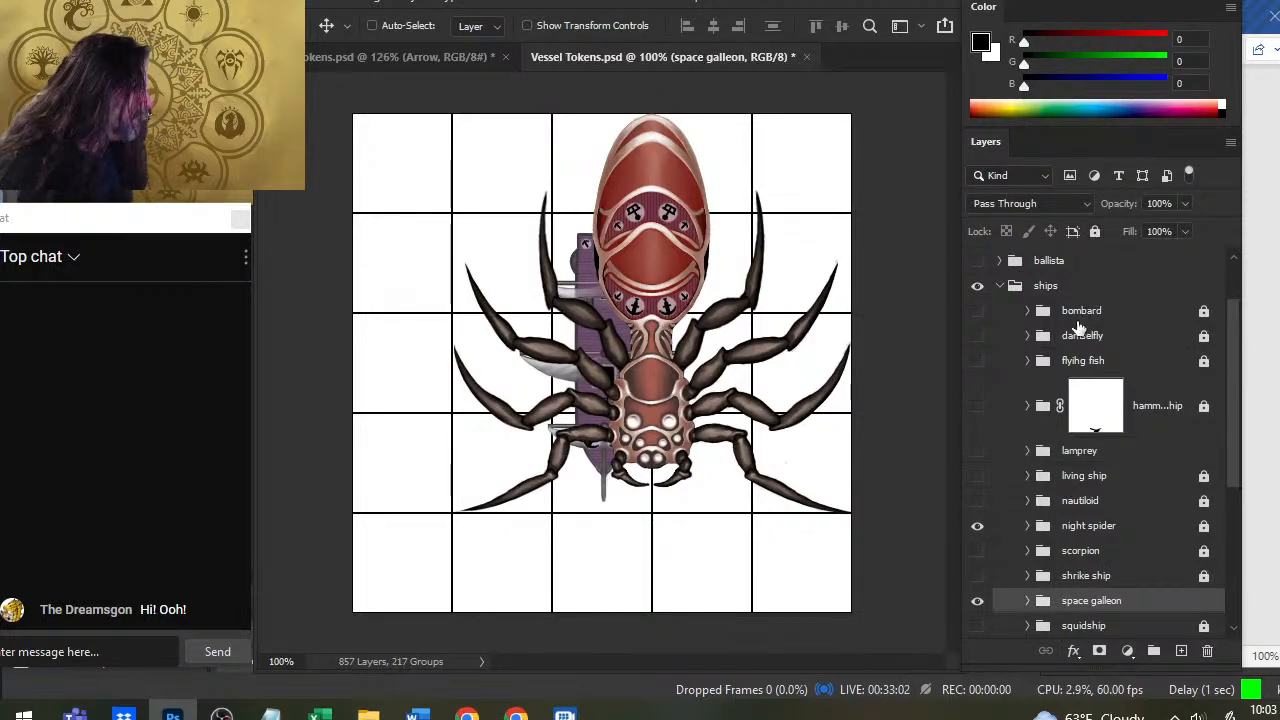
drag(786, 517, 655, 432)
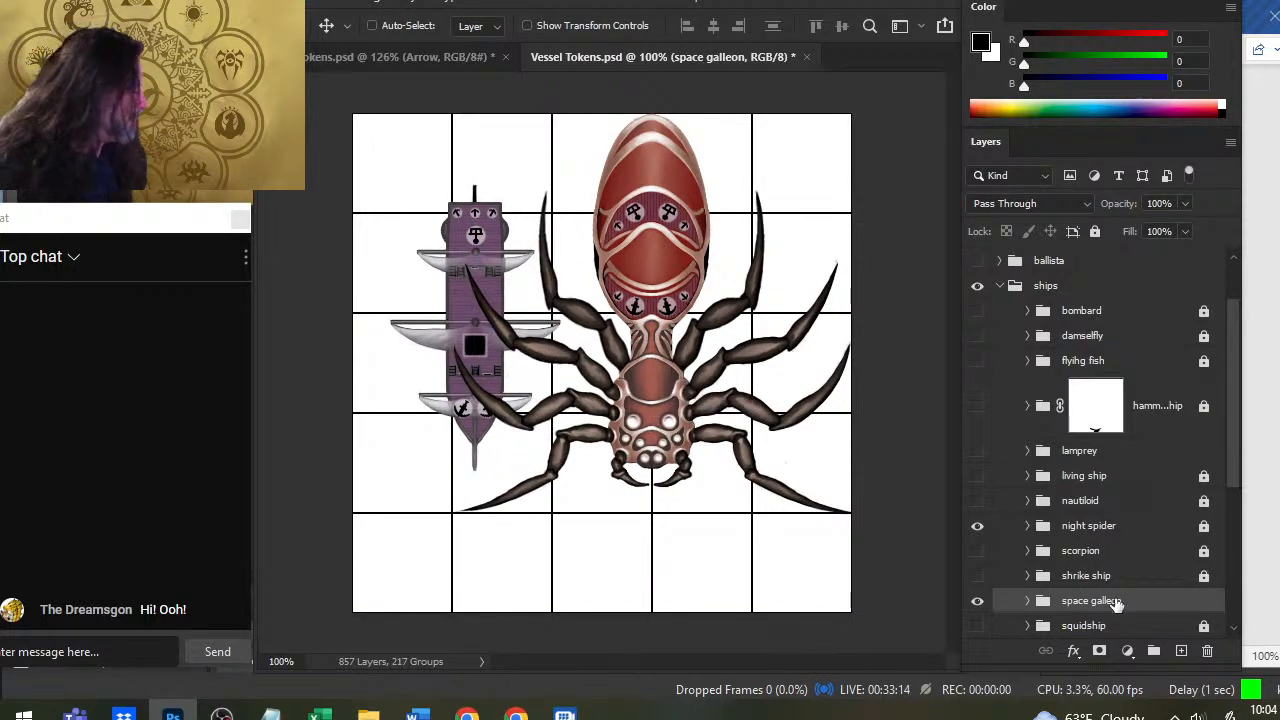
Duplicate the space galleon group as space galleon copy and place it at the night spider's lower front
right_click(1082, 600)
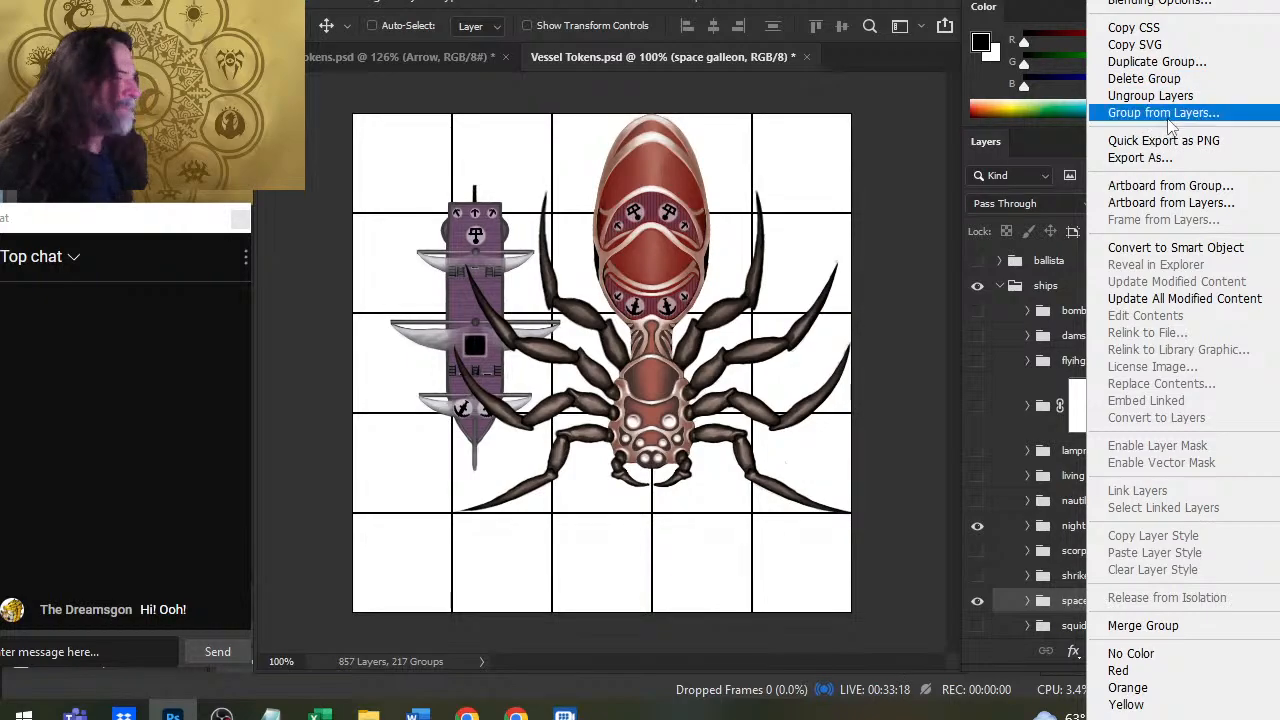
click(1205, 62)
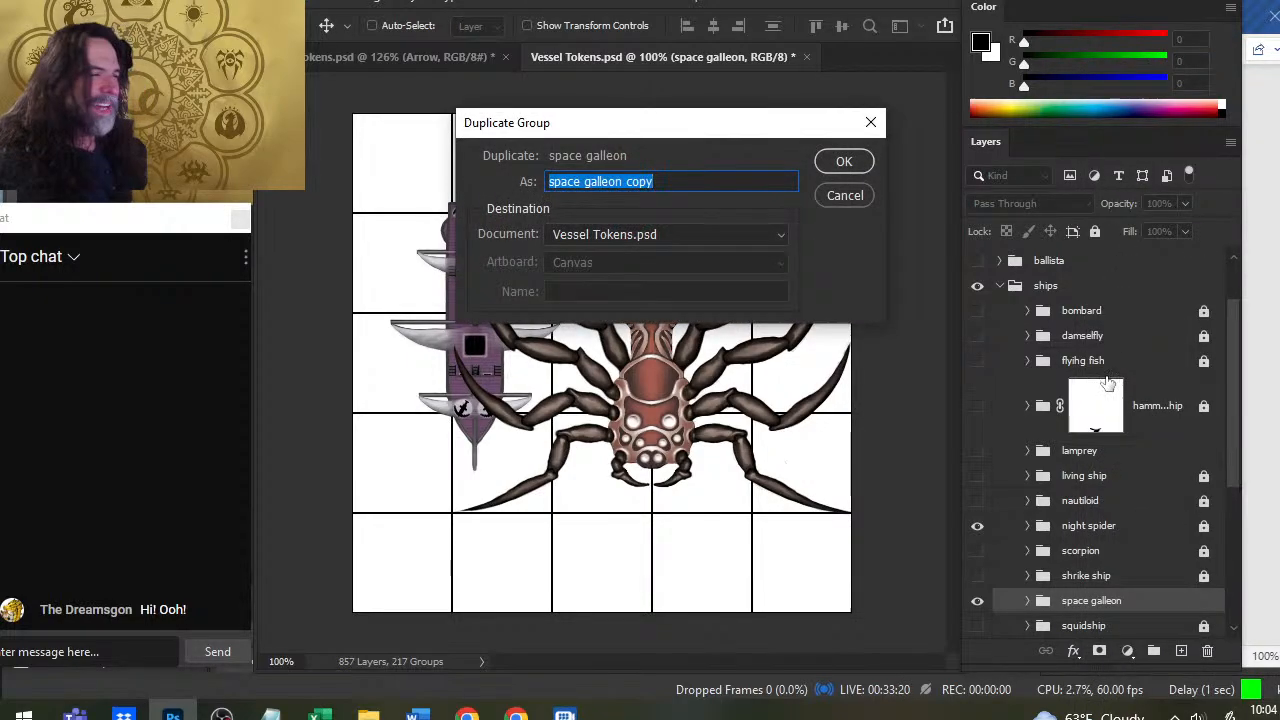
key(Return)
drag(640, 355, 761, 495)
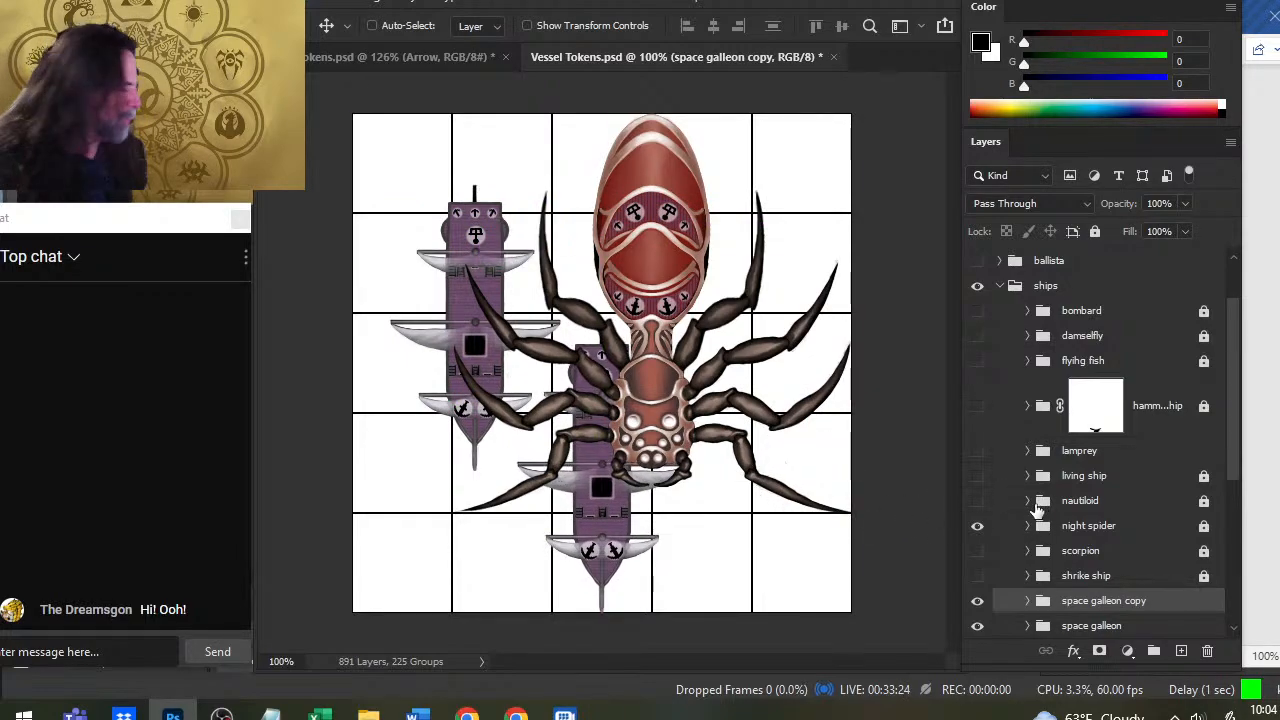
Duplicate the galleon copy as space galleon copy 2 and place it at the night spider's upper right
right_click(1102, 600)
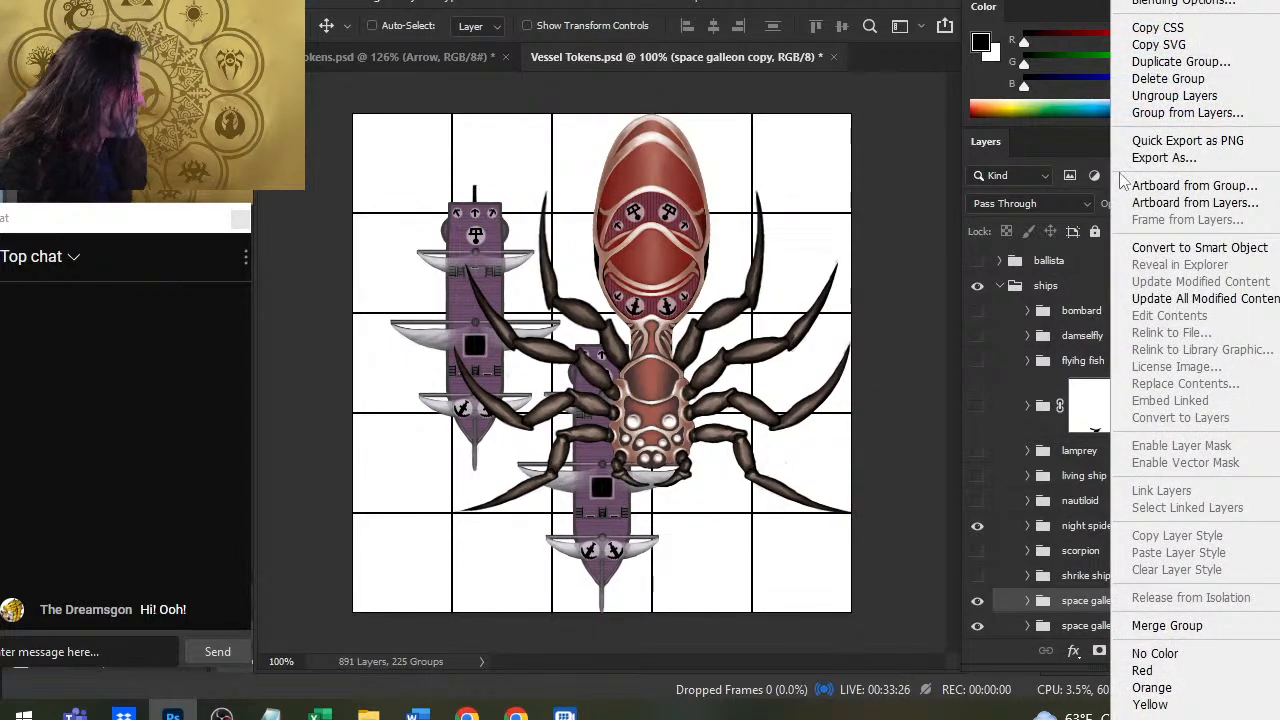
click(1180, 62)
key(Return)
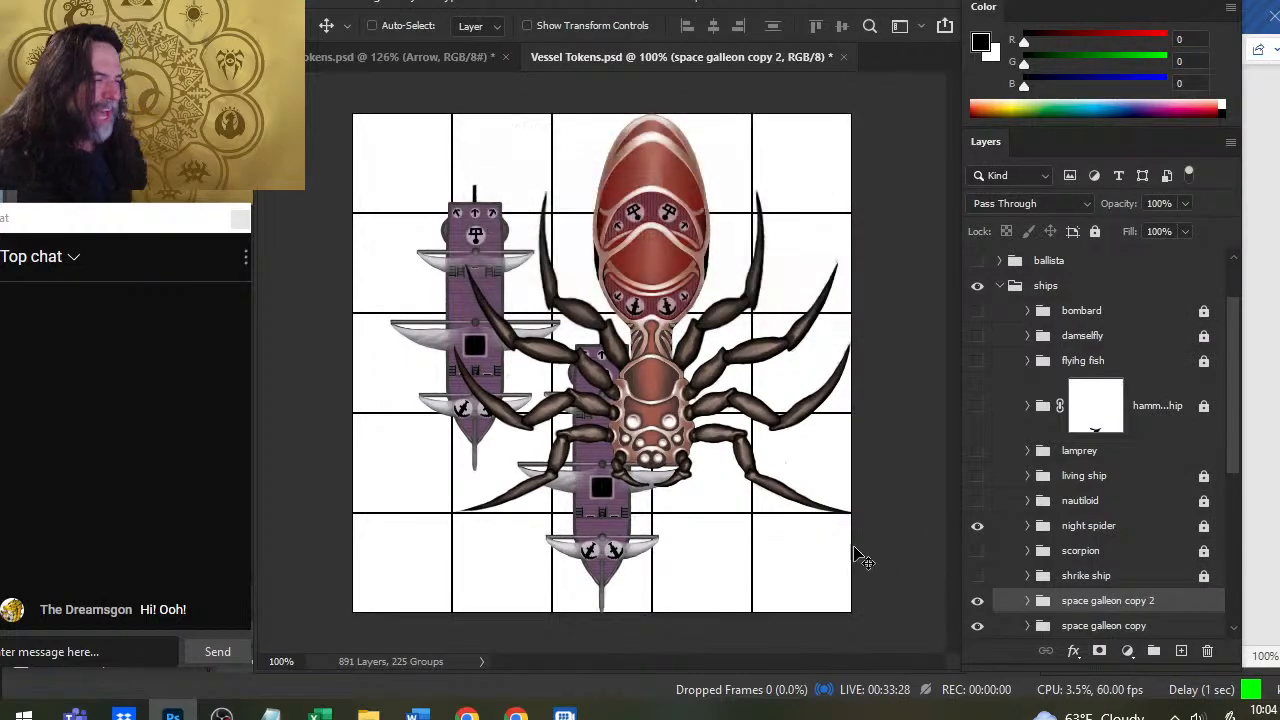
drag(717, 503, 881, 331)
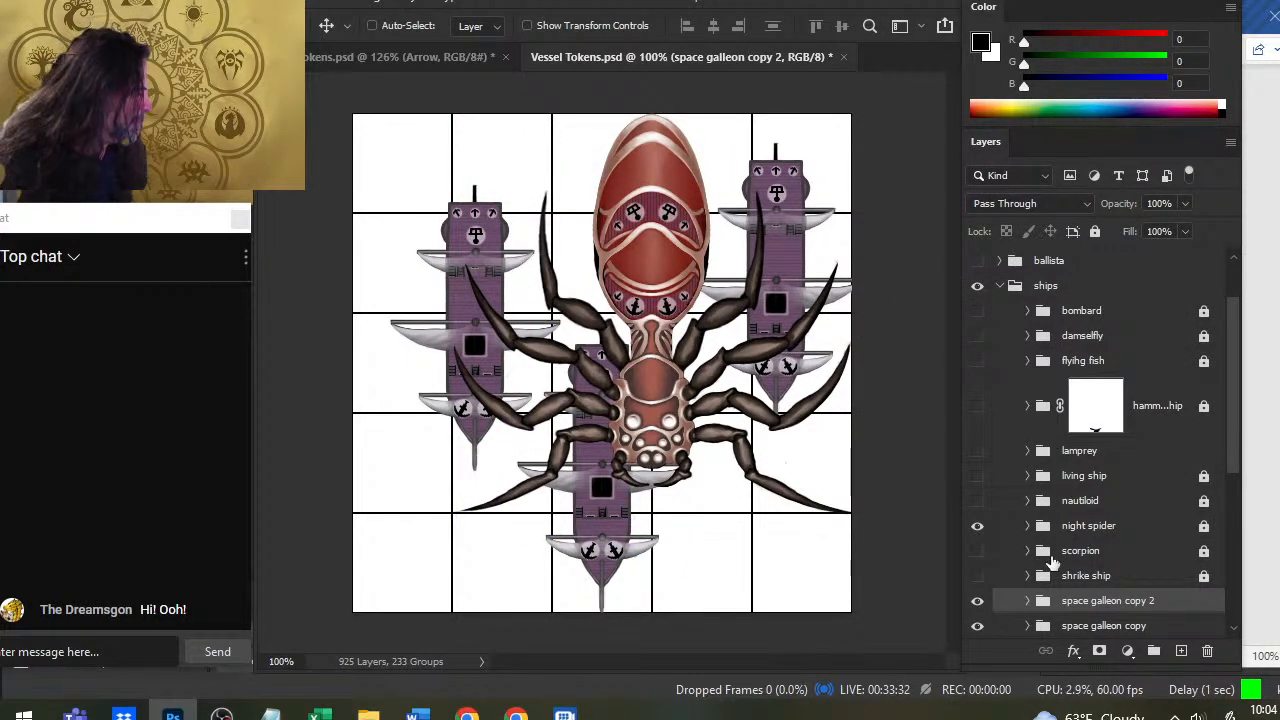
Stack all three space galleon groups above the night spider and shift them together slightly left and down over it
scroll(1230, 477, down, 2)
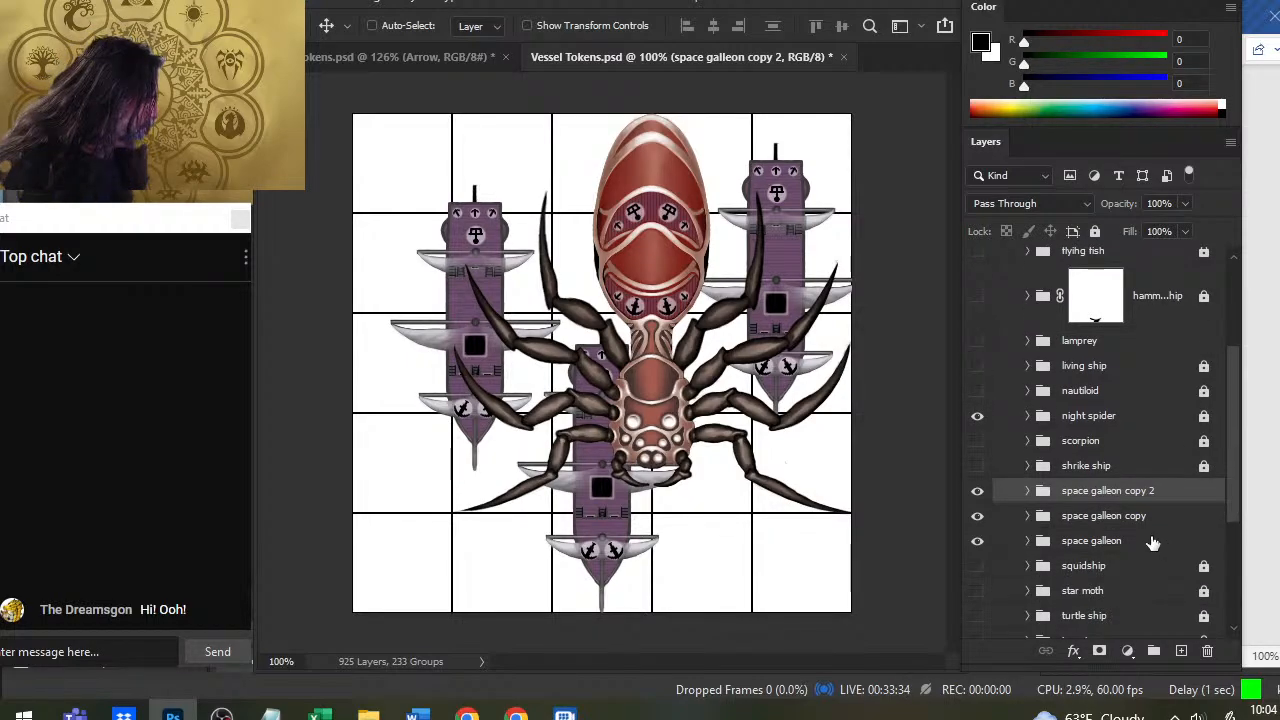
shift+click(1154, 541)
drag(1130, 490, 1110, 408)
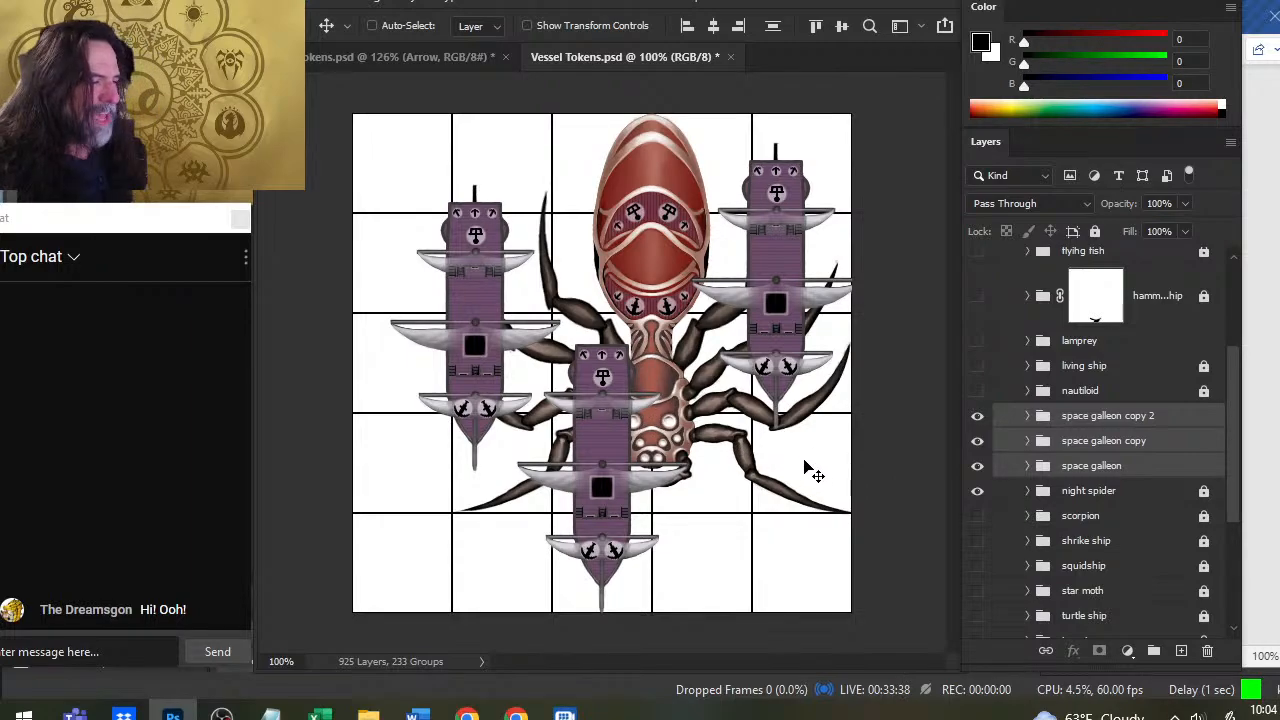
drag(815, 465, 785, 468)
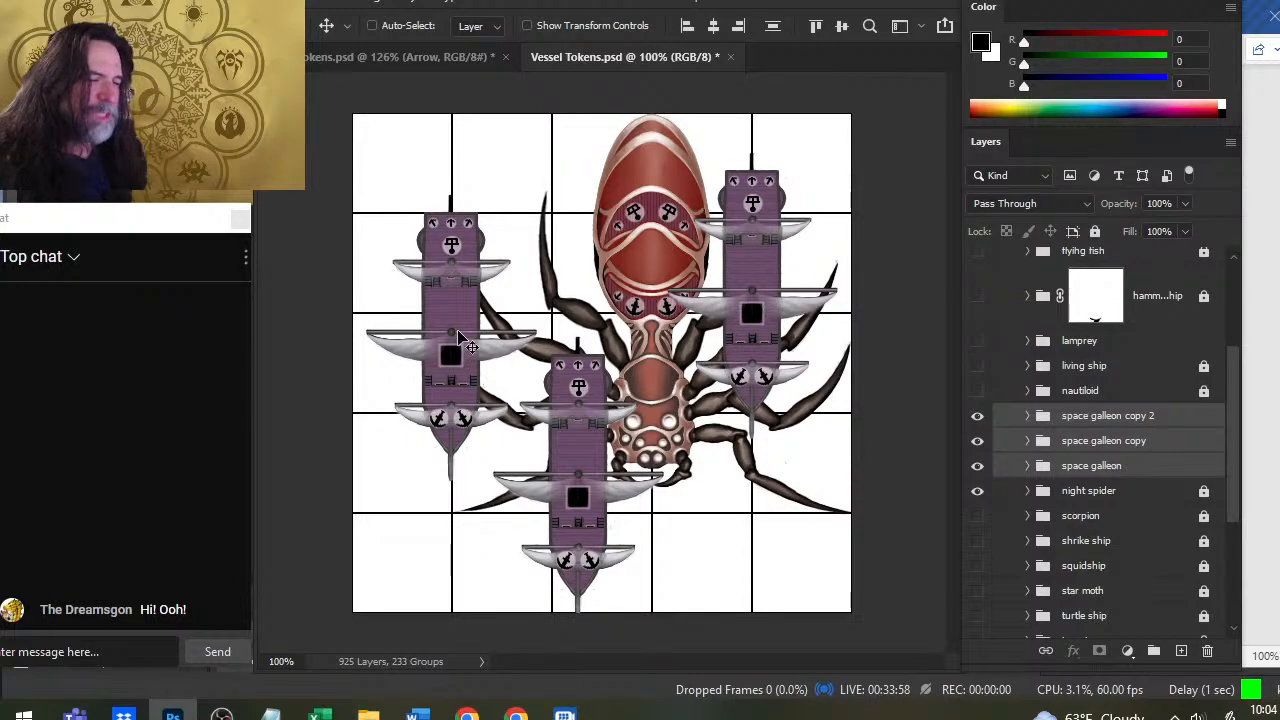
mouse_move(703, 364)
mouse_down()
mouse_move(624, 368)
mouse_move(705, 400)
mouse_move(722, 366)
mouse_move(700, 375)
mouse_move(713, 375)
mouse_up()
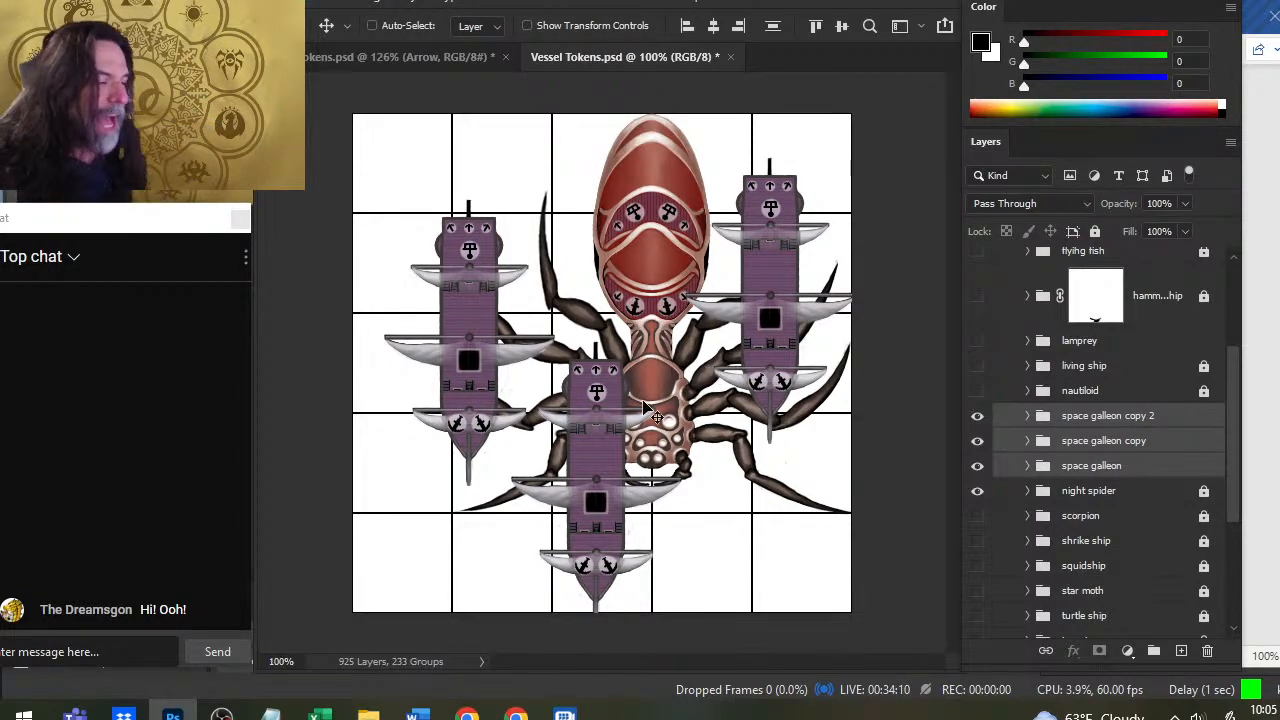
mouse_move(641, 406)
mouse_down()
mouse_move(627, 388)
mouse_move(632, 402)
mouse_up()
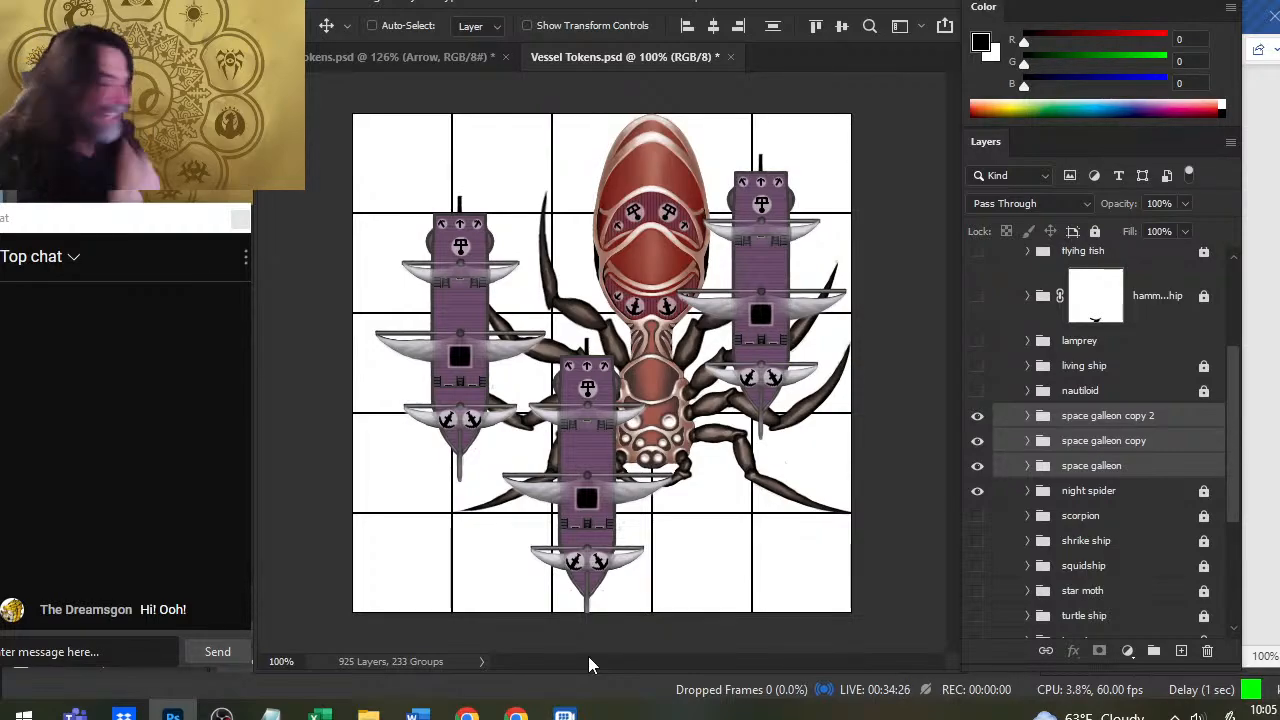
Undo the space galleon stacking, duplication and placement, back to the single locked galleon with the lamprey displayed
key(ctrl+z)
key(ctrl+z)
key(ctrl+z)
key(ctrl+z)
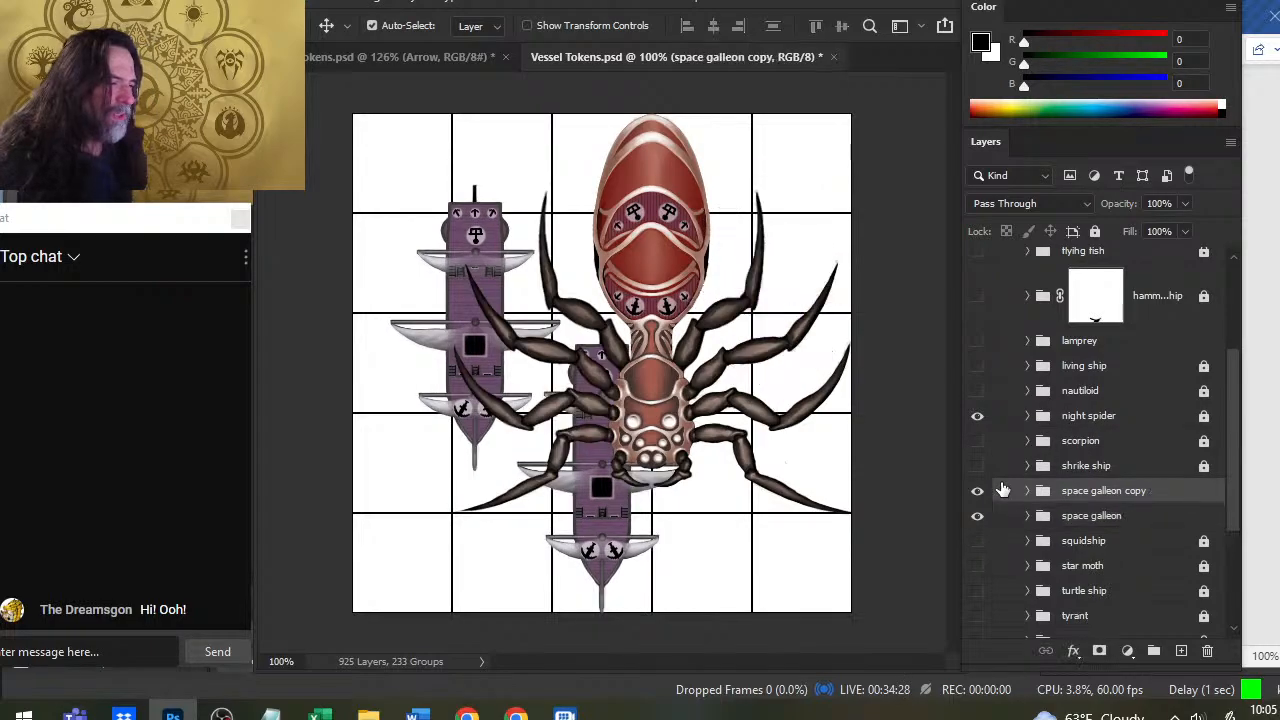
key(ctrl+z)
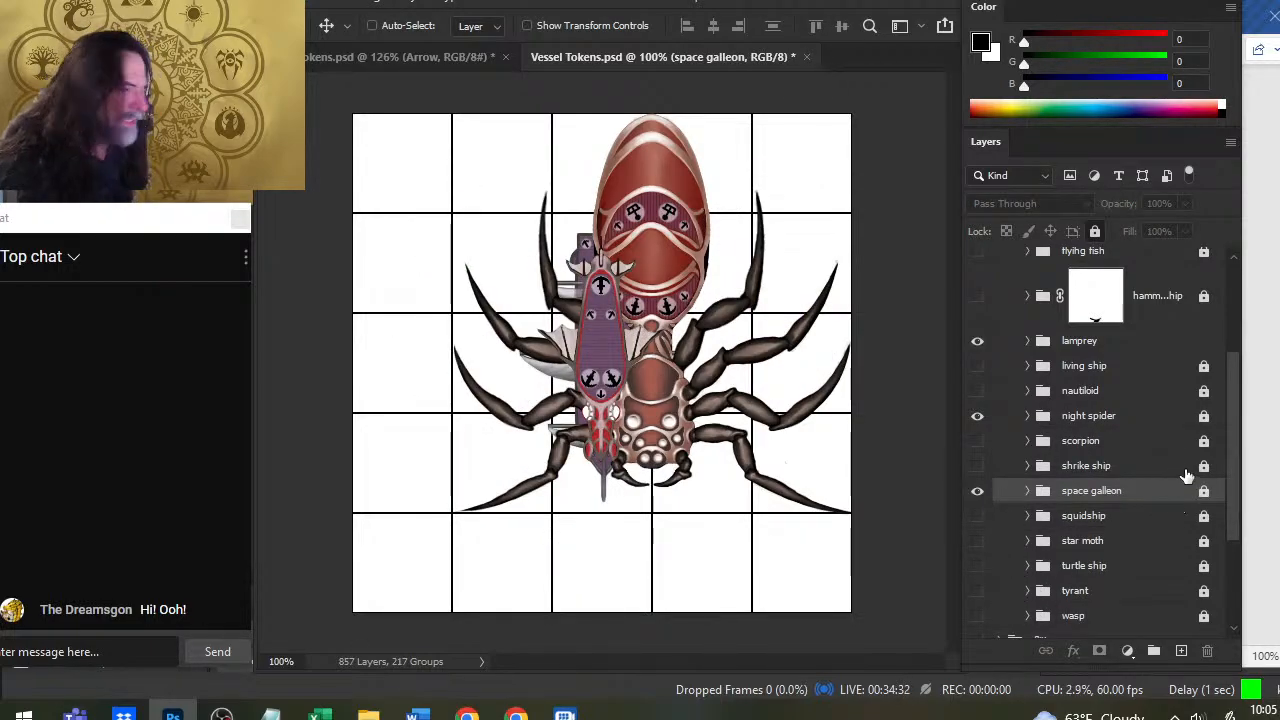
Hide the space galleon and step further back in the history to the squidship's earlier display
drag(1240, 490, 1240, 528)
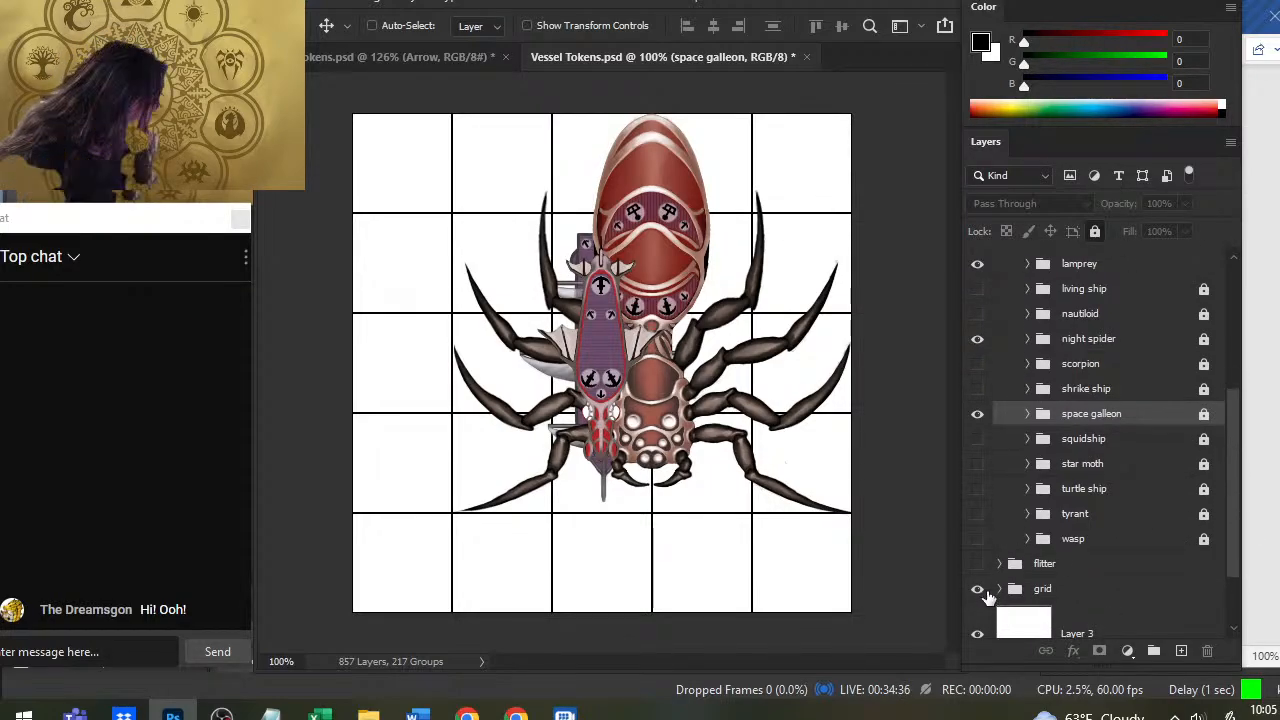
click(977, 413)
click(977, 338)
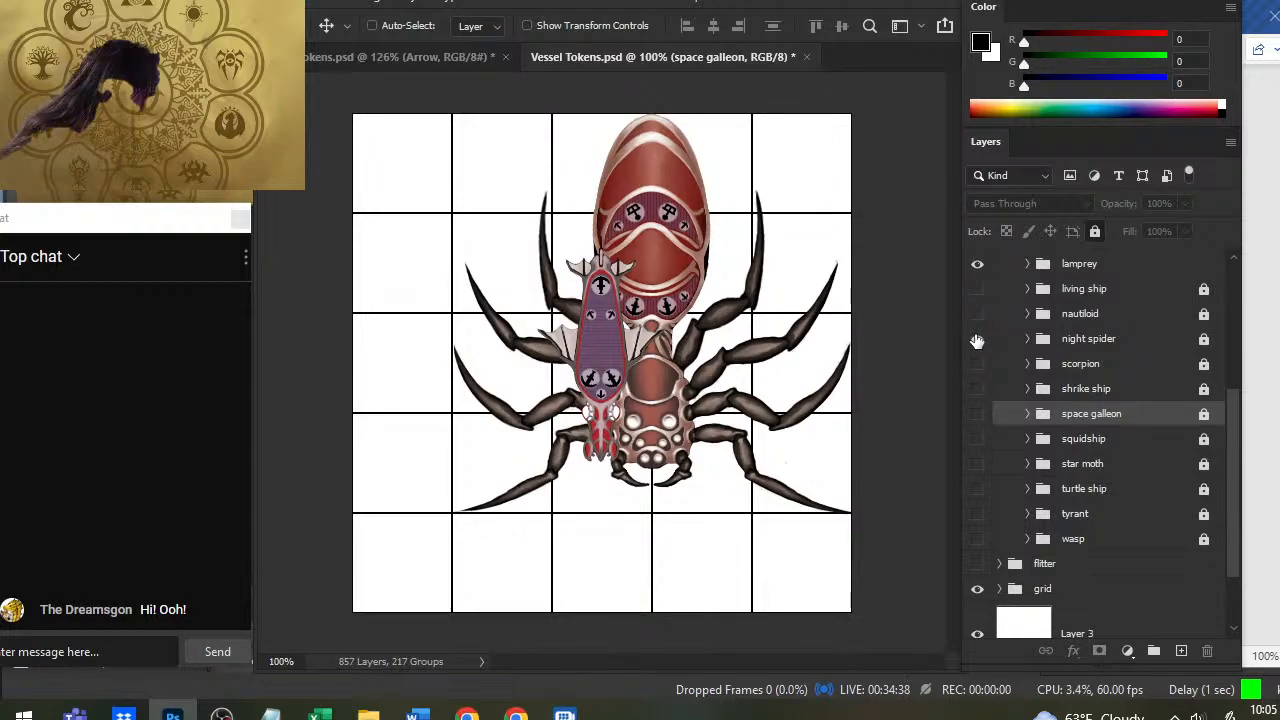
click(1096, 231)
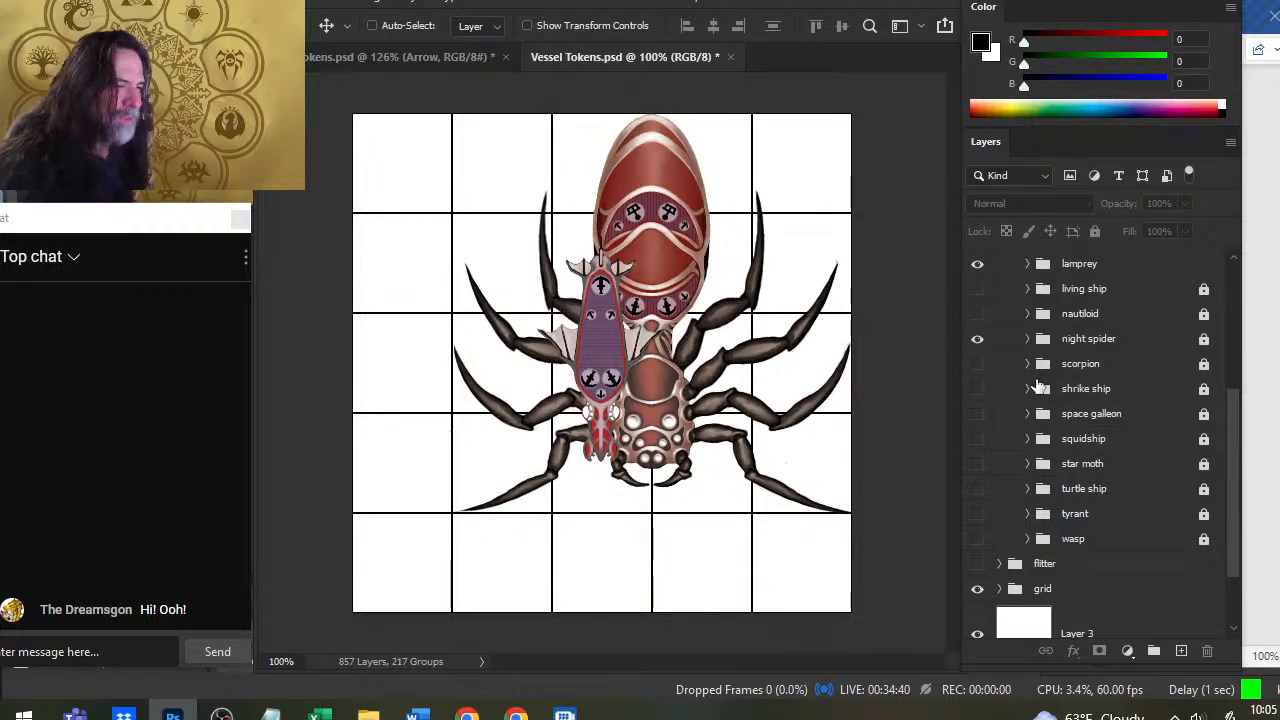
key(ctrl+z)
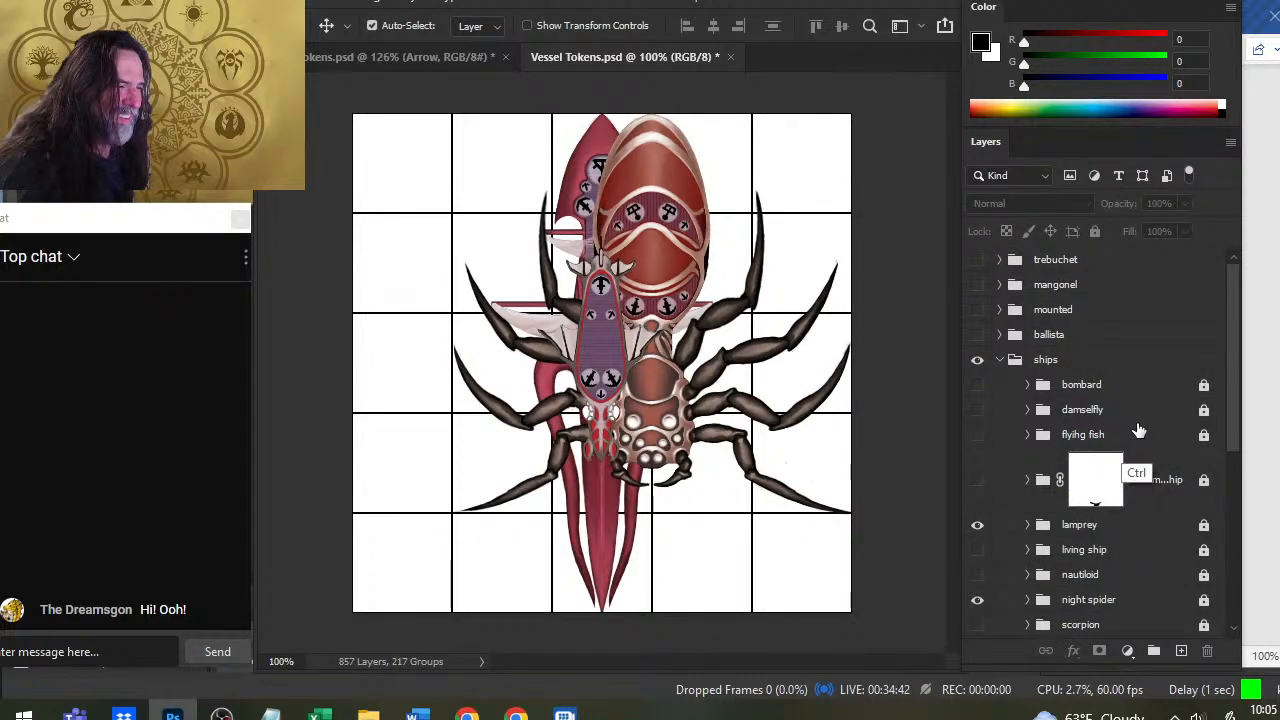
Hide and lock both the lamprey and the squidship in the ships group, keeping only the night spider displayed
click(1014, 362)
click(1000, 360)
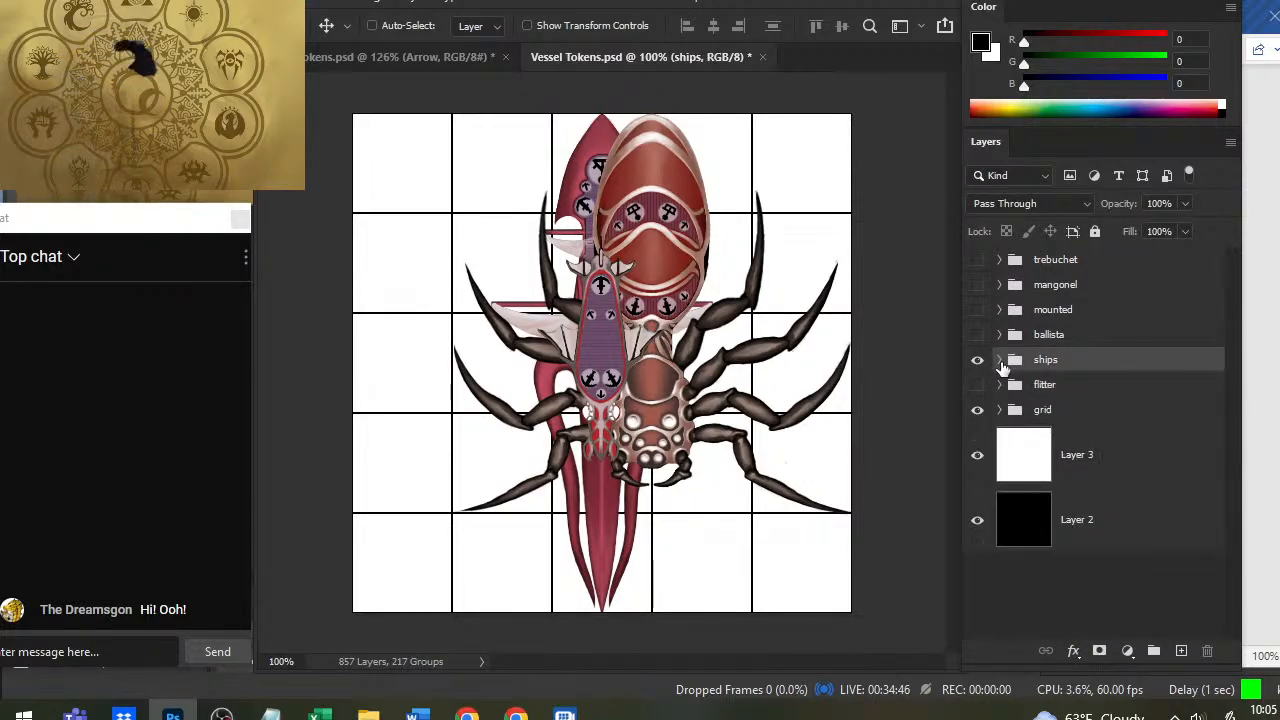
click(999, 360)
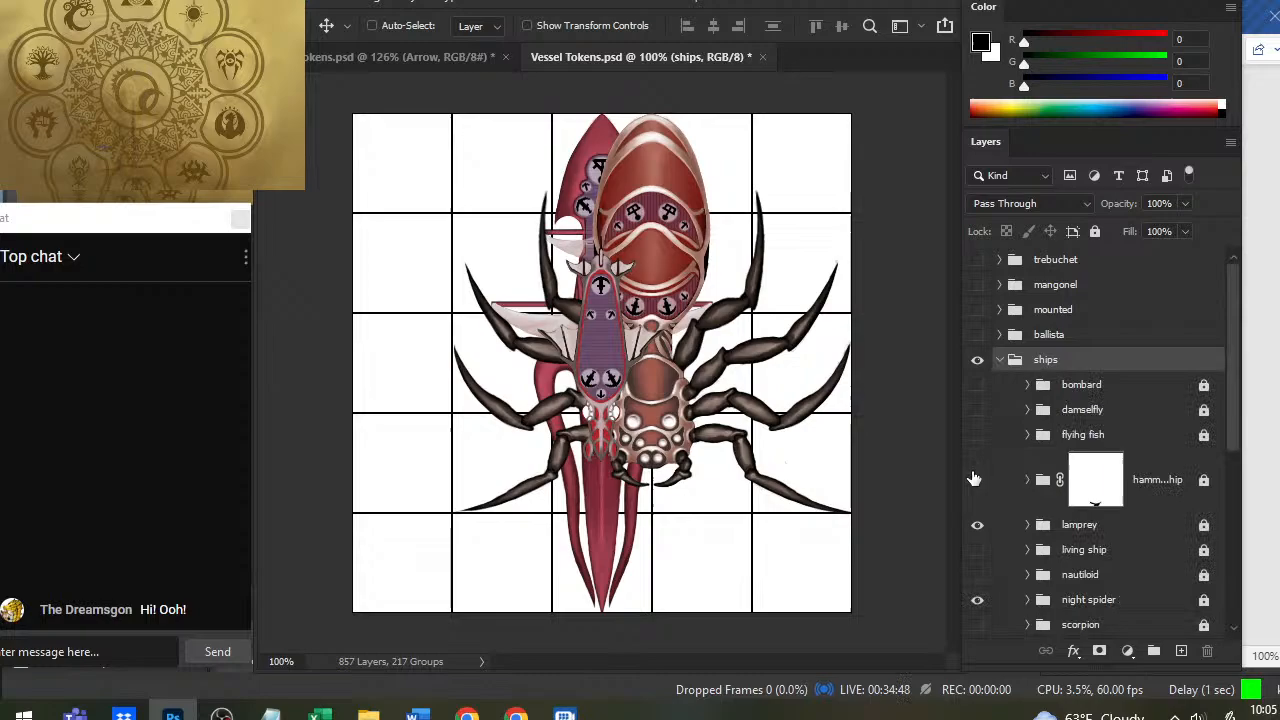
click(977, 524)
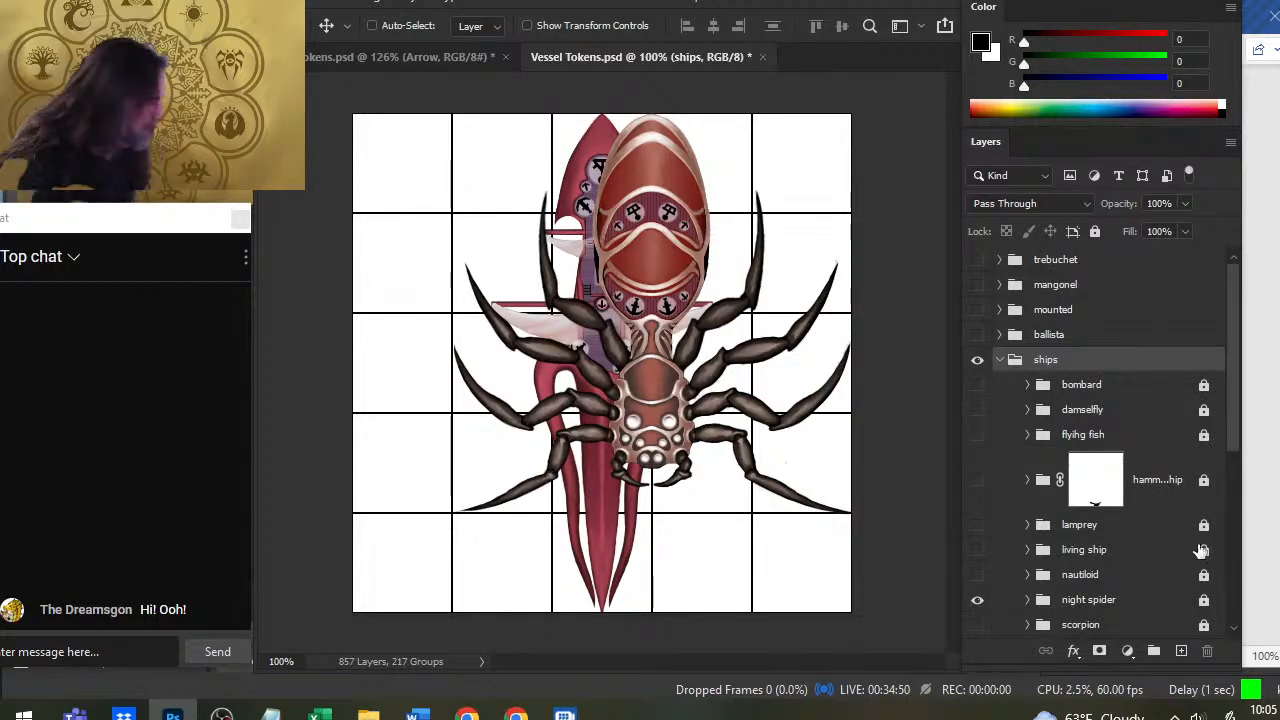
drag(1231, 435, 1230, 522)
click(1084, 529)
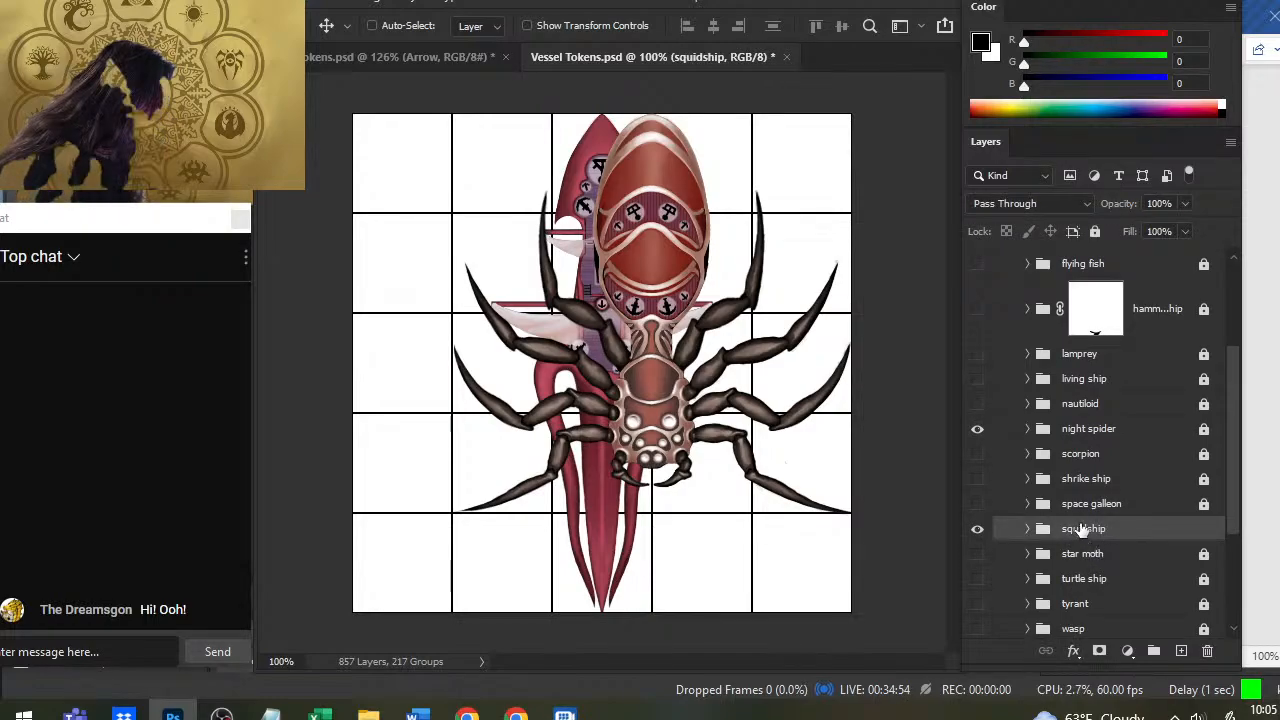
click(978, 529)
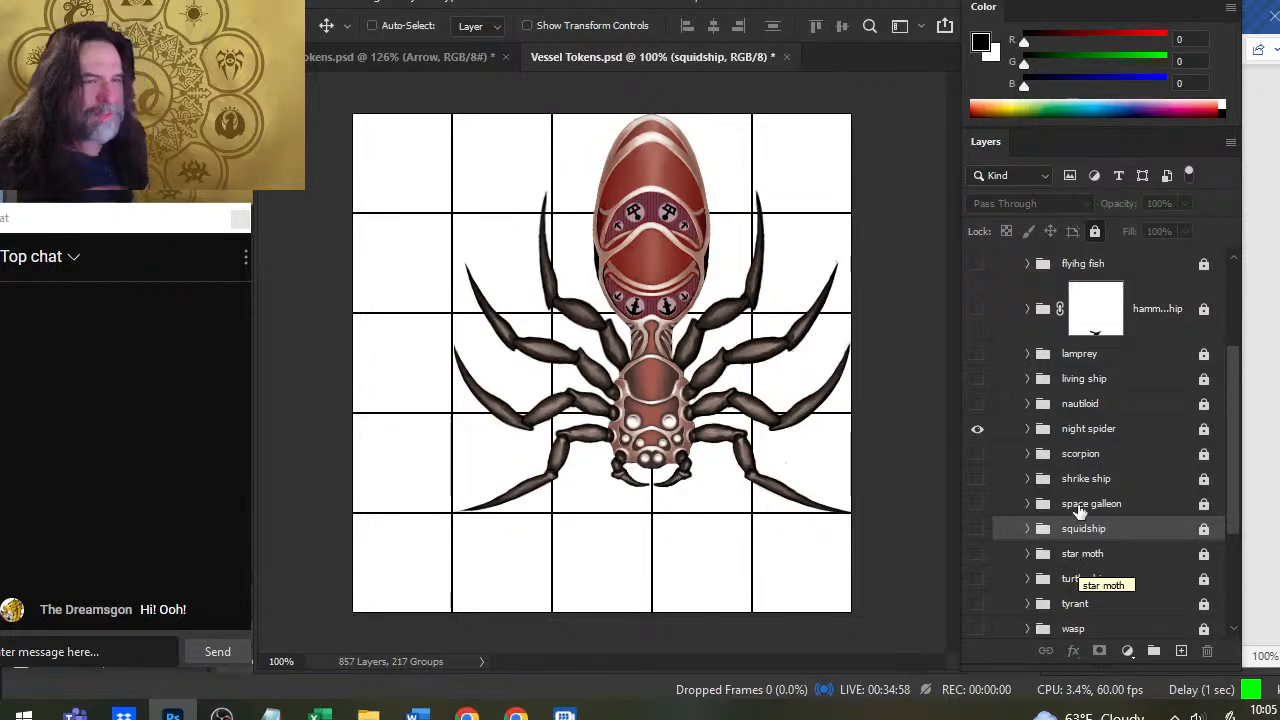
key(alt+Tab)
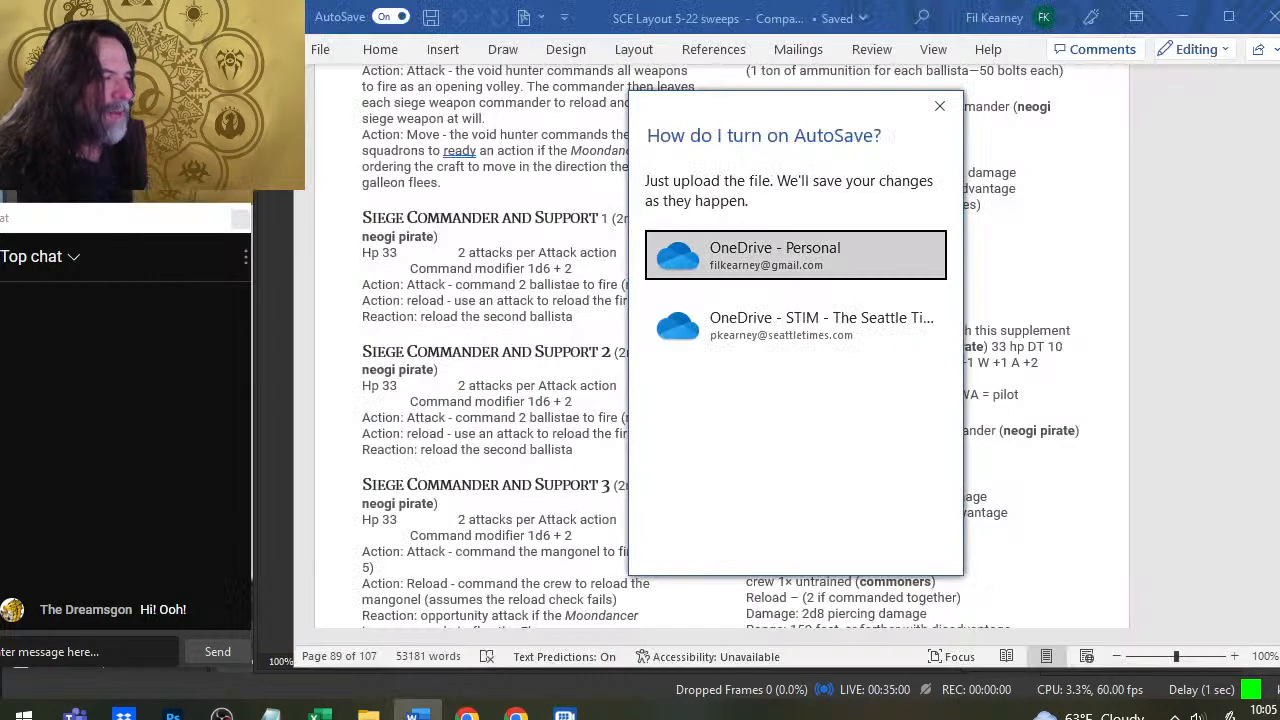
key(Escape)
key(alt+Tab)
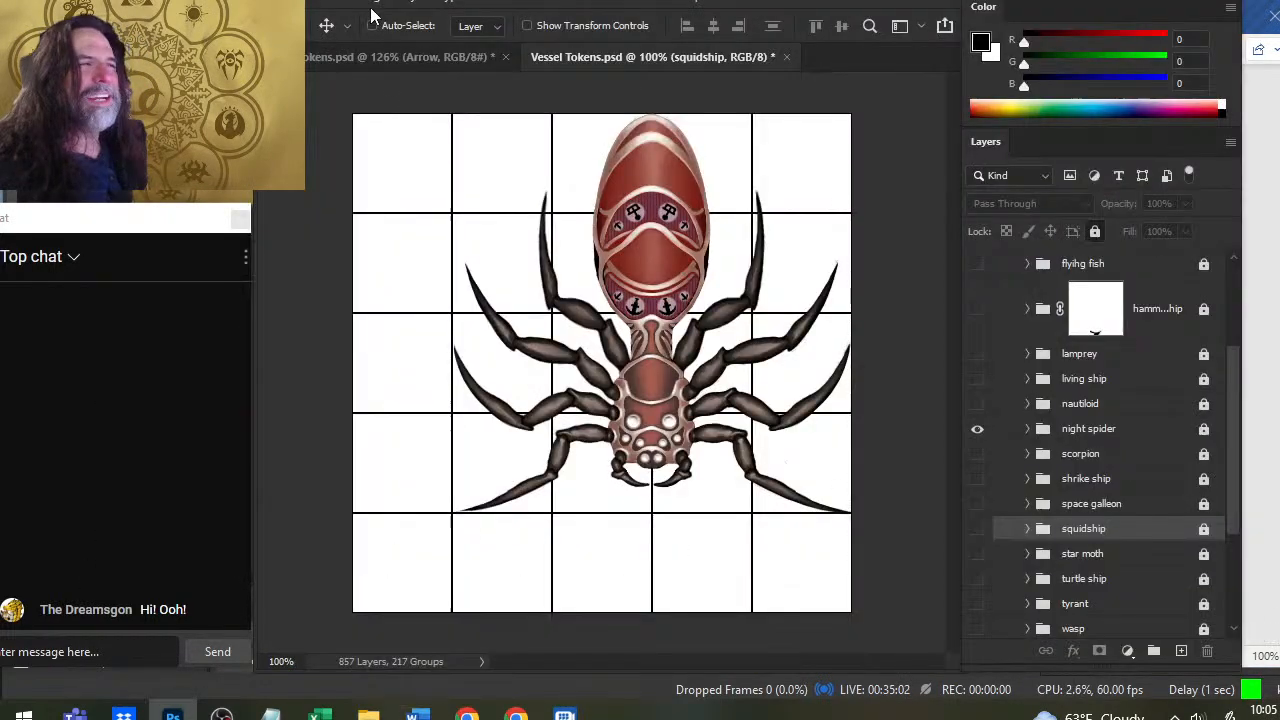
Switch to the other tokens document, hide the Manta ray and display the Arrow token
click(438, 62)
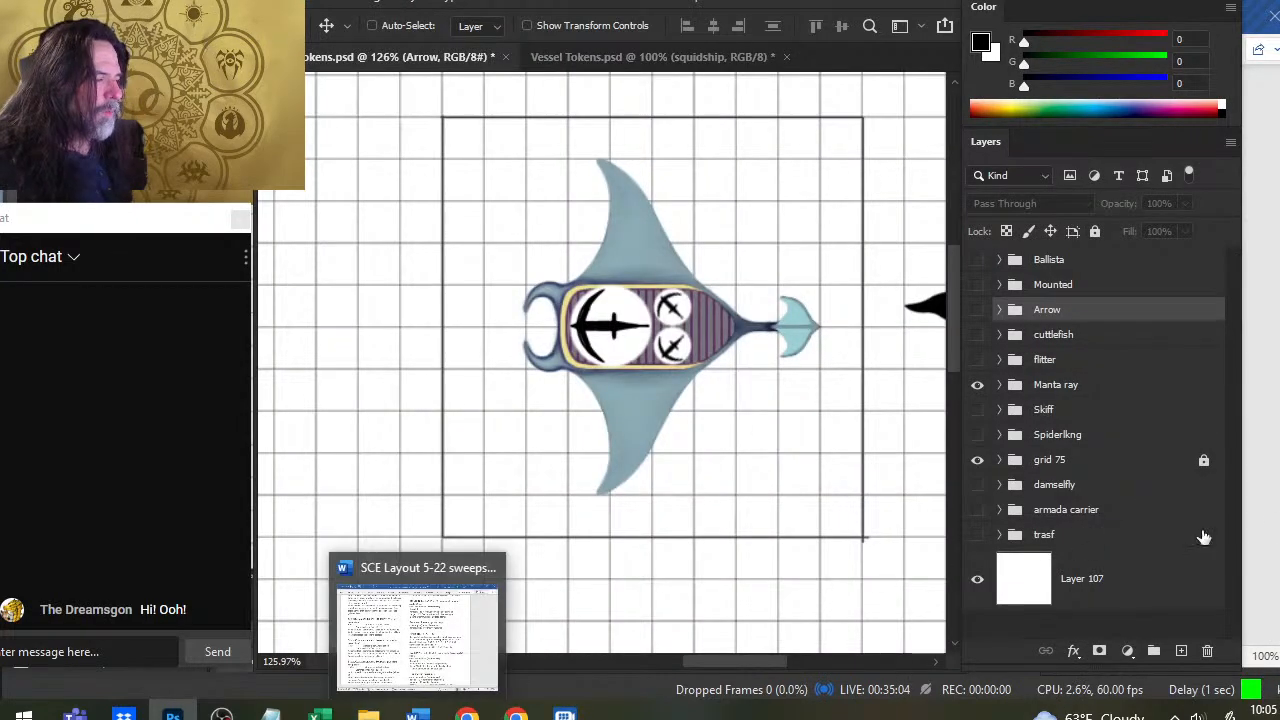
key(z)
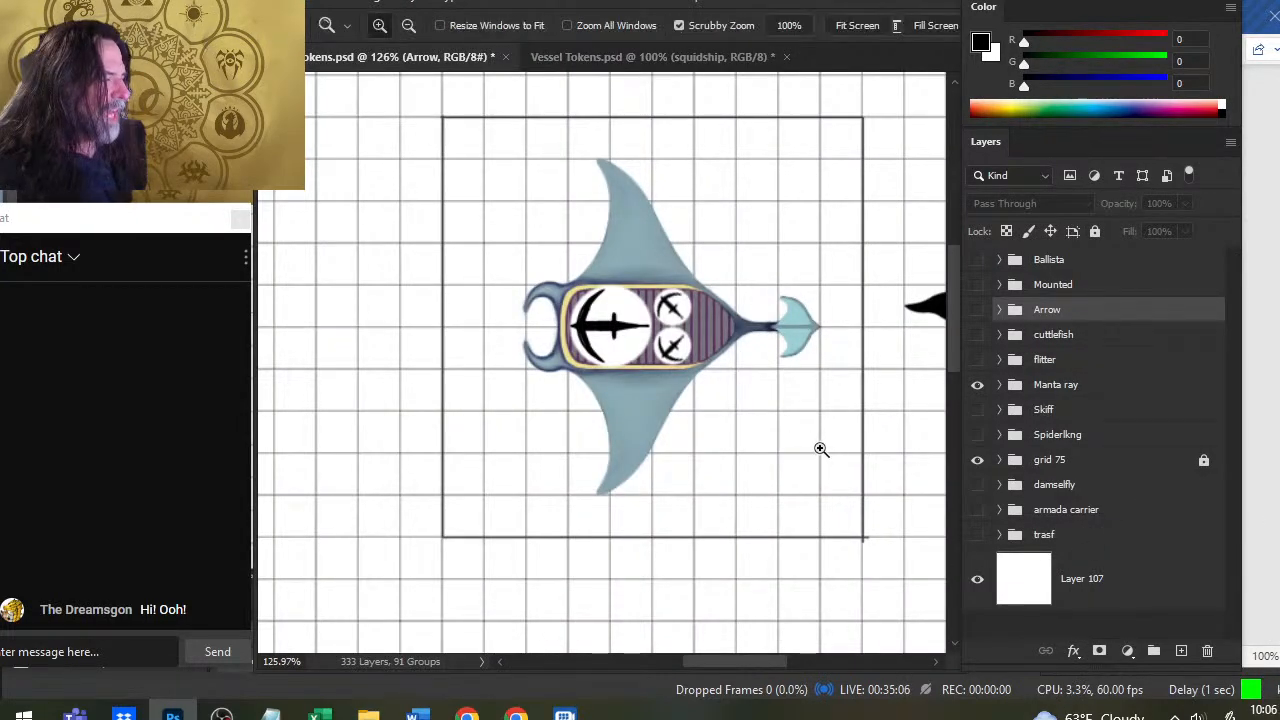
drag(820, 449, 617, 400)
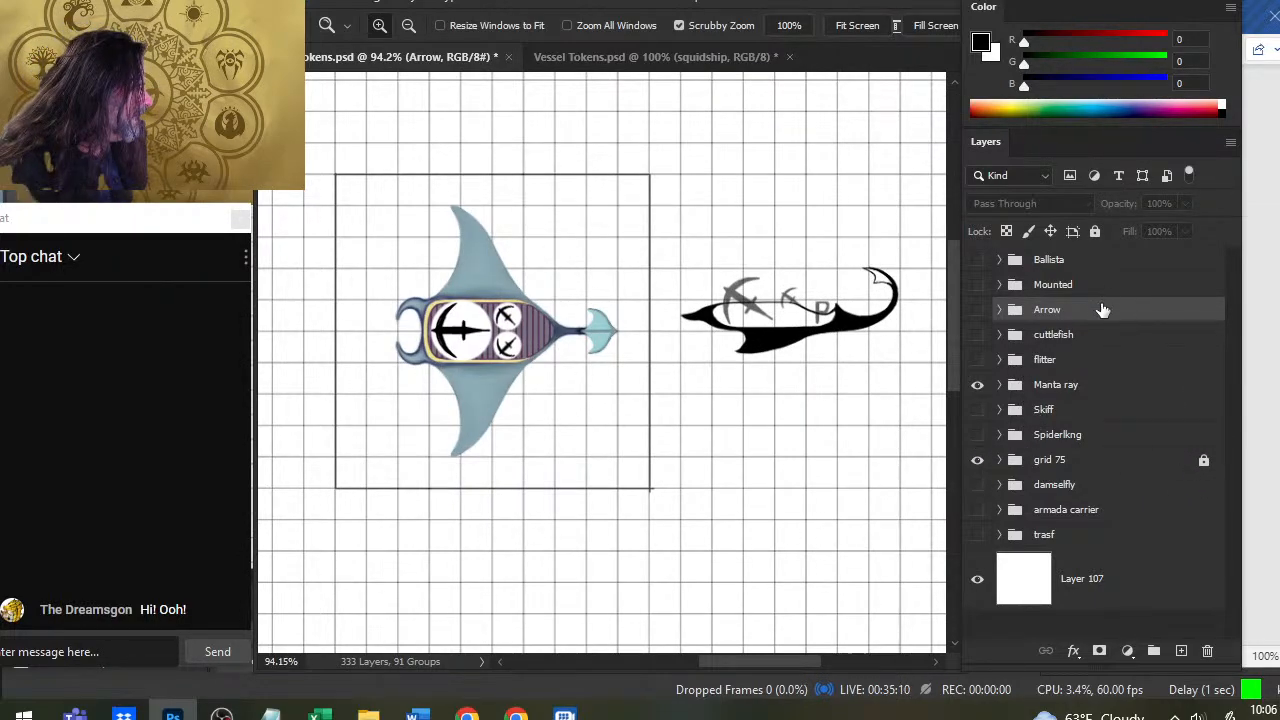
click(977, 386)
click(977, 310)
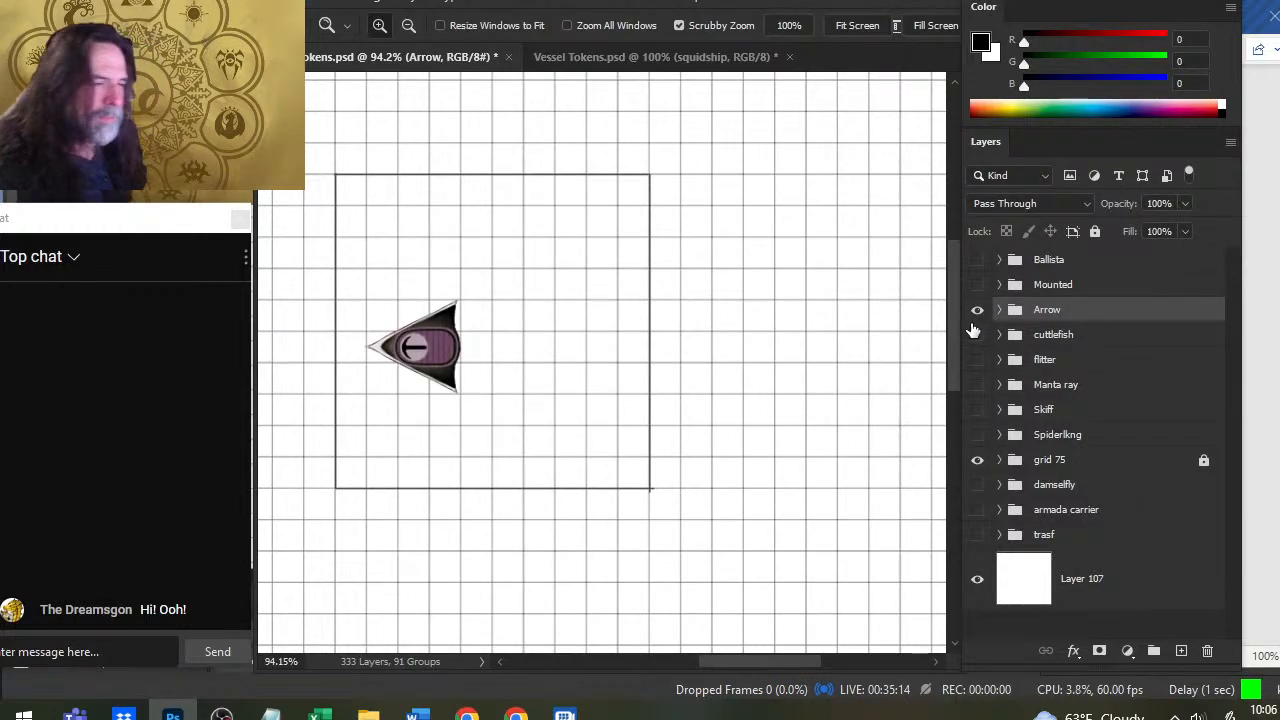
Examine the Arrow token's deck, weapon mount and size against the grid, both close up and from farther out
click(409, 361)
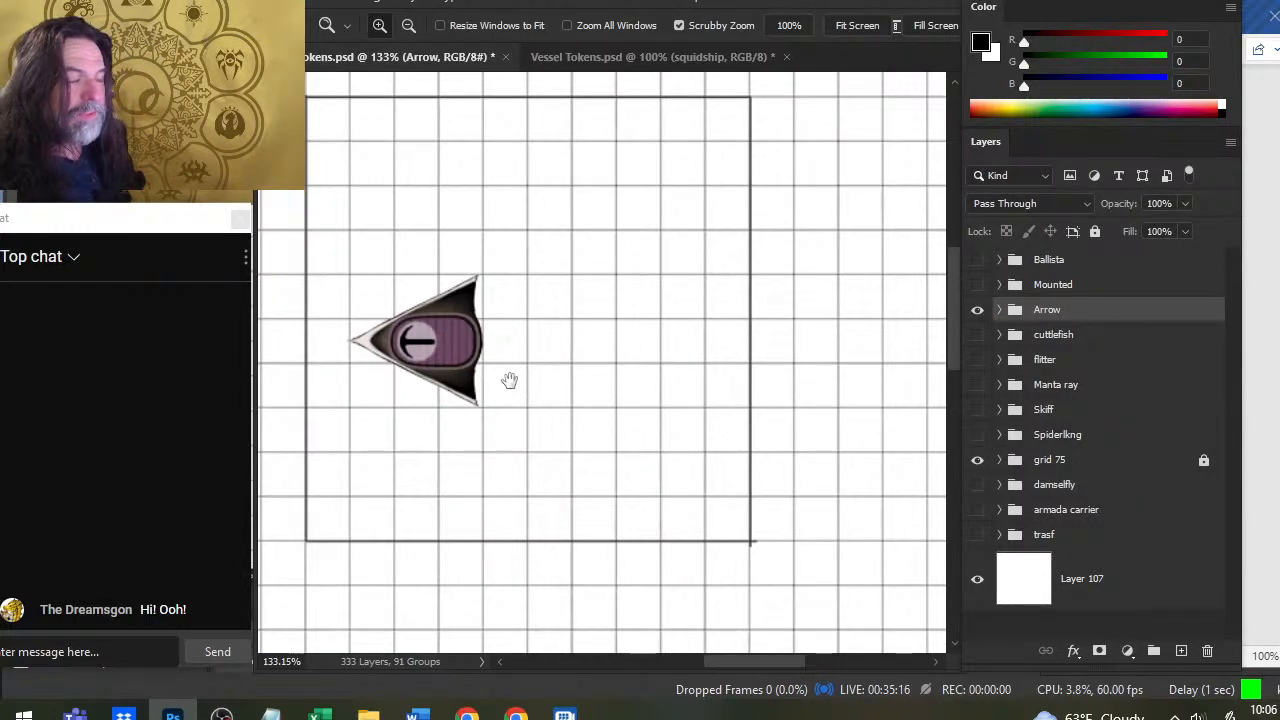
drag(509, 381, 679, 449)
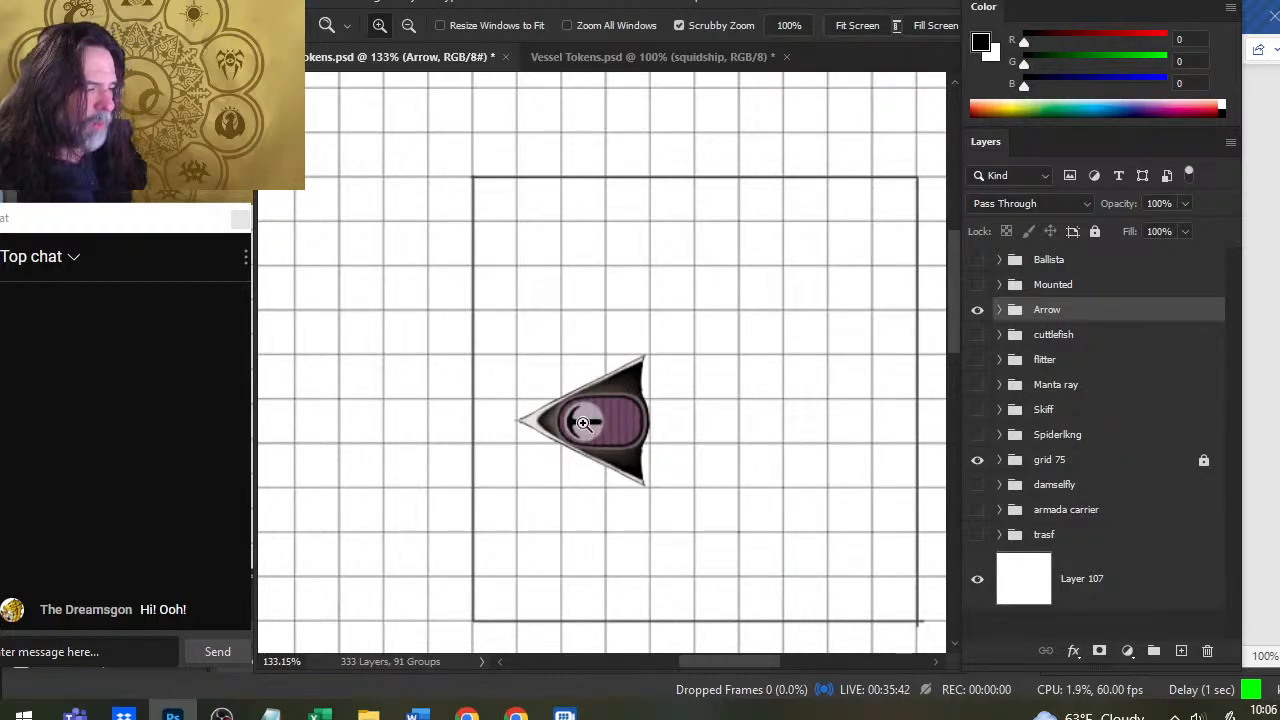
mouse_move(580, 436)
mouse_down()
mouse_move(623, 443)
mouse_move(590, 425)
mouse_up()
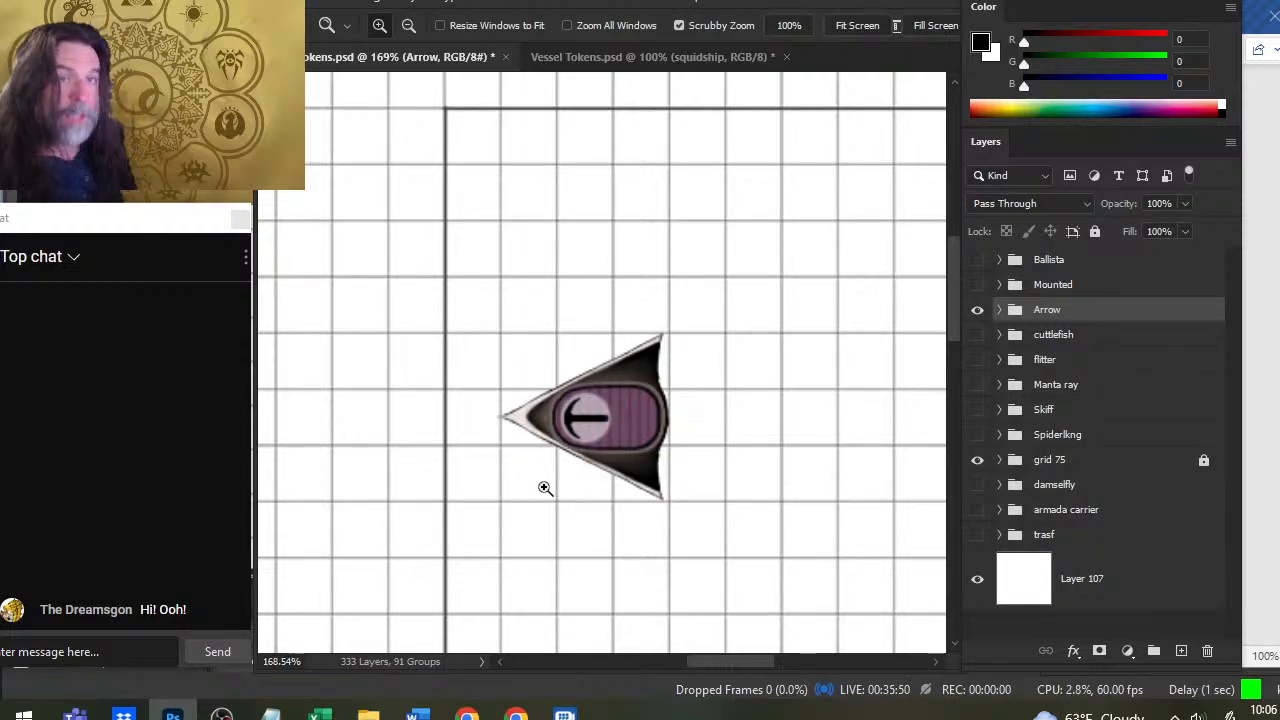
drag(723, 511, 652, 417)
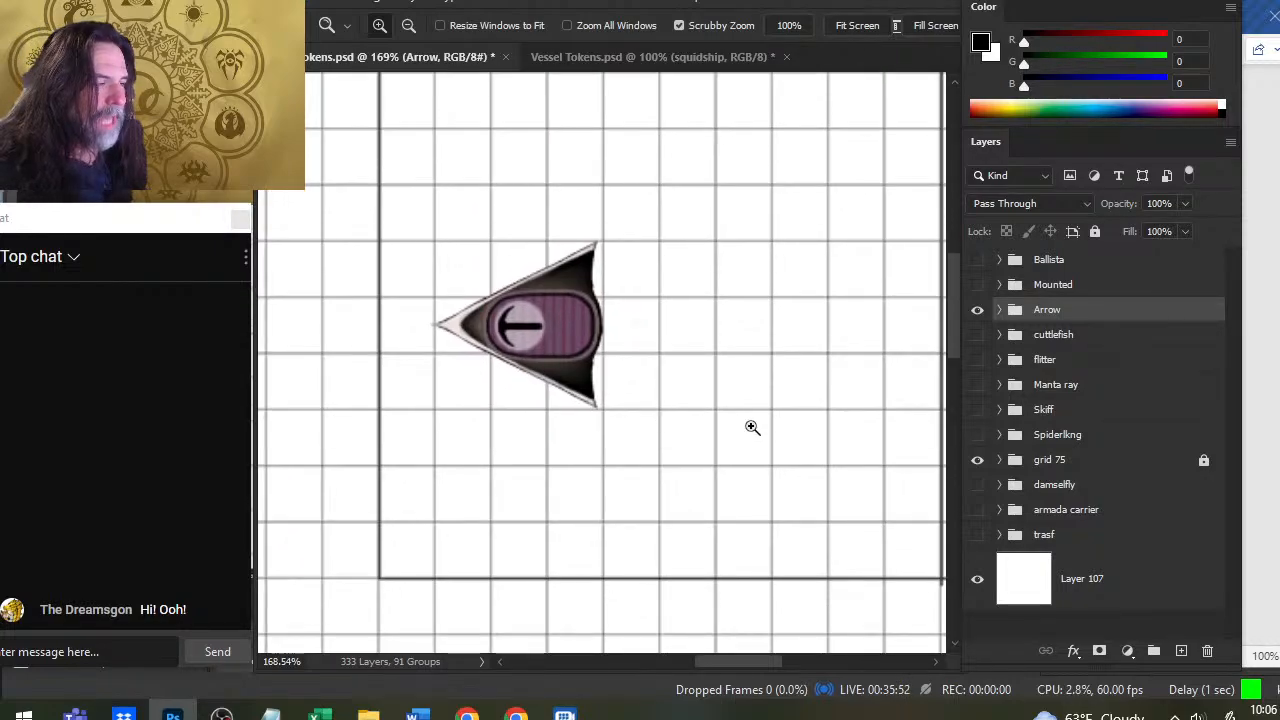
drag(751, 426, 642, 407)
drag(758, 354, 820, 371)
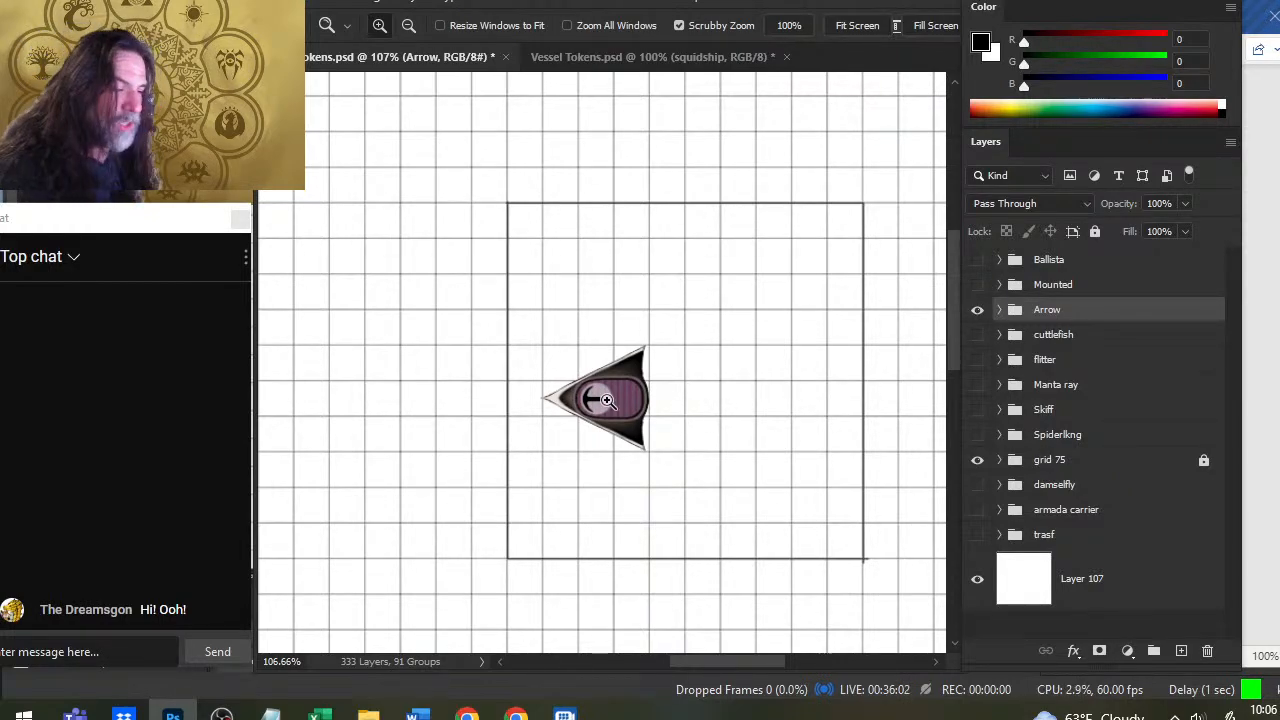
drag(560, 408, 608, 410)
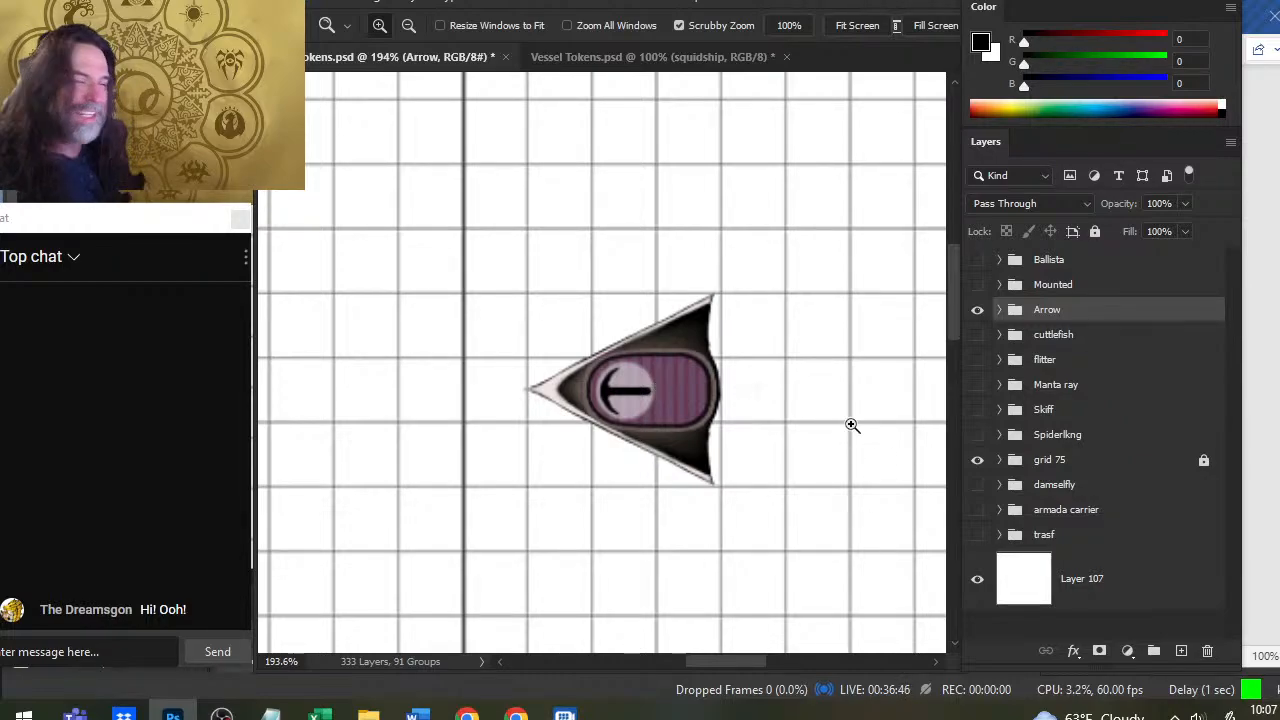
scroll(849, 423, down, 5)
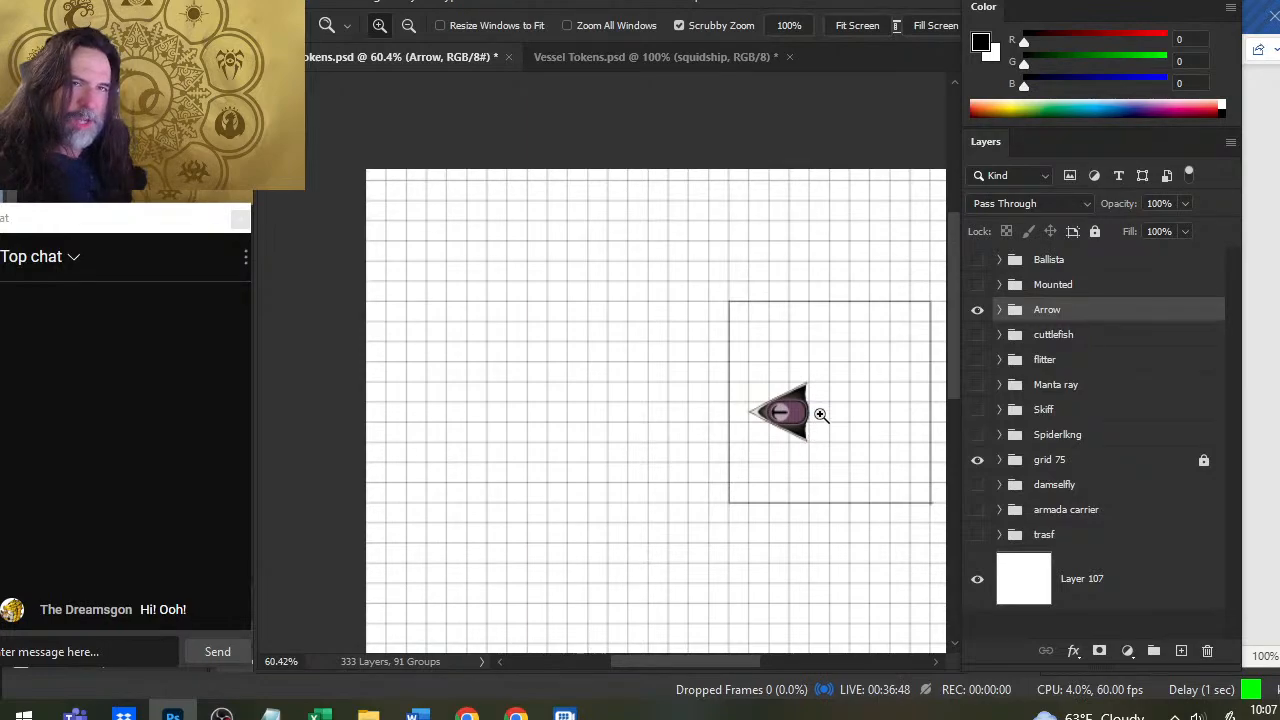
scroll(832, 426, up, 1)
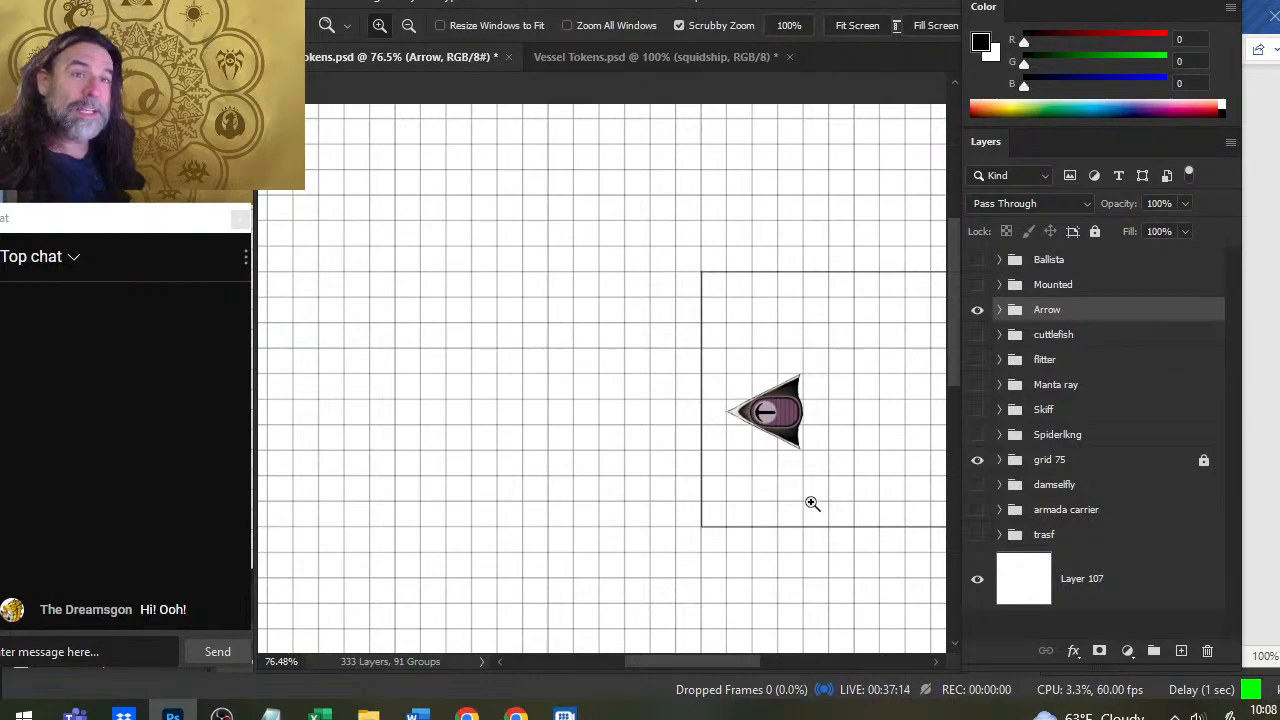
drag(766, 551, 543, 509)
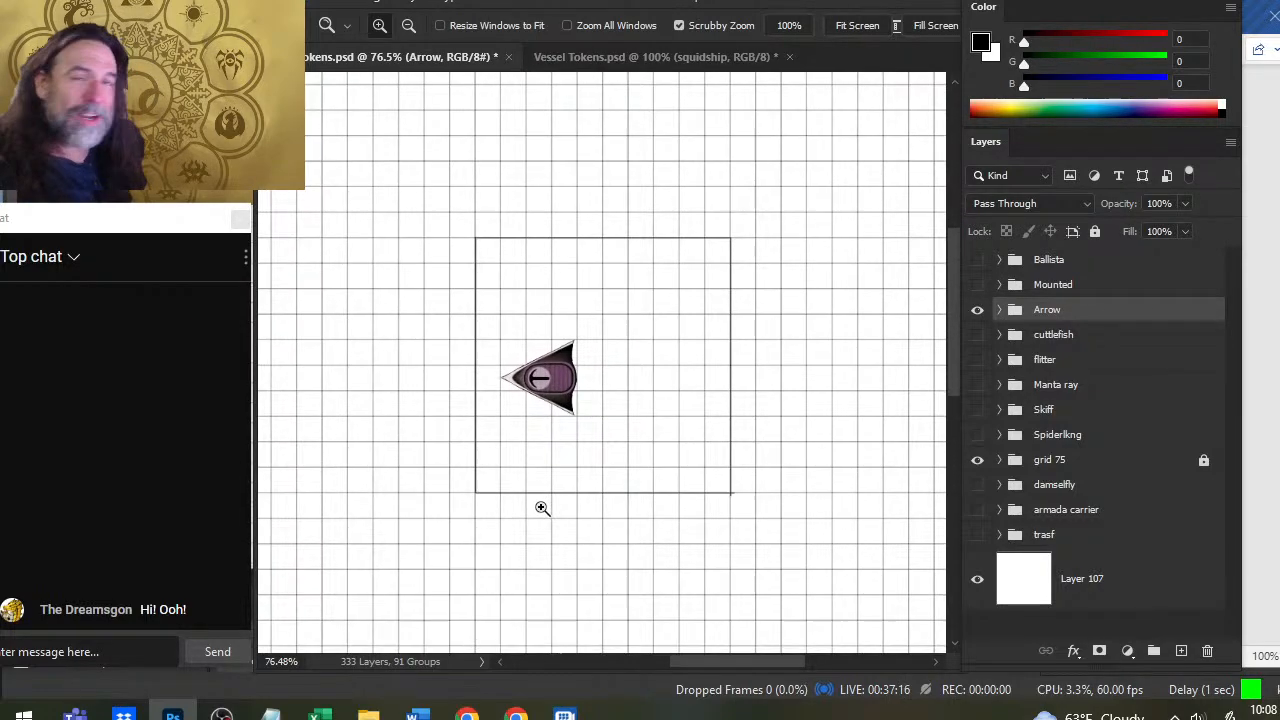
Hide the Arrow and display the cuttlefish token, framing its colored top view and black side view
click(977, 310)
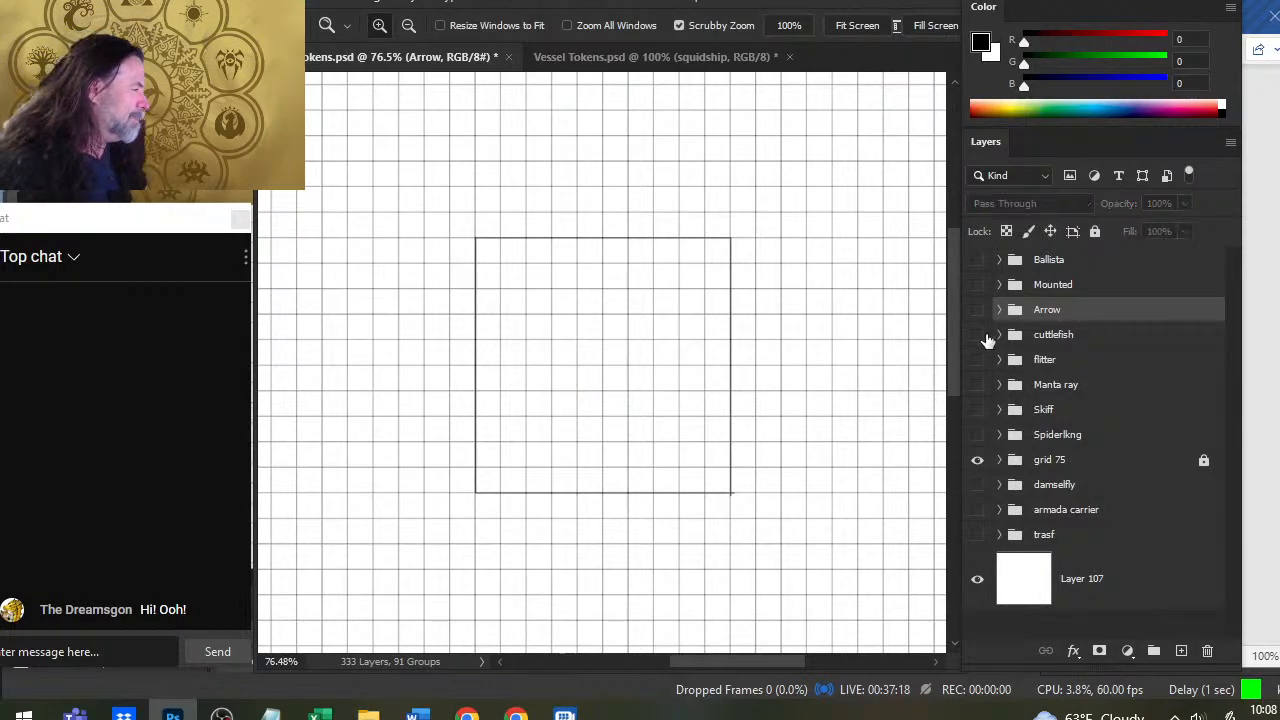
click(977, 334)
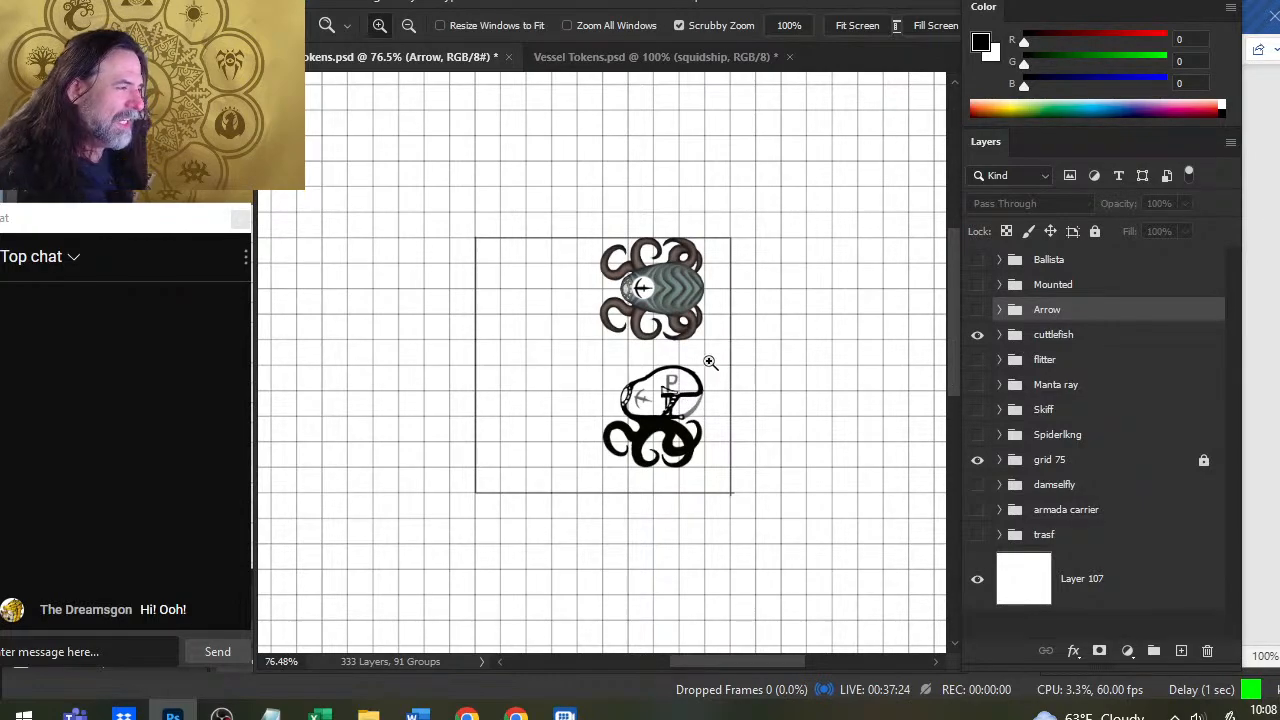
drag(688, 388, 727, 417)
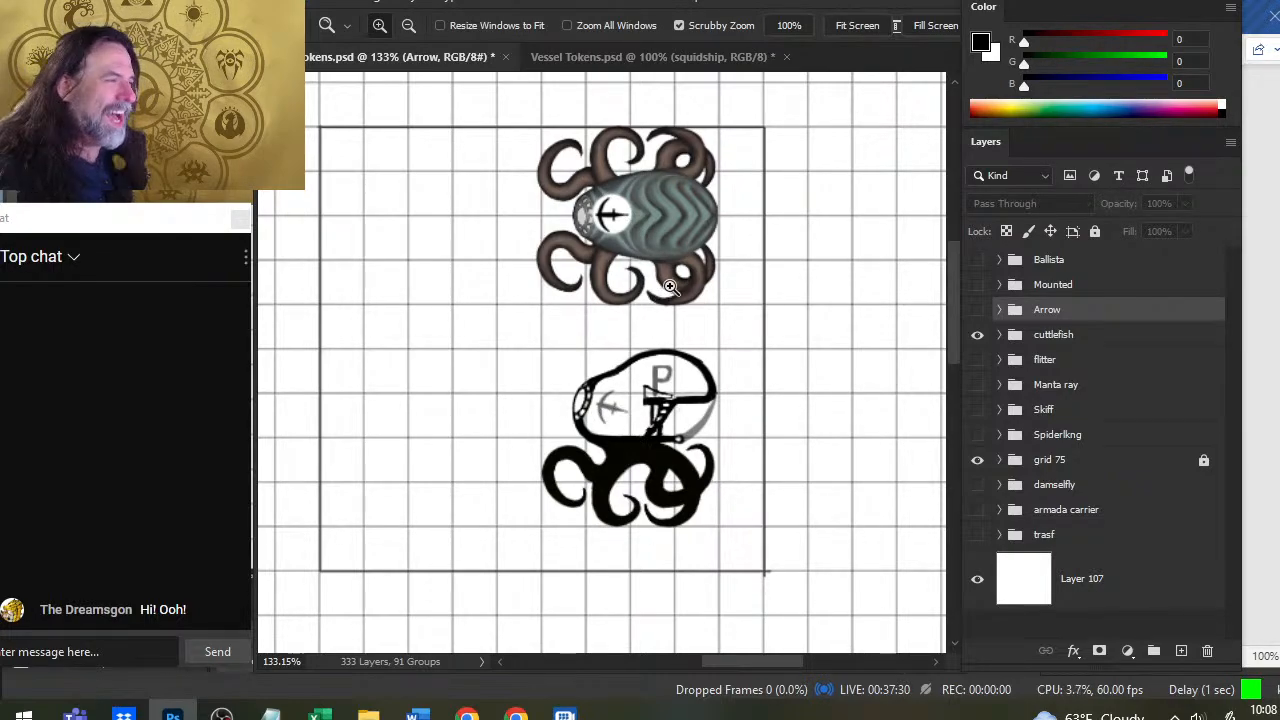
drag(788, 386, 715, 420)
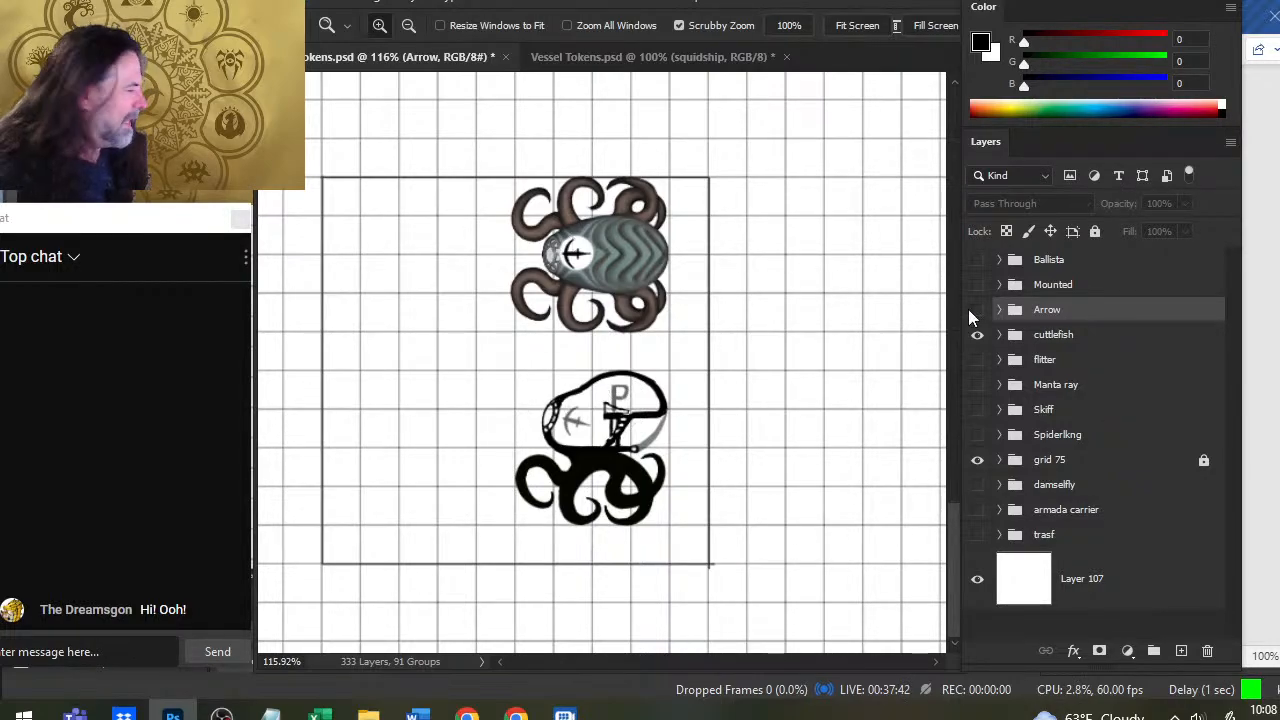
Expand the cuttlefish group down to the ' copy subgroup and toggle that subgroup's visibility to identify its artwork
click(998, 334)
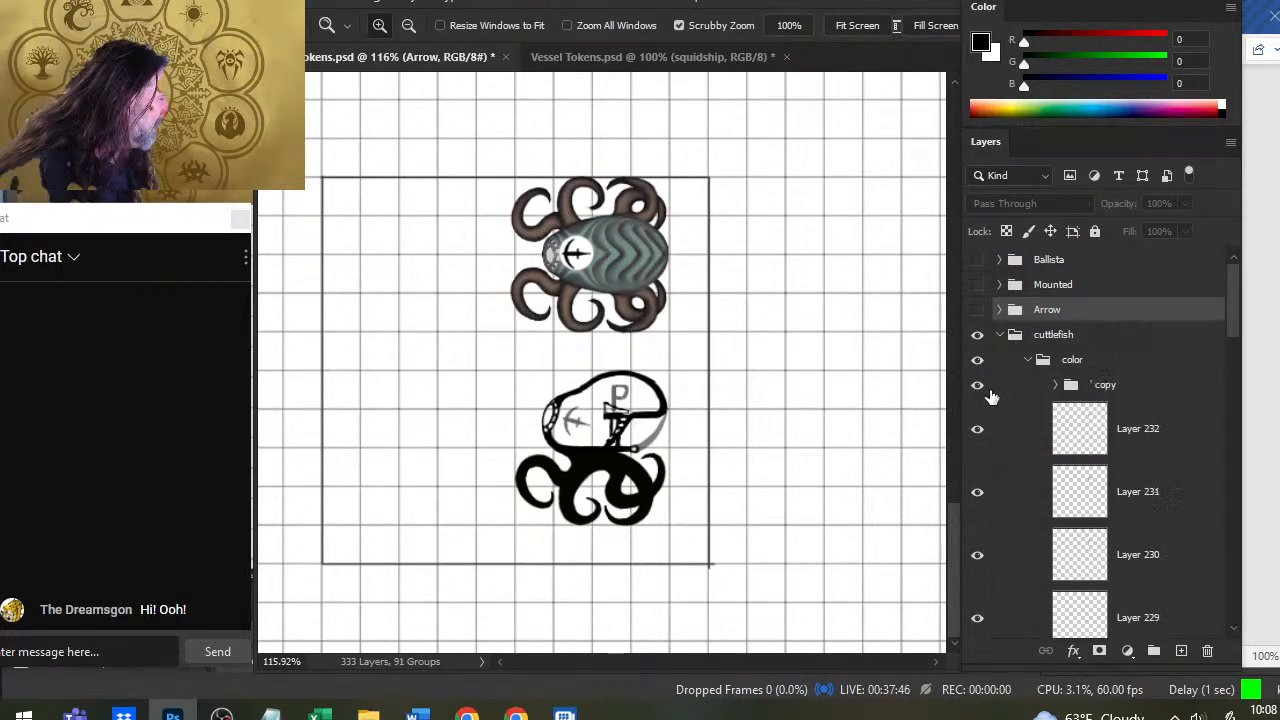
click(979, 393)
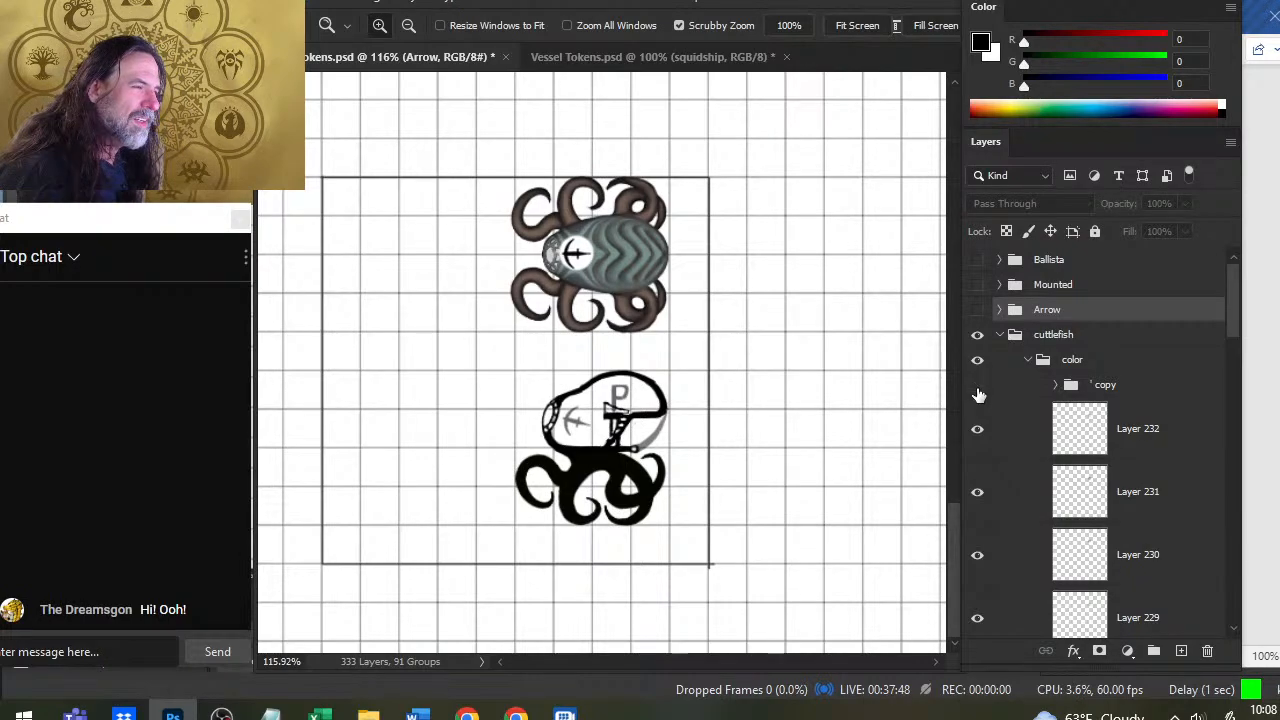
click(979, 392)
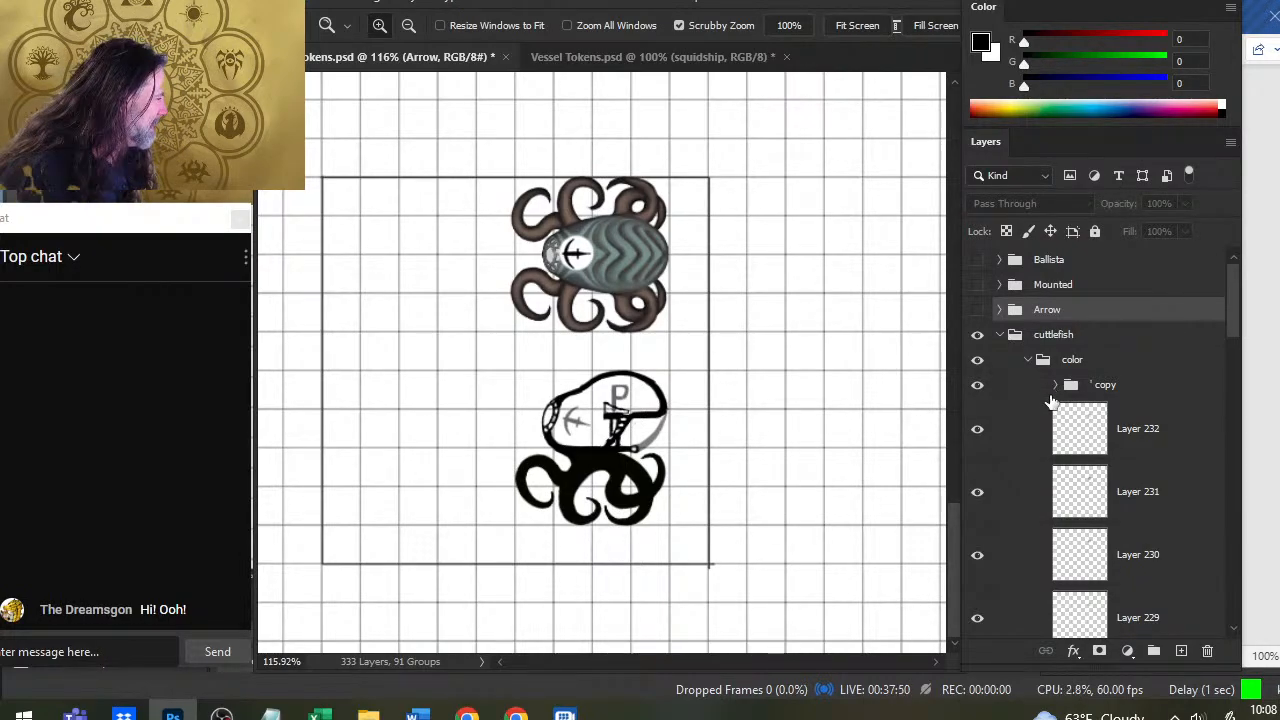
click(1050, 399)
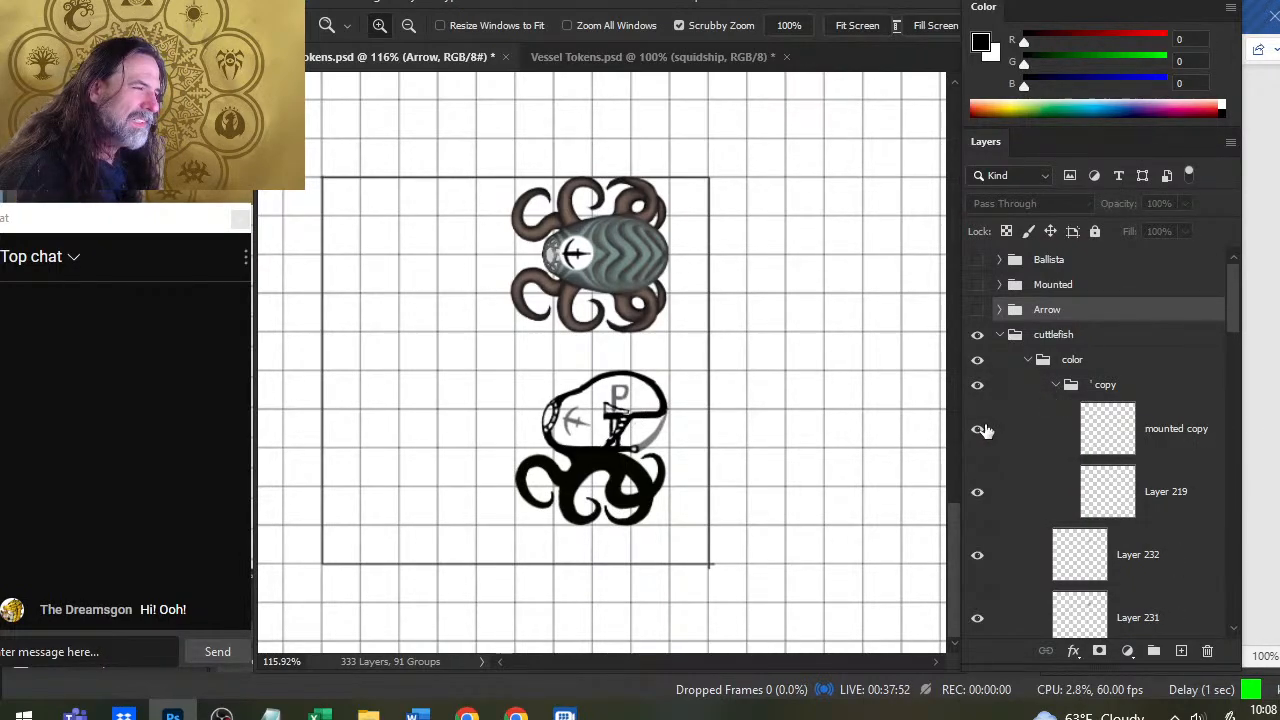
click(978, 387)
click(979, 389)
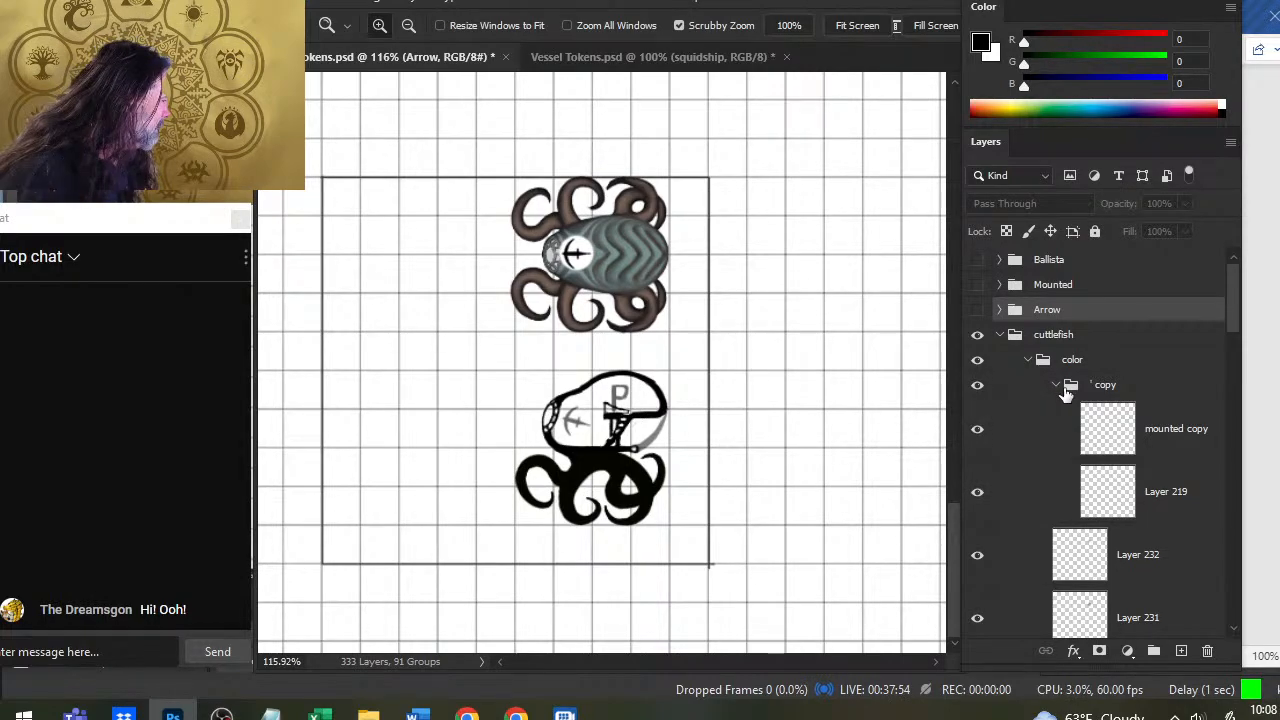
Collapse and hide the cuttlefish's ' copy subgroup, toggle Layer 232's visibility, and save the document
click(1056, 386)
click(977, 386)
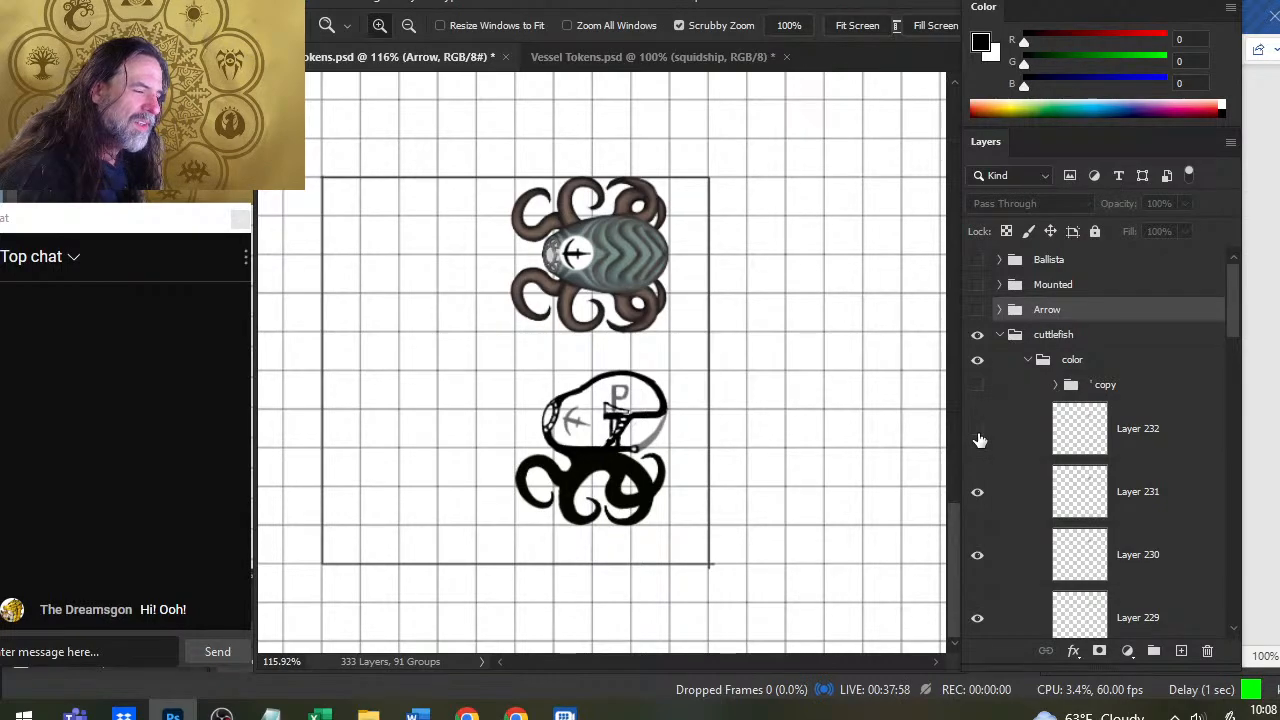
click(978, 438)
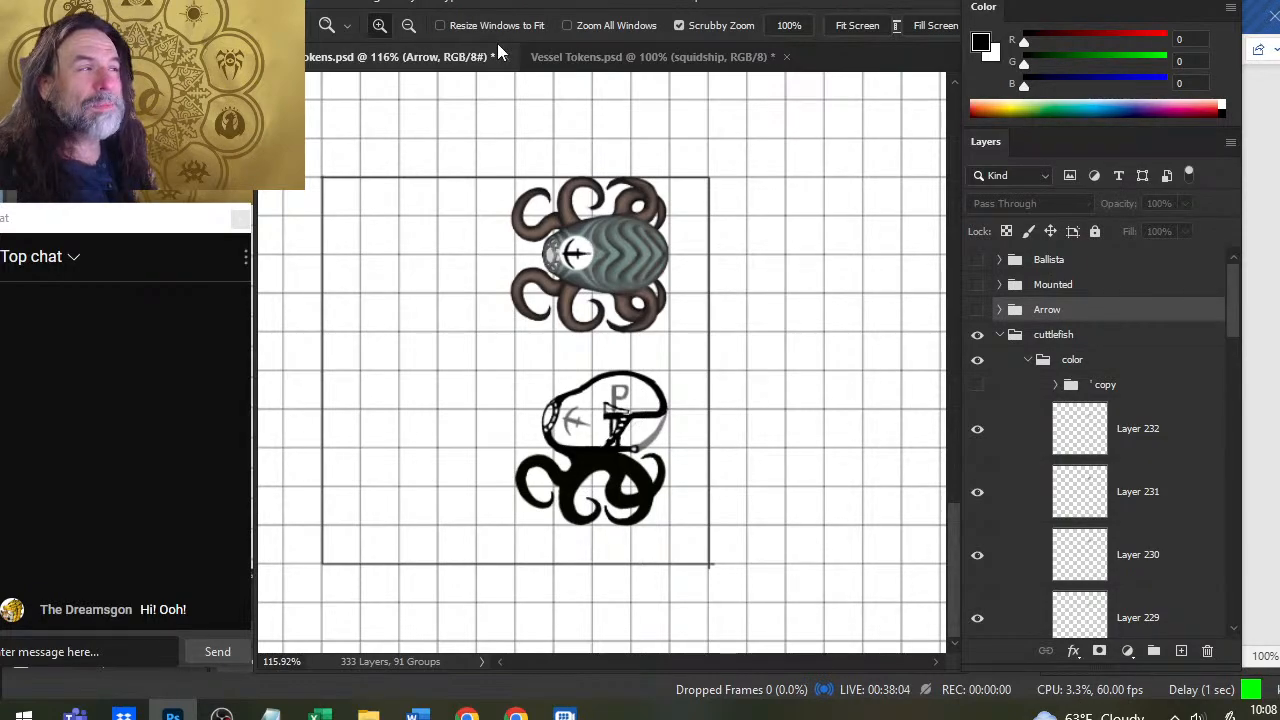
key(ctrl+s)
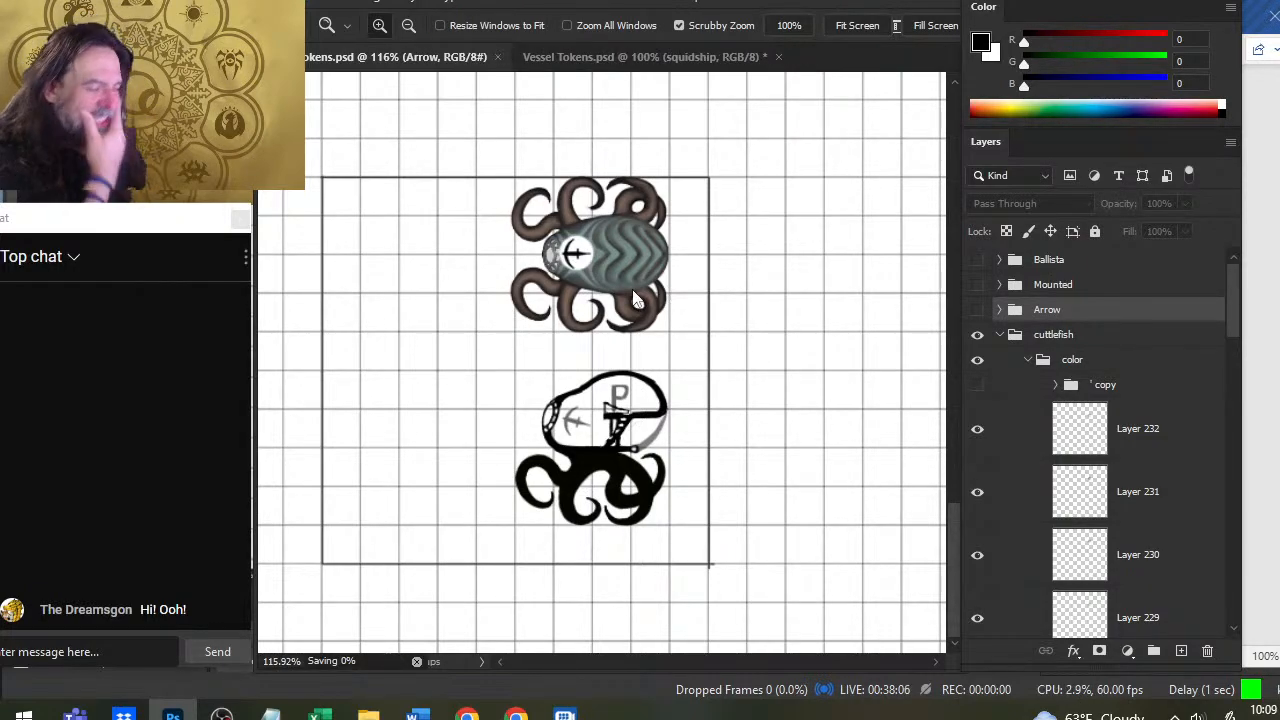
Close the craft tokens document and reopen Craft Tokens.psd from the recent files
click(527, 60)
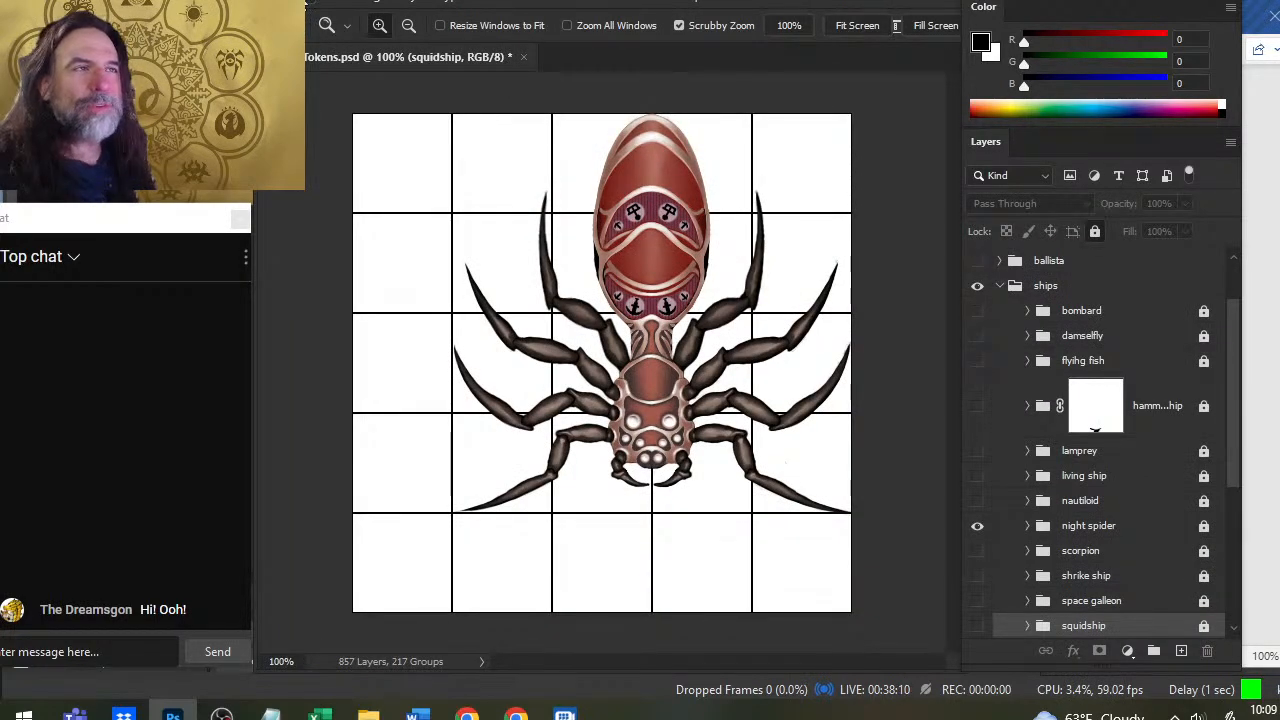
click(308, 3)
mouse_move(420, 110)
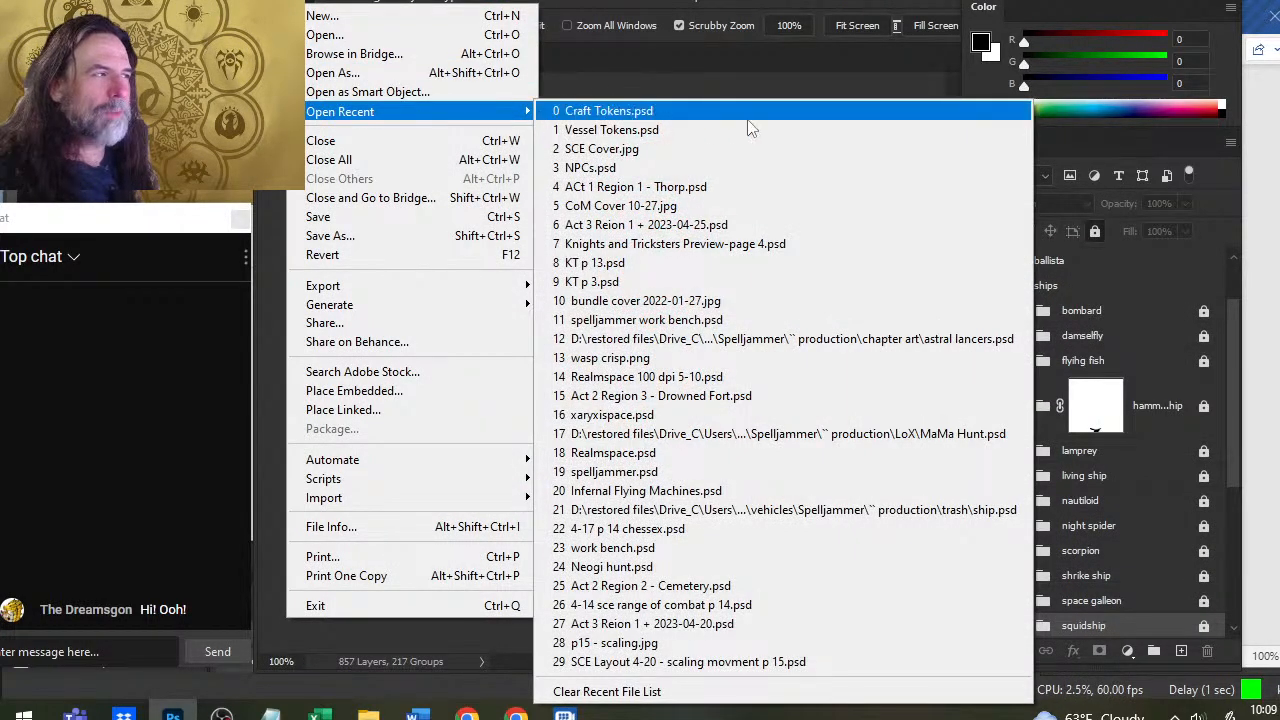
click(695, 112)
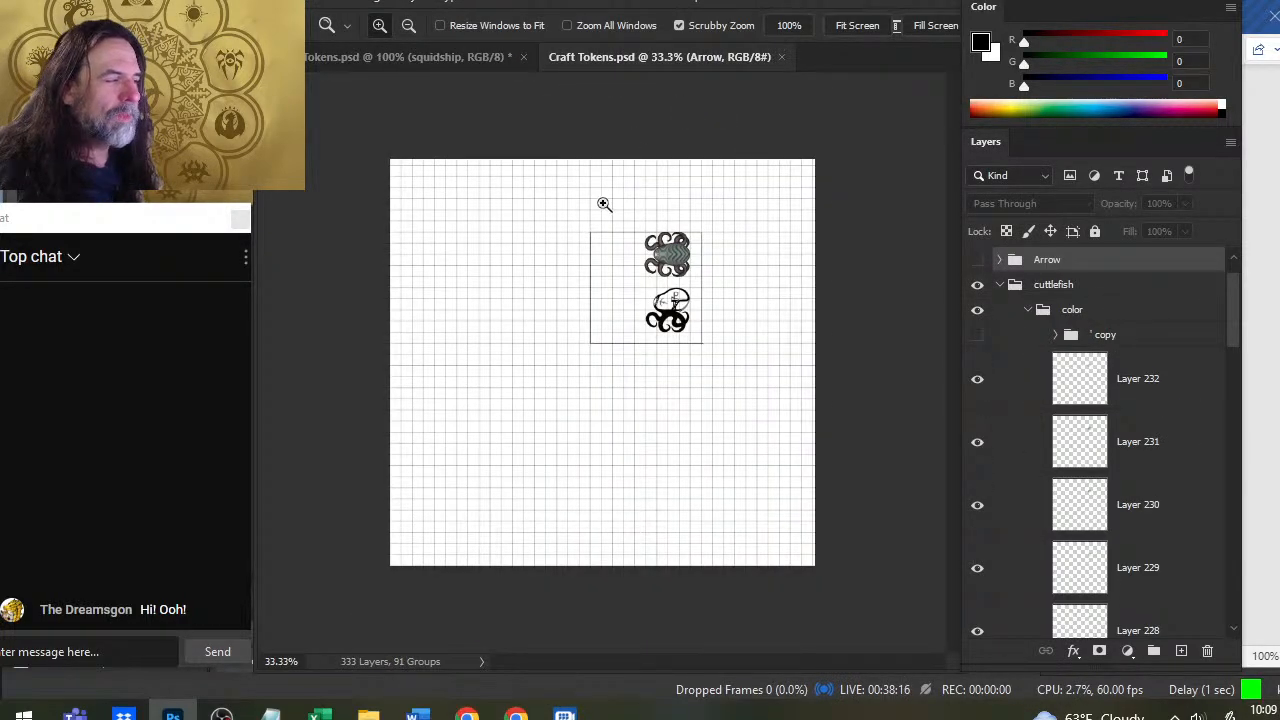
Toggle the cuttlefish's ' copy subgroup, leaving its weapon symbol displayed on the token, and collapse the color subgroup
drag(710, 268, 870, 320)
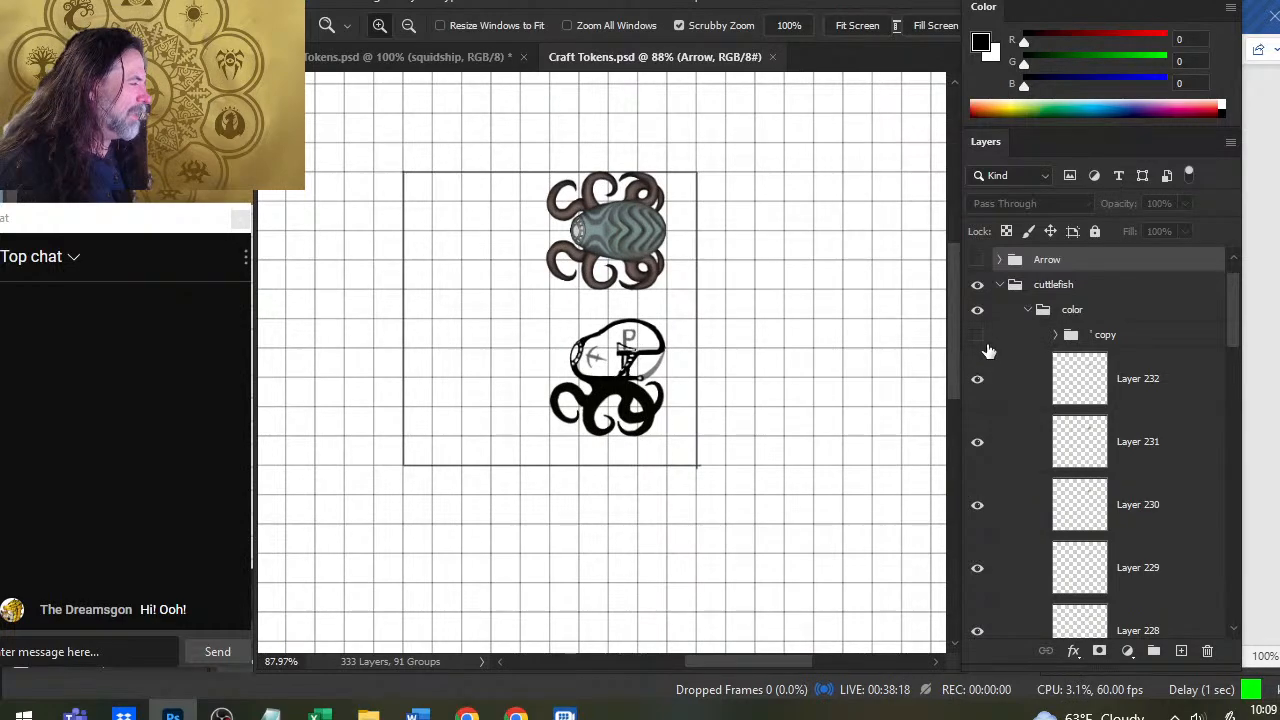
click(978, 336)
click(979, 337)
click(980, 337)
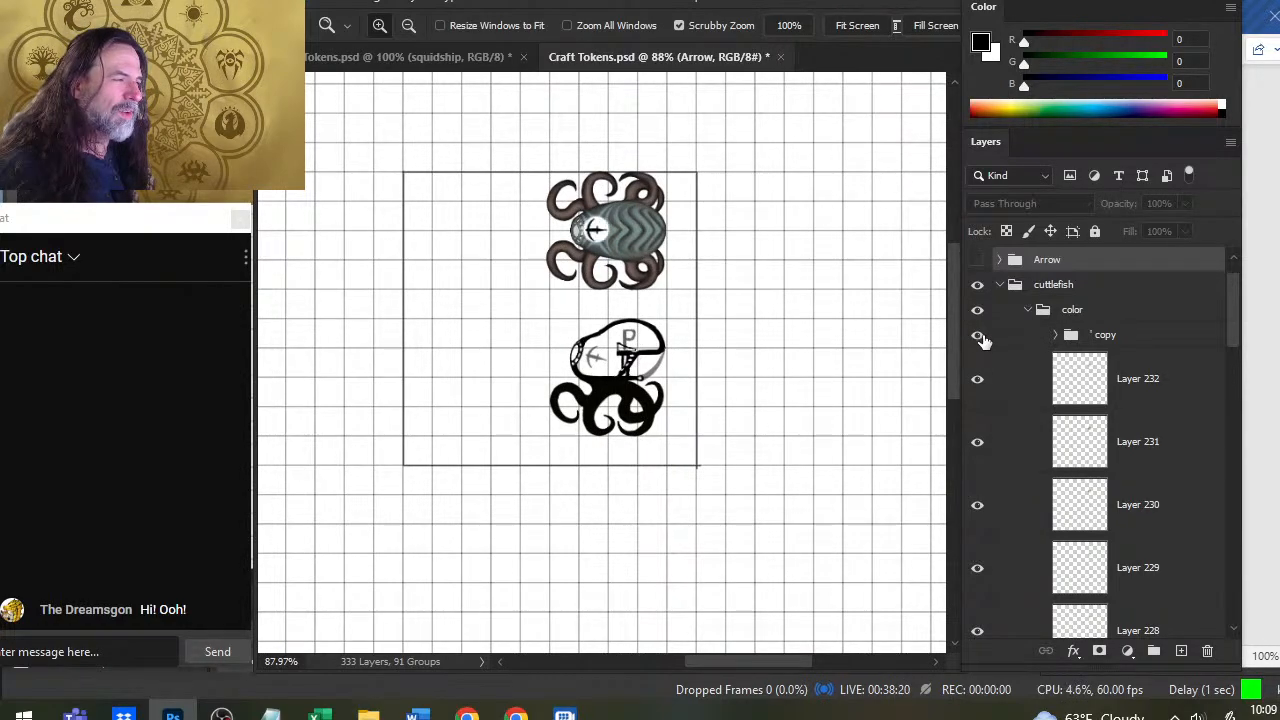
click(1058, 342)
click(1057, 337)
click(1028, 311)
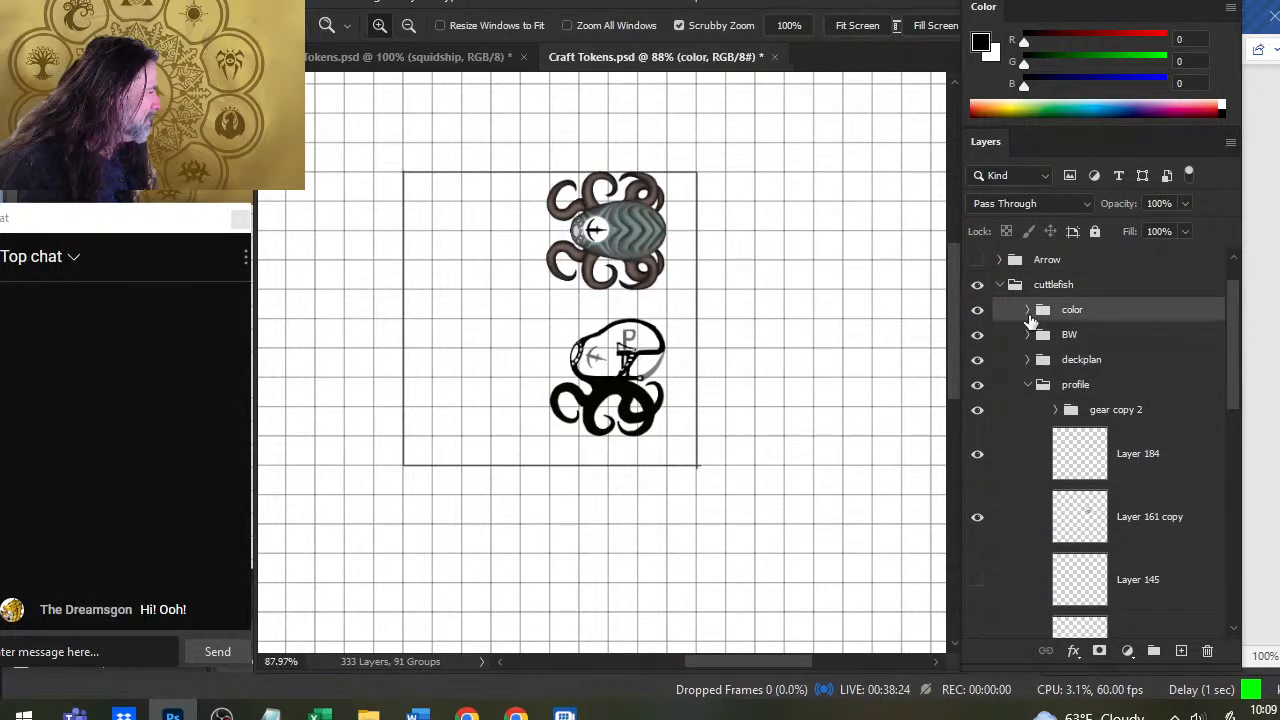
Hide the cuttlefish's profile, BW and color subgroups to expose its deckplan, and expand the deckplan subgroup
click(977, 385)
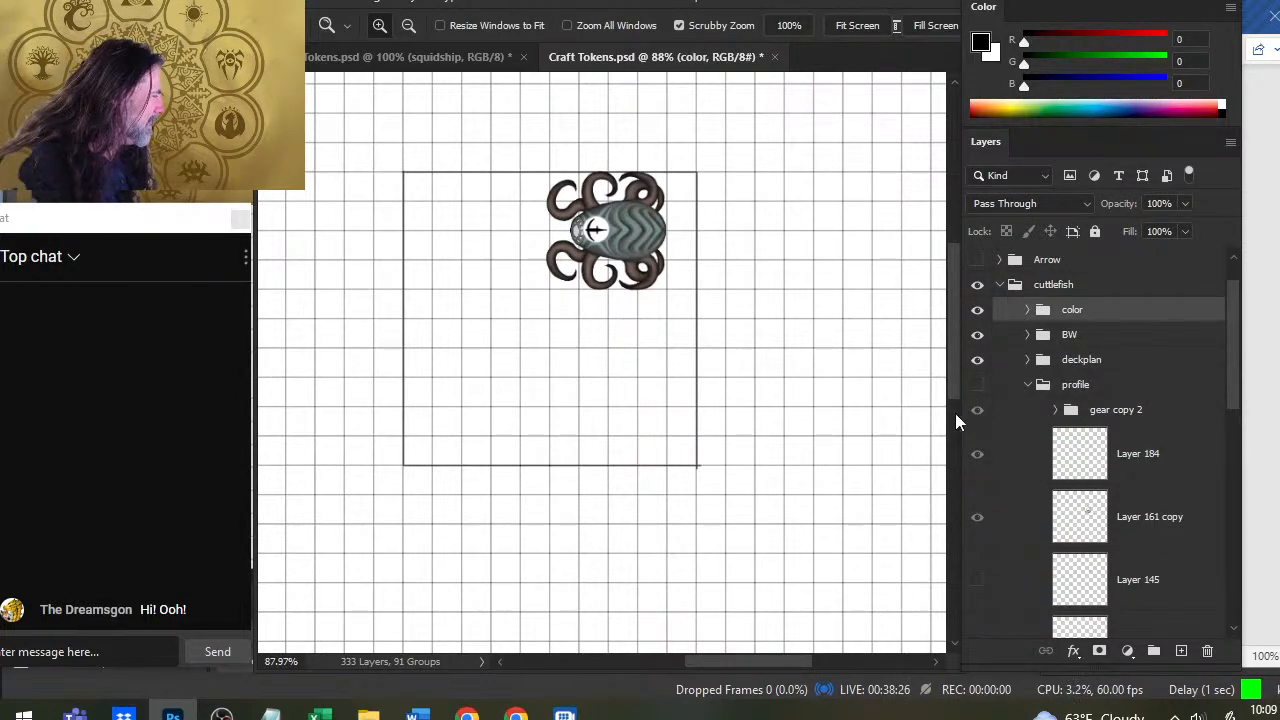
drag(641, 250, 686, 257)
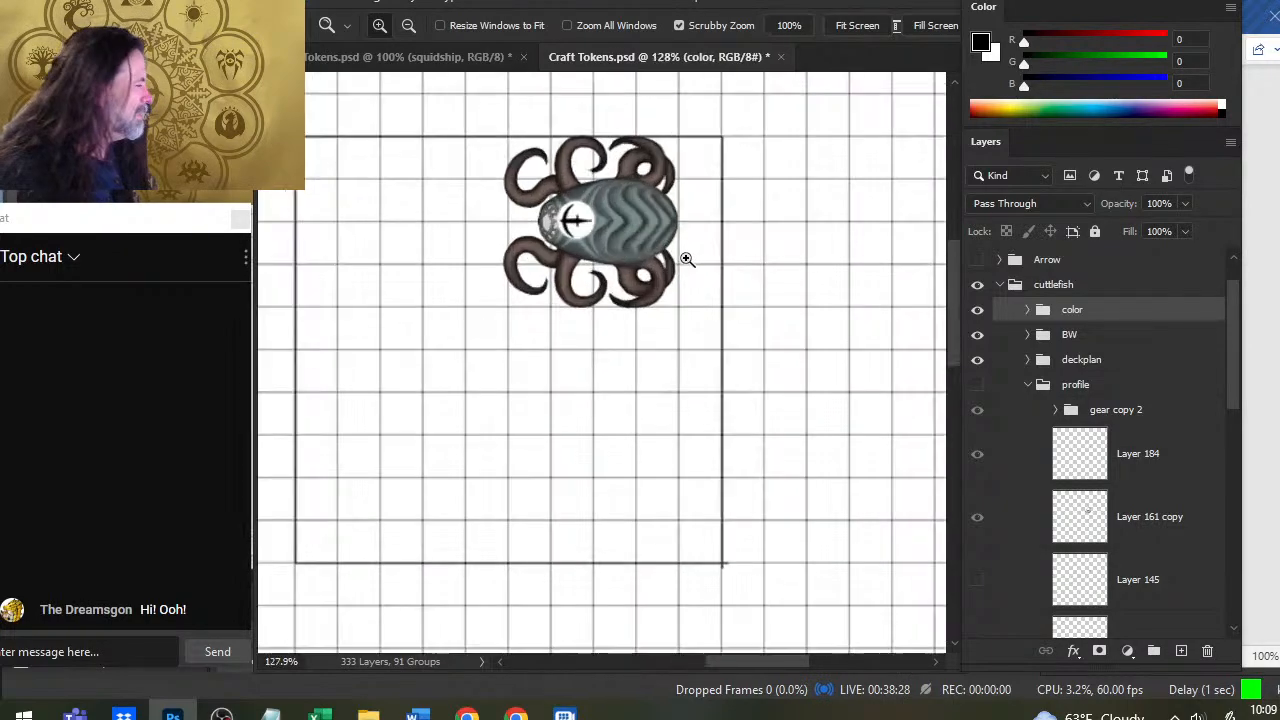
click(977, 334)
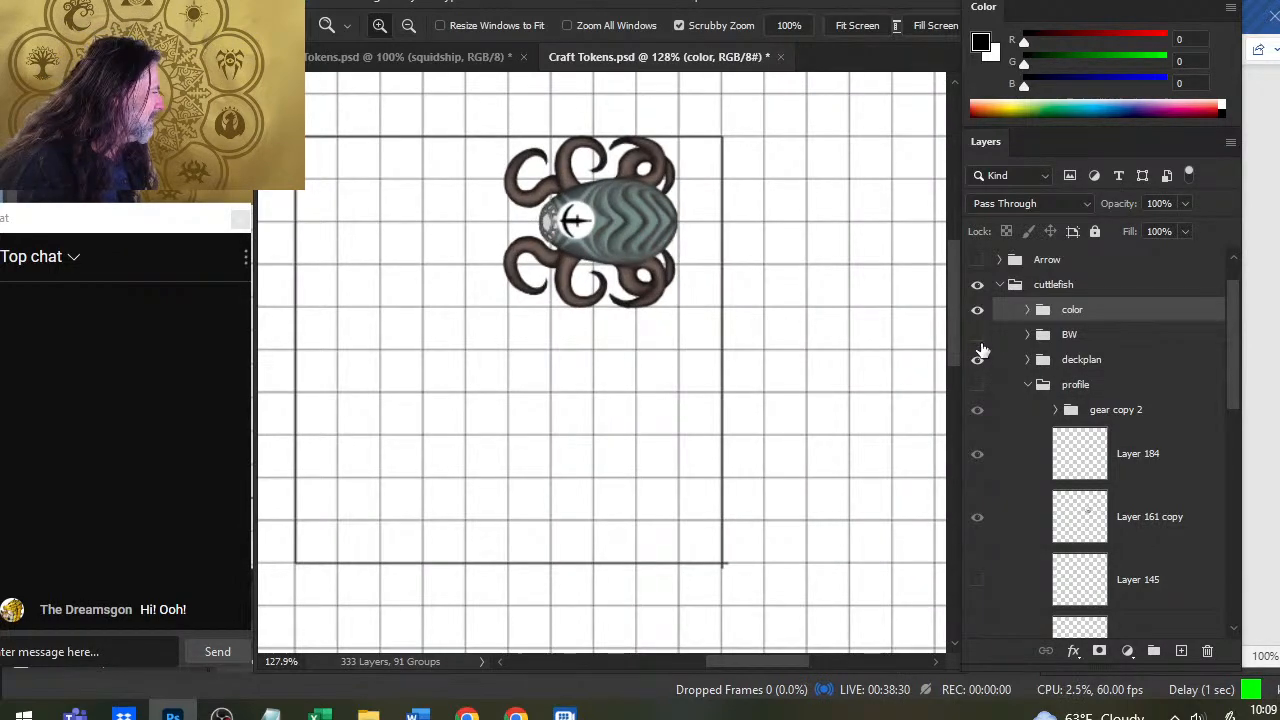
click(977, 309)
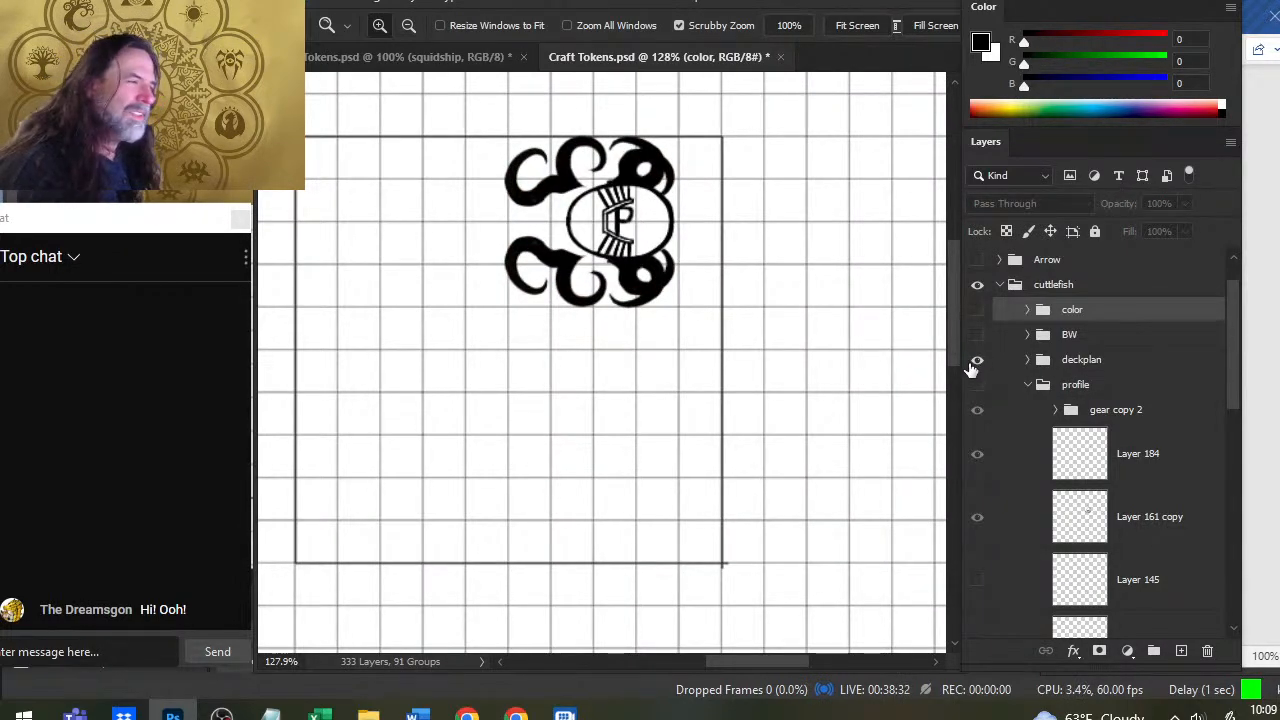
click(1027, 360)
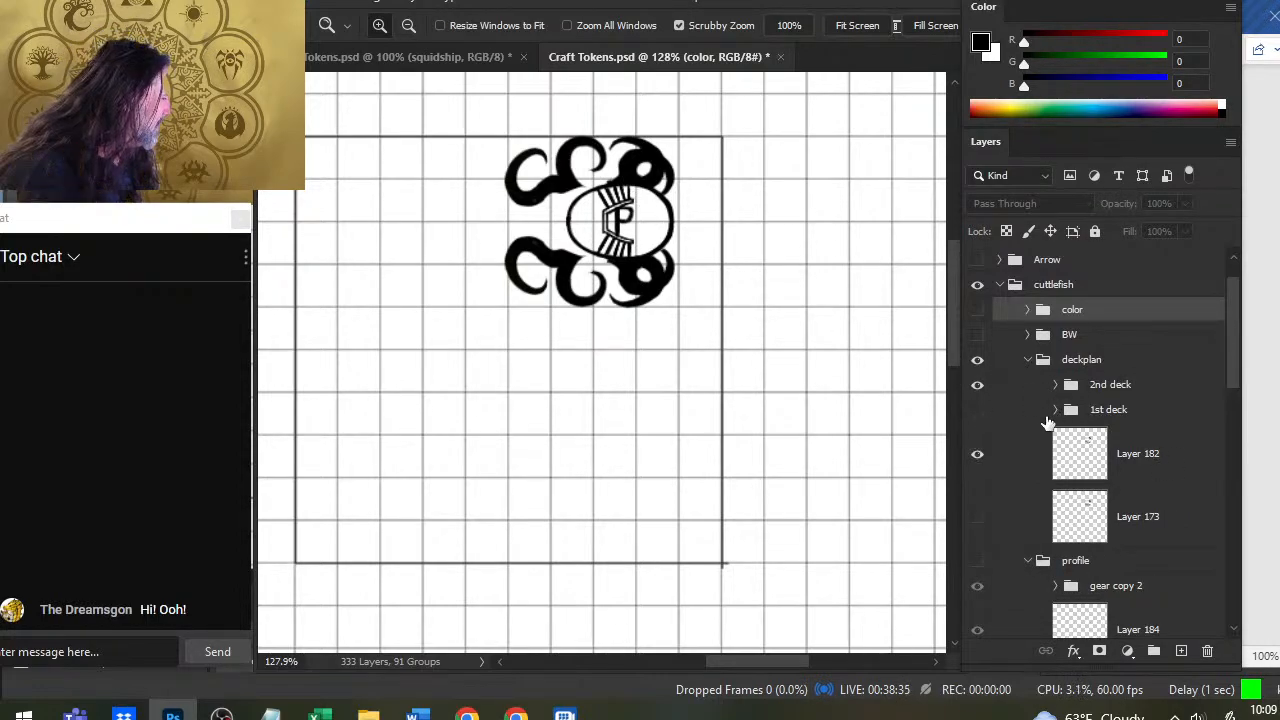
Switch the cuttlefish's deckplan from the 2nd deck to the 1st deck and back to compare the two layouts
click(977, 385)
click(978, 410)
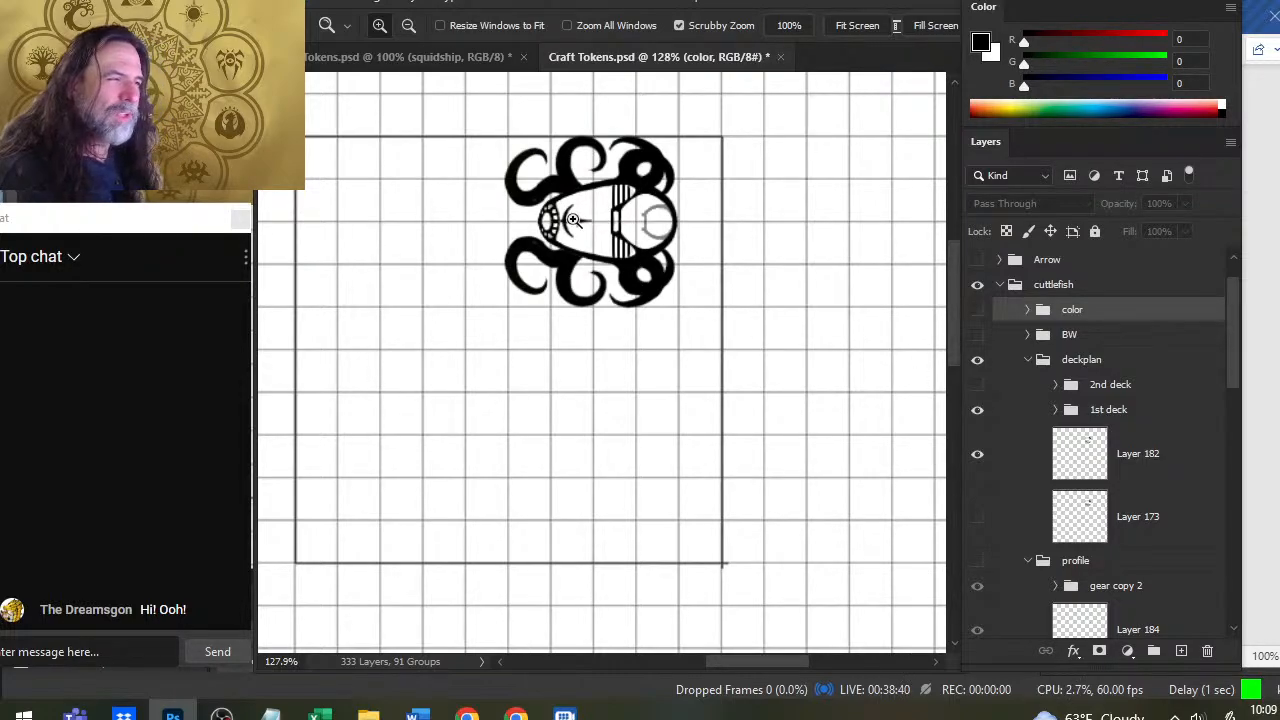
click(978, 410)
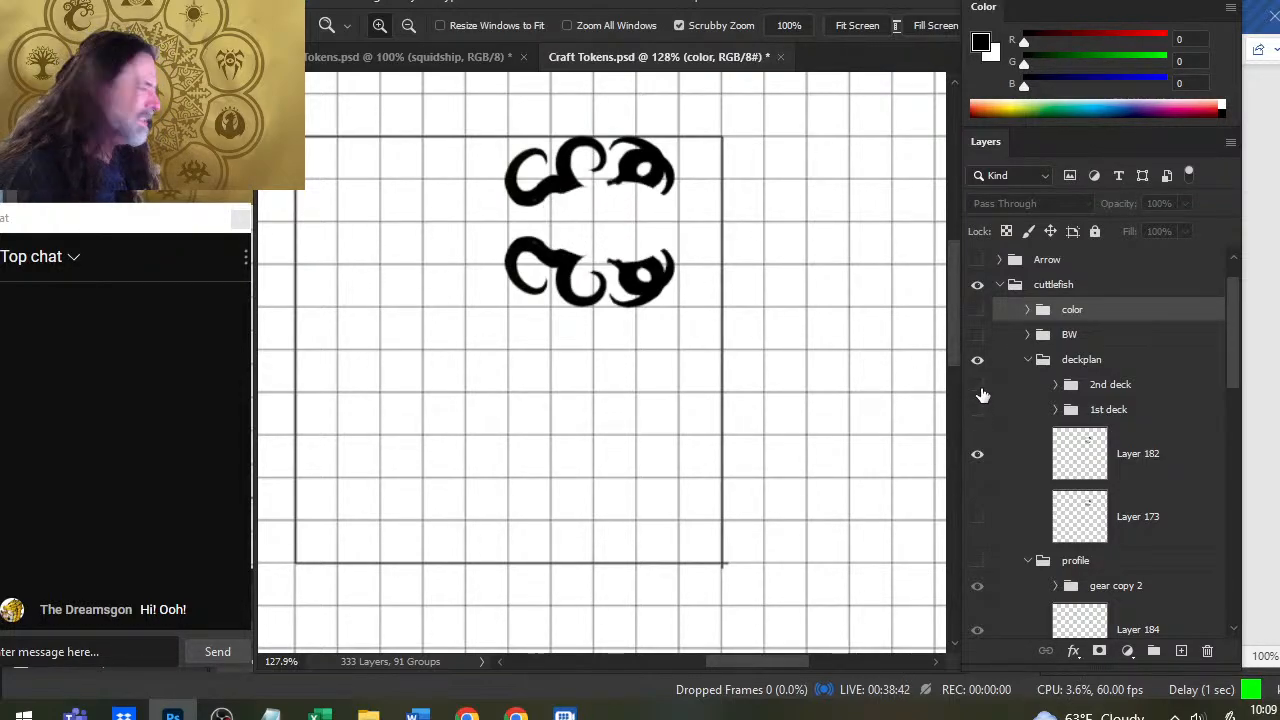
click(978, 386)
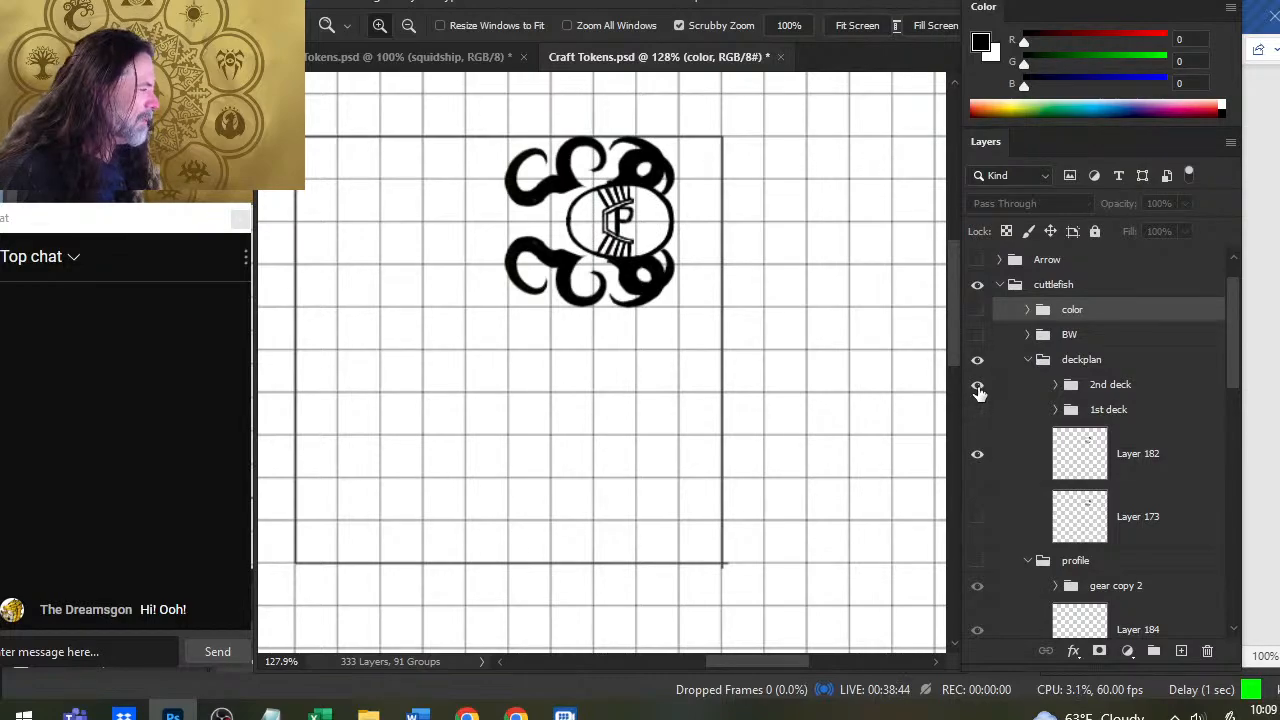
Collapse the deckplan subgroup and display the cuttlefish's profile, BW and color subgroups again
click(999, 284)
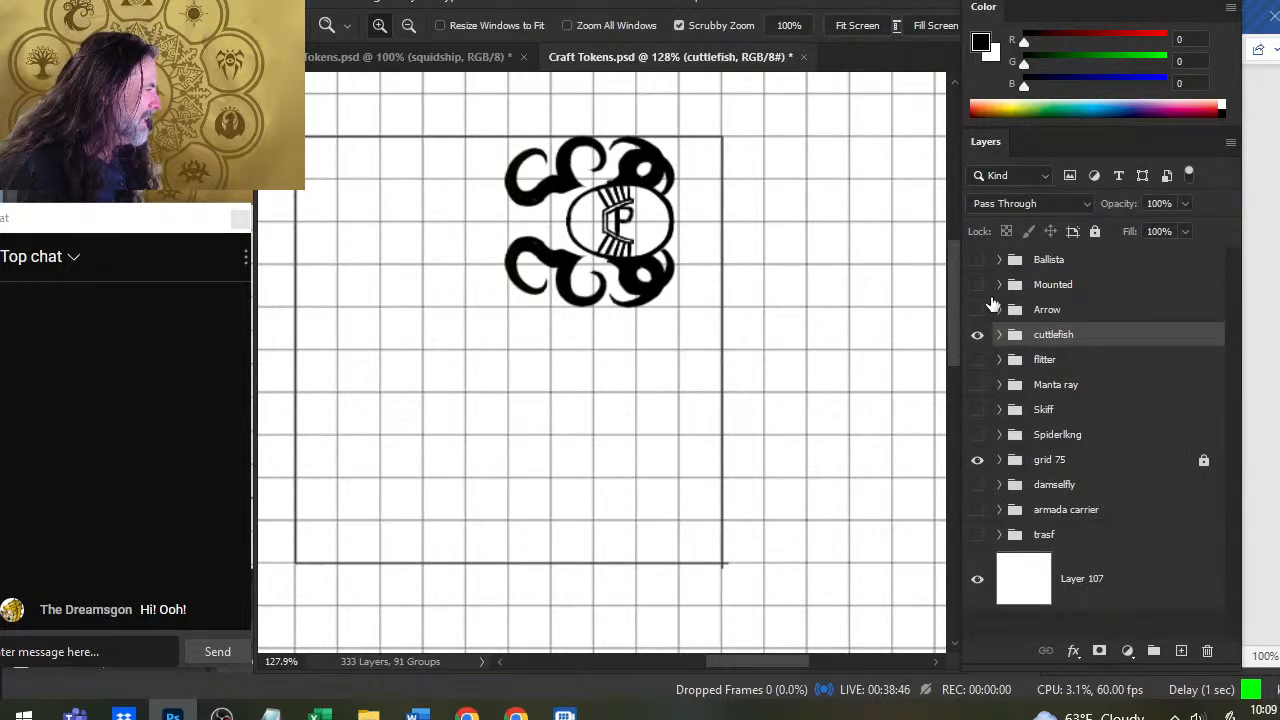
click(999, 335)
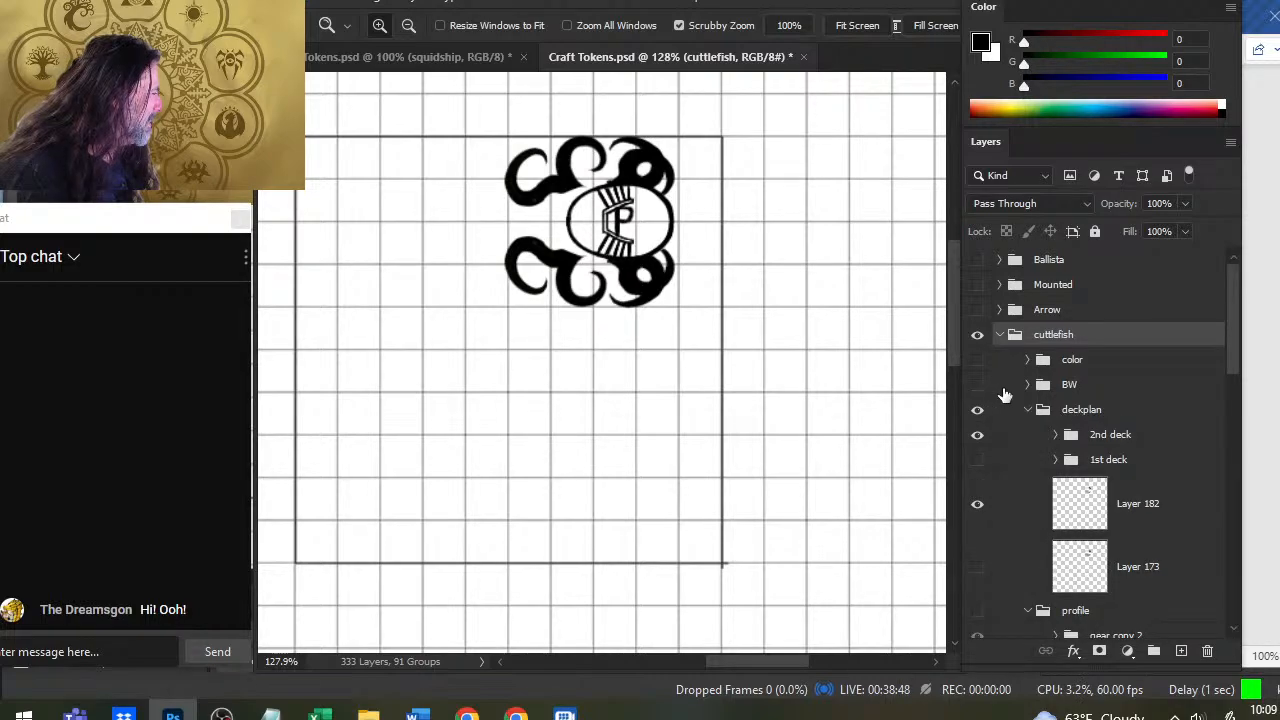
click(1030, 411)
click(977, 411)
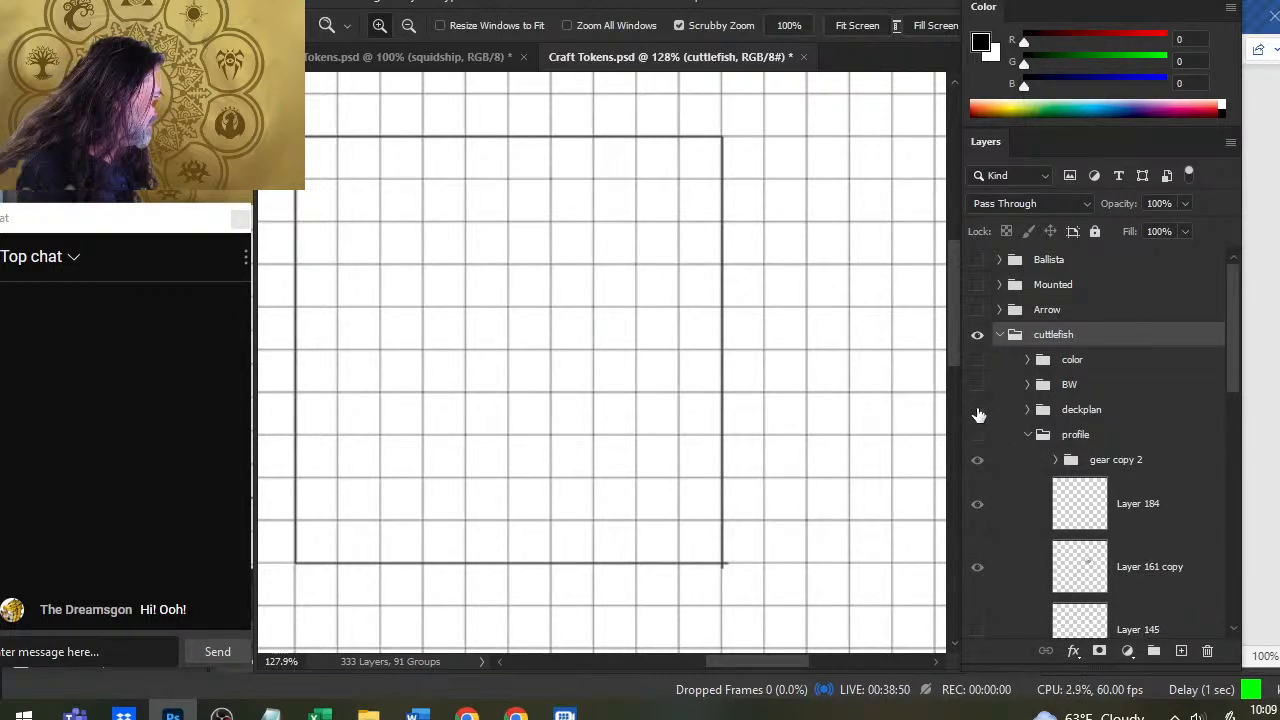
click(977, 412)
click(977, 434)
click(977, 384)
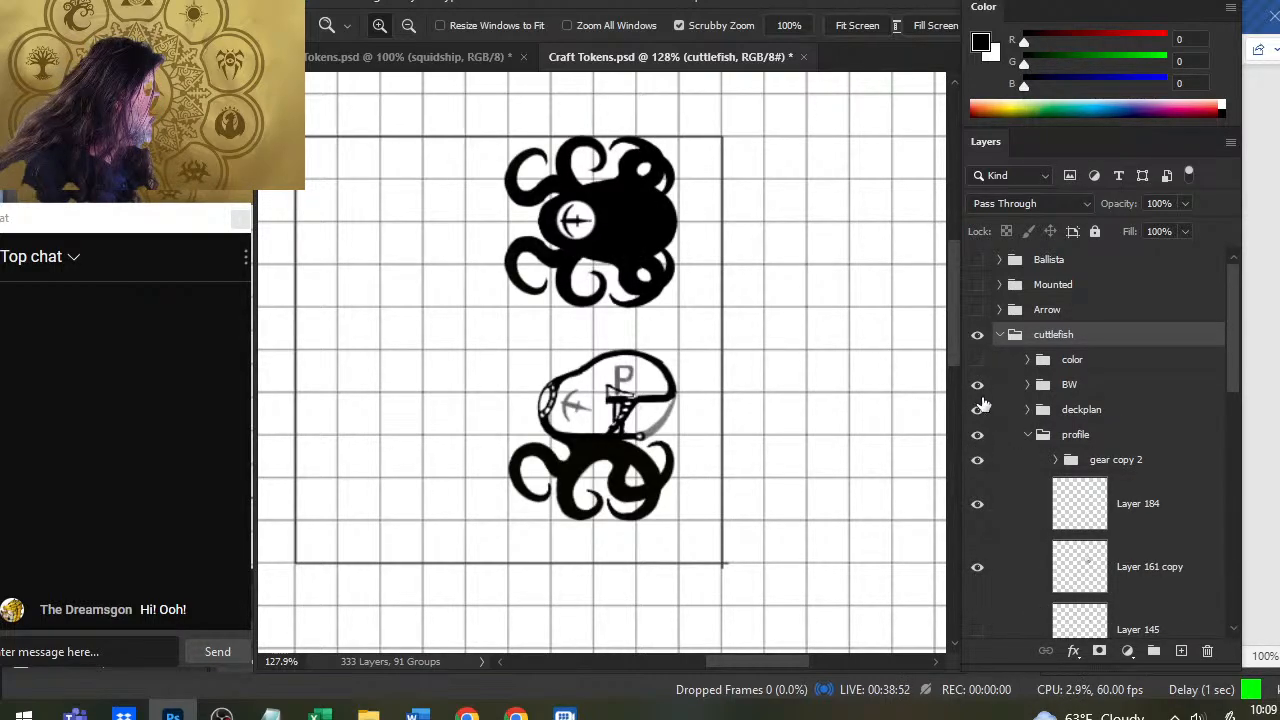
click(977, 360)
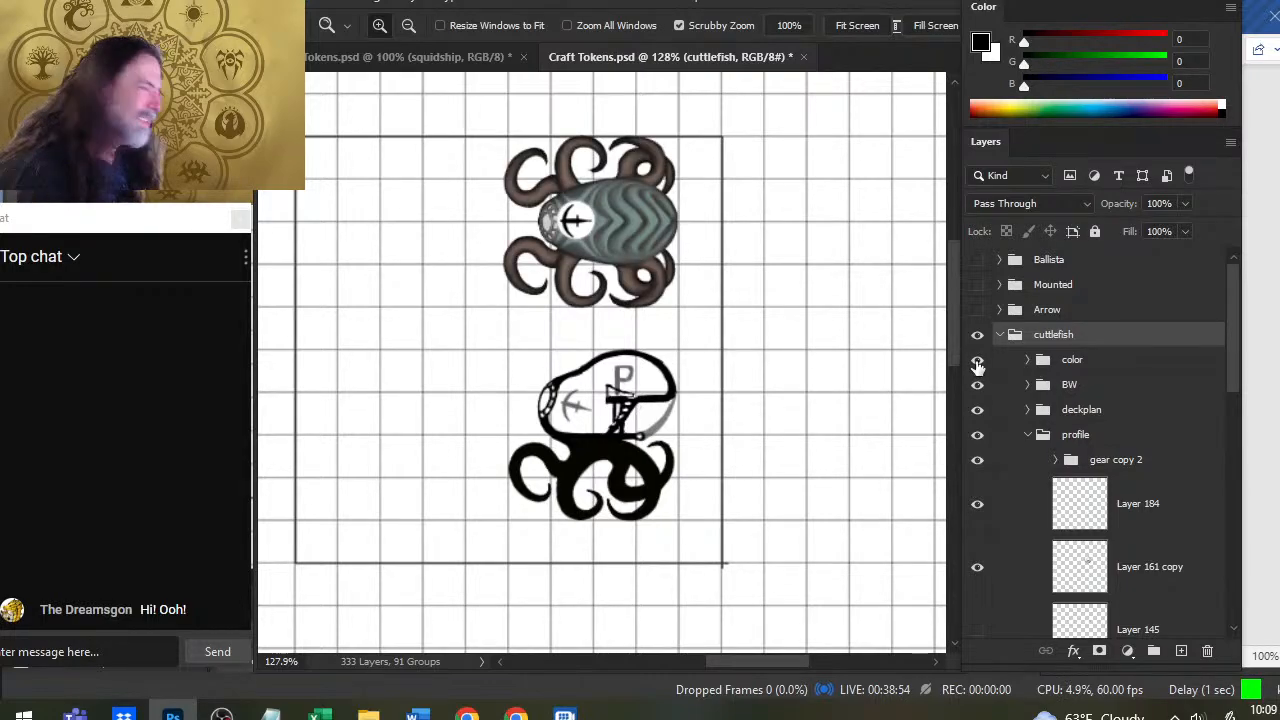
Hide the cuttlefish's color and BW subgroups and expand deckplan to view its deck above the side profile
click(978, 362)
click(978, 388)
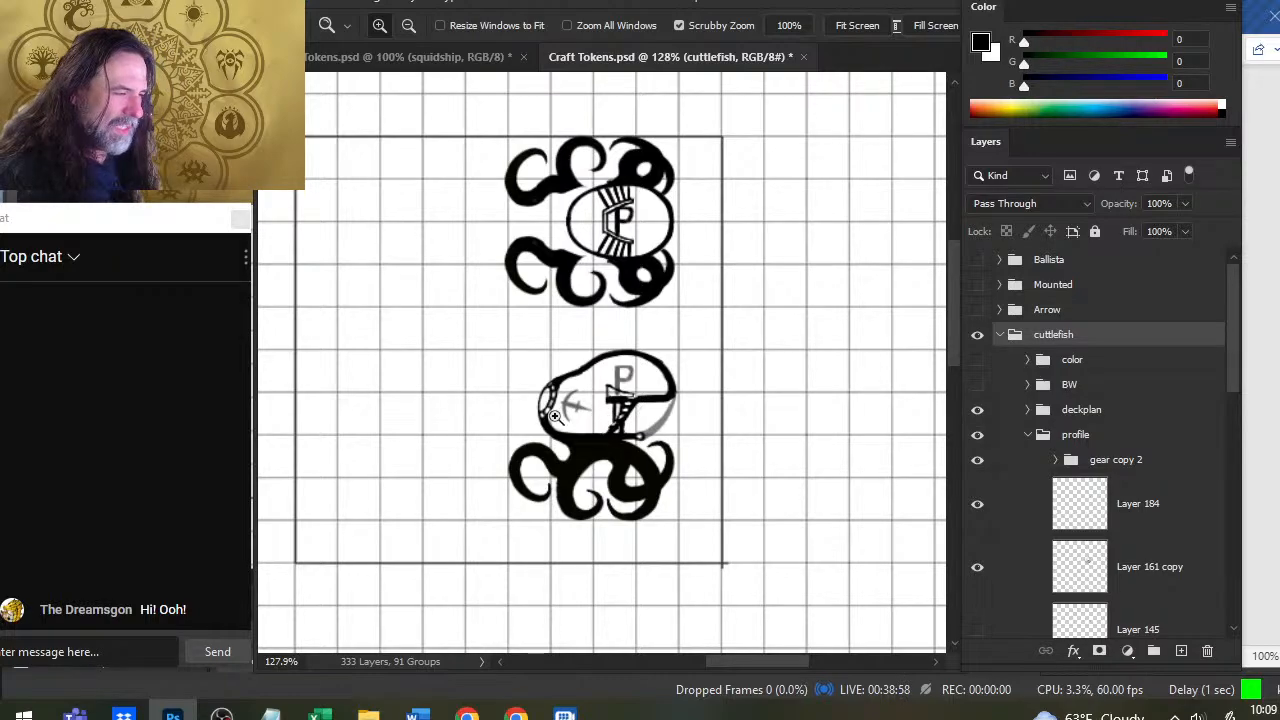
click(1036, 422)
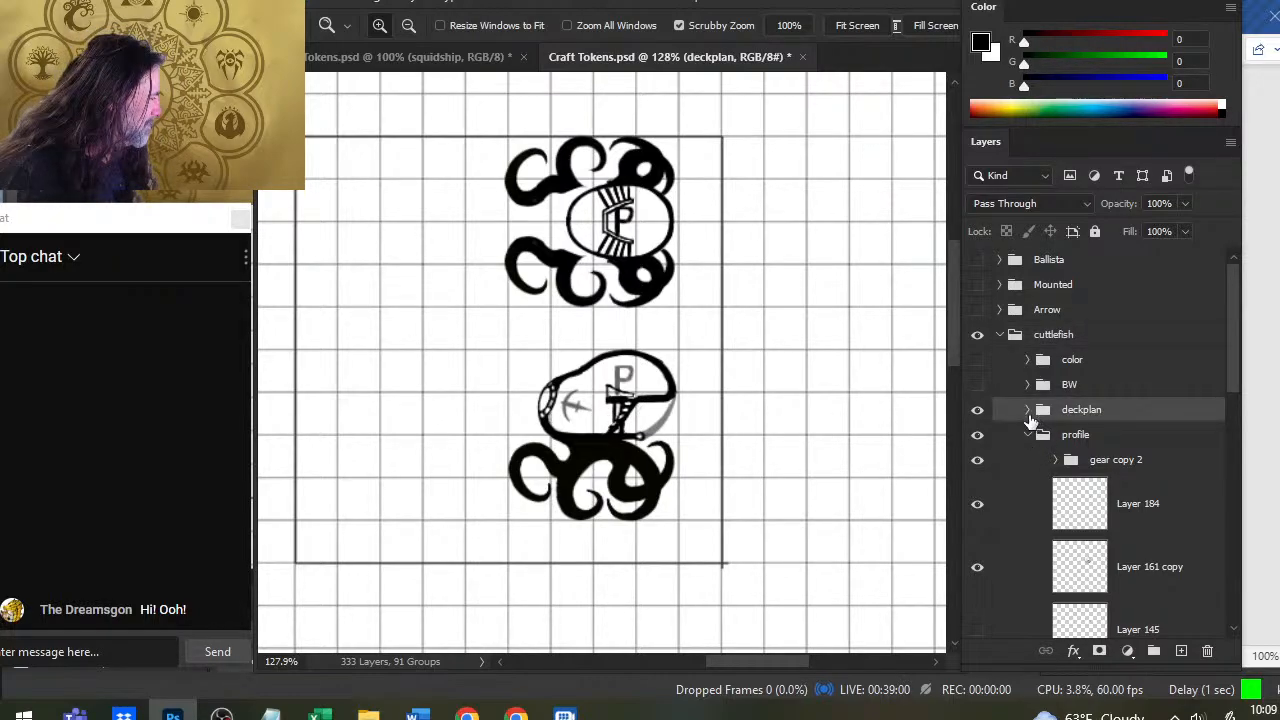
click(1029, 412)
Toggle the deck layers to identify the 2nd deck, and display the 1st deck in its place above the profile
click(979, 435)
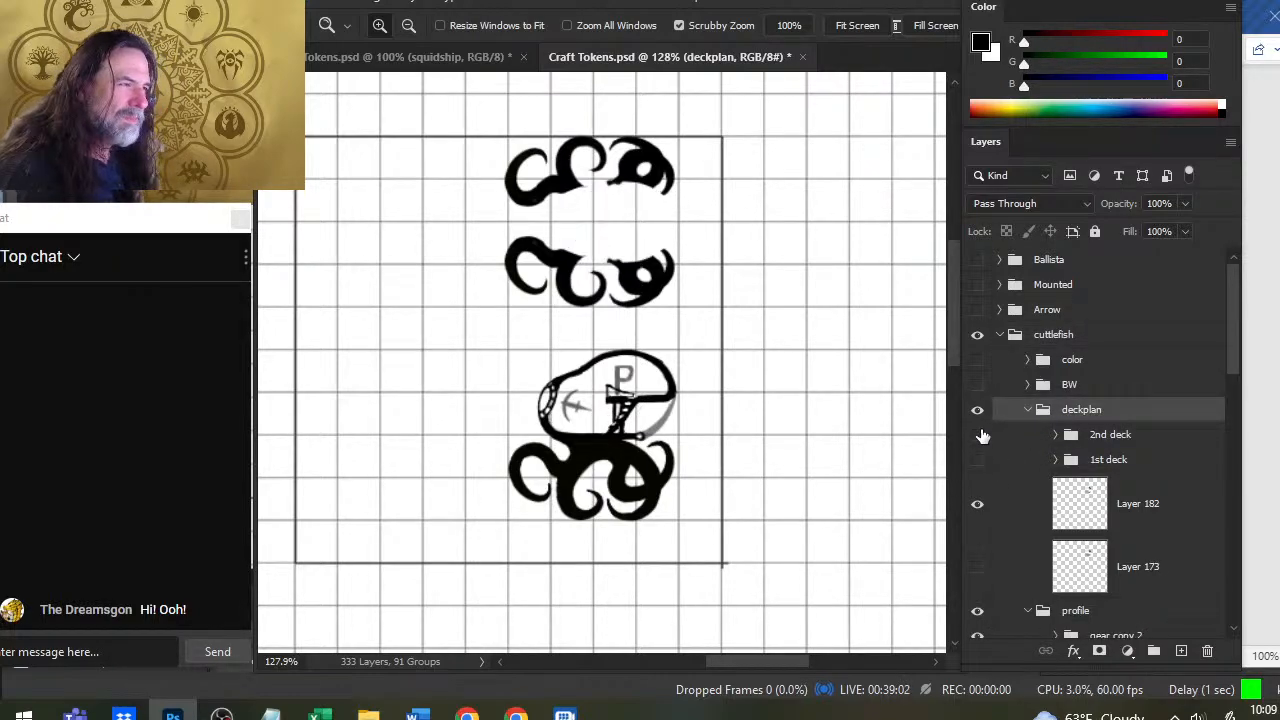
click(979, 435)
click(979, 459)
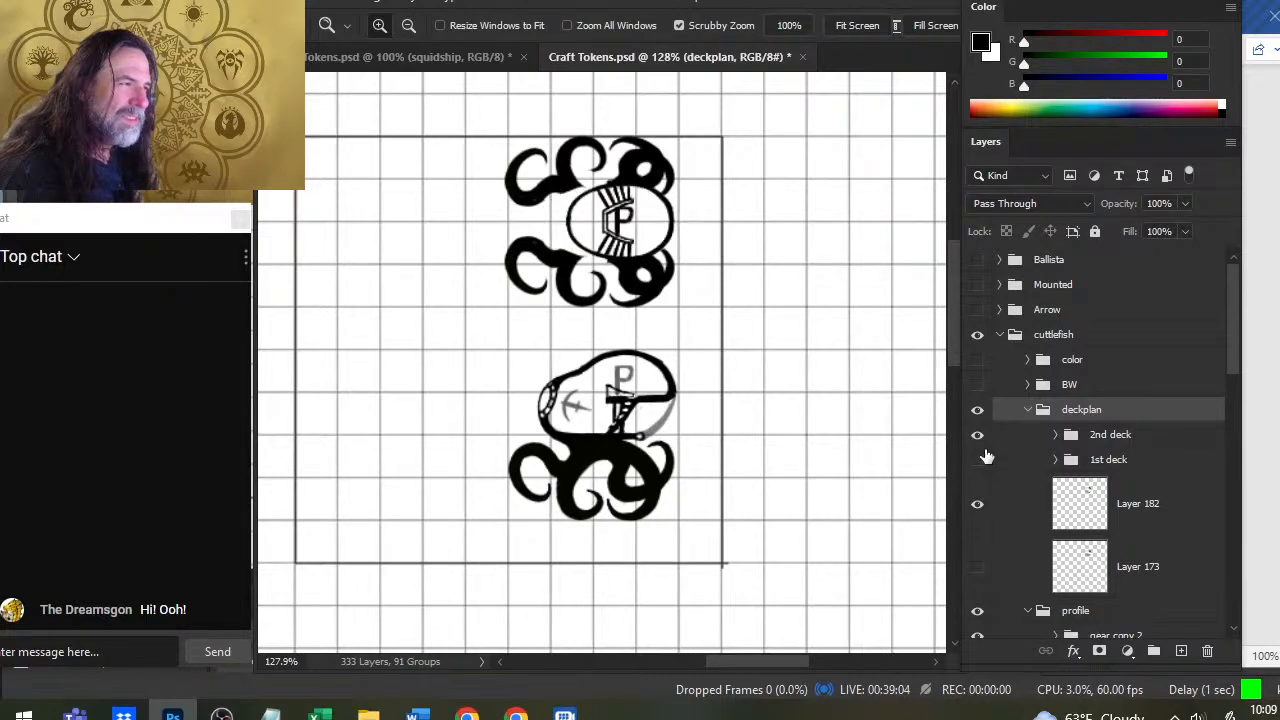
click(990, 436)
click(980, 412)
click(980, 411)
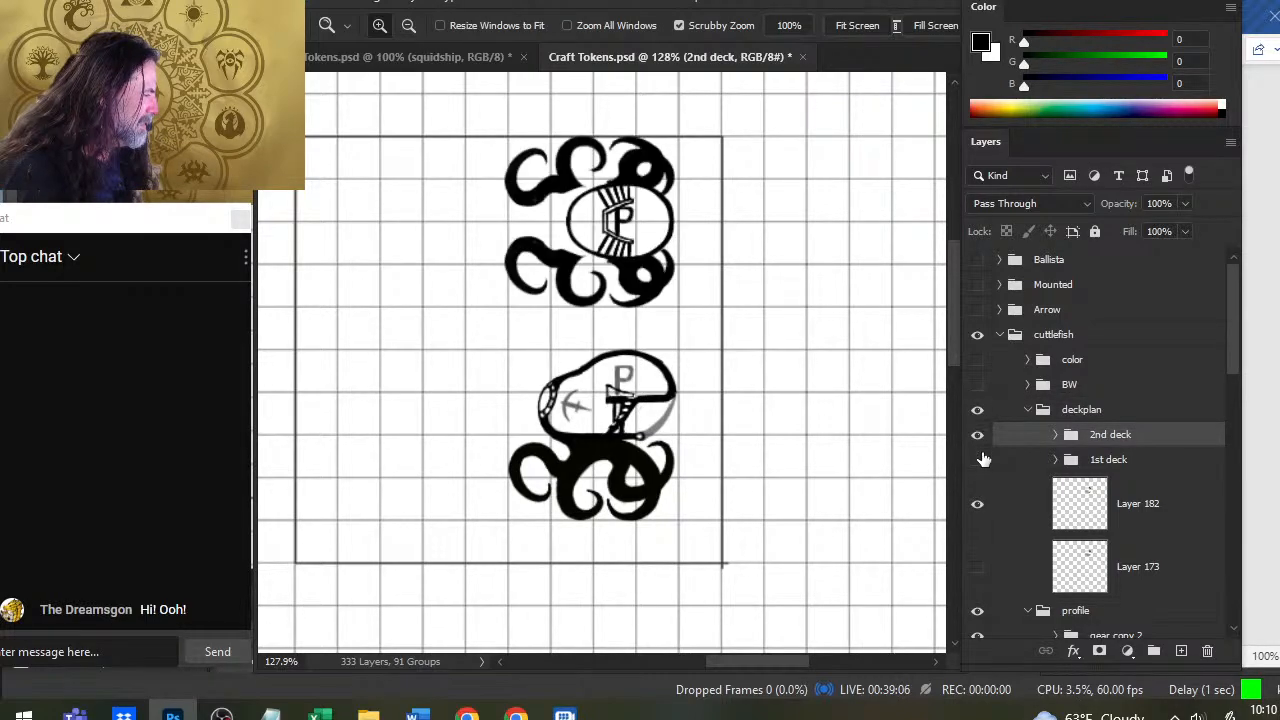
click(978, 459)
click(978, 436)
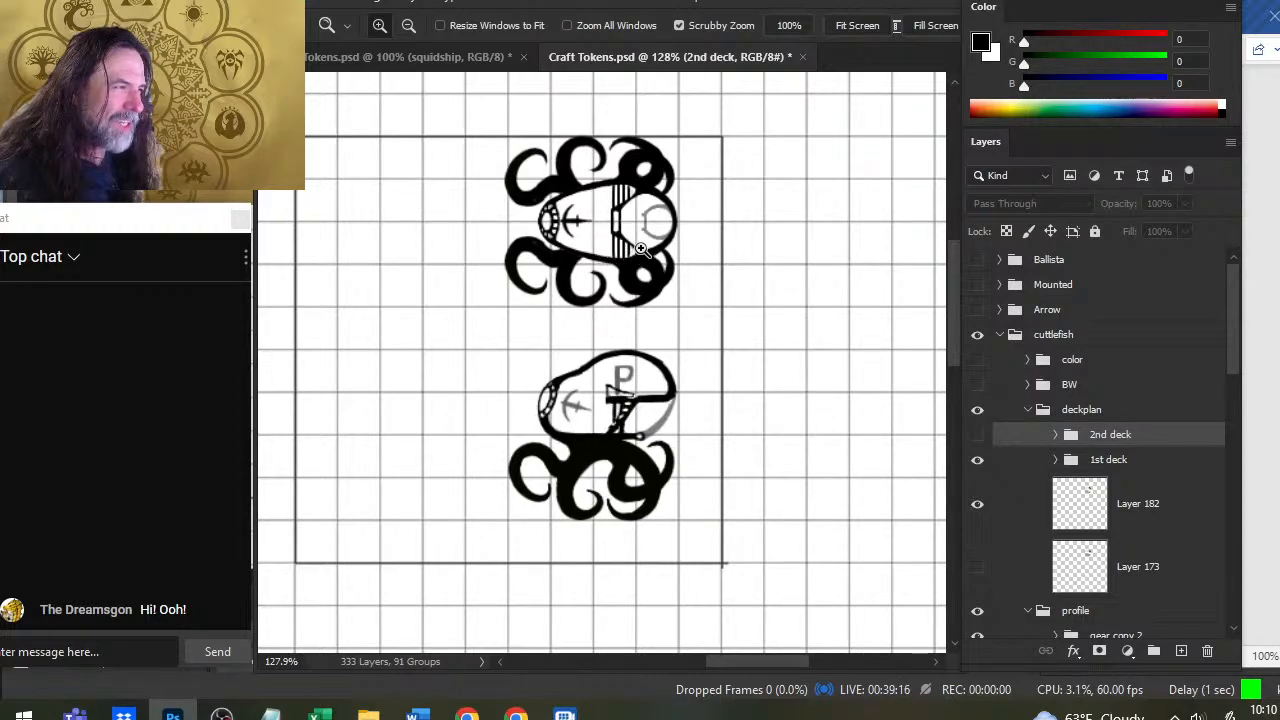
Display both cuttlefish decks and the color subgroup, and frame the colored token with its side profile
click(977, 434)
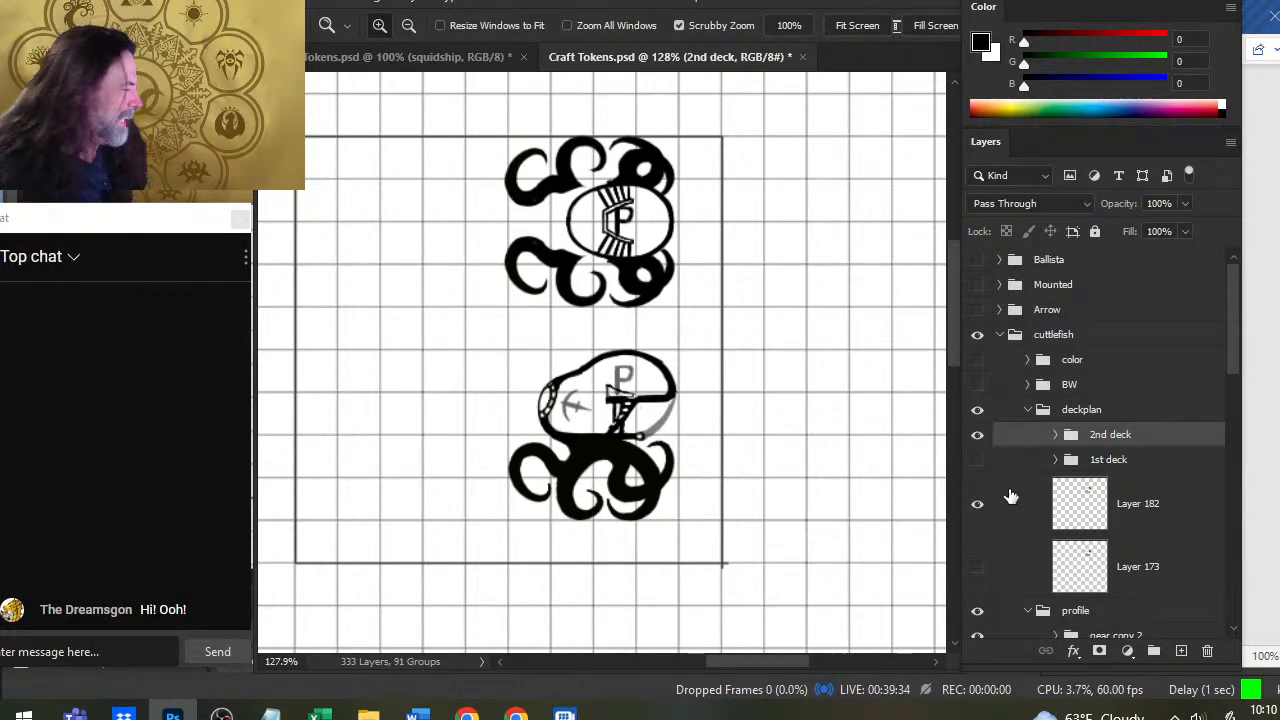
click(978, 459)
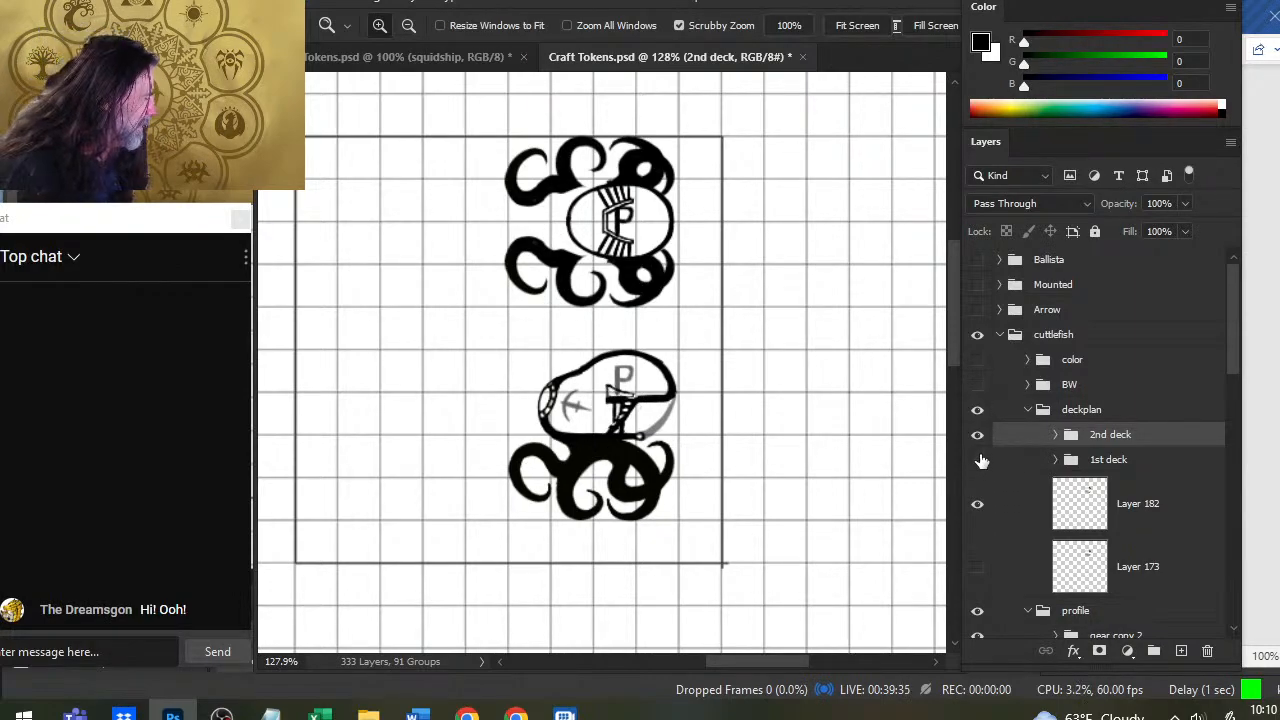
click(978, 360)
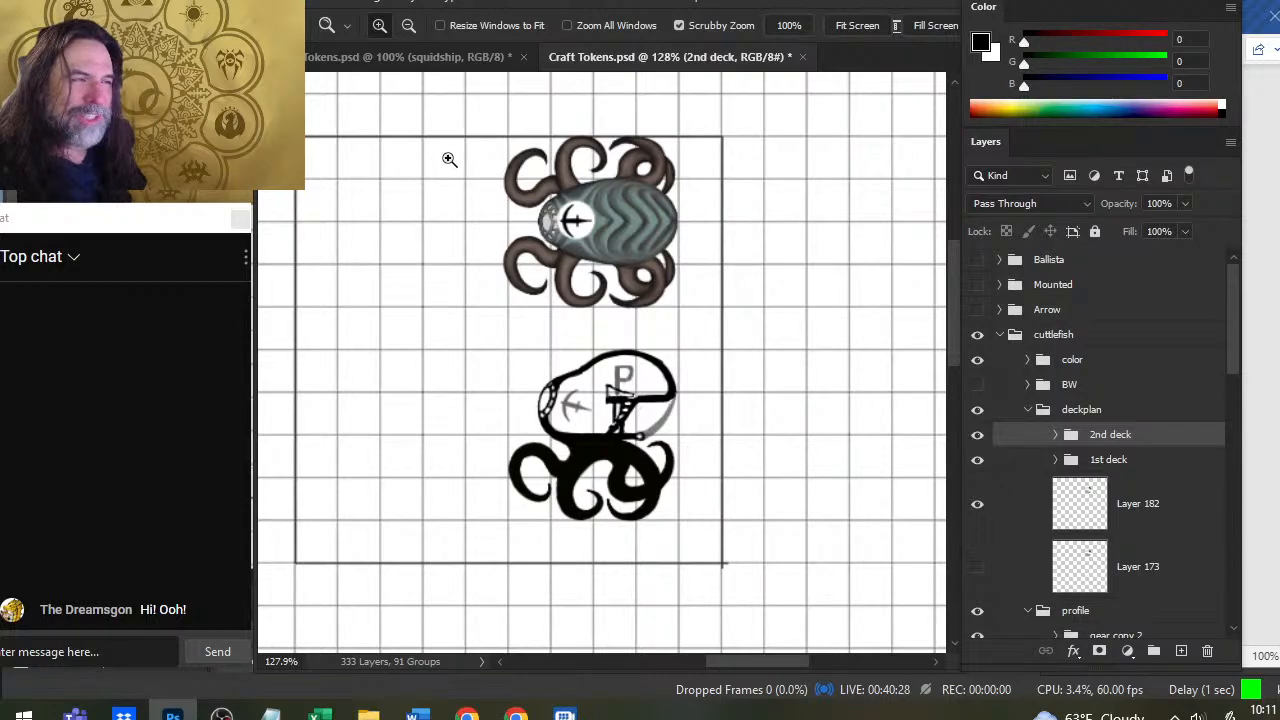
click(392, 222)
click(400, 210)
key(ctrl+0)
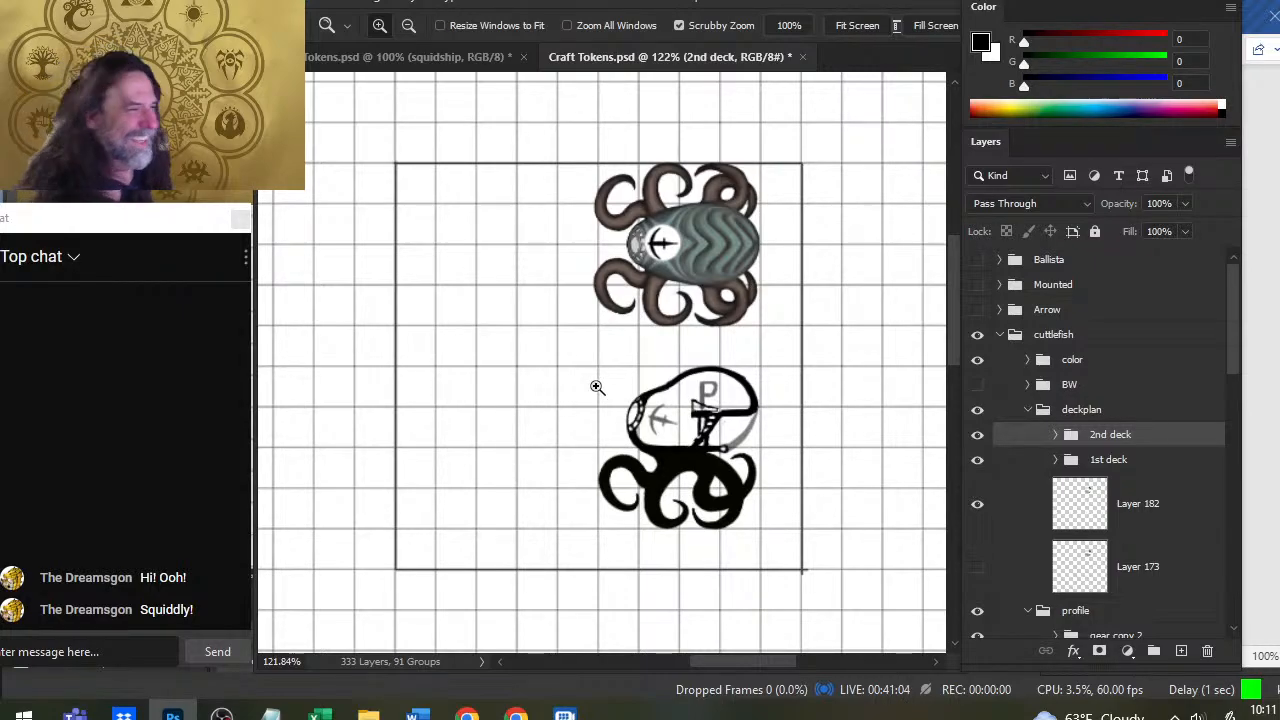
Collapse the deckplan subgroup and the cuttlefish group, hide the cuttlefish, and display the Spiderlkng token
click(1036, 412)
click(1033, 411)
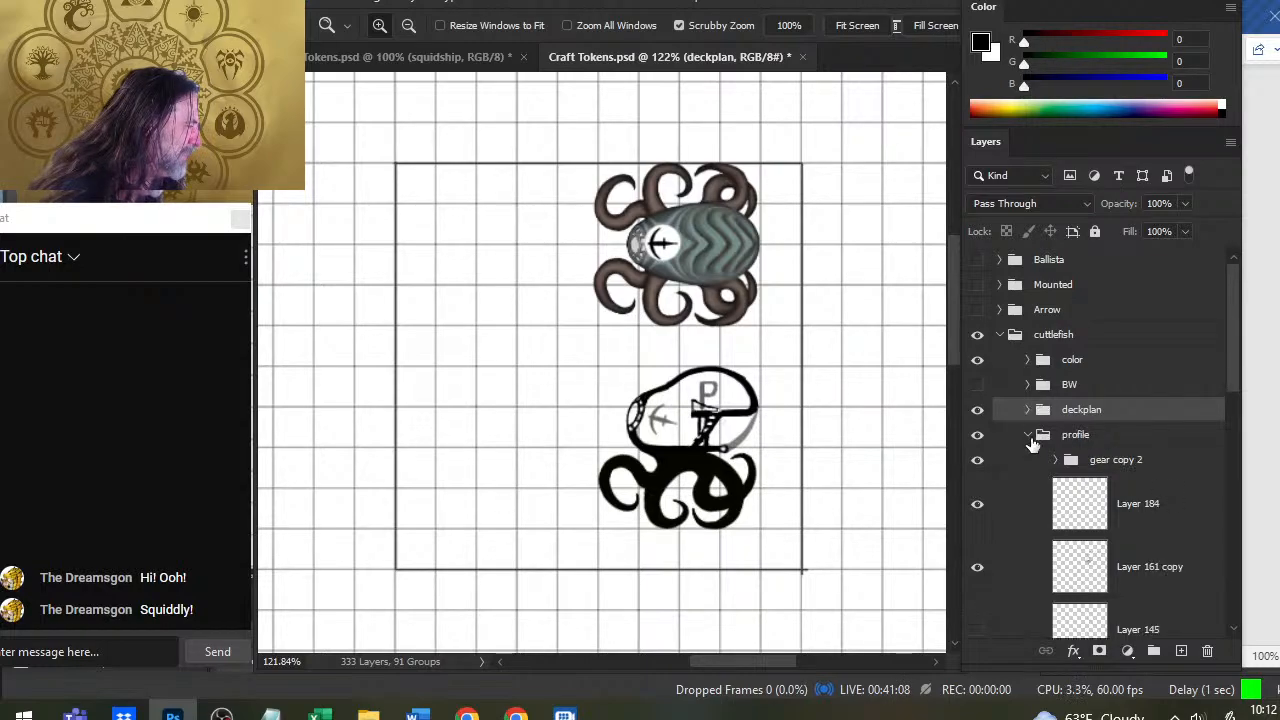
click(999, 334)
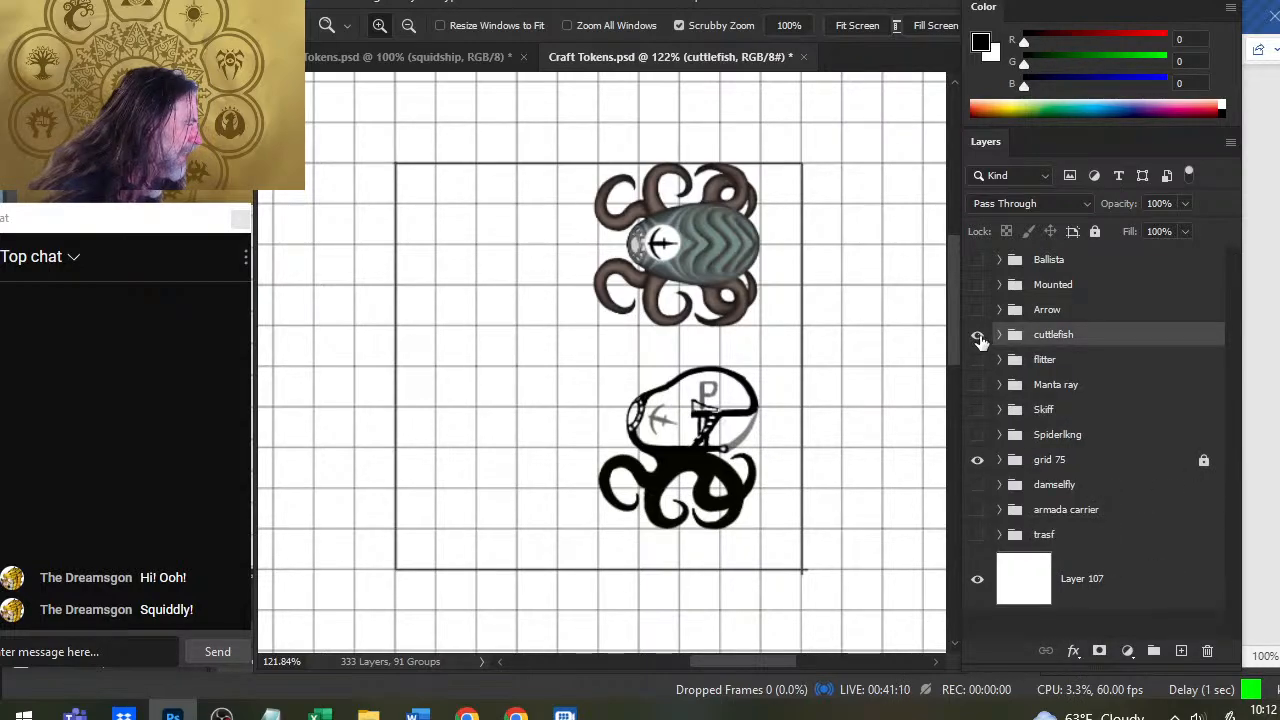
click(977, 334)
click(977, 434)
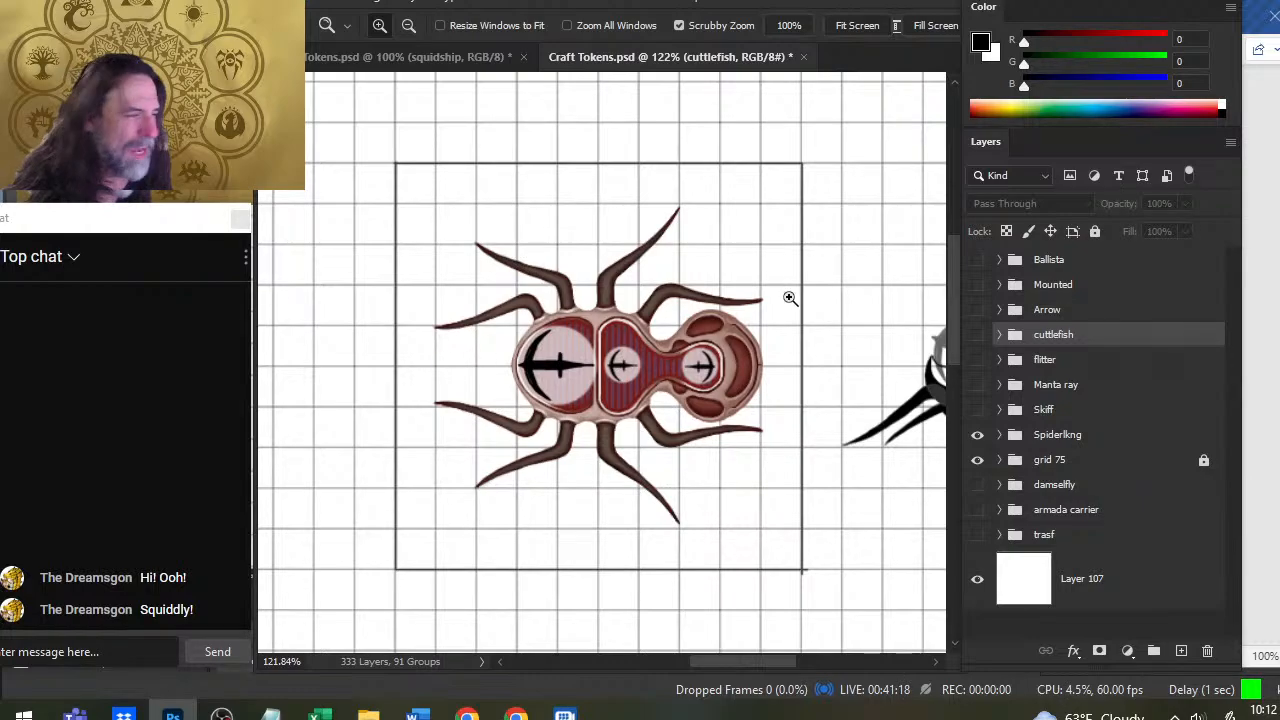
Examine the colored Spiderlkng token and its side-profile sketch at several magnifications
key(space)
drag(861, 413, 657, 355)
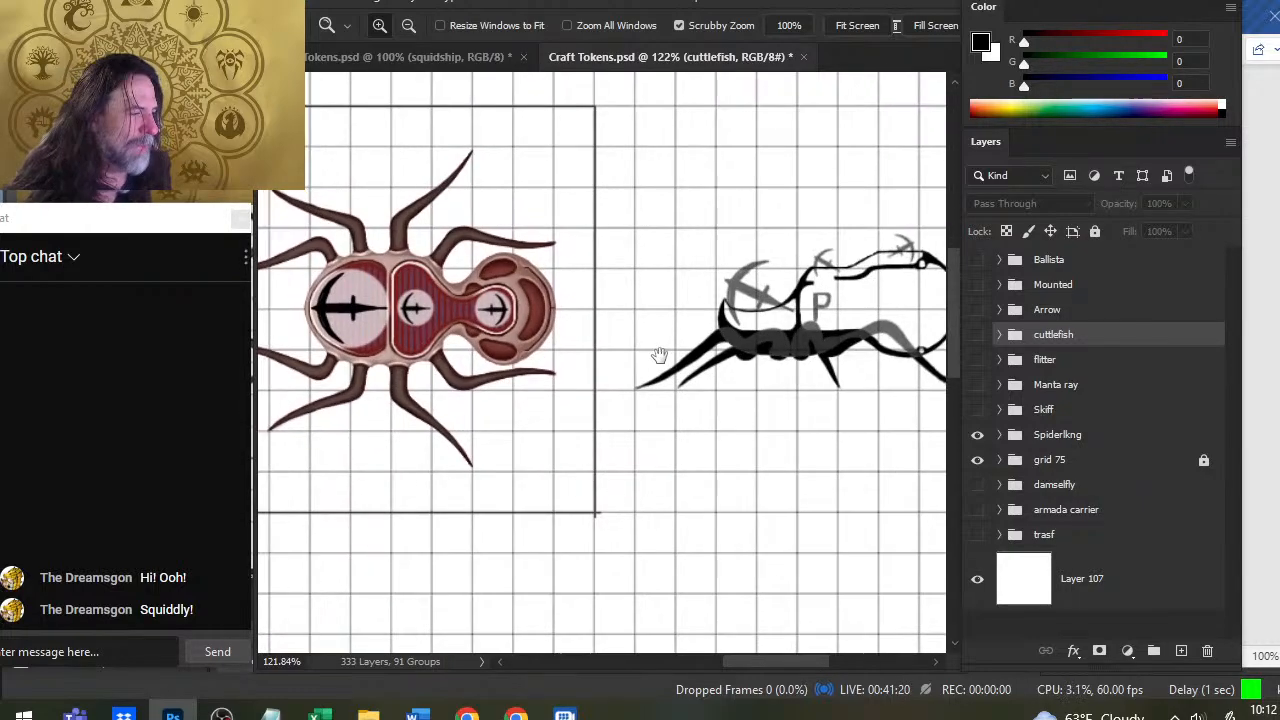
drag(771, 409, 629, 421)
drag(576, 367, 627, 377)
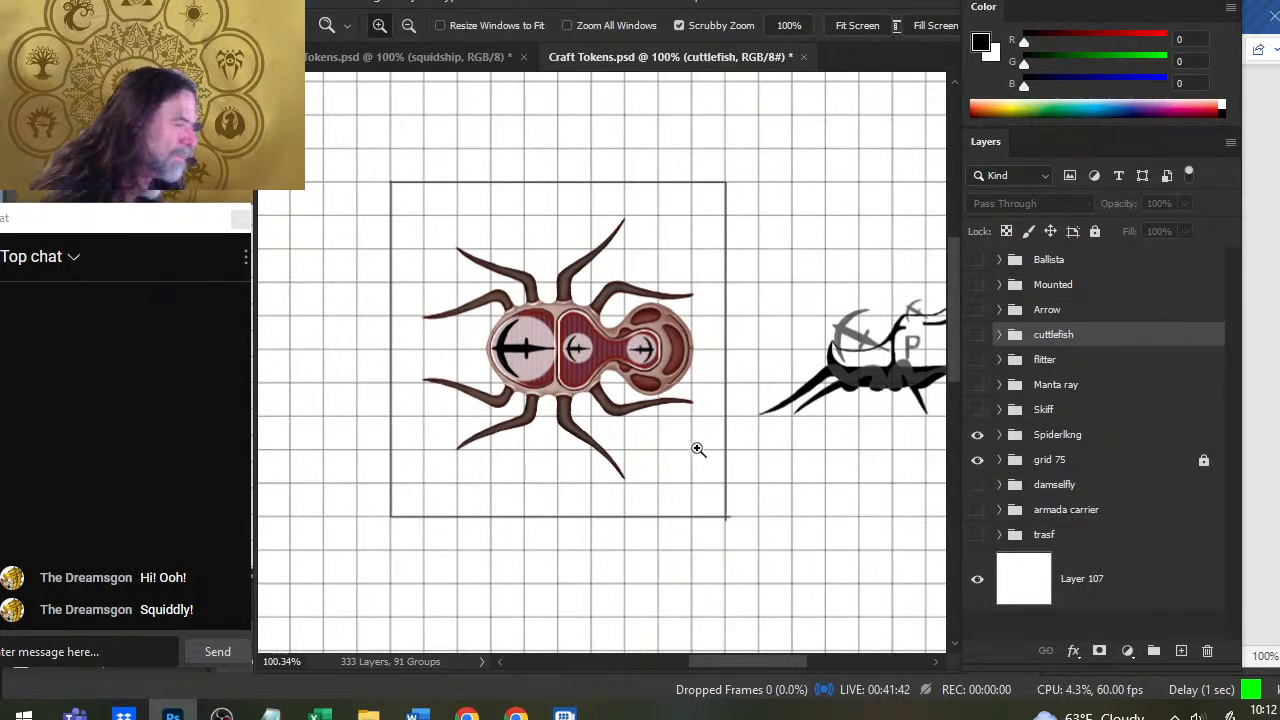
drag(848, 471, 679, 446)
drag(568, 377, 601, 420)
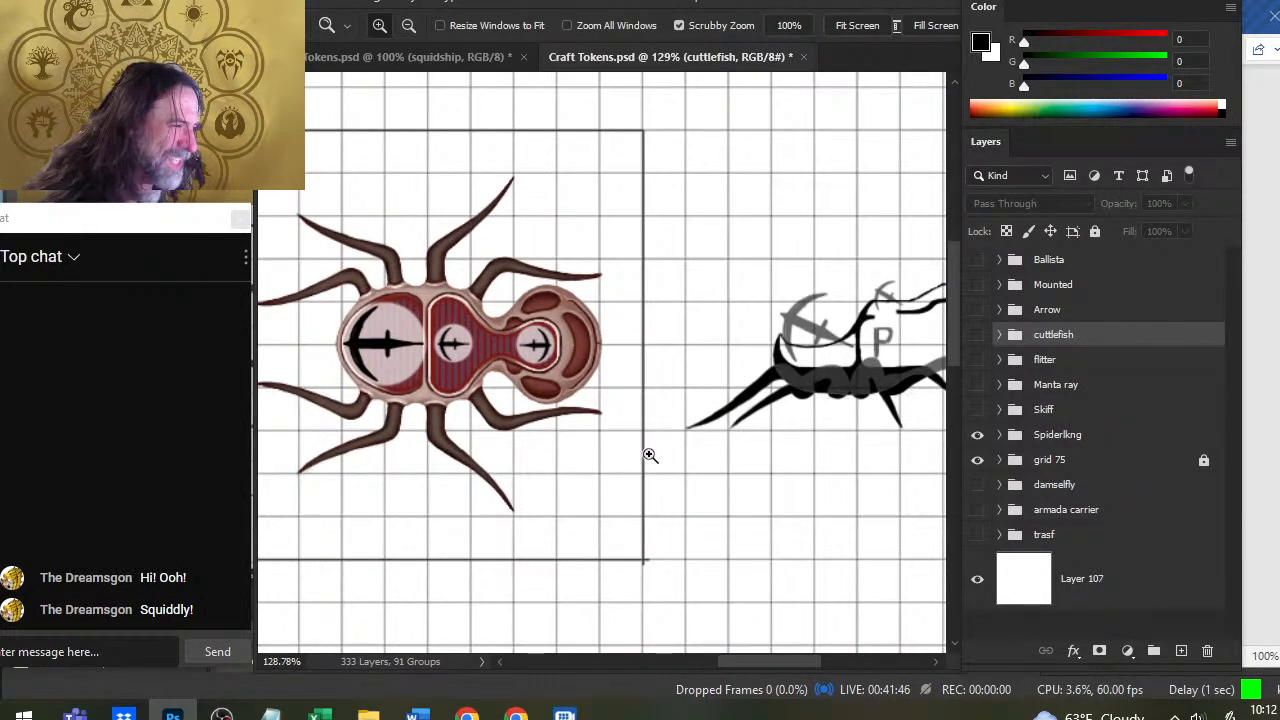
drag(649, 455, 583, 460)
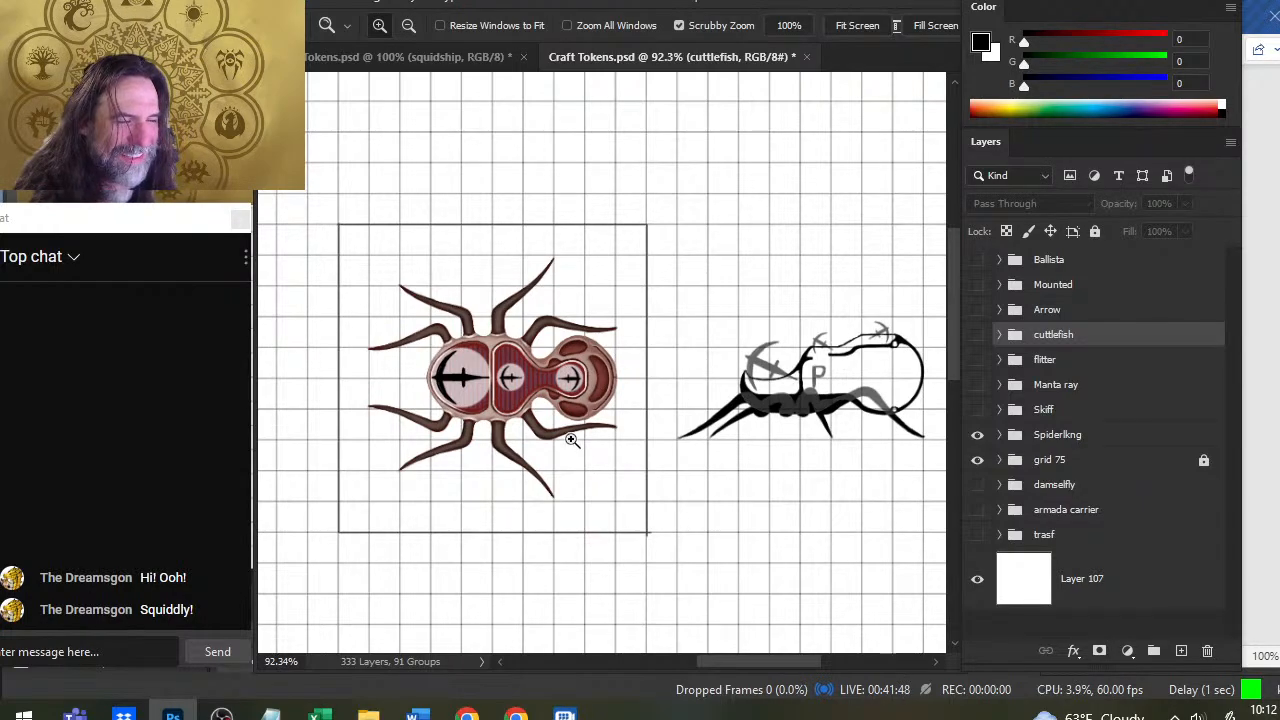
drag(510, 435, 527, 435)
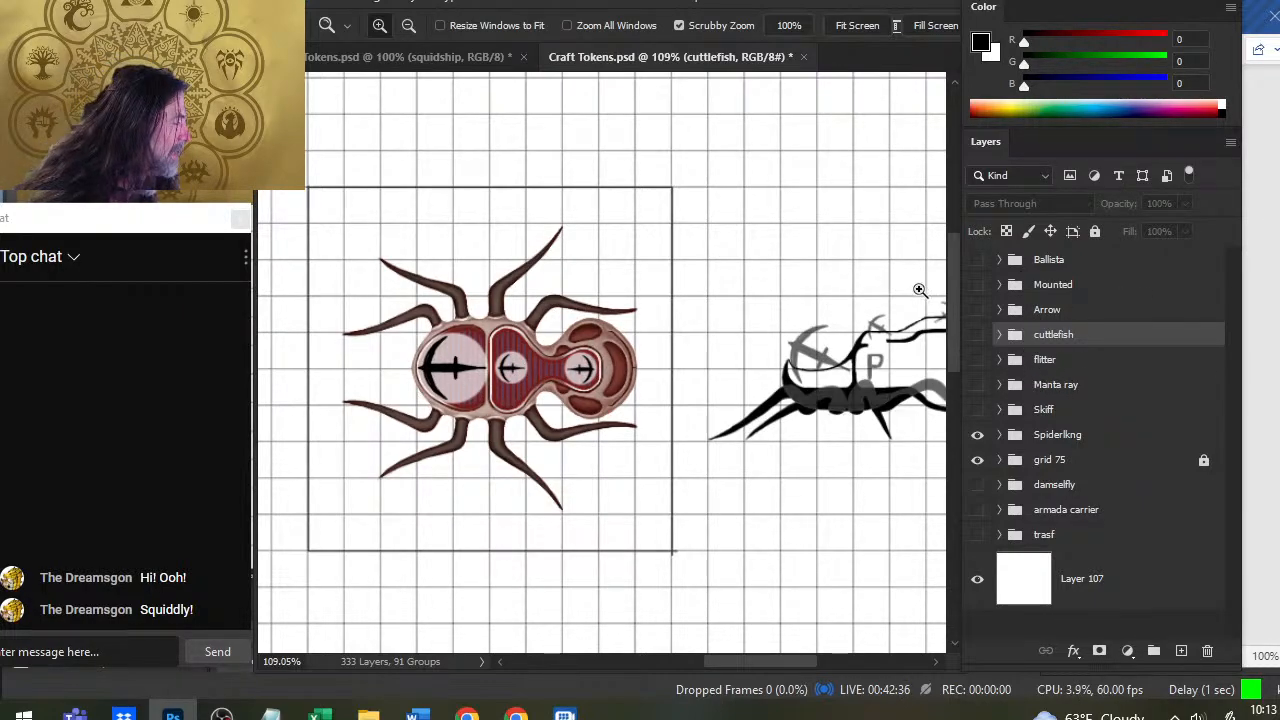
Expand the Spiderlkng group and its mounted subgroup, then display and select the top-level Mounted group
click(999, 434)
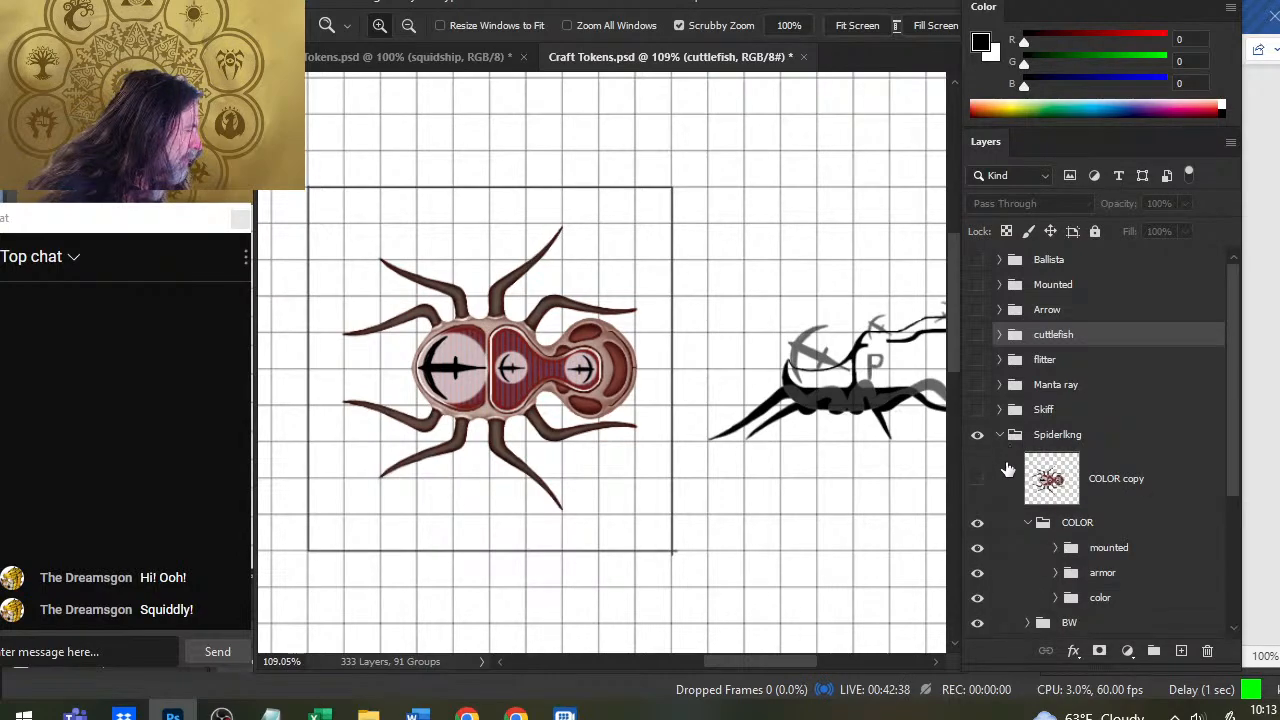
click(1055, 548)
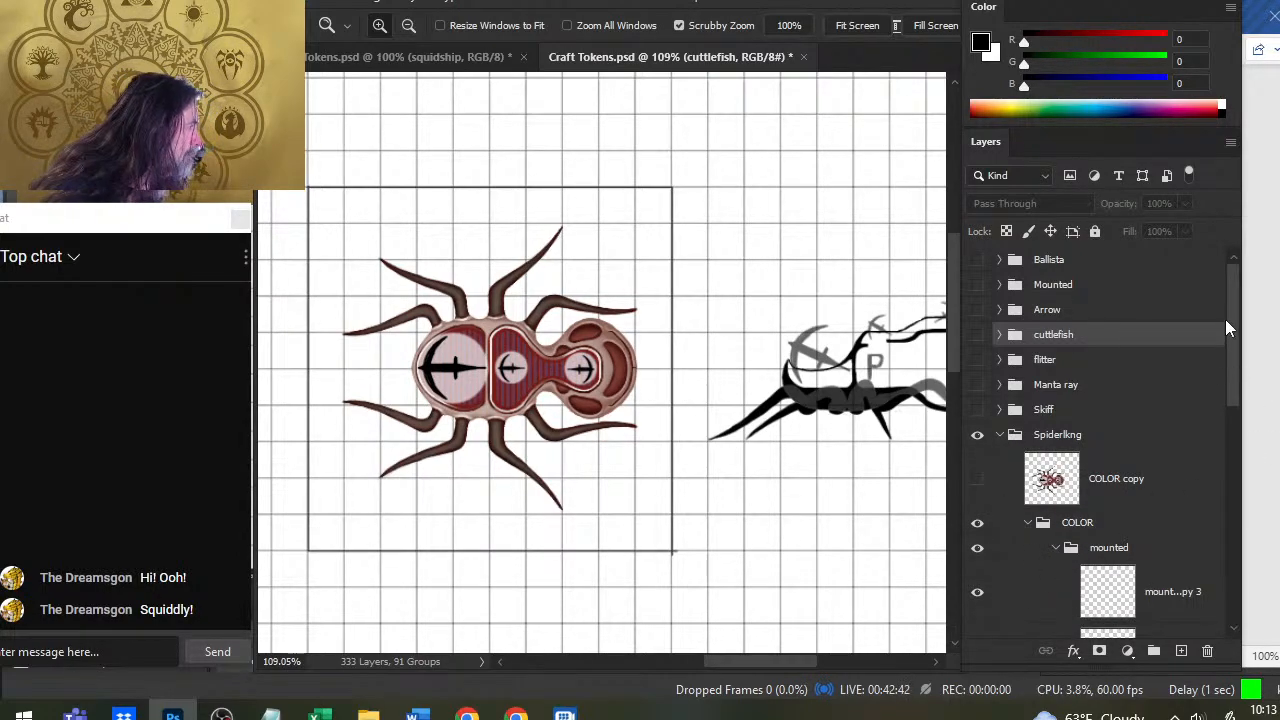
click(977, 289)
click(1066, 290)
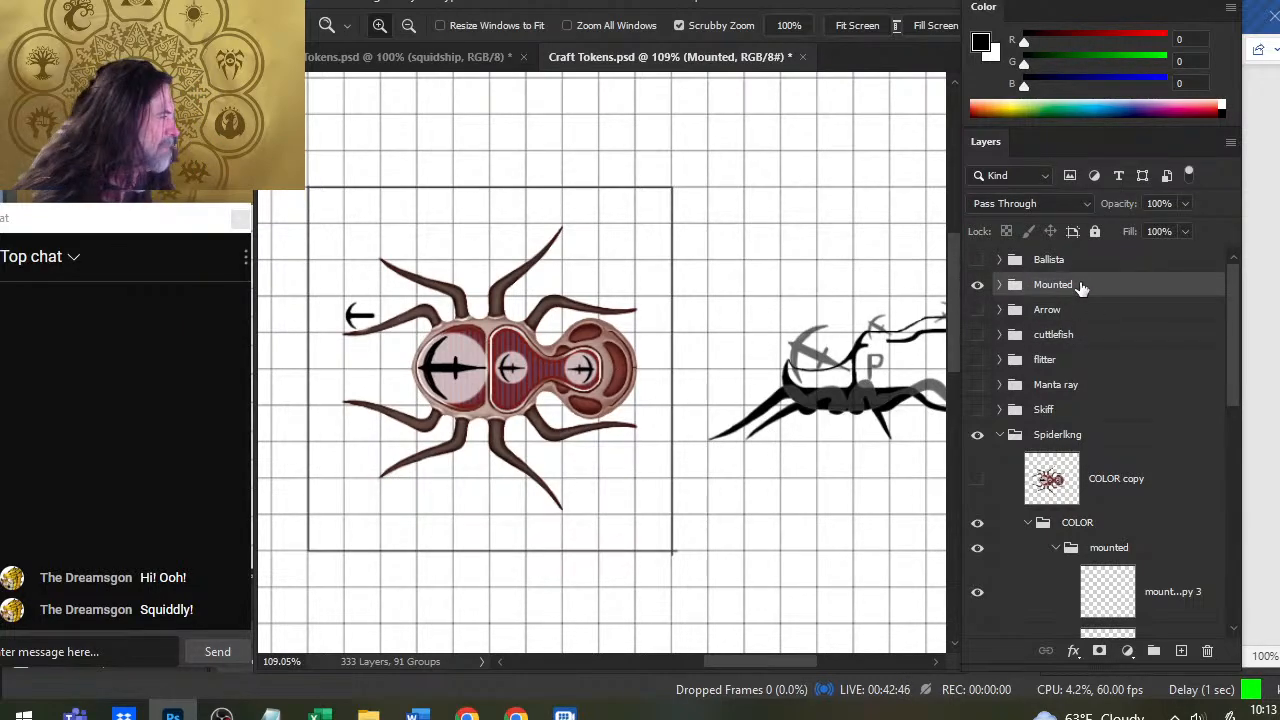
Duplicate the Mounted weapon group twice within Craft Tokens.psd
right_click(1063, 290)
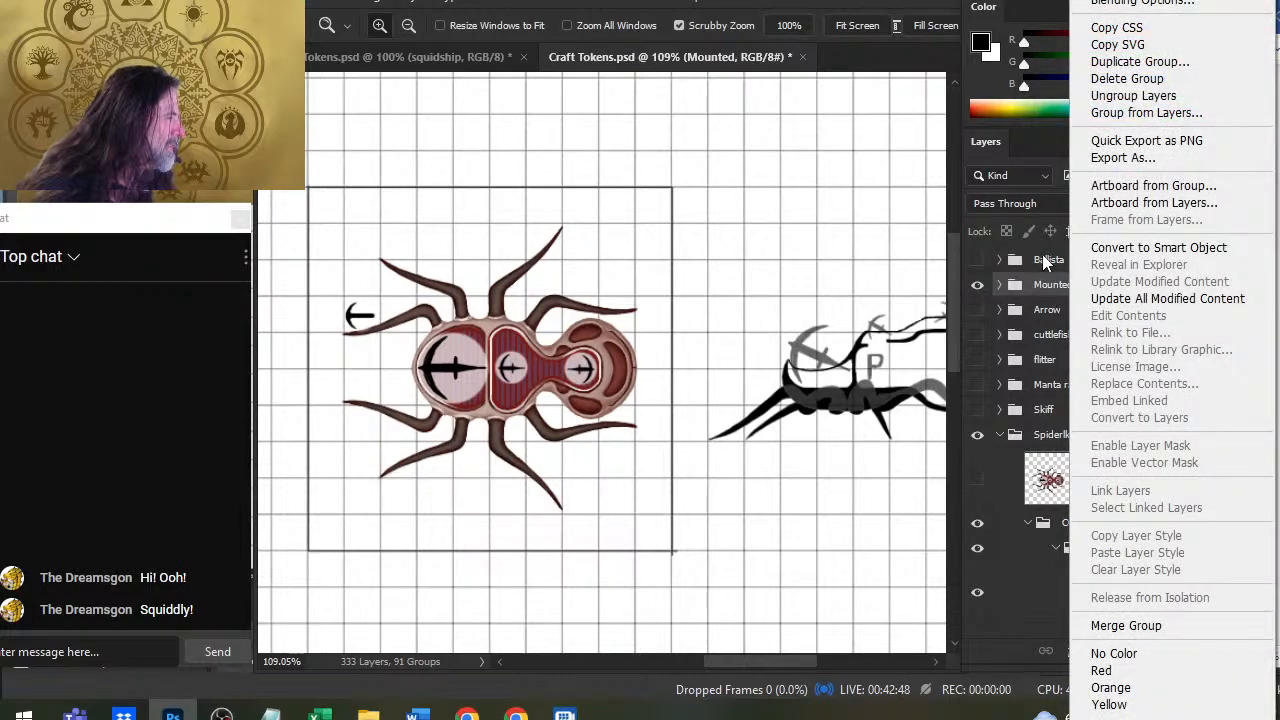
click(1046, 286)
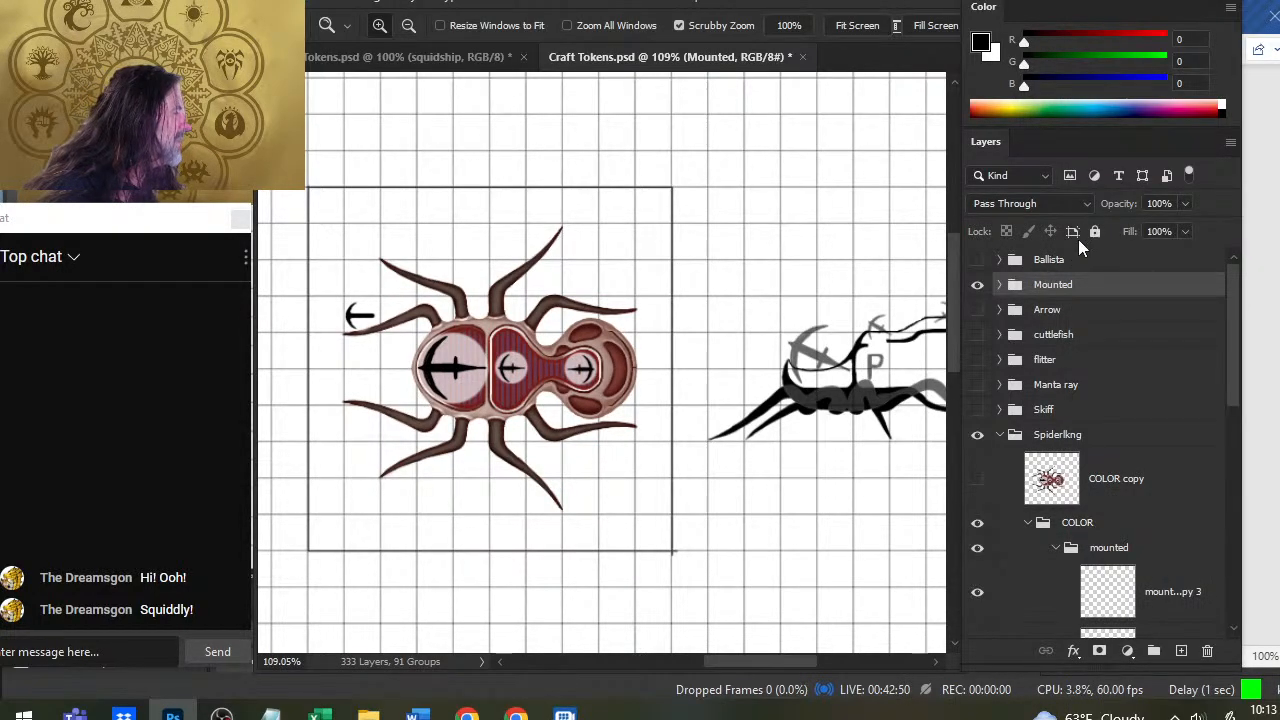
right_click(1052, 288)
click(1178, 66)
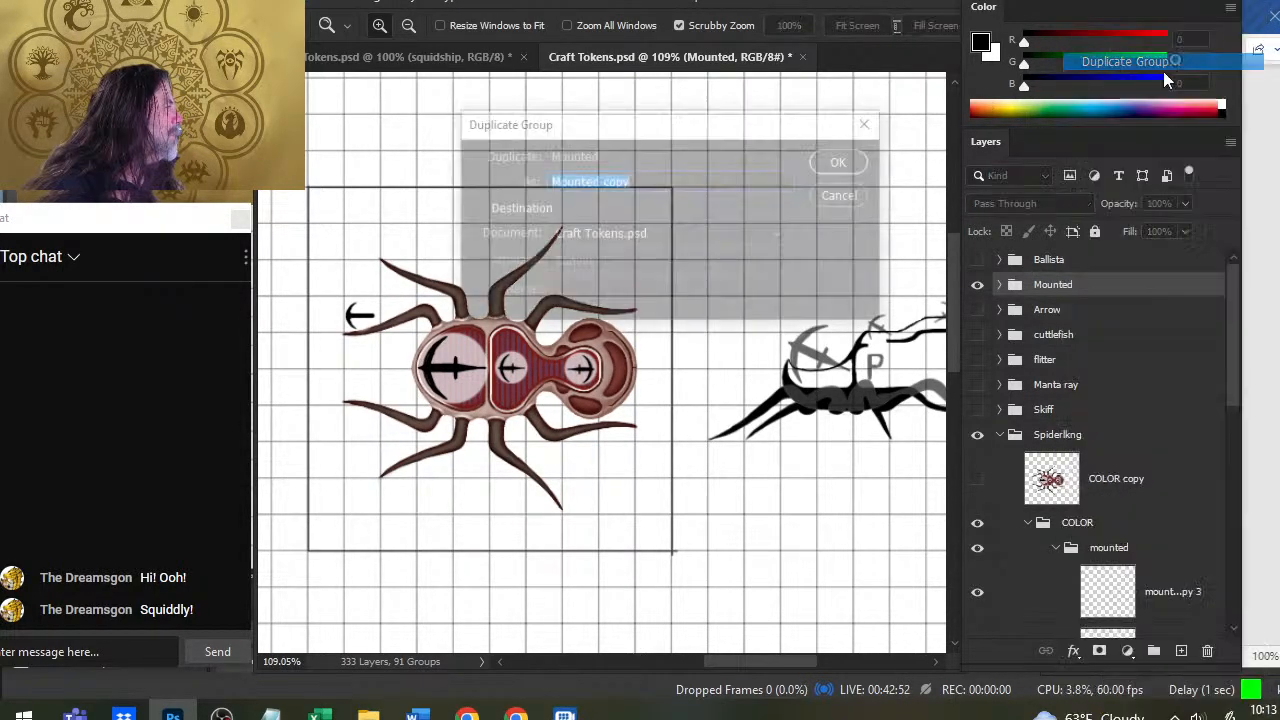
key(Return)
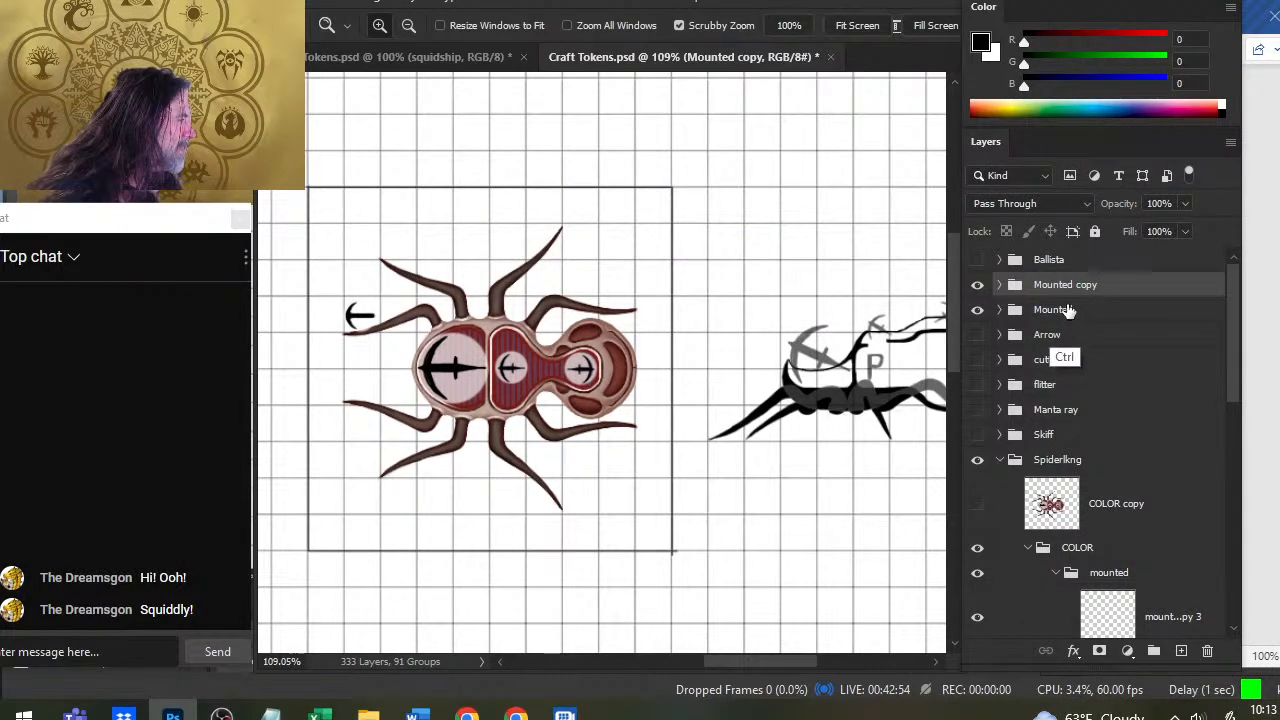
ctrl+click(1066, 311)
click(1078, 287)
right_click(1084, 289)
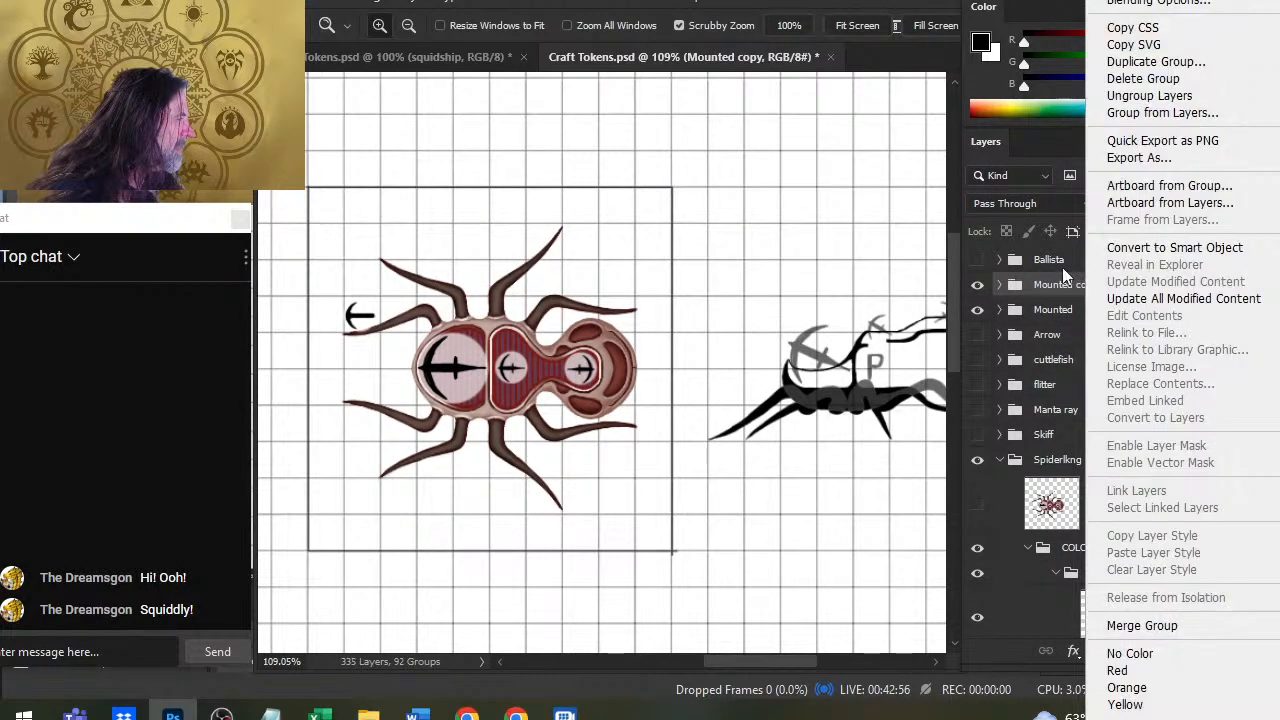
click(1160, 62)
key(Return)
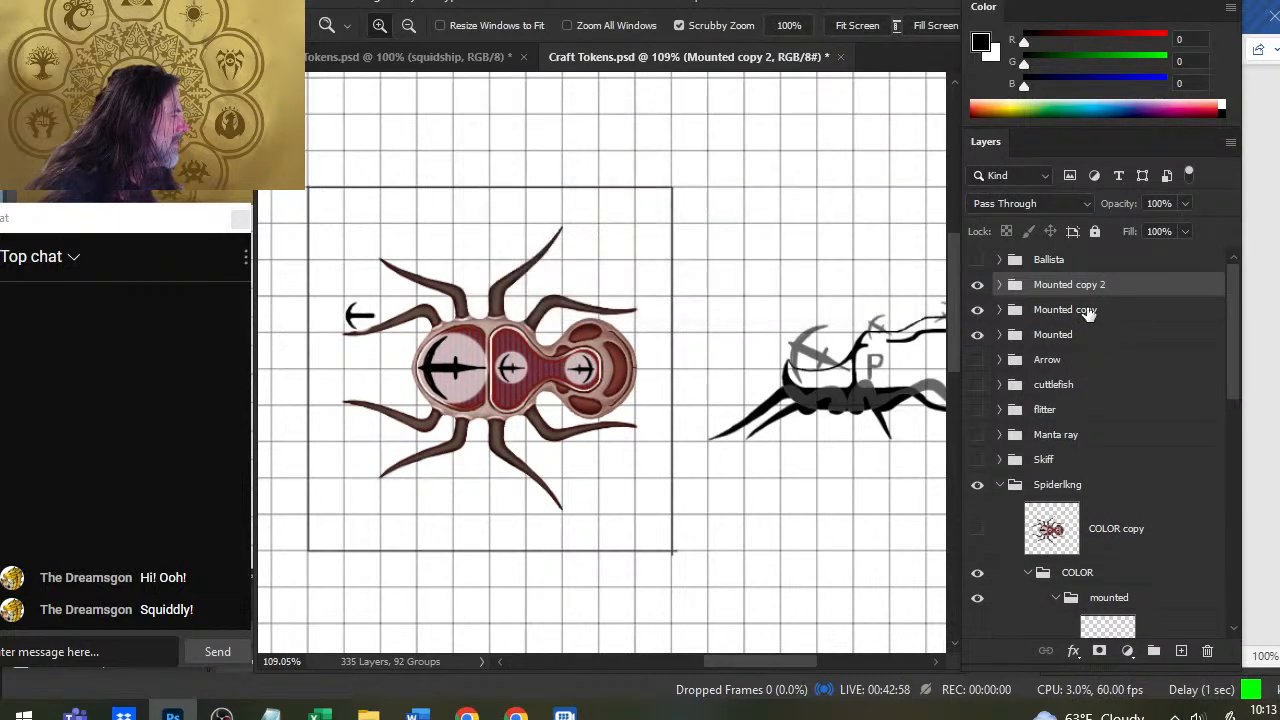
Select both Mounted copies and move them into the mounted subgroup of Spiderlkng's COLOR group
click(1229, 333)
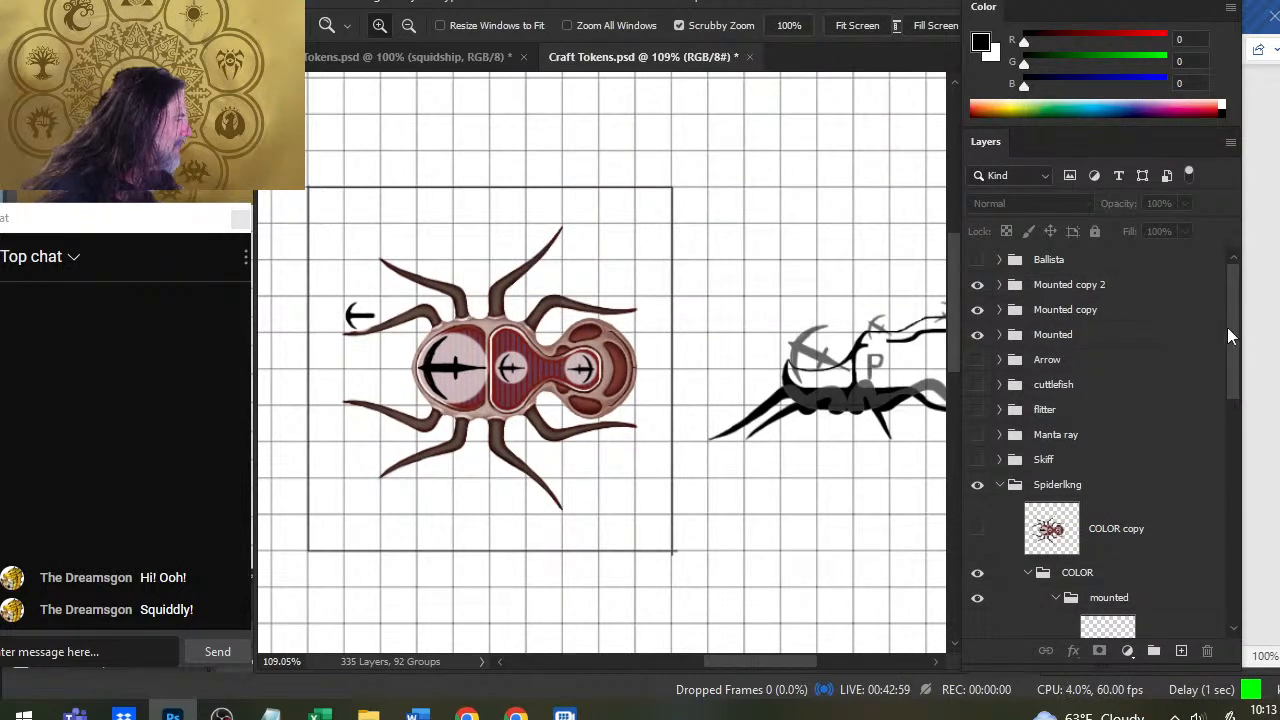
click(1120, 288)
click(1120, 316)
click(1120, 288)
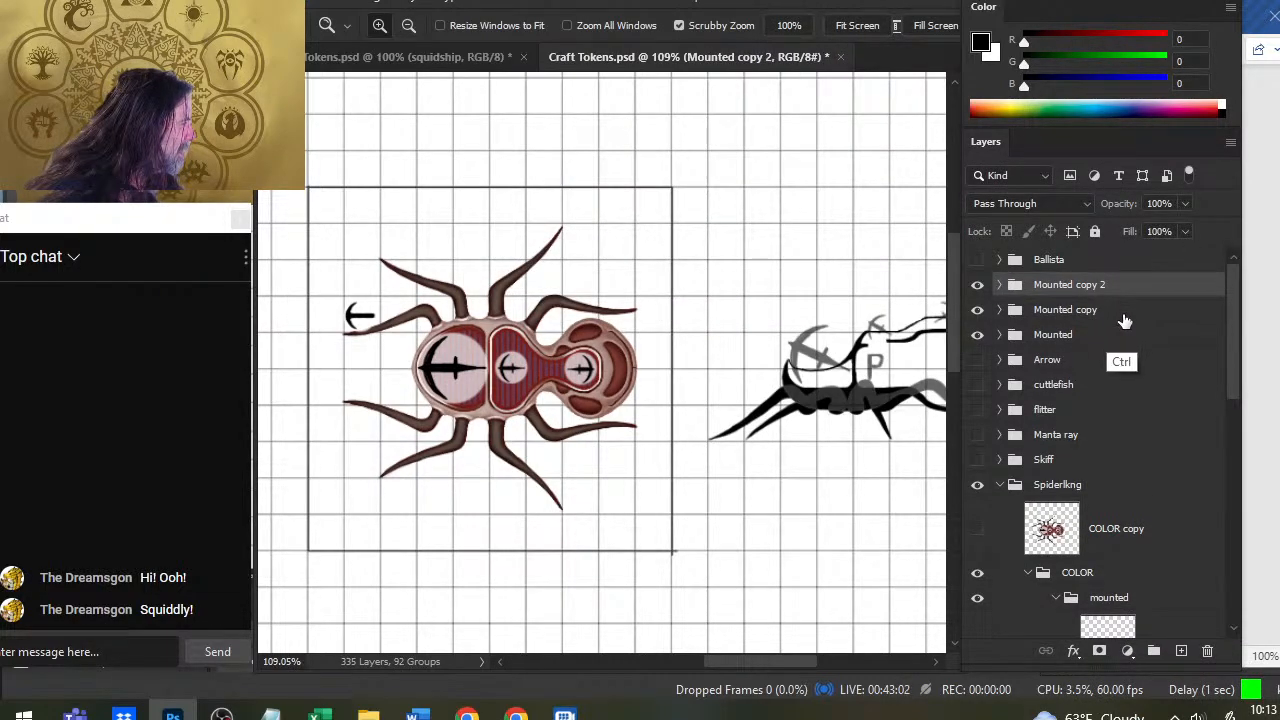
shift+click(1120, 316)
mouse_move(1236, 338)
mouse_down()
mouse_move(1237, 361)
mouse_move(1237, 349)
mouse_up()
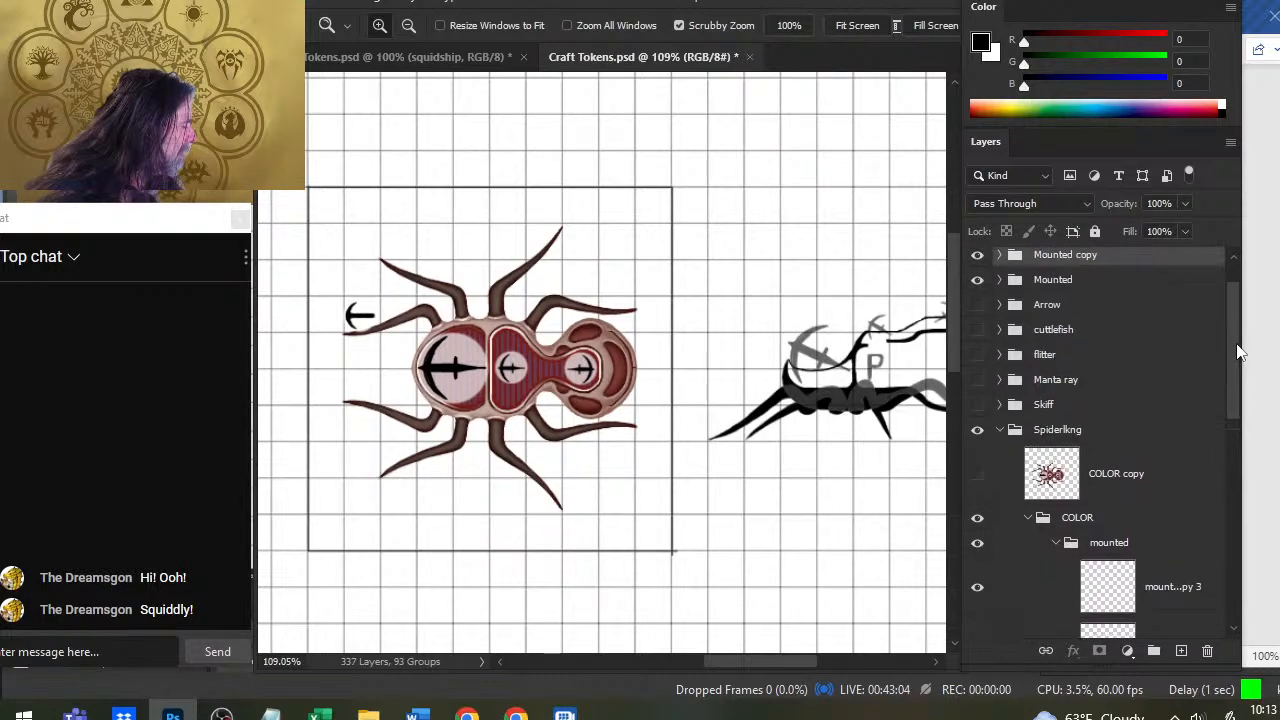
drag(1114, 262, 1140, 575)
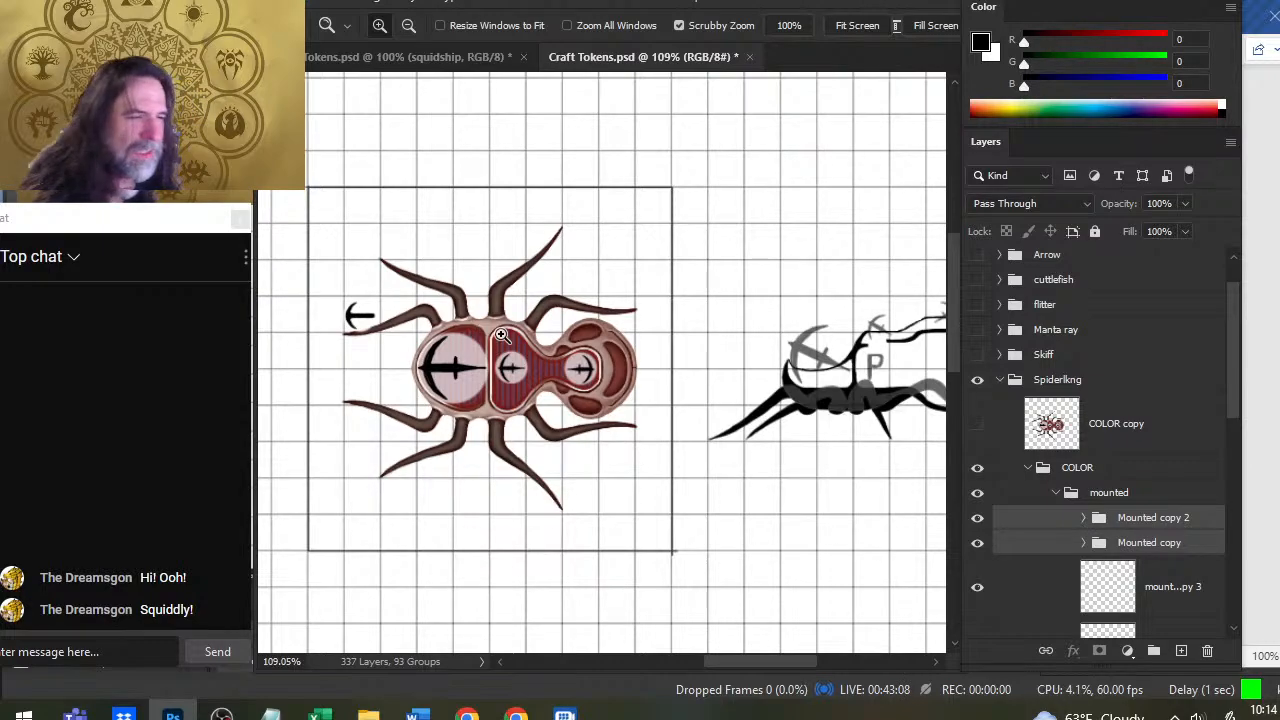
Position the two Mounted copies over the spider's middle and rear small weapon circles, and hide the original Mounted group
key(v)
drag(514, 376, 685, 461)
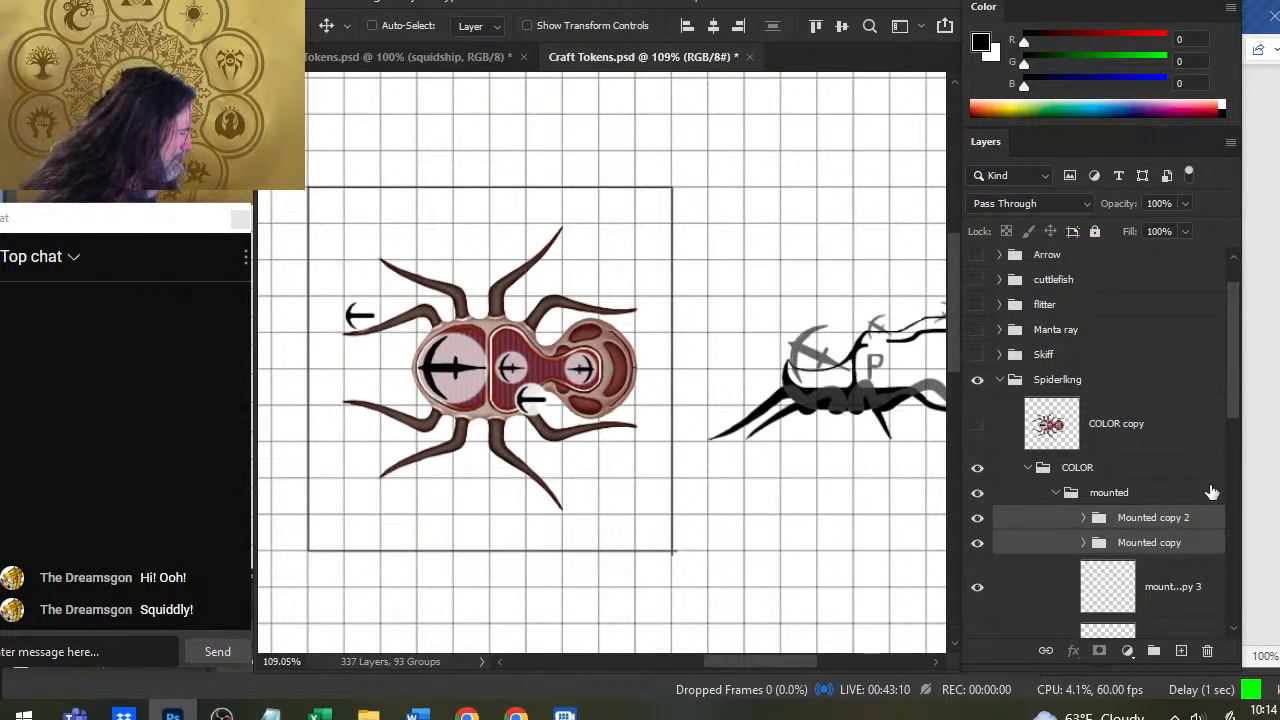
drag(1230, 402, 1240, 438)
click(1150, 446)
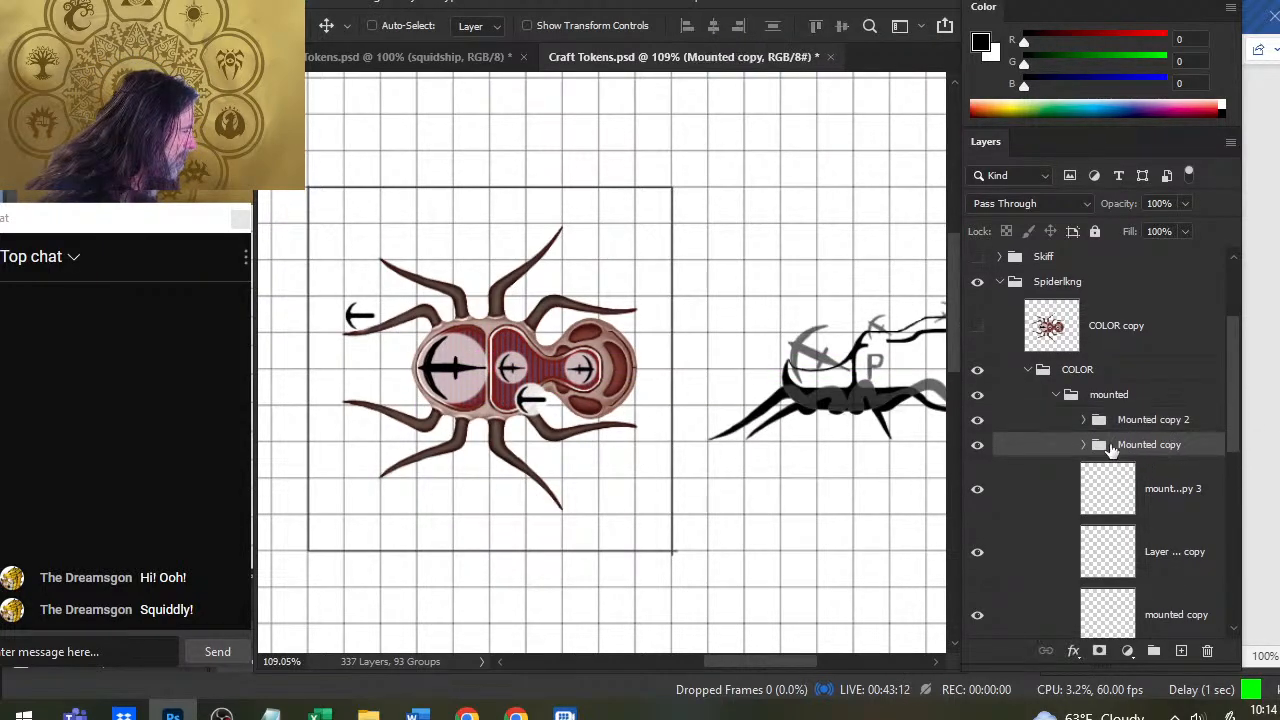
drag(677, 454, 701, 410)
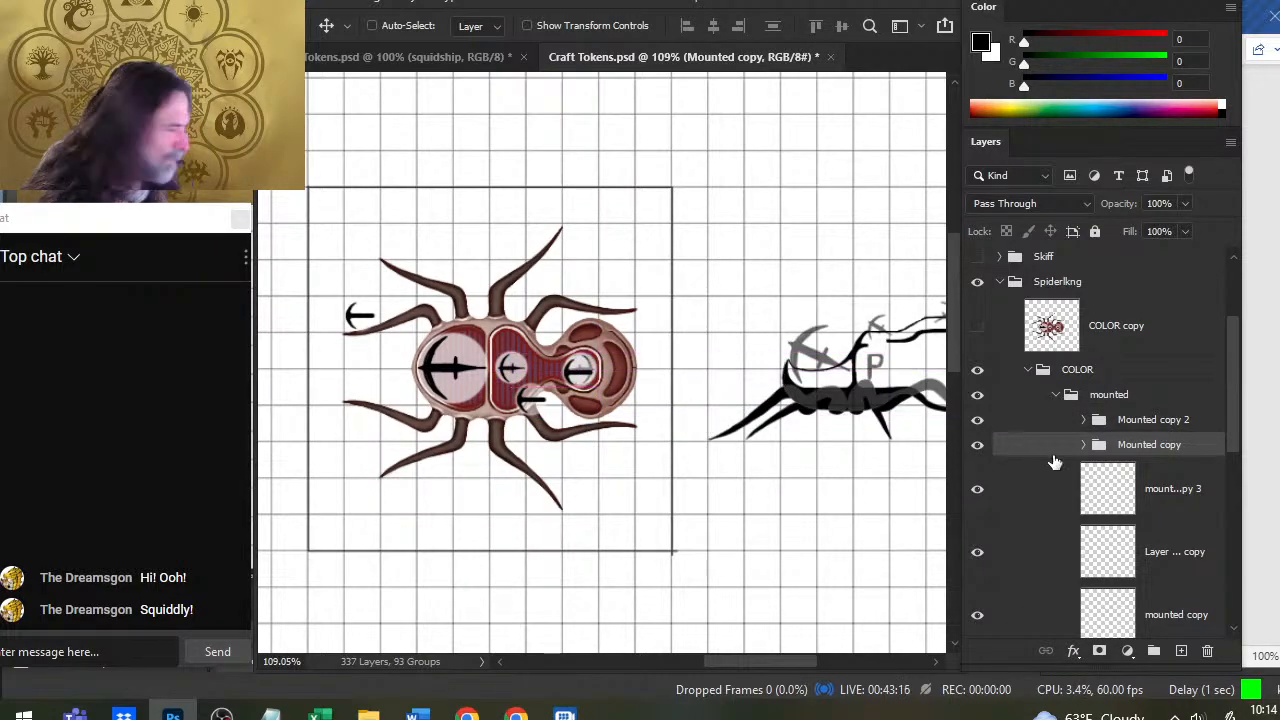
click(1130, 420)
drag(585, 385, 512, 338)
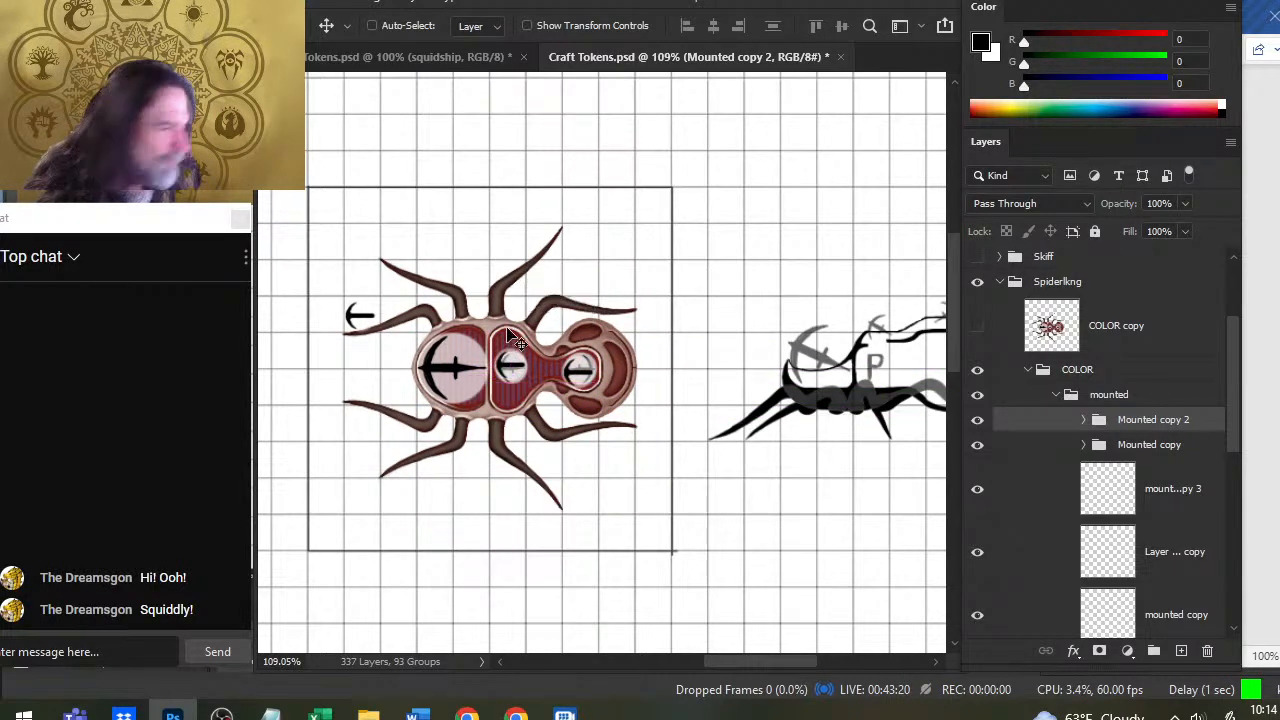
drag(1231, 415, 1226, 317)
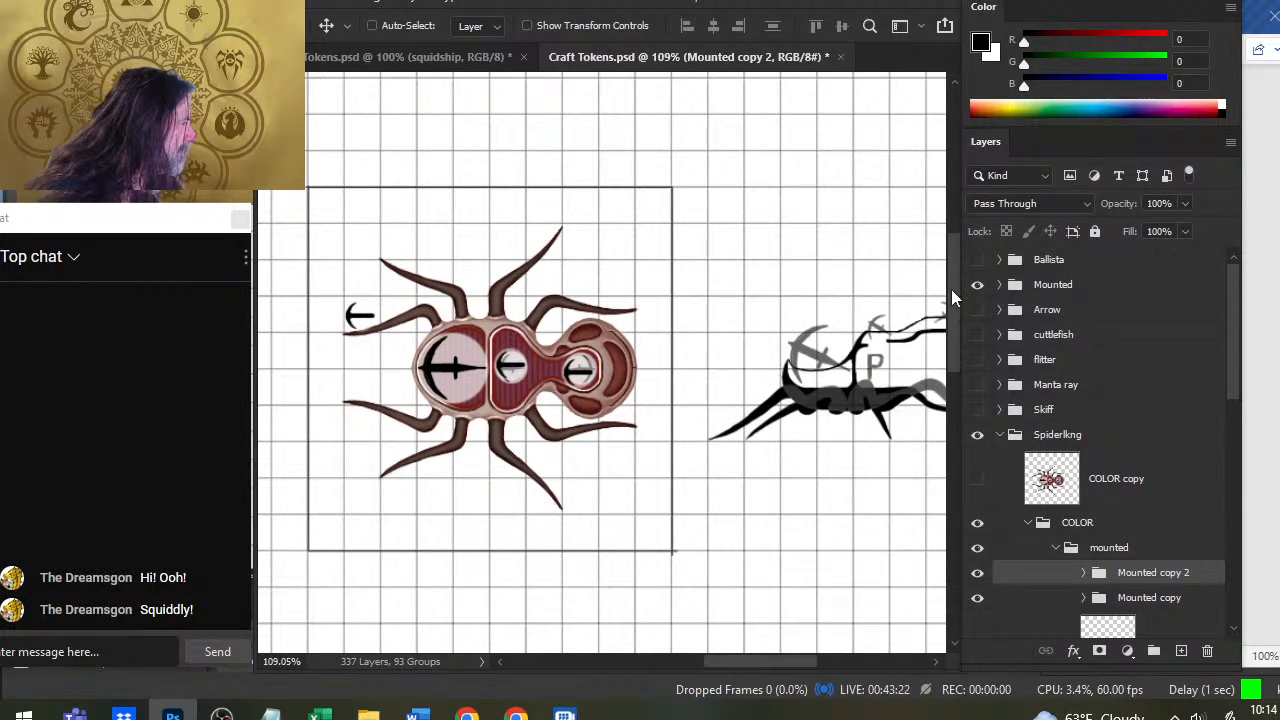
click(977, 284)
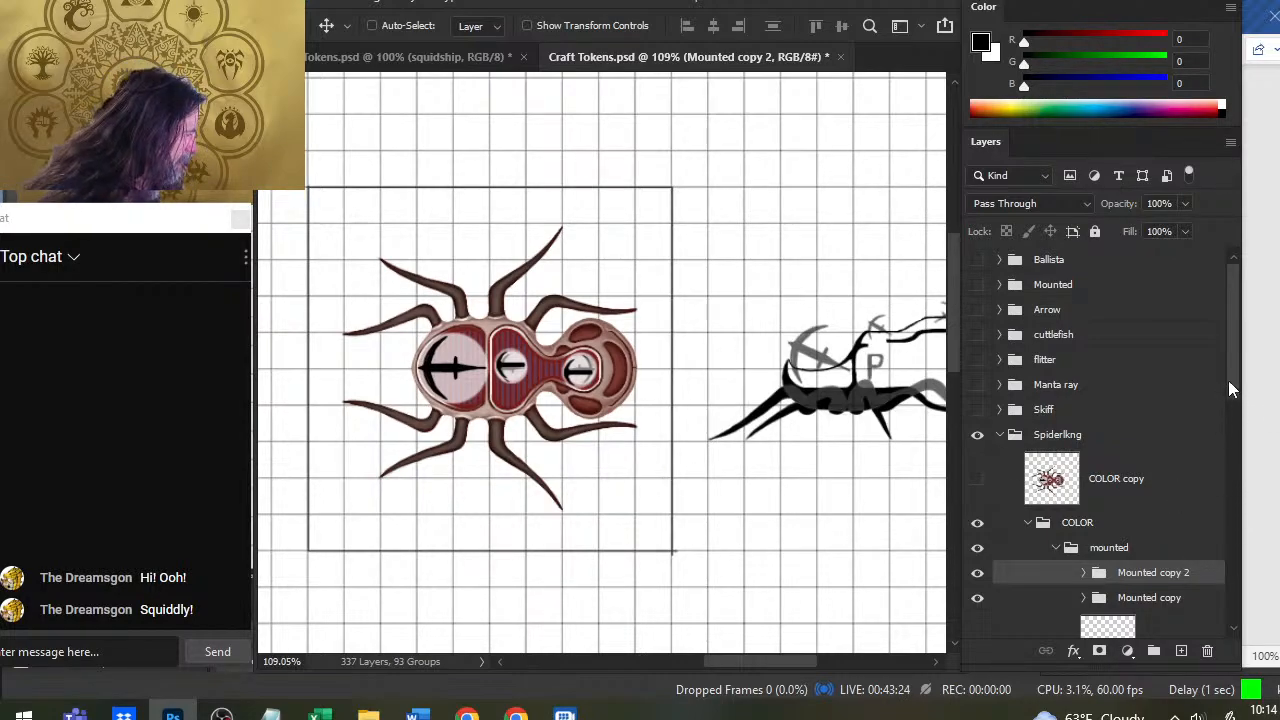
Nudge Mounted copy 2 until it is centered on the spider's middle weapon circle
drag(1229, 382, 1232, 410)
drag(616, 420, 600, 410)
key(z)
drag(489, 367, 628, 412)
key(v)
key(Right)
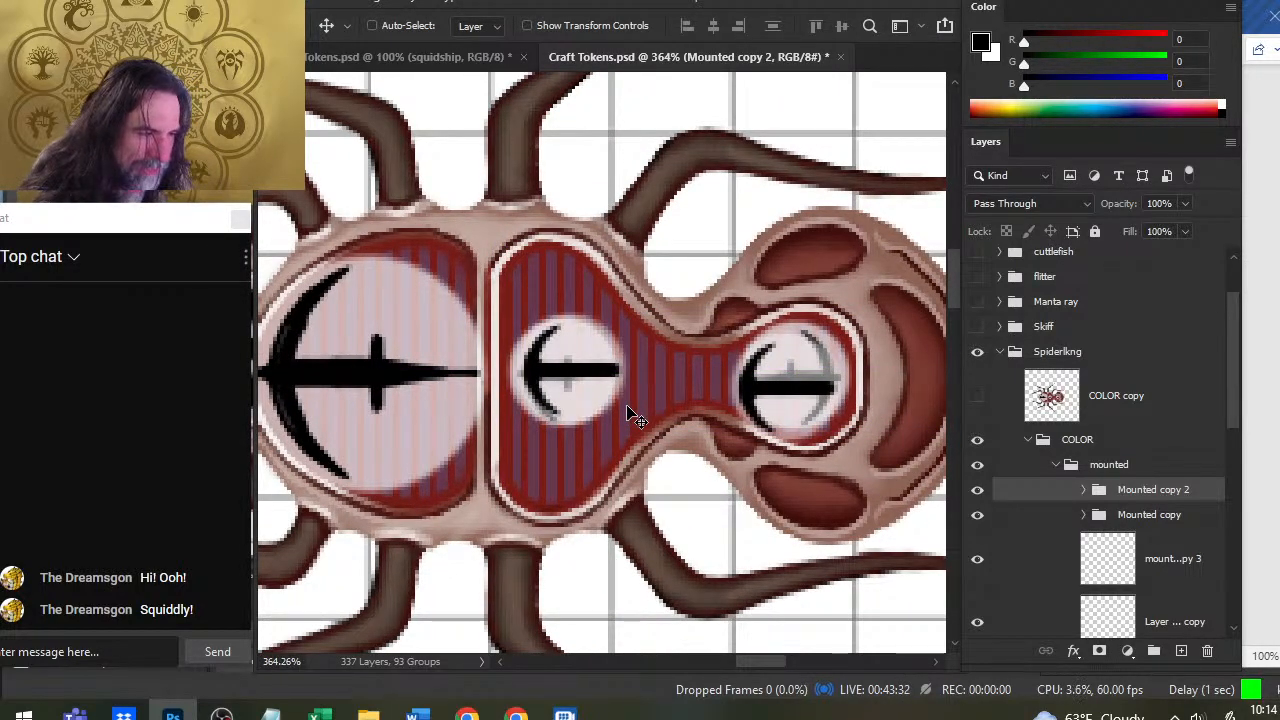
key(Left)
key(Down)
key(Left)
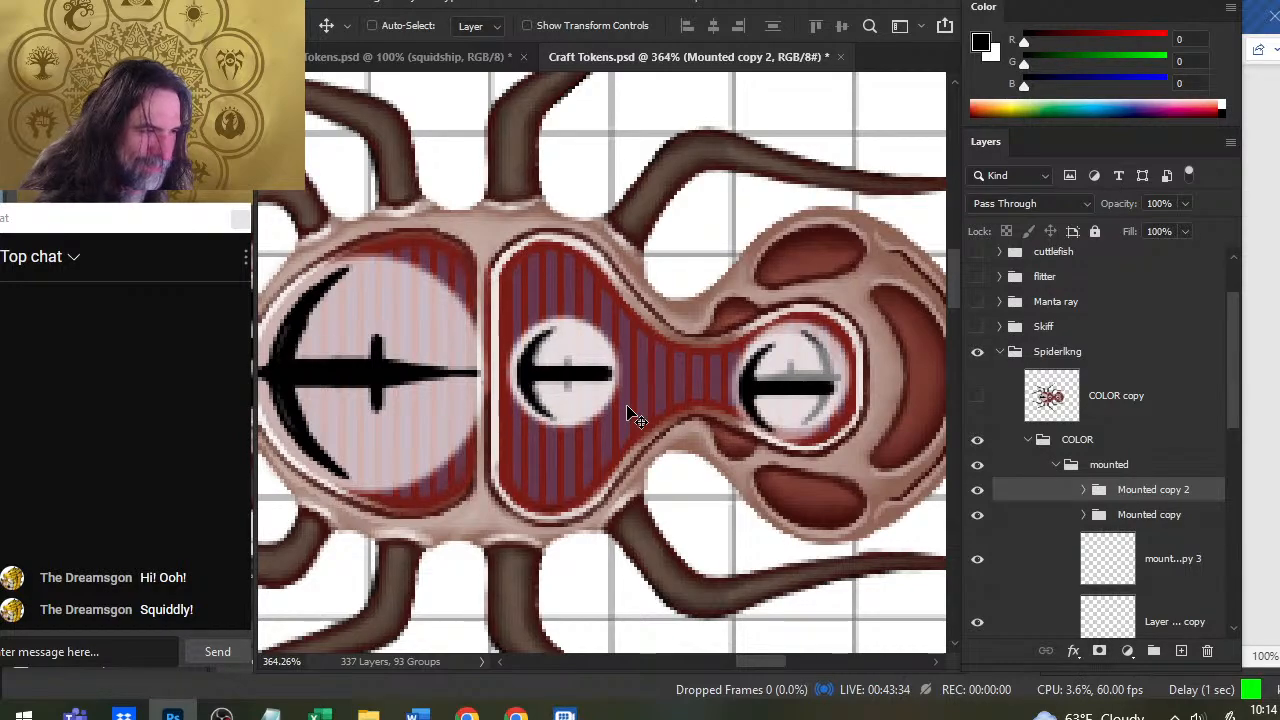
key(z)
drag(795, 462, 753, 421)
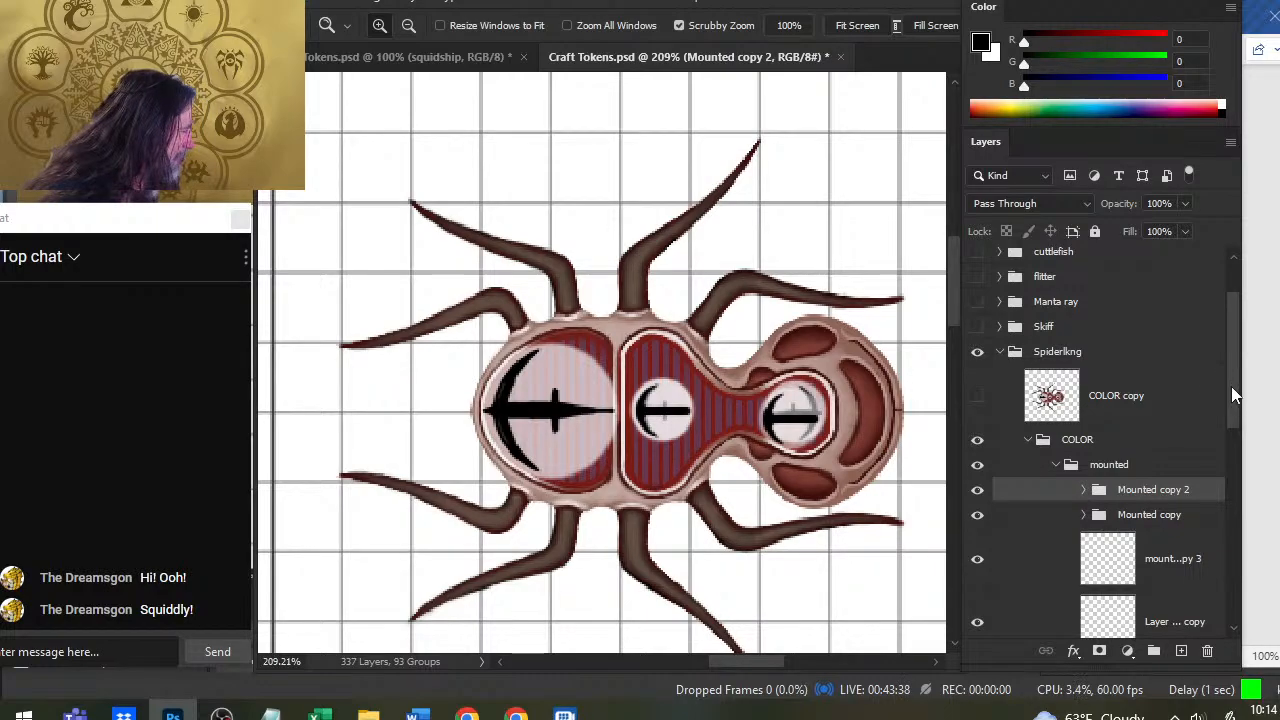
Compare Mounted copy with the old rear weapon by toggling its visibility, and align it over the rear circle
scroll(1231, 386, down, 3)
click(977, 431)
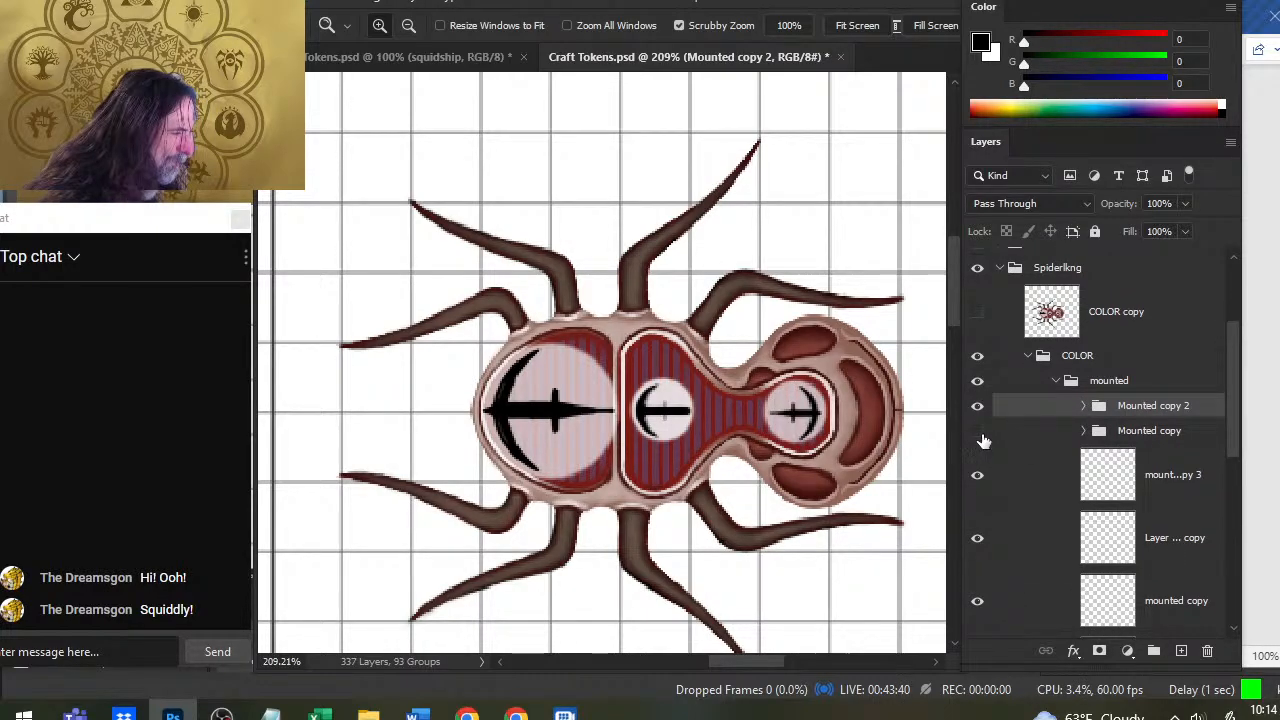
click(977, 431)
click(1013, 431)
key(v)
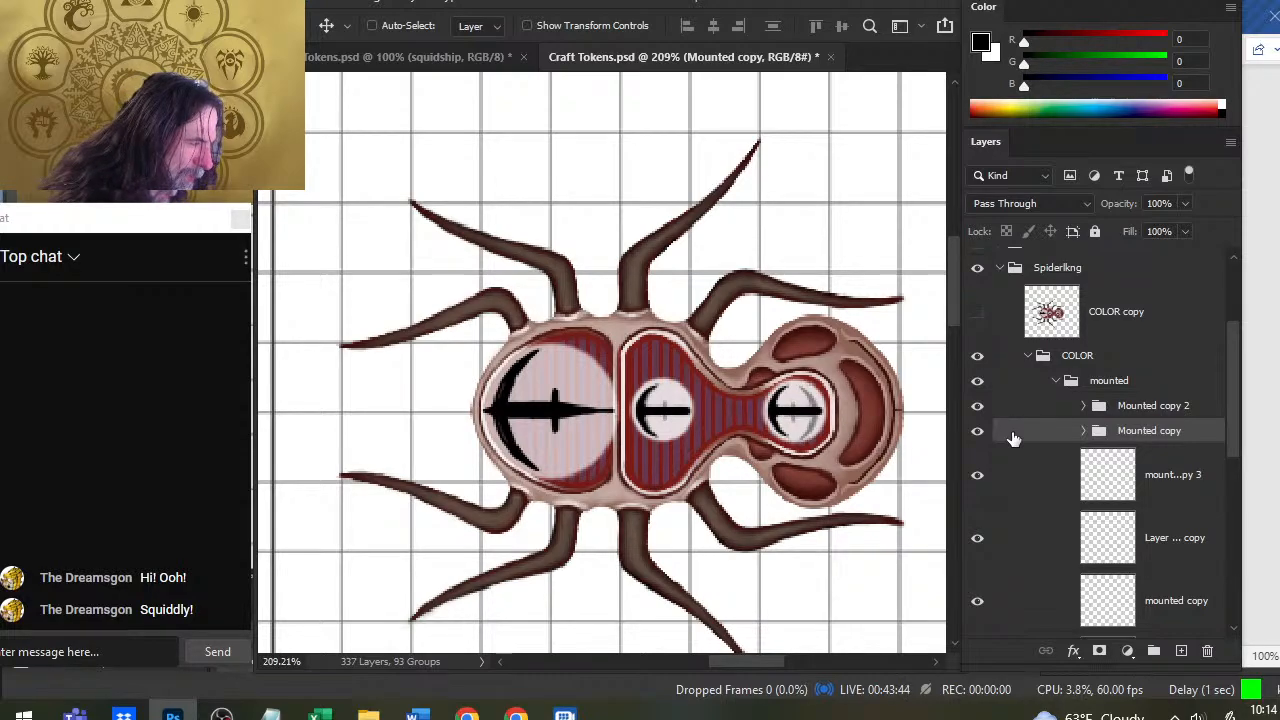
Flip Mounted copy horizontally with Free Transform so the rear weapon faces the opposite way
key(l)
right_click(767, 404)
click(860, 262)
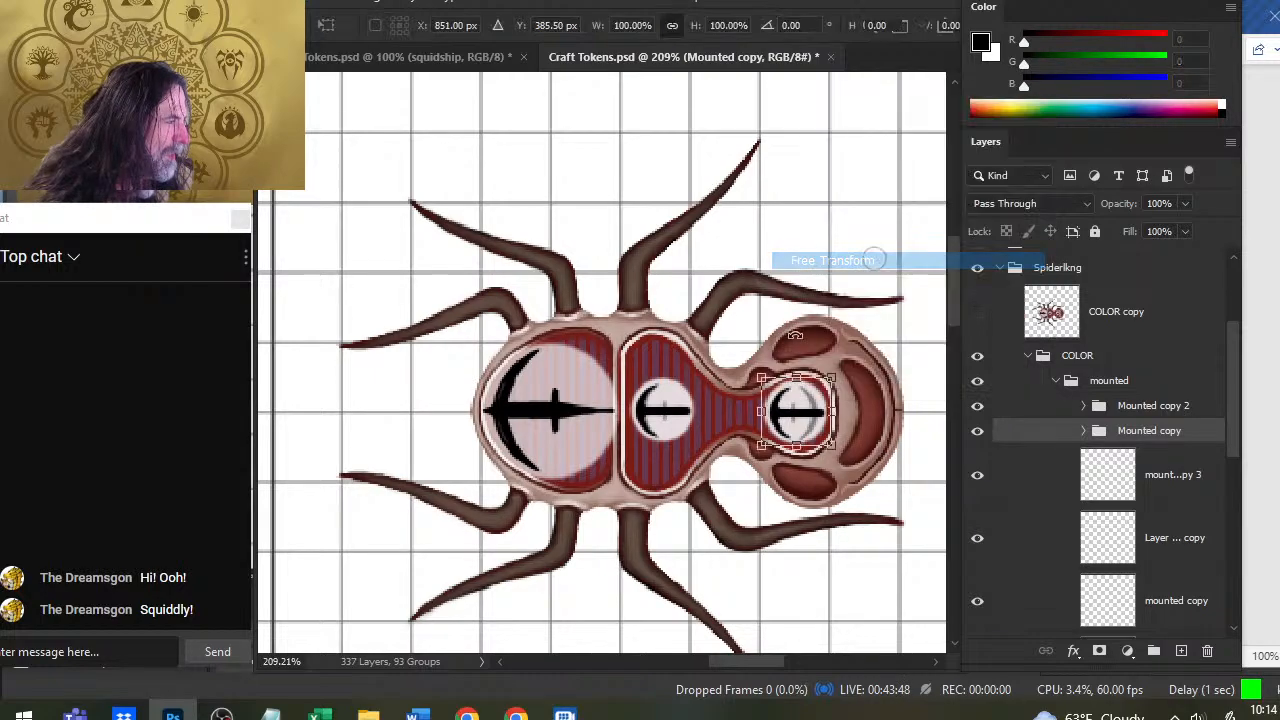
right_click(795, 405)
click(860, 315)
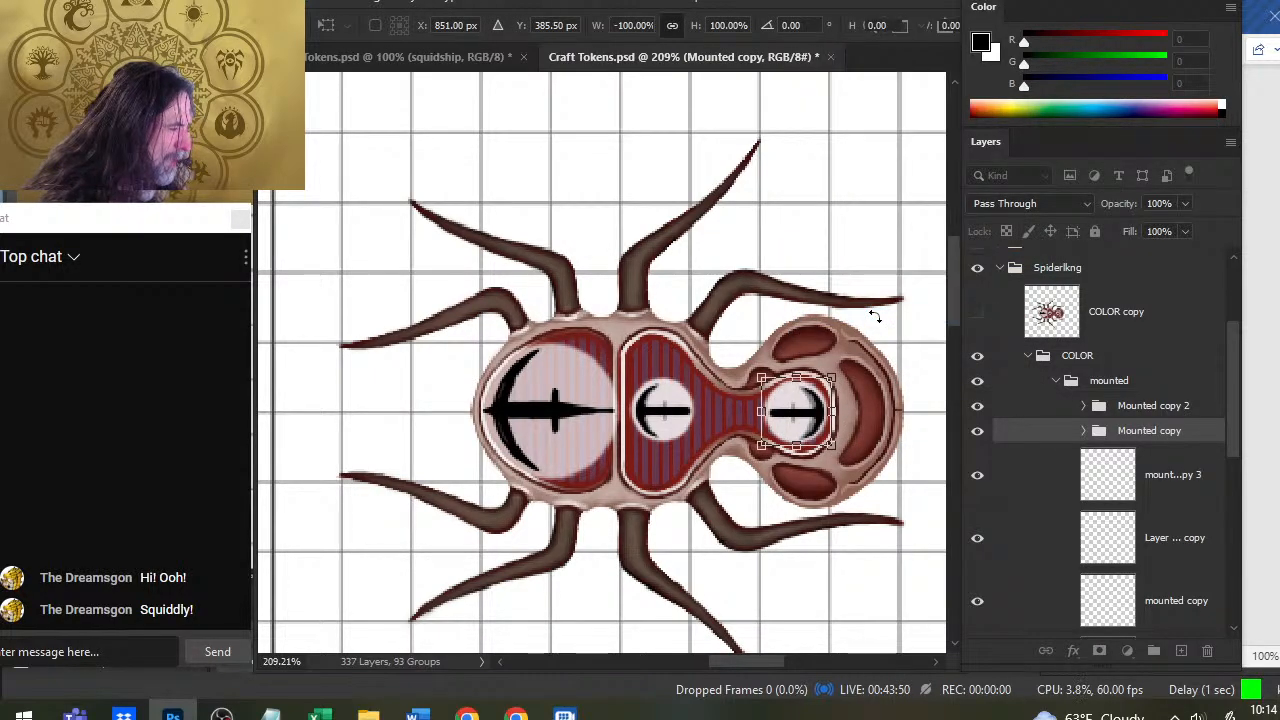
key(Return)
key(v)
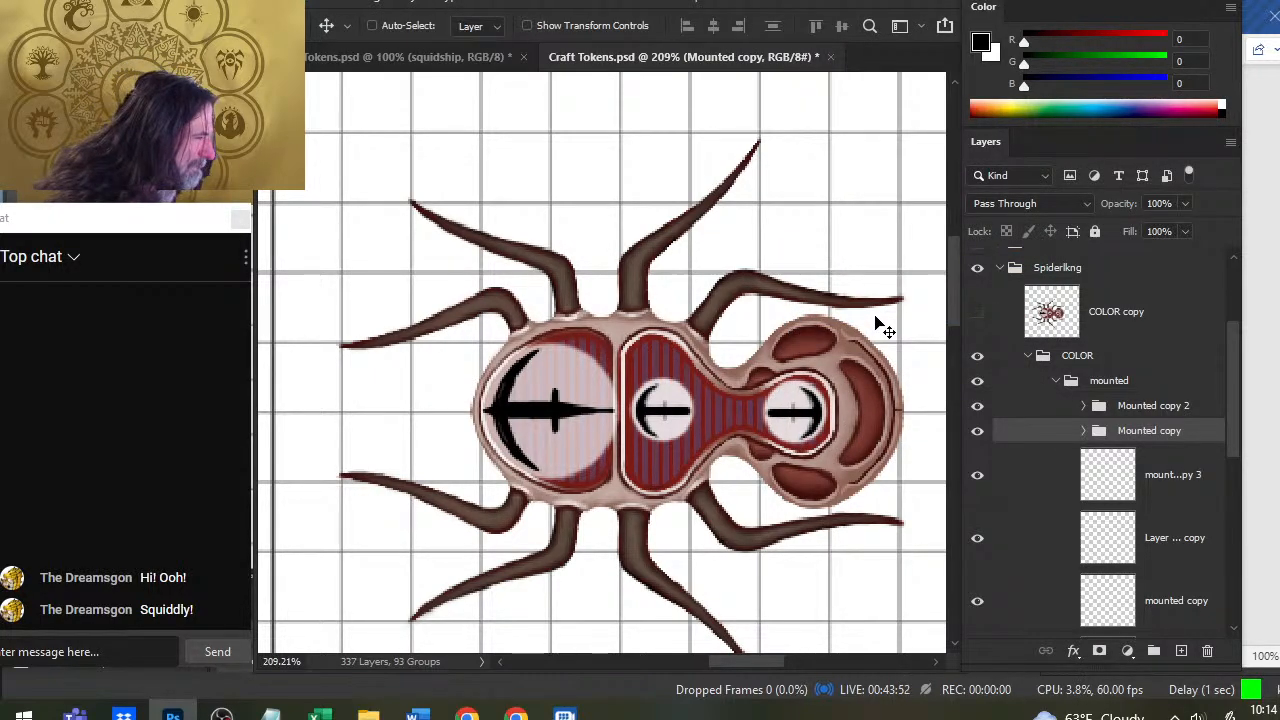
Hide the old weapon layers mount...py 3, Layer ... copy and mounted copy directly beneath the new groups
click(978, 480)
click(977, 482)
click(977, 482)
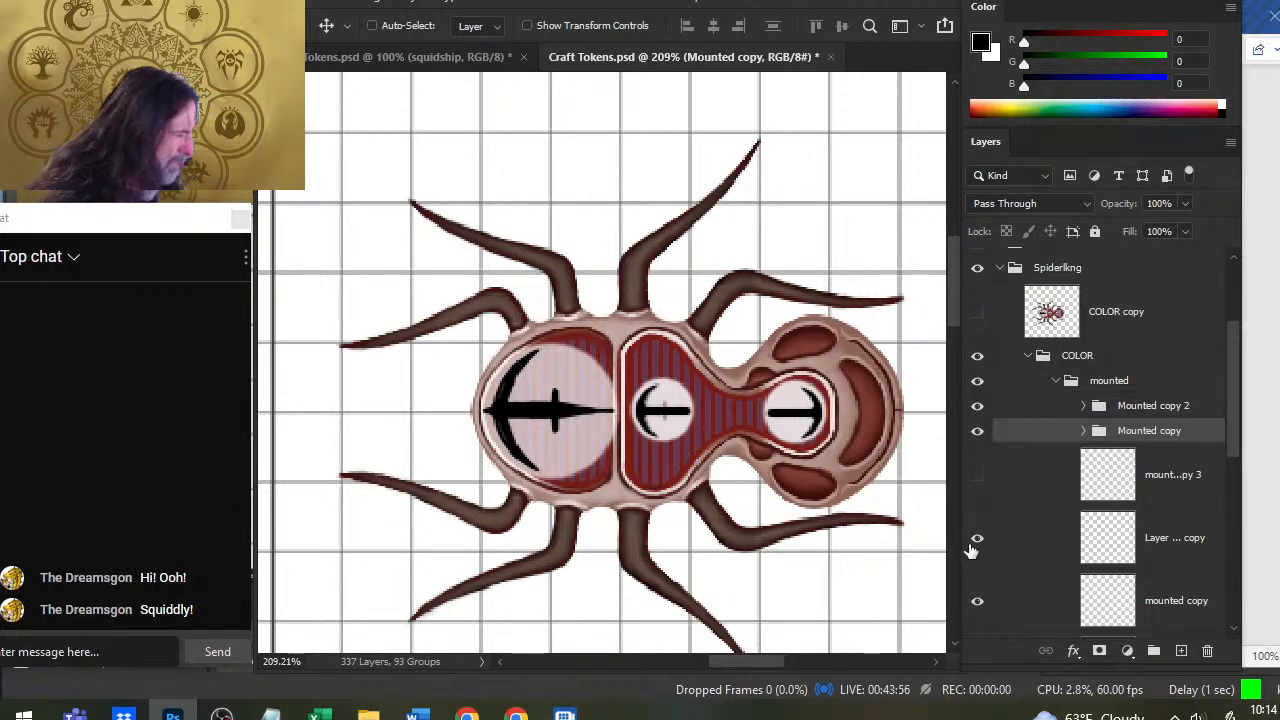
click(977, 538)
click(978, 603)
click(978, 603)
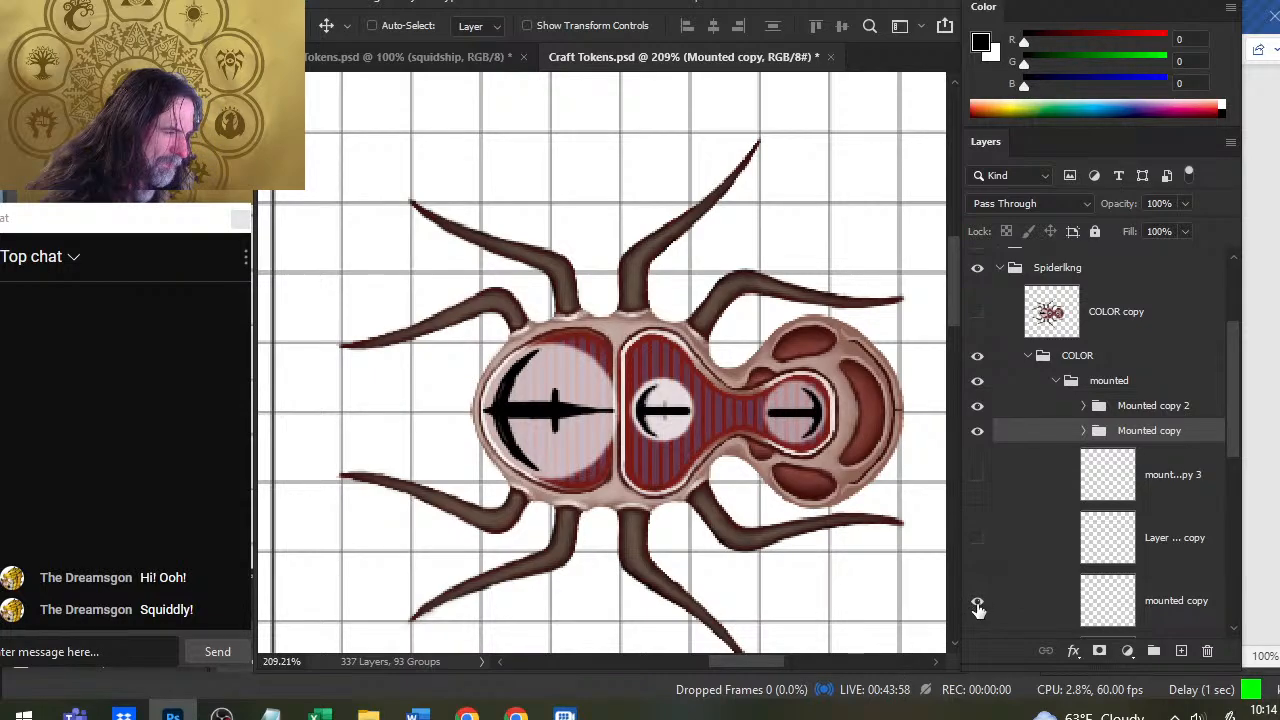
click(978, 603)
drag(1229, 395, 1229, 458)
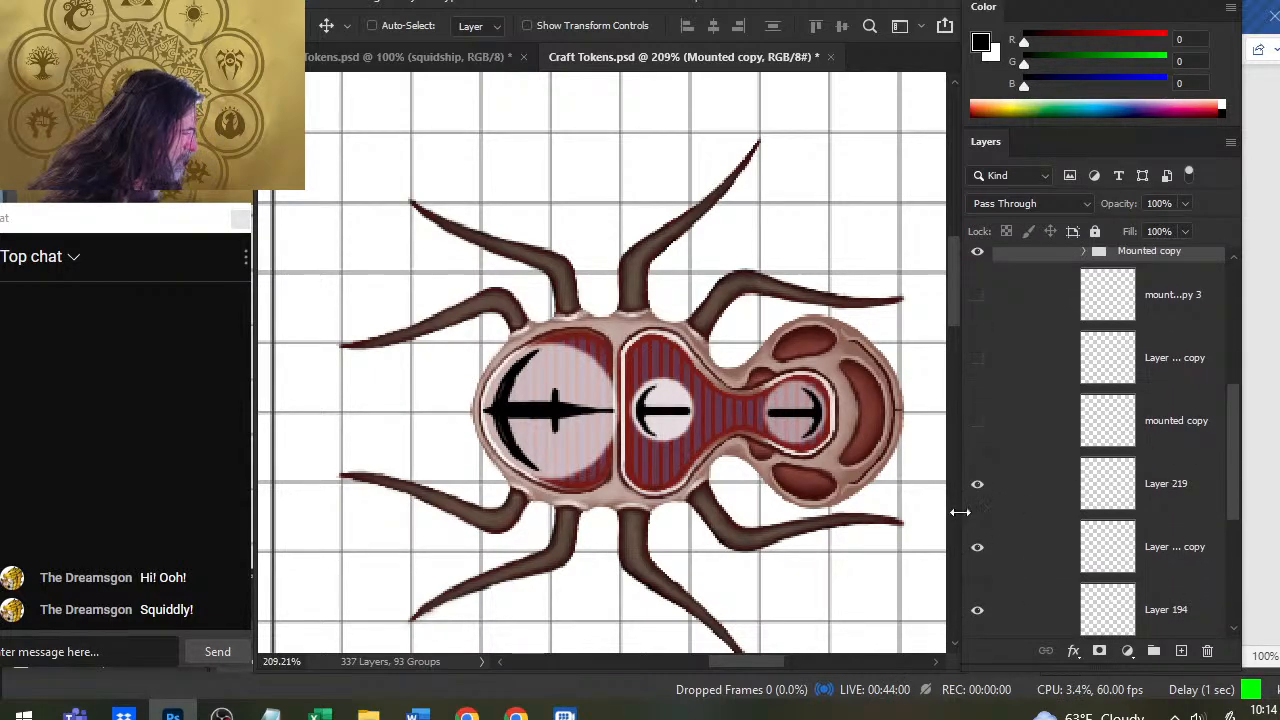
Hide Layer 219 to remove the white fill behind the middle weapon, and check Layer ... copy beneath it by toggling its visibility
click(978, 484)
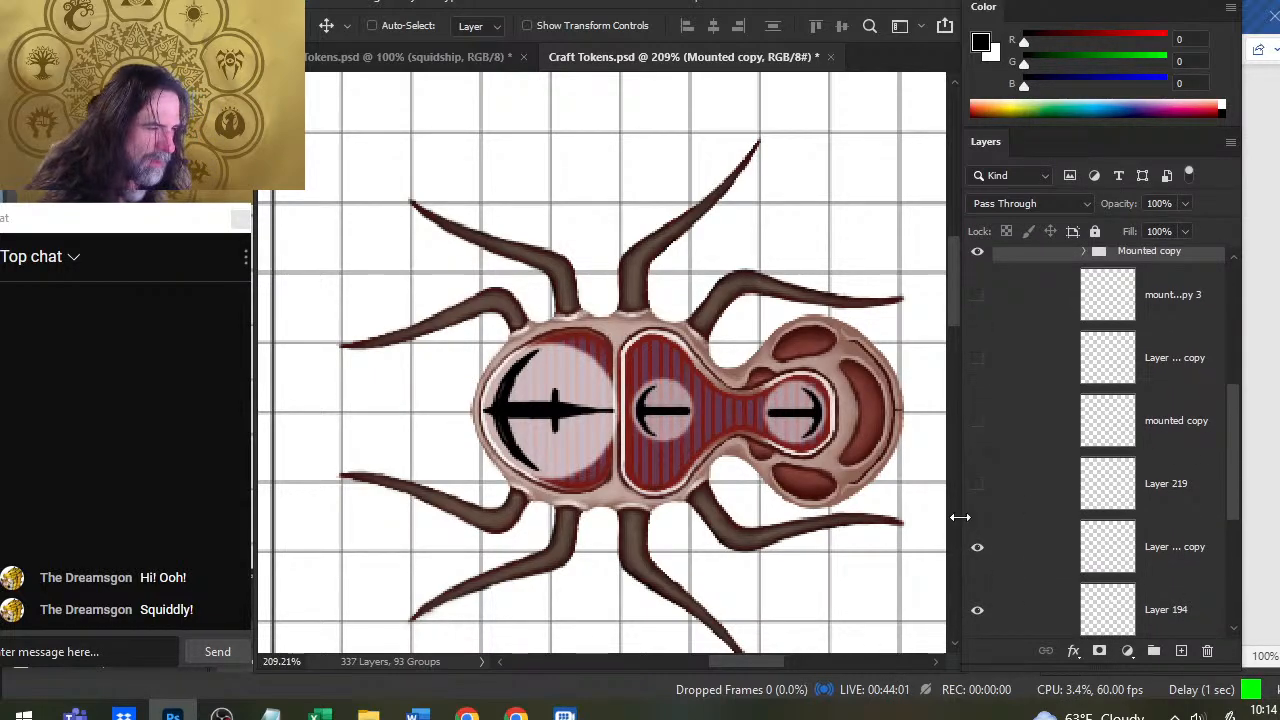
click(976, 566)
click(978, 566)
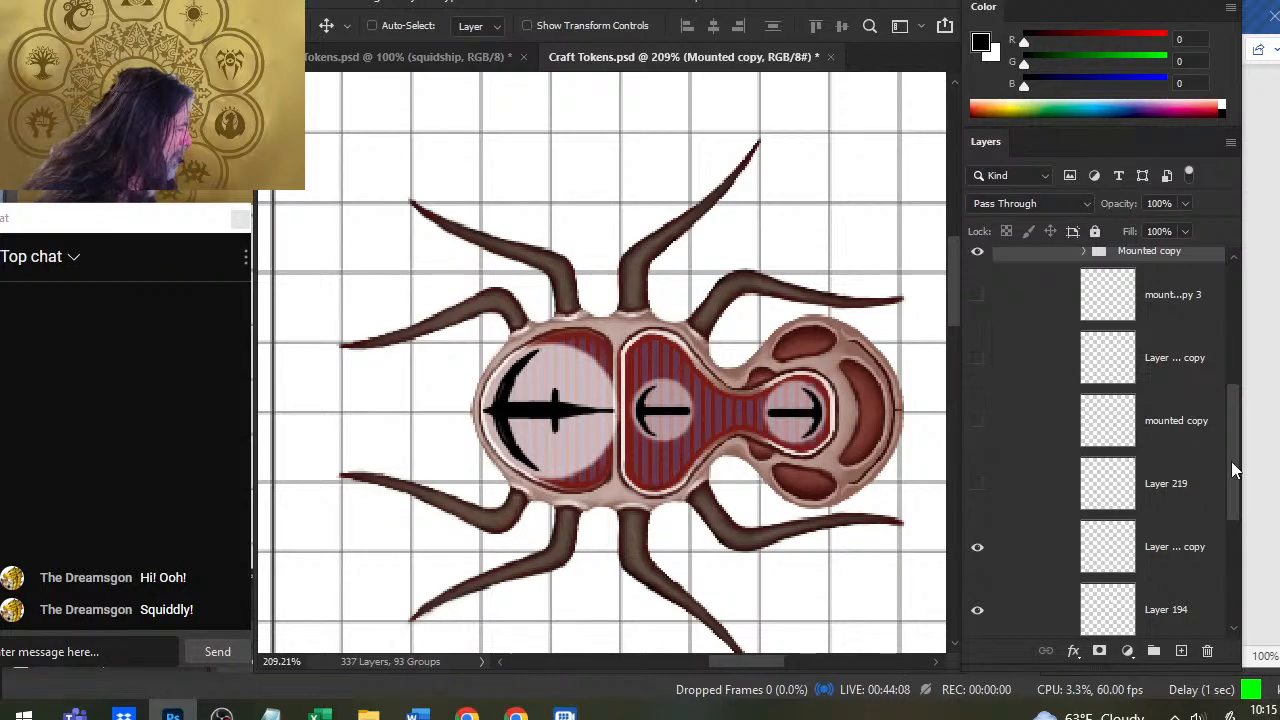
Collapse the mounted group inside COLOR and check the armor group by toggling its visibility
drag(1231, 461, 1219, 404)
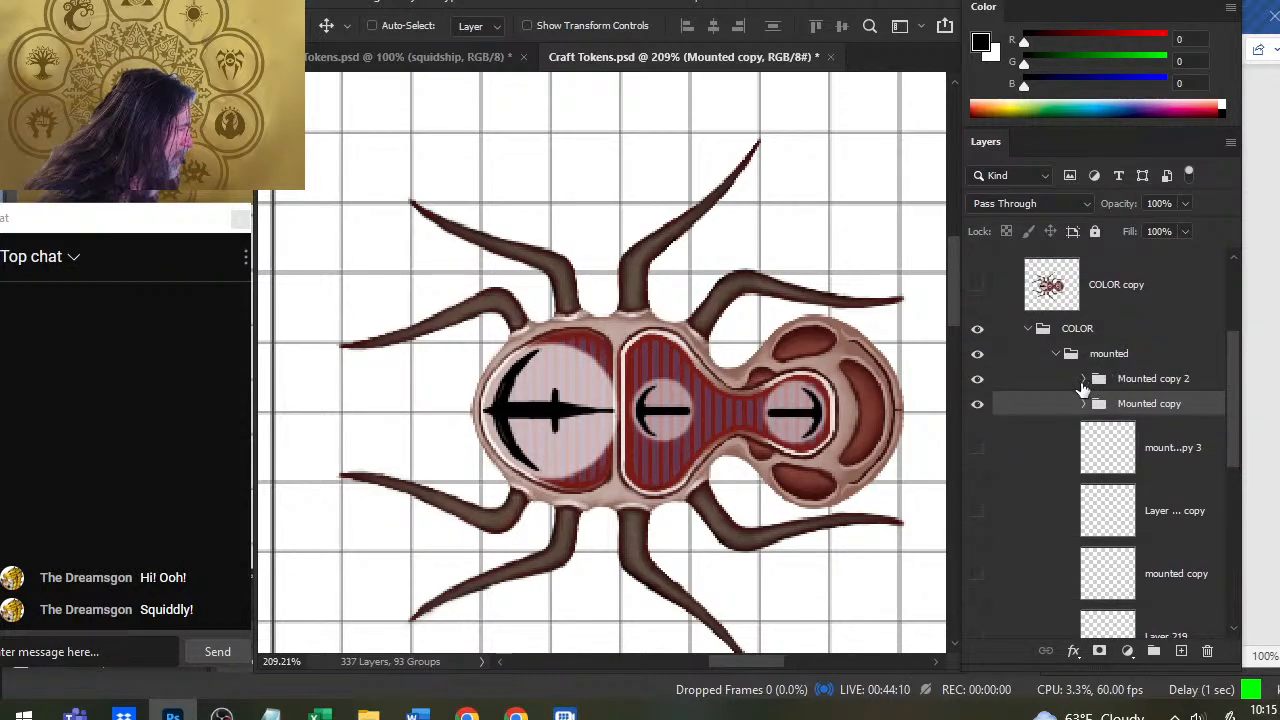
click(1057, 357)
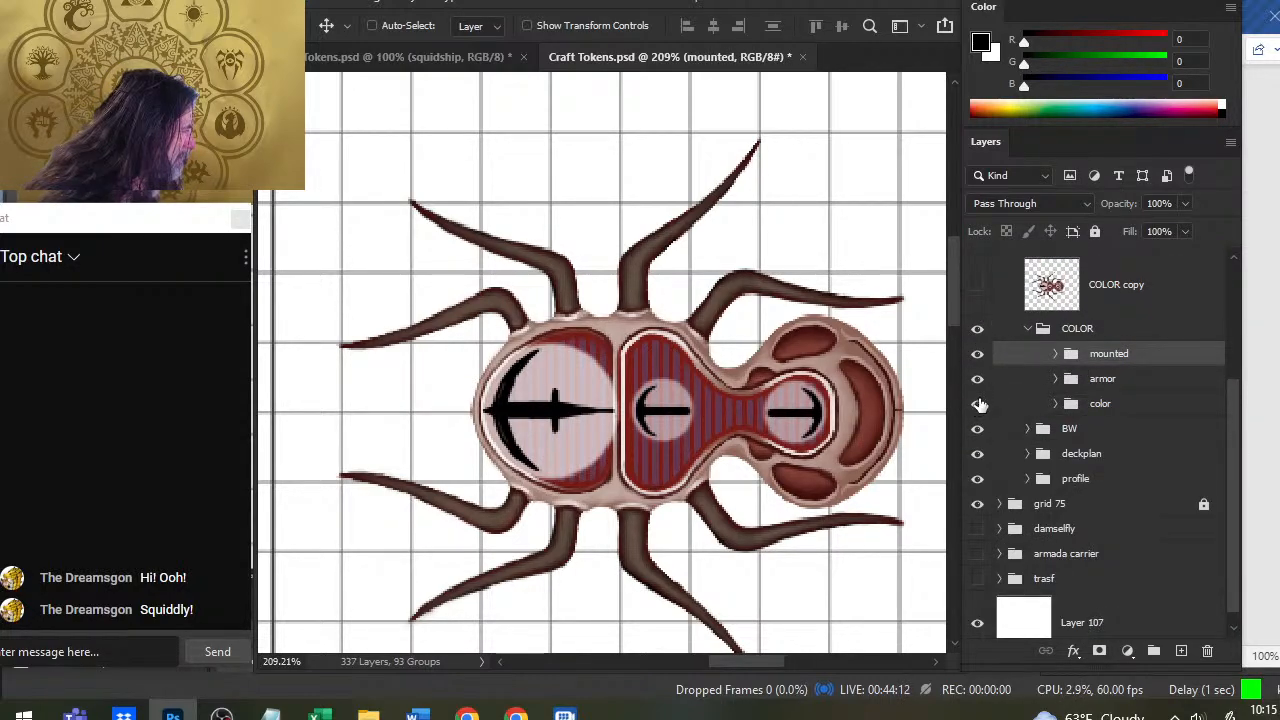
click(977, 379)
click(978, 382)
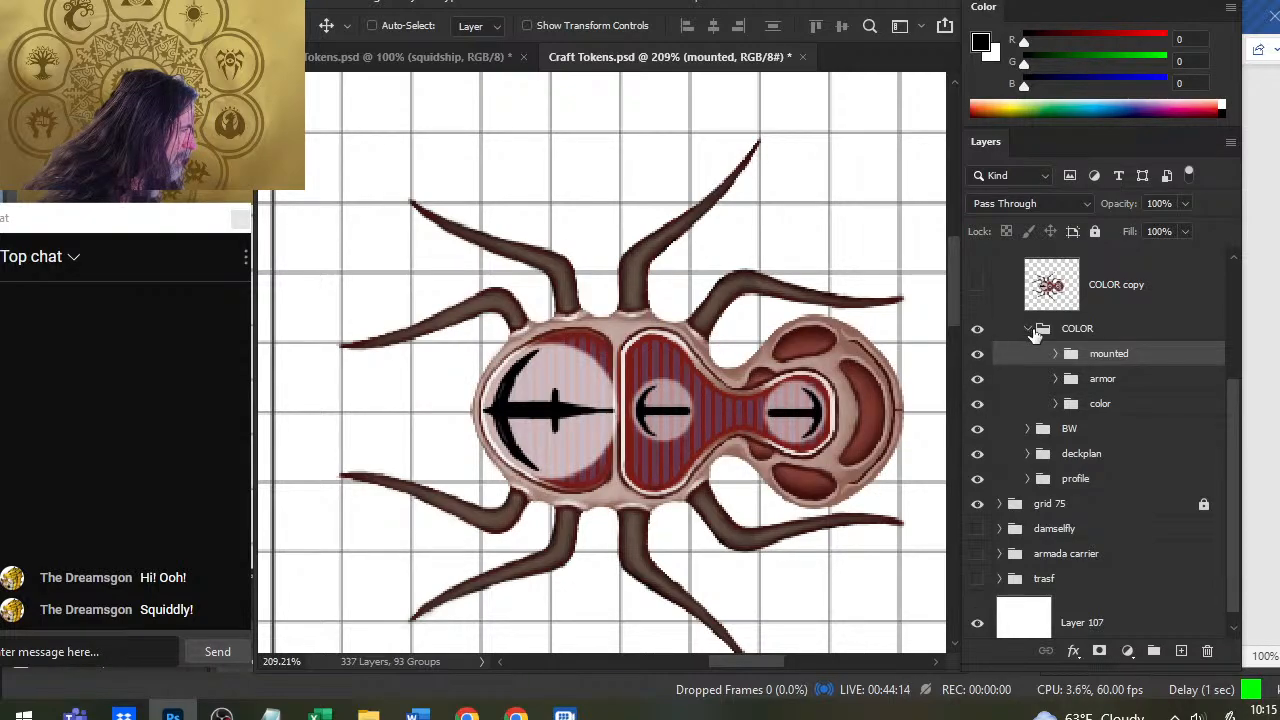
Collapse the COLOR group and hide both COLOR and BW to expose the spider's deckplan
click(1031, 329)
click(978, 388)
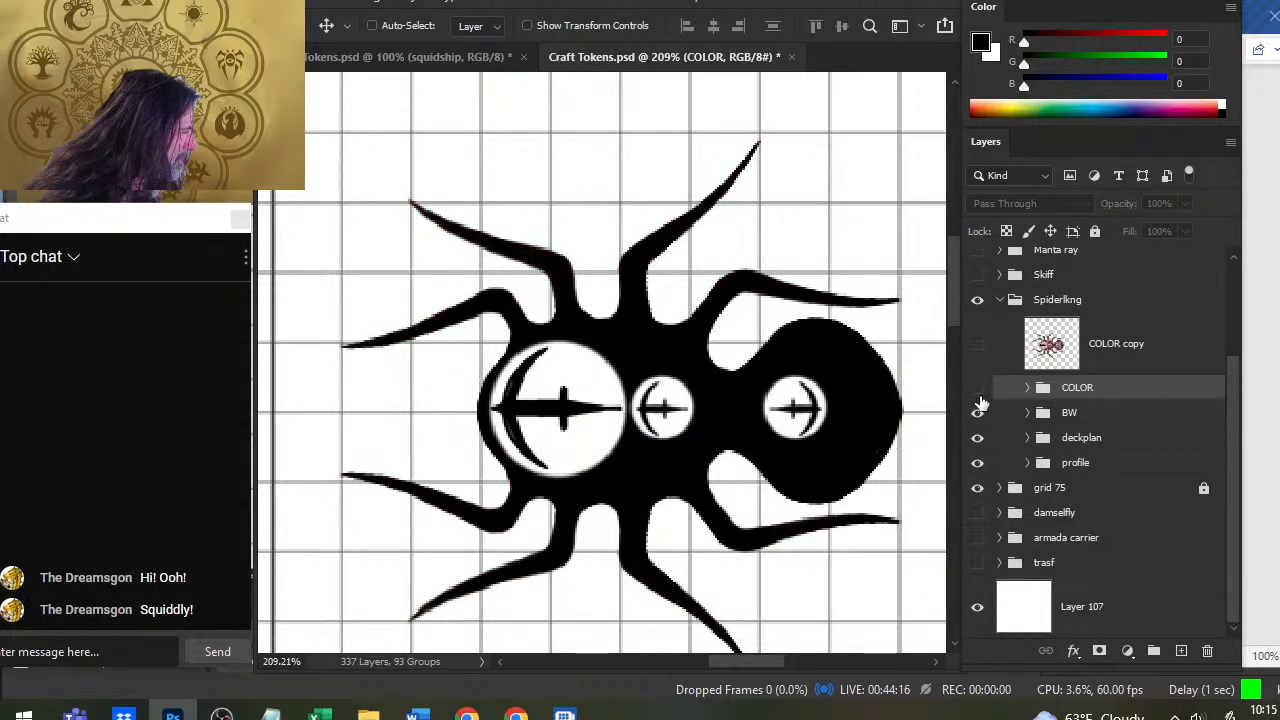
click(978, 414)
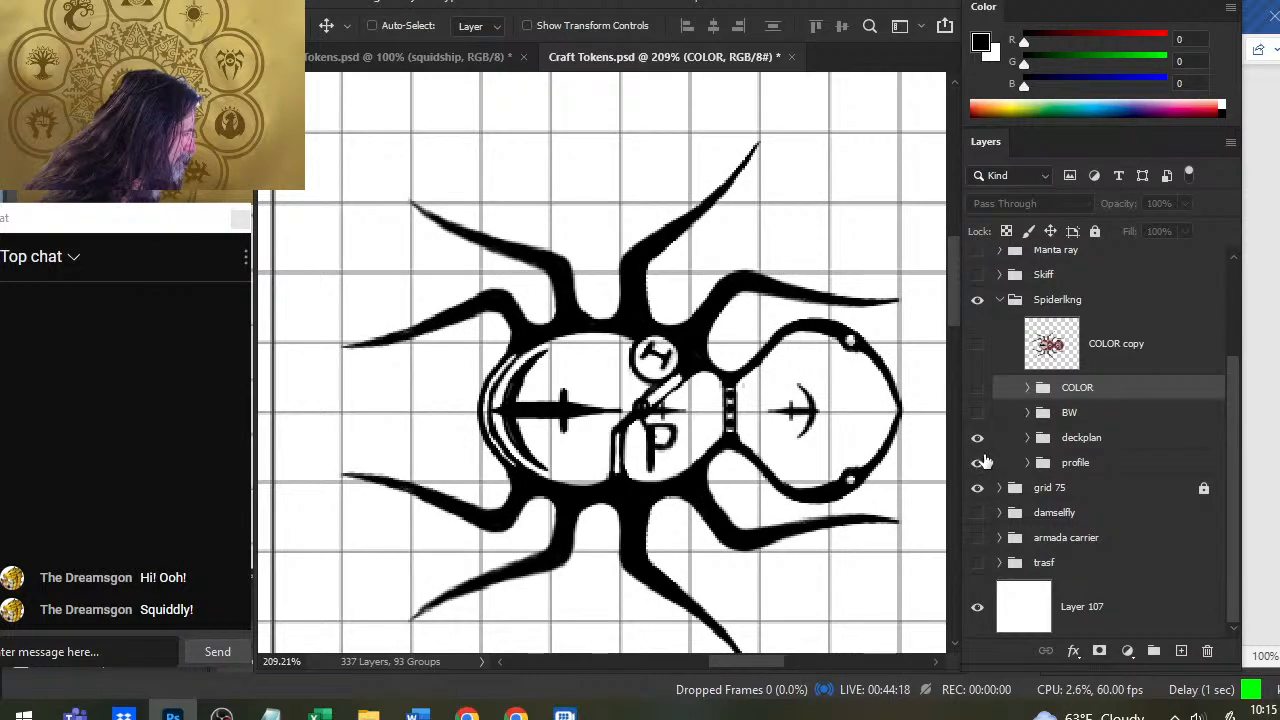
click(979, 445)
click(978, 448)
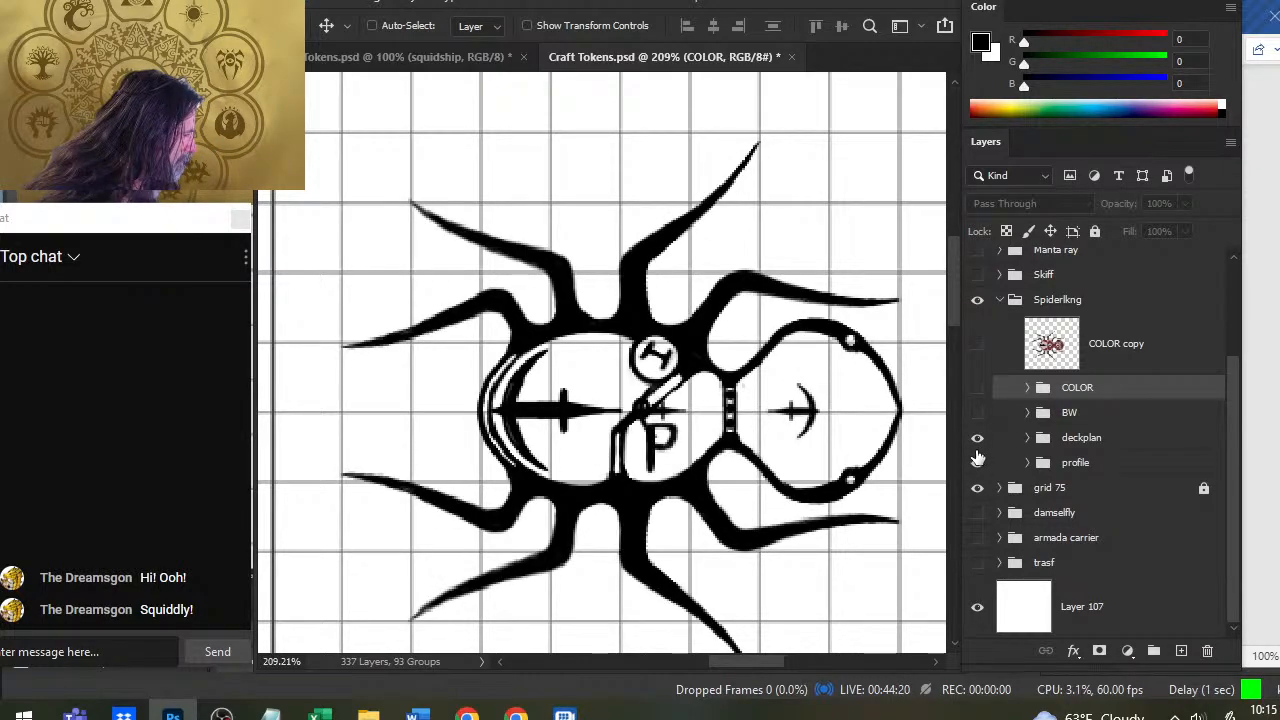
Expand the deckplan group and toggle the visibility of gear copy 8 to examine which deckplan markings it holds
click(1030, 439)
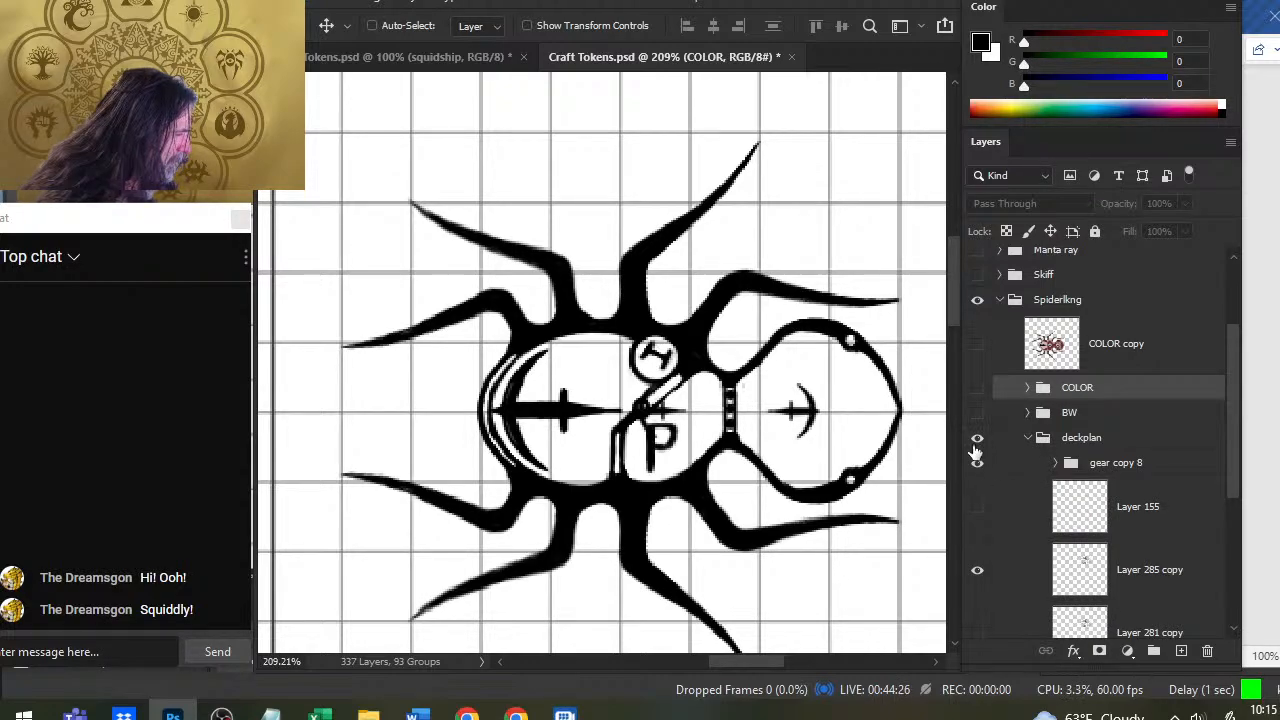
click(977, 442)
click(977, 442)
click(979, 463)
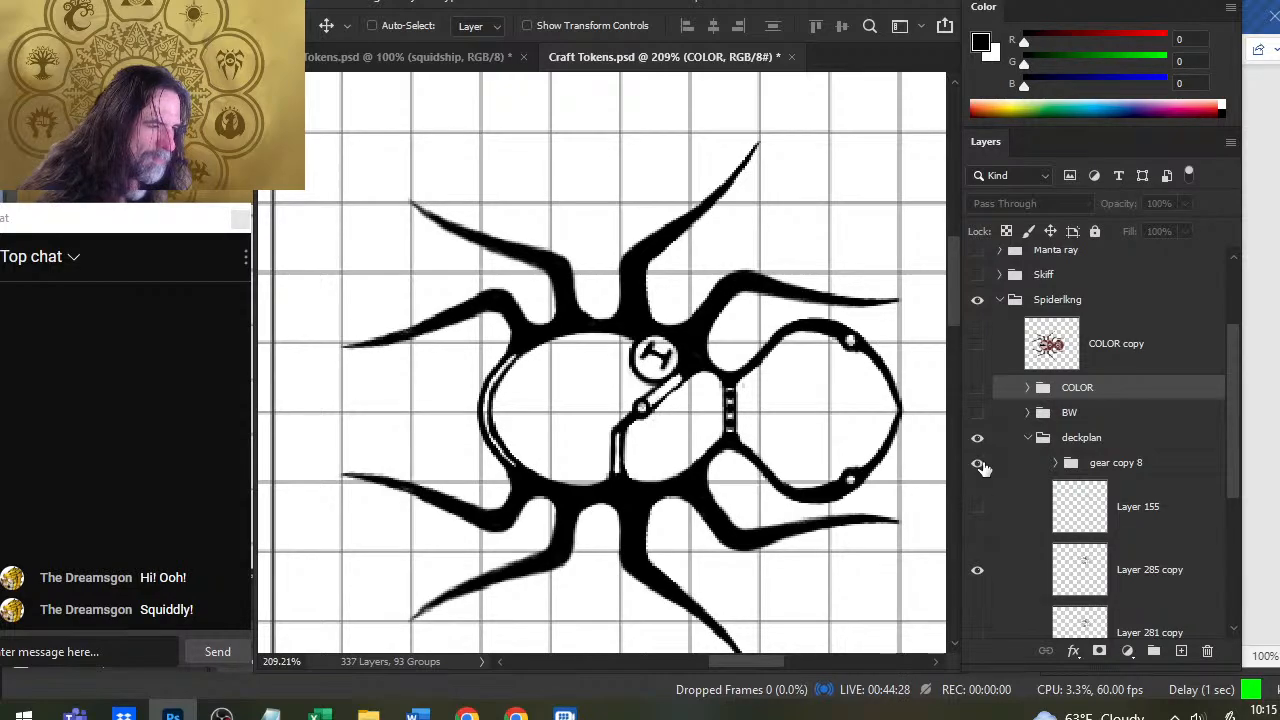
click(979, 463)
drag(1226, 437, 1240, 480)
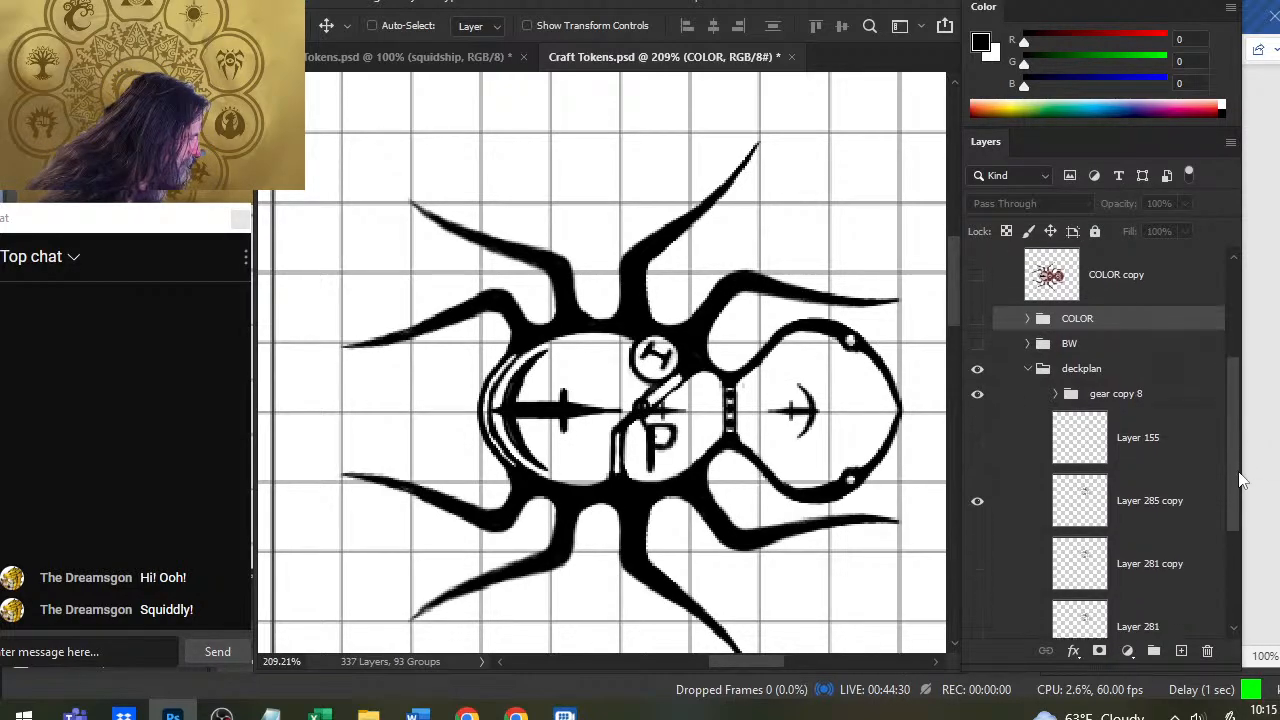
scroll(1220, 482, down, 2)
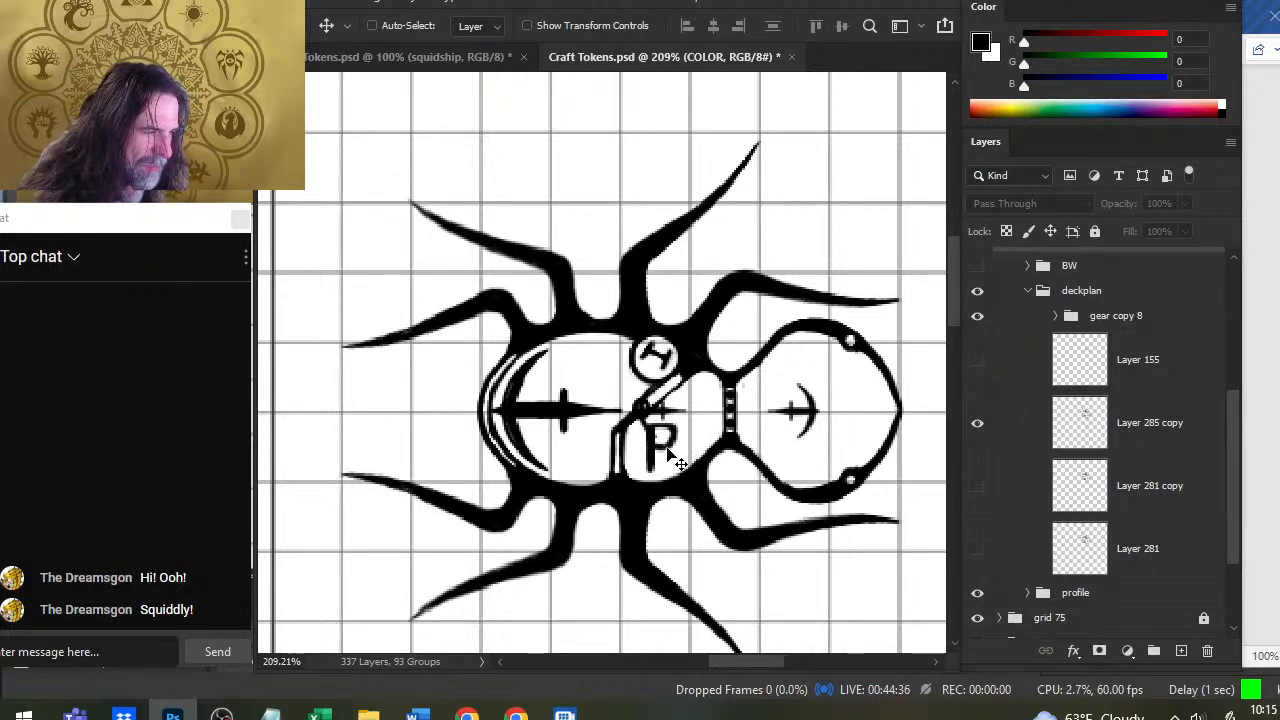
click(978, 318)
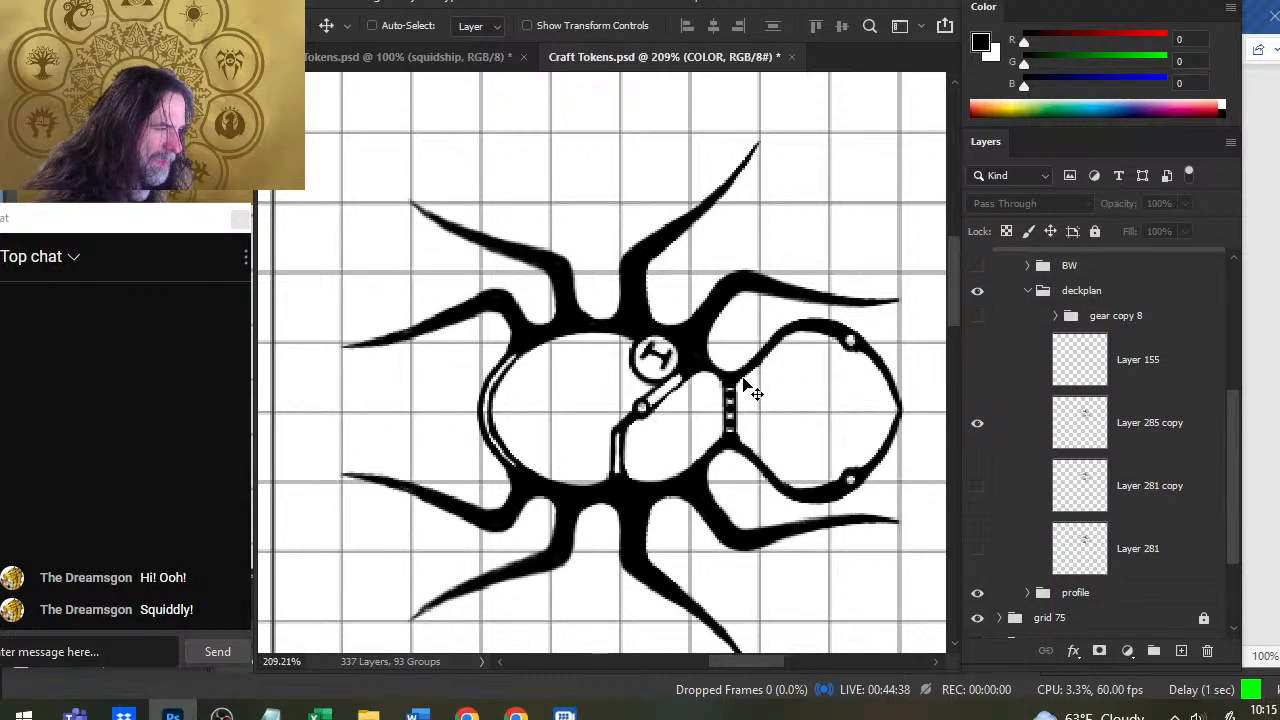
click(978, 318)
Hide the three weapon layers in gear copy 8, Layer ...opy 2, Layer ...opy 3 and Layer 150, and collapse the group
click(1057, 316)
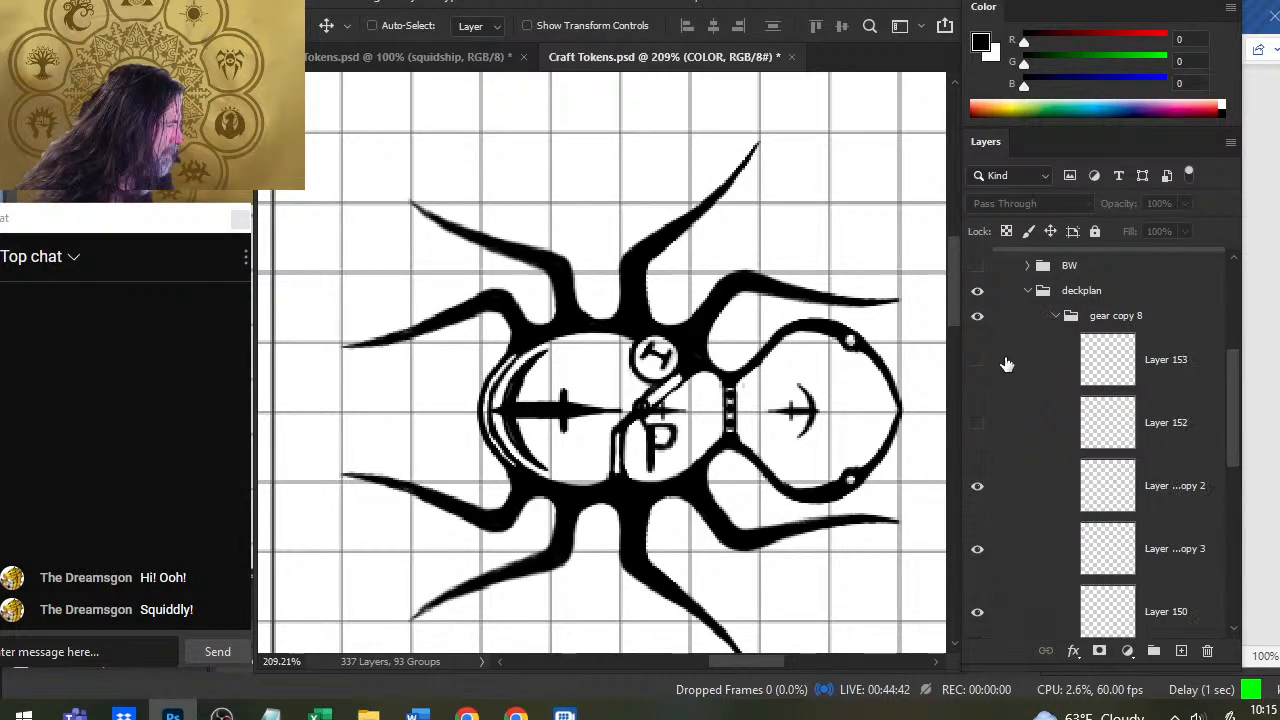
drag(979, 496, 978, 588)
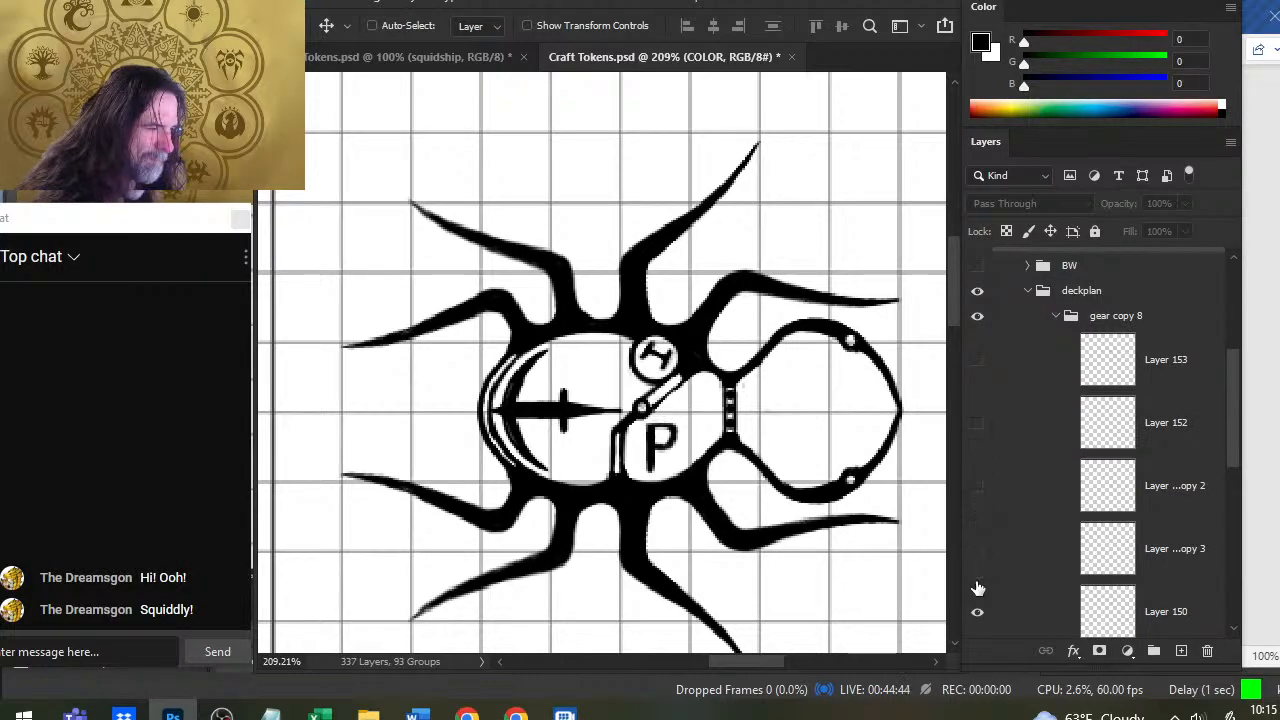
click(979, 635)
click(1054, 316)
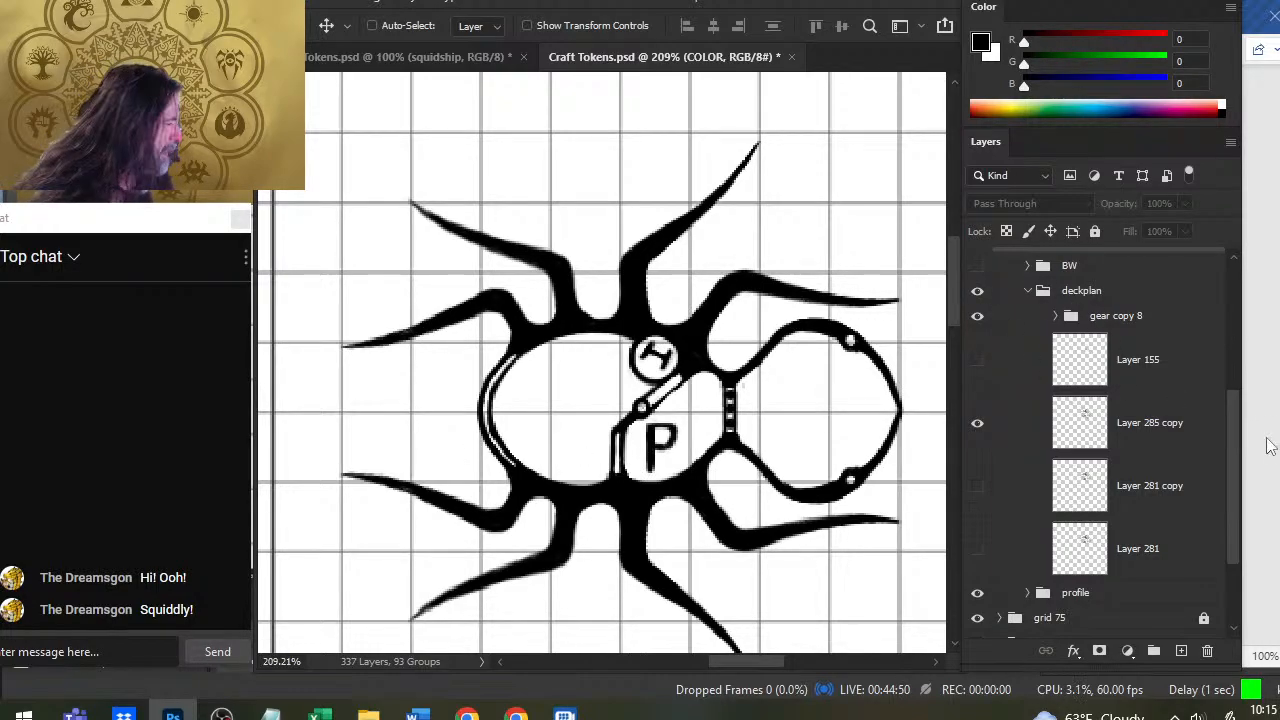
Show the COLOR group again and compare the colored token with the spider's side profile drawing
drag(1229, 438, 1232, 400)
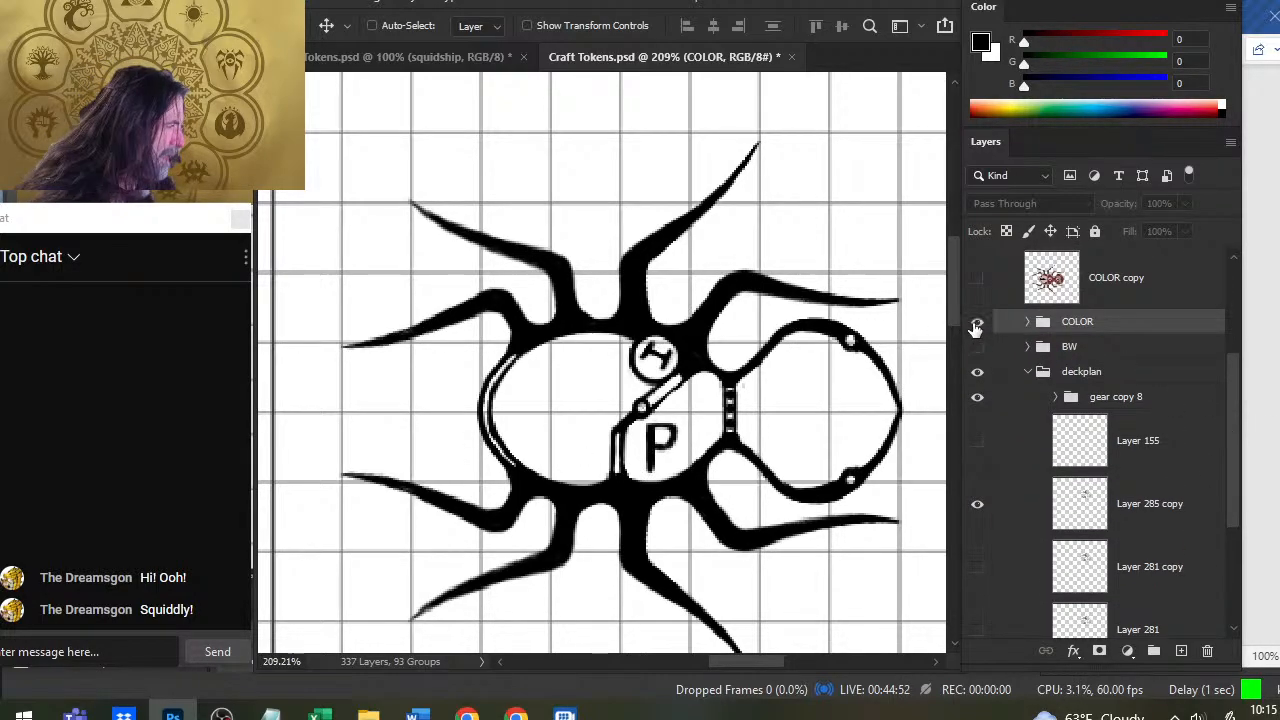
click(977, 324)
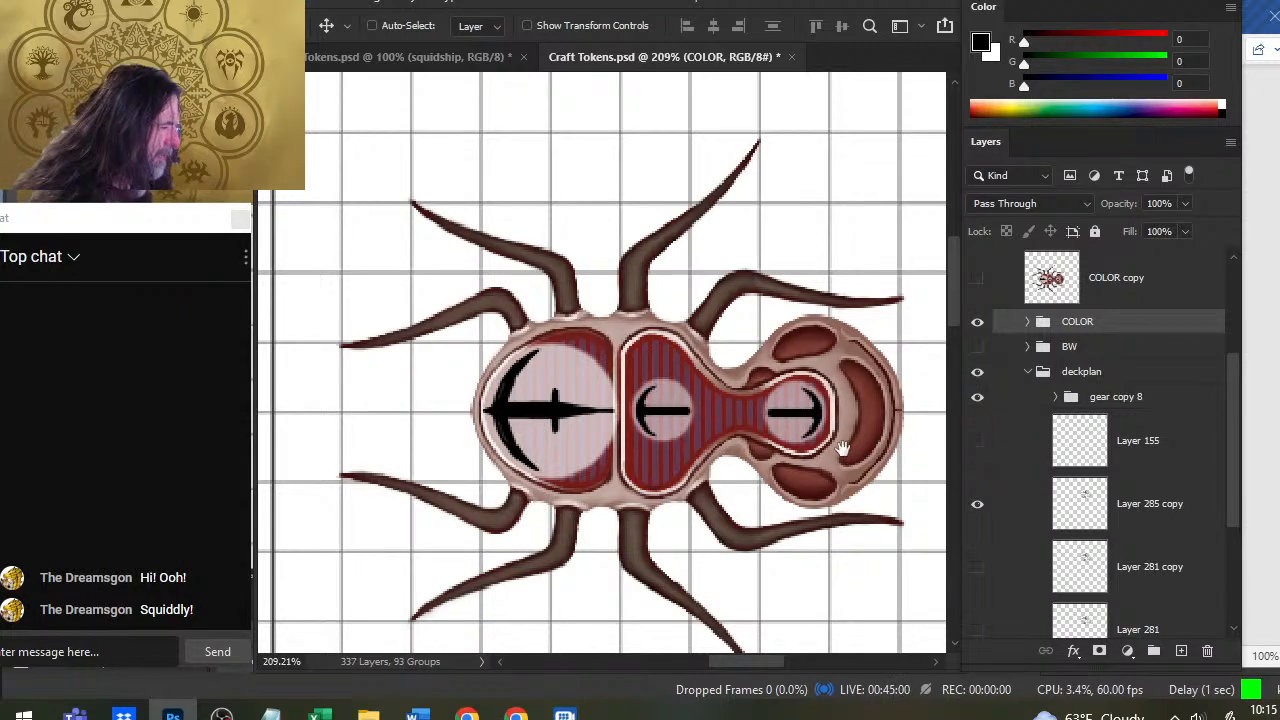
mouse_move(843, 449)
mouse_down()
mouse_move(471, 388)
mouse_move(432, 398)
mouse_up()
drag(868, 412, 588, 380)
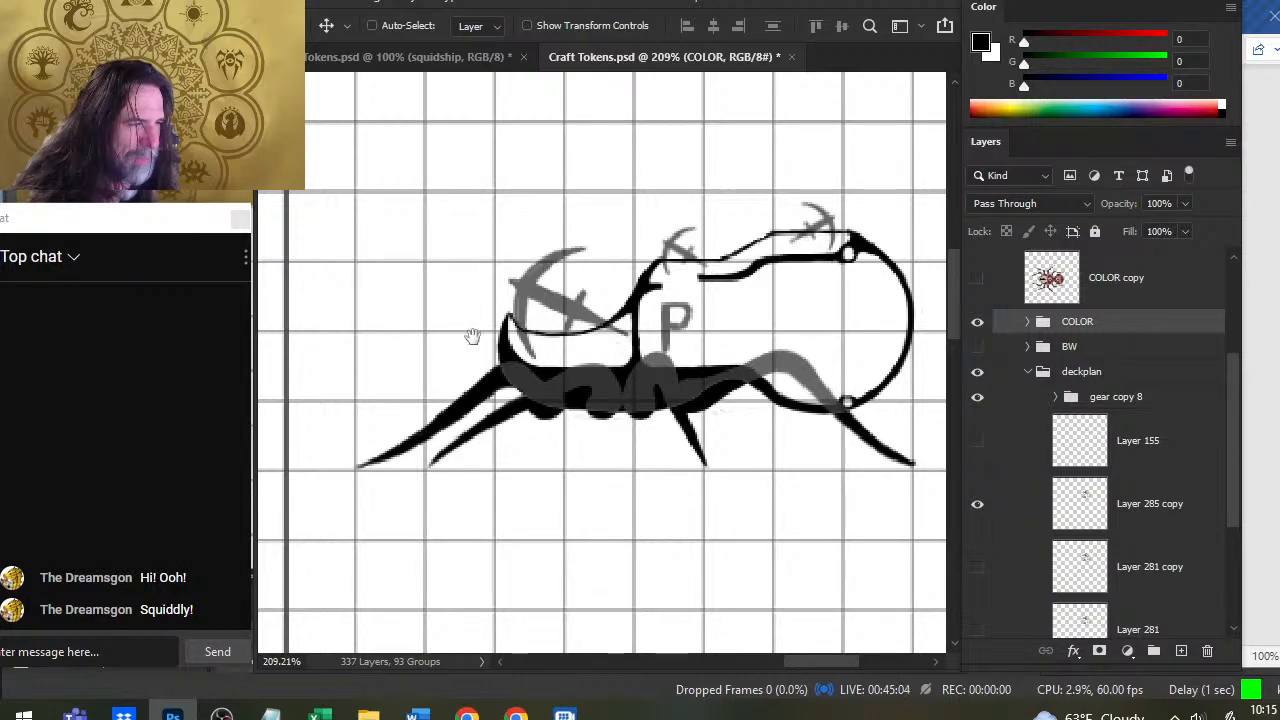
drag(472, 336, 957, 371)
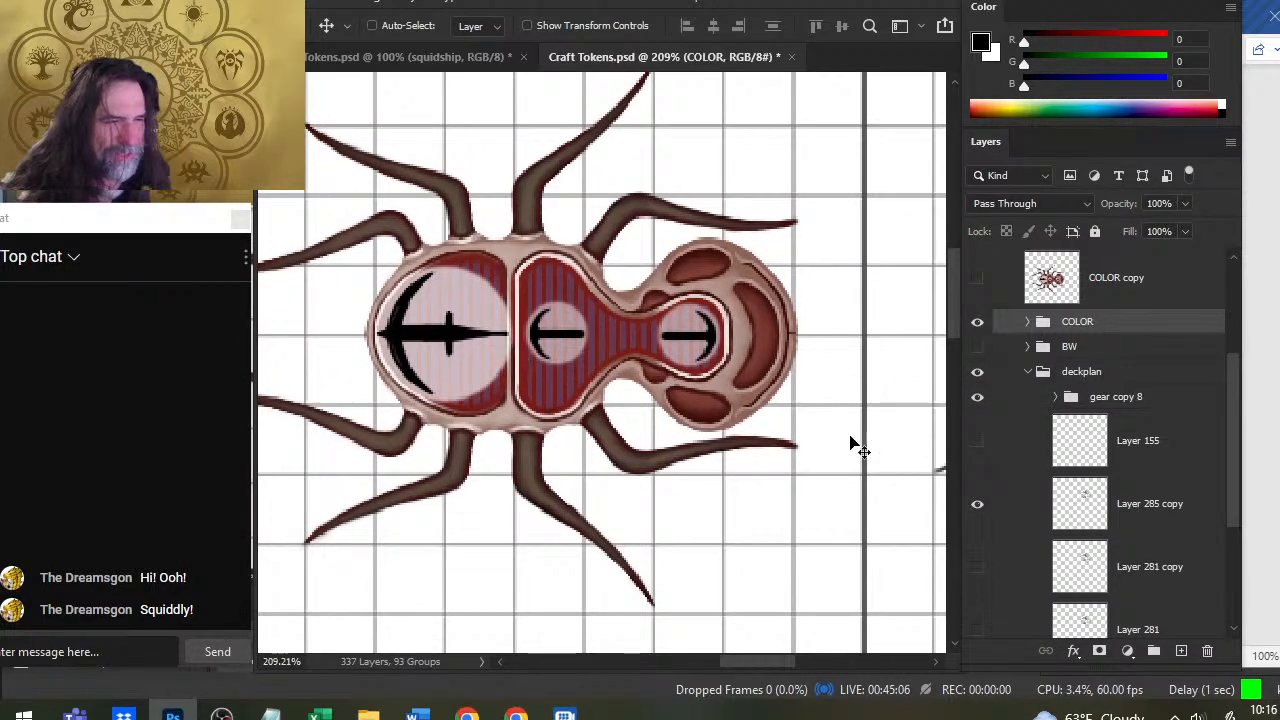
Compare the side view with the top view, and the COLOR, BW and deckplan versions of the spider-shaped craft by toggling group visibility
drag(889, 434, 471, 423)
drag(870, 350, 673, 368)
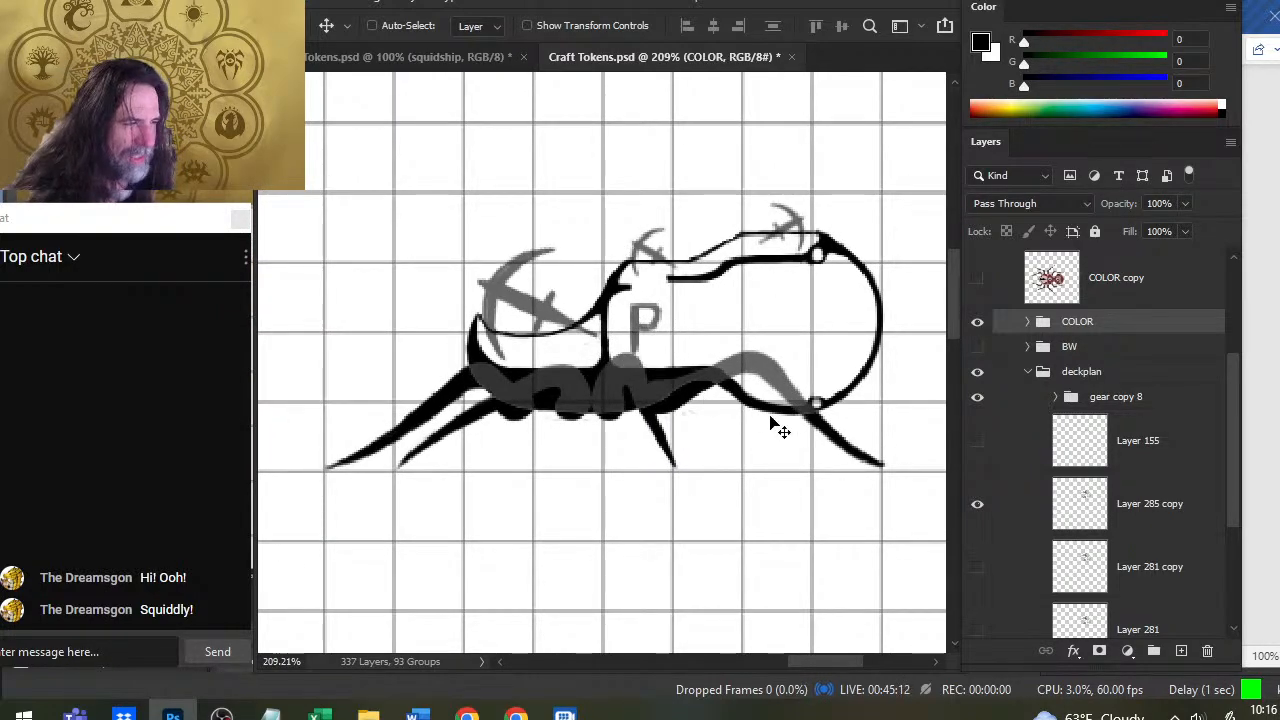
key(z)
drag(794, 434, 755, 350)
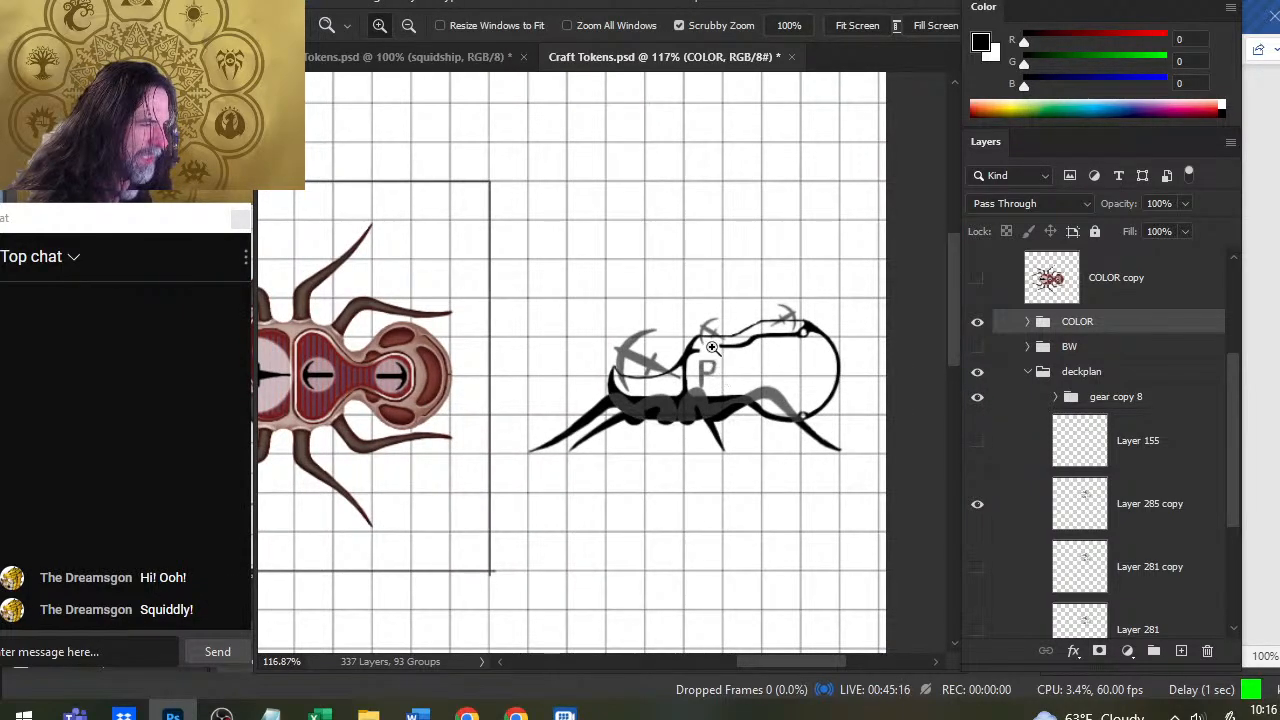
drag(565, 363, 829, 364)
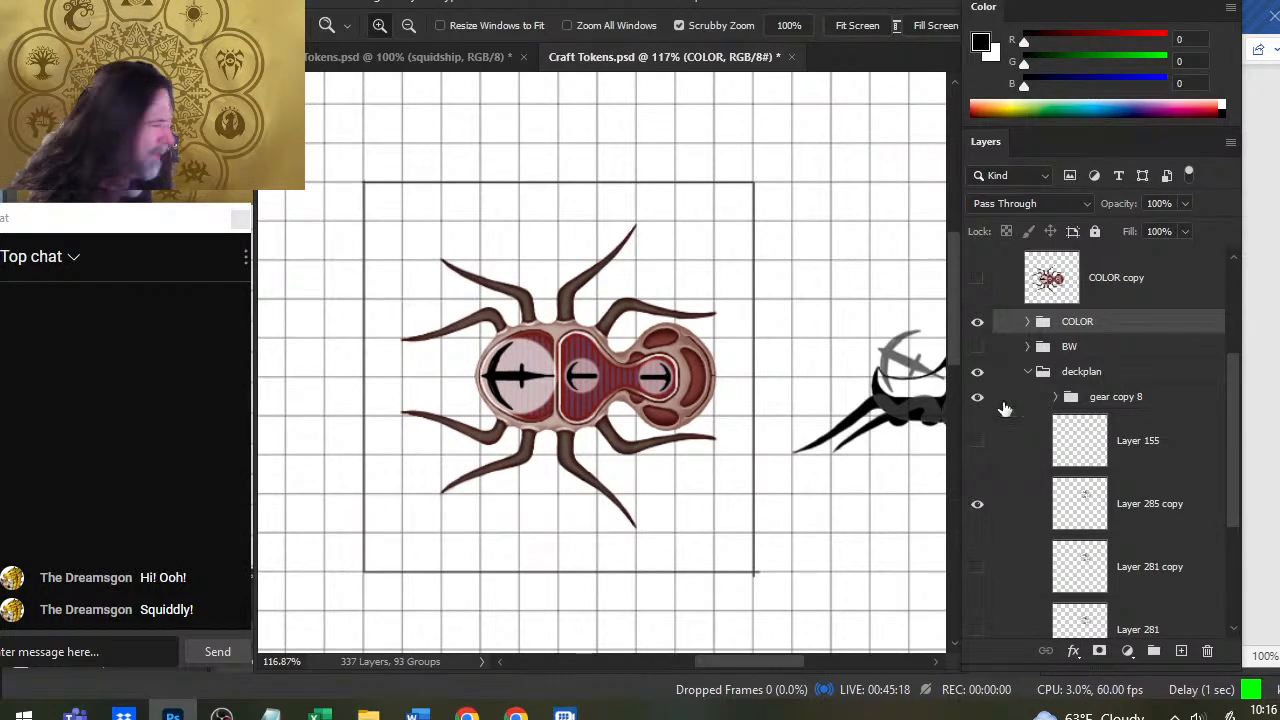
click(977, 321)
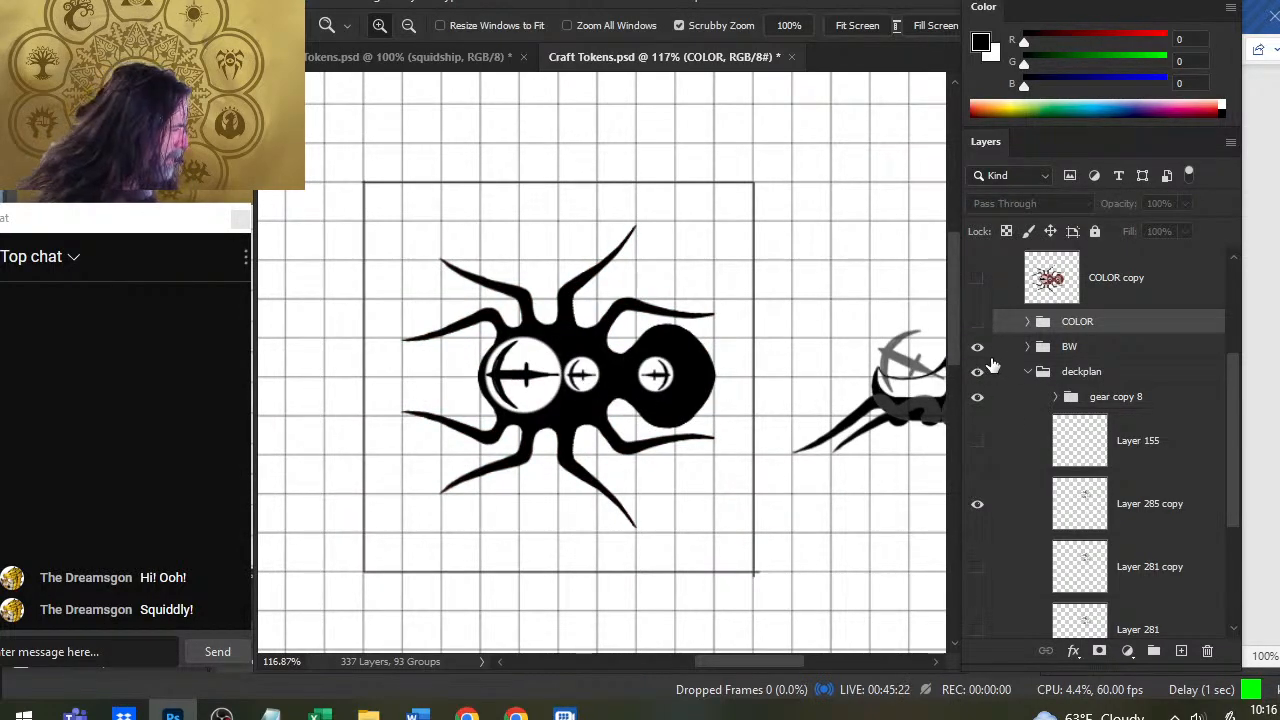
click(977, 346)
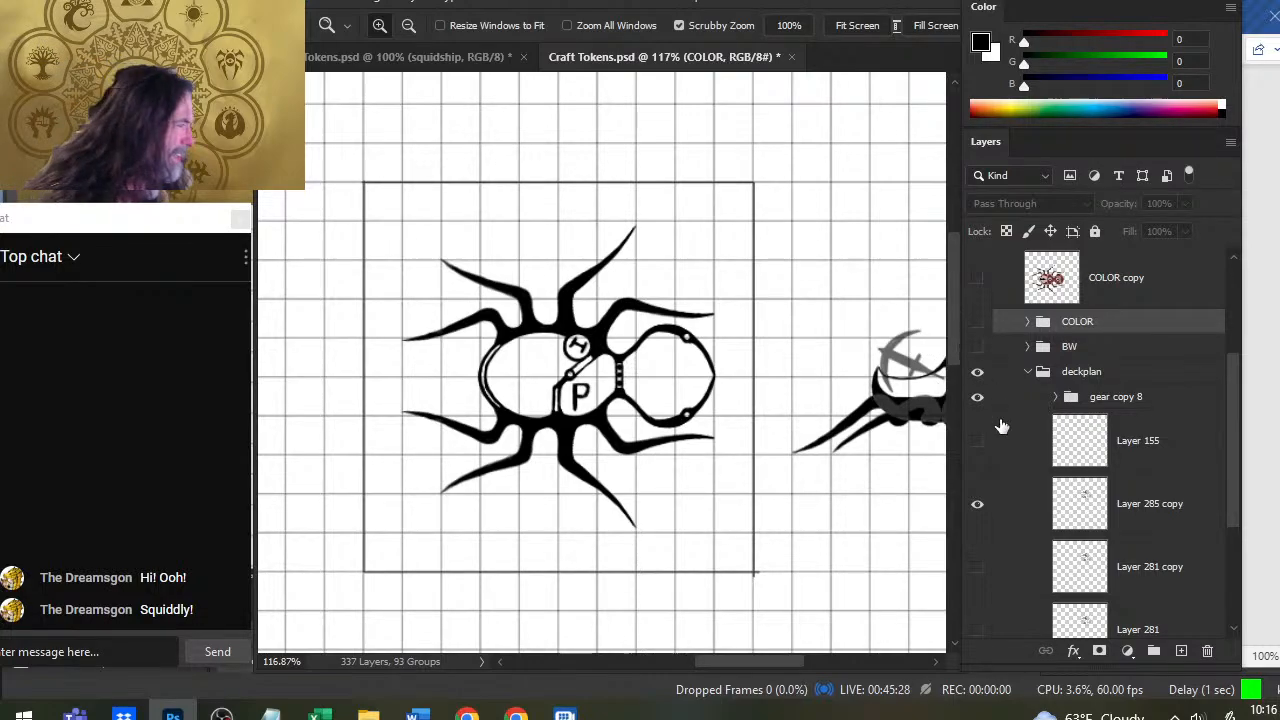
click(977, 321)
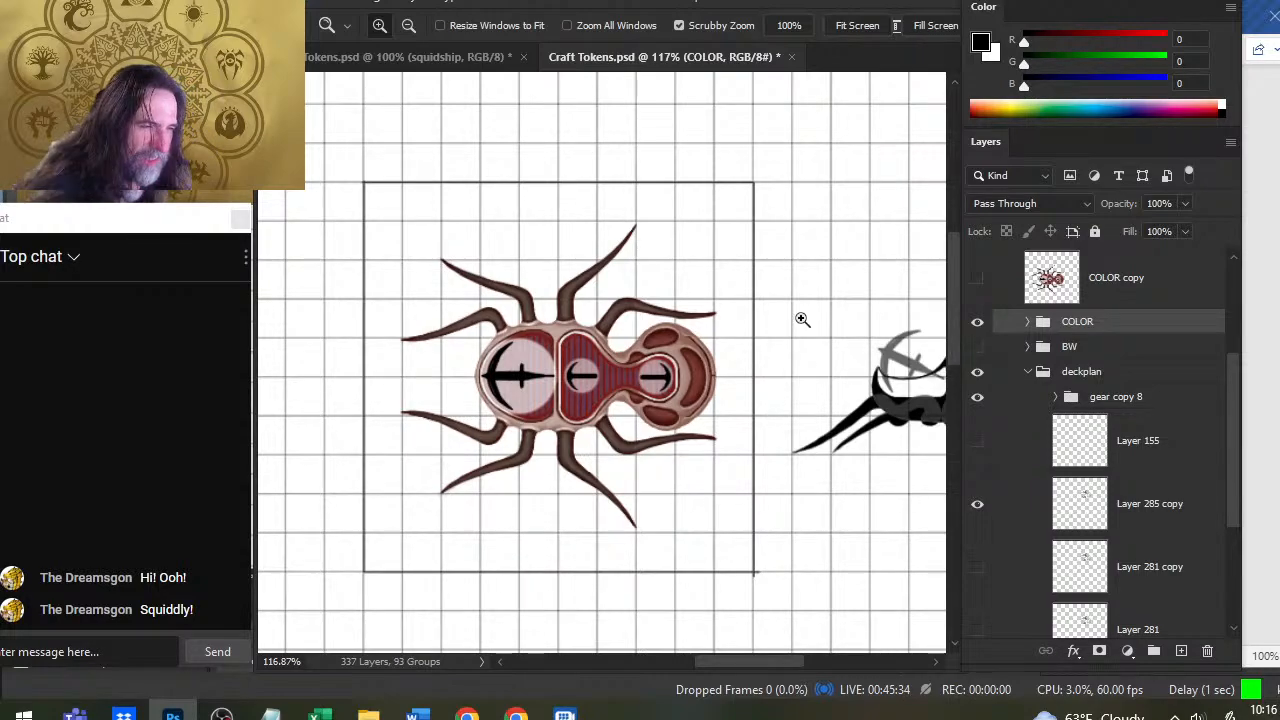
Expand the COLOR group and add a new layer above its mounted group
click(1028, 322)
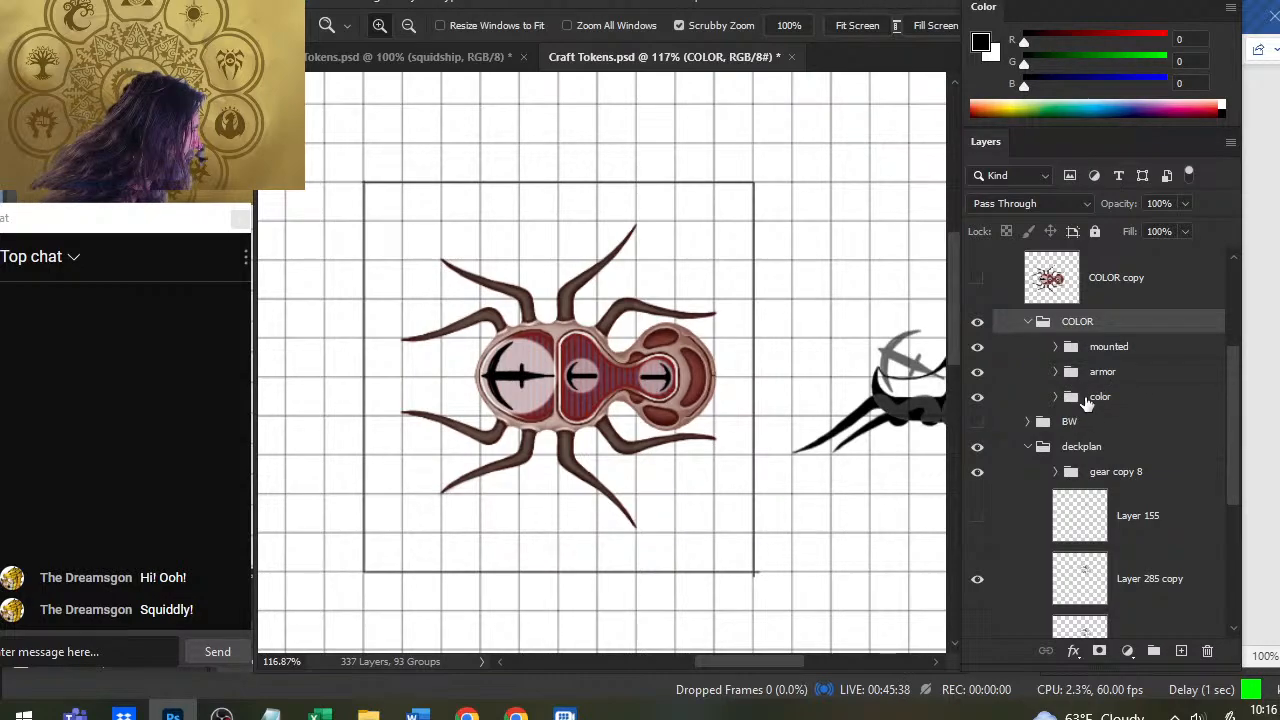
click(1146, 350)
click(1183, 655)
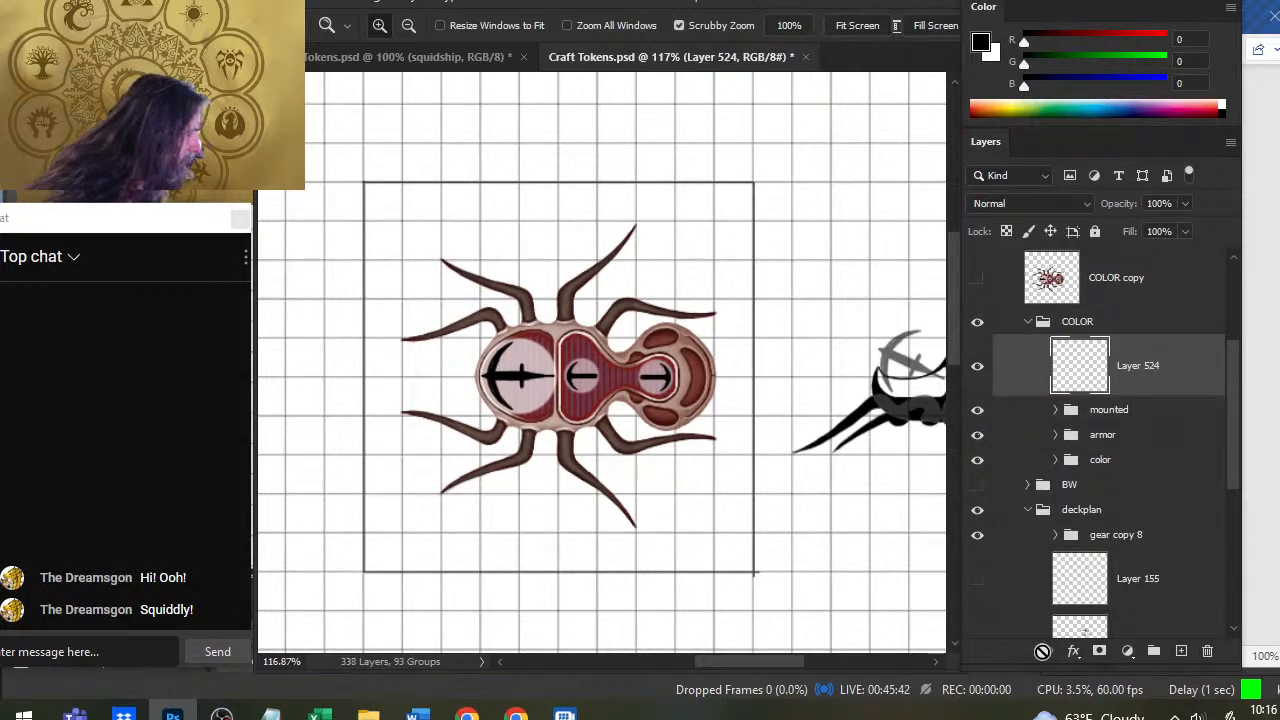
Sample the light pink rim colour and paint a dot with a 20 px brush near the upper end of the middle deck panel
drag(529, 345, 590, 337)
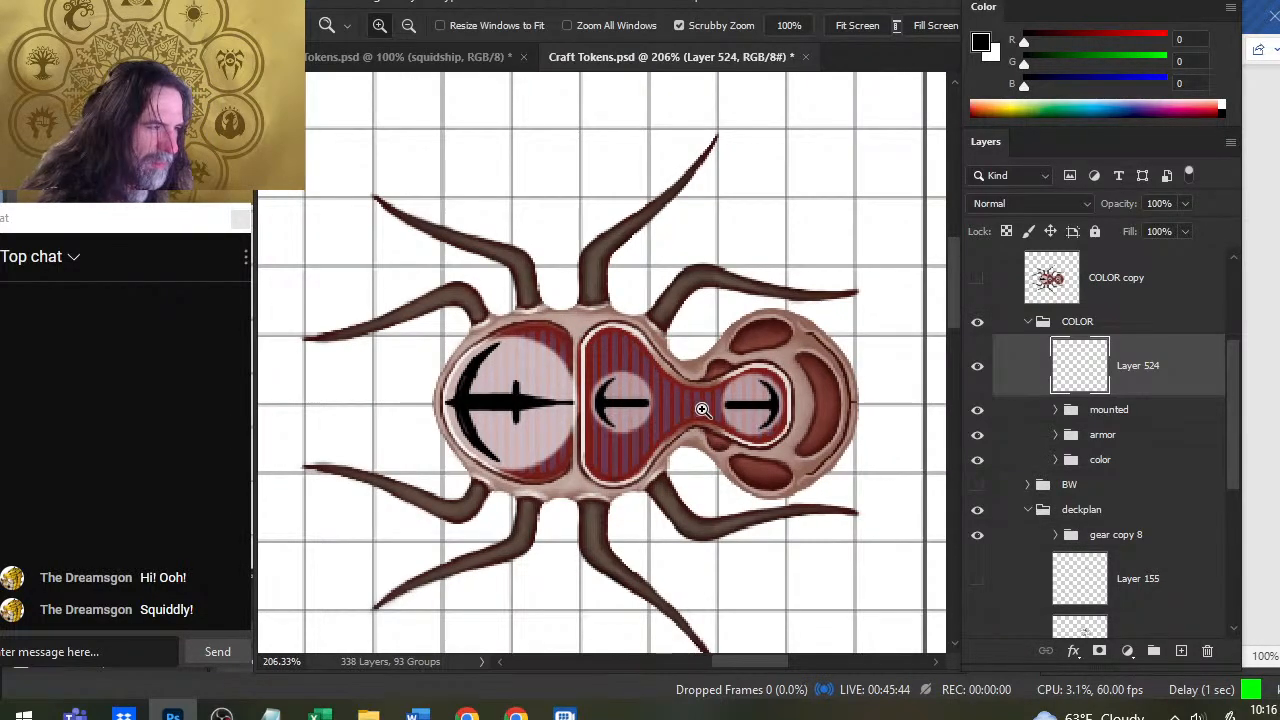
key(b)
alt+click(728, 372)
drag(728, 372, 729, 372)
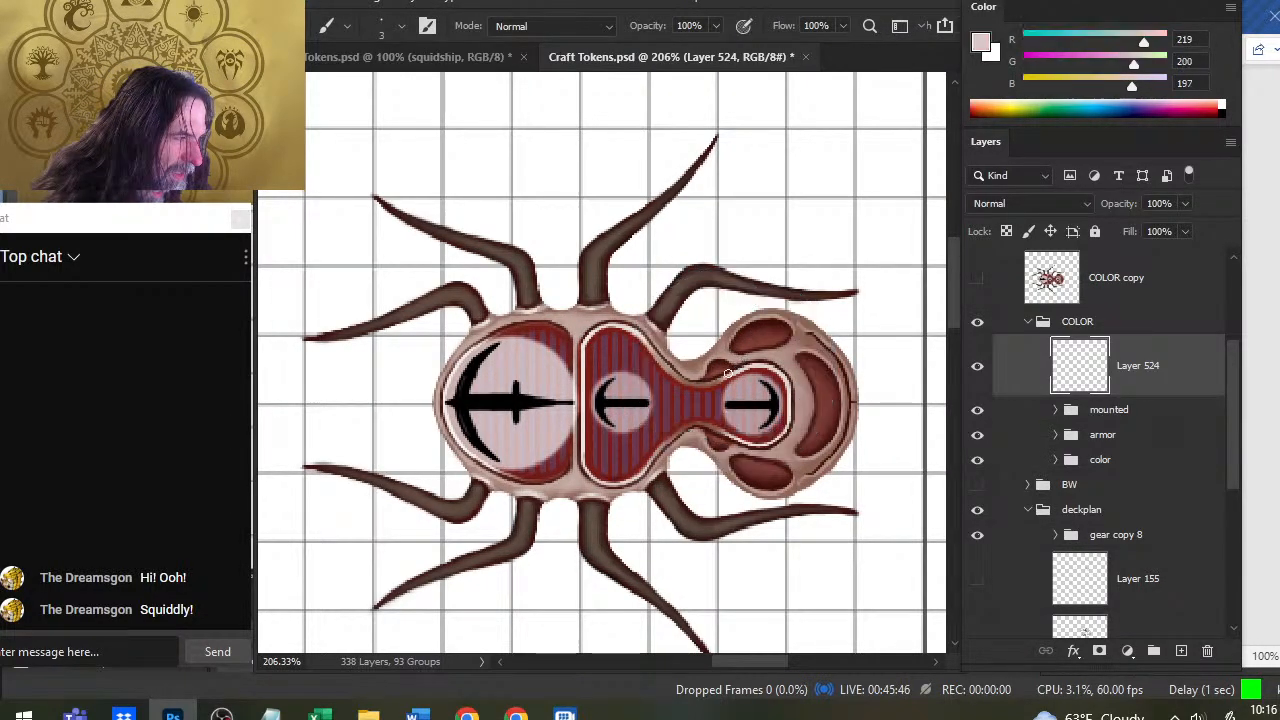
key(])
key(])
key(])
key(])
click(611, 352)
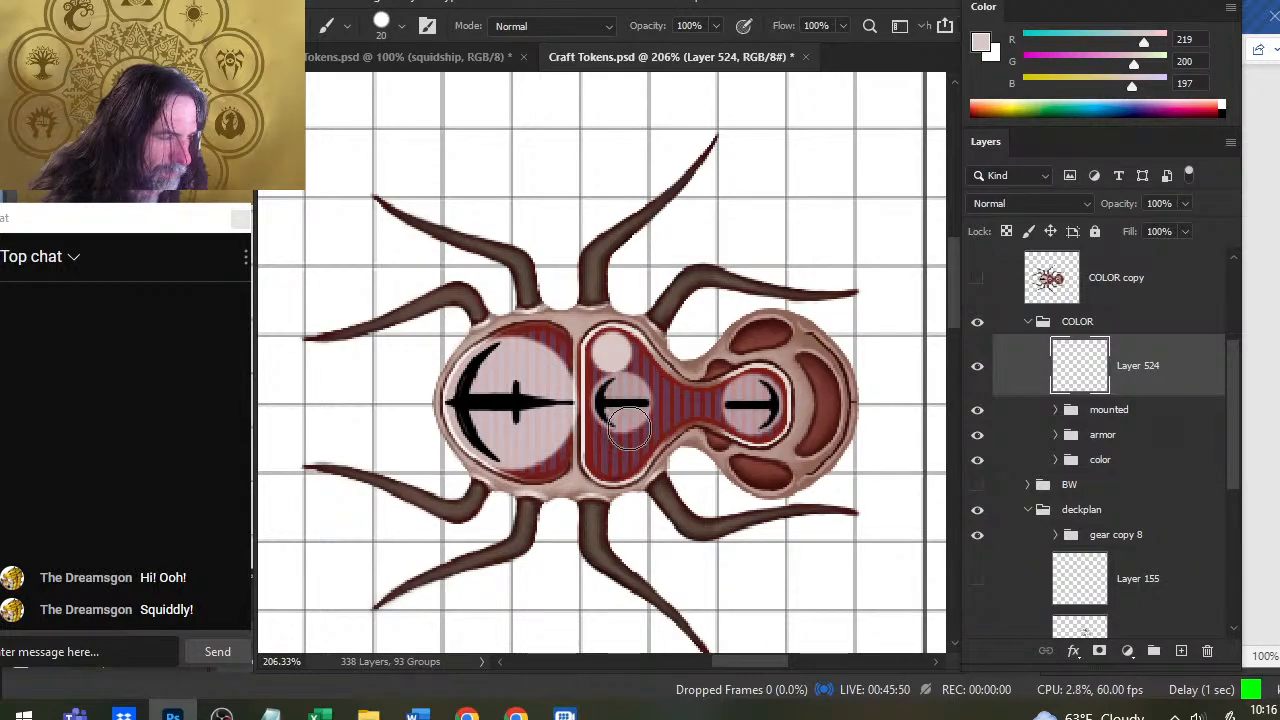
Set the foreground colour to black, undo the painted dots and paint a 20 px black dot in the same spot
key(x)
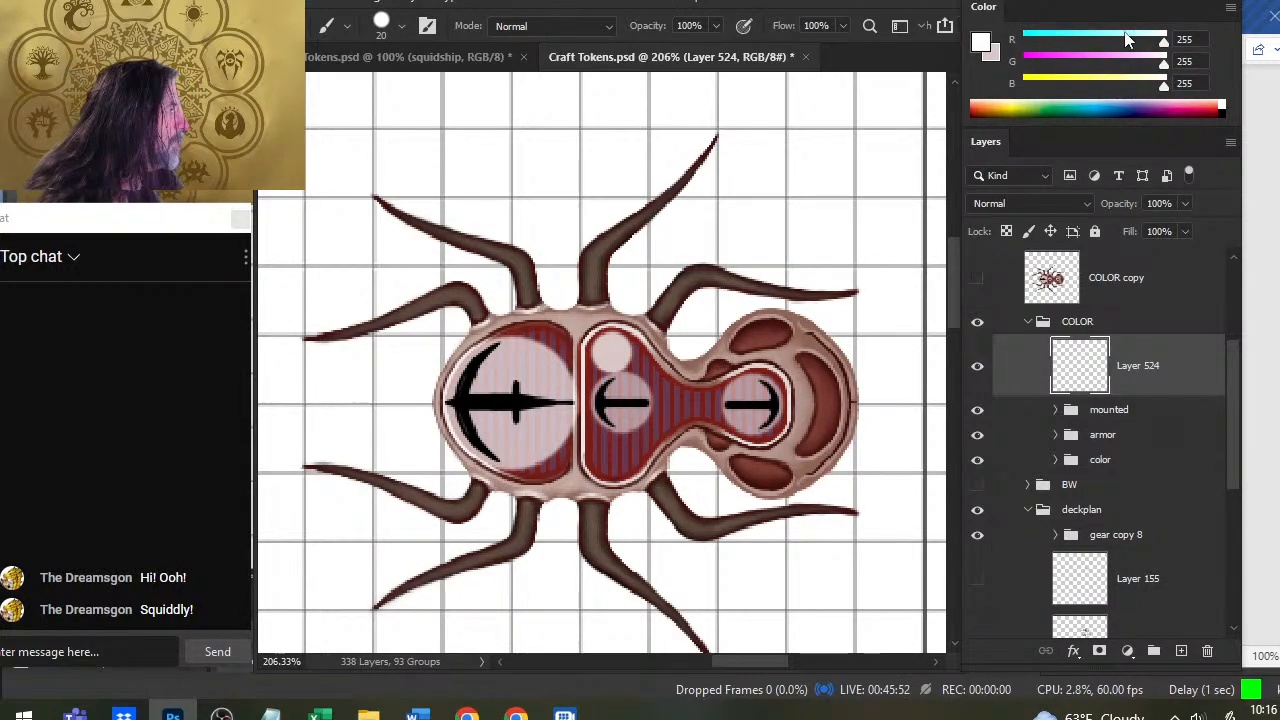
drag(1162, 43, 1022, 64)
drag(1164, 83, 1022, 85)
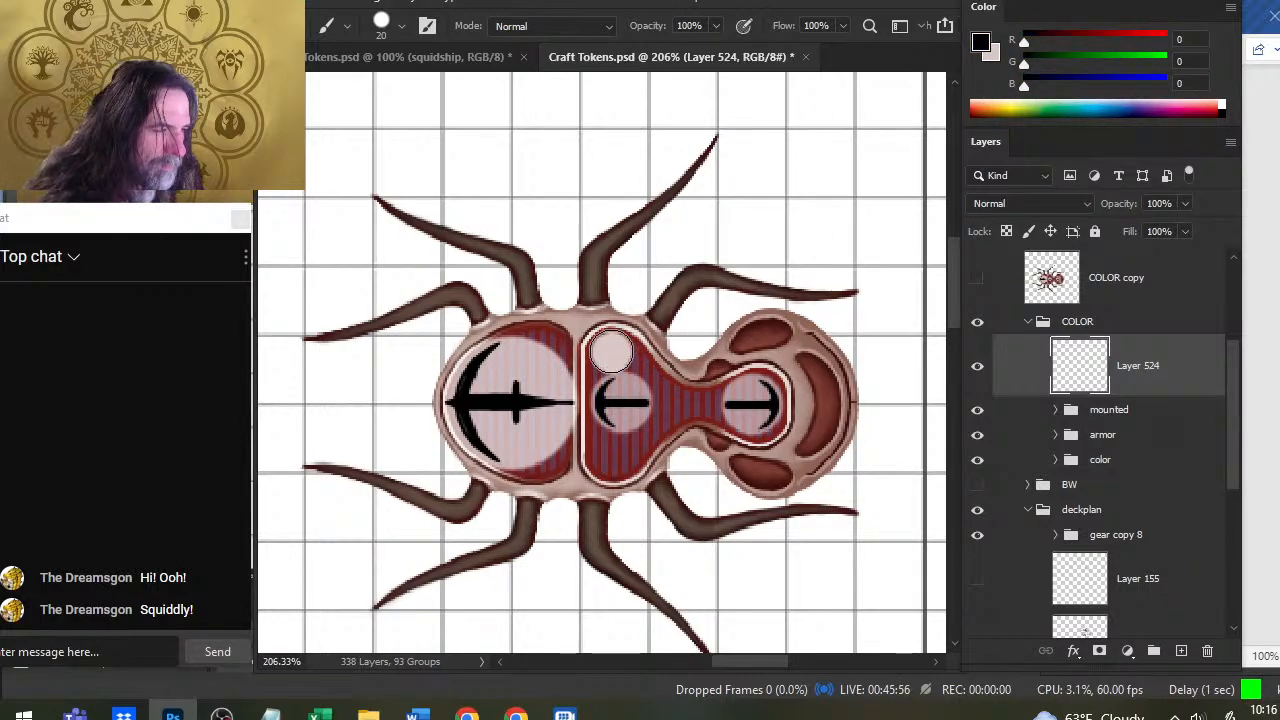
click(612, 351)
key(ctrl+z)
key(ctrl+z)
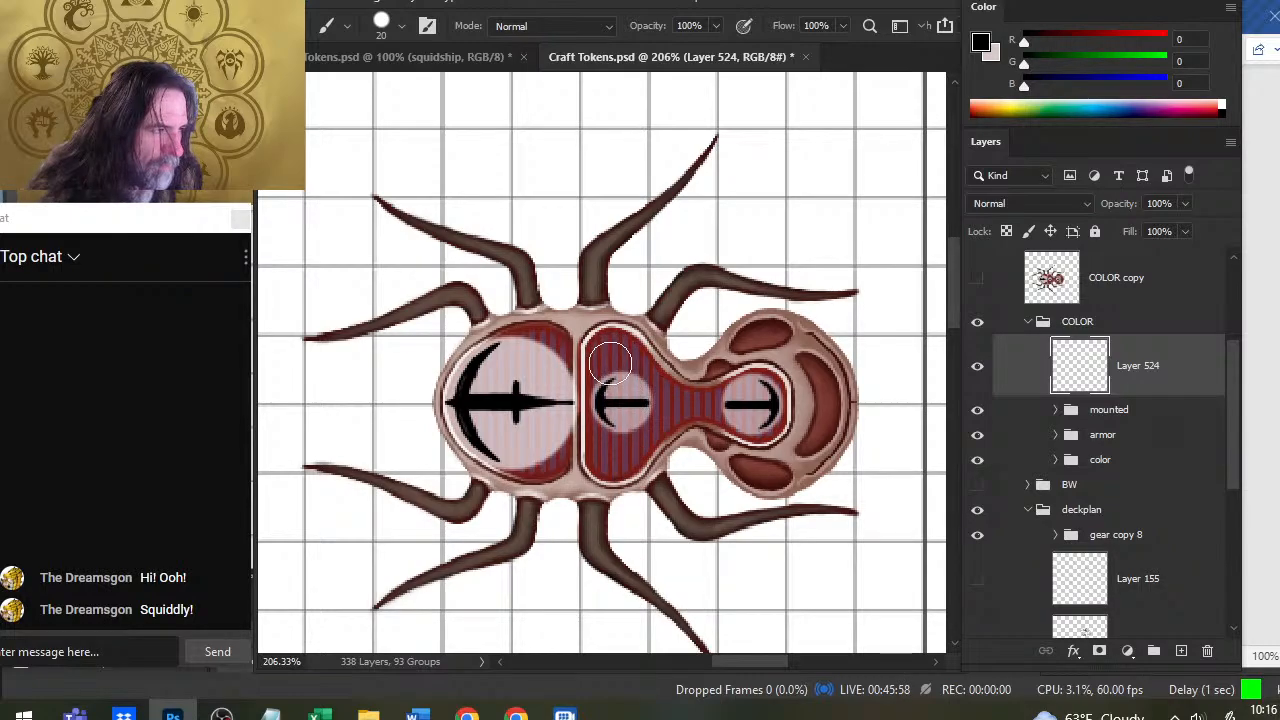
click(608, 353)
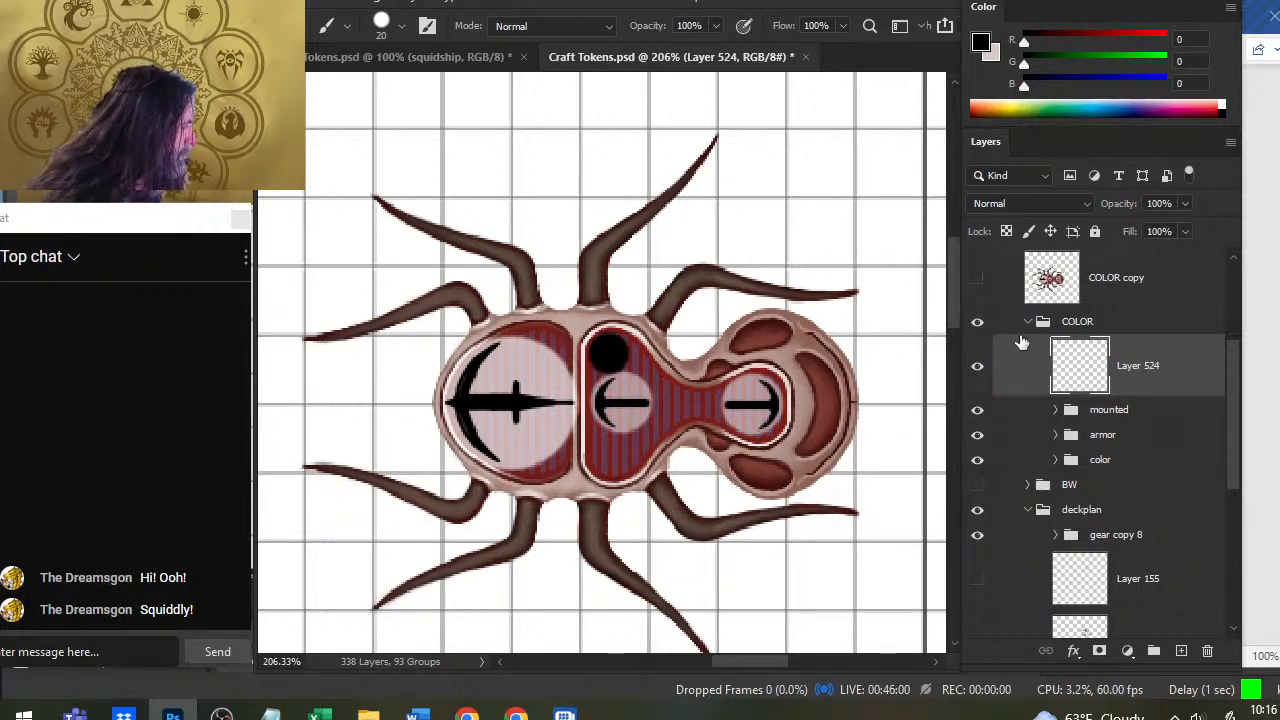
Align the black dot with the deckplan's circled H, toggling the COLOR group's visibility to check the position
click(983, 324)
click(983, 324)
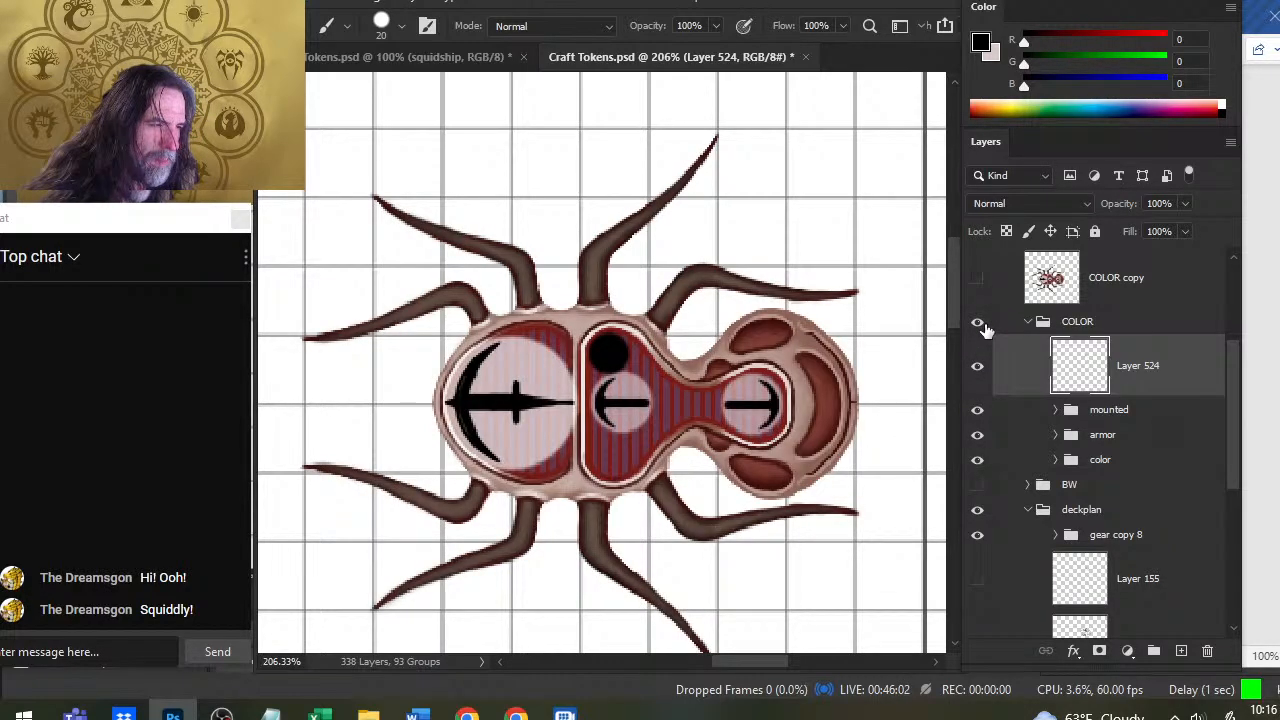
click(984, 324)
click(983, 324)
key(v)
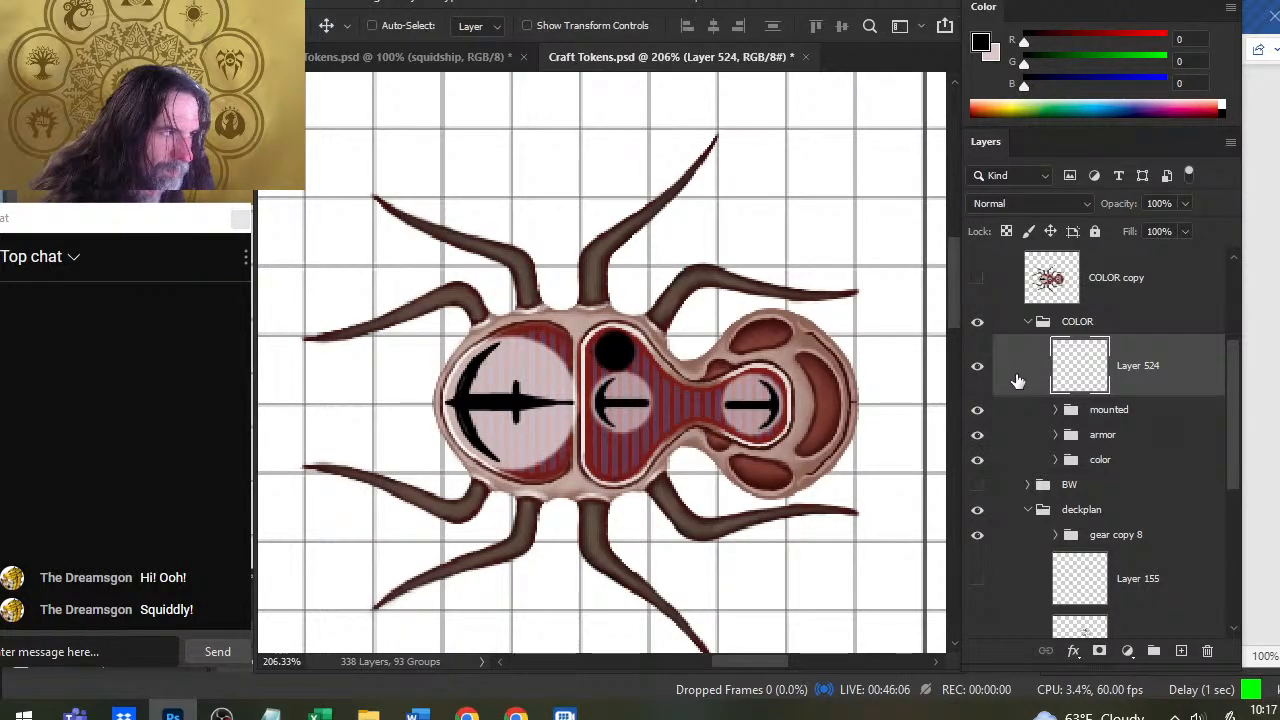
click(980, 327)
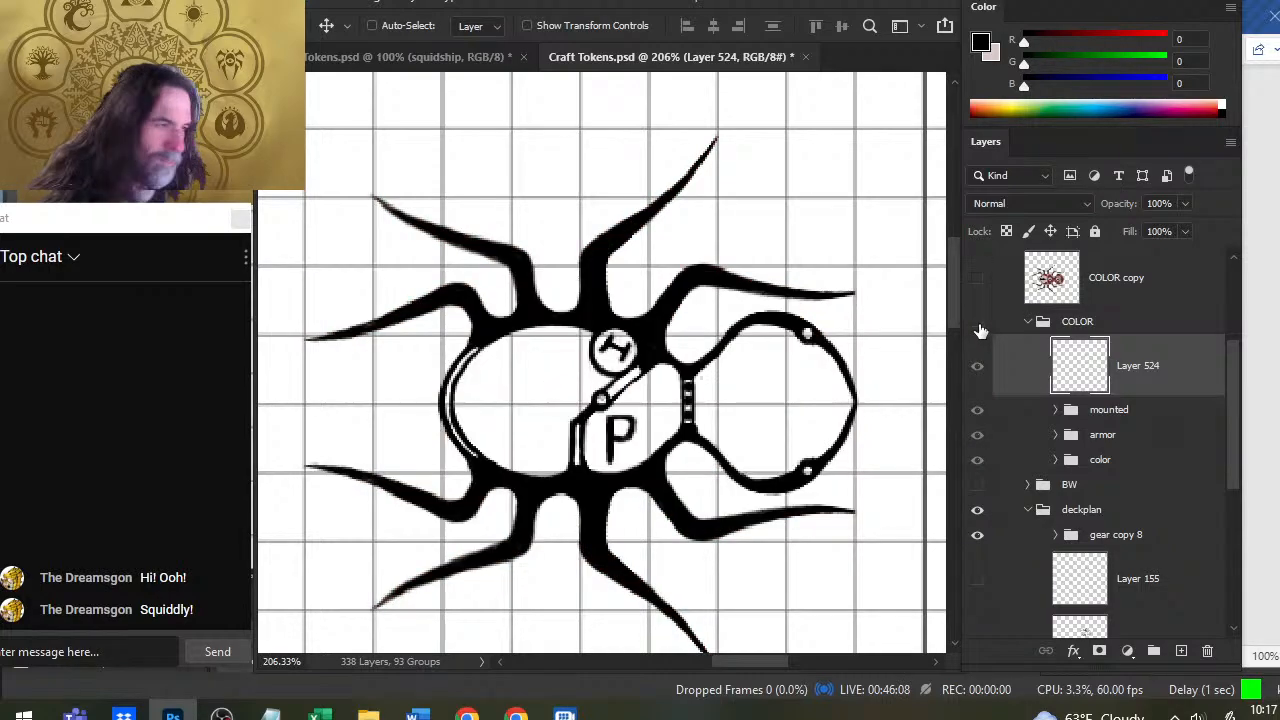
click(981, 329)
click(983, 328)
click(985, 327)
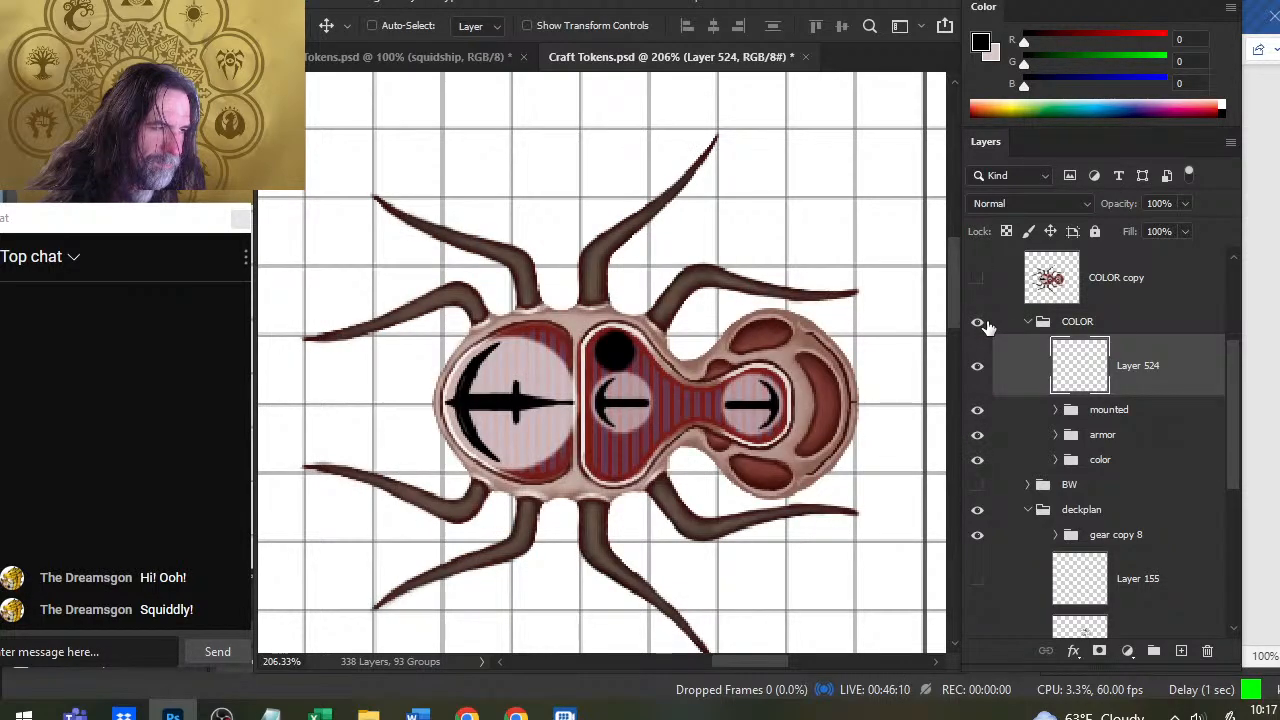
Sample the hull's pinkish tan (189, 164, 155) and draw a tilted H on the black dot with a 1 px brush
key(b)
alt+click(596, 326)
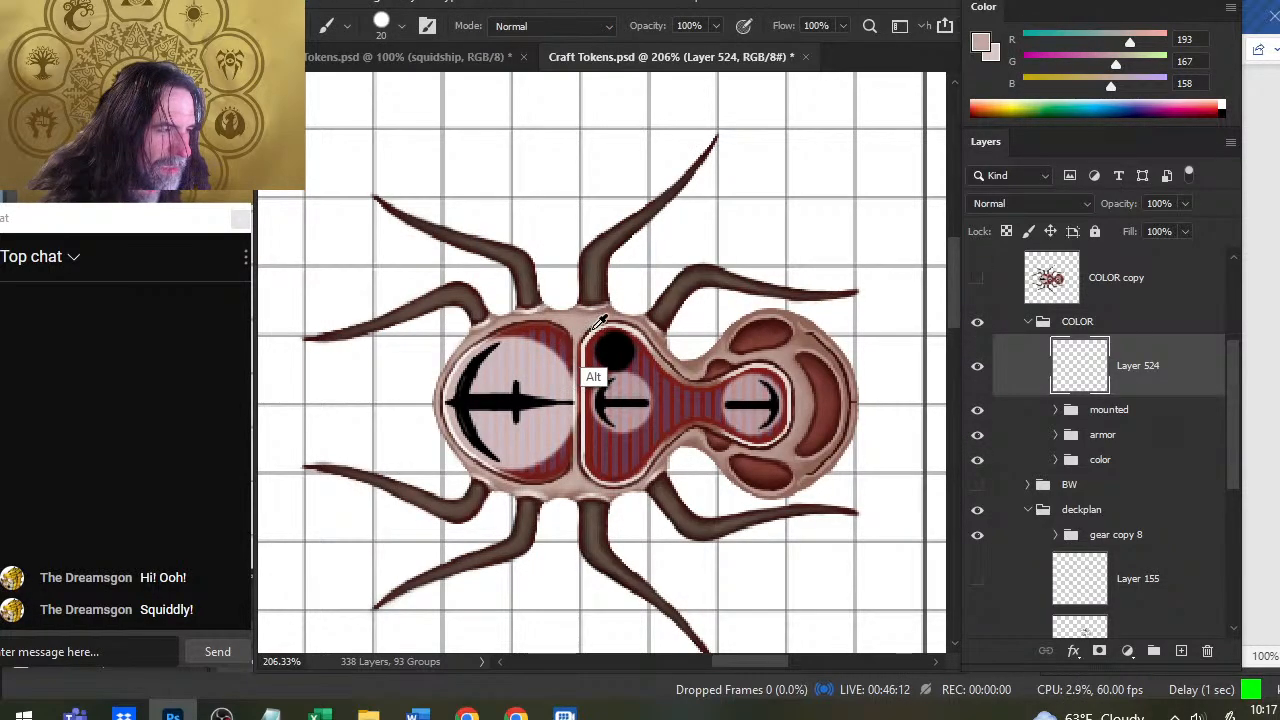
mouse_move(598, 320)
mouse_down()
mouse_move(609, 343)
mouse_move(603, 314)
mouse_move(577, 329)
mouse_move(671, 334)
mouse_up()
key([)
key([)
key([)
key([)
key([)
key([)
key([)
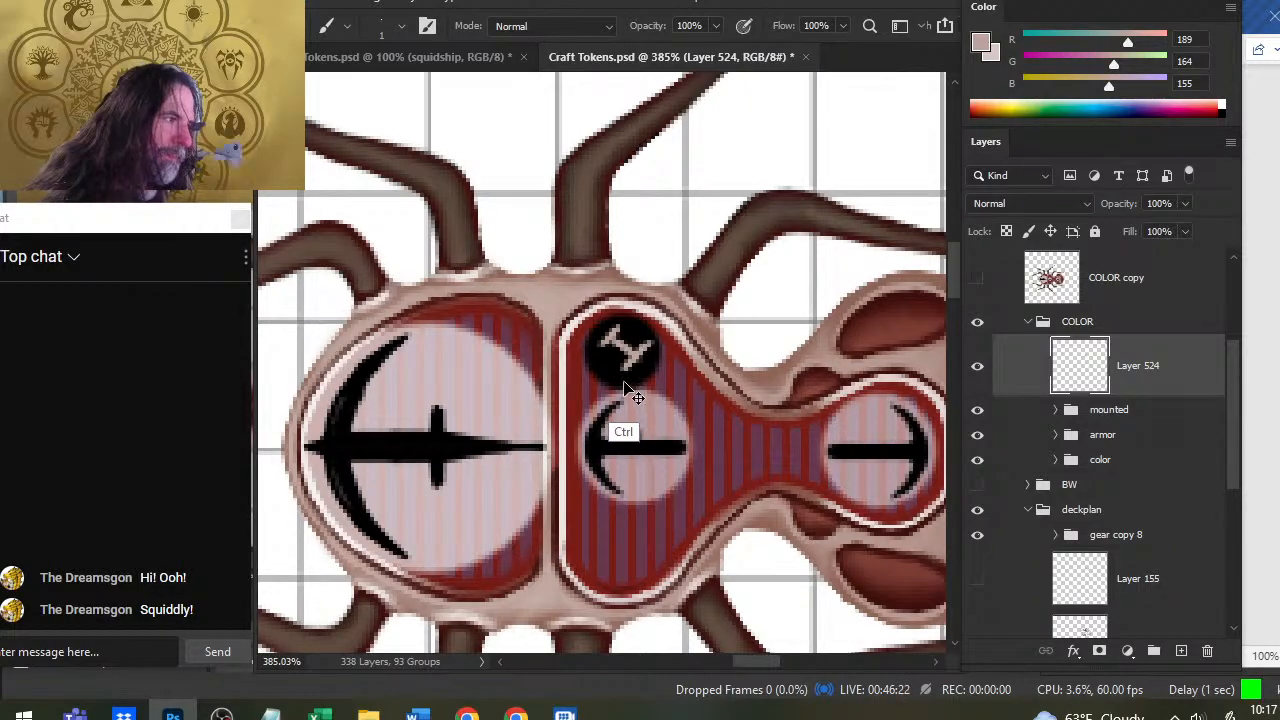
Undo the H strokes and add a separate layer above the black dot's layer for the lettering
key(ctrl+z)
key(ctrl+z)
key(ctrl+z)
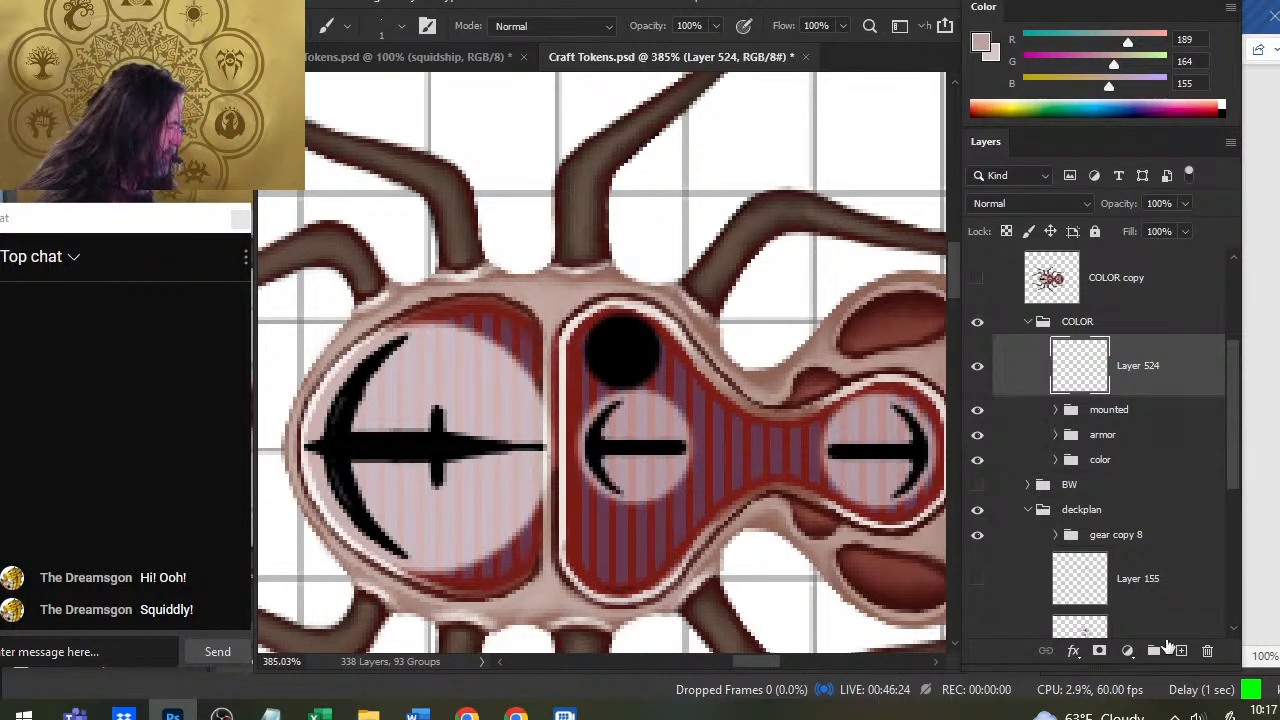
click(1183, 651)
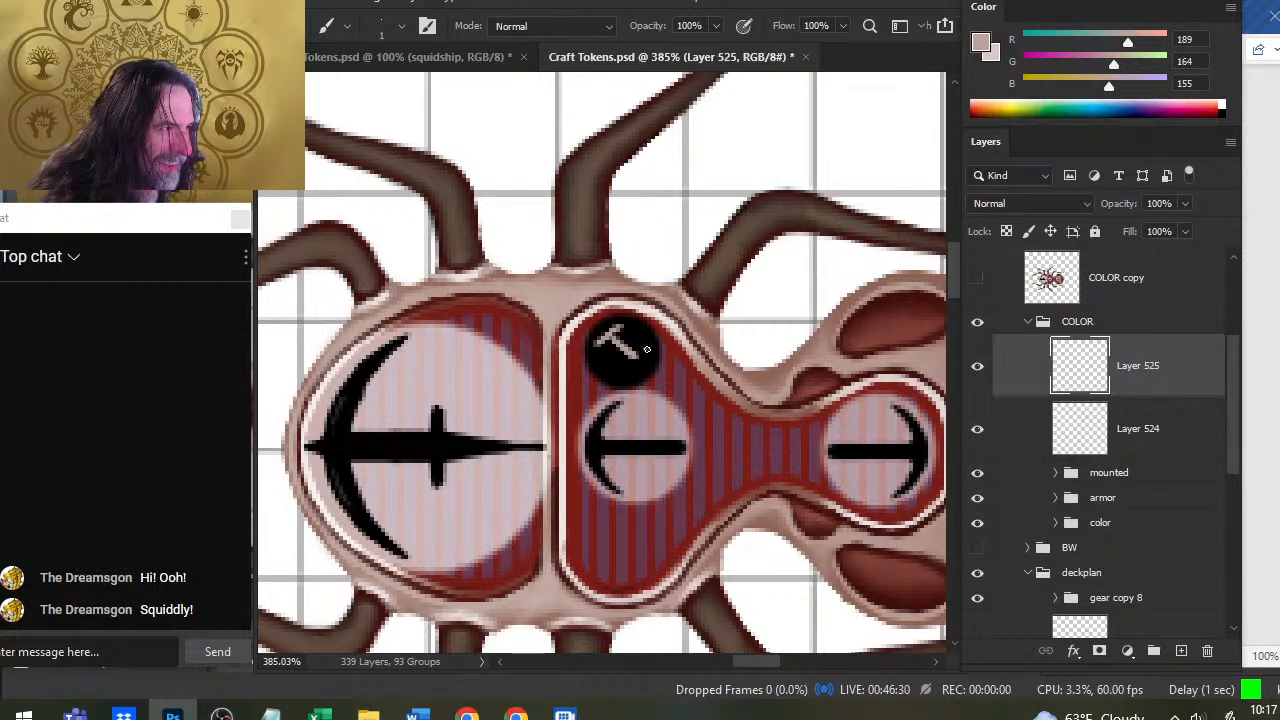
Erase the tilted H on the new layer and redraw it upright on the black dot with the 1 px brush
key(e)
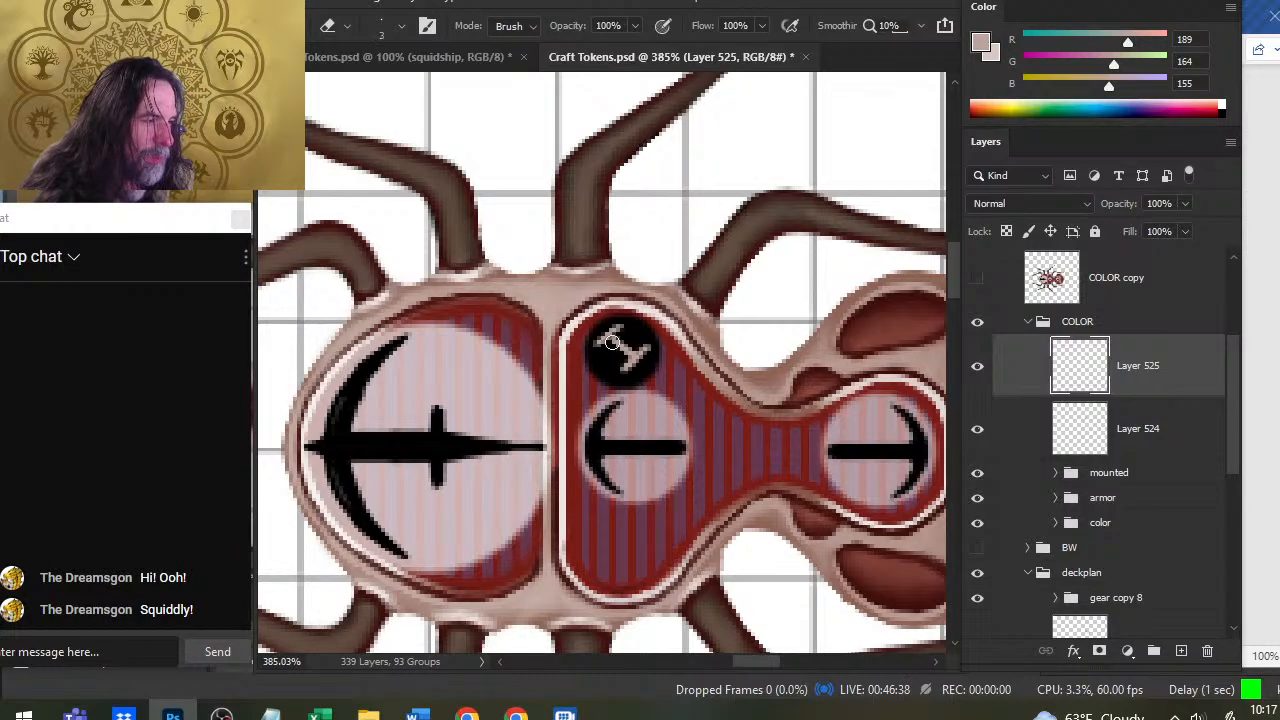
key(bracketright)
mouse_move(604, 359)
mouse_down()
mouse_move(615, 323)
mouse_move(622, 351)
mouse_move(636, 352)
mouse_move(600, 365)
mouse_move(600, 340)
mouse_move(646, 364)
mouse_up()
key(b)
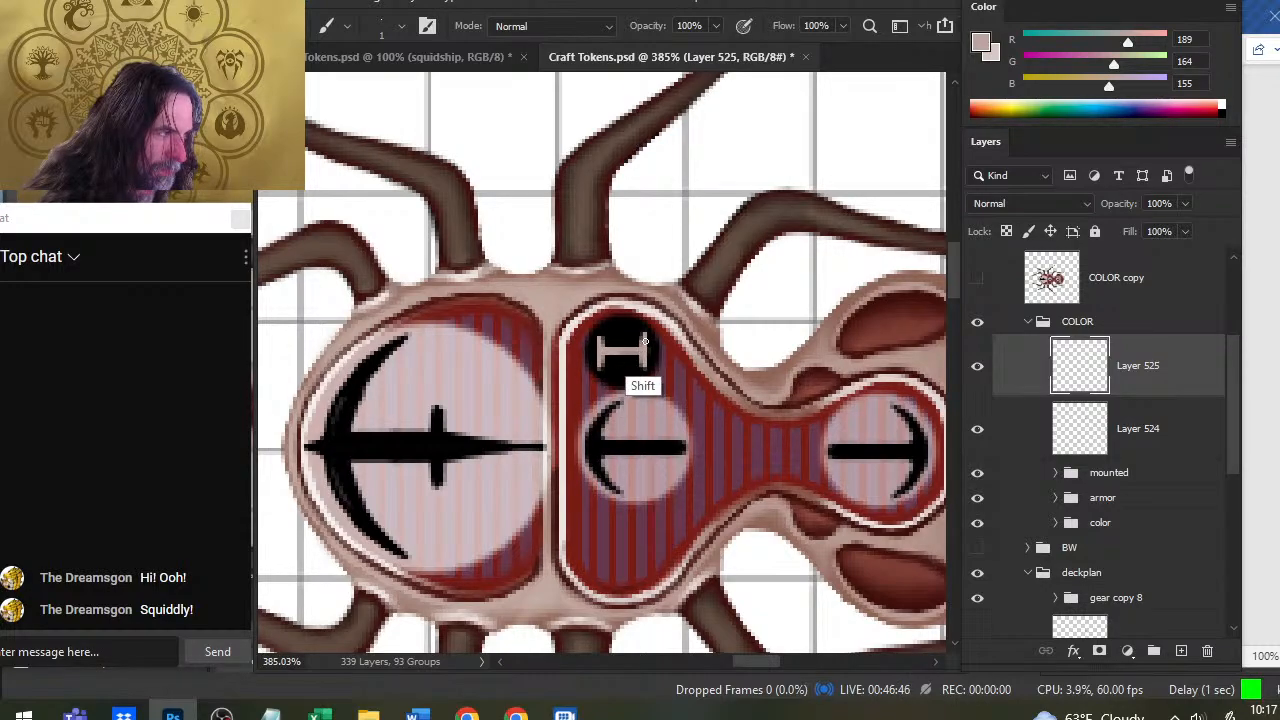
Refine the upright H by trimming its ends with a 7 px eraser and touching up its strokes with the 1 px brush
key(e)
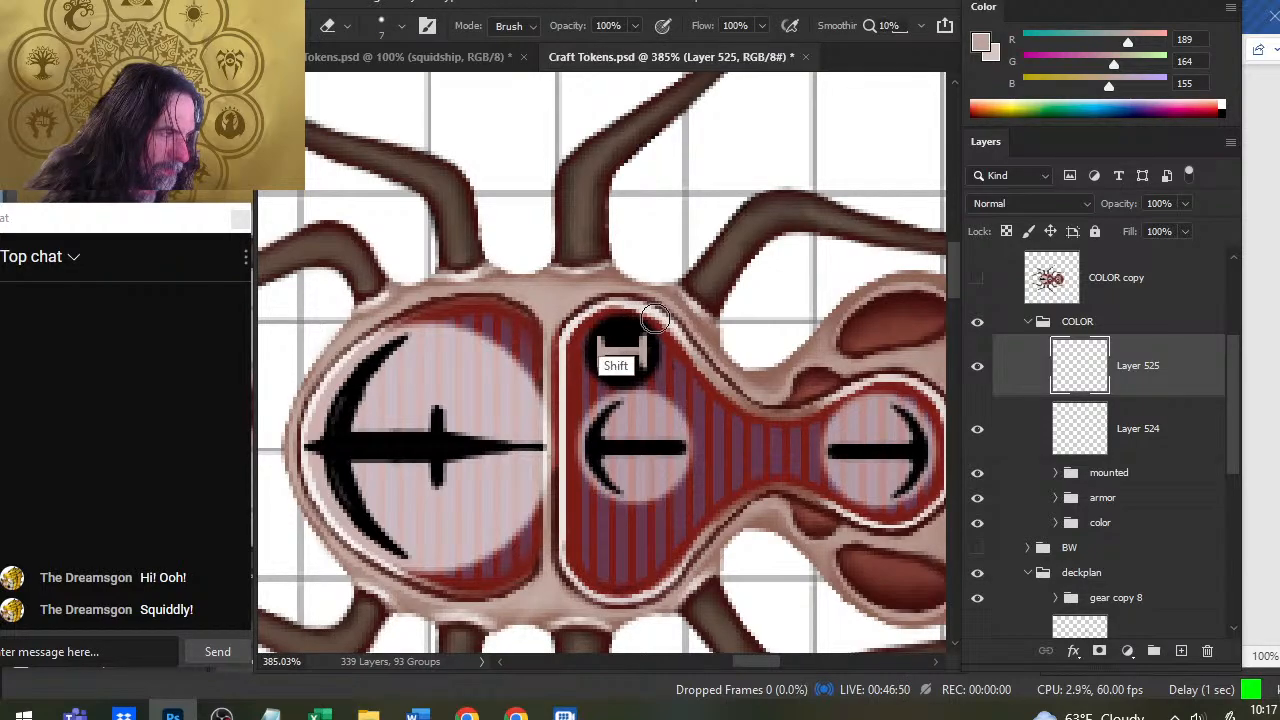
shift+click(626, 398)
key(ctrl+z)
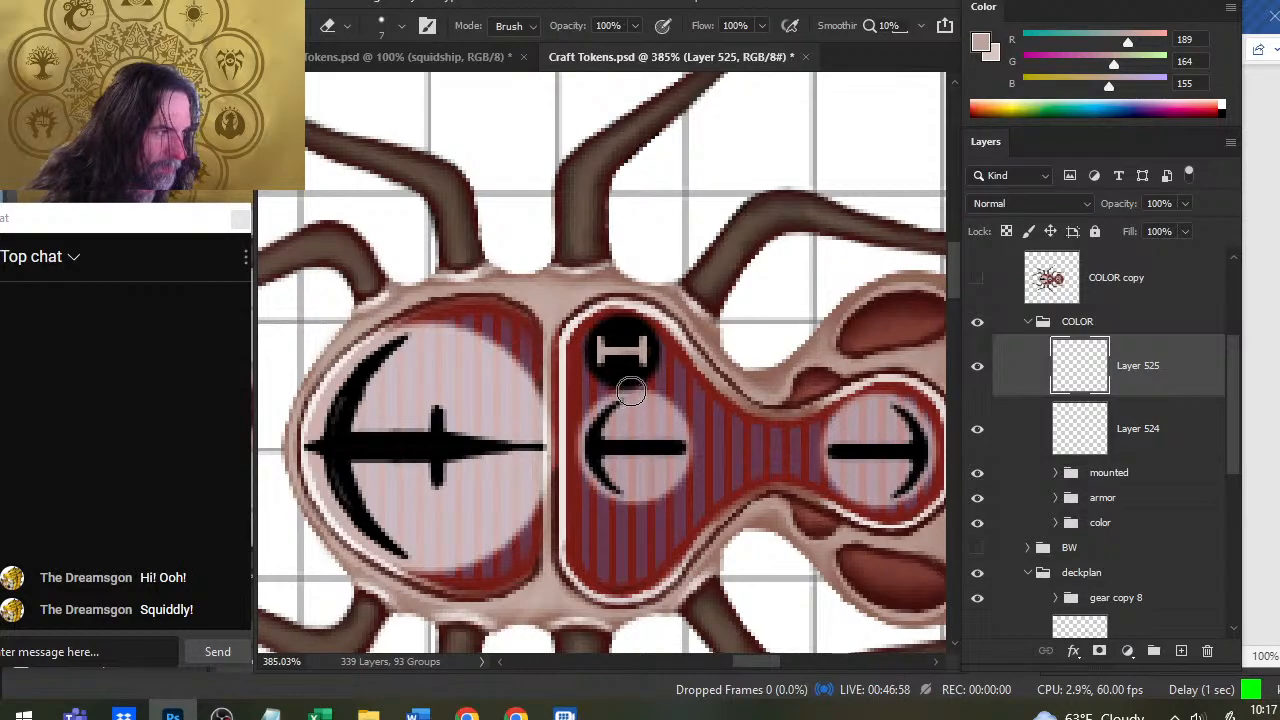
key(shift)
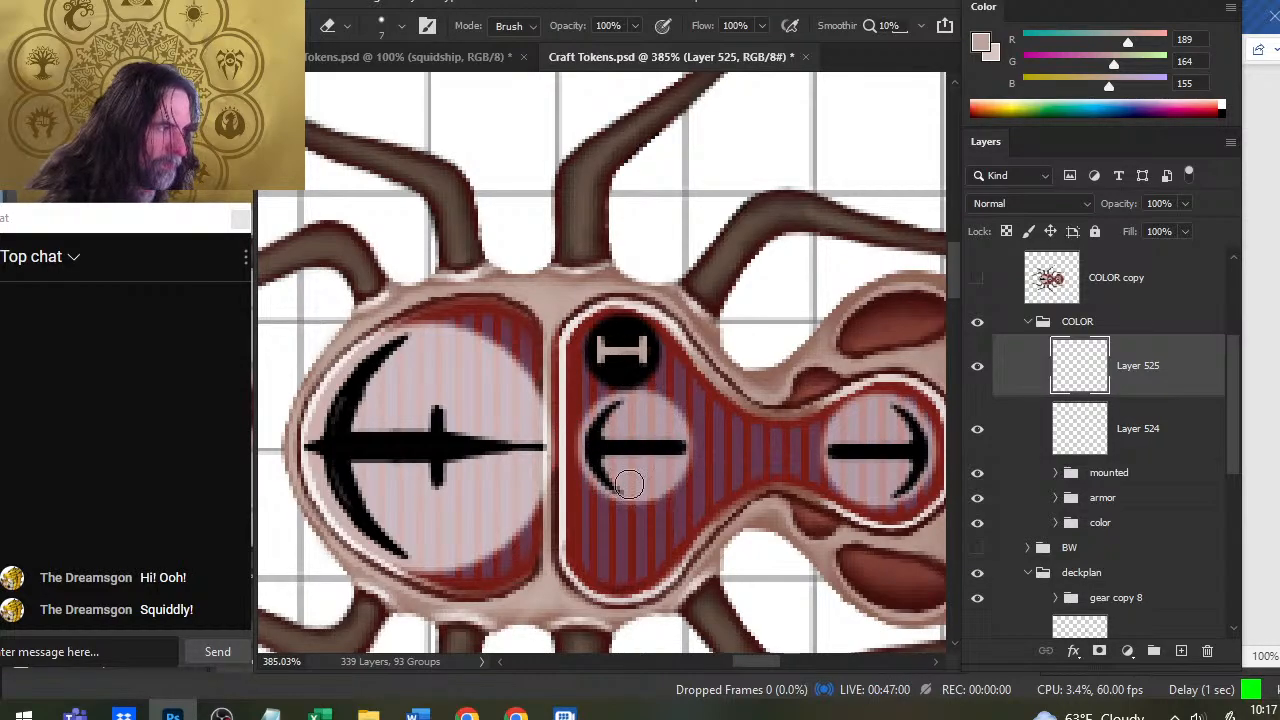
key(b)
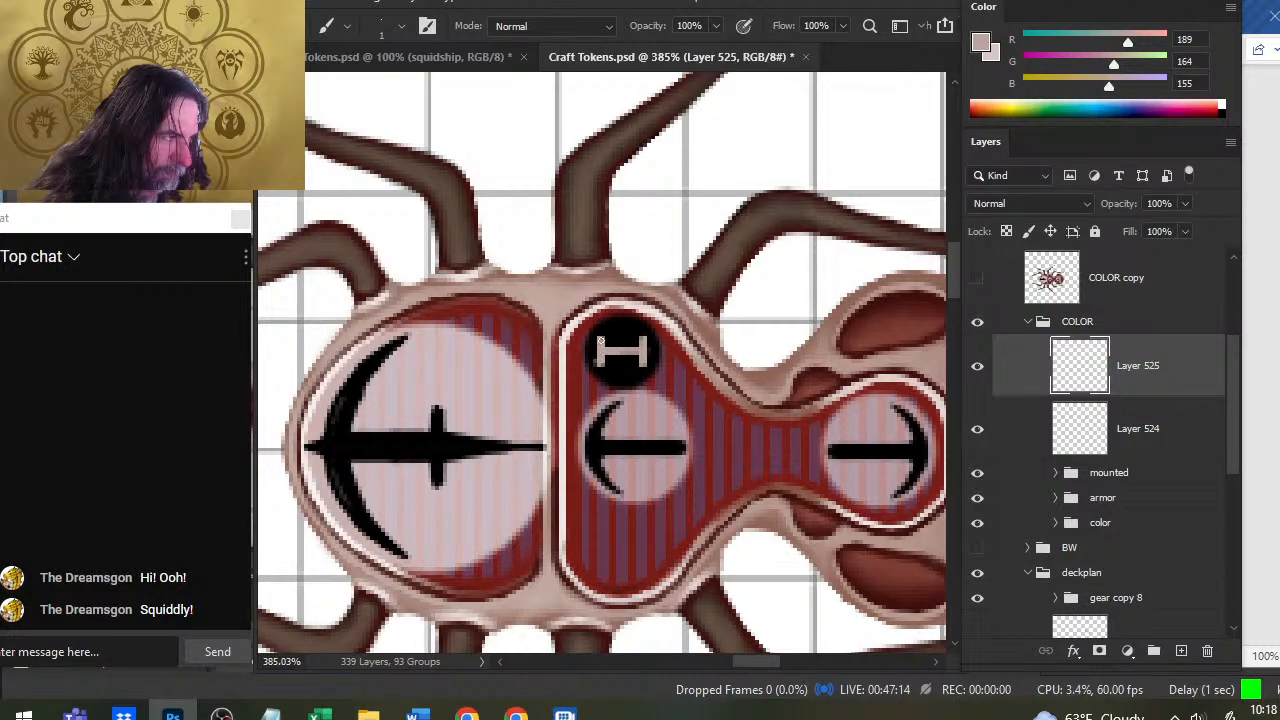
key(e)
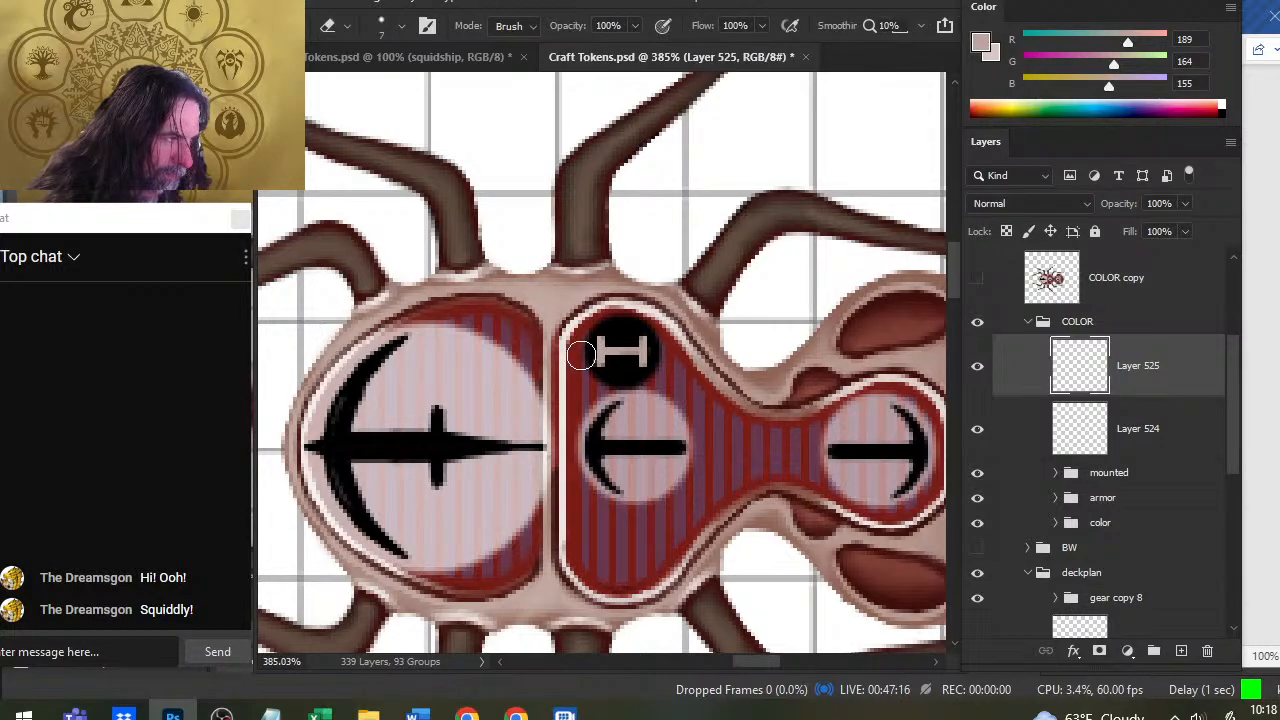
key(b)
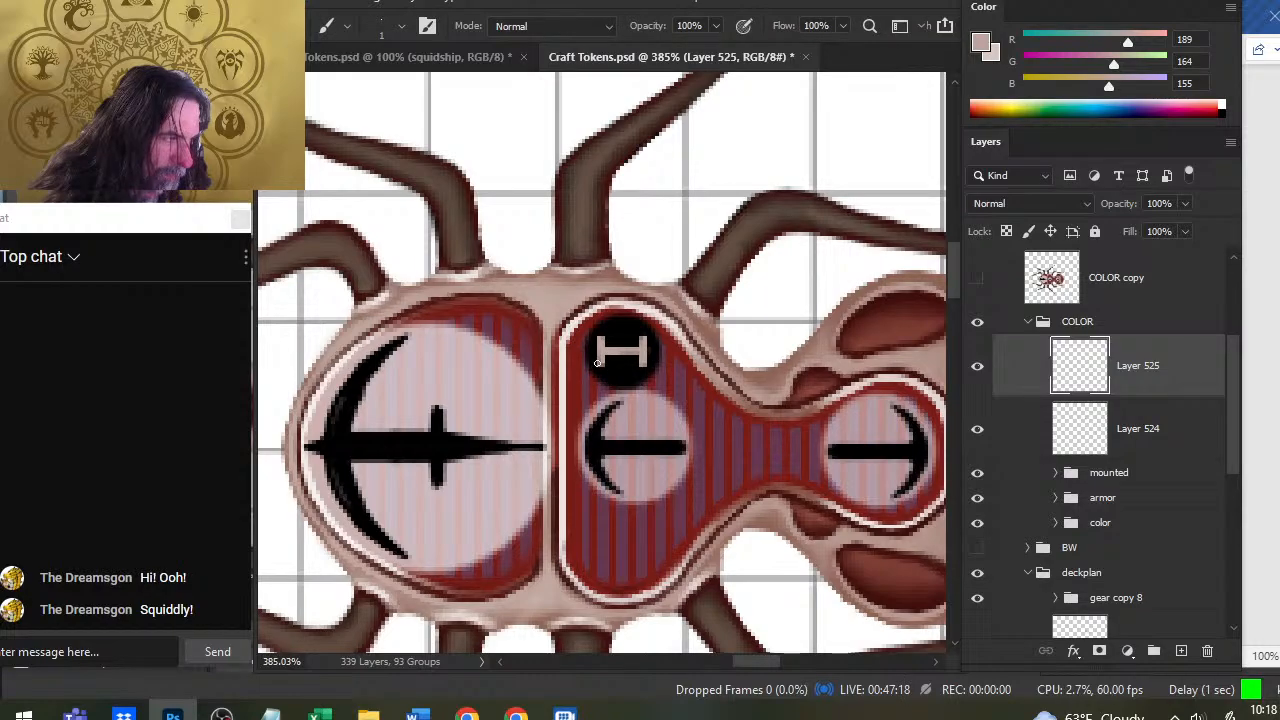
key(m)
right_click(645, 399)
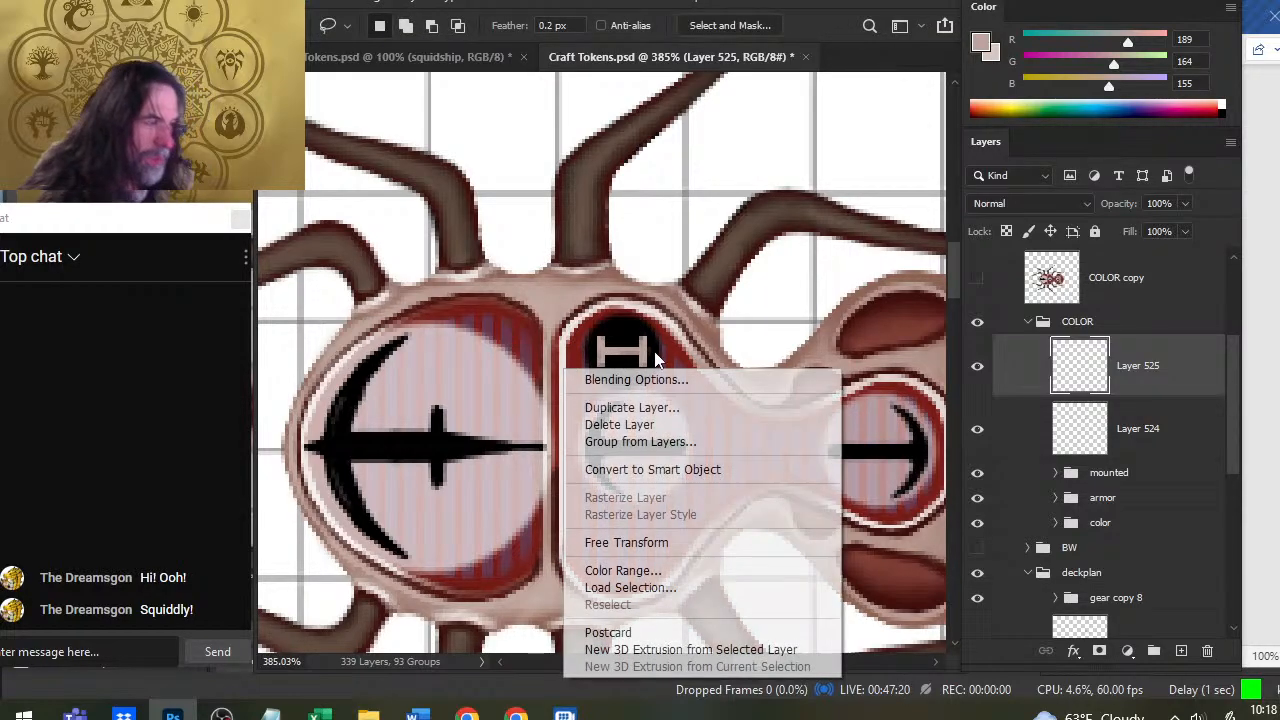
click(728, 540)
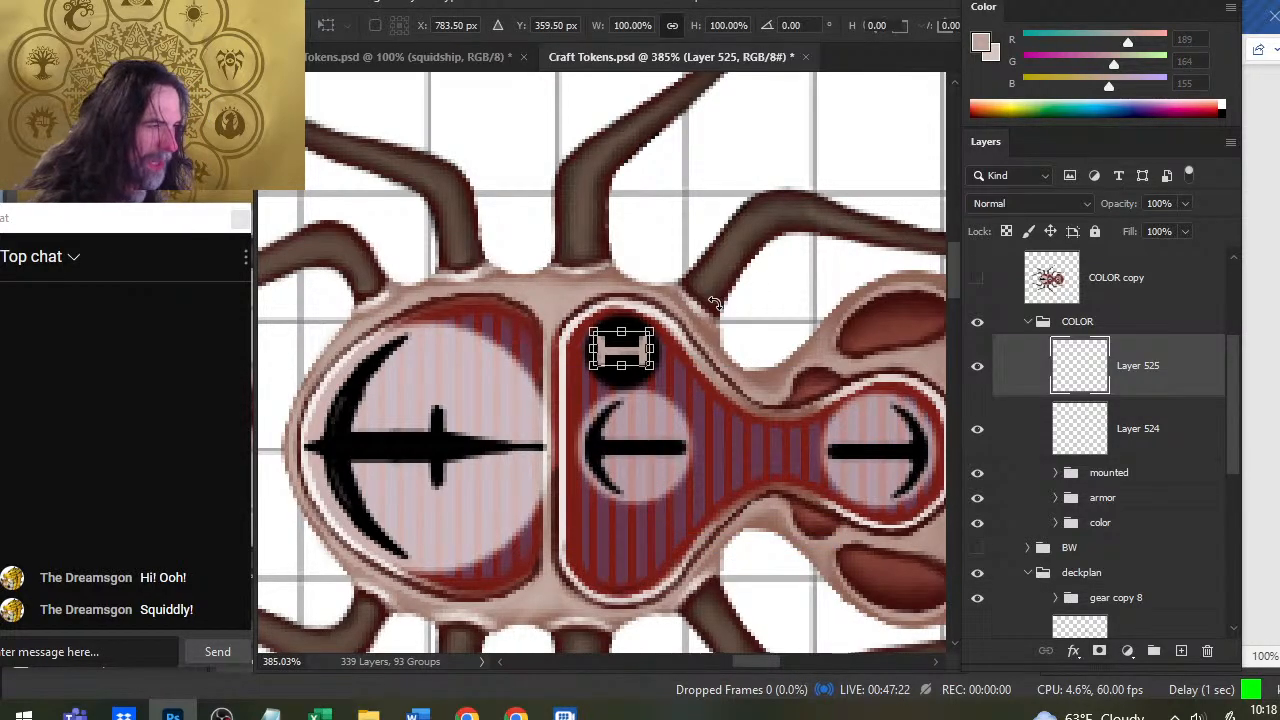
drag(714, 302, 742, 349)
key(Escape)
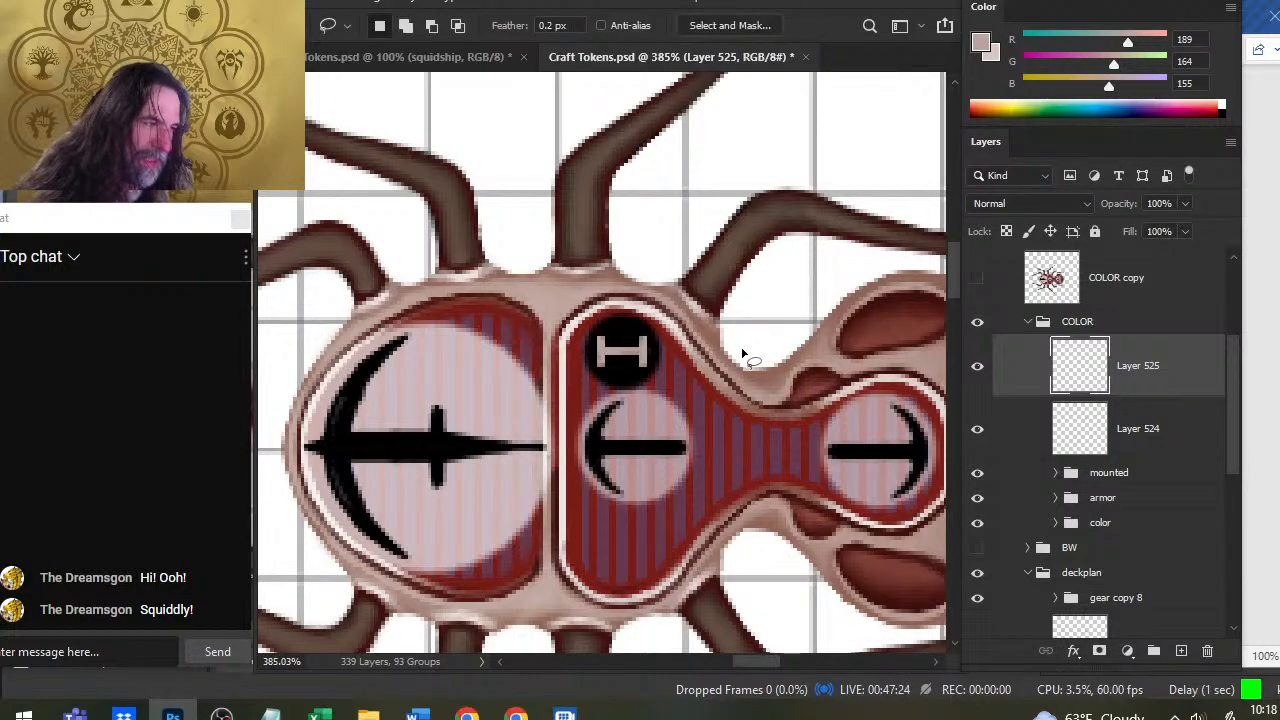
Rotate the H on the black dot clockwise with Free Transform so it tilts like the deckplan's H marker
right_click(694, 286)
click(812, 454)
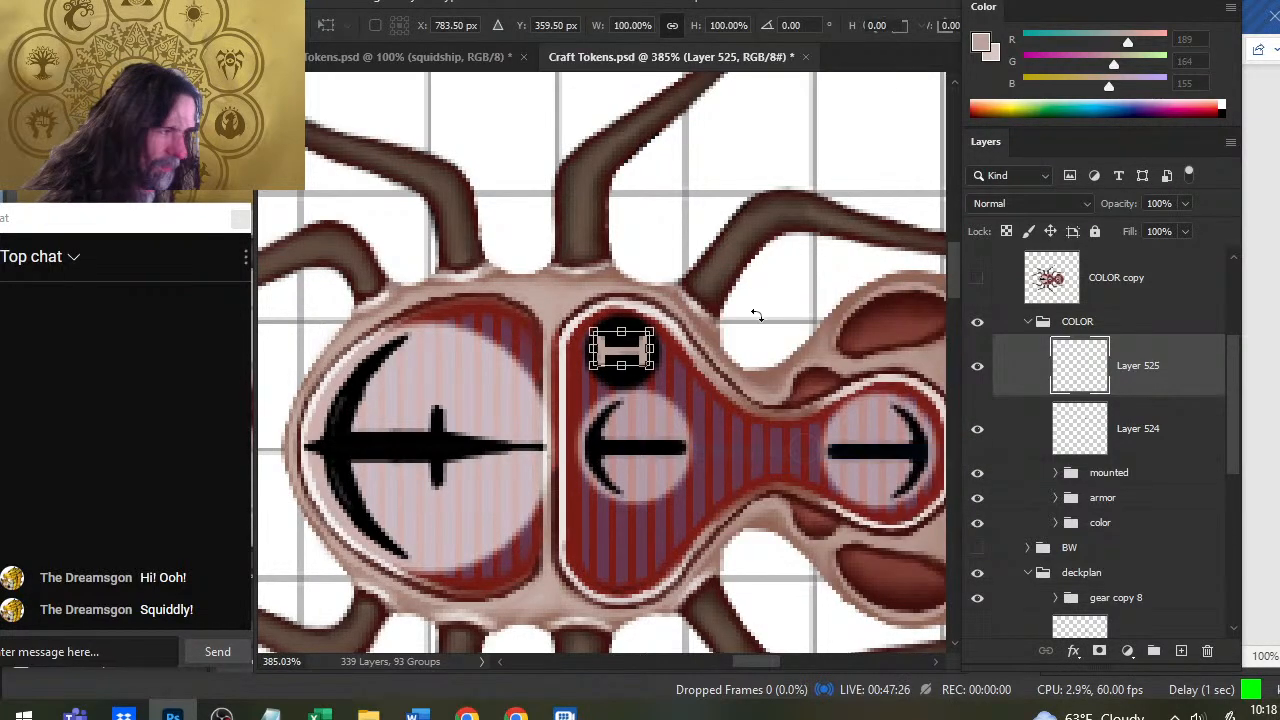
drag(751, 309, 787, 383)
key(Return)
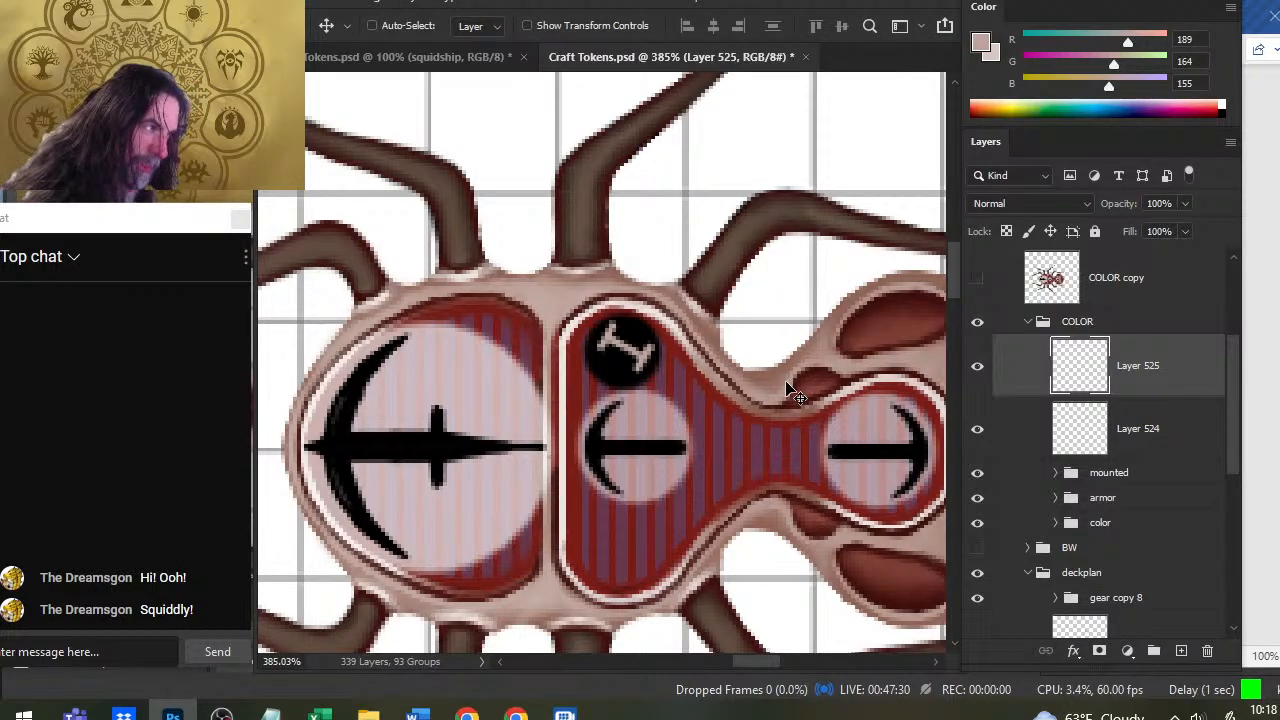
Compare the coloured token's tilted H marker with the deckplan's by toggling the visibility of the COLOR group
key(z)
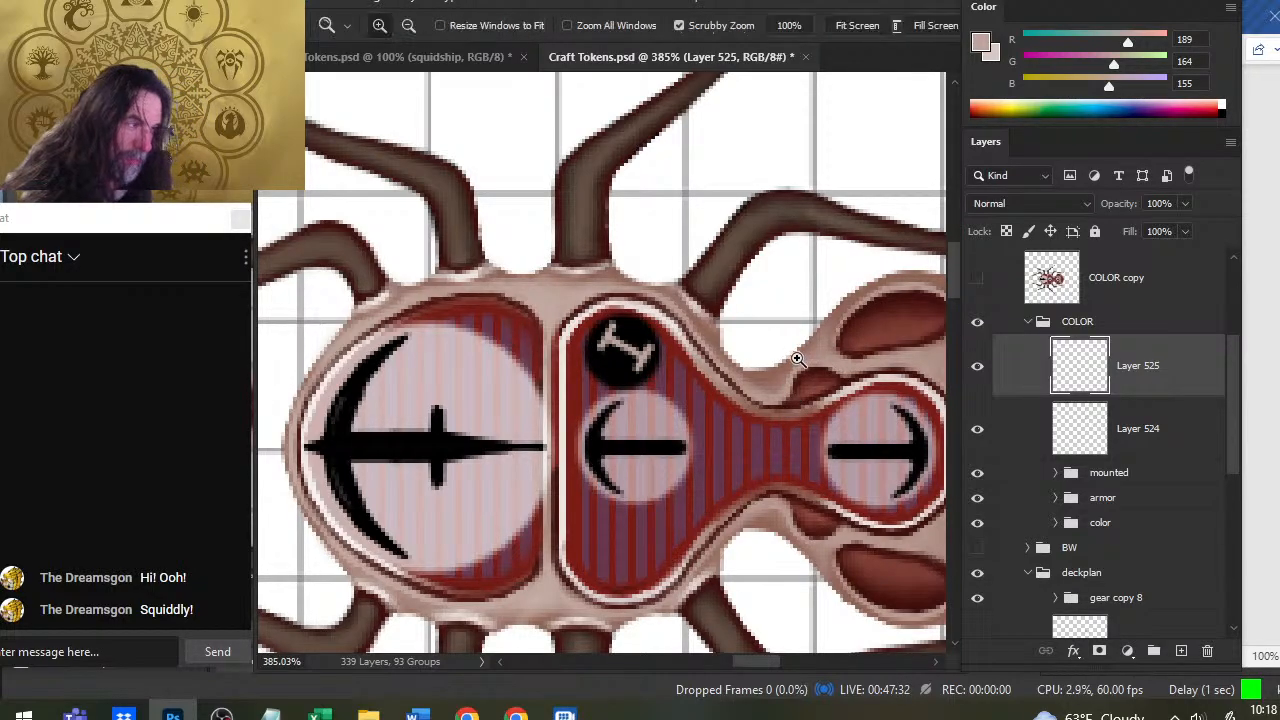
drag(733, 360, 664, 371)
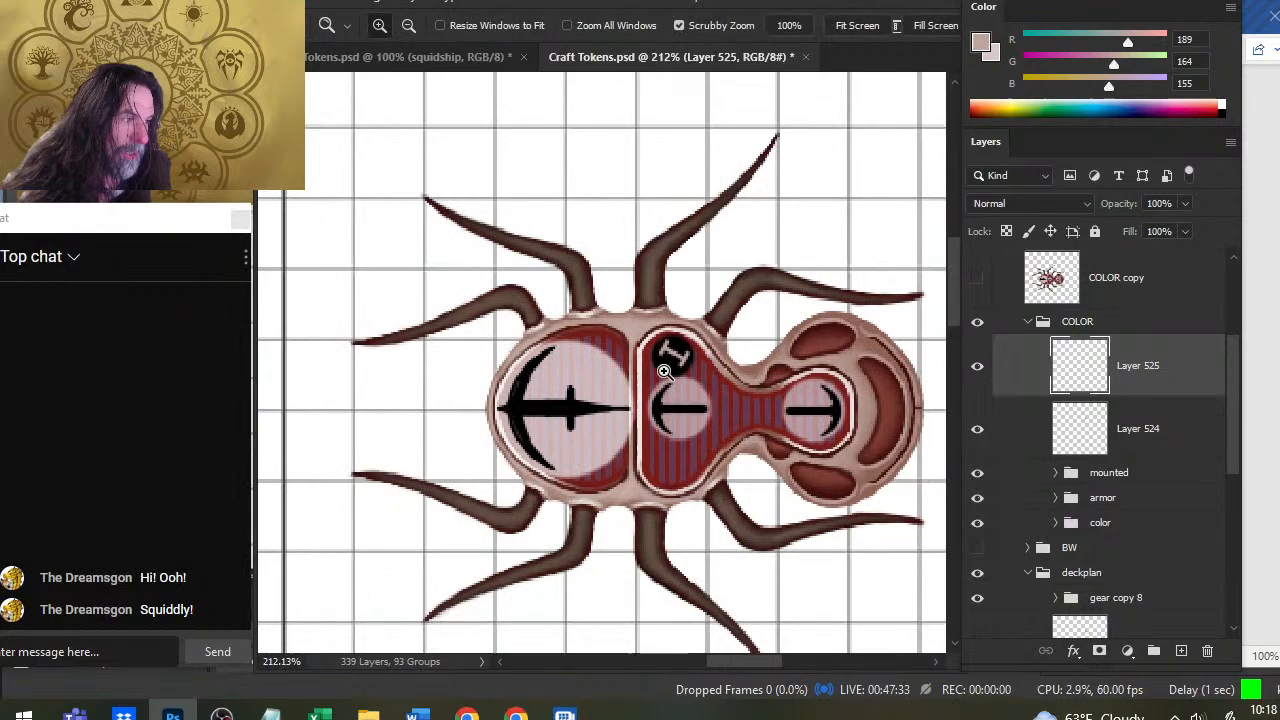
click(978, 321)
click(986, 322)
click(996, 322)
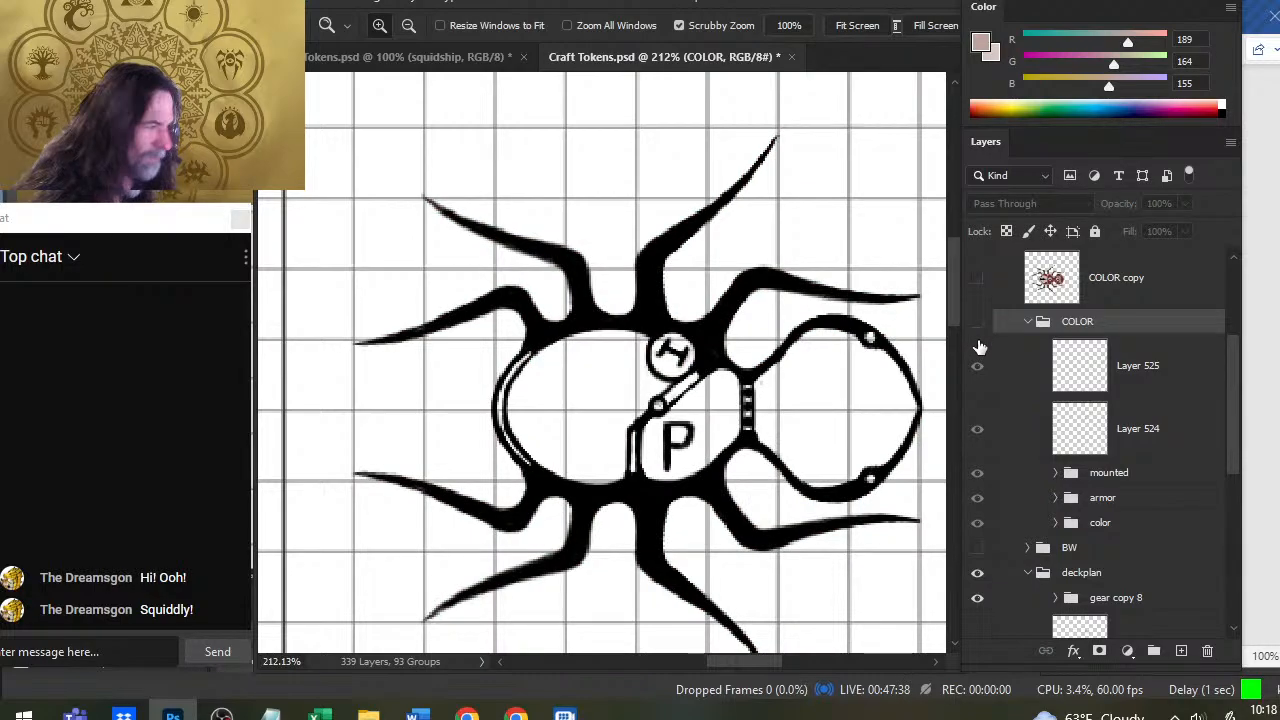
click(977, 325)
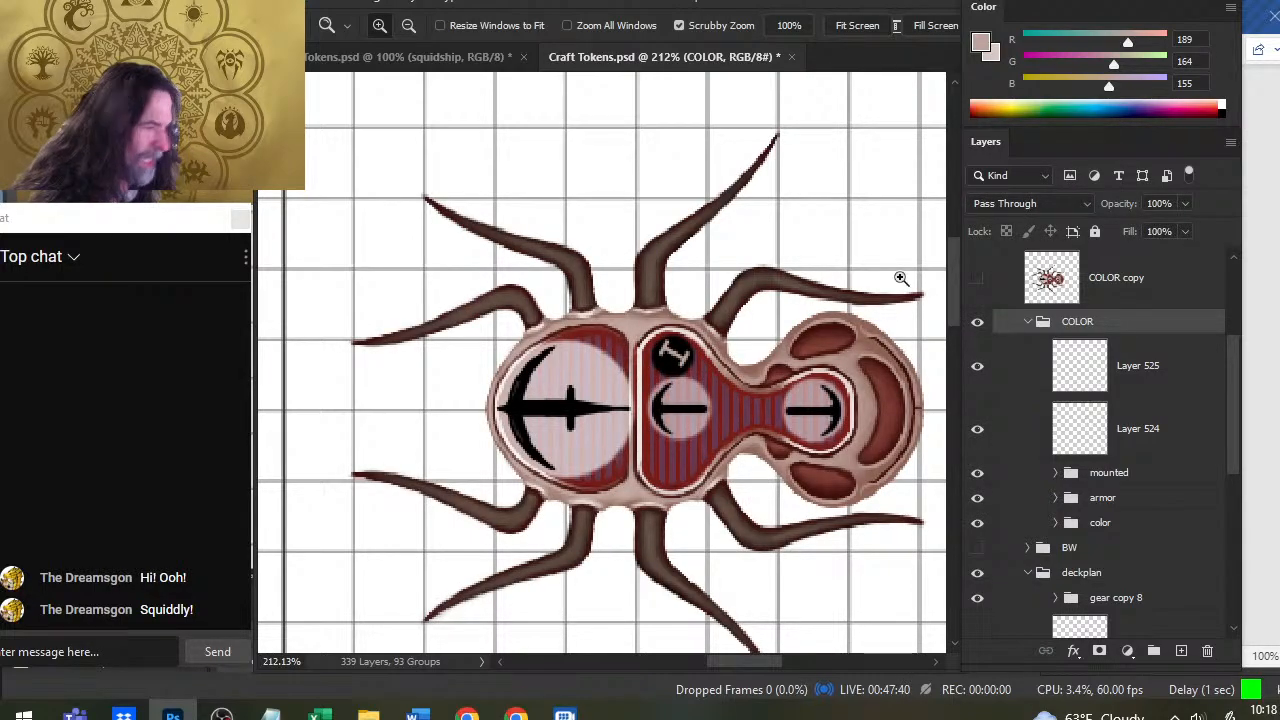
click(977, 338)
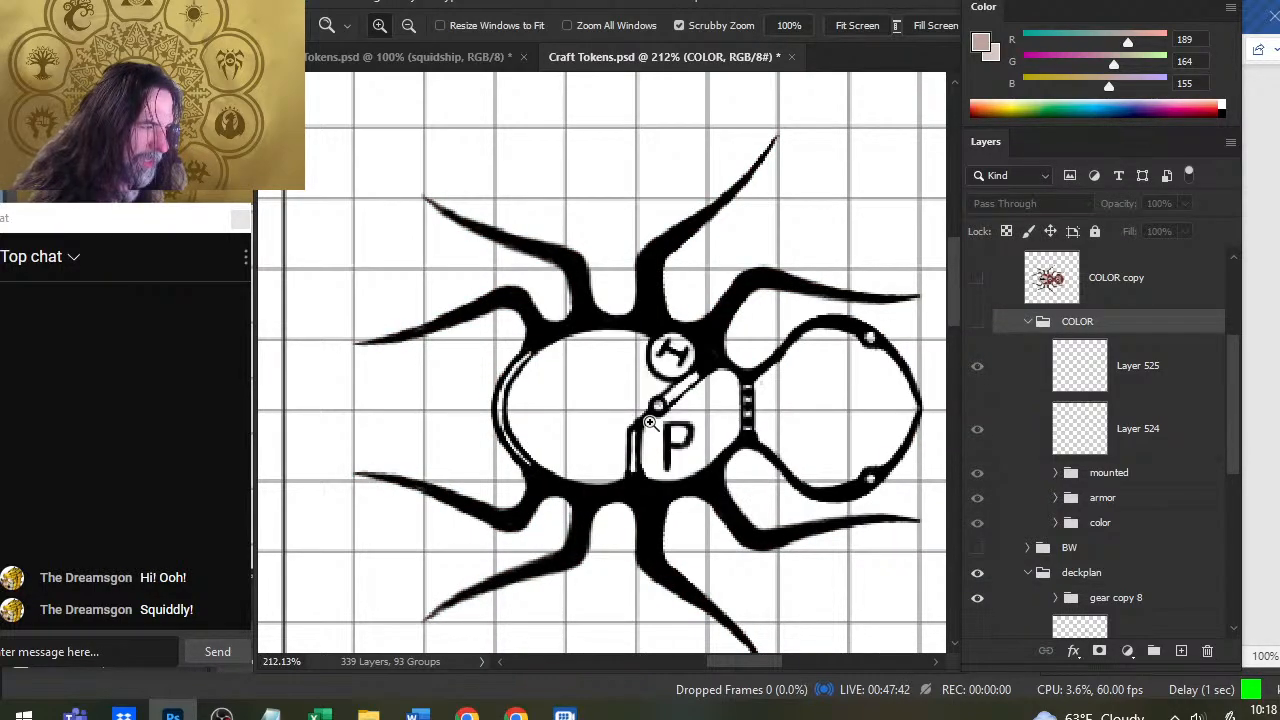
key(b)
click(703, 398)
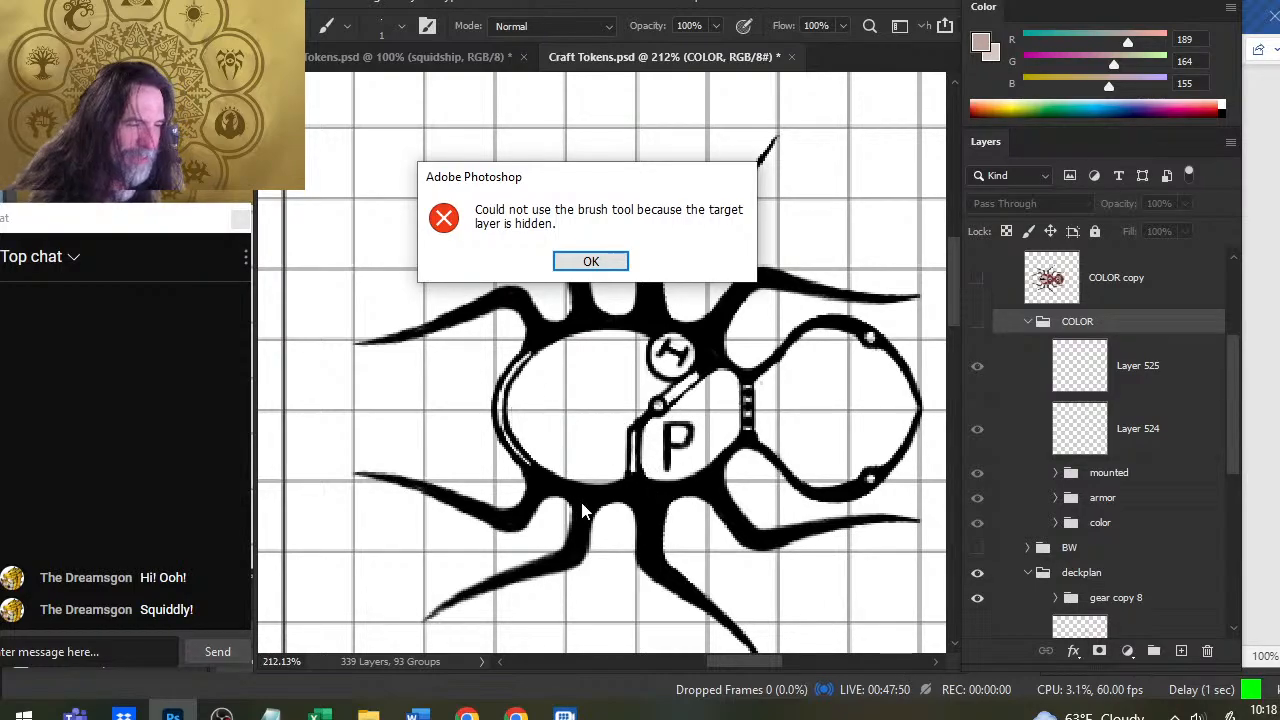
key(Return)
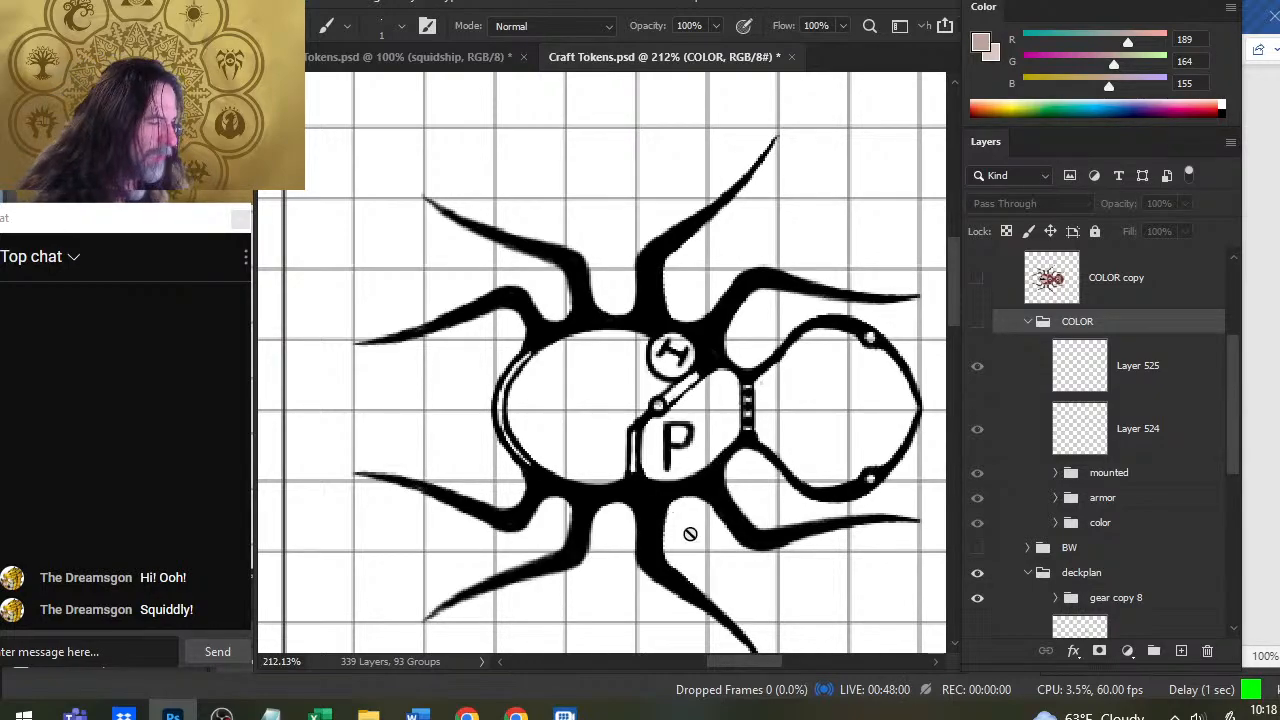
Check the coloured spider's overall layout against the deckplan by showing and hiding the COLOR group, leaving it hidden
click(972, 323)
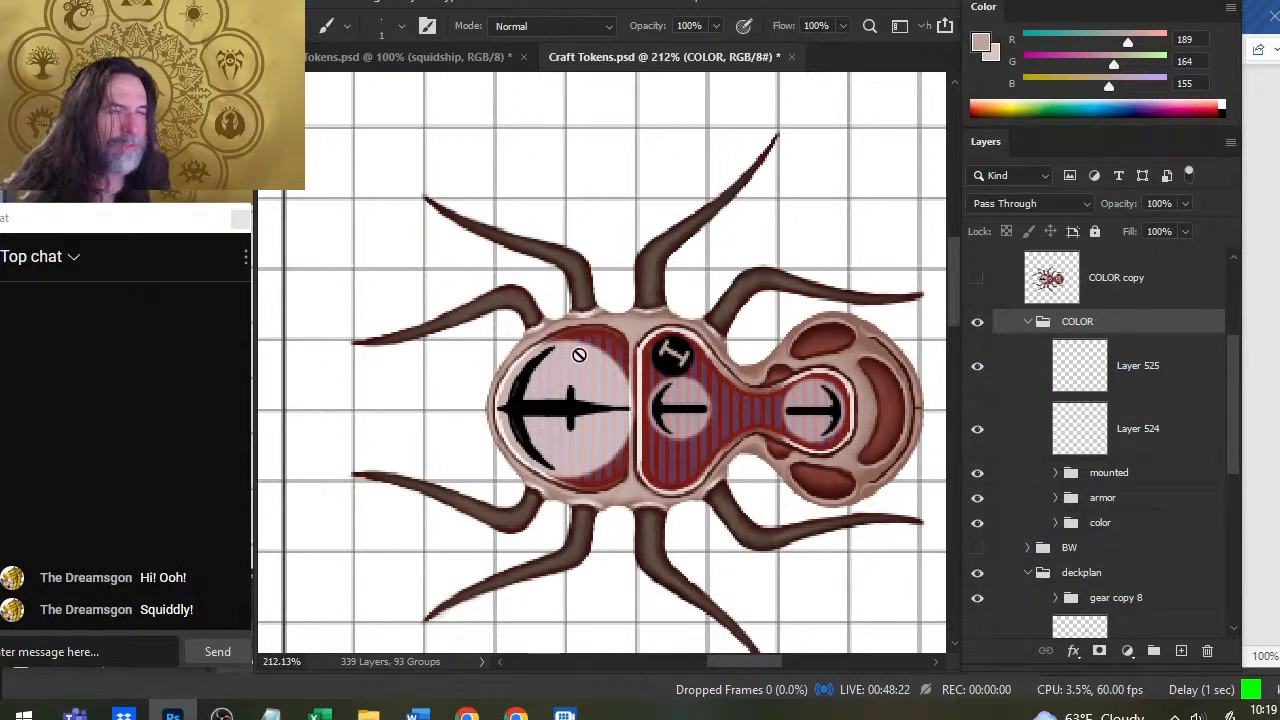
click(977, 325)
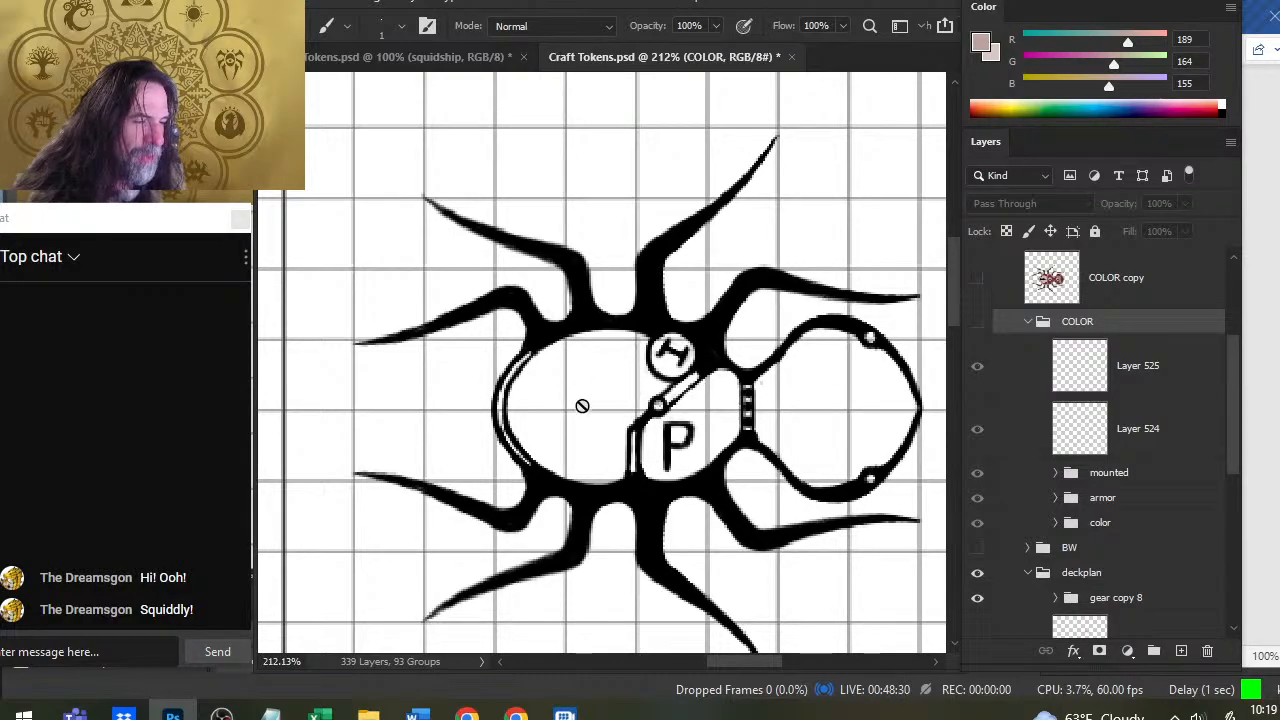
click(979, 323)
click(979, 323)
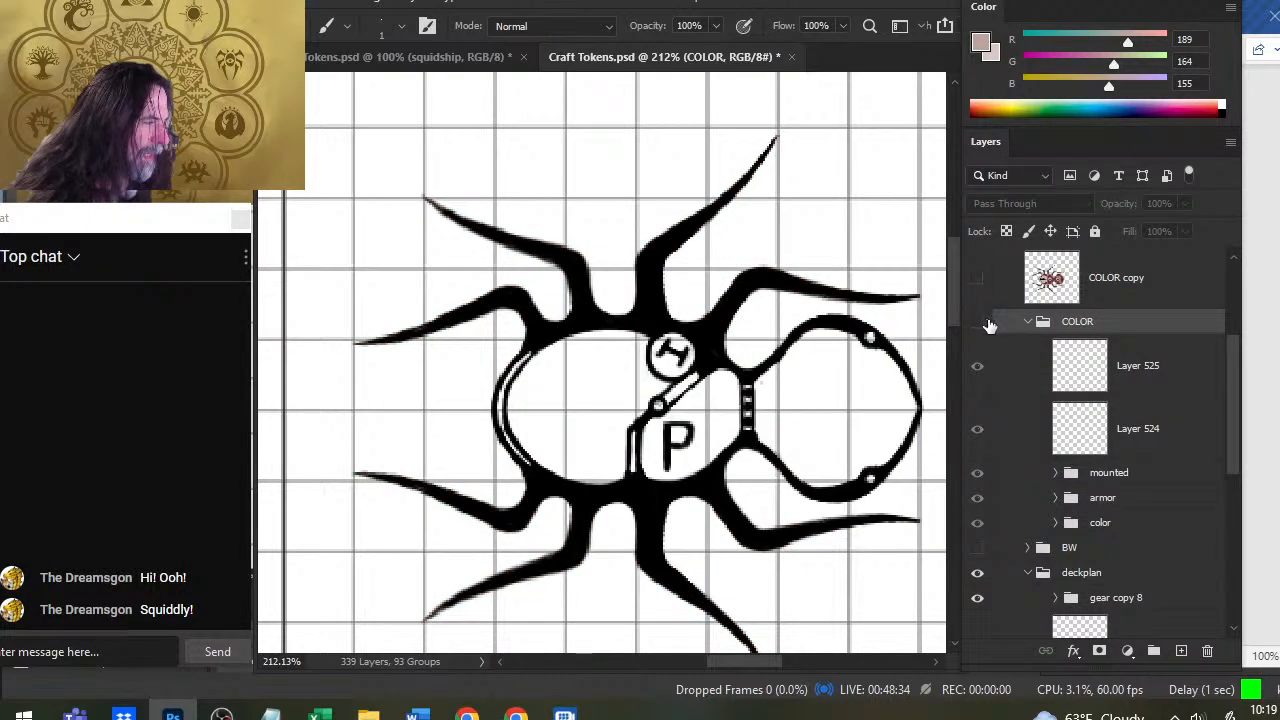
click(978, 323)
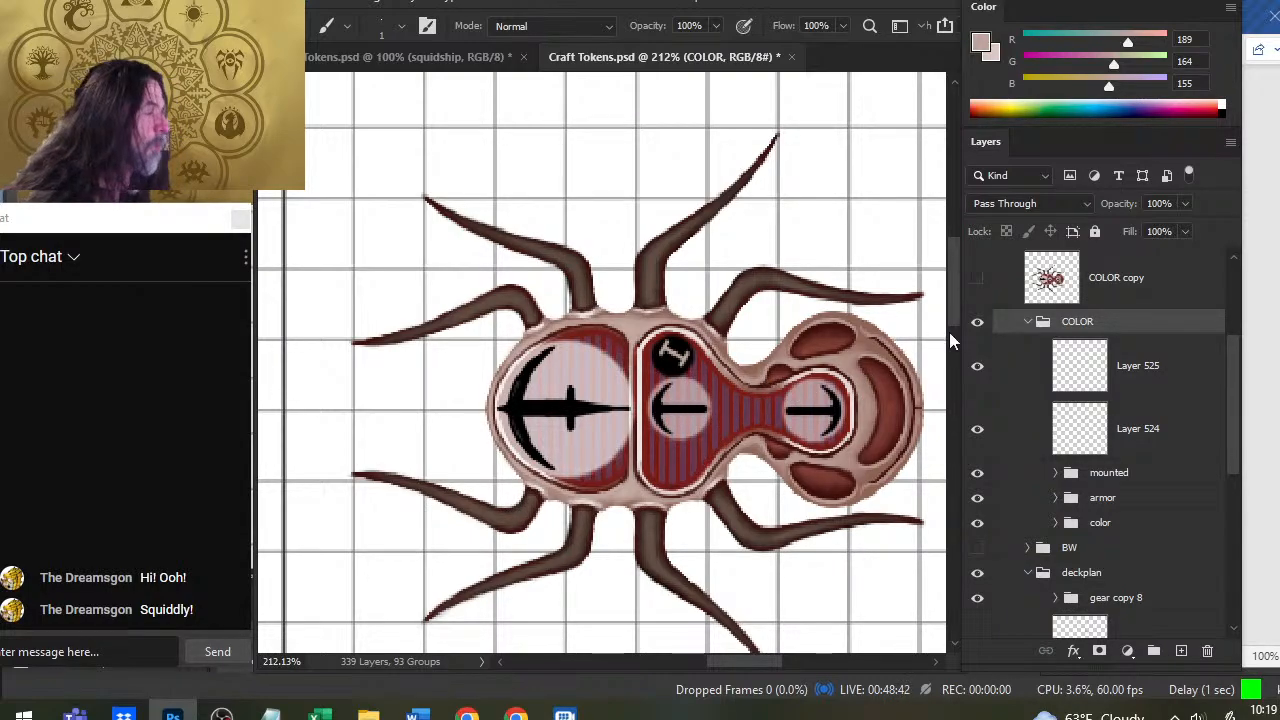
click(979, 324)
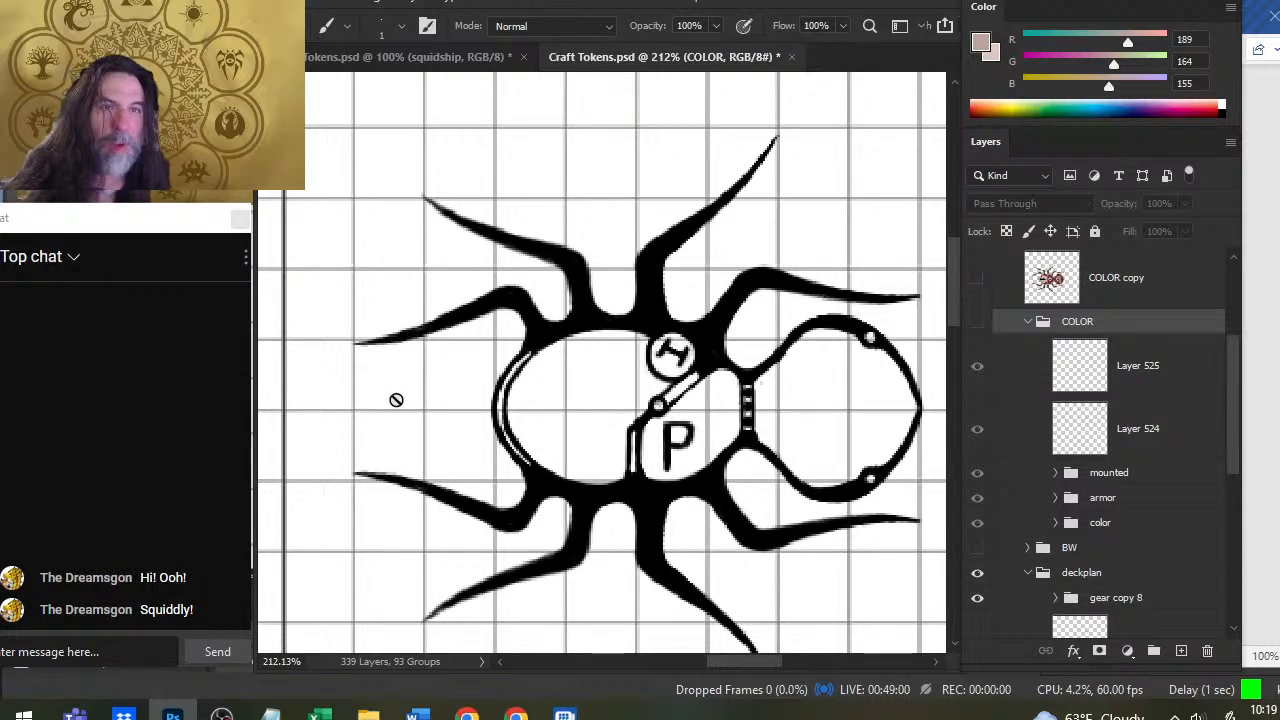
click(786, 384)
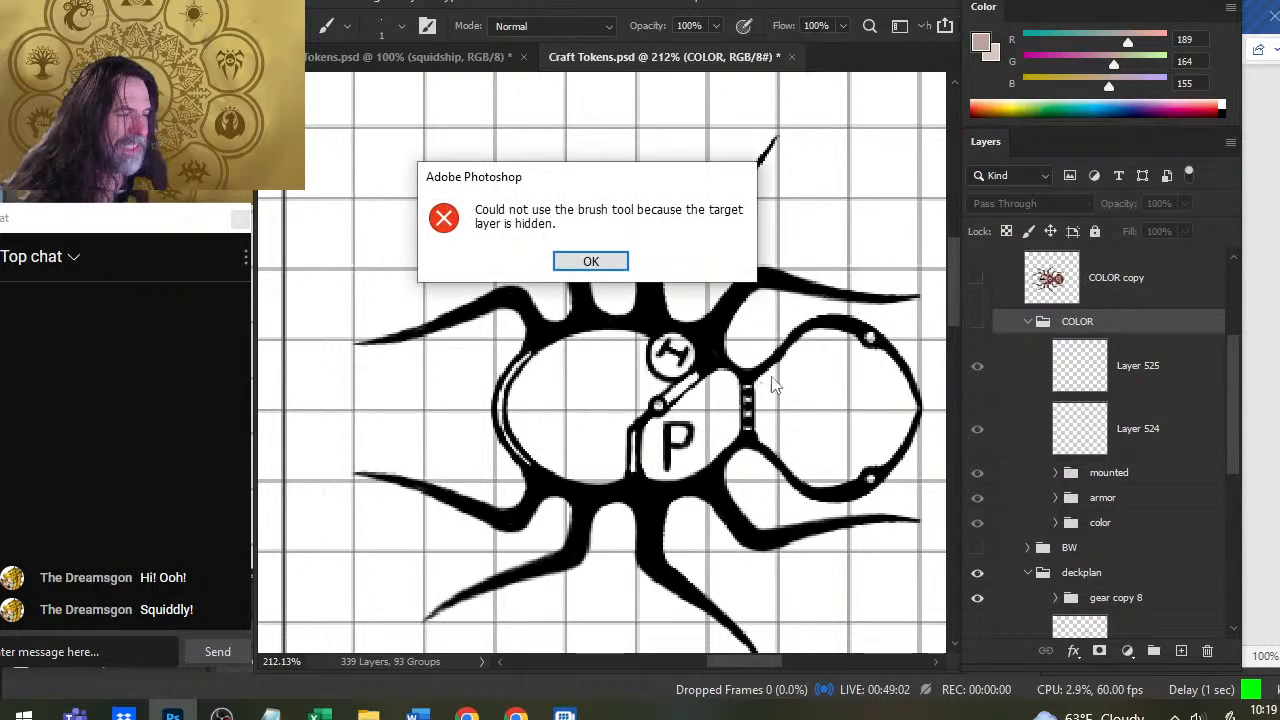
key(Return)
Compare the small spider deckplan in Craft Tokens.psd with the night spider token in the other open document, ending on the deckplan
key(z)
drag(808, 386, 758, 381)
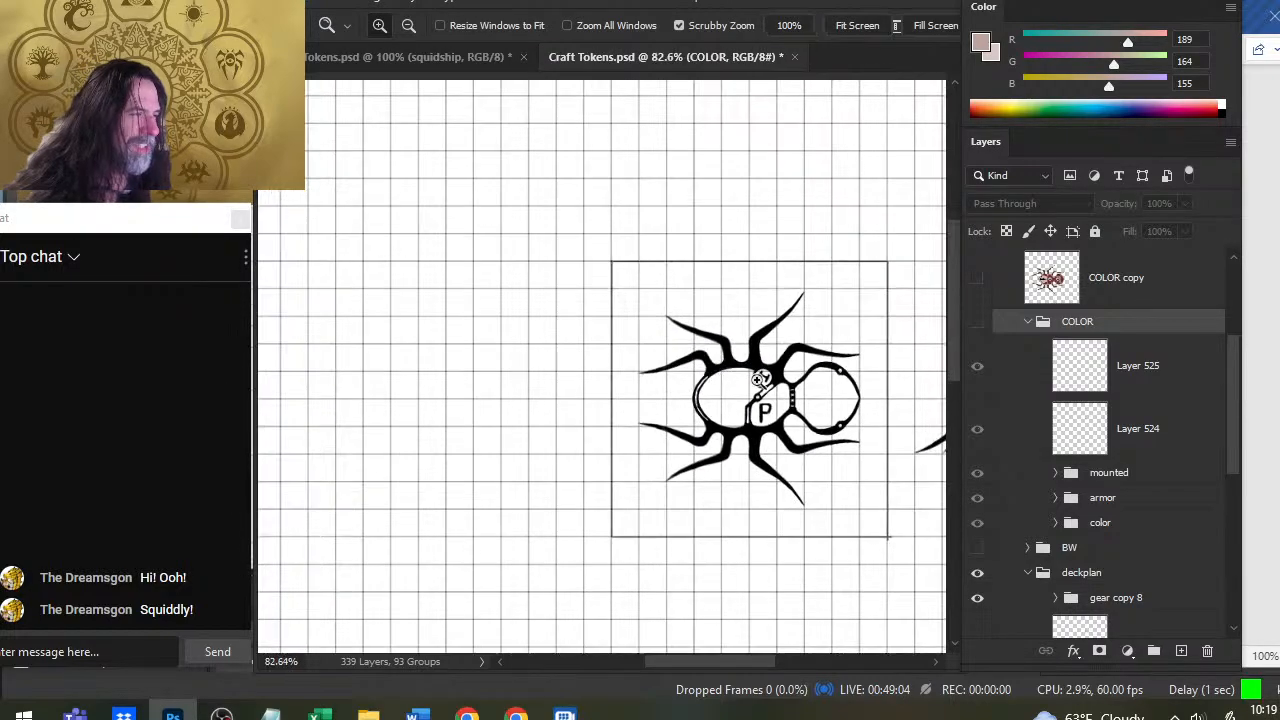
drag(866, 416, 761, 392)
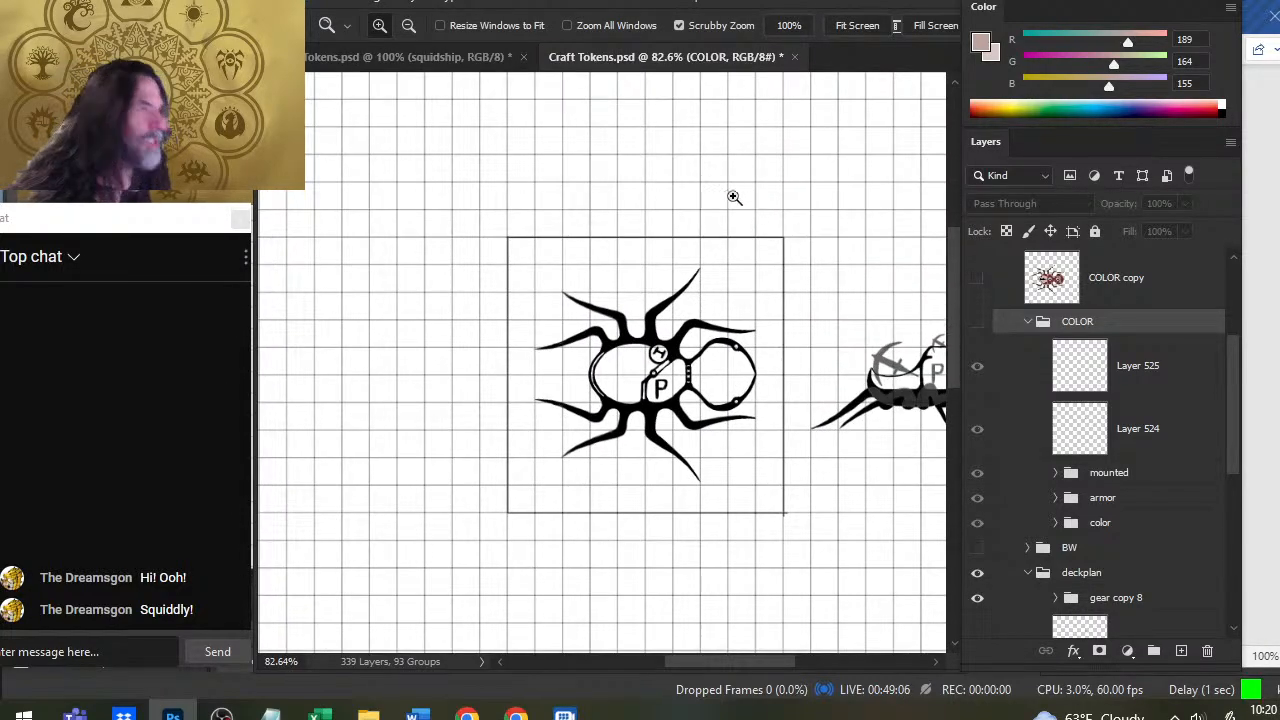
click(473, 59)
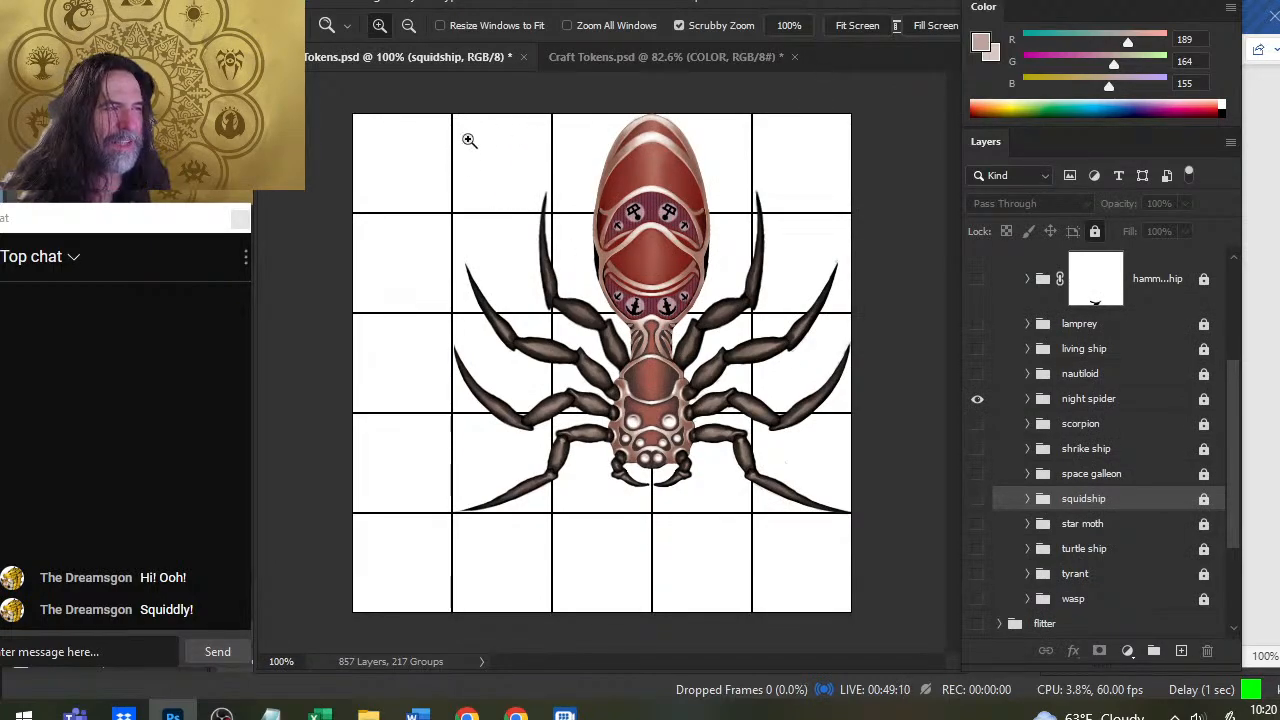
click(605, 57)
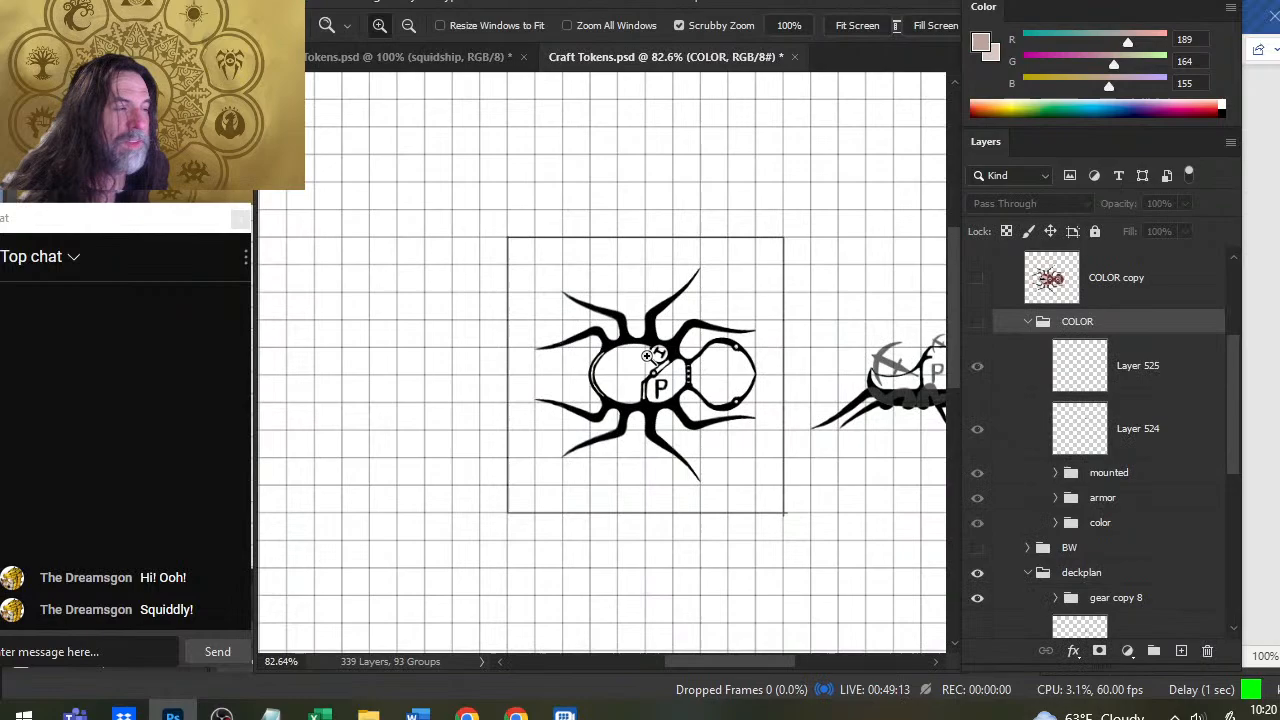
click(438, 60)
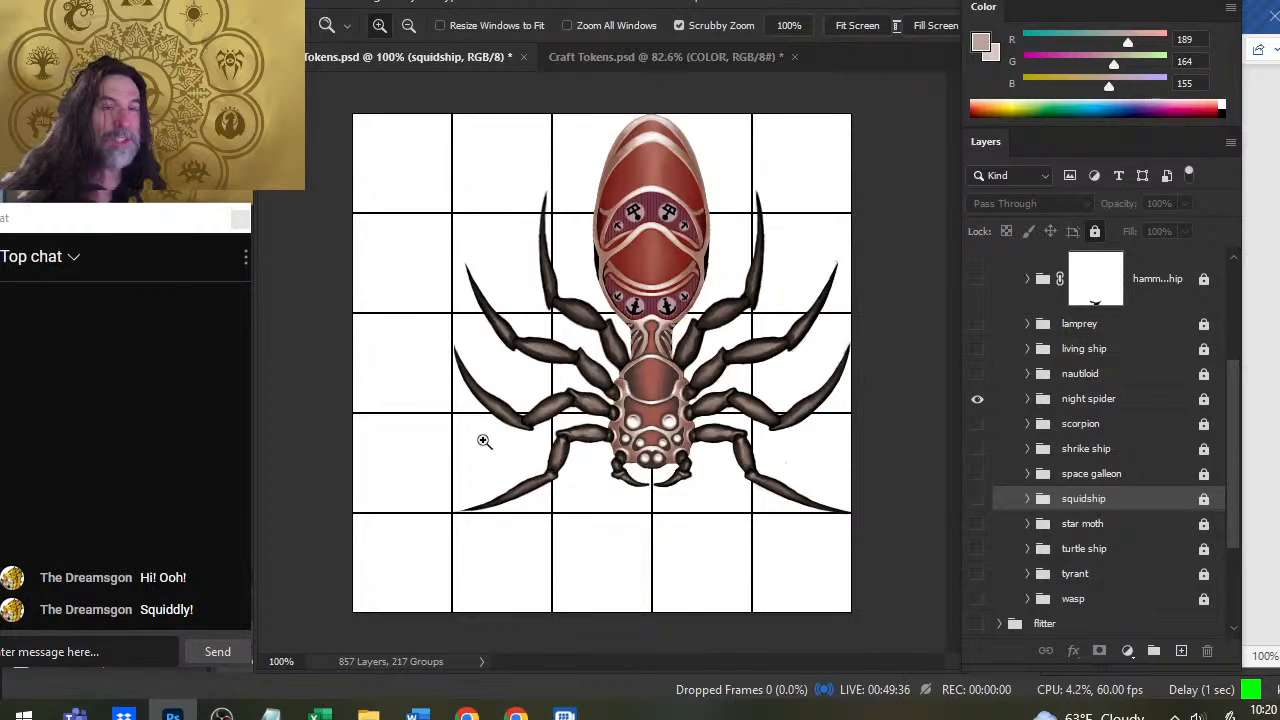
click(604, 64)
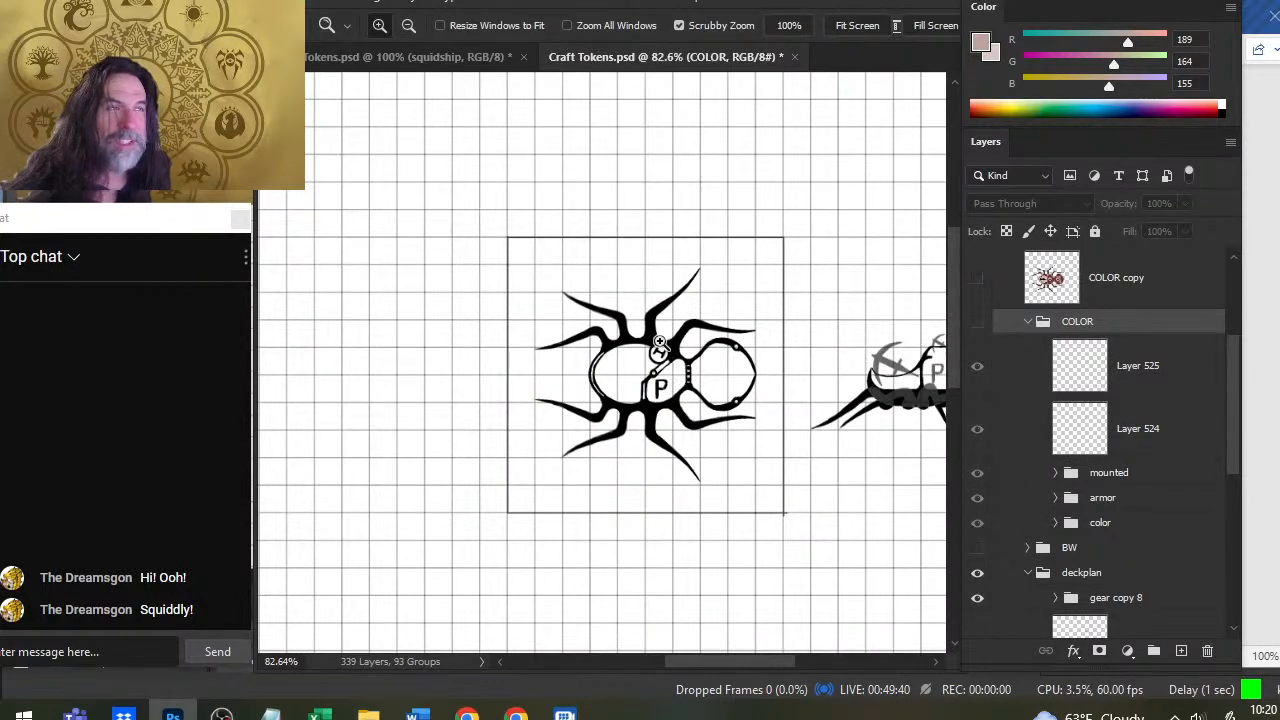
click(405, 64)
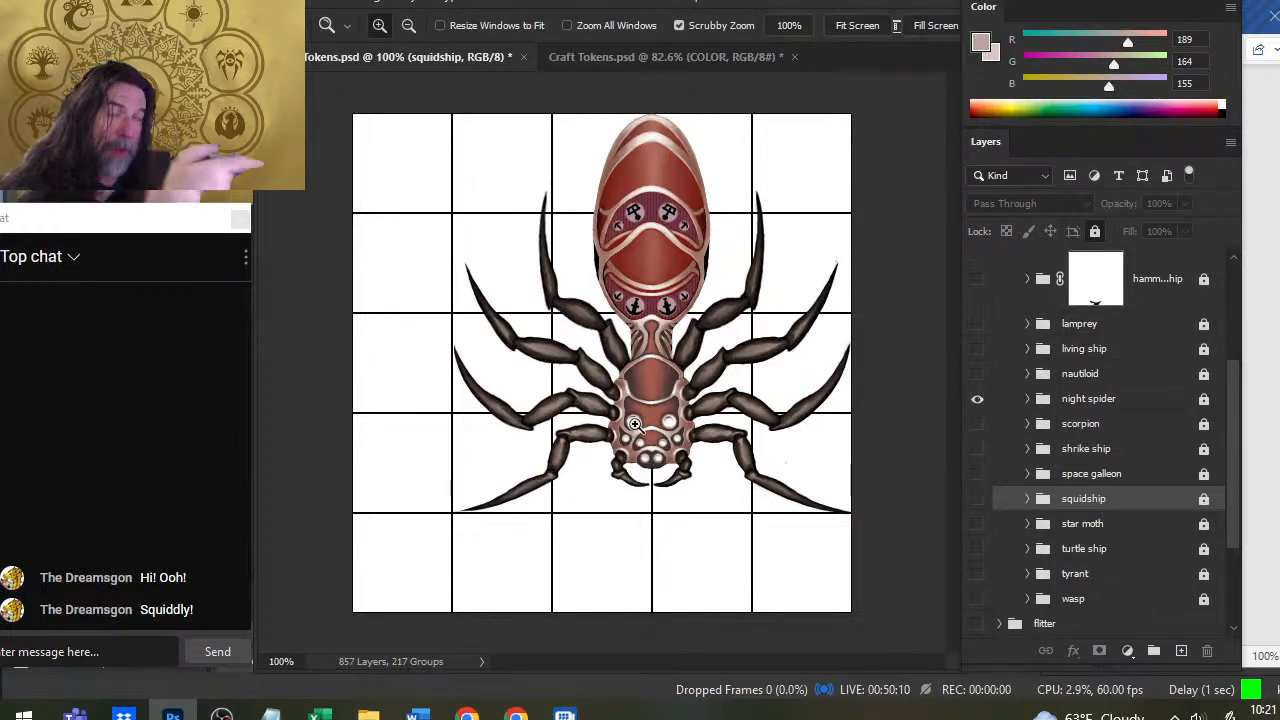
click(681, 66)
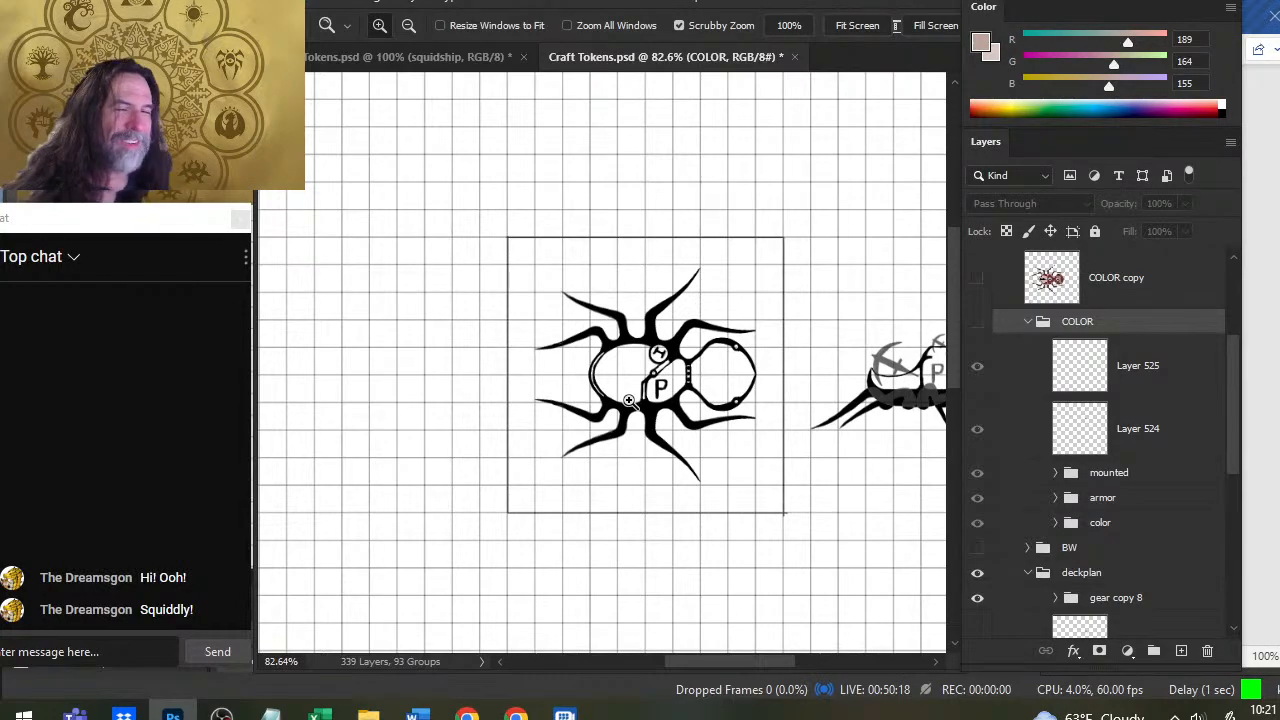
click(455, 60)
click(634, 57)
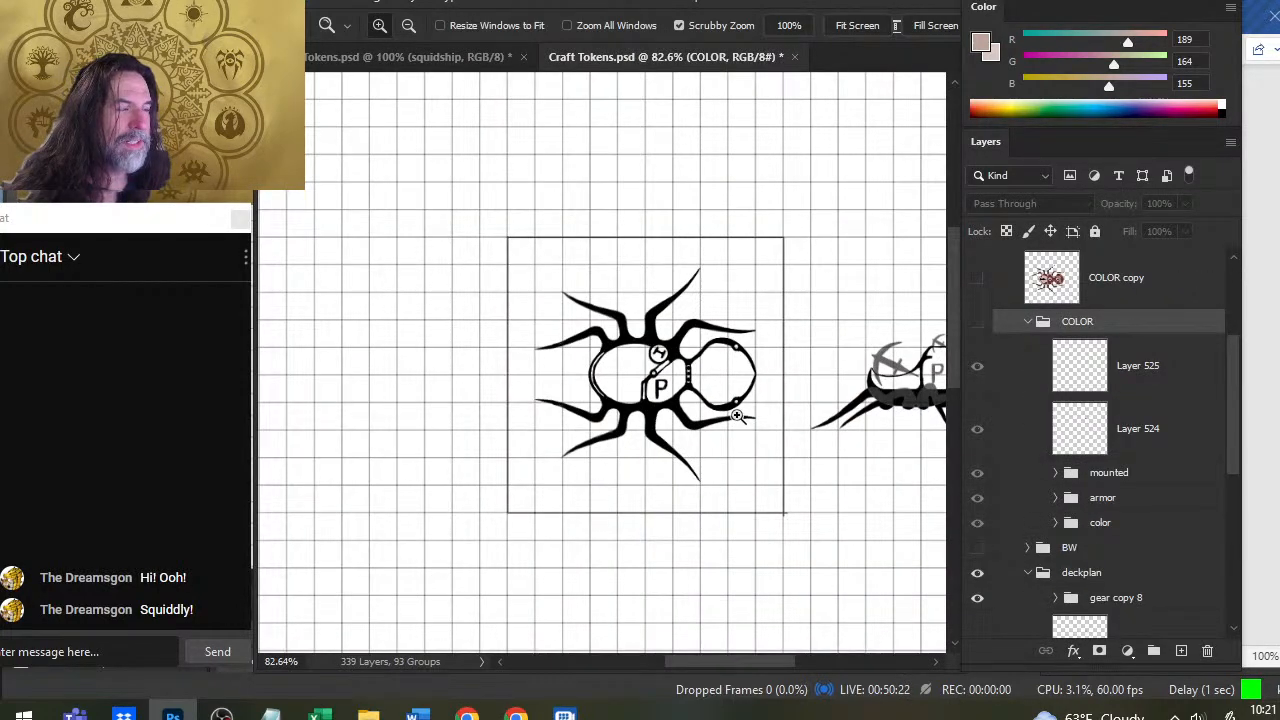
click(426, 60)
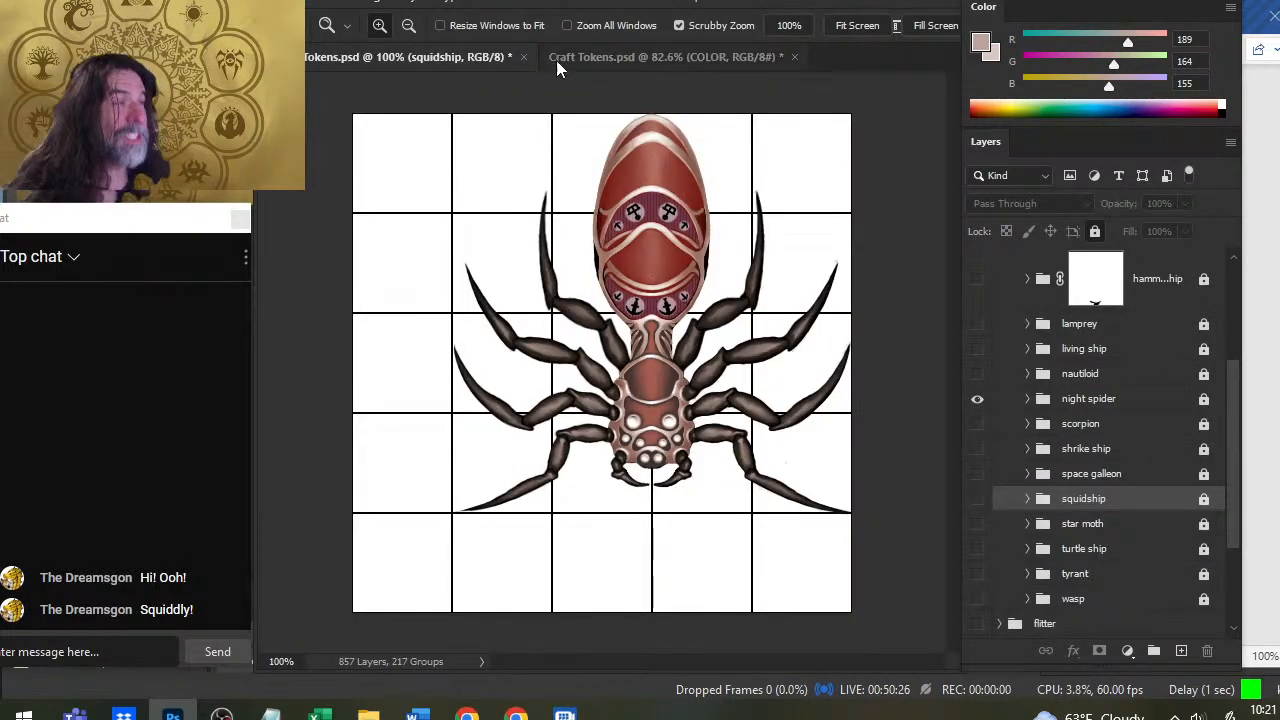
click(586, 57)
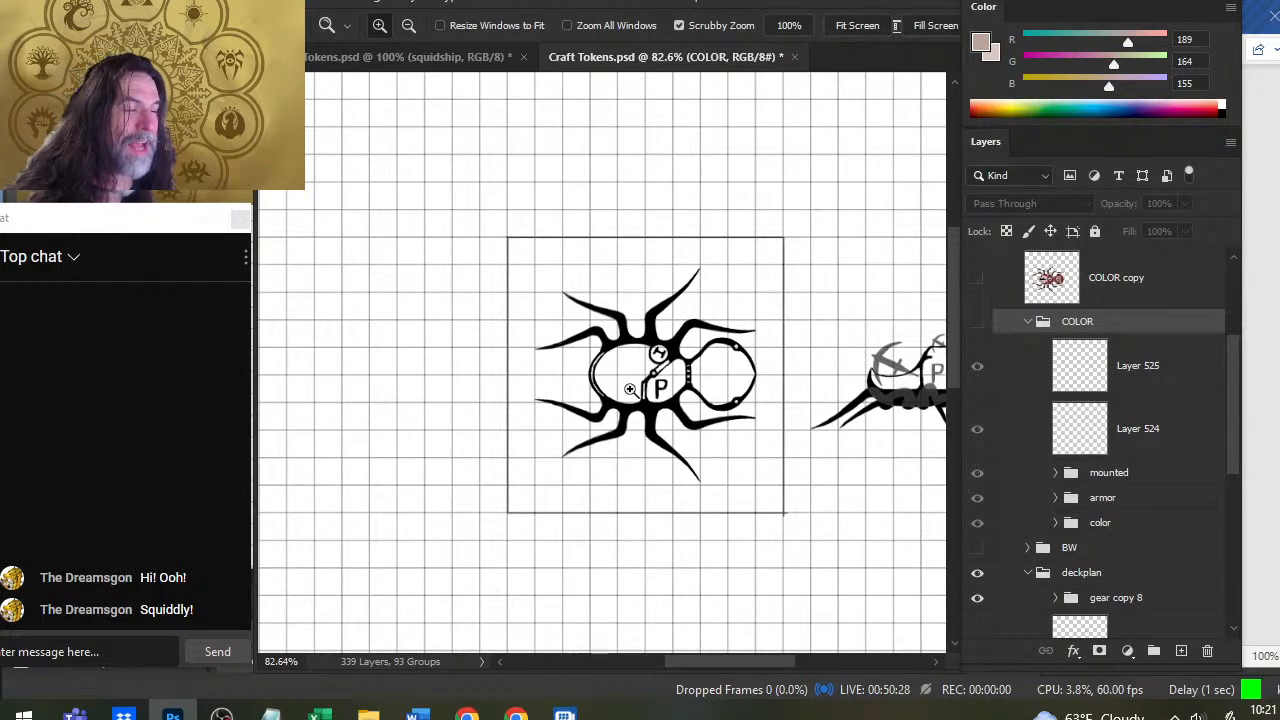
click(426, 57)
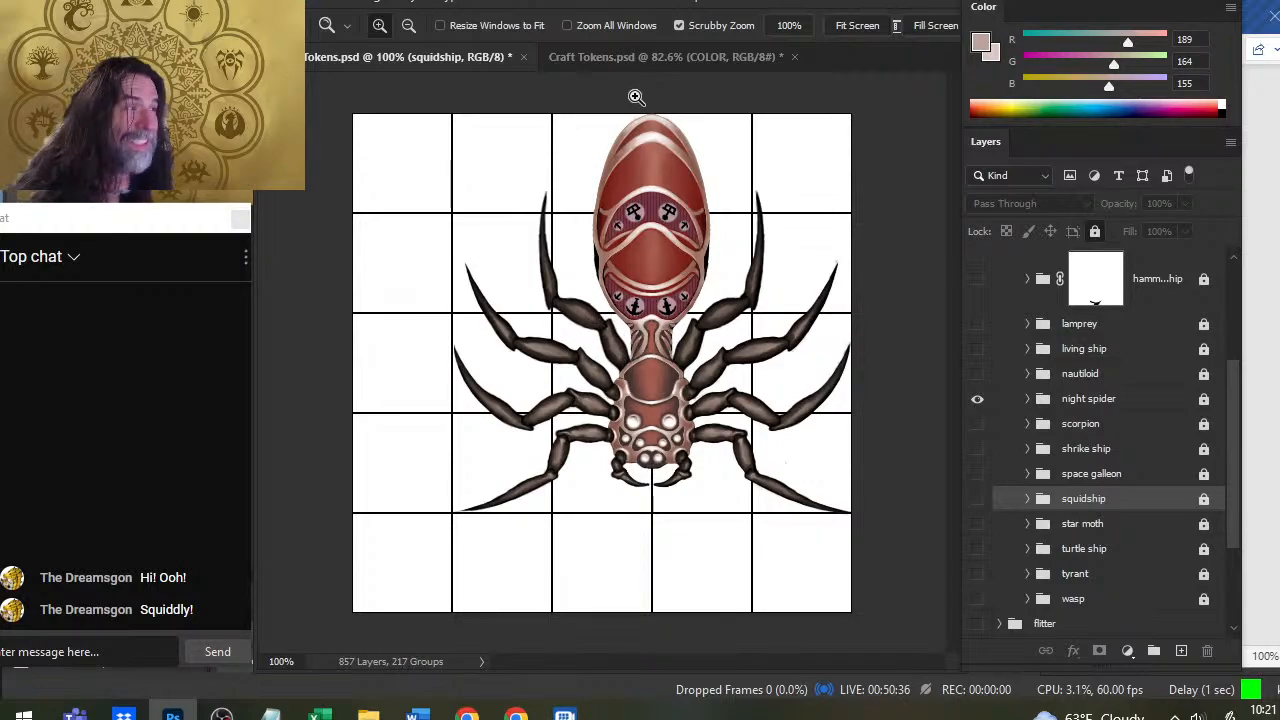
click(640, 56)
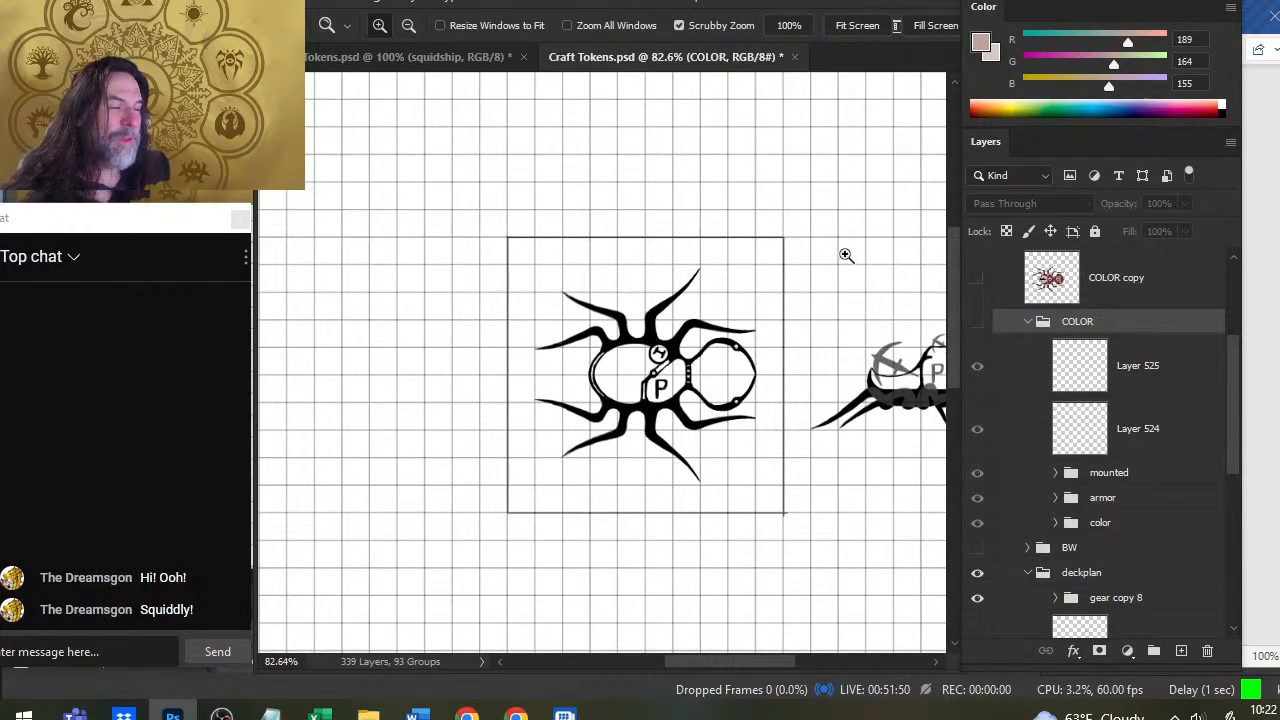
click(497, 57)
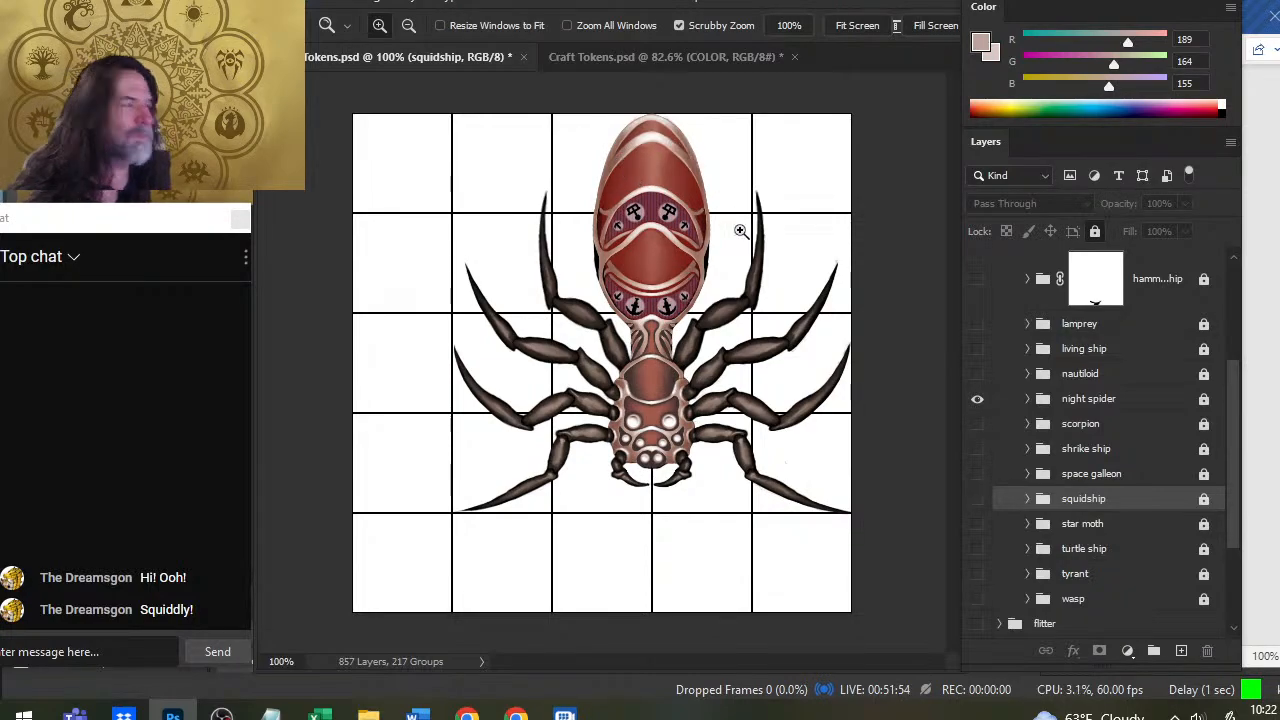
key(alt+Tab)
key(alt+Tab)
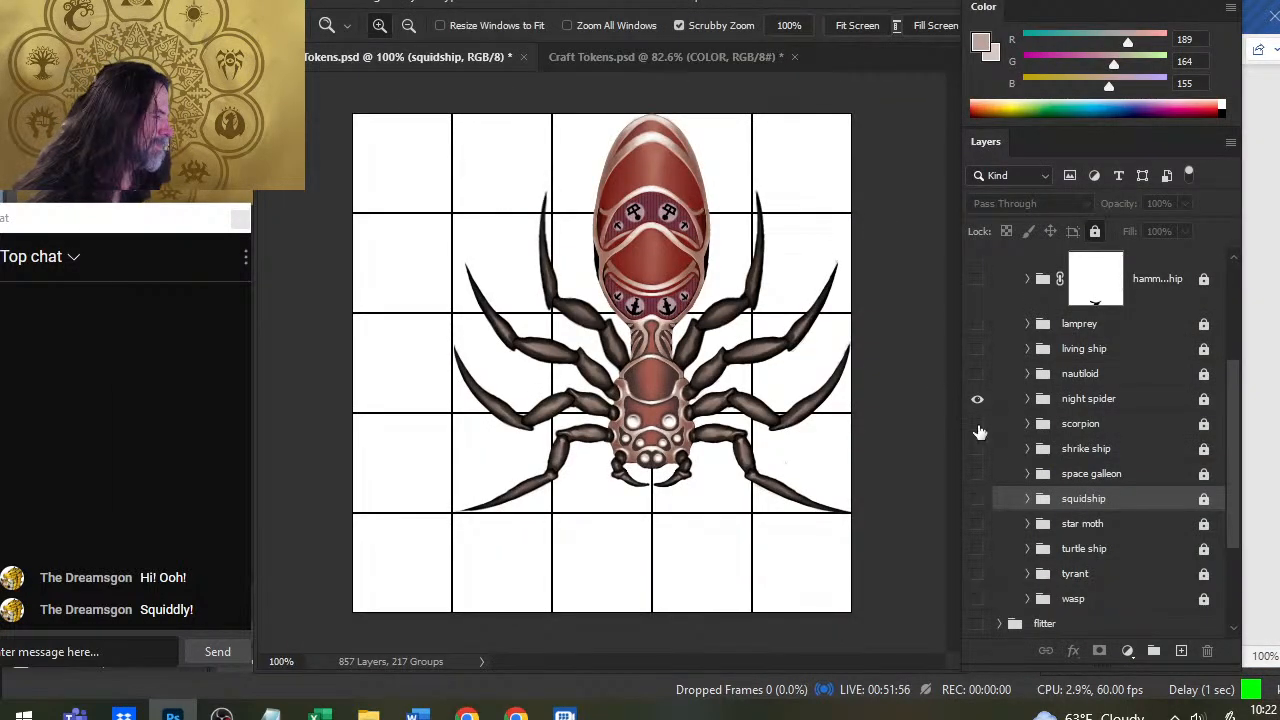
click(619, 57)
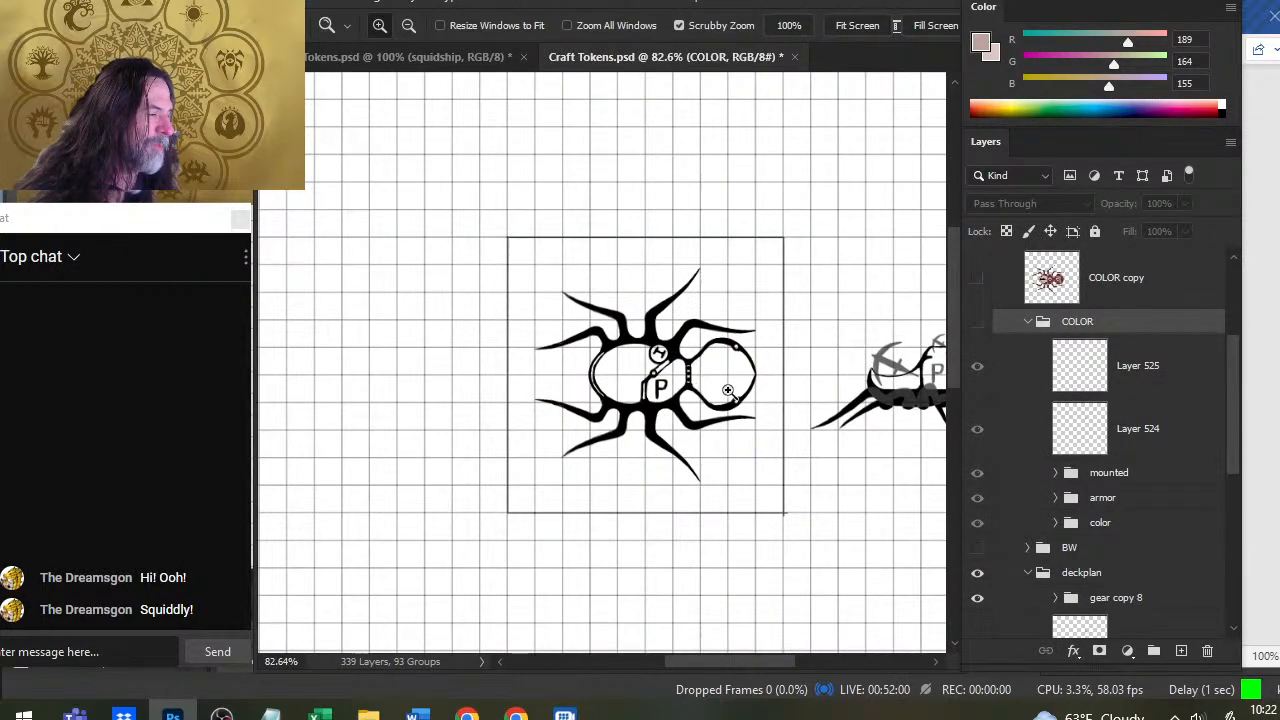
click(420, 58)
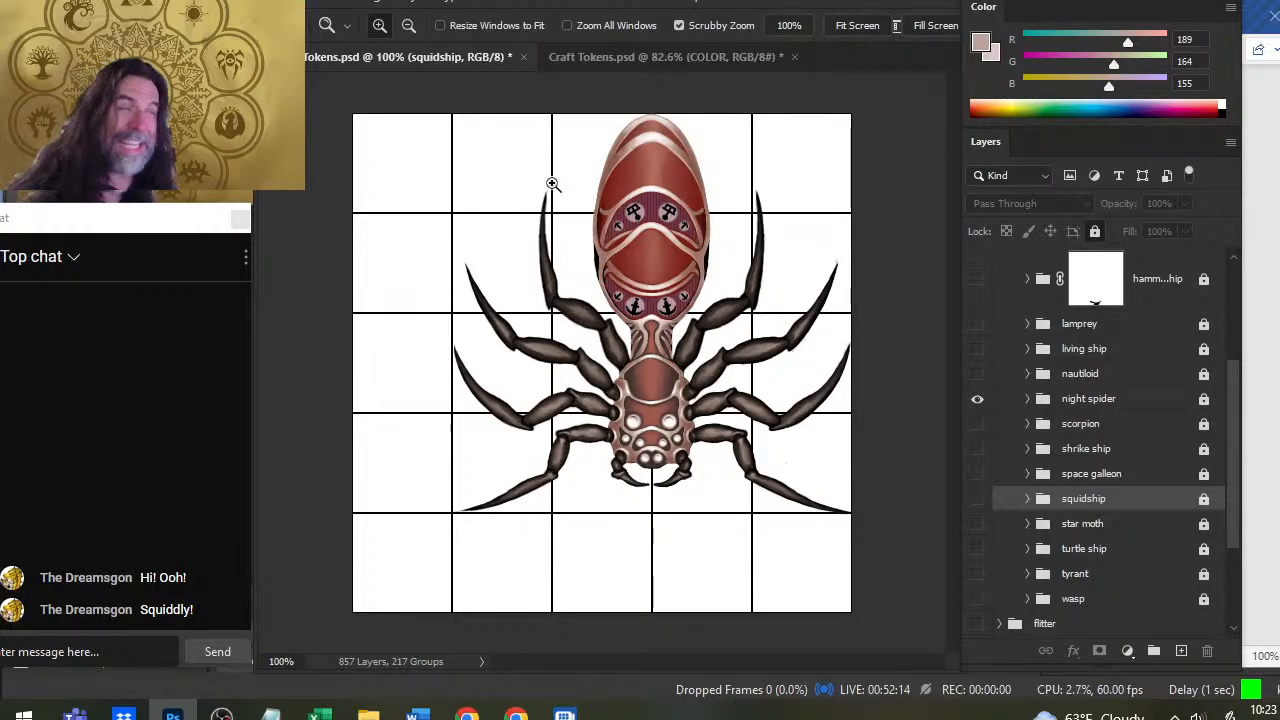
click(591, 57)
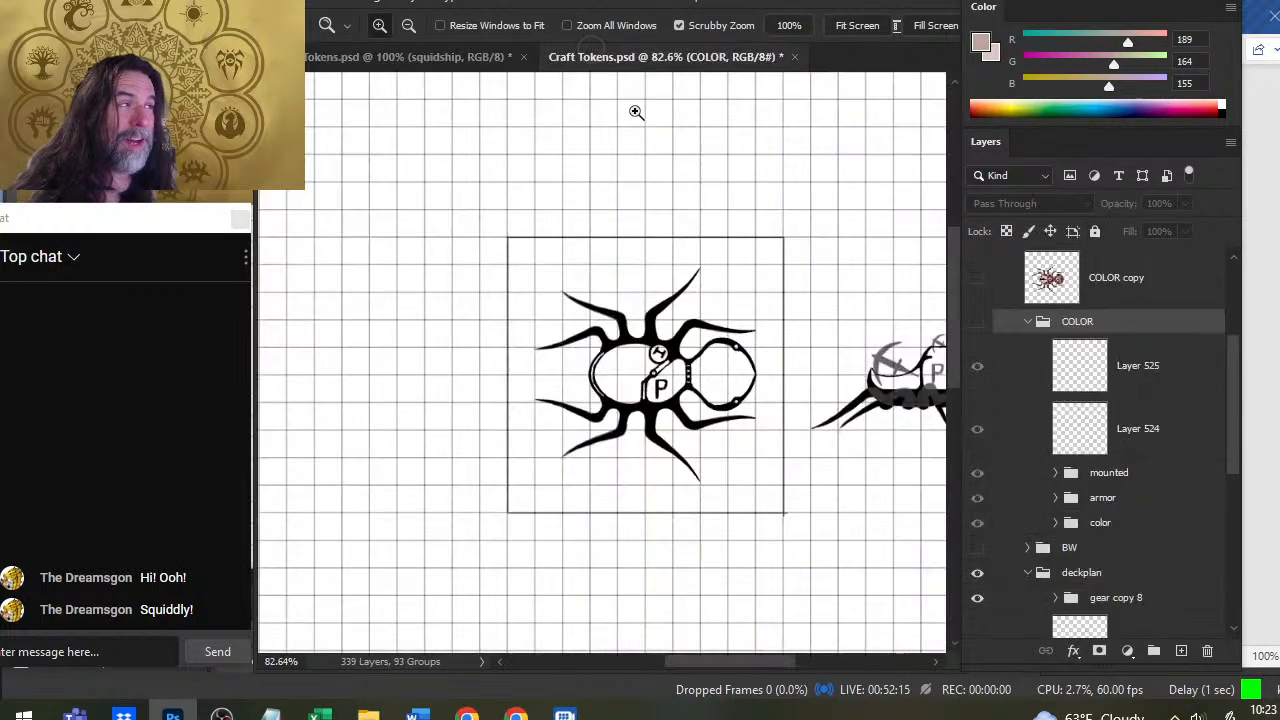
click(422, 57)
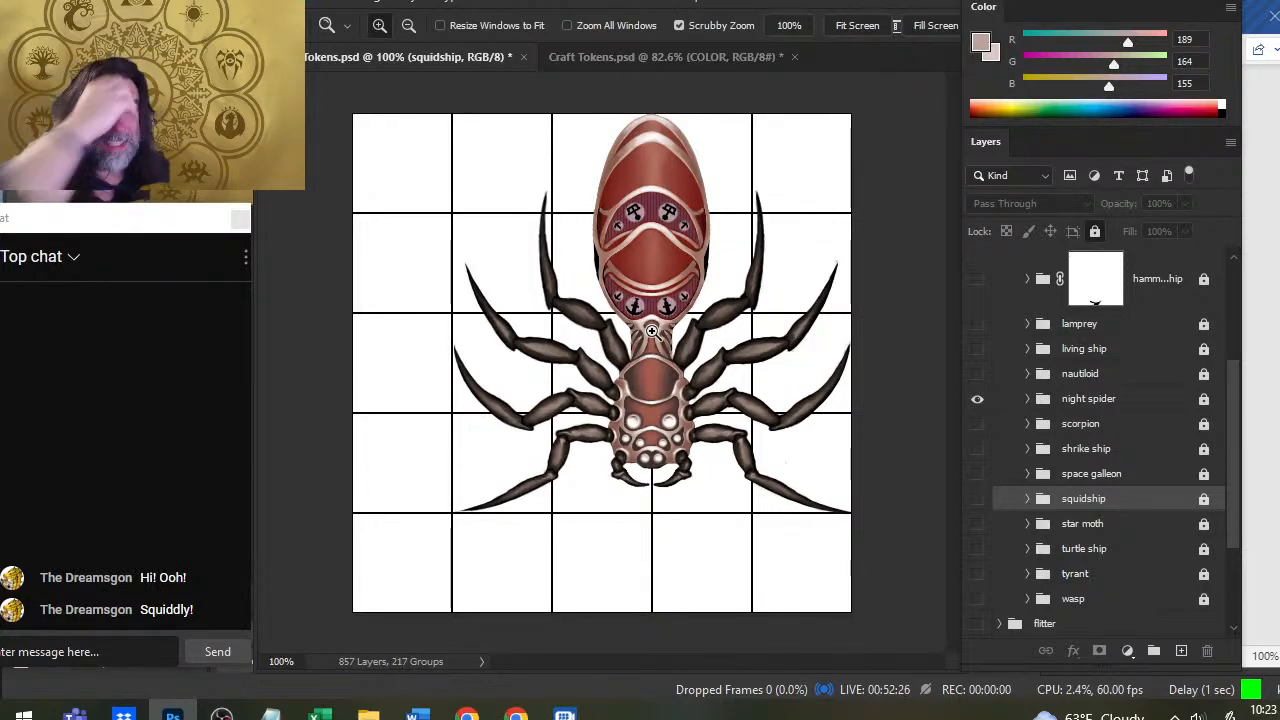
click(583, 56)
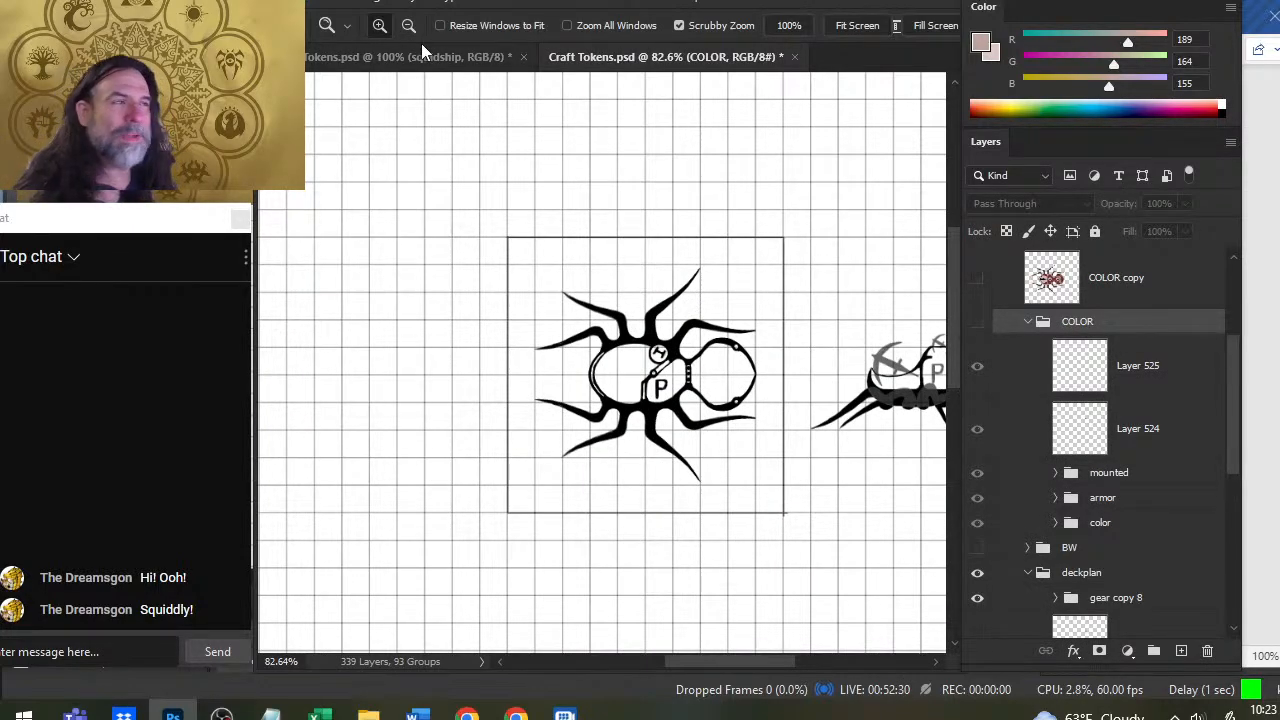
Compare the spider deckplan at 100% zoom with the night spider token in the other document, returning to Craft Tokens.psd
key(ctrl+1)
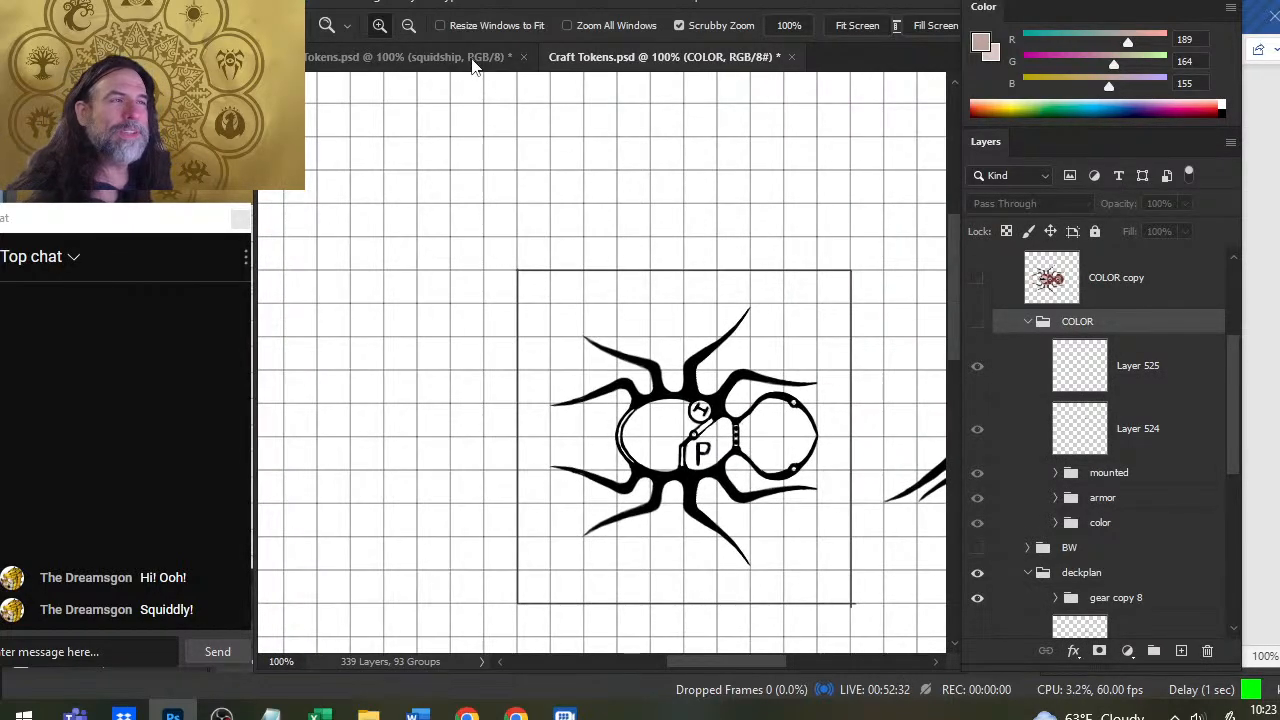
click(474, 58)
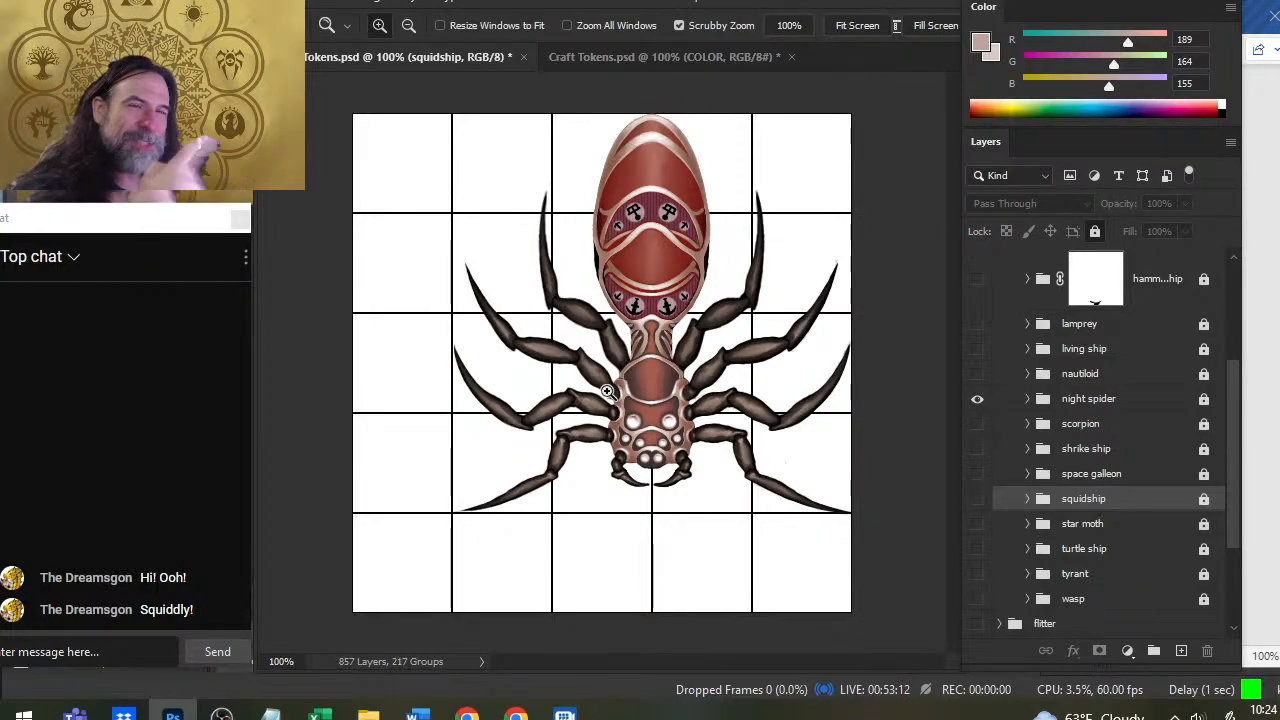
click(588, 48)
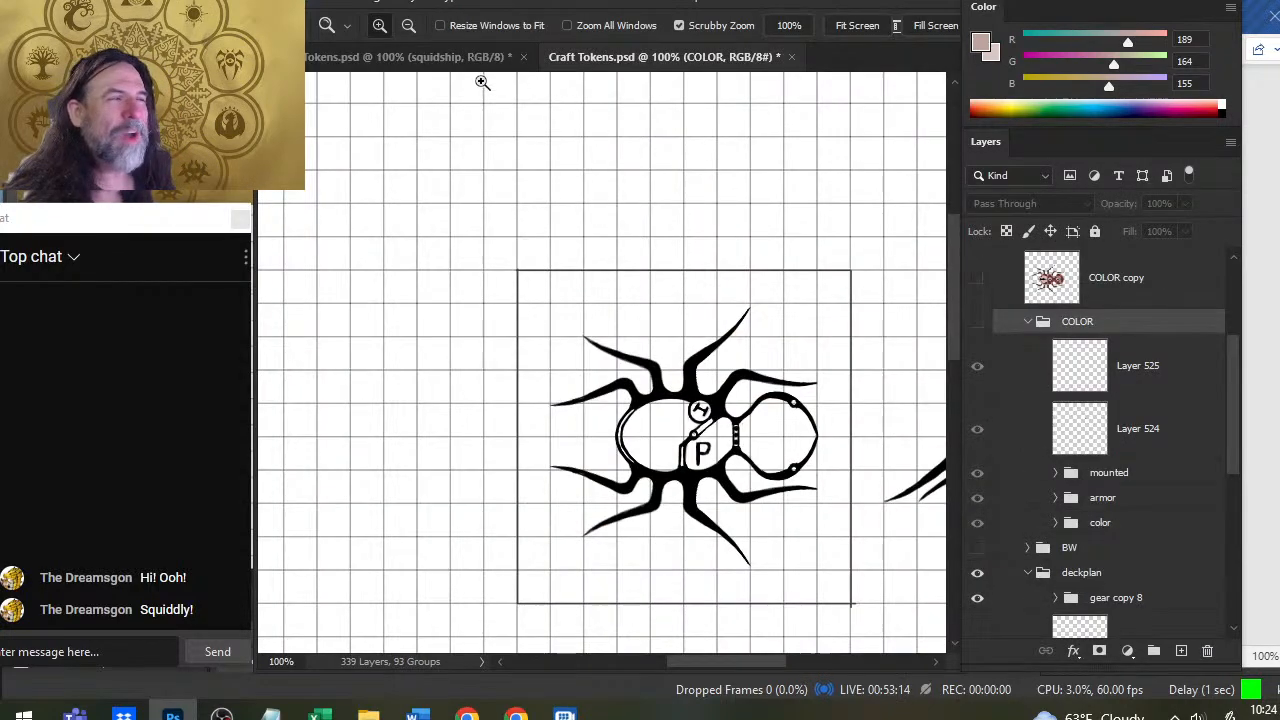
click(437, 57)
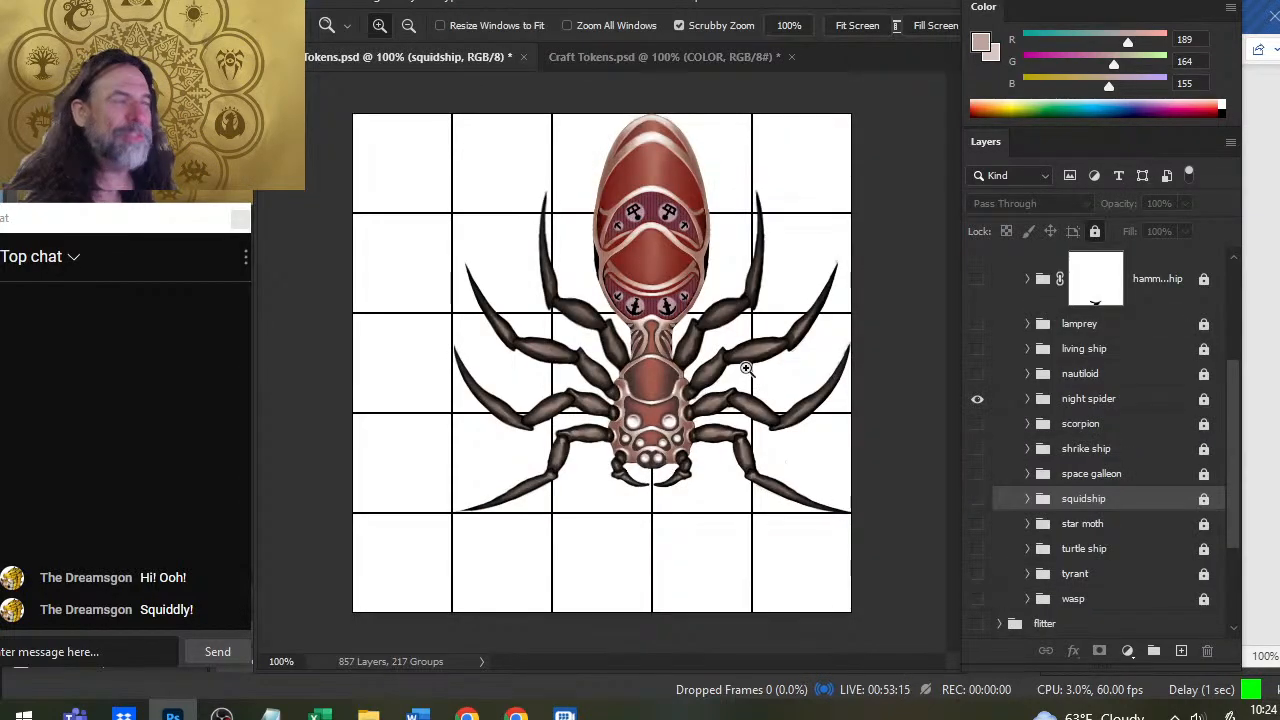
click(592, 58)
Lasso the whole spider deckplan and paste a merged copy of it into the night spider document, over the token's upper-left area
key(l)
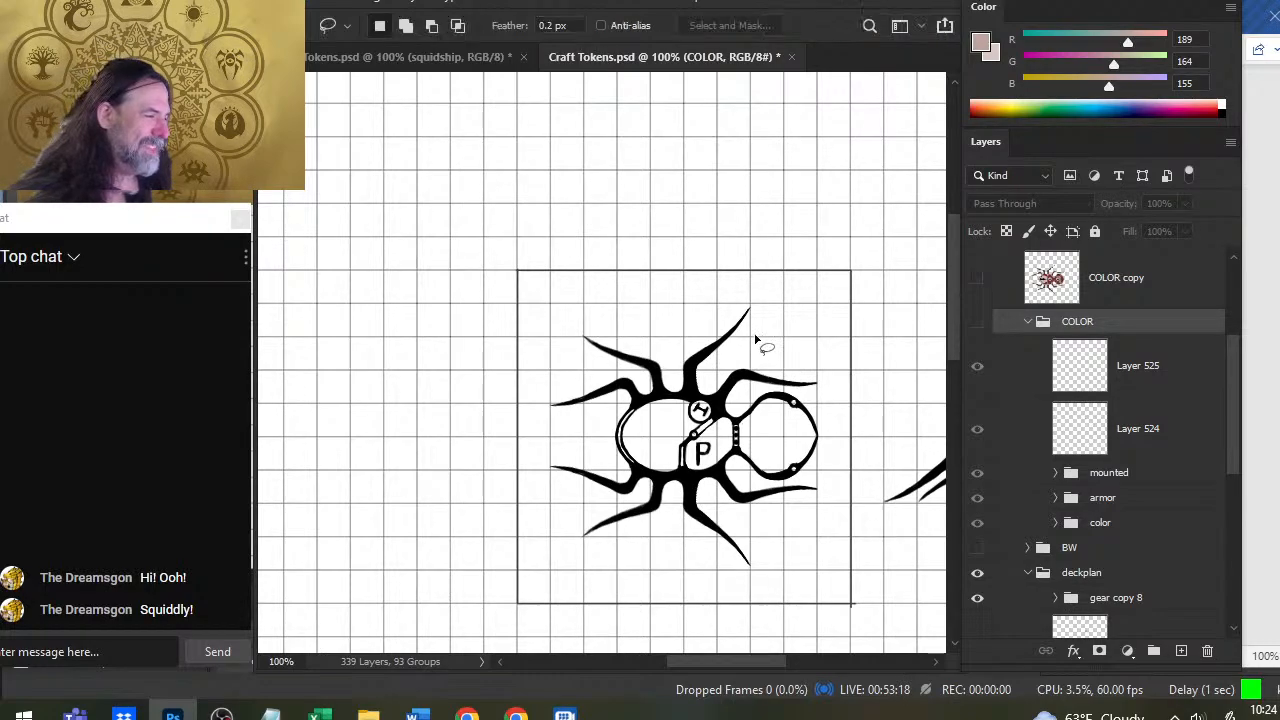
mouse_move(782, 312)
mouse_down()
mouse_move(573, 331)
mouse_move(544, 412)
mouse_move(549, 500)
mouse_move(603, 558)
mouse_move(782, 581)
mouse_move(854, 400)
mouse_move(846, 314)
mouse_move(636, 286)
mouse_move(542, 358)
mouse_up()
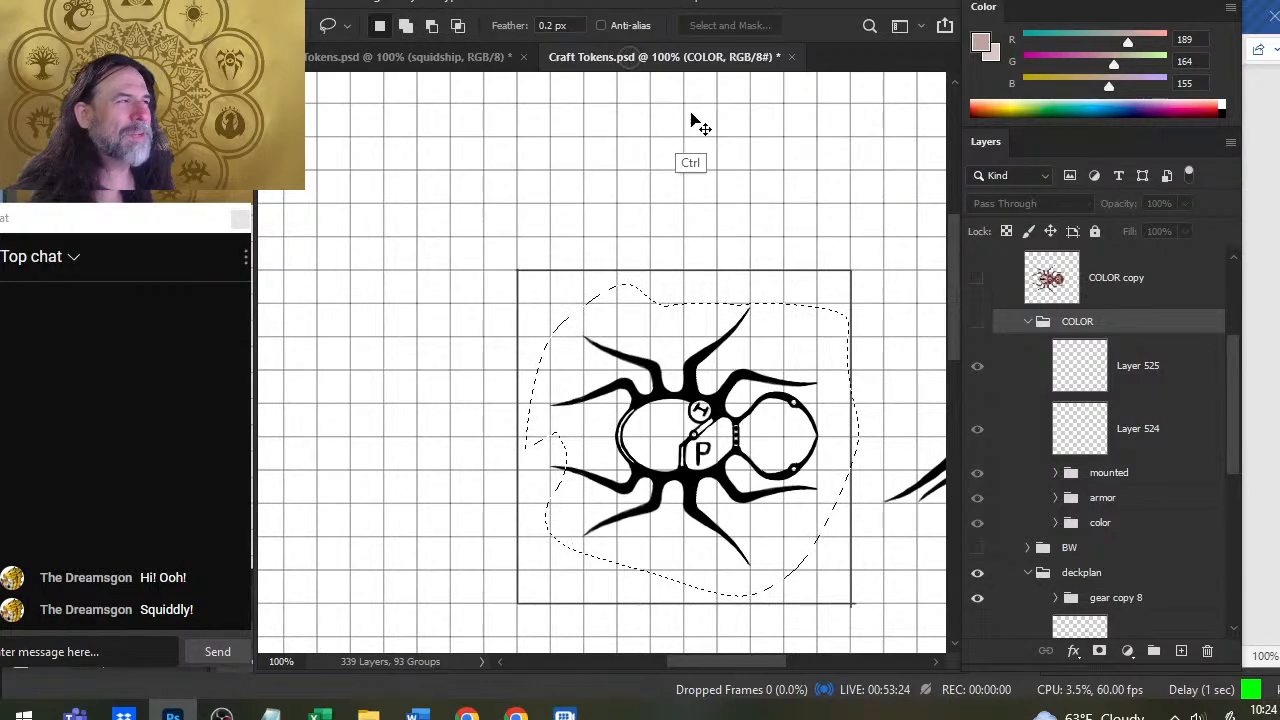
click(436, 58)
key(ctrl+v)
key(v)
drag(760, 274, 612, 284)
right_click(612, 284)
click(582, 272)
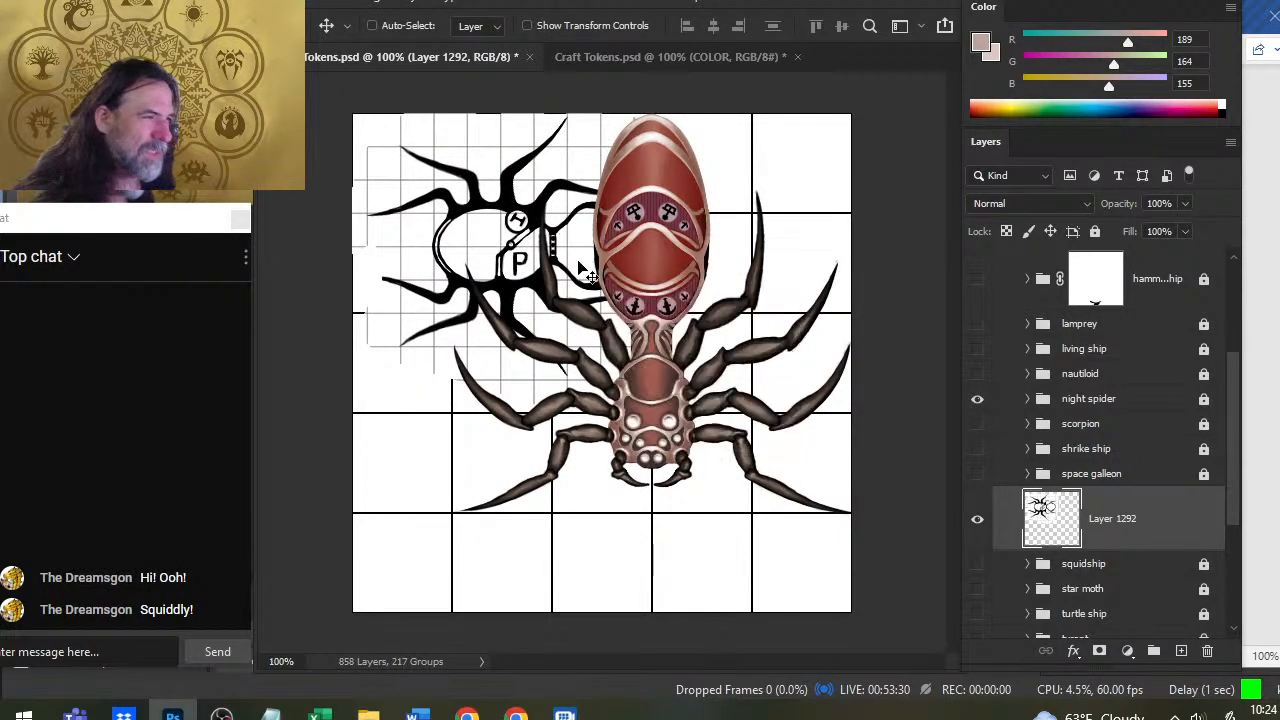
Scale the pasted deckplan down proportionally with Free Transform so it fits within one grid square
key(l)
right_click(579, 257)
click(690, 429)
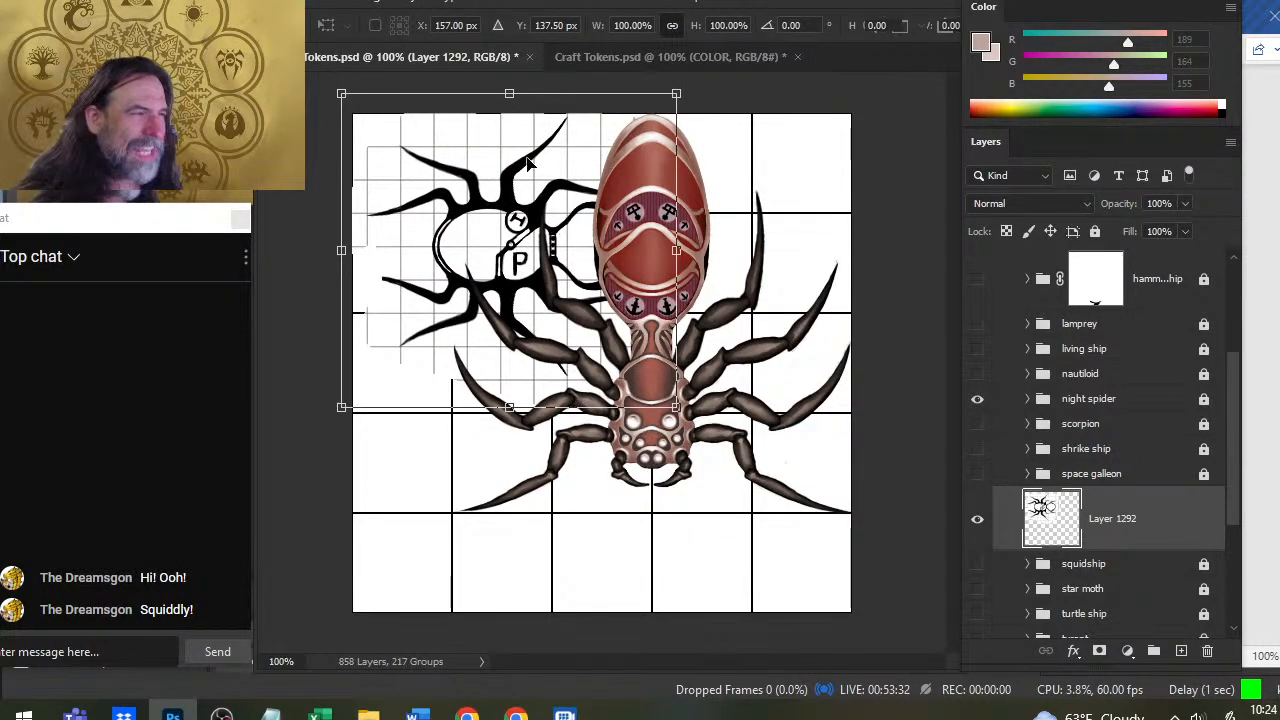
drag(338, 256, 480, 191)
key(Return)
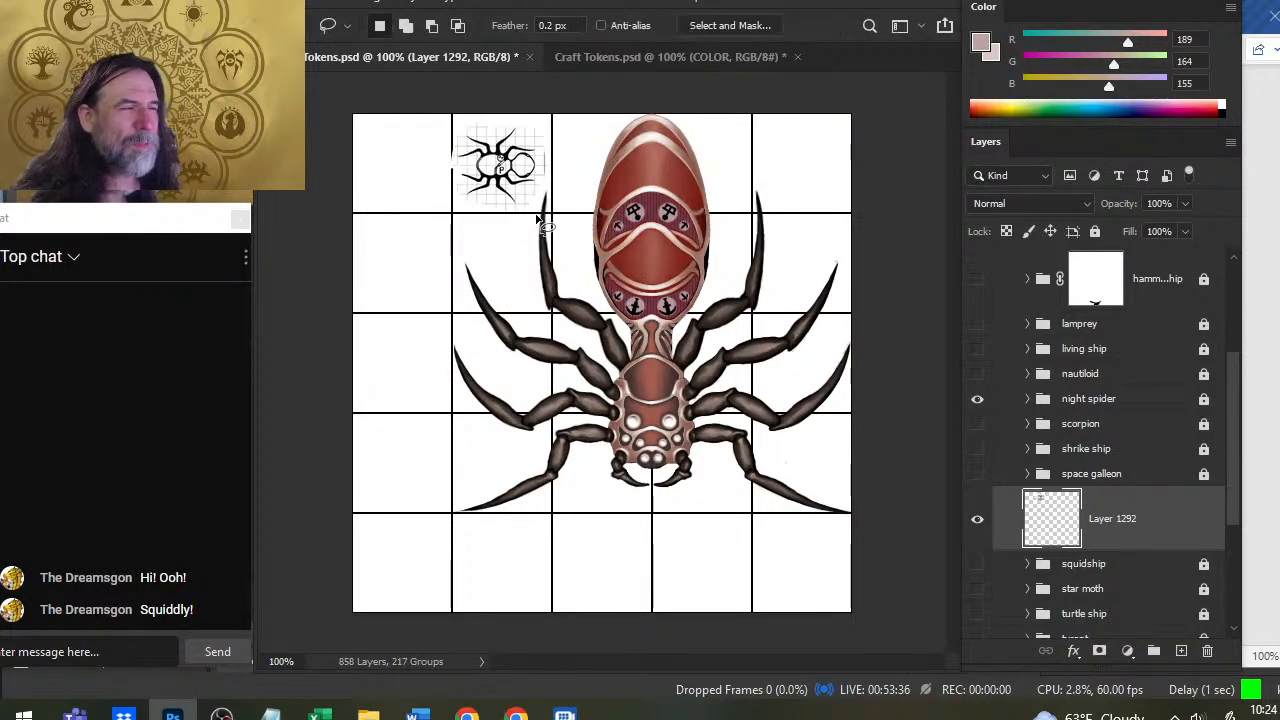
Shift the miniature deckplan towards the night spider and stack its layer directly above the night spider group
key(v)
drag(607, 309, 622, 316)
drag(633, 328, 623, 321)
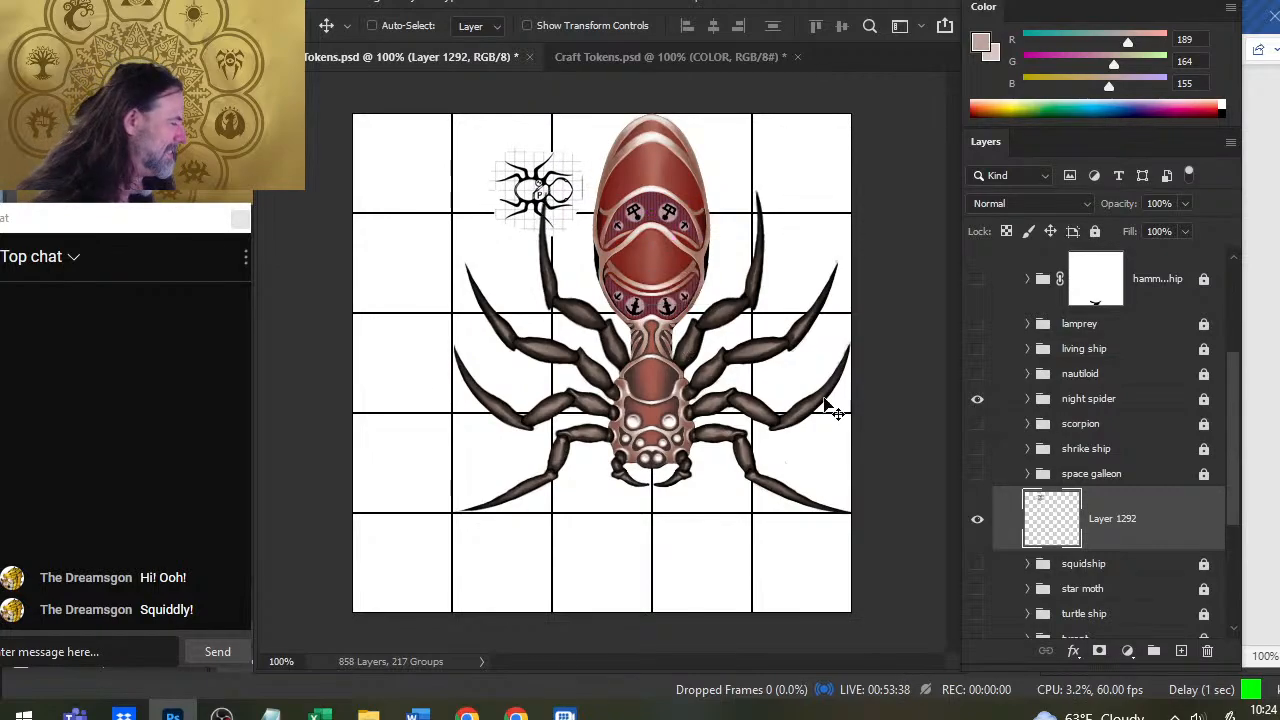
drag(1140, 525, 1112, 387)
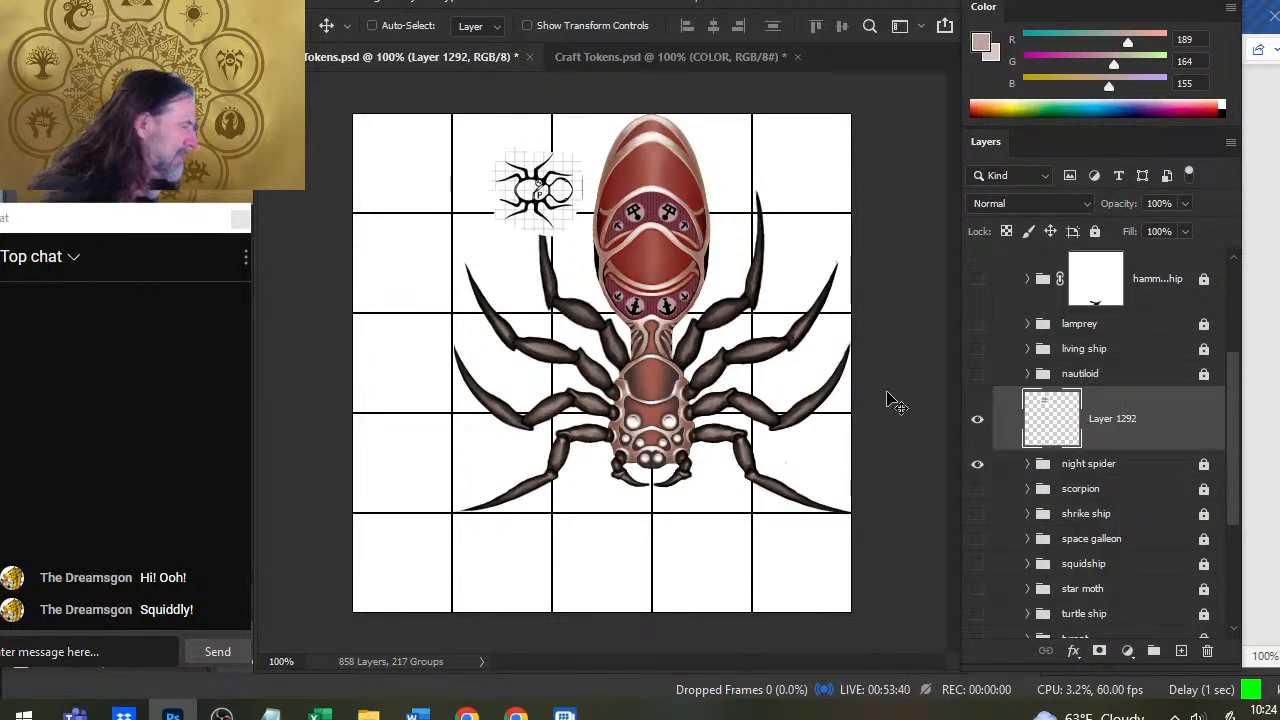
Place the miniature deckplan over the edge of the night spider's abdomen and erase the white margin around its legs
drag(635, 191, 816, 206)
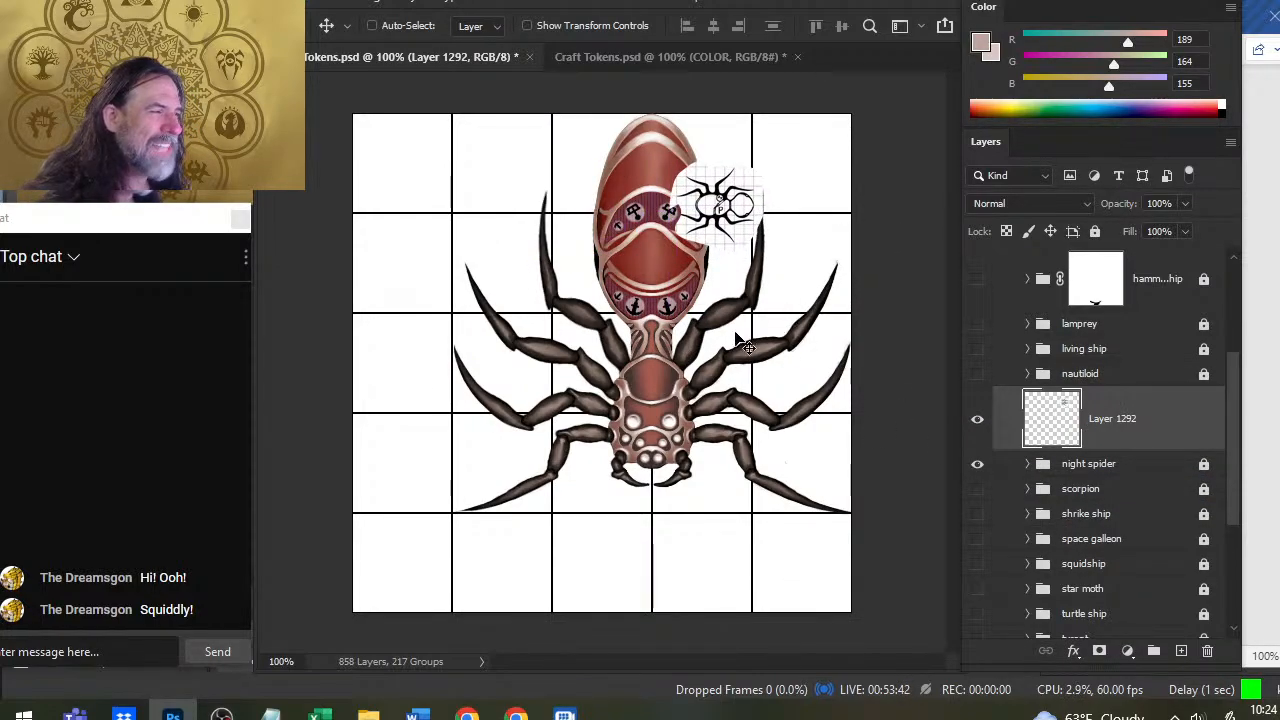
drag(806, 302, 787, 385)
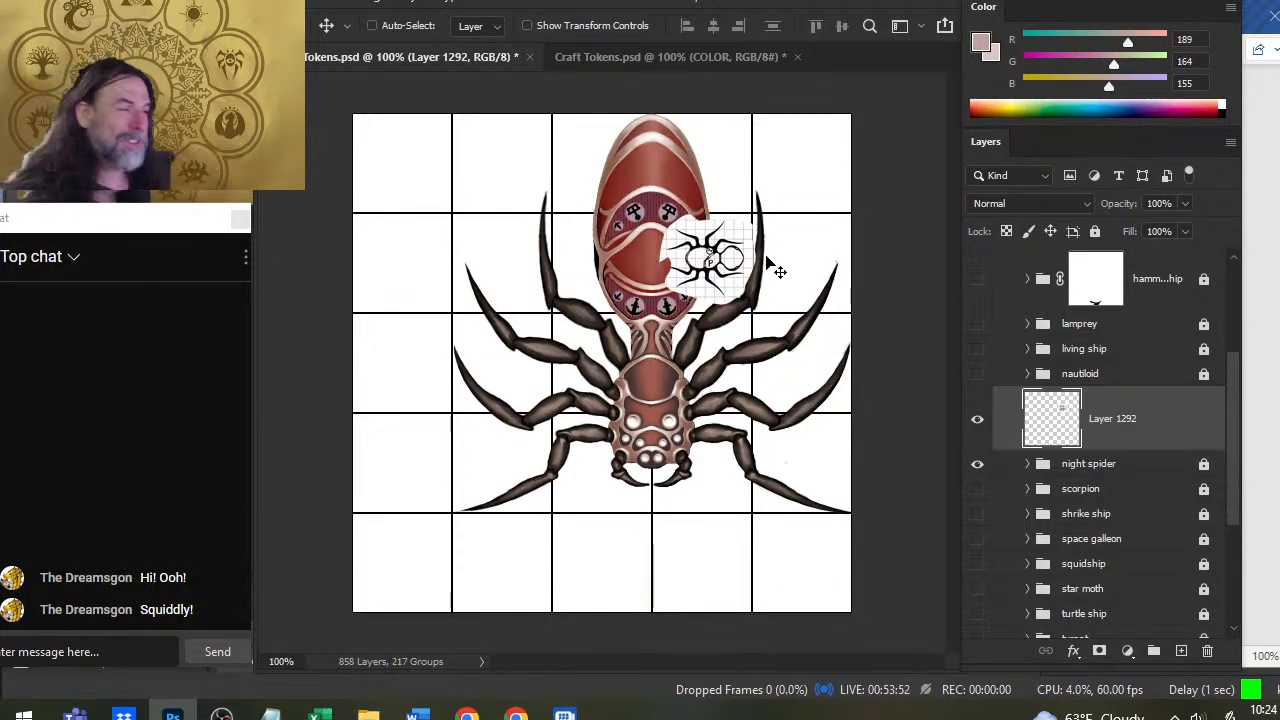
key(e)
mouse_move(655, 265)
mouse_down()
mouse_move(672, 256)
mouse_move(659, 250)
mouse_move(677, 218)
mouse_up()
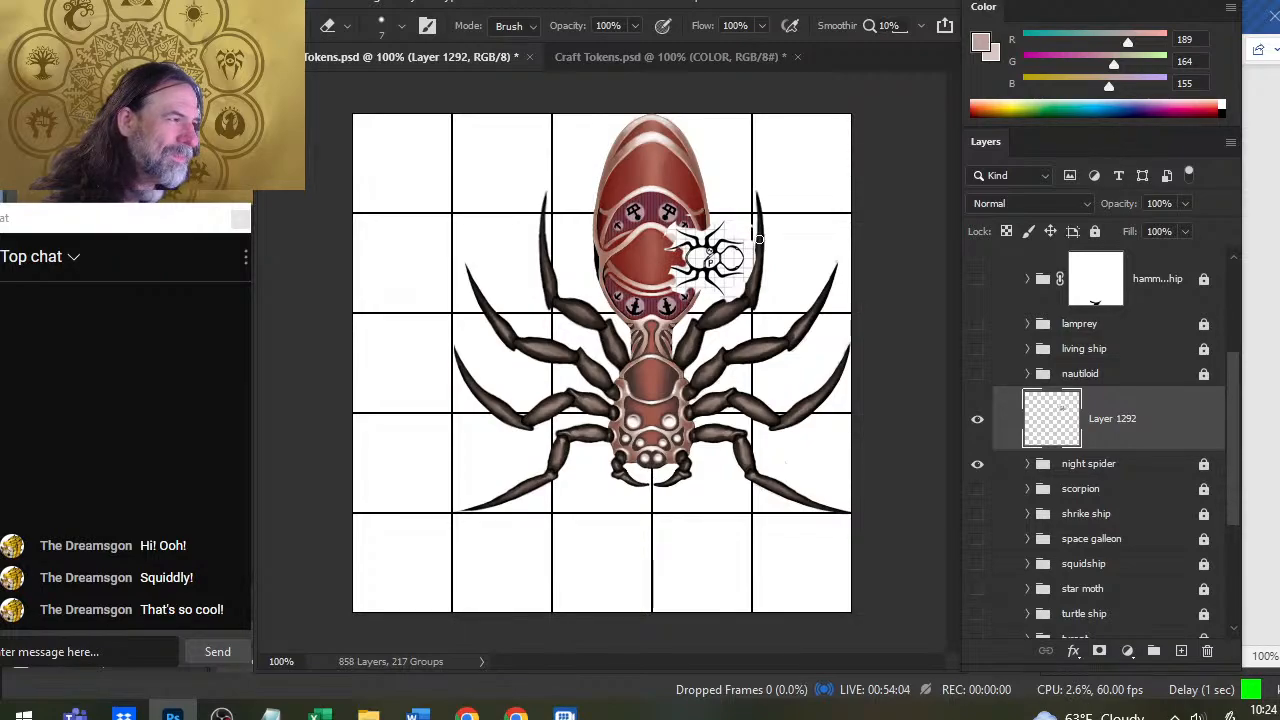
Rotate the miniature deckplan with Free Transform to face the same way as the night spider and place it over the thorax
key(v)
mouse_move(758, 242)
mouse_down()
mouse_move(712, 298)
mouse_move(758, 264)
mouse_move(757, 293)
mouse_up()
key(m)
right_click(673, 241)
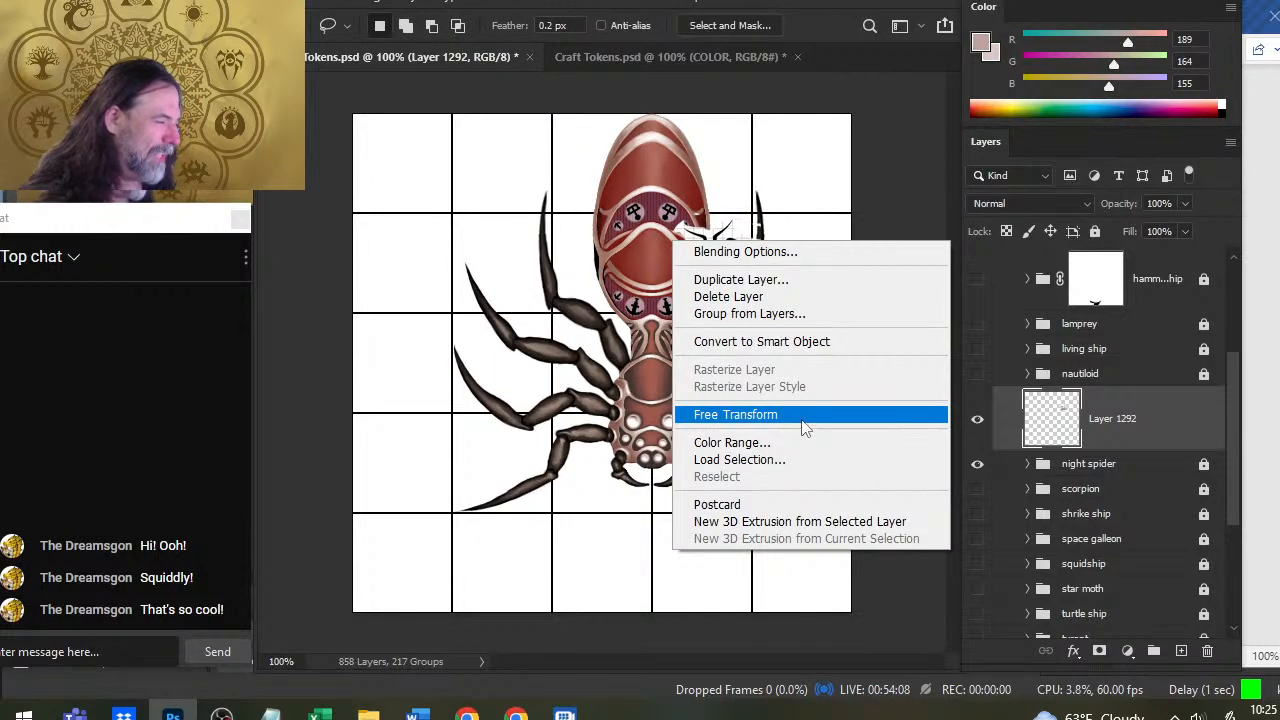
click(805, 418)
mouse_move(835, 345)
mouse_down()
mouse_move(829, 234)
mouse_move(765, 215)
mouse_up()
mouse_move(743, 270)
mouse_down()
mouse_move(700, 272)
mouse_move(672, 322)
mouse_move(681, 383)
mouse_up()
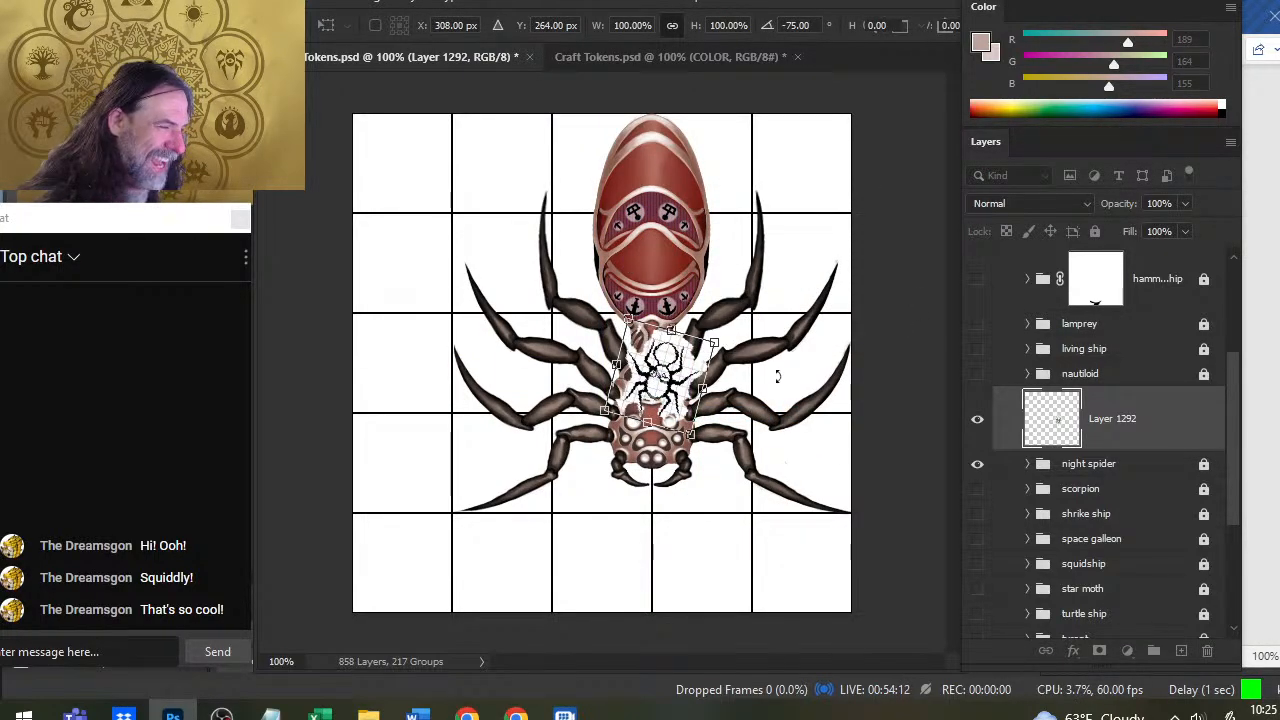
drag(777, 371, 770, 312)
drag(681, 386, 673, 378)
key(Return)
key(l)
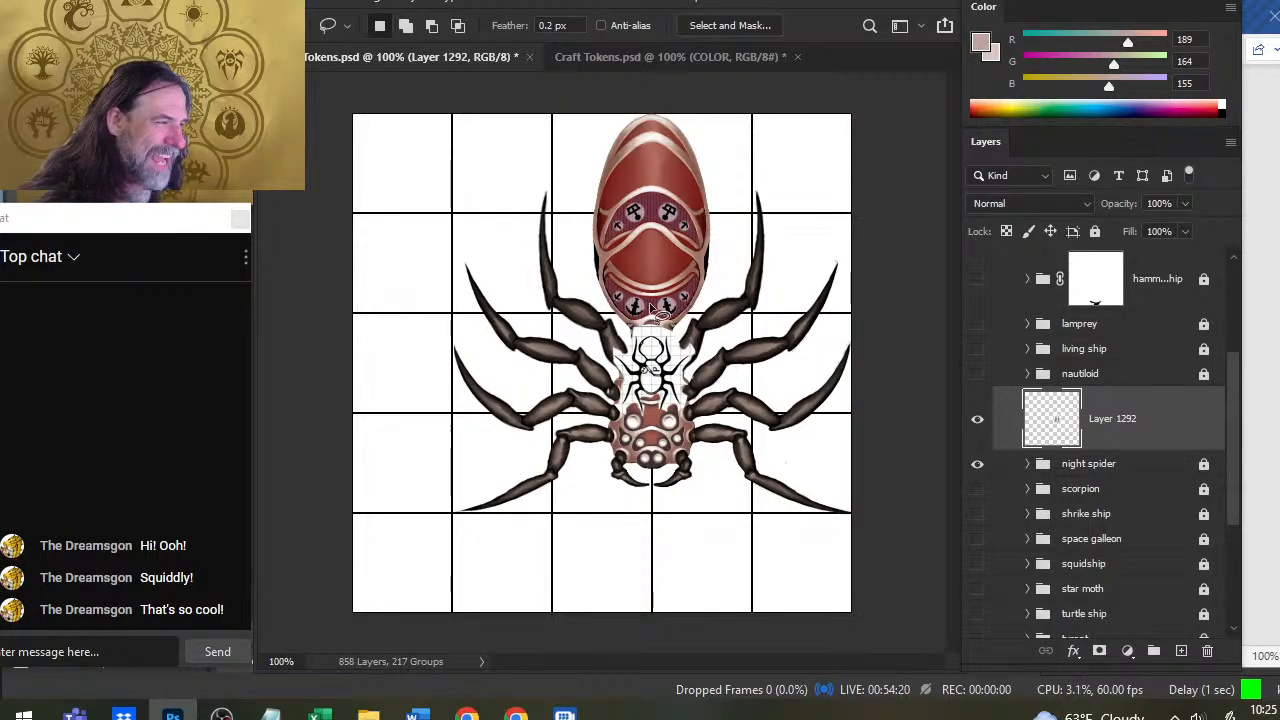
Compare the miniature's size with the night spider by moving it beside the abdomen's tip and back onto the thorax
key(v)
mouse_move(669, 393)
mouse_down()
mouse_move(672, 290)
mouse_move(688, 318)
mouse_move(672, 165)
mouse_move(638, 190)
mouse_up()
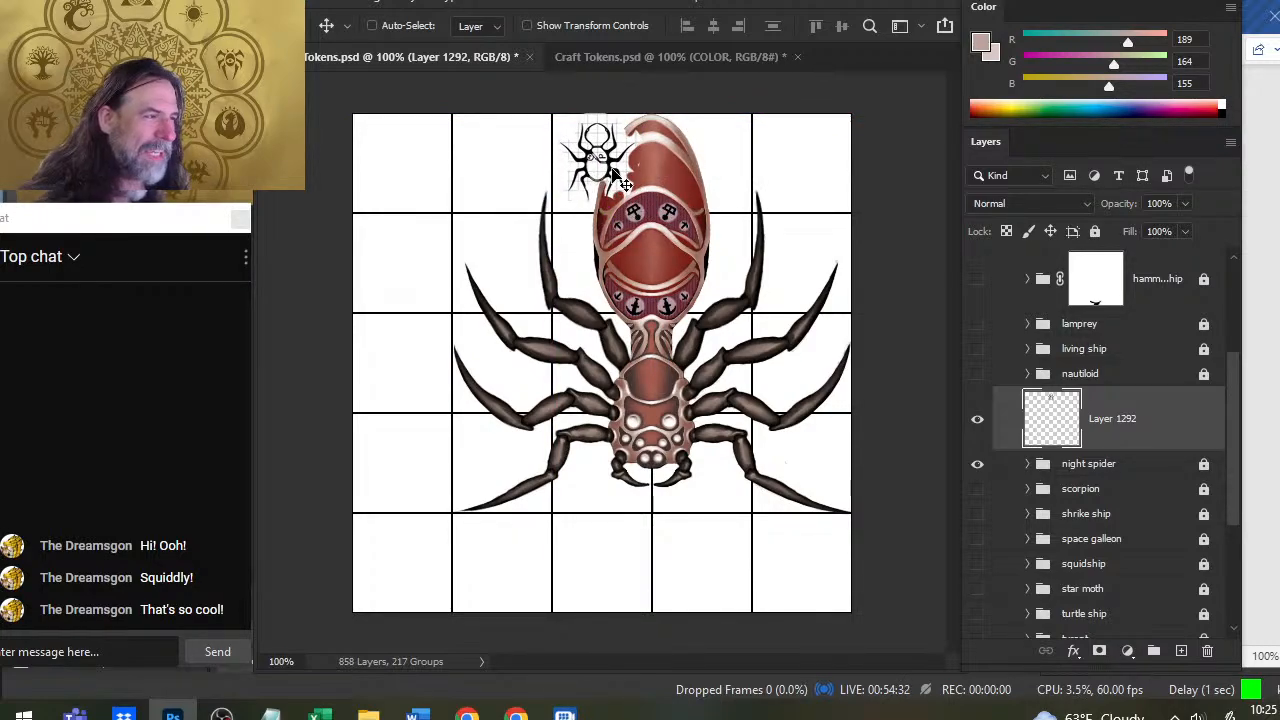
mouse_move(690, 195)
mouse_down()
mouse_move(693, 445)
mouse_move(714, 355)
mouse_up()
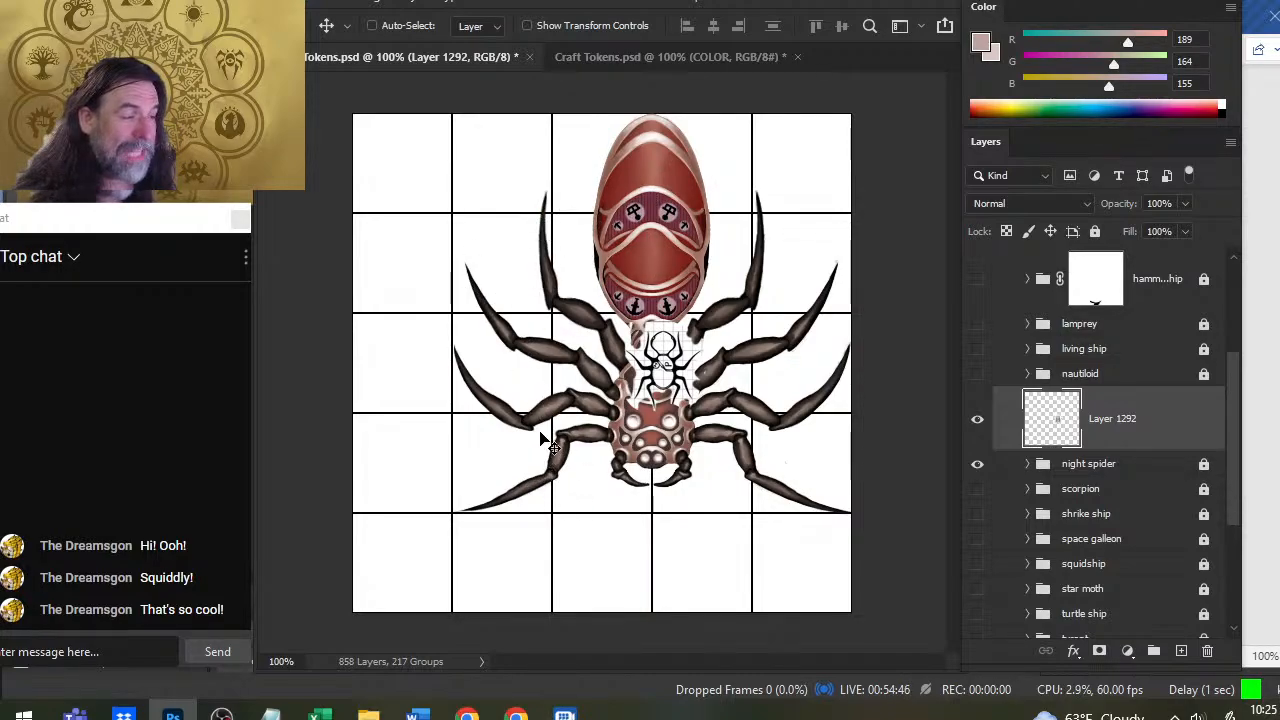
mouse_move(710, 375)
mouse_down()
mouse_move(679, 352)
mouse_move(717, 382)
mouse_up()
drag(746, 430, 749, 426)
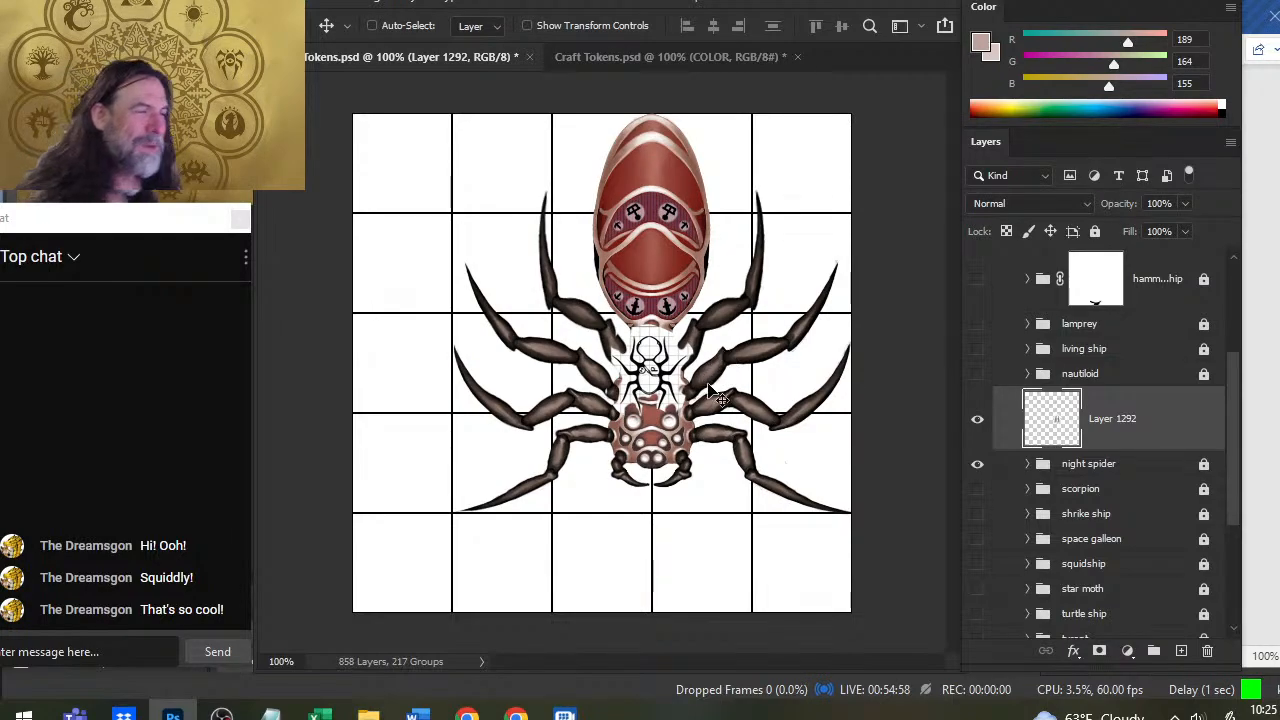
Move the miniature across the night spider's lower abdomen and out to the empty upper-left grid squares to judge its scale
drag(716, 398, 721, 303)
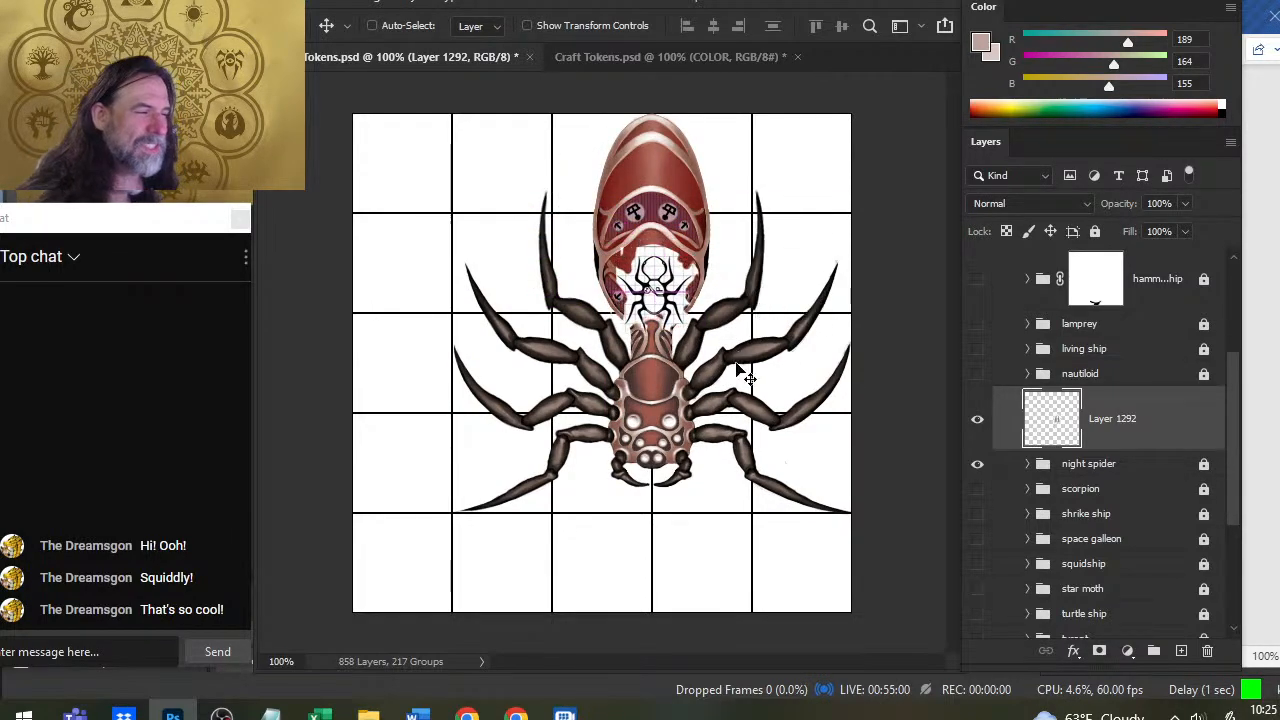
drag(743, 375, 680, 295)
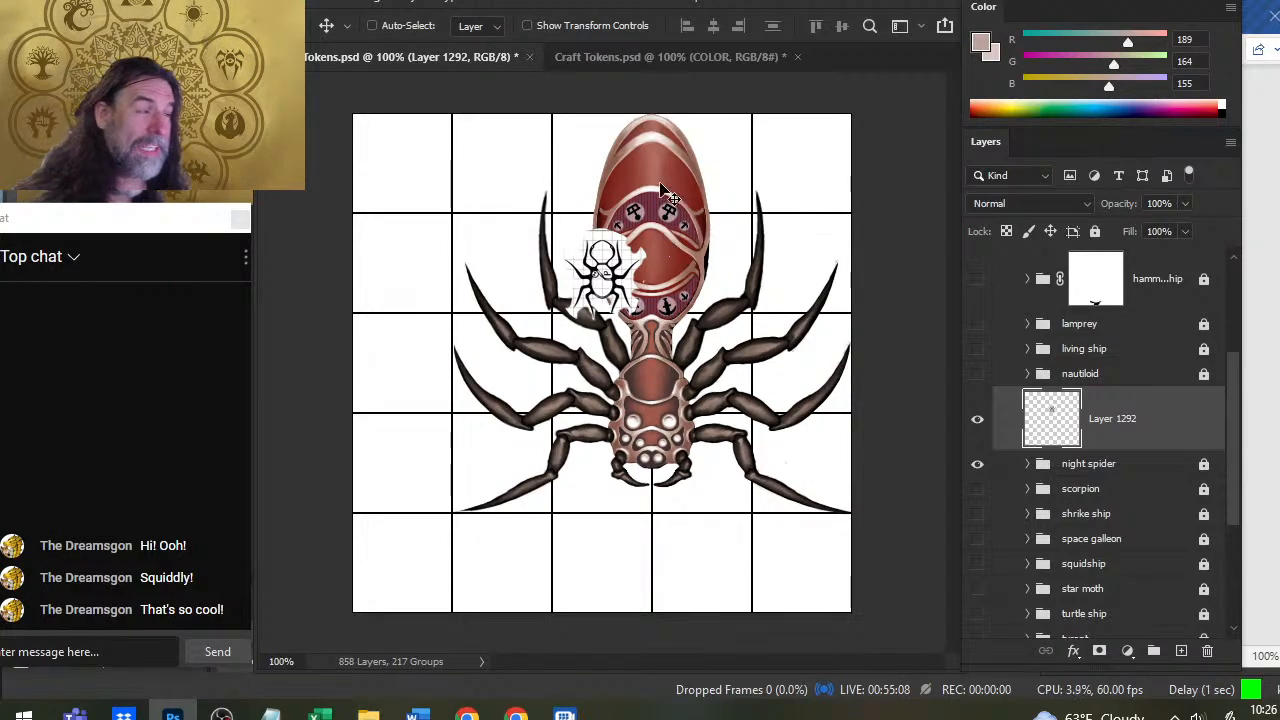
drag(698, 292, 608, 297)
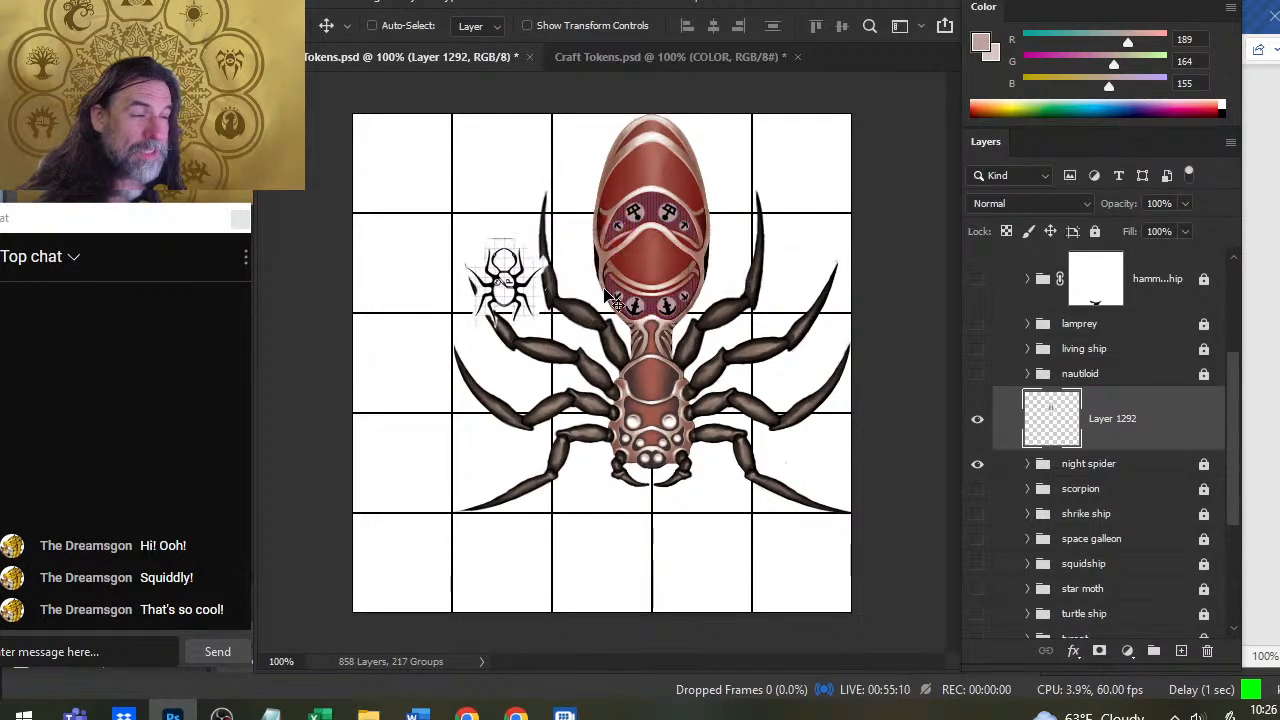
drag(624, 346, 552, 188)
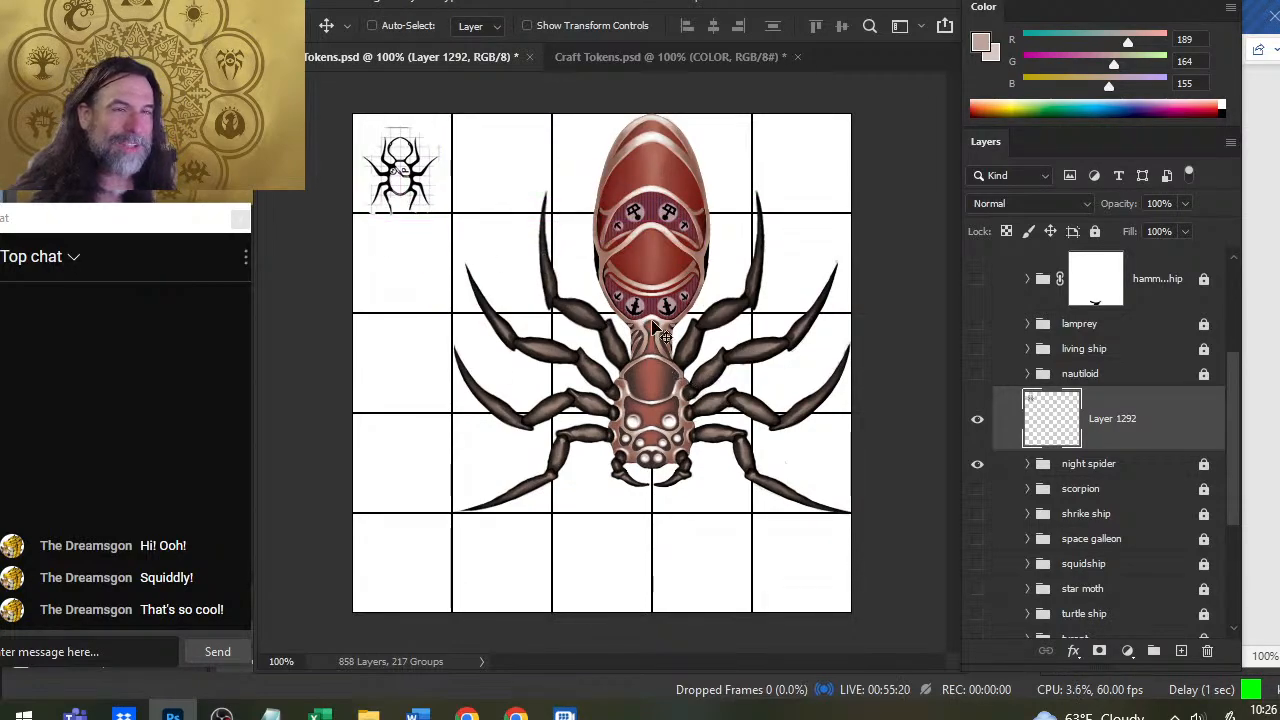
drag(657, 330, 707, 246)
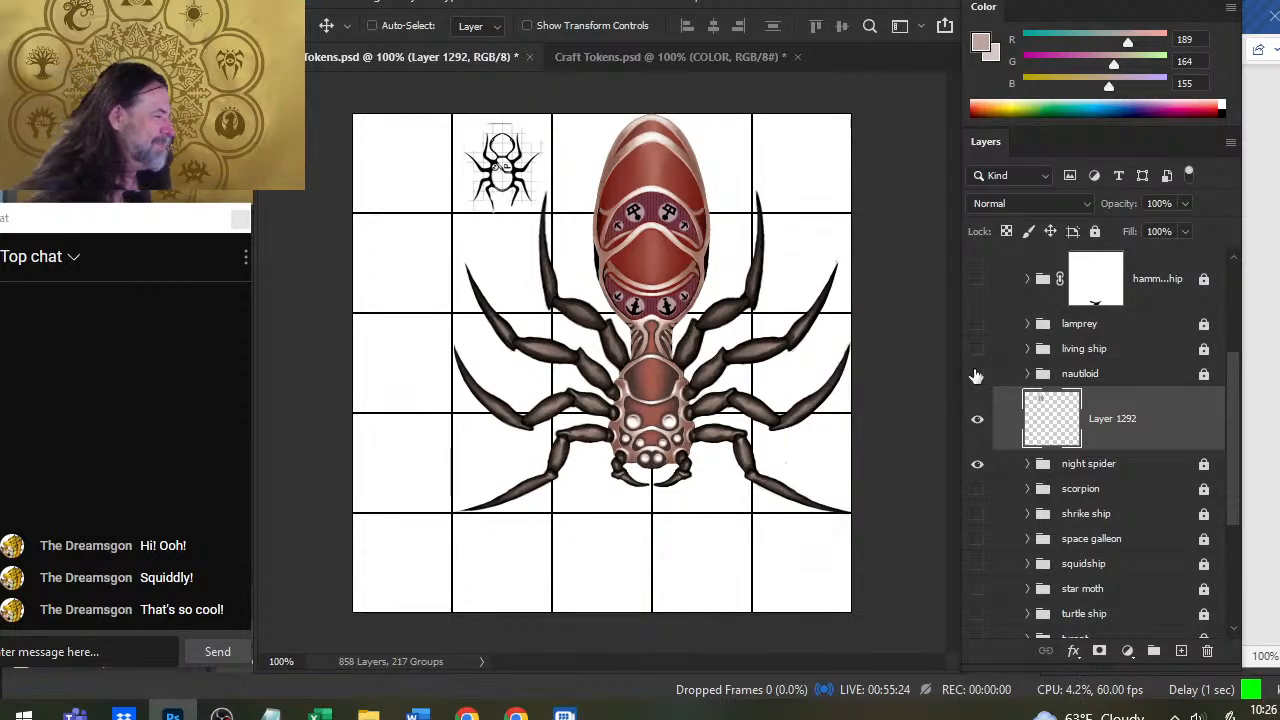
Delete the pasted deckplan layer from the night spider document and clear the lasso selection in Craft Tokens.psd
key(Delete)
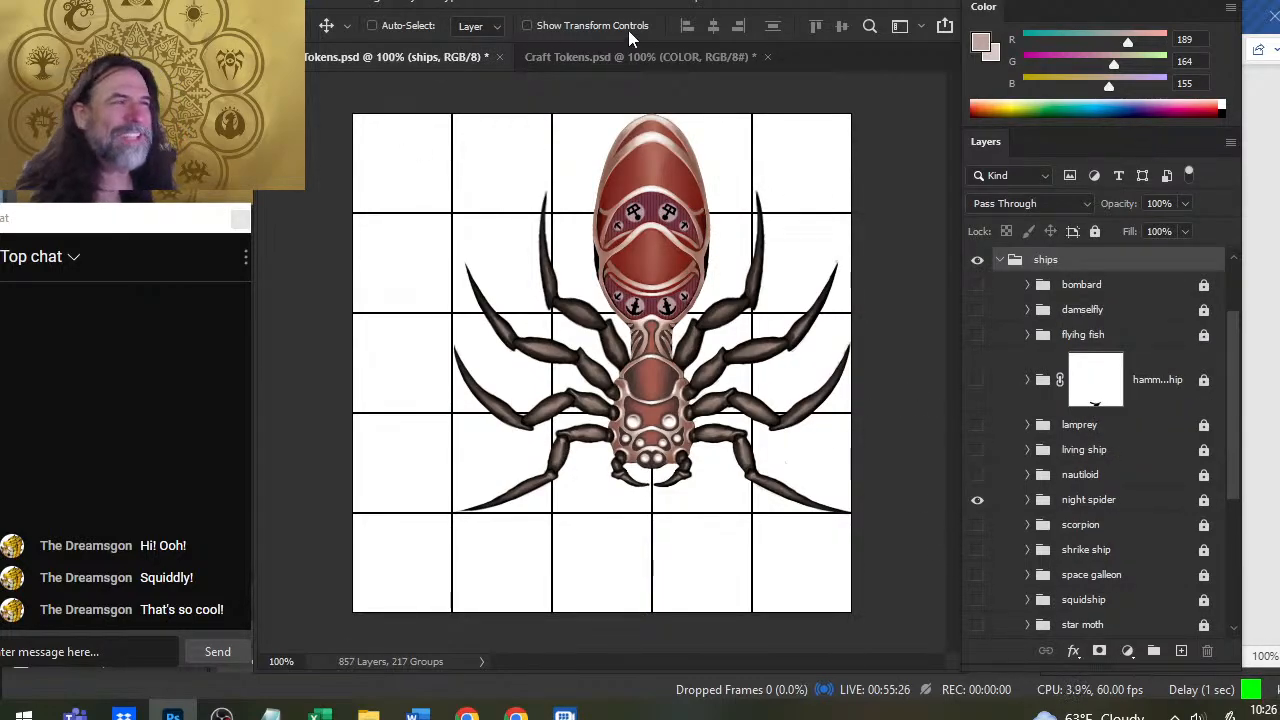
click(591, 57)
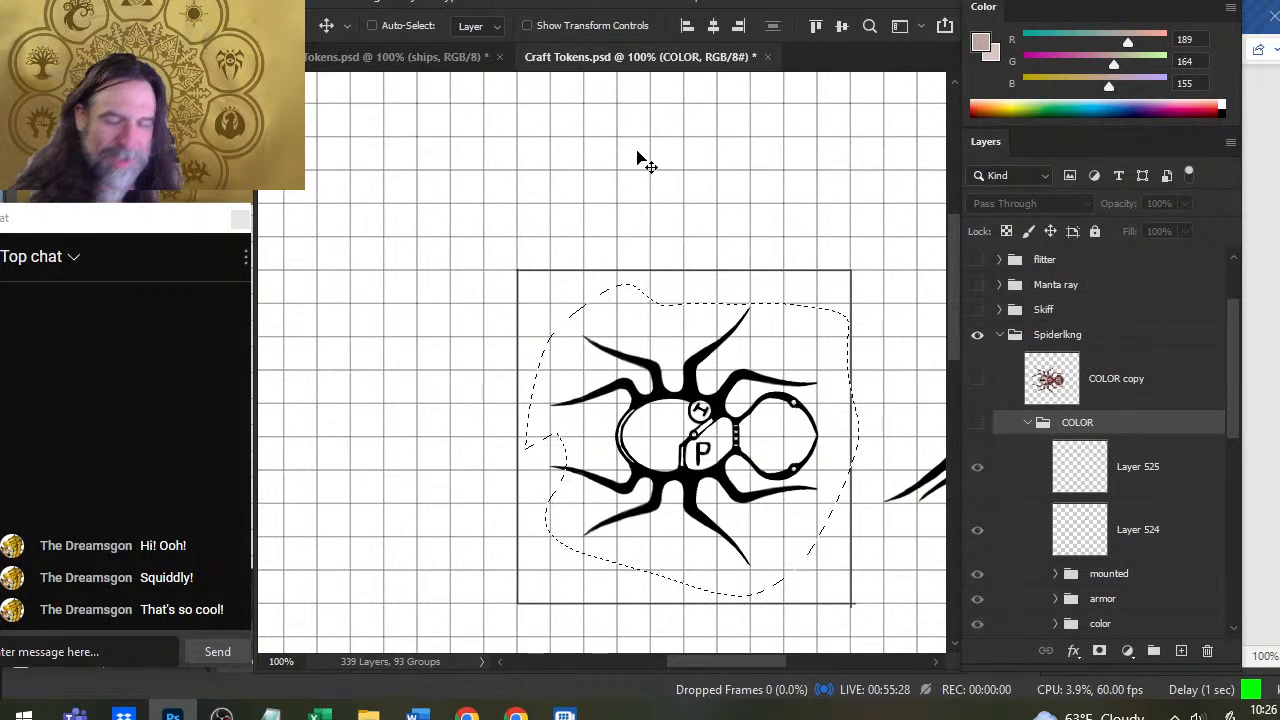
key(l)
key(ctrl+d)
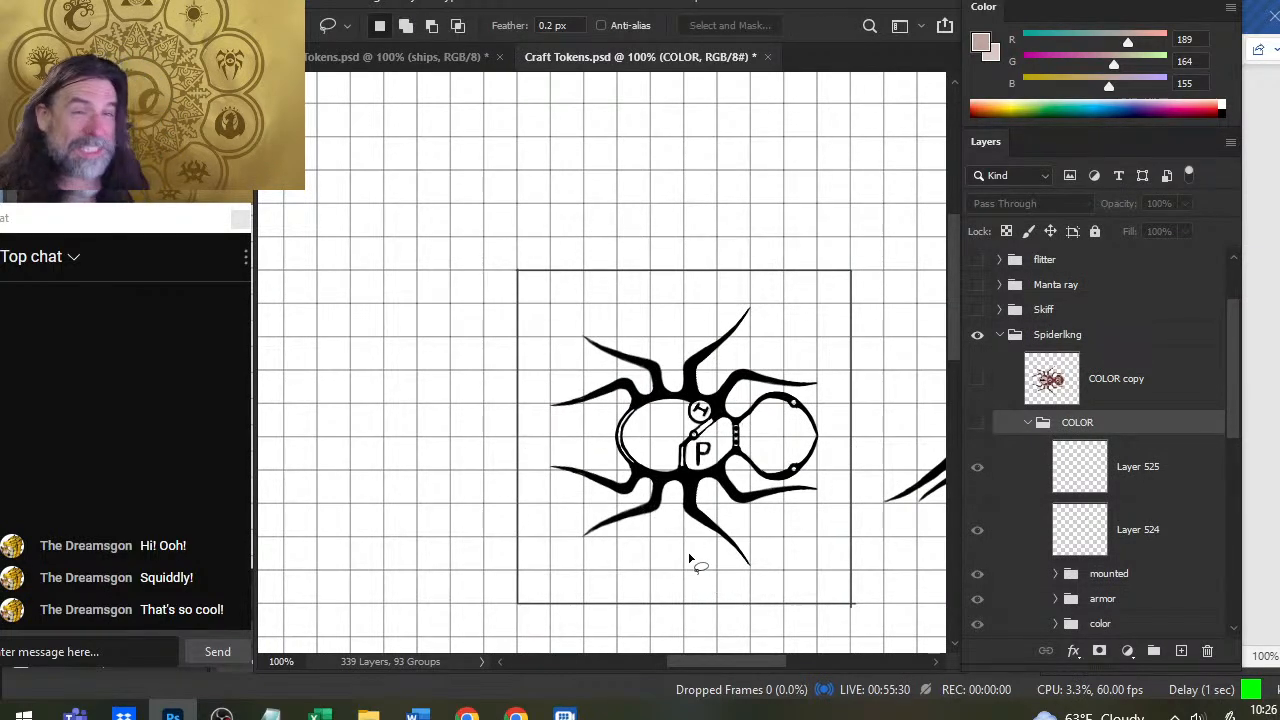
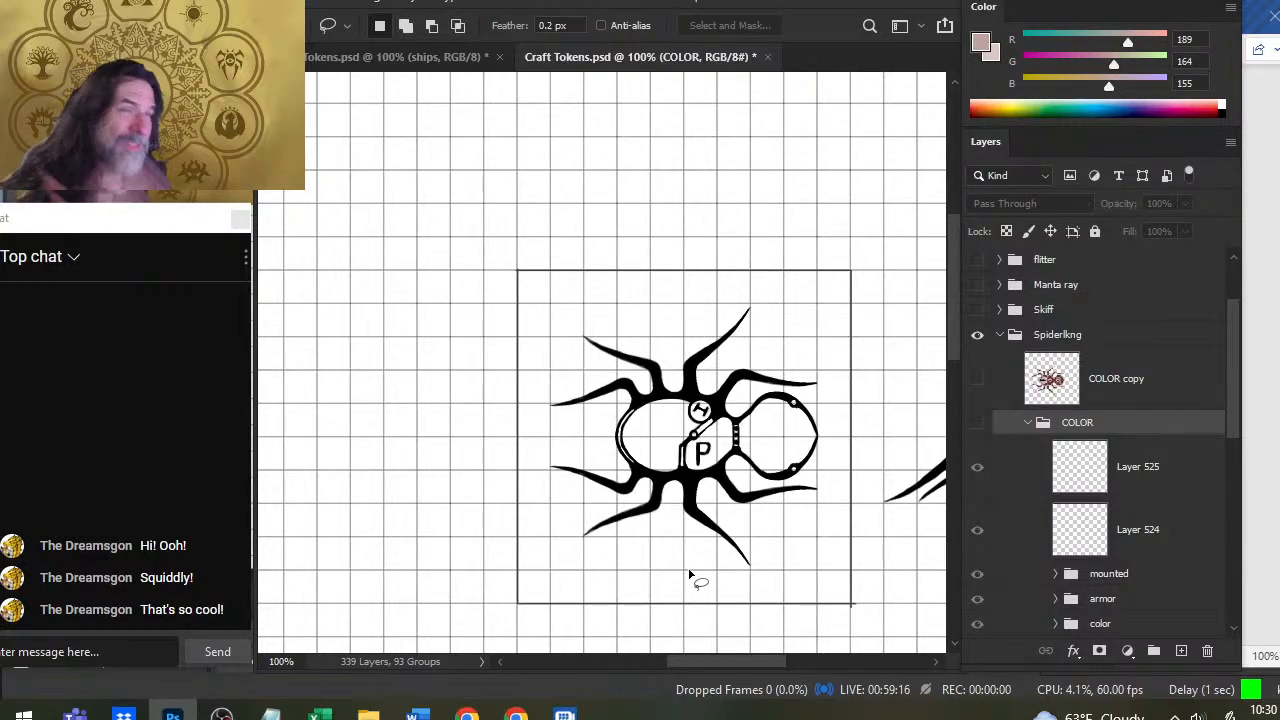
Check the Spiderling Ships entry in the Word layout document, returning to Photoshop
key(alt+Tab)
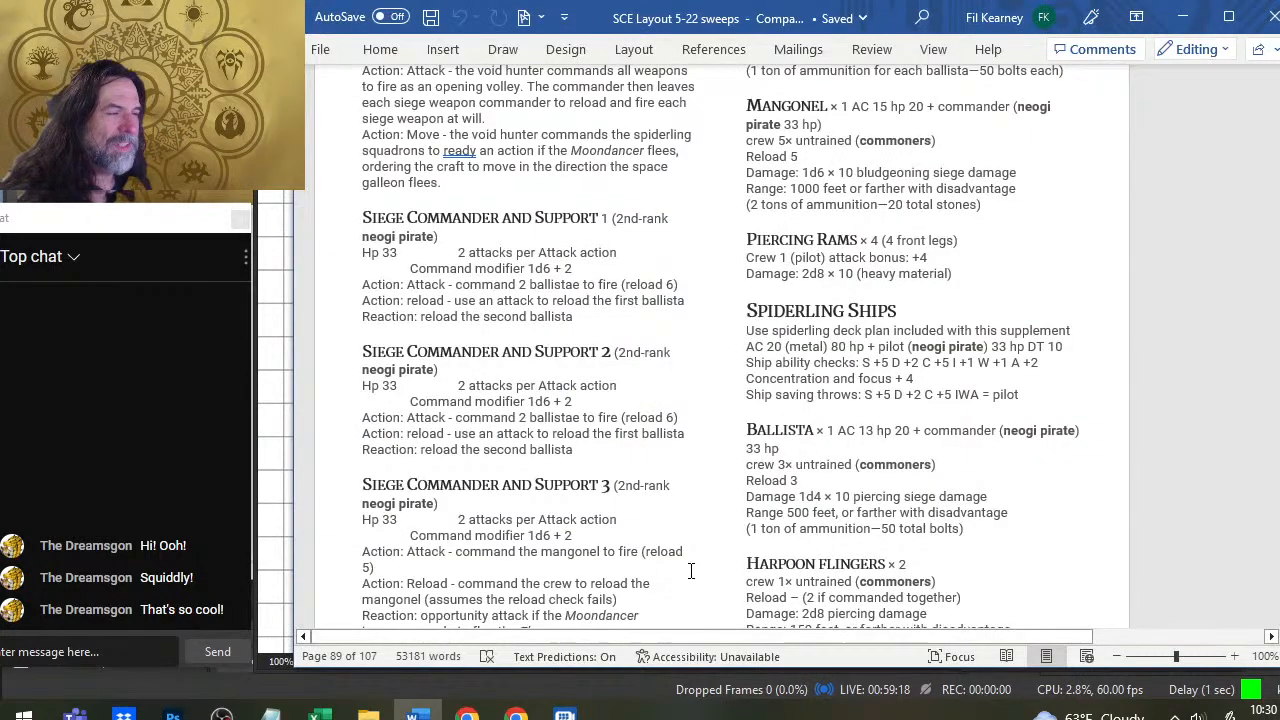
key(alt+Tab)
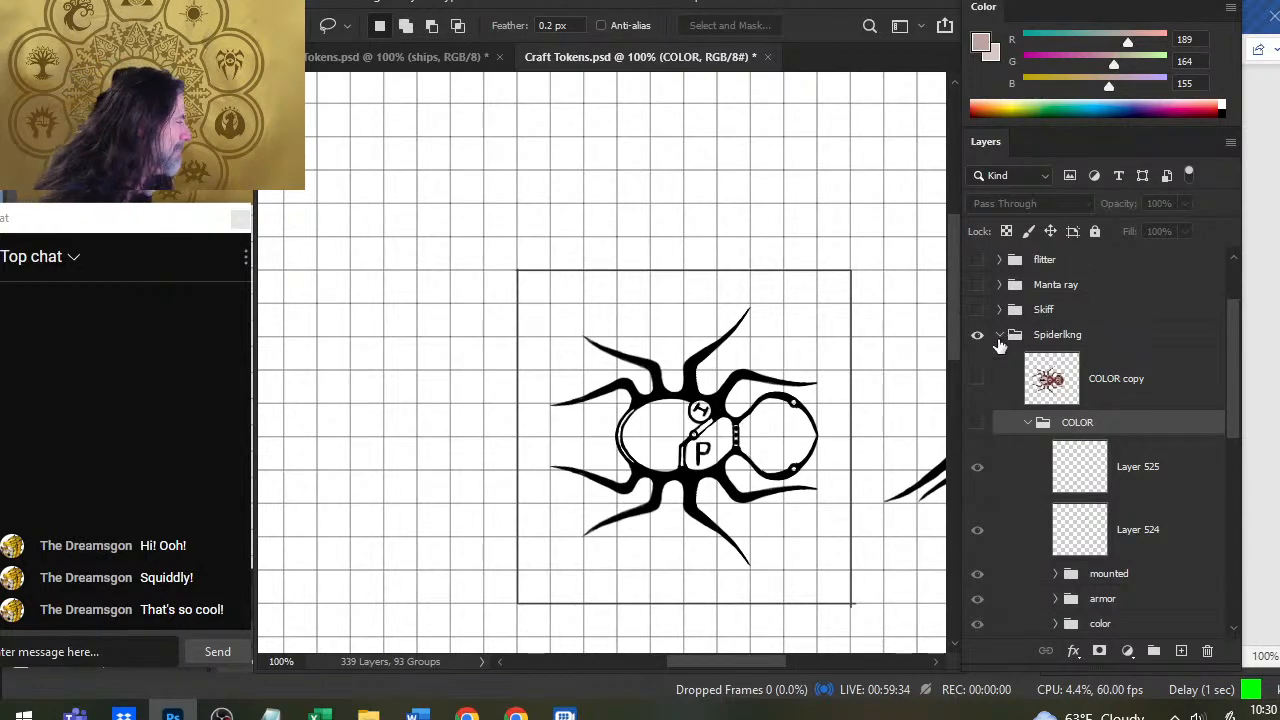
Show the COLOR group and the COLOR copy layer, and inspect the enlarged spider's weapon markers up close
click(988, 430)
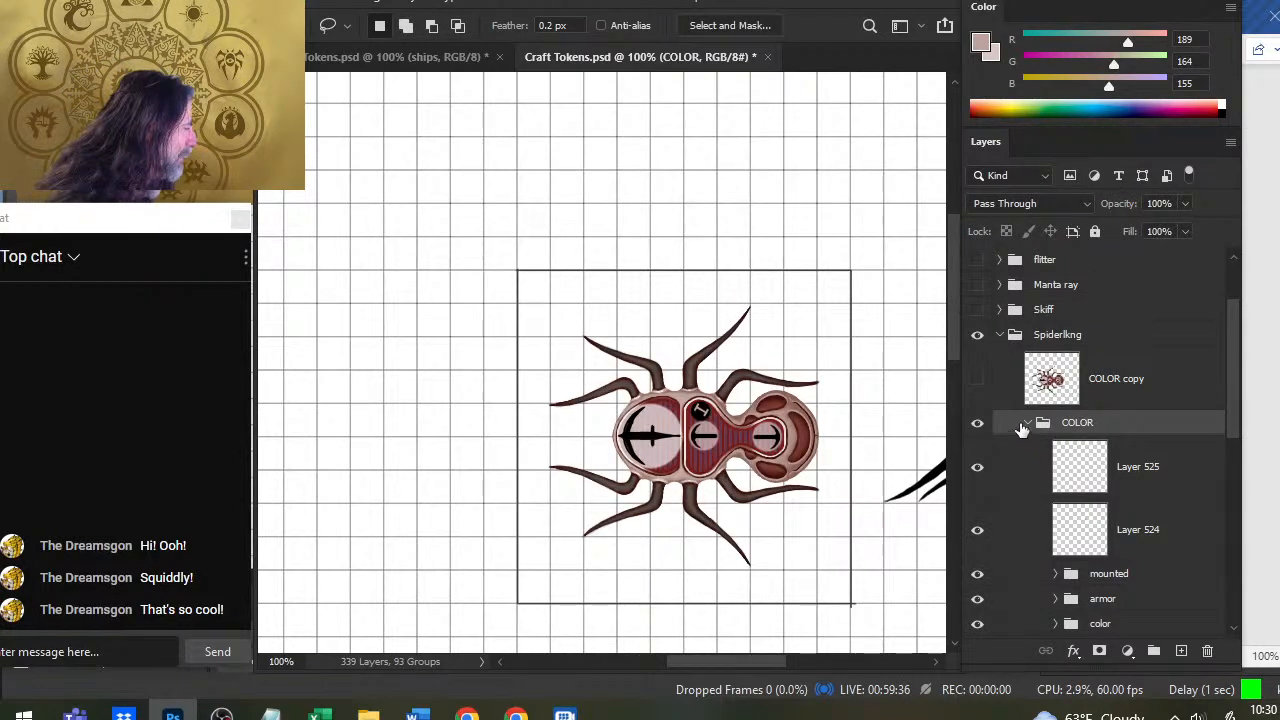
click(981, 386)
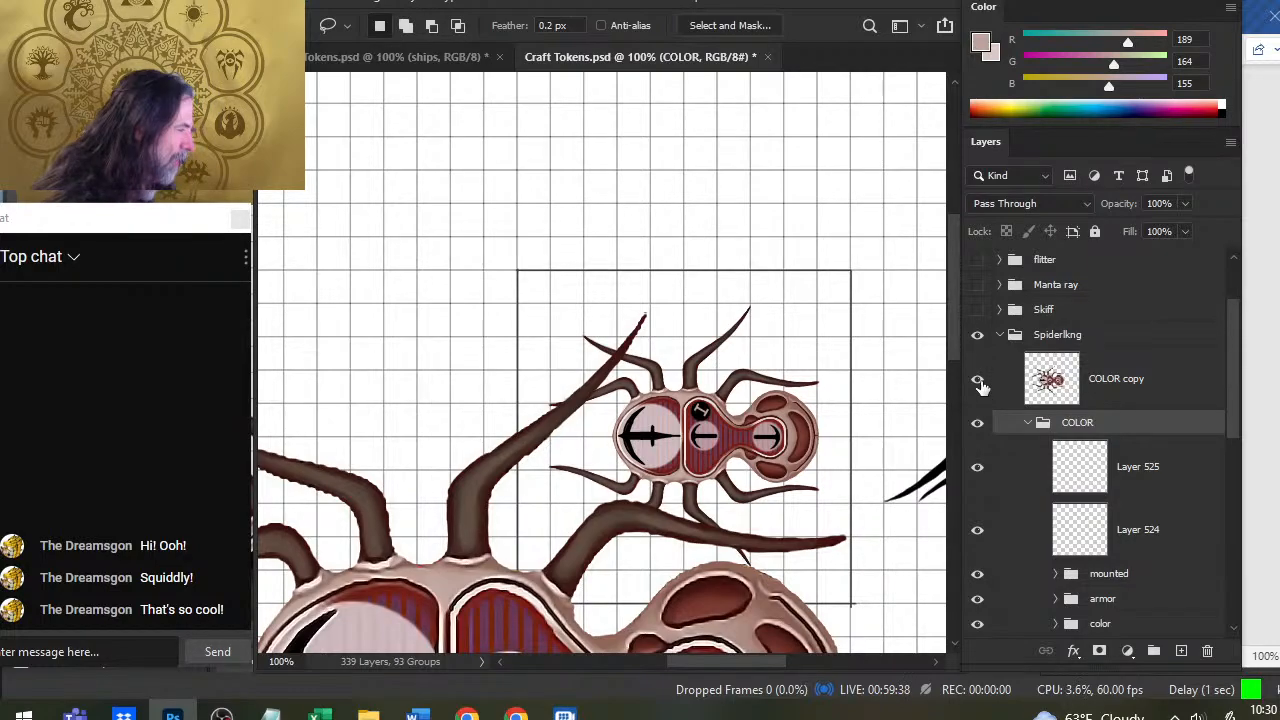
key(z)
drag(786, 461, 706, 462)
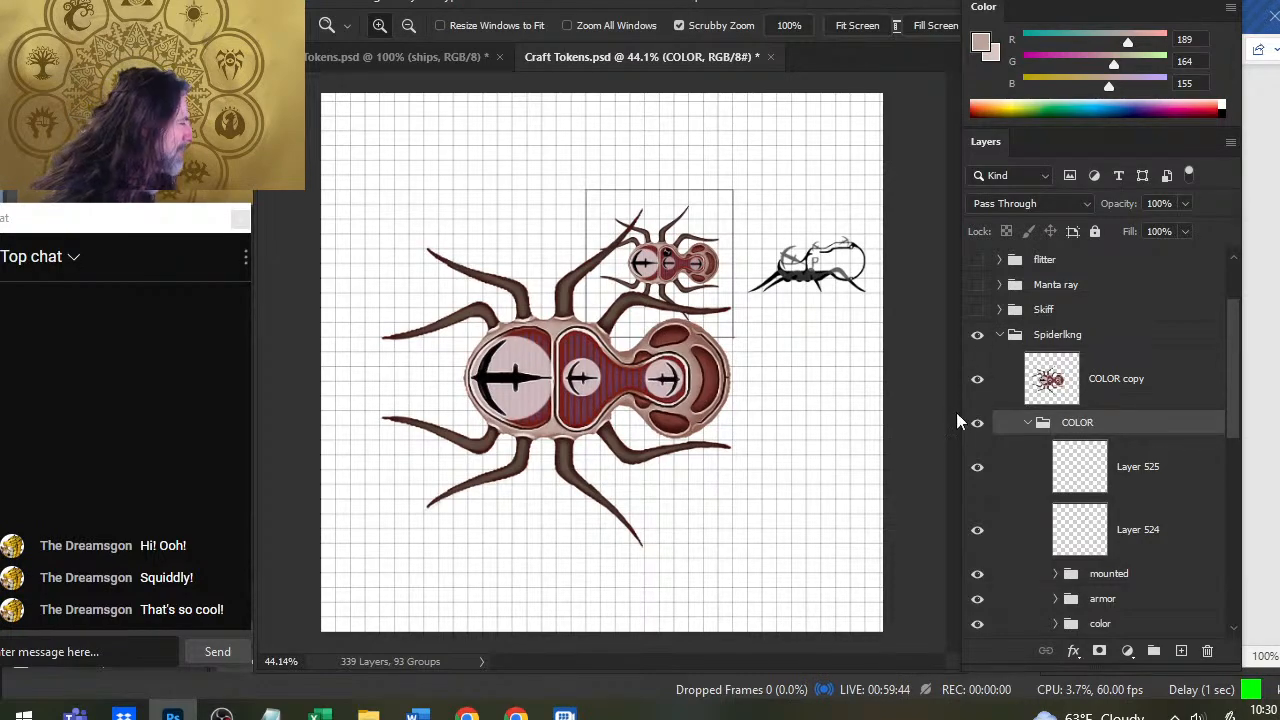
drag(610, 385, 671, 427)
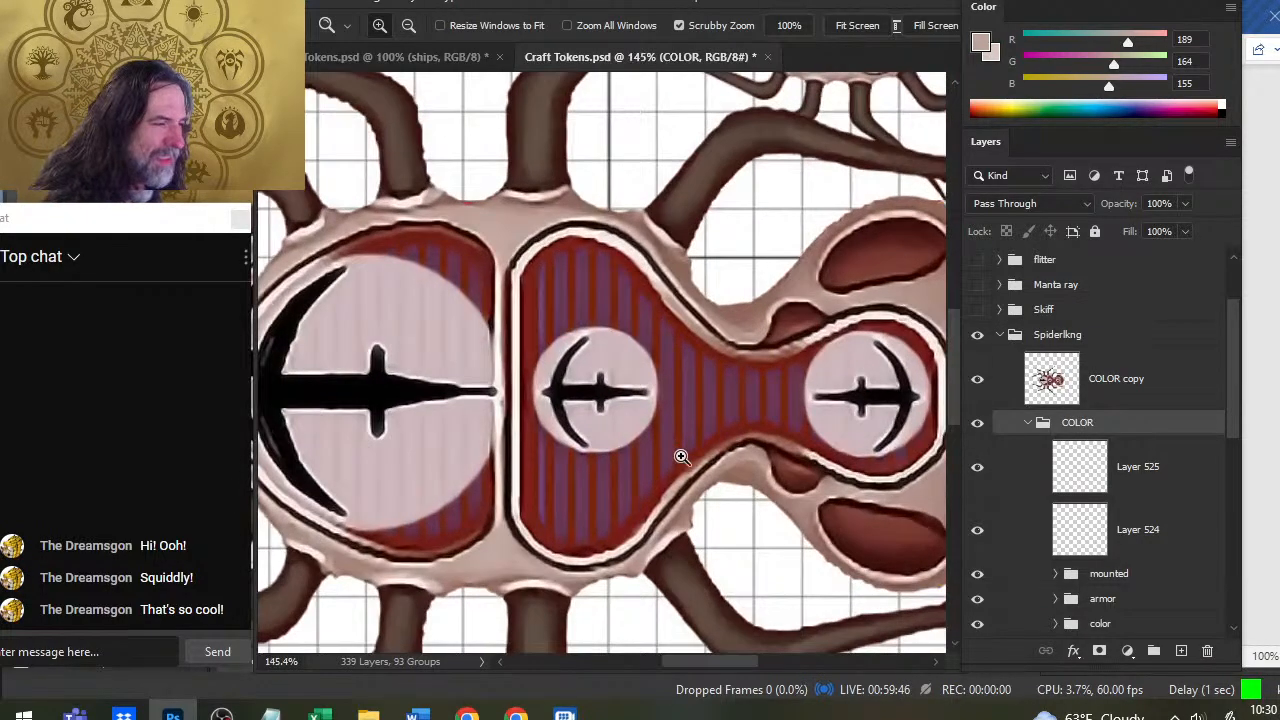
Inspect the enlarged spider copy's weapon markers, body and legs against the grid and the small token, up close and as a whole
alt+click(712, 485)
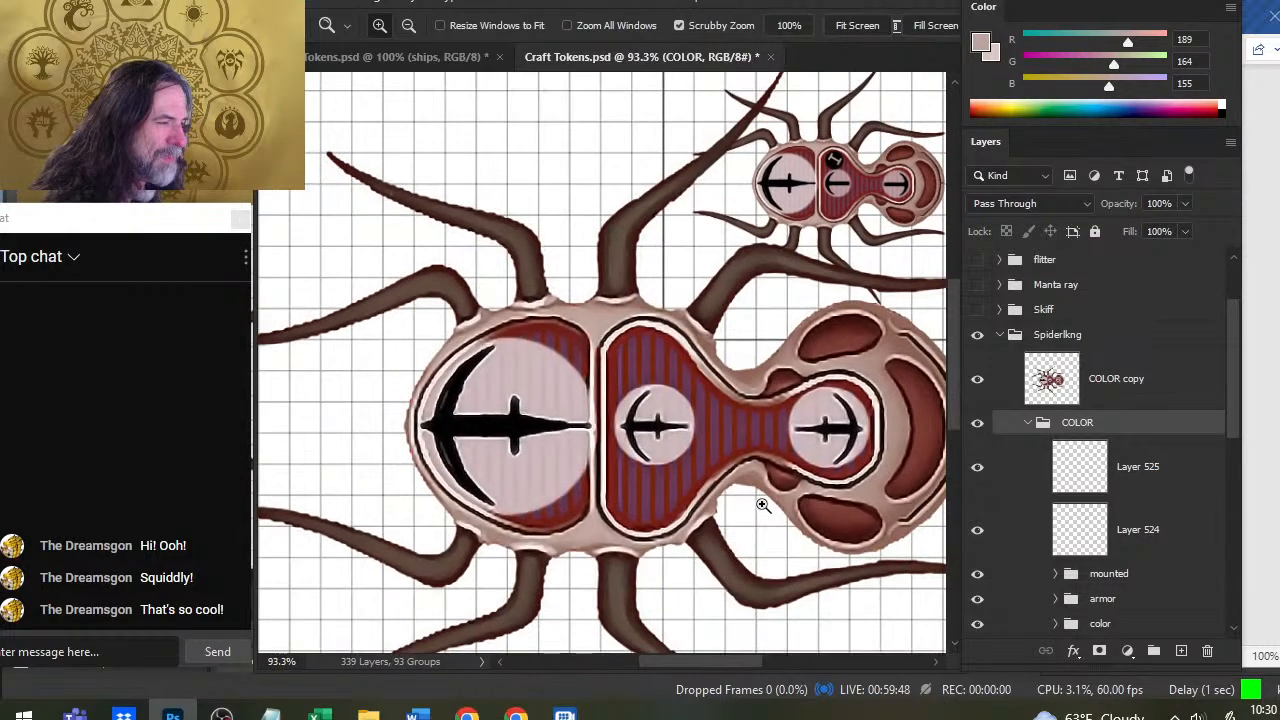
alt+click(722, 485)
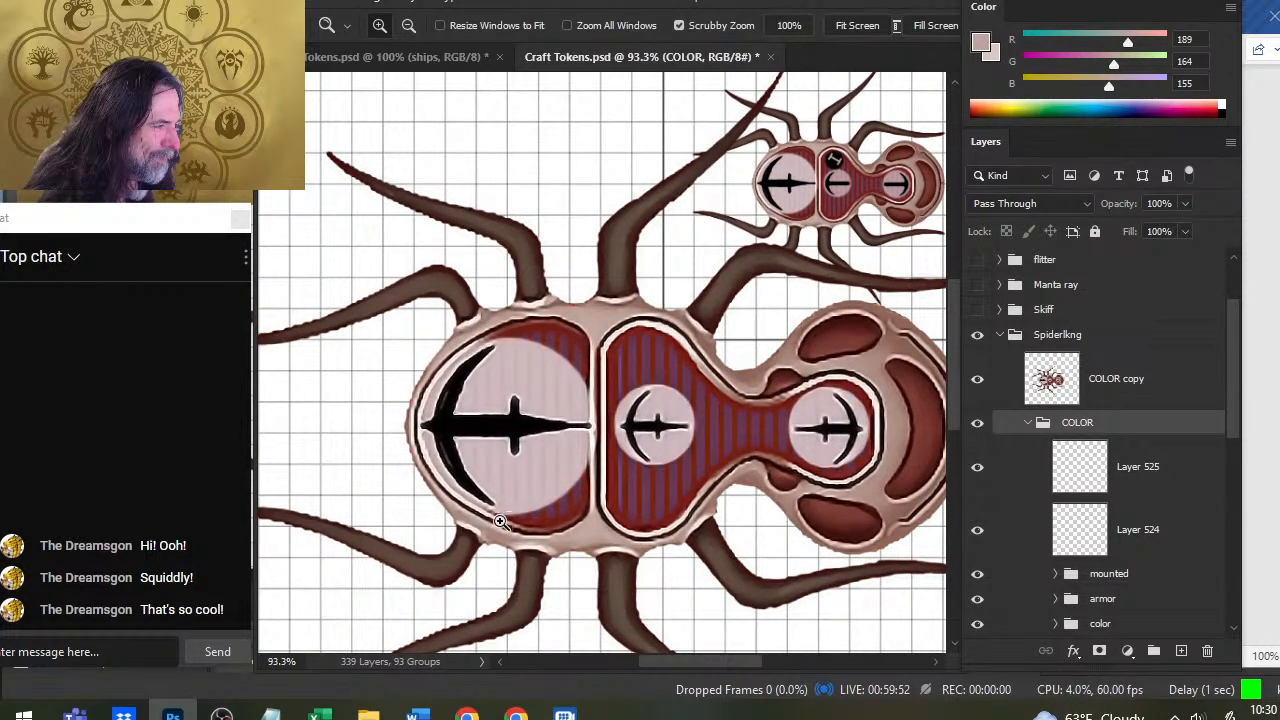
drag(864, 465, 761, 402)
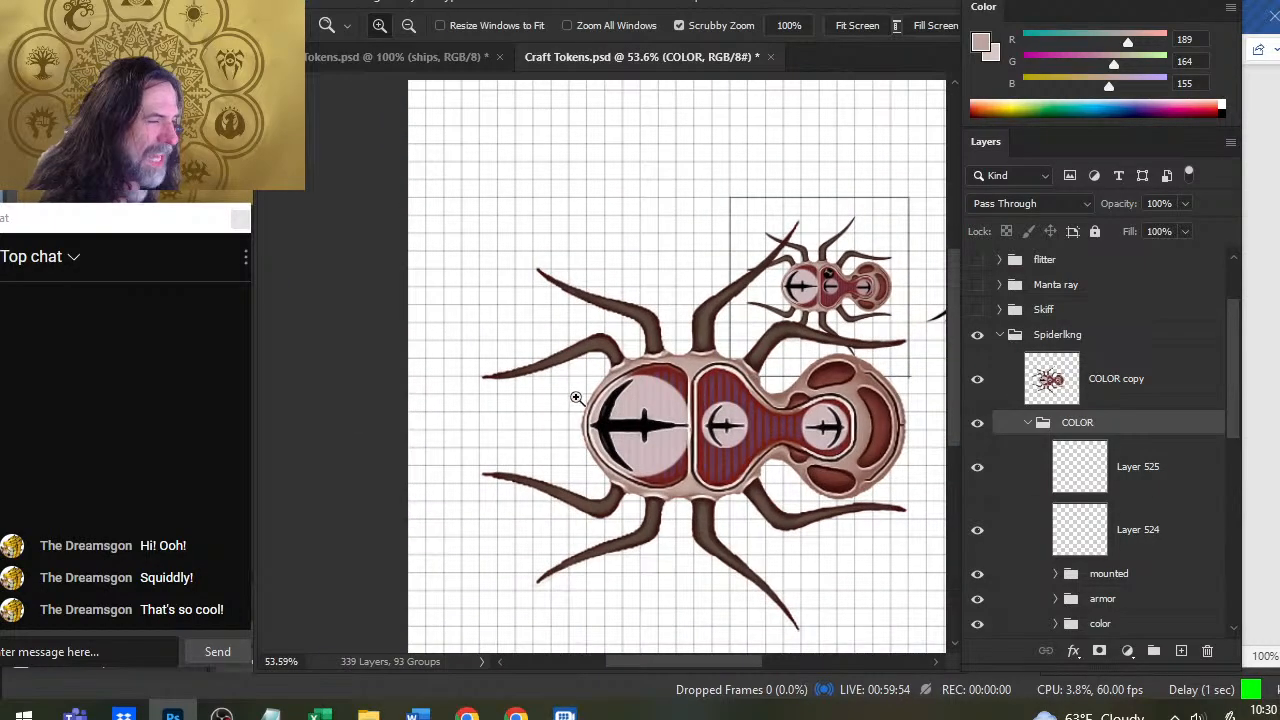
drag(539, 394, 596, 381)
drag(815, 365, 448, 407)
drag(707, 249, 798, 258)
drag(663, 291, 625, 307)
drag(514, 450, 776, 251)
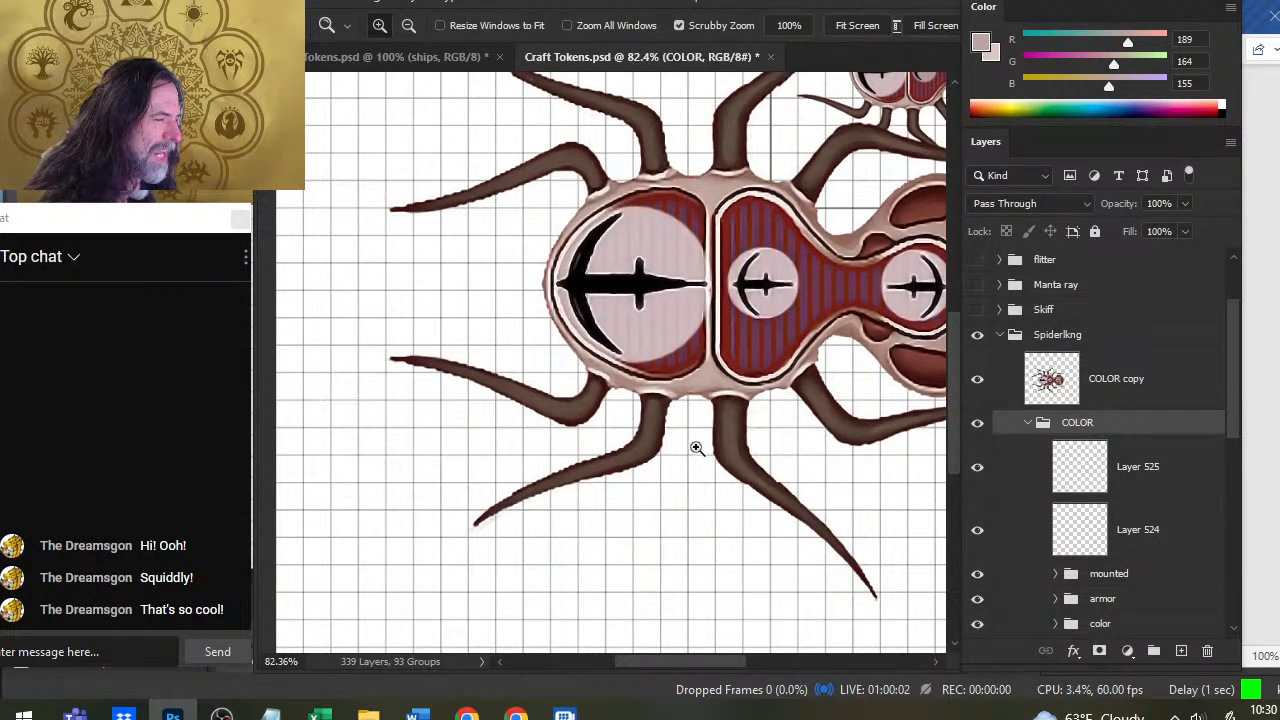
drag(668, 404, 737, 420)
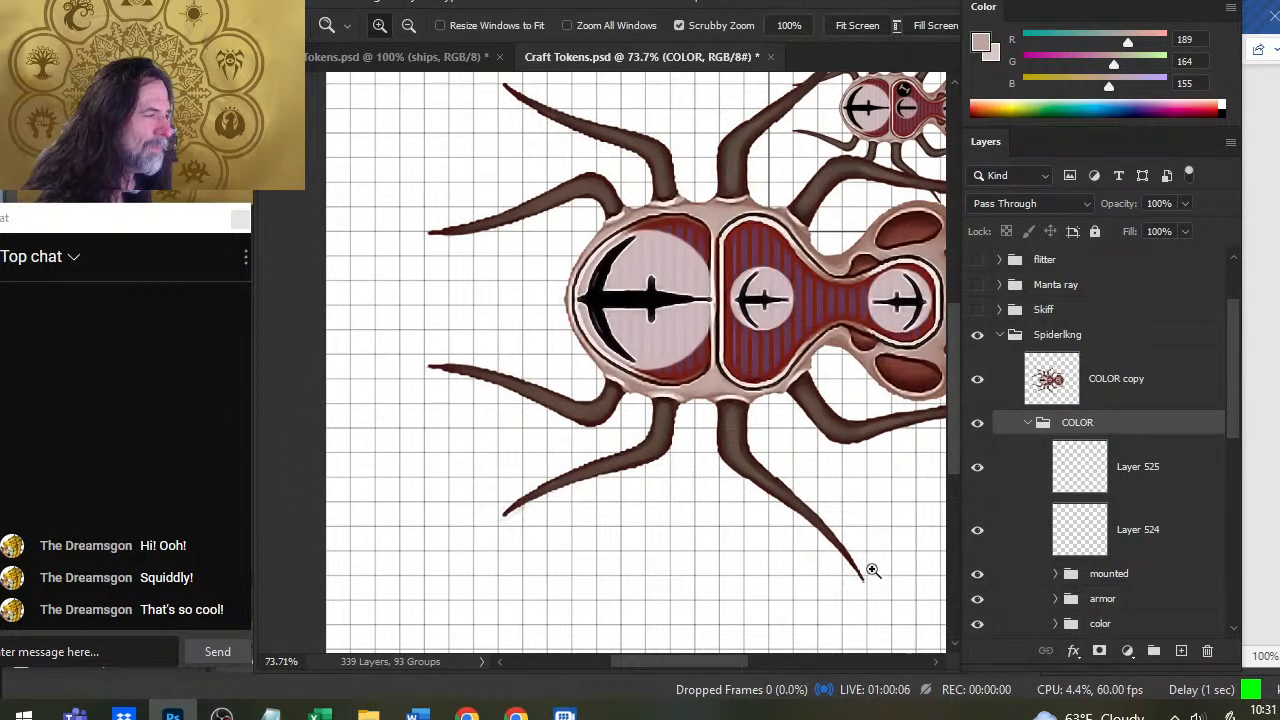
drag(844, 369, 642, 352)
drag(720, 377, 663, 392)
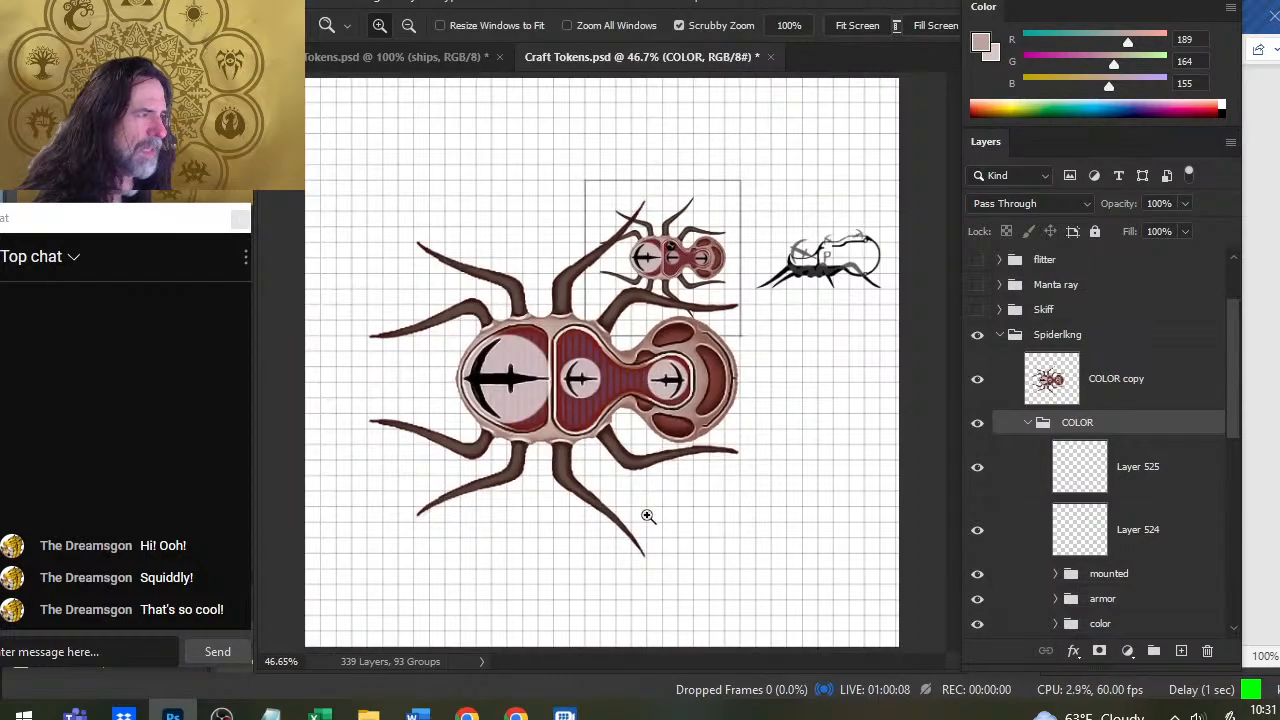
Compare the night spider in the ships document with the enlarged spiderling copy in Craft Tokens.psd
click(425, 57)
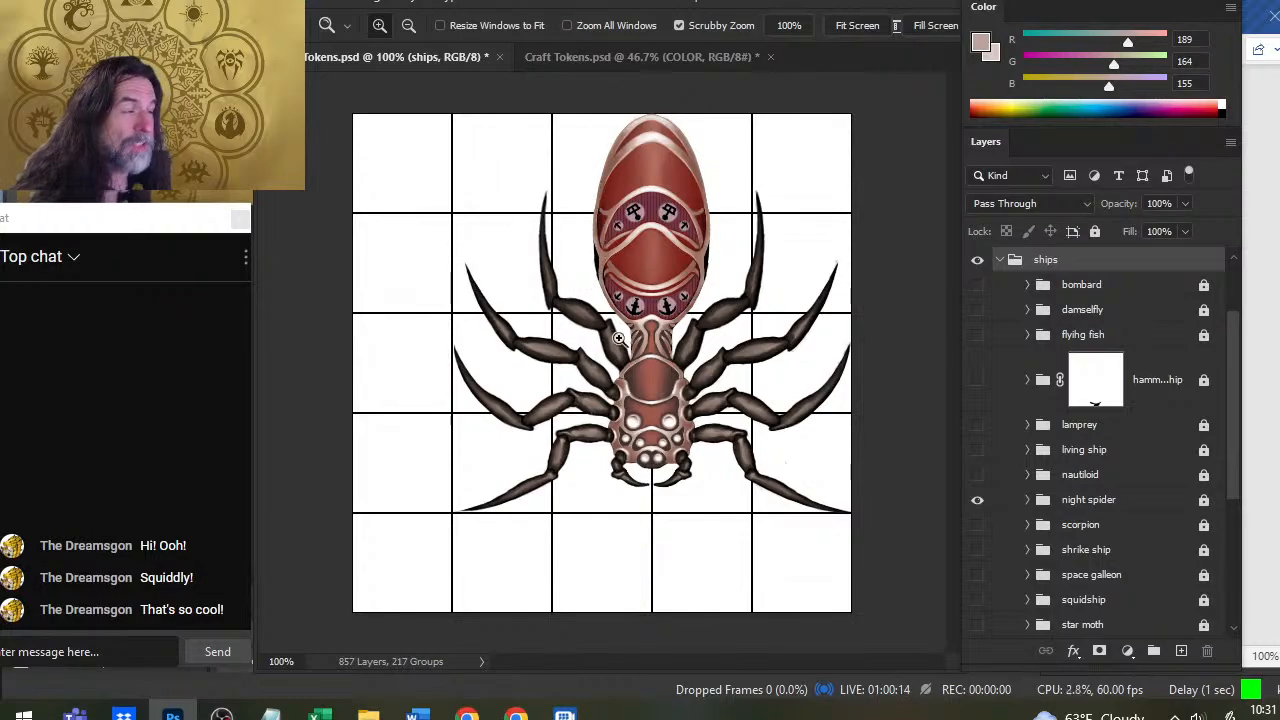
click(607, 57)
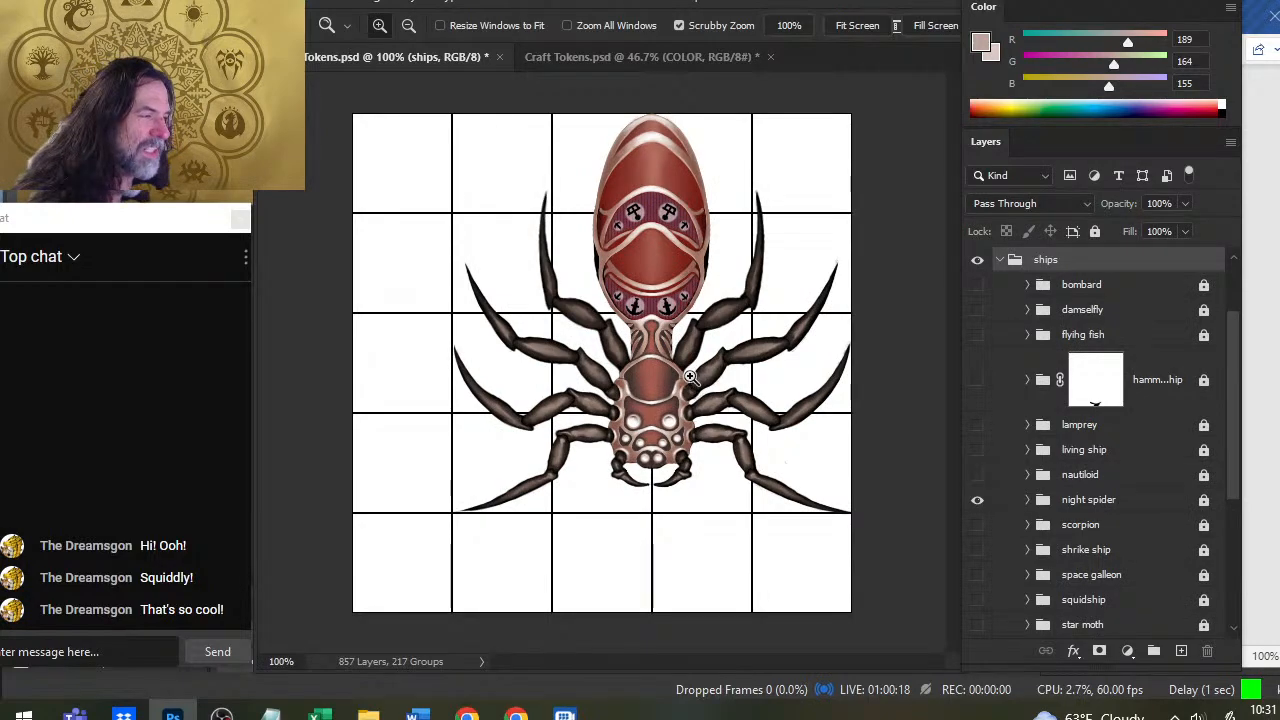
click(618, 60)
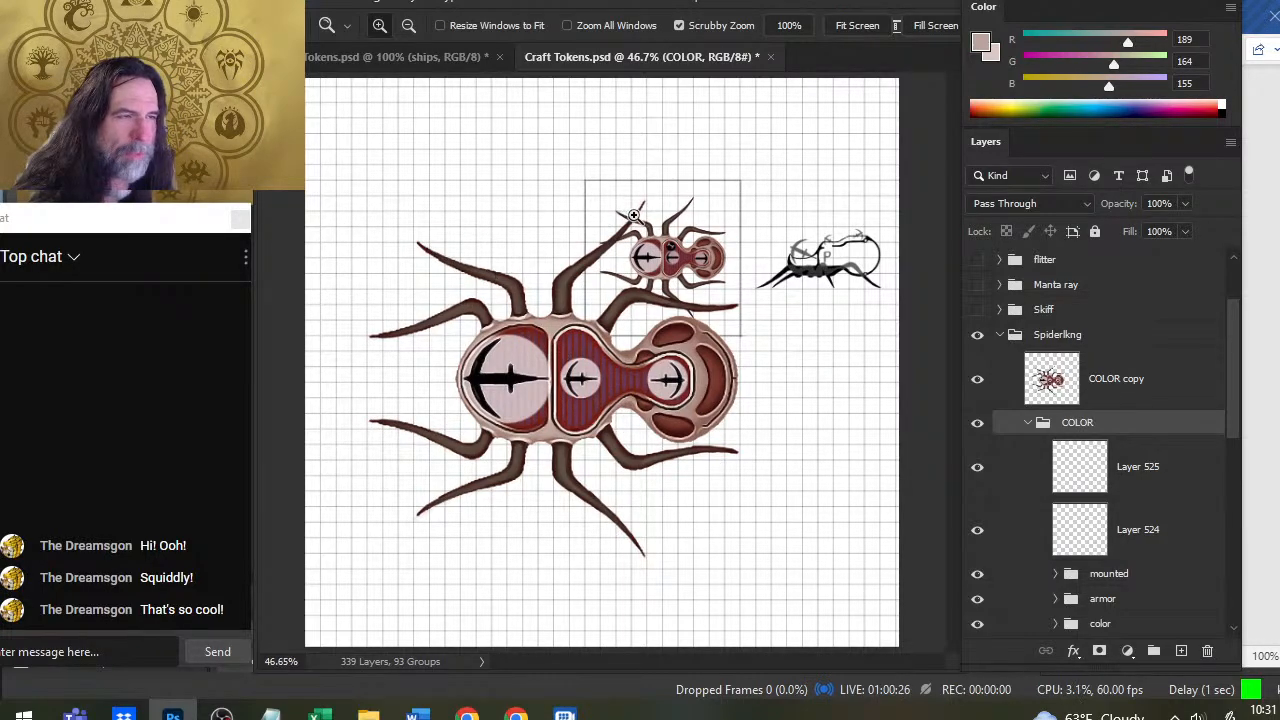
click(444, 56)
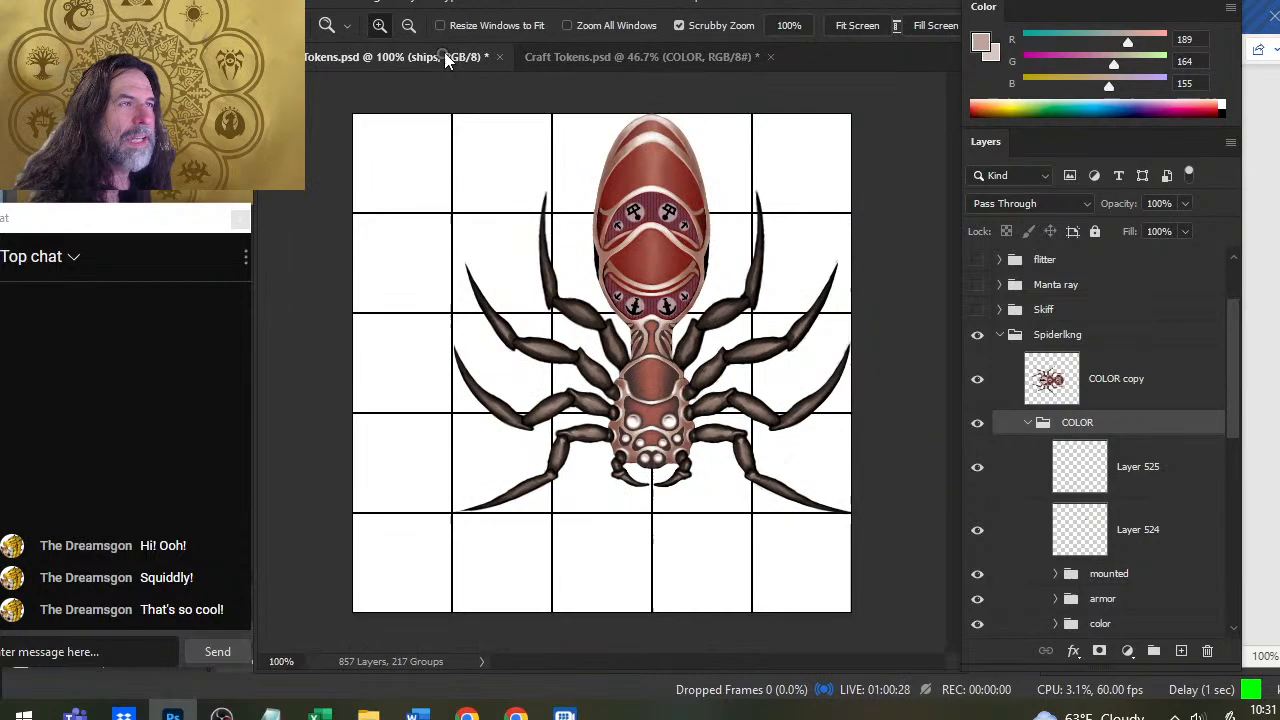
click(615, 55)
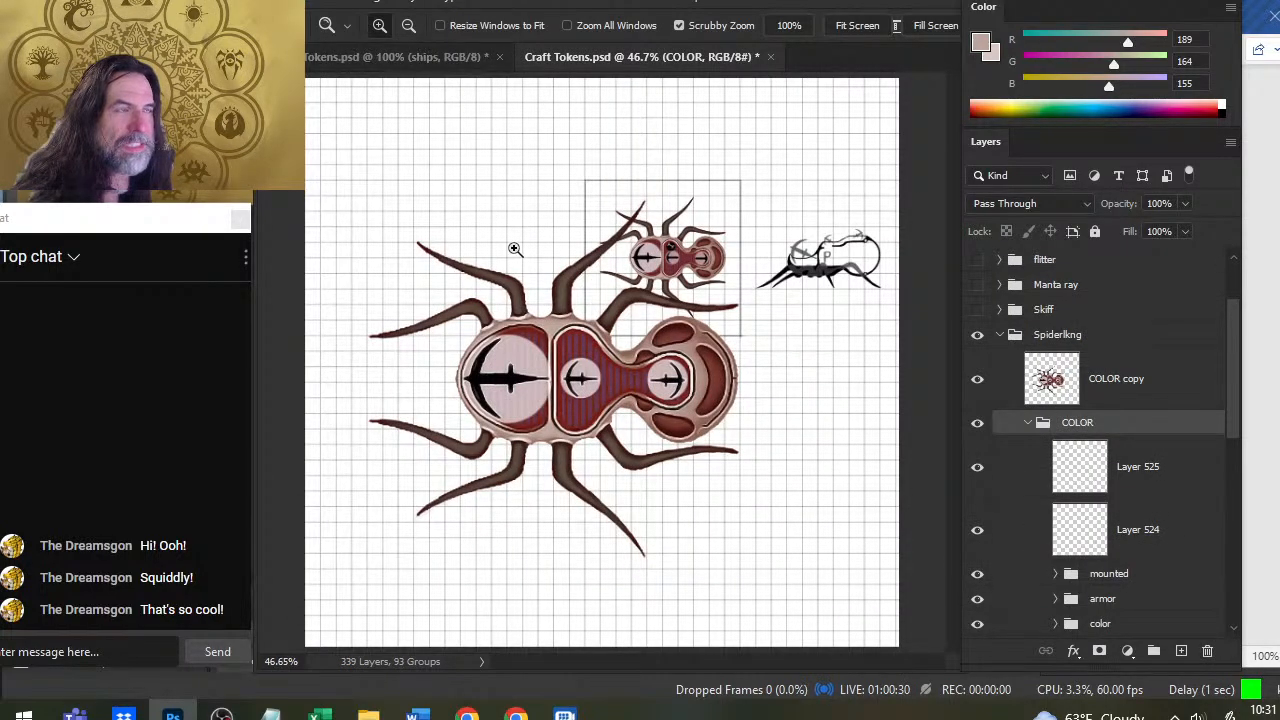
drag(520, 360, 608, 344)
drag(787, 385, 718, 384)
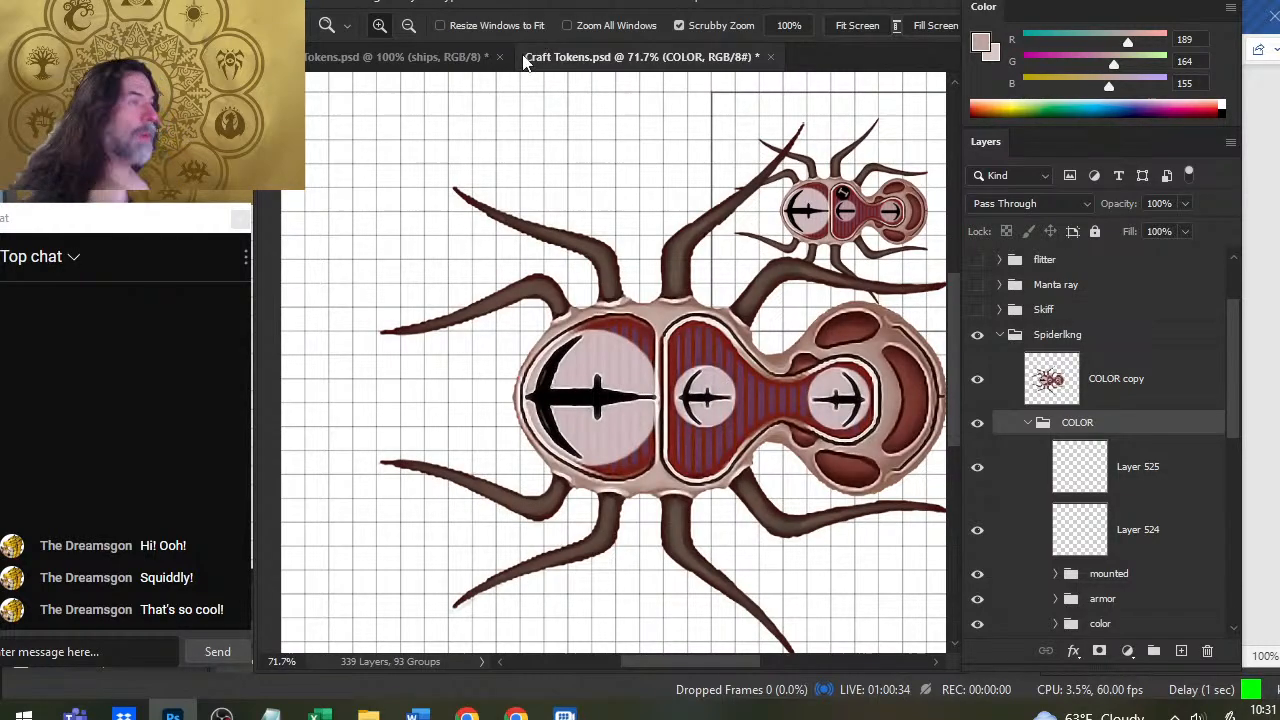
Hide the enlarged COLOR copy layer and check the original small spiderling token up close
click(977, 378)
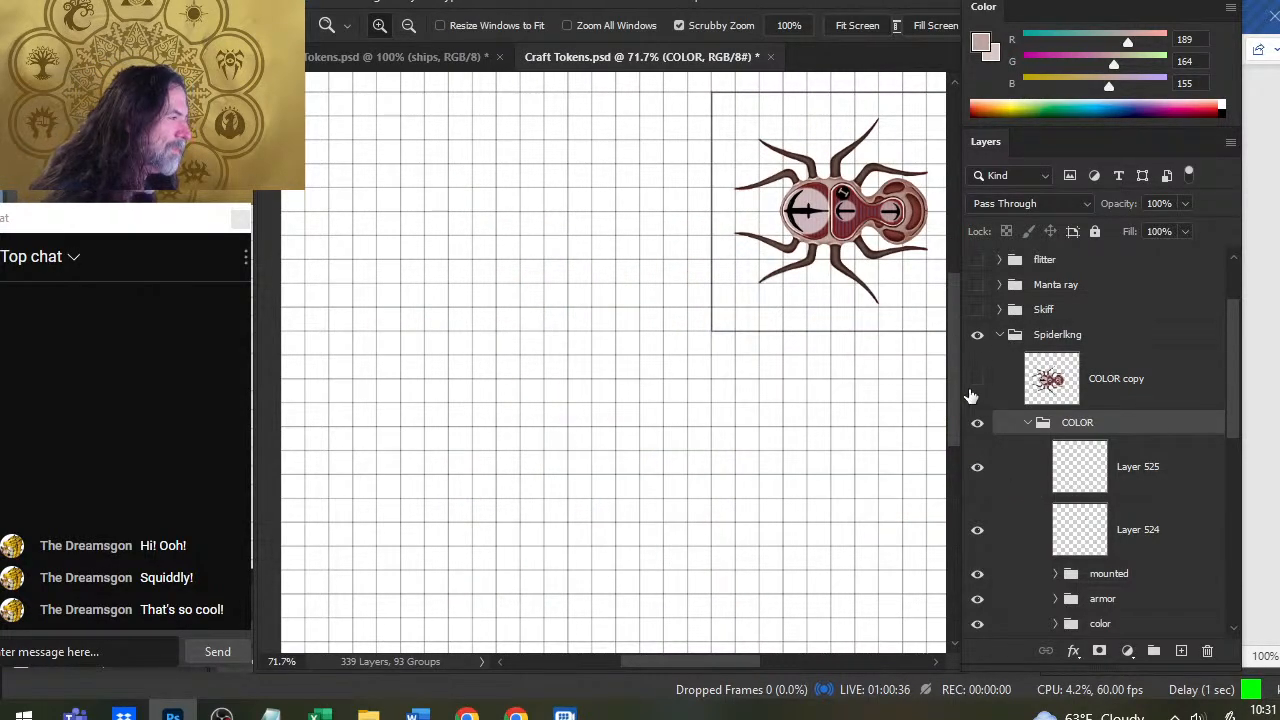
drag(889, 245, 740, 311)
drag(690, 260, 750, 262)
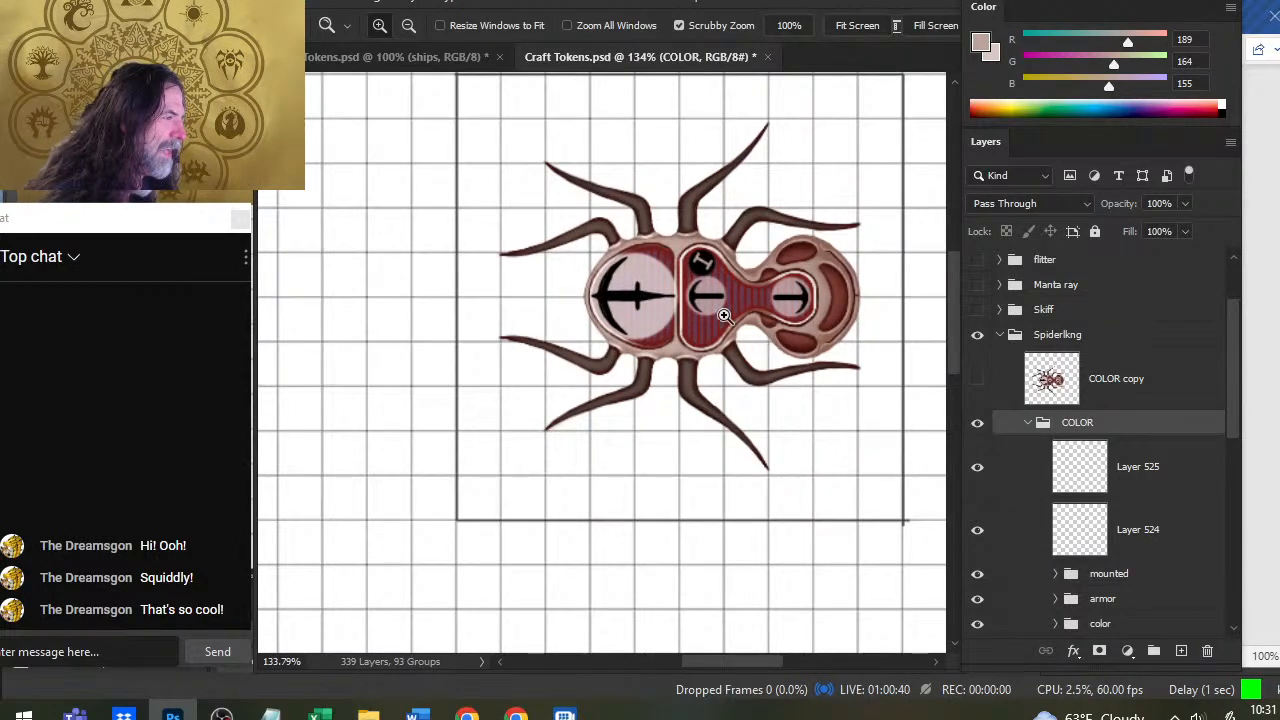
drag(870, 465, 723, 355)
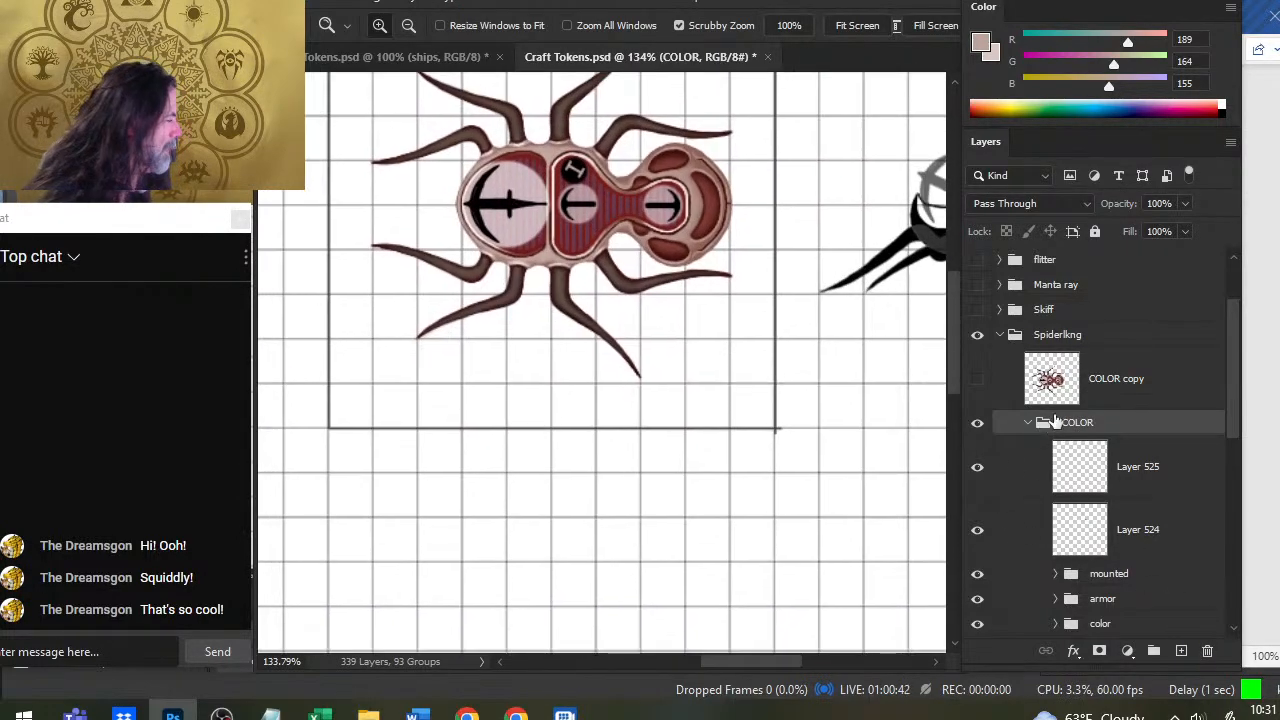
Collapse the Spiderlkng group, lock it and hide it
click(999, 336)
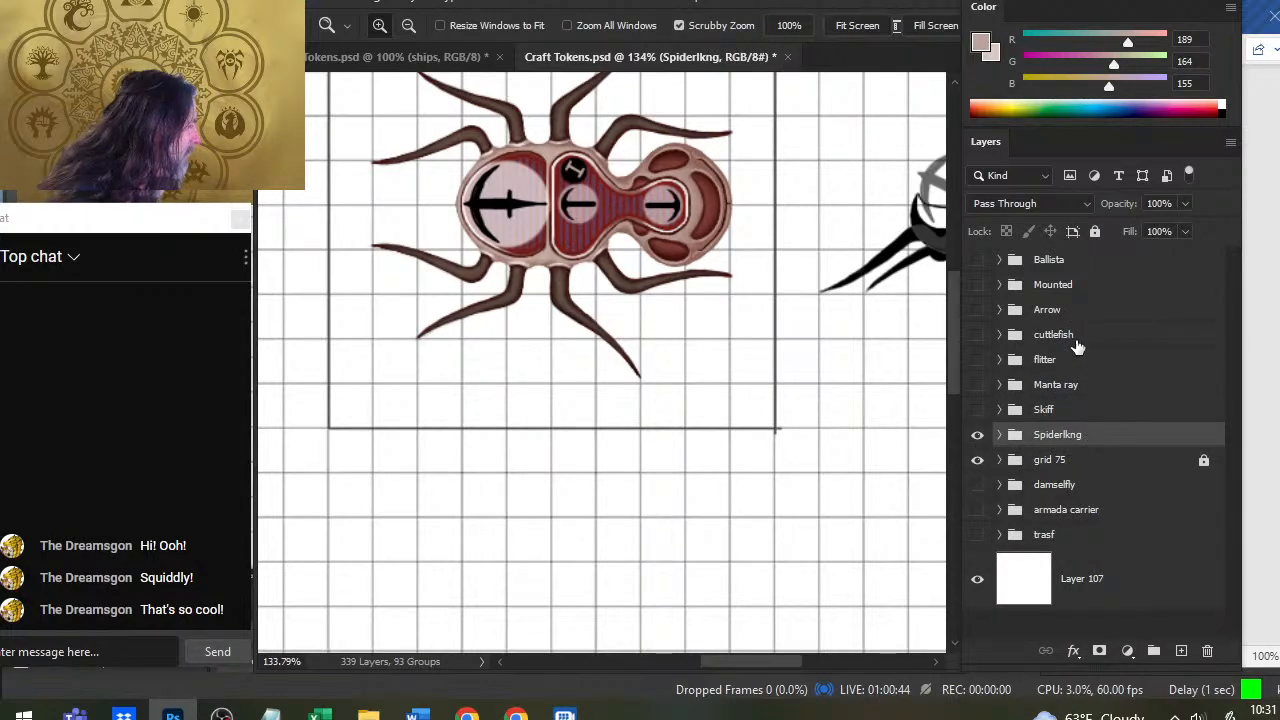
click(1095, 231)
click(977, 434)
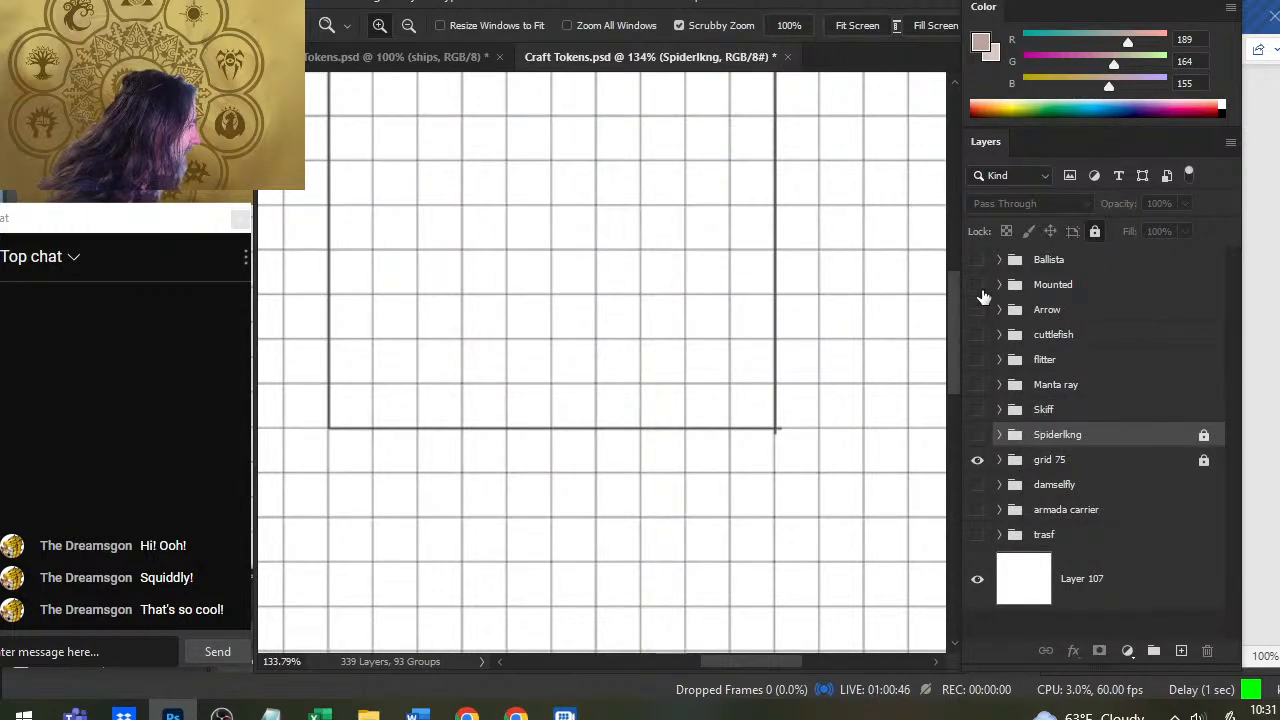
Show the Arrow group to check its token, and lock the group
click(977, 309)
click(1080, 314)
click(1095, 231)
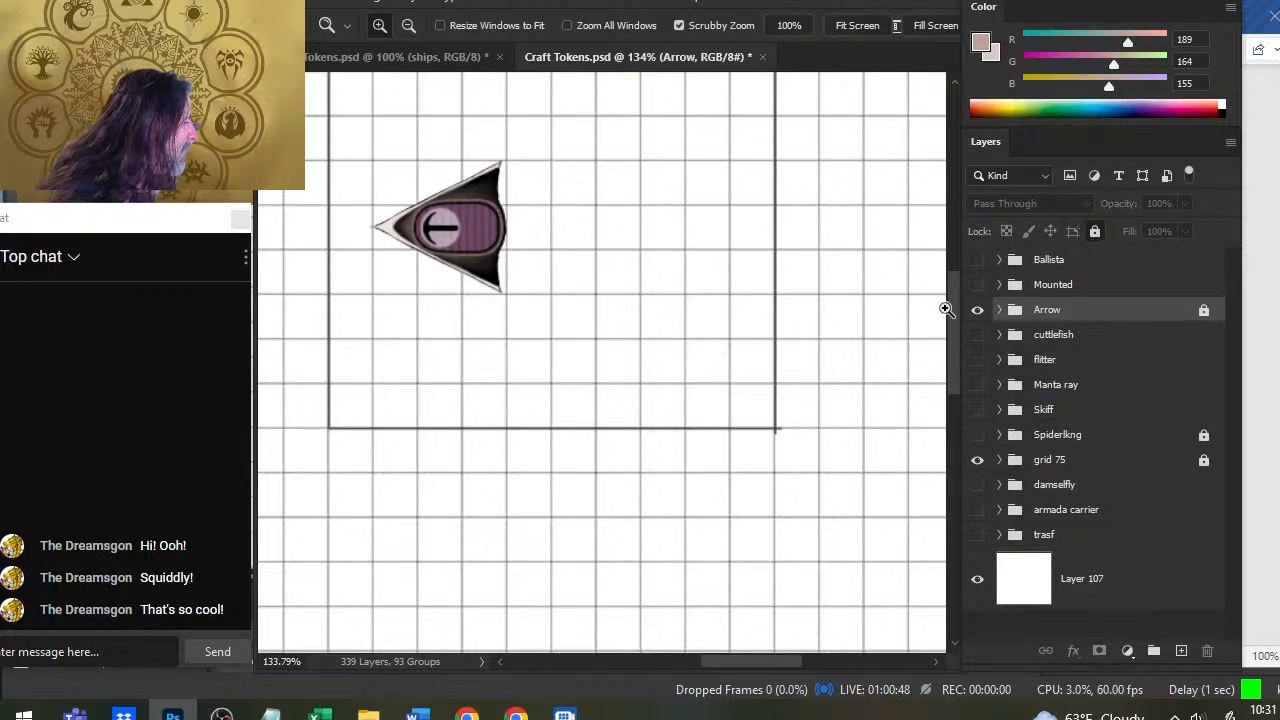
Hide the Arrow group, show the cuttlefish group and bring its token and profile into view
click(977, 309)
click(977, 334)
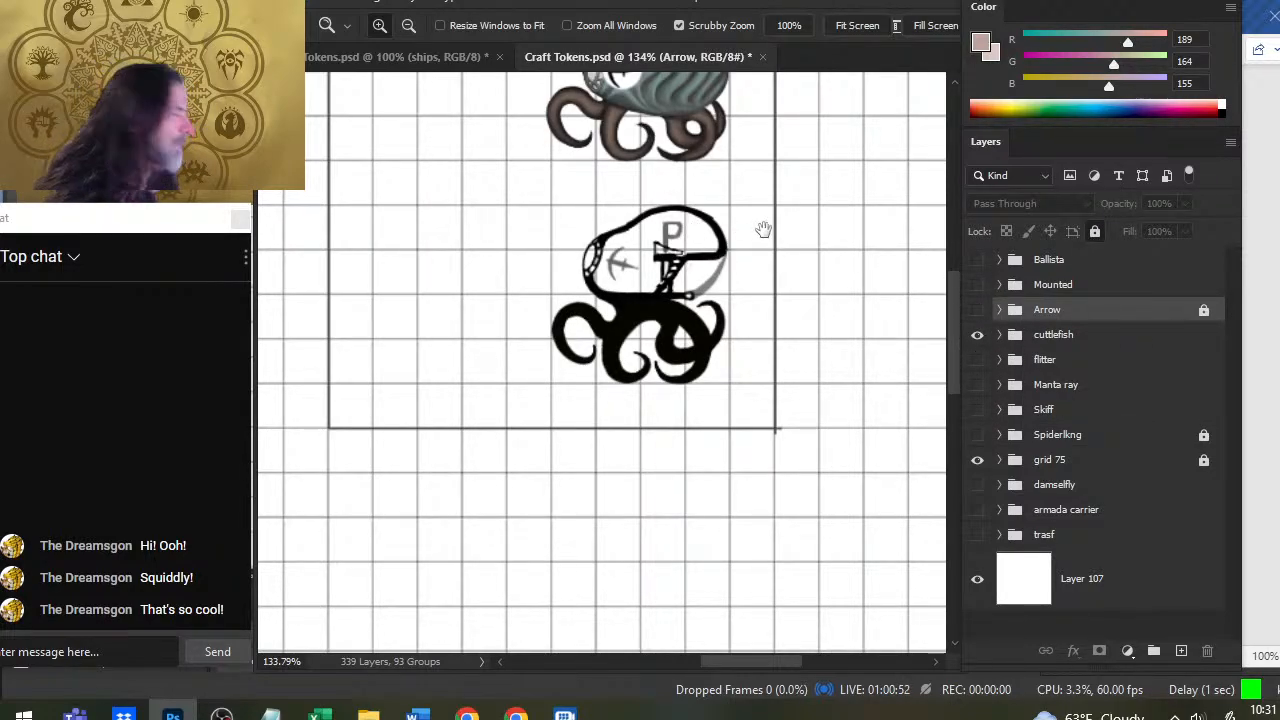
drag(763, 229, 760, 337)
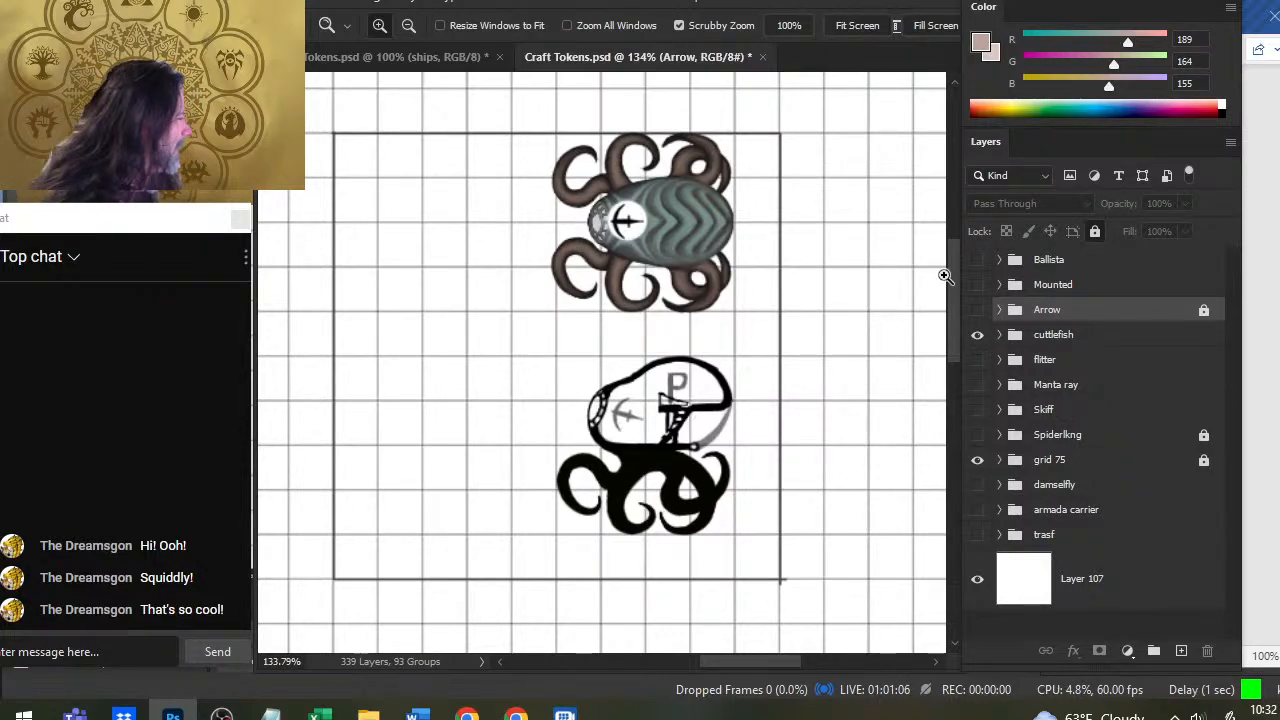
Show the Mounted marker group and duplicate it within Craft Tokens.psd
click(977, 284)
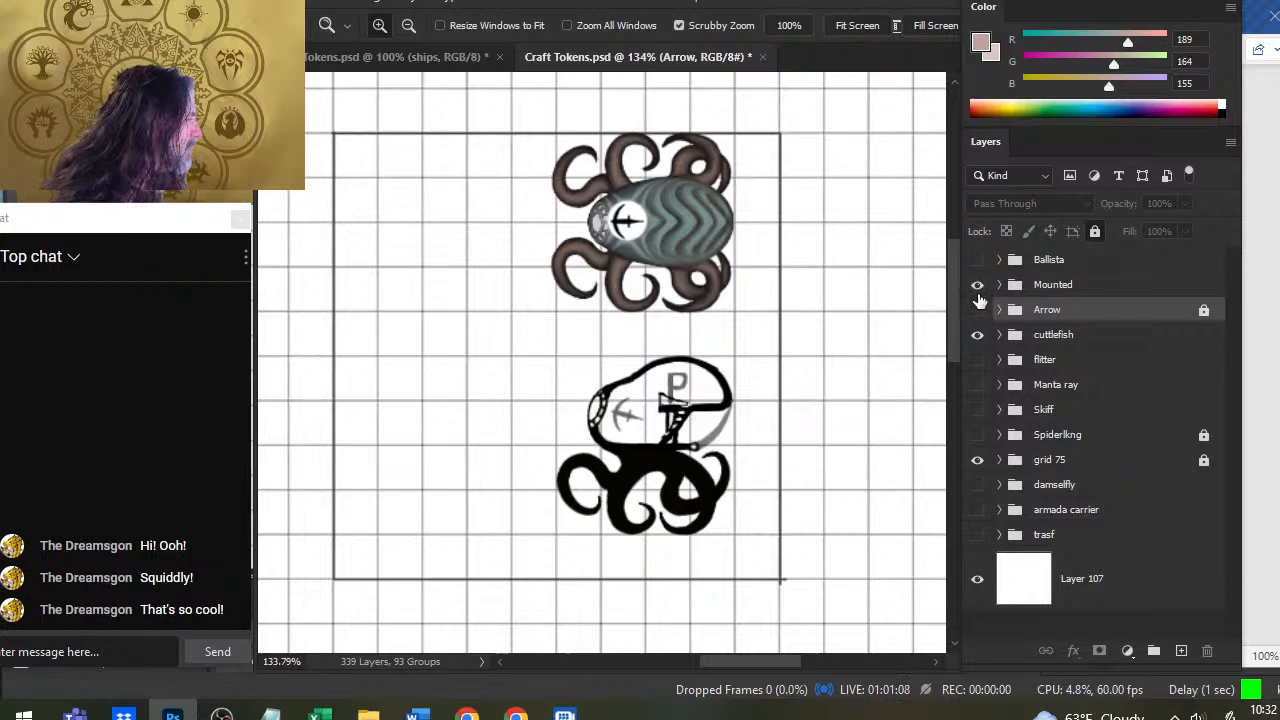
right_click(1052, 286)
click(1150, 61)
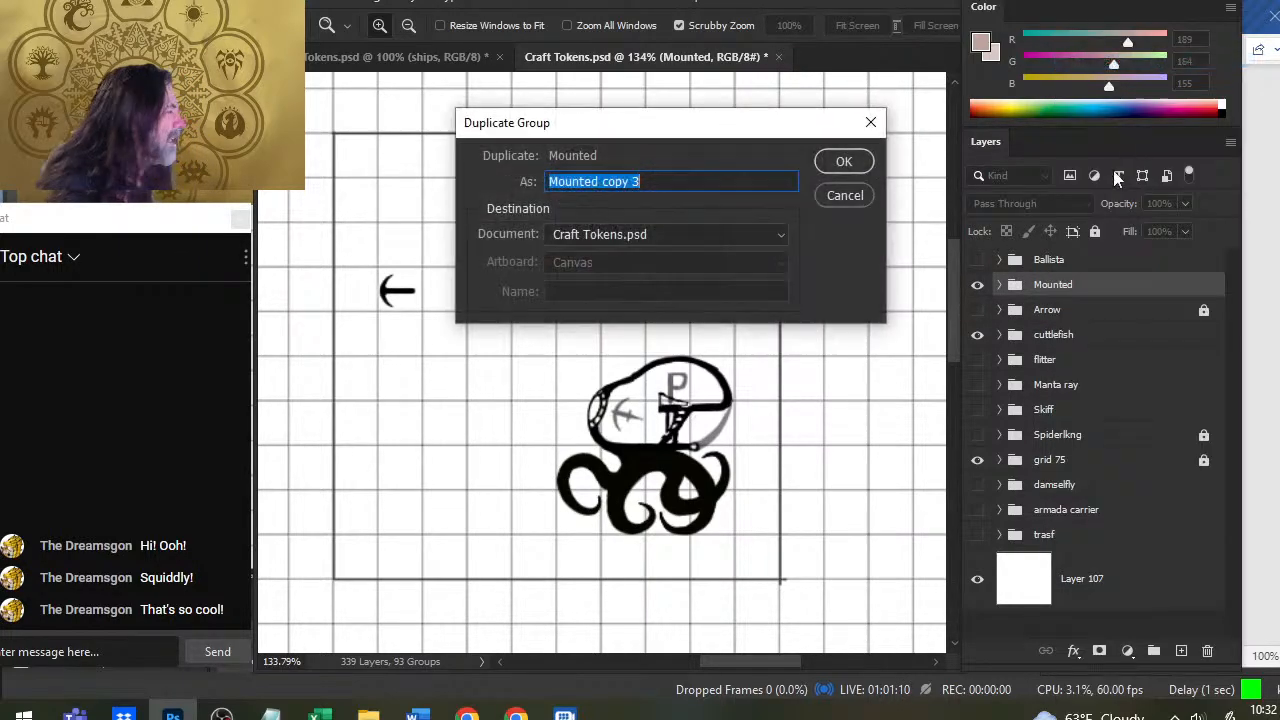
key(Return)
mouse_move(1059, 283)
mouse_down()
mouse_move(1073, 340)
mouse_move(1056, 283)
mouse_up()
Move the duplicated Mounted group into the cuttlefish's color group and hide the old ' copy marker group
click(999, 359)
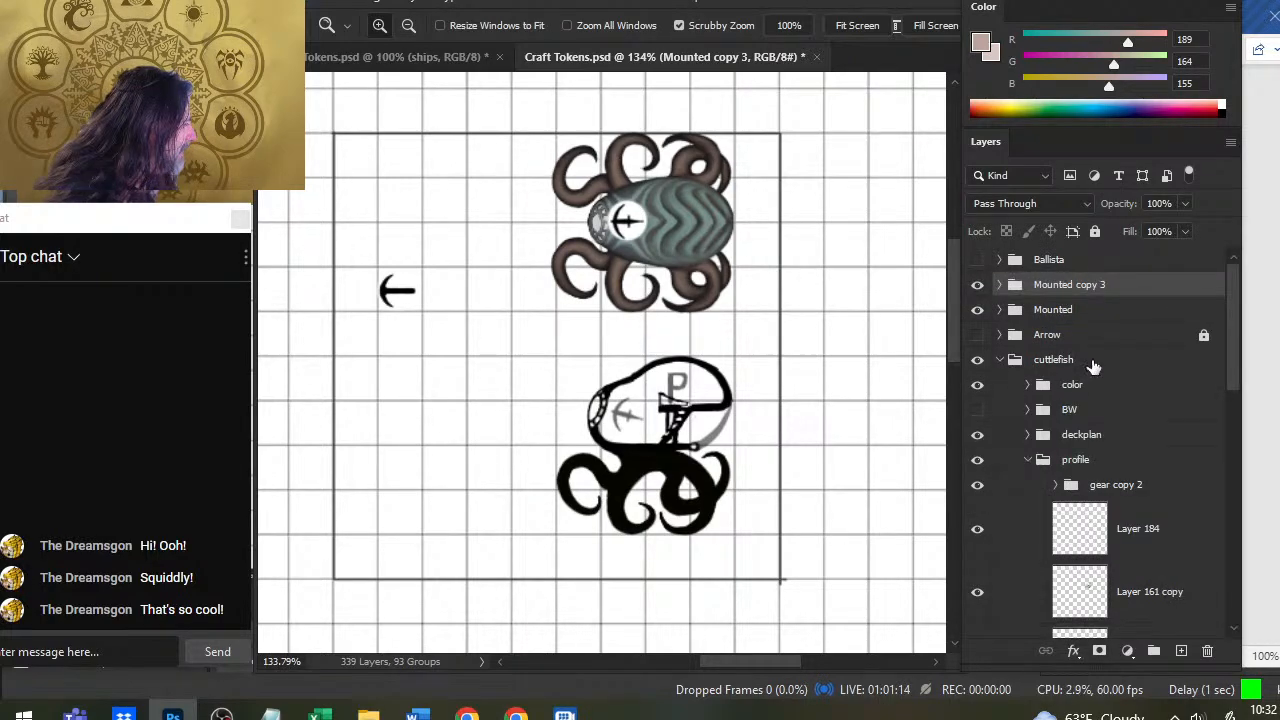
click(1027, 386)
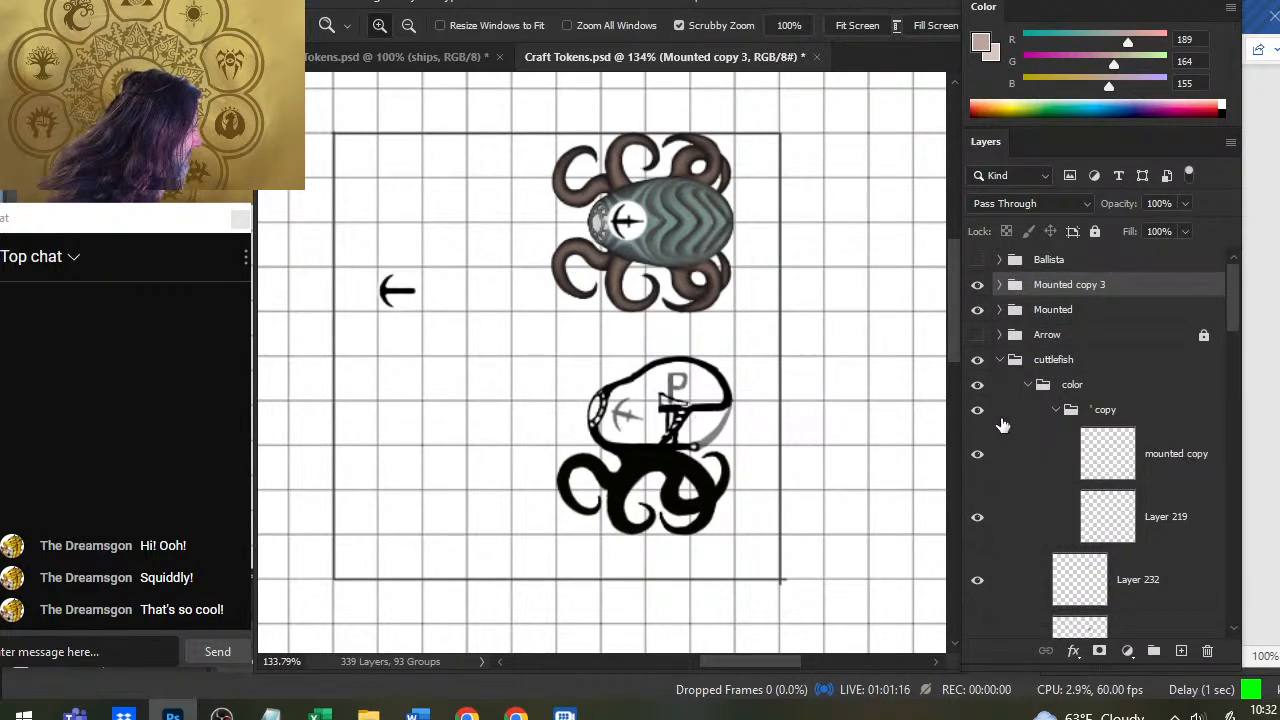
drag(1094, 286, 1100, 392)
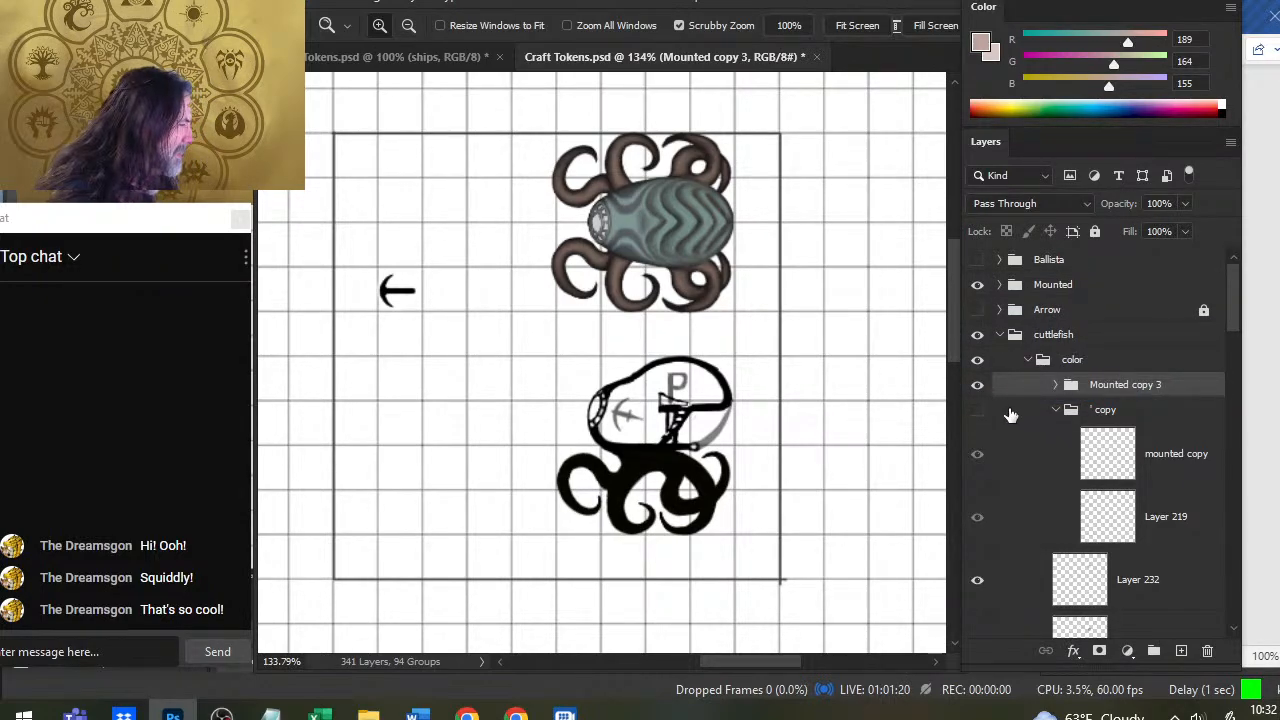
click(977, 409)
Move the duplicated mounted-weapon marker onto the cuttlefish's head, where its old marker sits
key(v)
drag(514, 337, 738, 251)
key(ctrl+space)
drag(627, 229, 715, 267)
key(z)
drag(748, 319, 660, 319)
Toggle the ' copy group's visibility to compare the old and new markers, and delete that old marker group
click(1076, 414)
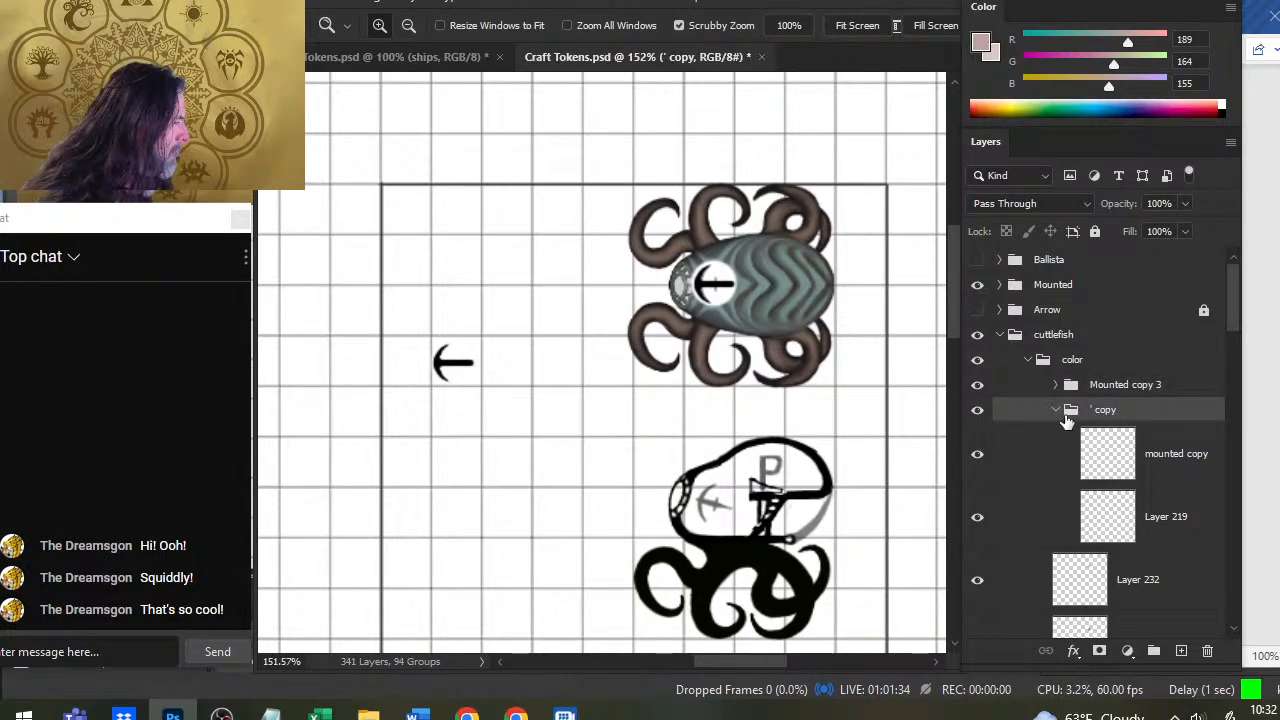
click(978, 415)
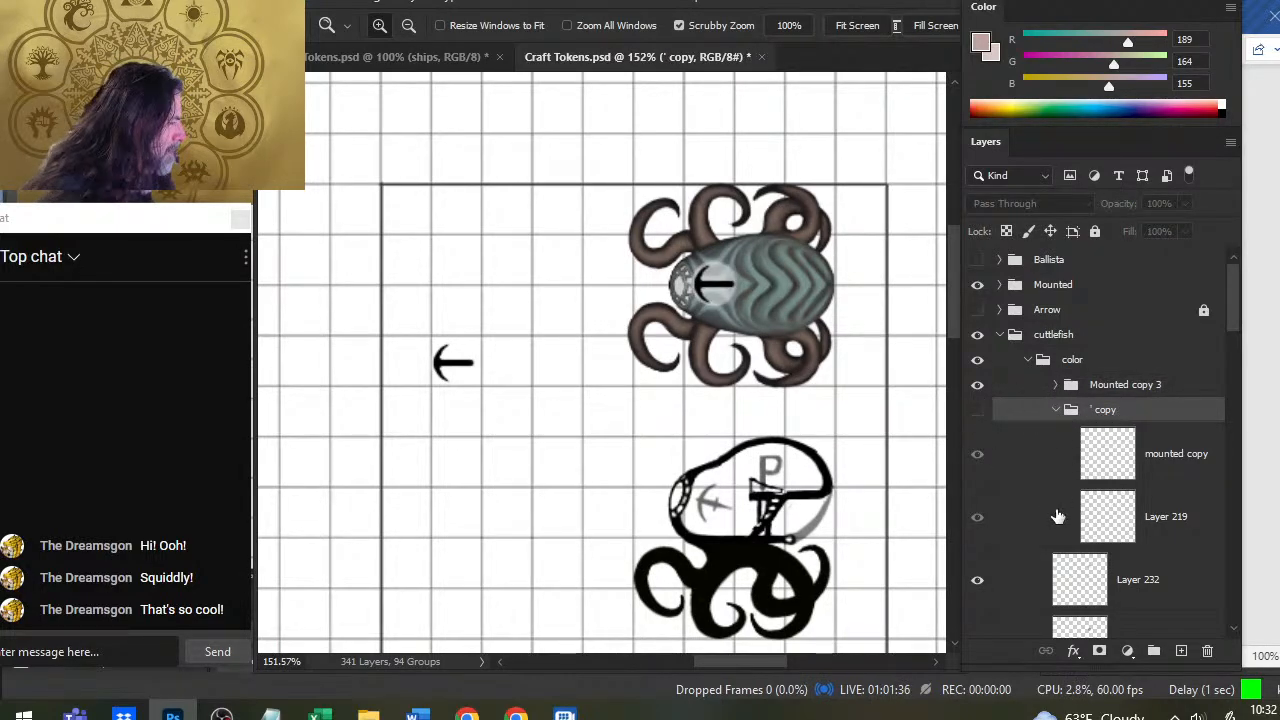
key(Delete)
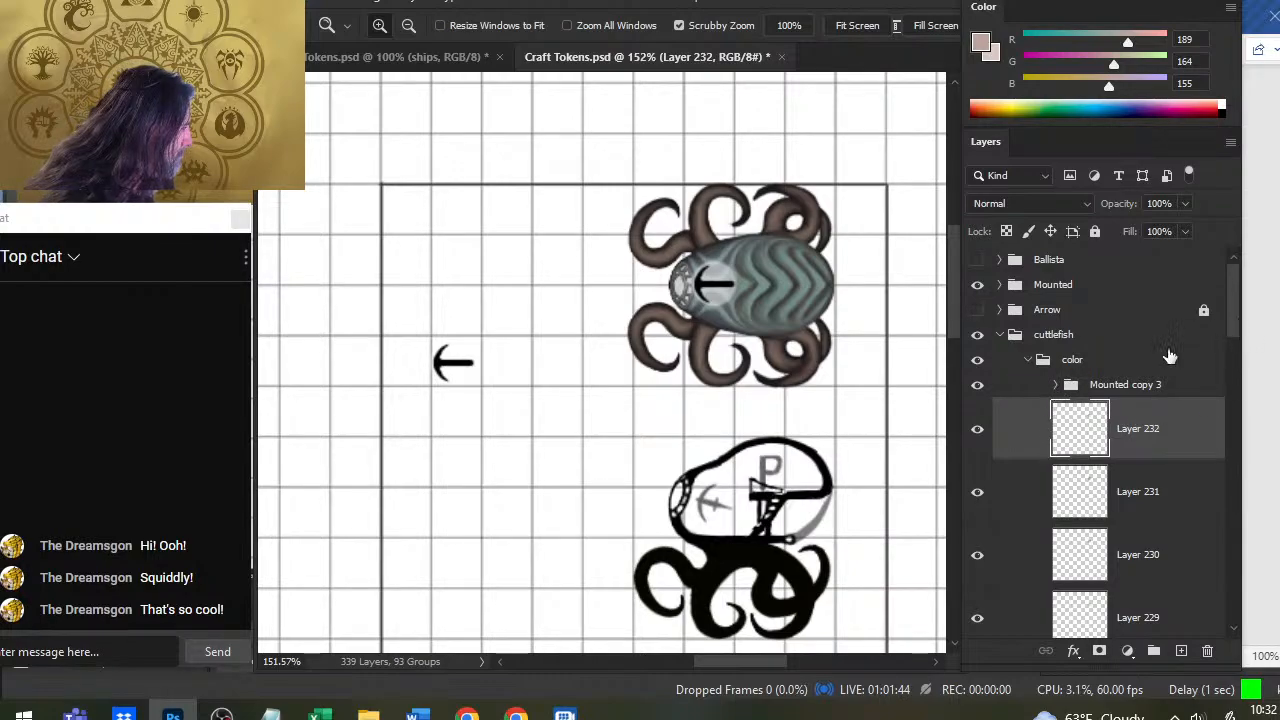
Duplicate the cuttlefish's new marker group and move the duplicate out of the color group, directly above it
right_click(1024, 386)
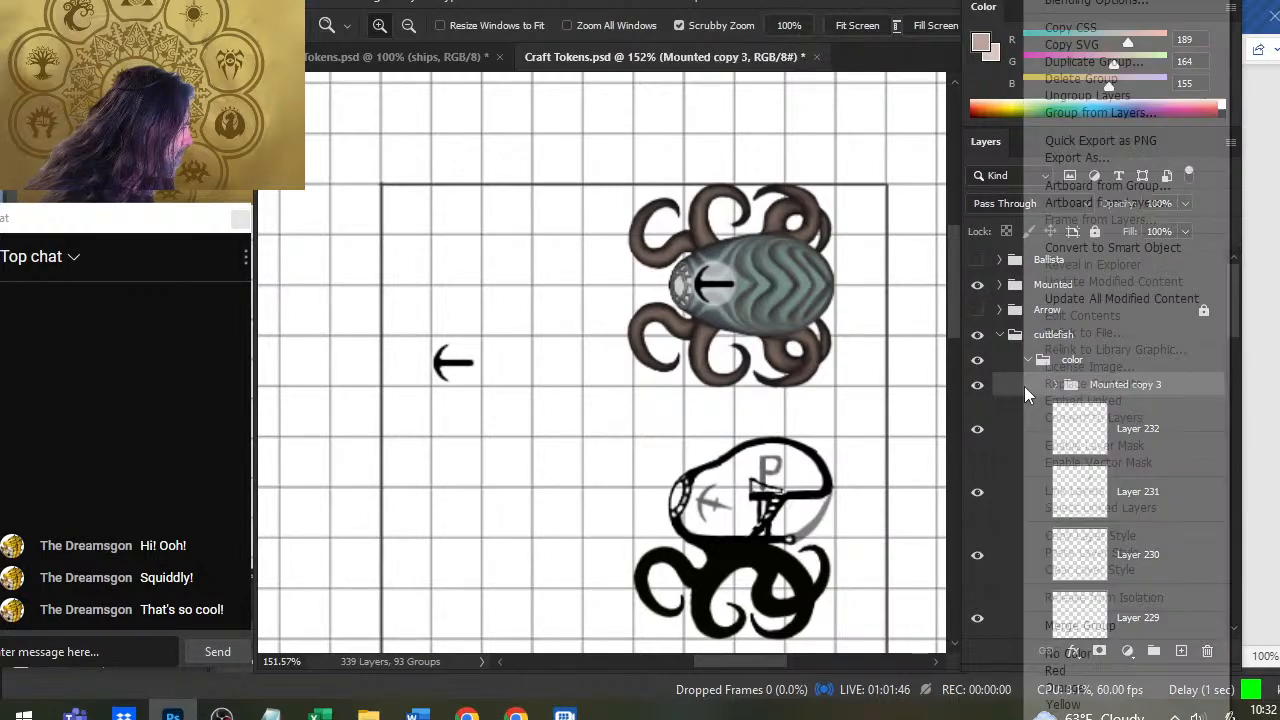
click(1129, 63)
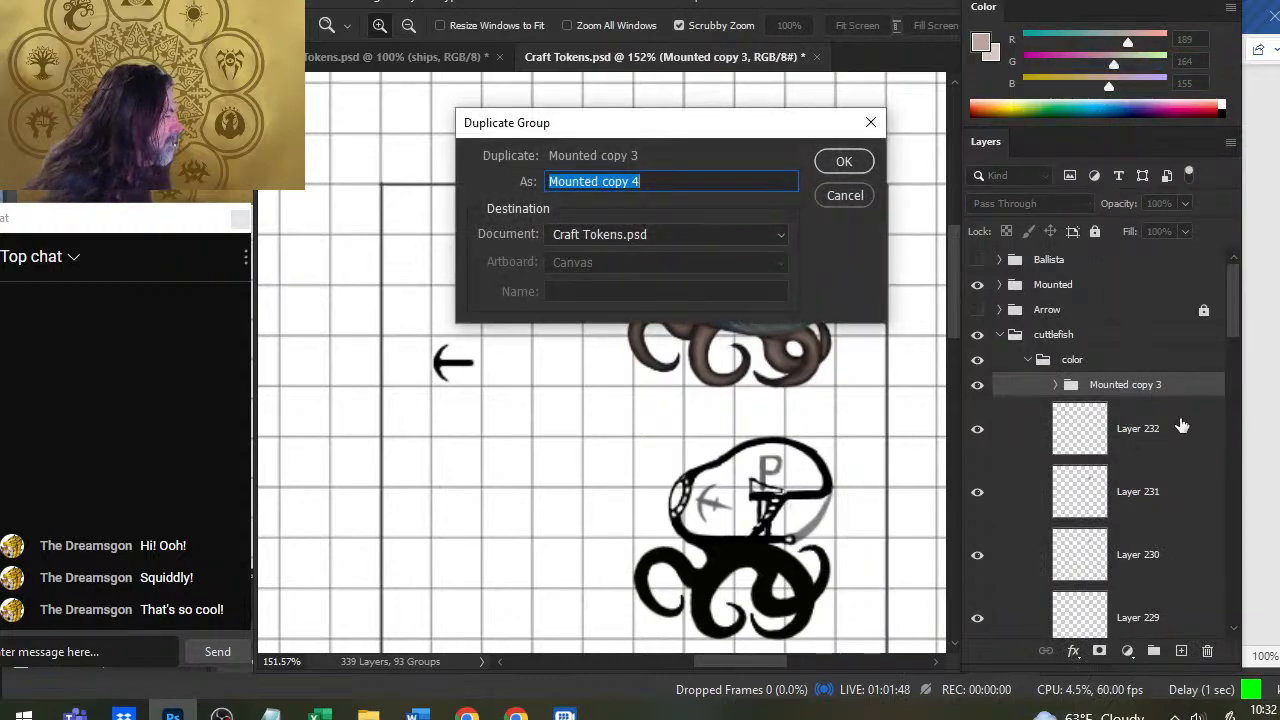
key(Return)
mouse_move(1235, 289)
mouse_down()
mouse_move(1231, 334)
mouse_move(1215, 303)
mouse_up()
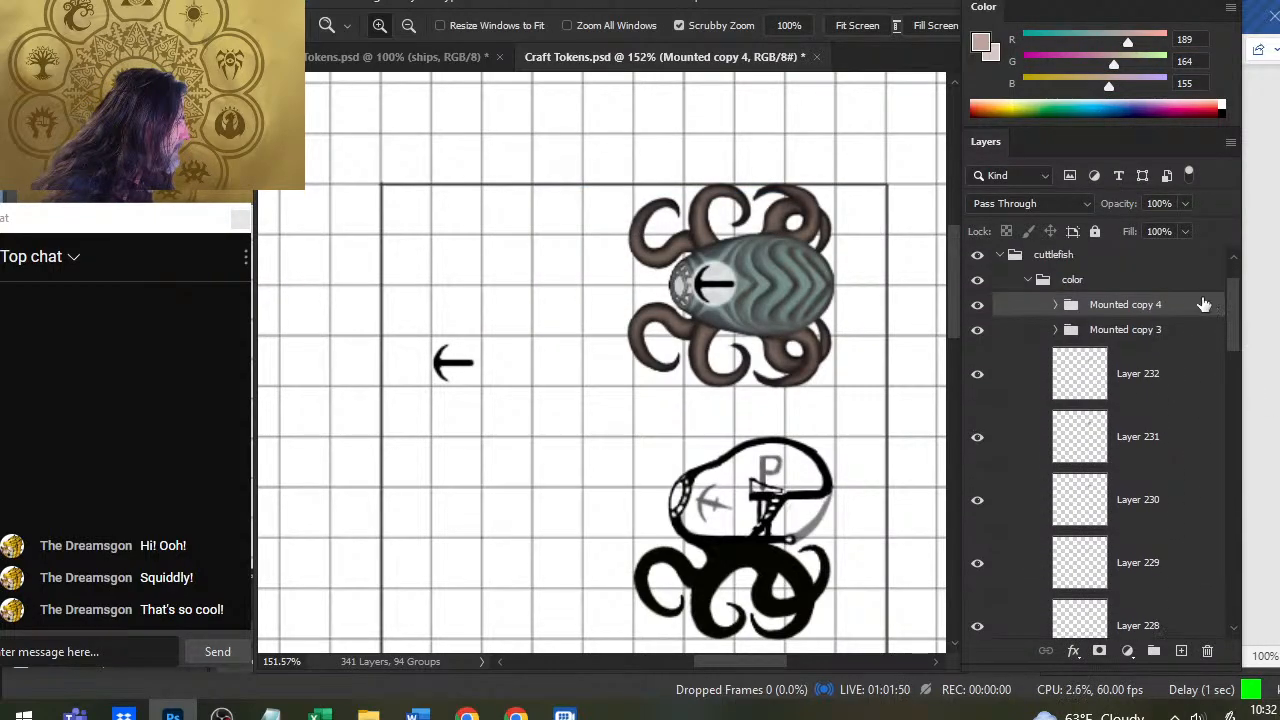
drag(1108, 298, 1104, 265)
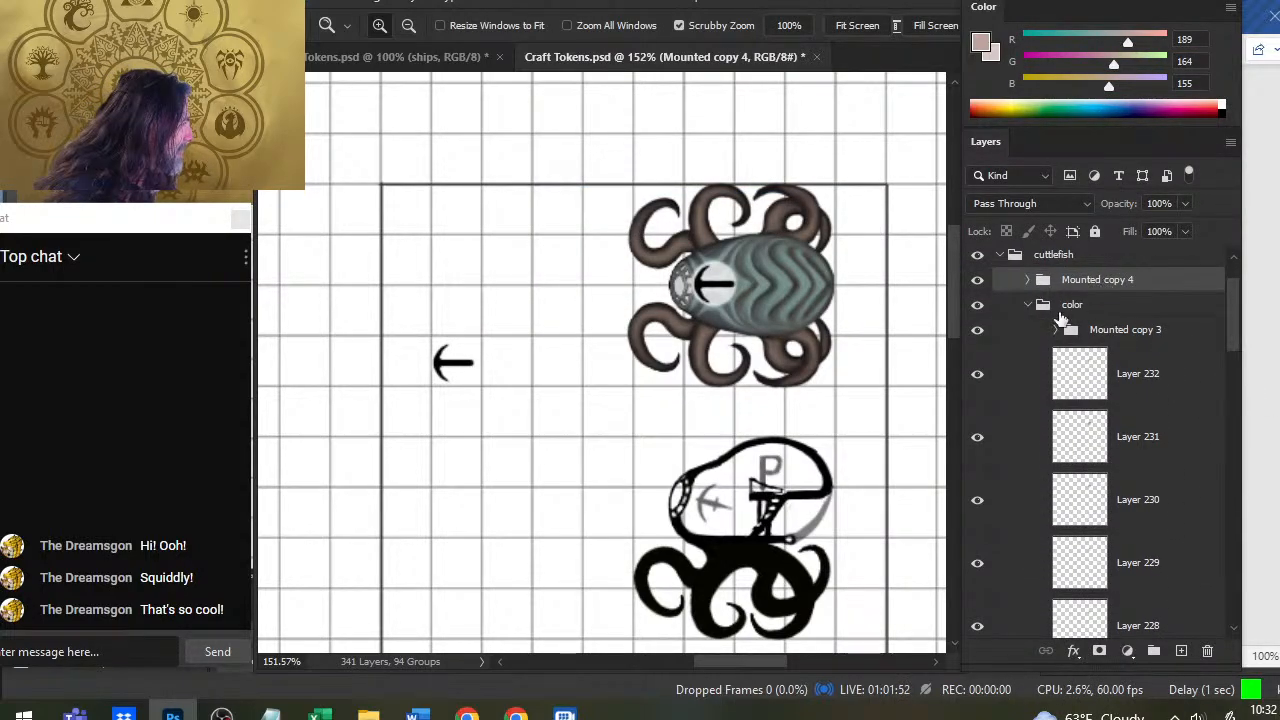
Inspect the cuttlefish profile's 'gear copy 2' group by toggling layer visibility, and select its old marker layers, Layer 109 copy 2 and Layer 151
click(1029, 305)
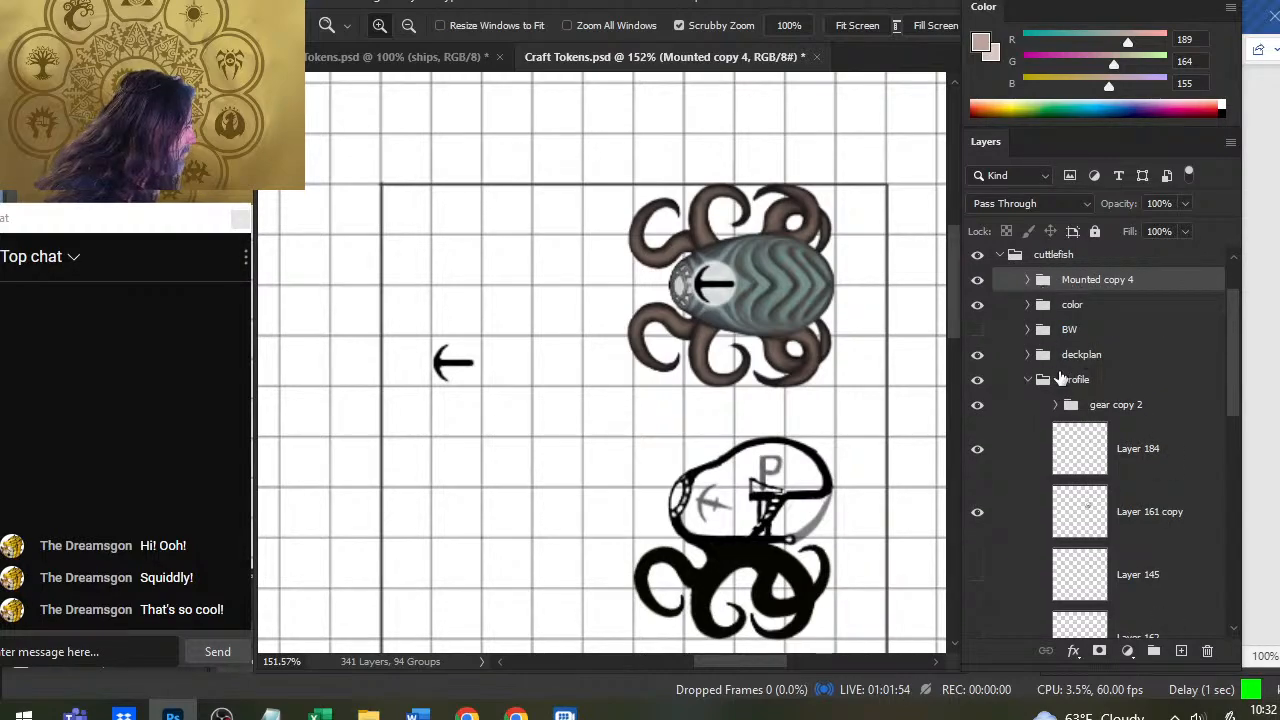
click(978, 408)
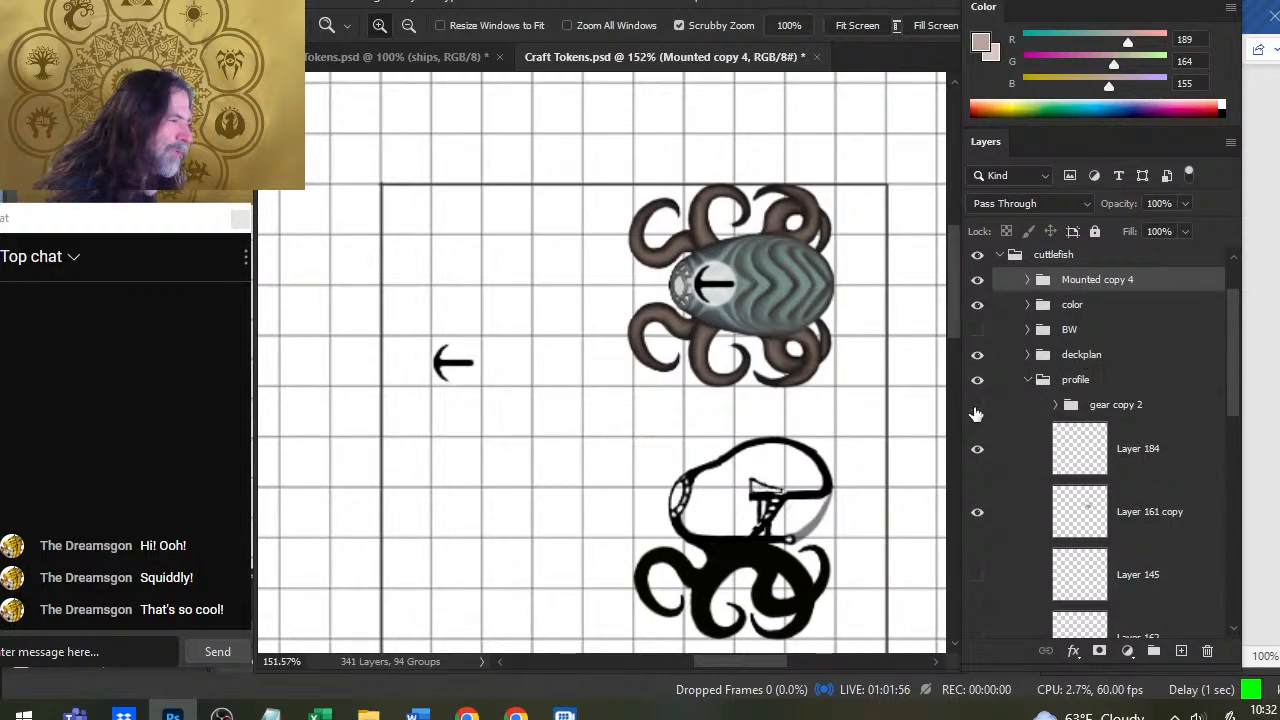
click(978, 408)
click(1055, 405)
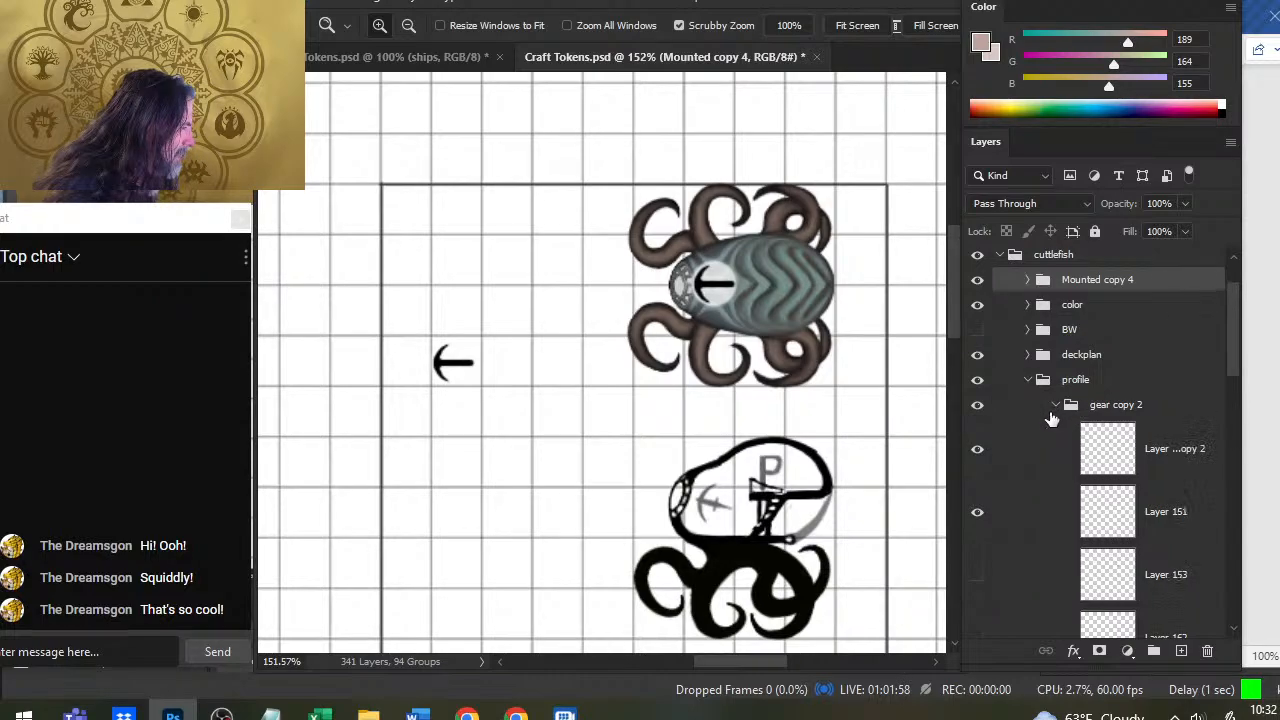
click(977, 456)
click(977, 456)
click(1036, 463)
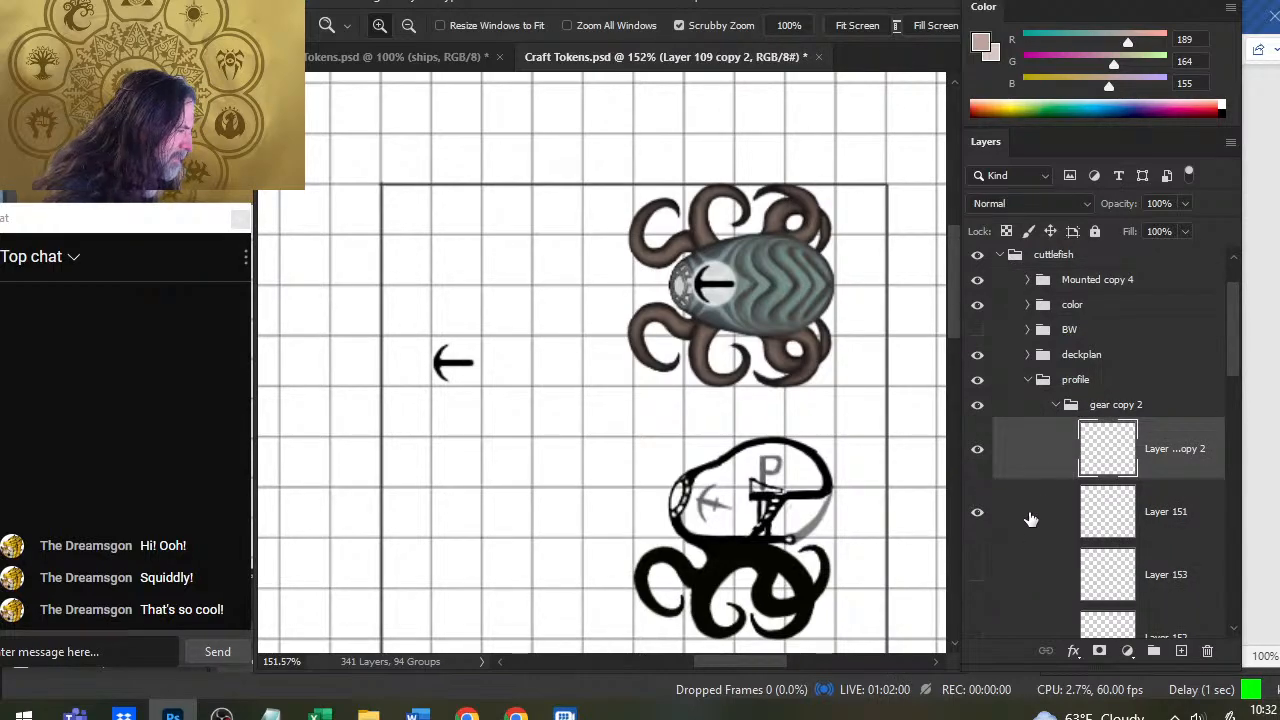
ctrl+click(1034, 526)
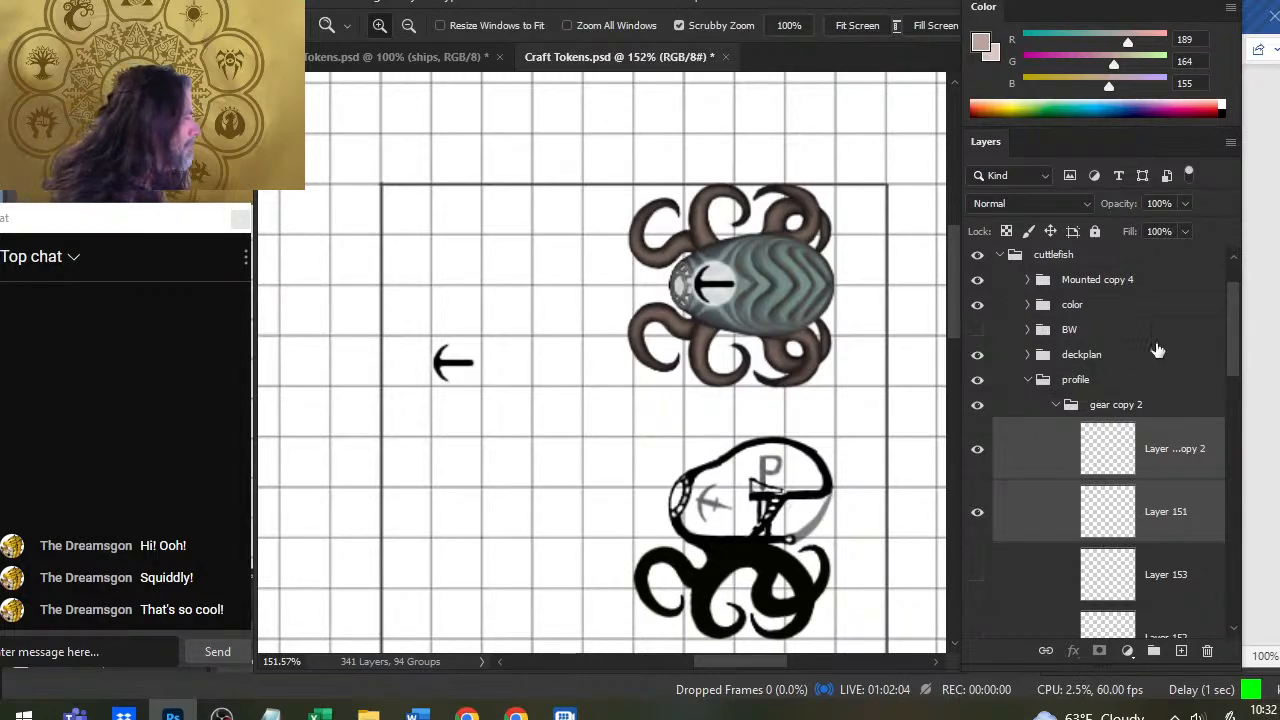
Move the duplicated Mounted group to the top of the profile's 'gear copy 2' group and place it over the profile's old anchor-shaped marker
click(1103, 279)
drag(1108, 285, 1100, 408)
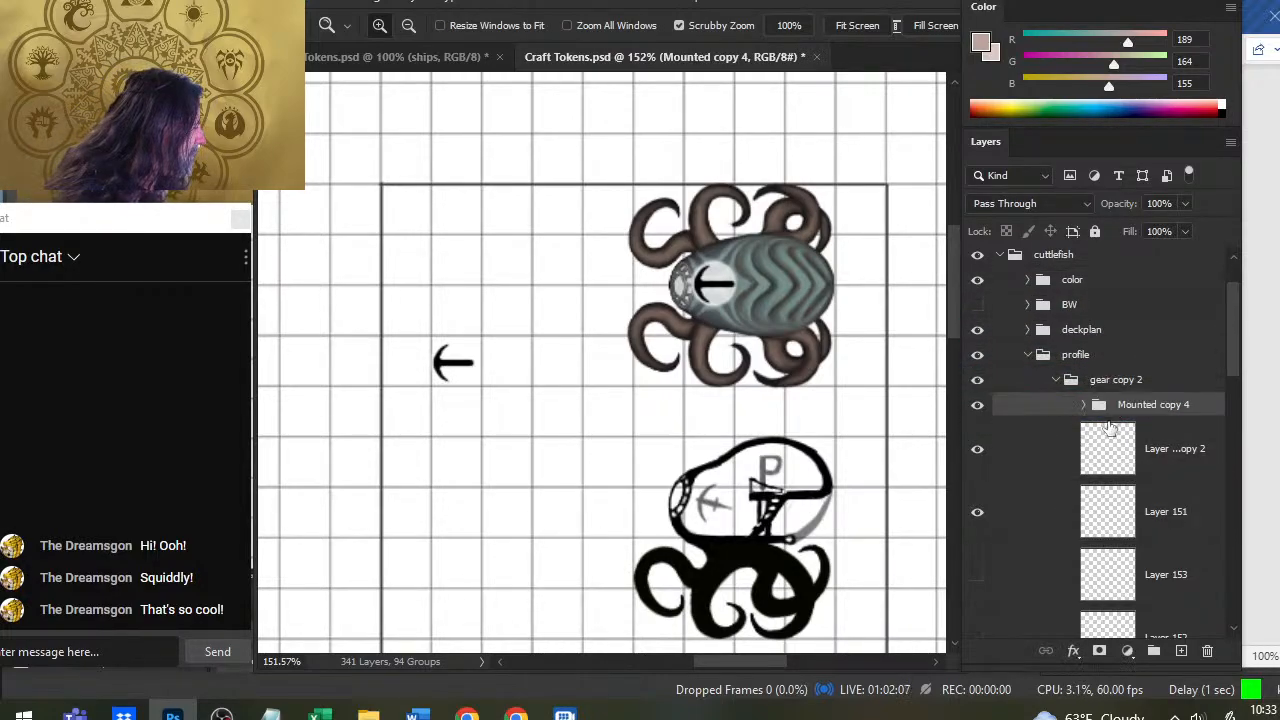
click(978, 451)
click(977, 451)
key(v)
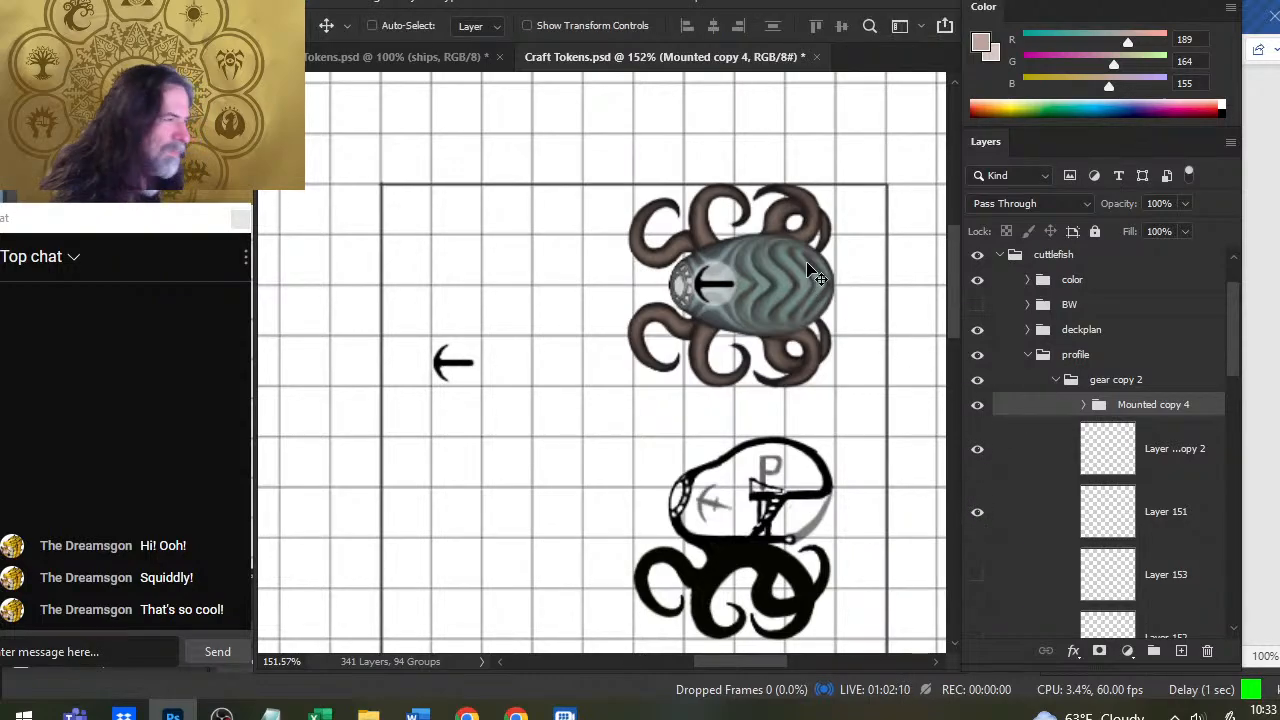
drag(814, 300, 813, 490)
right_click(740, 400)
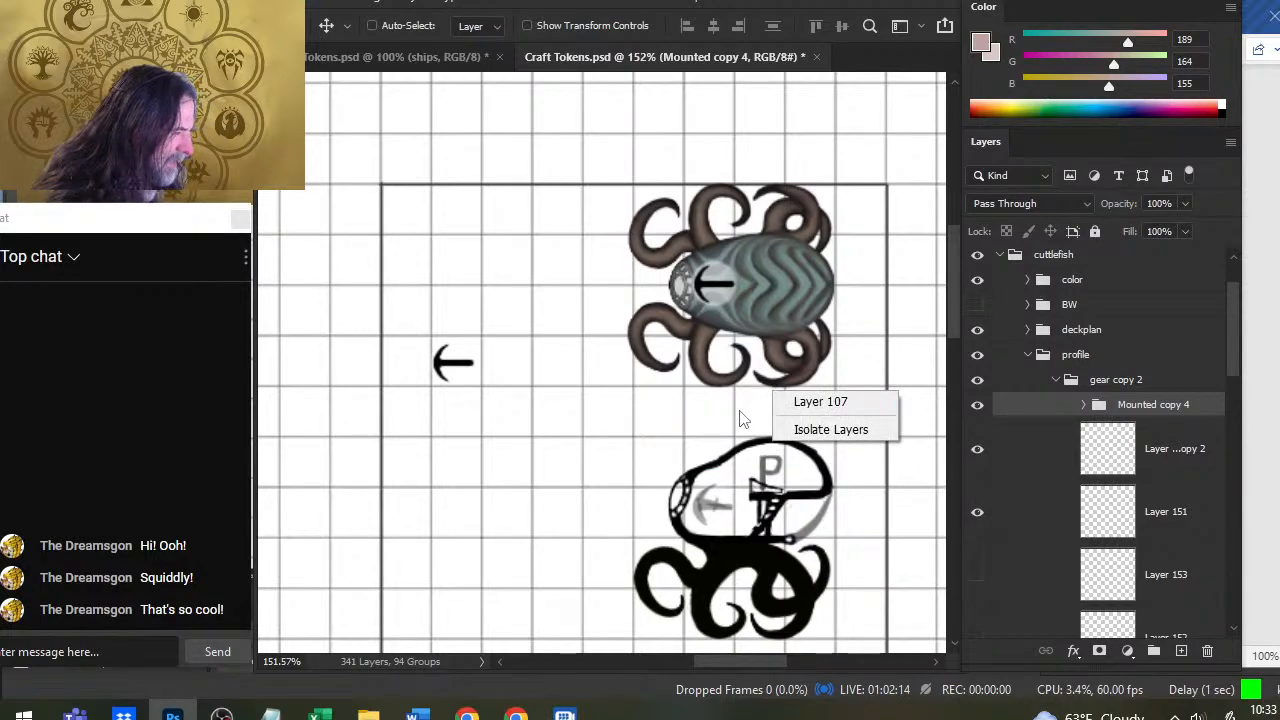
click(771, 400)
right_click(806, 398)
click(771, 394)
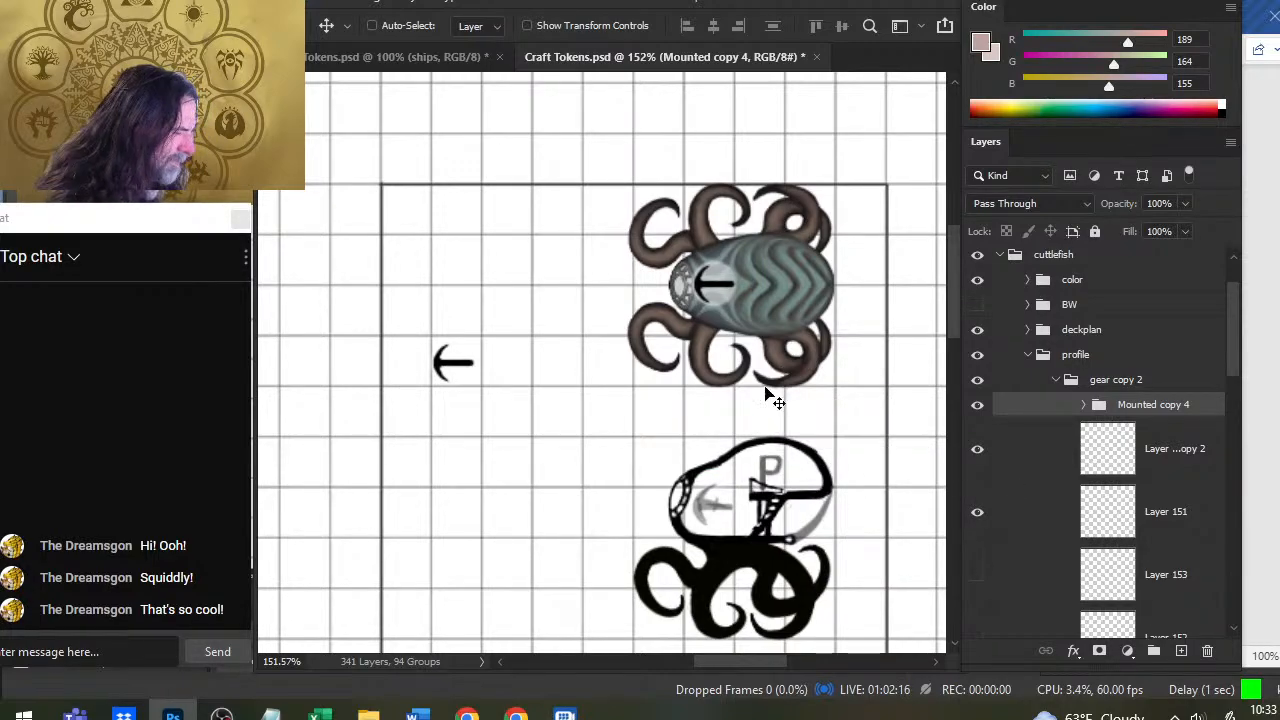
Rotate the profile's new marker slightly with Free Transform to match the old marker's tilt
key(l)
right_click(768, 394)
click(867, 255)
drag(806, 399, 826, 409)
key(Return)
key(v)
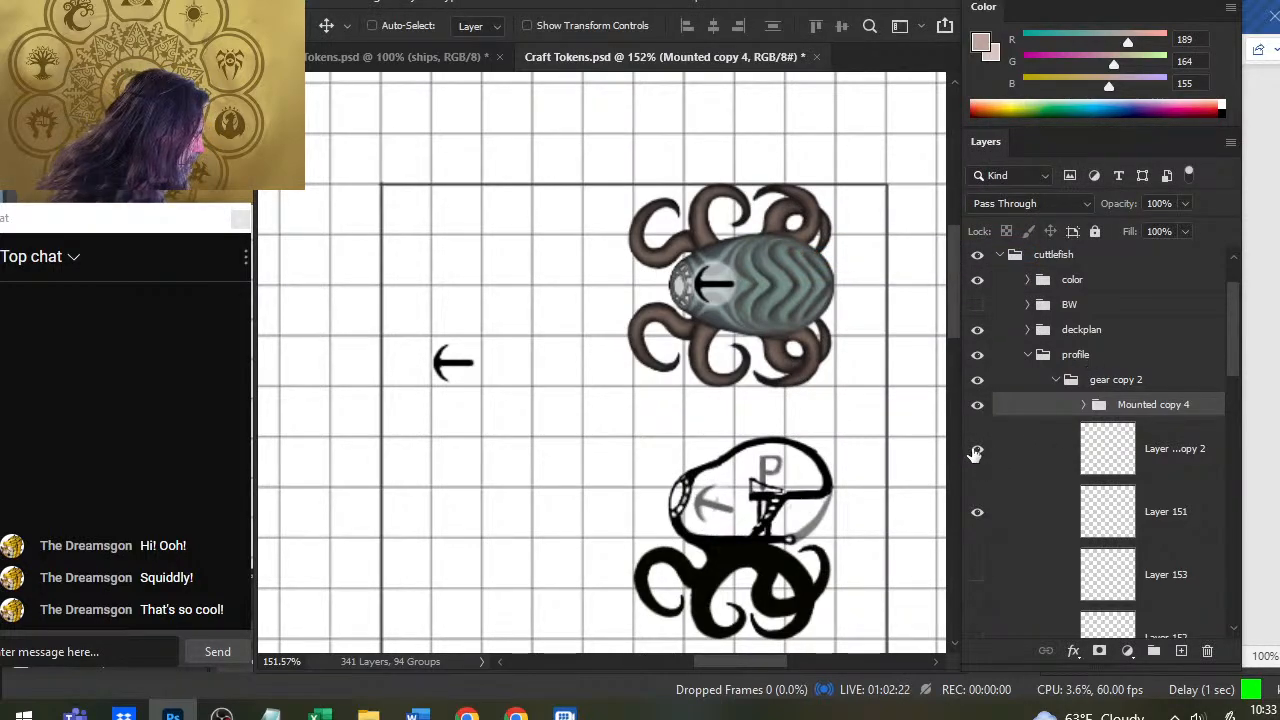
Hide the old marker layer, Layer 109 copy 2, keeping Layer 151 visible, and collapse the 'gear copy 2' and profile groups
drag(977, 453, 976, 554)
click(977, 511)
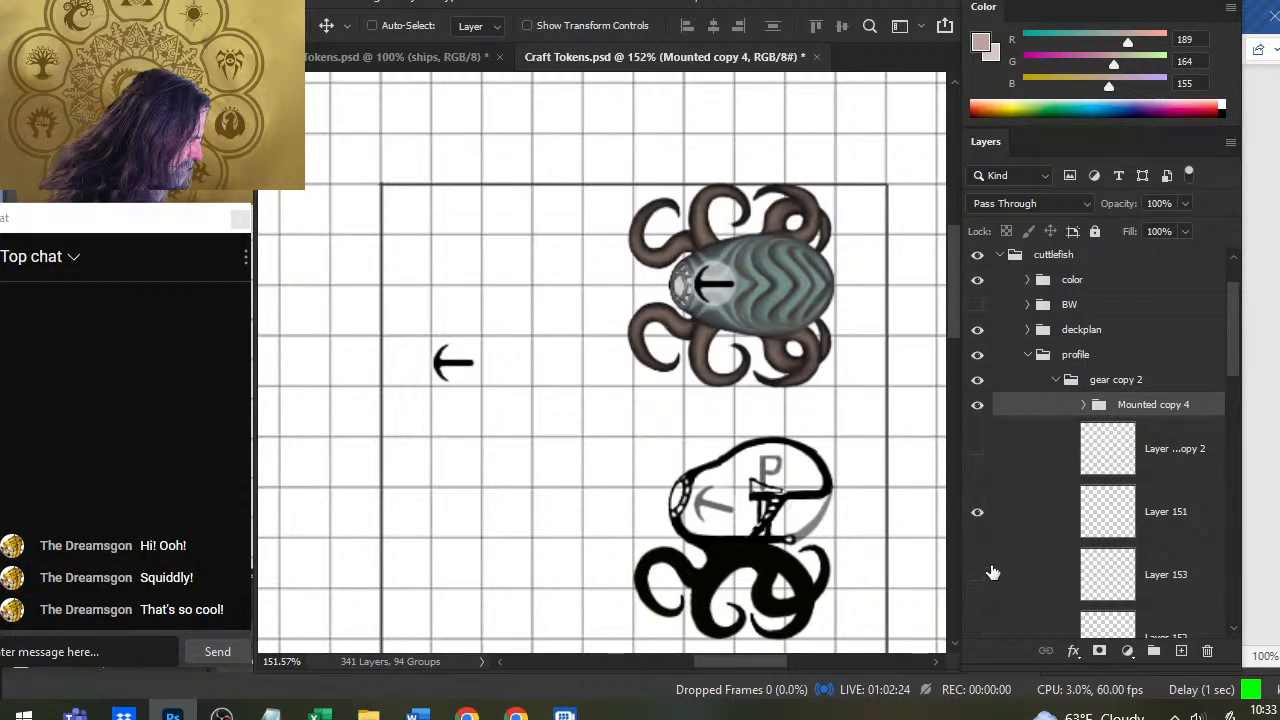
click(1058, 385)
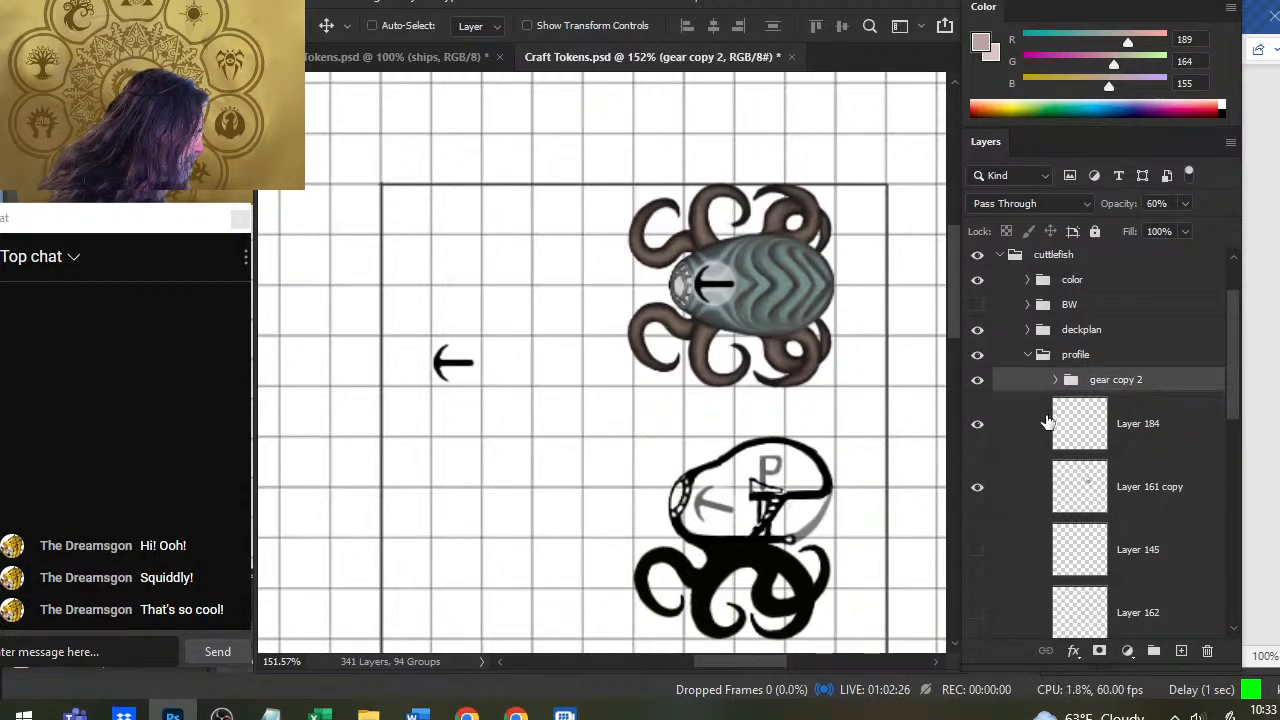
drag(863, 440, 794, 374)
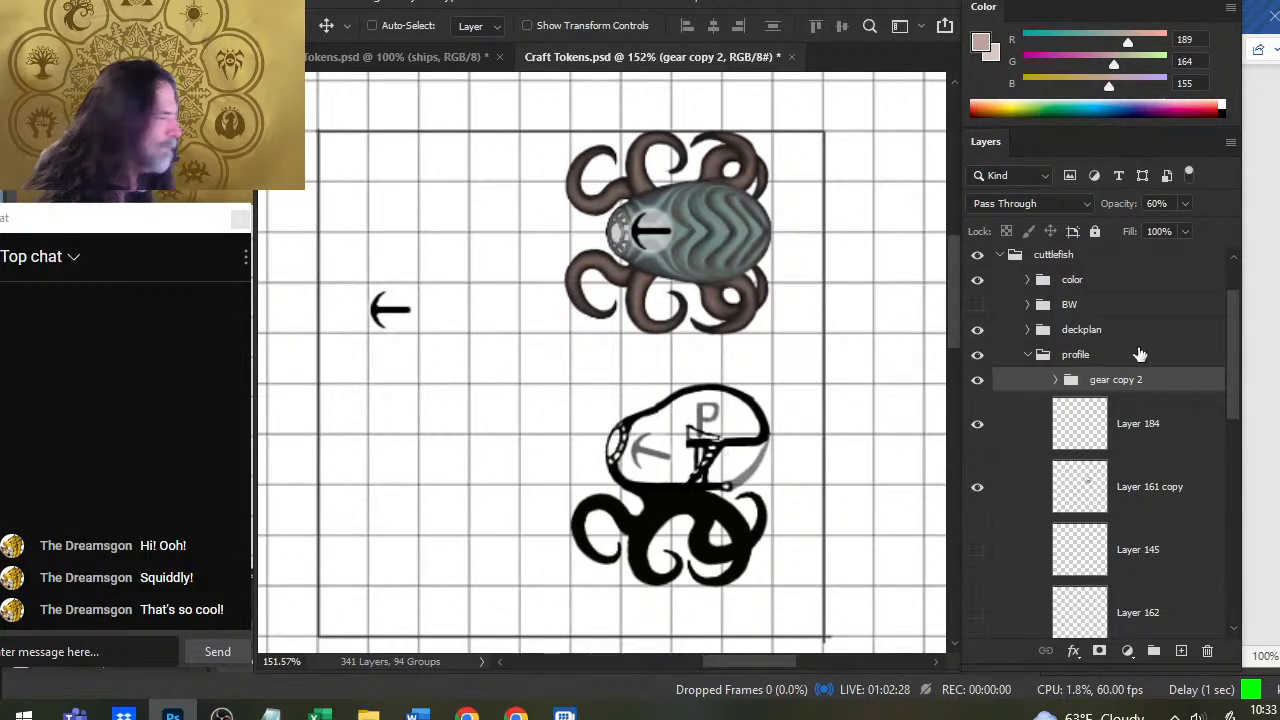
click(1027, 357)
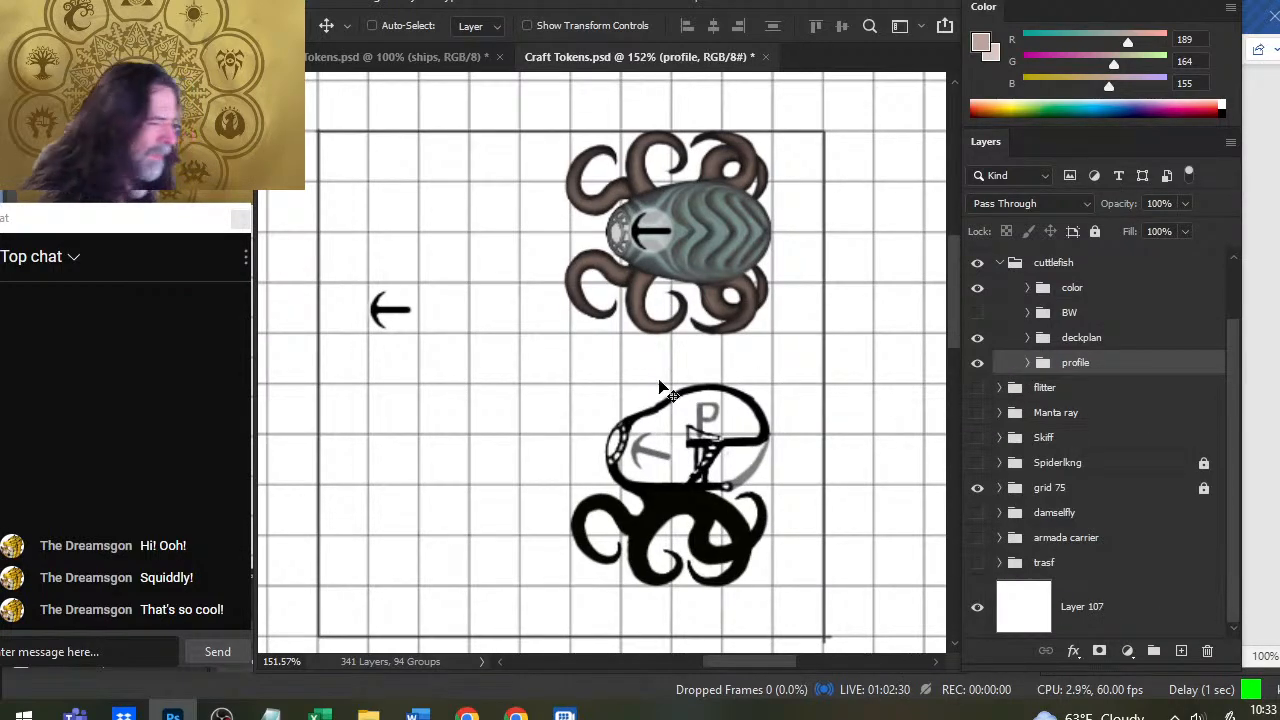
key(z)
drag(776, 466, 688, 464)
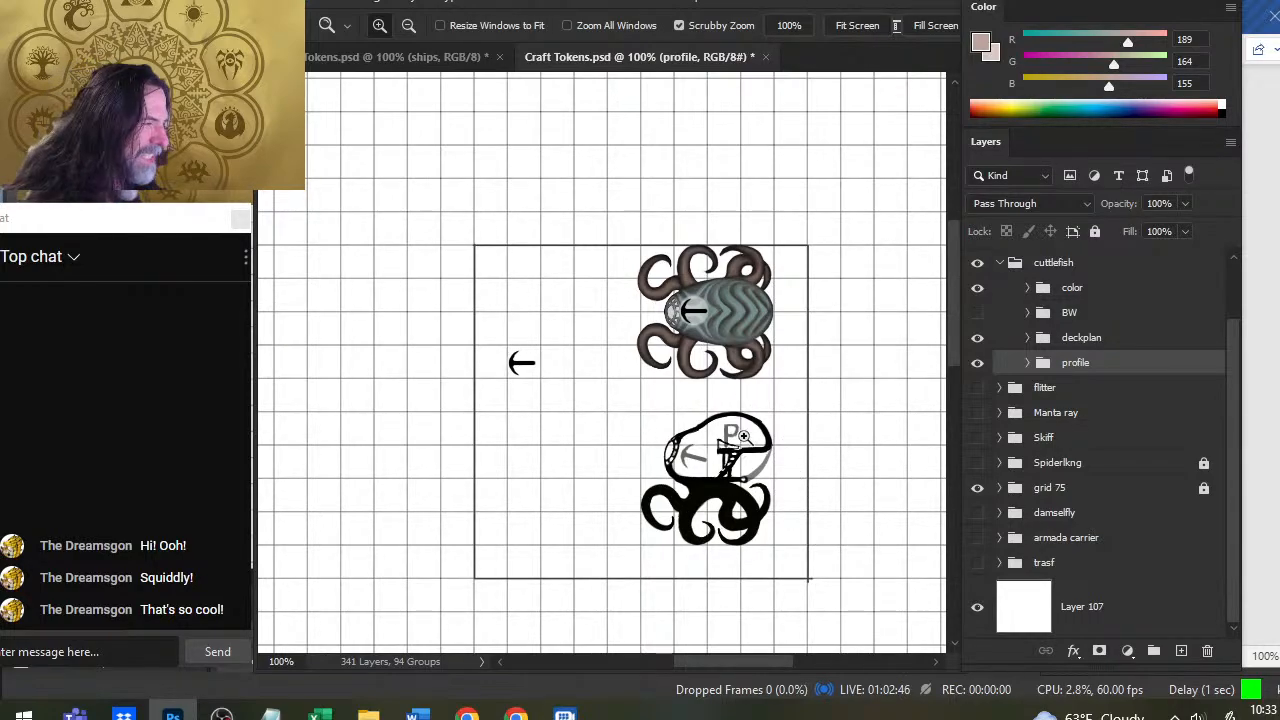
drag(743, 436, 762, 484)
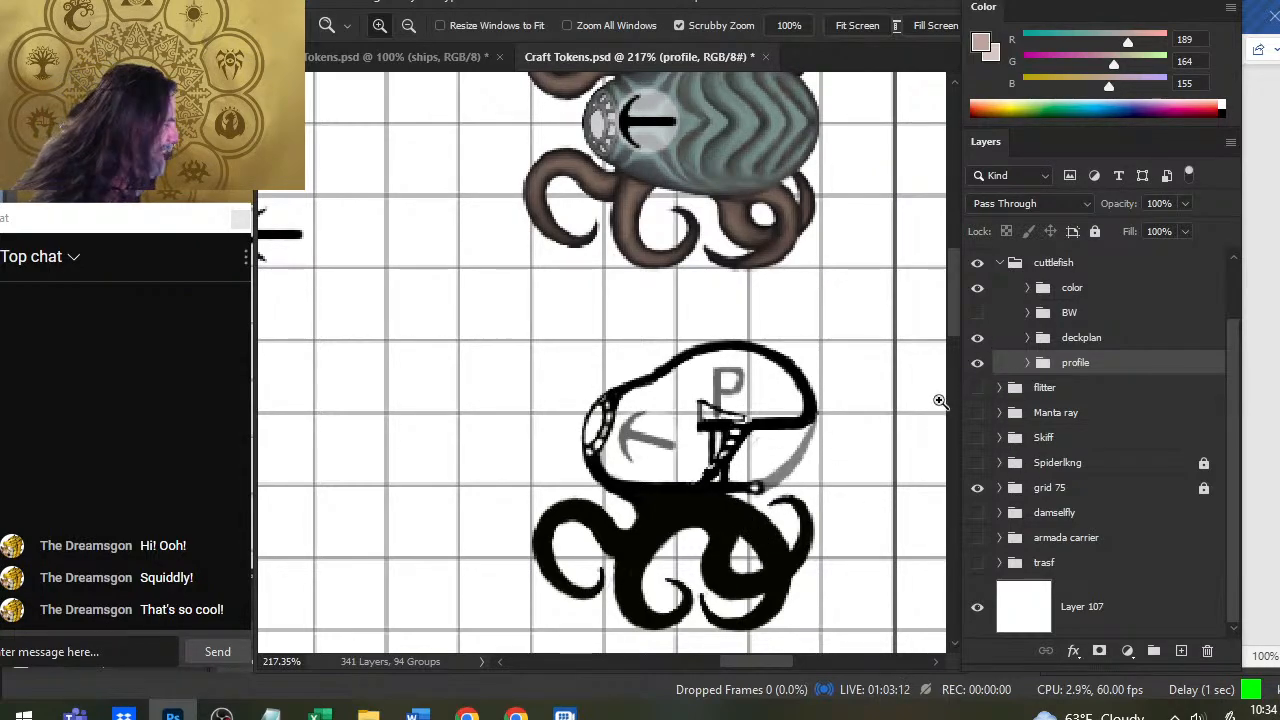
scroll(715, 457, down, 2)
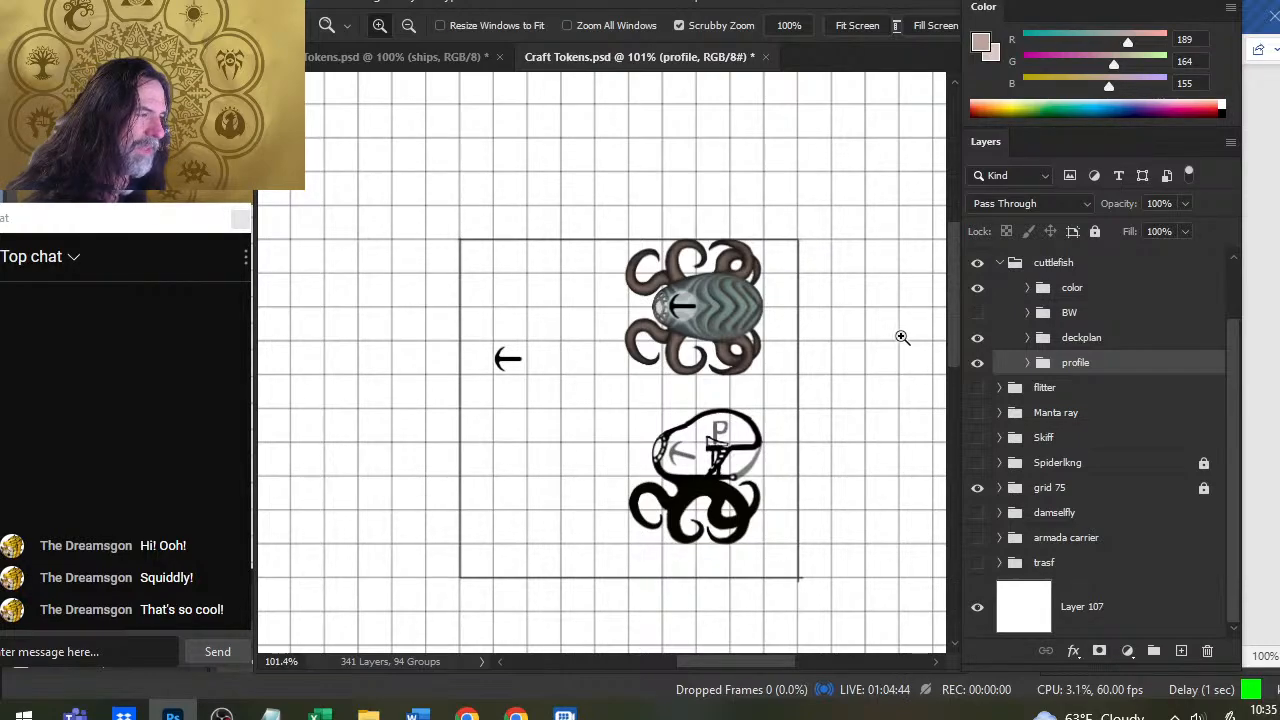
Collapse, lock and hide the cuttlefish group, and show the flitter group instead
click(1000, 265)
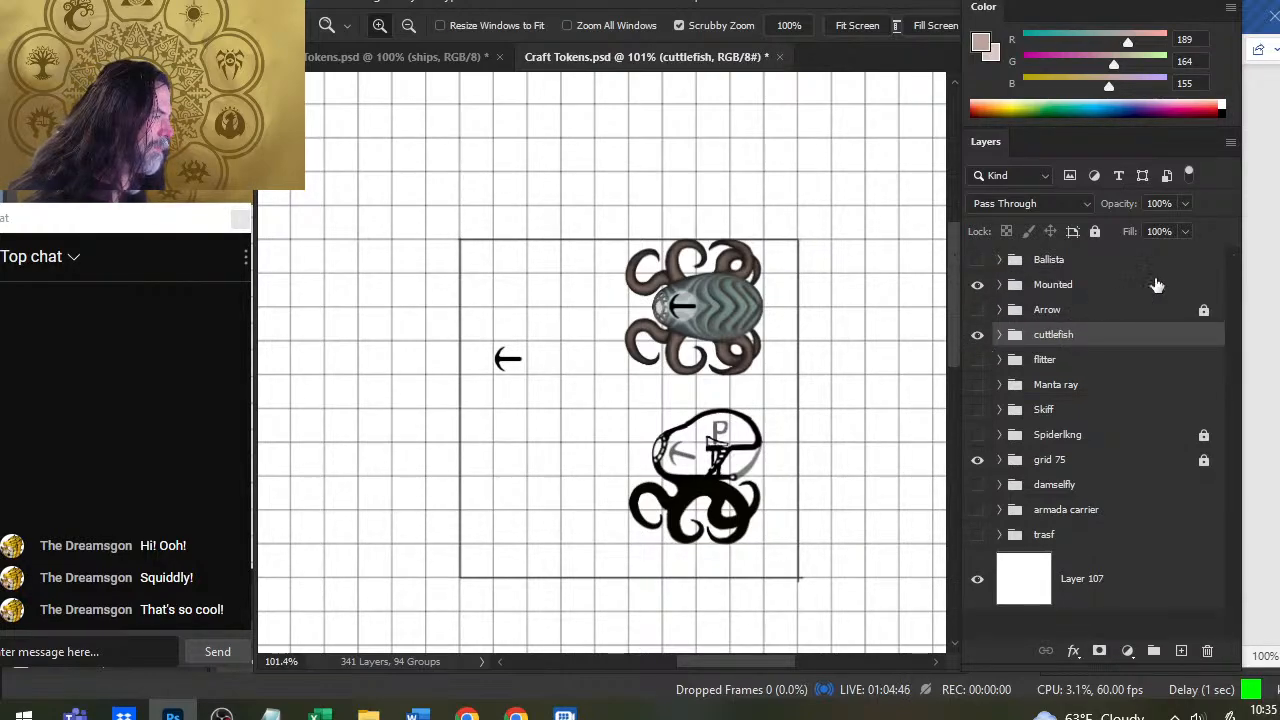
click(1094, 231)
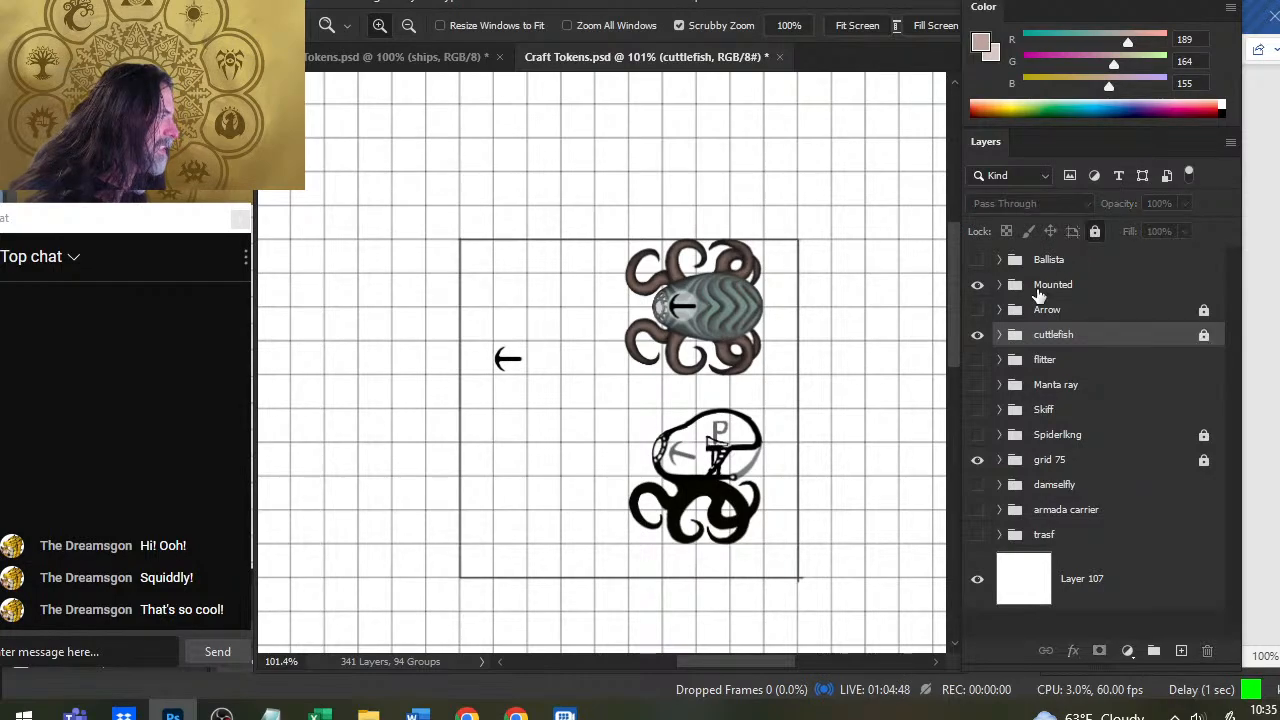
click(977, 334)
click(977, 360)
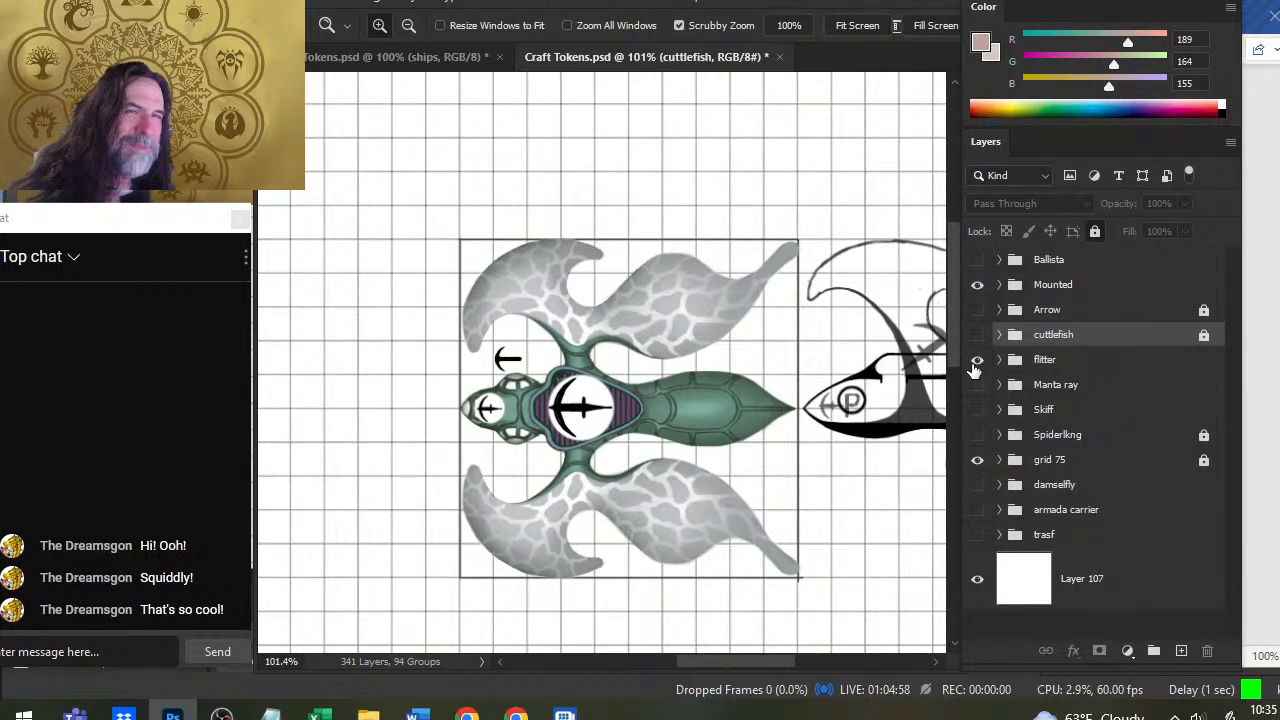
drag(803, 440, 677, 408)
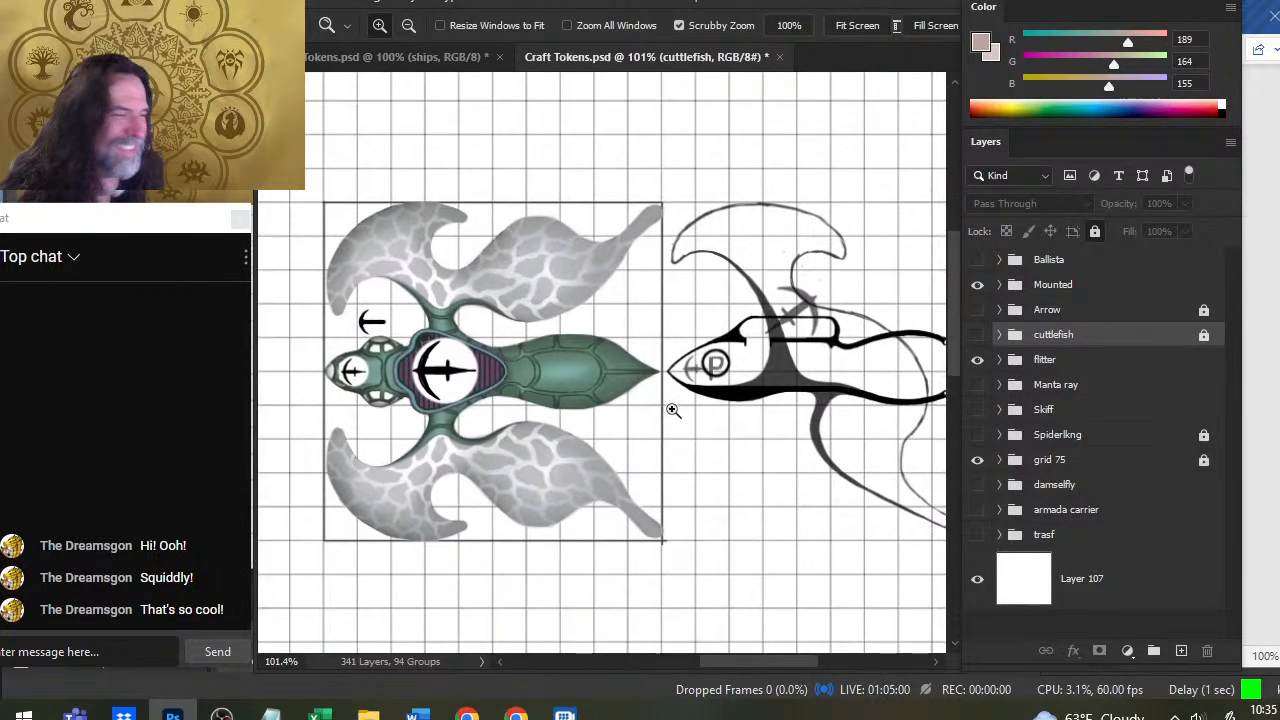
Move the flitter's 'mounted copy 2' marker group out of its COLOR group, directly above it, and toggle its visibility to check its contents
click(999, 359)
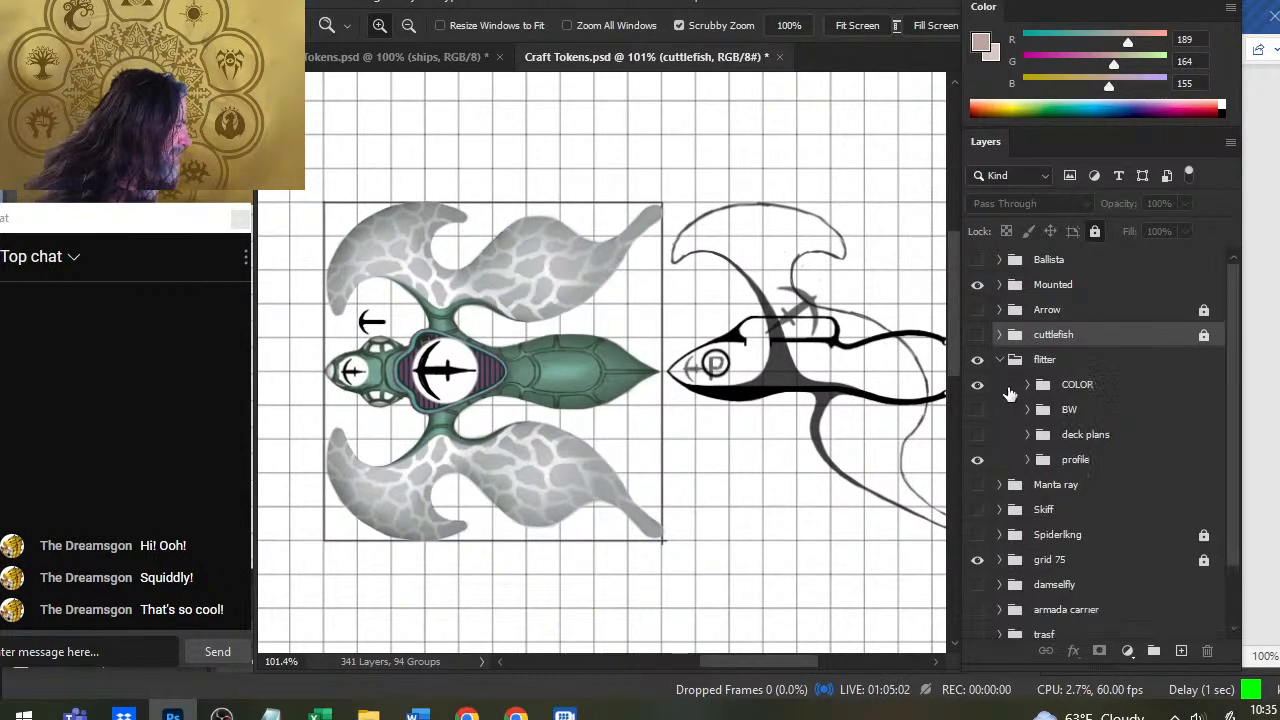
click(1027, 385)
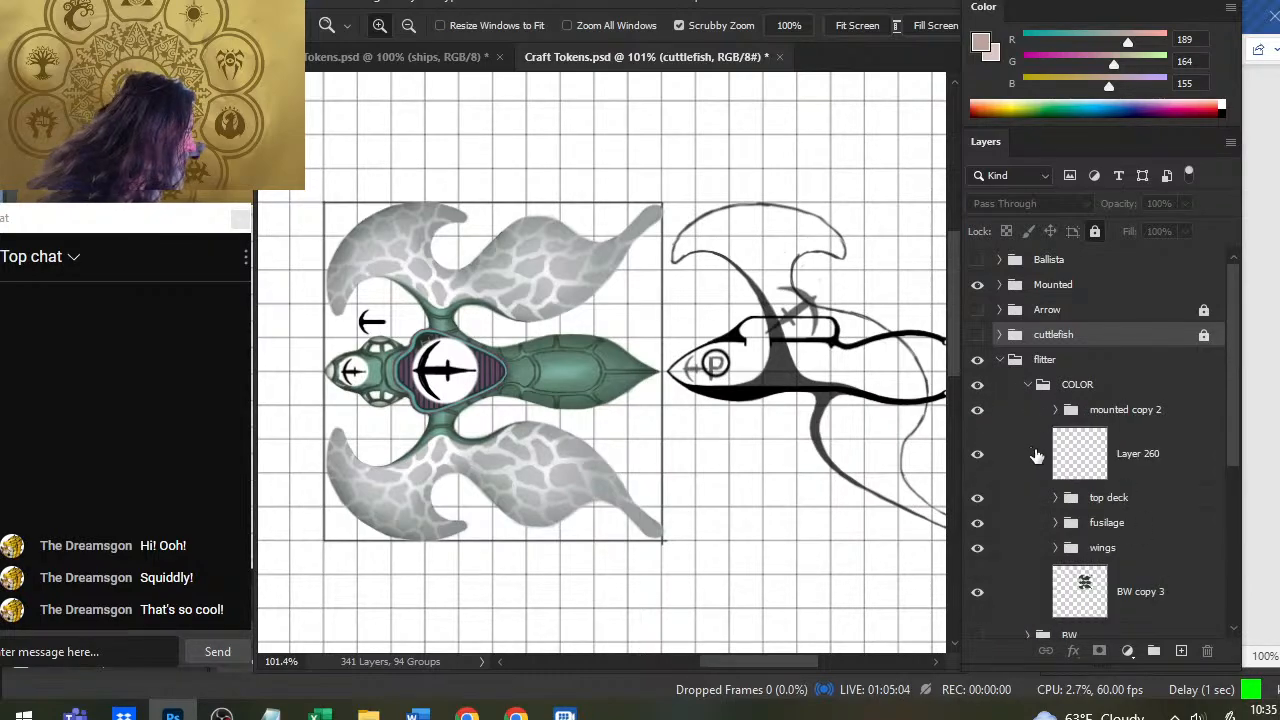
drag(1118, 413, 1110, 374)
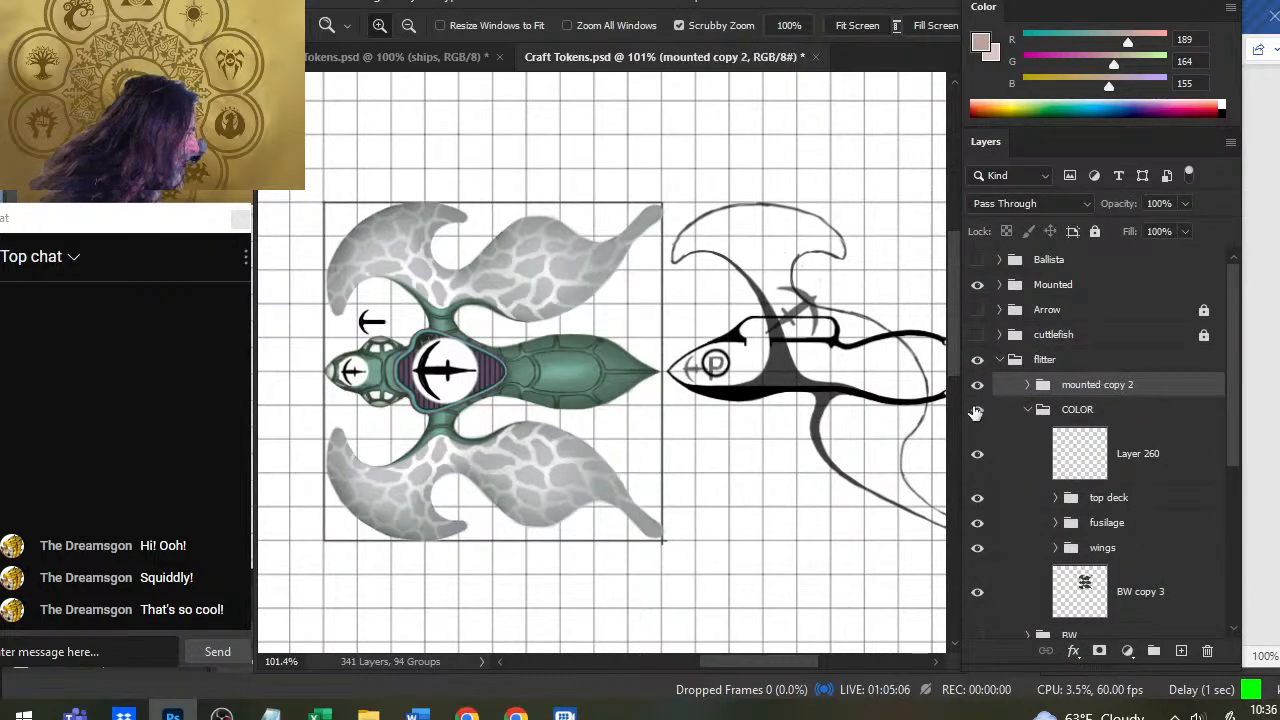
click(979, 388)
click(979, 388)
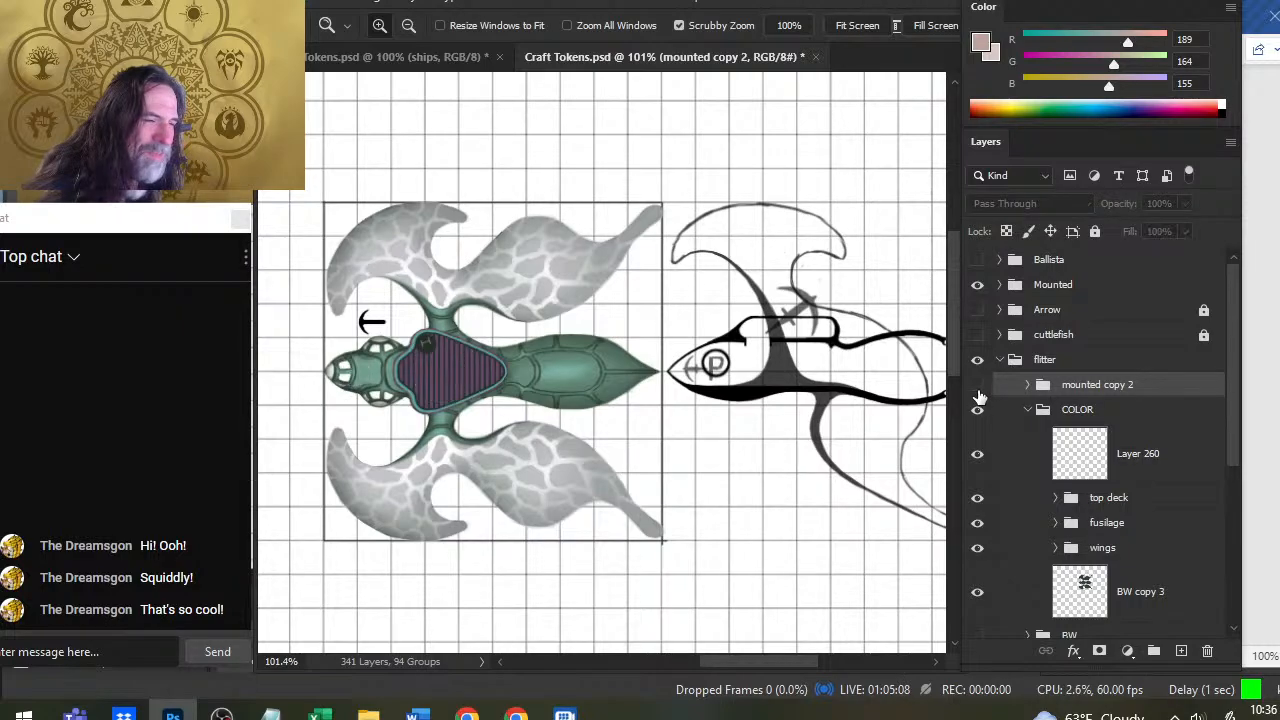
click(979, 388)
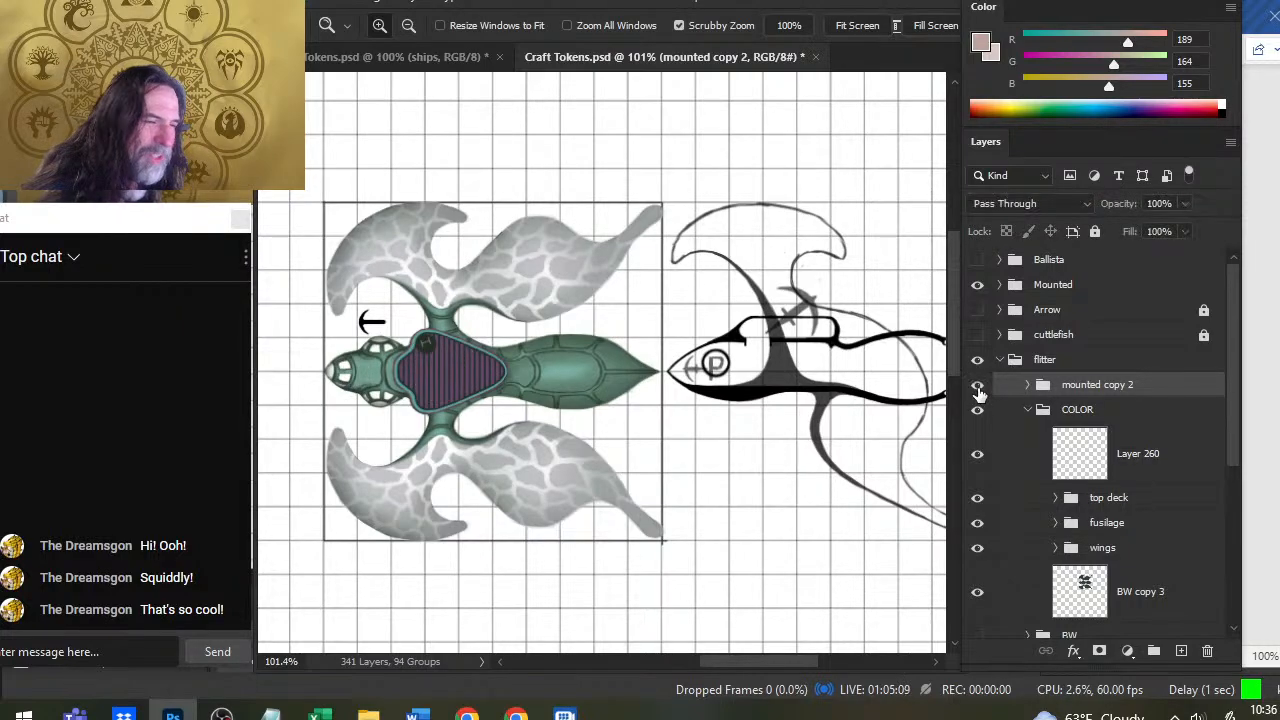
Collapse the COLOR group and toggle the 'mounted copy' and Layer 219 layers inside 'mounted copy 2' to identify what each shows
click(1027, 410)
click(1027, 386)
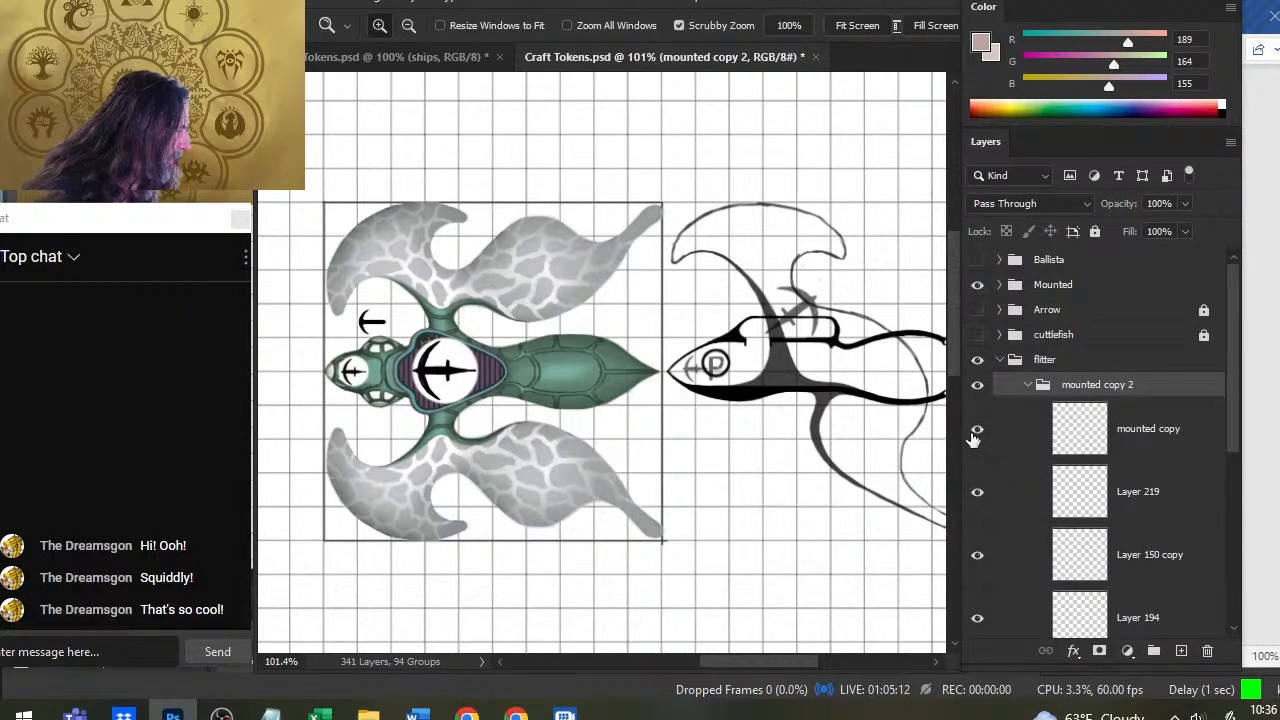
click(976, 432)
click(976, 432)
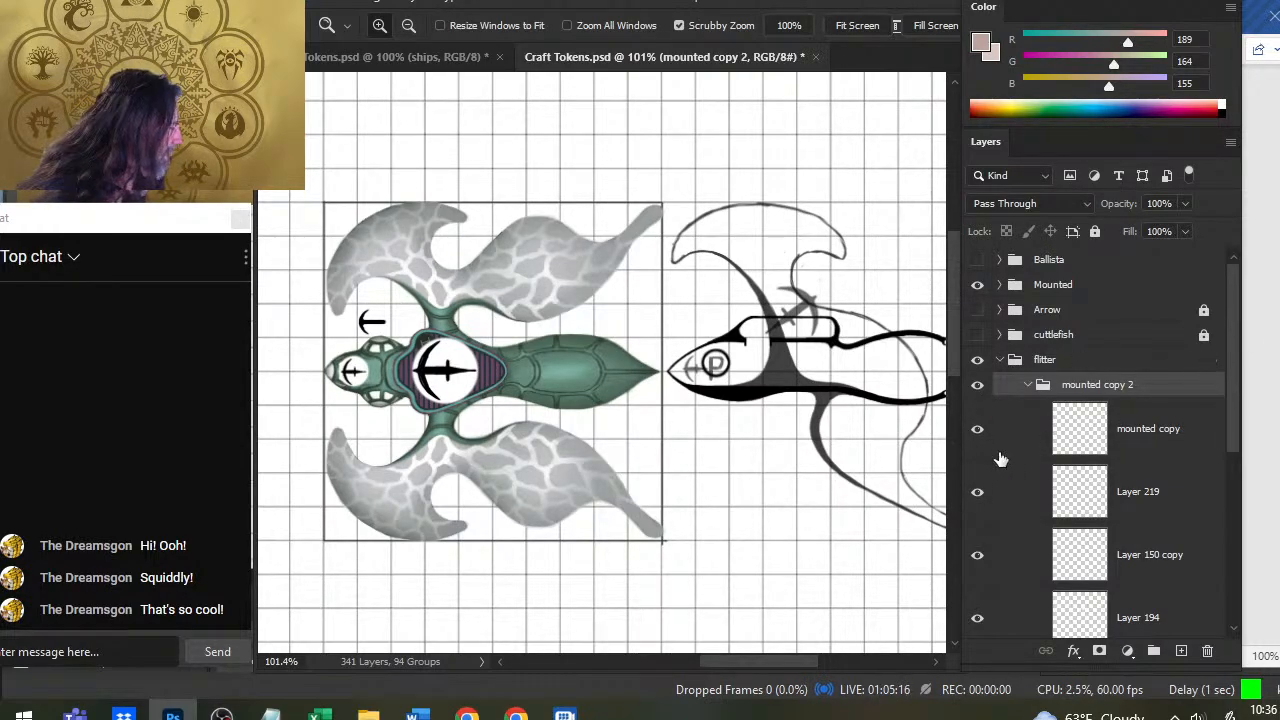
click(978, 493)
click(980, 492)
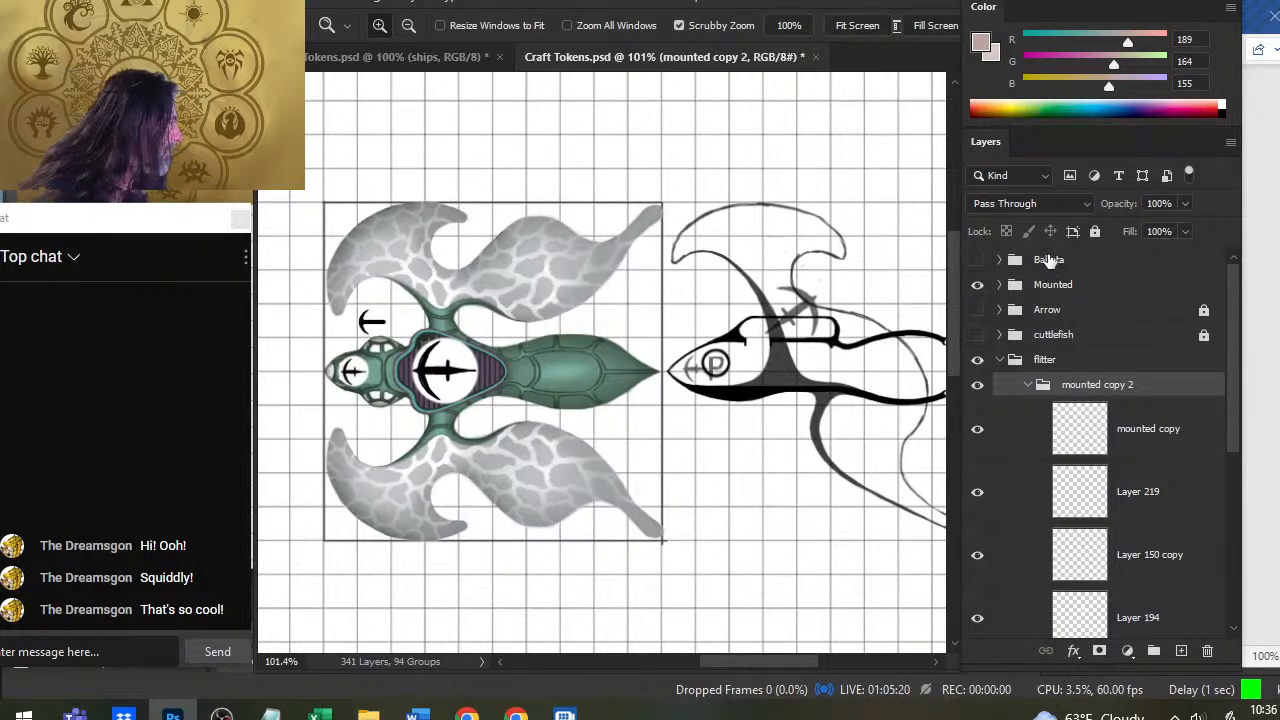
Duplicate the Mounted group and move the duplicate into the flitter group, directly above 'mounted copy 2'
click(977, 286)
click(977, 286)
right_click(1058, 288)
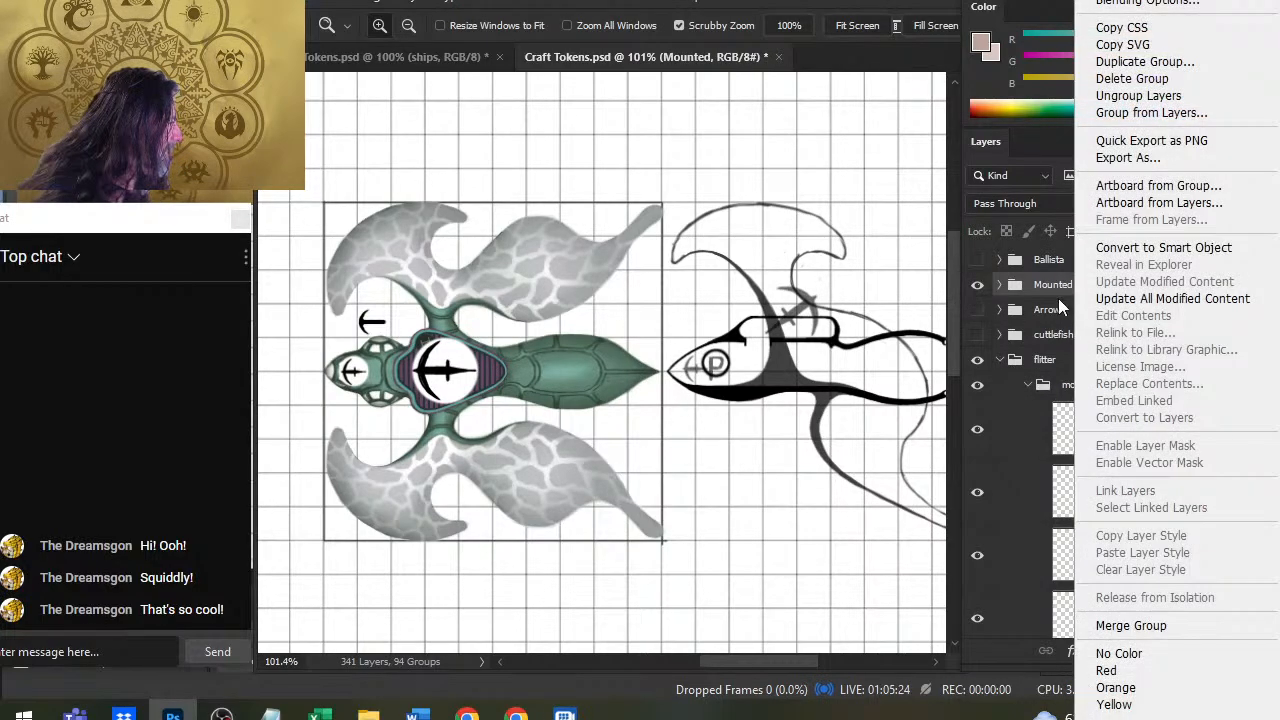
click(1173, 61)
key(Return)
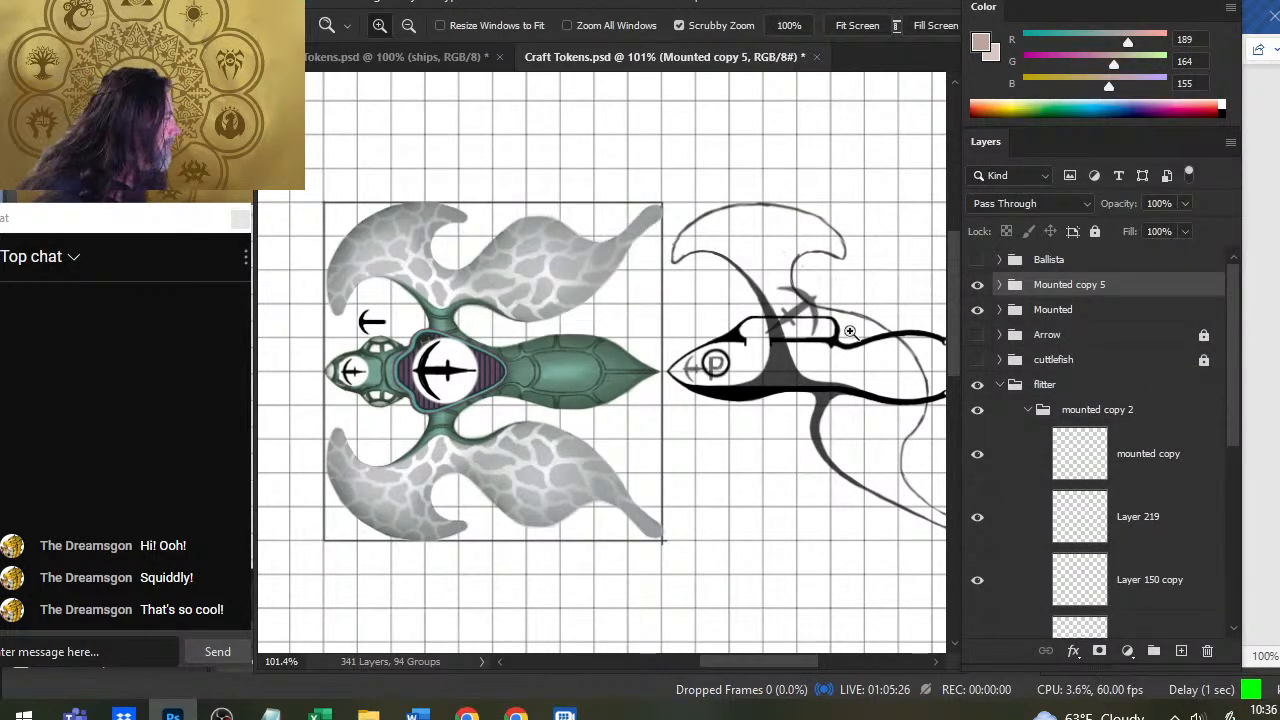
drag(1074, 289, 1075, 398)
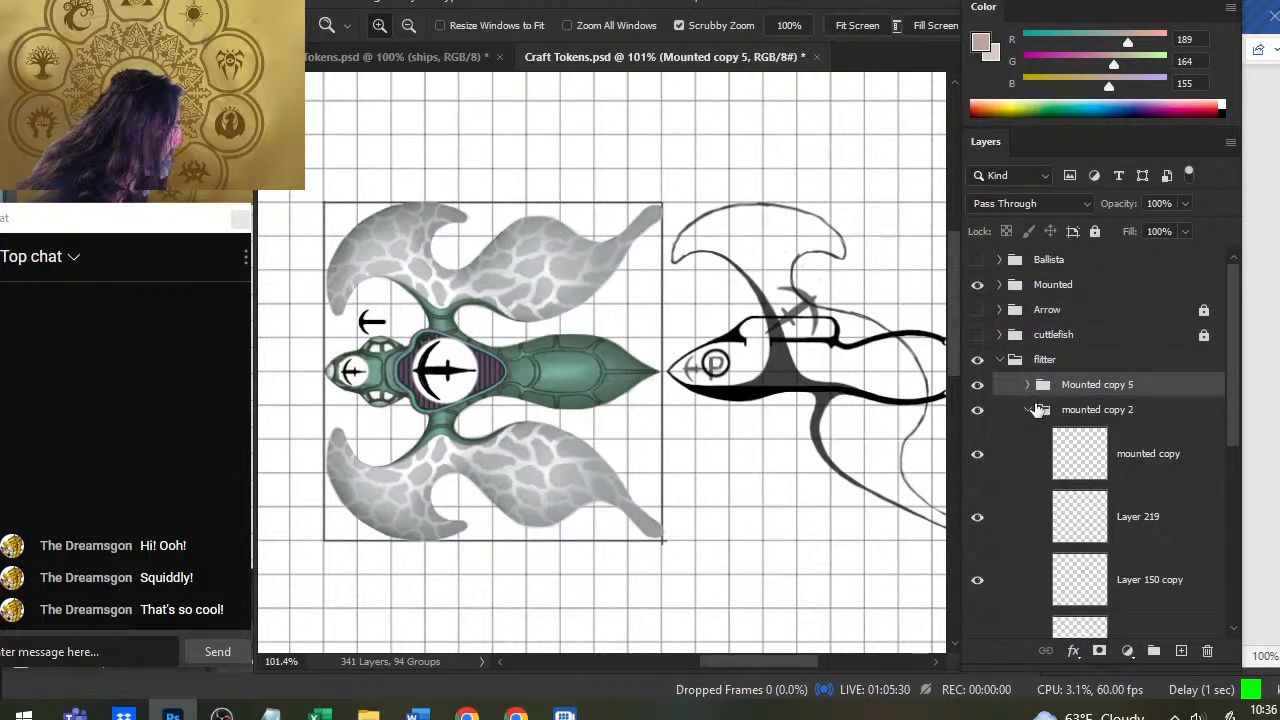
Hide the 'mounted copy' and Layer 219 layers inside 'mounted copy 2', and toggle Layer 150 copy to check what it shows
click(977, 462)
click(977, 535)
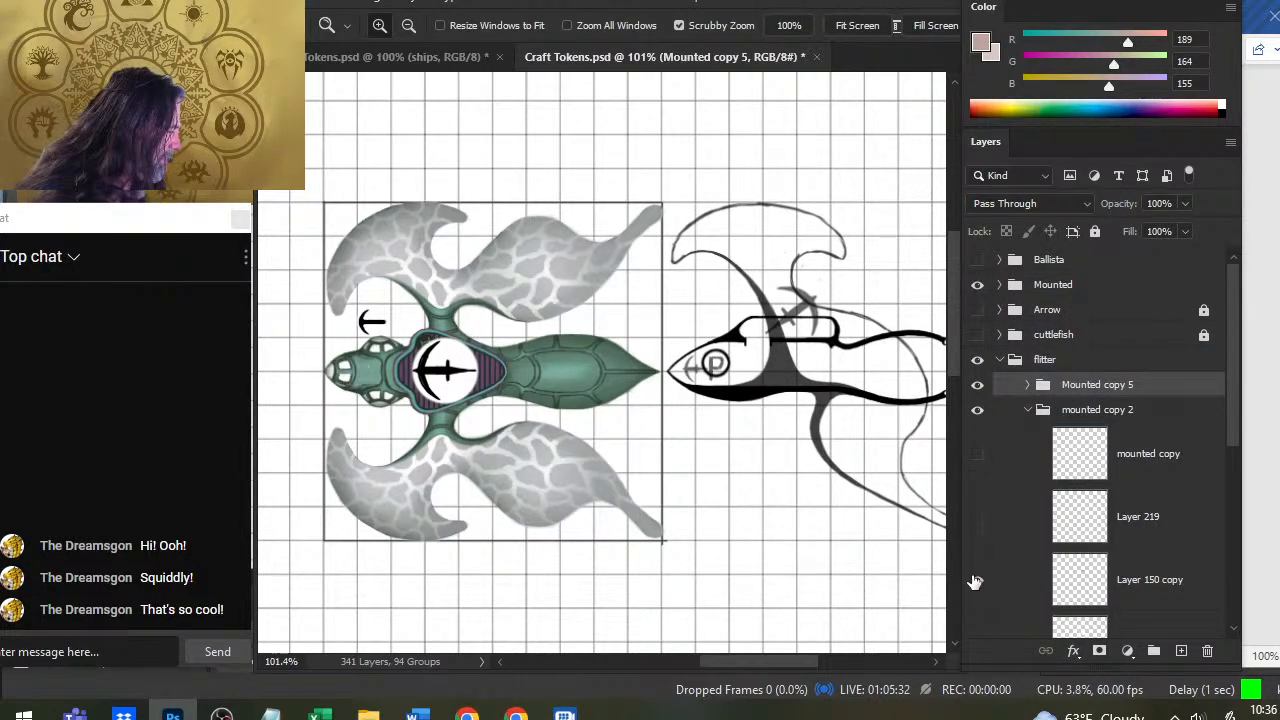
click(978, 582)
click(978, 582)
Set the opacity of Layer 194 in 'mounted copy 2' to 50% and check the large deck marker's disc up close
click(1012, 630)
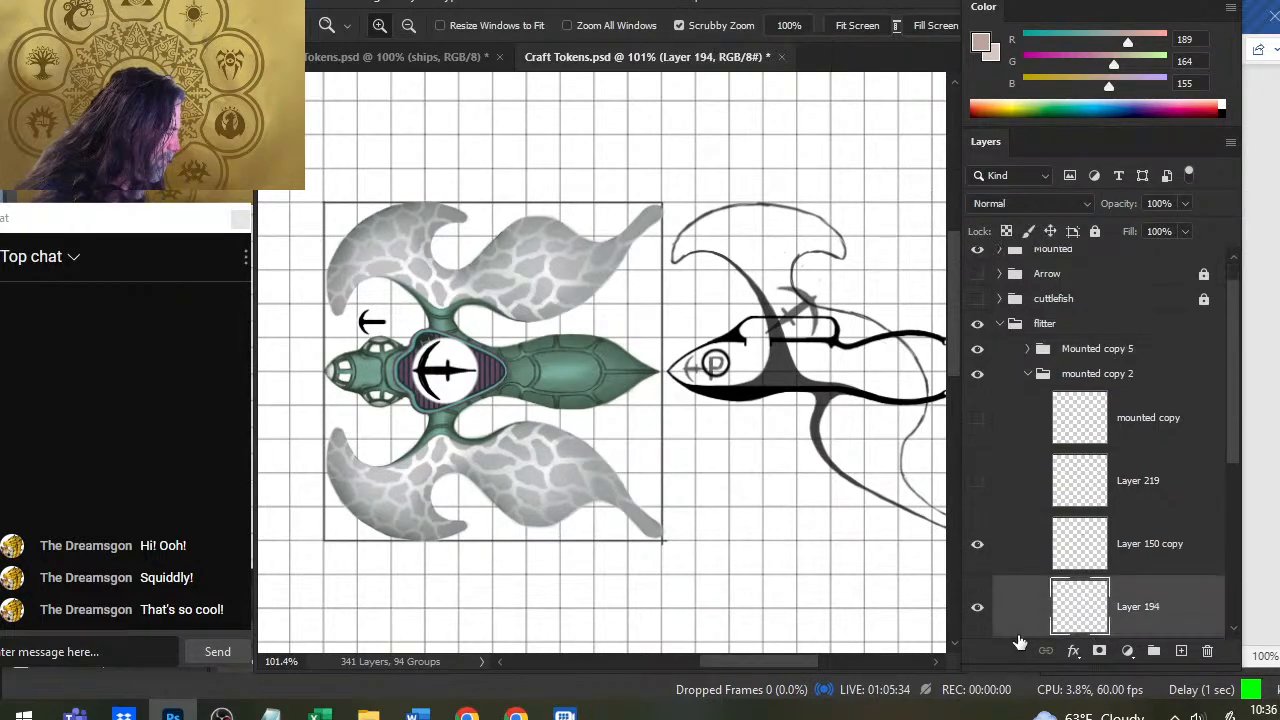
click(1174, 203)
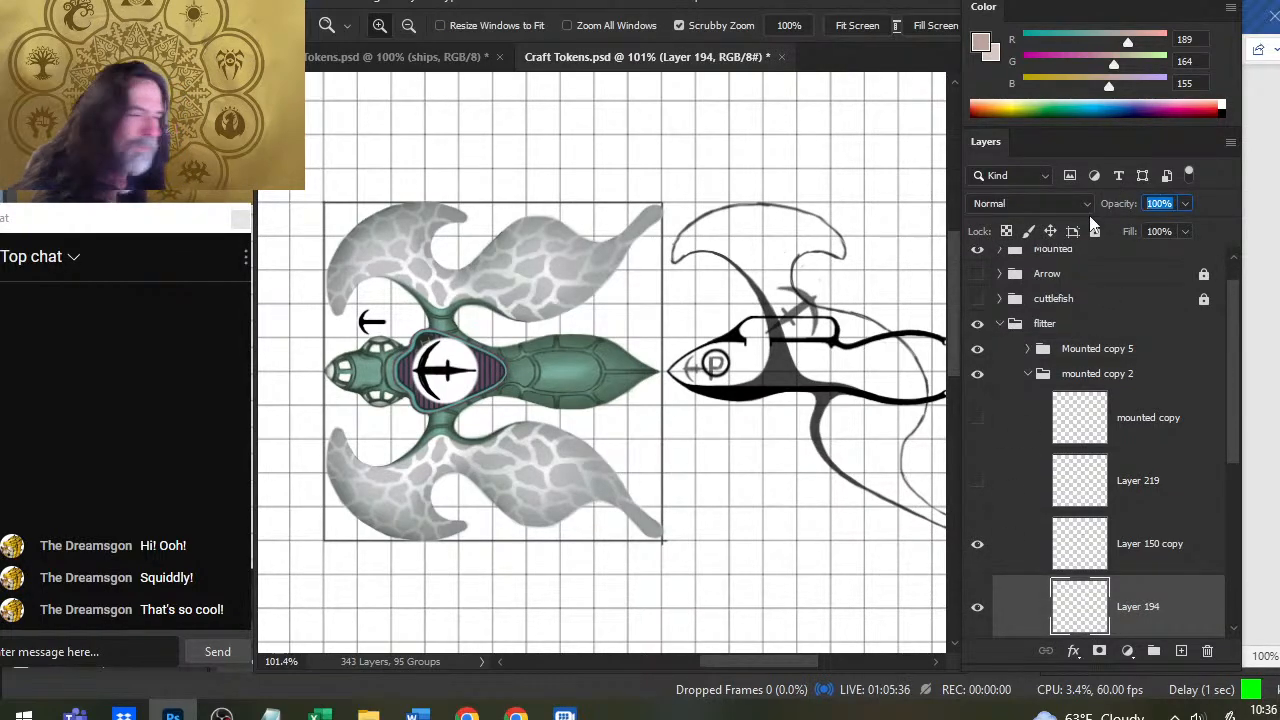
text(50)
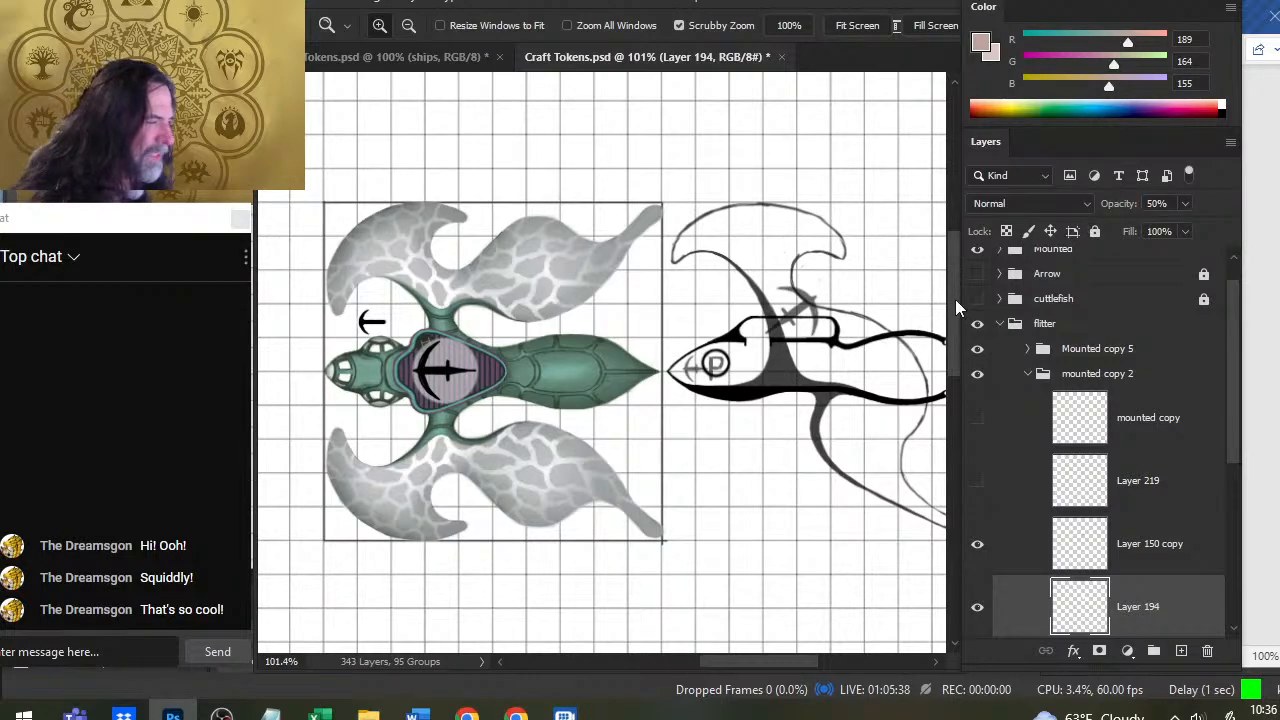
drag(419, 354, 468, 352)
click(440, 352)
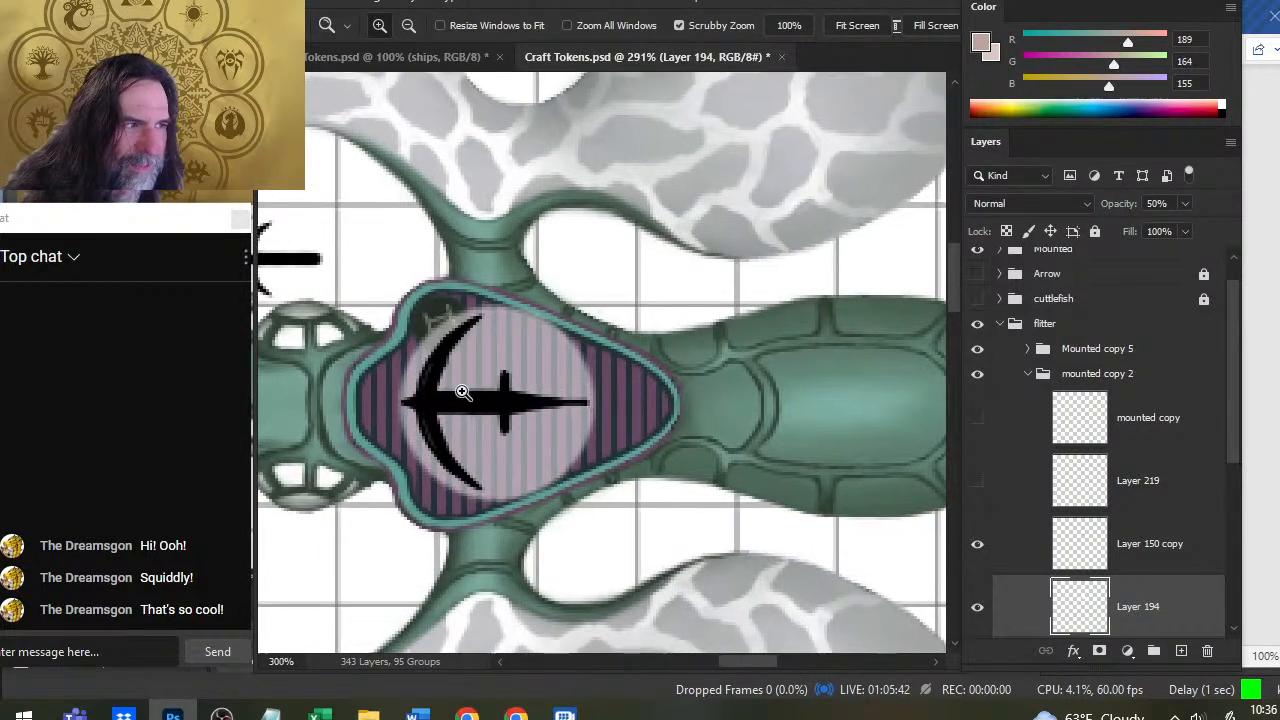
drag(691, 443, 560, 435)
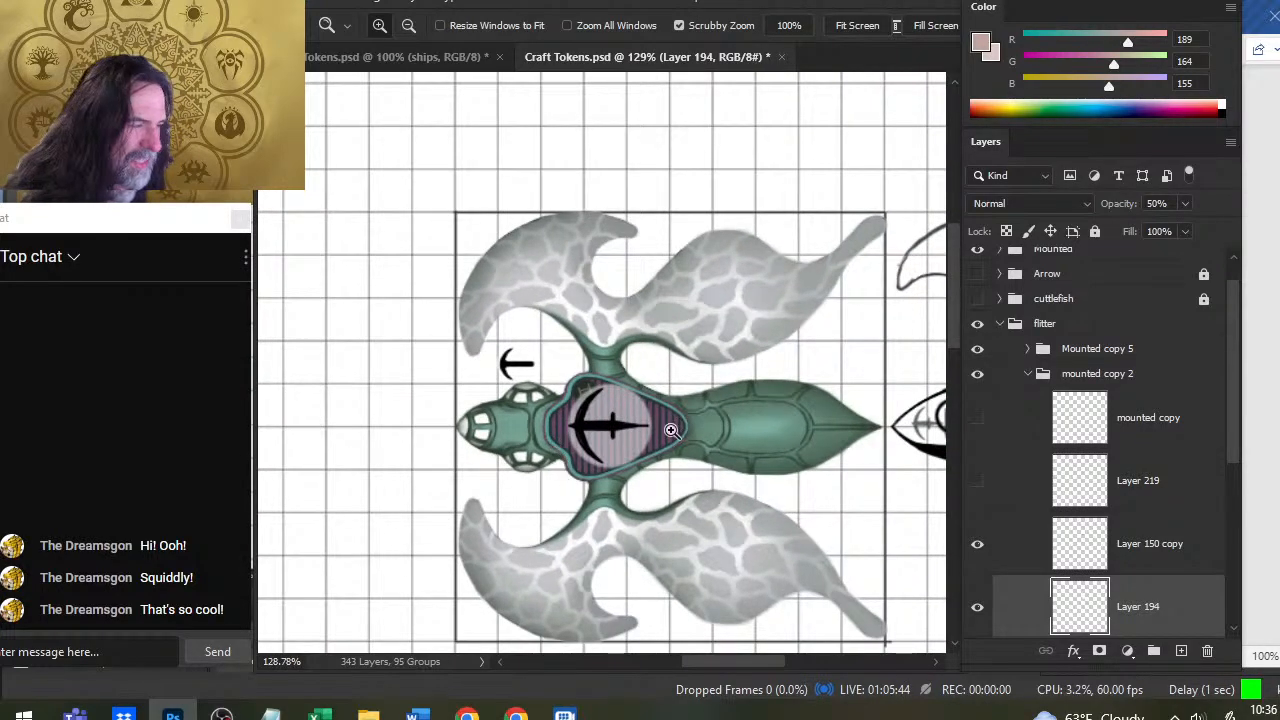
drag(817, 425, 710, 361)
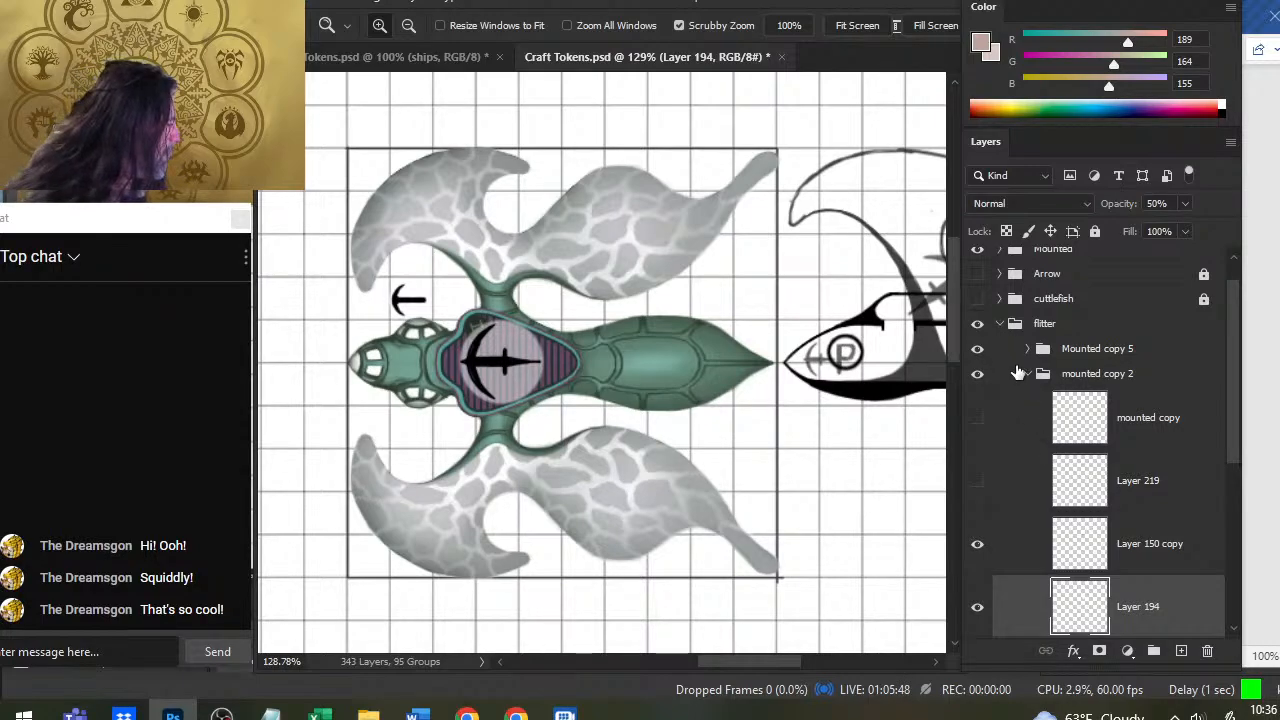
Move the Mounted copy 5 marker onto the disc on the flitter's head, showing Layer 219 only as a guide, and collapse 'mounted copy 2'
click(1082, 352)
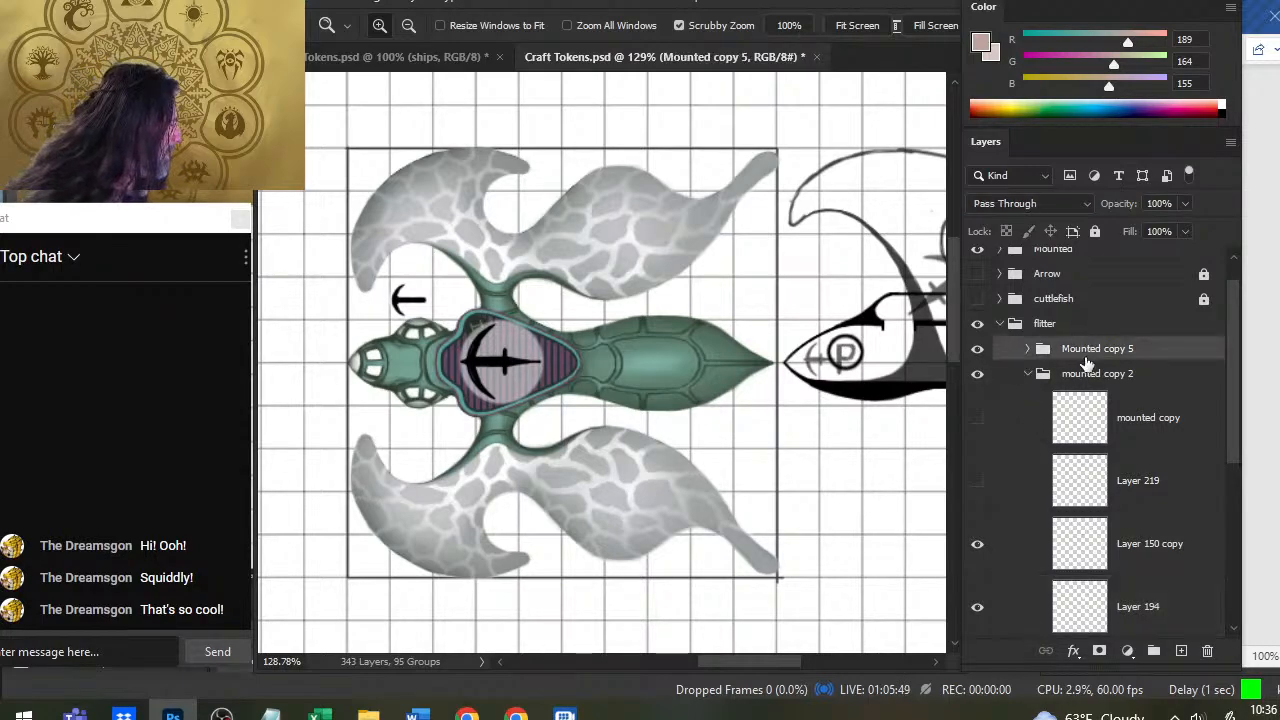
click(979, 421)
click(979, 421)
click(978, 481)
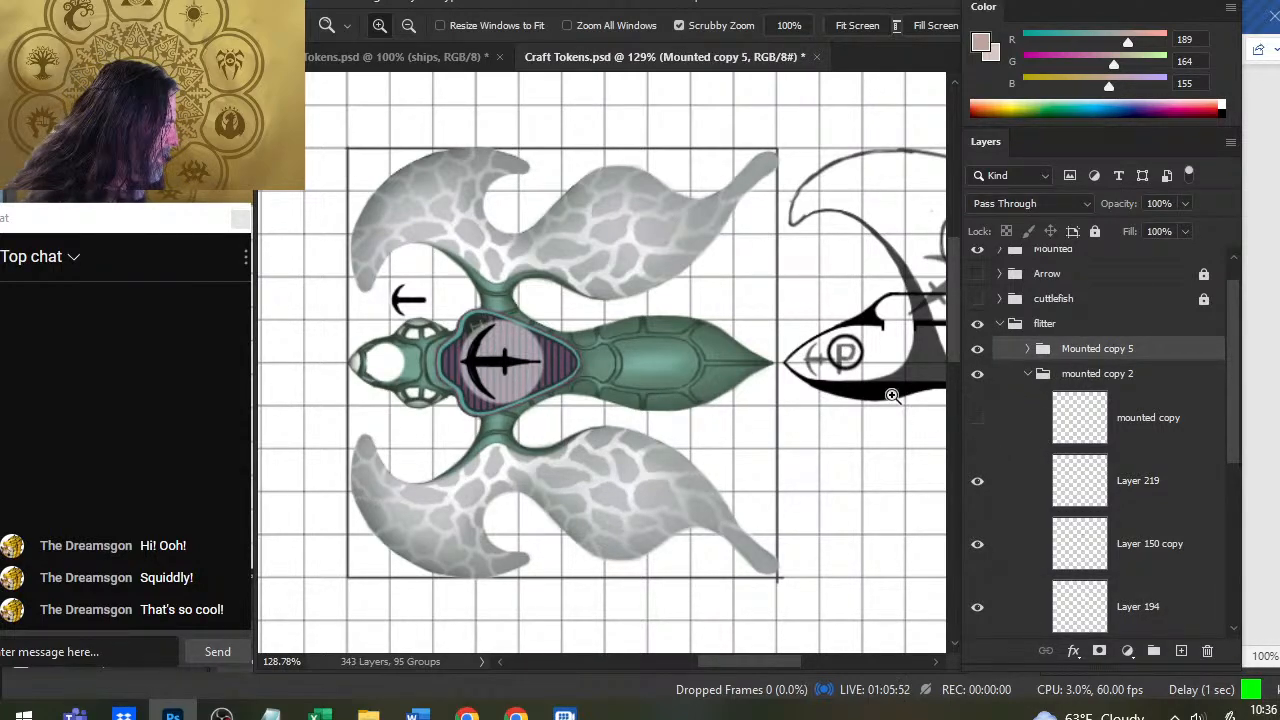
key(v)
drag(580, 332, 555, 396)
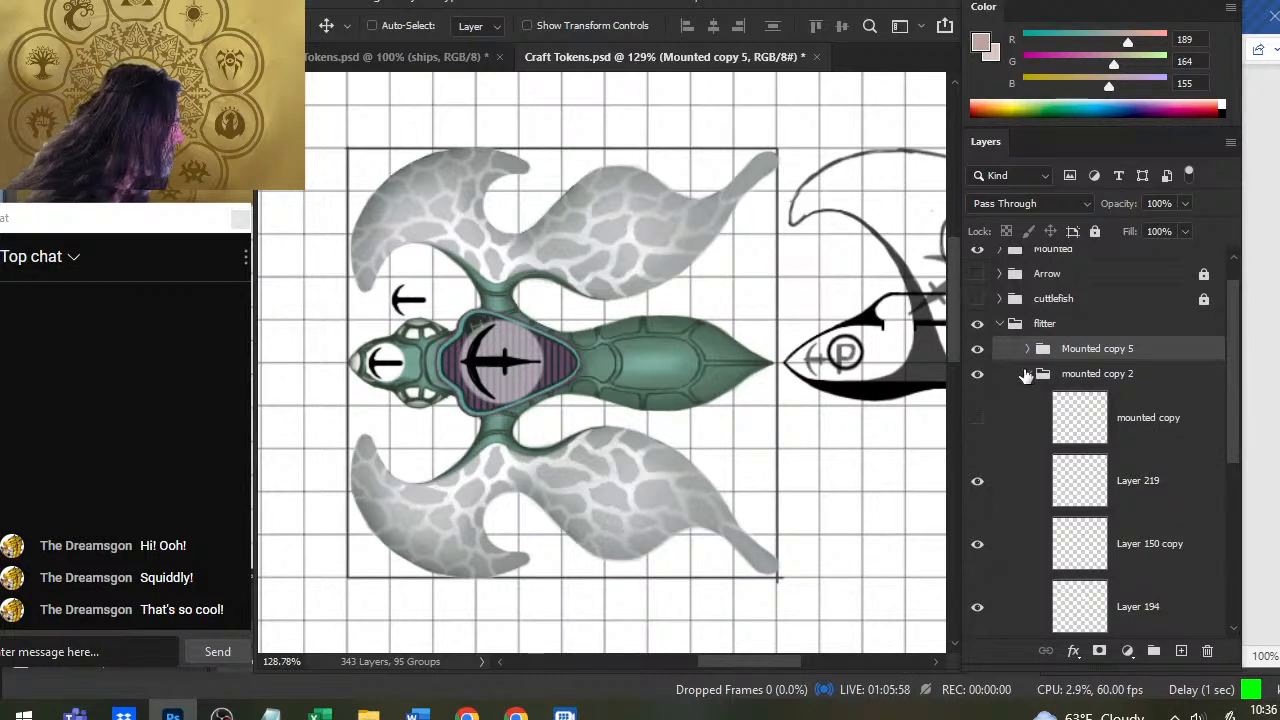
click(1025, 392)
click(977, 481)
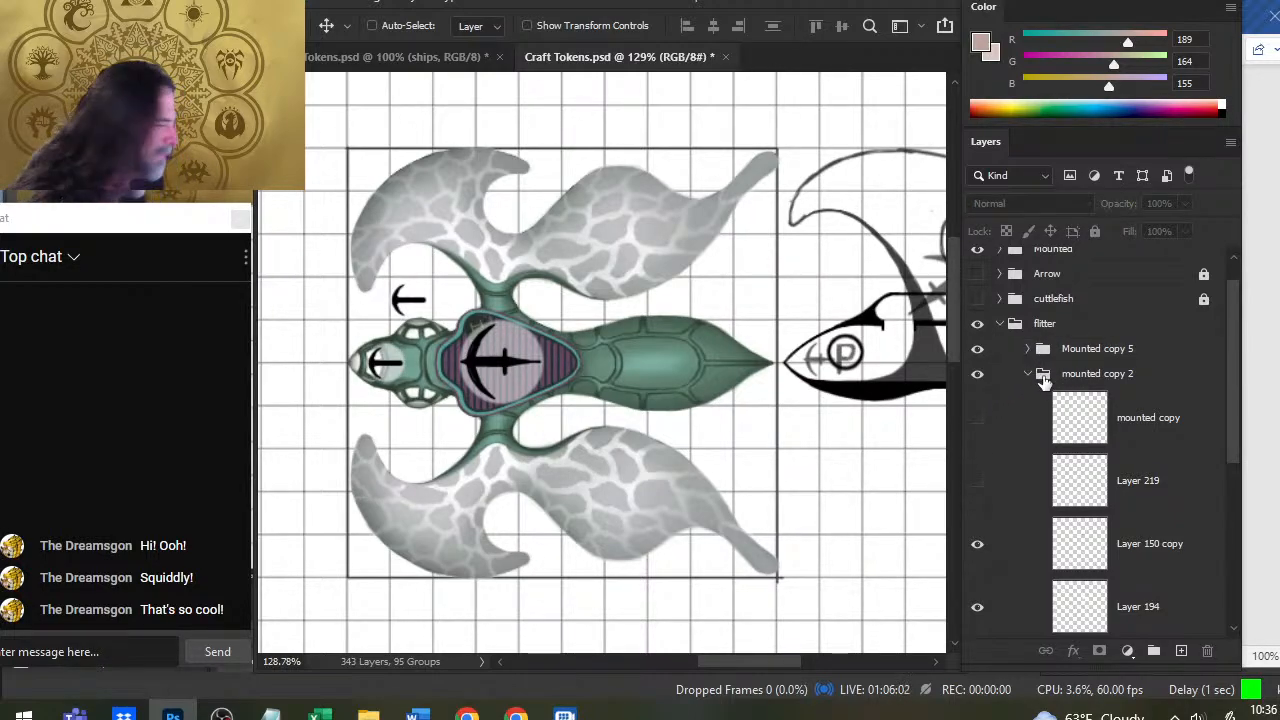
click(1028, 373)
Expand the profile group, duplicate Mounted copy 5 as Mounted copy 6, and place the duplicate over the old marker on the profile drawing's nose
key(z)
alt+click(650, 407)
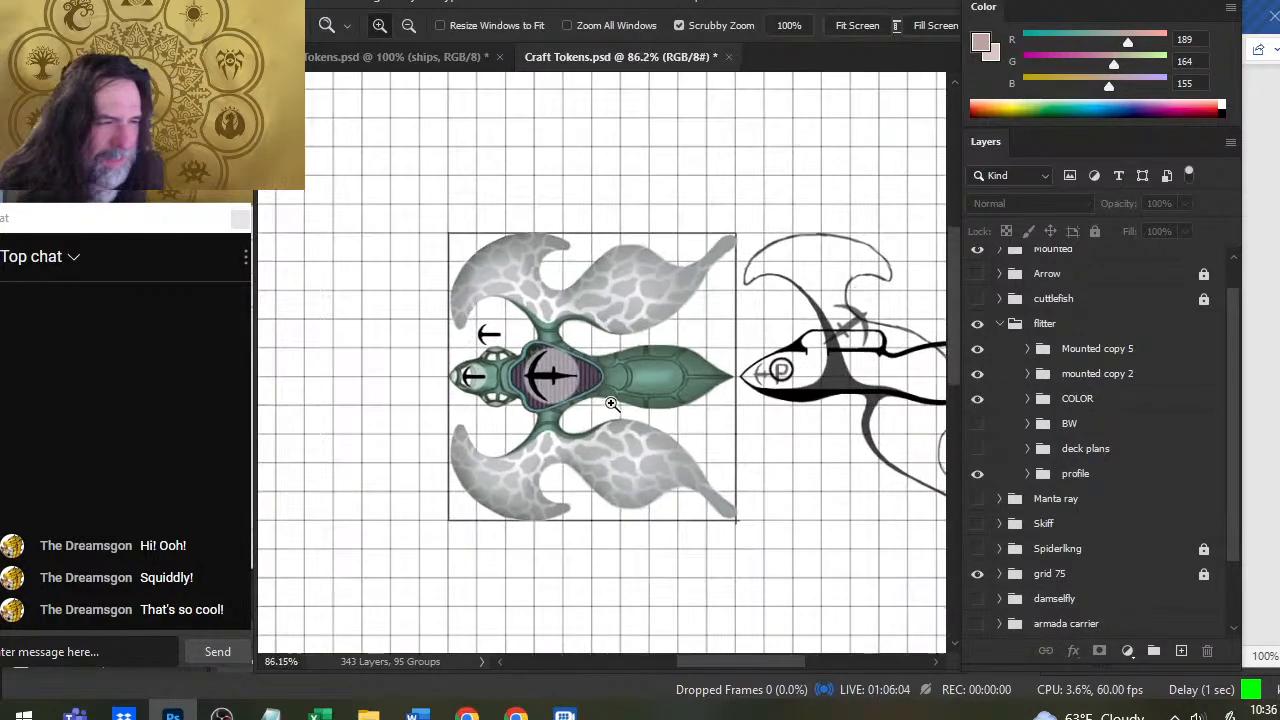
click(1028, 475)
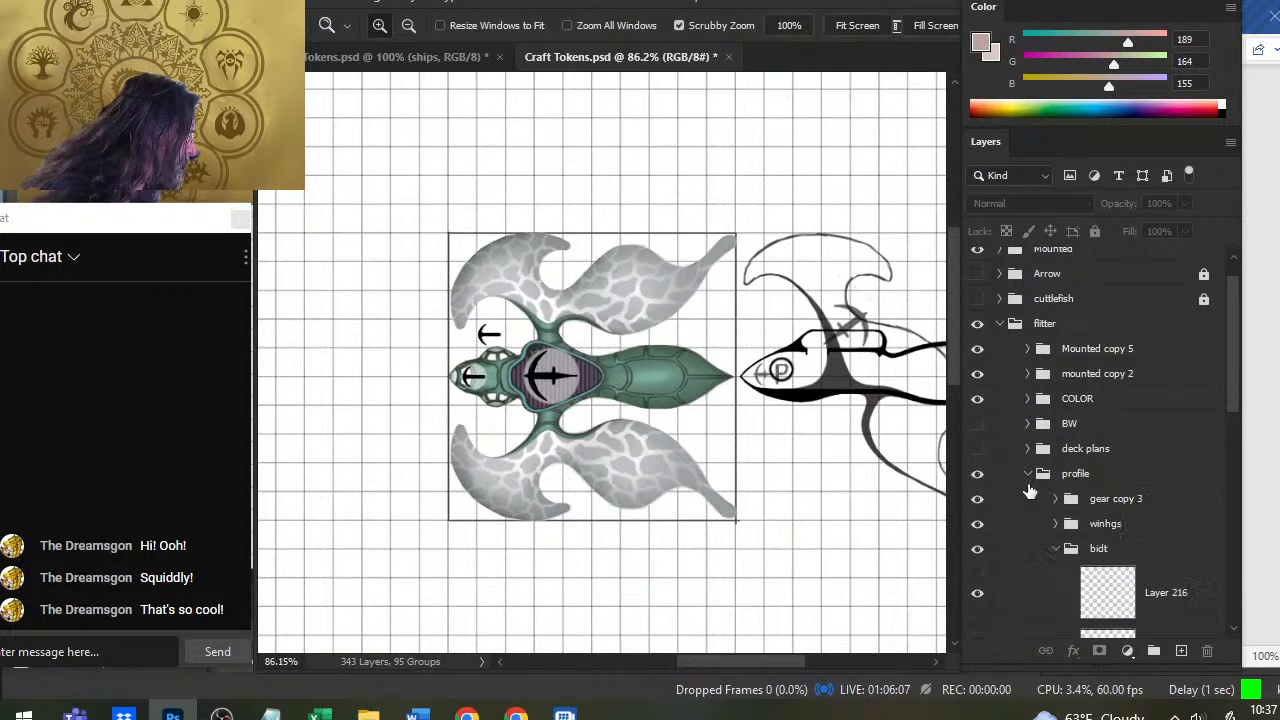
click(1085, 348)
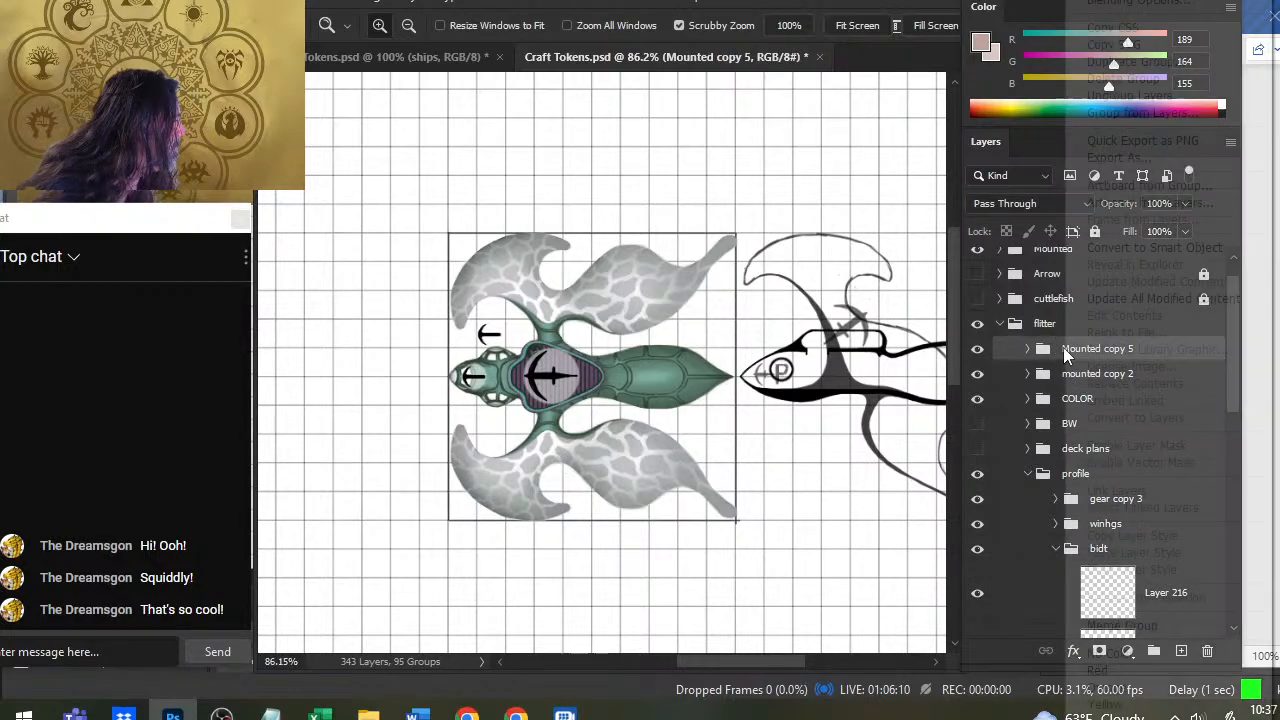
right_click(1063, 347)
click(1136, 61)
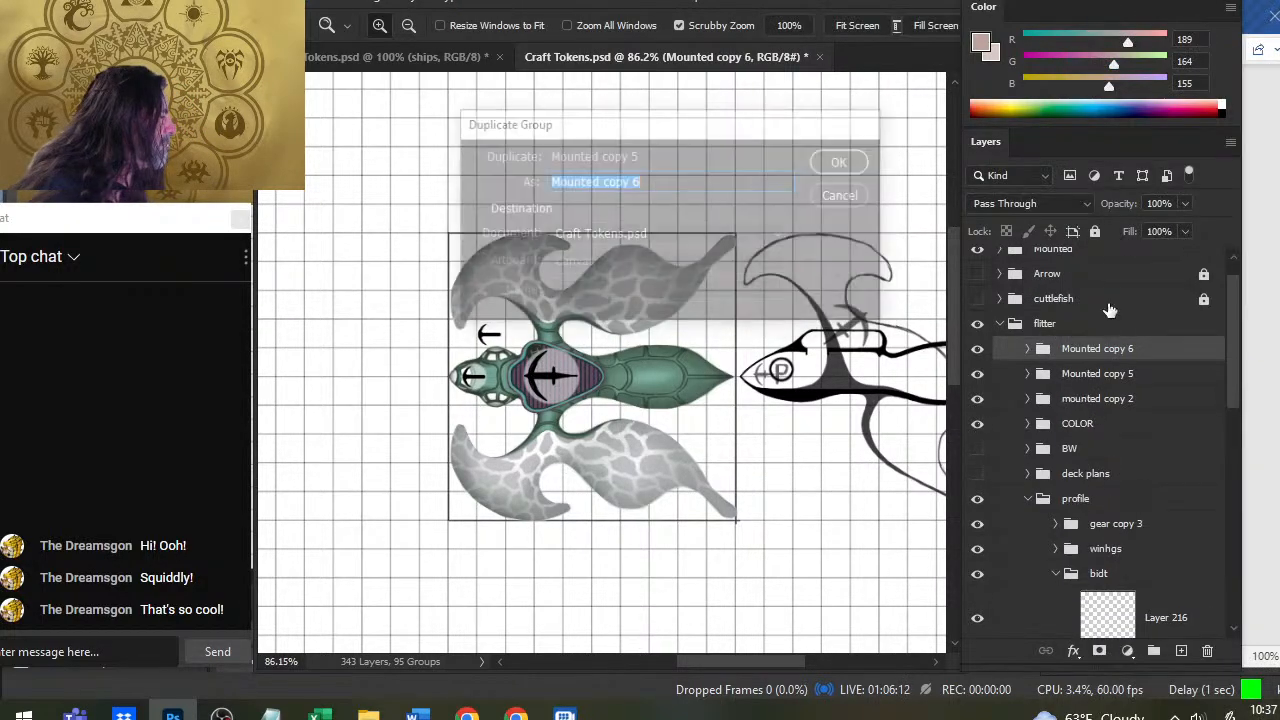
key(Return)
key(v)
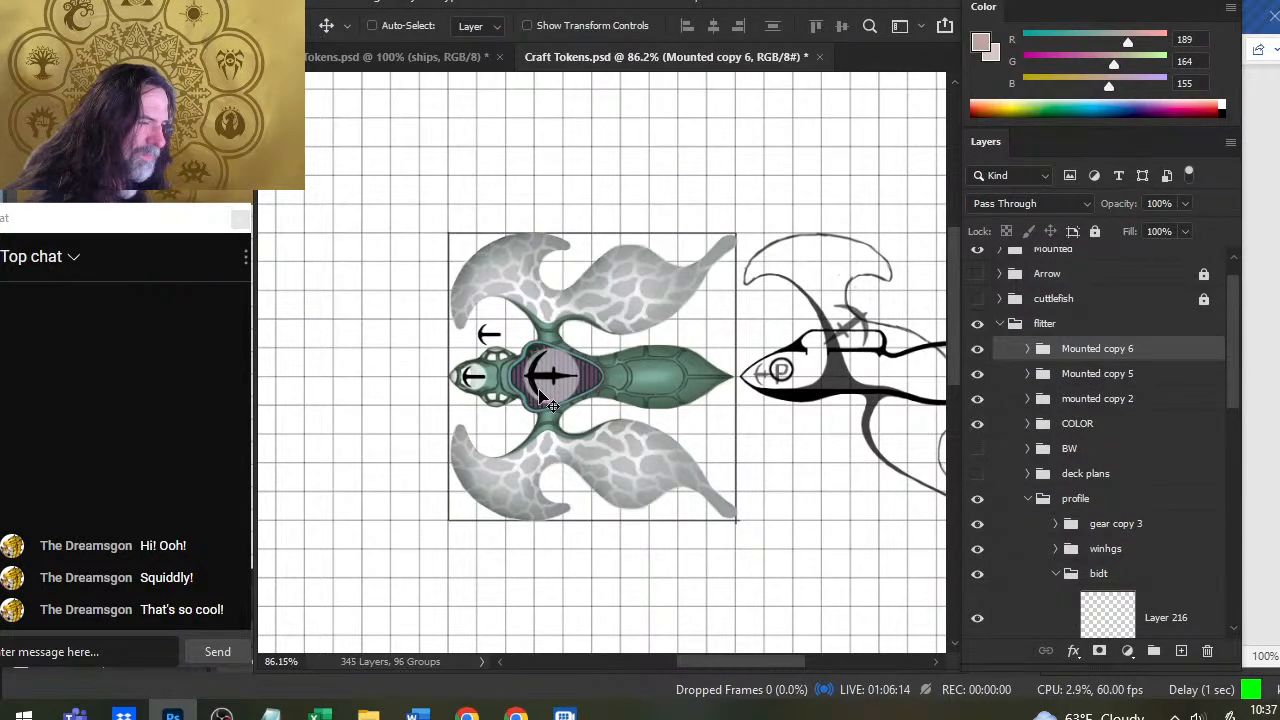
drag(545, 397, 811, 386)
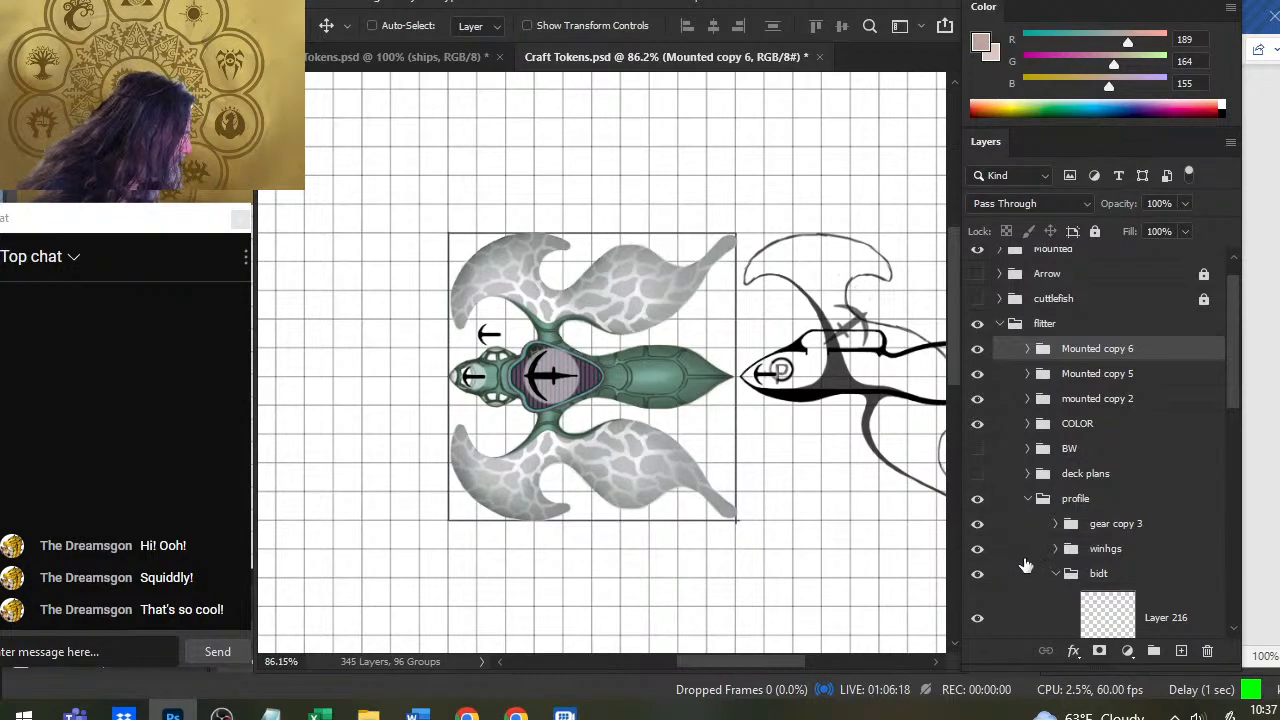
Move Mounted copy 6 into the profile group directly above 'gear copy 3', look through that group's layers, and collapse the profile group
drag(1117, 359, 1109, 516)
click(1056, 524)
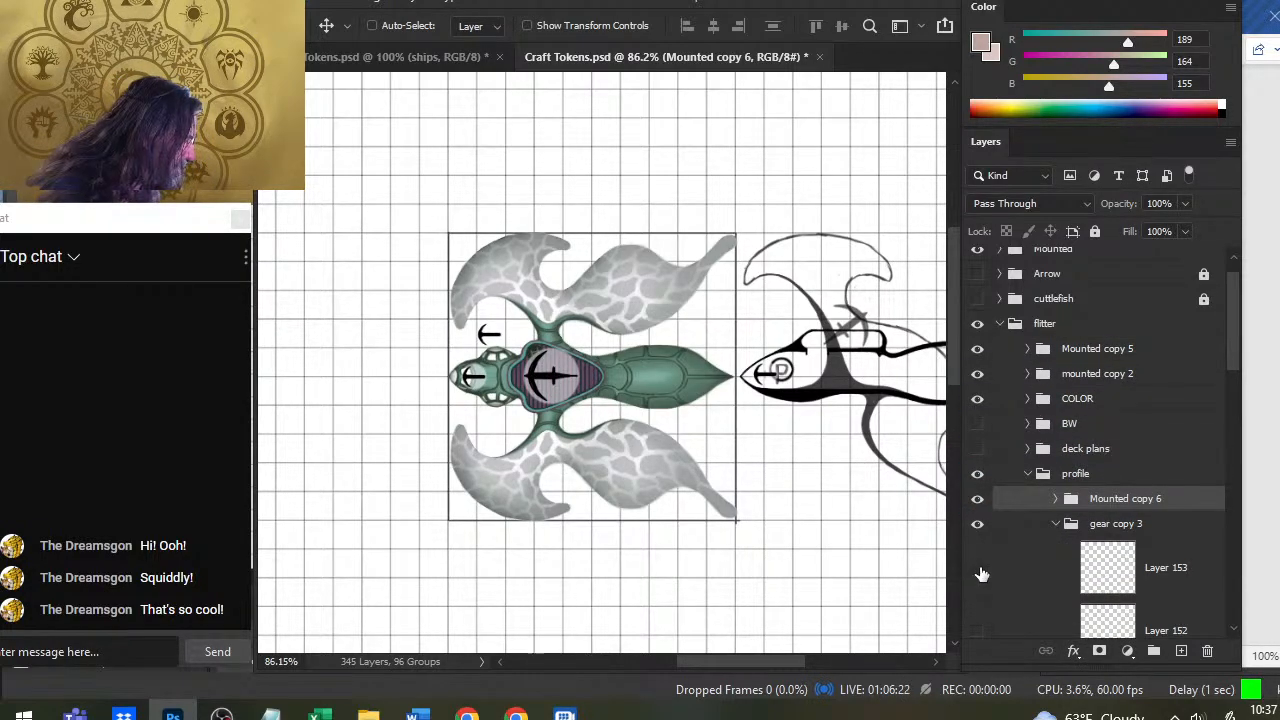
drag(1230, 347, 1230, 420)
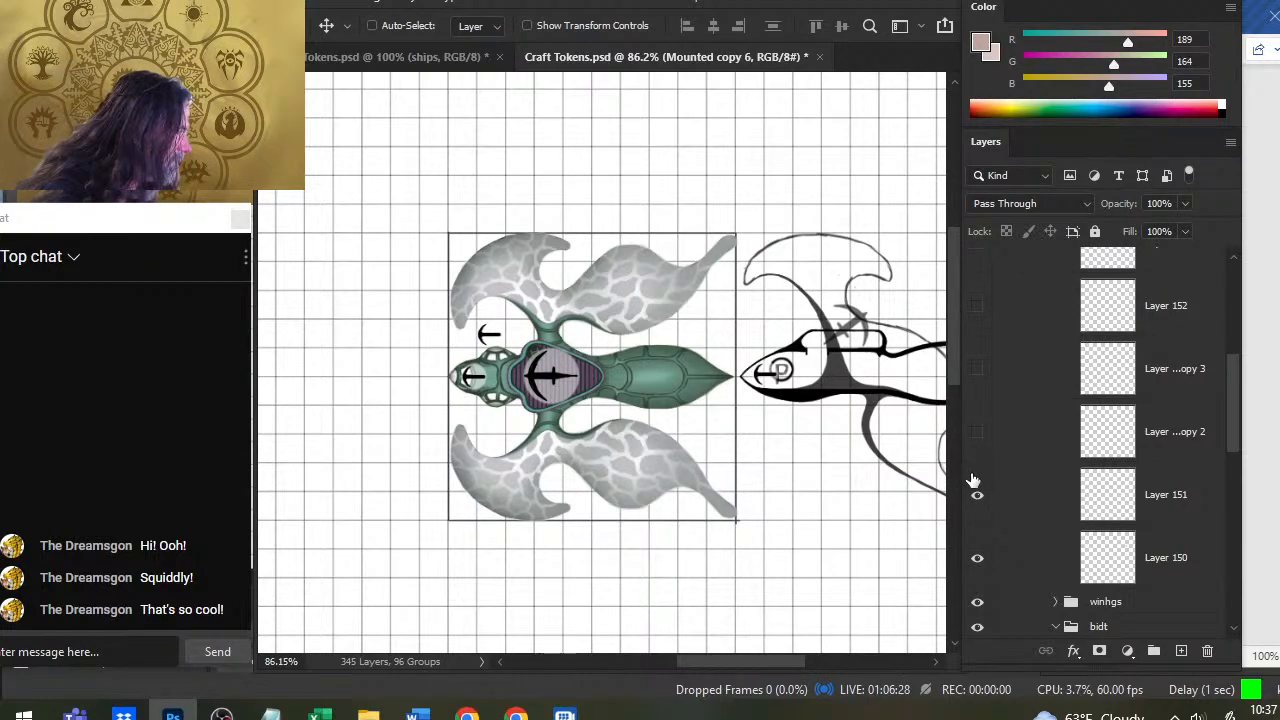
drag(1224, 429, 1225, 355)
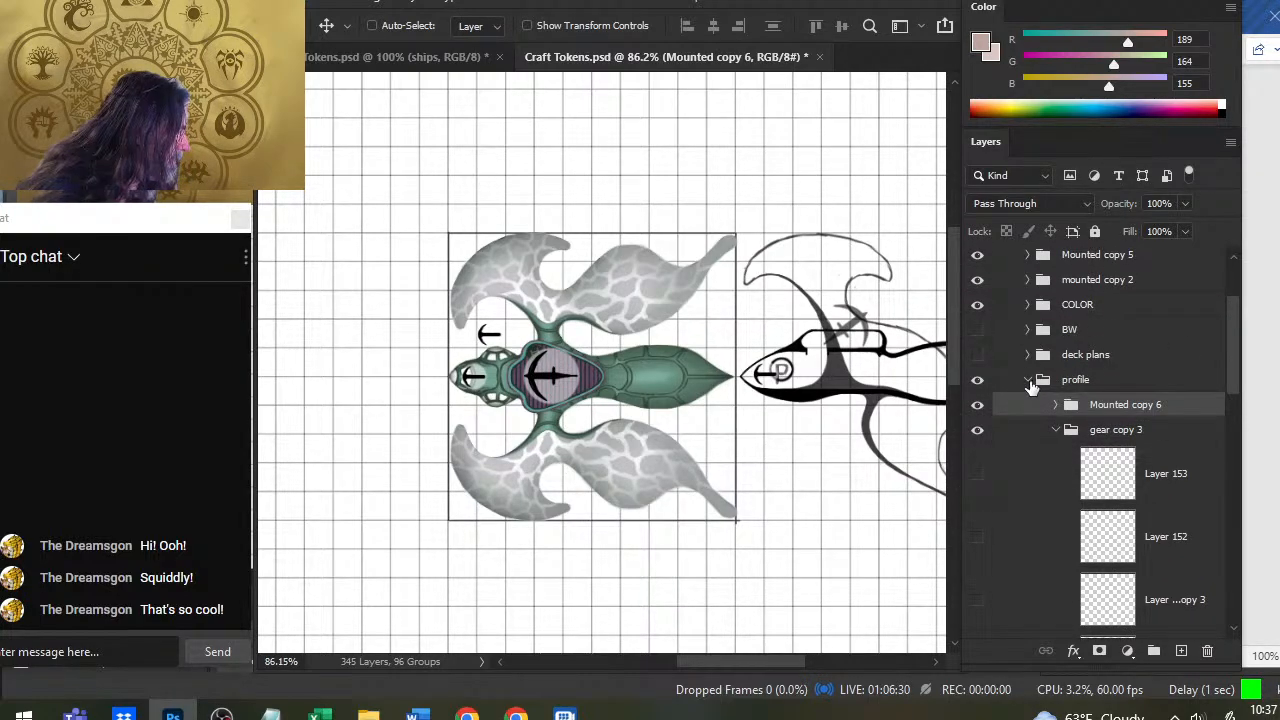
click(1030, 381)
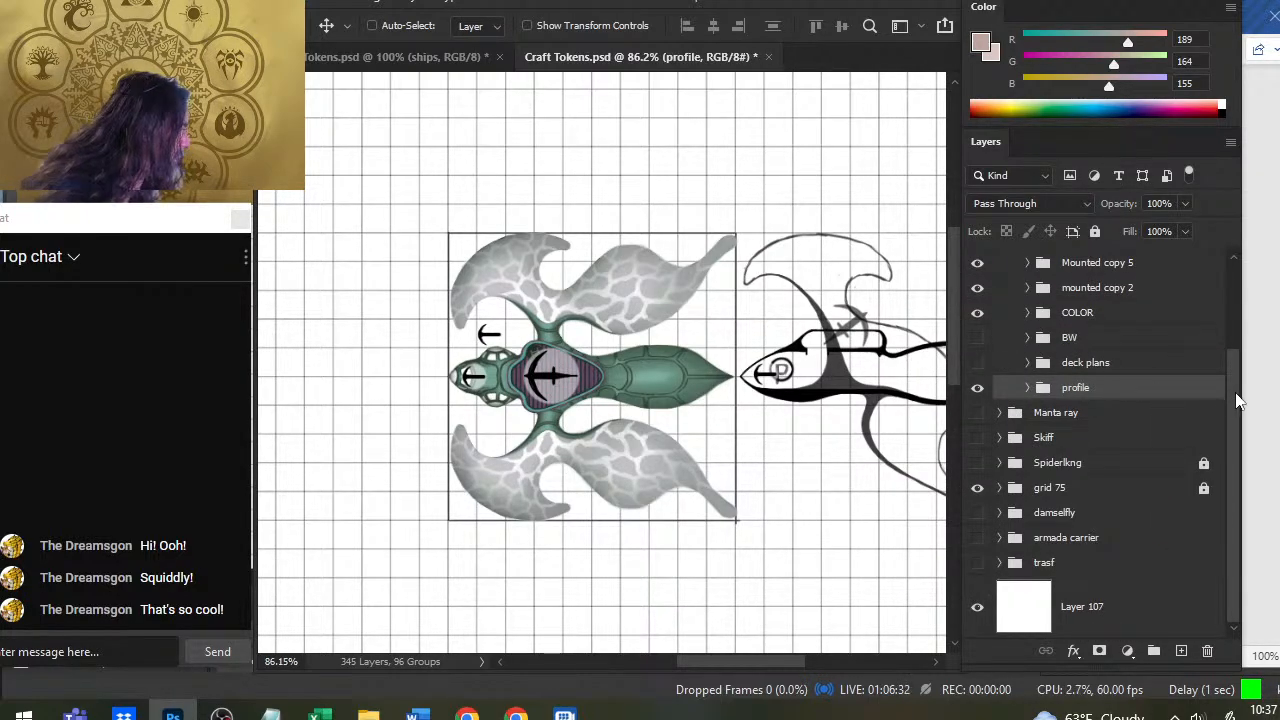
drag(1236, 400, 1229, 370)
Examine the marker placement on the flitter's head and deck in the top view, both close up and as a whole
key(z)
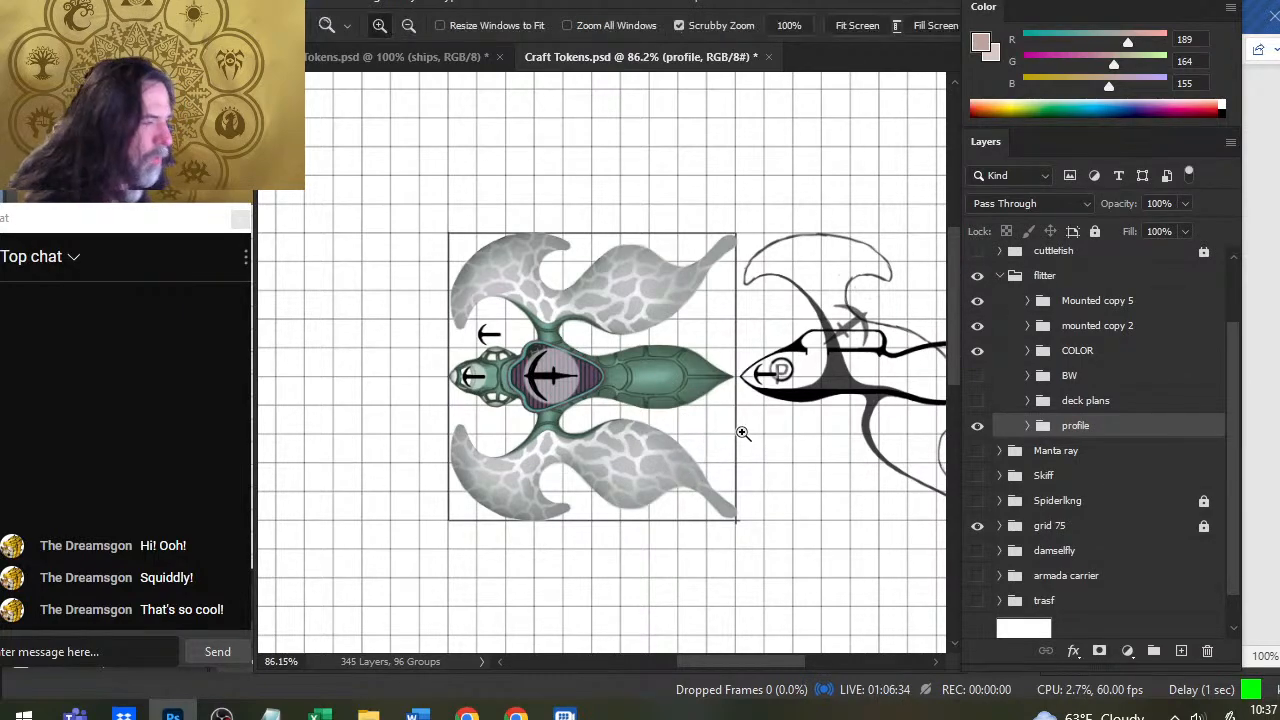
drag(742, 432, 683, 456)
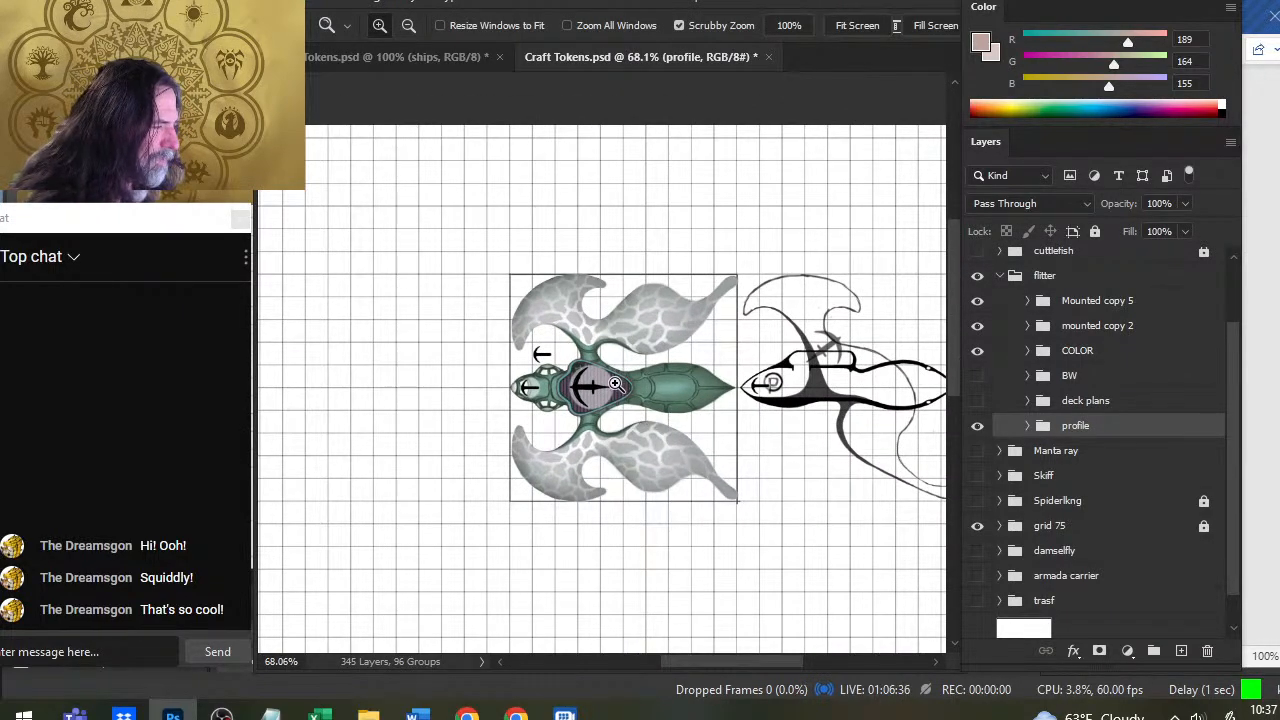
drag(616, 385, 622, 444)
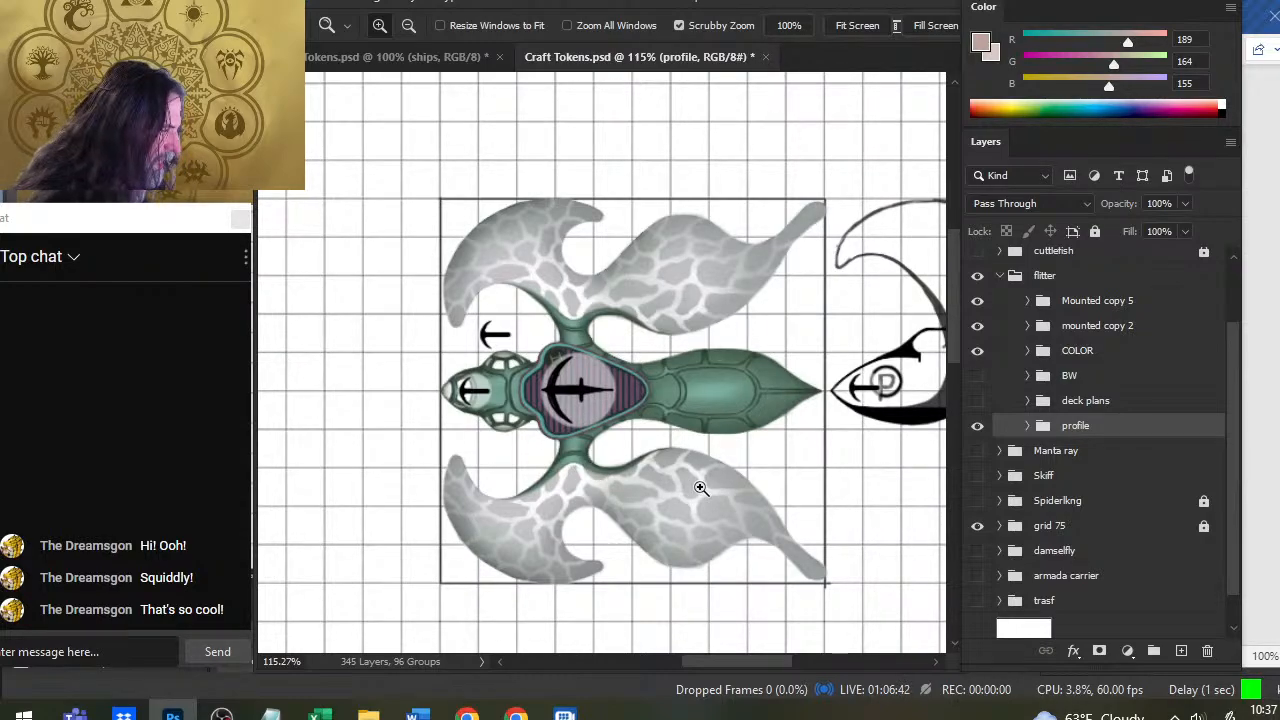
drag(754, 428, 680, 420)
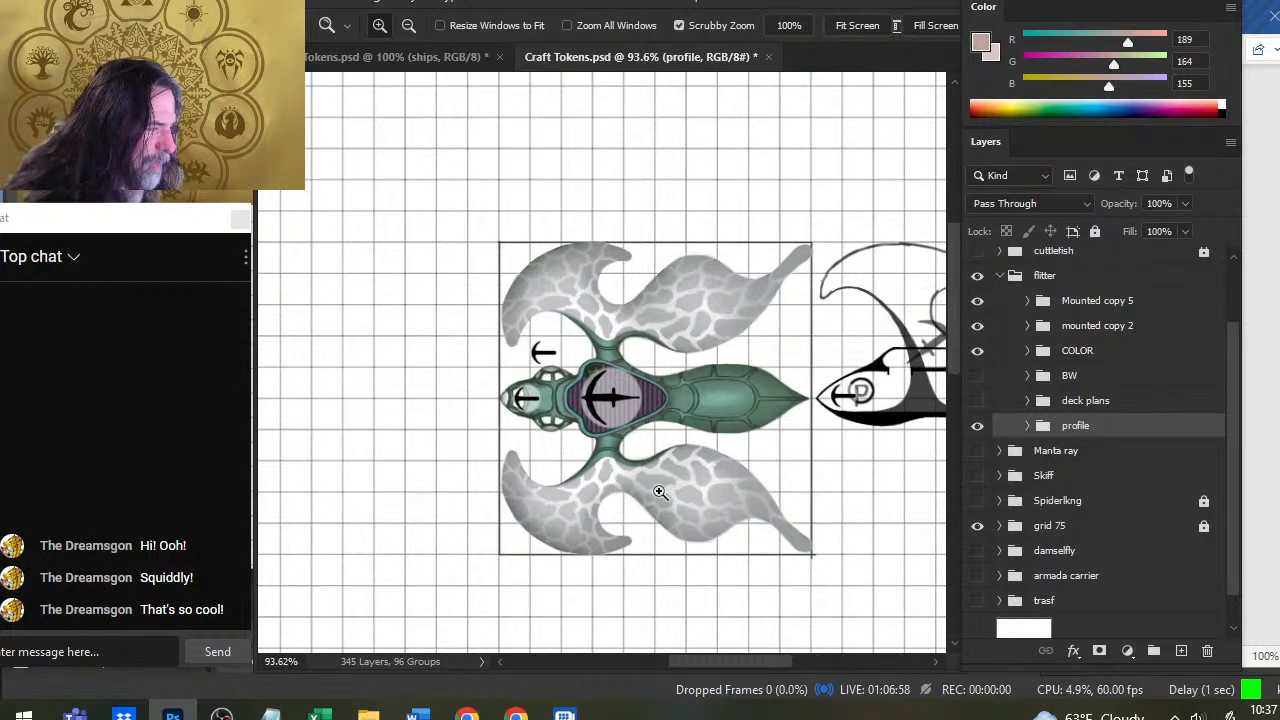
drag(737, 417, 672, 388)
drag(500, 346, 570, 346)
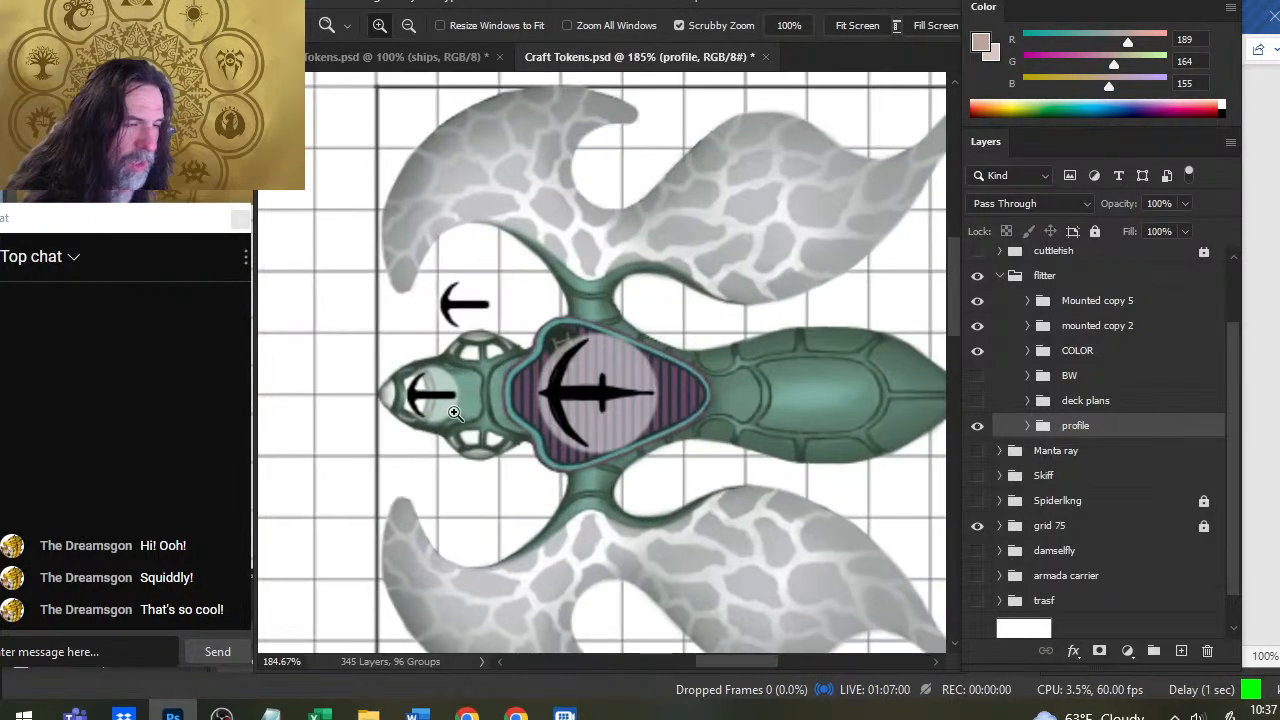
drag(794, 449, 747, 385)
drag(747, 385, 696, 408)
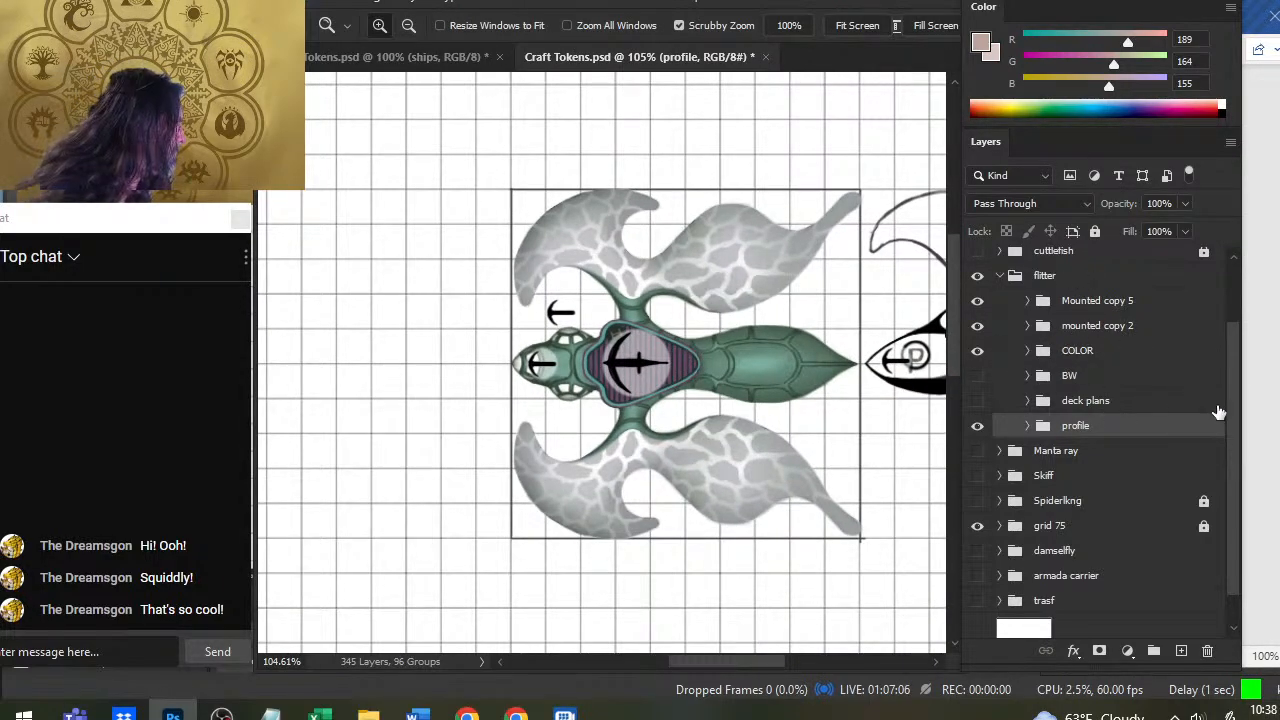
Duplicate the Mounted group as Mounted copy 7 and place the duplicate at the rear edge of the flitter's deck marker
scroll(1222, 400, up, 3)
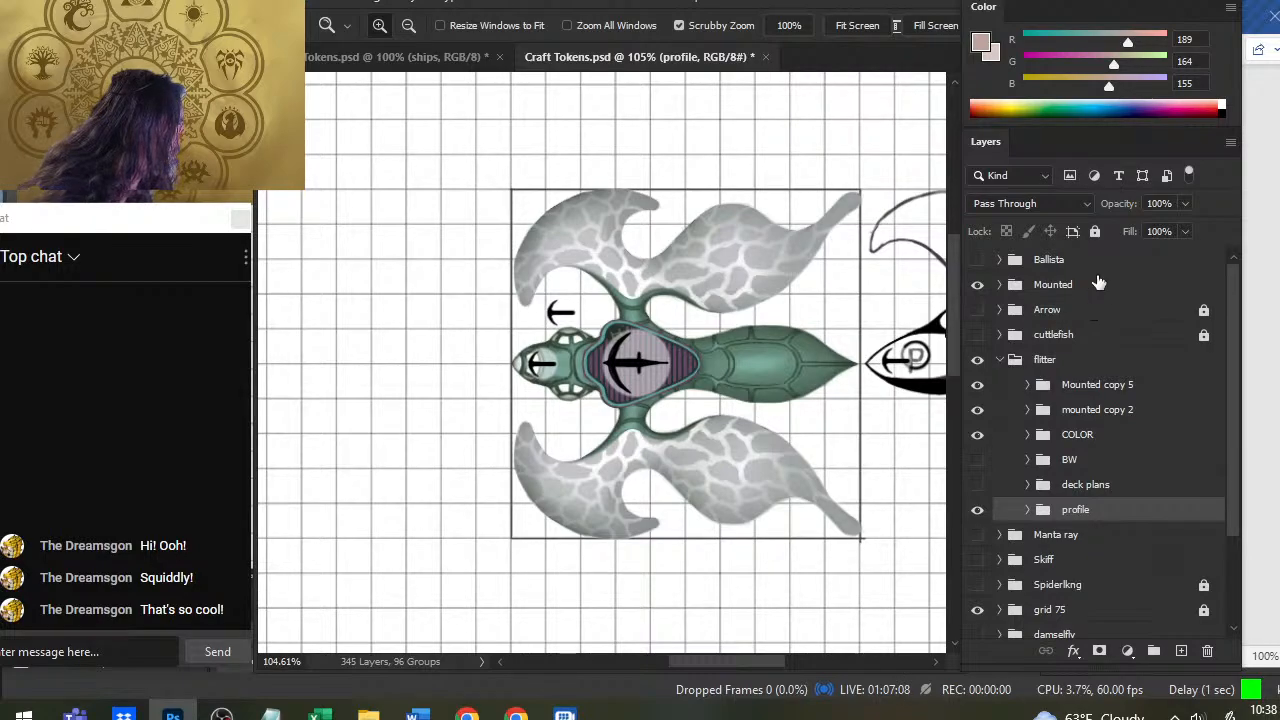
click(1071, 287)
right_click(1063, 287)
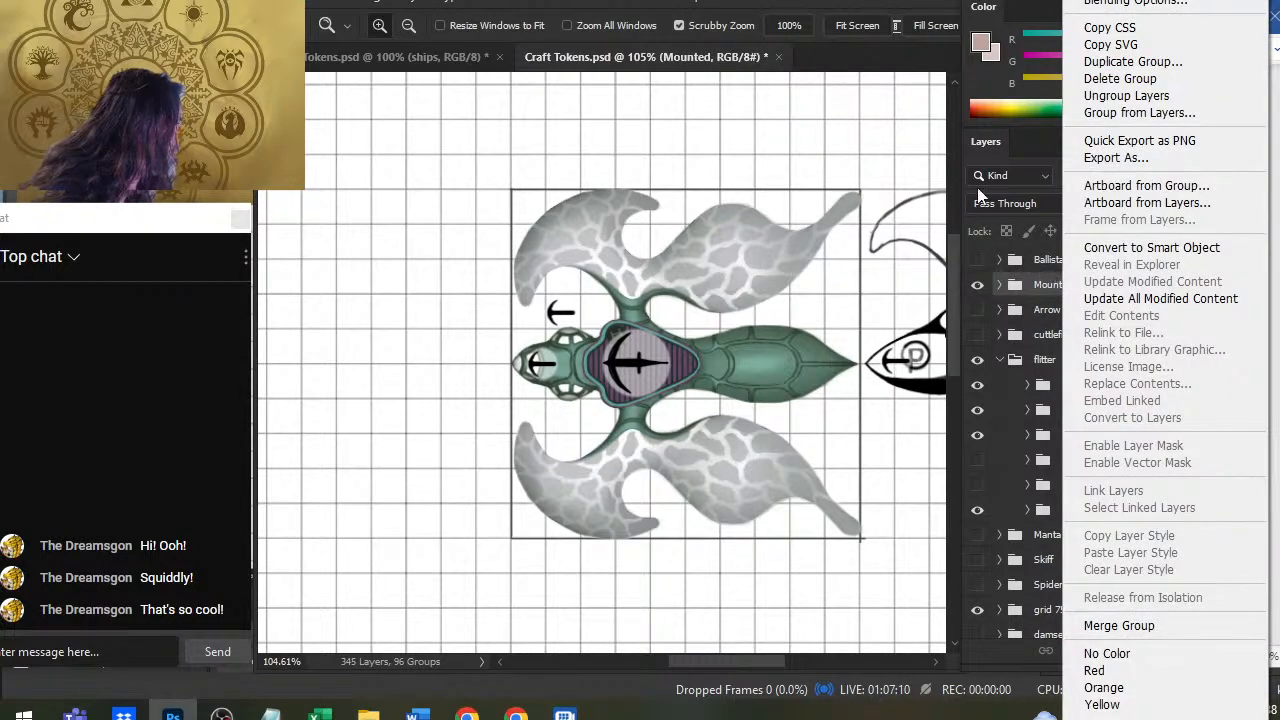
click(1165, 62)
key(Return)
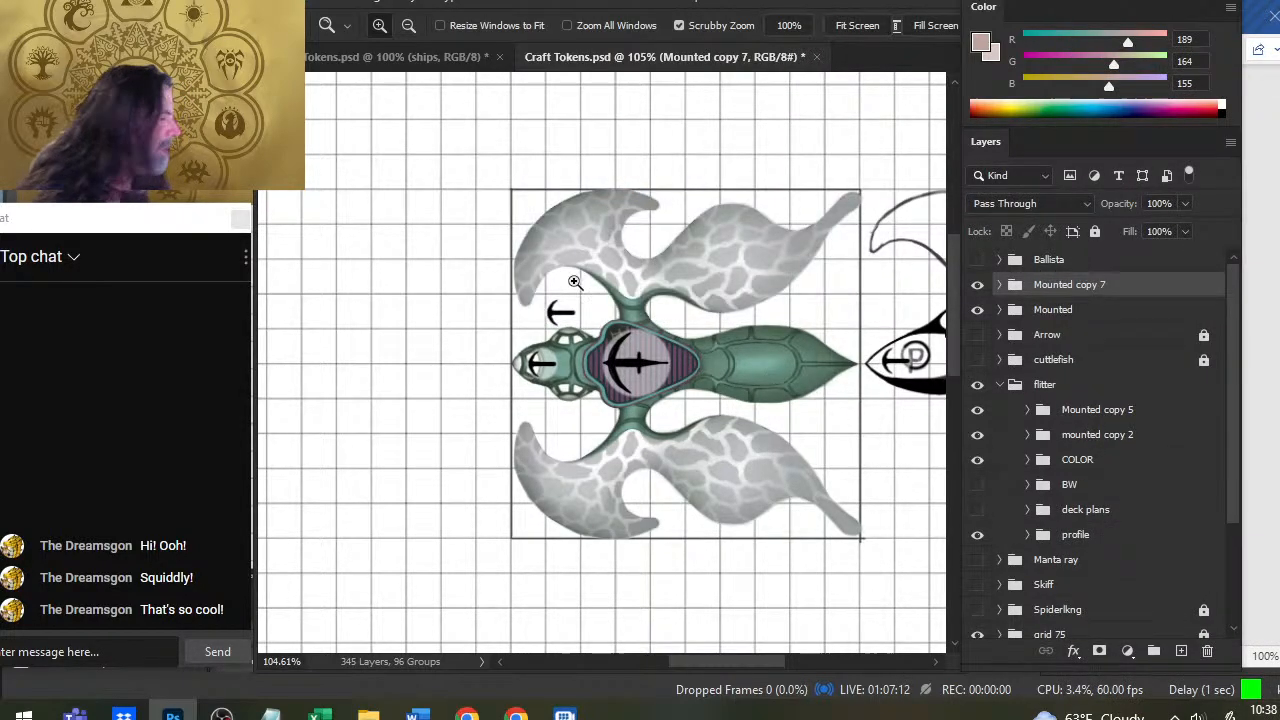
key(v)
mouse_move(648, 334)
mouse_down()
mouse_move(670, 366)
mouse_move(757, 363)
mouse_up()
Flip the Mounted copy 7 marker horizontally so it faces the flitter's tail
key(l)
right_click(690, 320)
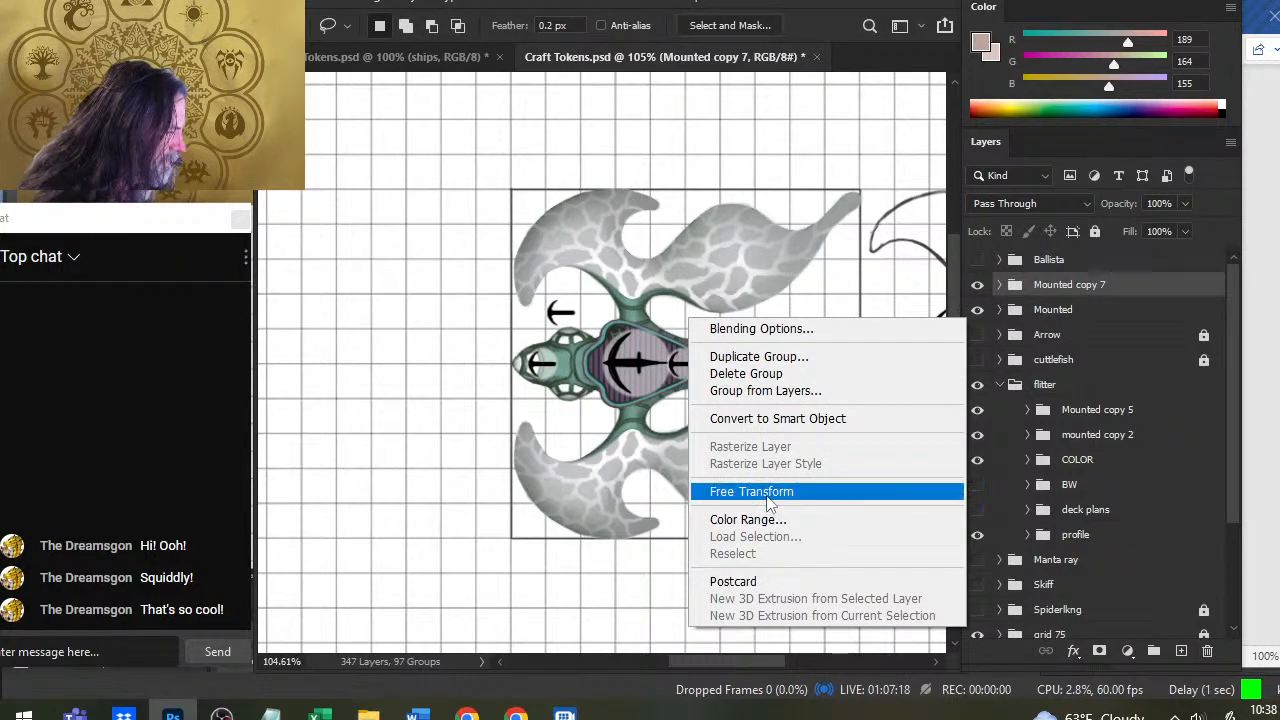
click(747, 498)
right_click(717, 298)
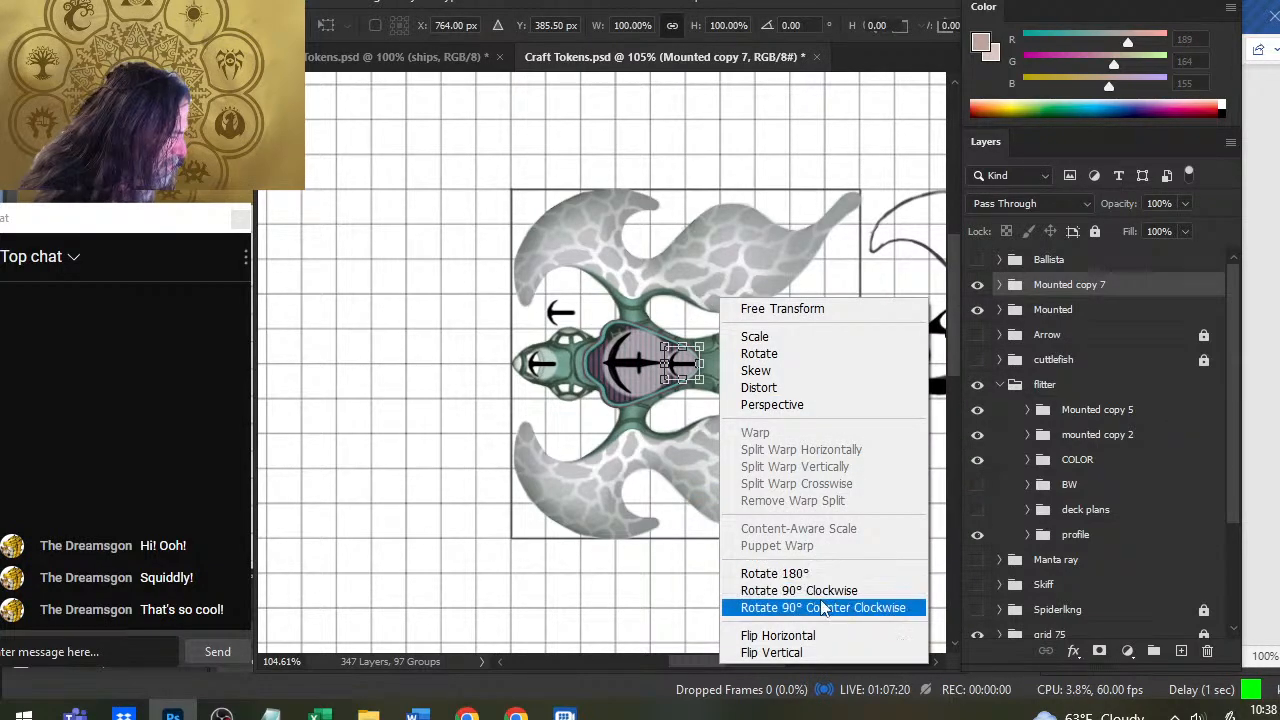
click(826, 637)
key(Return)
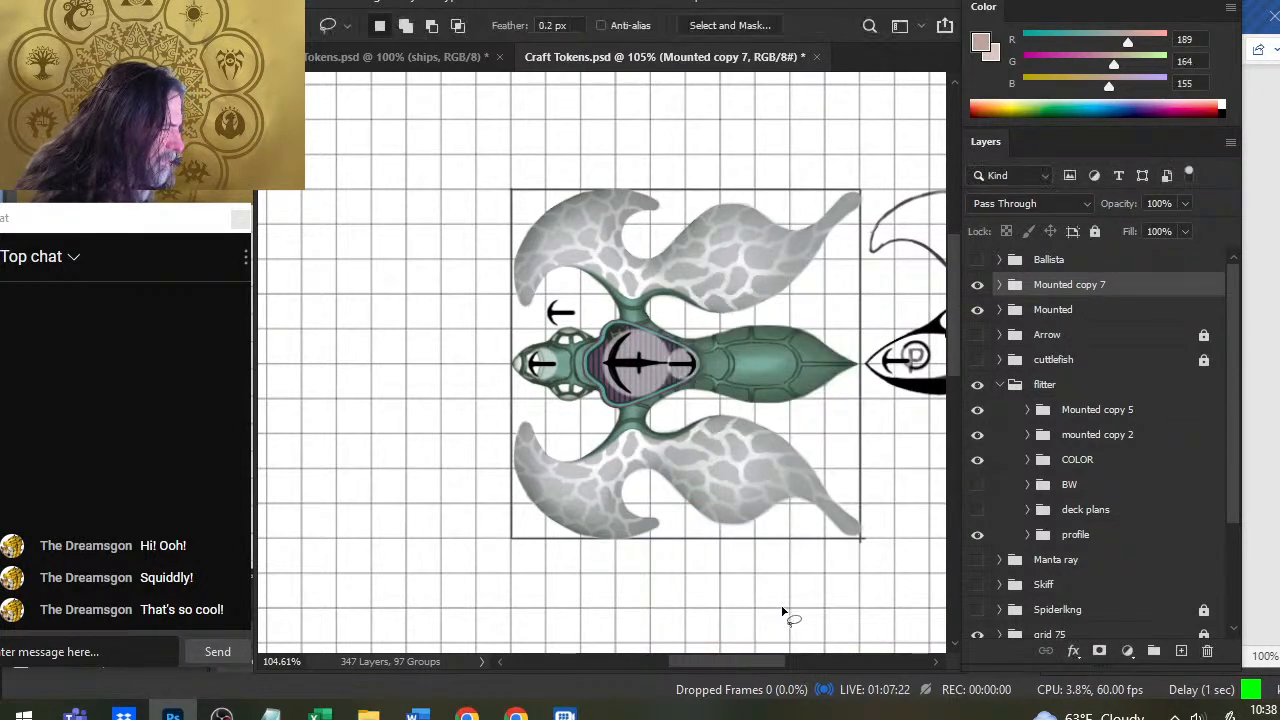
Nudge the flipped Mounted copy 7 marker toward the tail, onto the front of the green abdomen behind the deck
key(v)
key(Right)
key(Right)
key(Right)
key(Right)
key(Right)
key(Right)
key(Right)
key(Right)
key(Right)
key(Right)
key(Right)
key(Right)
key(Right)
key(Right)
key(Right)
key(Right)
key(Right)
key(Right)
key(Right)
key(Right)
key(Right)
key(Right)
key(Right)
key(Right)
key(Right)
key(Right)
key(Right)
key(Right)
key(Right)
key(Right)
key(Right)
key(Right)
key(Right)
key(Right)
key(Right)
key(Right)
key(Right)
key(Right)
key(Right)
key(Right)
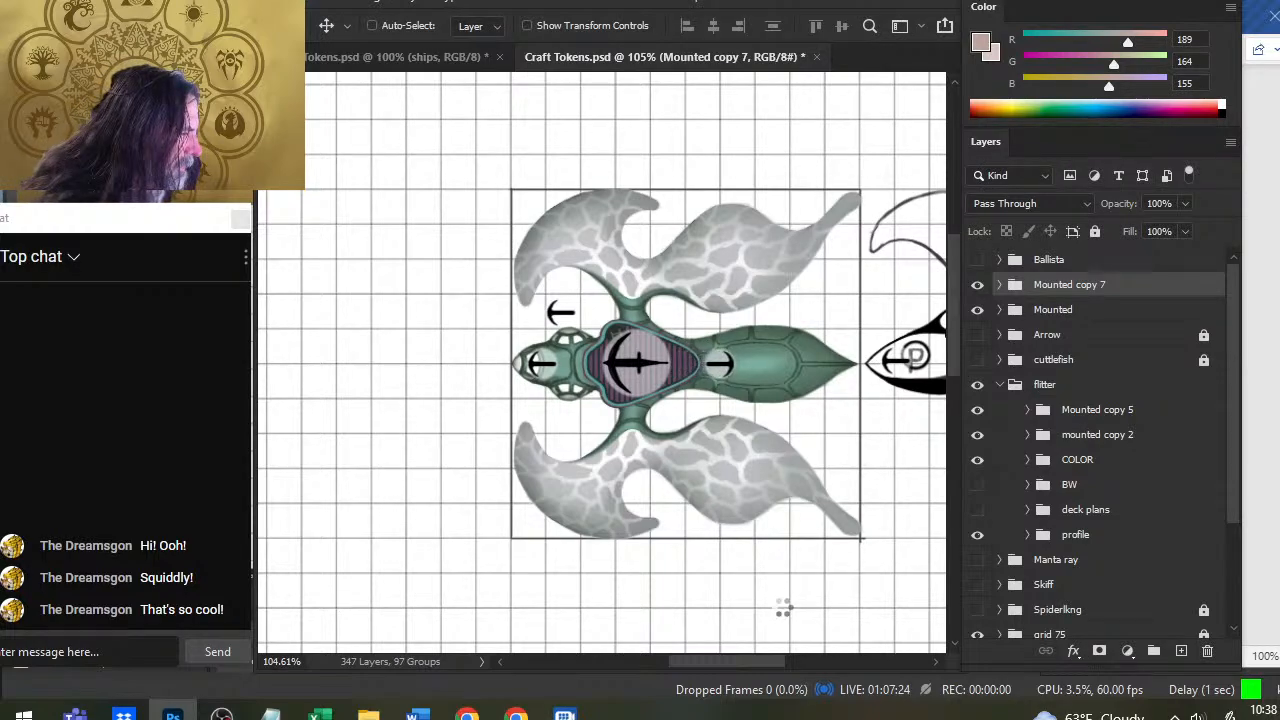
key(Right)
key(Right)
key(Right)
key(Right)
key(Right)
key(Right)
key(Right)
key(Right)
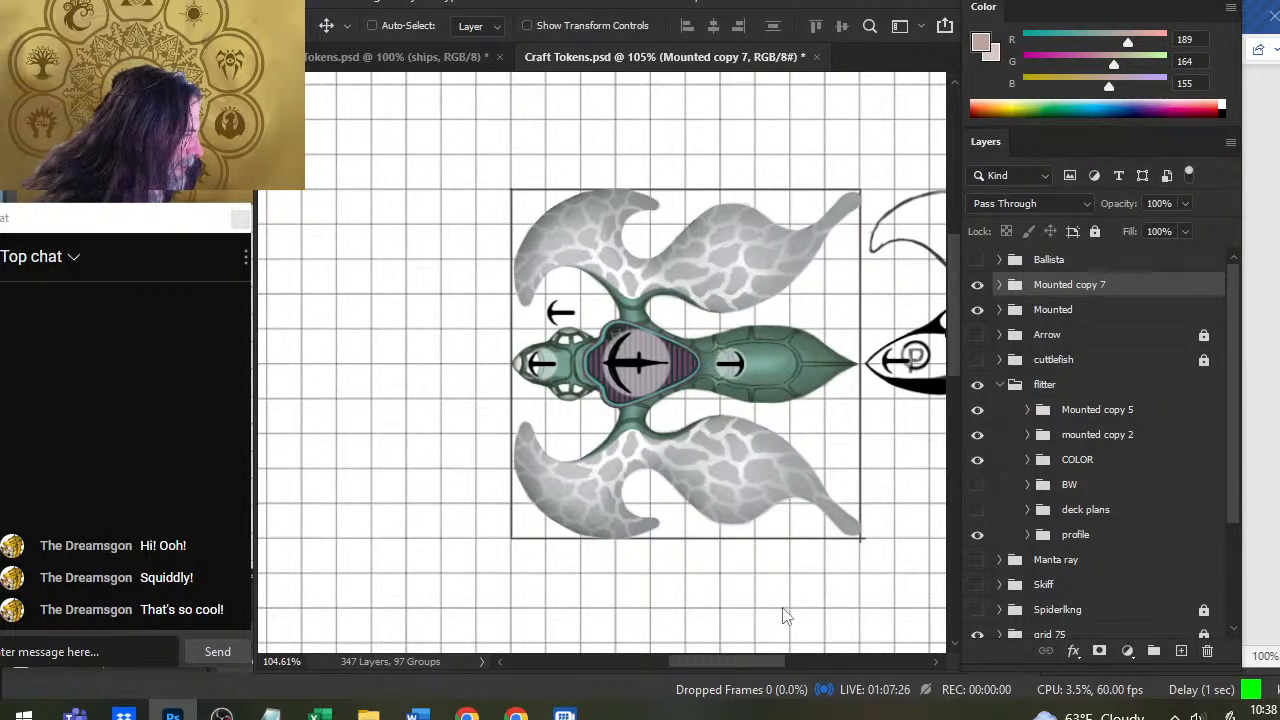
Nudge the Mounted copy 7 marker back toward the head so it sits between the flitter's deck and abdomen
key(Left)
key(Left)
key(Left)
key(Left)
key(Left)
key(Left)
key(Left)
key(Left)
key(Left)
key(Left)
key(Left)
key(Left)
key(Left)
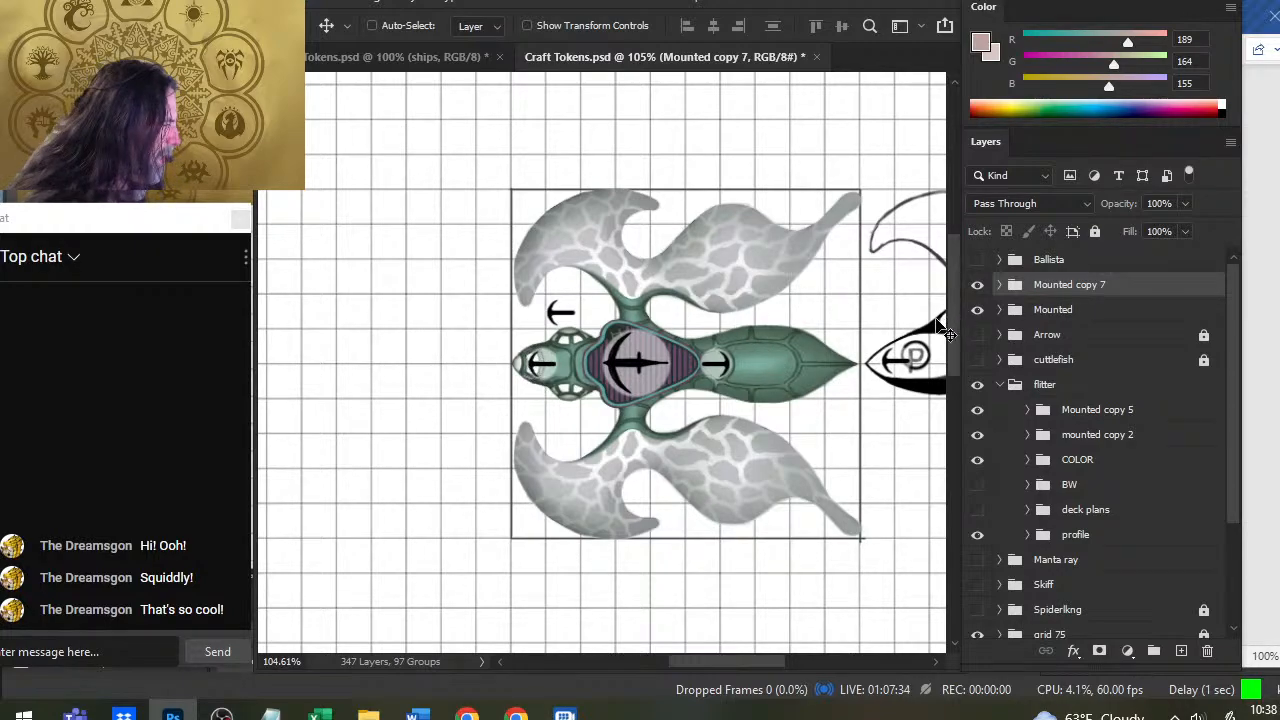
Hide the flitter's COLOR group and show its deck plans group
mouse_move(846, 306)
mouse_down()
mouse_move(597, 371)
mouse_move(600, 414)
mouse_move(612, 378)
mouse_up()
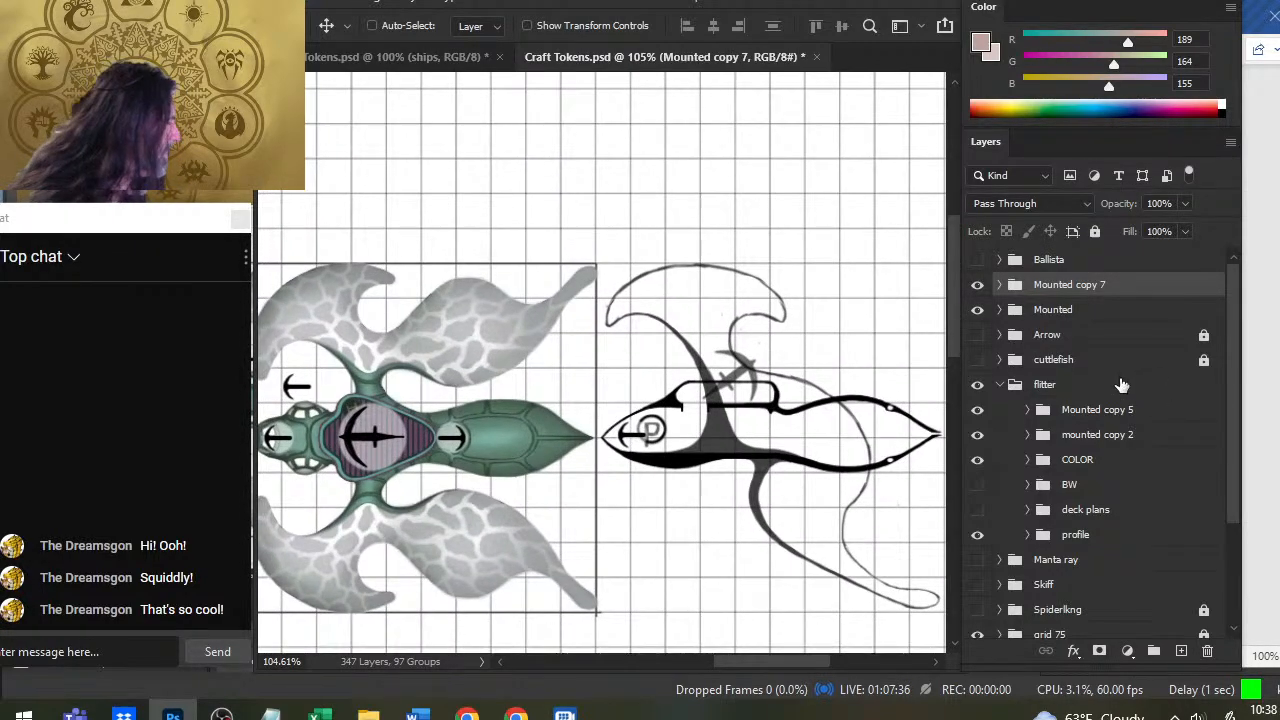
click(977, 460)
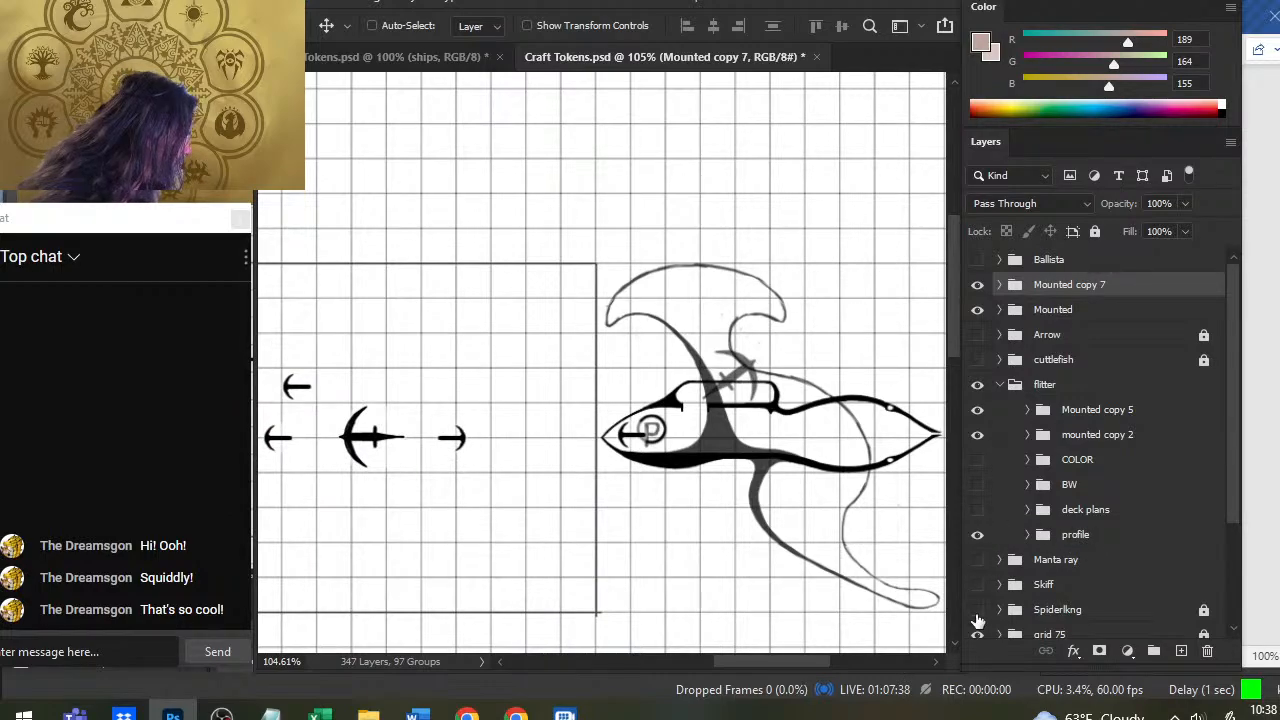
click(978, 509)
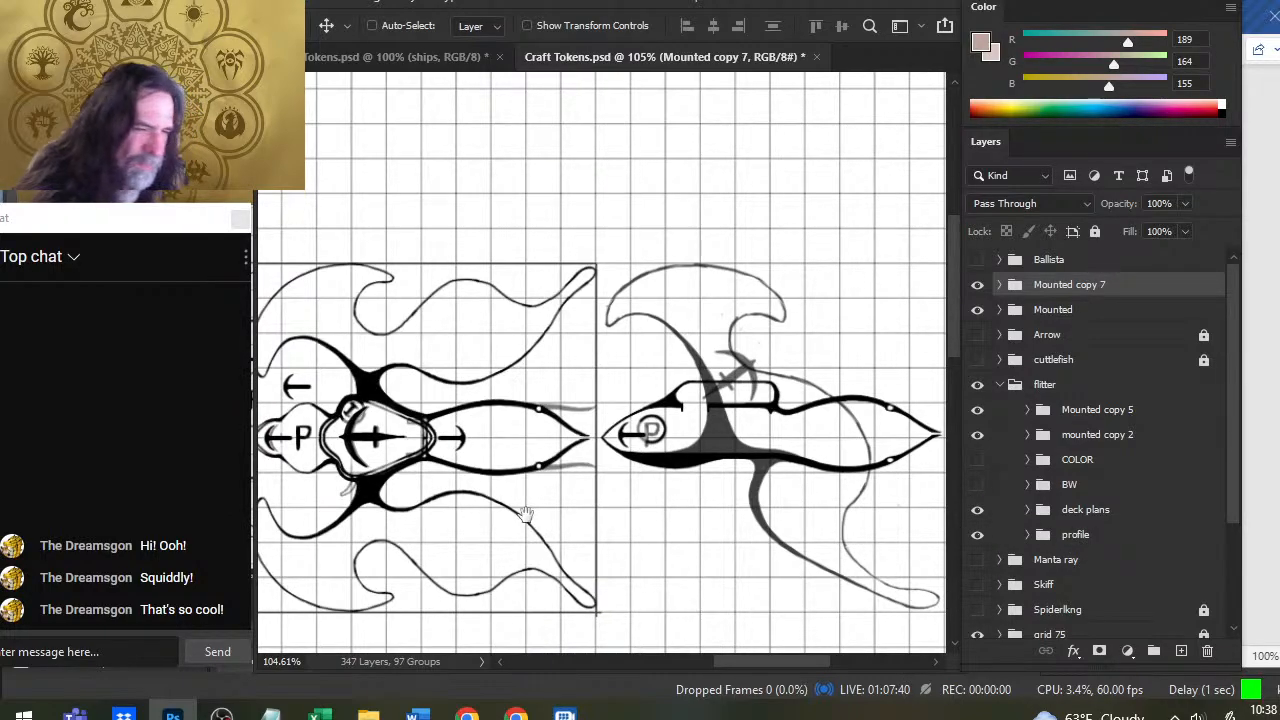
drag(522, 515, 734, 427)
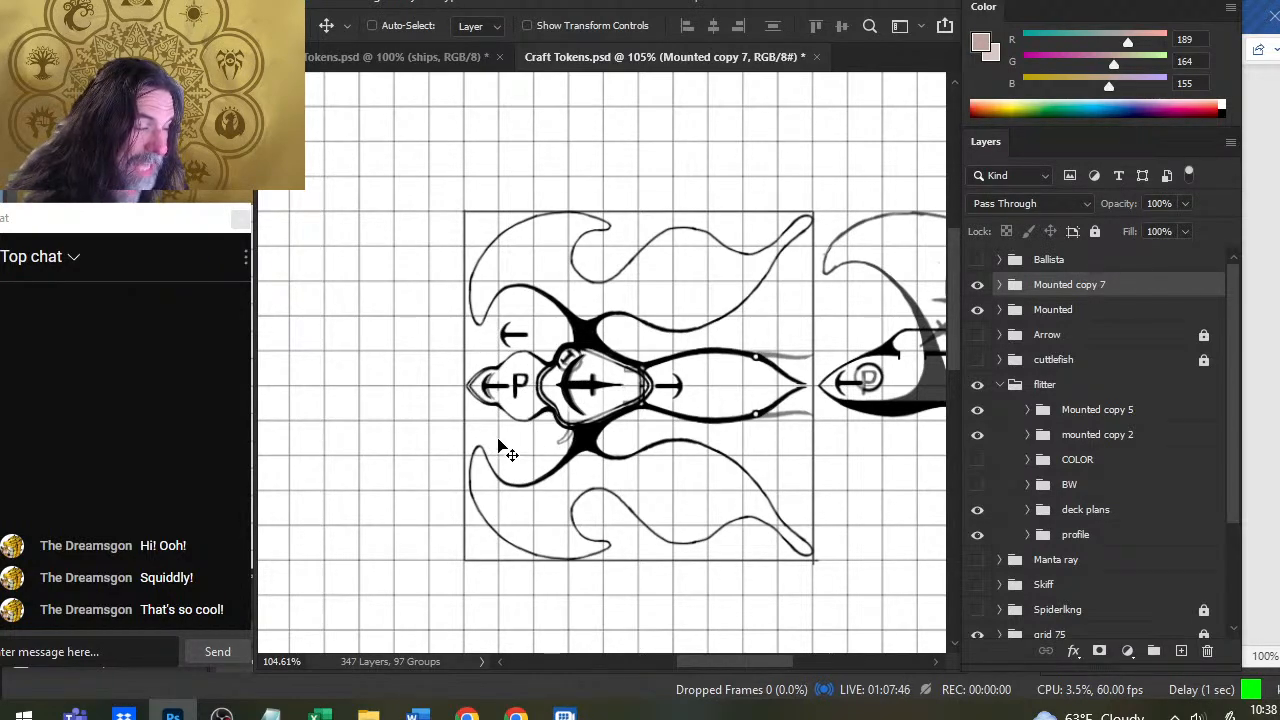
Hide the Mounted copy 5 and mounted copy 2 groups and examine the original marker positions in the deck plans
click(977, 409)
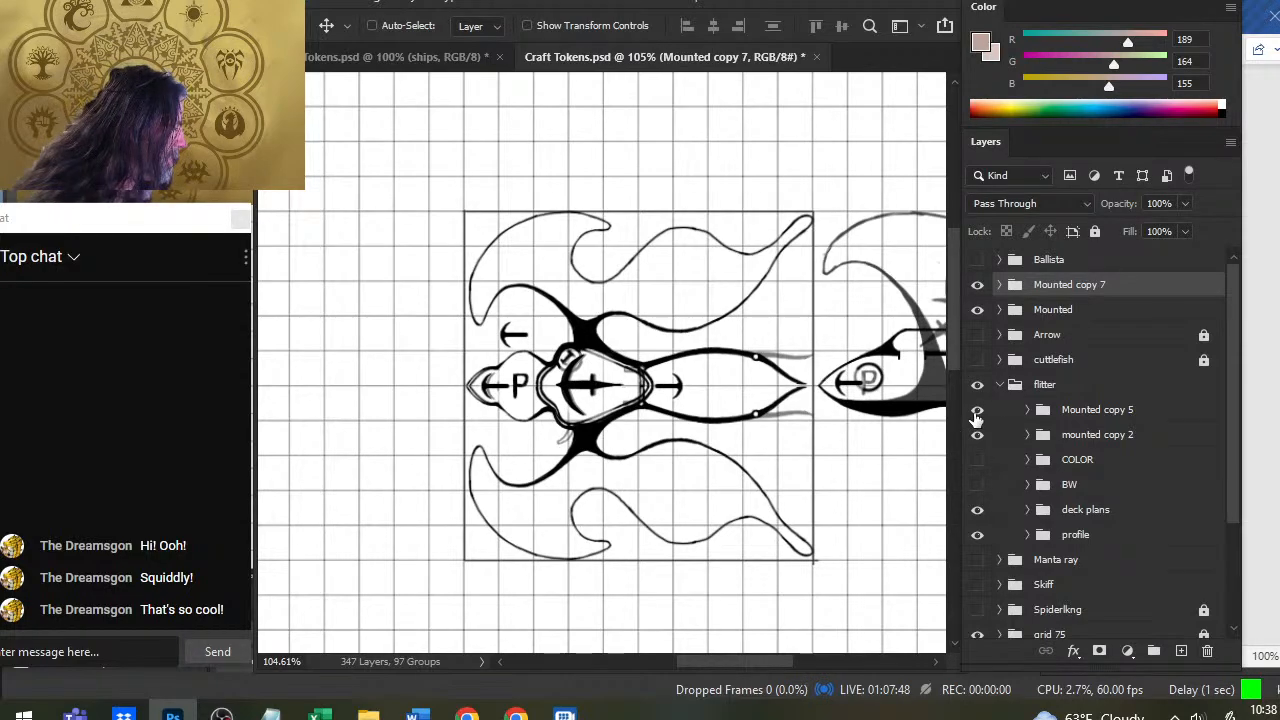
click(977, 434)
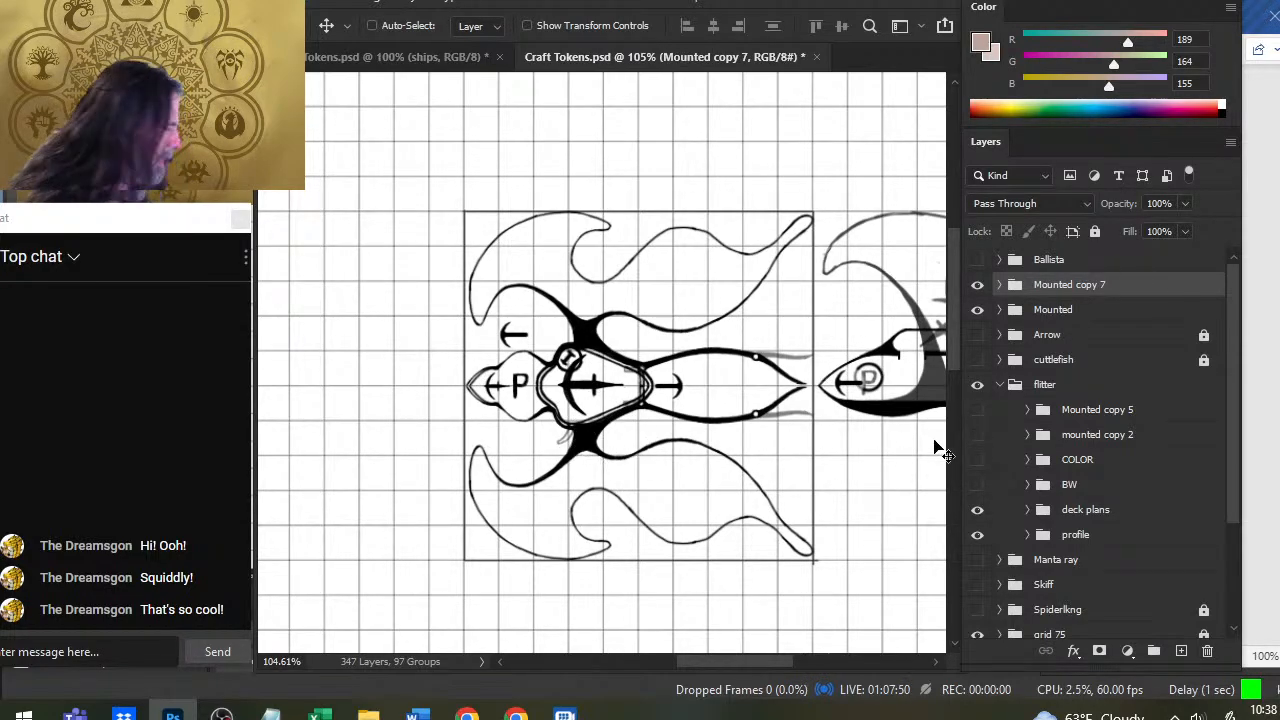
click(977, 511)
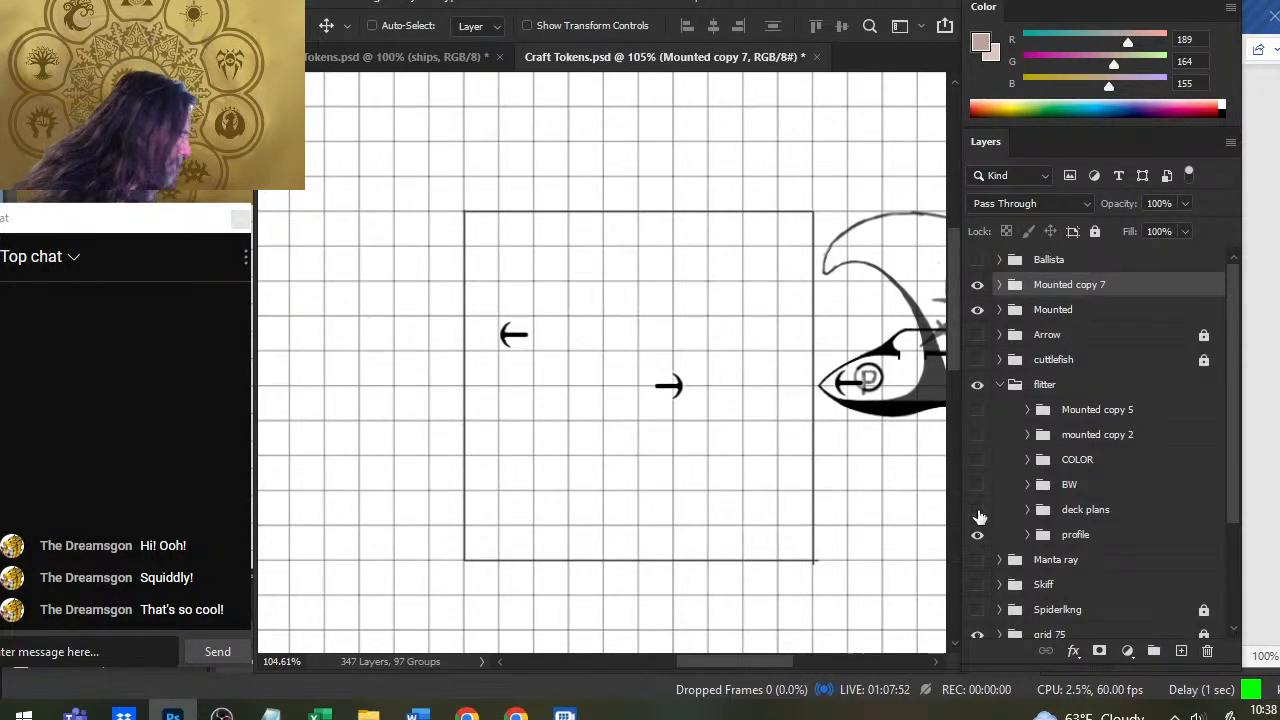
click(977, 511)
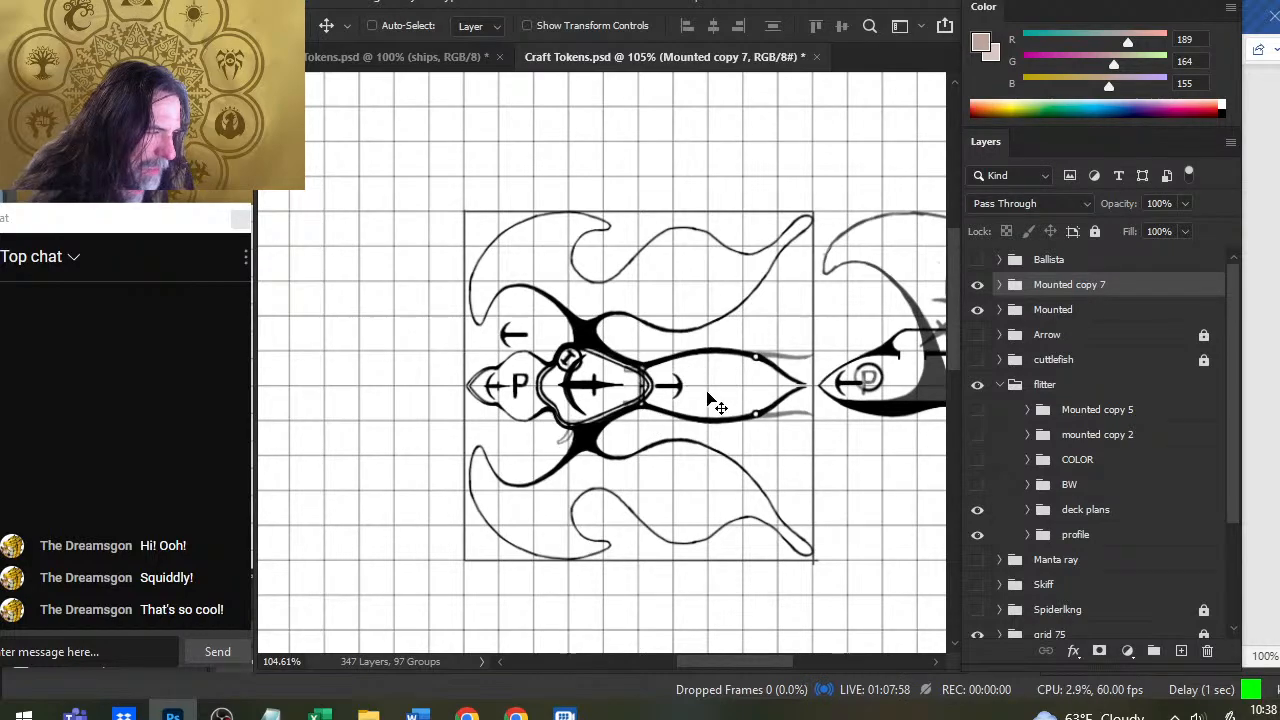
drag(848, 431, 767, 445)
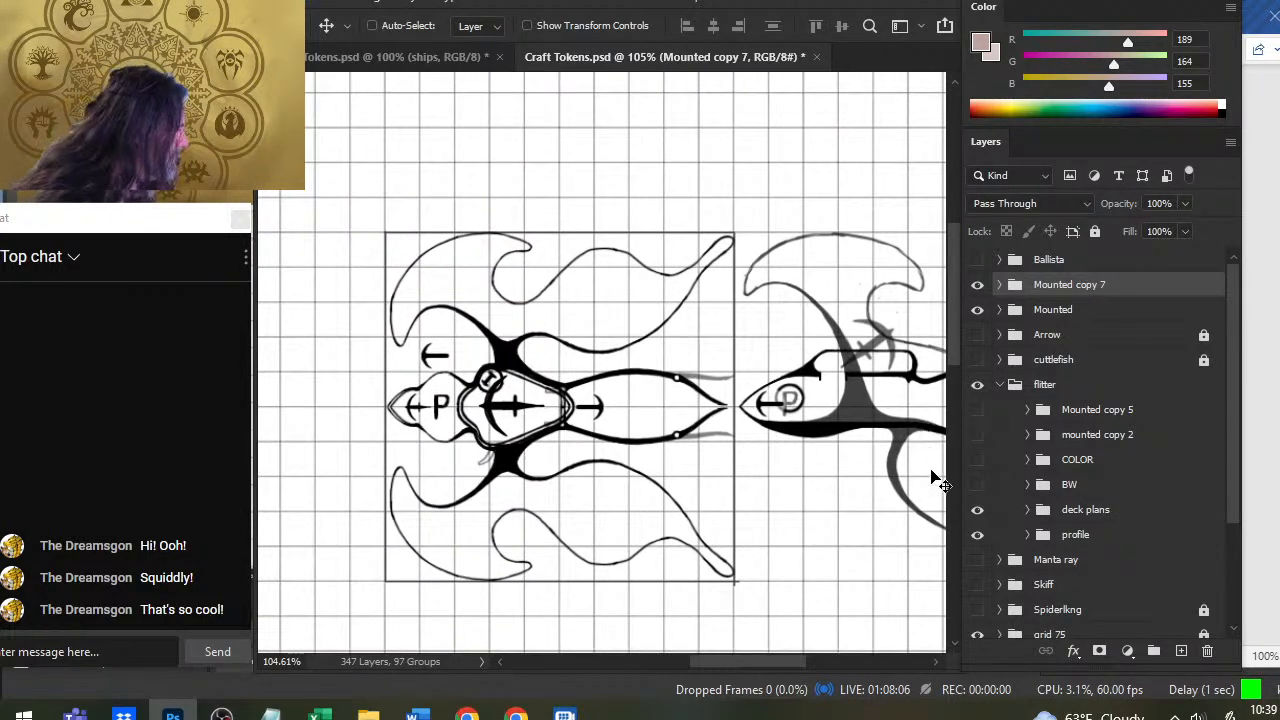
Preview the flitter's BW version, and restore the visibility of COLOR, mounted copy 2 and Mounted copy 5
click(977, 484)
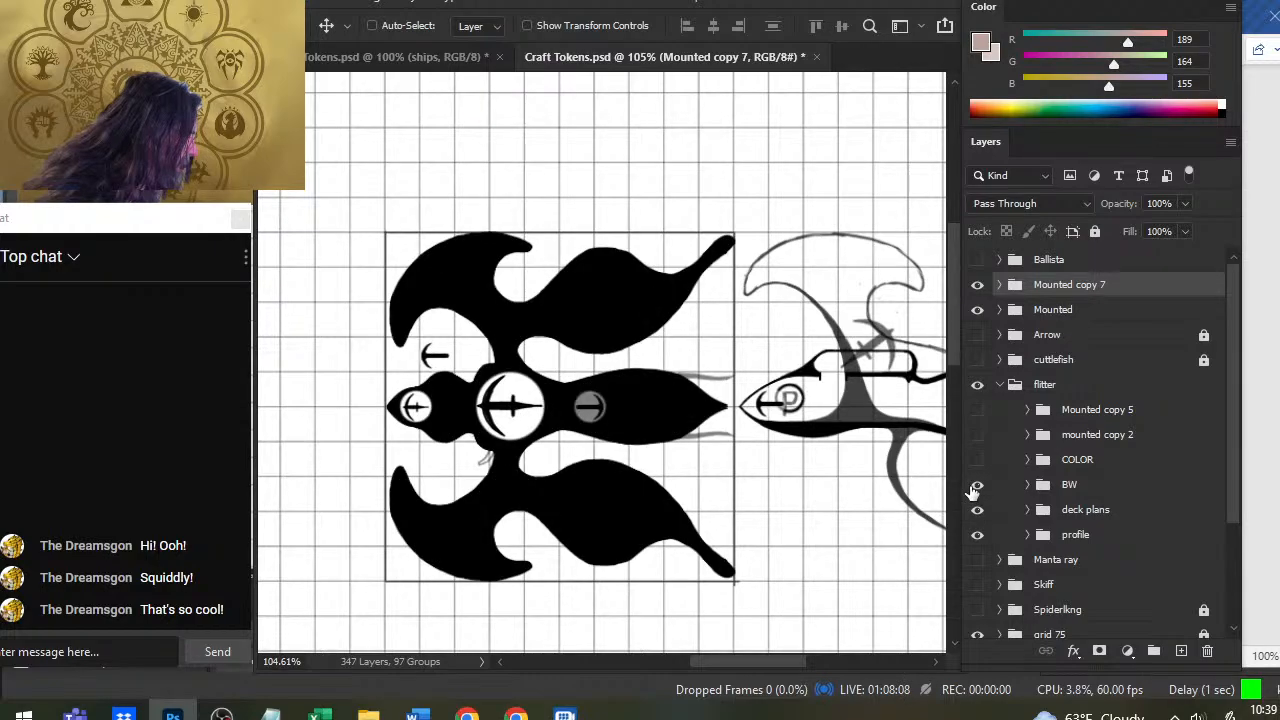
click(977, 484)
click(977, 459)
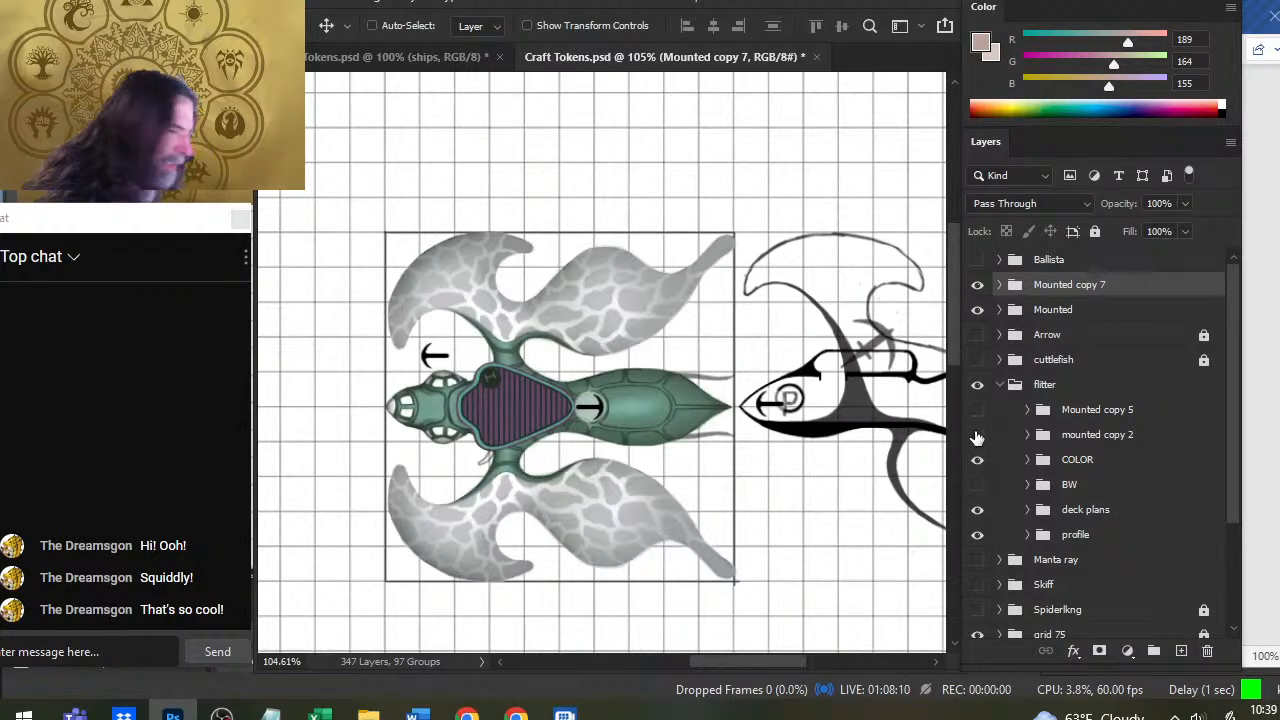
click(979, 435)
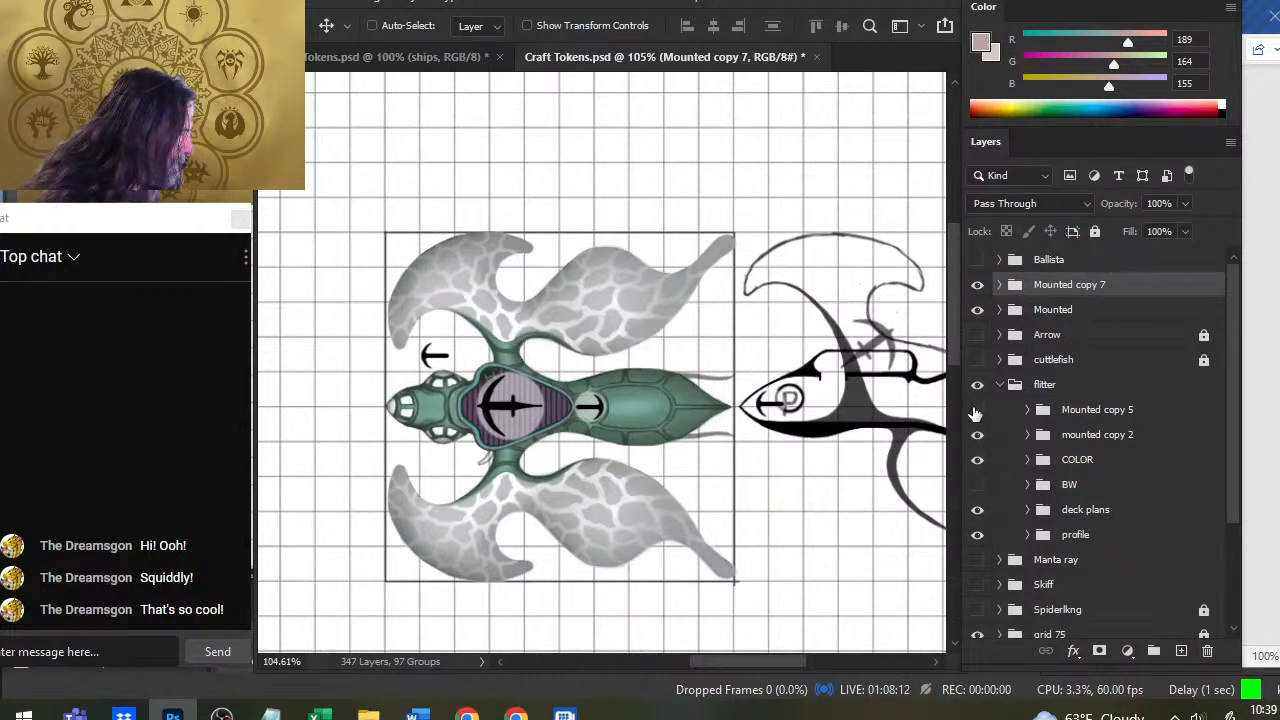
click(977, 410)
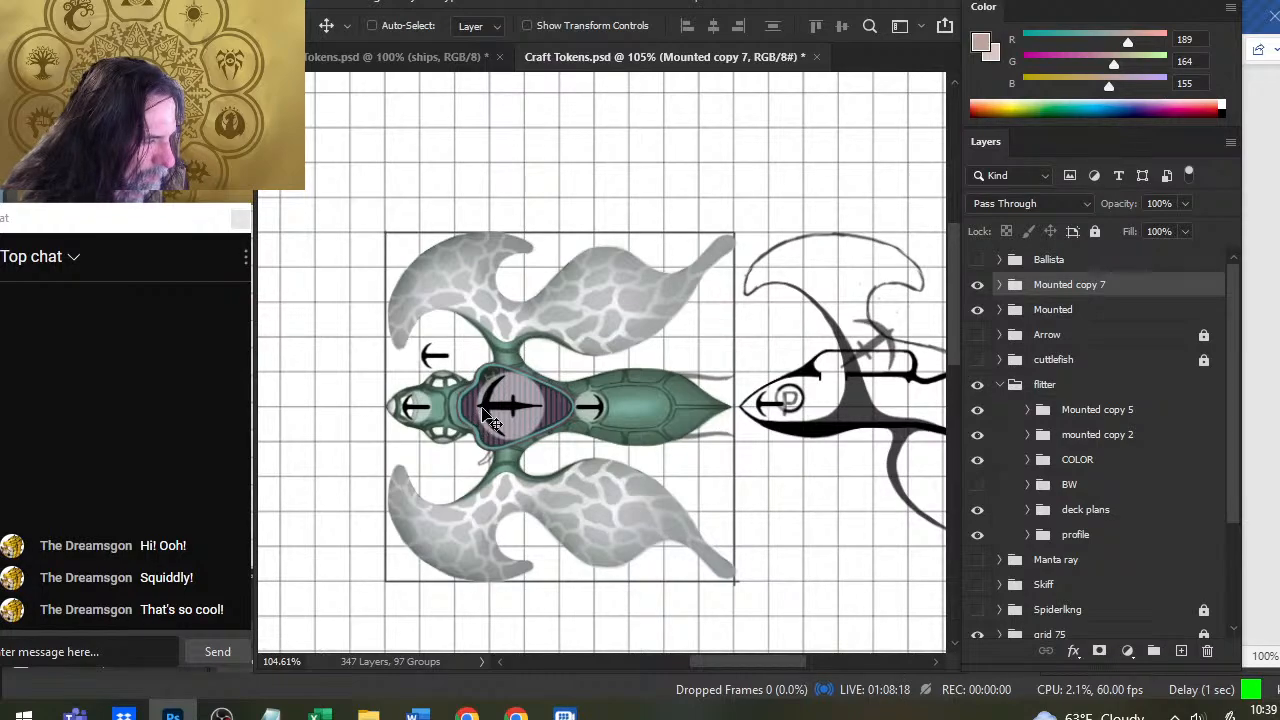
Check which flitter markers the mounted copy 2 and Mounted copy 5 groups hold by toggling their visibility
drag(529, 417, 555, 417)
mouse_move(729, 417)
mouse_down()
mouse_move(708, 414)
mouse_move(722, 419)
mouse_up()
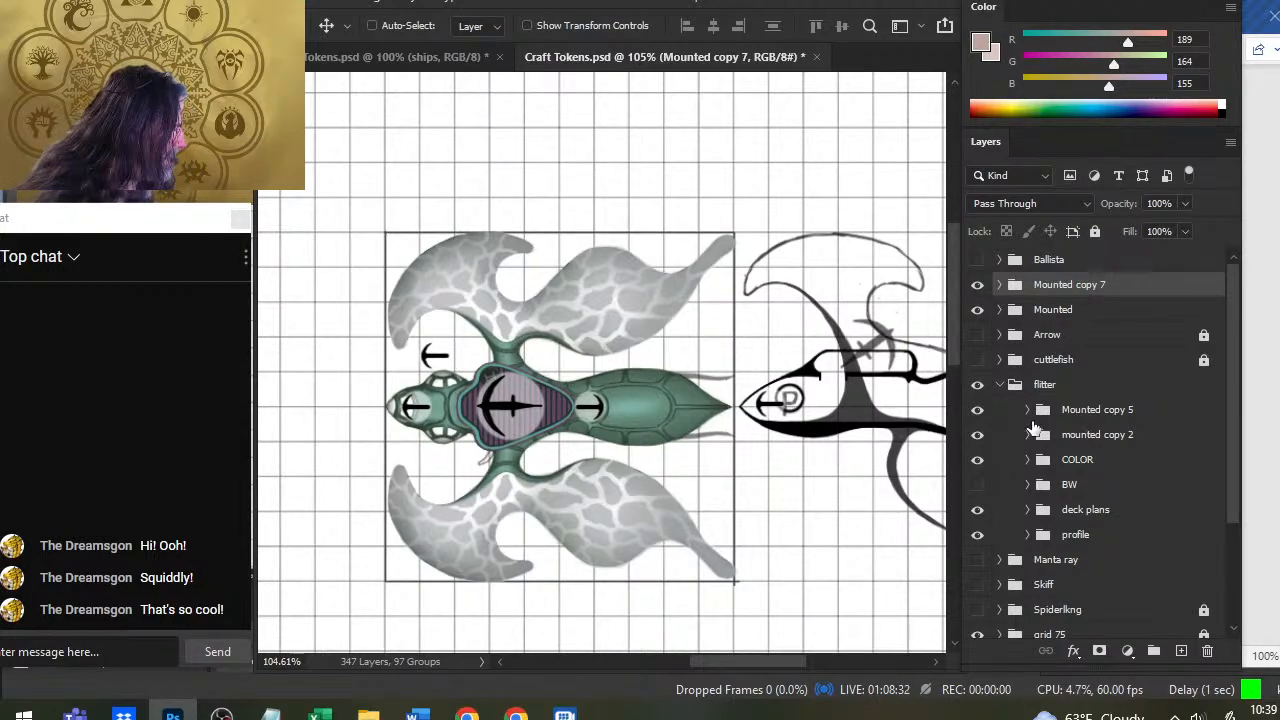
click(977, 436)
click(977, 437)
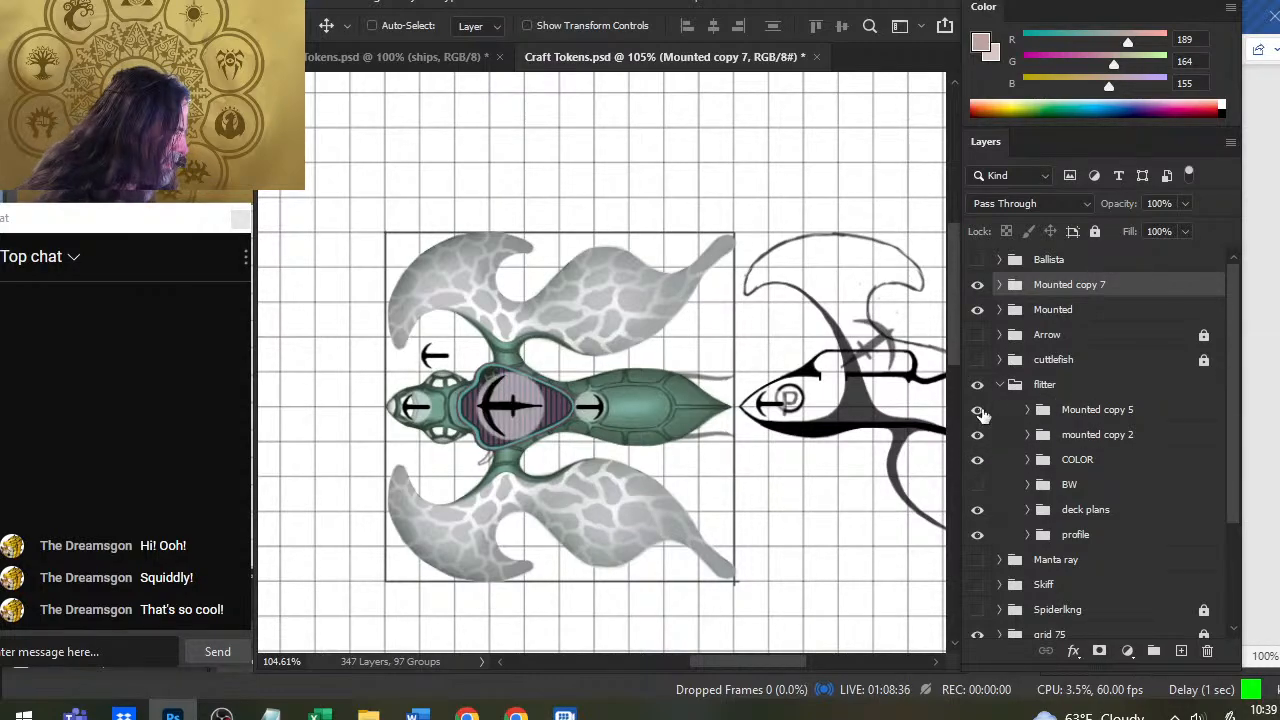
click(979, 411)
click(979, 411)
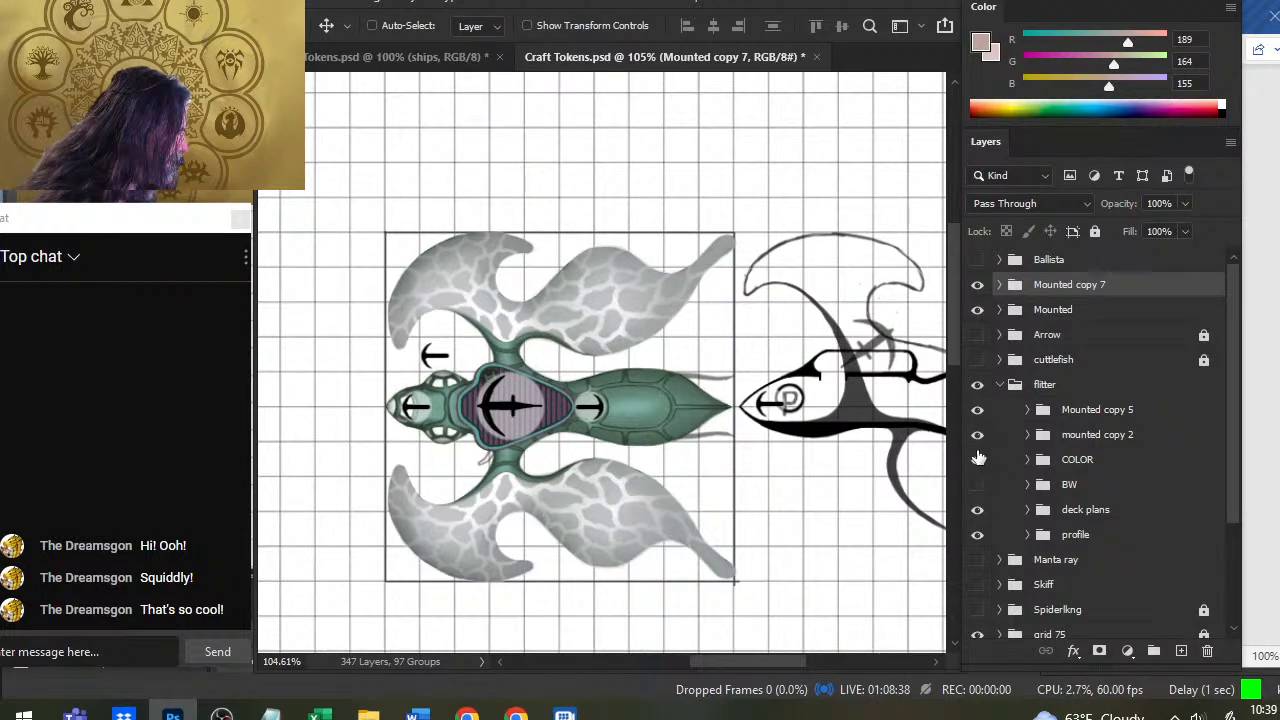
Move the Mounted copy 7 group down into the flitter group's contents
click(977, 287)
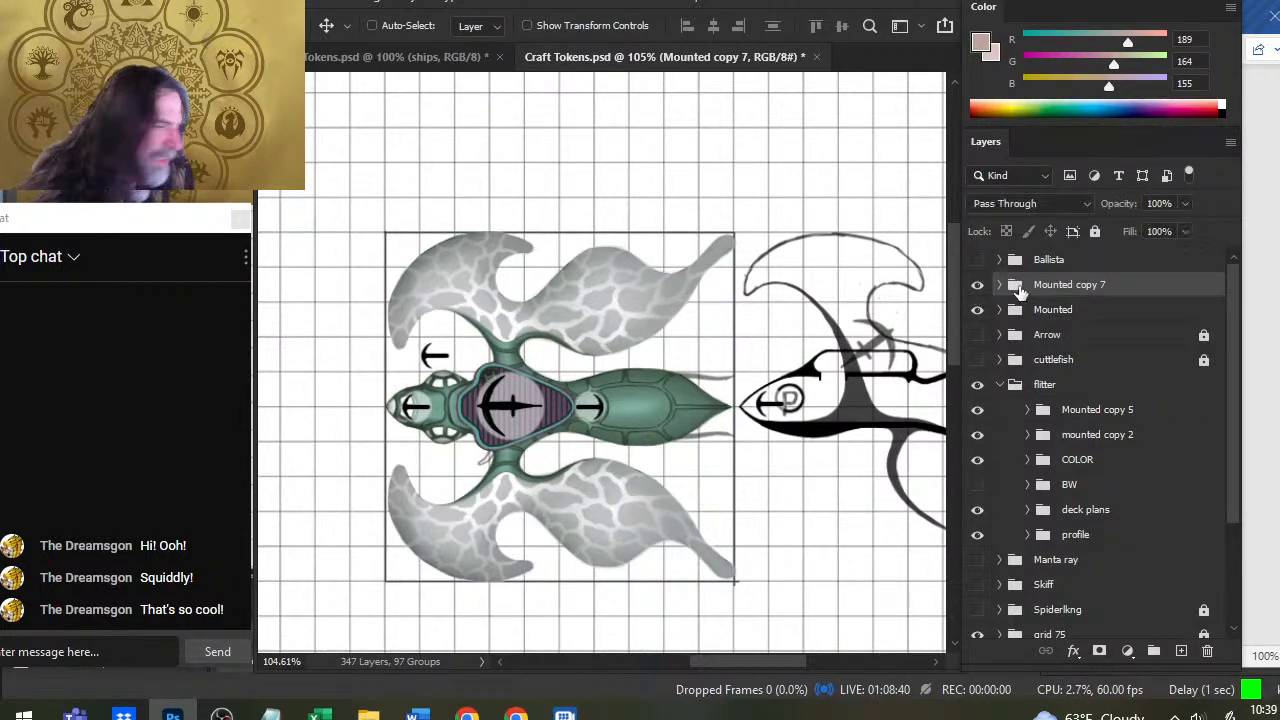
drag(1085, 285, 1078, 408)
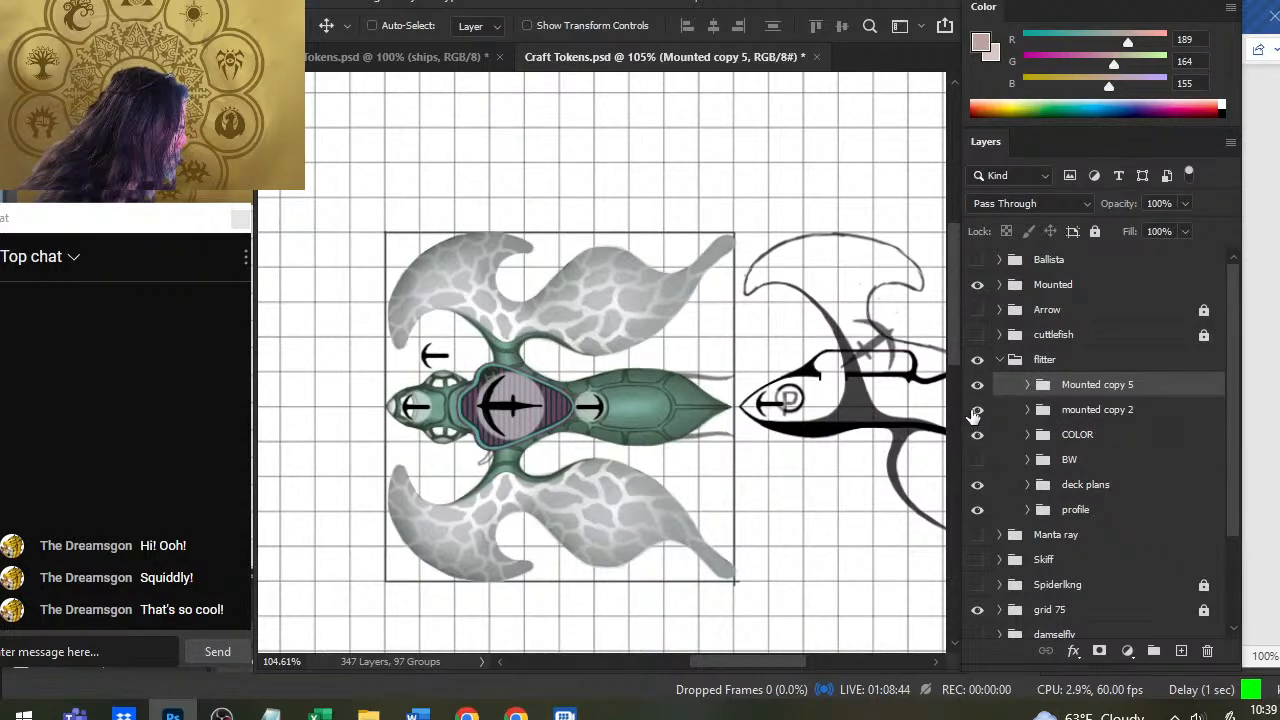
Shift the large mounted copy 2 marker toward the rear of the flitter's deck
click(977, 410)
click(977, 410)
click(1000, 412)
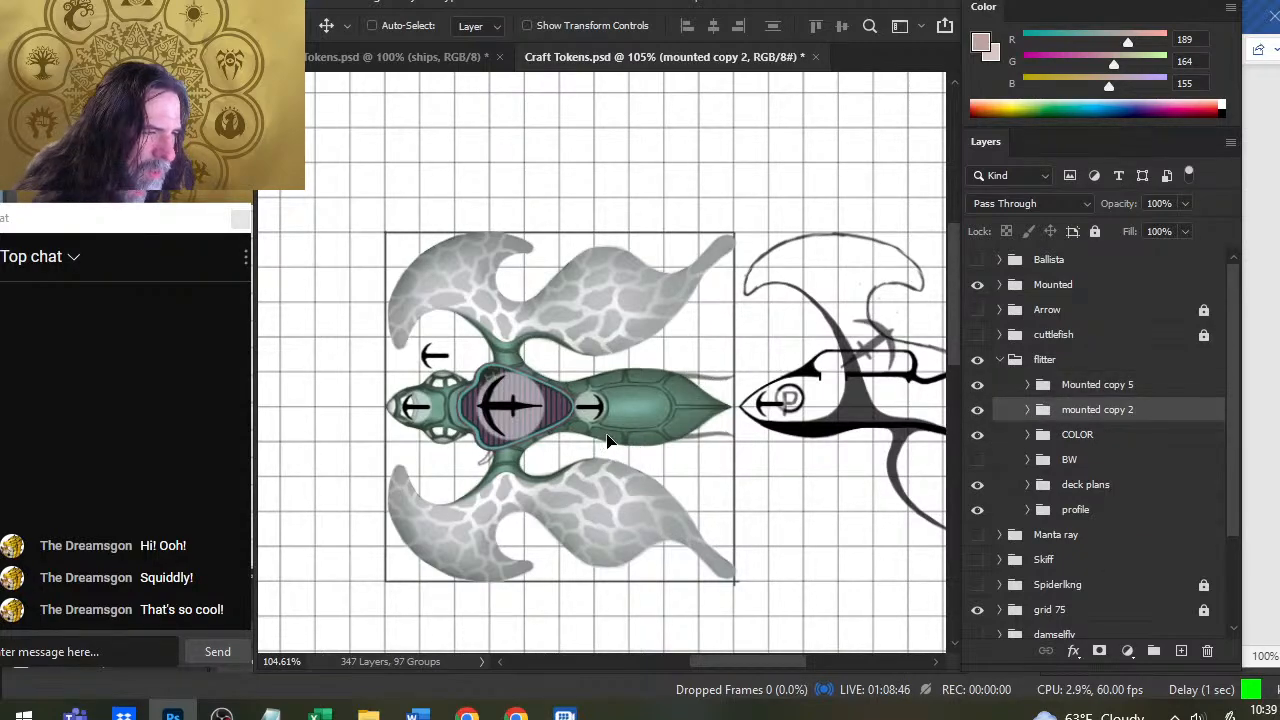
drag(607, 441, 651, 489)
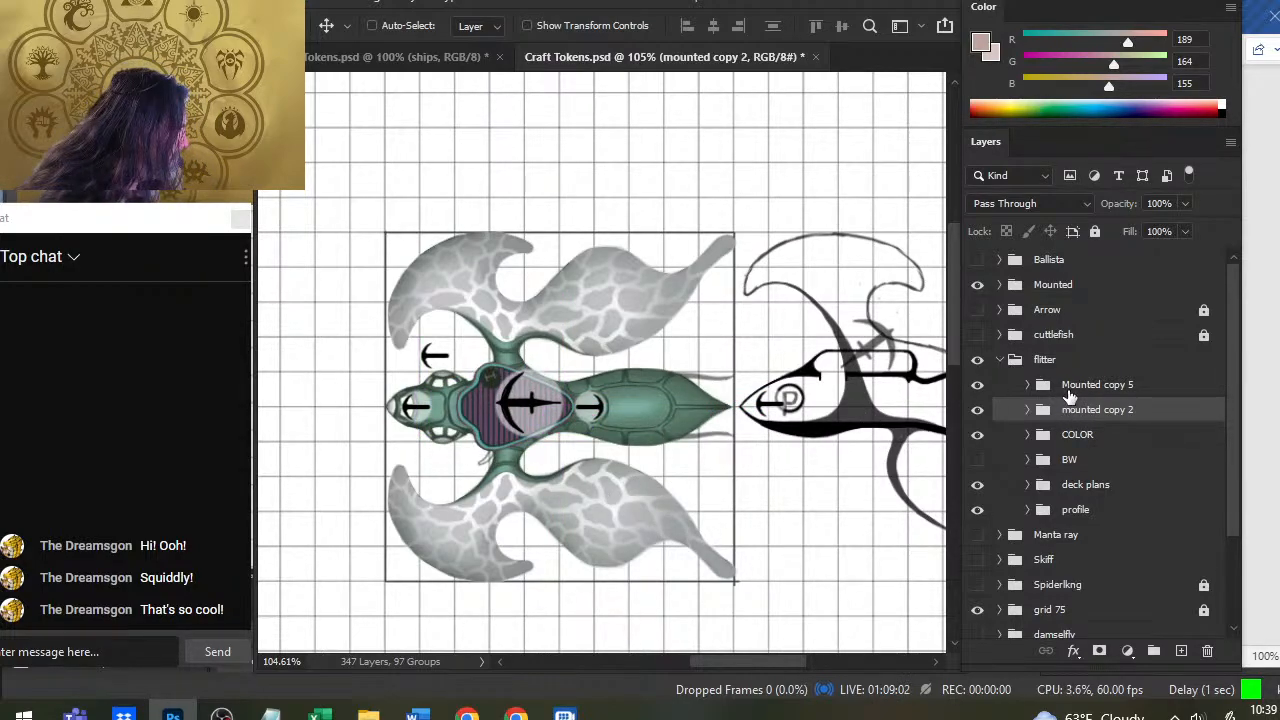
Take the Mounted copy 7 group out of Mounted copy 5 and place it at the top of the flitter group
click(976, 410)
click(978, 412)
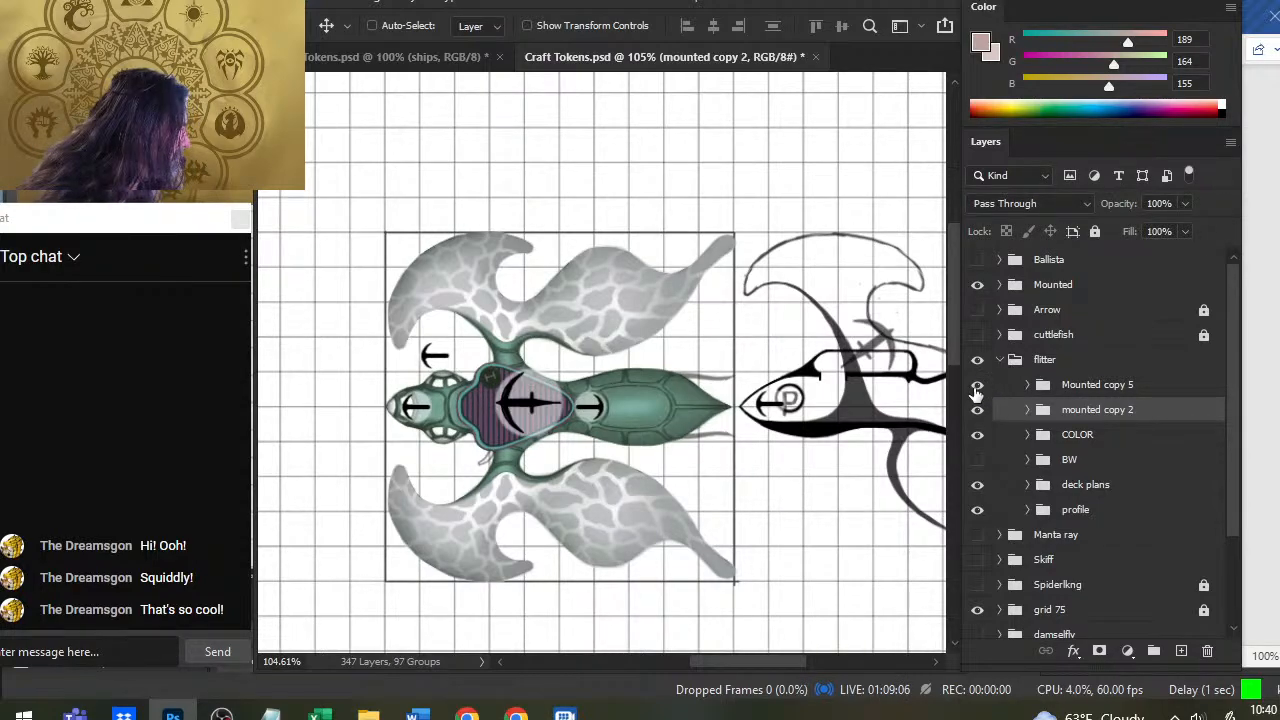
click(979, 390)
click(979, 387)
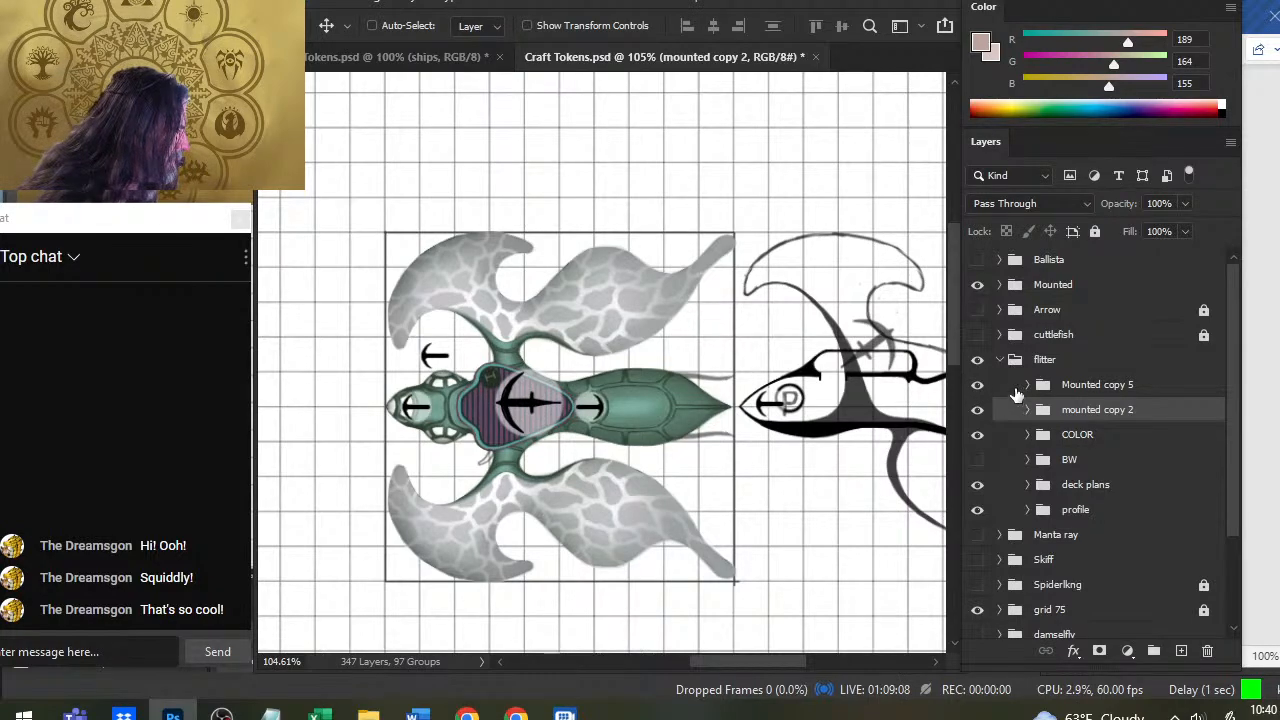
click(1027, 387)
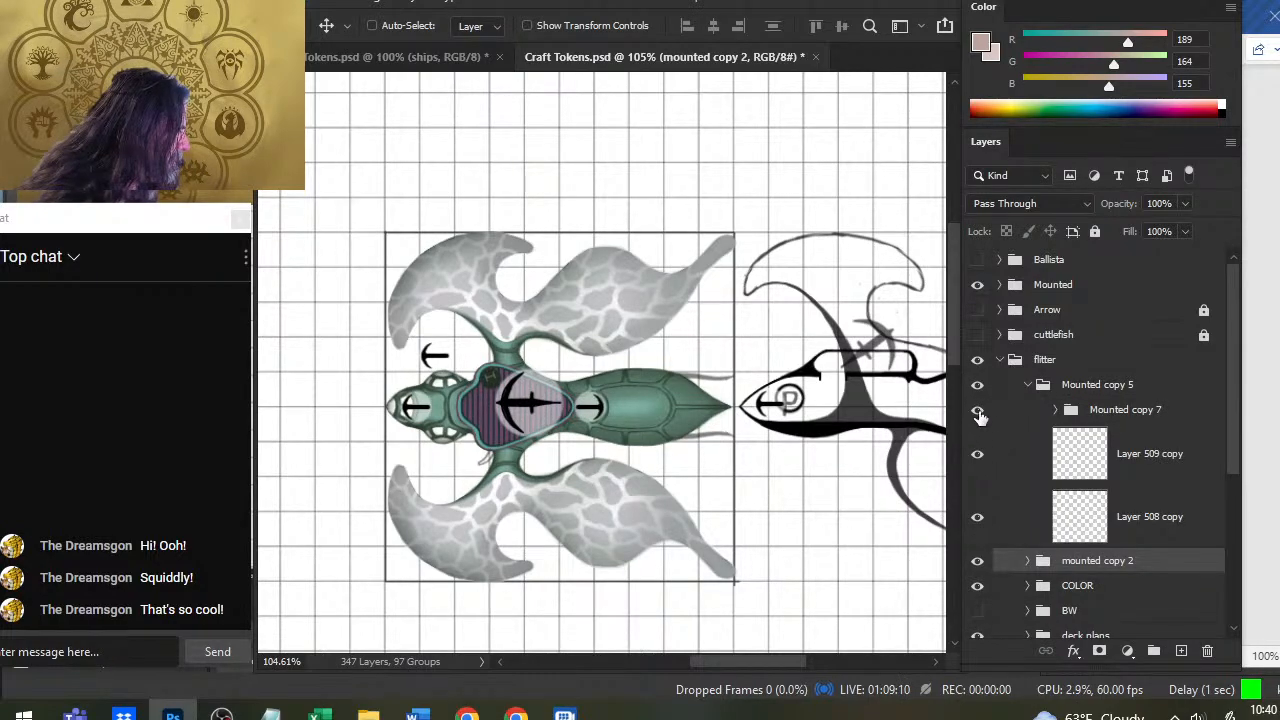
drag(1096, 412, 1080, 378)
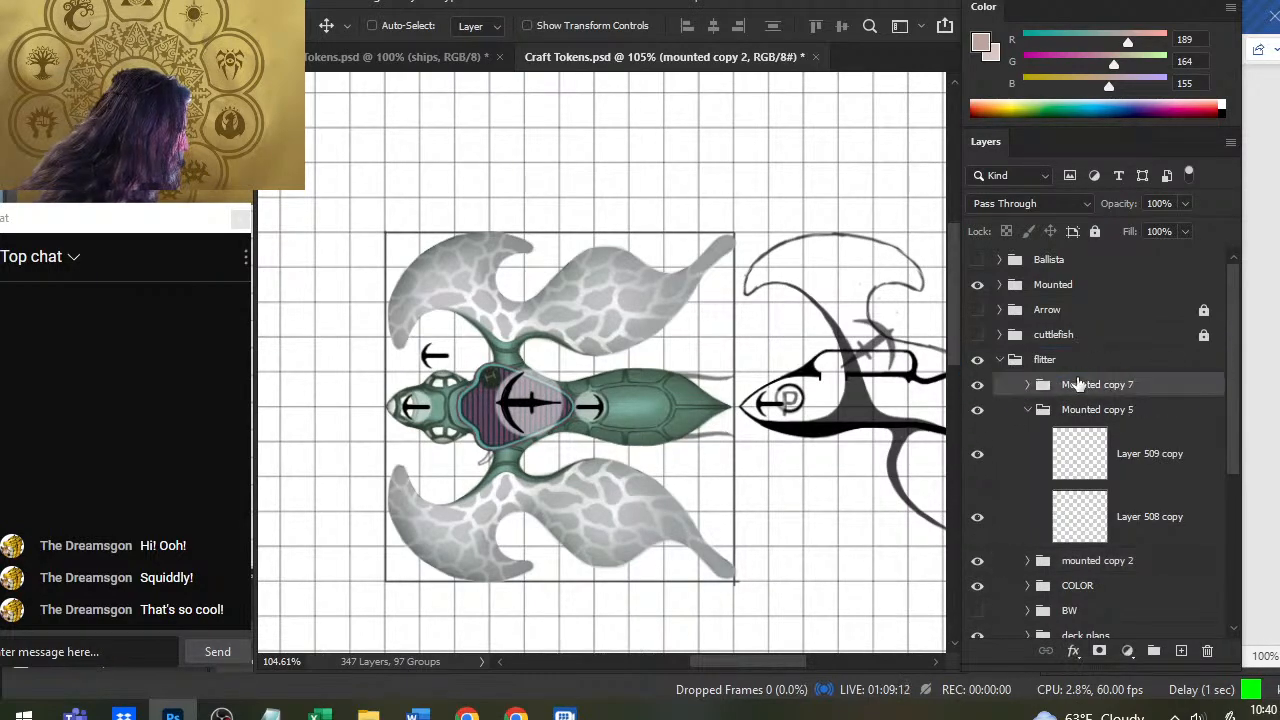
click(1030, 418)
click(1029, 410)
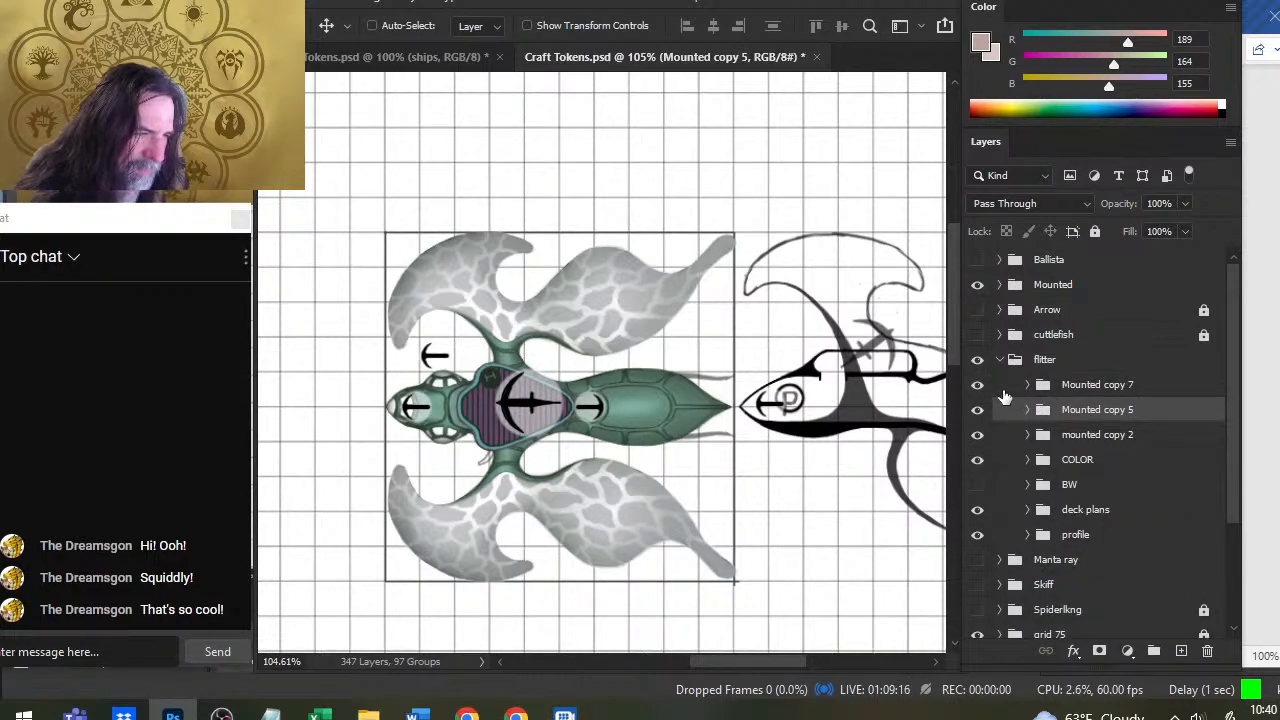
Duplicate the Mounted copy 5 head marker group, keeping the default name
click(1100, 437)
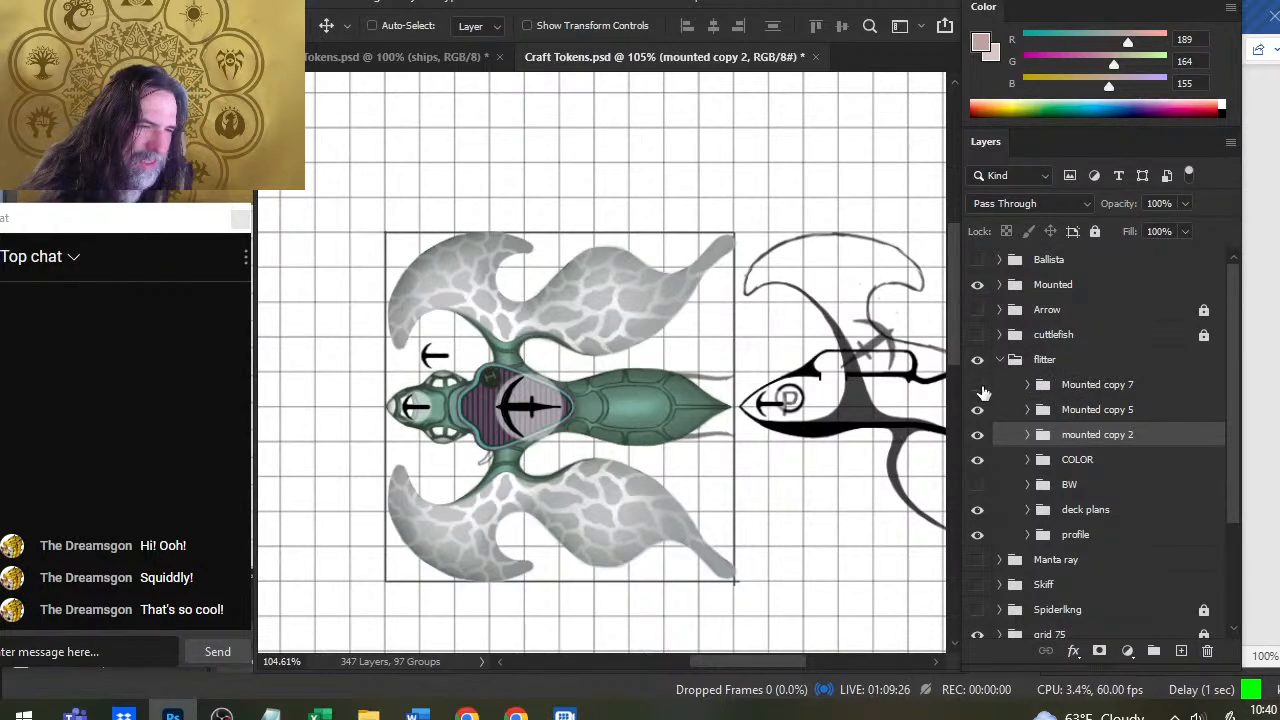
right_click(1078, 411)
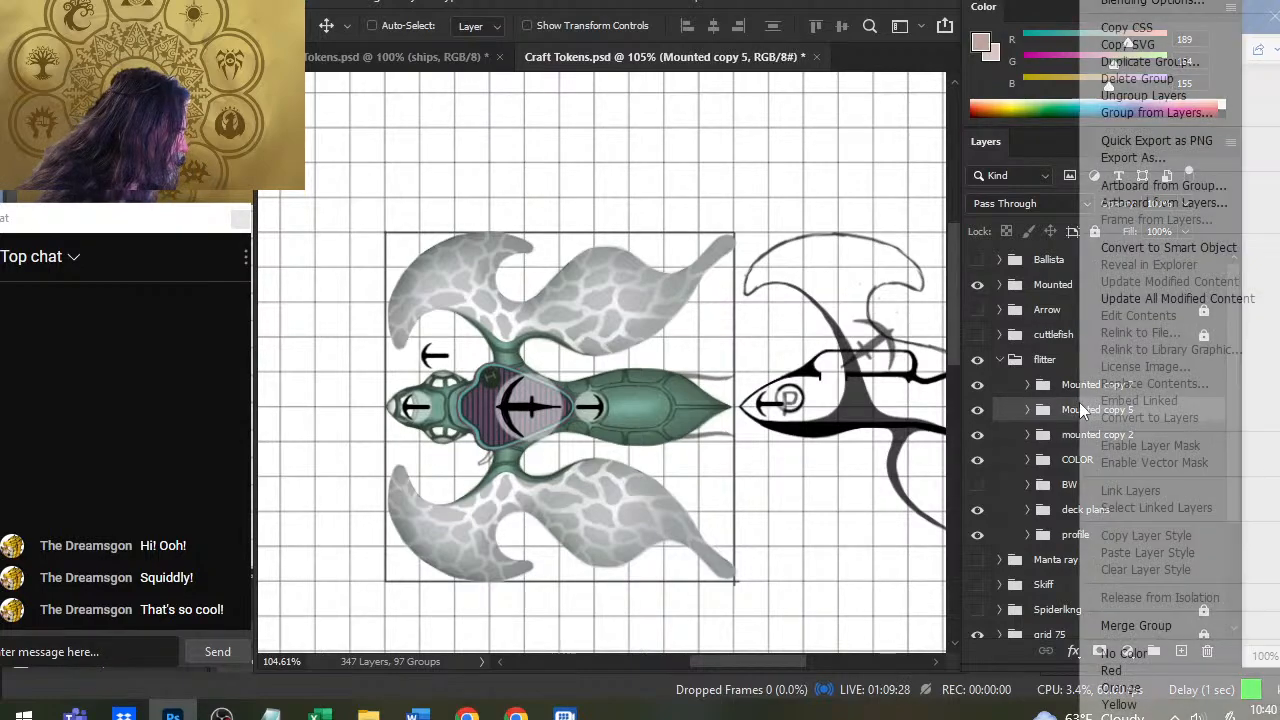
click(1179, 62)
key(Return)
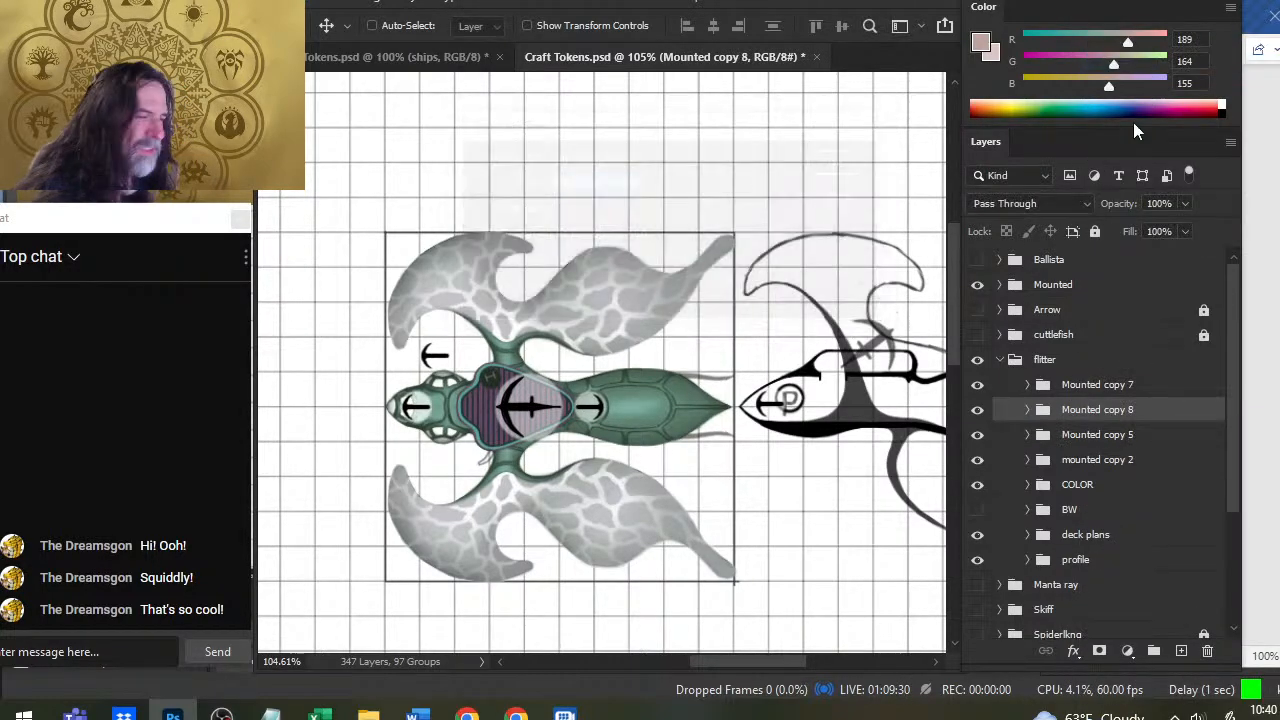
Nudge the duplicated head marker toward the tail onto the front of the flitter's deck, ahead of the large marker
key(Right)
key(Right)
key(Right)
key(Right)
key(Right)
key(Right)
key(Right)
key(Right)
key(Right)
key(Right)
key(Right)
key(Right)
key(Right)
key(Right)
key(Right)
key(Right)
key(Right)
key(Right)
key(Right)
key(Right)
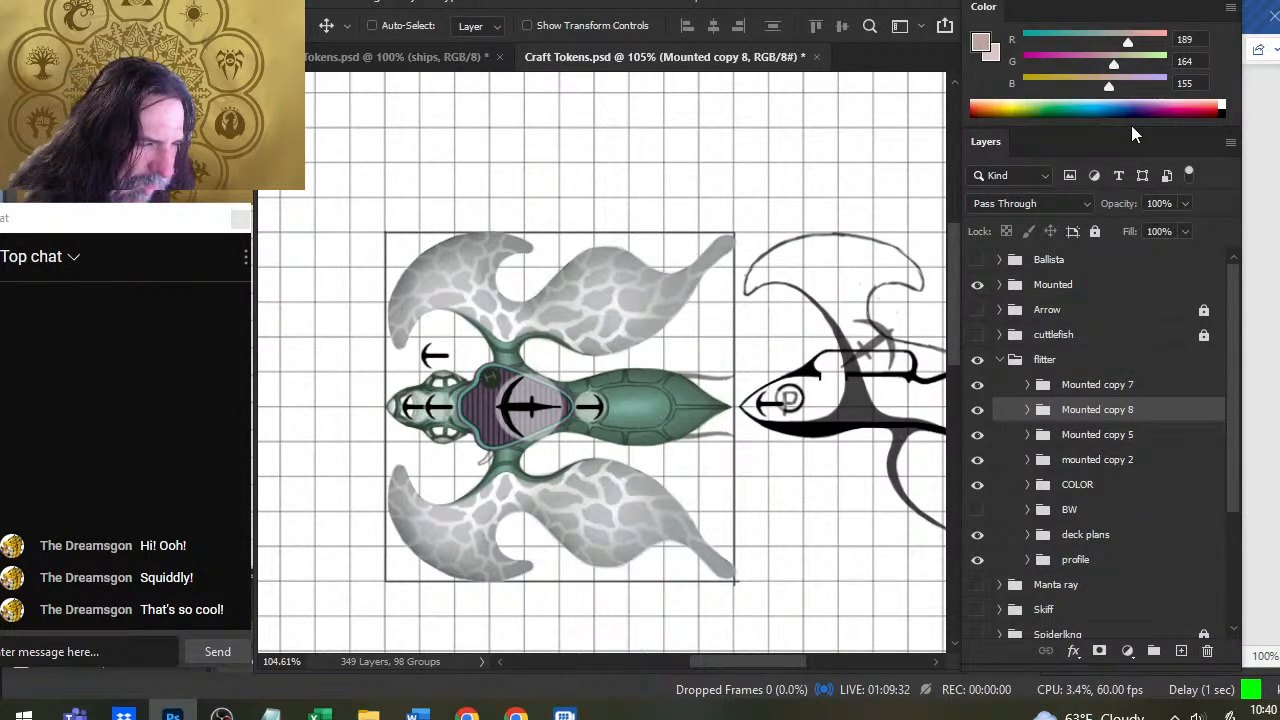
key(Right)
key(Right)
key(Right)
key(Right)
key(Right)
key(Right)
key(Right)
key(Right)
key(Right)
key(Right)
key(Right)
key(Right)
key(Right)
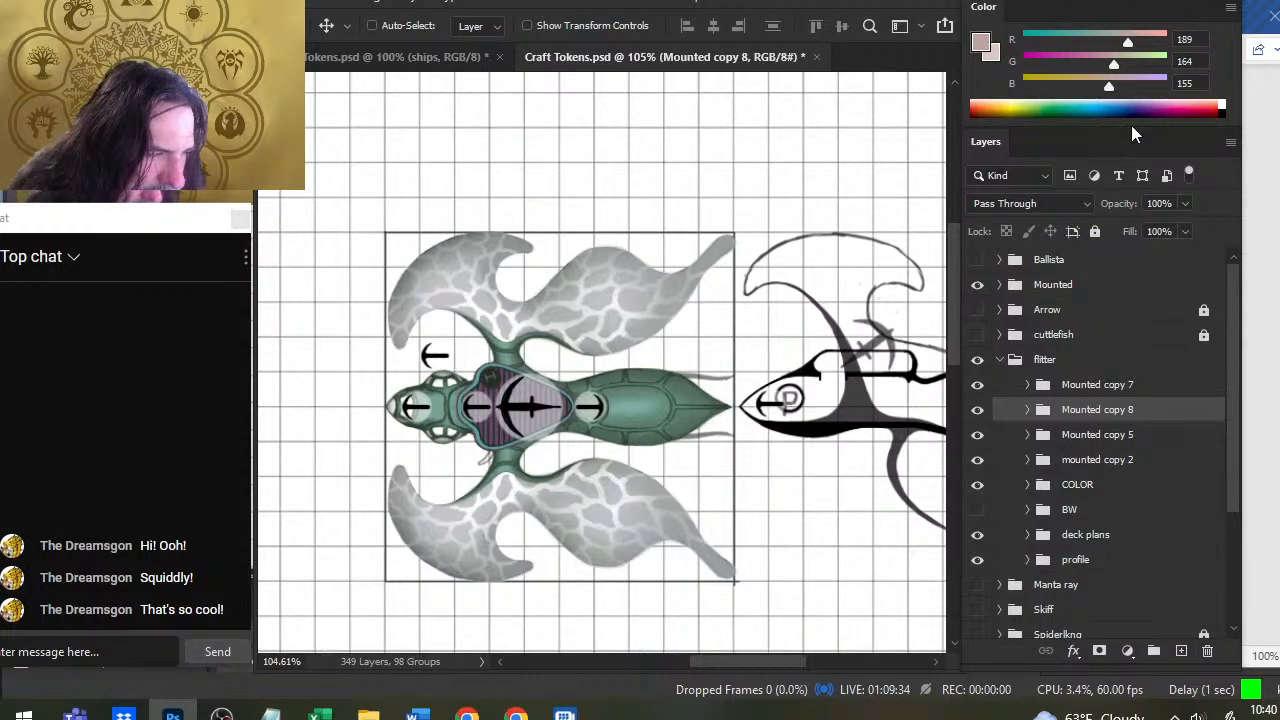
key(Right)
key(Right)
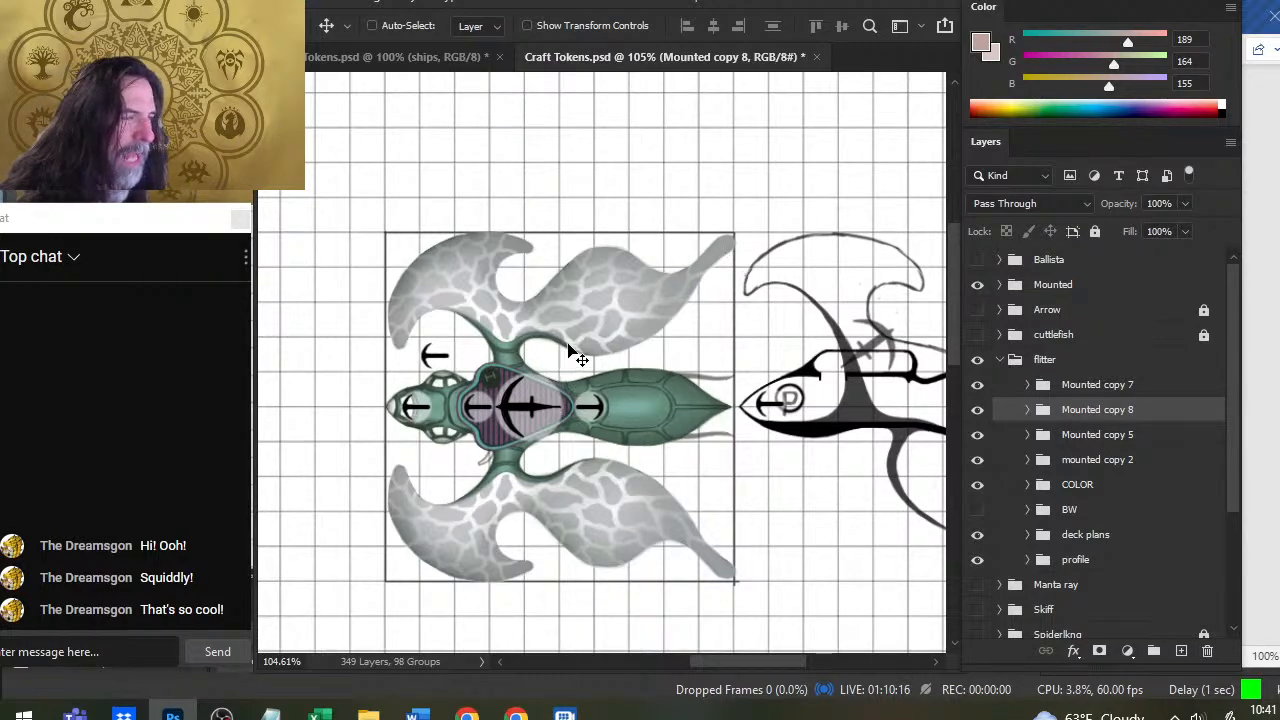
View the whole craft page, look at the night spider token in the ships document, and return to Craft Tokens.psd
drag(728, 410, 663, 389)
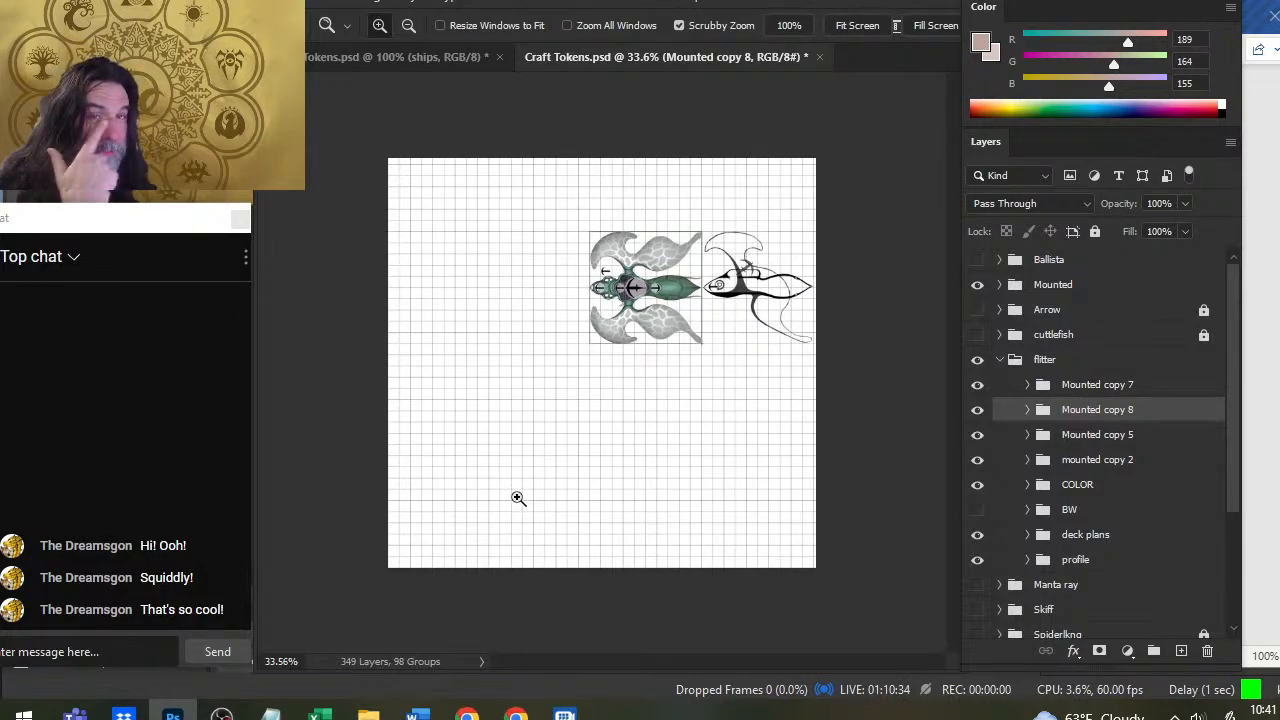
click(459, 53)
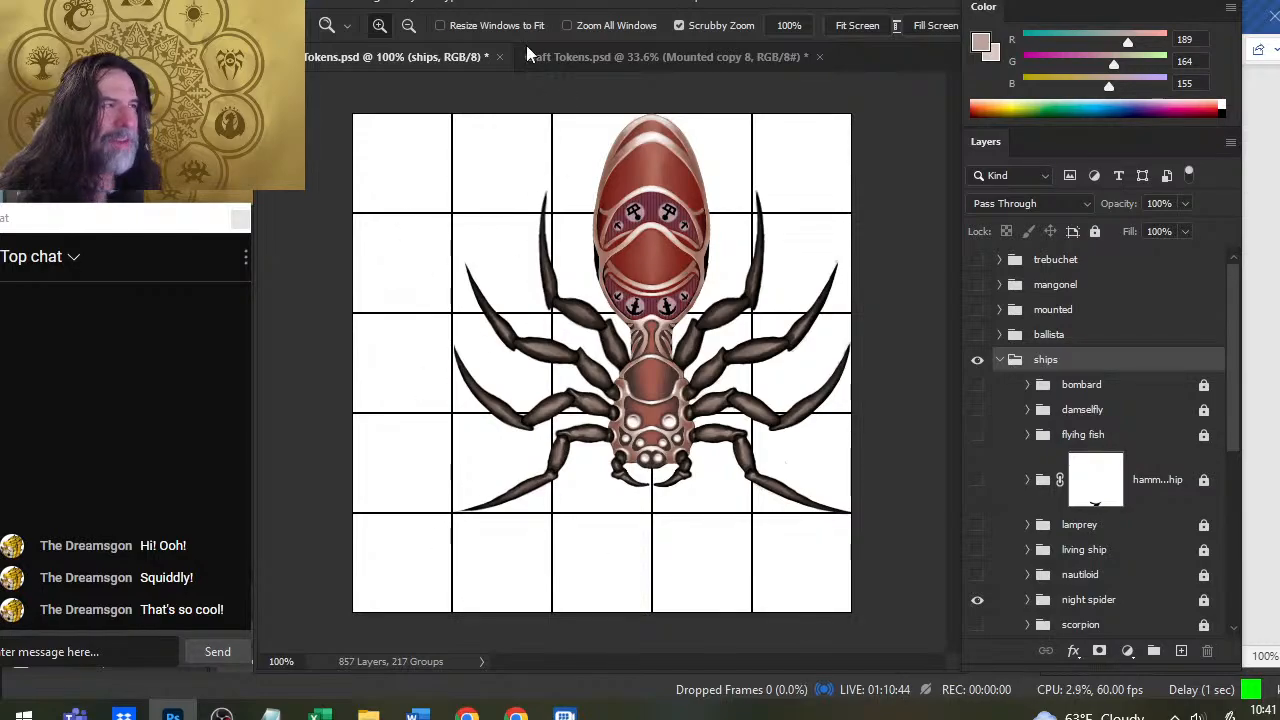
click(568, 55)
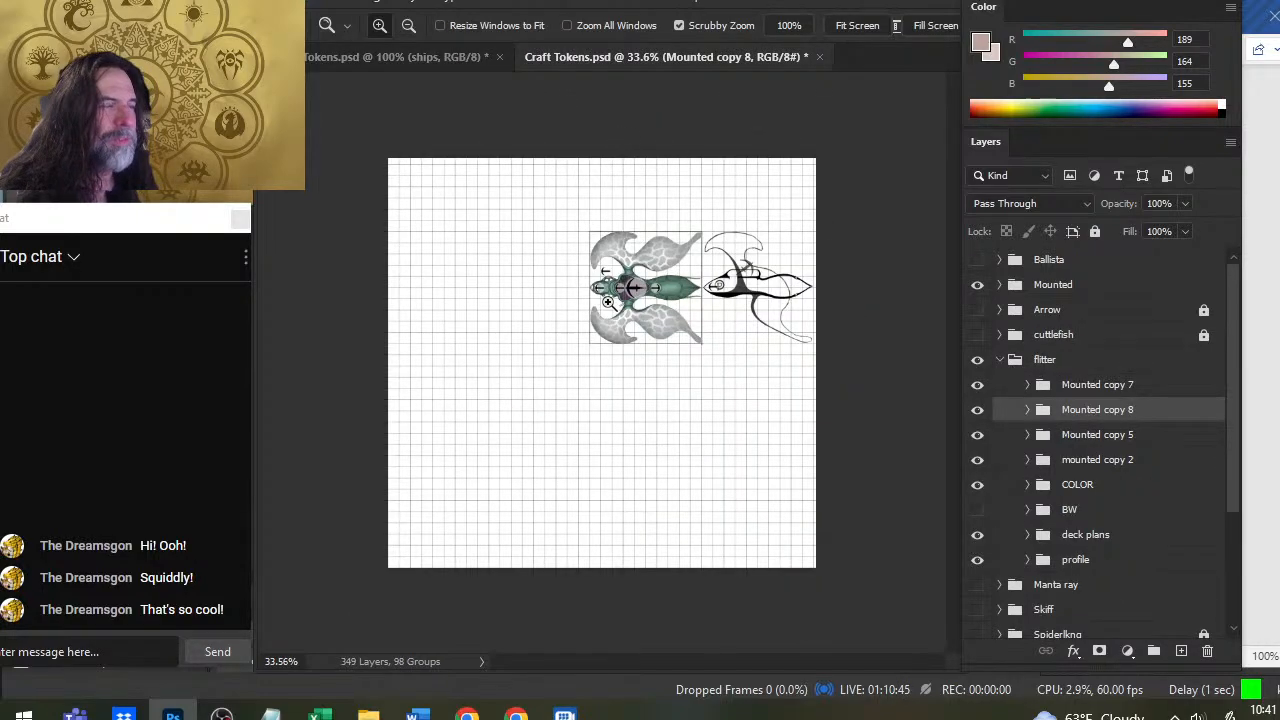
Compare the night spider token in the ships document with the flitter token in Craft Tokens.psd
click(389, 57)
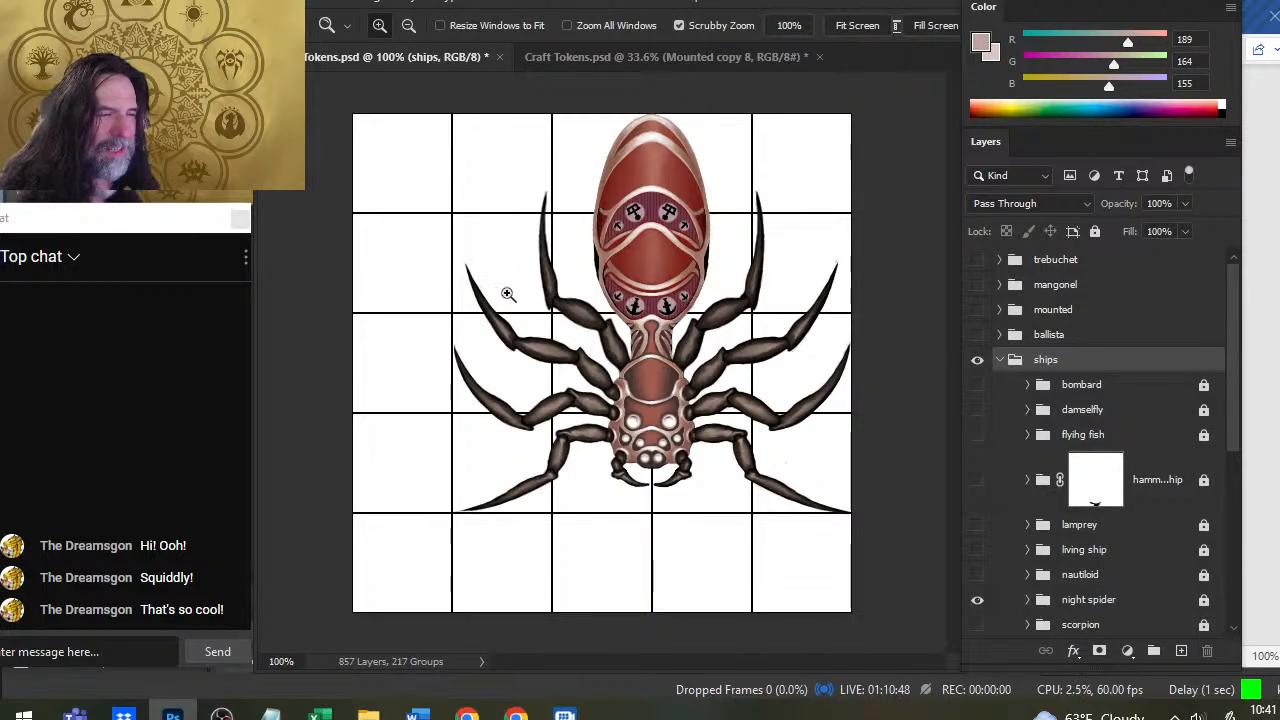
click(630, 52)
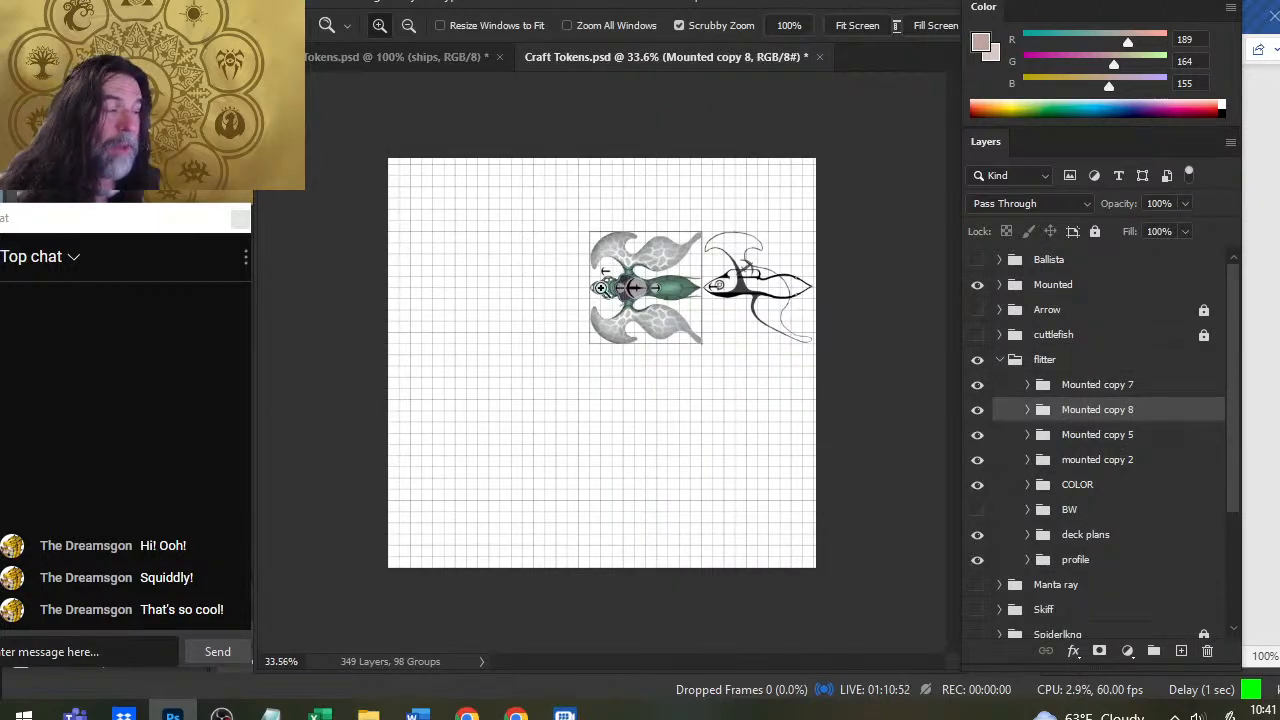
click(427, 50)
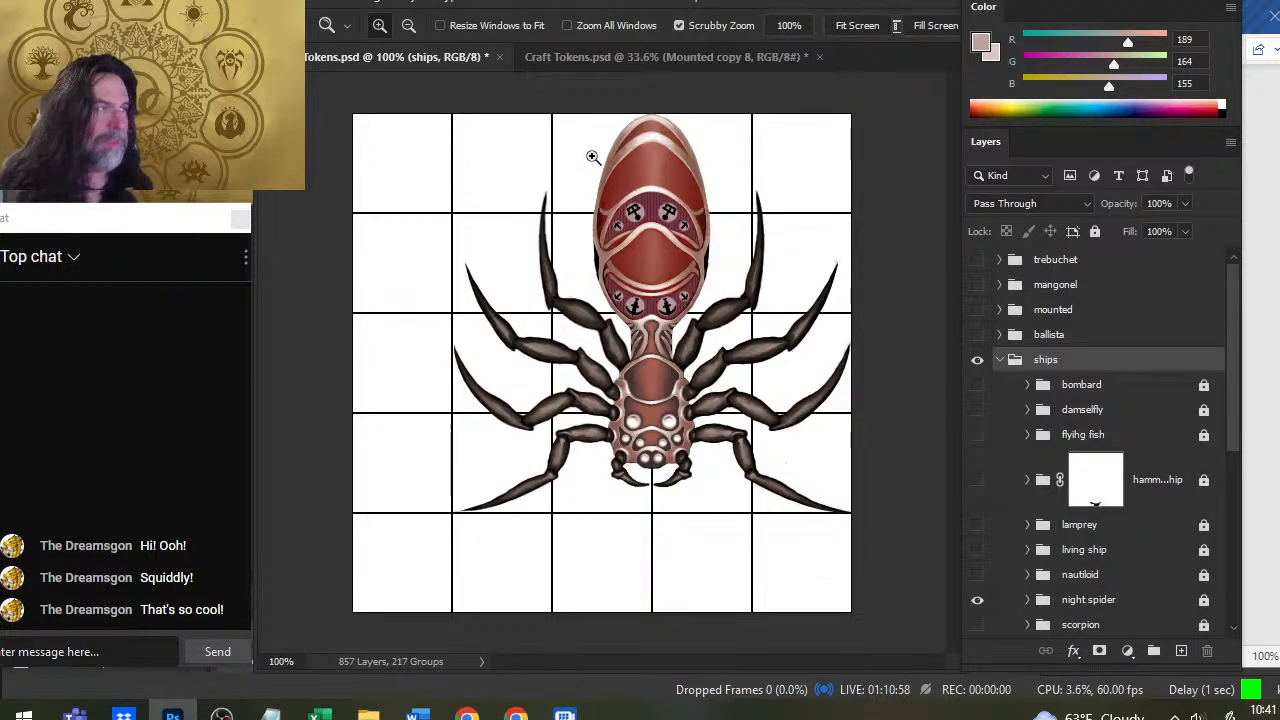
click(562, 60)
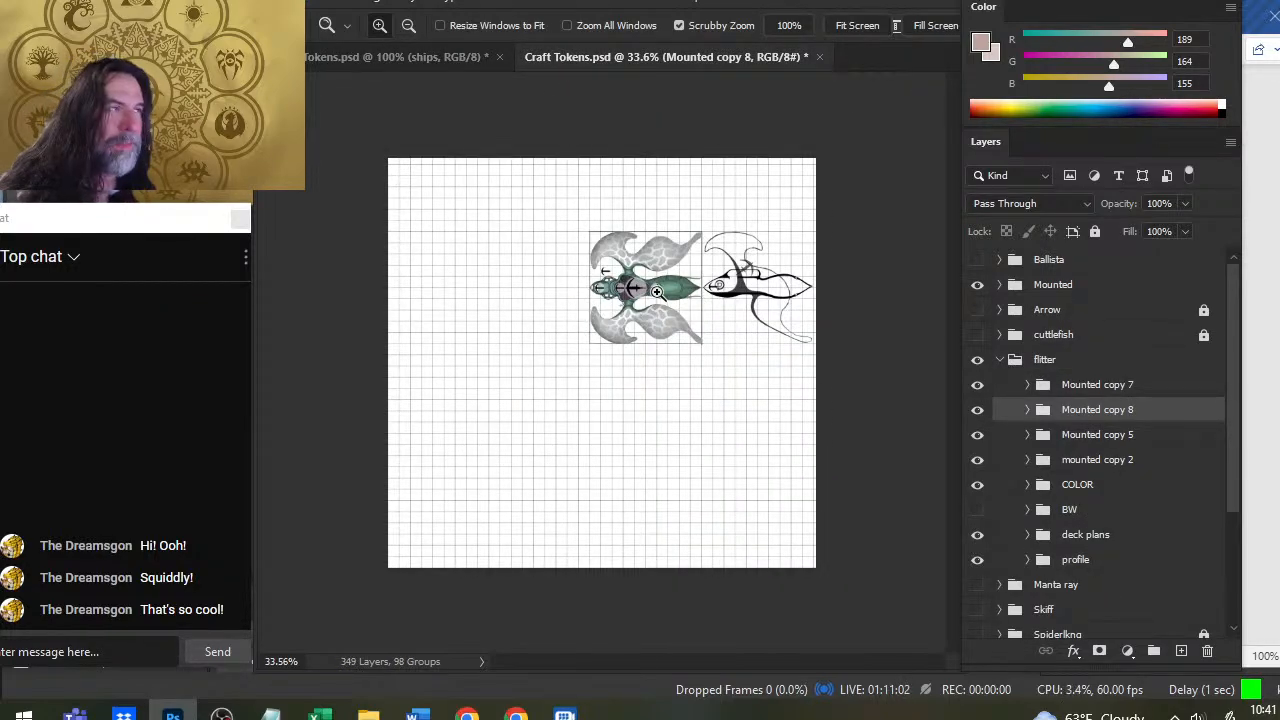
click(411, 57)
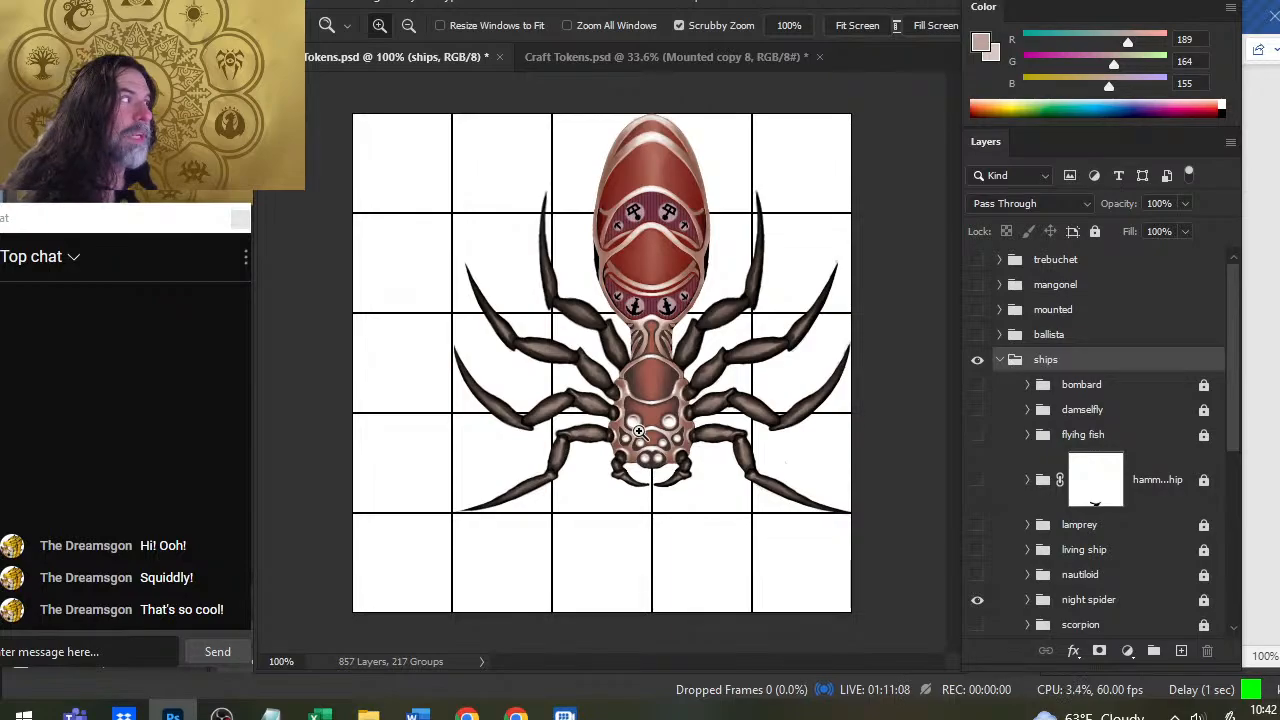
click(635, 58)
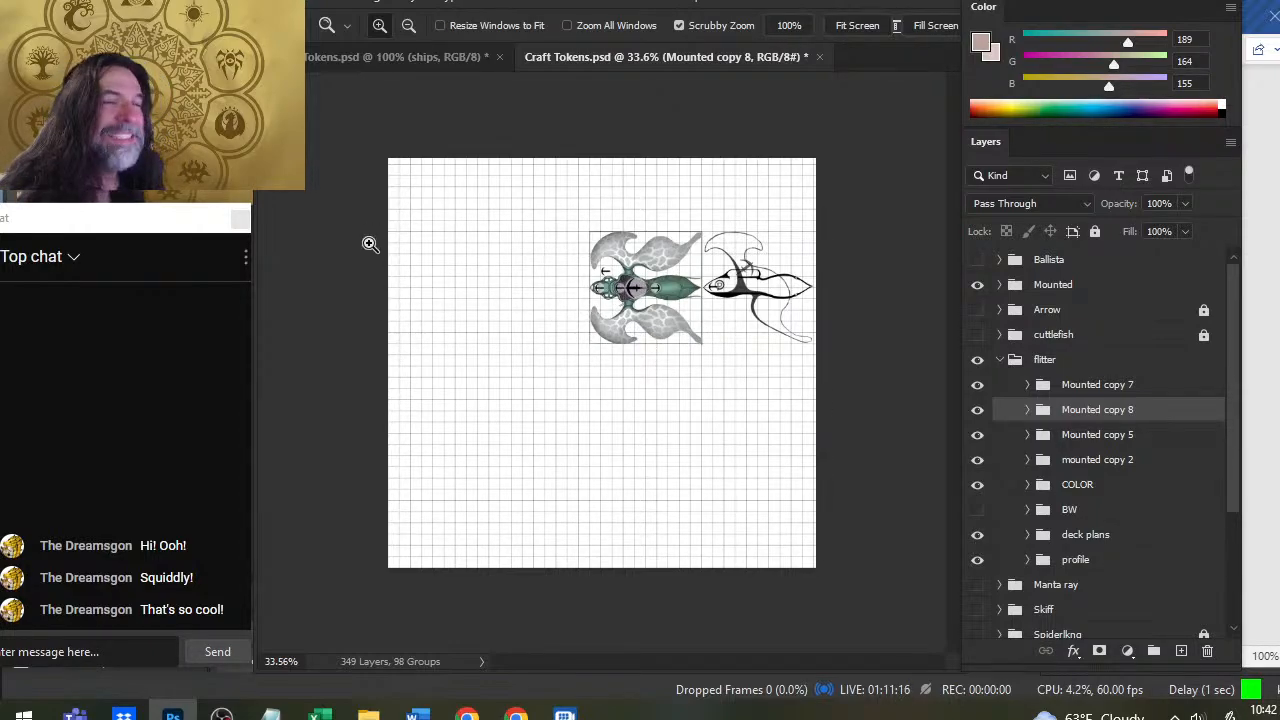
click(392, 56)
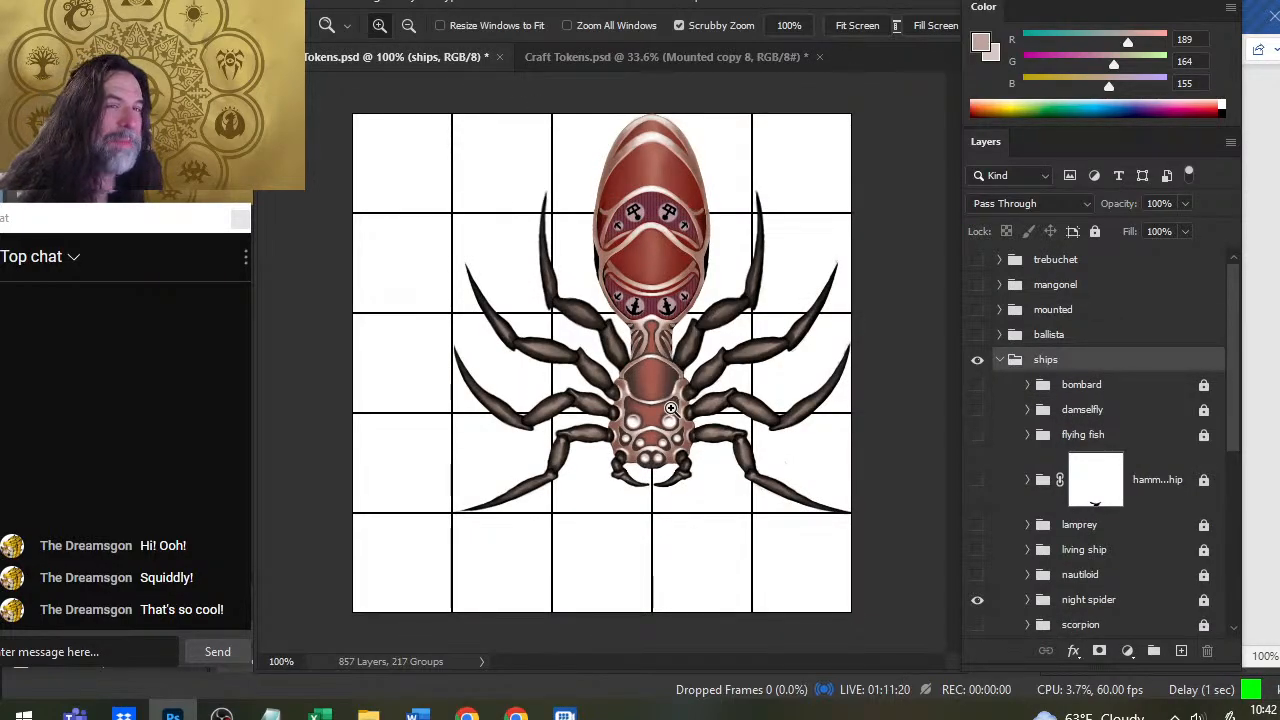
click(653, 57)
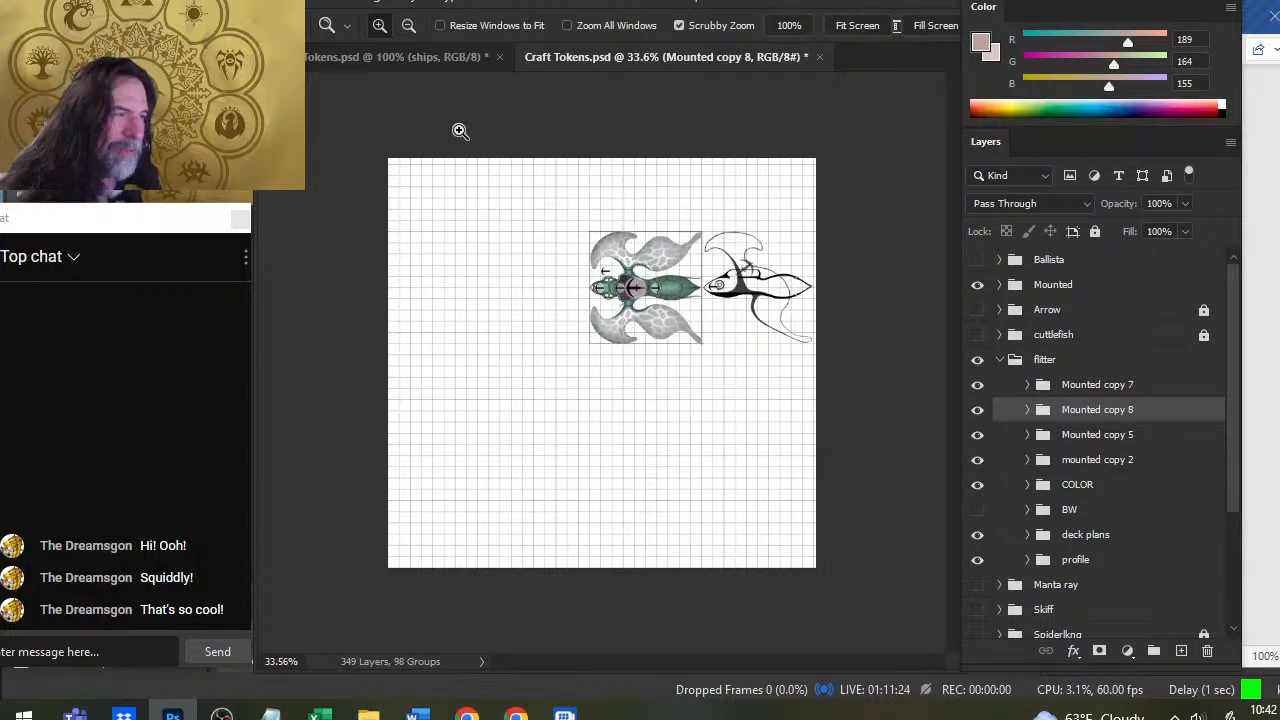
click(422, 57)
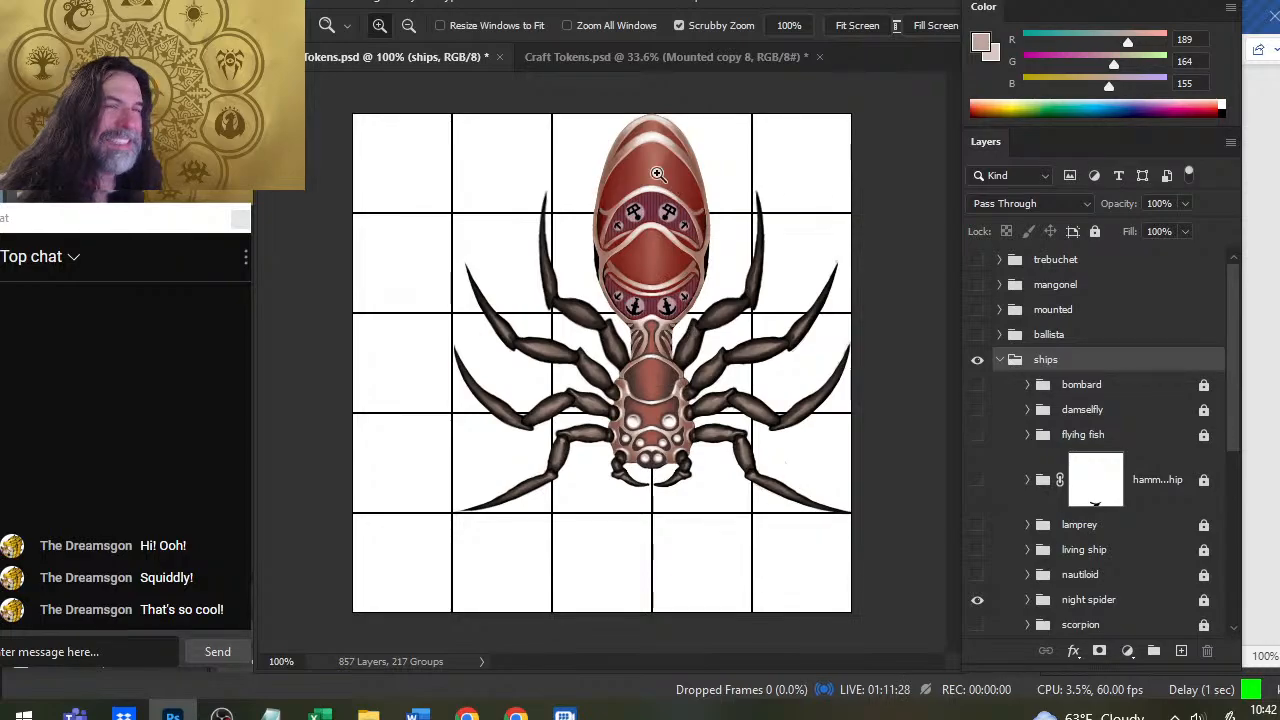
click(612, 57)
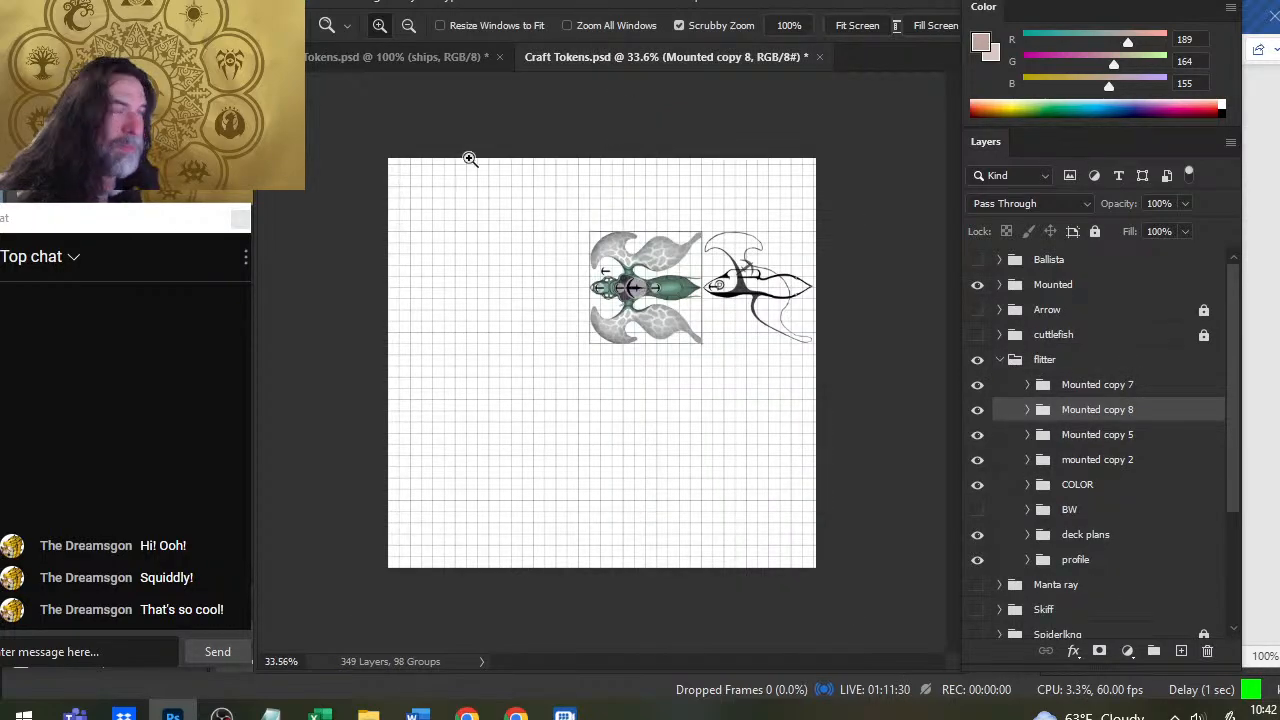
click(405, 57)
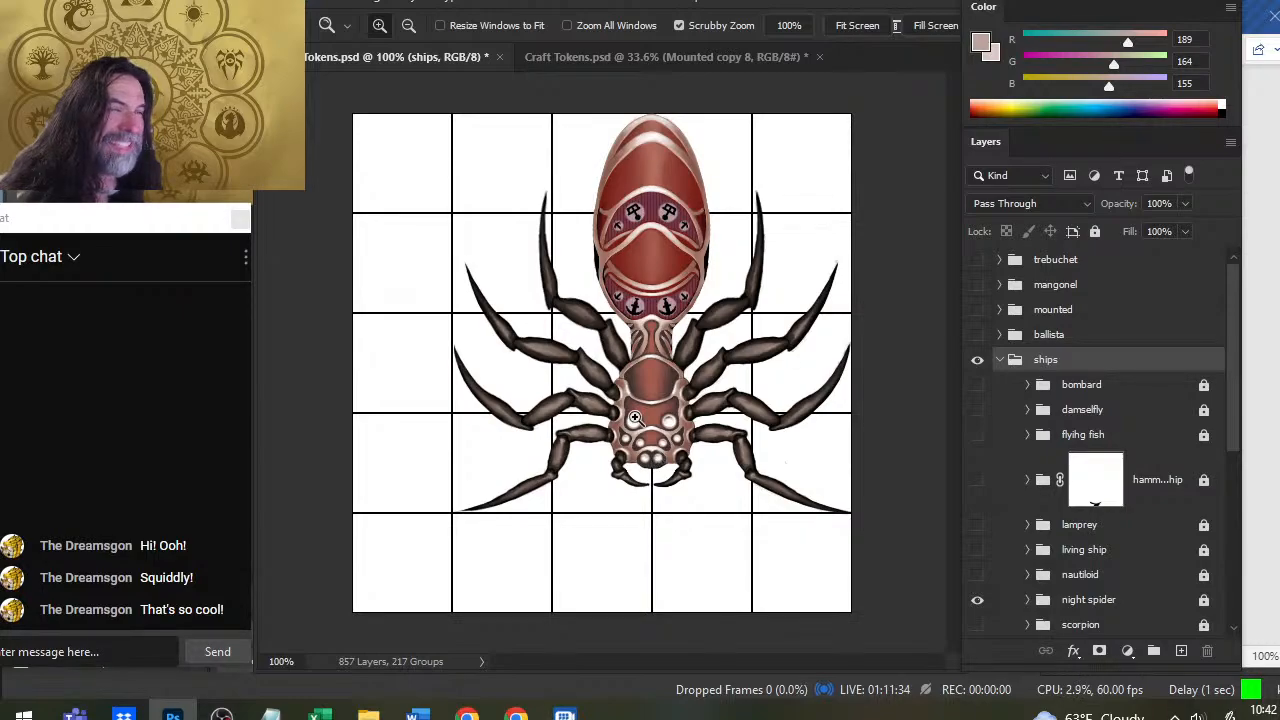
click(635, 58)
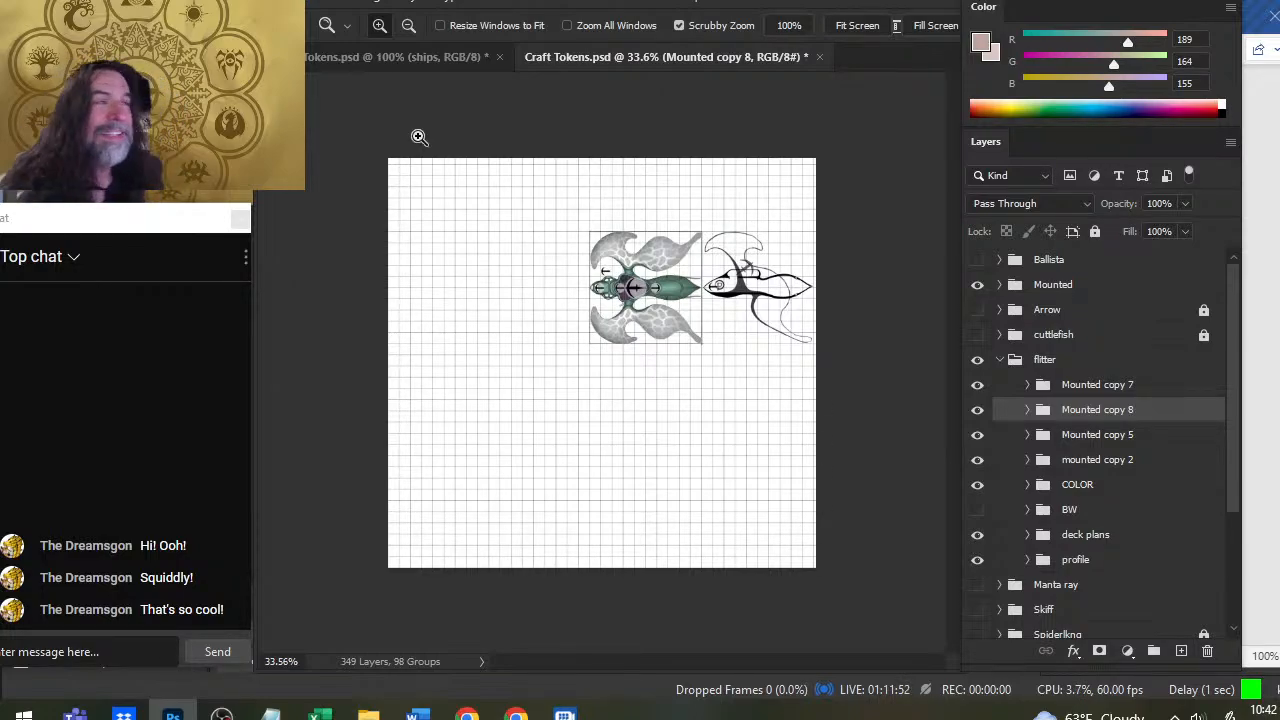
click(443, 56)
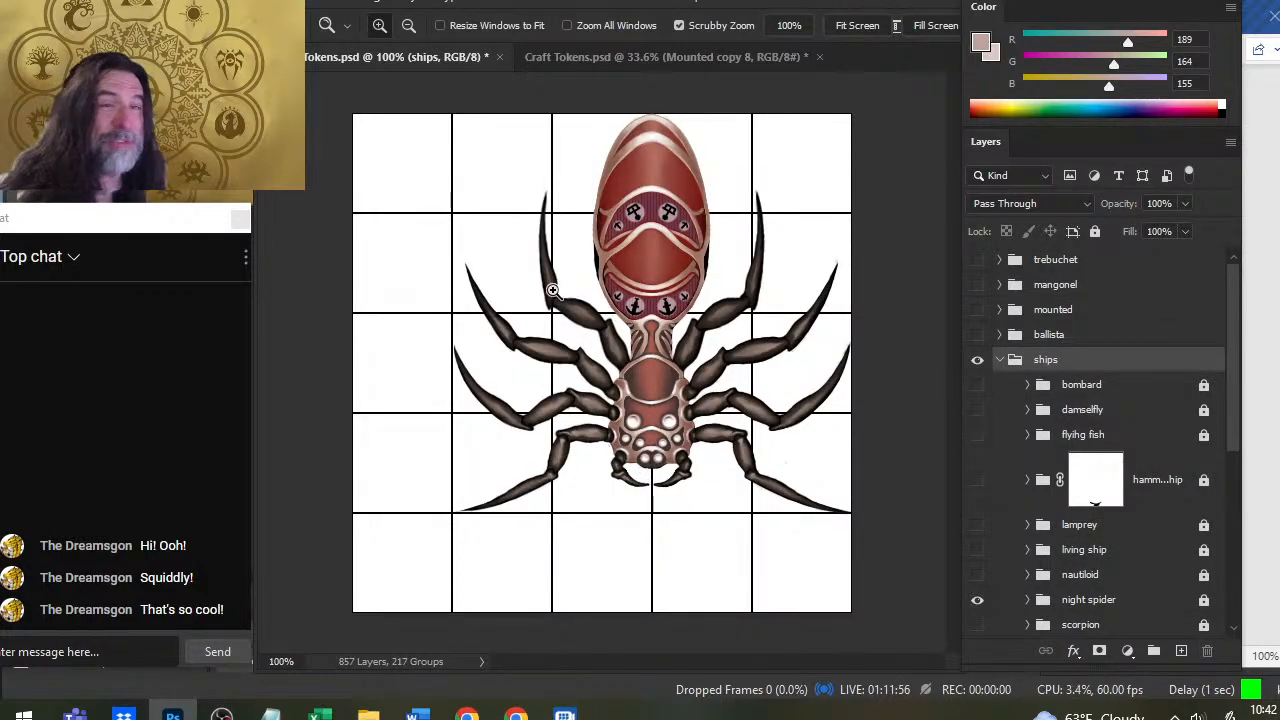
click(643, 60)
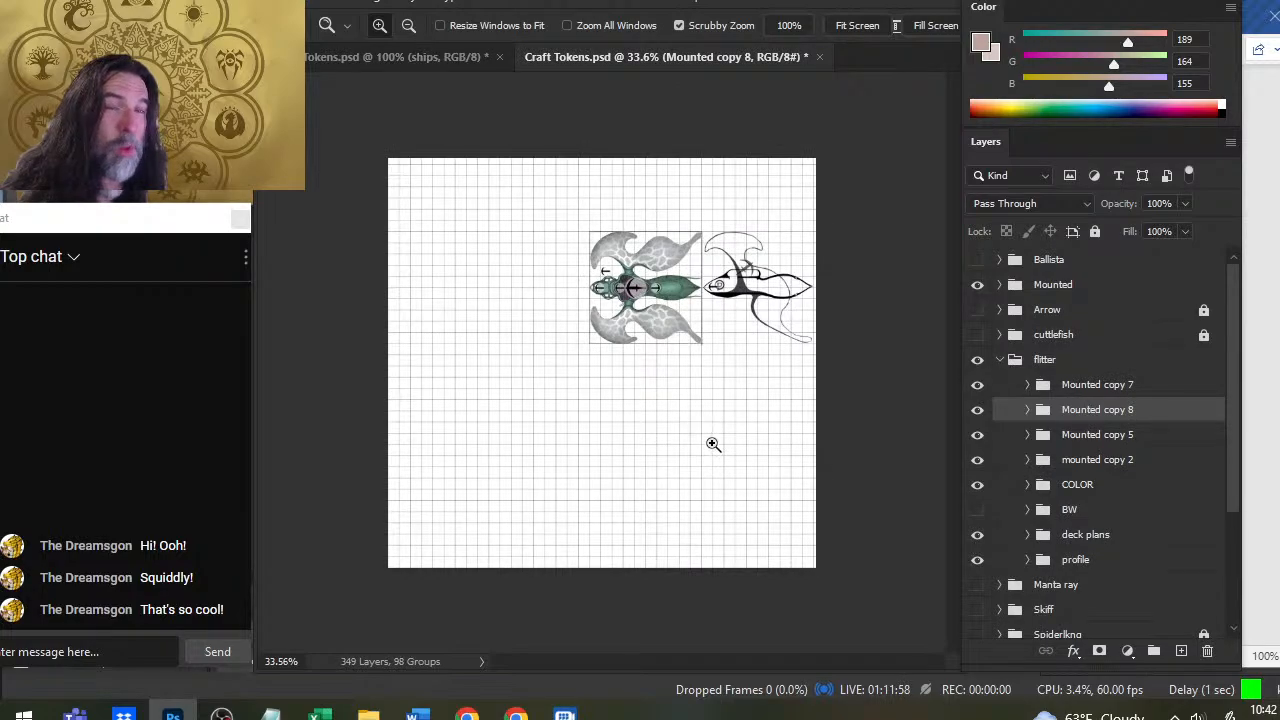
click(402, 55)
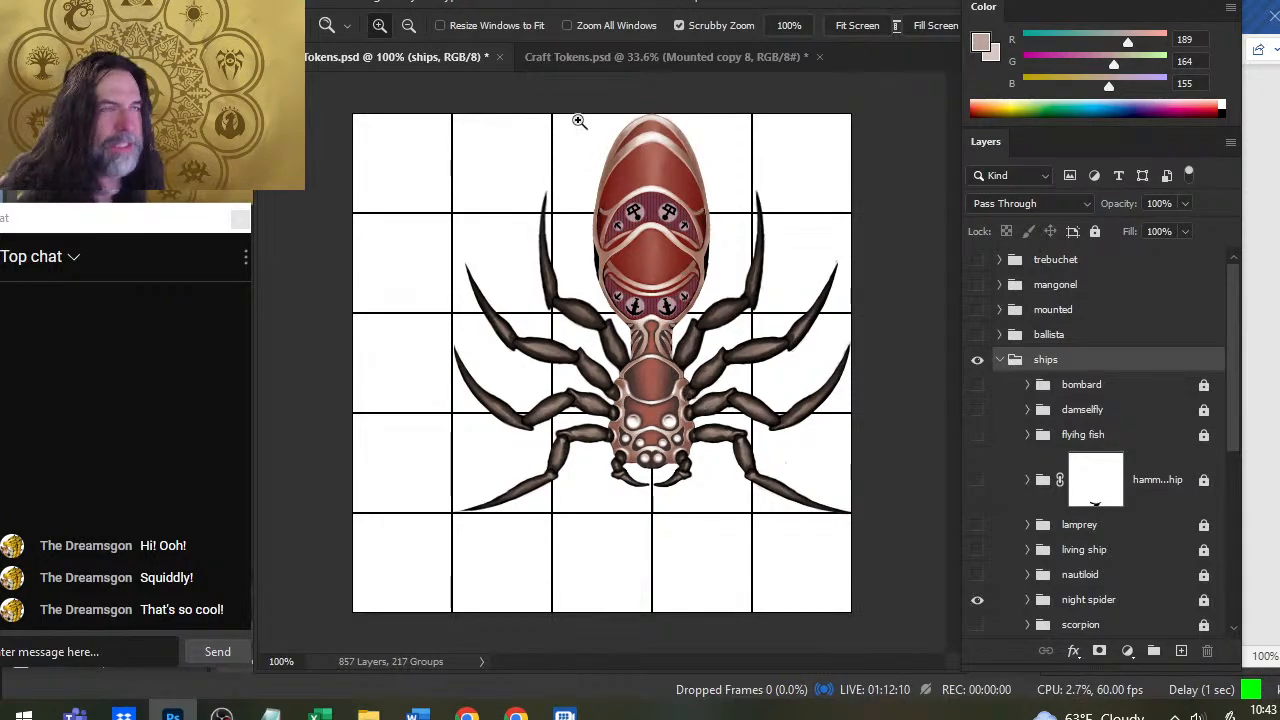
click(612, 59)
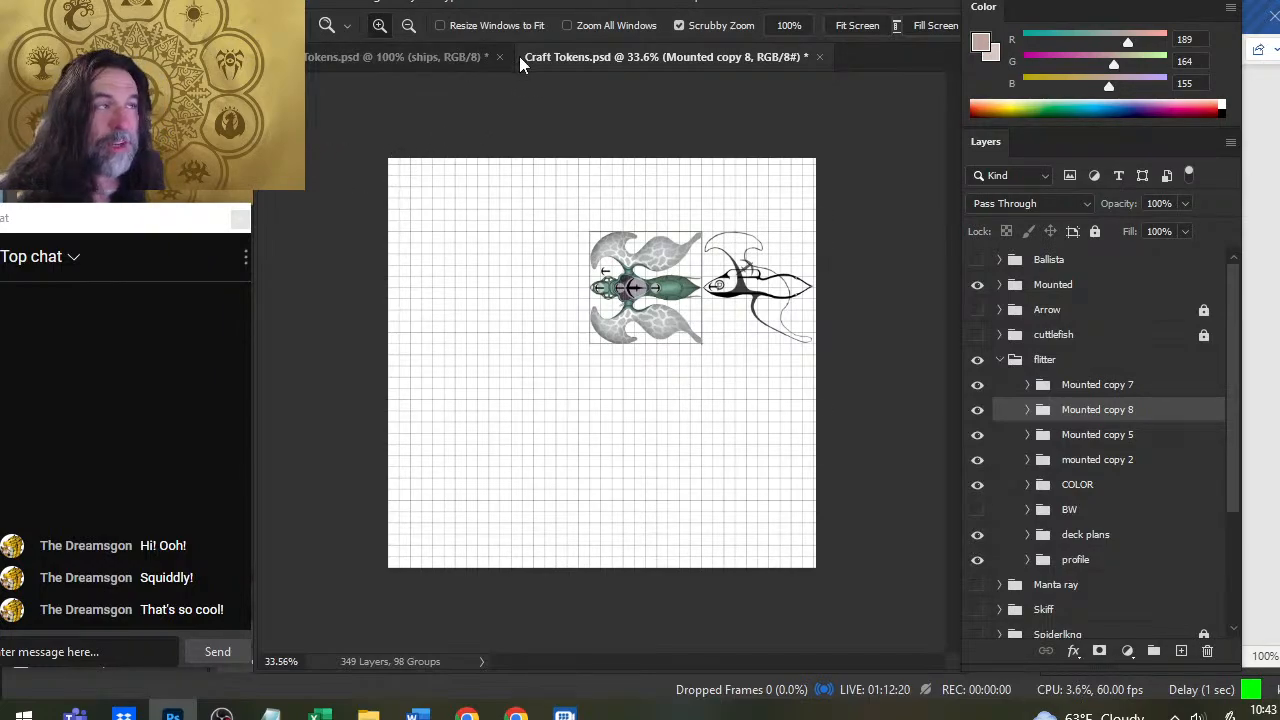
click(472, 53)
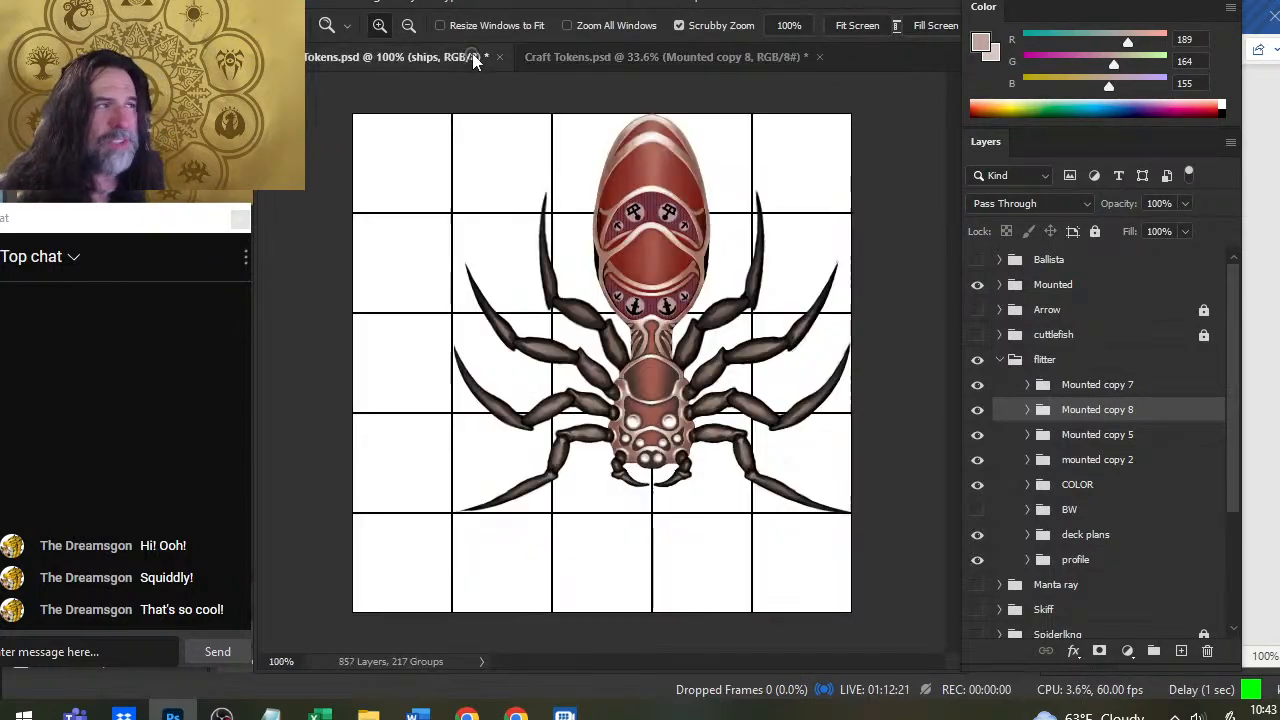
click(689, 57)
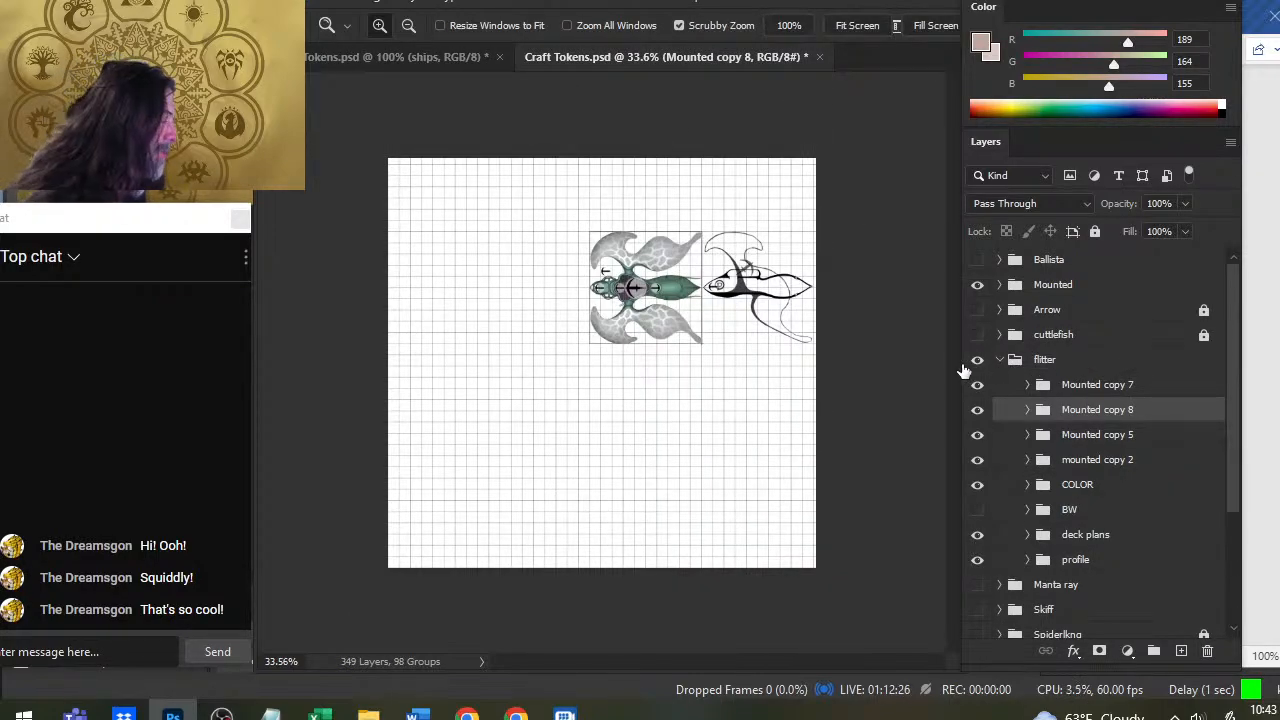
Check Layer 260 inside the flitter's COLOR group and add a new empty layer directly above the top deck group
click(1027, 484)
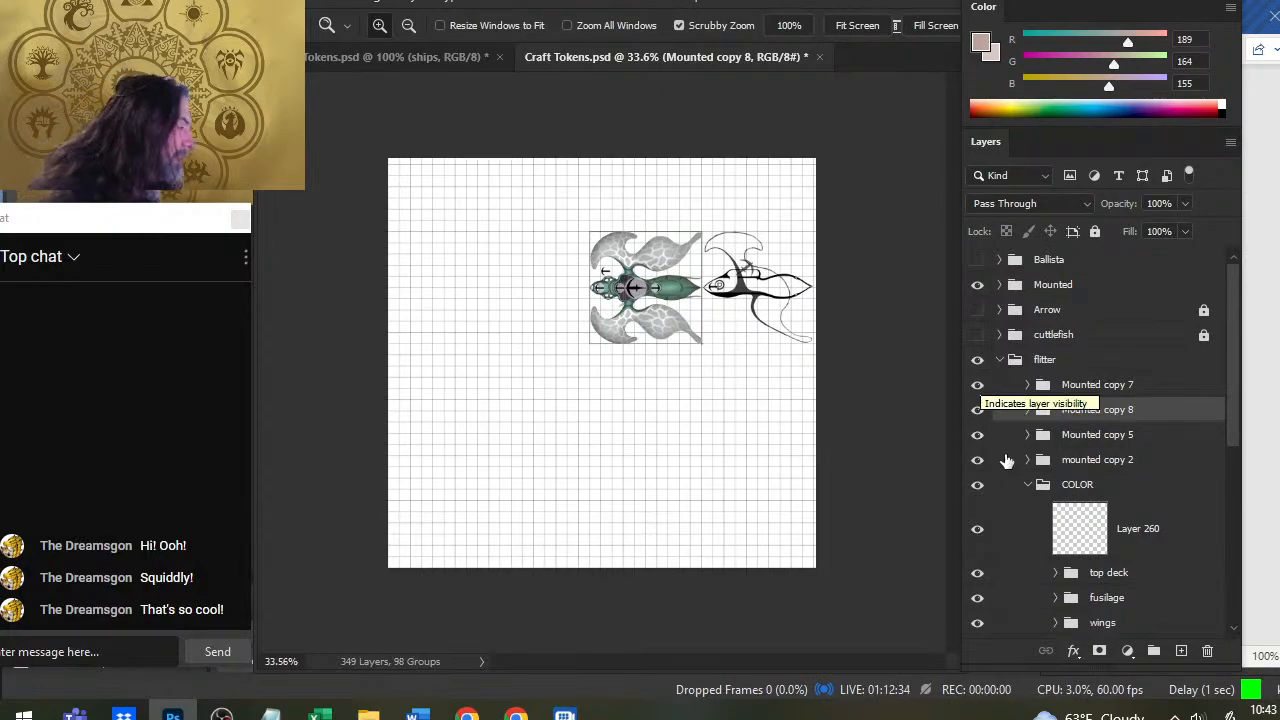
click(1005, 541)
click(977, 530)
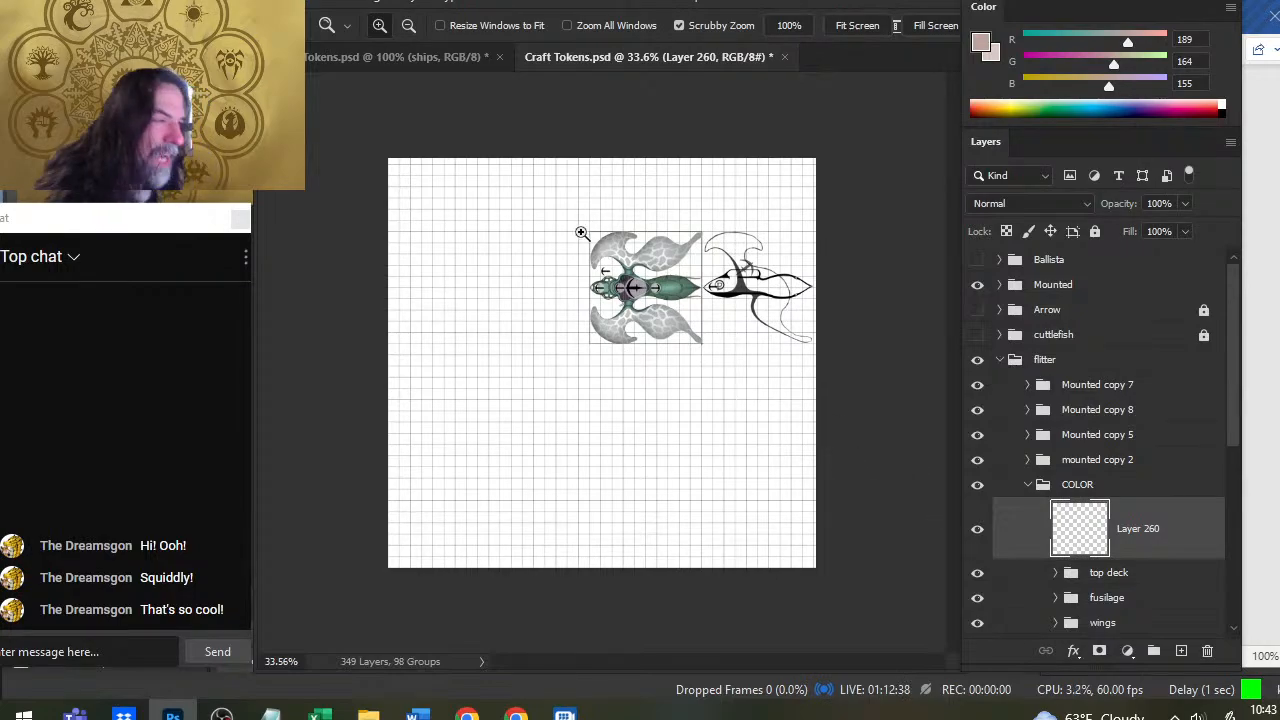
drag(618, 279, 788, 389)
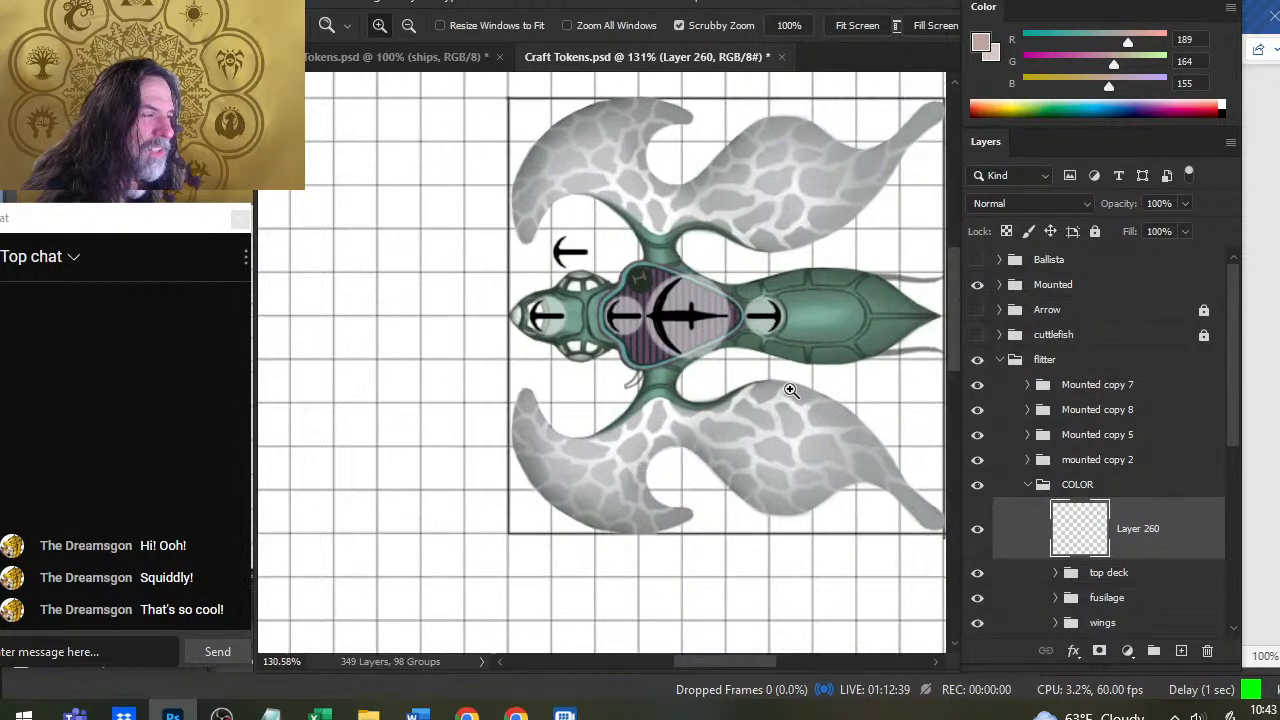
click(979, 527)
click(979, 528)
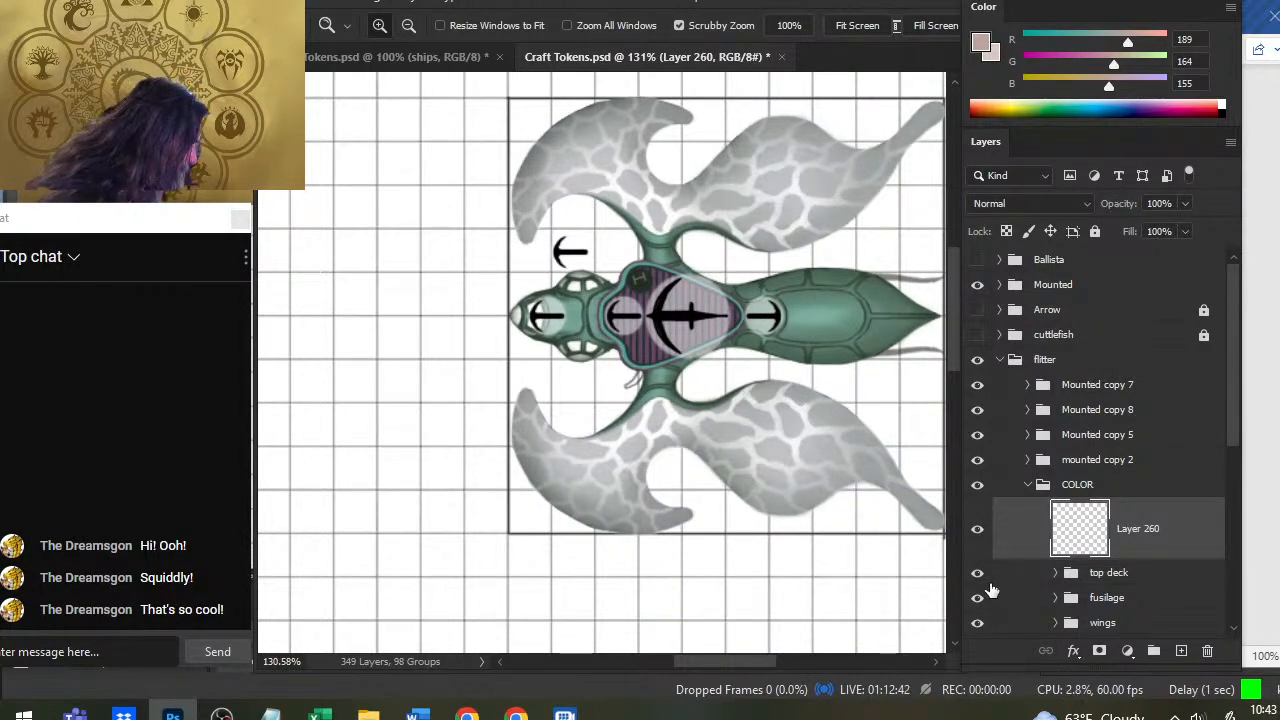
click(1100, 577)
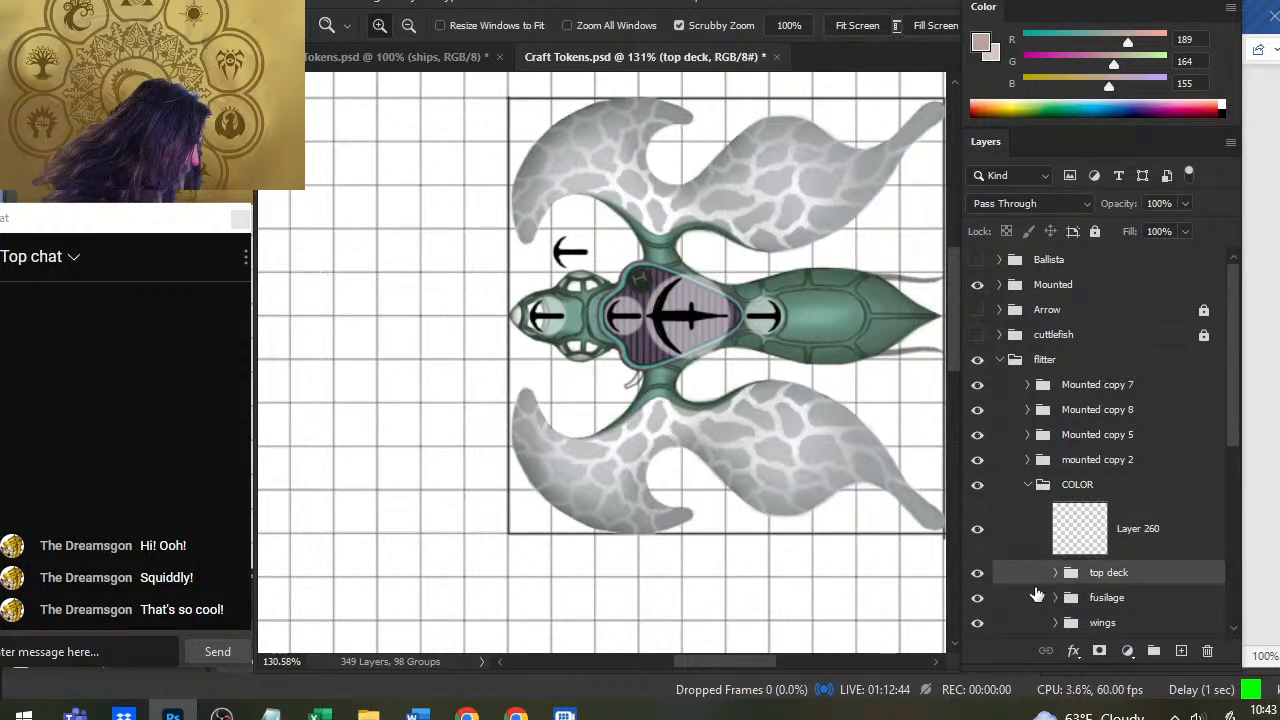
click(1182, 652)
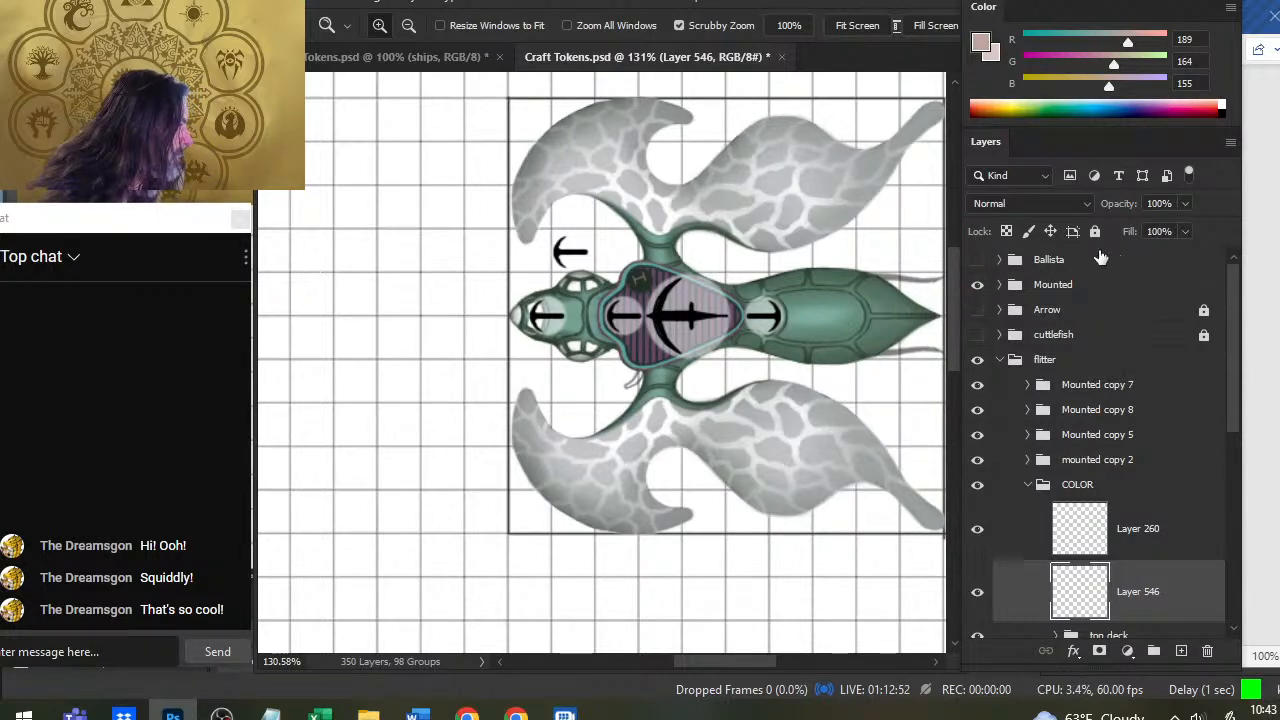
Hide the loose Mounted marker group outside the flitter and check the mounted copy 2 marker on the deck up close
click(977, 285)
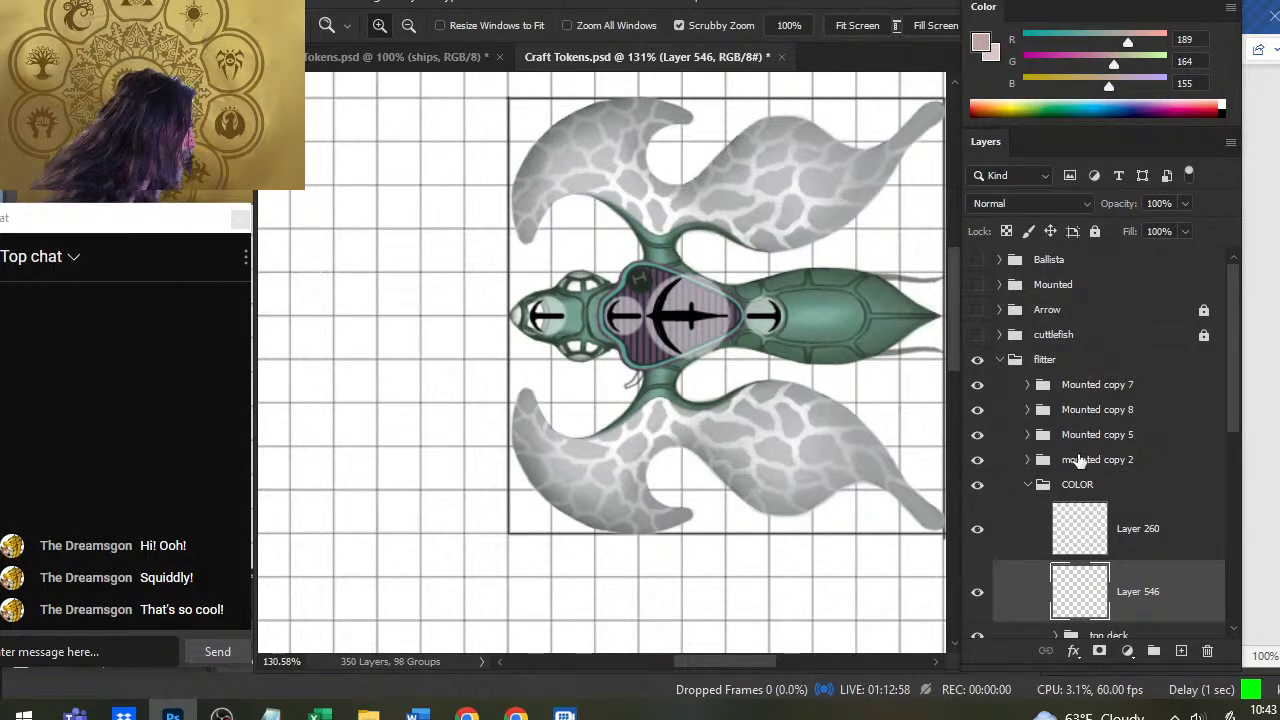
click(1136, 463)
click(979, 462)
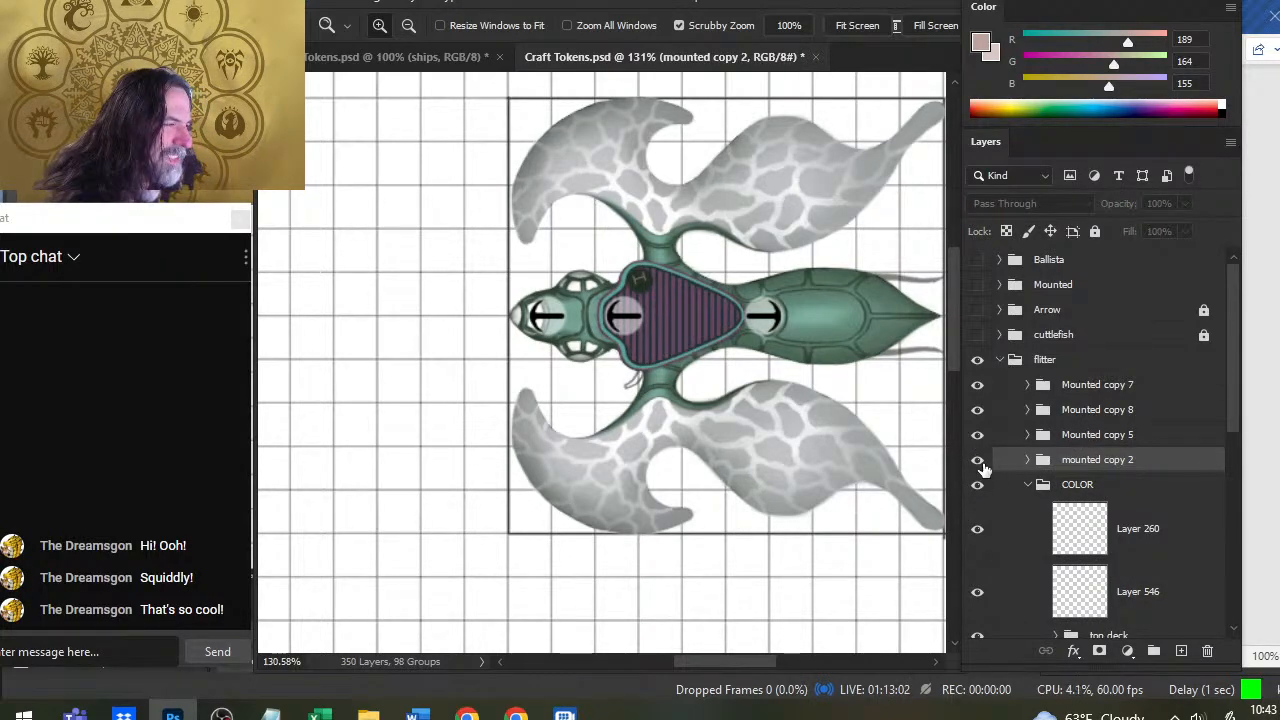
click(979, 462)
ctrl+click(1111, 464)
key(v)
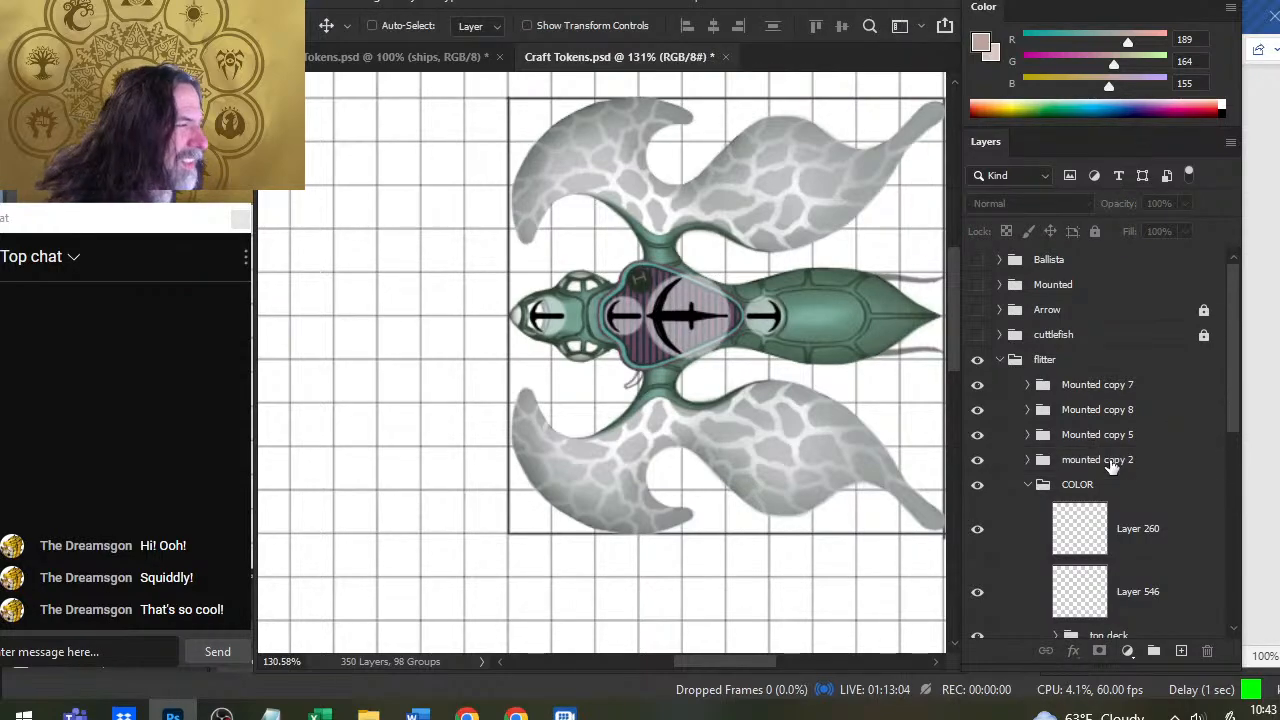
key(z)
drag(648, 252, 738, 264)
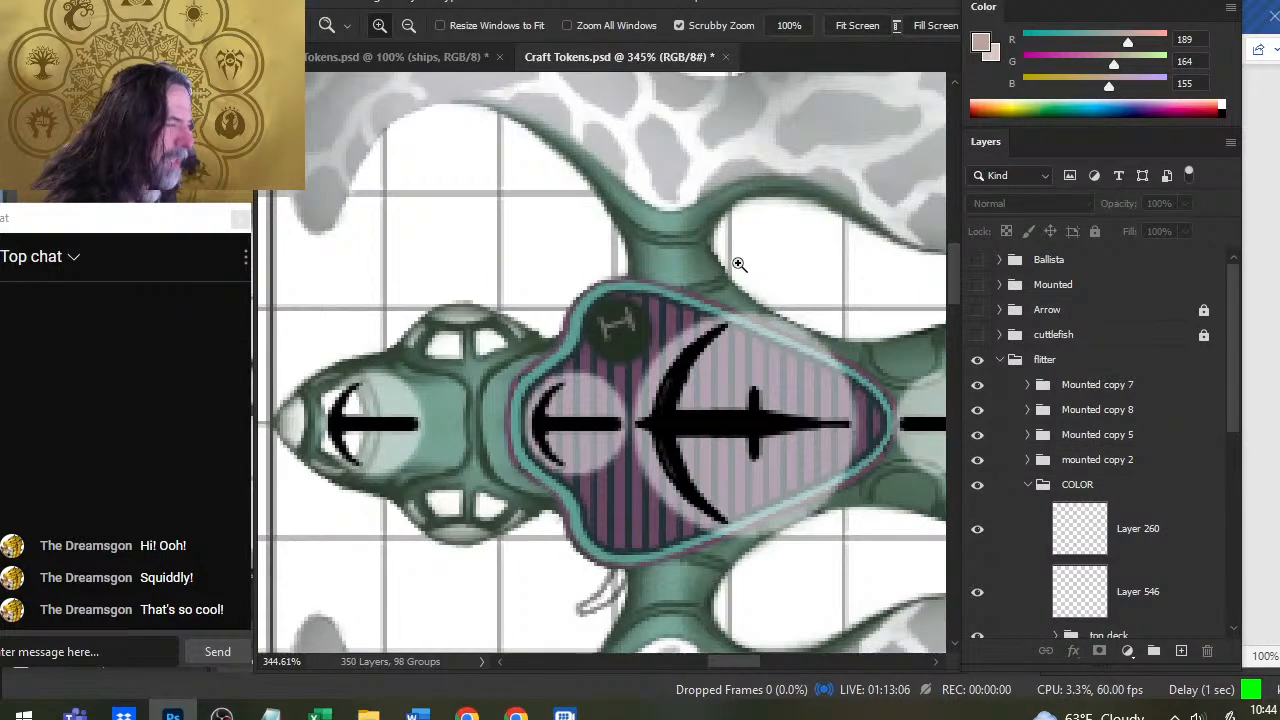
scroll(818, 362, down, 2)
drag(819, 379, 717, 349)
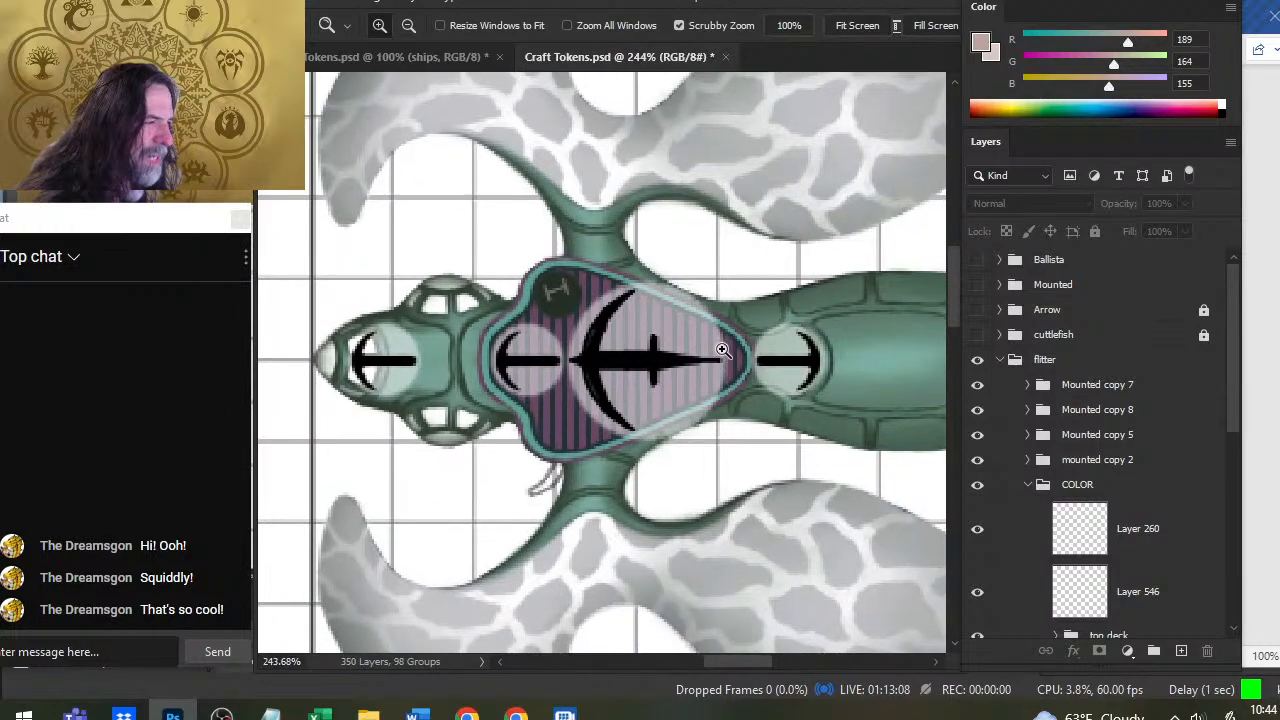
Collect the four flitter marker groups, from Mounted copy 7 to mounted copy 2, into one new group and check which markers it contains
key(v)
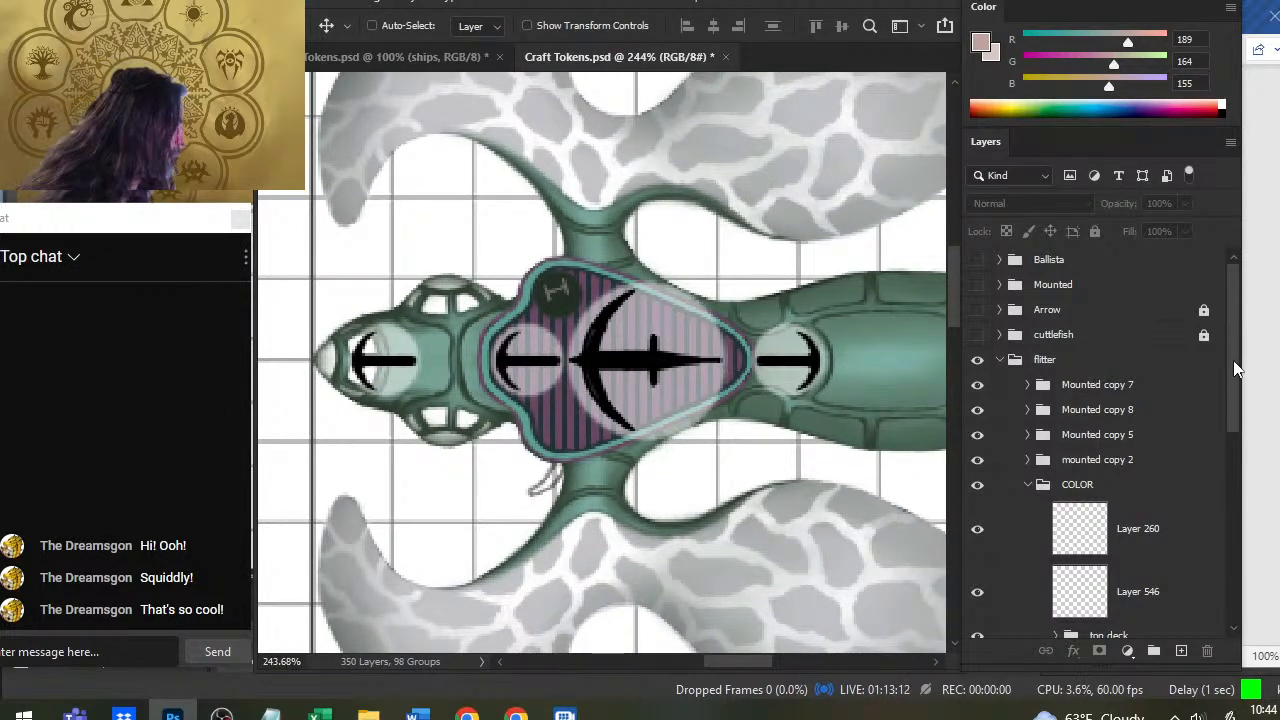
mouse_move(1233, 362)
mouse_down()
mouse_move(1231, 482)
mouse_move(1232, 346)
mouse_up()
click(1130, 463)
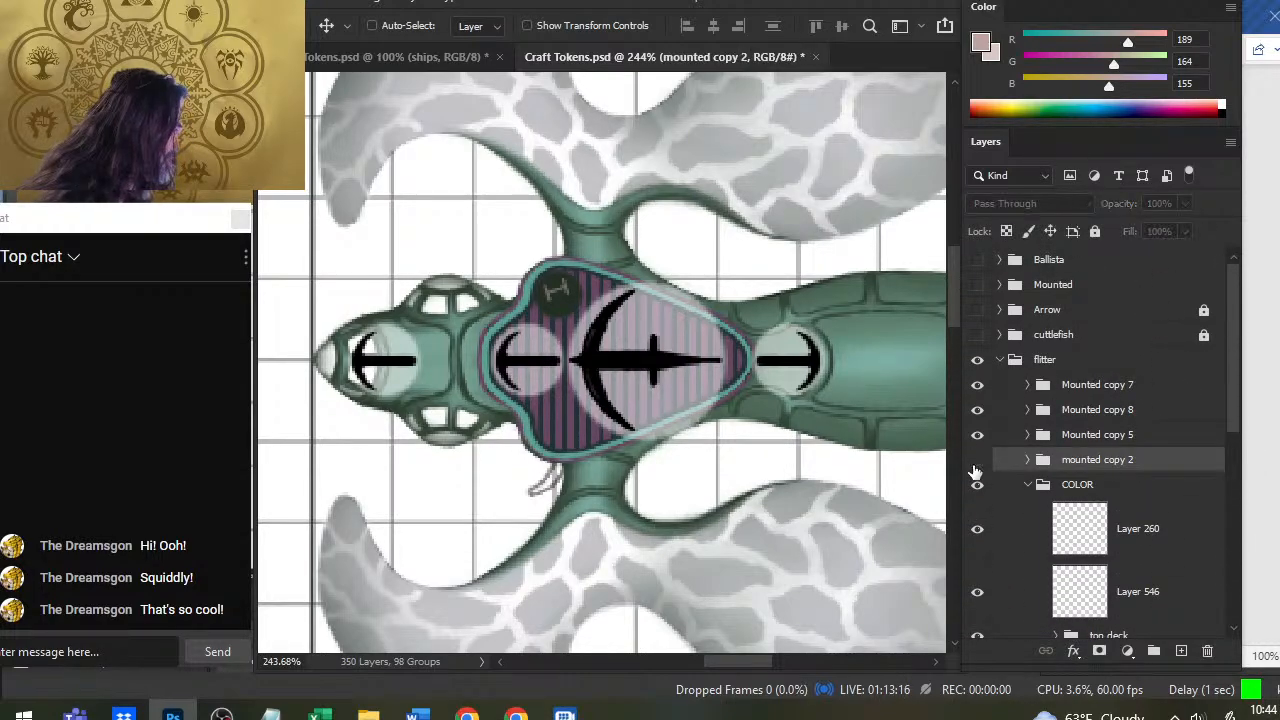
click(977, 459)
click(977, 459)
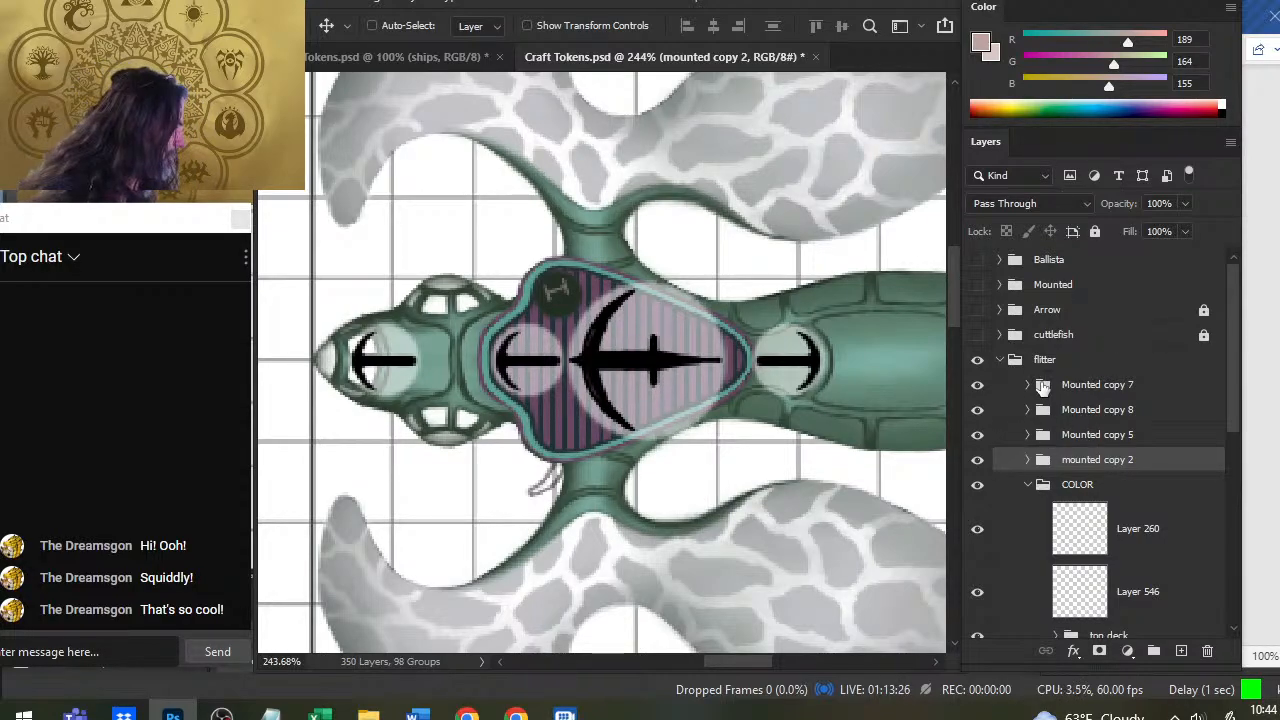
click(982, 387)
click(982, 387)
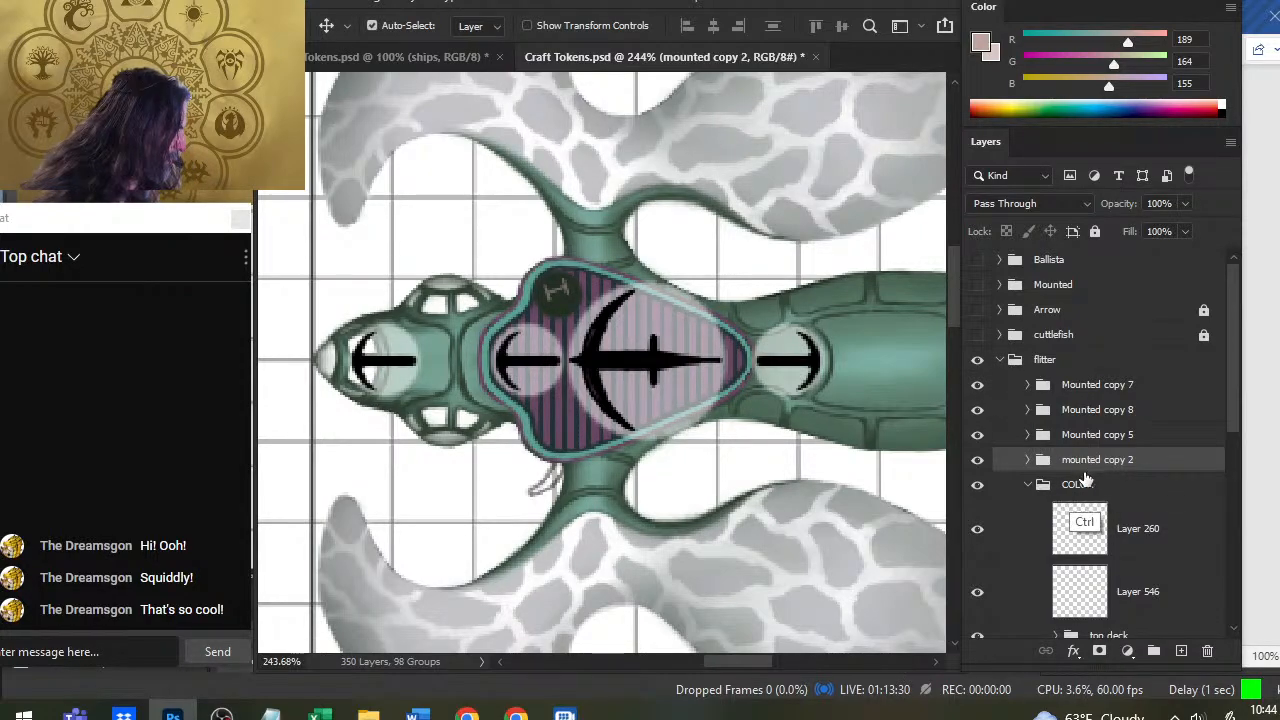
shift+click(1085, 386)
key(ctrl+g)
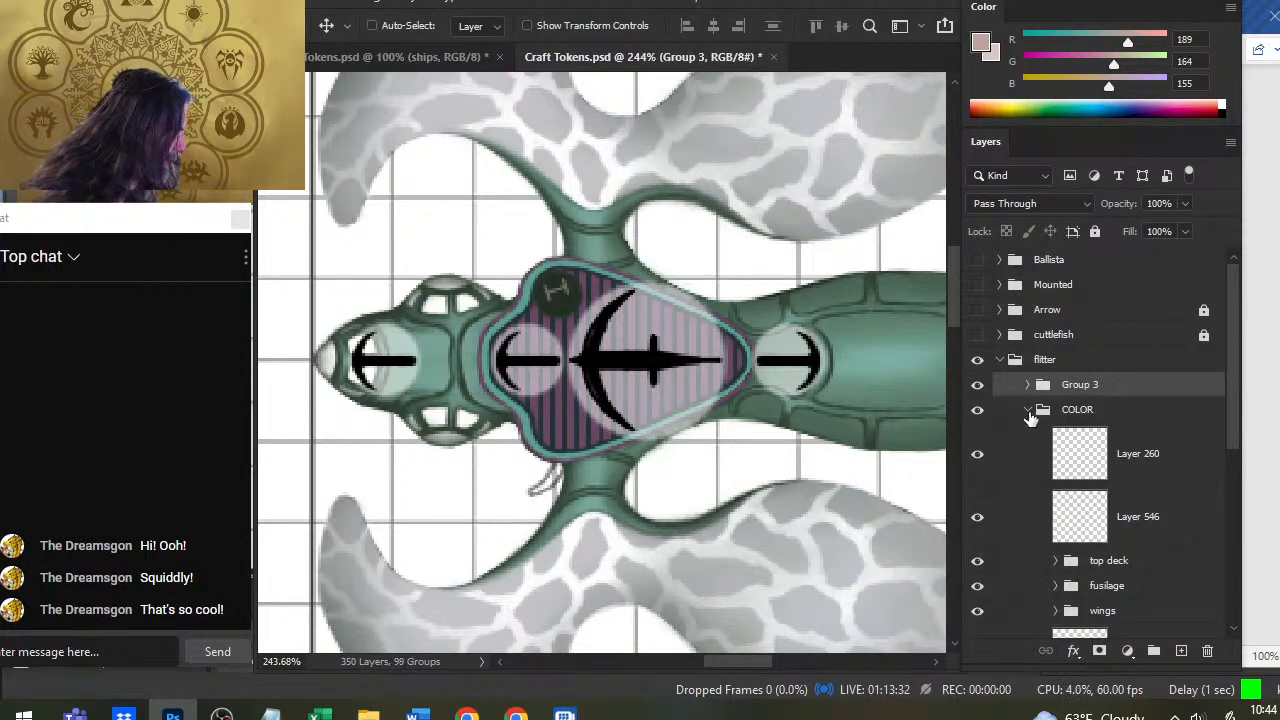
click(977, 385)
click(978, 387)
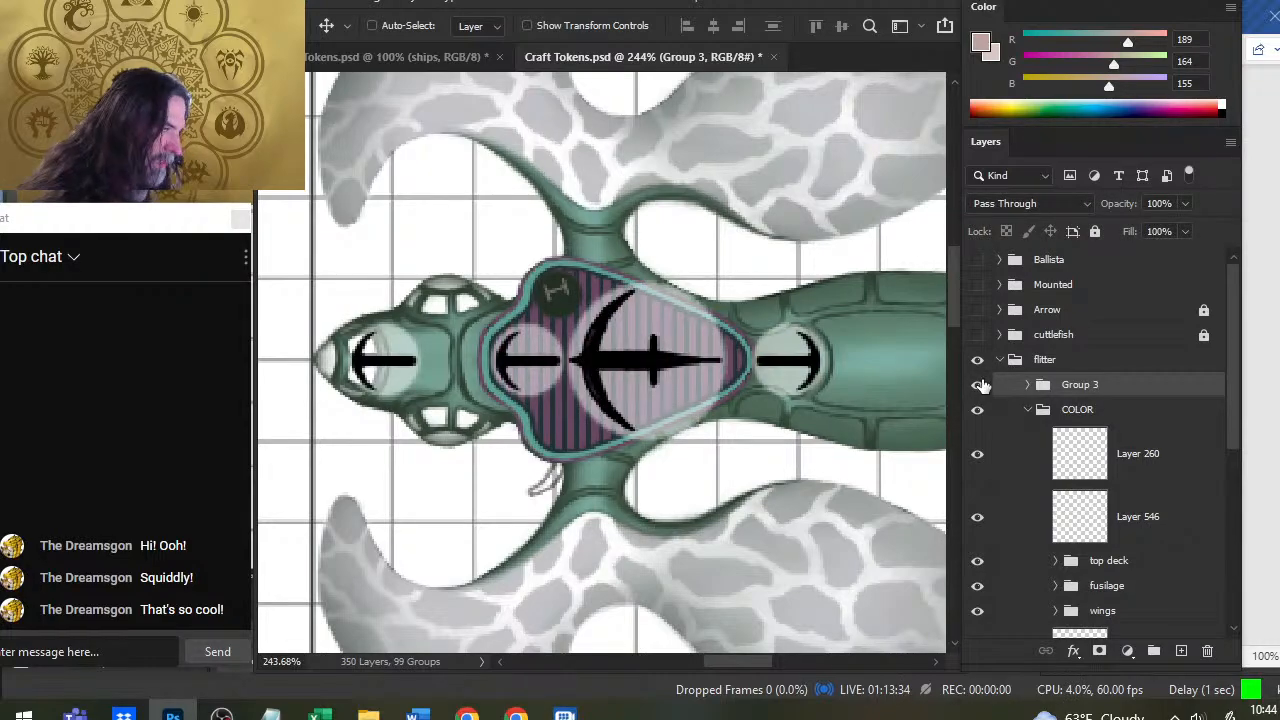
Lower the opacity of Group 3, which holds the flitter's markers, to 49%
click(1184, 203)
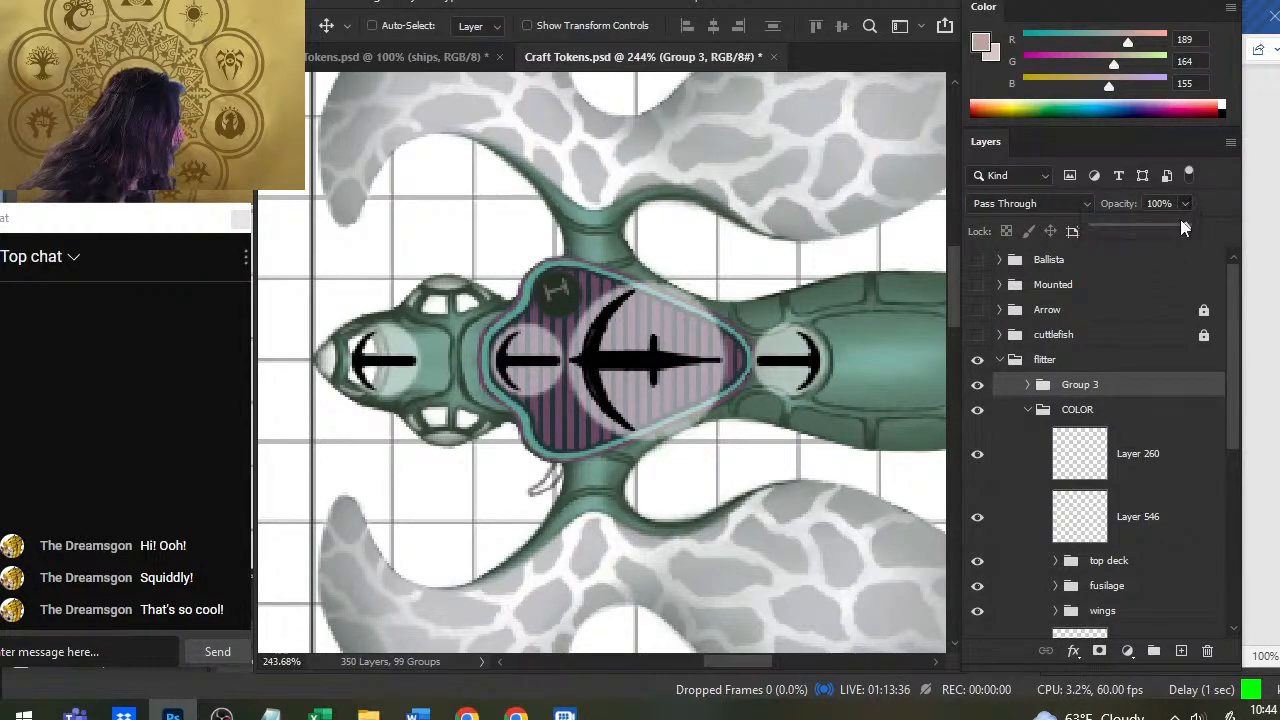
drag(1168, 227, 1137, 226)
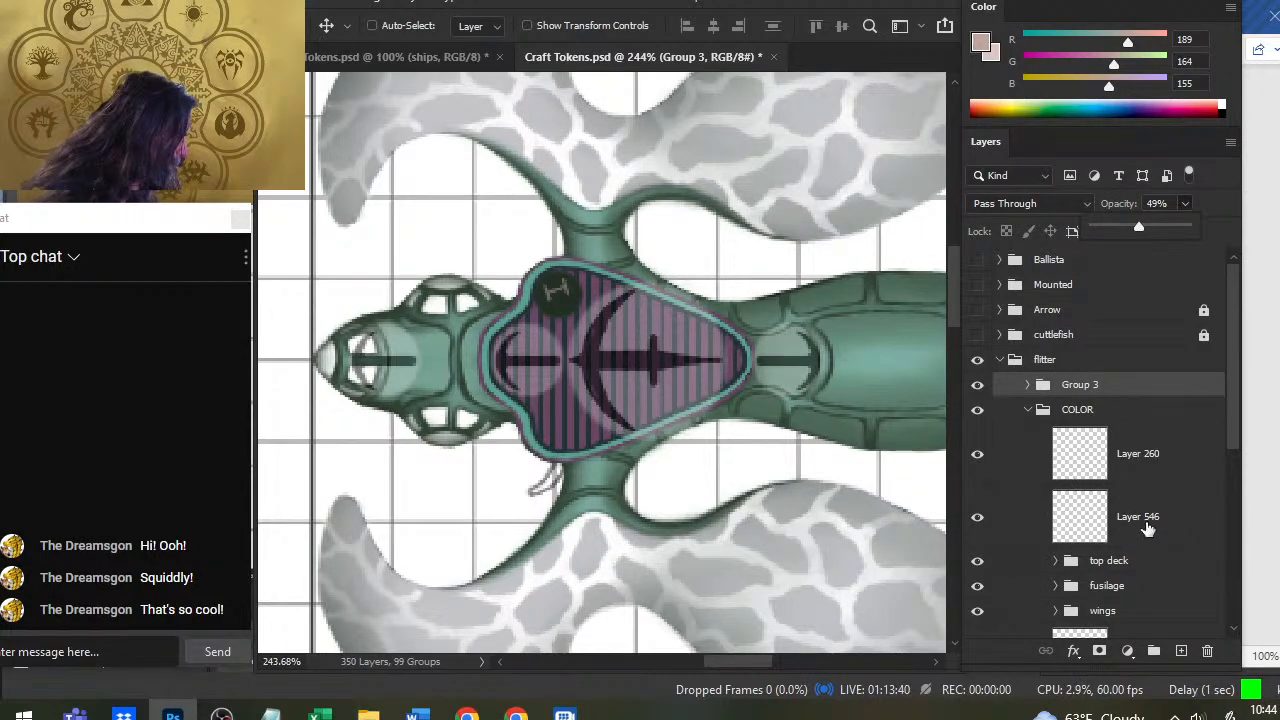
On Layer 546, paint a sampled grey 3 px stroke along the deck's upper slanted edge and sample the dark stripe color
click(1148, 528)
key(b)
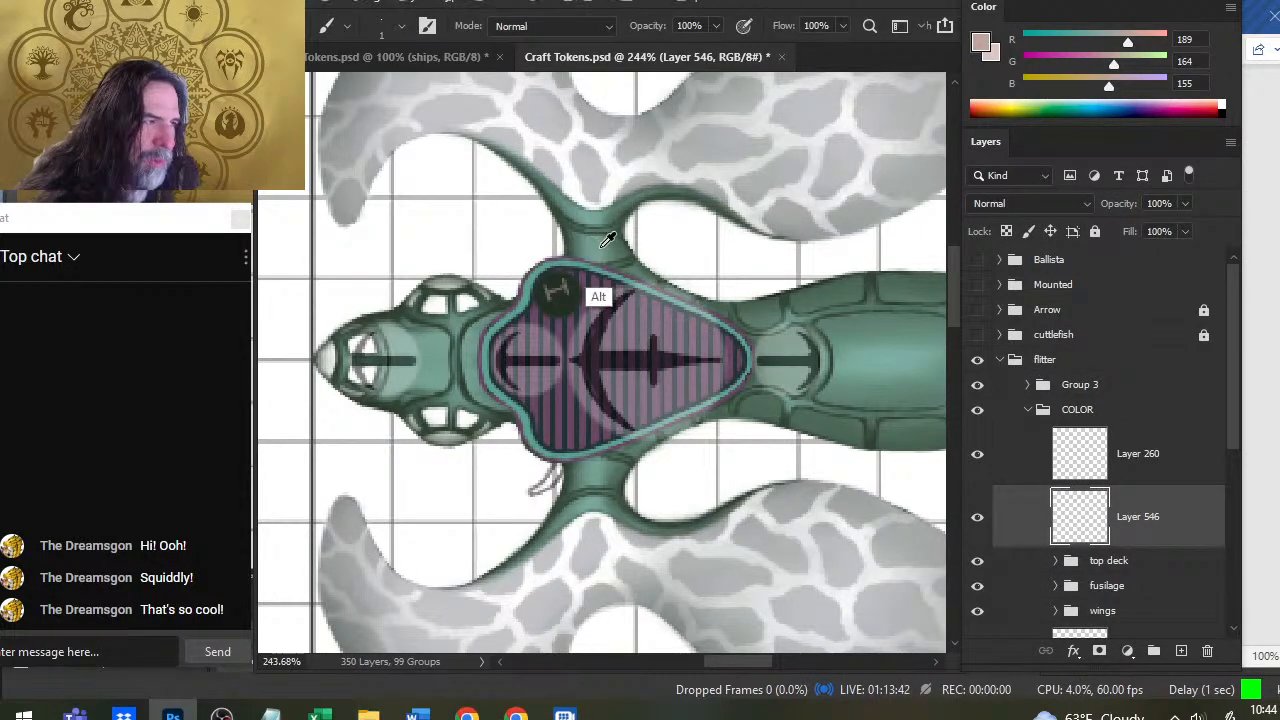
mouse_move(610, 330)
mouse_down()
mouse_move(752, 327)
mouse_move(740, 345)
mouse_up()
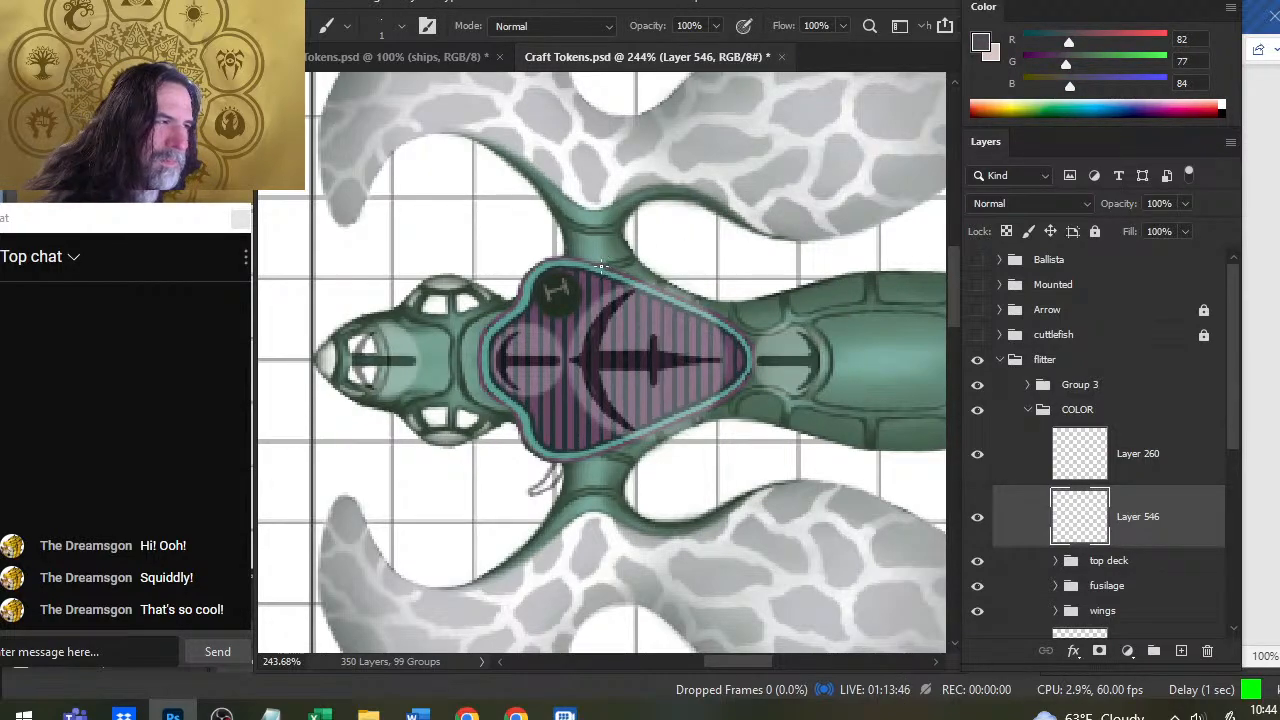
key(bracketright)
key(bracketright)
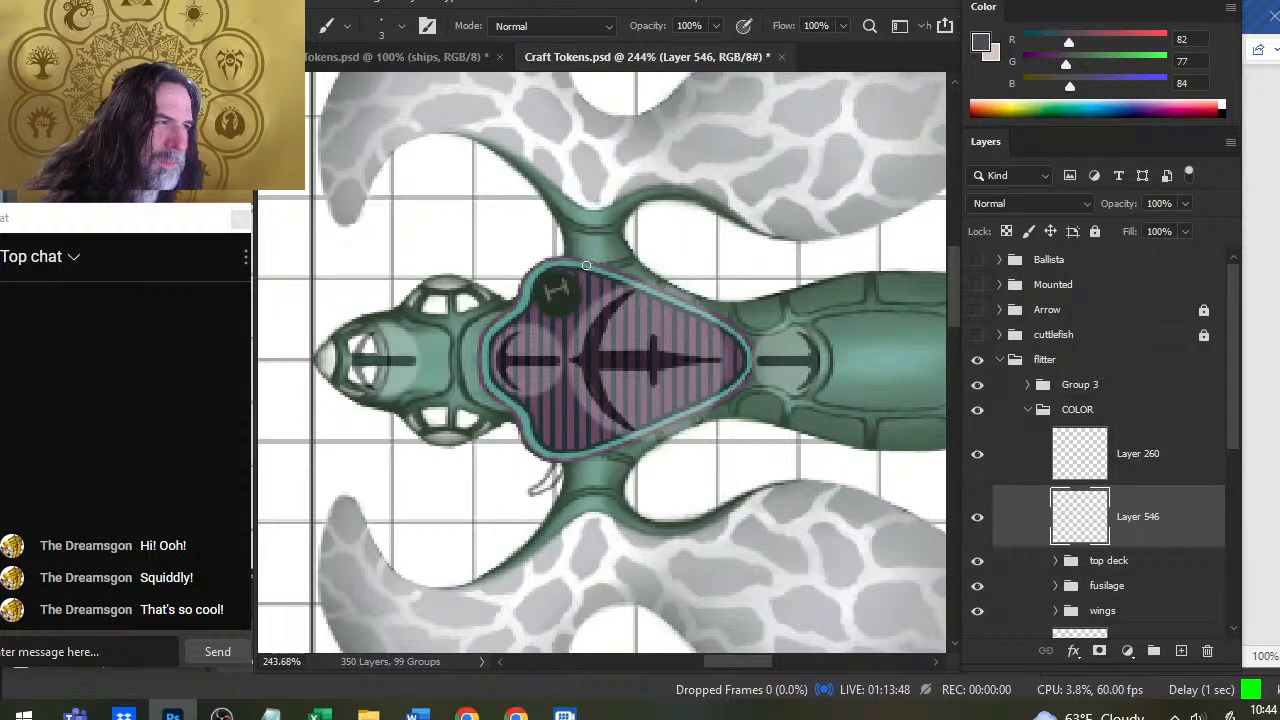
drag(583, 263, 649, 283)
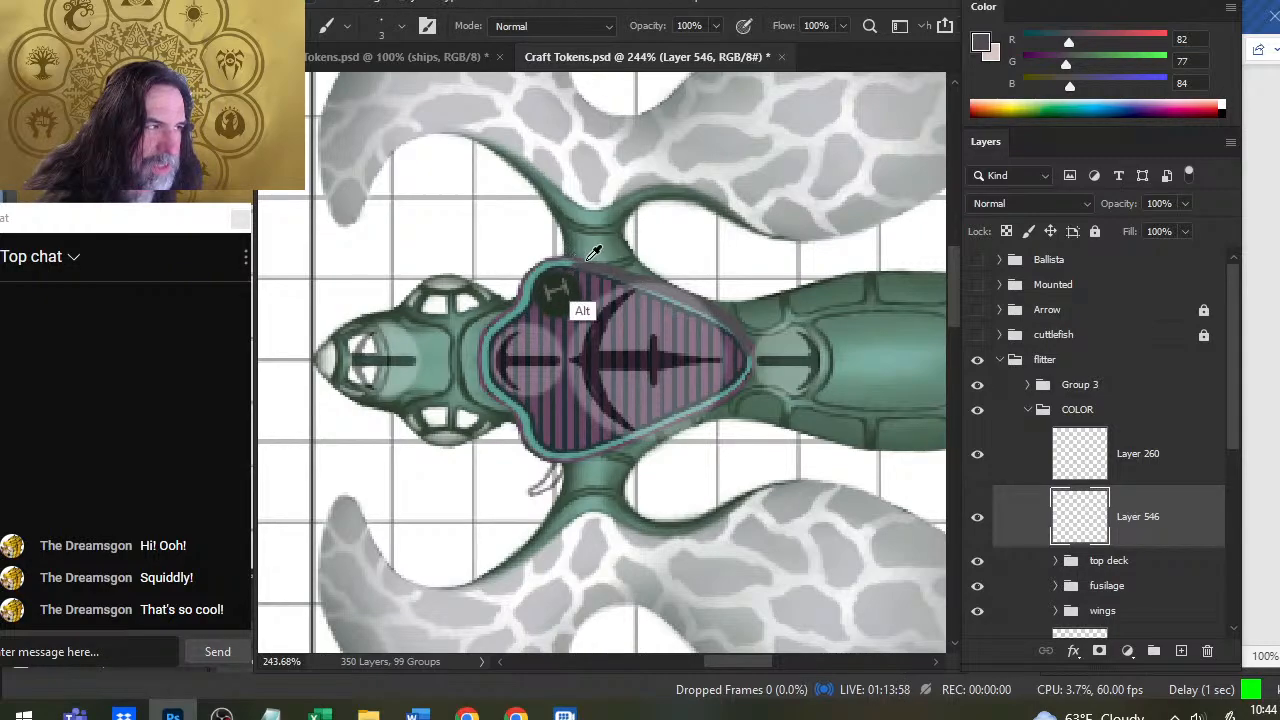
alt+click(537, 310)
drag(537, 310, 534, 286)
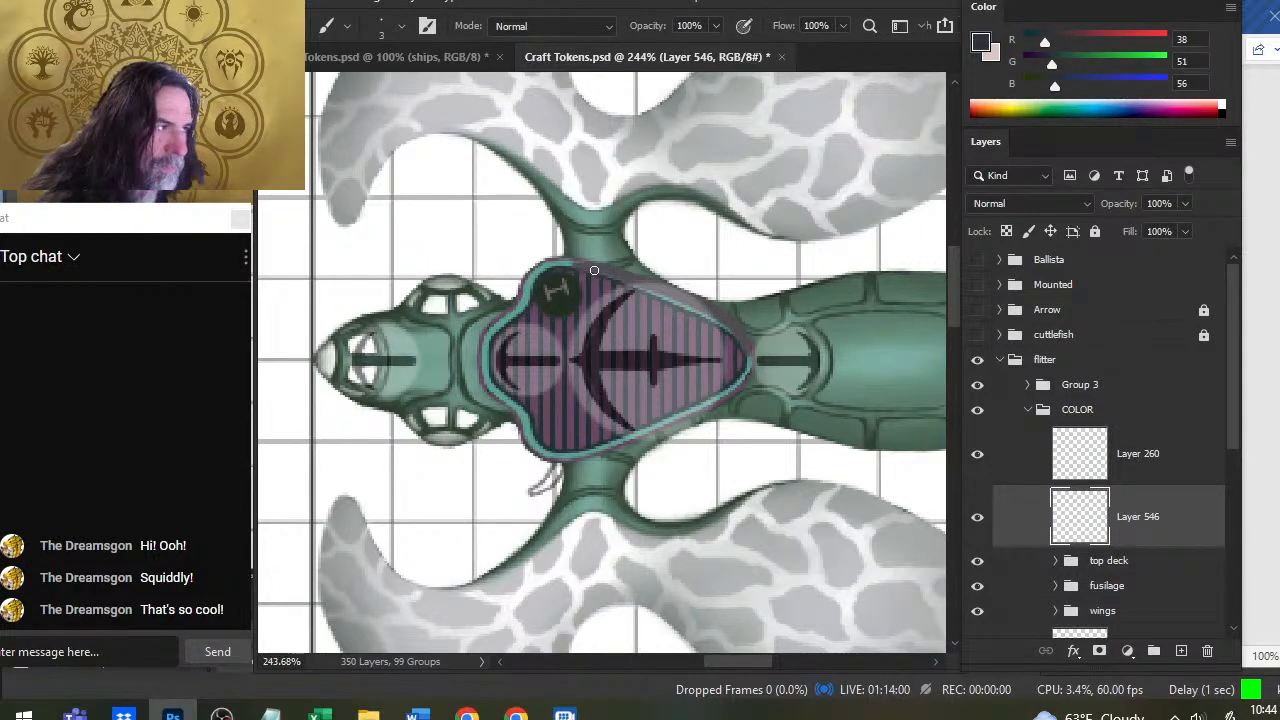
Try painting the deck's upper slanted edge with a 2 px brush in teal sampled from the deck rim
key(x)
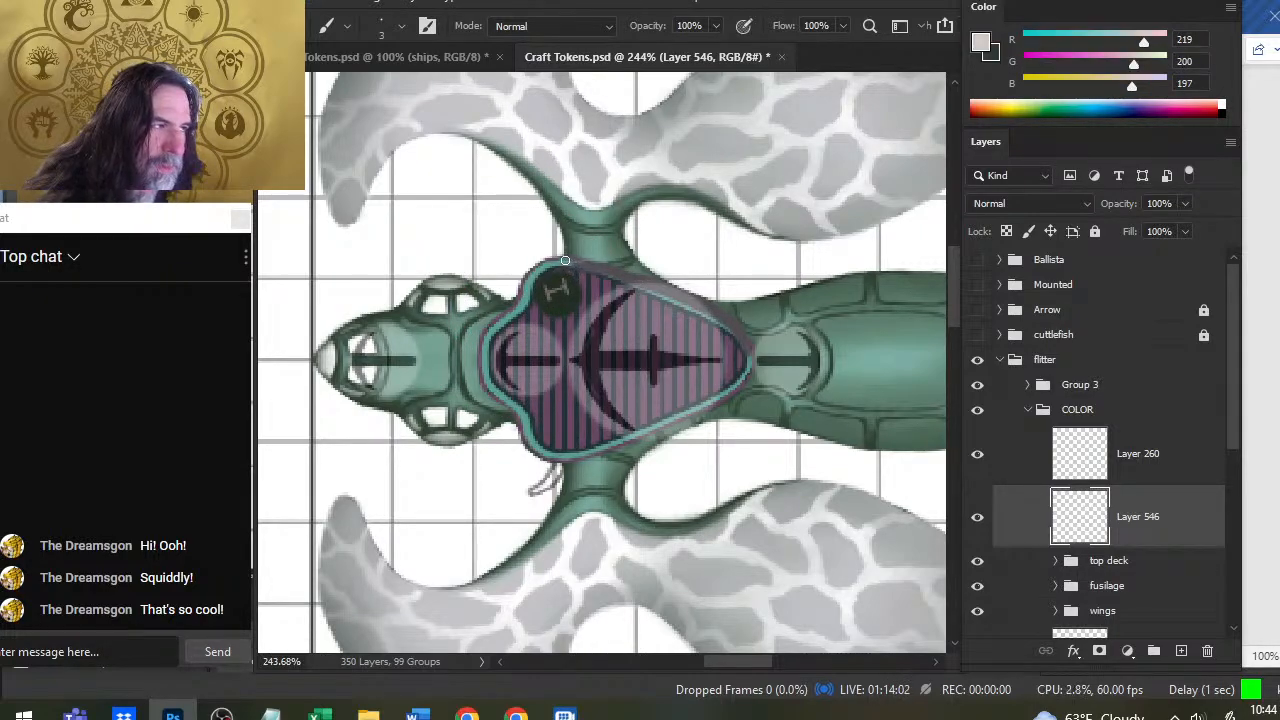
alt+click(566, 261)
alt+click(566, 261)
drag(568, 263, 706, 308)
mouse_move(641, 283)
mouse_down()
mouse_move(745, 338)
mouse_move(741, 327)
mouse_up()
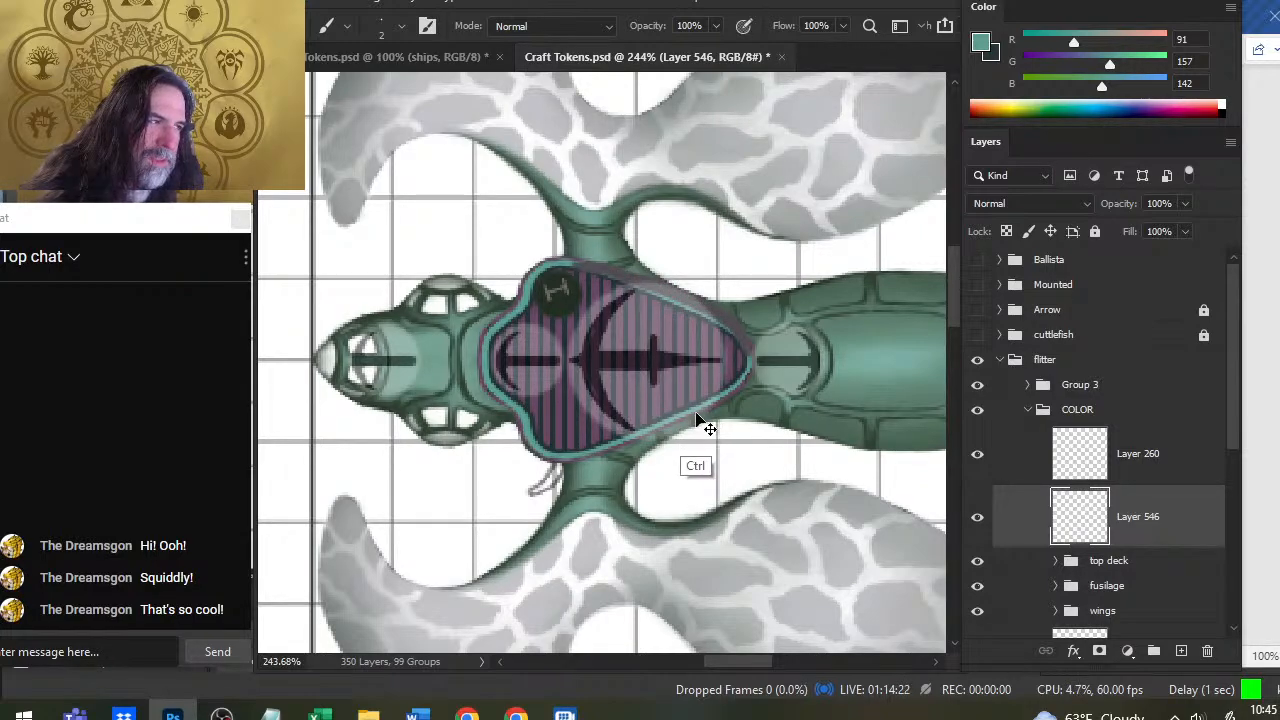
Paint a dark band on Layer 546 over the deck's upper edge and back onto the tail hatch, trimming with the Eraser
alt+click(732, 332)
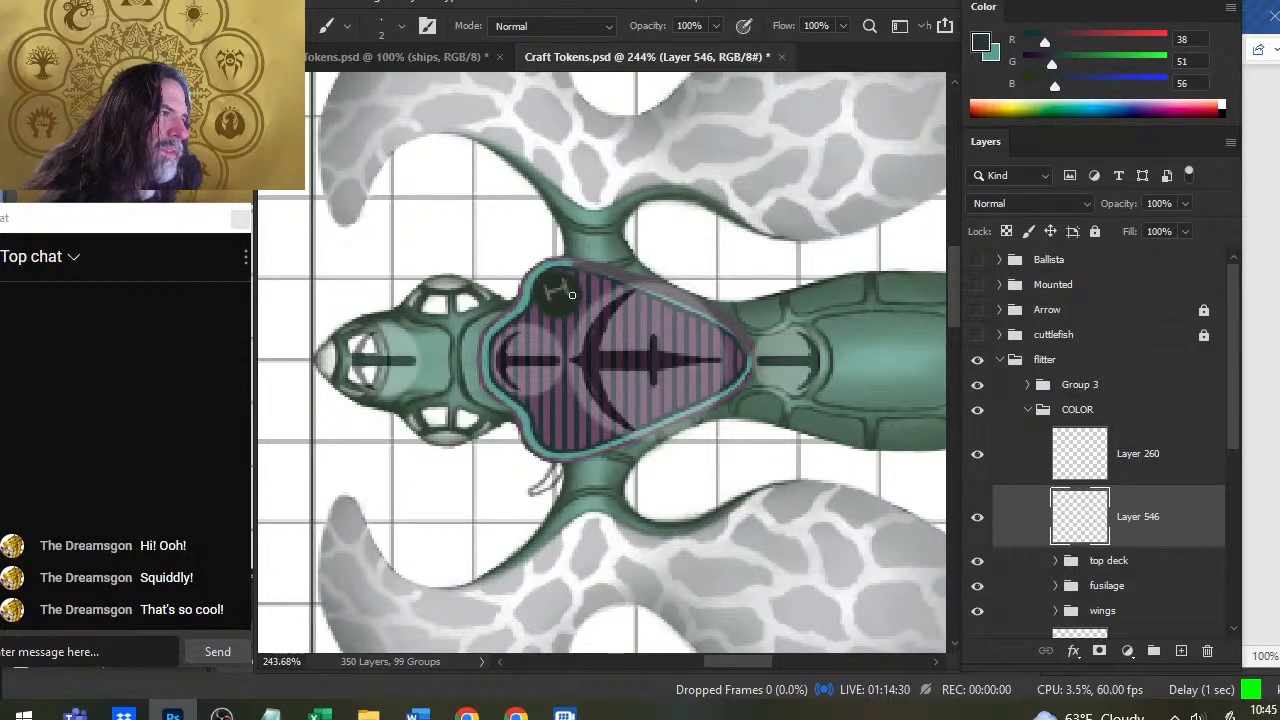
mouse_move(598, 276)
mouse_down()
mouse_move(576, 265)
mouse_move(622, 277)
mouse_move(583, 271)
mouse_up()
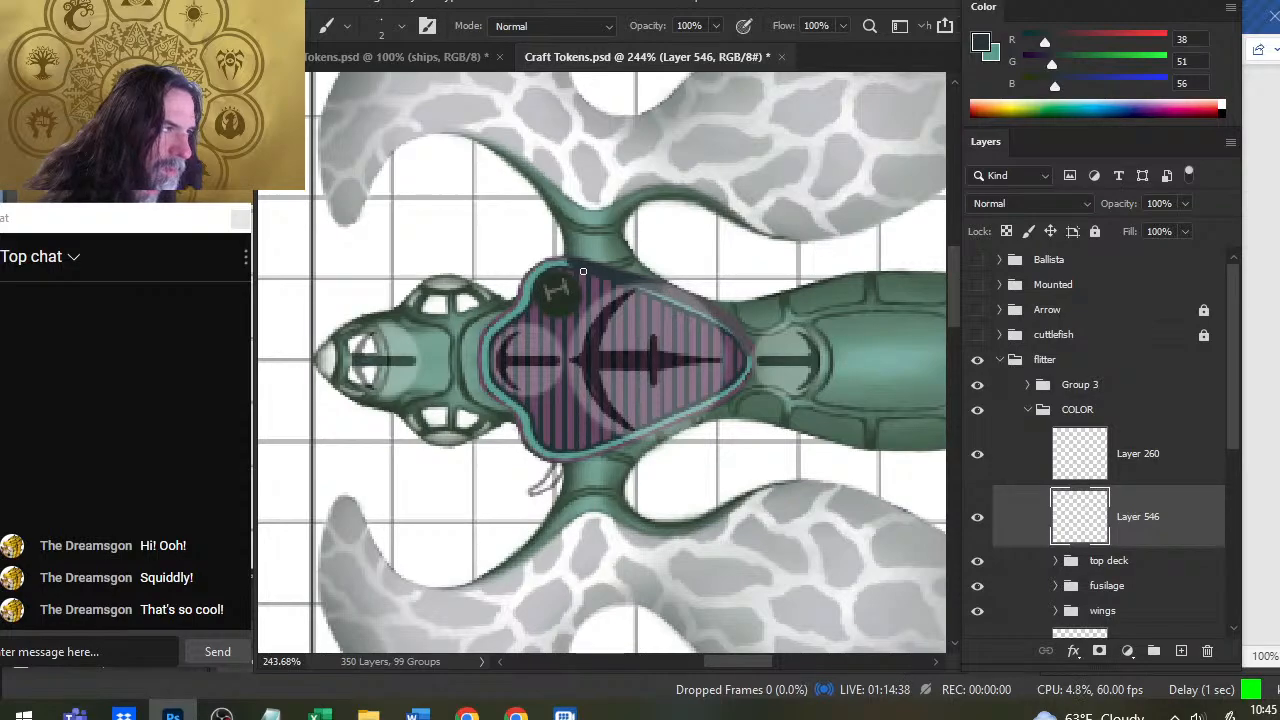
key(e)
key(b)
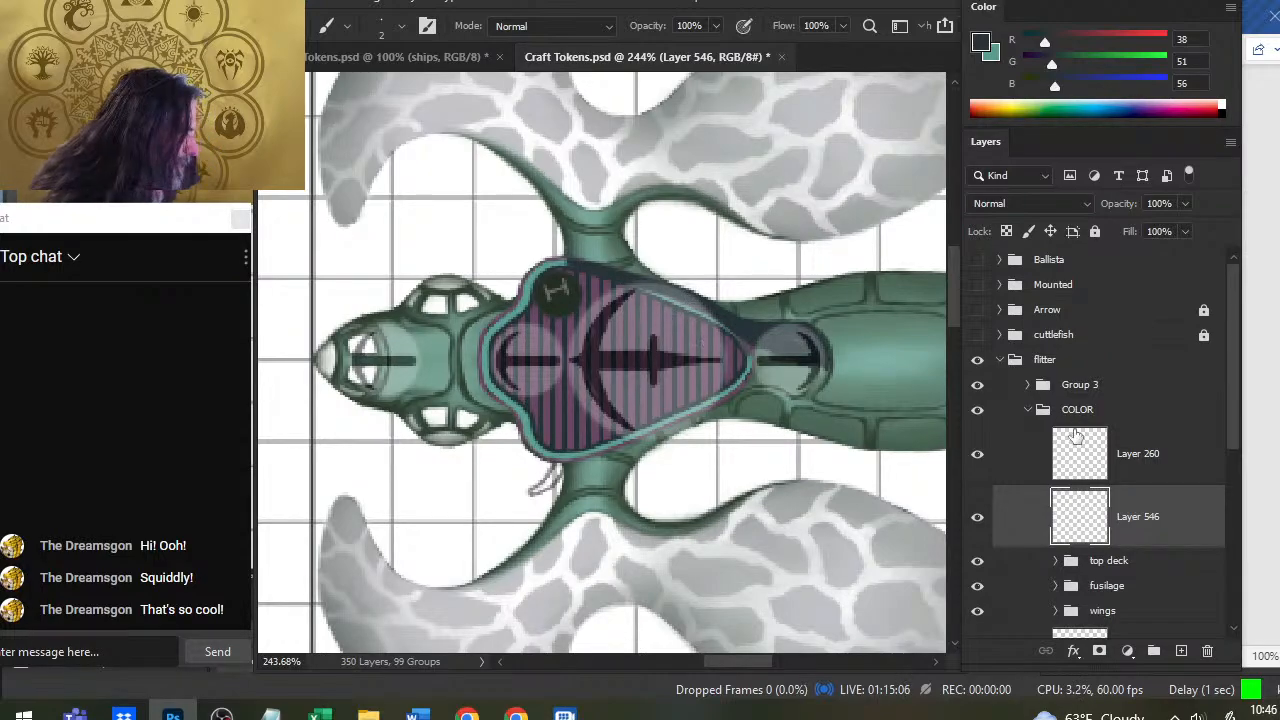
Hide Group 3, fill the gaps in the dark band over the tail hatch, and clean up its outline with Brush and Eraser
click(977, 384)
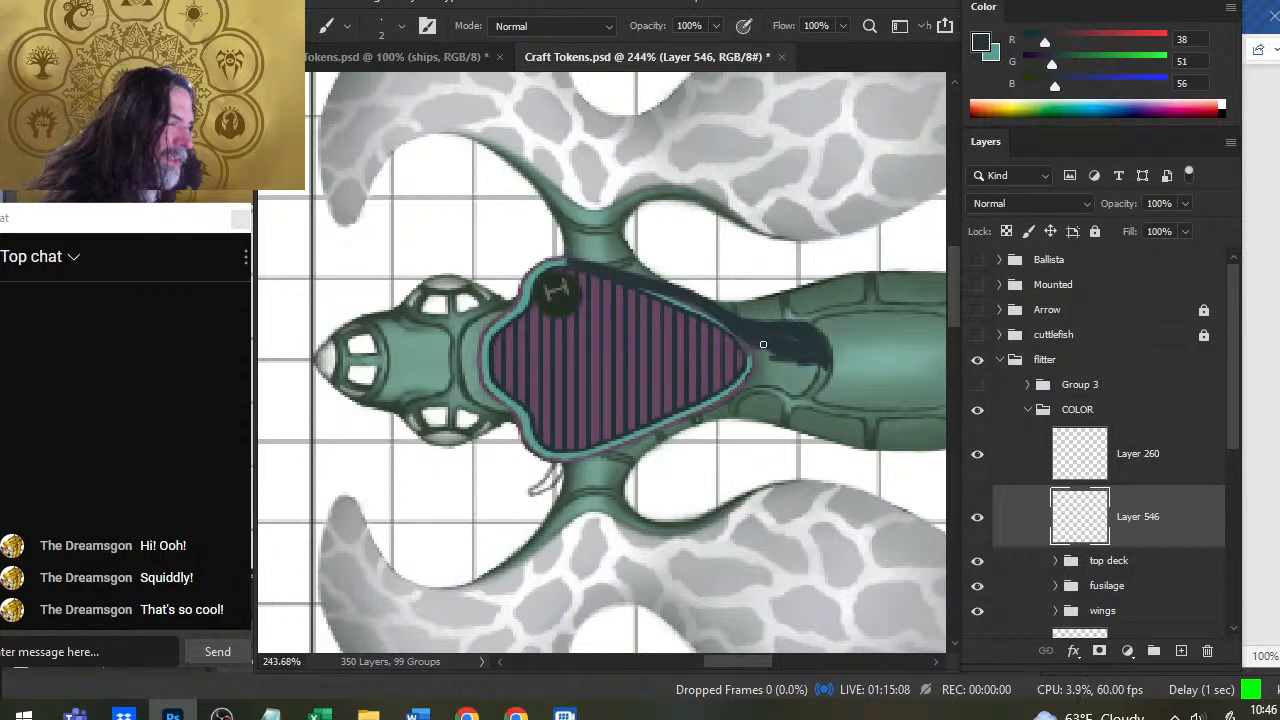
mouse_move(778, 341)
mouse_down()
mouse_move(750, 352)
mouse_move(688, 307)
mouse_up()
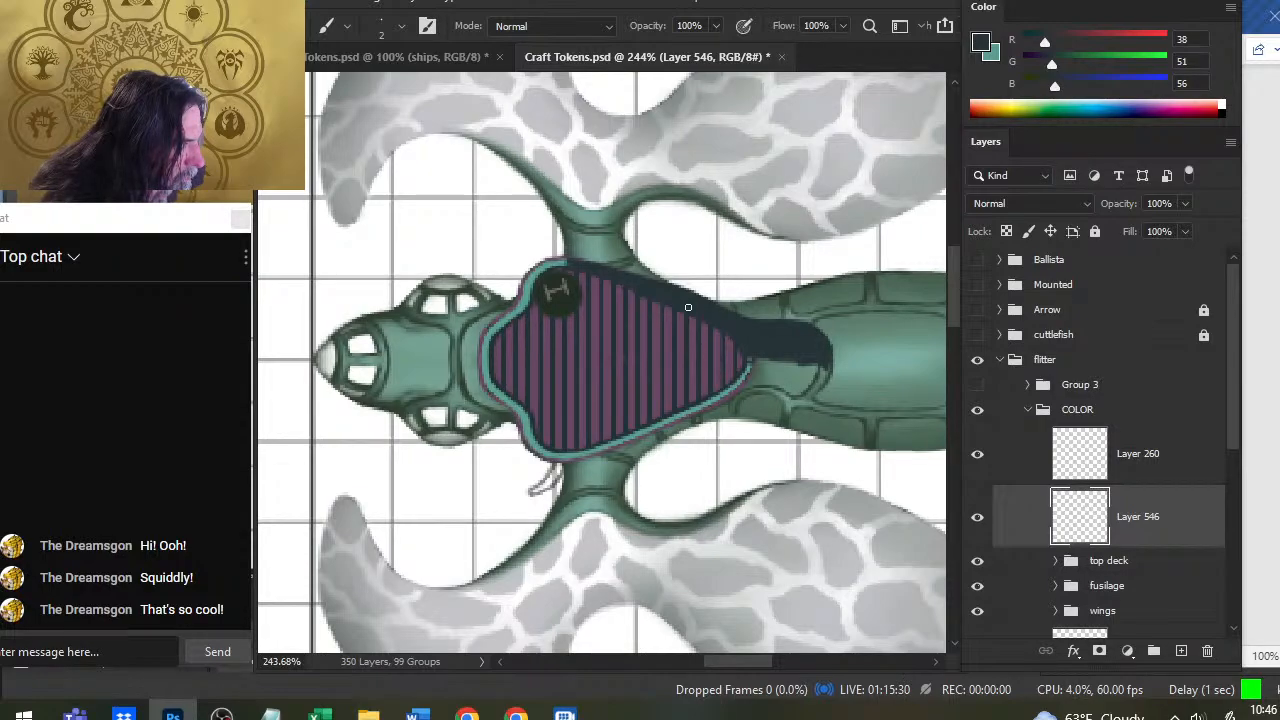
key(e)
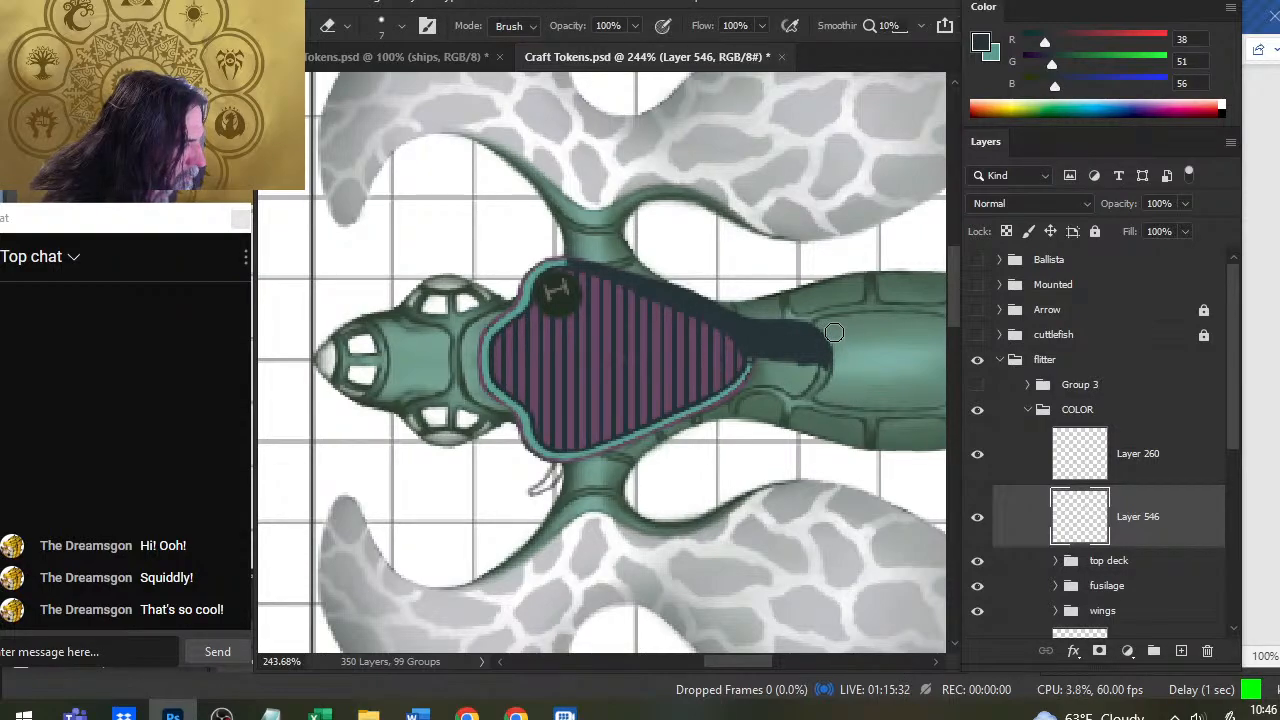
key(b)
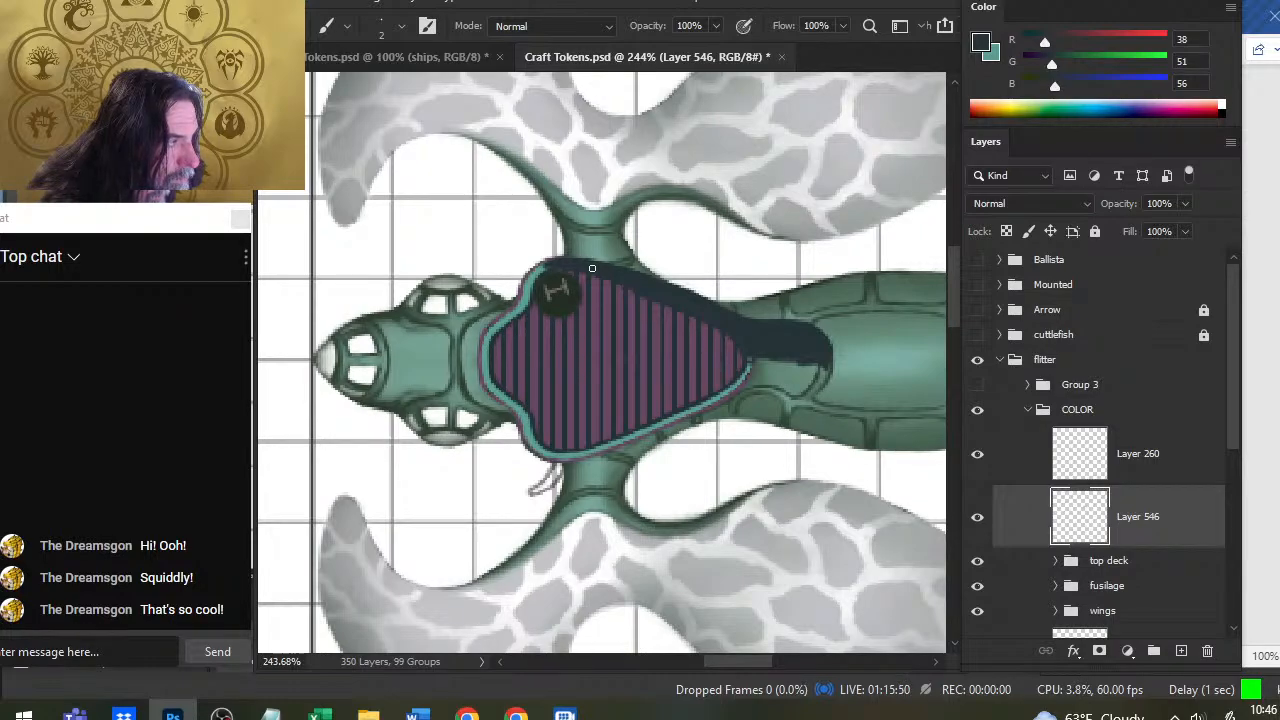
key(e)
key(b)
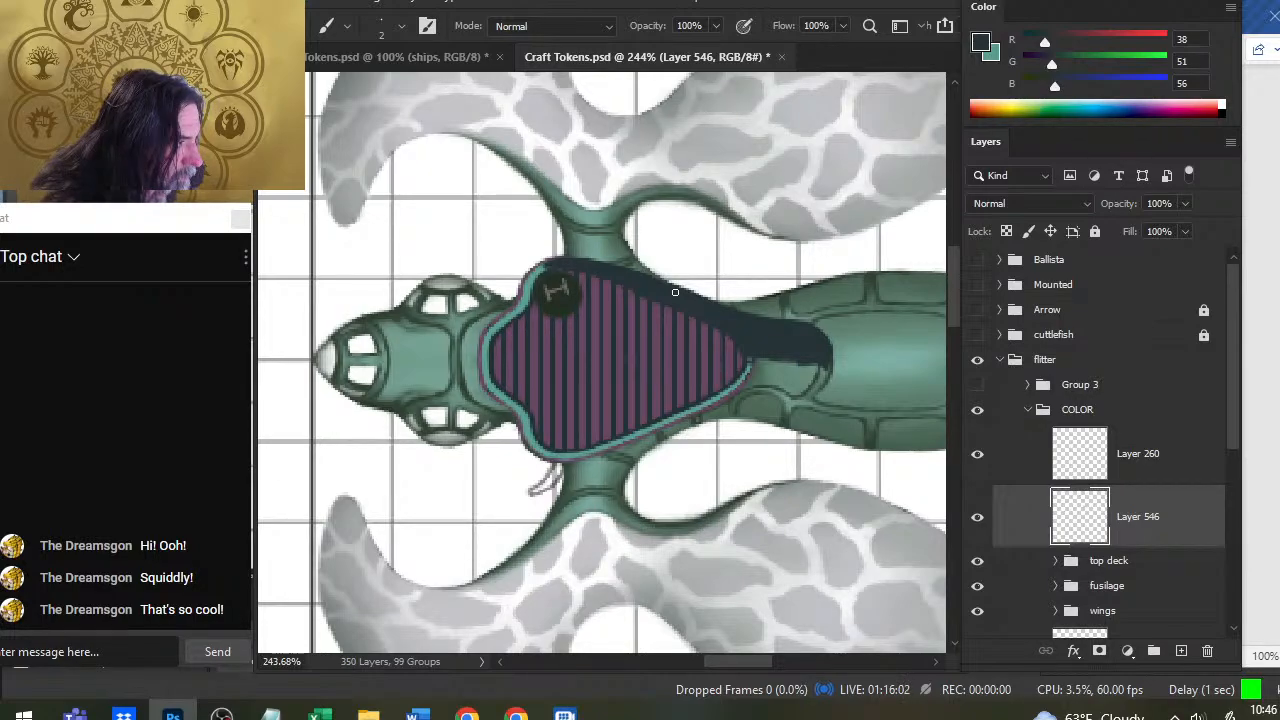
Lasso a patch in the middle of the striped deck and copy its merged content onto a new layer above Layer 546
key(l)
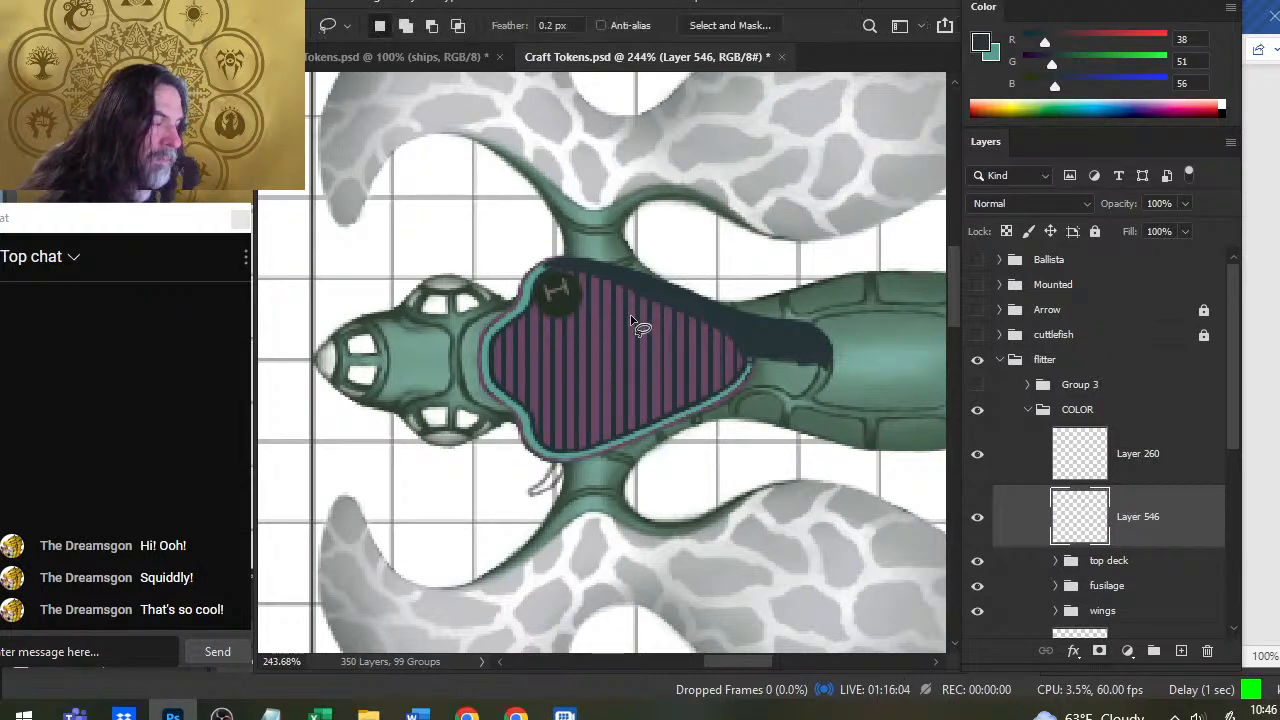
mouse_move(631, 319)
mouse_down()
mouse_move(561, 357)
mouse_move(565, 393)
mouse_move(608, 413)
mouse_move(652, 381)
mouse_move(651, 345)
mouse_move(624, 317)
mouse_up()
key(ctrl+c)
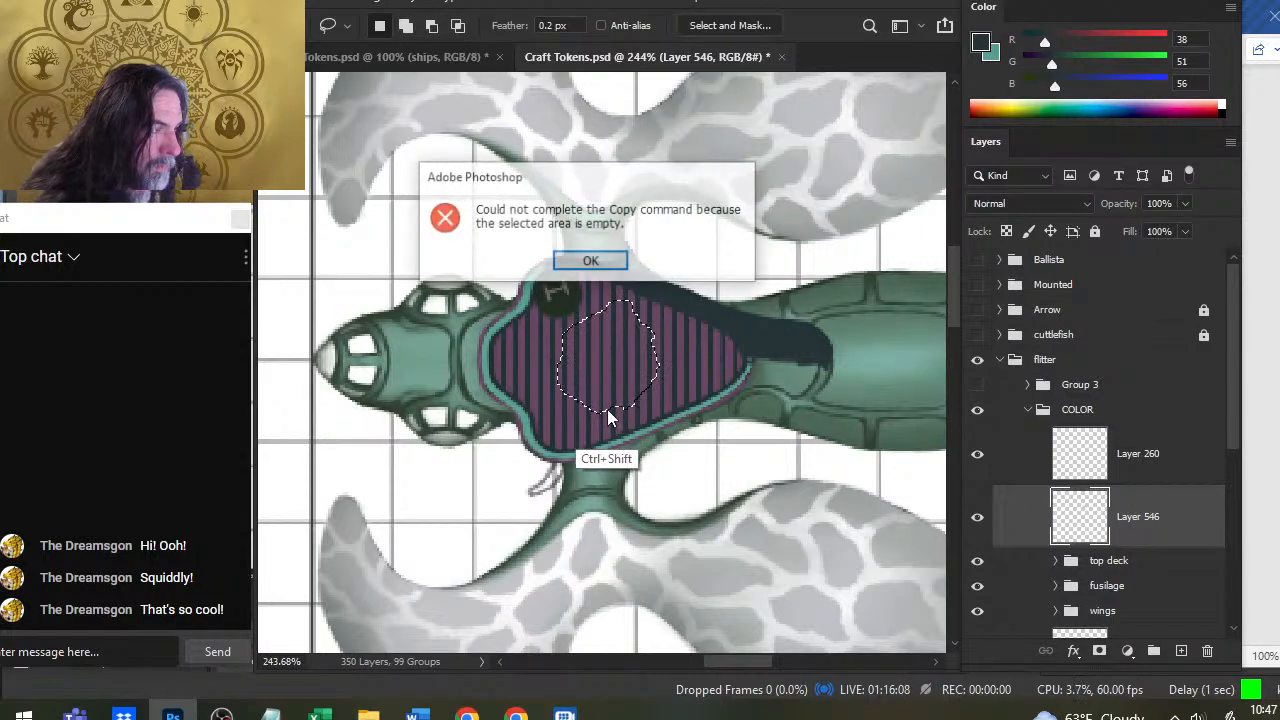
key(Return)
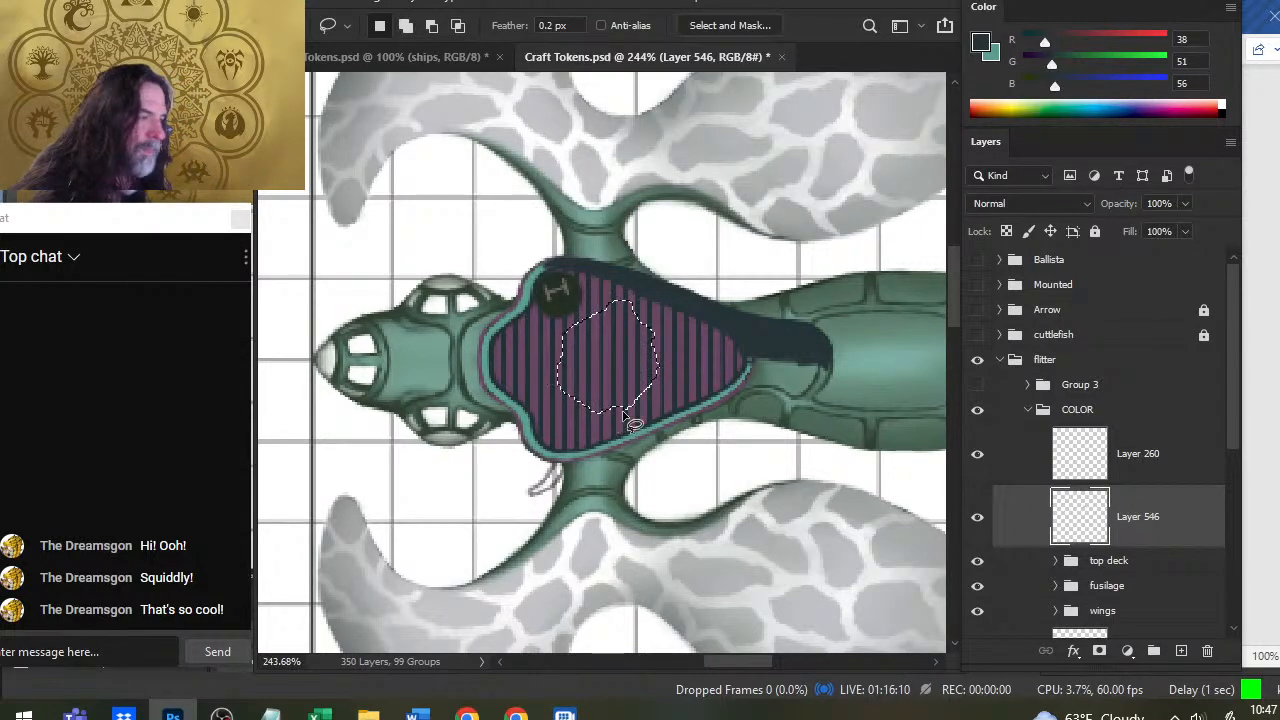
key(ctrl+j)
key(v)
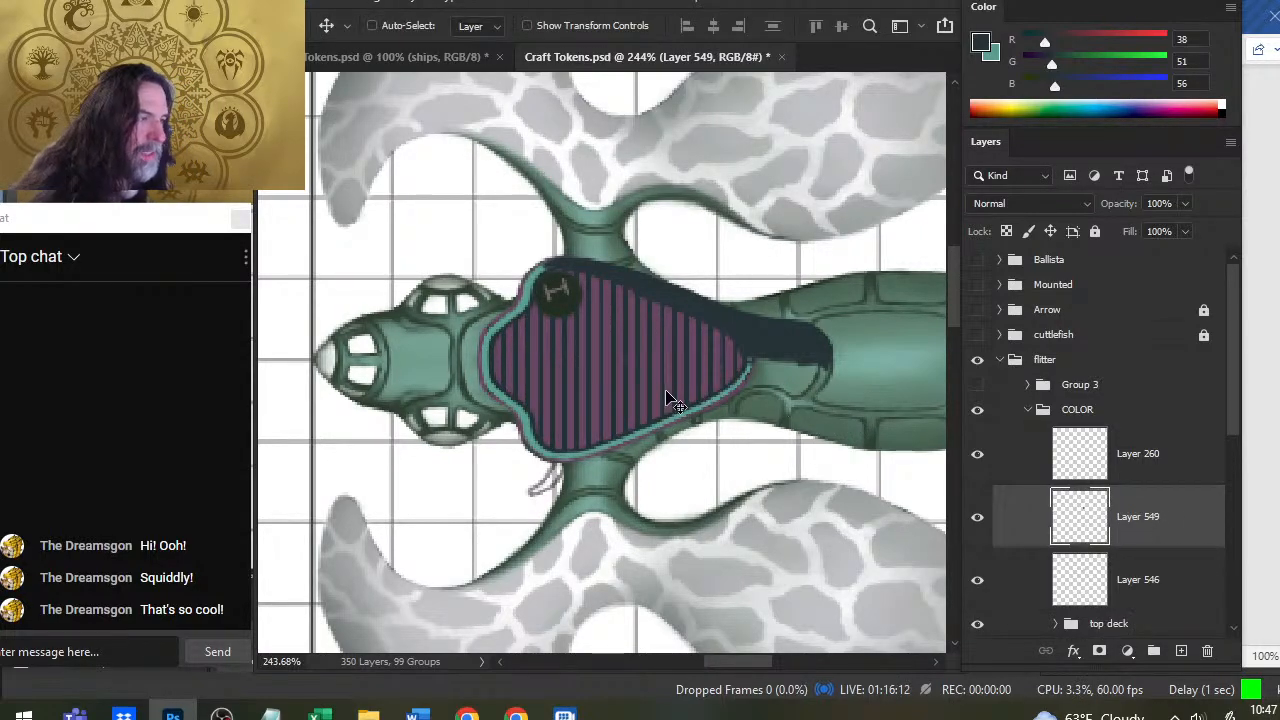
Align the striped patch over the deck's upper edge and place two more pasted patches to cover the dark extension onto the tail
drag(666, 400, 712, 422)
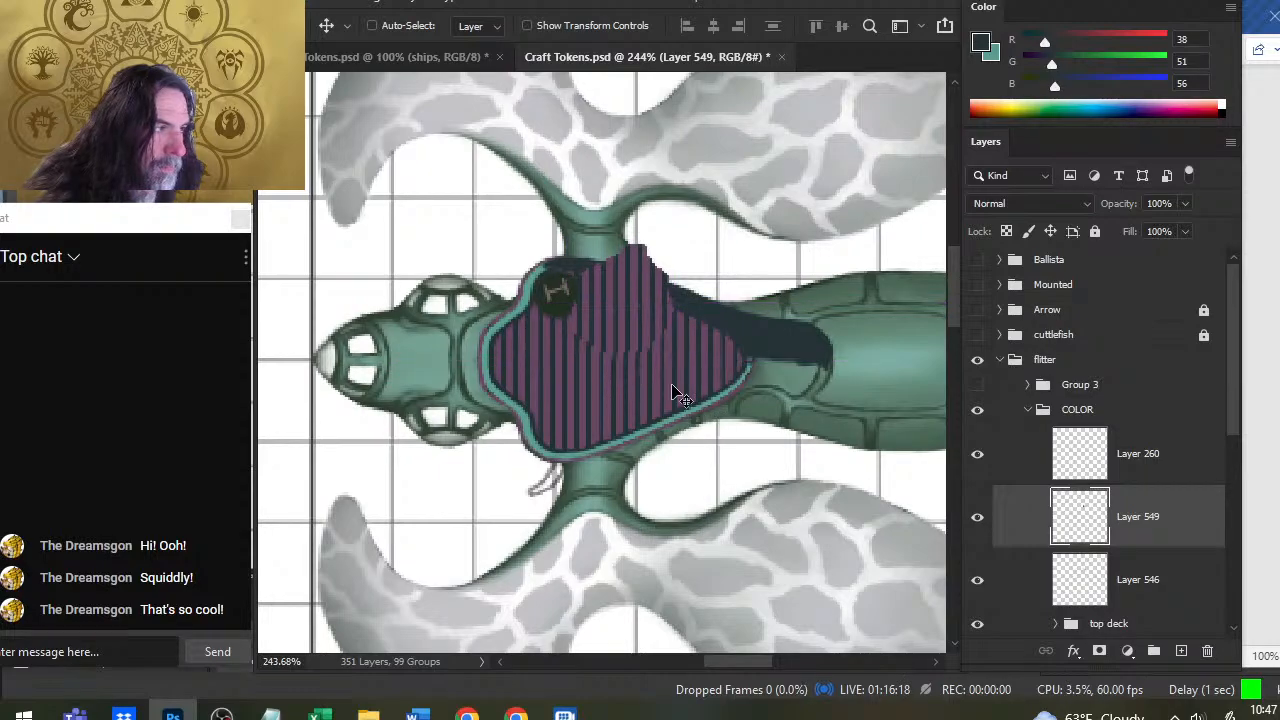
drag(712, 368, 756, 374)
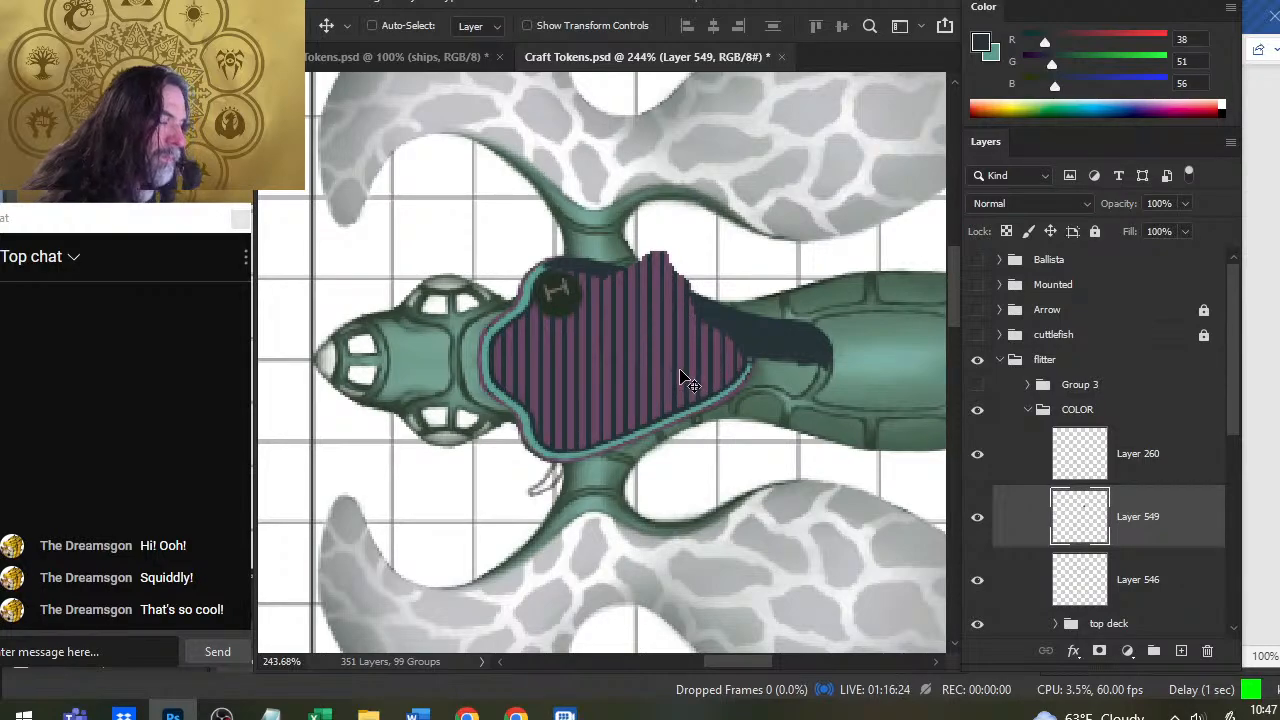
drag(681, 377, 863, 421)
key(ctrl+v)
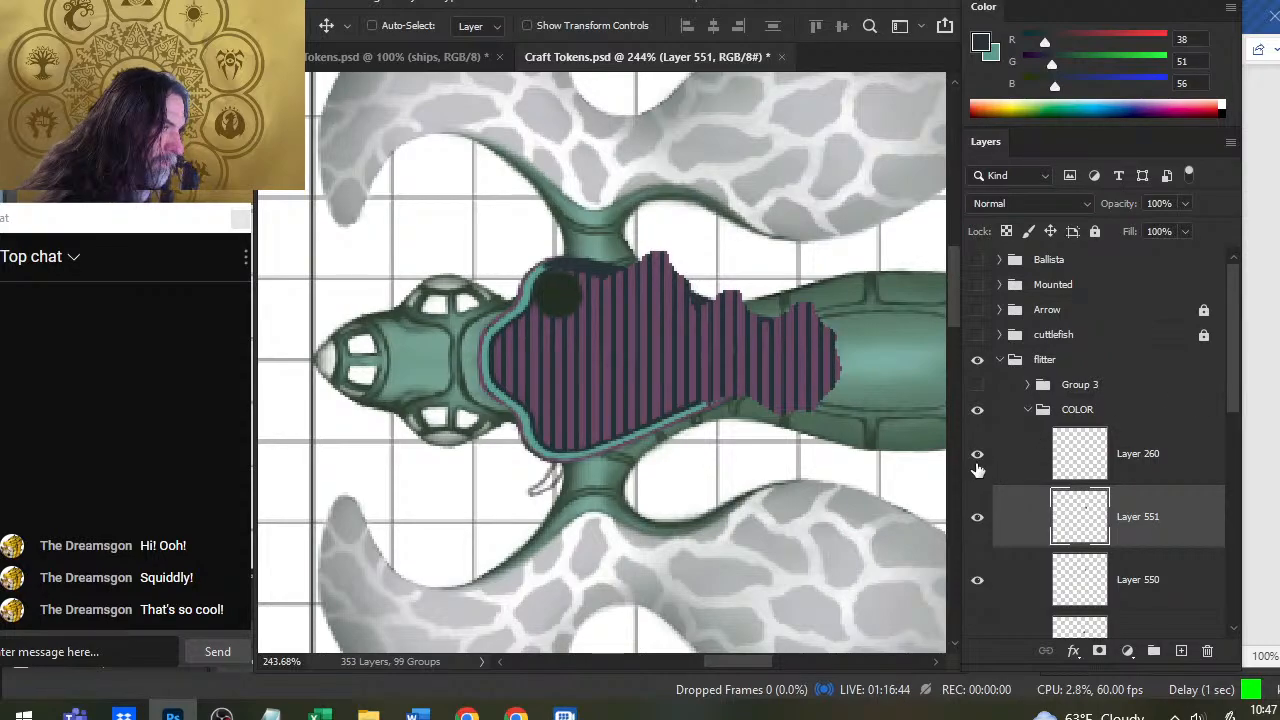
Merge striped patch Layers 549, 550 and 551 into one layer and lower its opacity to 51%
drag(1228, 364, 1232, 445)
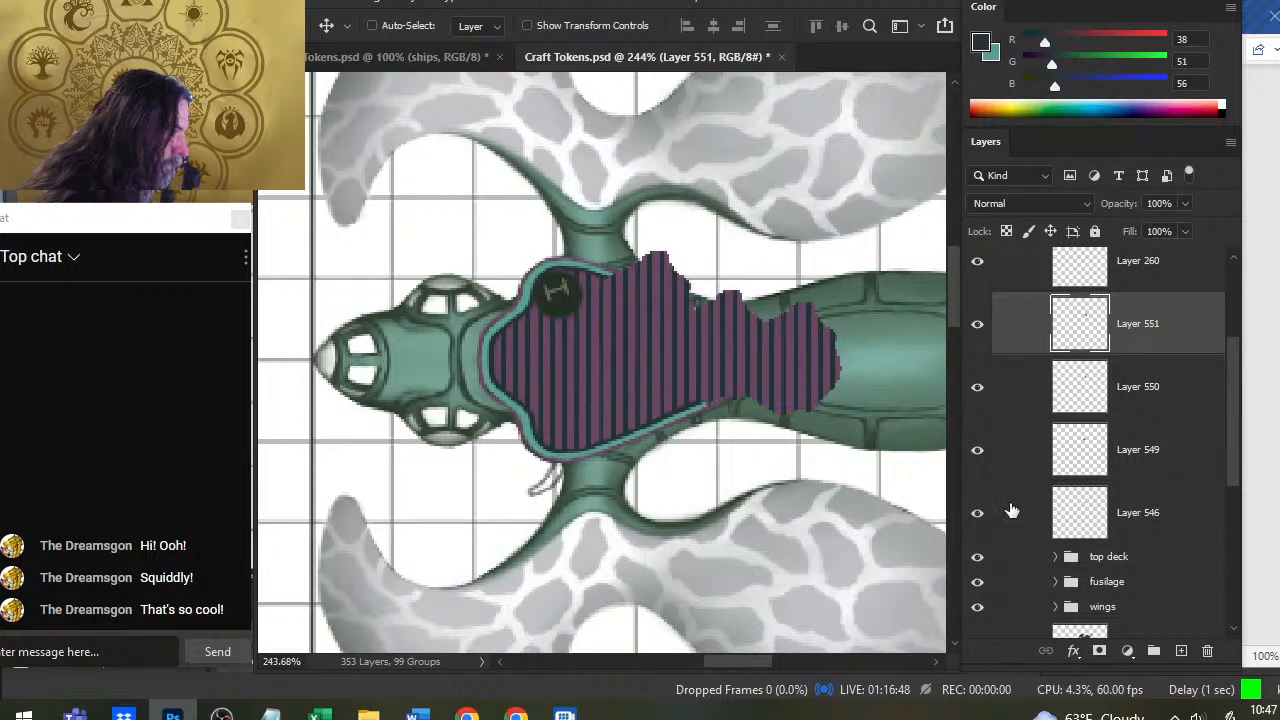
key(ctrl)
ctrl+click(1165, 441)
ctrl+click(1150, 390)
right_click(1155, 430)
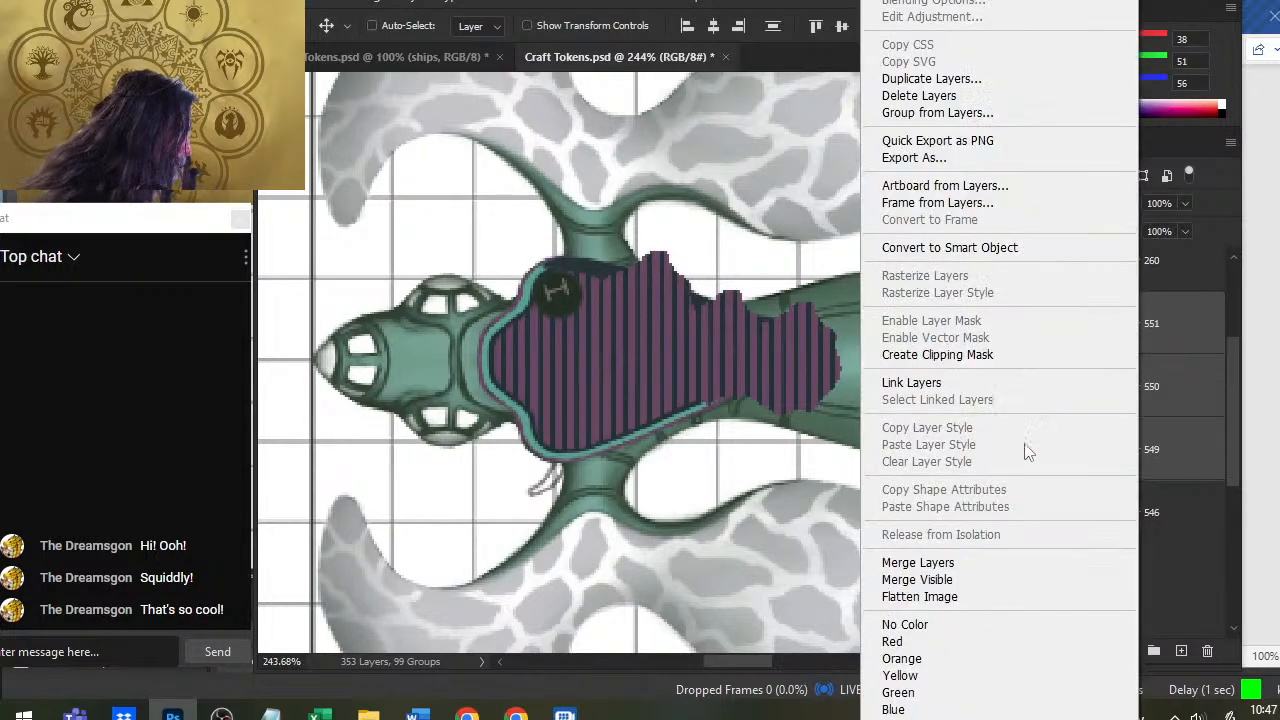
click(975, 563)
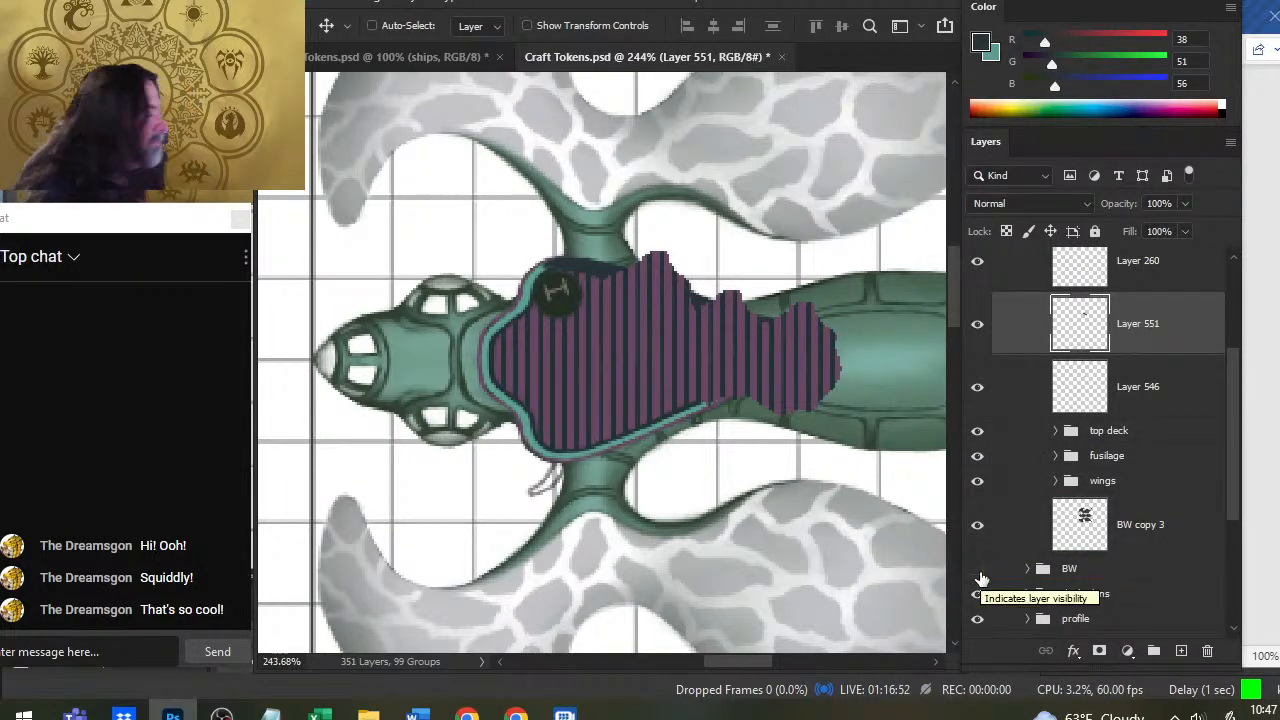
click(1185, 203)
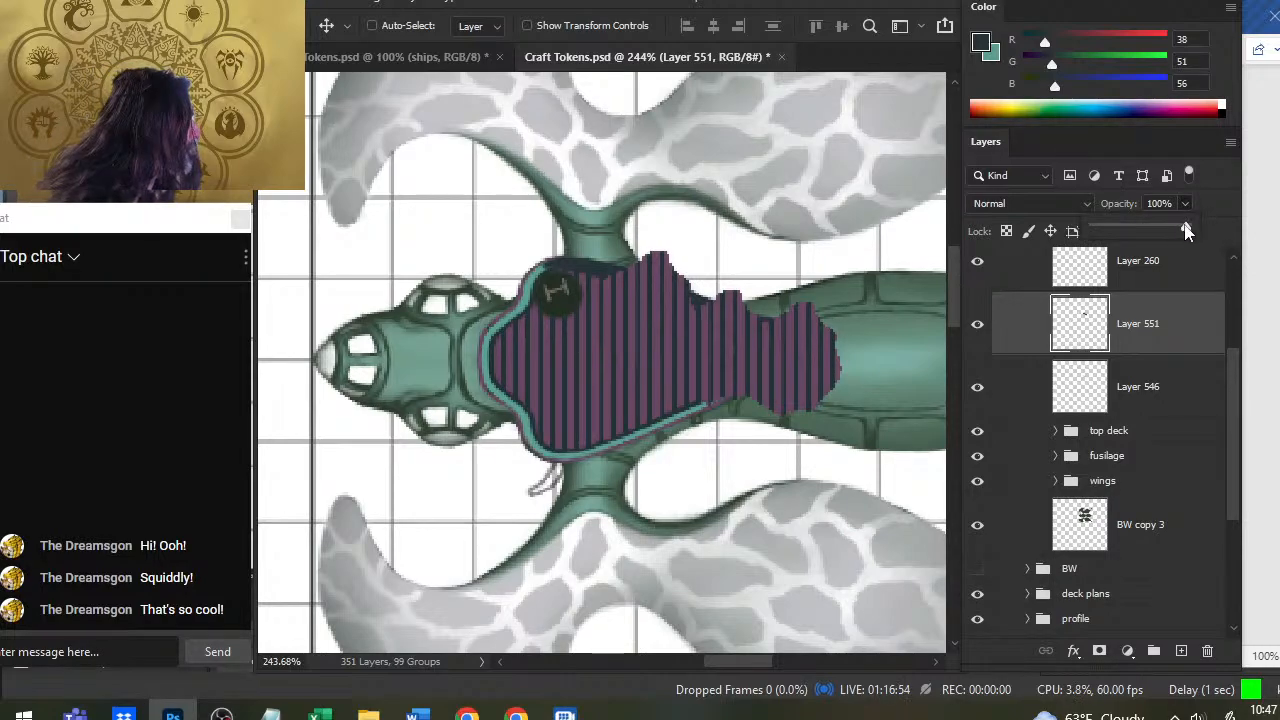
drag(1188, 228, 1141, 230)
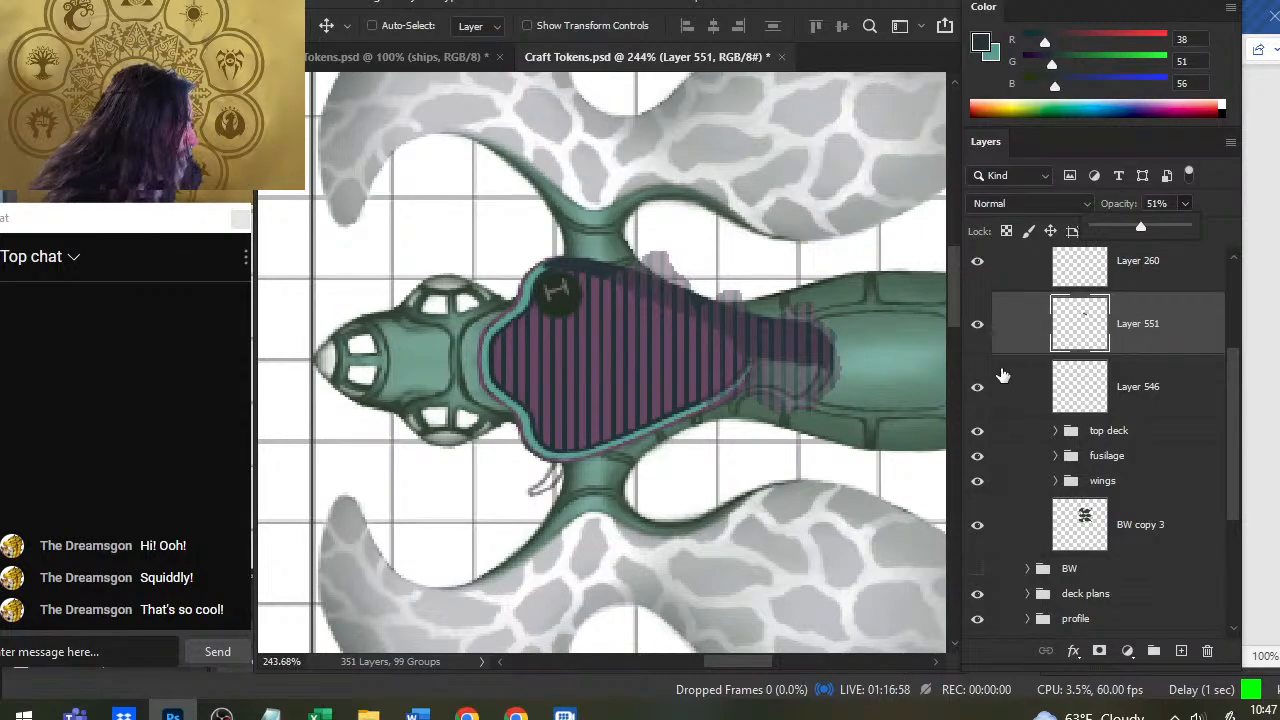
Add a new layer above Layer 551 and paint a teal rim, sampled from the deck's border, along the extended upper edge
click(1180, 651)
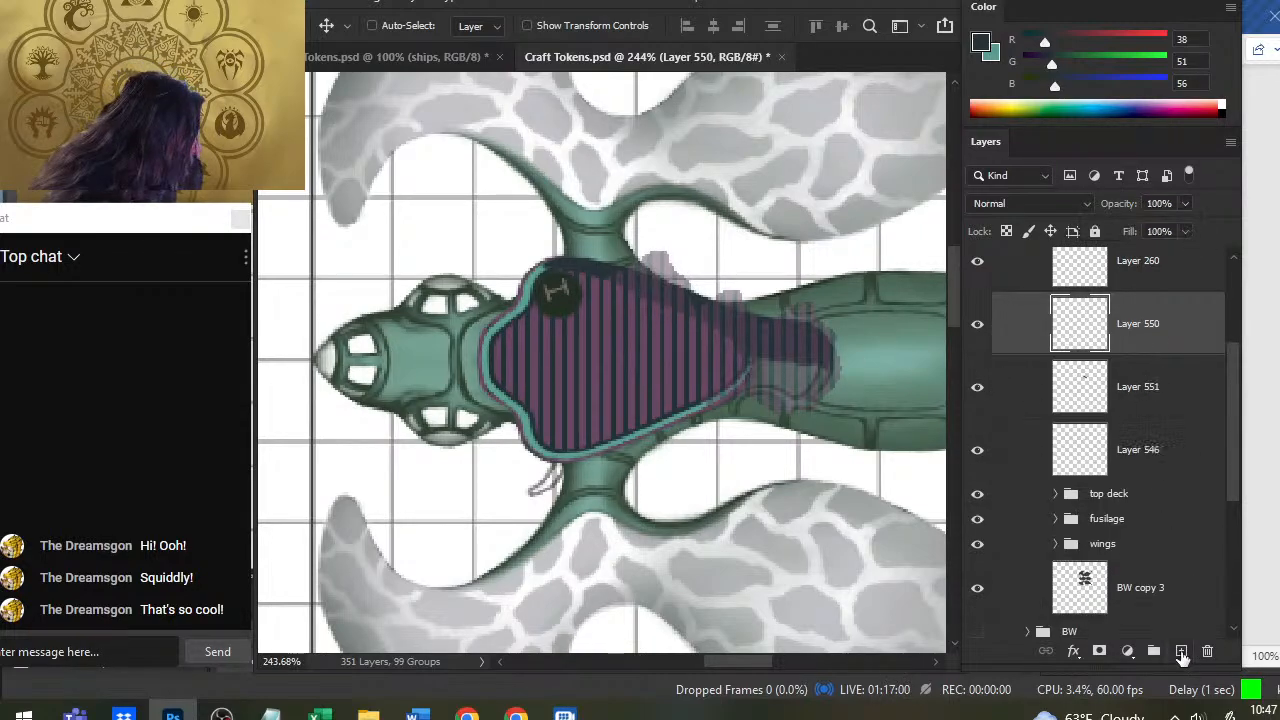
key(b)
alt+click(530, 290)
mouse_move(530, 290)
mouse_down()
mouse_move(615, 271)
mouse_move(725, 312)
mouse_move(748, 340)
mouse_move(796, 330)
mouse_up()
Paint the teal rim around the rounded rear end of the deck extension and trim its outer edge with the Eraser
key(e)
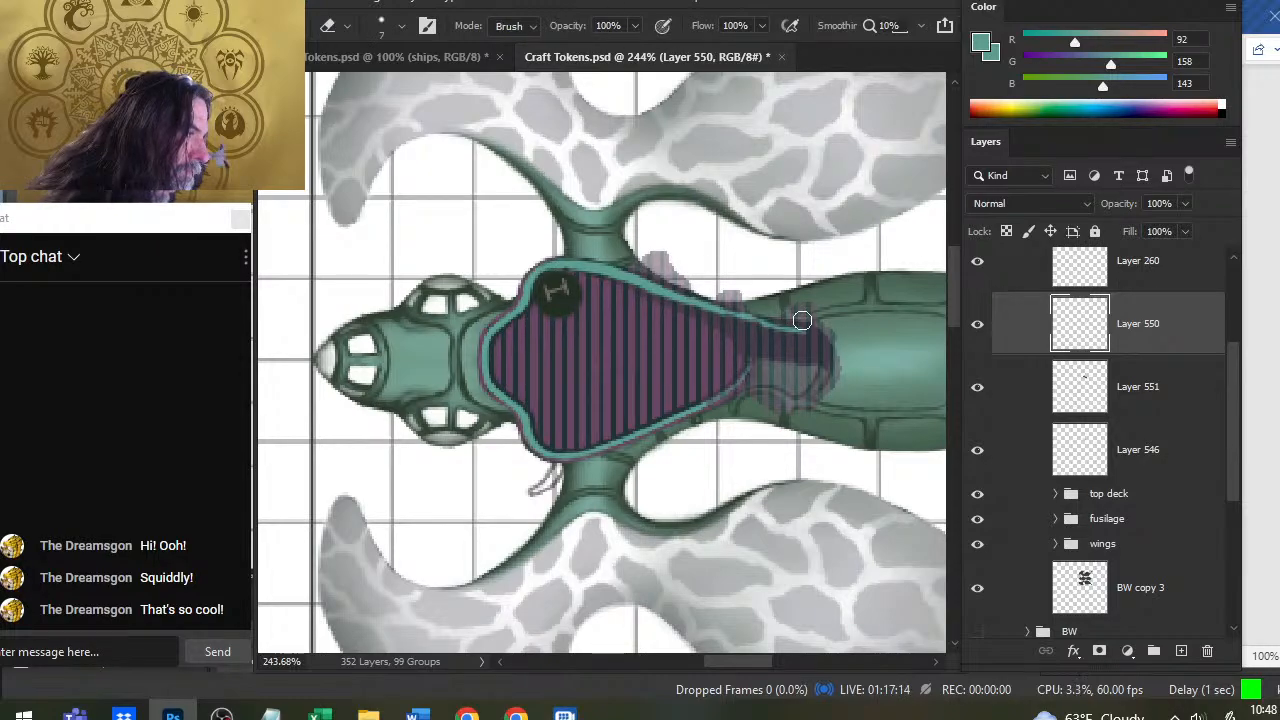
key(b)
drag(754, 322, 828, 346)
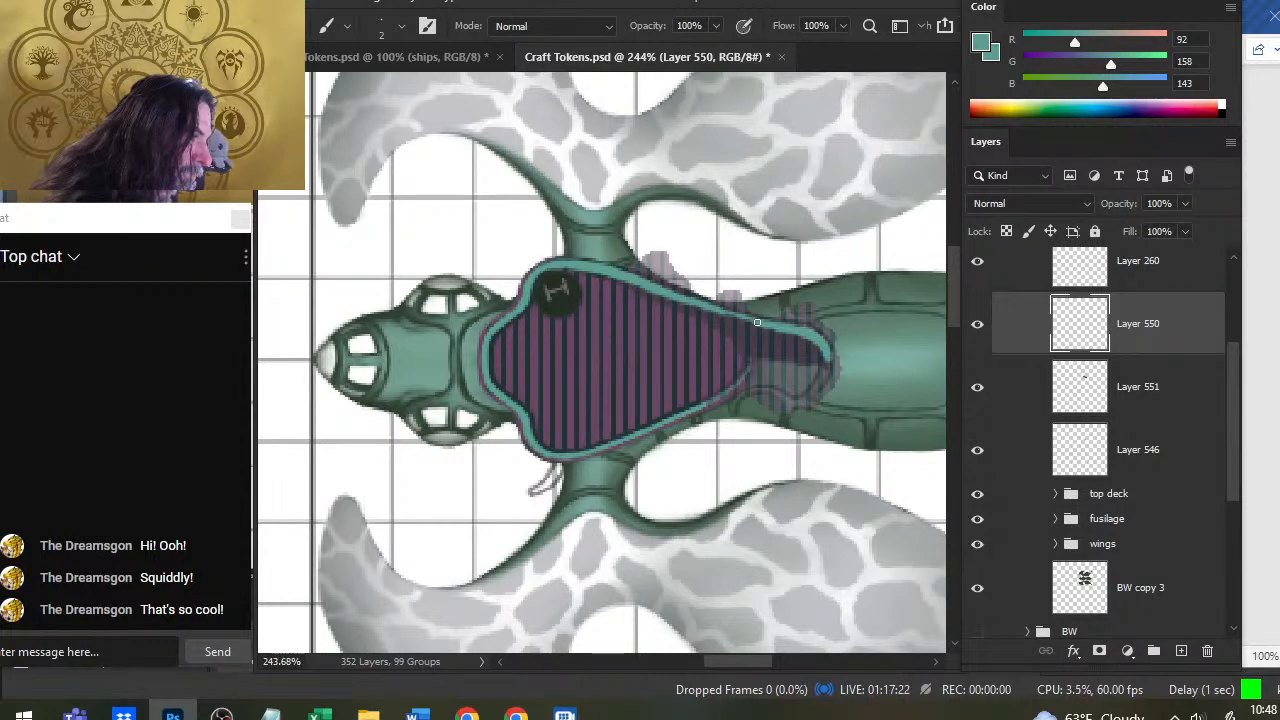
key(e)
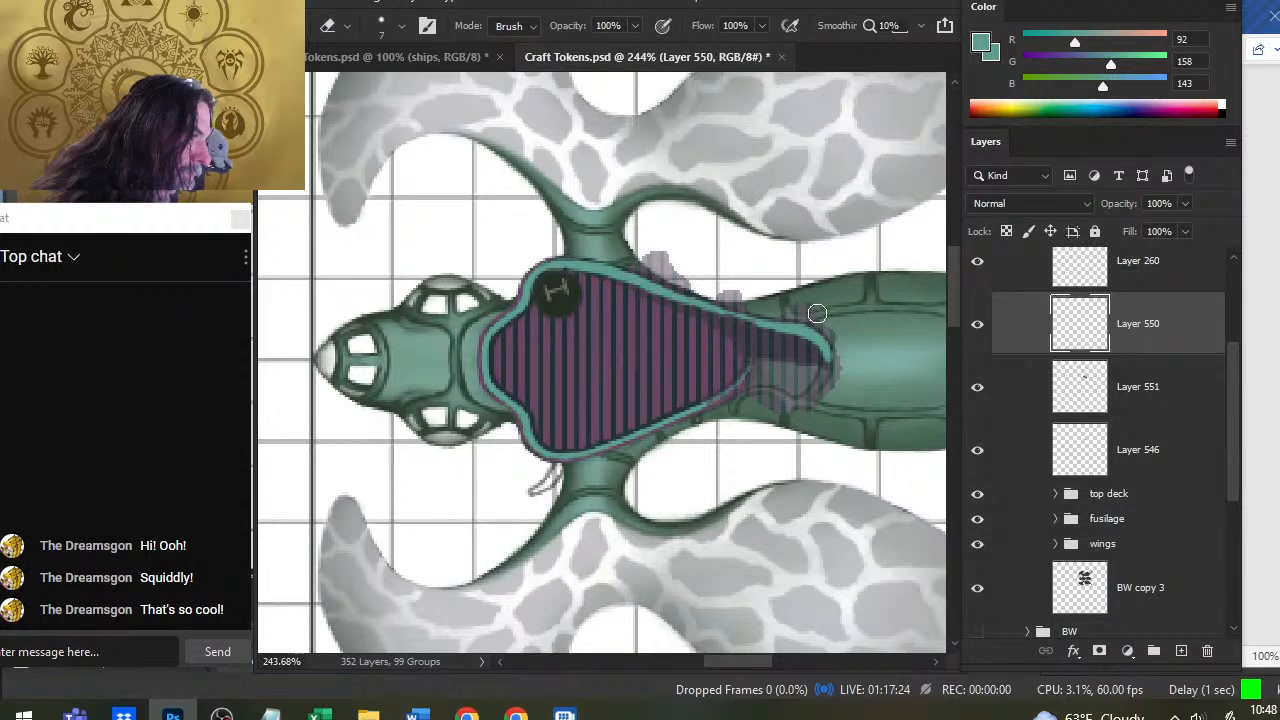
key(b)
key(e)
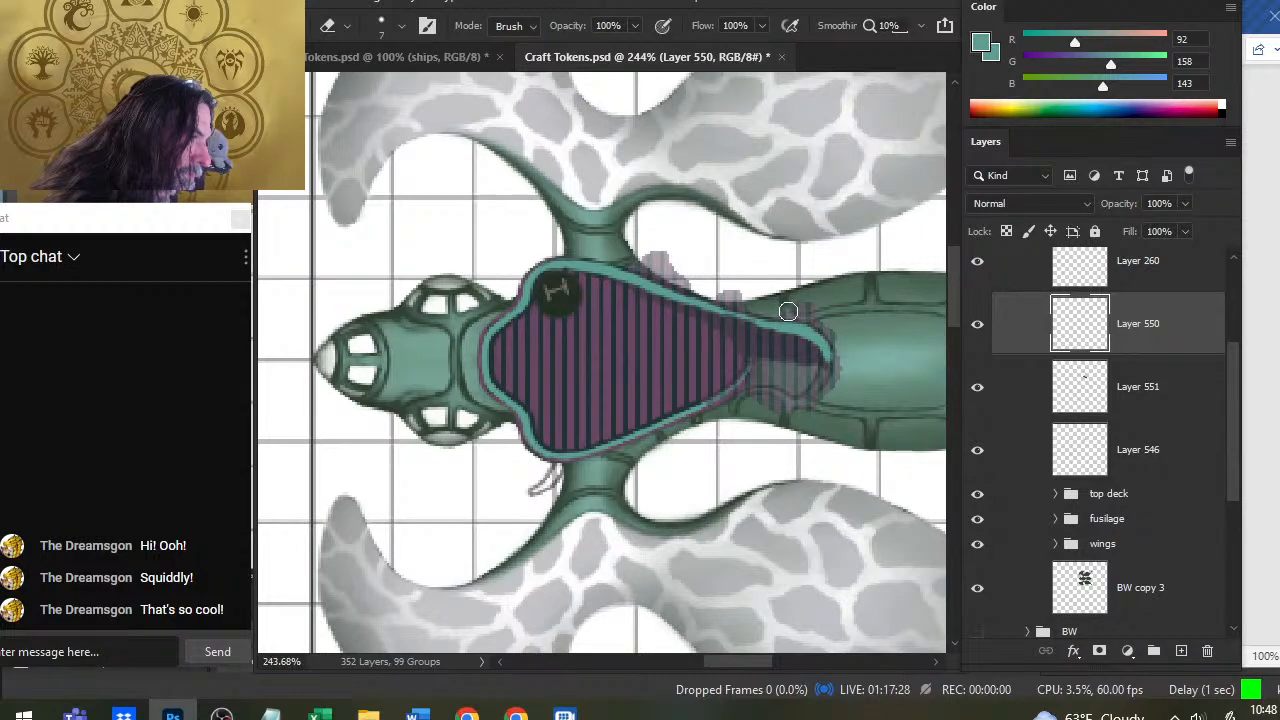
key(b)
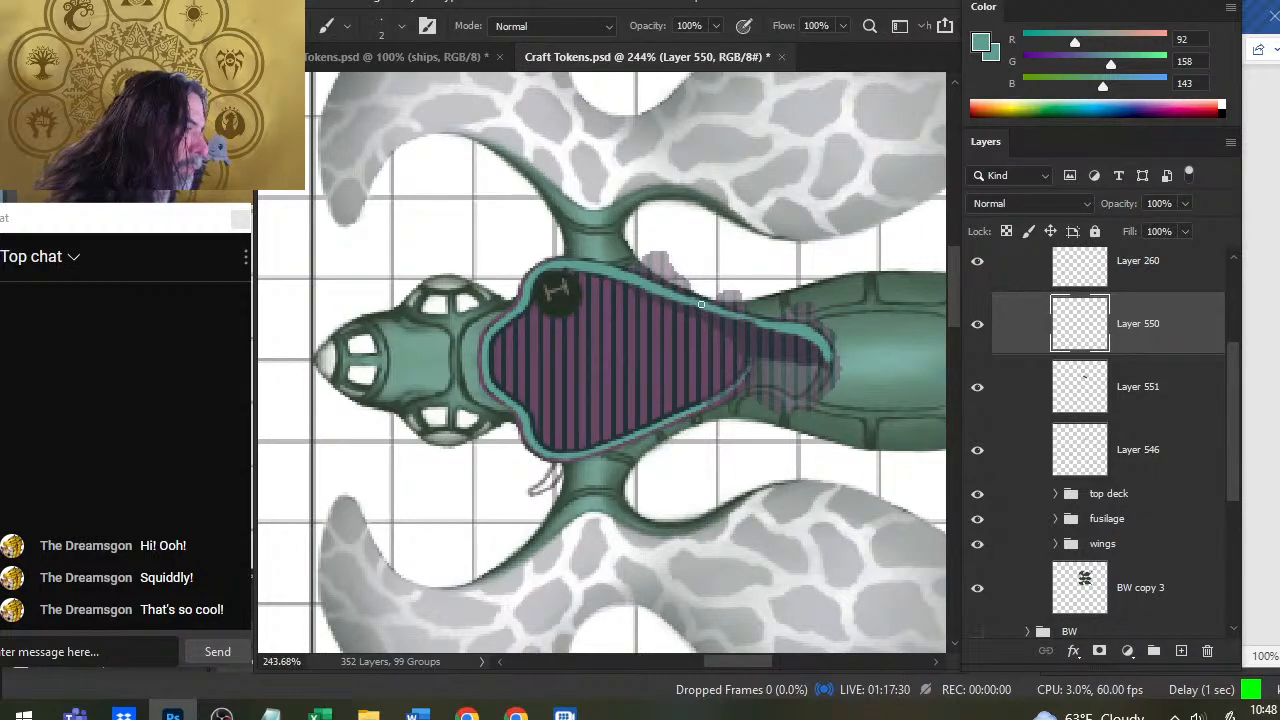
key(e)
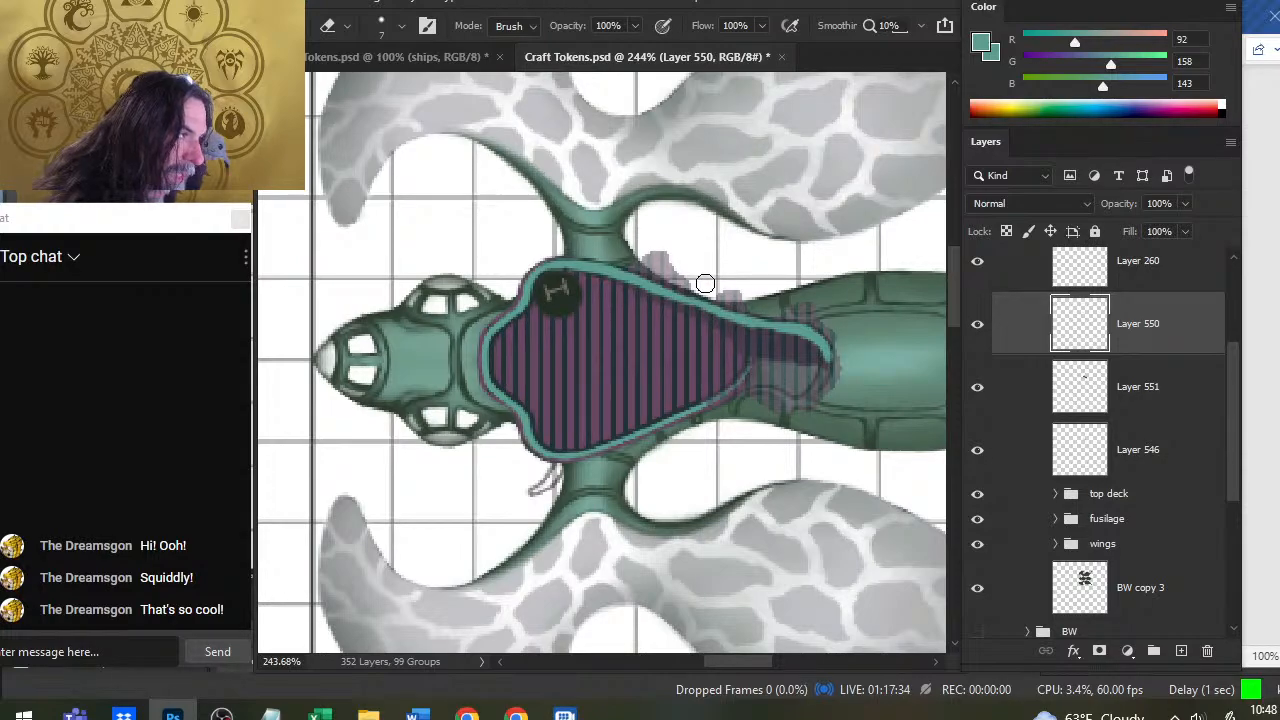
key(b)
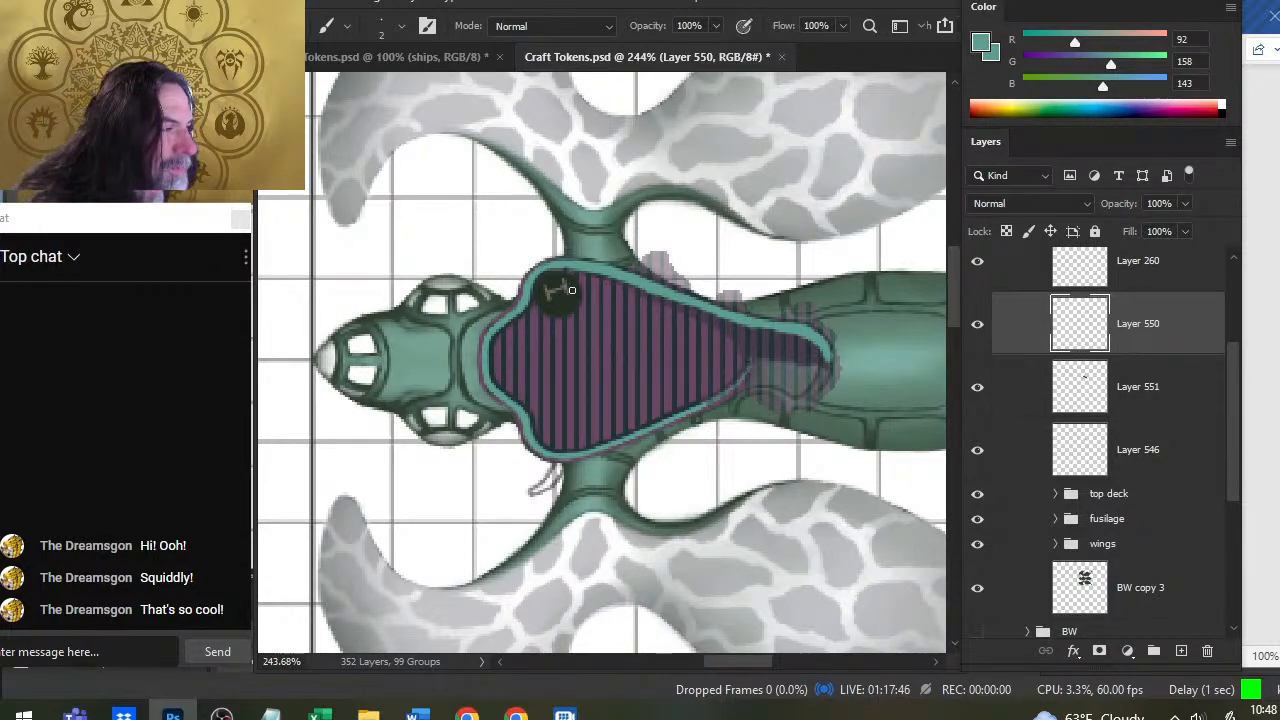
Thin the teal rim along the deck's extended upper edge by erasing its inner side and retouching with the brush
key(e)
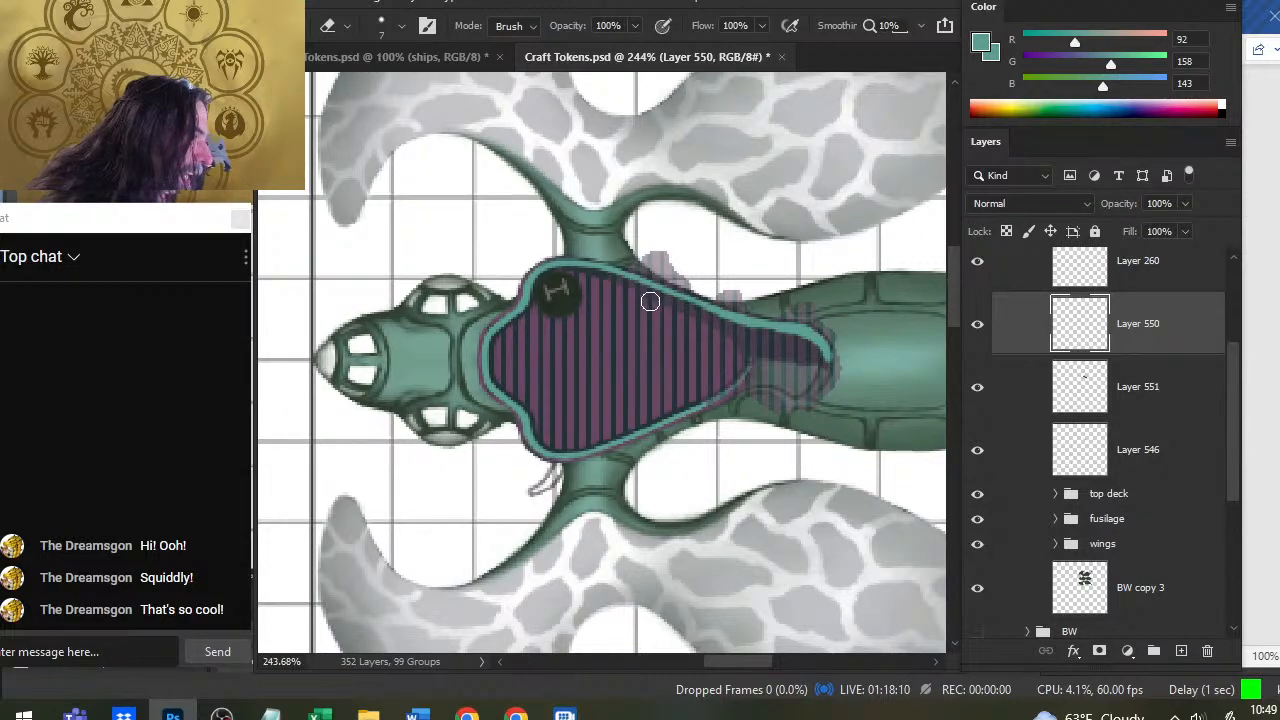
key(b)
key(e)
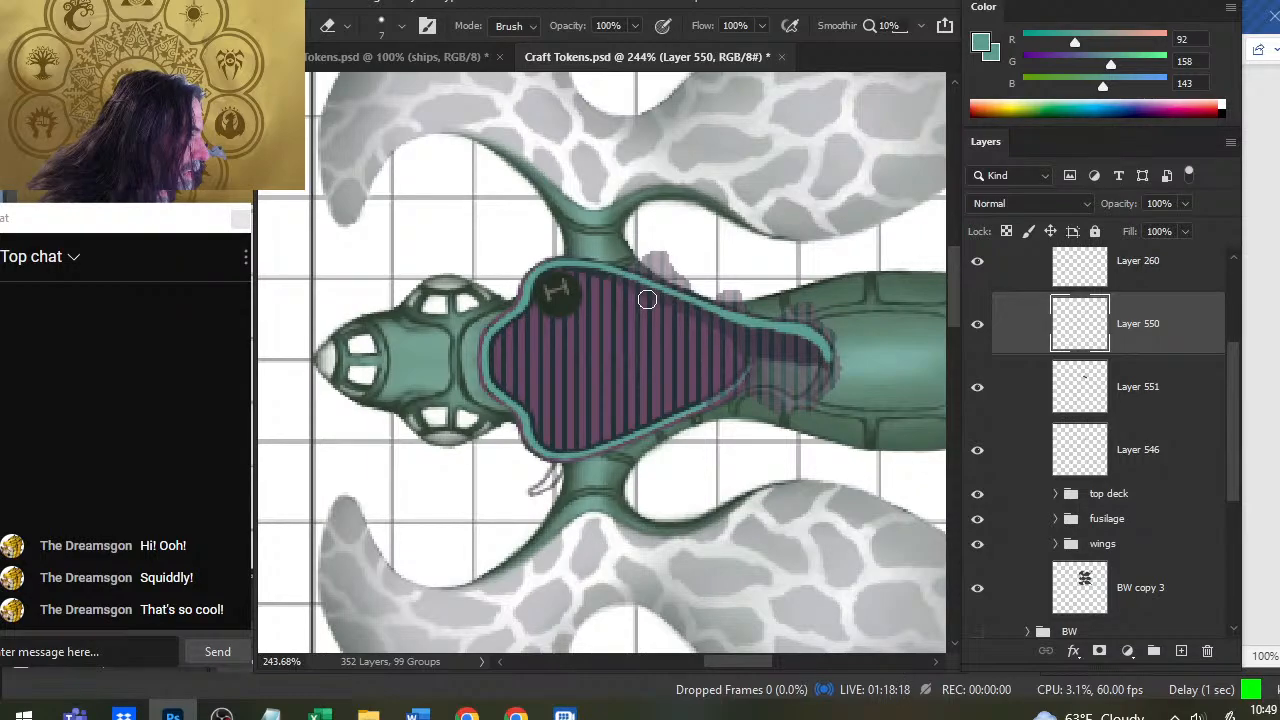
key(b)
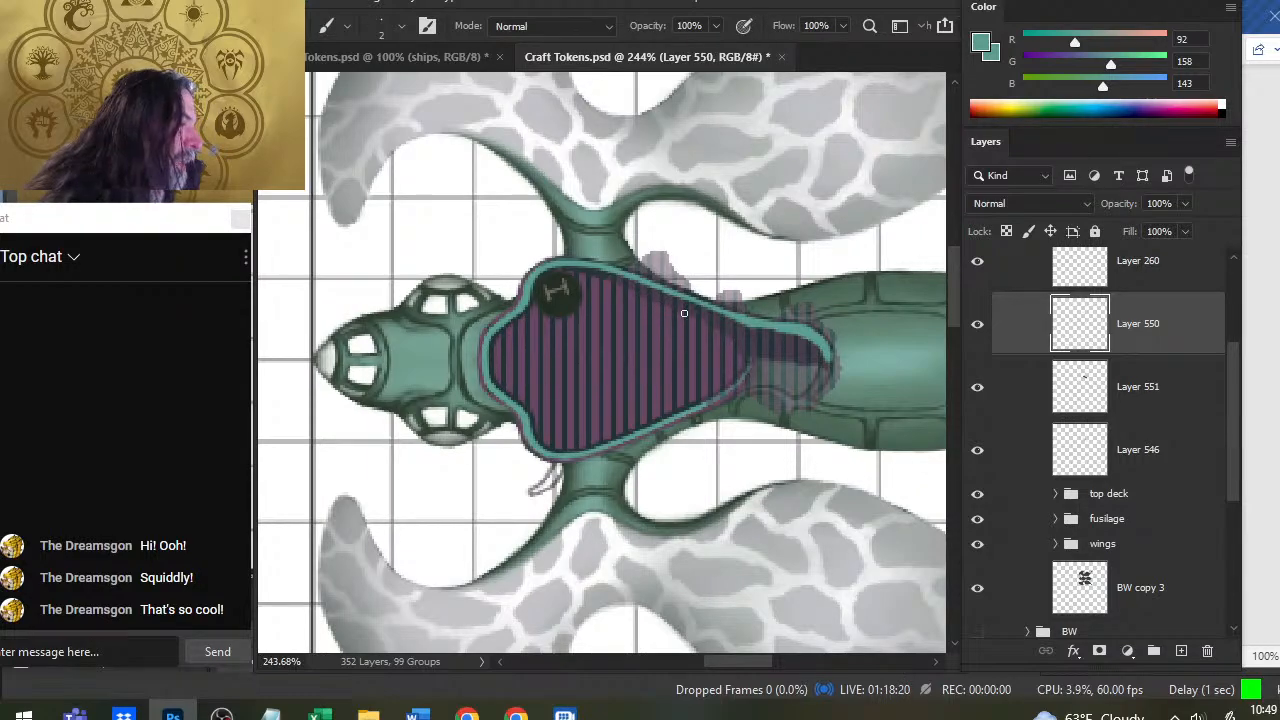
key(e)
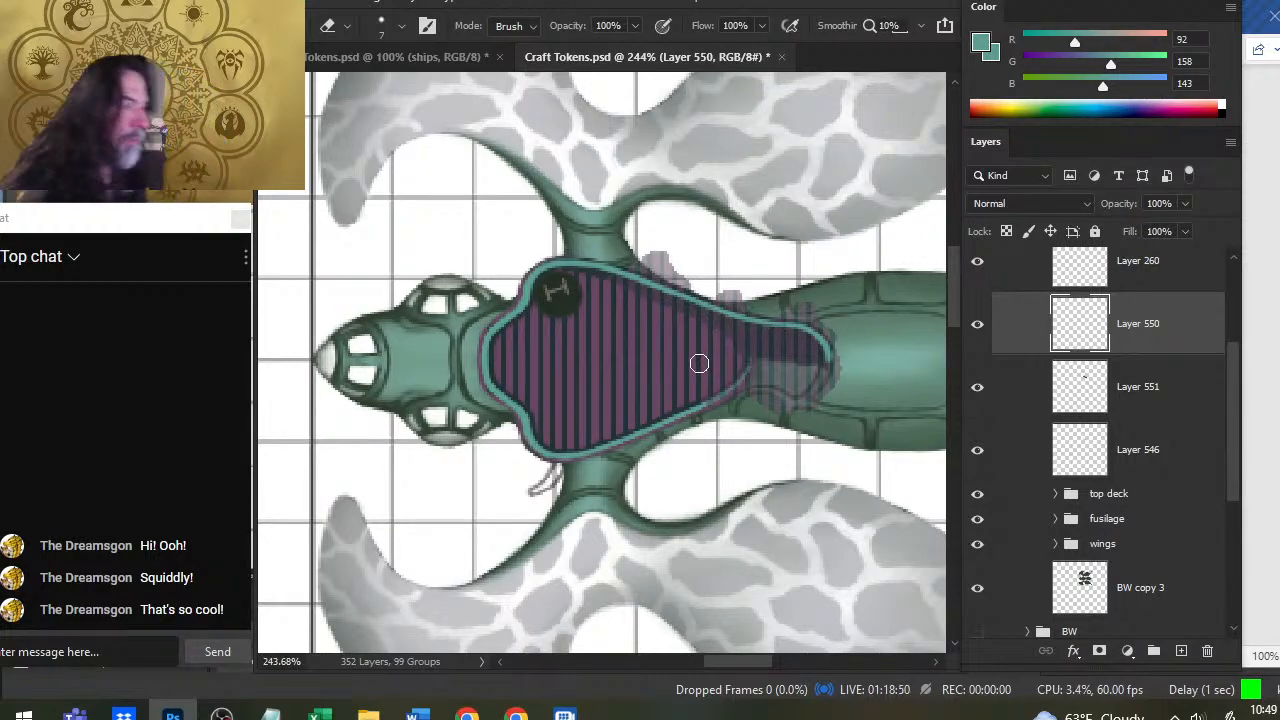
Smooth the teal rim's bend at the tail end with alternating small brush touch-ups and erasures
key(b)
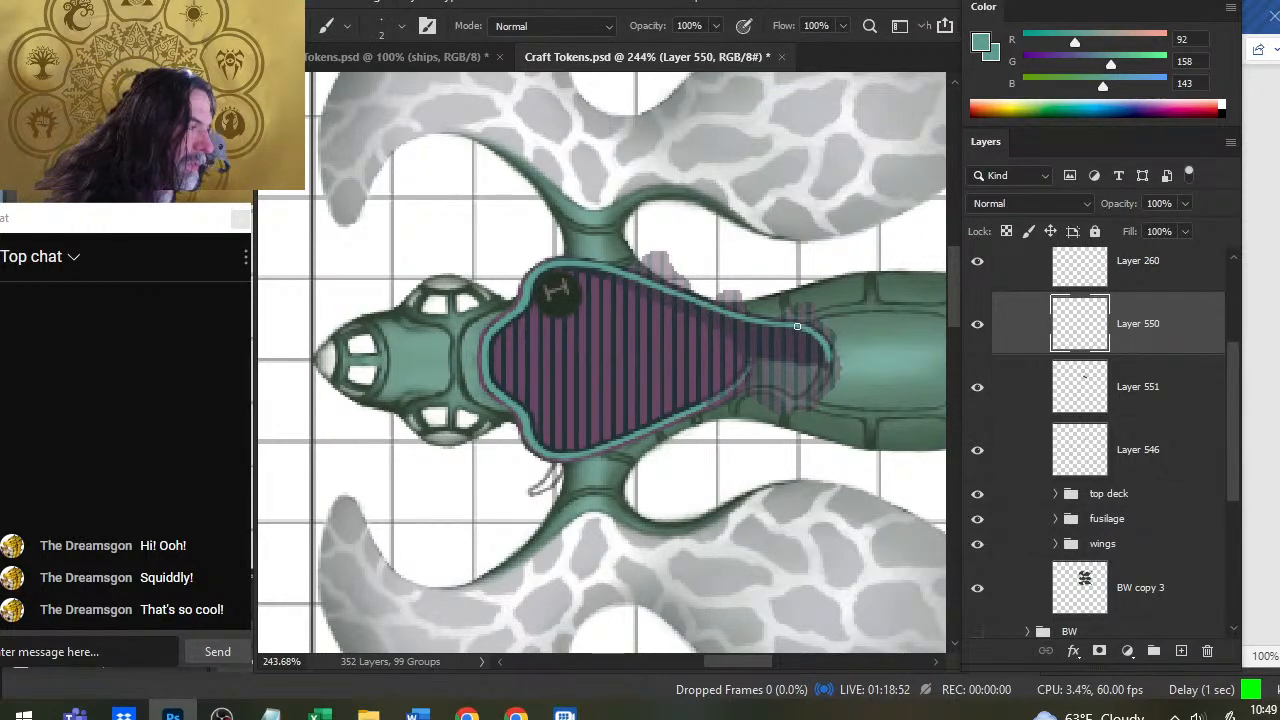
key(e)
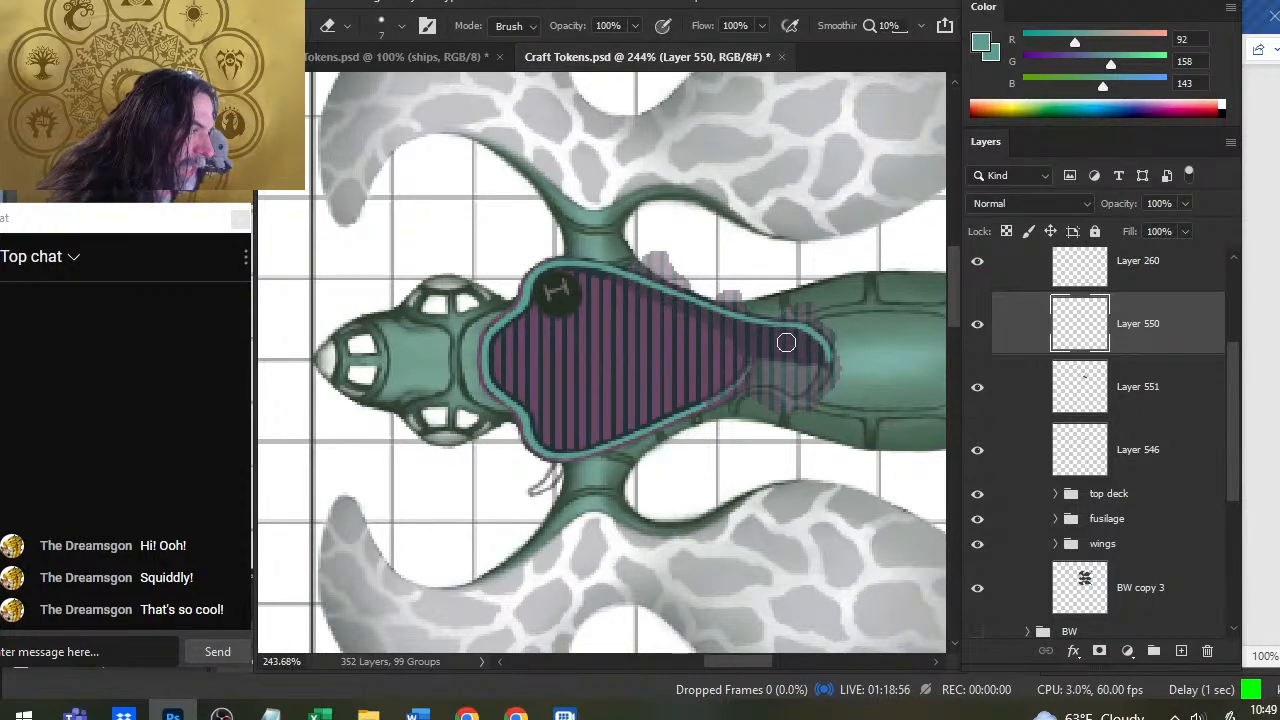
key(b)
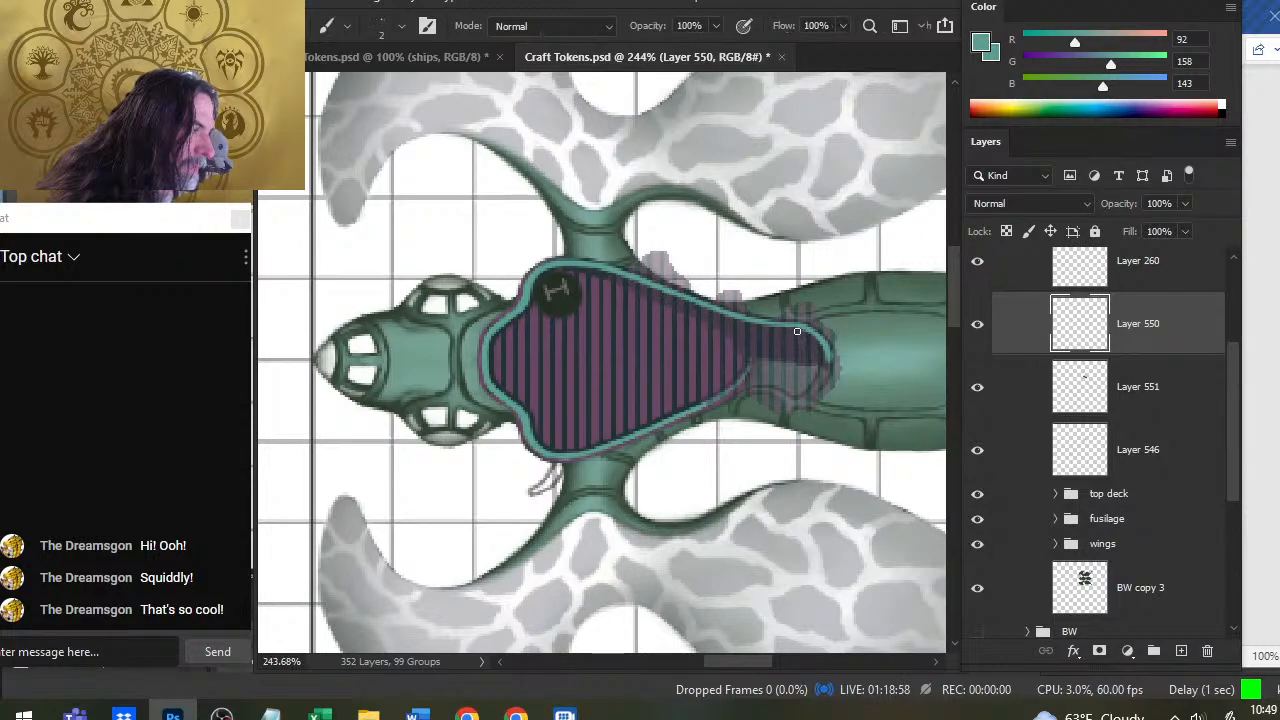
key(e)
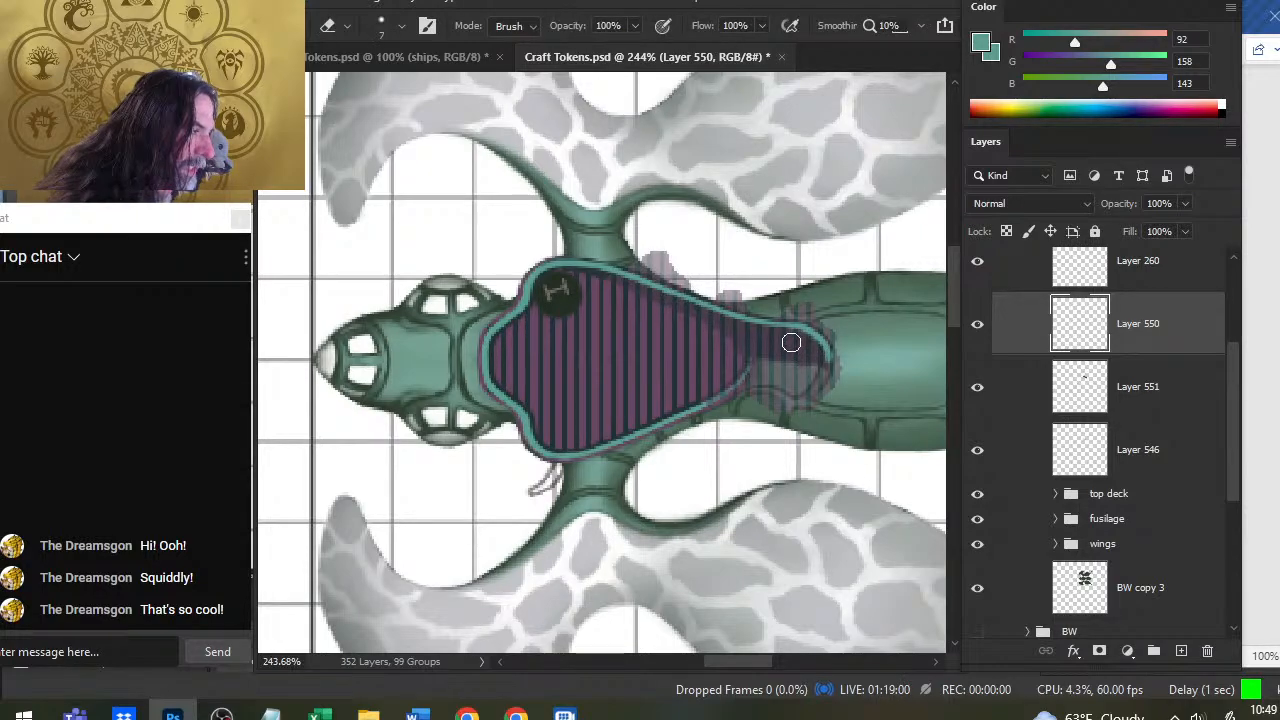
key(b)
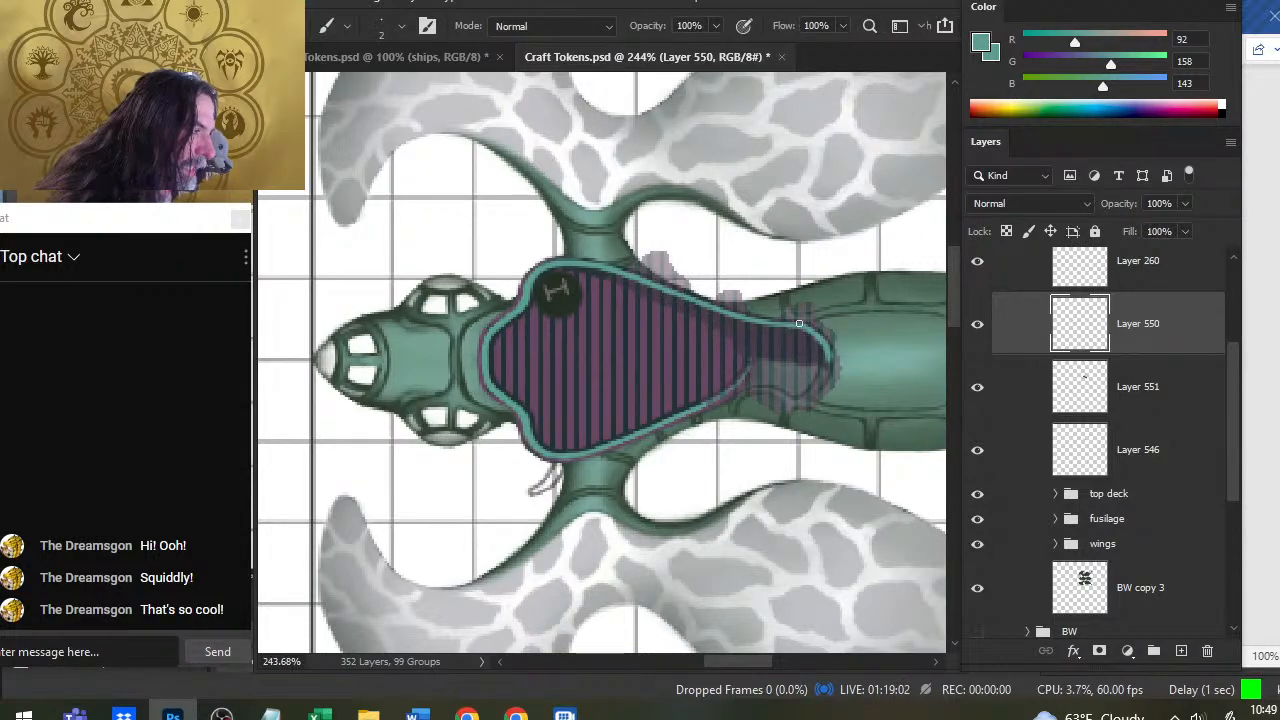
key(e)
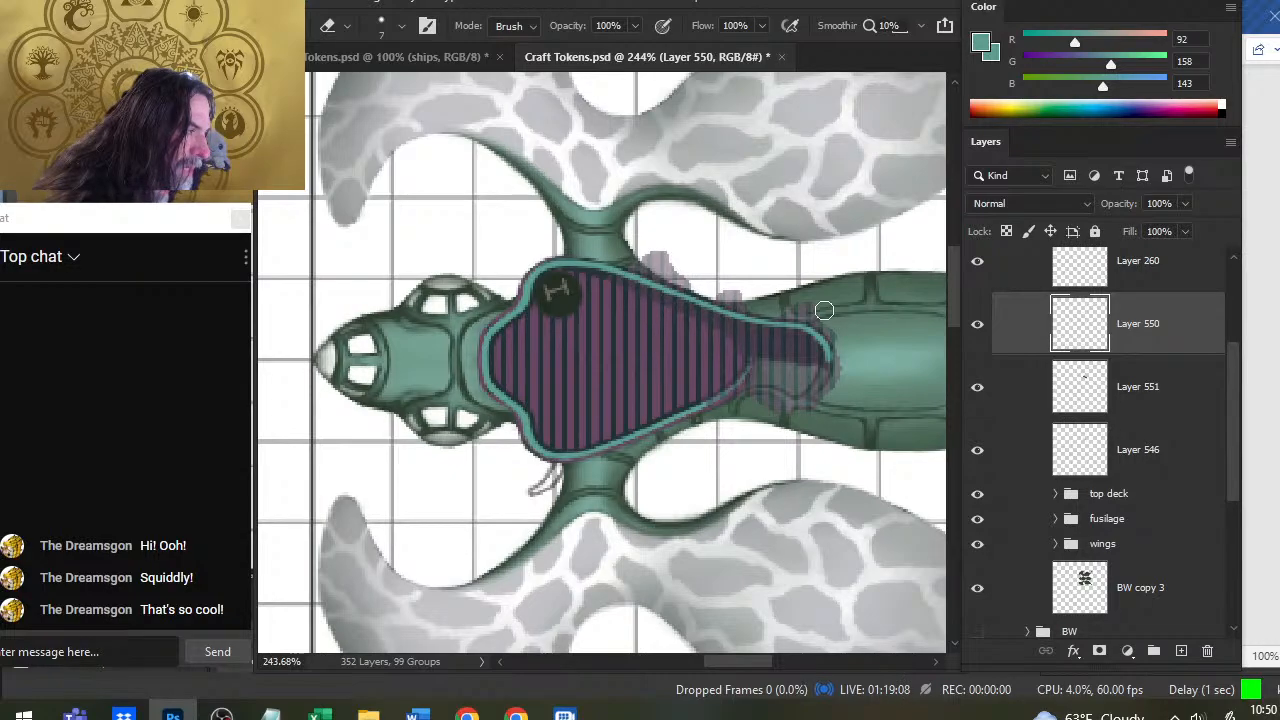
key(b)
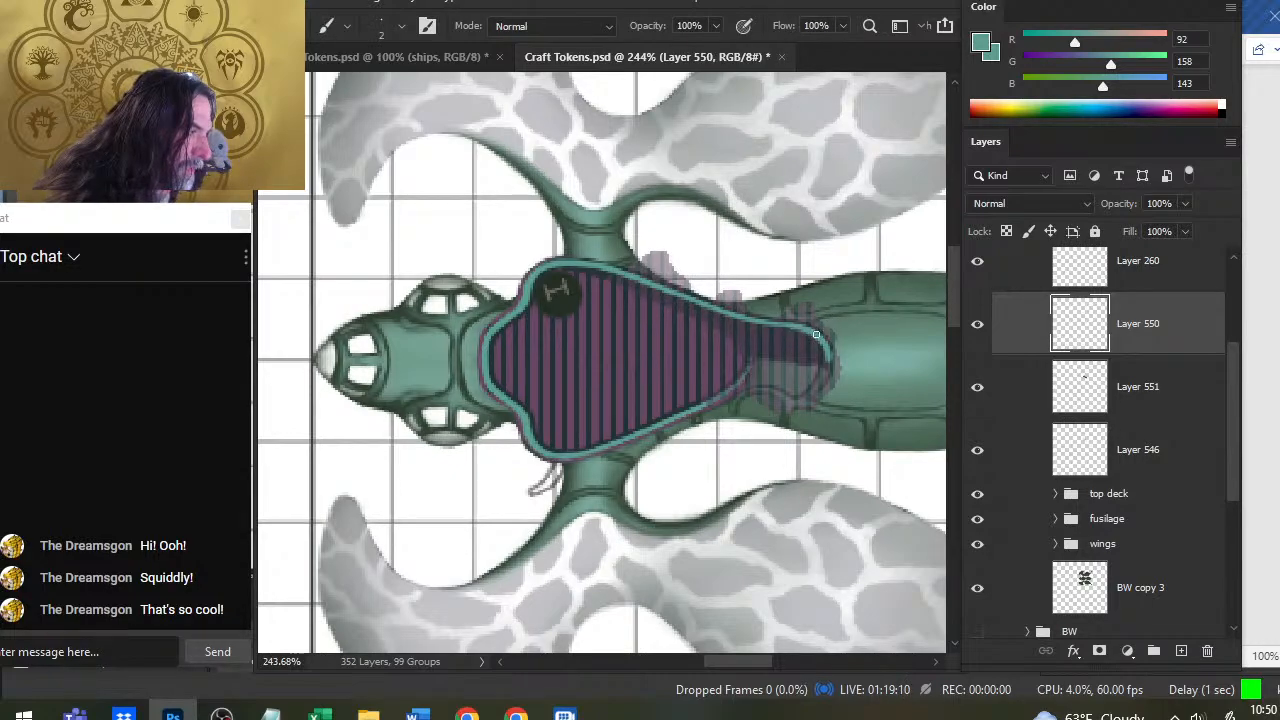
key(e)
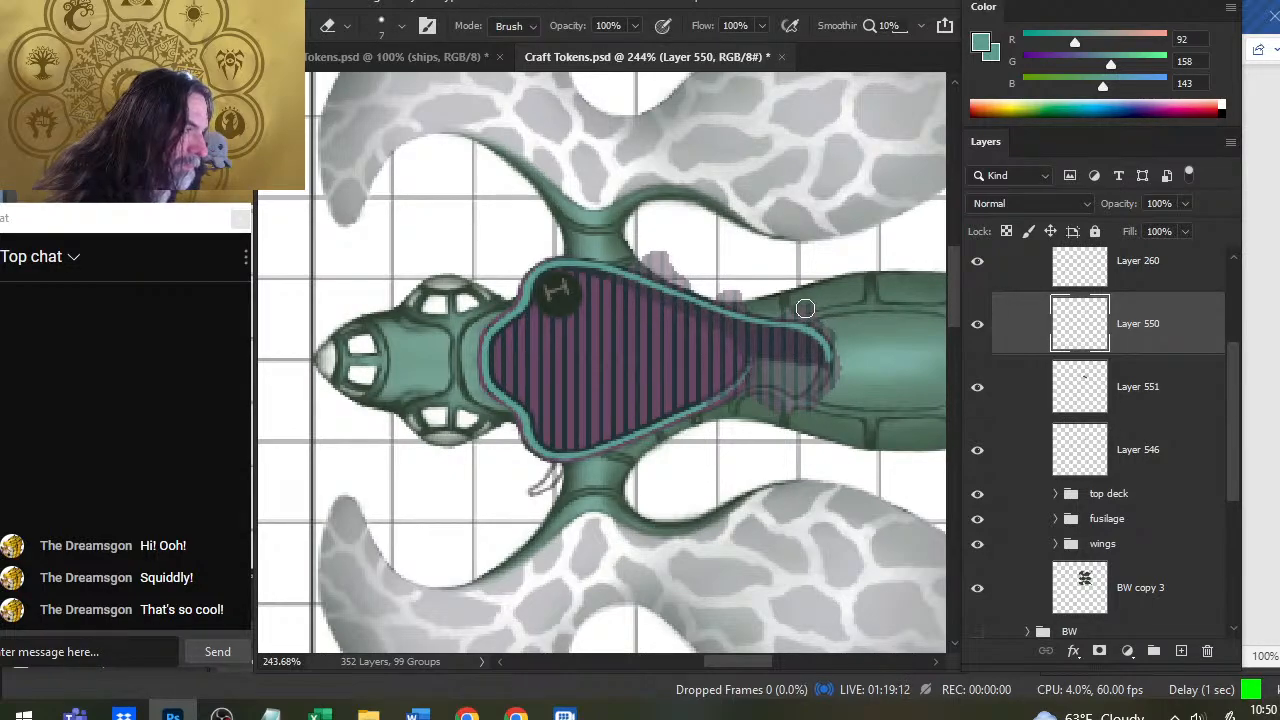
key(b)
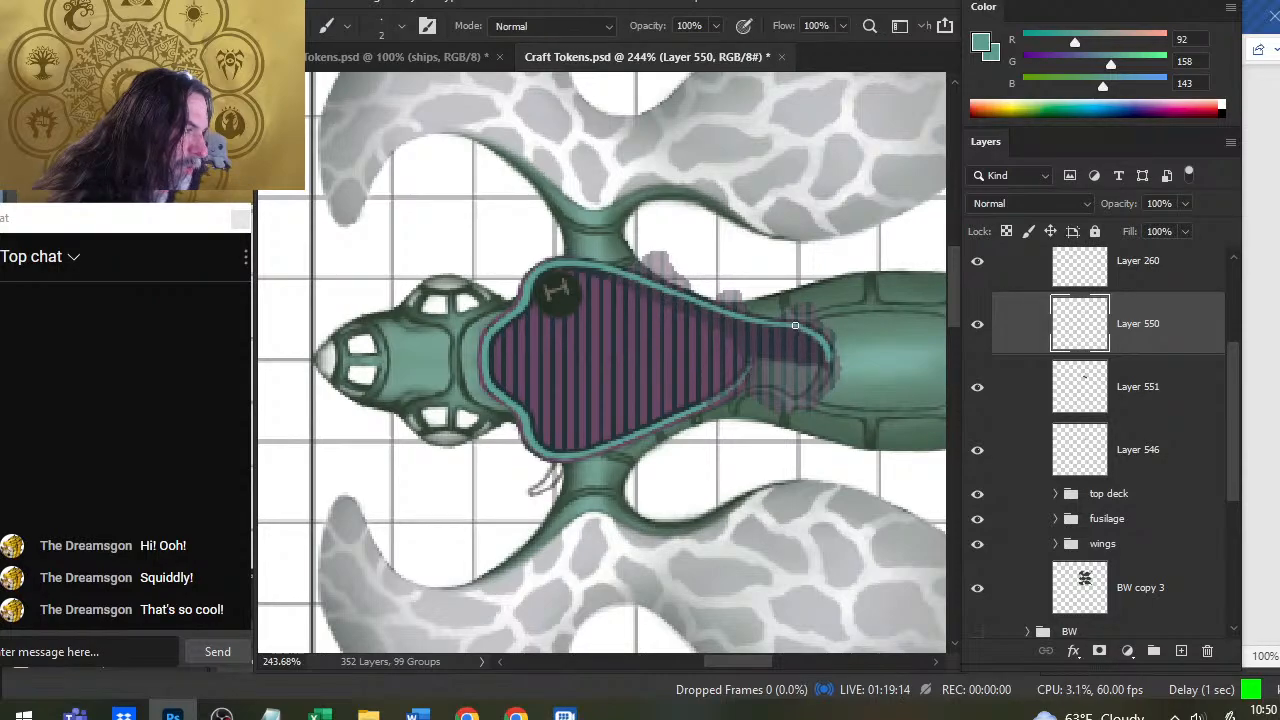
Erase the striped patch's overflow outside the teal rim on the 51% opacity Layer 551
key(e)
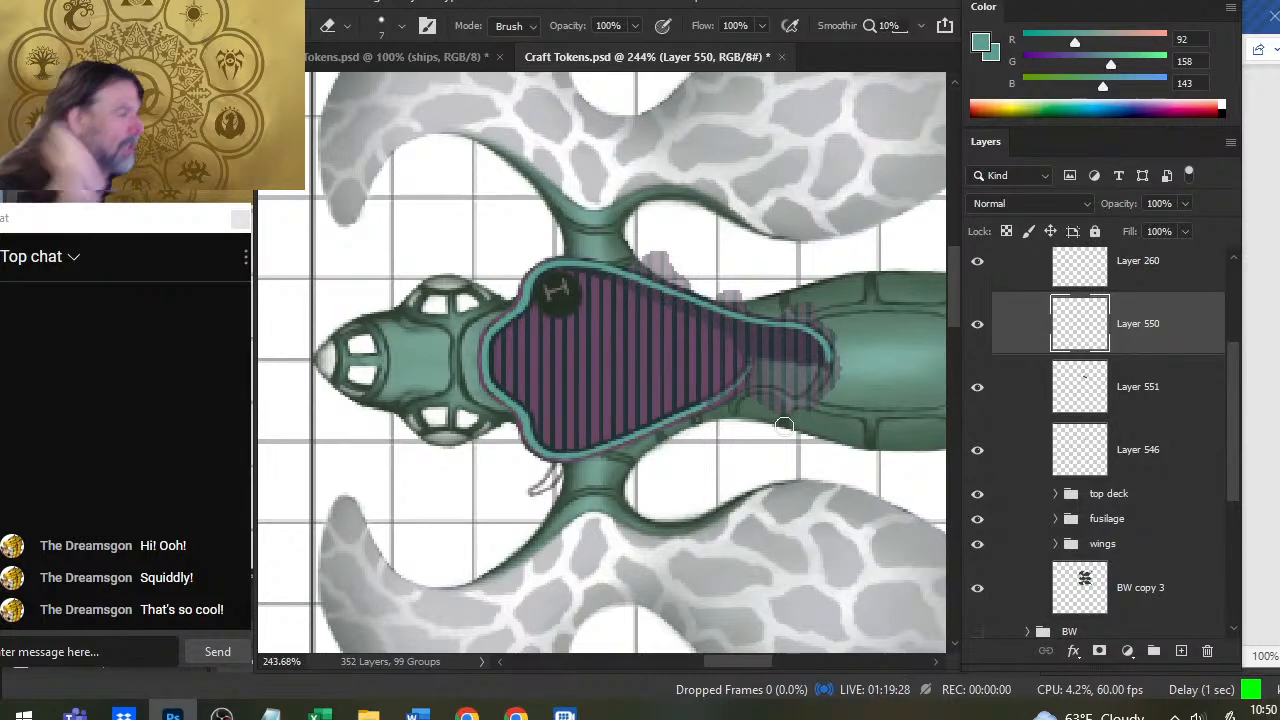
click(985, 383)
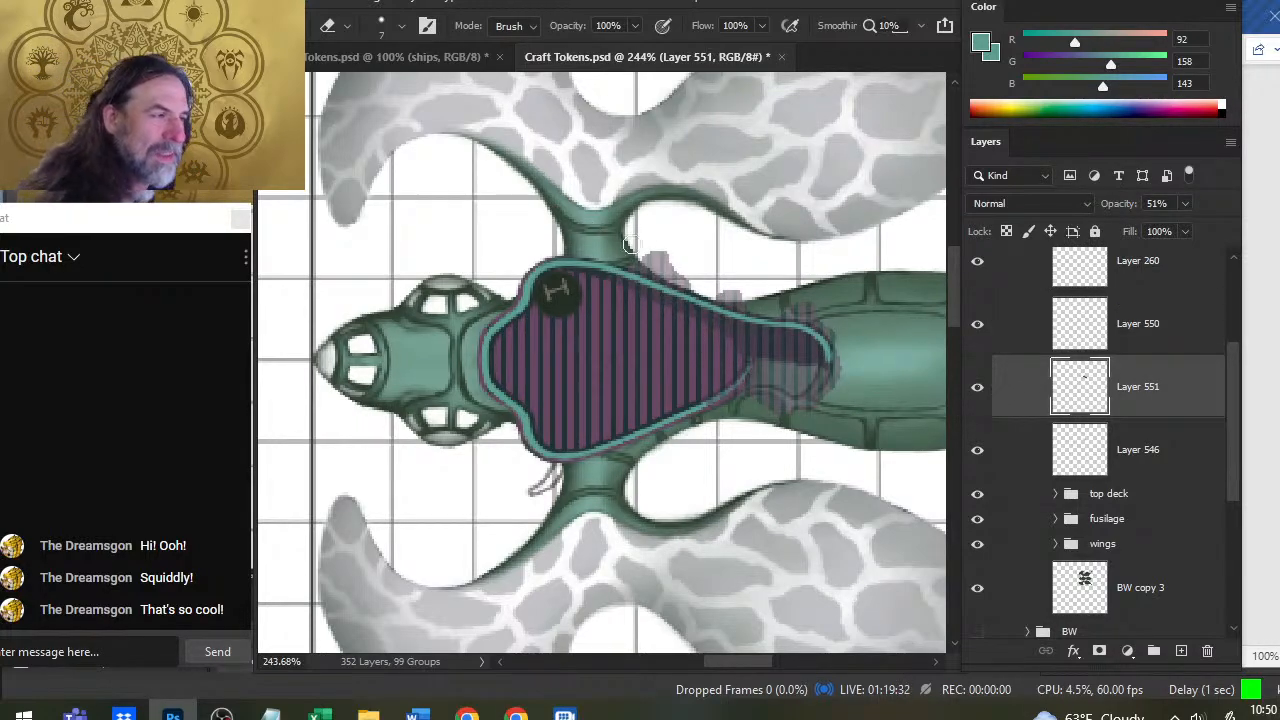
drag(661, 264, 683, 281)
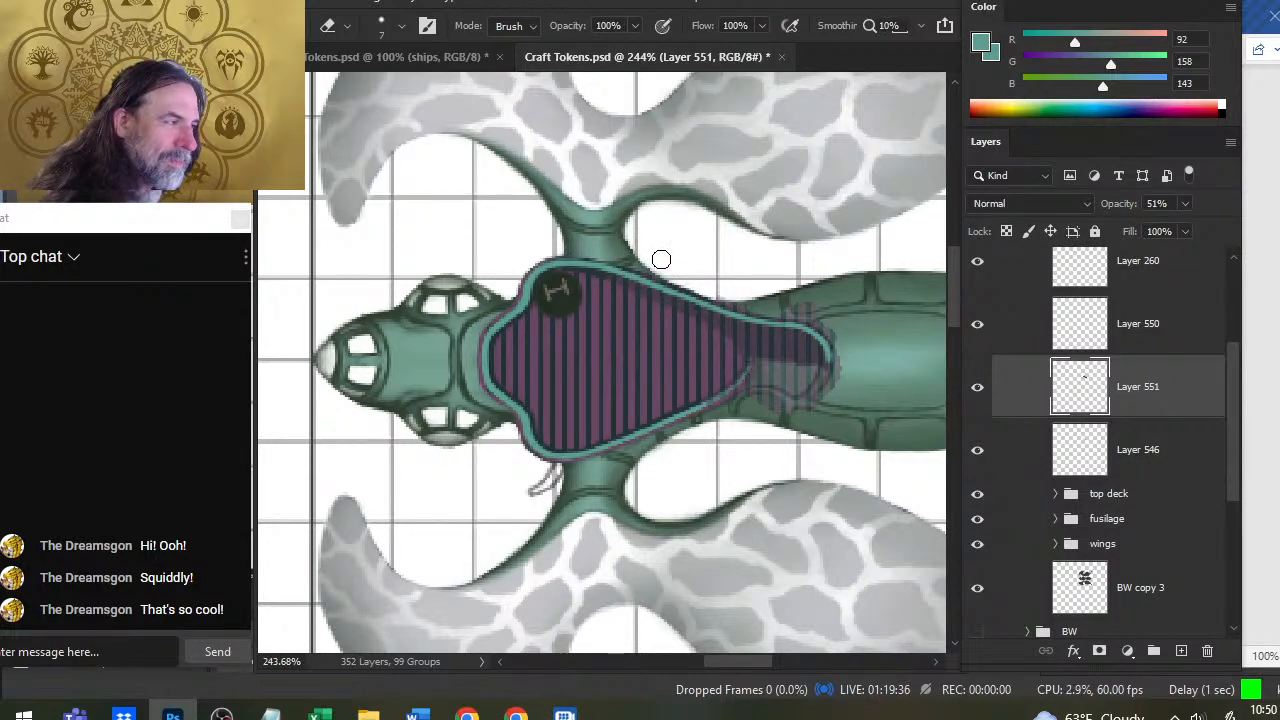
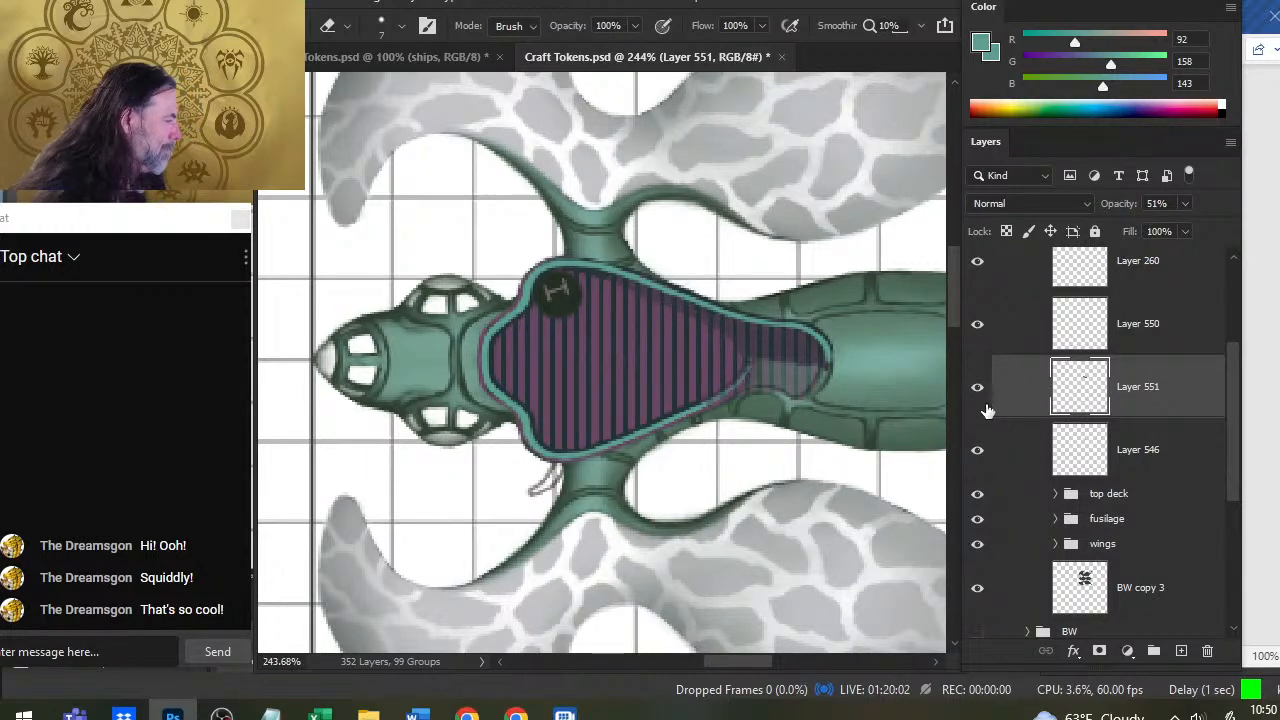
Add a new layer above Layer 546 and sample the hull's green beside the extended deck as the brush color
click(977, 452)
click(977, 452)
click(1000, 449)
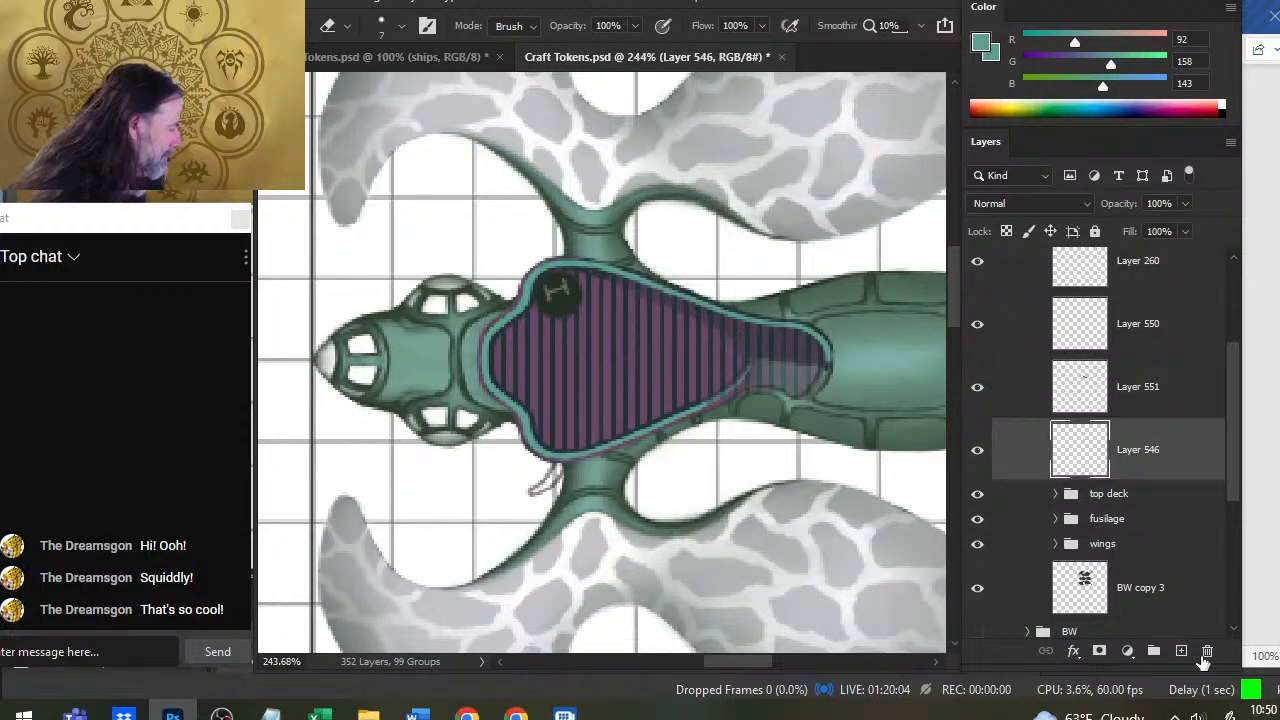
click(1181, 651)
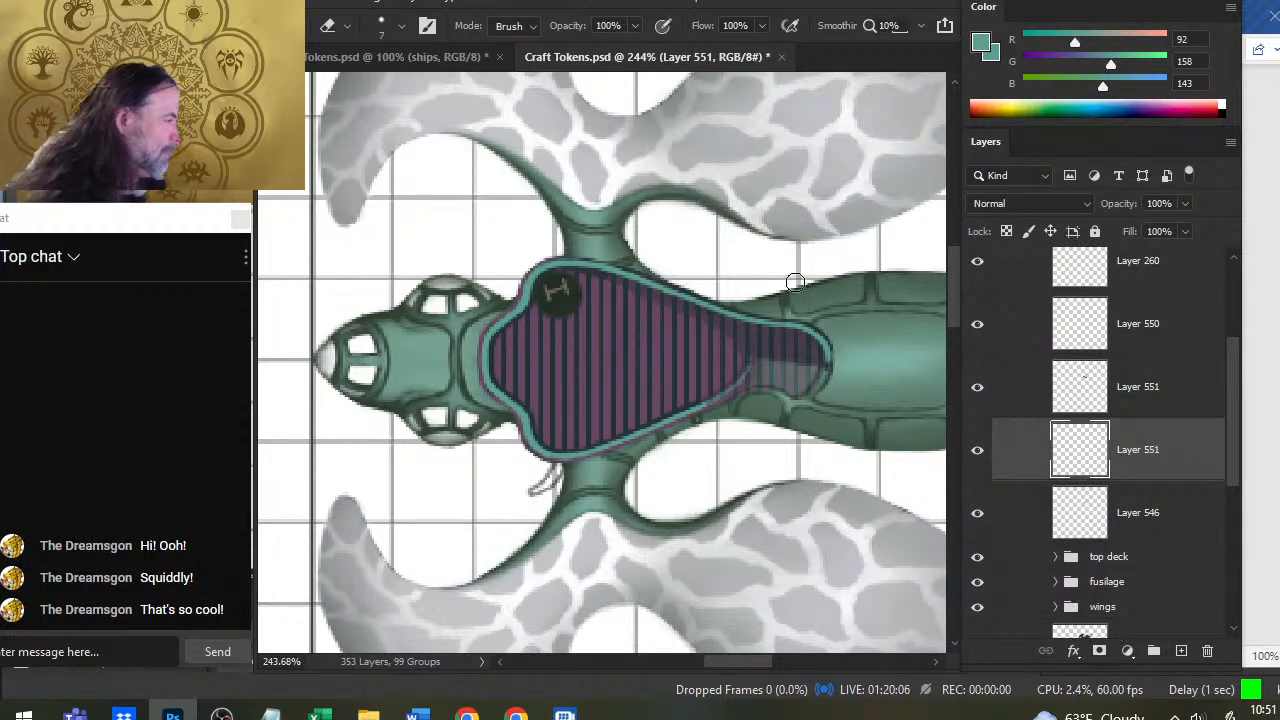
key(b)
alt+click(770, 304)
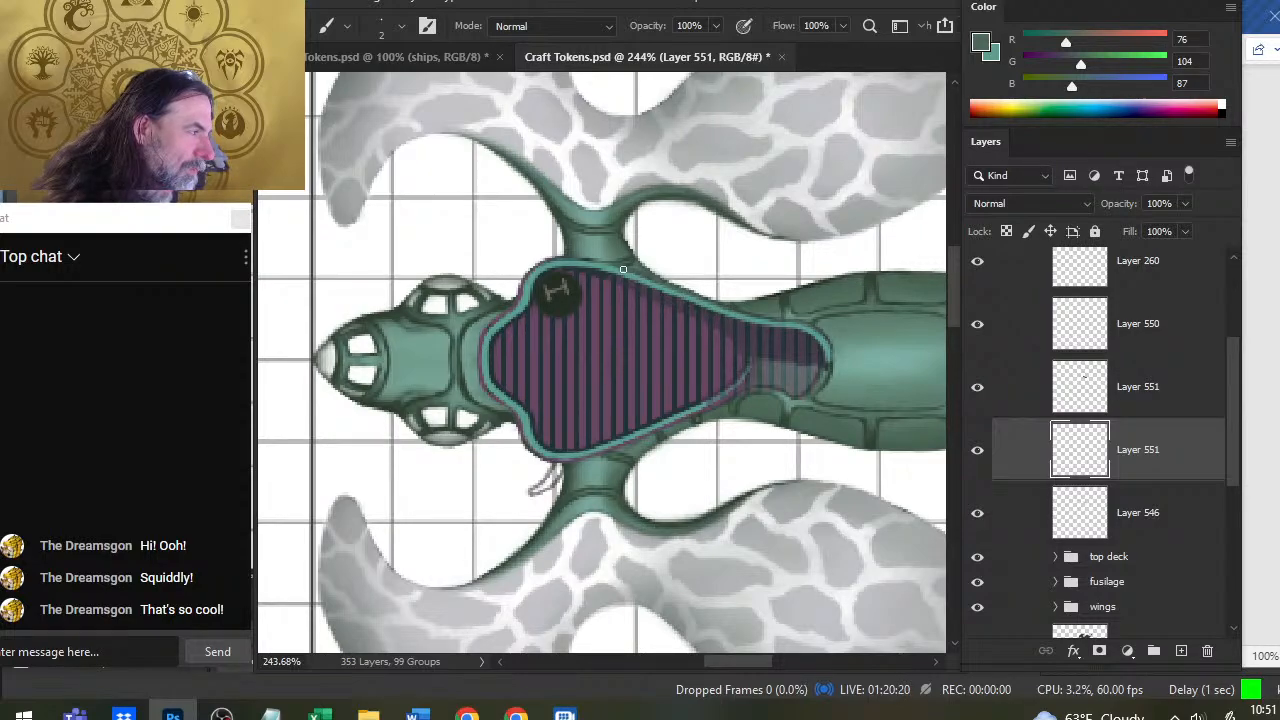
alt+click(789, 310)
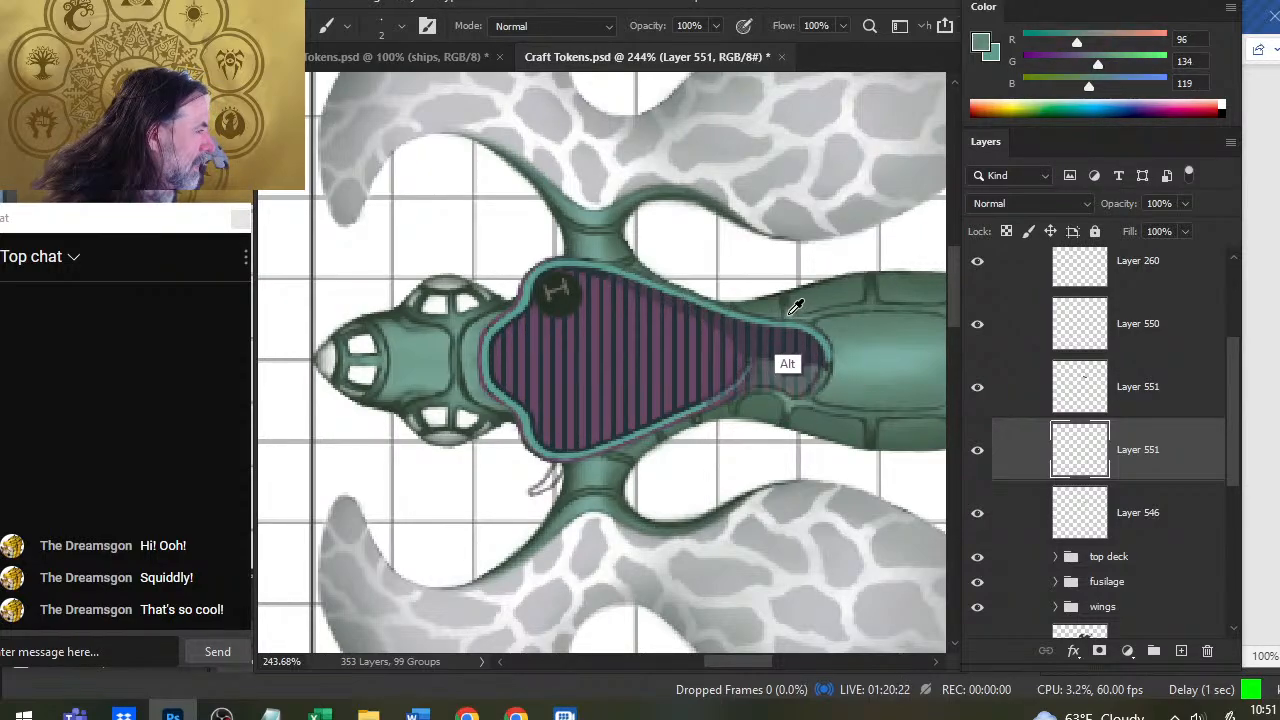
Paint and smudge the green hull shading along the upper edge of the deck's narrow tail end on the lower Layer 551
drag(787, 317, 816, 326)
key(r)
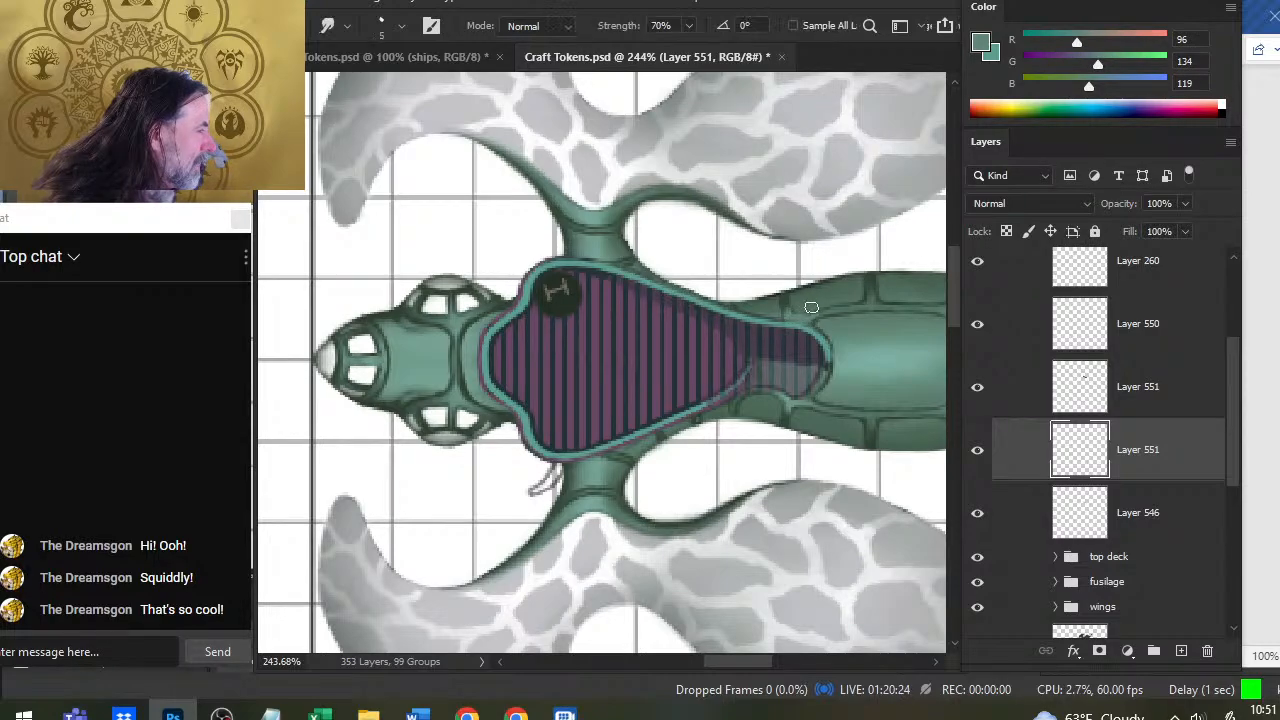
key(e)
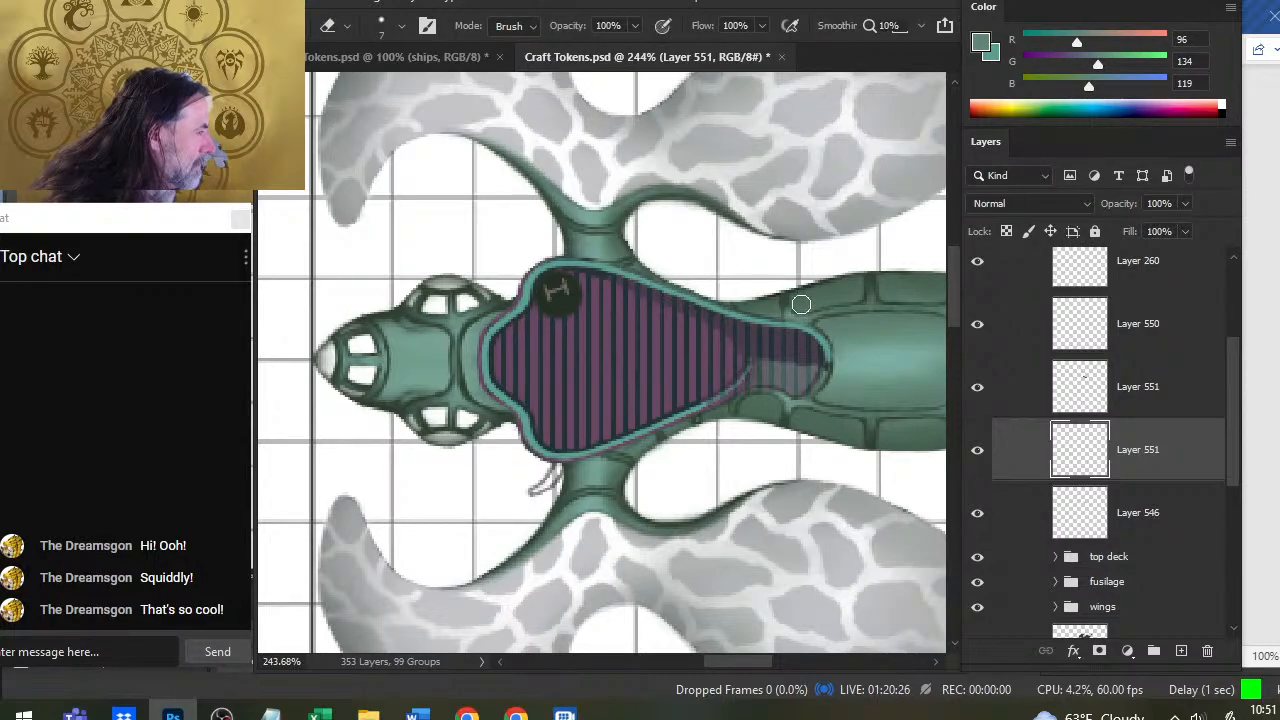
key(r)
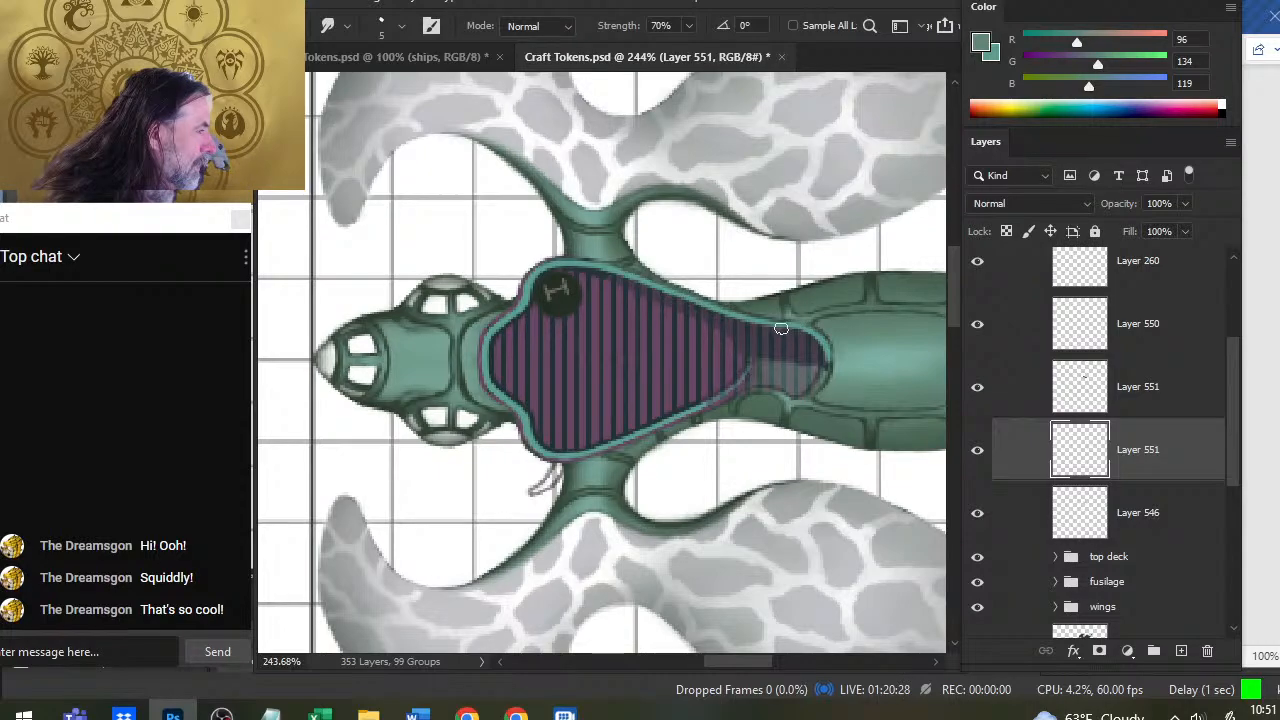
key(b)
key(r)
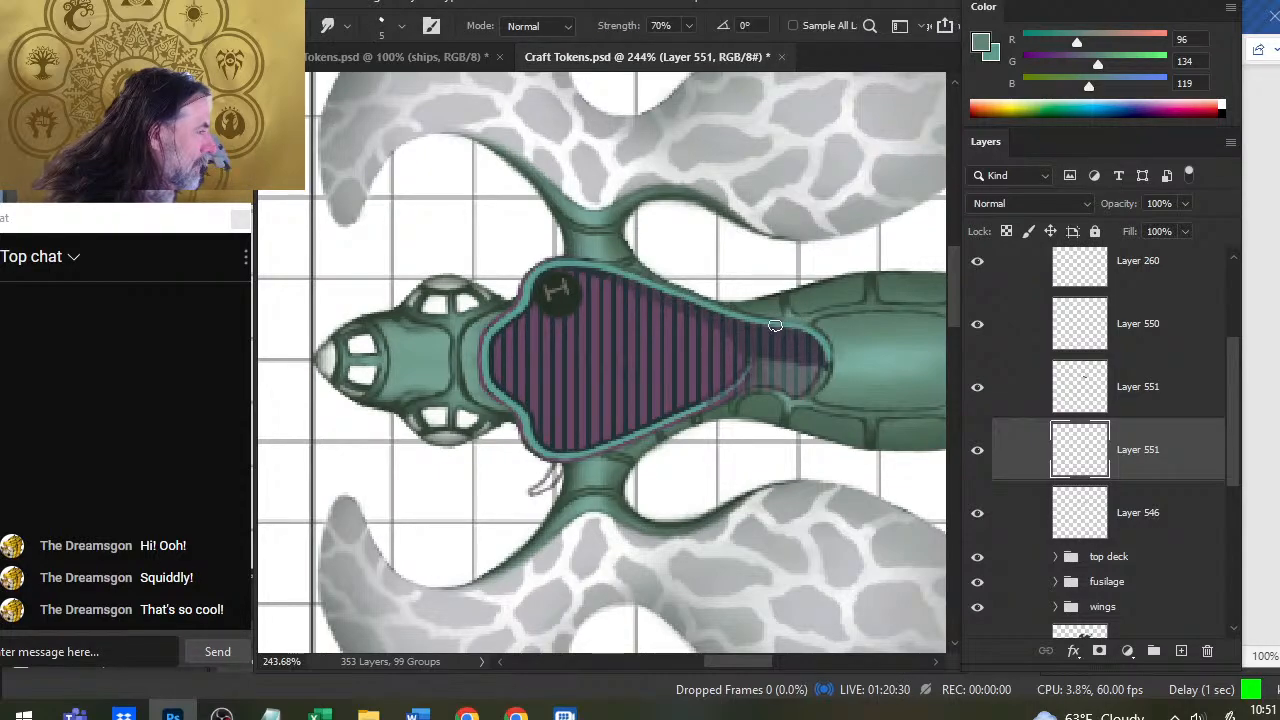
Paint sampled hull greens along the striped deck's upper rim, from the narrow tail end to the upper wing joint
key(b)
alt+click(775, 325)
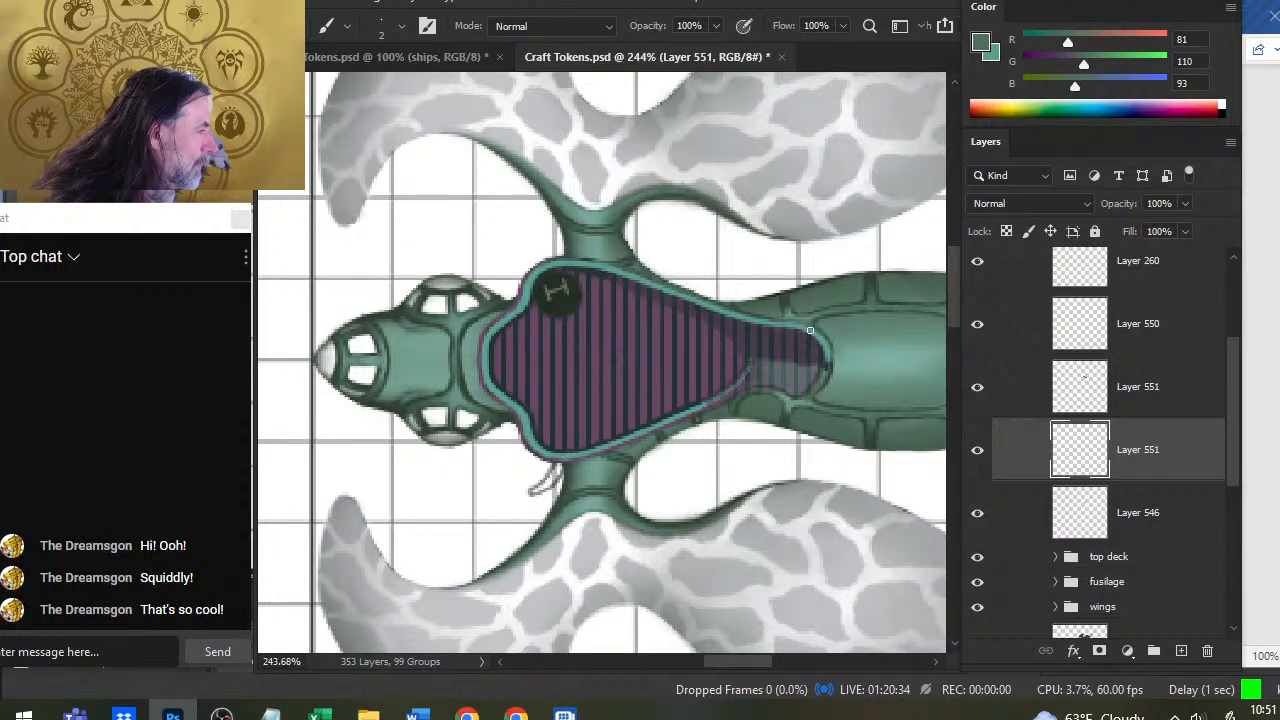
alt+click(752, 314)
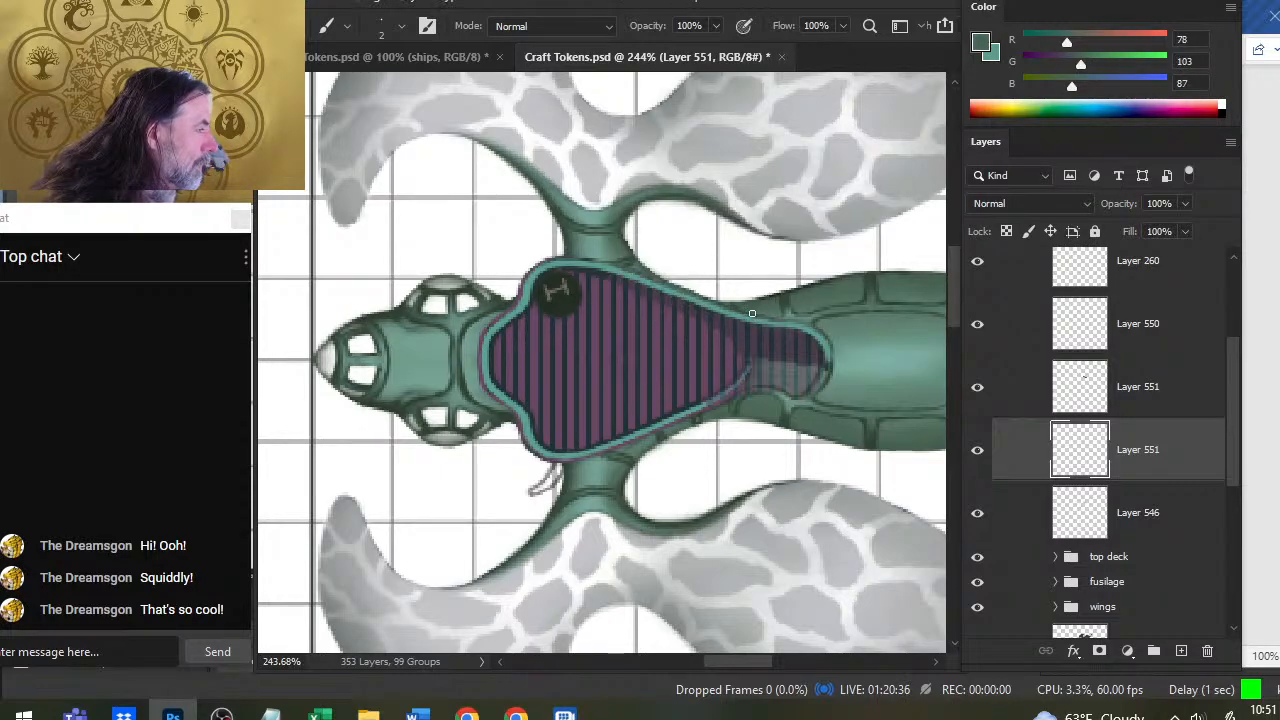
alt+click(740, 298)
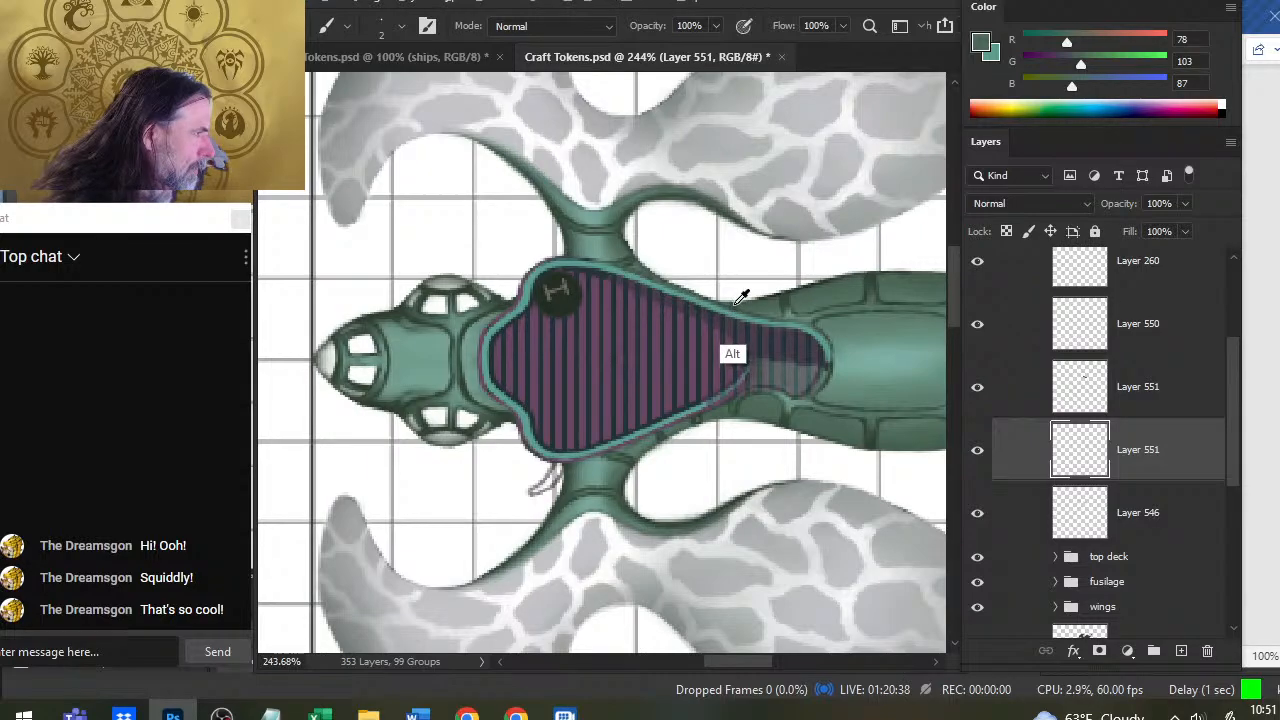
alt+click(642, 266)
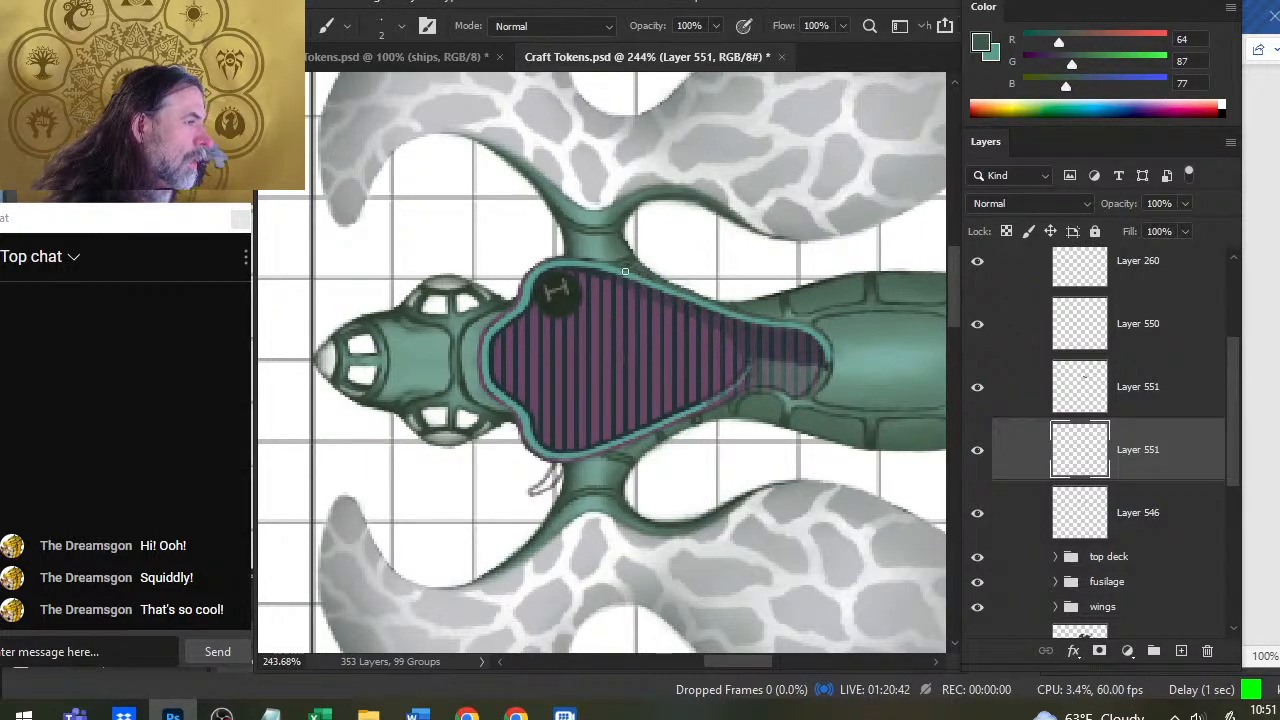
alt+click(623, 268)
alt+click(576, 245)
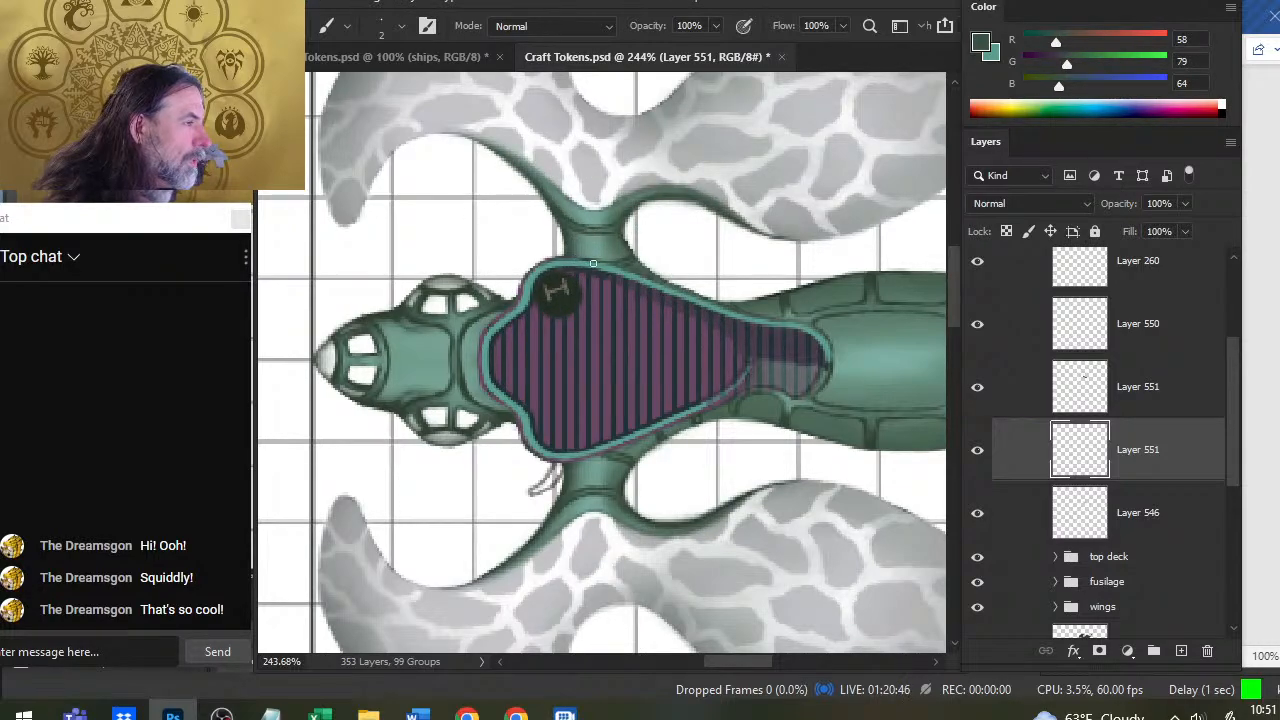
key(r)
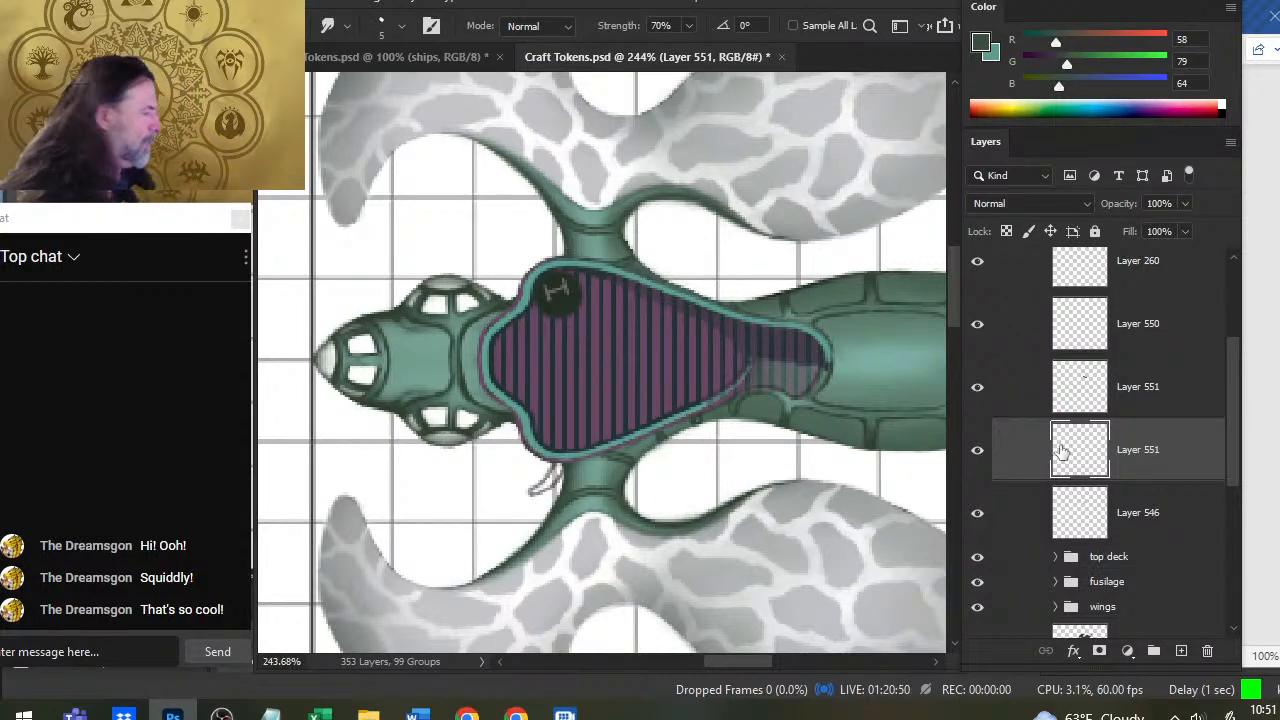
Compare the deck rim with Layer 550 hidden and shown, and set the upper Layer 551 to 100% opacity
click(978, 325)
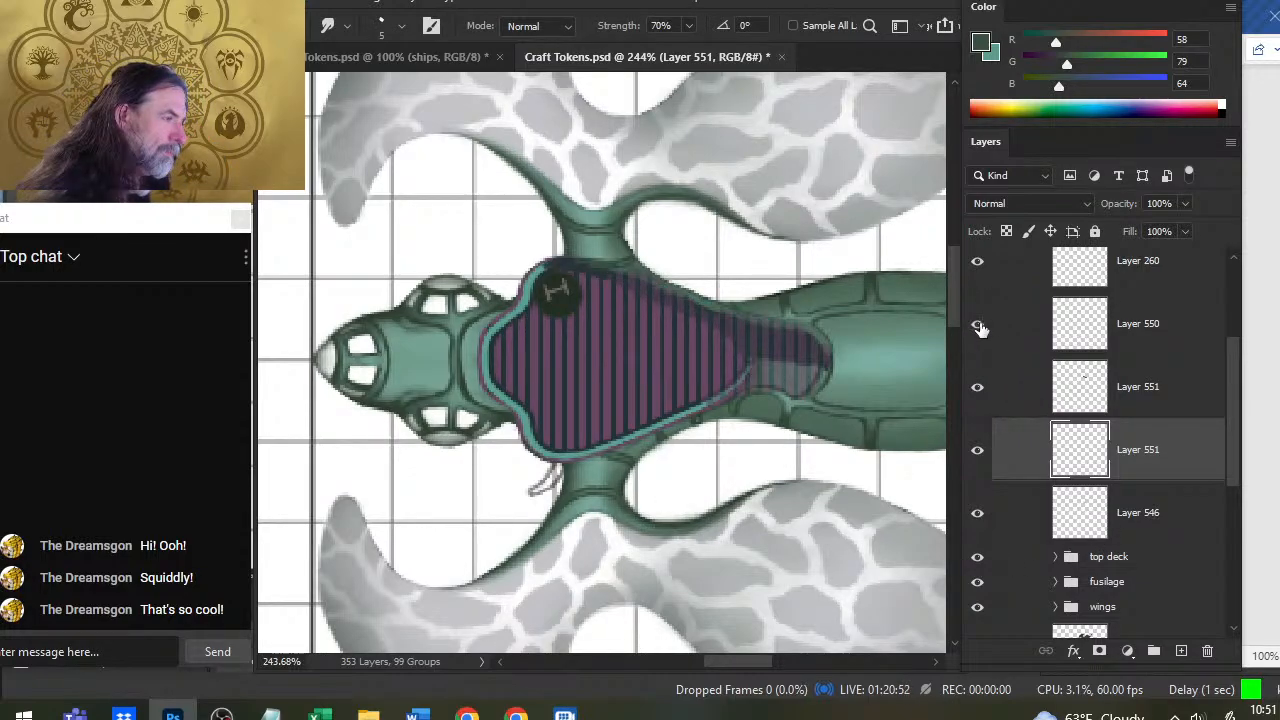
click(979, 327)
click(1011, 392)
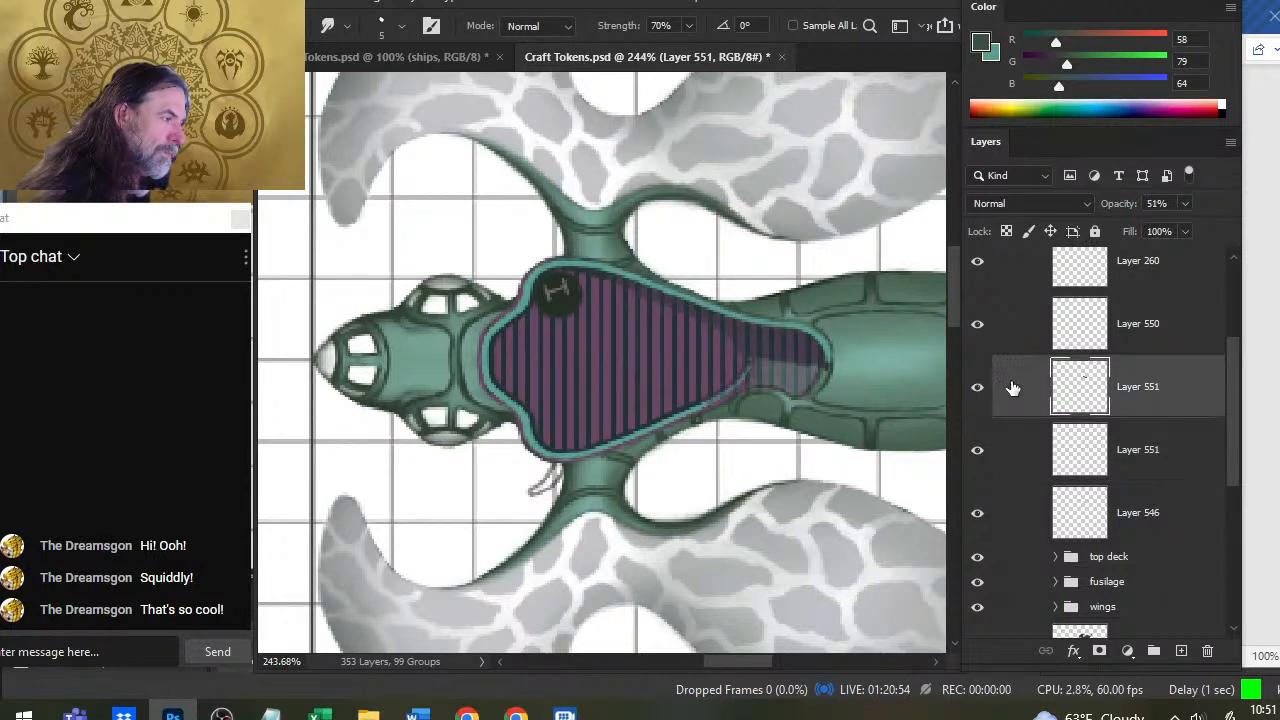
drag(1186, 204, 1227, 226)
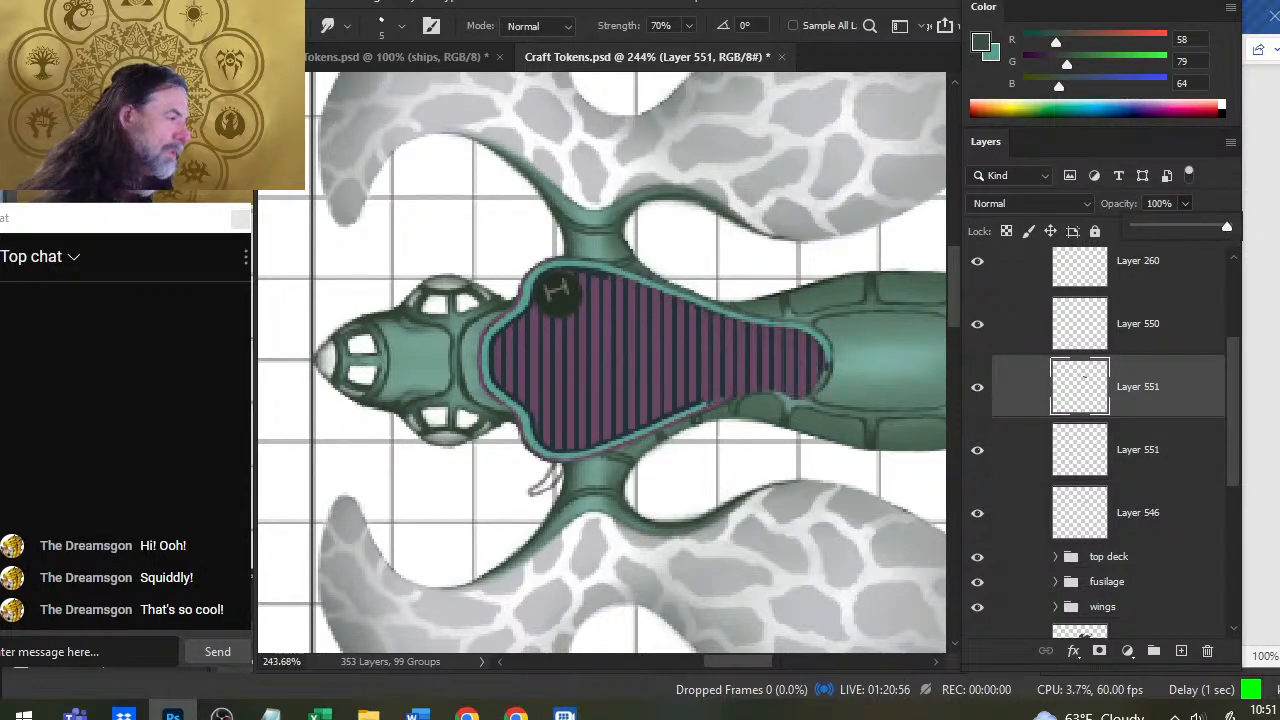
click(1140, 391)
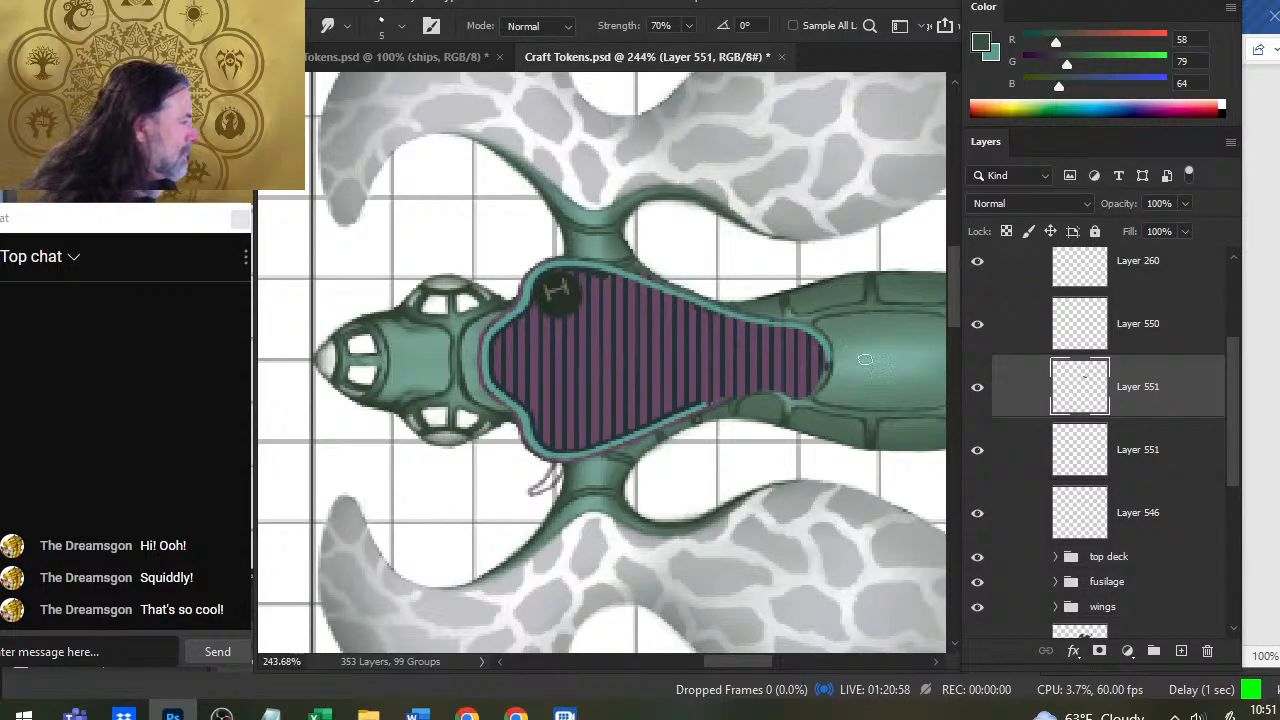
Clean up the stripe edges along the deck's upper rim with the Eraser and Smudge tools, checking beneath Layer 550
key(e)
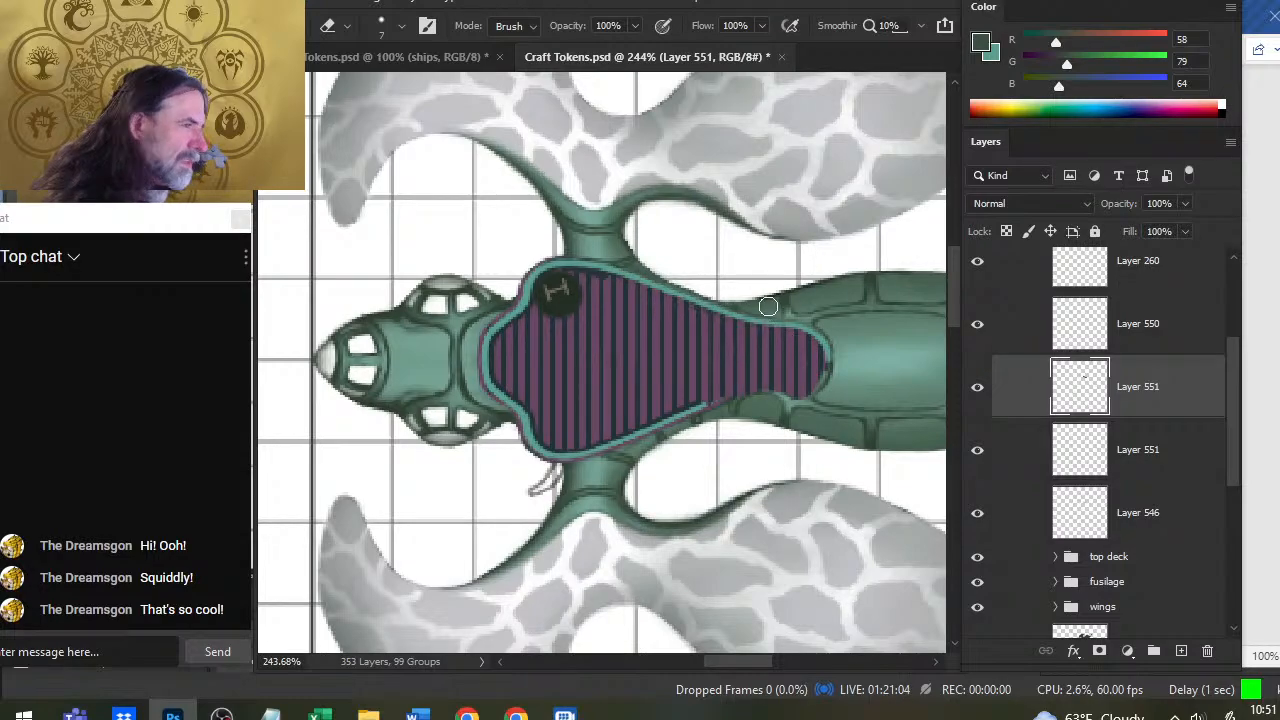
key(r)
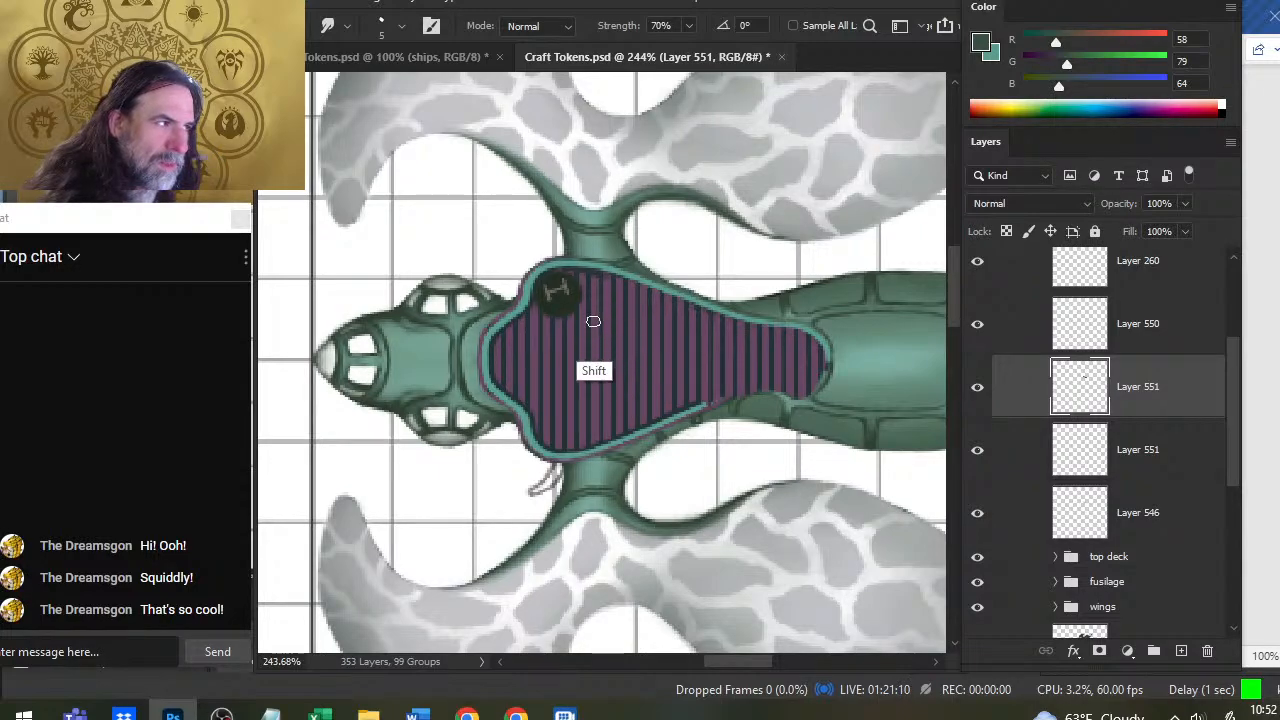
click(979, 326)
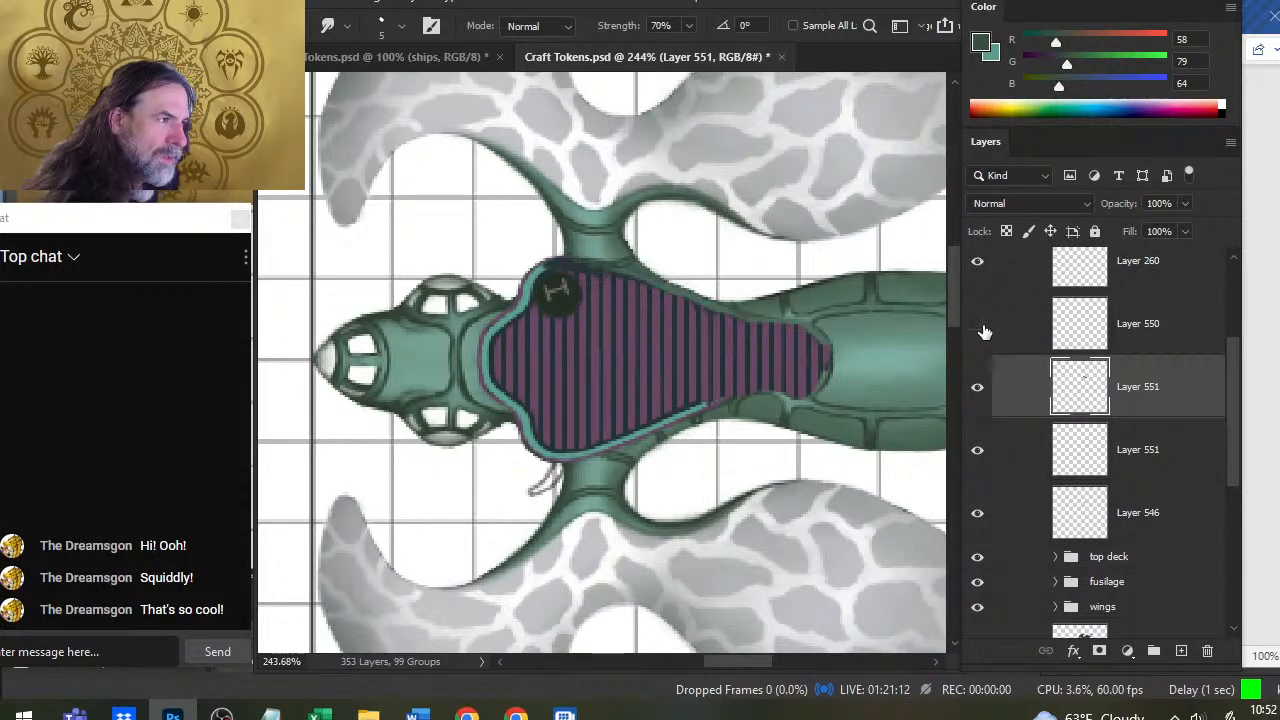
click(979, 326)
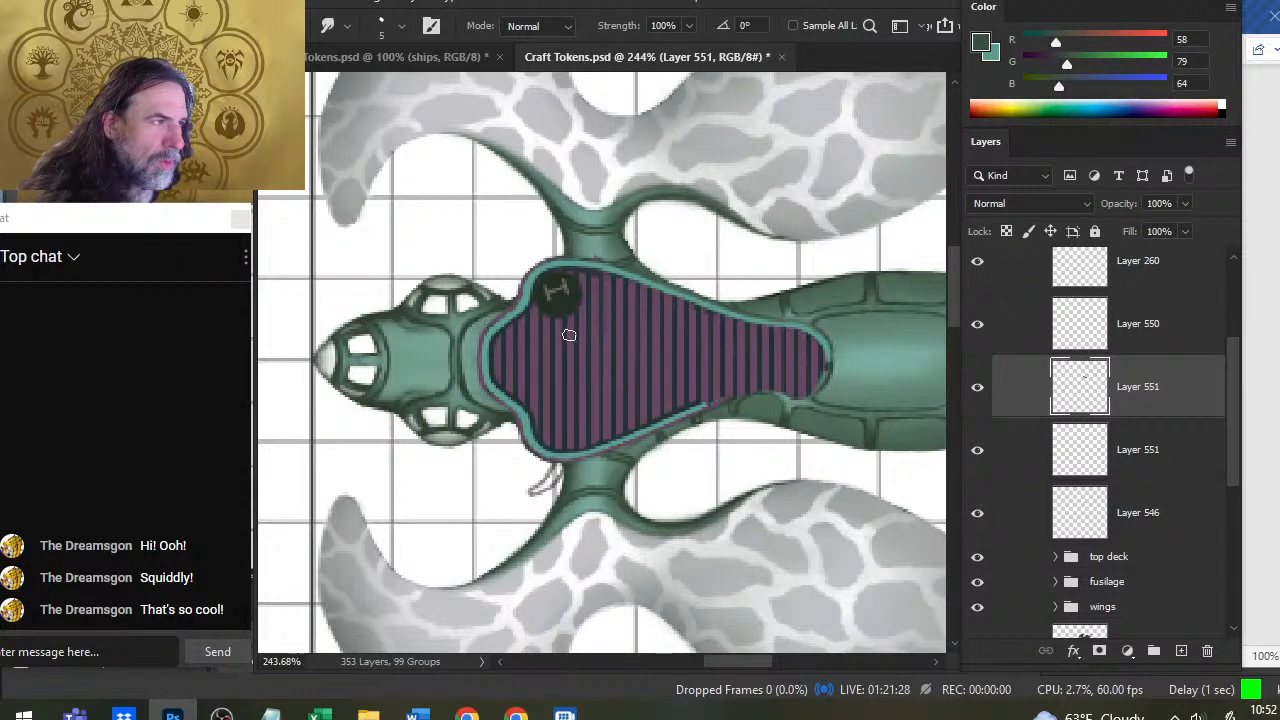
key(e)
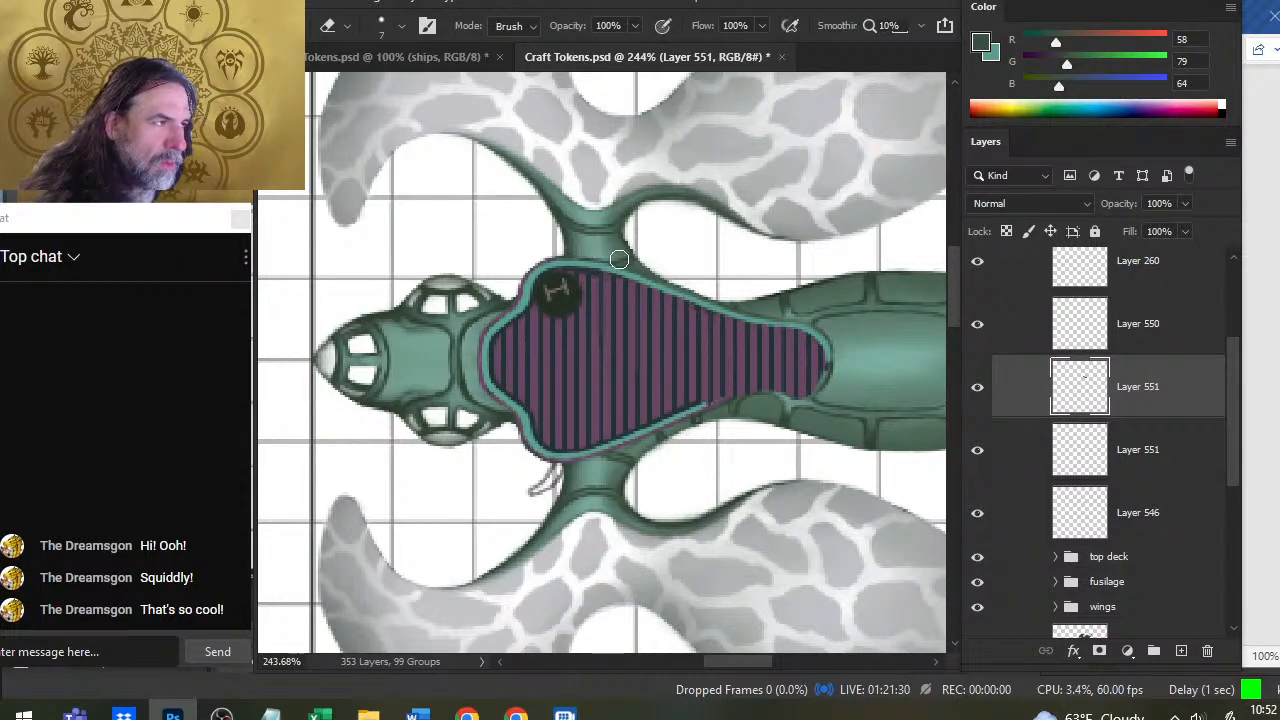
Hide and reshow Layer 550, Layer 260, Layer 546 and both Layer 551 layers to examine what each contributes to the deck
click(980, 334)
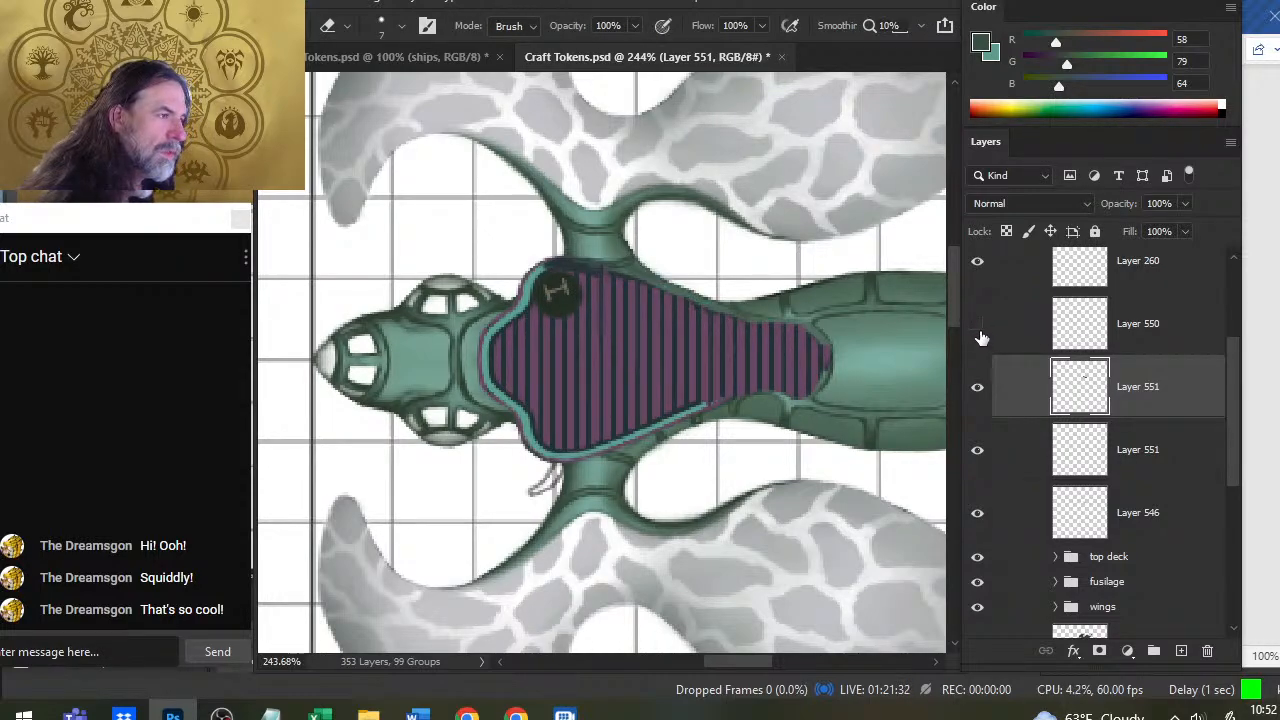
click(980, 334)
click(978, 262)
click(978, 262)
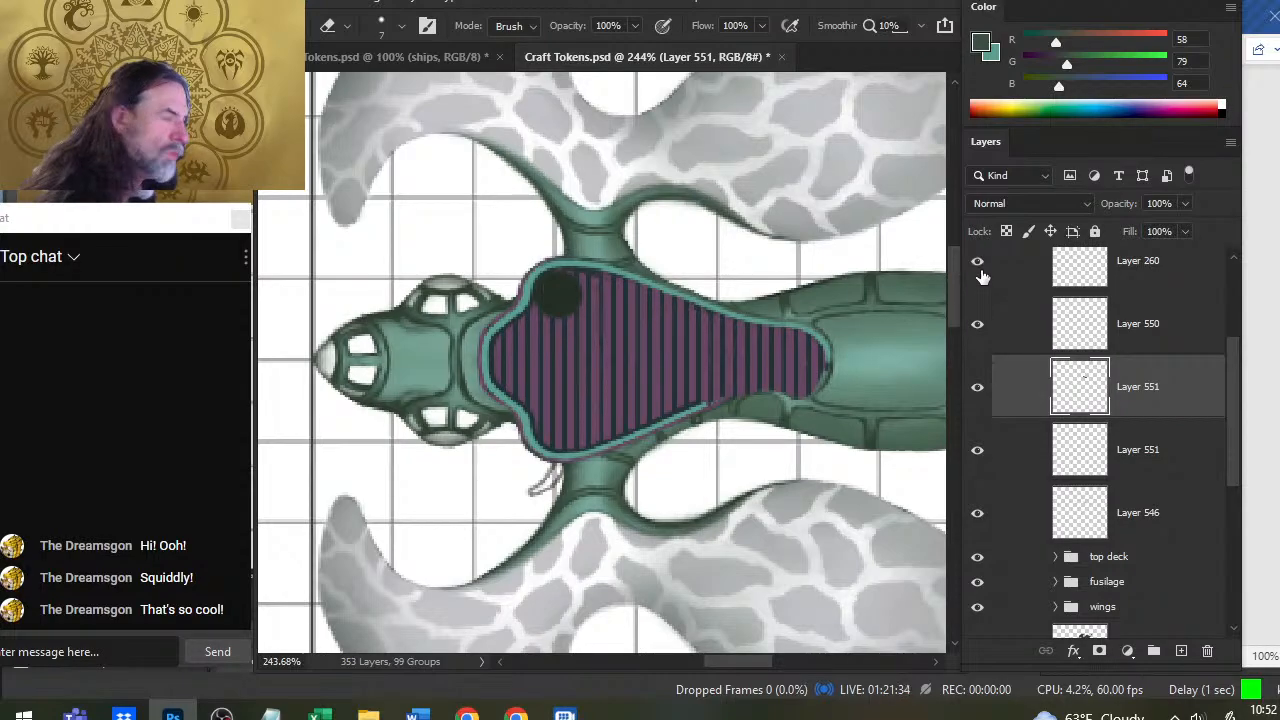
click(980, 452)
click(980, 455)
click(979, 516)
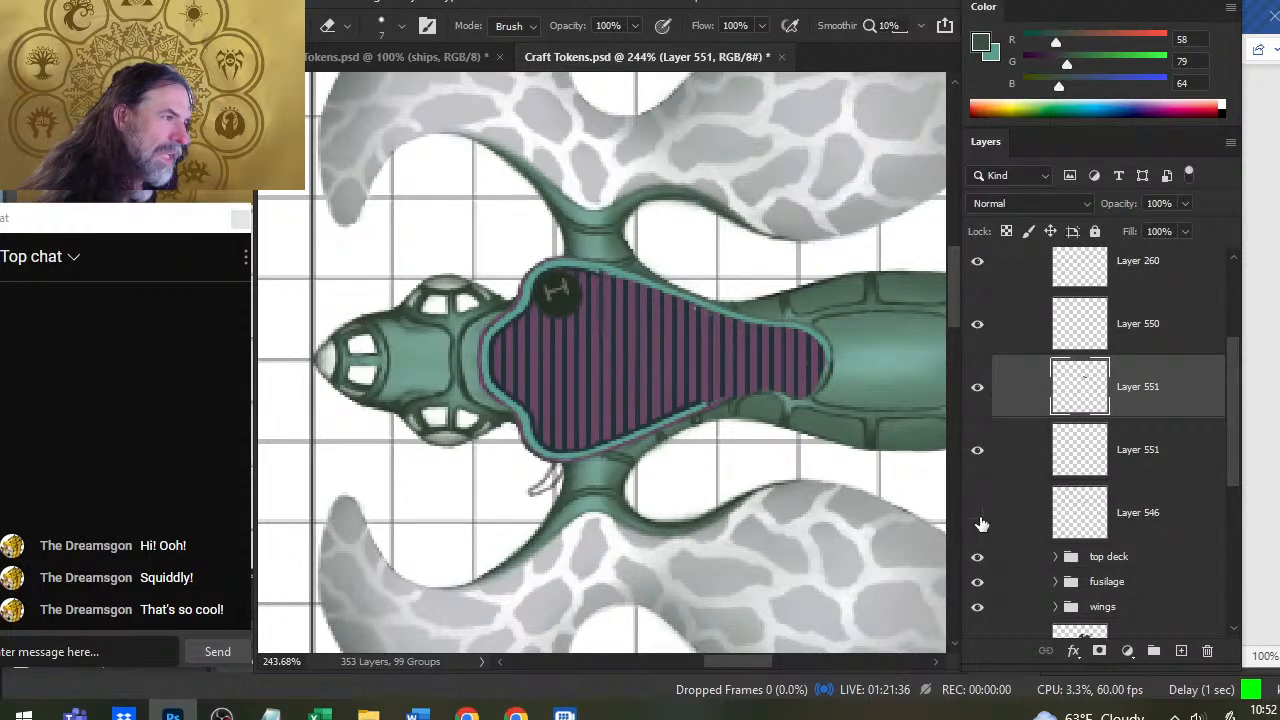
click(979, 516)
click(979, 518)
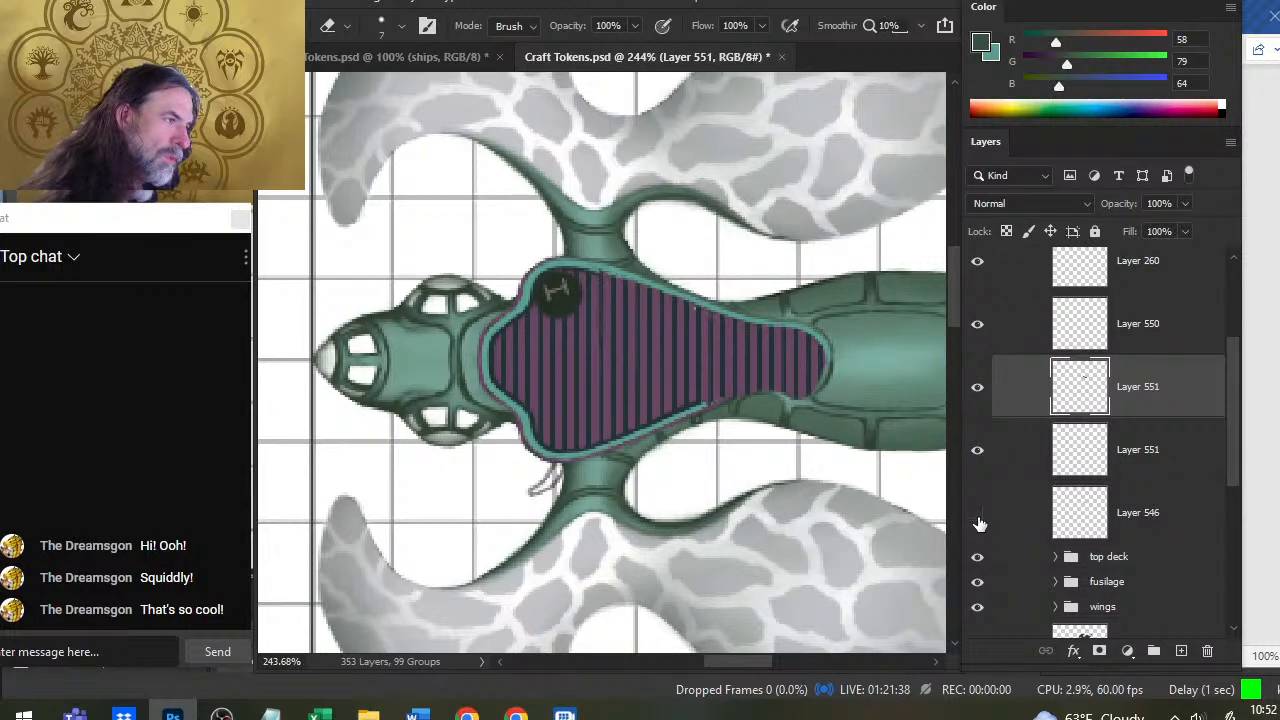
click(979, 517)
click(980, 454)
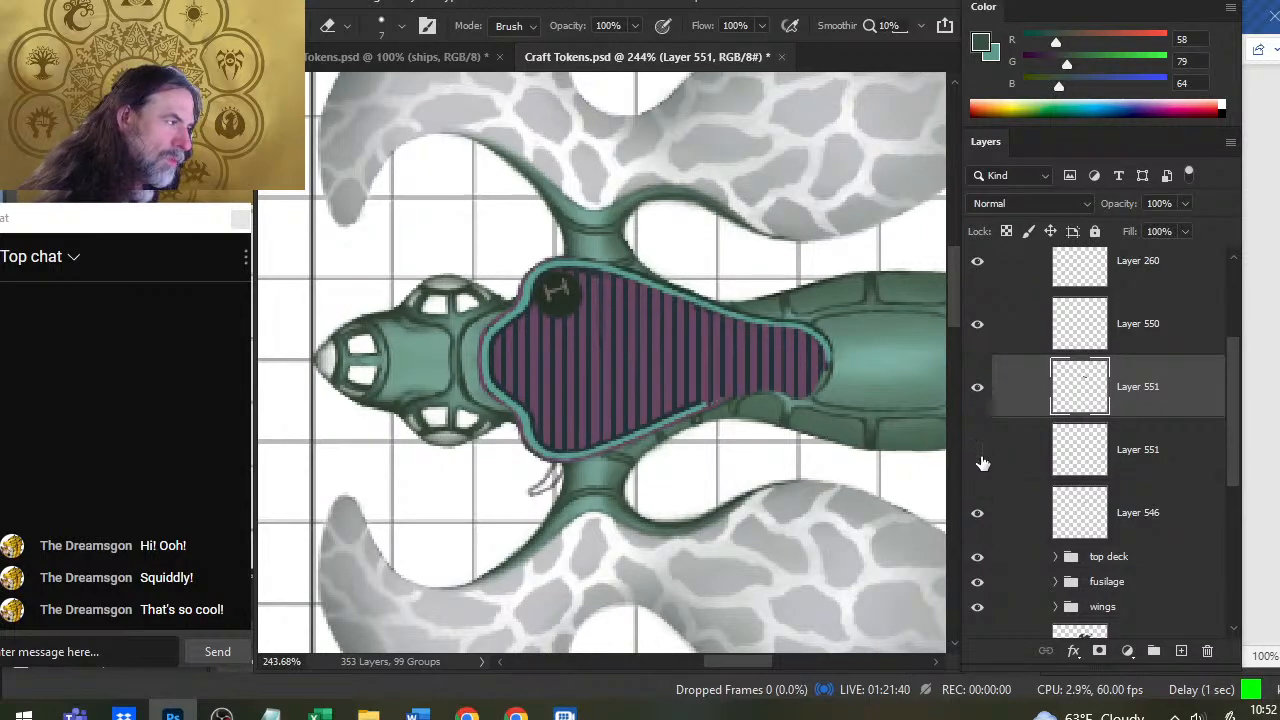
click(982, 456)
click(982, 456)
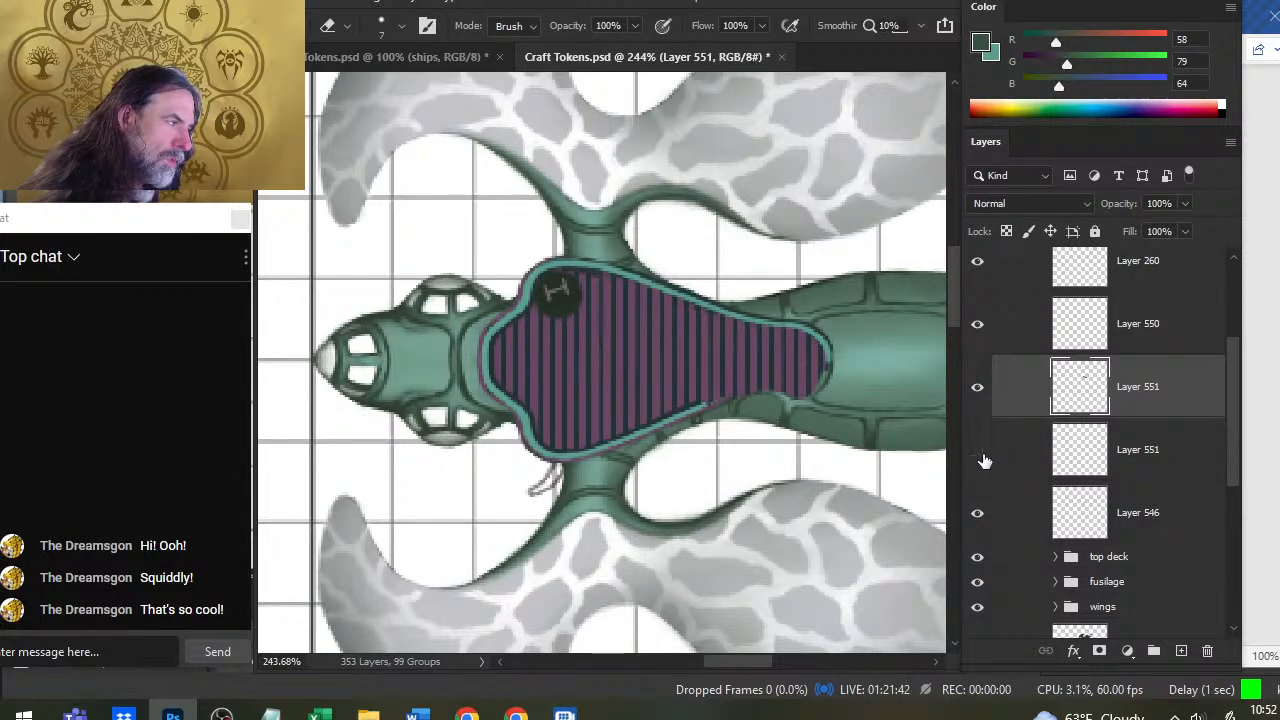
click(982, 456)
click(980, 393)
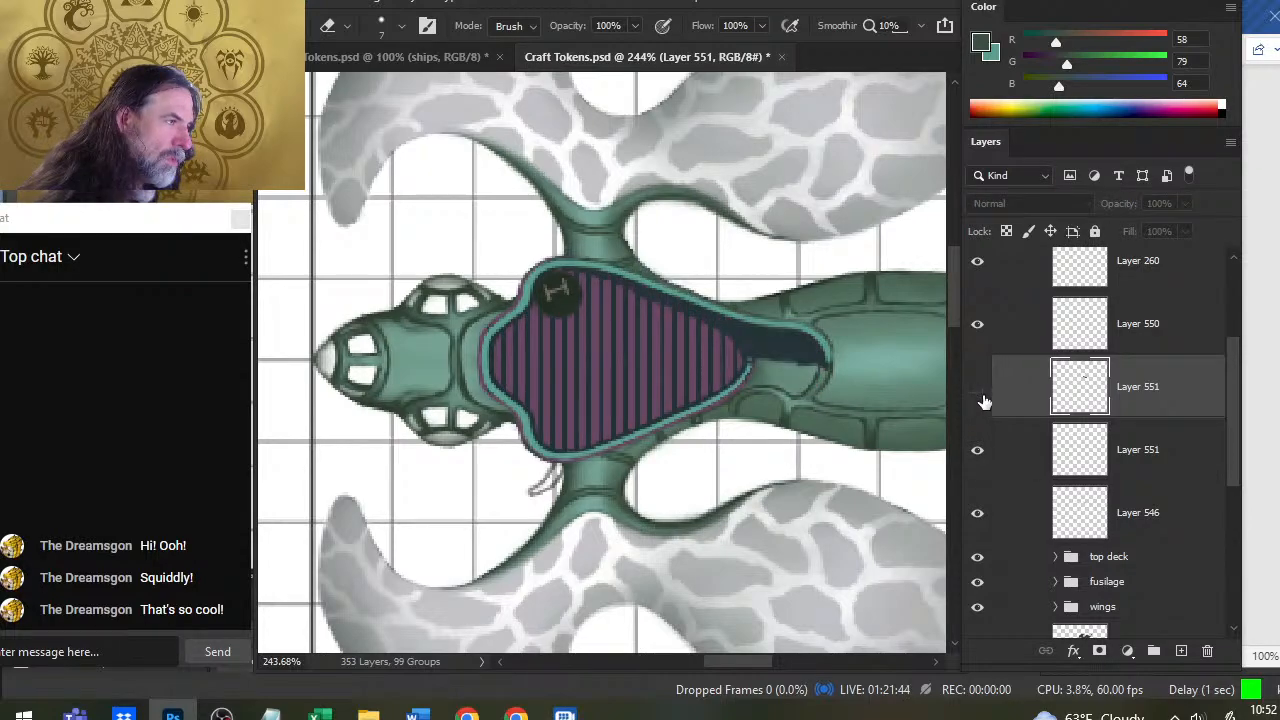
click(982, 398)
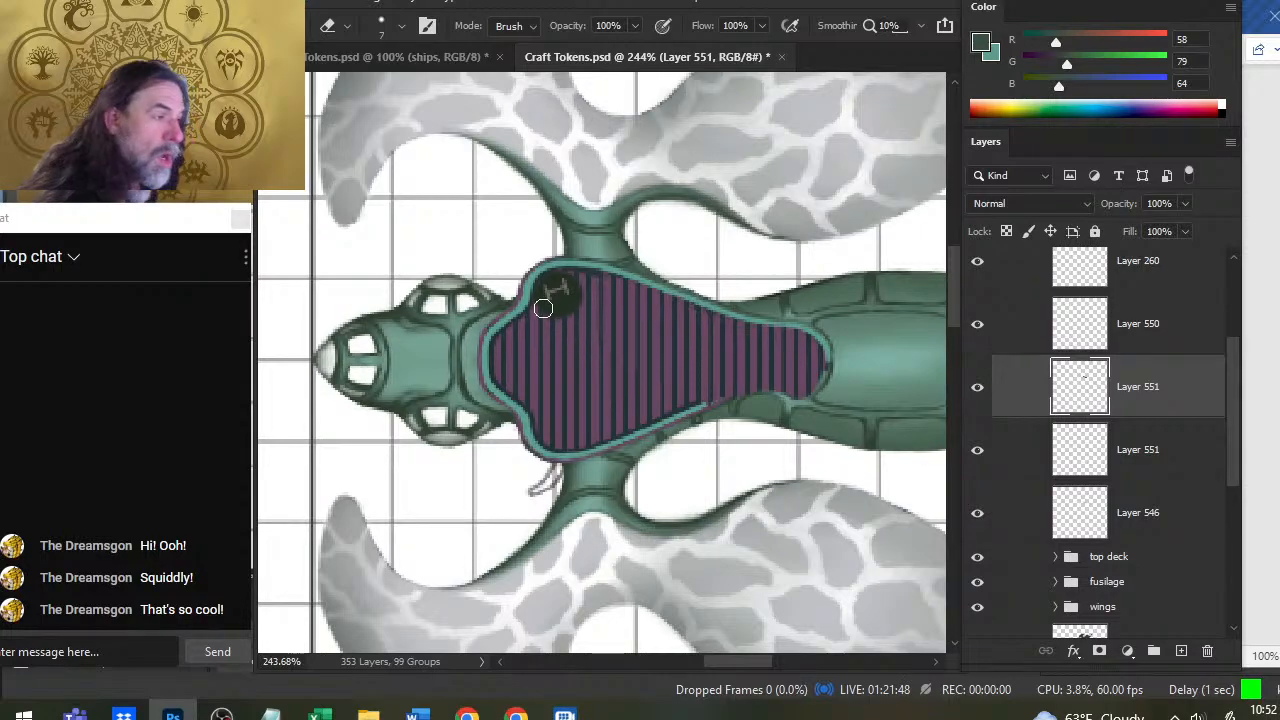
Lift a lassoed patch of deck stripes onto its own layer and align it with the stripes beside the round H emblem
key(l)
mouse_move(620, 307)
mouse_down()
mouse_move(598, 350)
mouse_move(600, 292)
mouse_up()
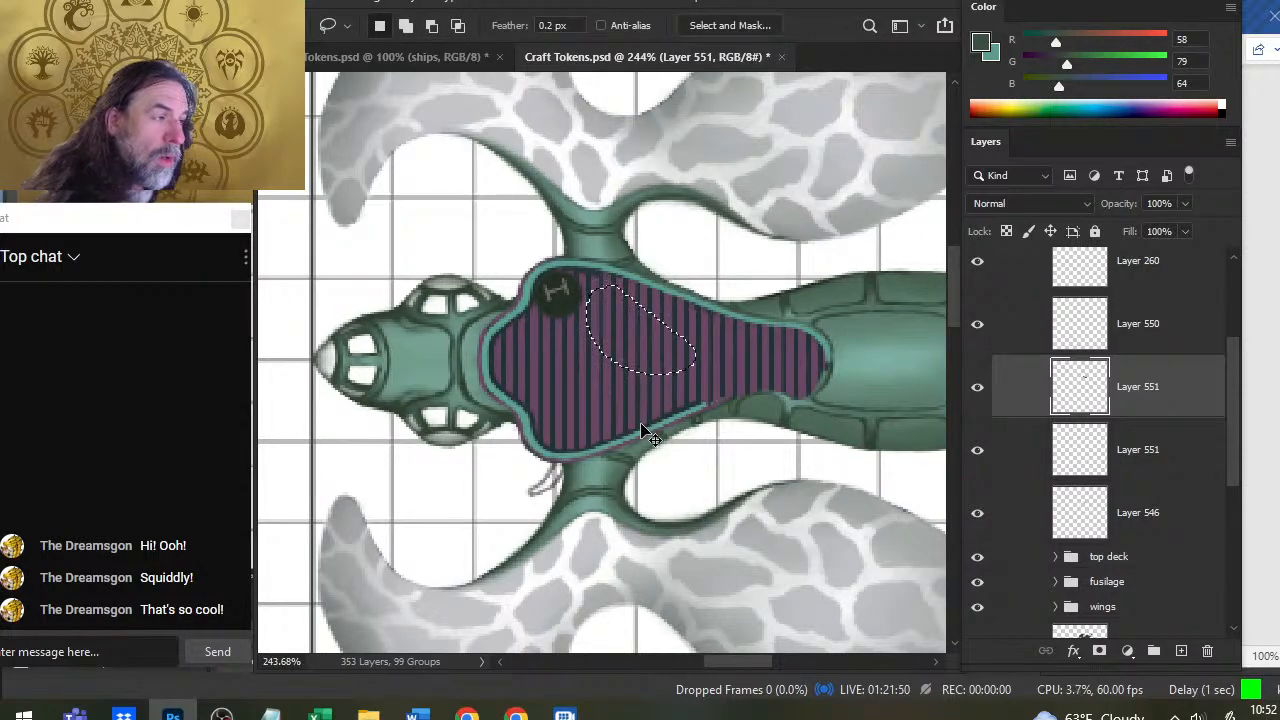
key(ctrl+shift+j)
key(v)
mouse_move(694, 392)
mouse_down()
mouse_move(683, 383)
mouse_move(684, 400)
mouse_up()
key(Up)
key(Up)
key(Left)
key(Left)
key(Left)
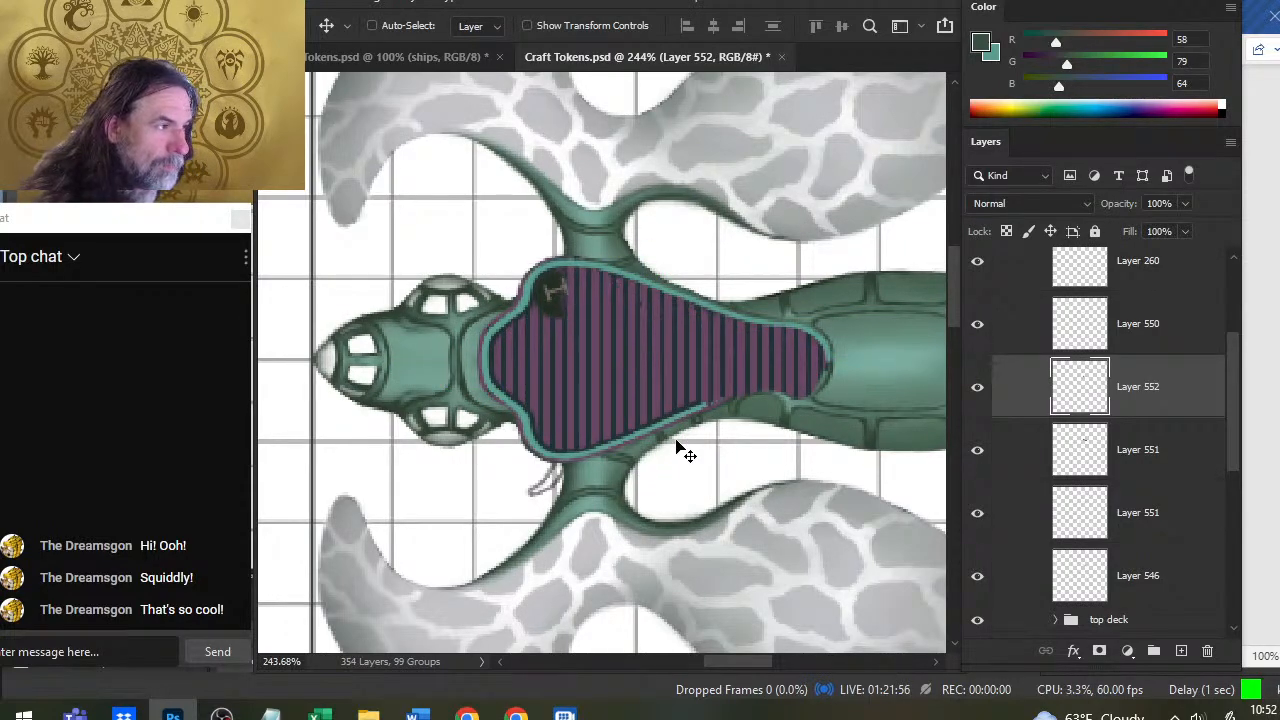
key(Left)
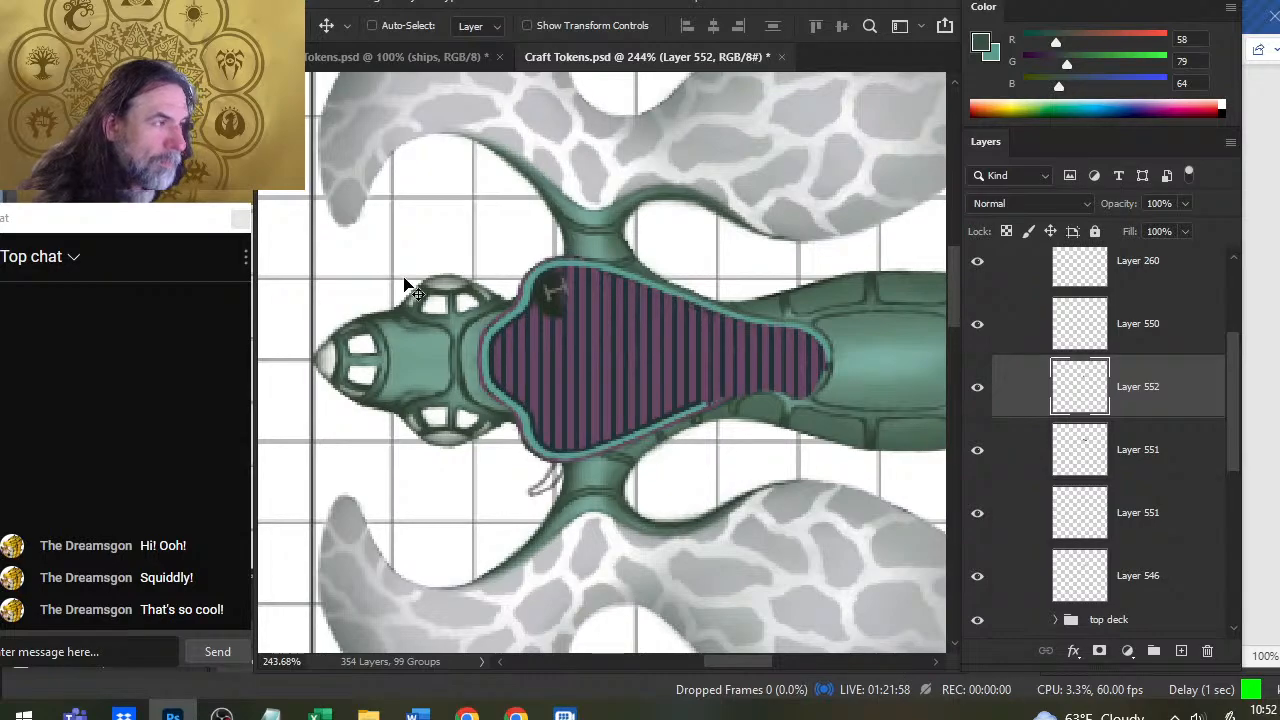
Erase the stripe patch where it covers the round H emblem and merge it down into the upper Layer 551
key(e)
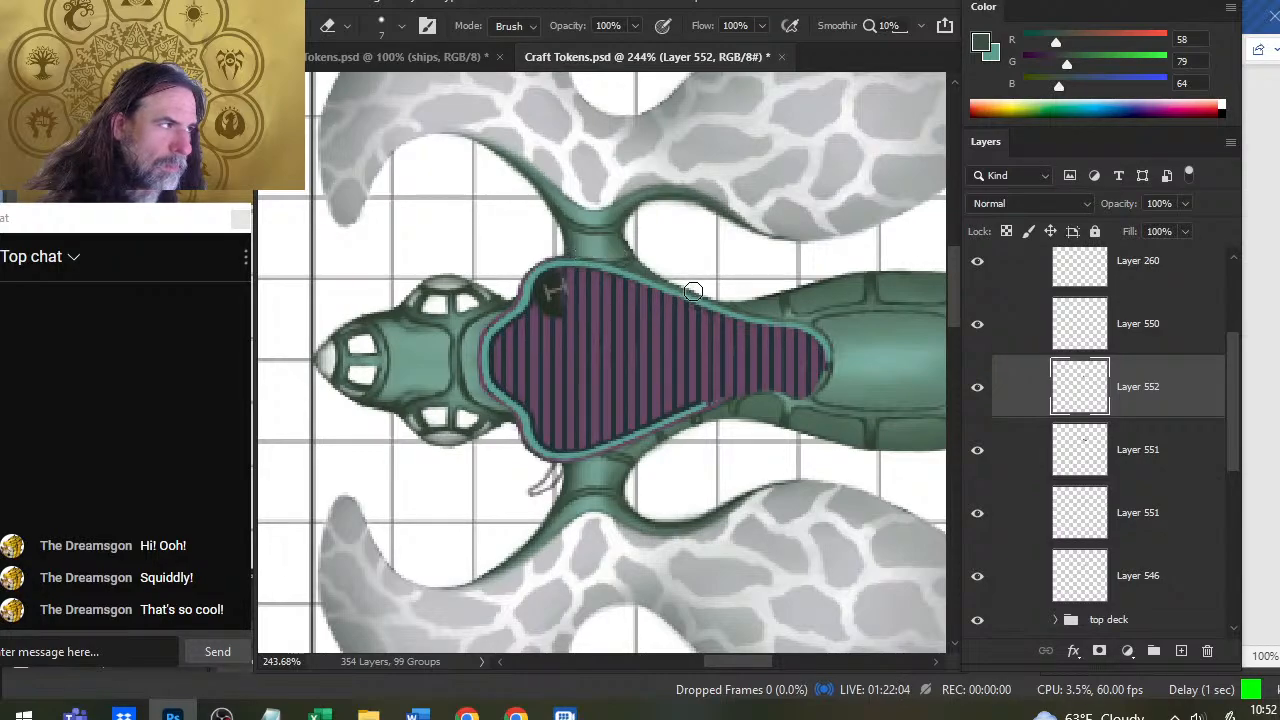
mouse_move(545, 298)
mouse_down()
mouse_move(536, 305)
mouse_move(540, 283)
mouse_move(539, 296)
mouse_up()
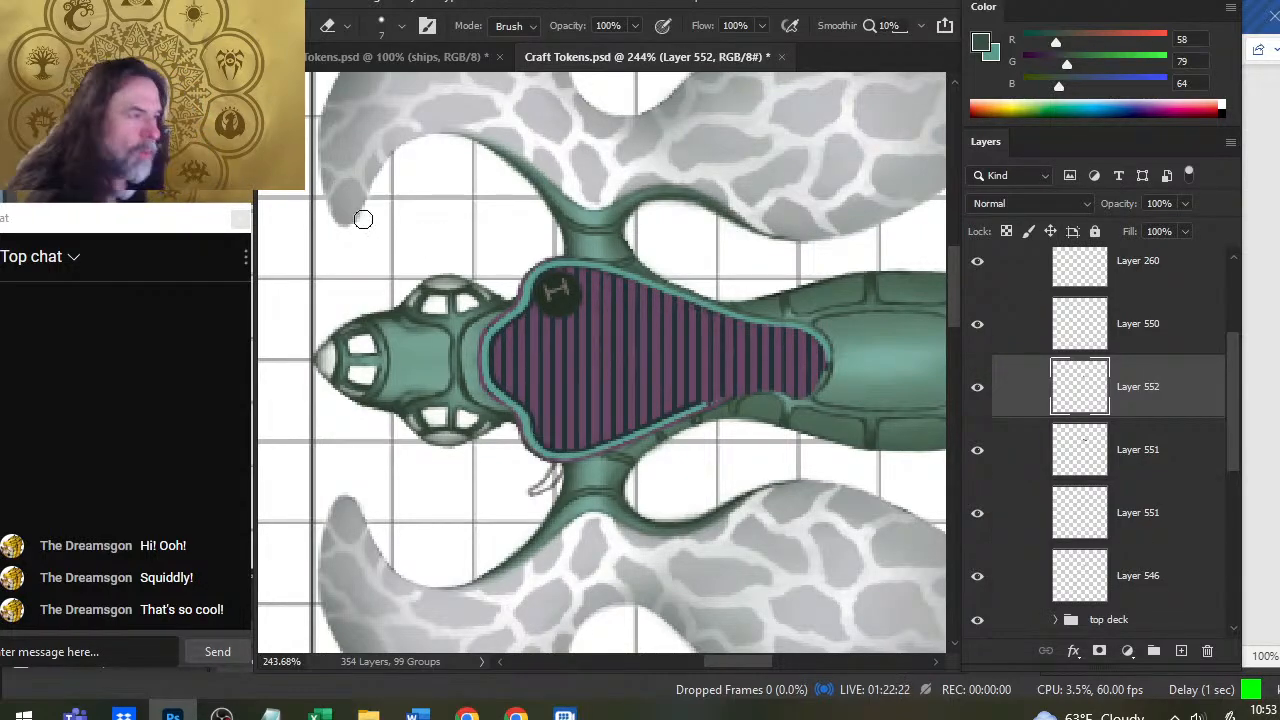
click(978, 455)
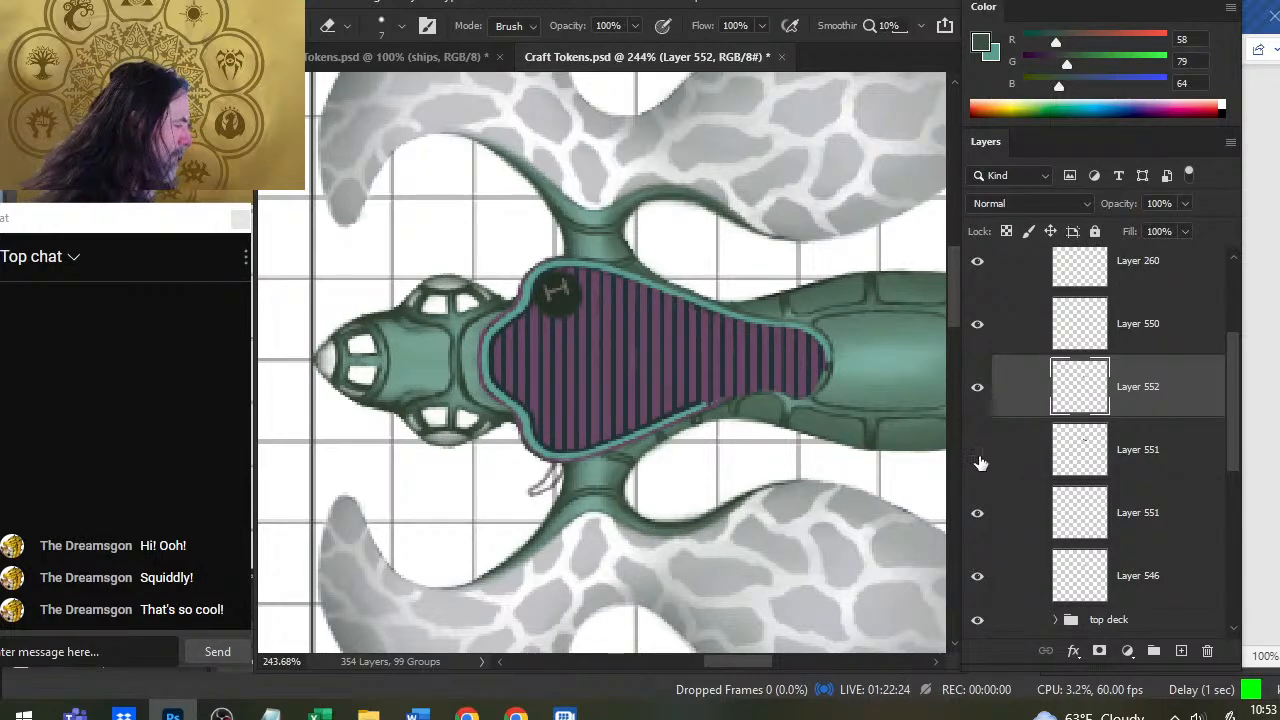
click(980, 458)
right_click(1014, 406)
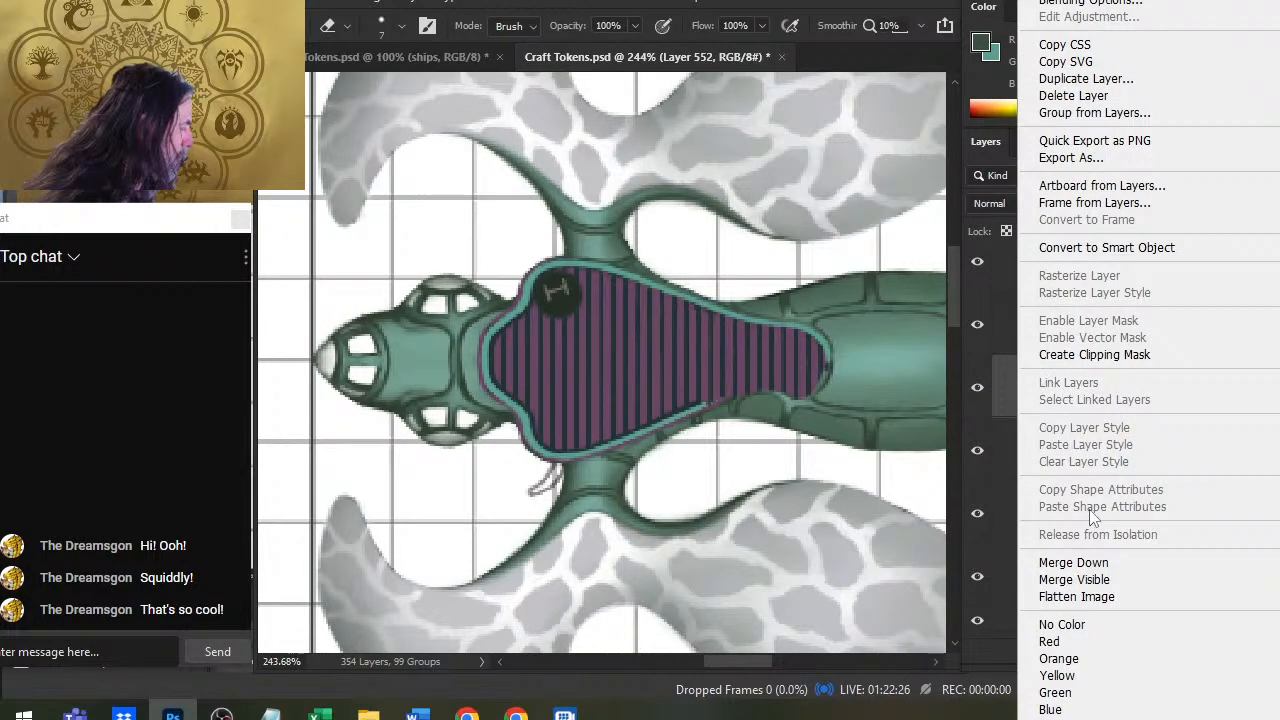
click(1073, 562)
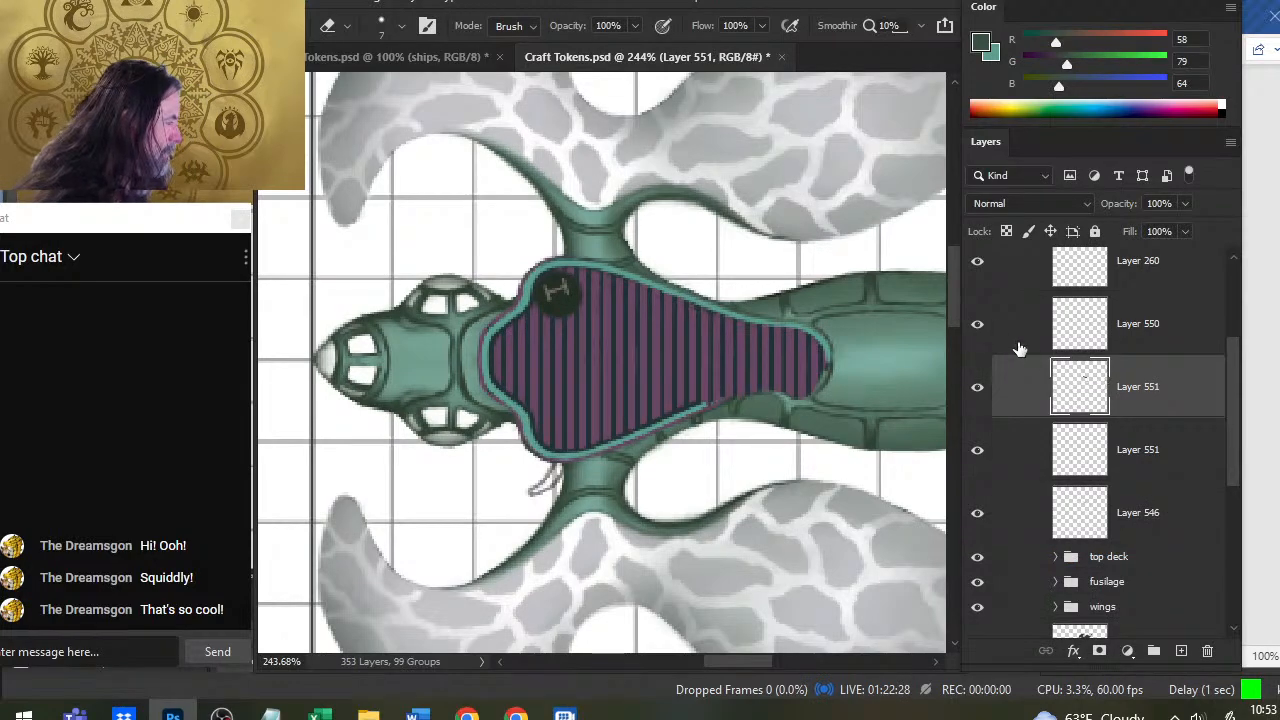
Group Layer 550, both Layer 551 layers and Layer 546, after toggling Layers 550 and 260 to check their content
click(979, 326)
click(978, 326)
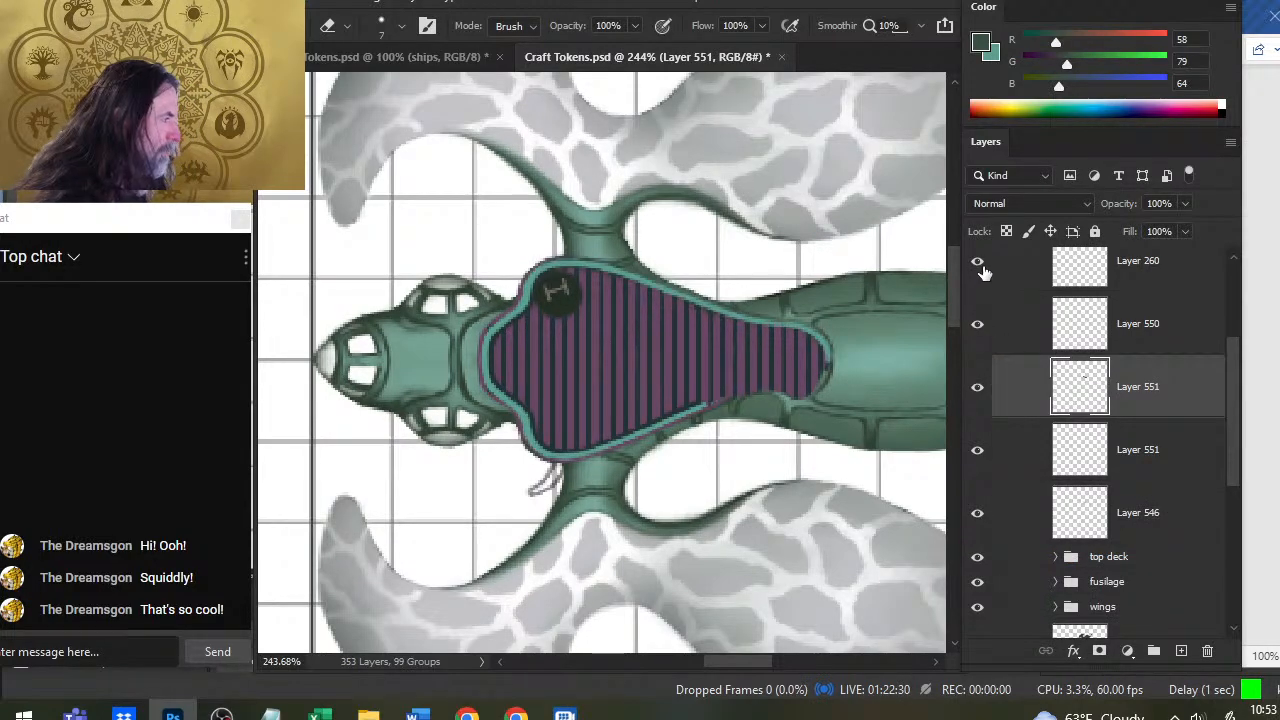
click(977, 262)
click(977, 262)
click(1020, 323)
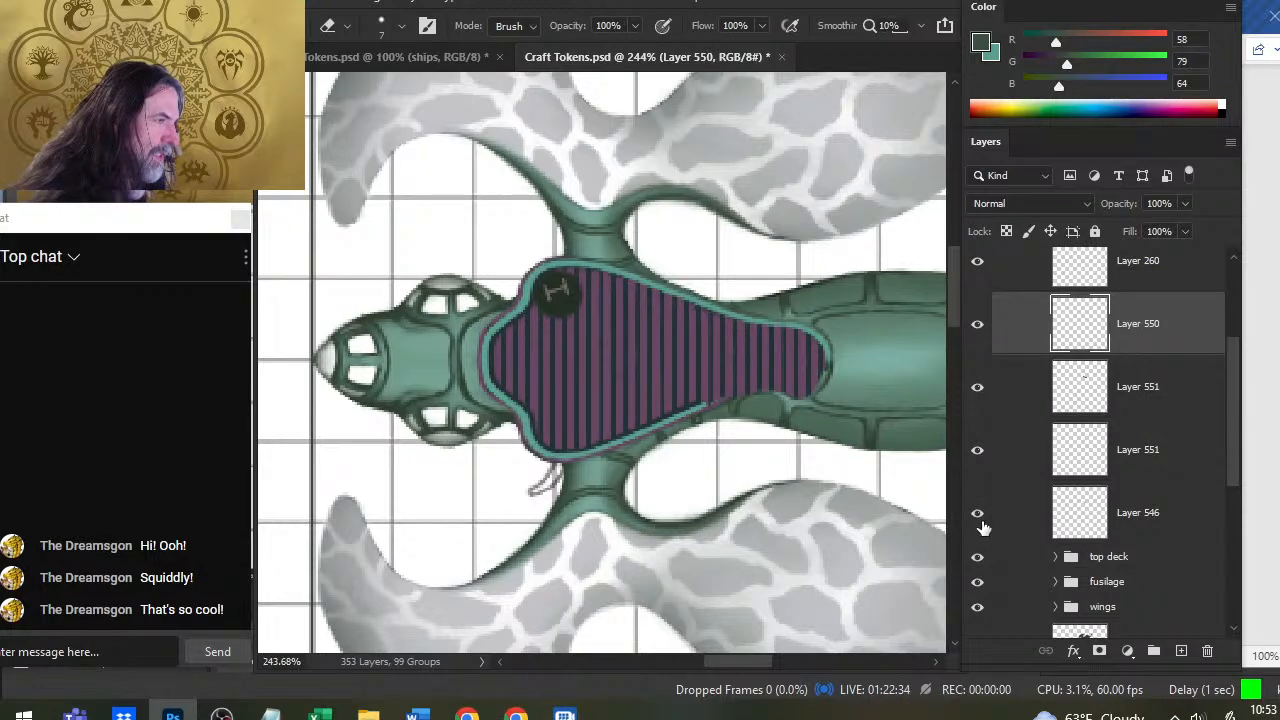
shift+click(1008, 521)
key(ctrl+g)
Duplicate the group of deck stripe and rim layers and flip the copy vertically over the lower half of the deck
right_click(1010, 312)
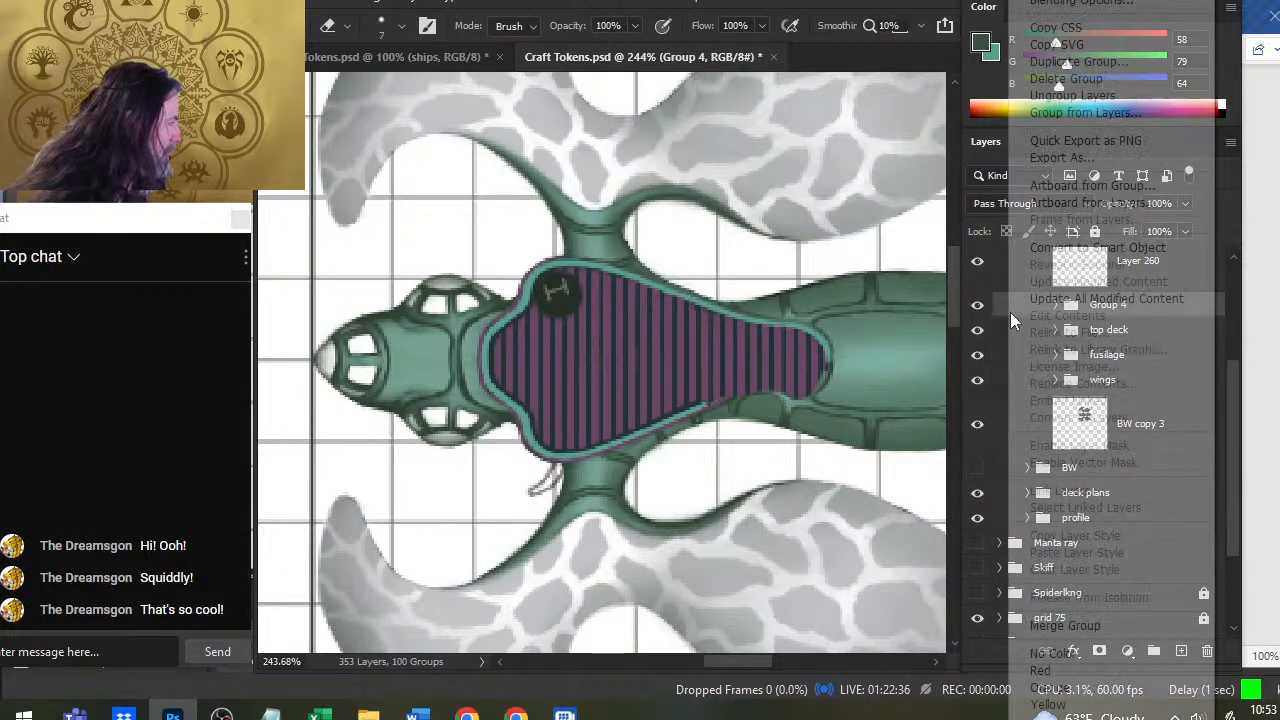
click(1135, 62)
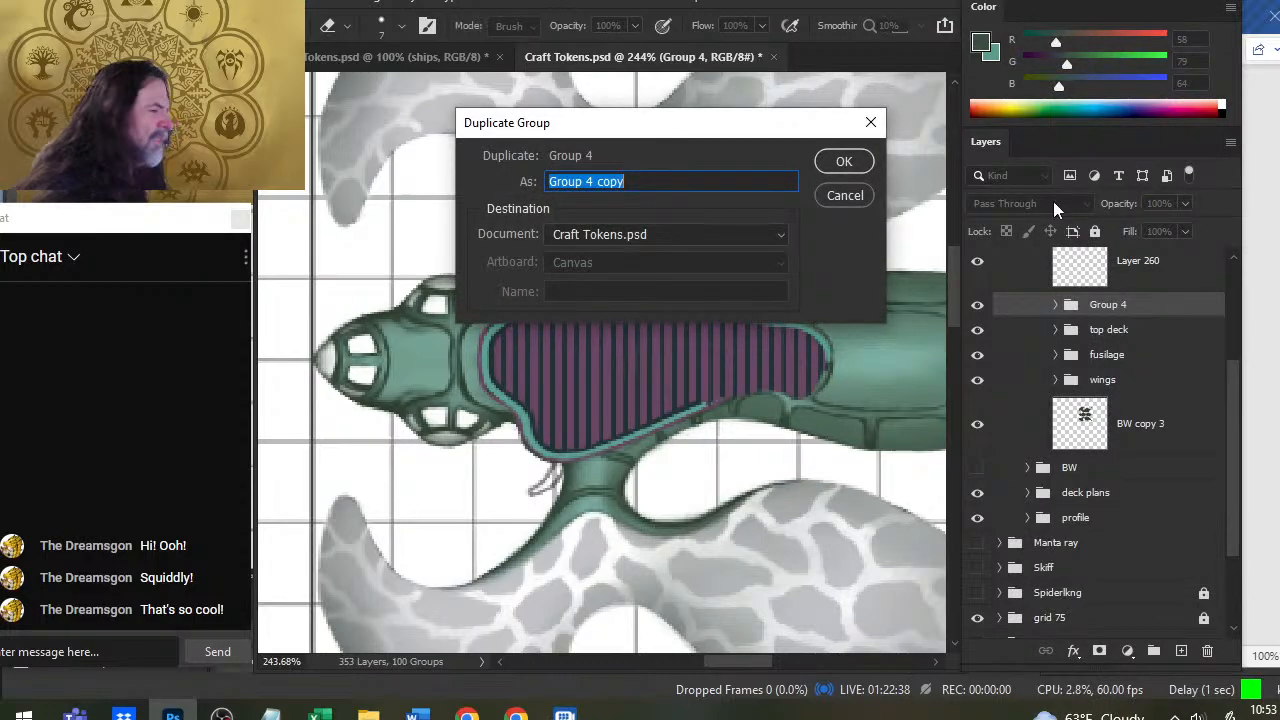
key(Return)
key(l)
right_click(701, 288)
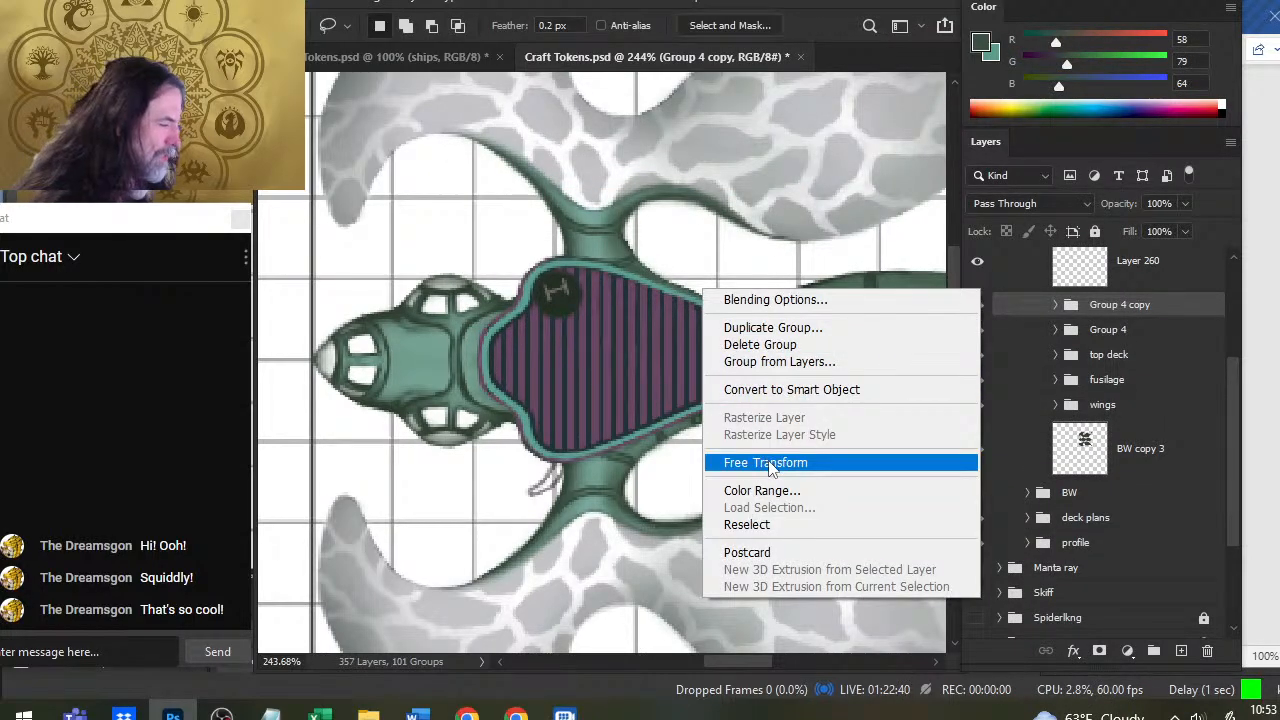
click(750, 462)
right_click(707, 318)
click(772, 660)
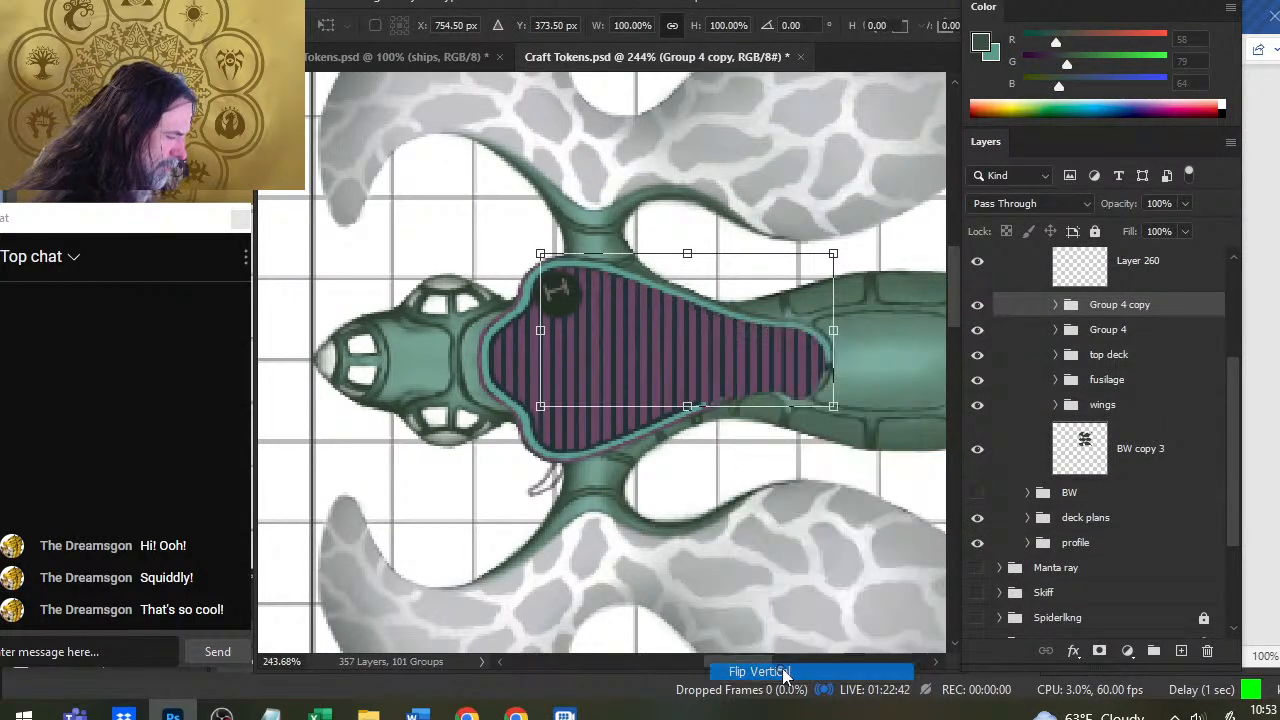
key(Return)
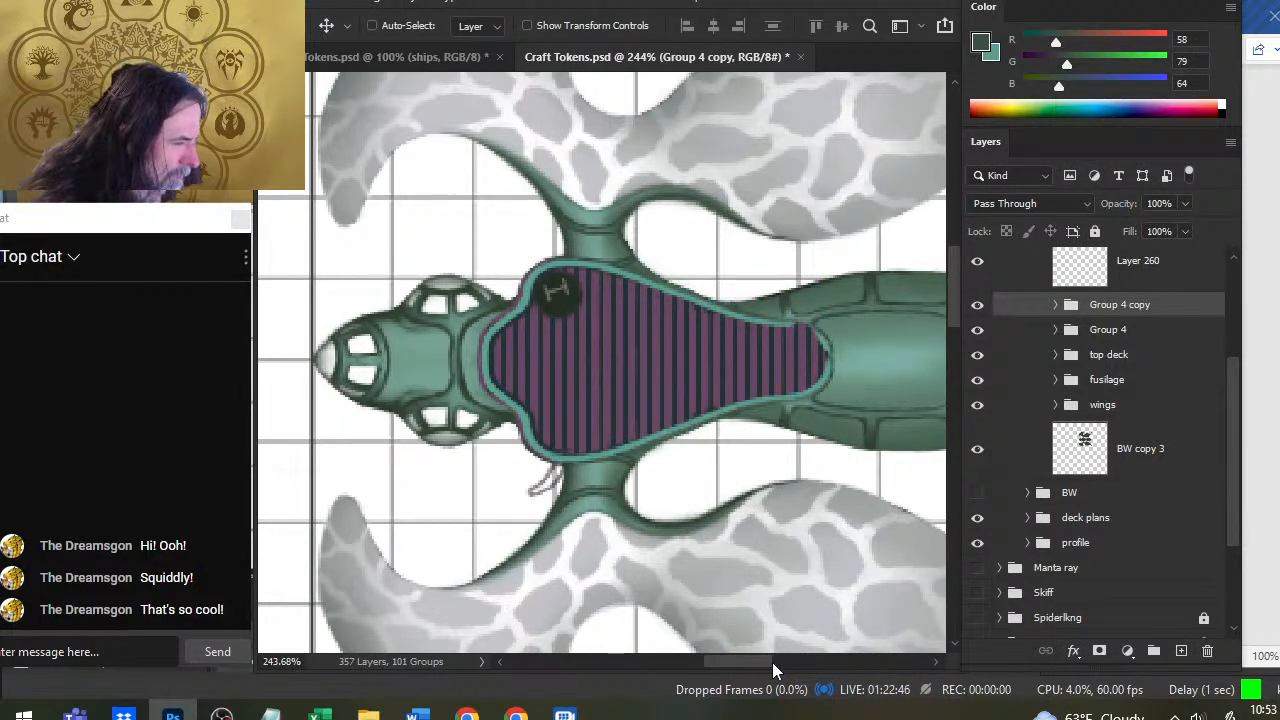
Merge the flipped Group 4 copy into a single layer so it can be erased
key(e)
click(811, 318)
key(Return)
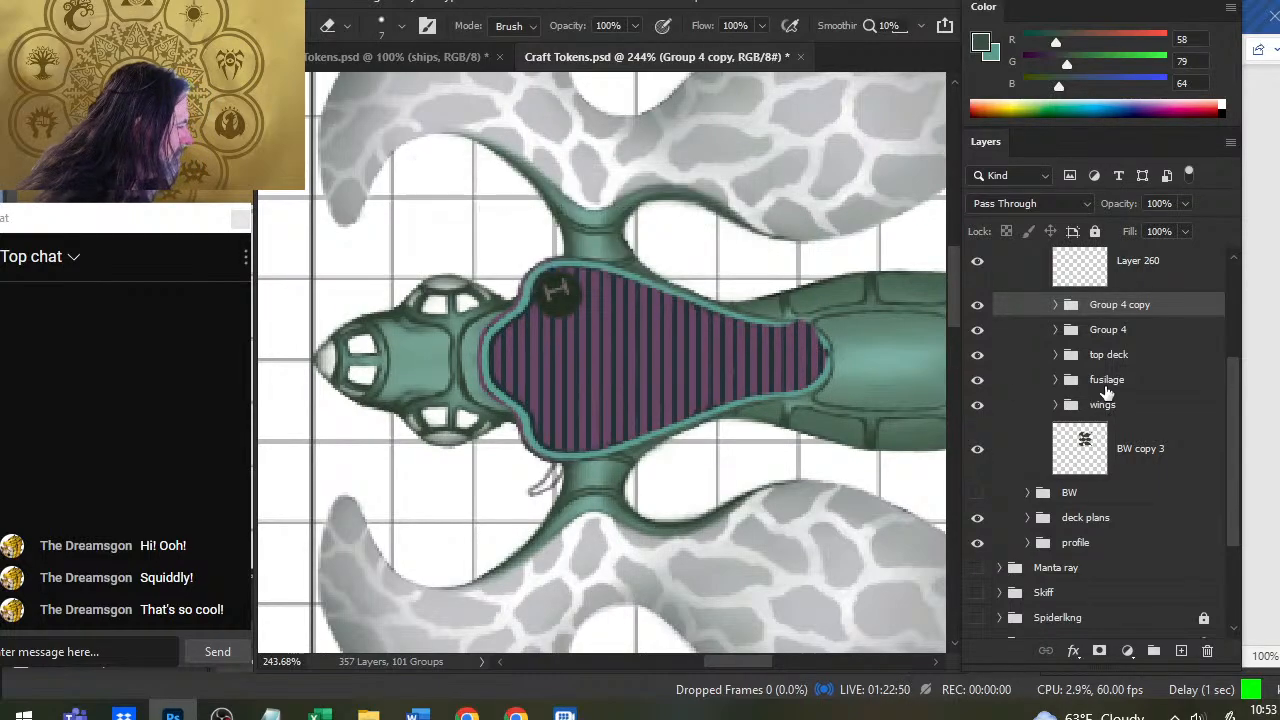
right_click(1116, 306)
click(1186, 625)
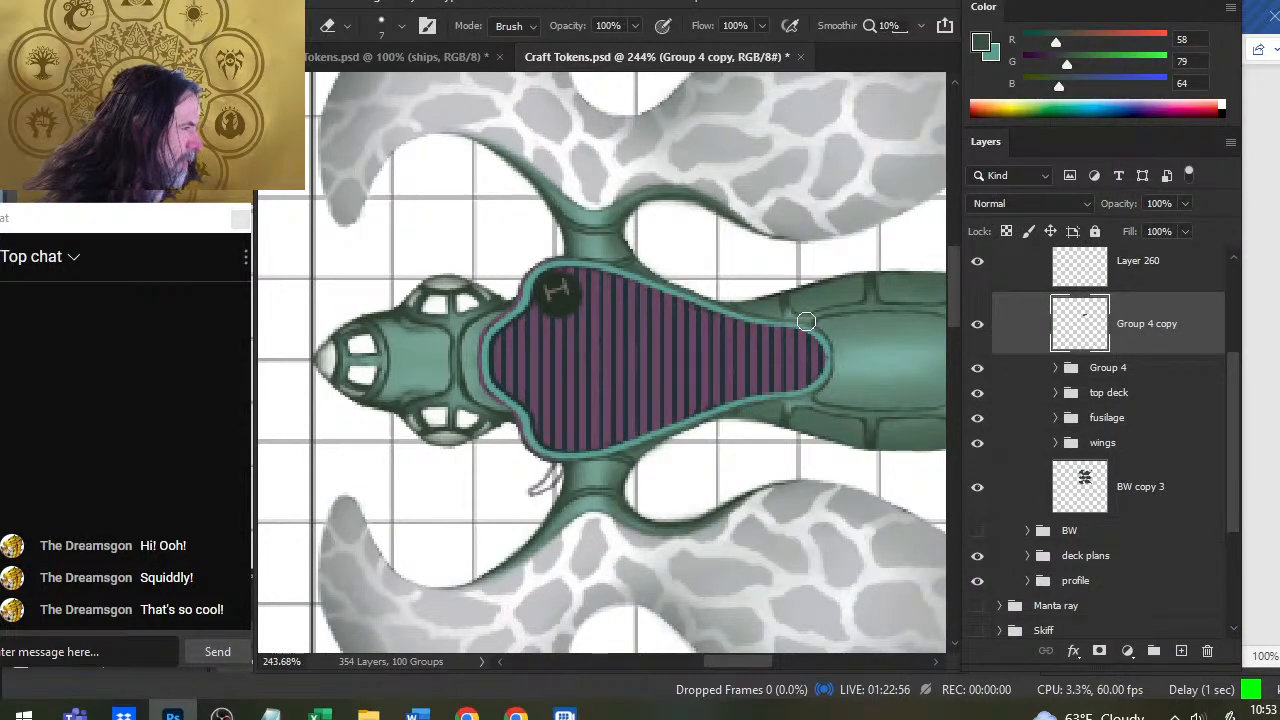
Clean up the overlapping rim and stripe ends at the deck's narrow rear end with the Smudge and Eraser tools
key(r)
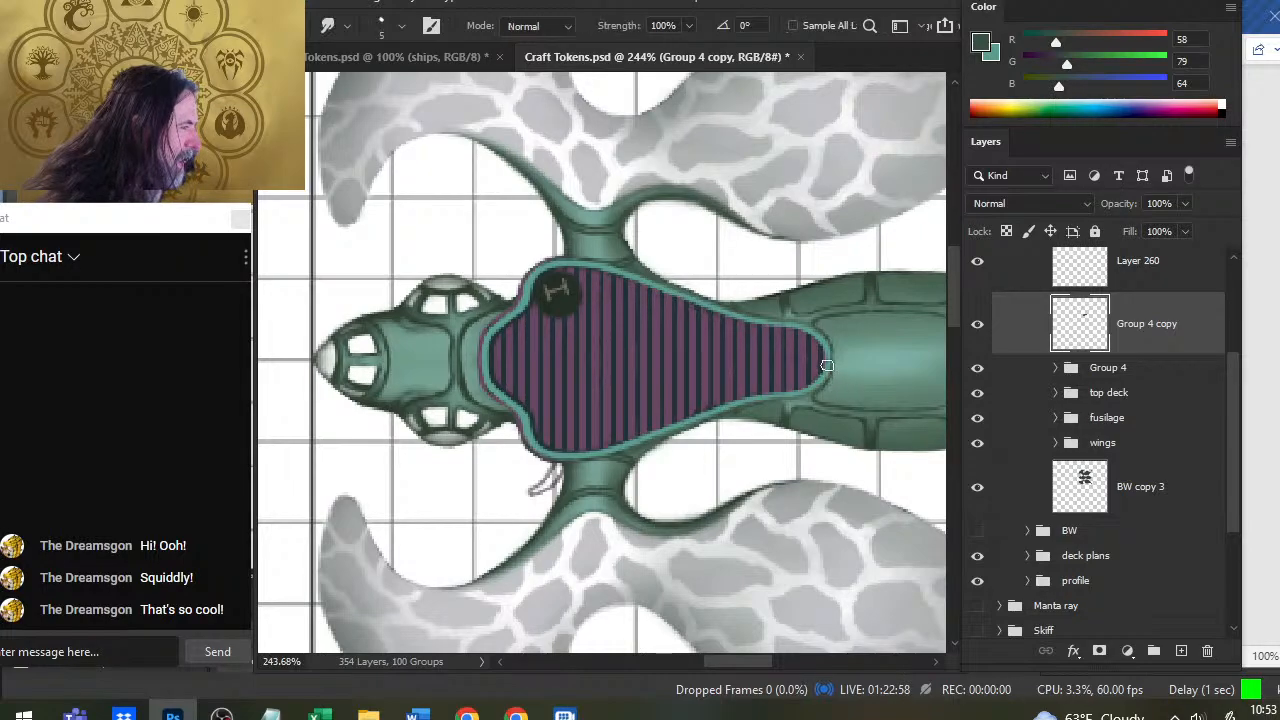
key(e)
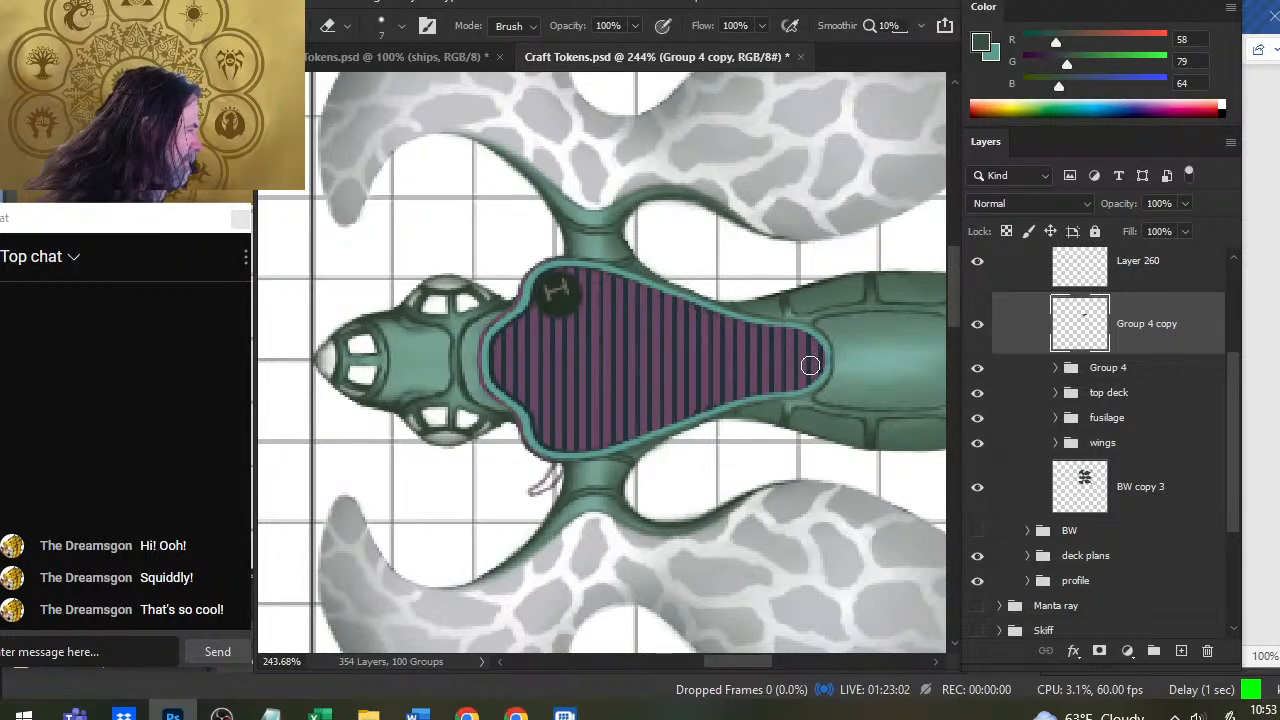
key(r)
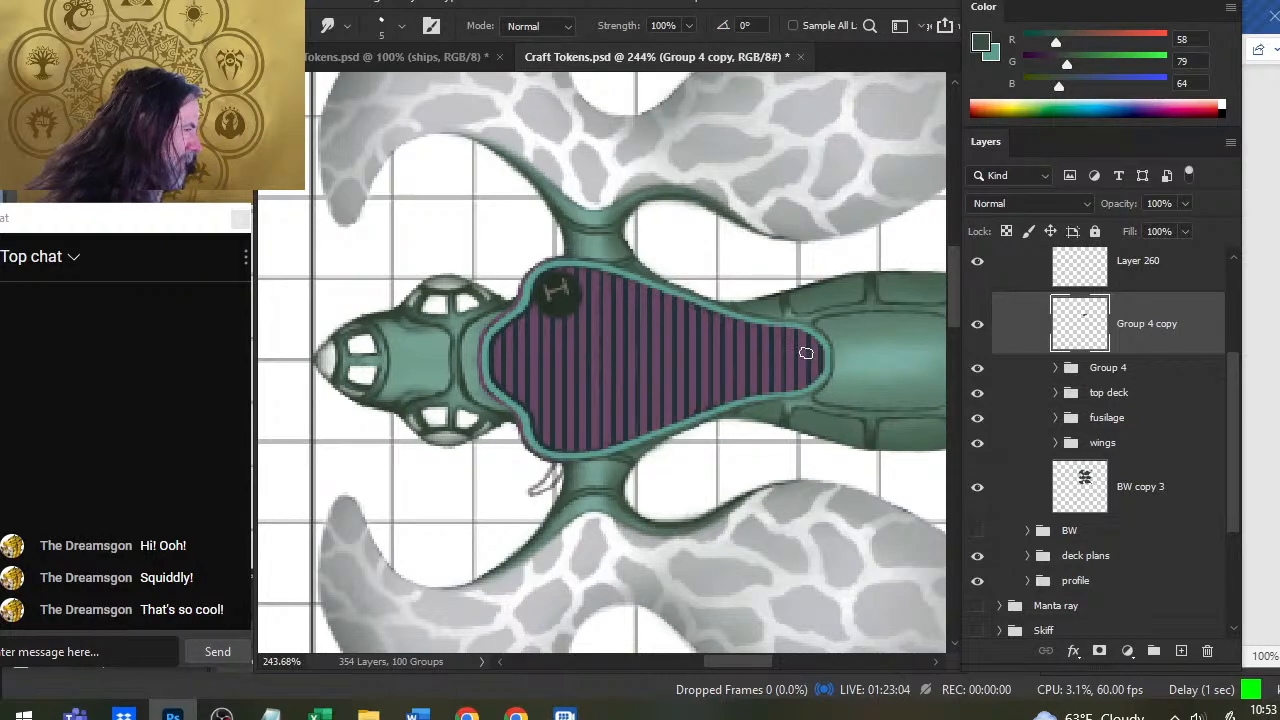
key(e)
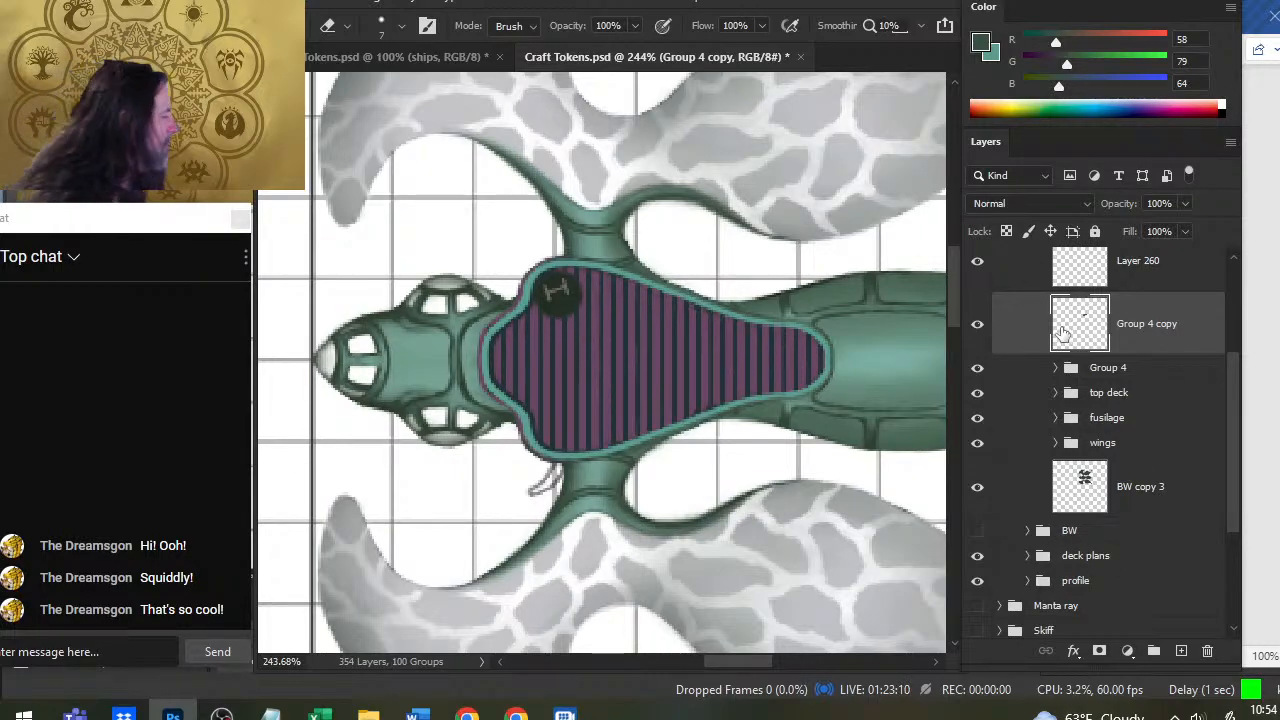
Group the merged Group 4 copy with Group 4 and move the new group into the top deck group
shift+click(1142, 372)
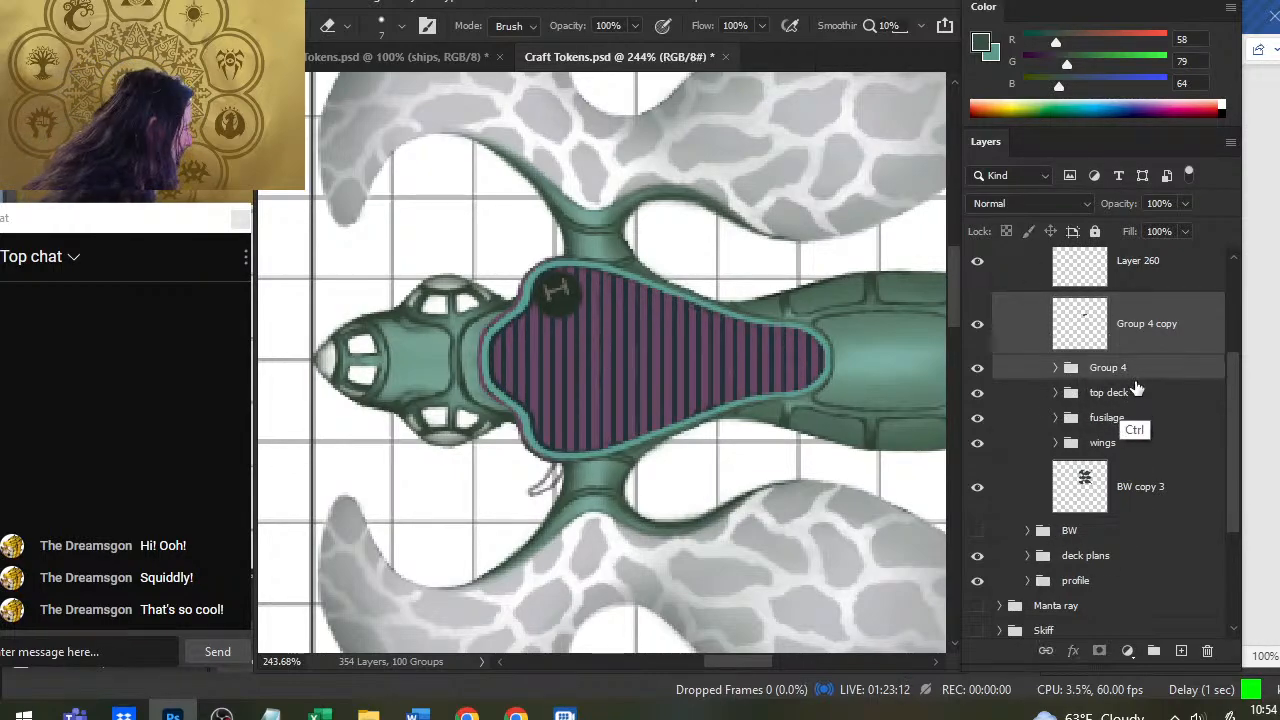
key(ctrl+g)
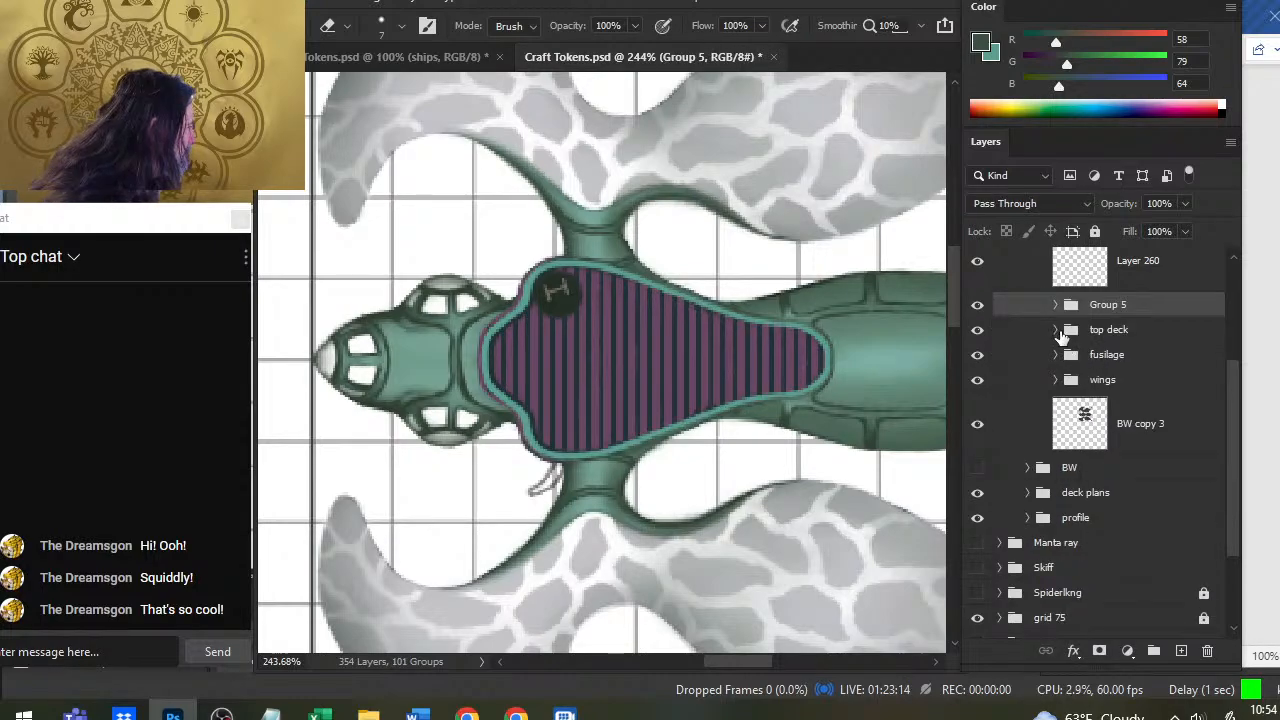
click(1055, 329)
click(977, 331)
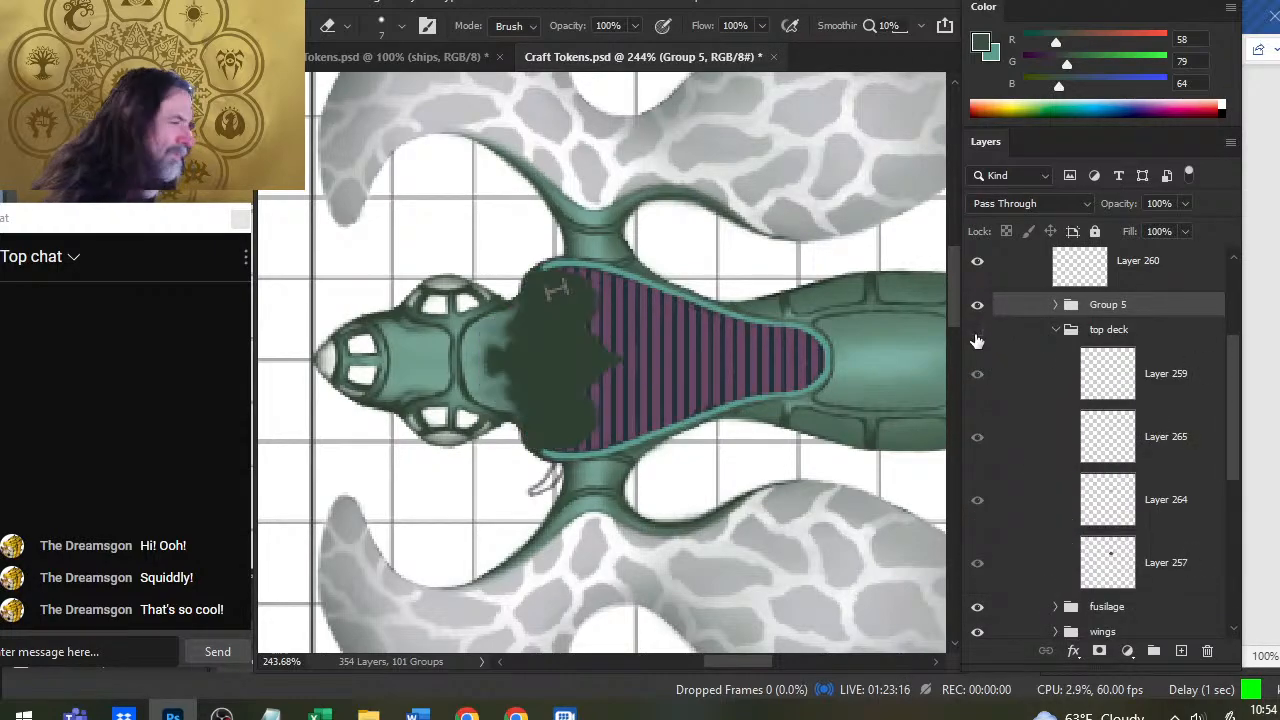
click(977, 331)
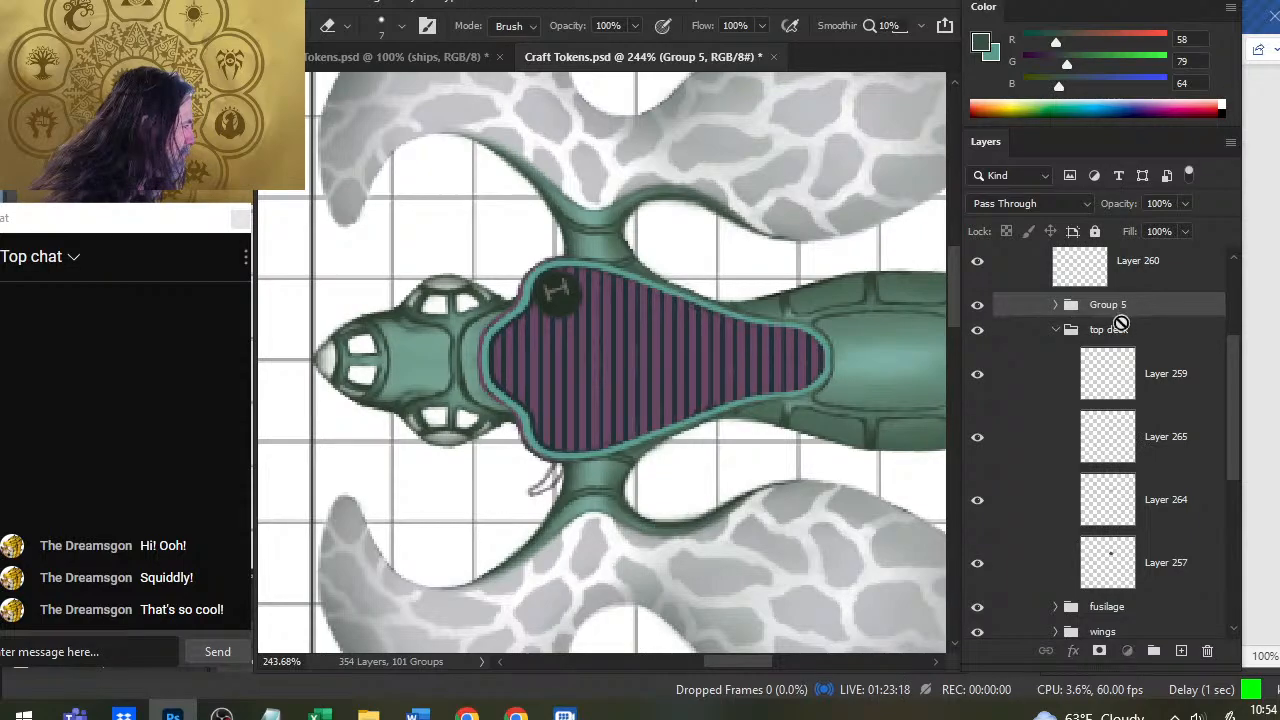
drag(1118, 312, 1100, 336)
click(1057, 307)
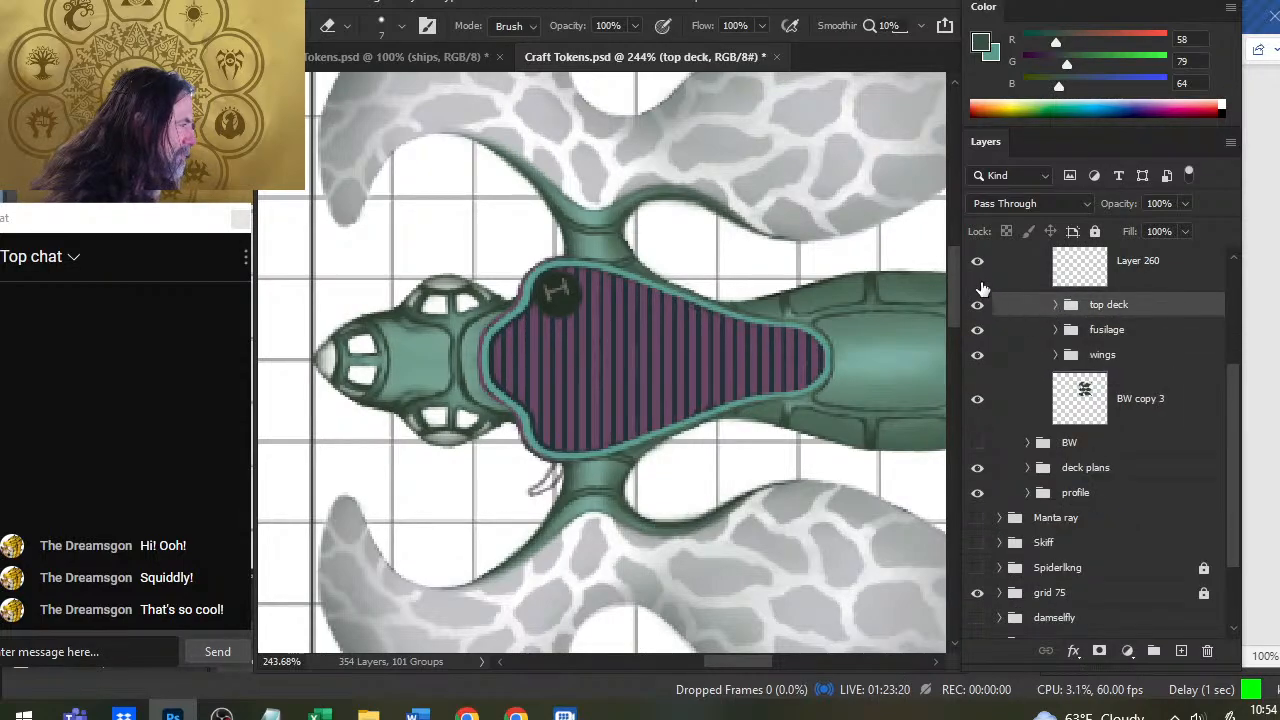
Move Layer 260 into the top deck group above Group 5 and collapse the COLOR group
click(1056, 305)
drag(1030, 270, 1033, 314)
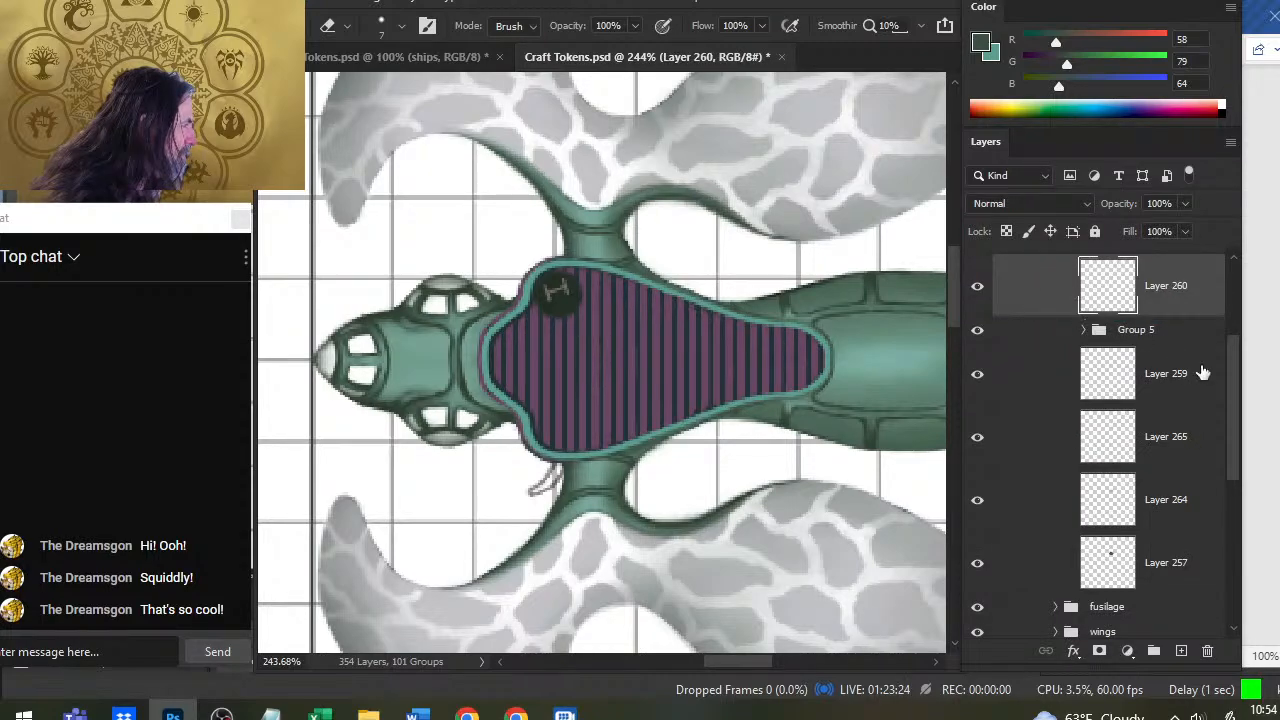
drag(1236, 389, 1234, 349)
click(1052, 350)
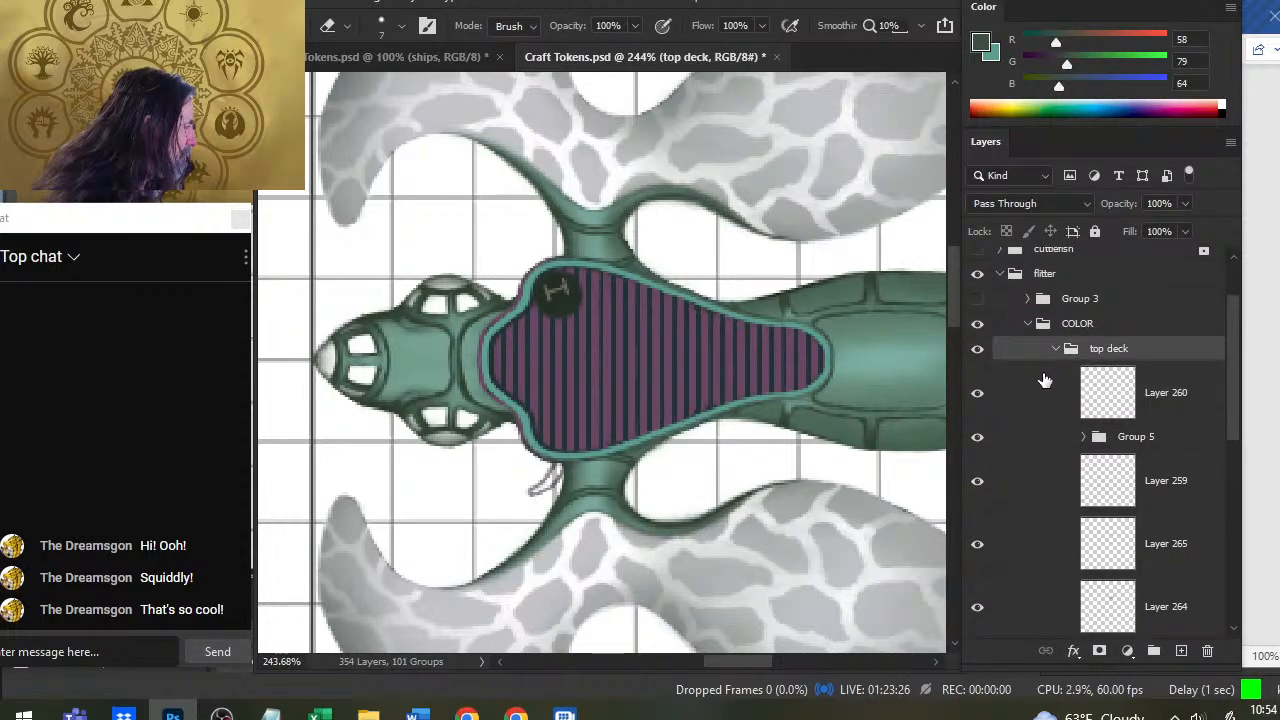
click(1028, 325)
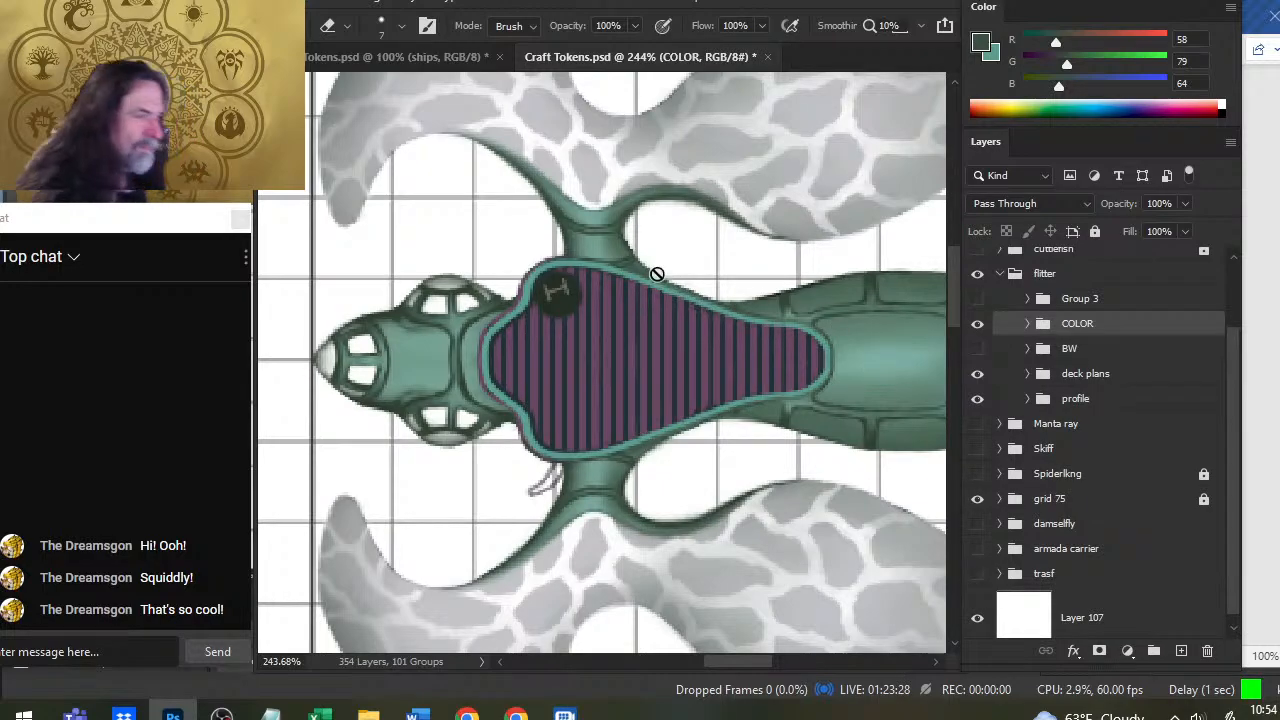
Examine the whole coloured token beside its profile drawing and check what the deck plans and profile groups contain
key(z)
drag(796, 373, 746, 488)
drag(799, 409, 687, 374)
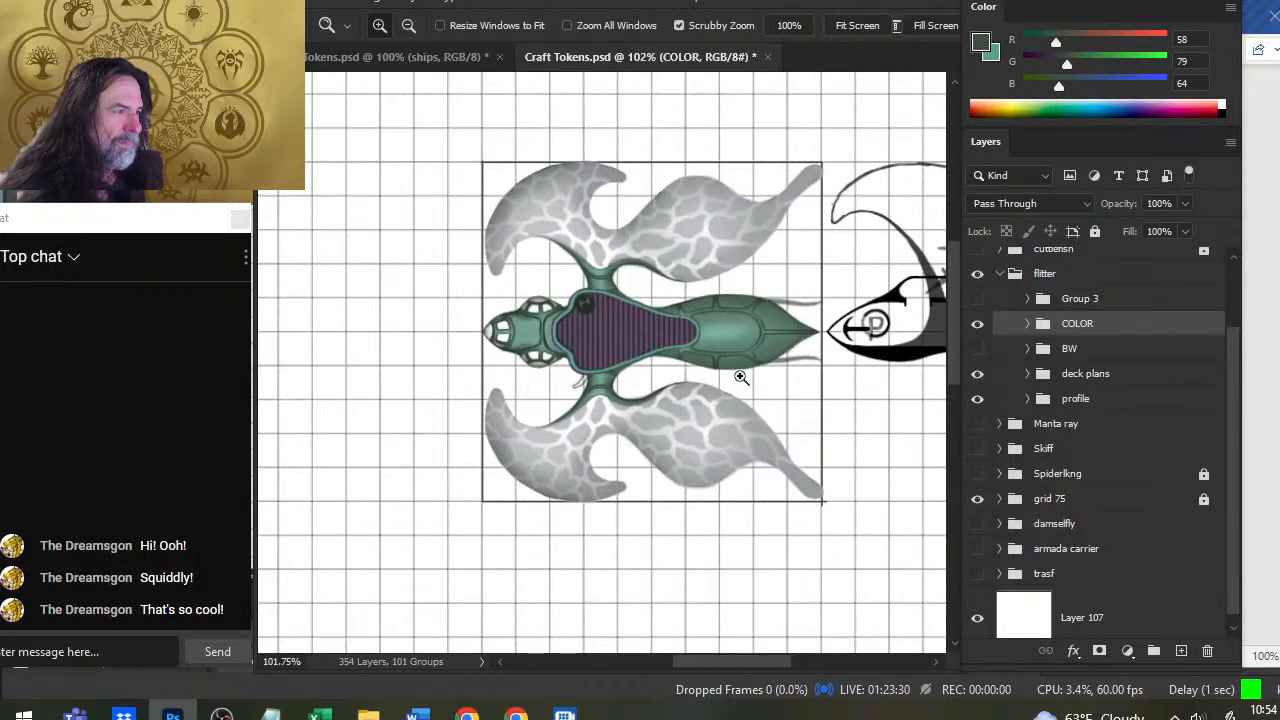
drag(791, 387, 733, 374)
drag(806, 356, 687, 345)
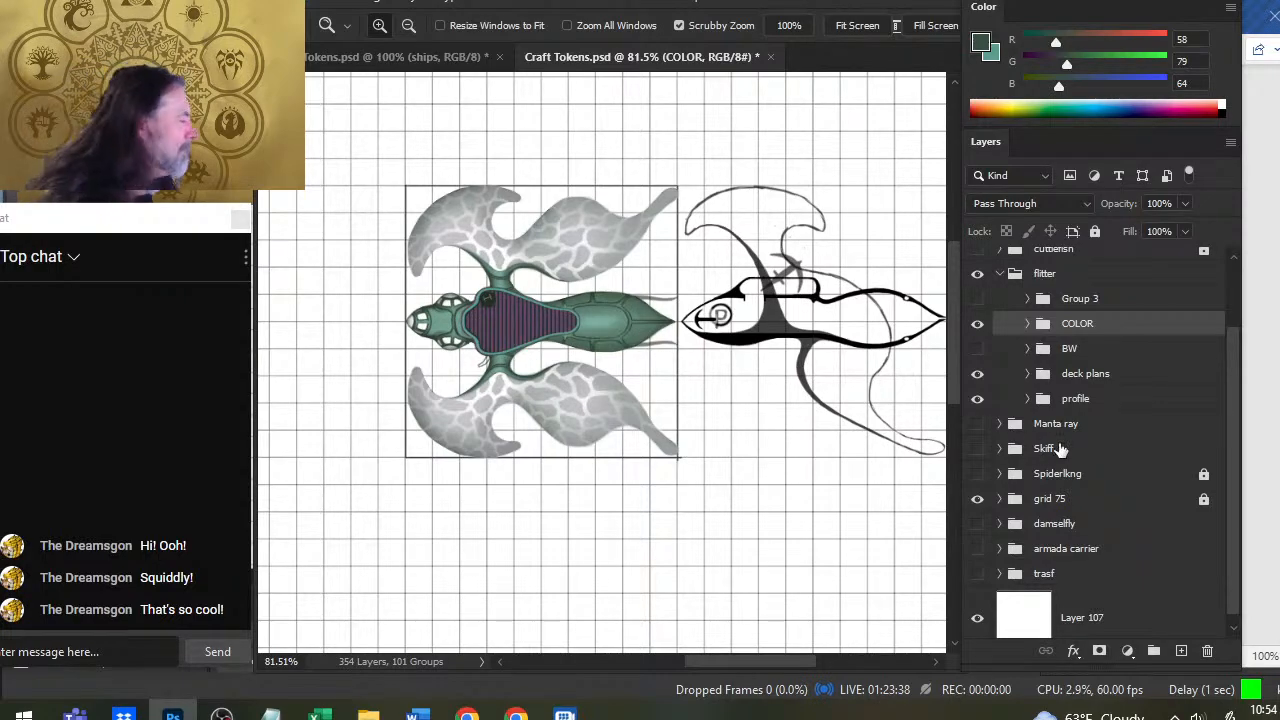
click(1032, 380)
click(1027, 374)
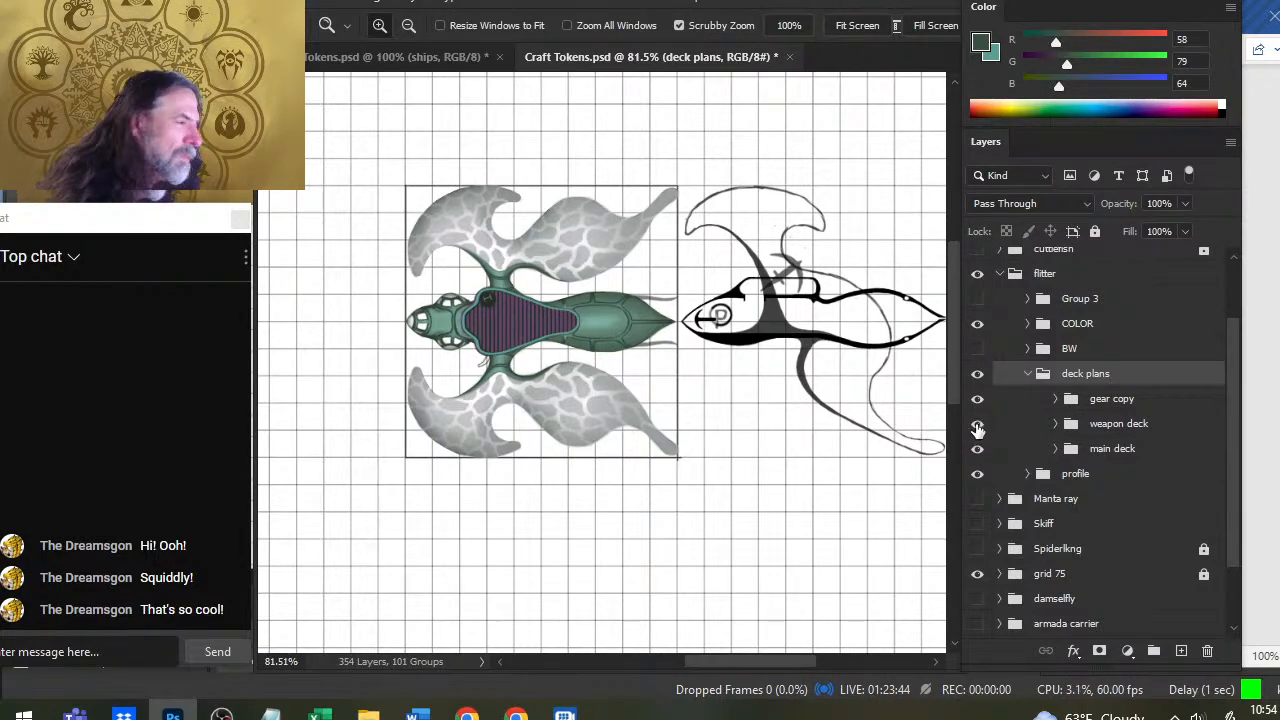
click(1027, 374)
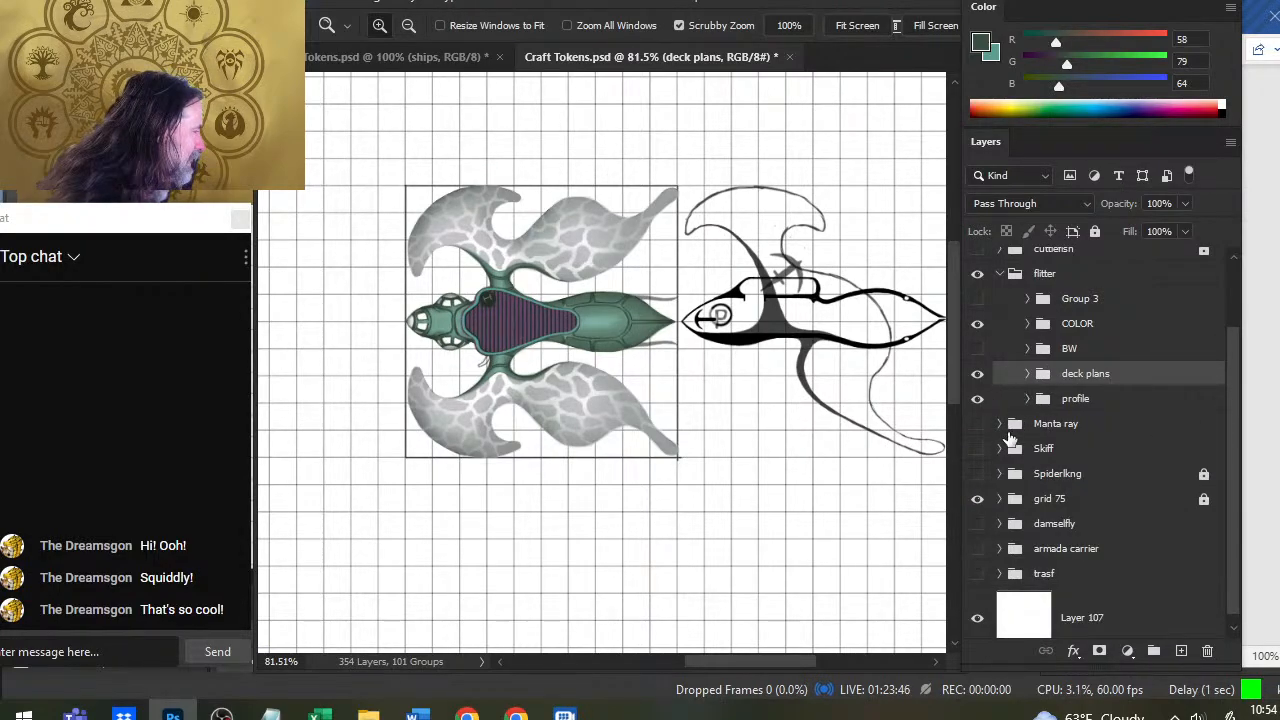
click(976, 399)
click(977, 398)
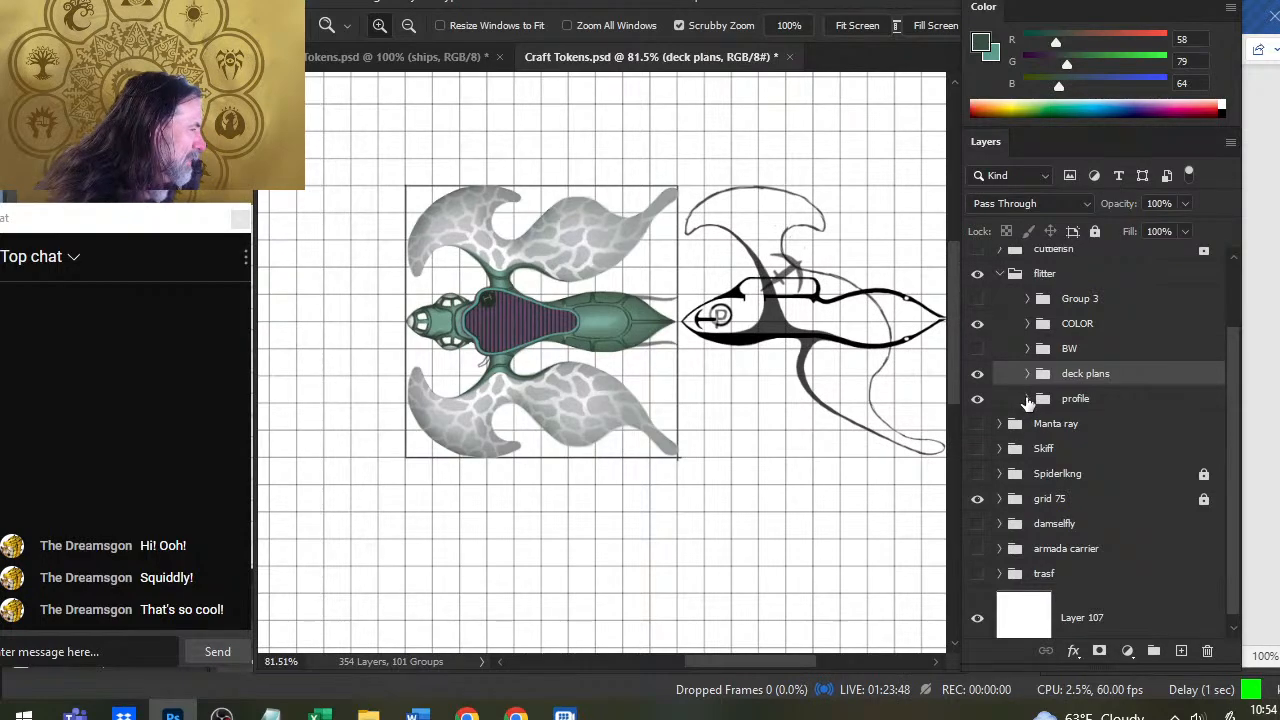
Toggle Mounted copy 6, gear copy 3, winhgs and bidt in the profile group to examine what each contributes
click(1027, 398)
click(977, 424)
click(977, 424)
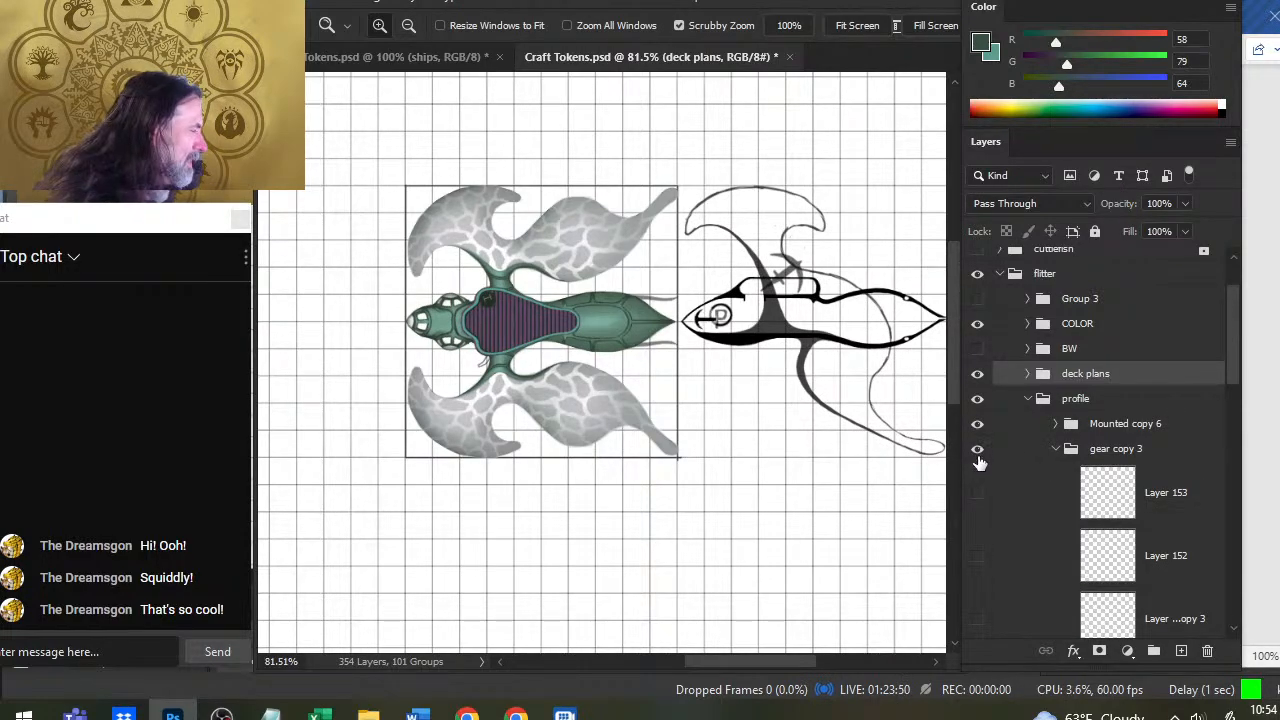
click(977, 449)
click(977, 449)
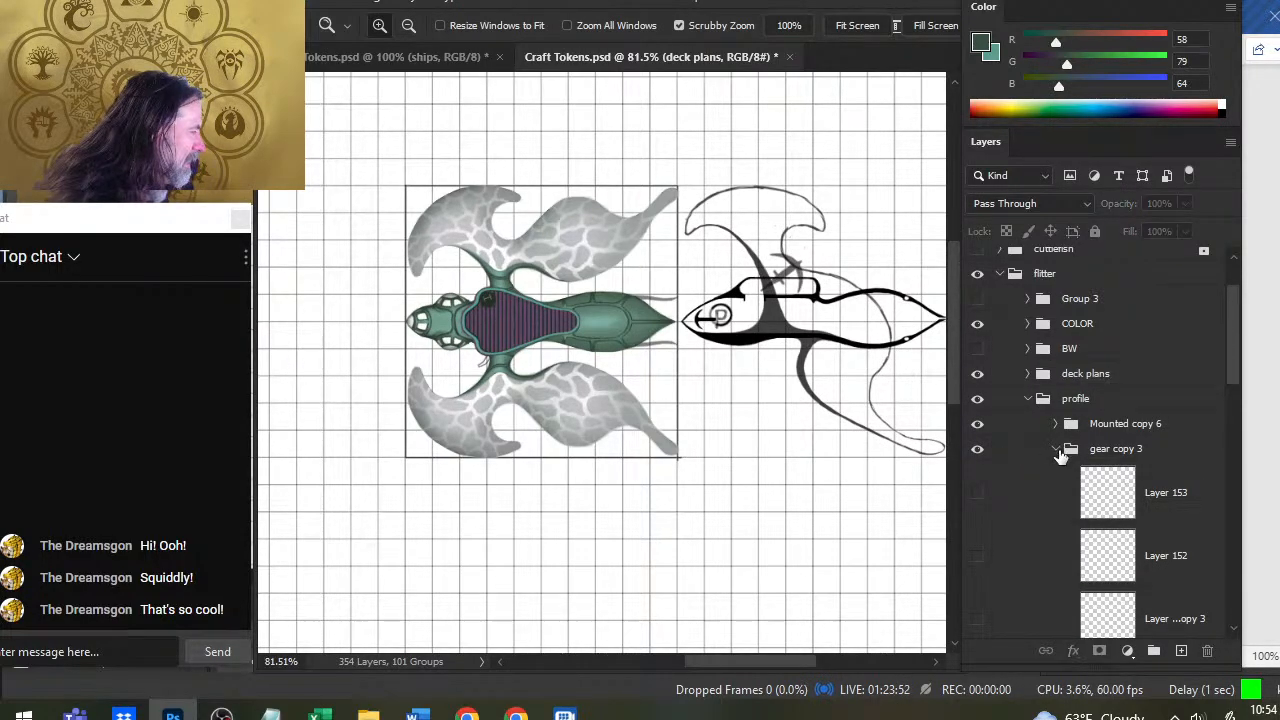
click(1055, 449)
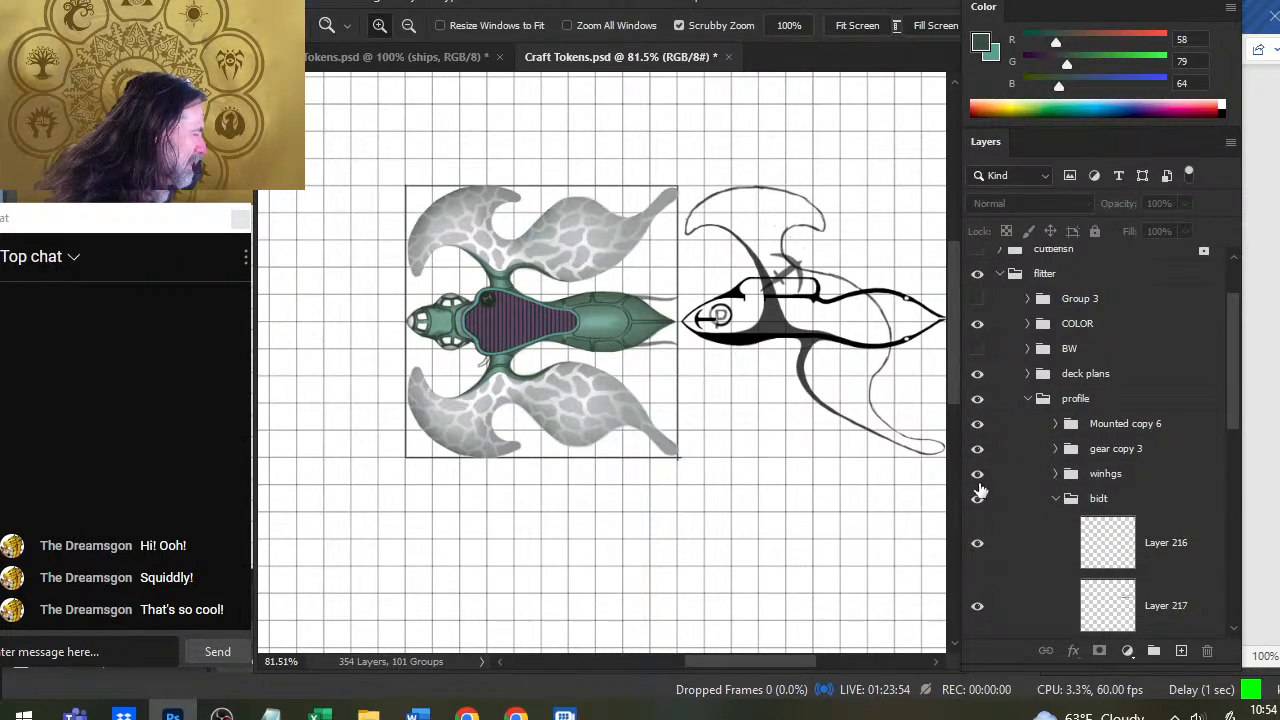
click(977, 473)
click(977, 473)
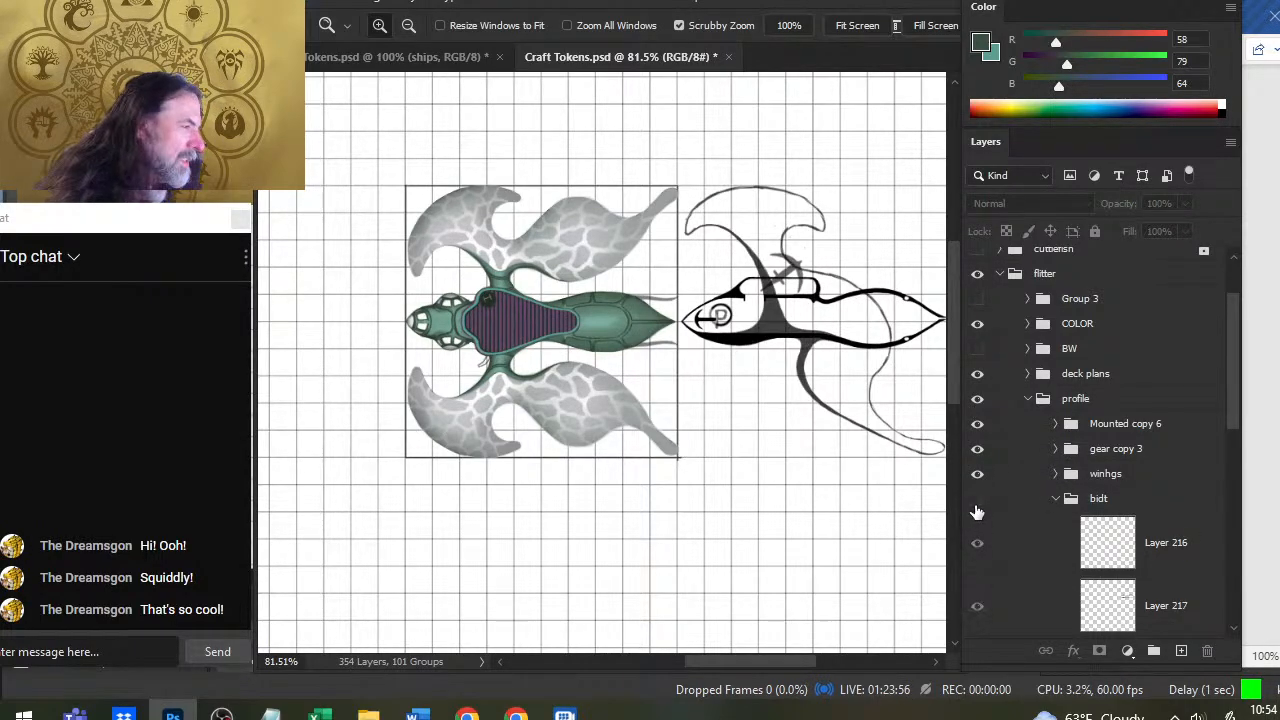
click(977, 498)
click(977, 498)
click(1103, 509)
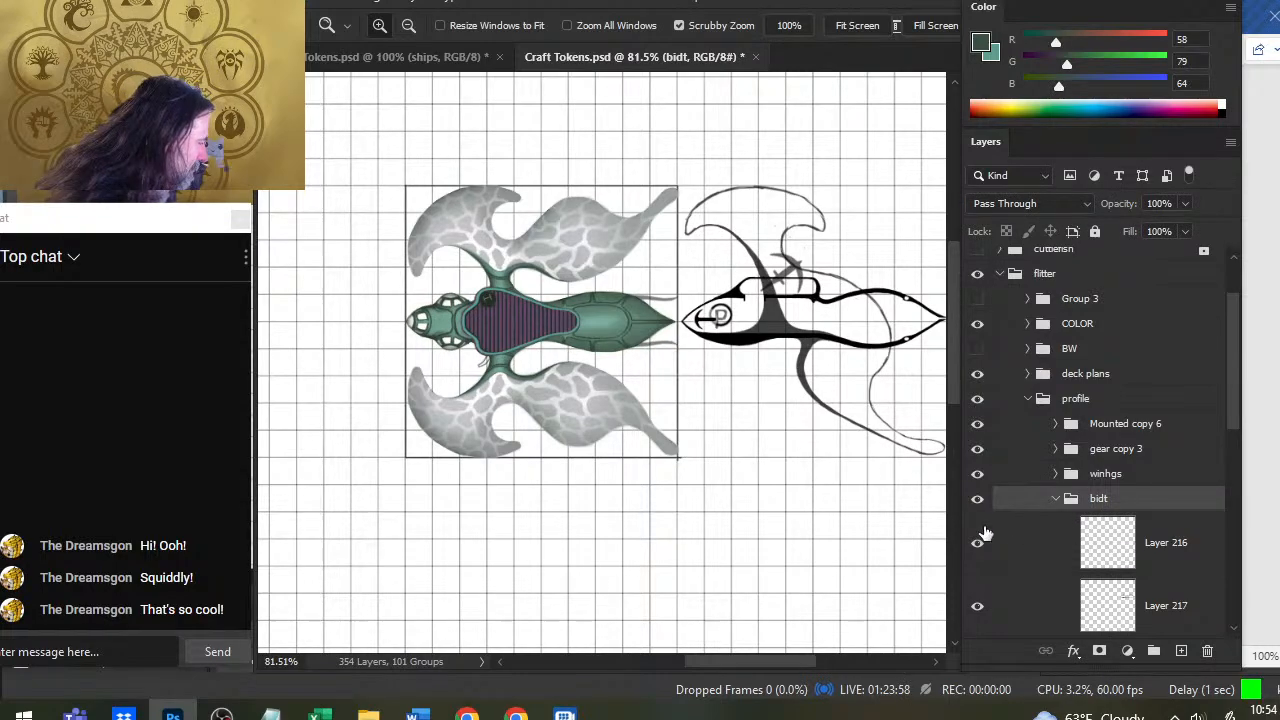
click(984, 558)
click(984, 558)
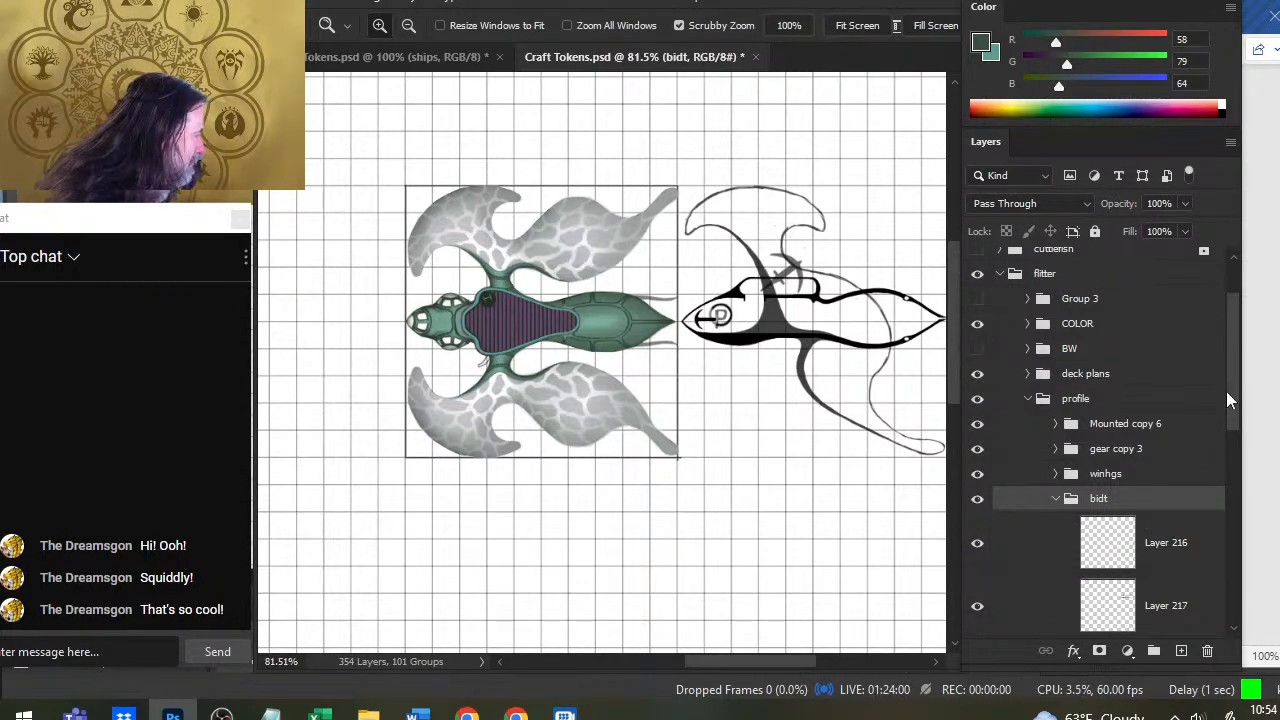
Duplicate the hull line art on Layer 217 in the bidt group and hide the duplicate
drag(1233, 400, 1195, 467)
click(978, 400)
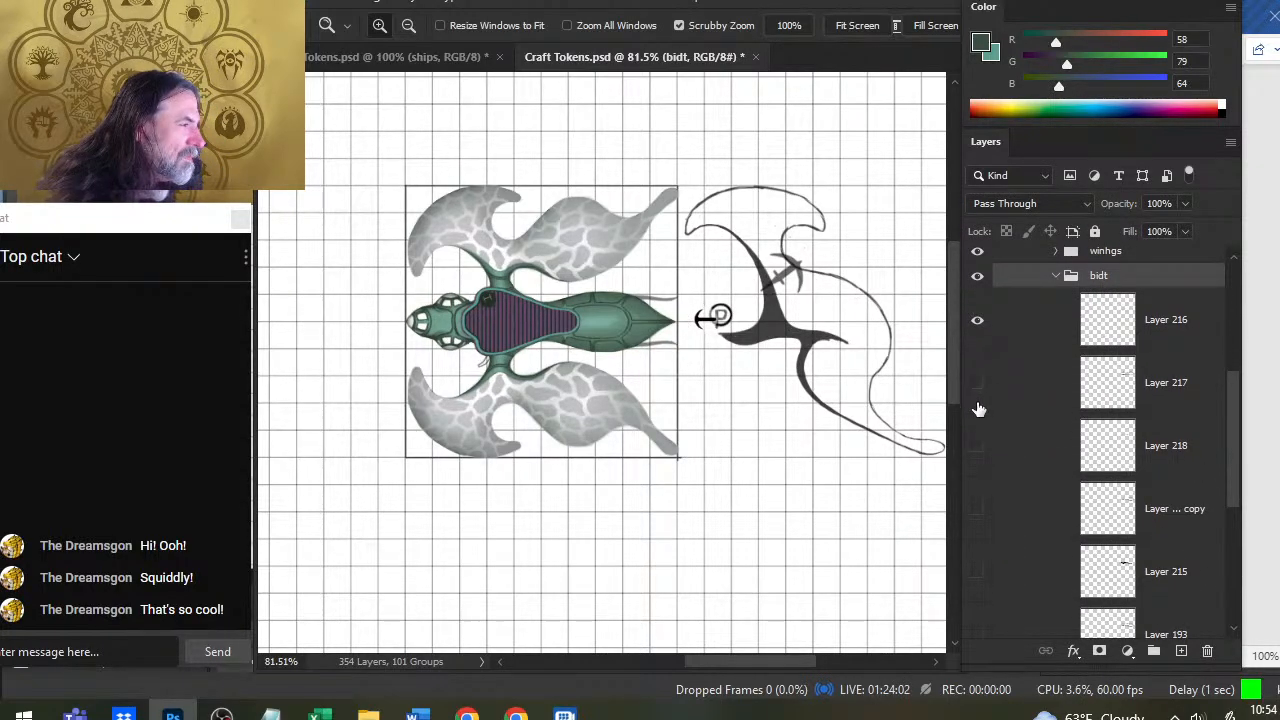
click(978, 405)
click(1039, 410)
right_click(1039, 410)
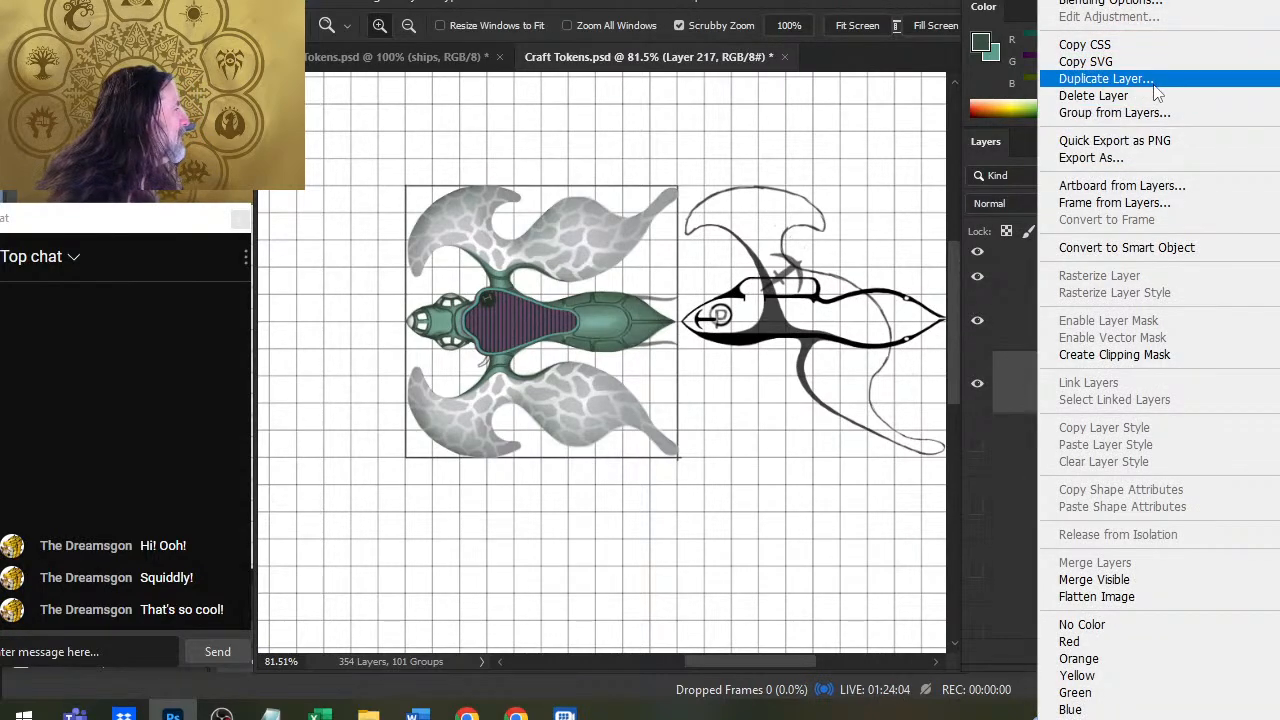
click(1063, 74)
key(Return)
click(978, 395)
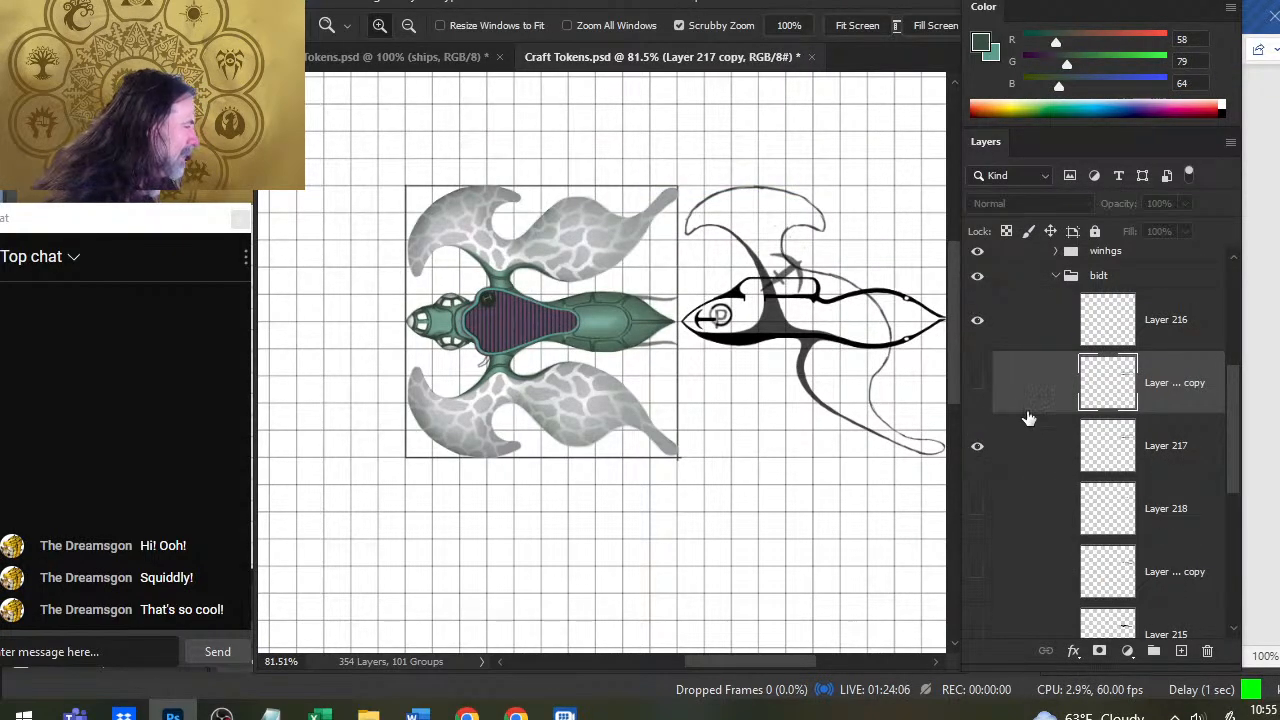
Show the Layer 217 copy and hide the original Layer 217 in the bidt group
click(977, 405)
click(977, 452)
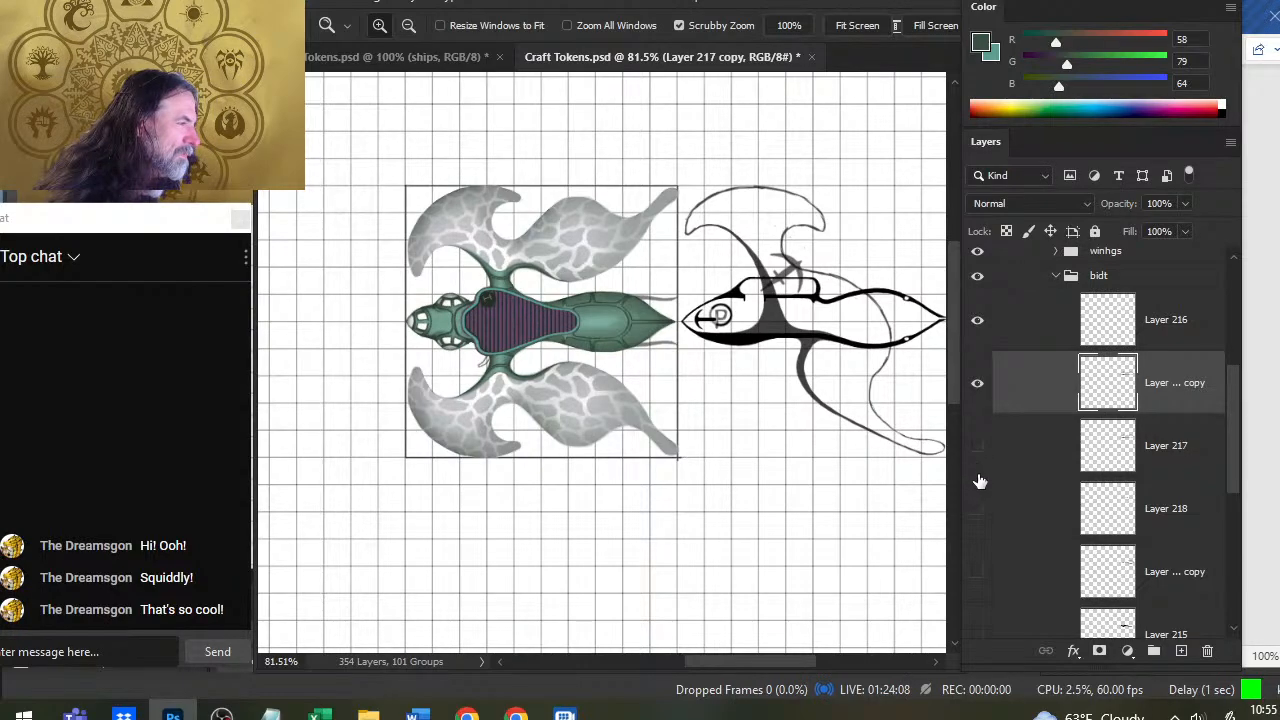
click(979, 386)
click(979, 386)
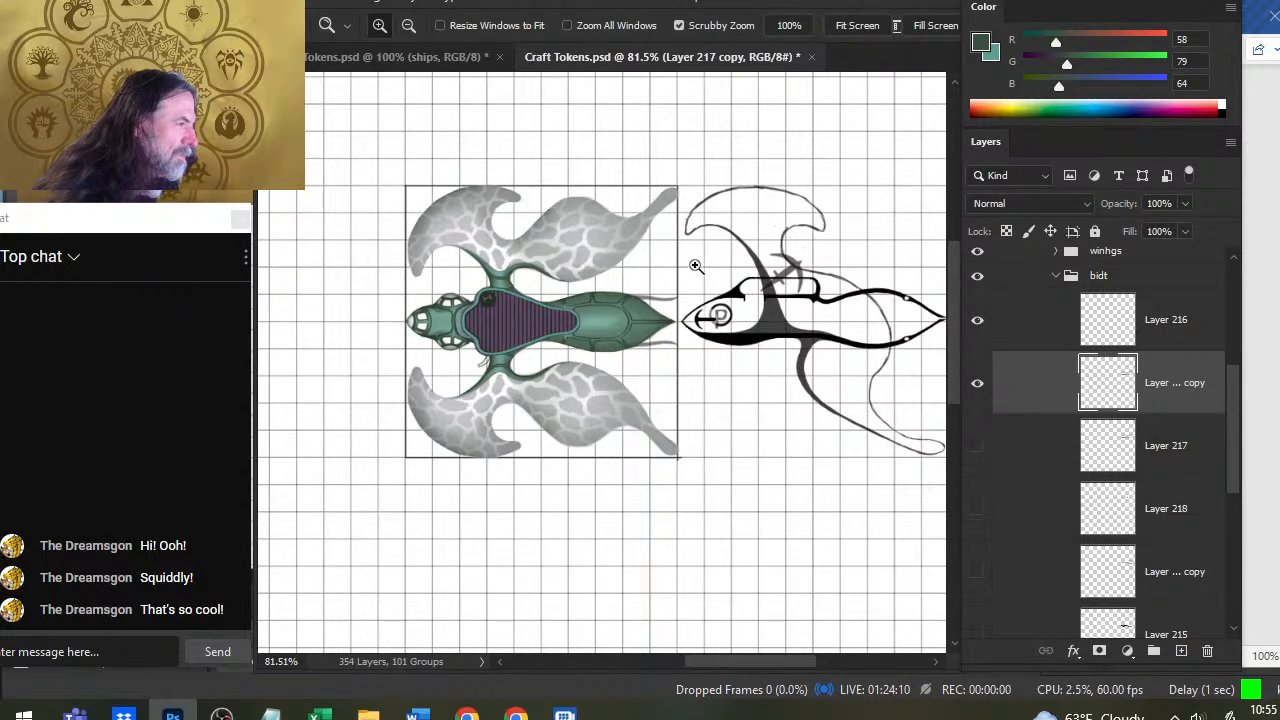
Sample the line art's black and brush a straight extension of the profile cabin's roofline toward the stern on the Layer 217 copy
key(b)
key(alt)
alt+click(740, 337)
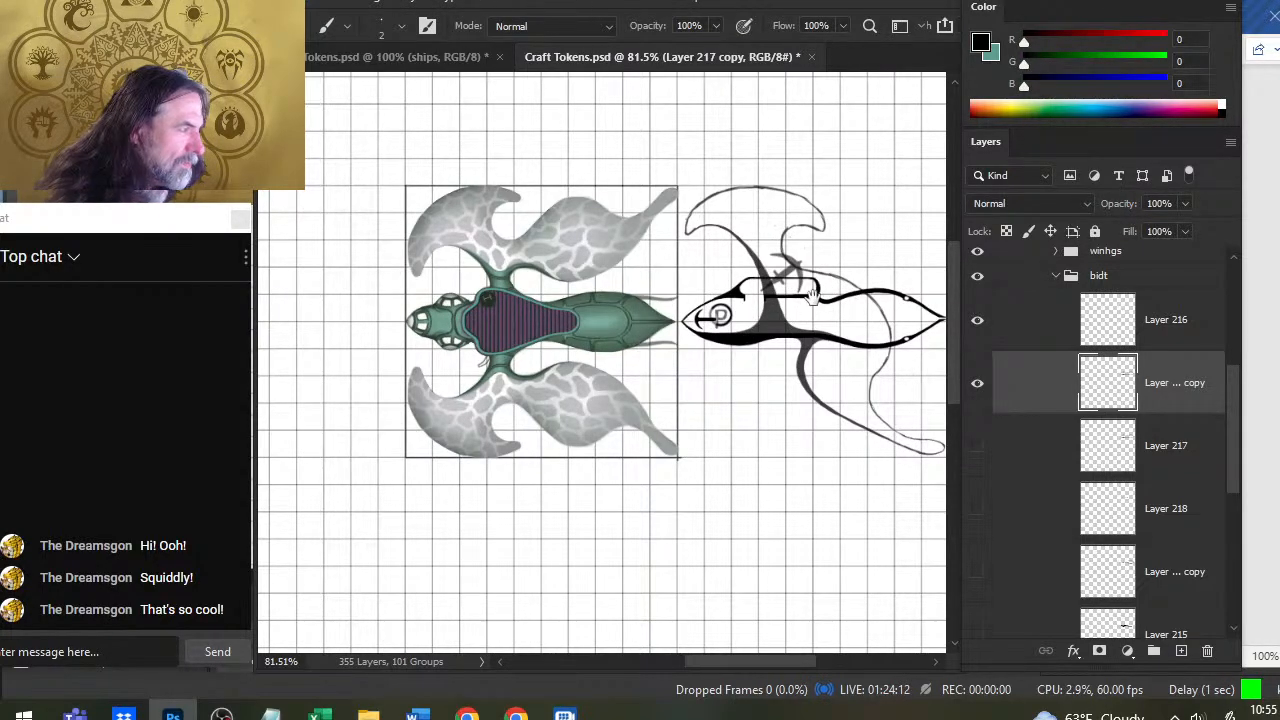
key(z)
drag(814, 289, 886, 290)
drag(832, 314, 695, 316)
key(b)
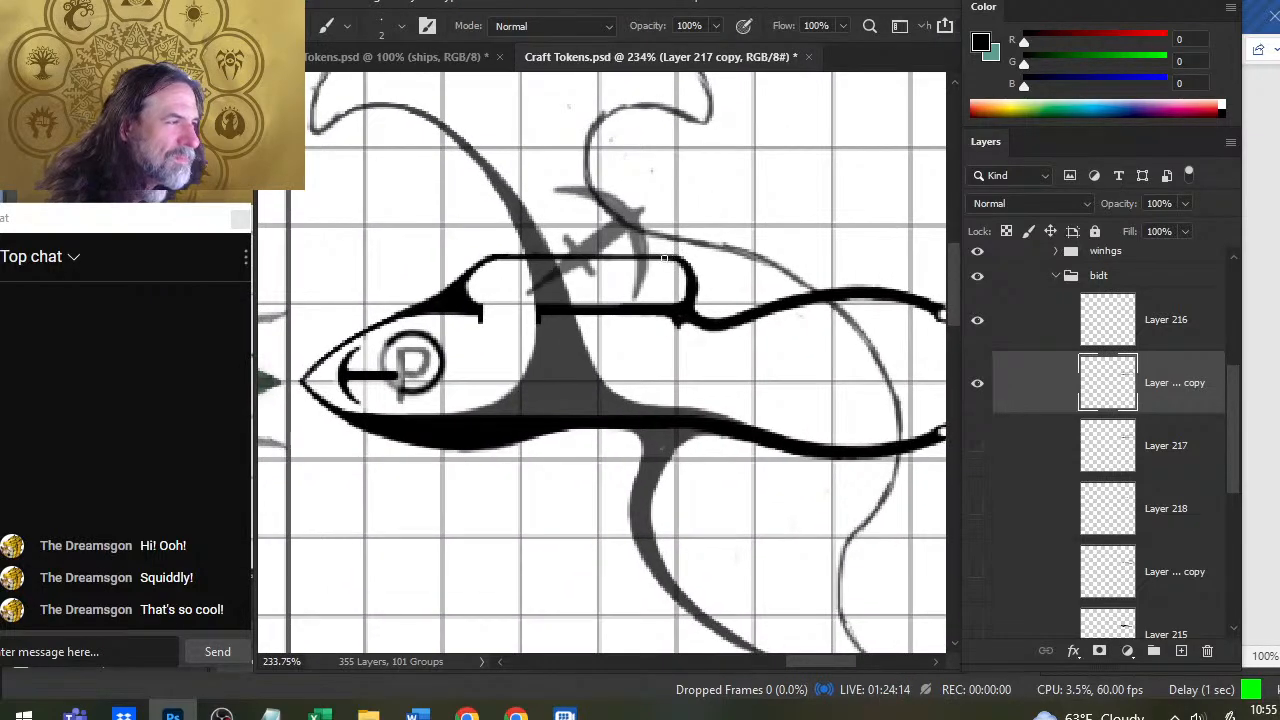
mouse_move(656, 256)
mouse_down()
mouse_move(690, 256)
mouse_move(484, 263)
mouse_move(748, 257)
mouse_up()
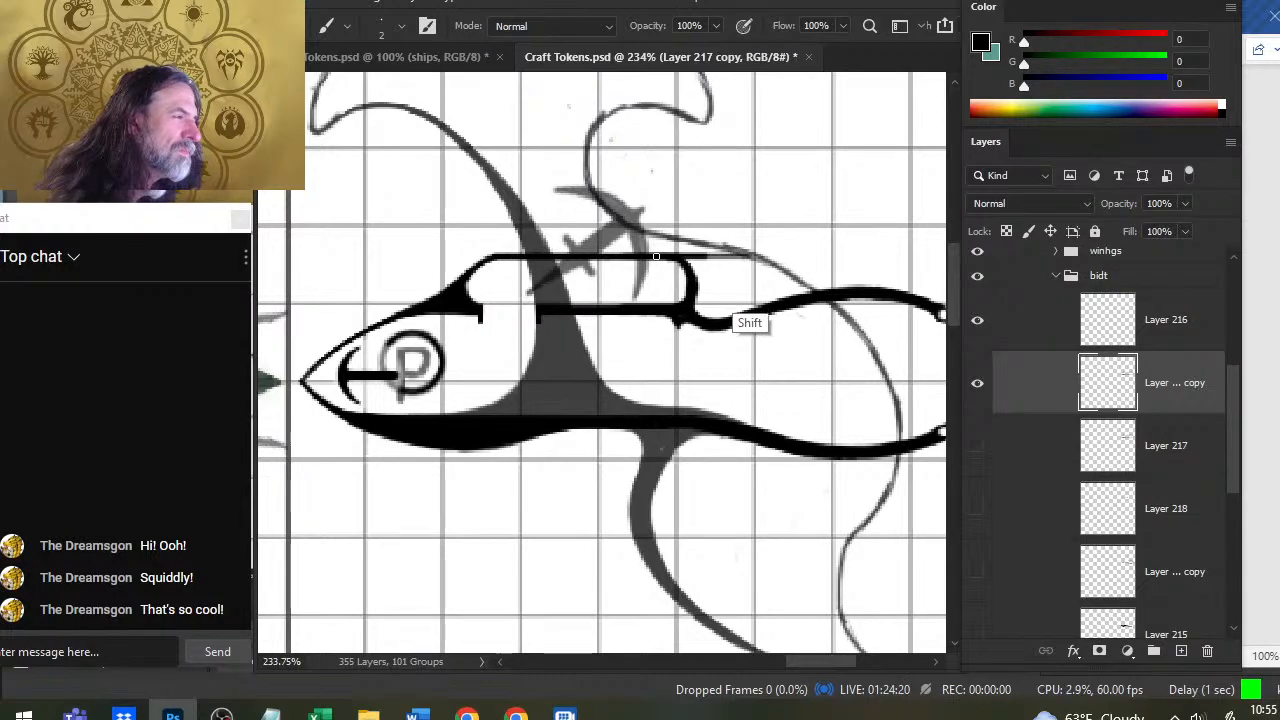
Brush a sloping black line from the end of the extended roofline down to the hull's rear hump
key(z)
mouse_move(787, 366)
mouse_down()
mouse_move(675, 357)
mouse_move(689, 368)
mouse_up()
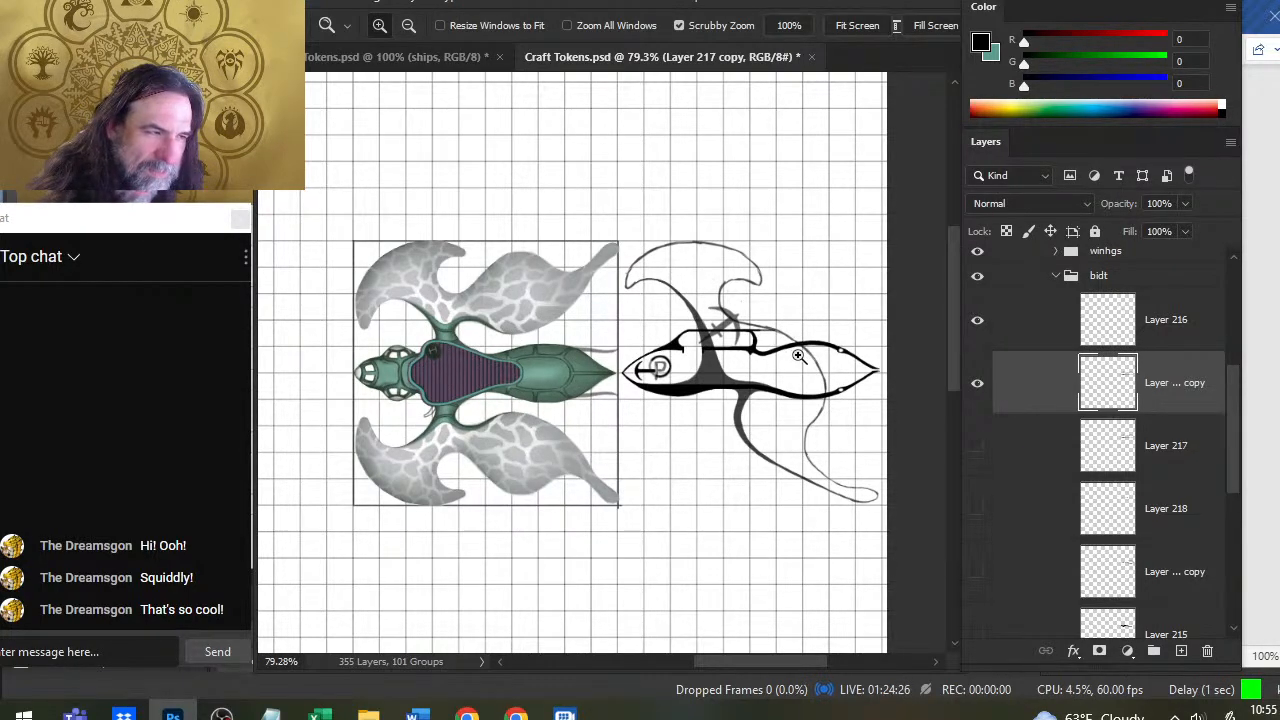
drag(777, 346, 884, 357)
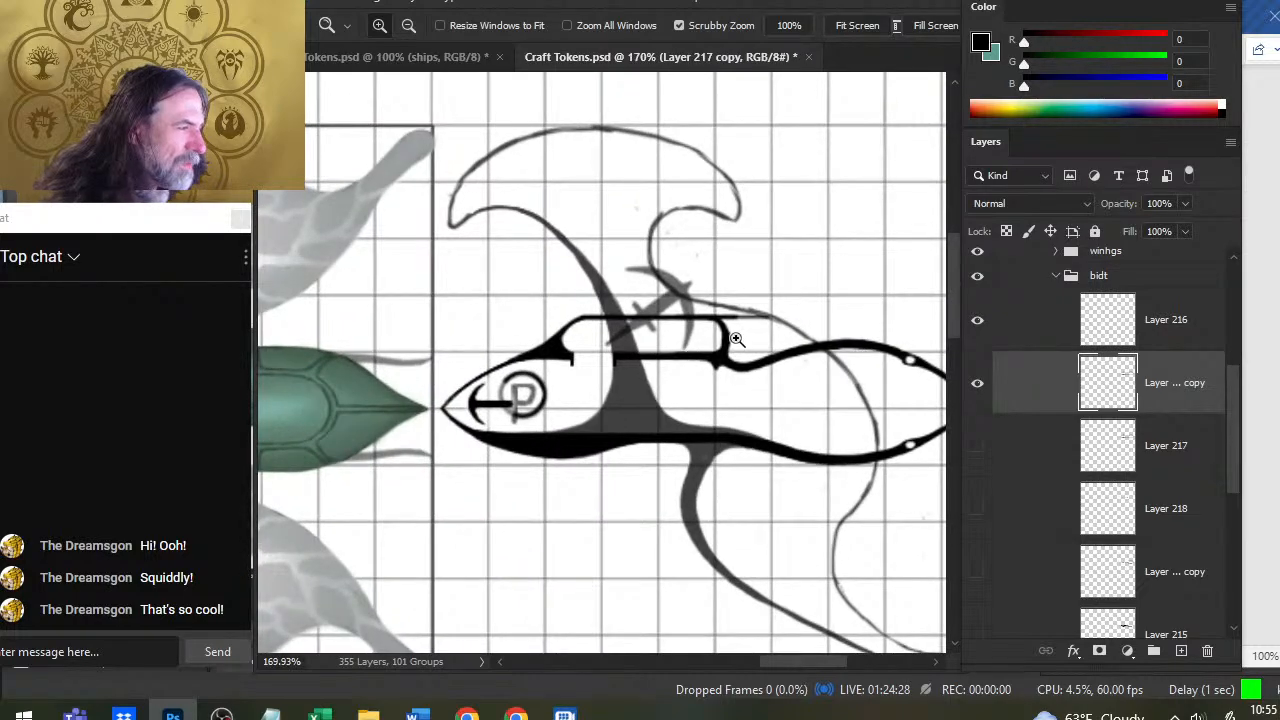
key(b)
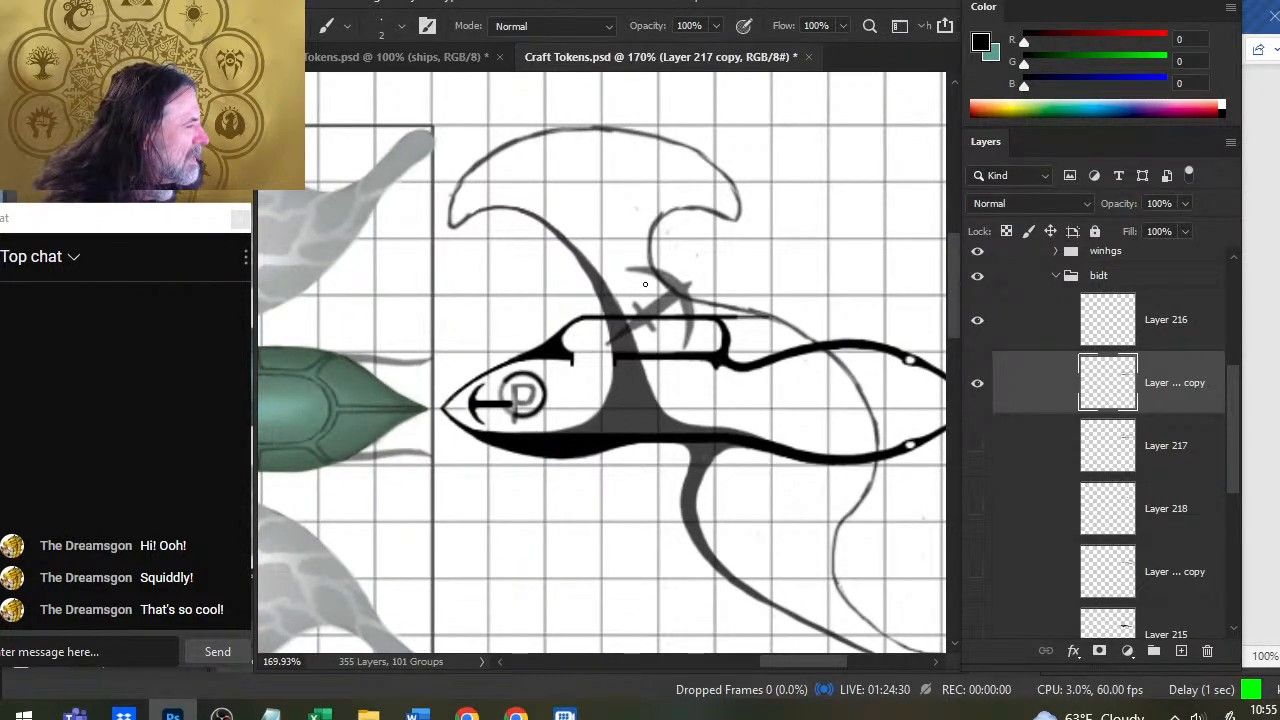
key(shift)
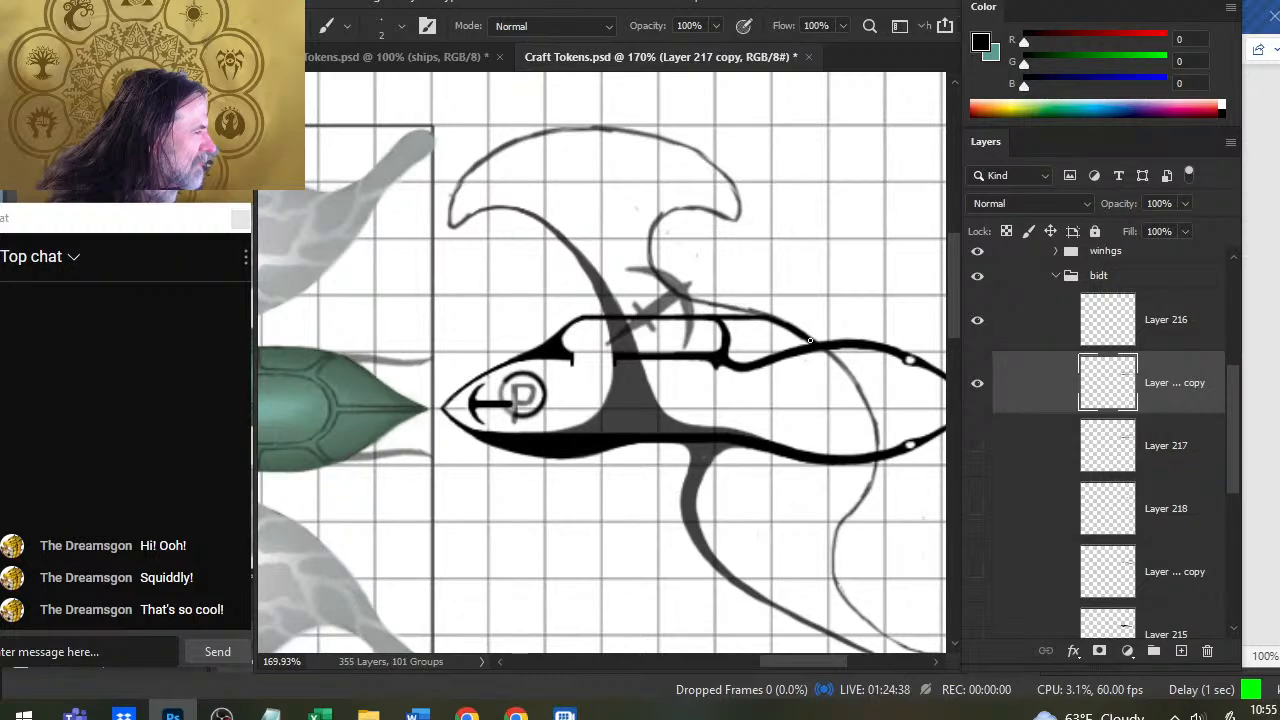
Erase the cabin's old rear wall with its remaining stub and brush the floor line slightly past it
key(e)
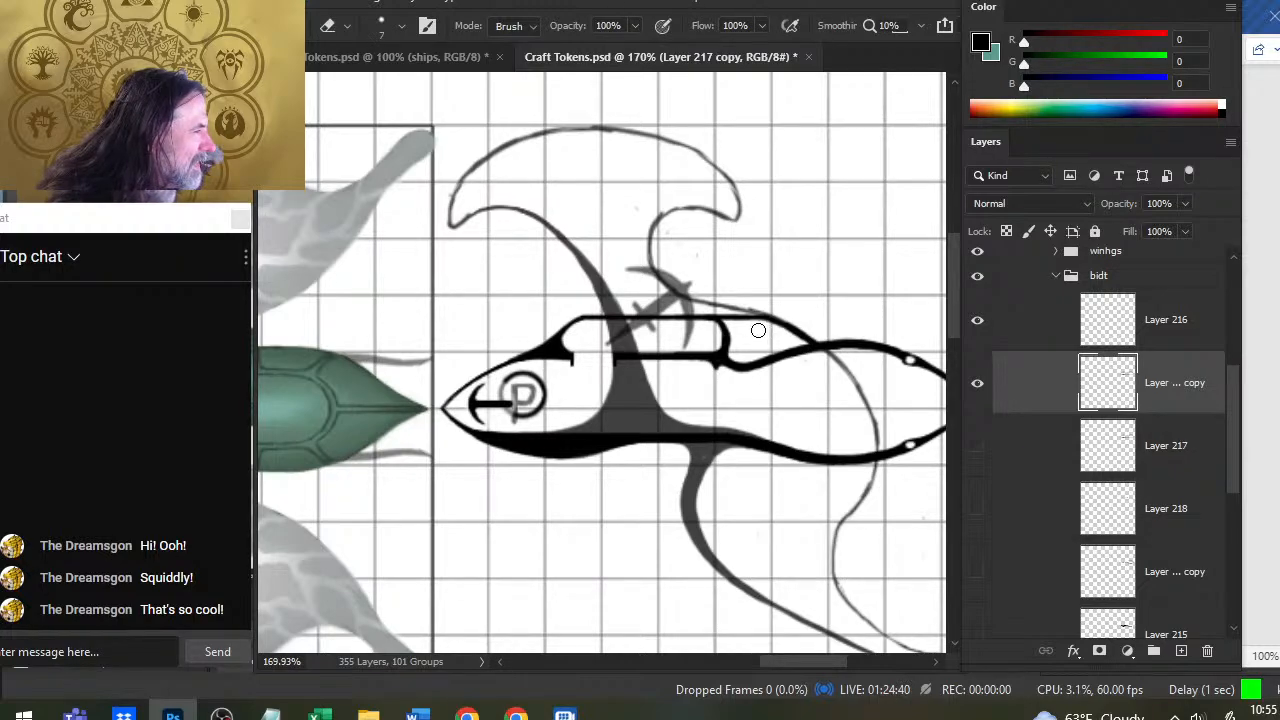
drag(728, 348, 720, 338)
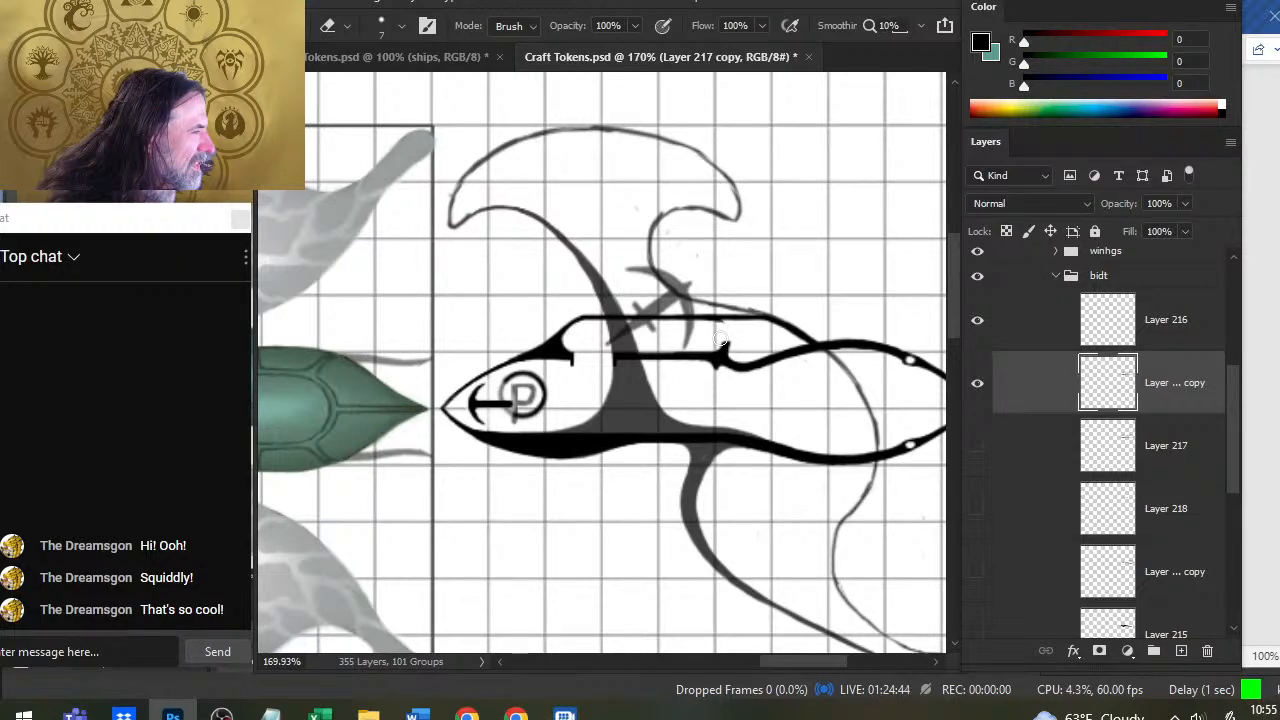
key(b)
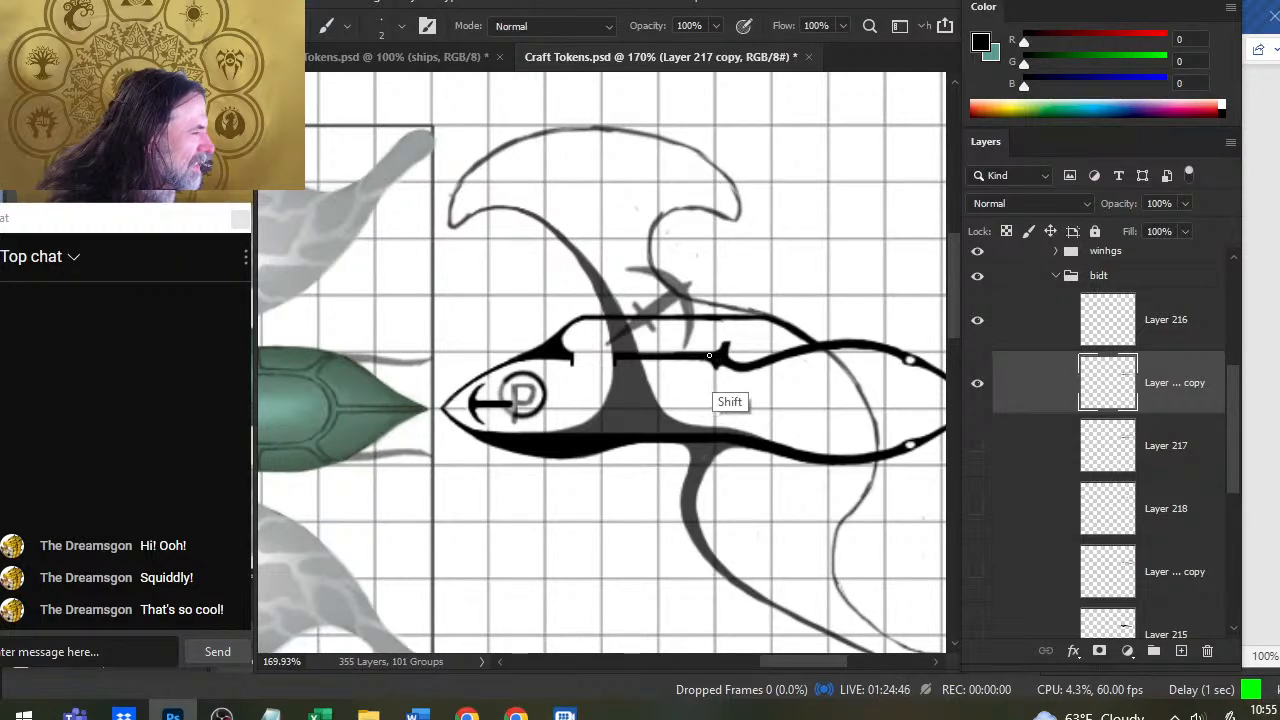
drag(738, 355, 709, 355)
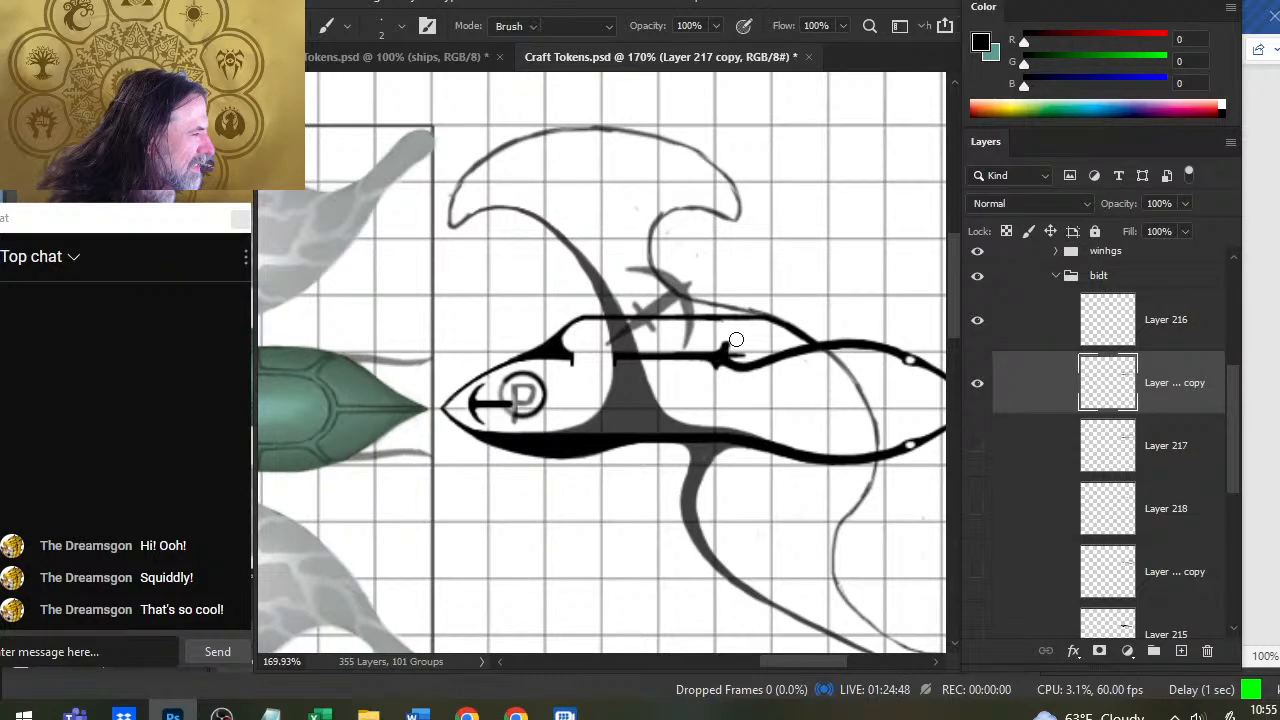
key(e)
key(b)
key(e)
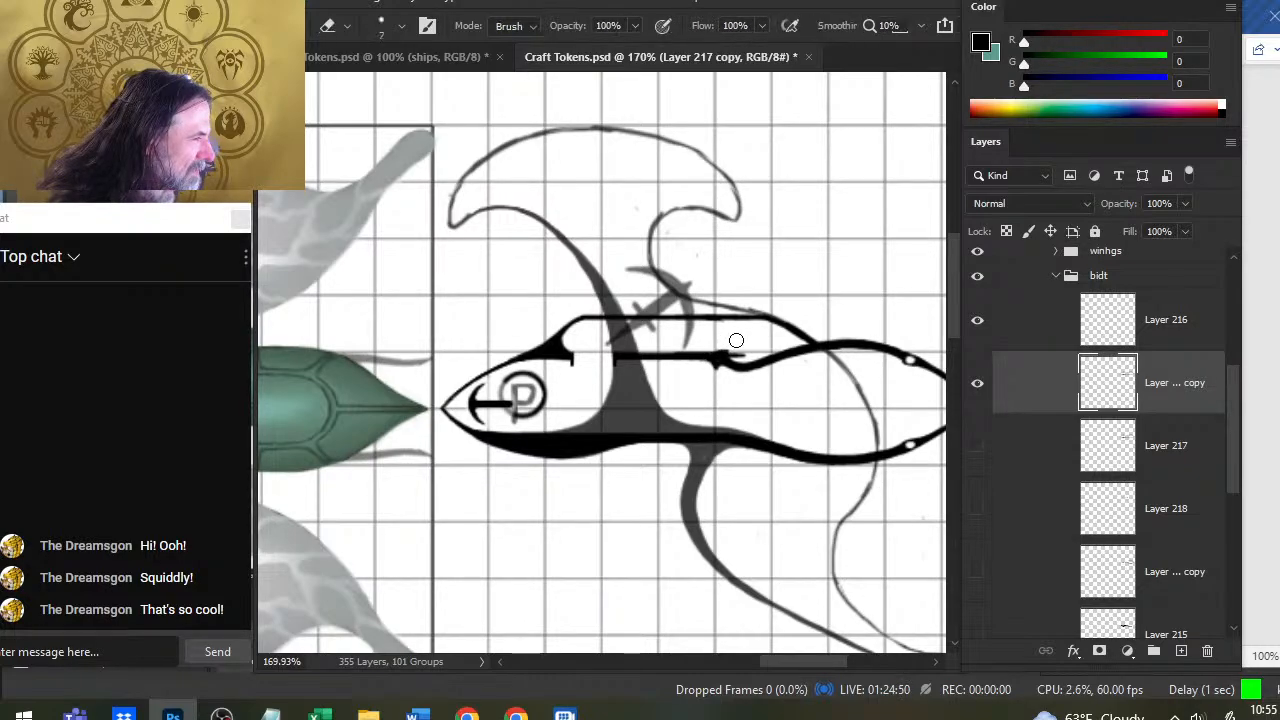
Extend the cabin's floor line aft to meet the rear hump and erase the old hull dip beneath it
key(b)
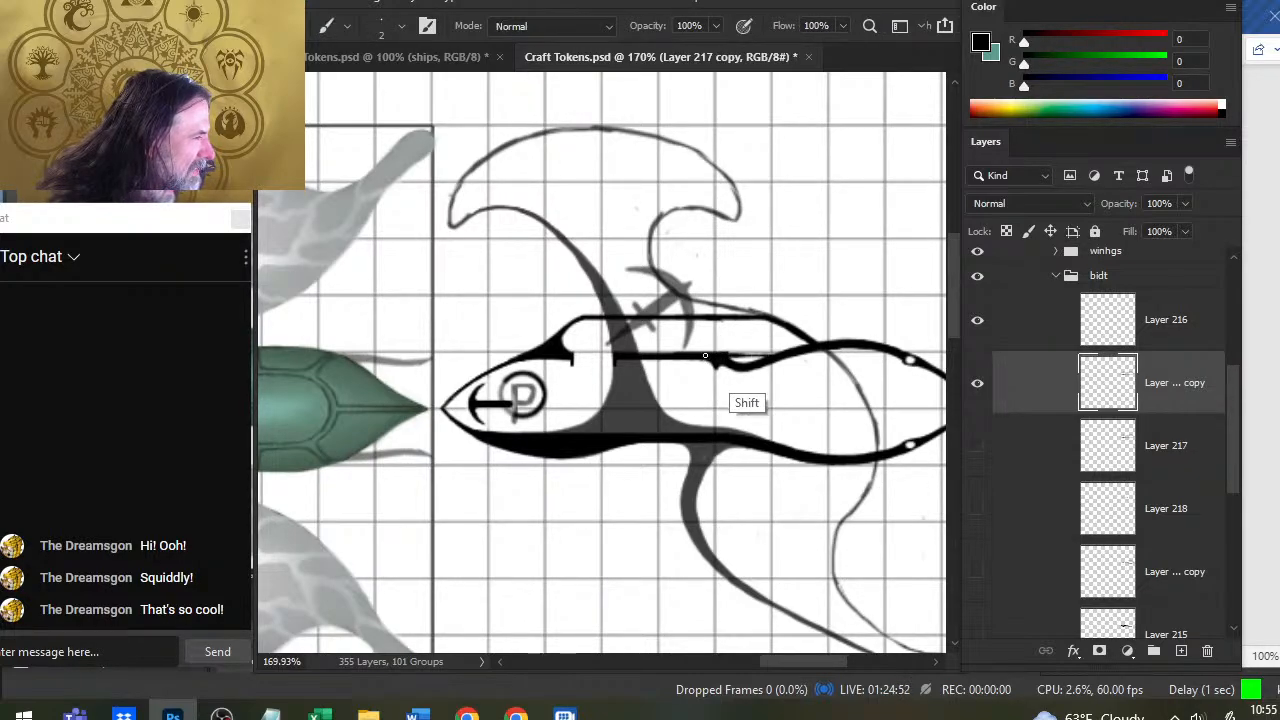
mouse_move(714, 354)
mouse_down()
mouse_move(779, 351)
mouse_move(752, 354)
mouse_move(748, 380)
mouse_move(757, 365)
mouse_up()
key(e)
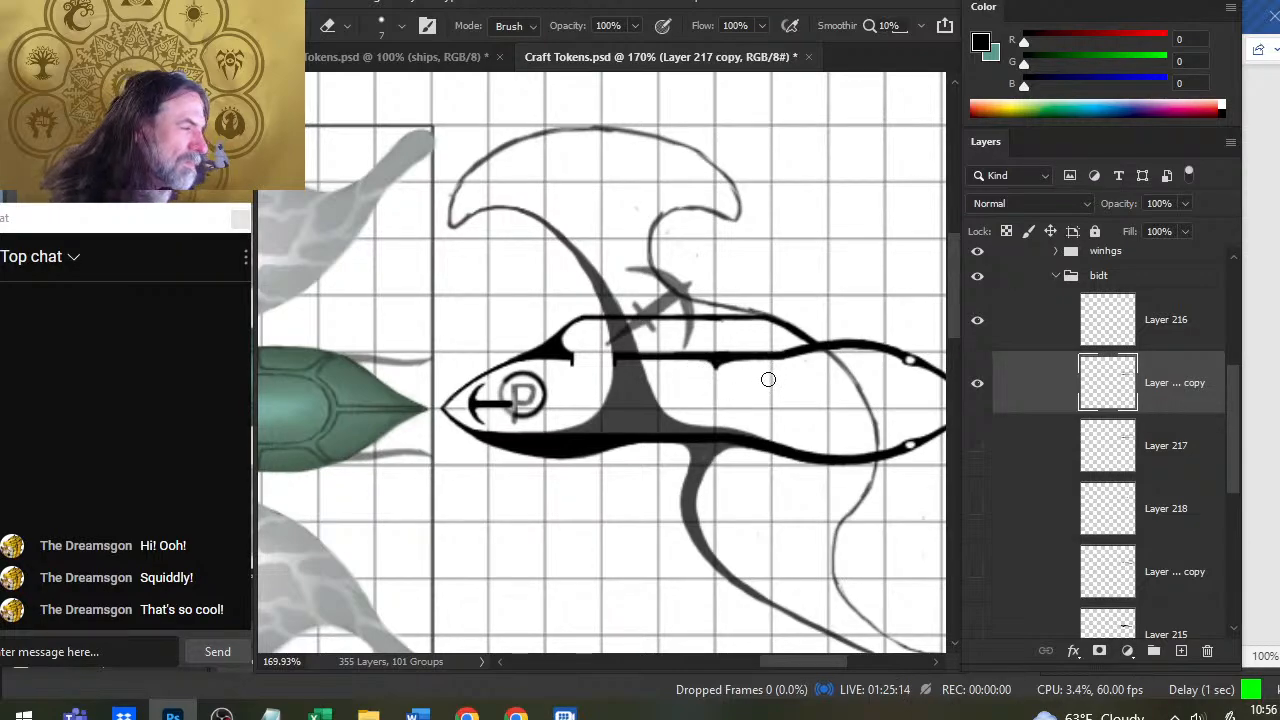
Redraw the cabin's rear wall as a steeper curve, erase the shallow slope and fill in its joint with the hull
key(b)
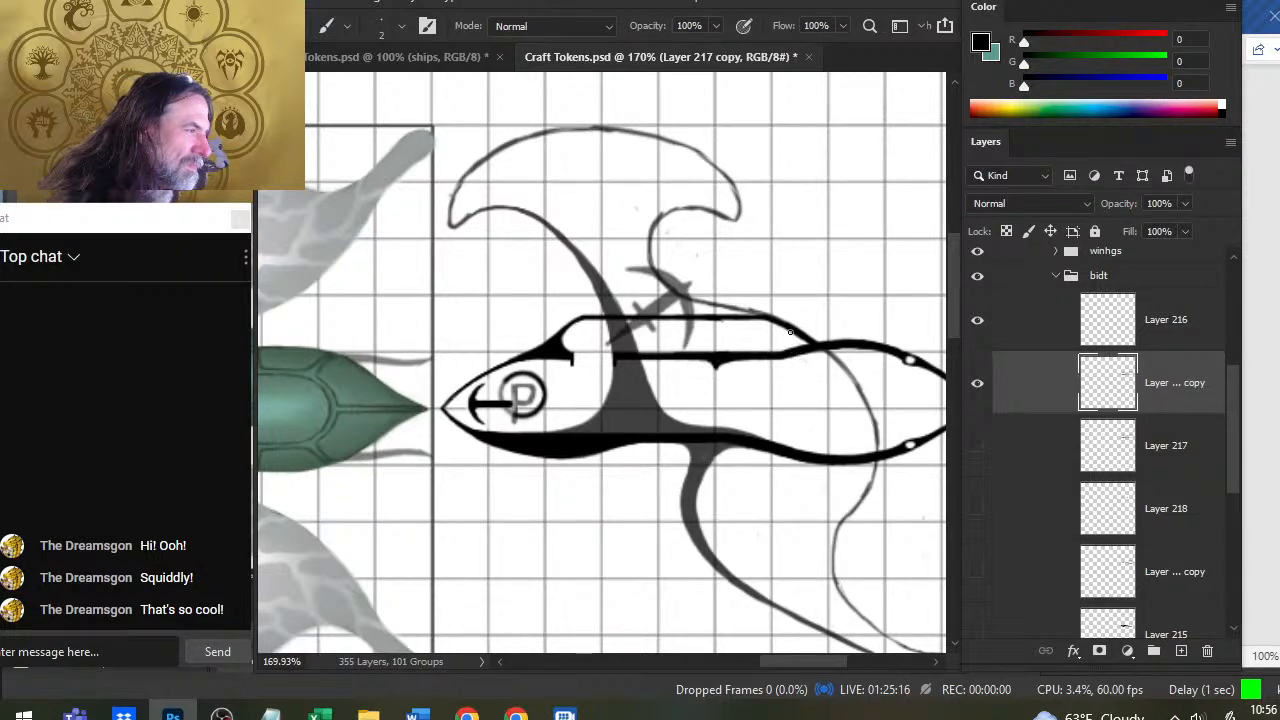
drag(766, 318, 798, 338)
key(e)
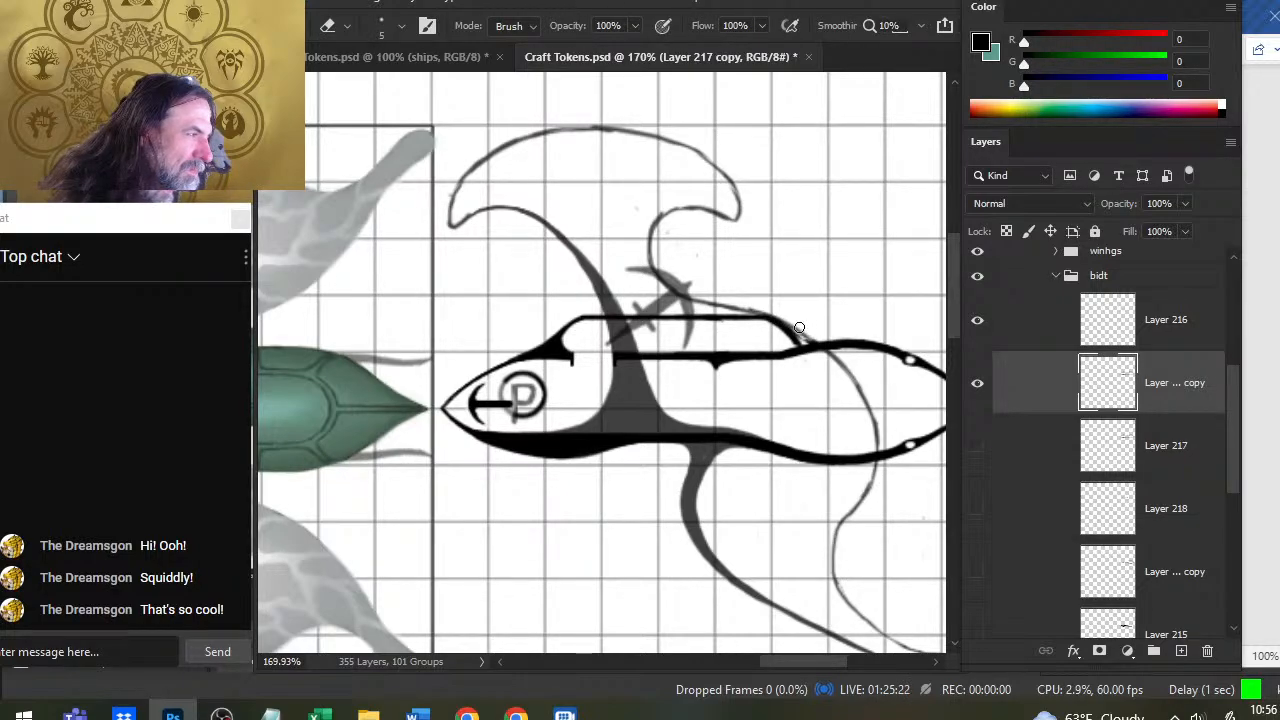
key(b)
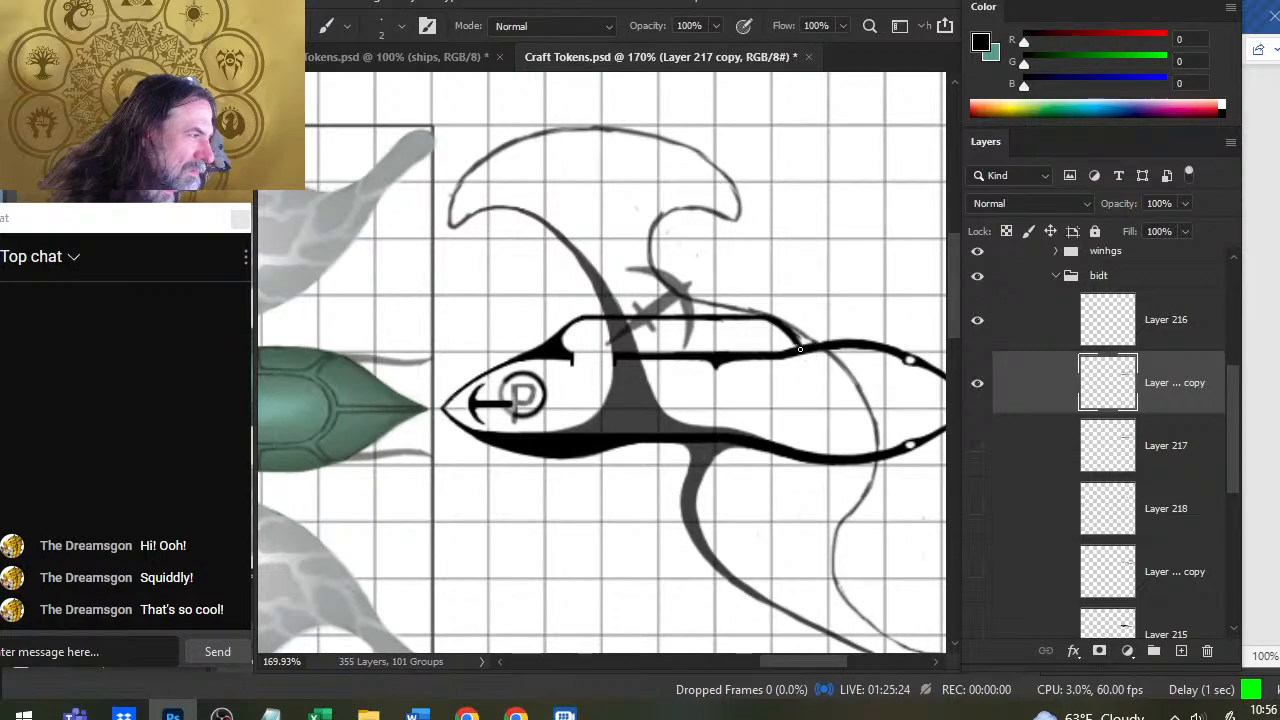
key(e)
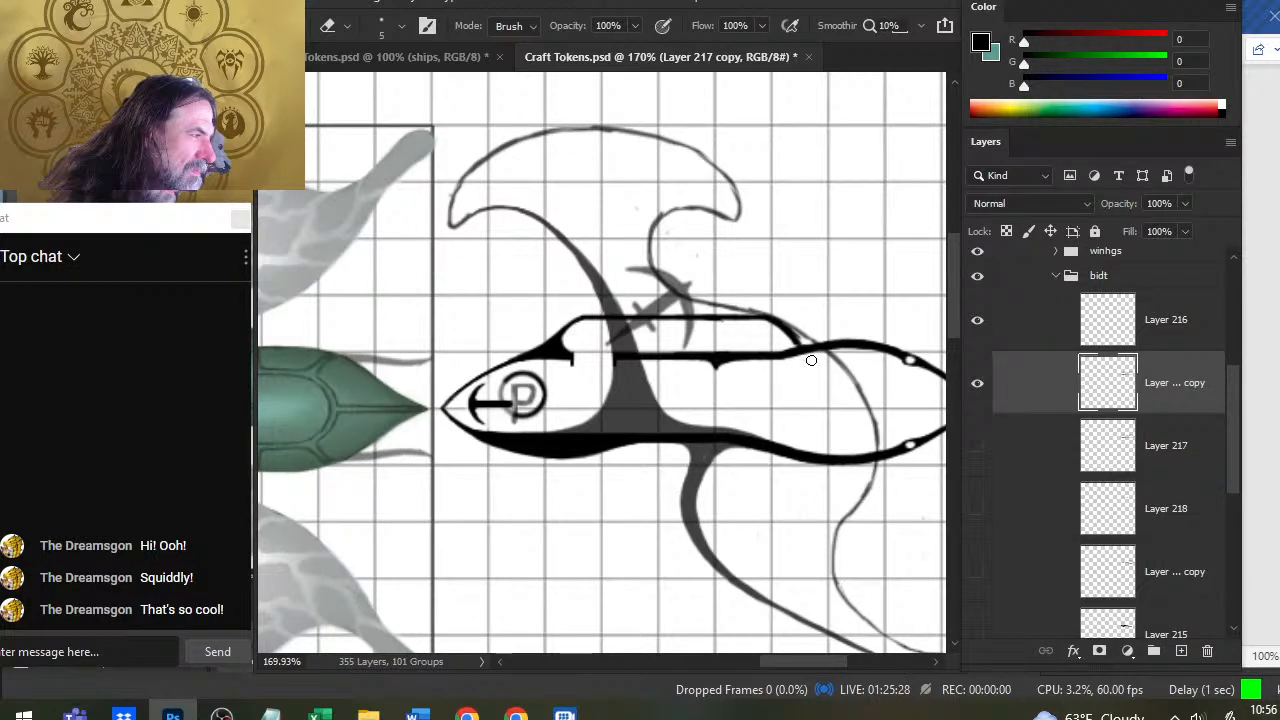
key(b)
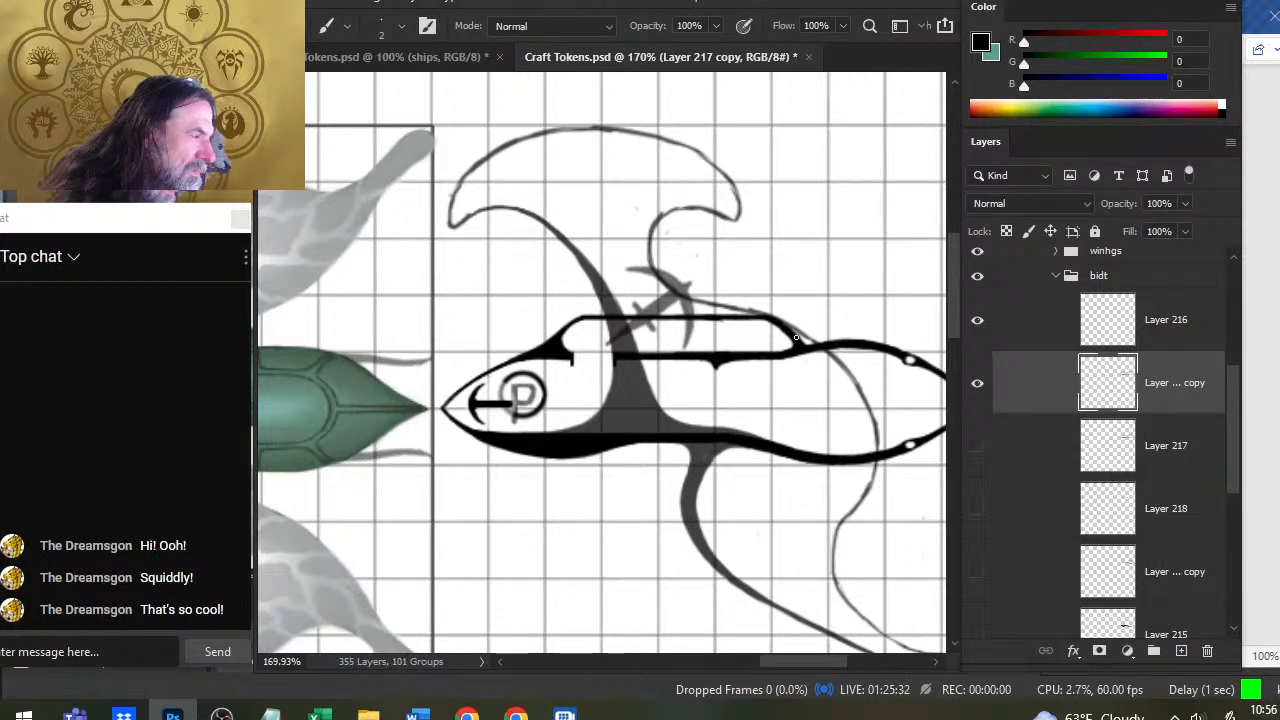
key(e)
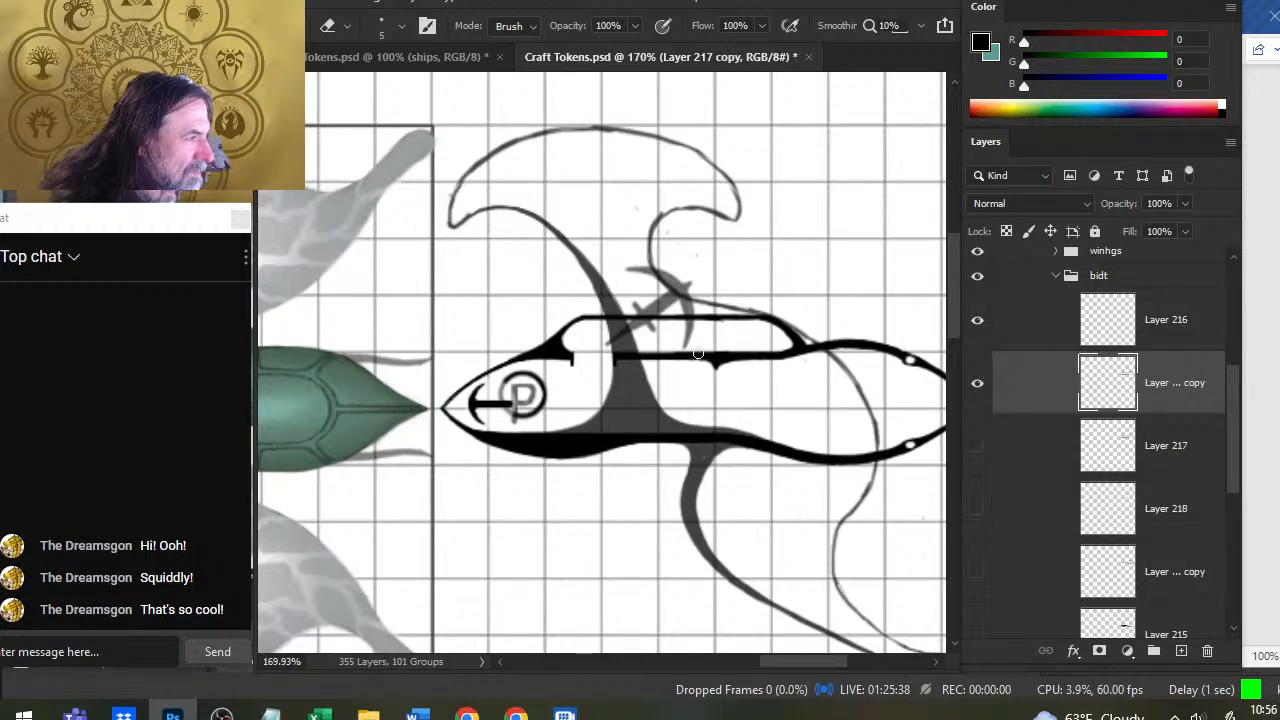
Thicken and even out the cabin's roofline with straight black strokes, cleaning its edges with the Eraser
key(b)
key(shift)
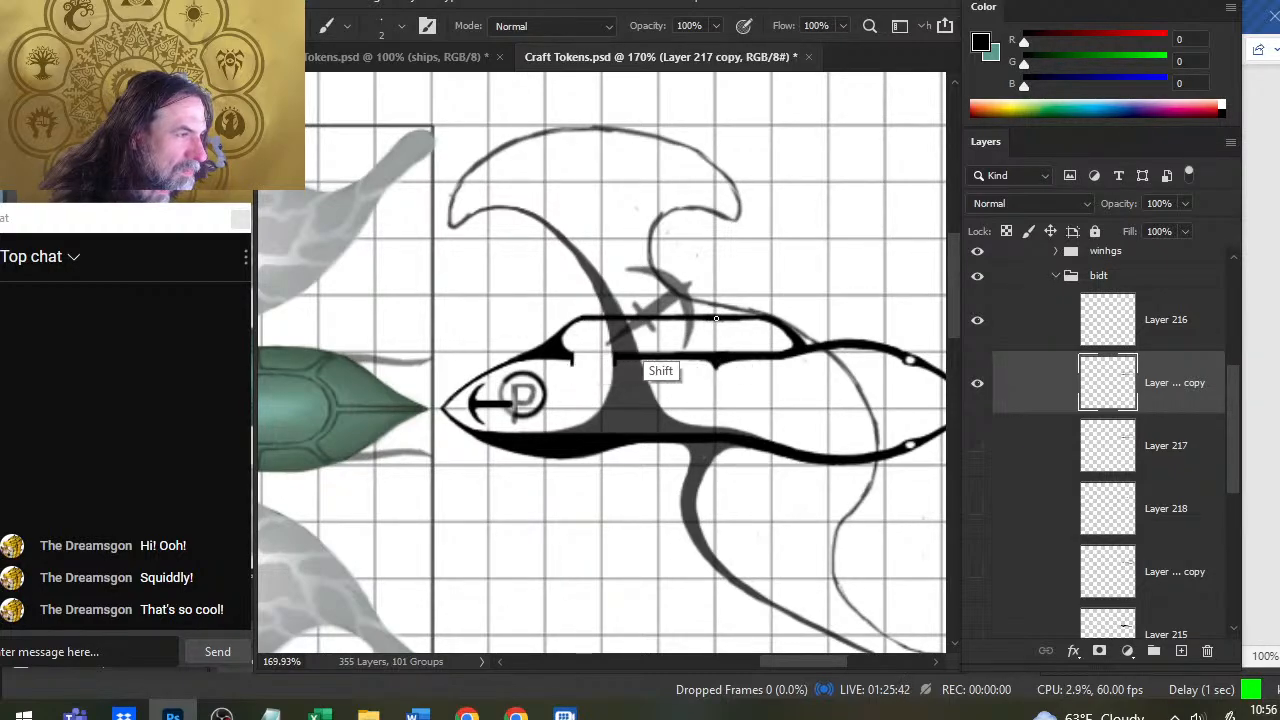
key(e)
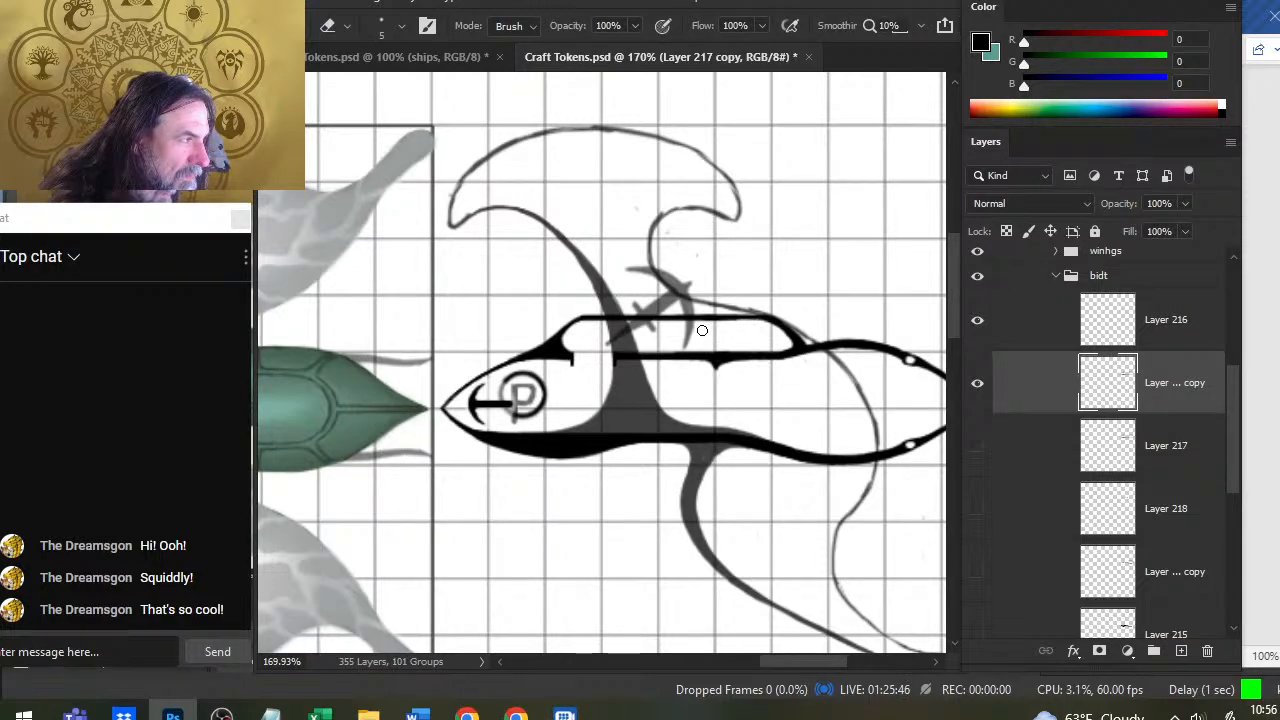
key(b)
key(shift)
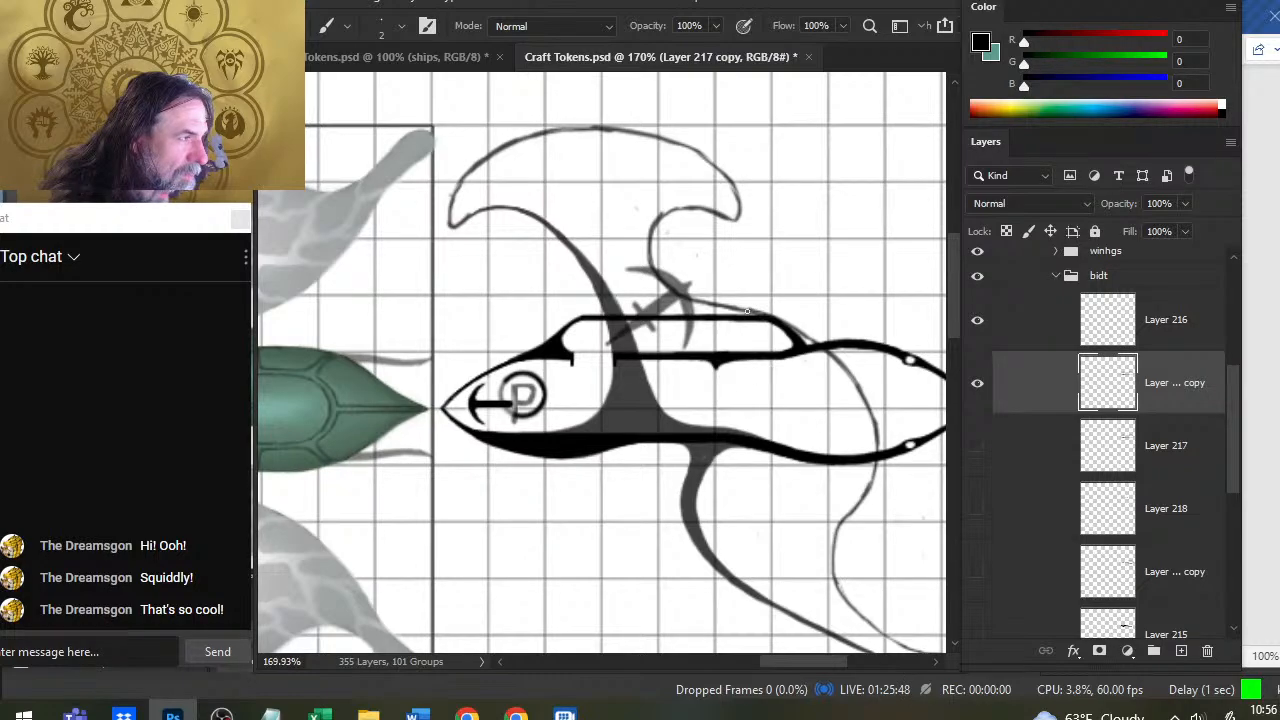
key(e)
key(b)
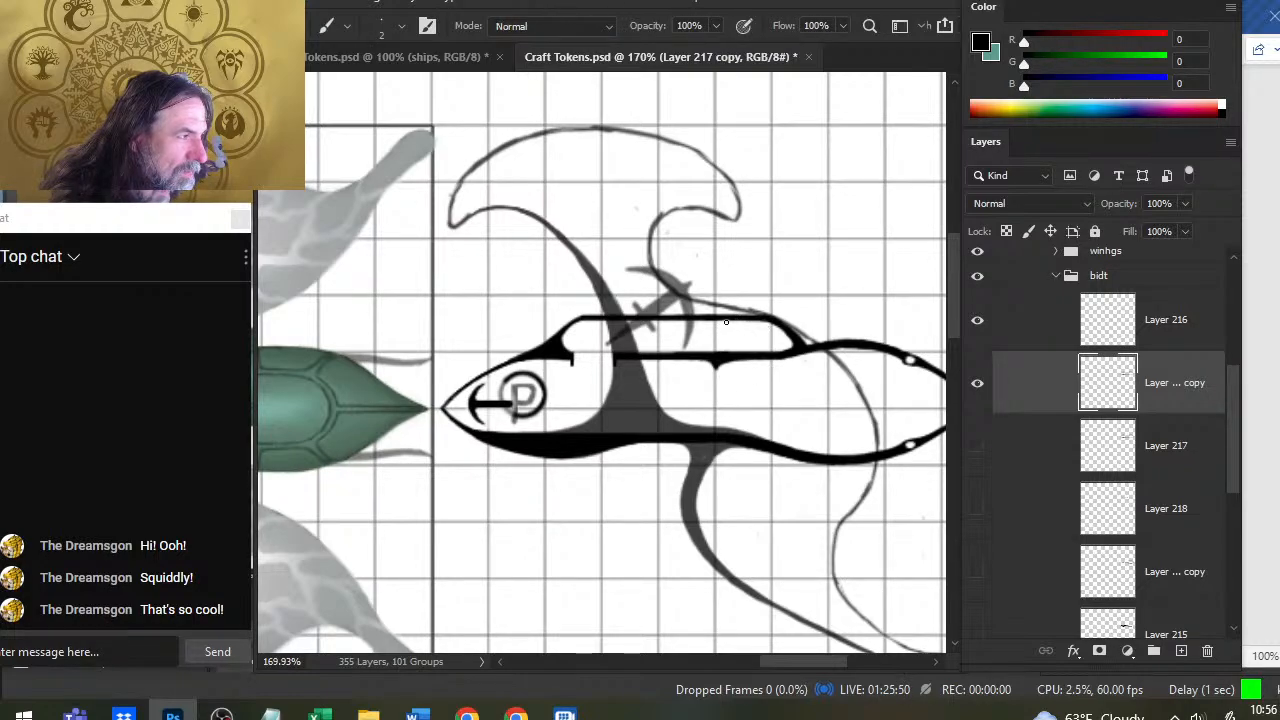
key(shift)
key(shift)
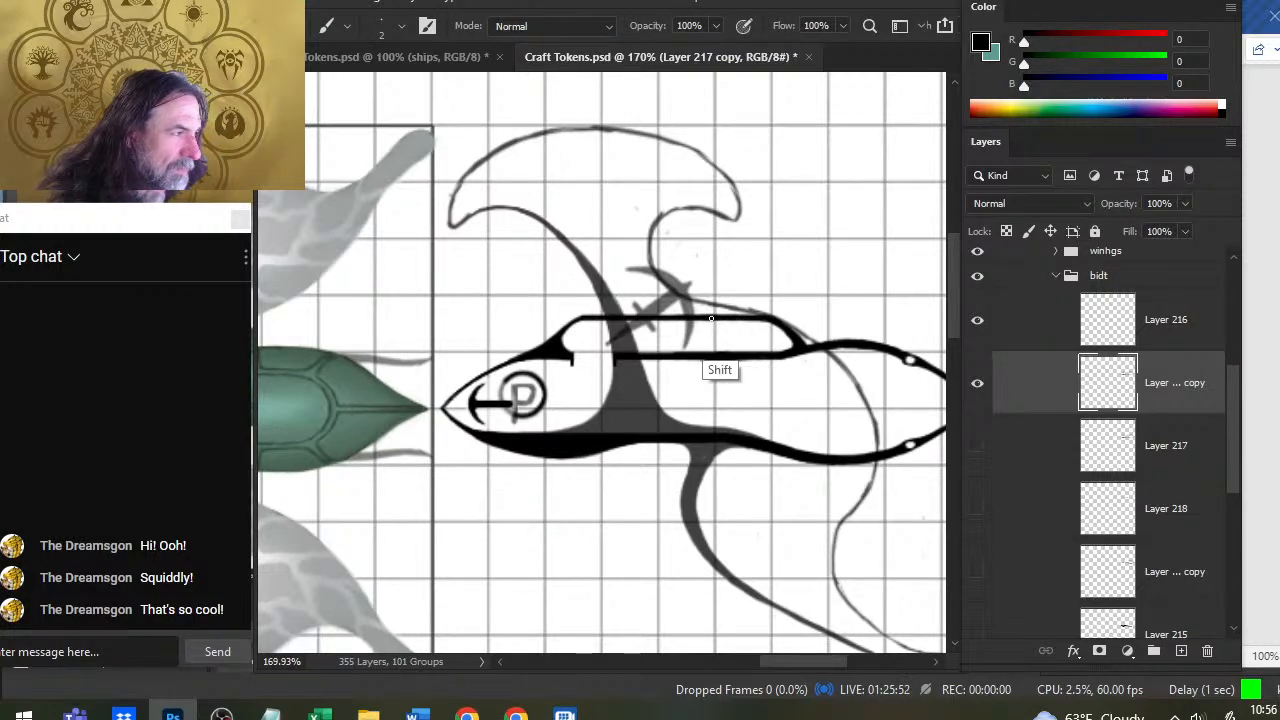
key(e)
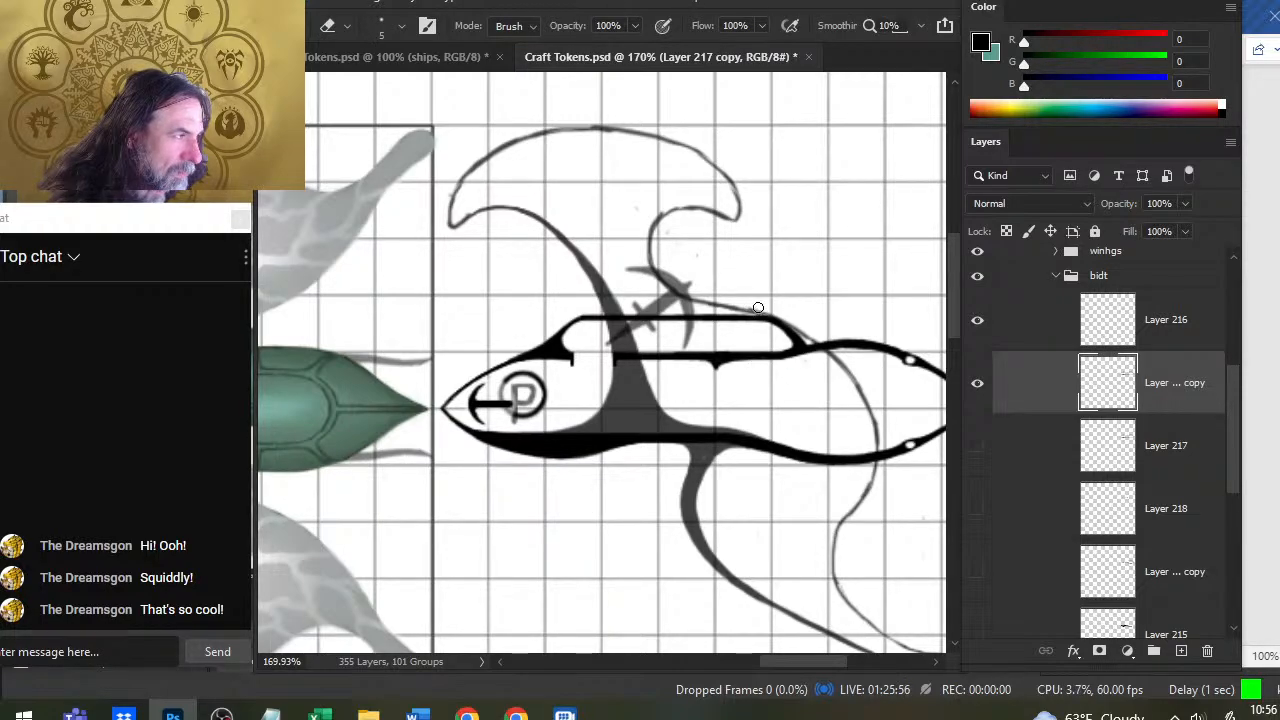
Redraw the cabin's rear wall slightly farther forward in black and erase the old wall behind it
key(z)
drag(822, 407, 756, 433)
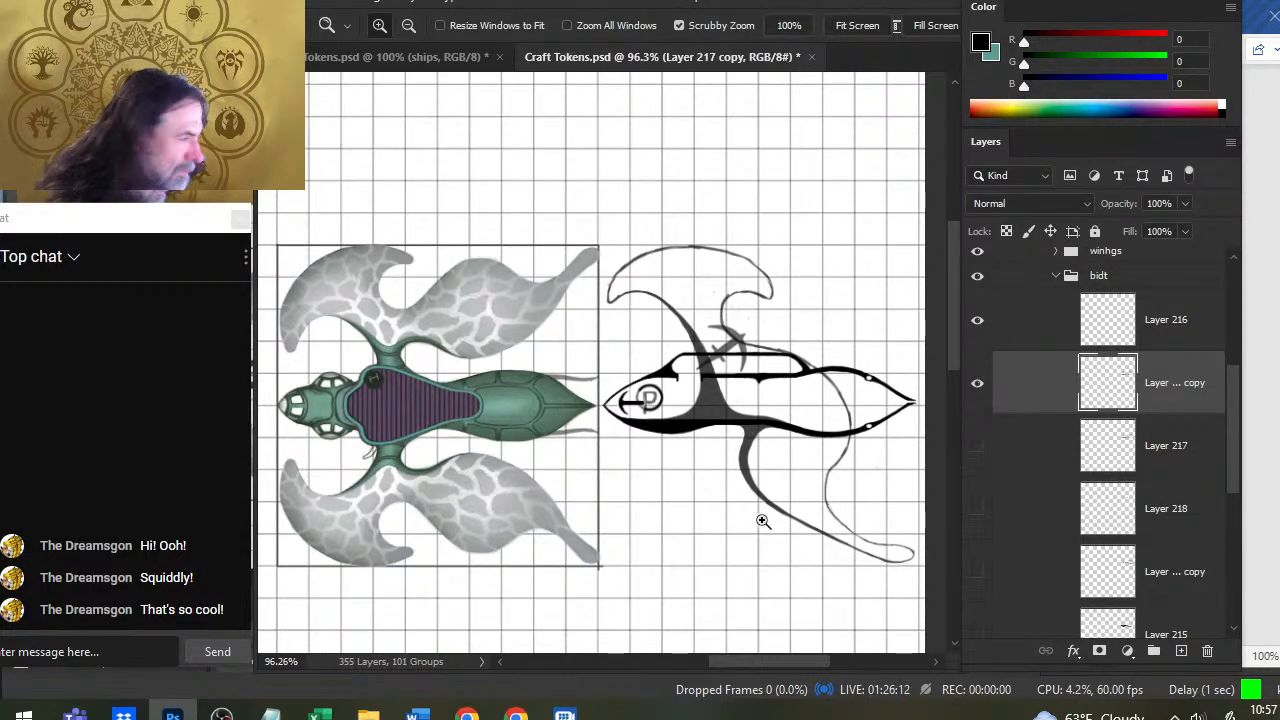
drag(857, 466, 731, 437)
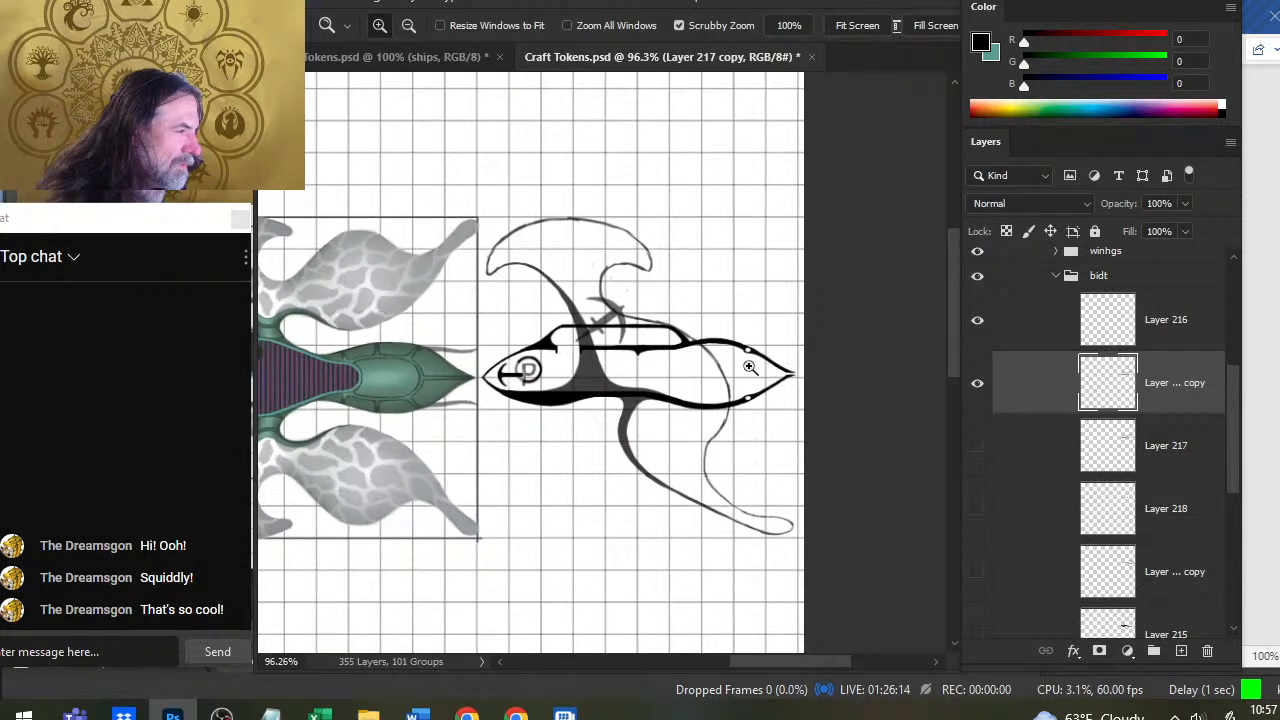
key(b)
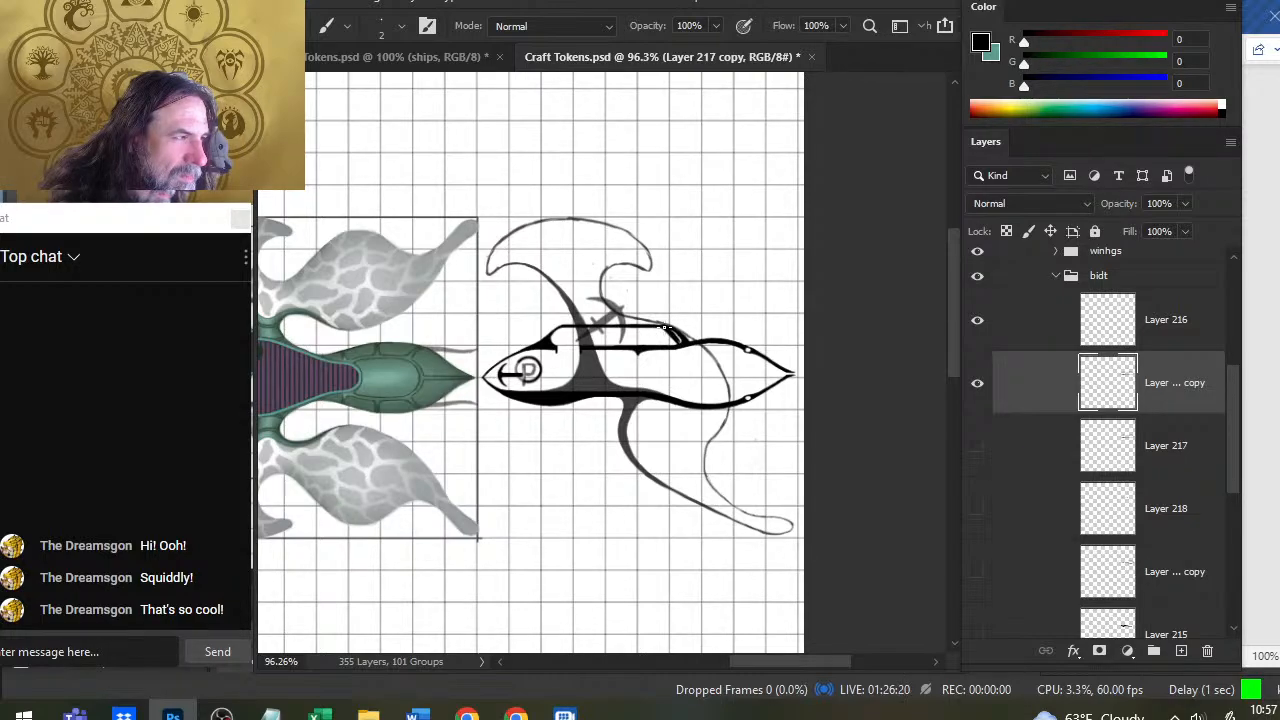
key(e)
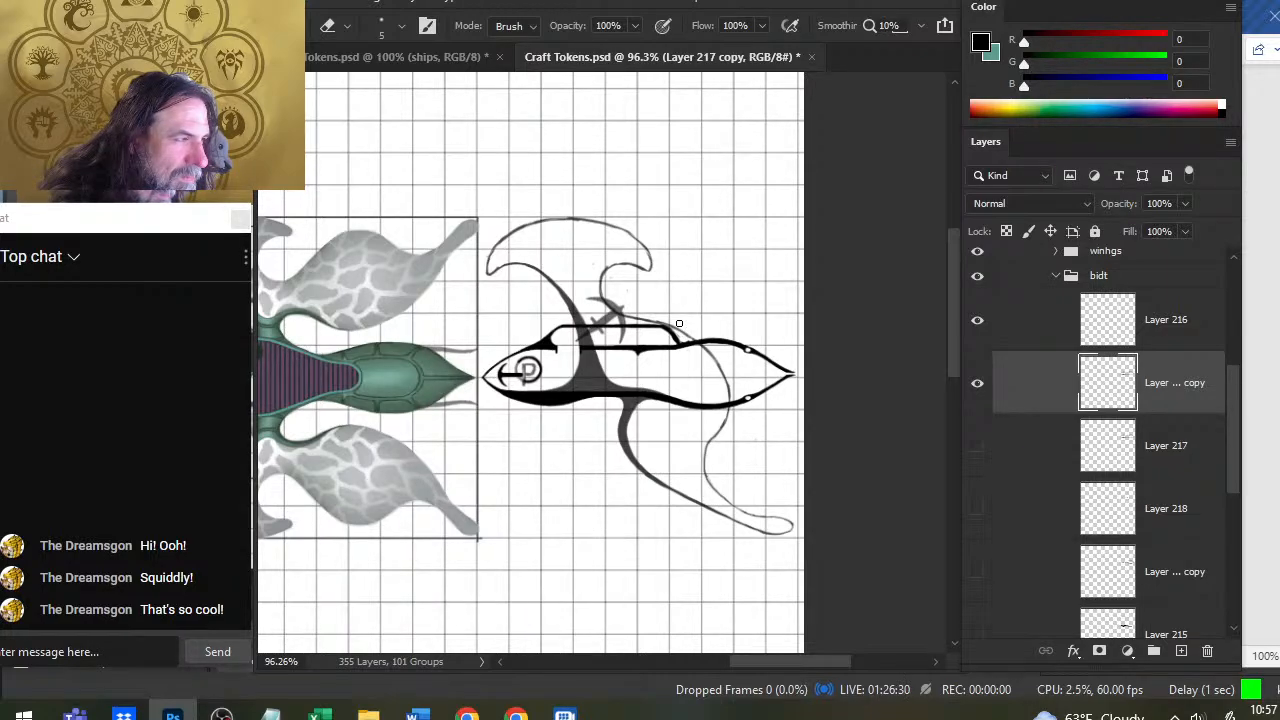
key(b)
key(e)
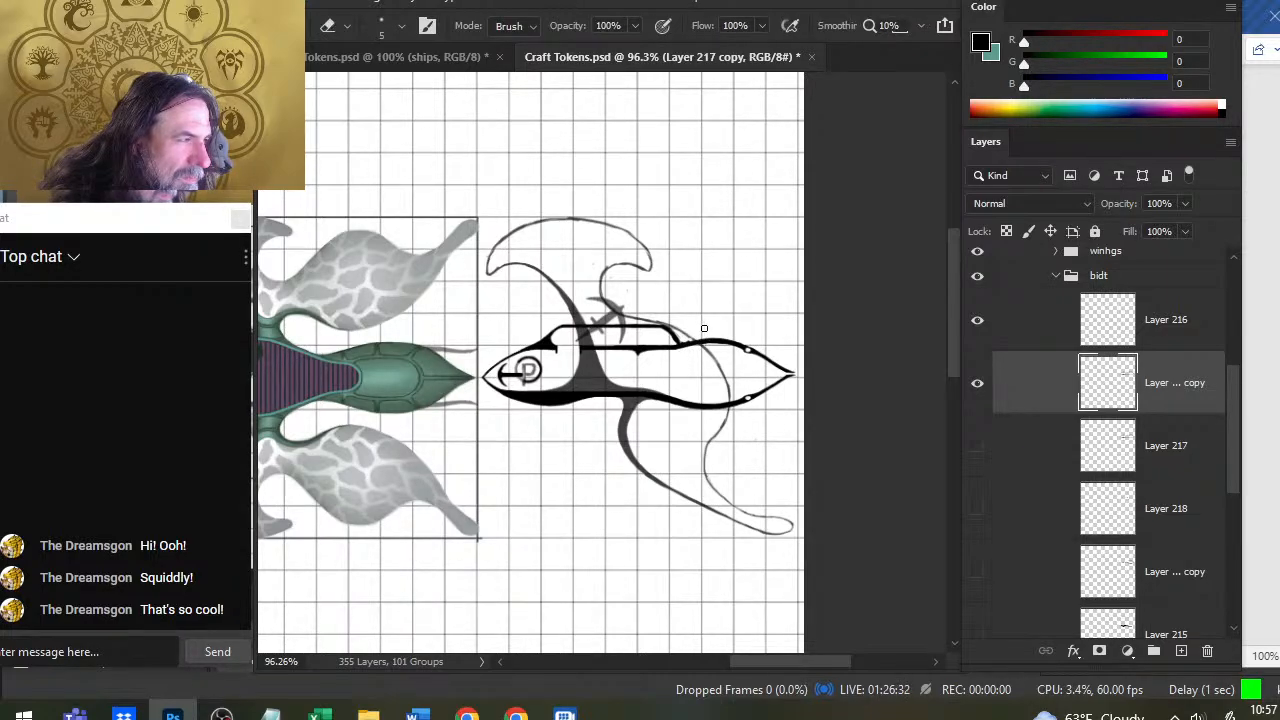
Refine the rear wall's upper corner and its joint with the hull using small brush and eraser touches
key(b)
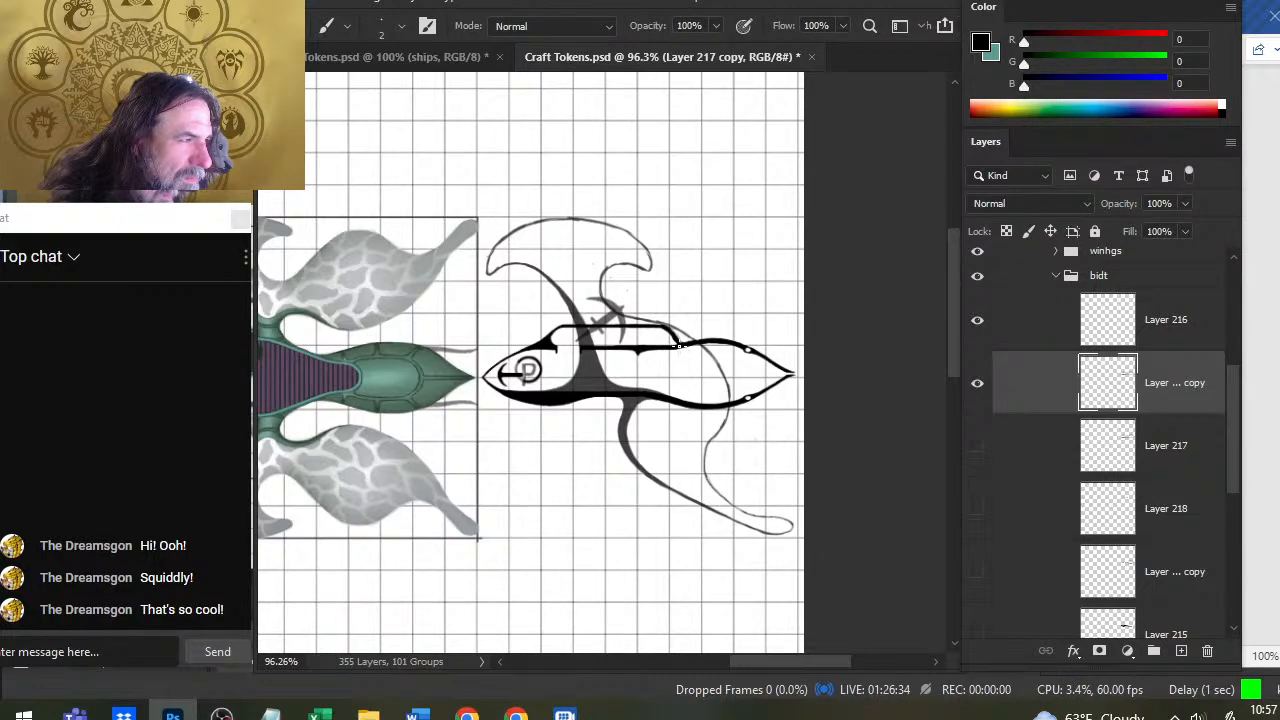
key(e)
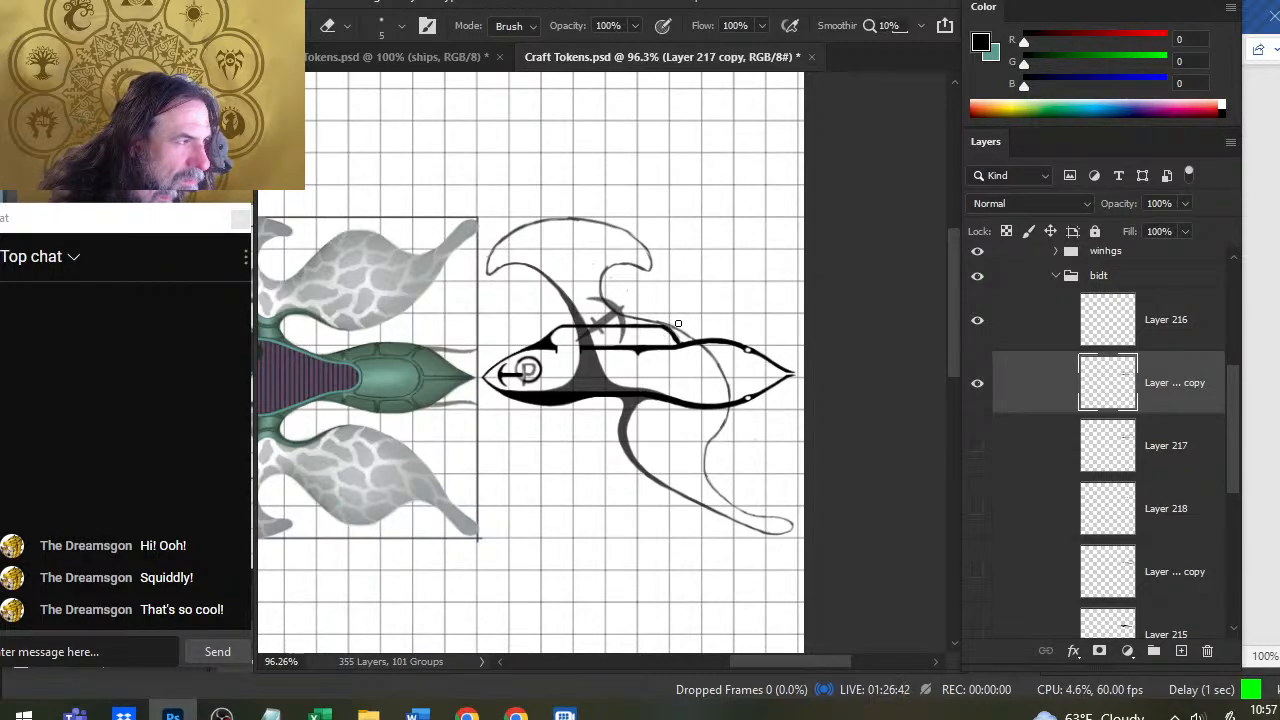
key(b)
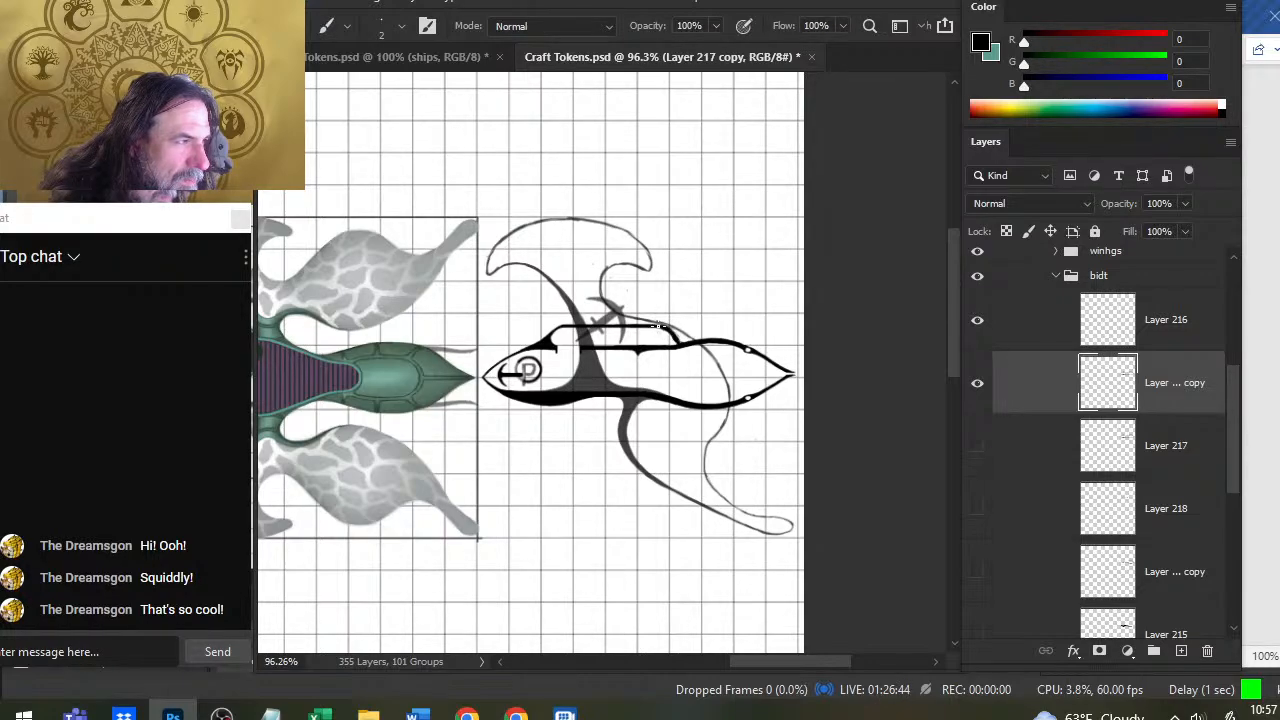
key(e)
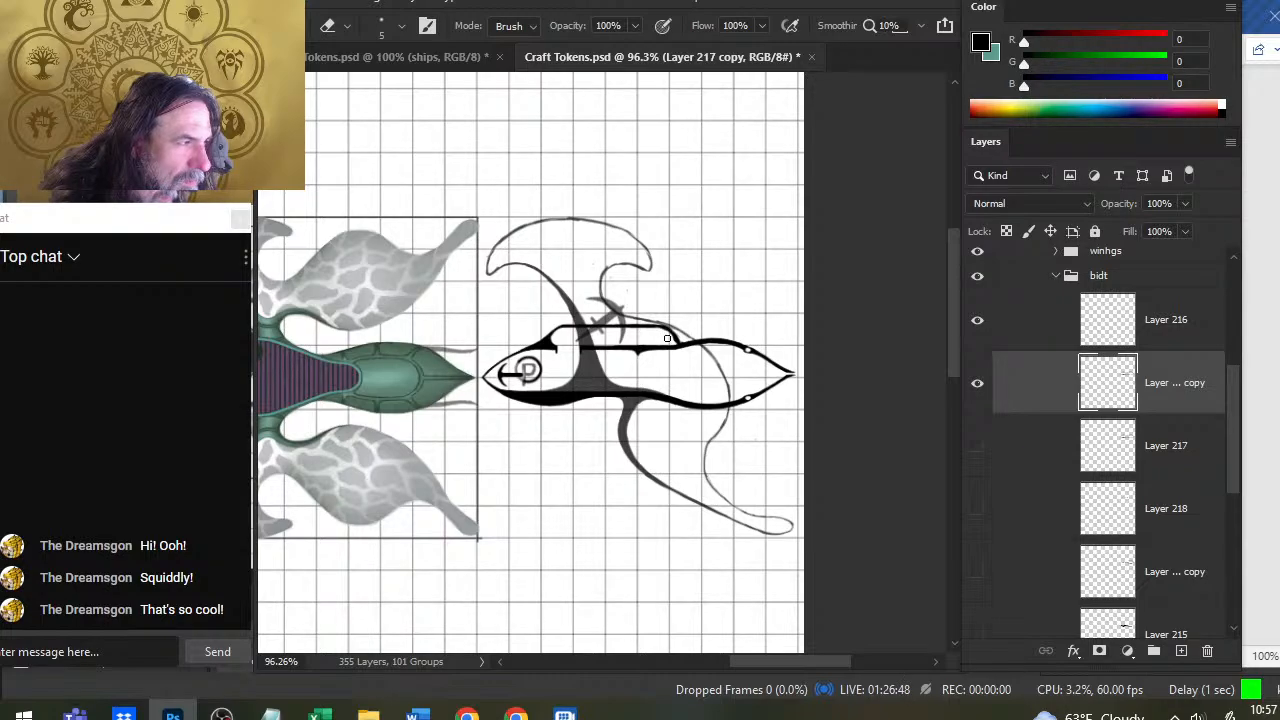
key(b)
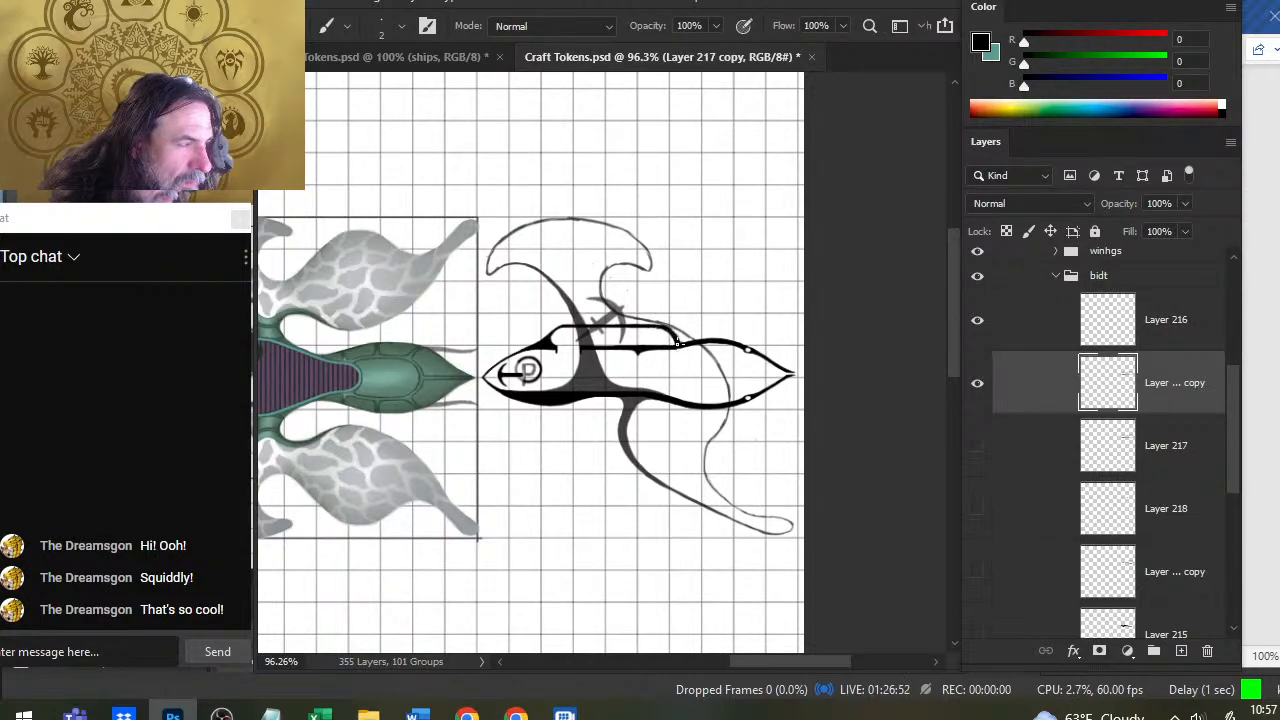
key(e)
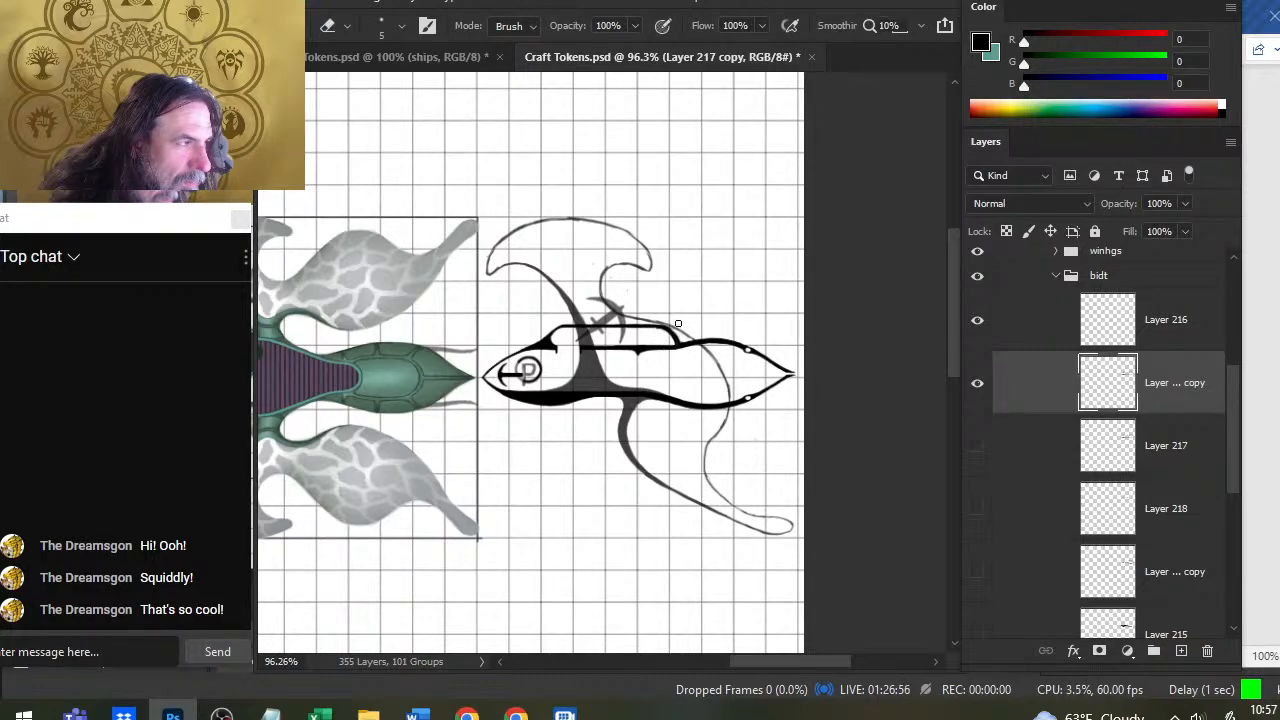
Smooth the inside curve of the cabin's rear wall and darken where it meets the rear hump
key(e)
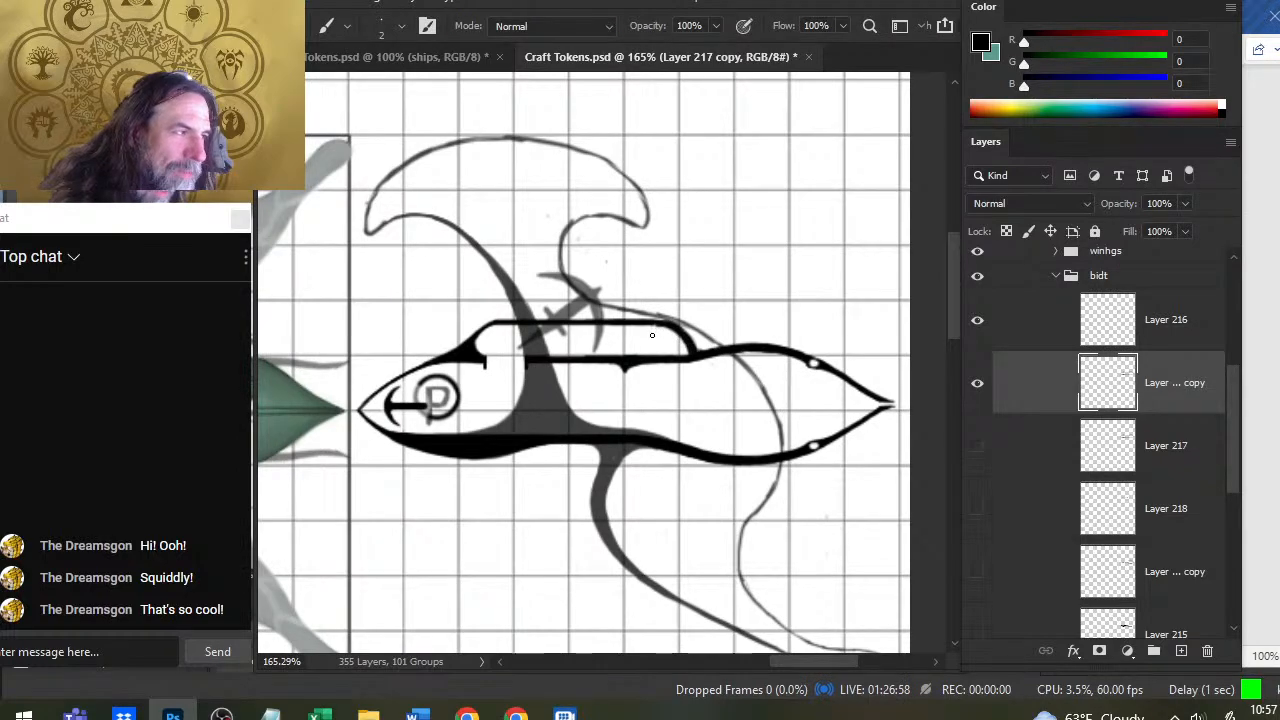
key(b)
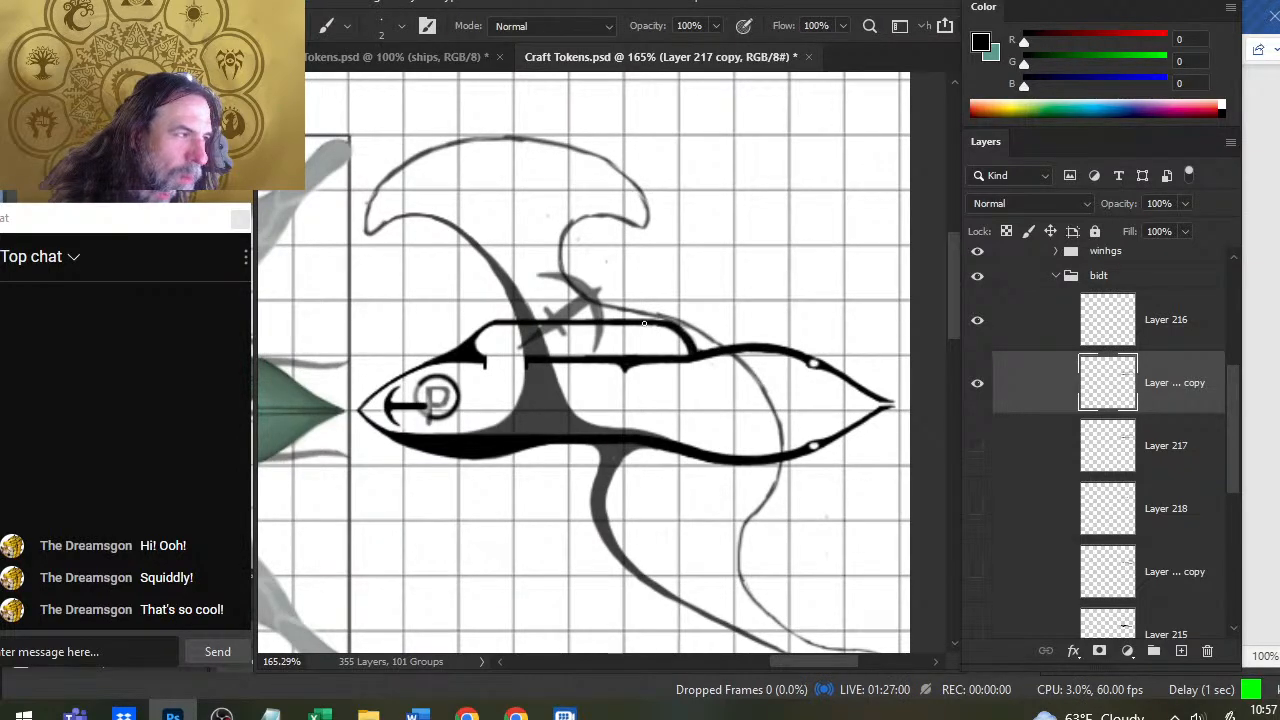
key(e)
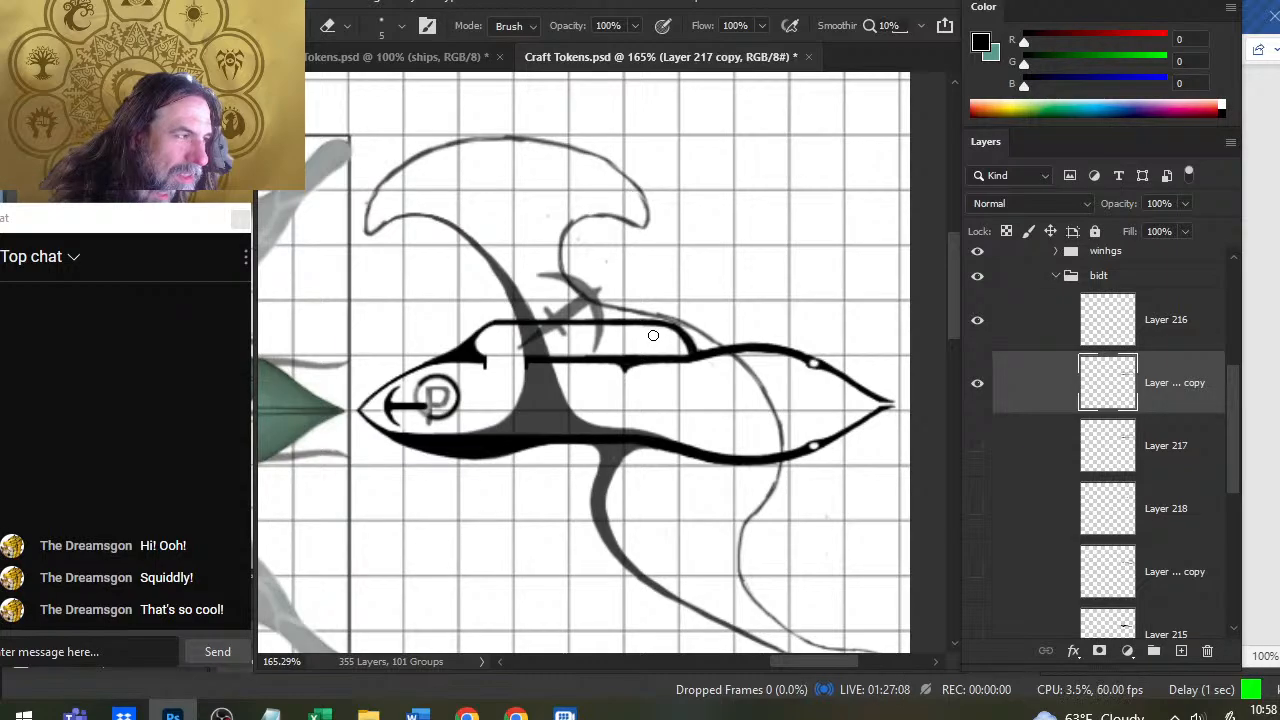
key(b)
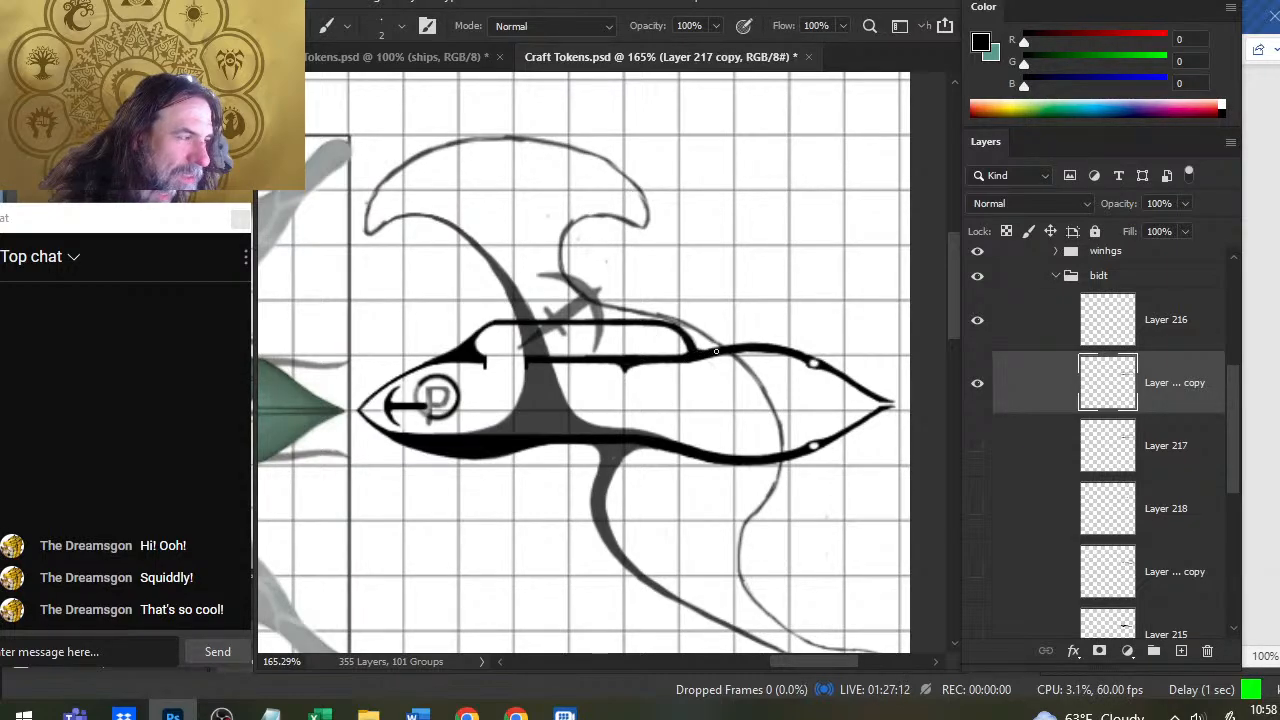
key(e)
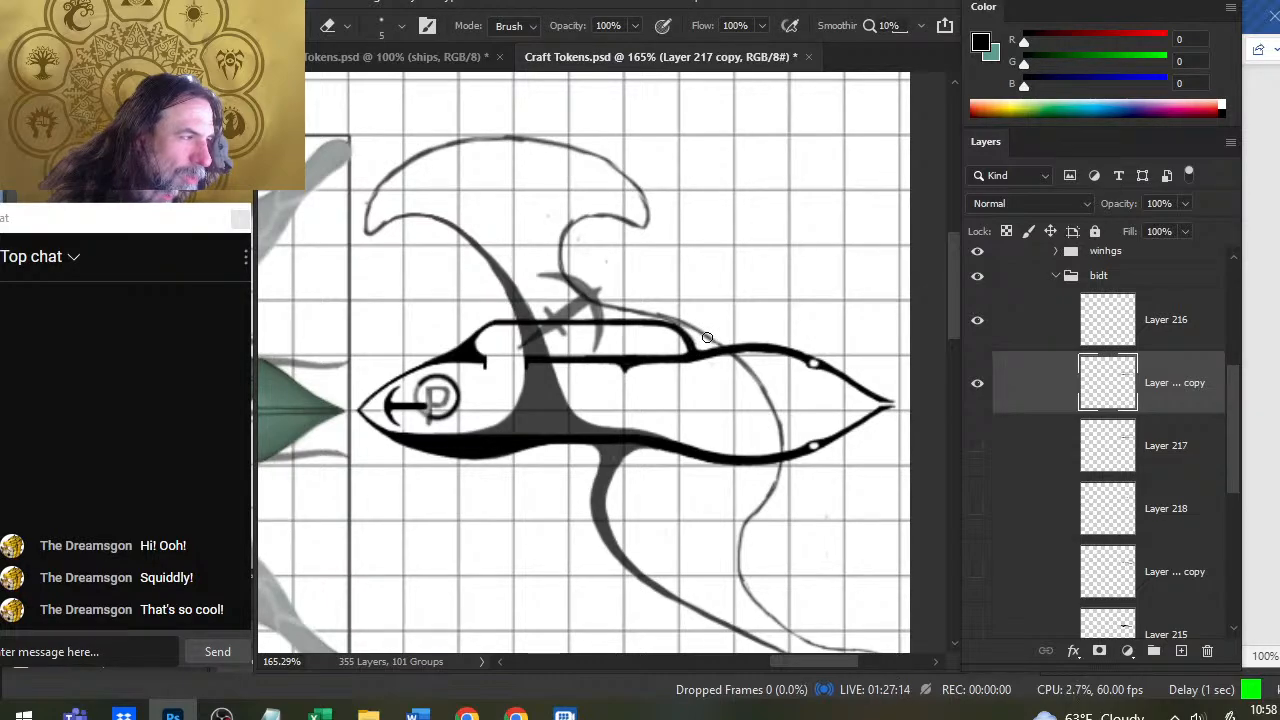
Trim the underside of the hull line below the cabin's rear joint and touch it up in black
drag(686, 362, 714, 361)
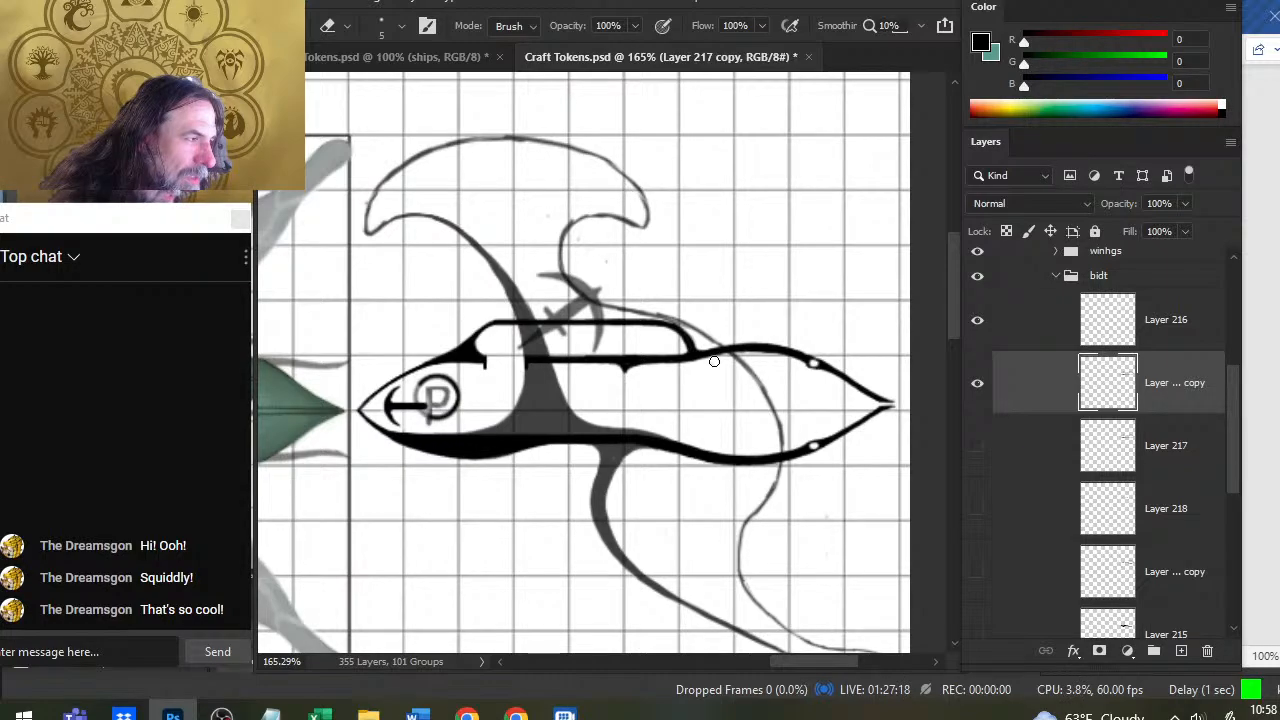
key(b)
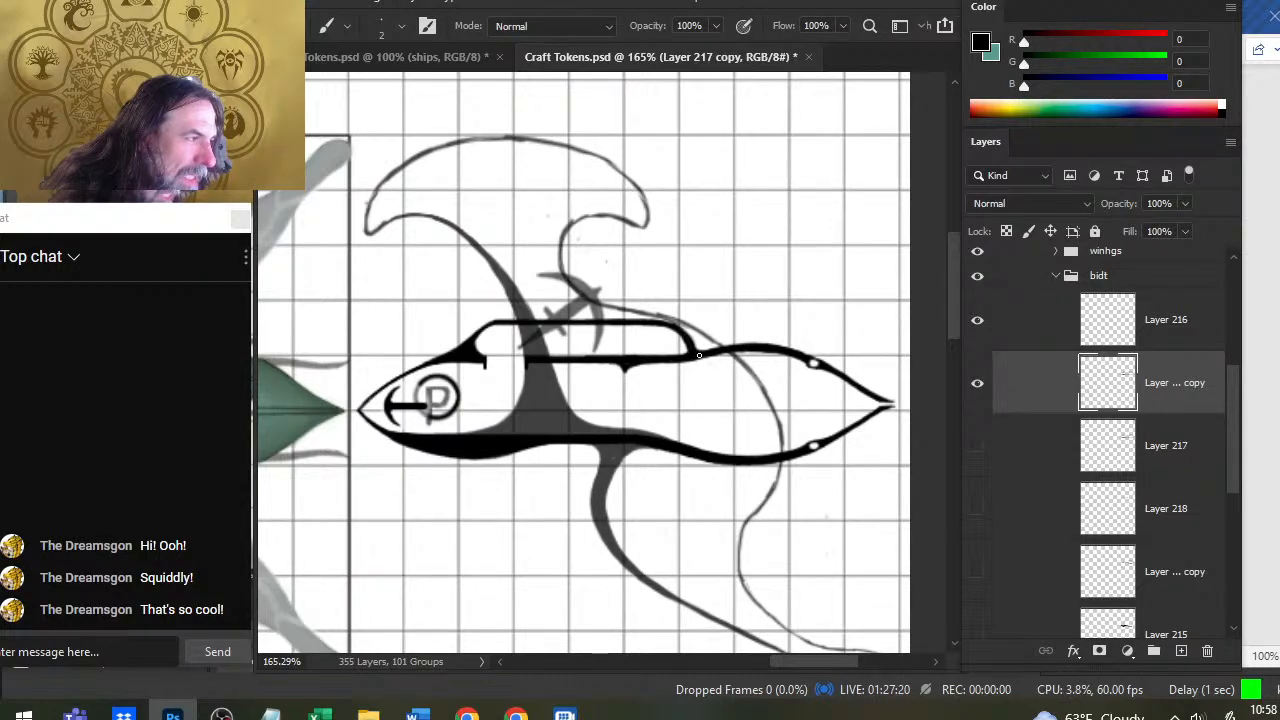
key(e)
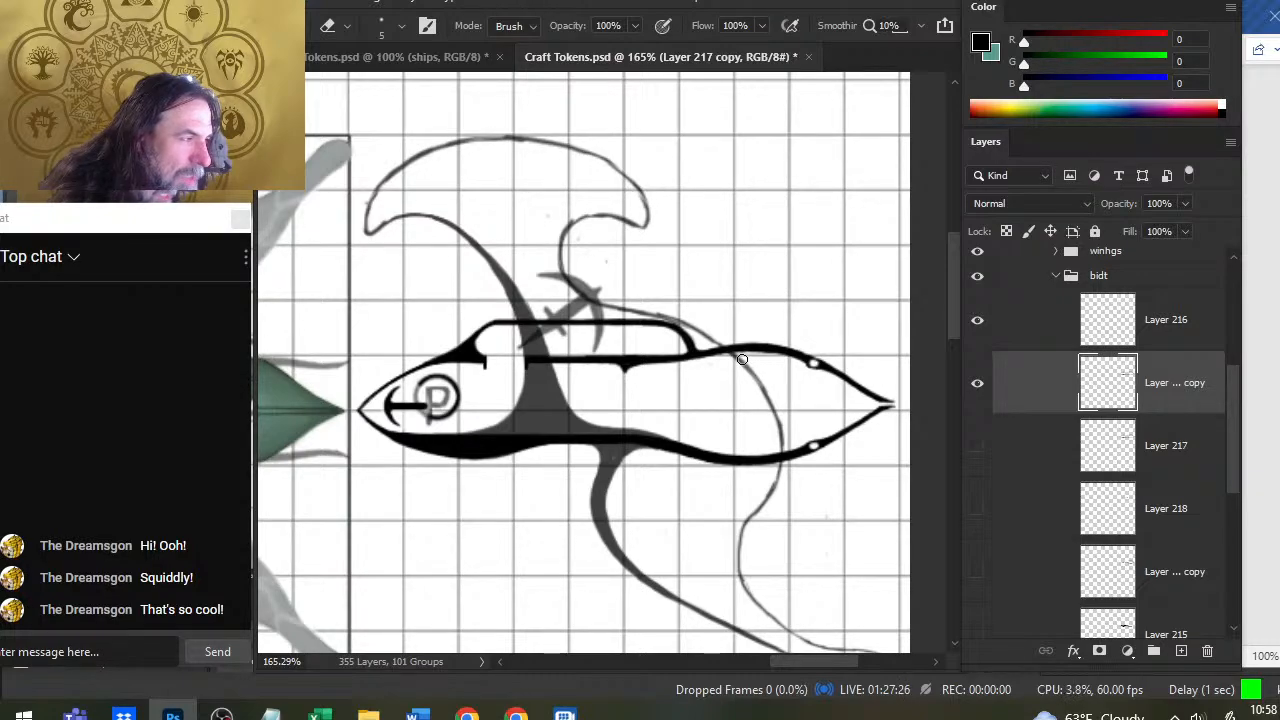
key(b)
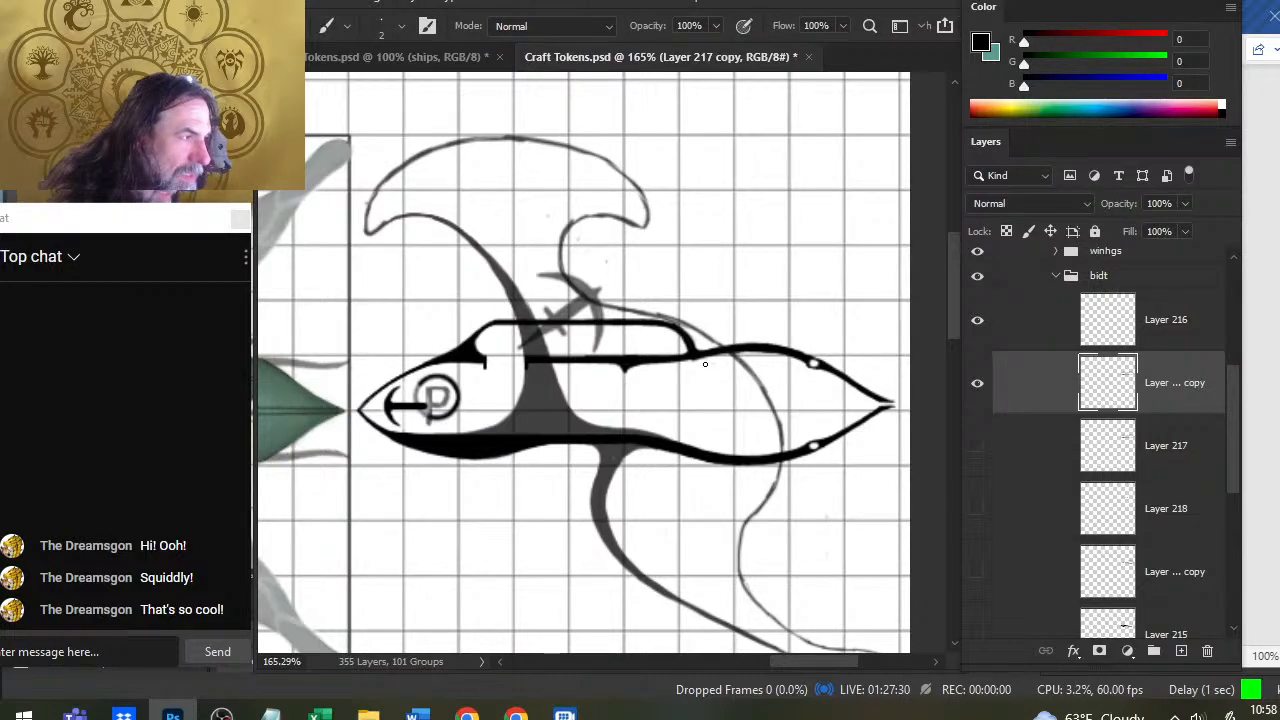
key(e)
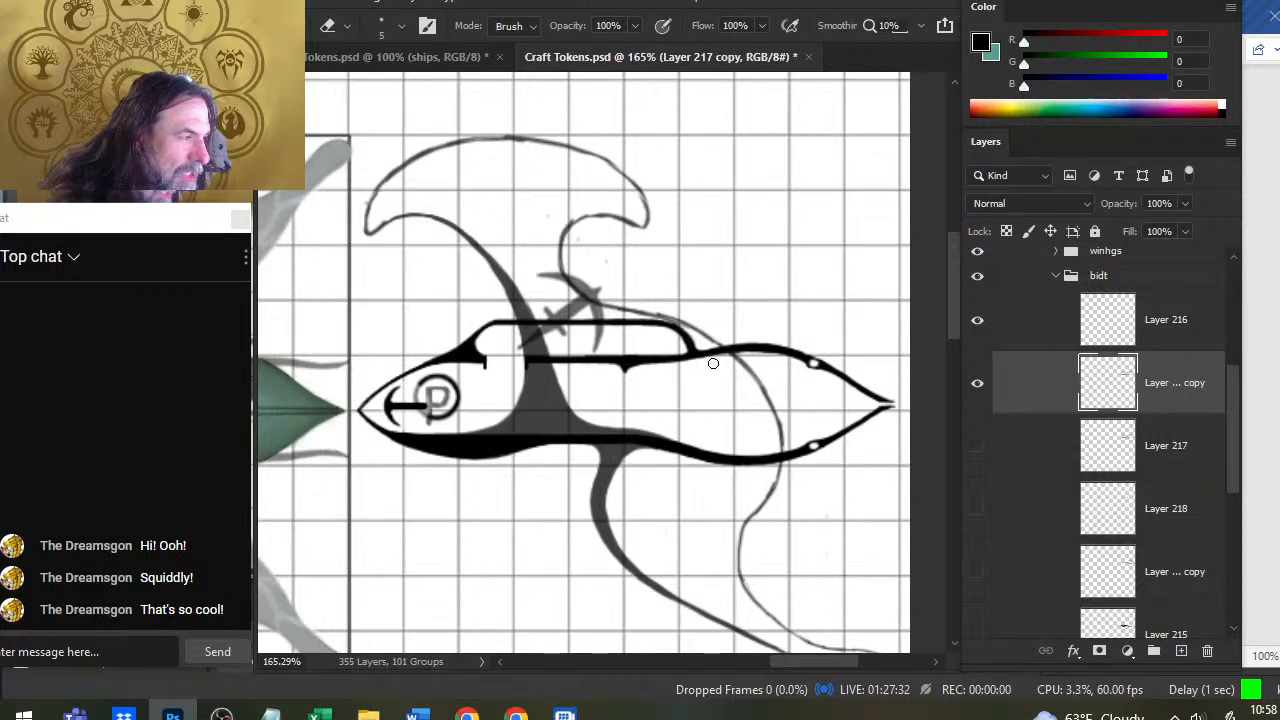
key(b)
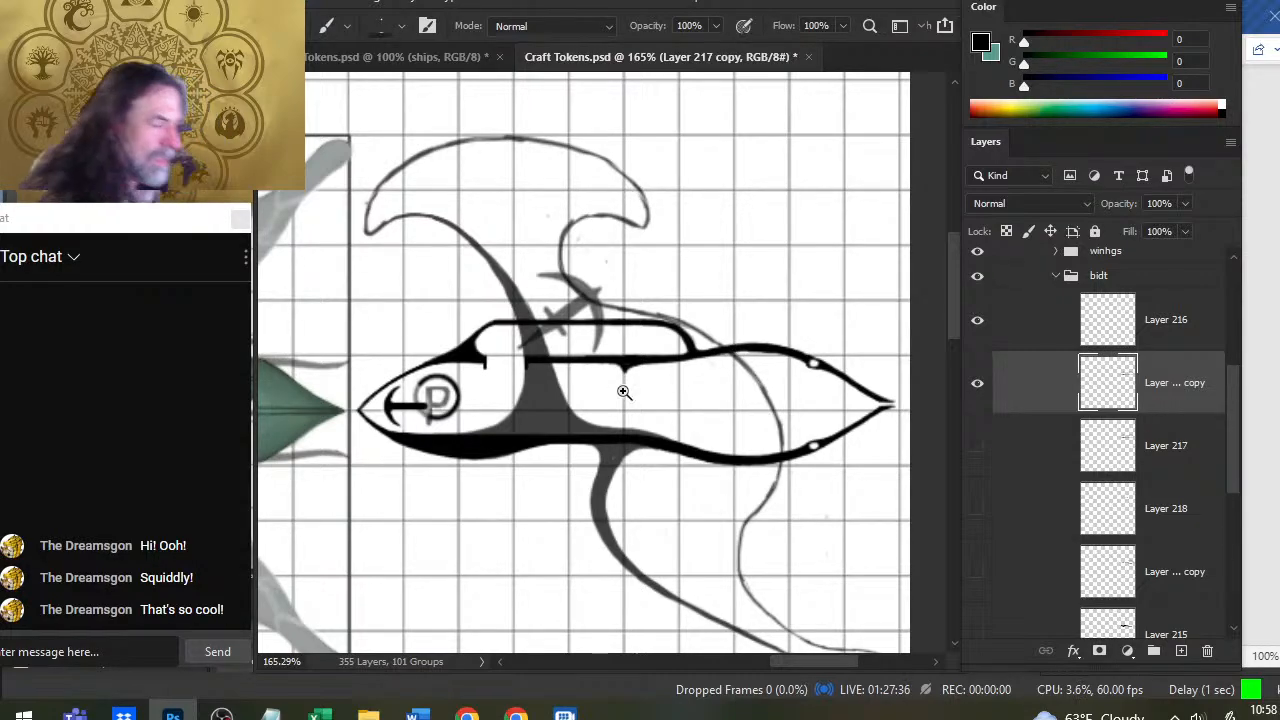
Fill in the cabin's lower rear inside corner with black and round it off with the Eraser
key(z)
drag(708, 381, 649, 383)
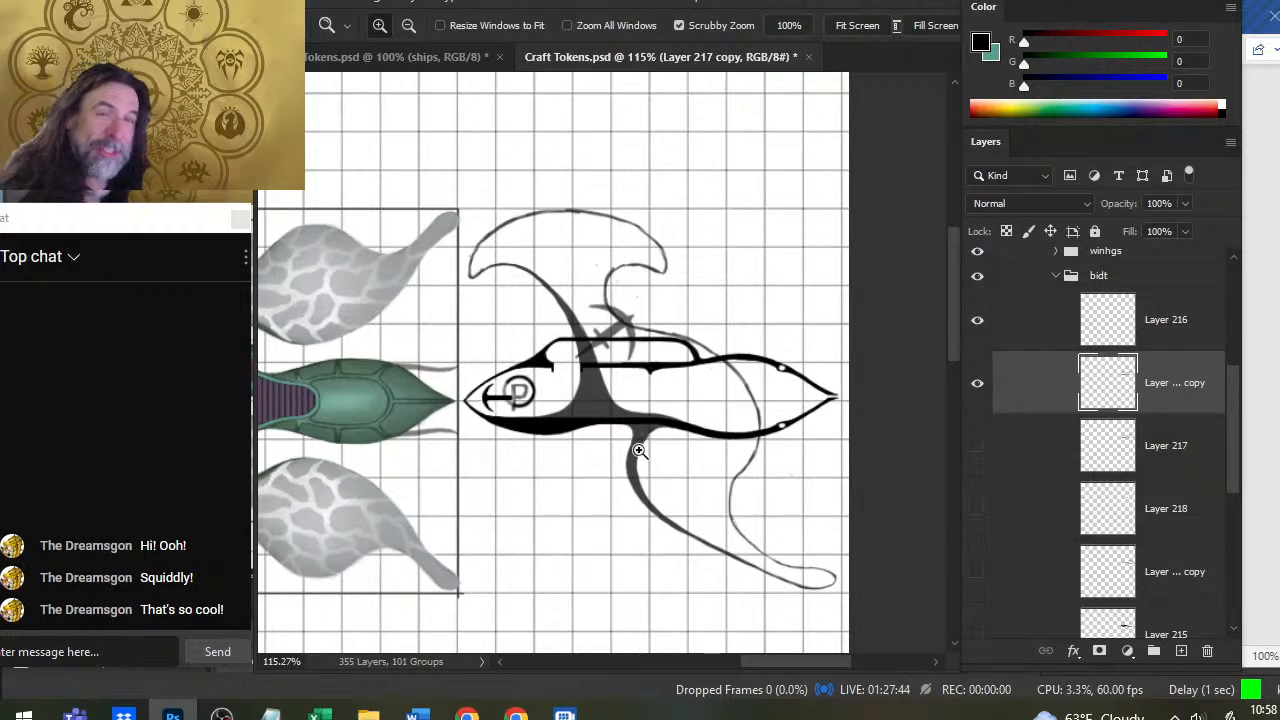
drag(649, 416, 789, 403)
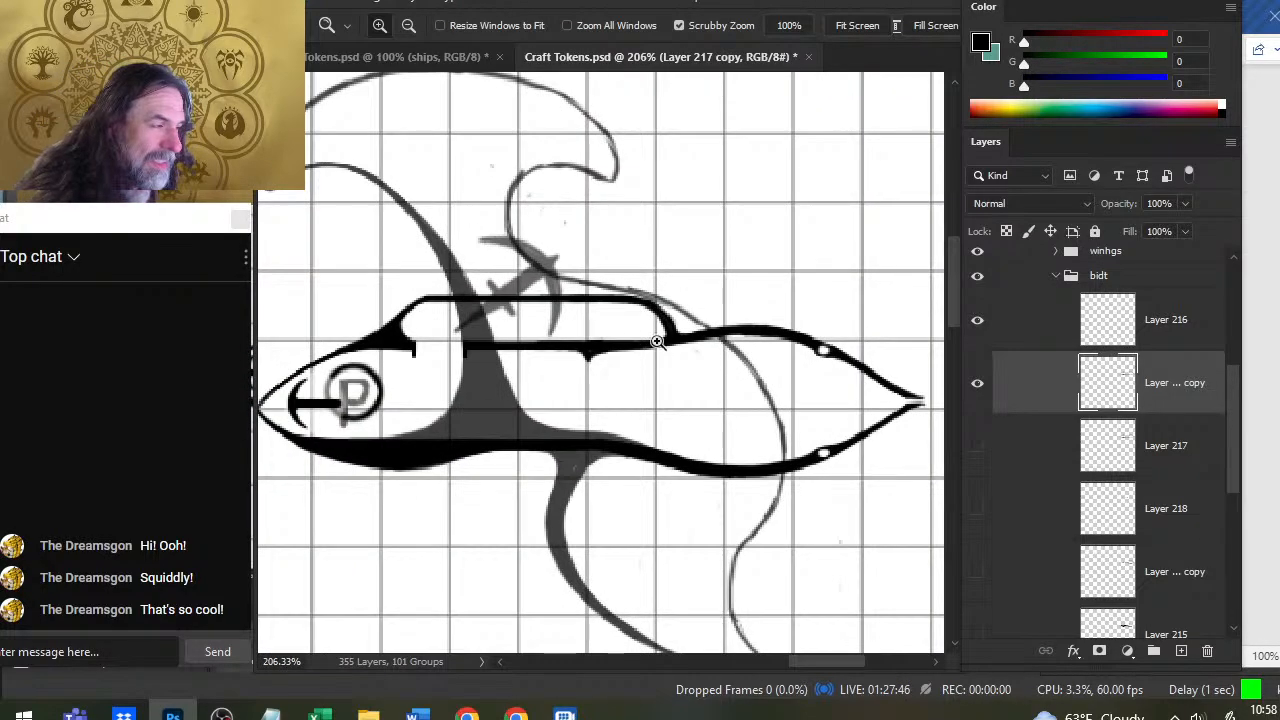
key(b)
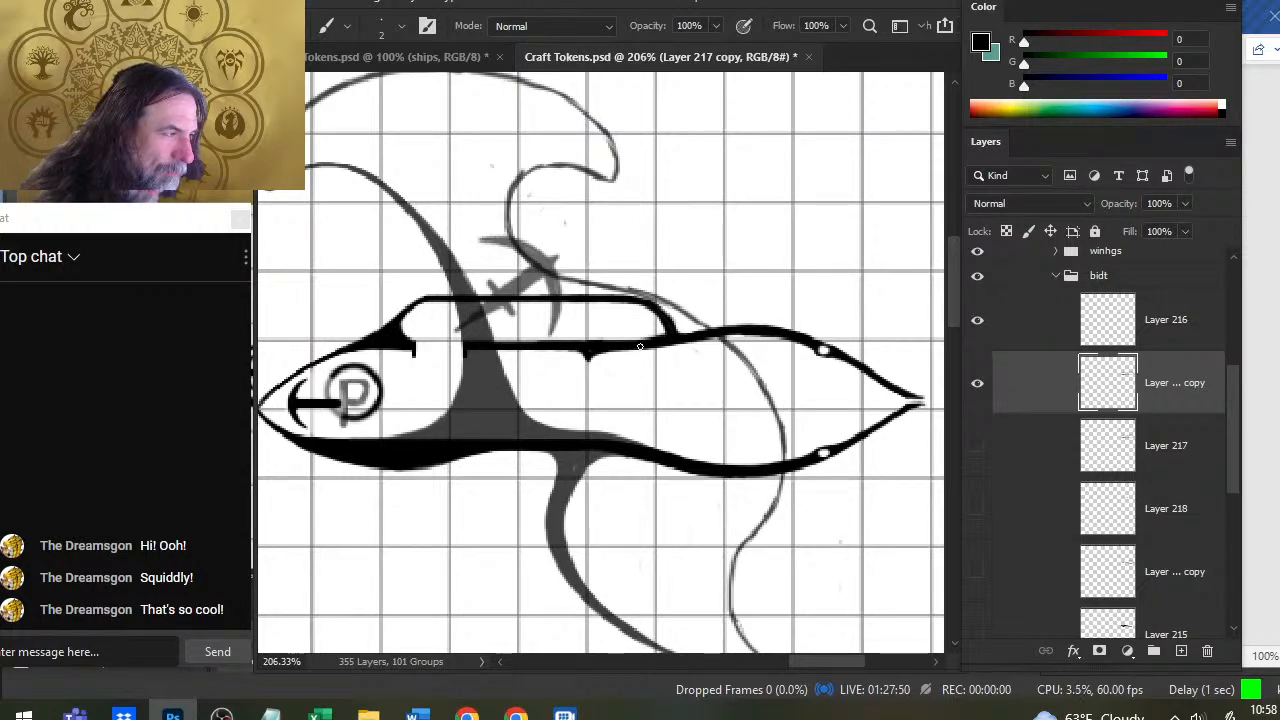
key(e)
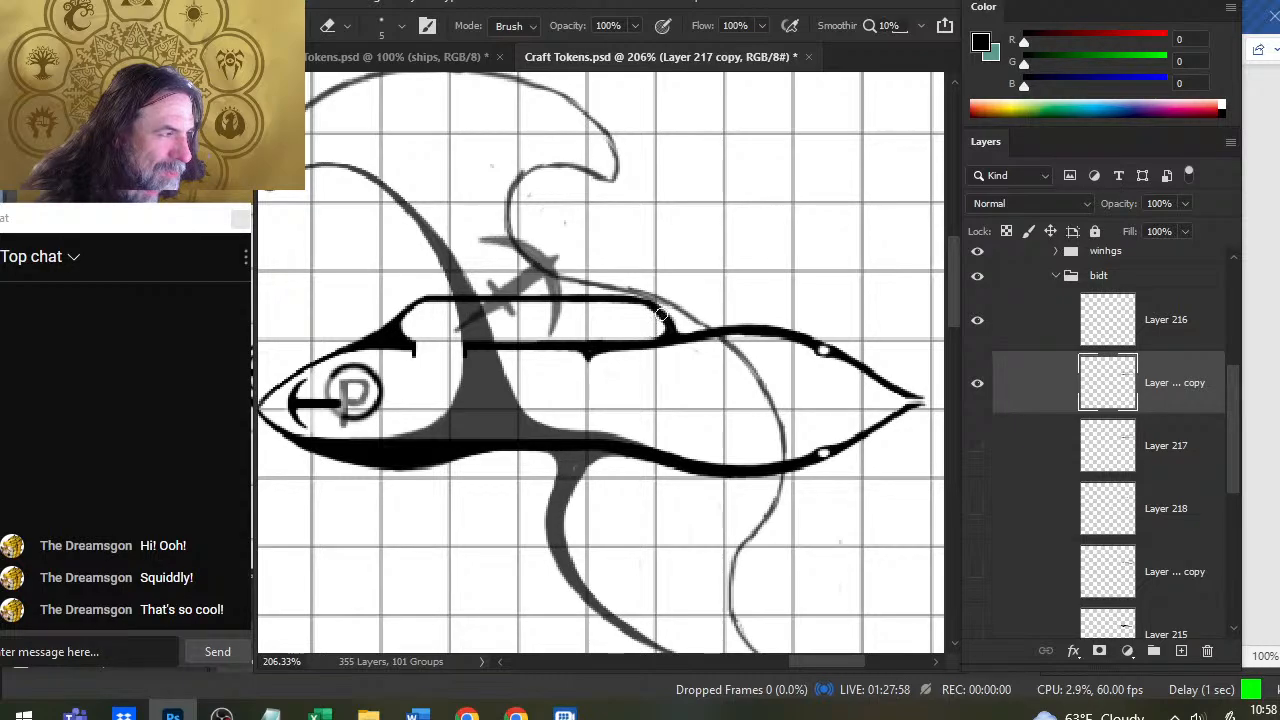
Reshape the rear wall's outer curve so its base flares smoothly into the rear hump
key(b)
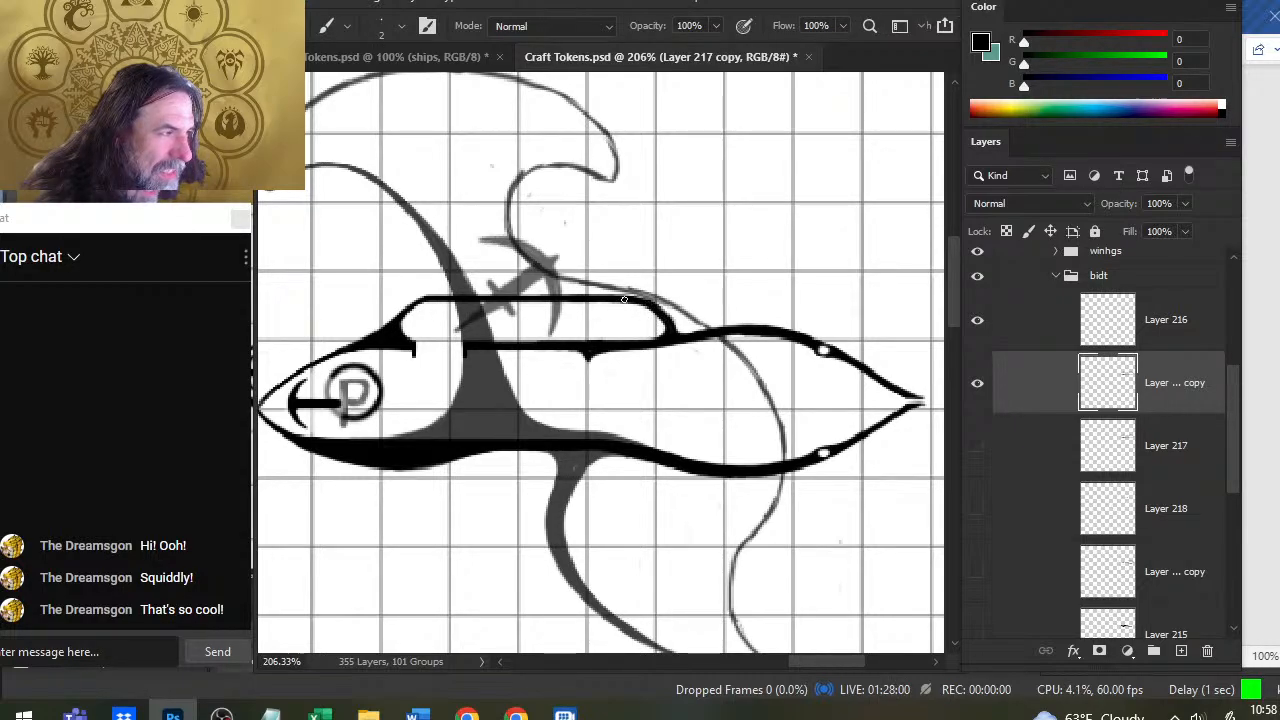
key(e)
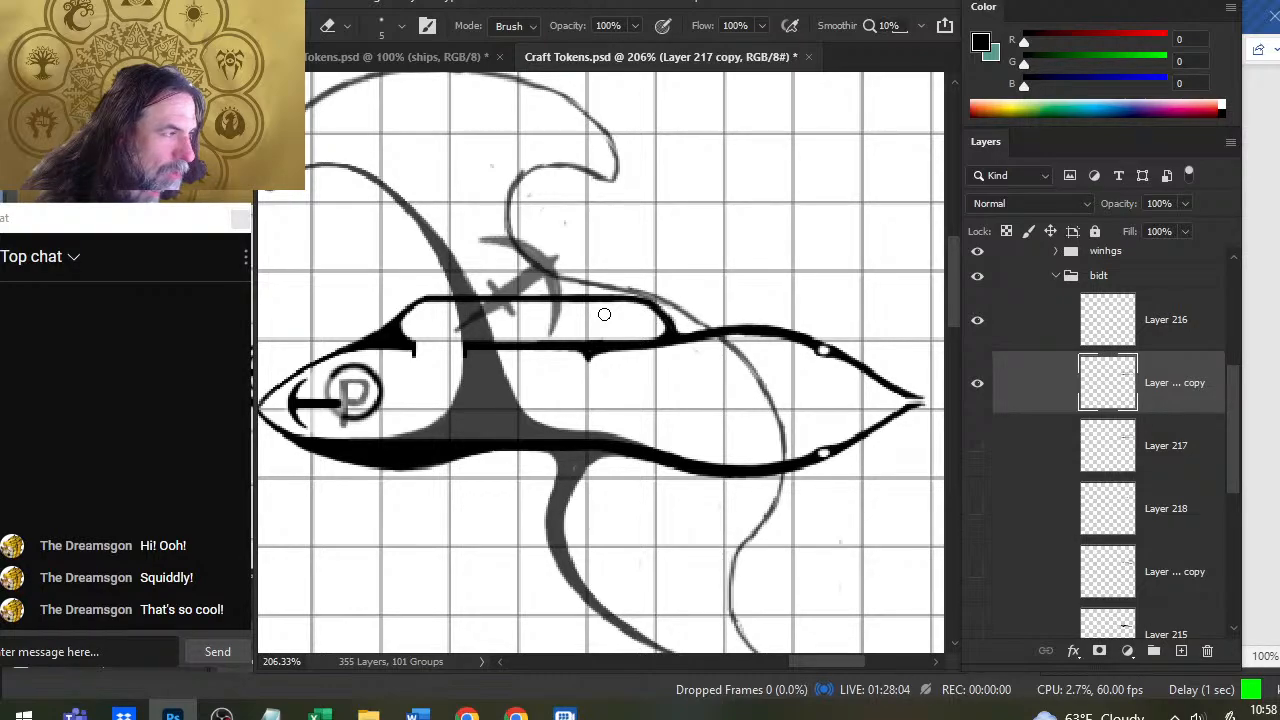
key(b)
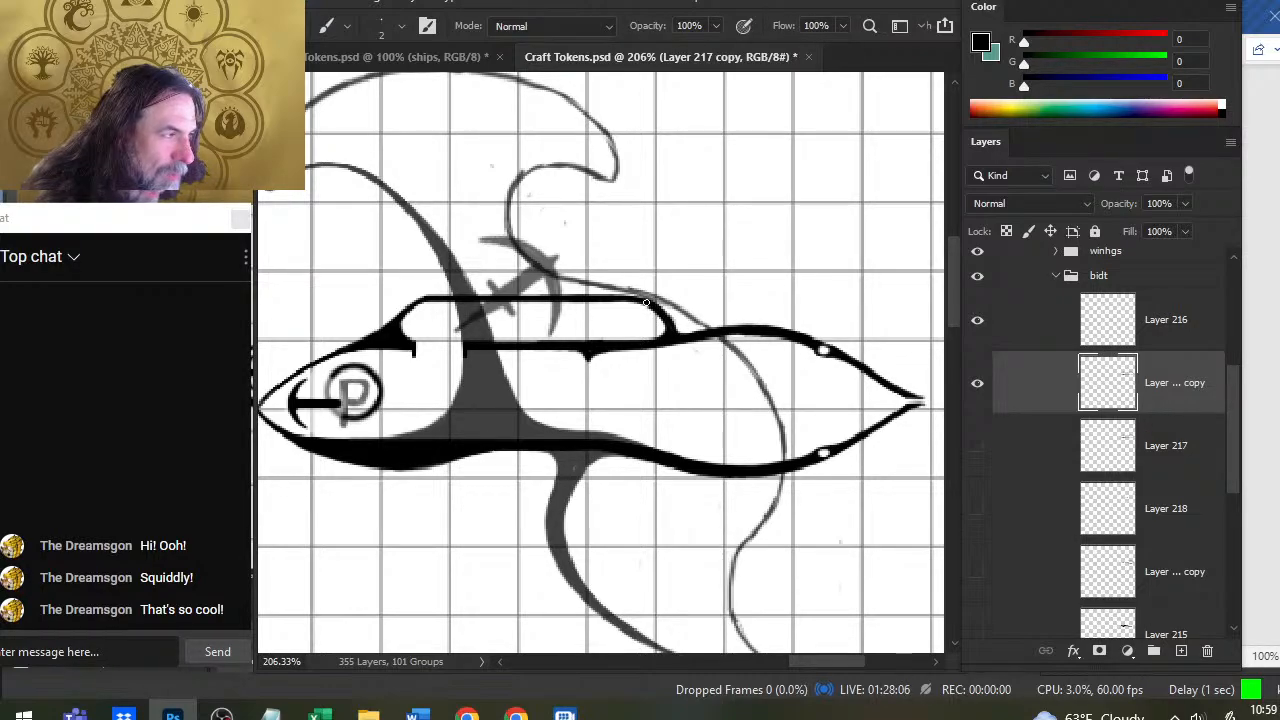
key(e)
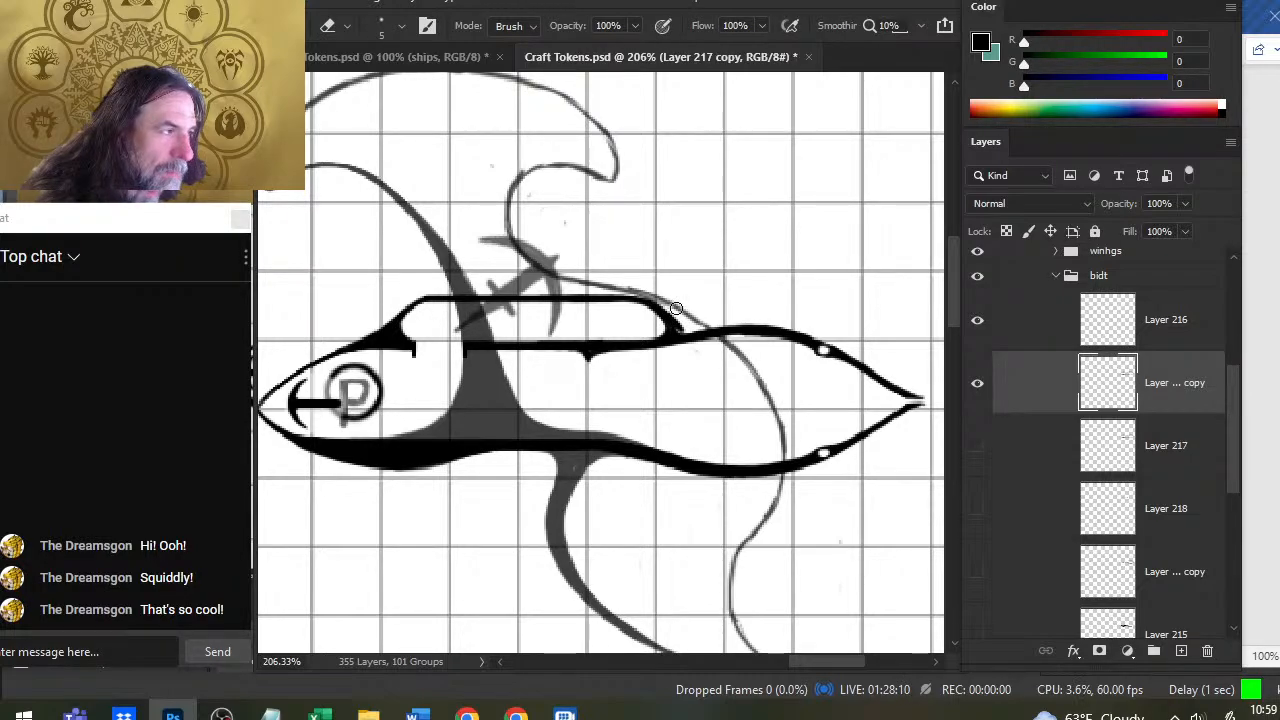
key(b)
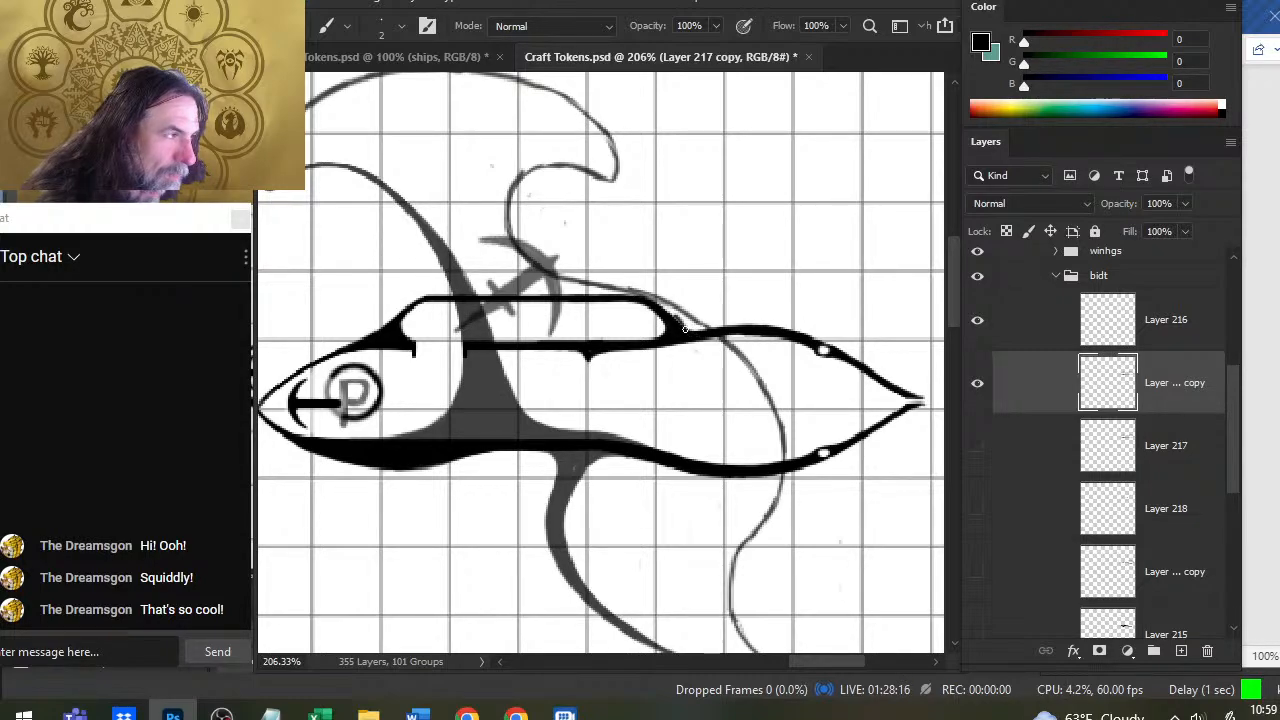
key(e)
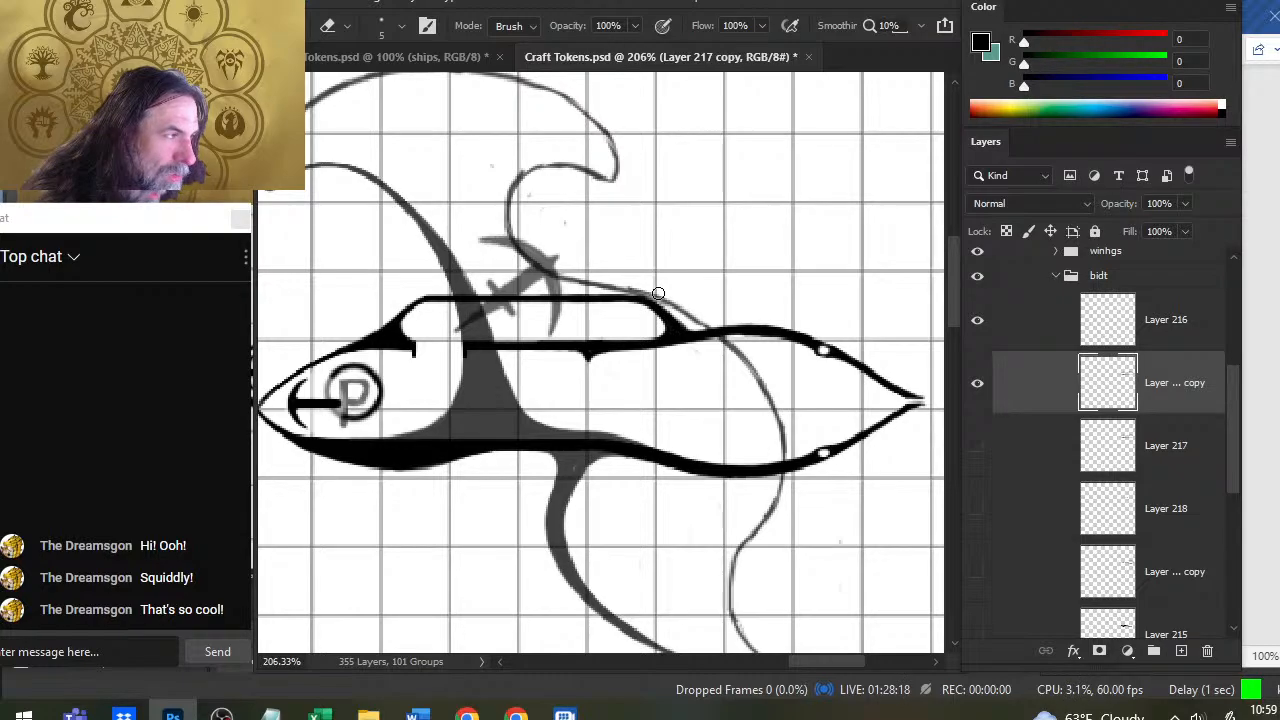
key(b)
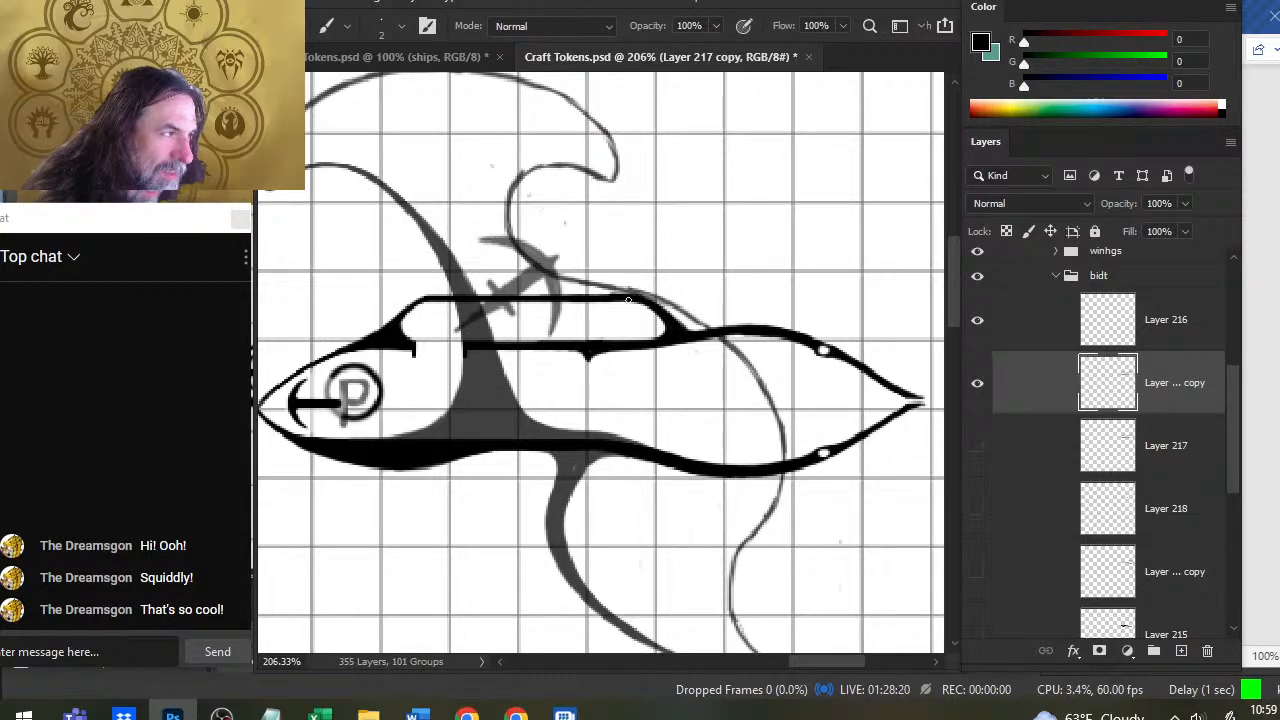
Even out the rear end of the cabin's roofline with straight eraser and black brush strokes
key(e)
shift+click(650, 286)
shift+click(634, 290)
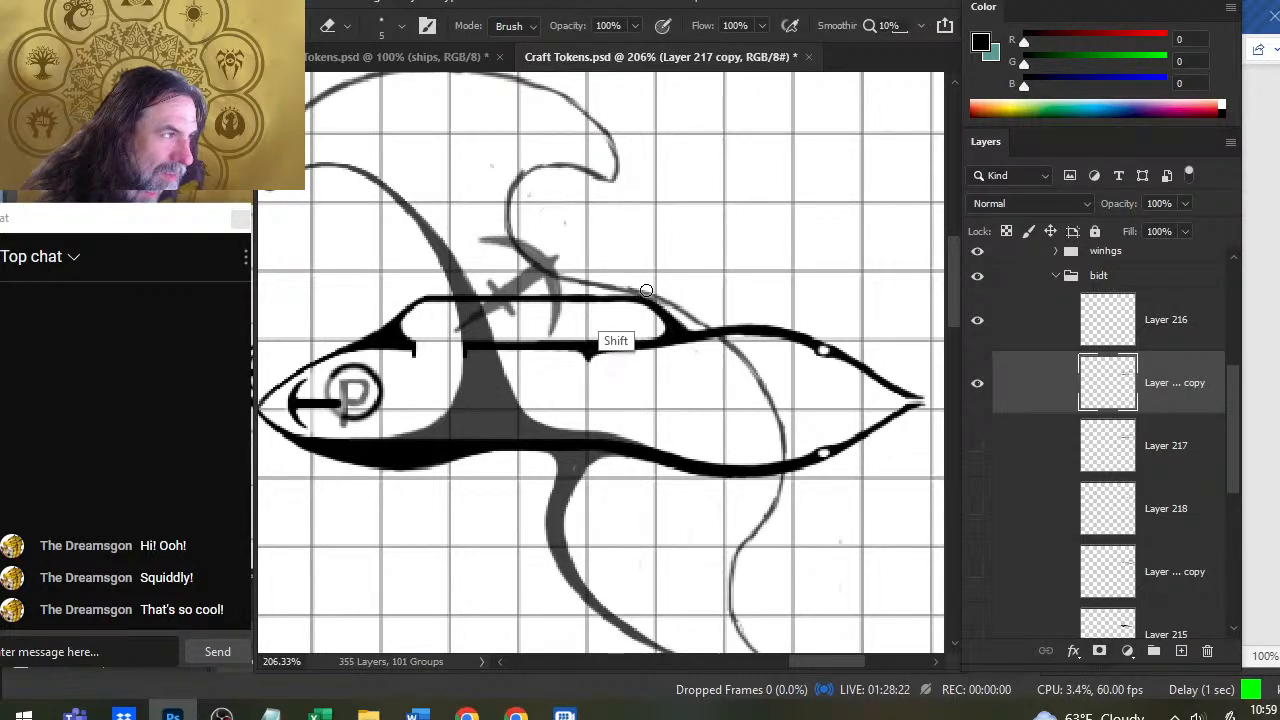
key(b)
shift+click(582, 296)
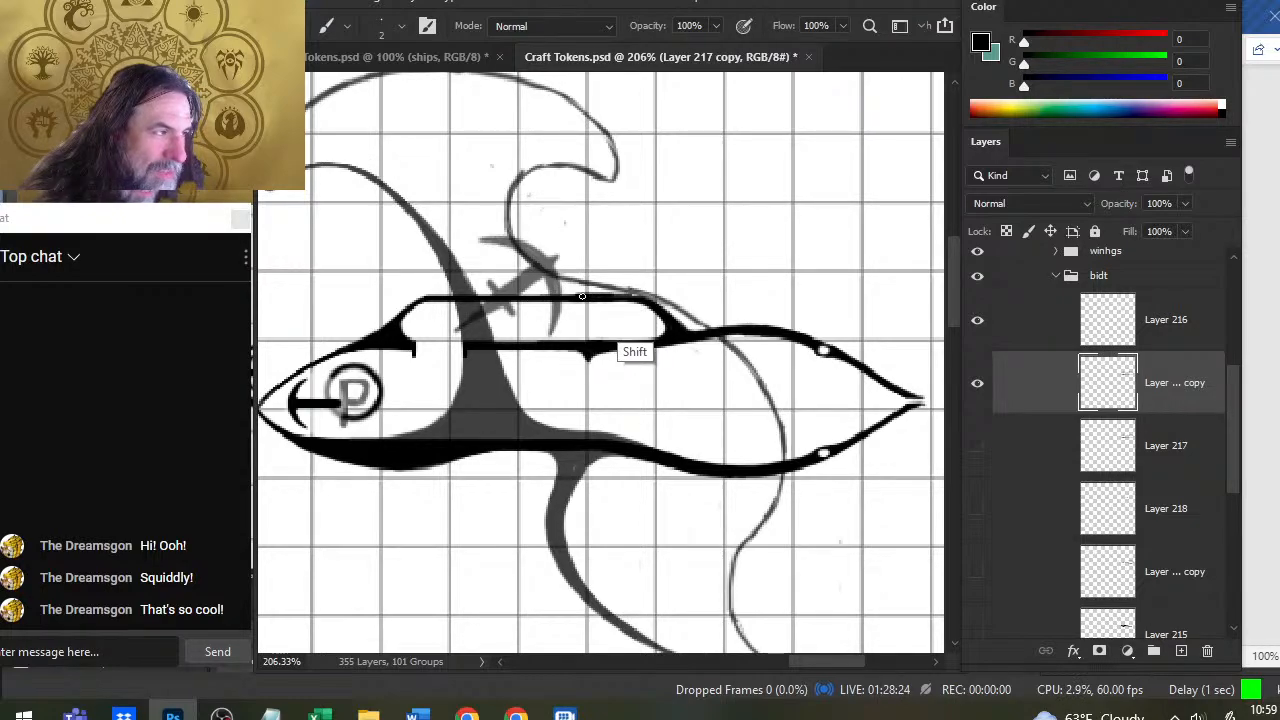
Trim the upper edge of the cabin's roofline with straight Eraser strokes
key(e)
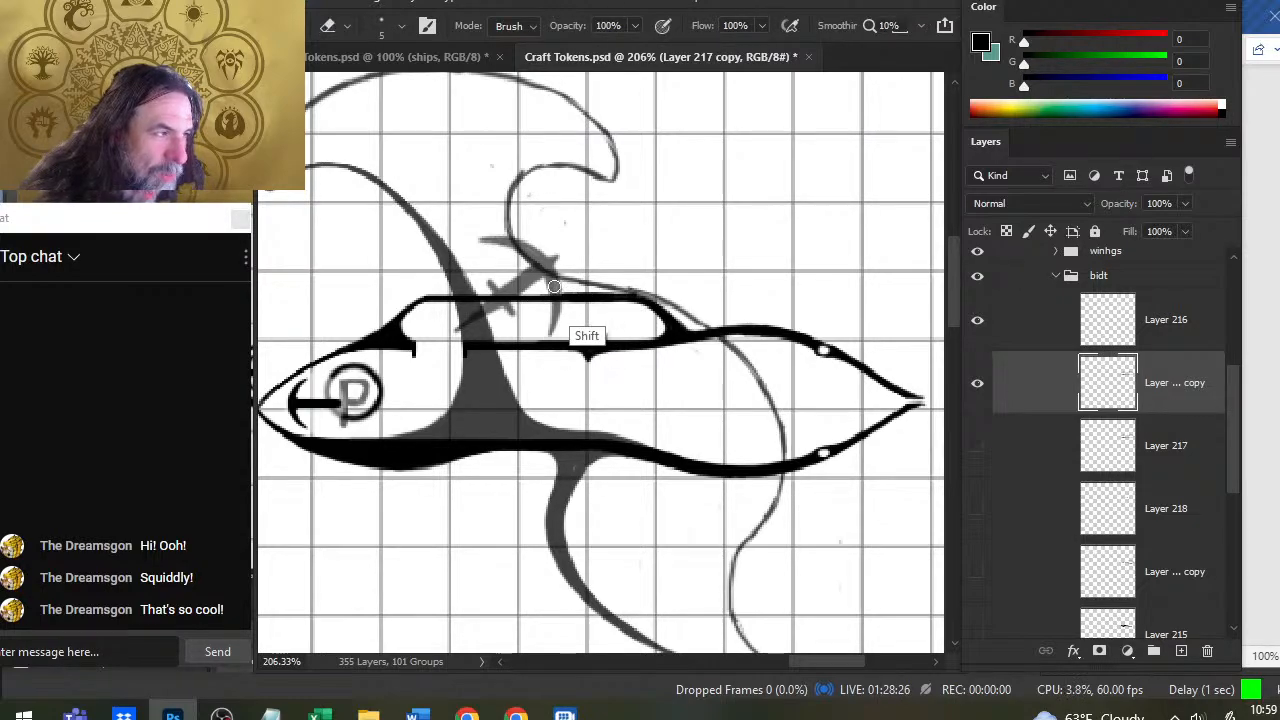
shift+click(507, 289)
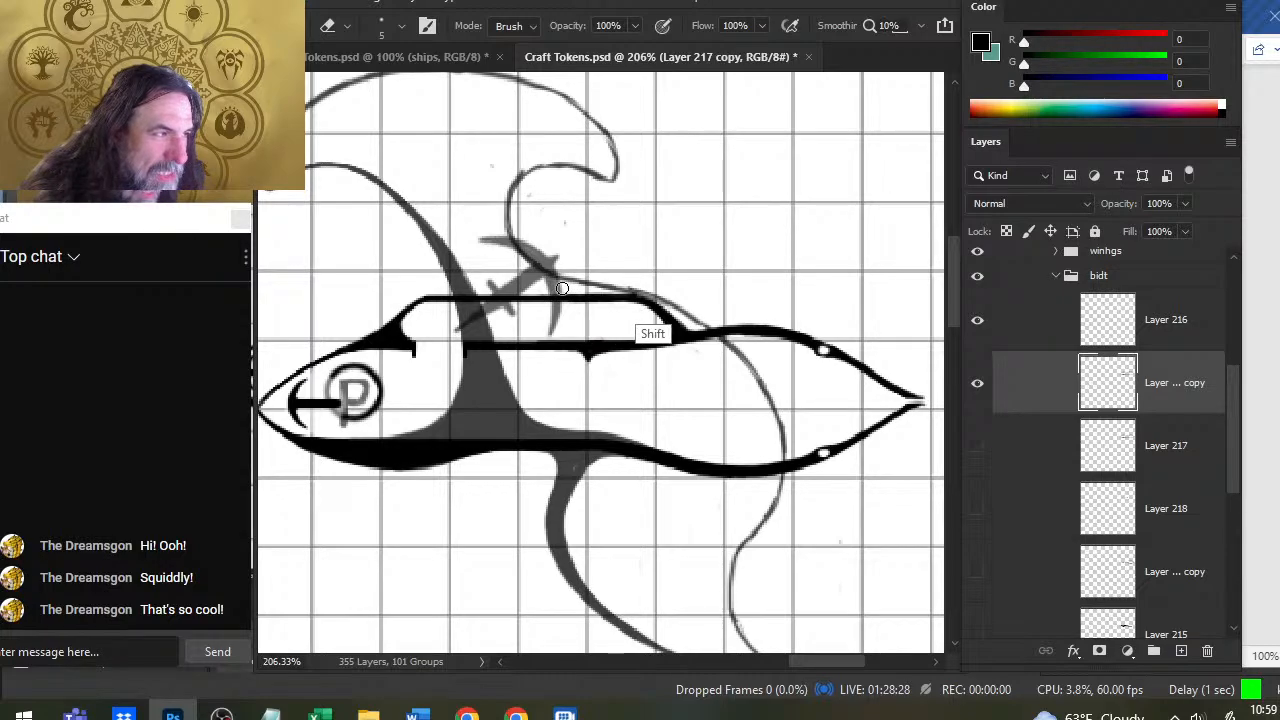
shift+click(628, 289)
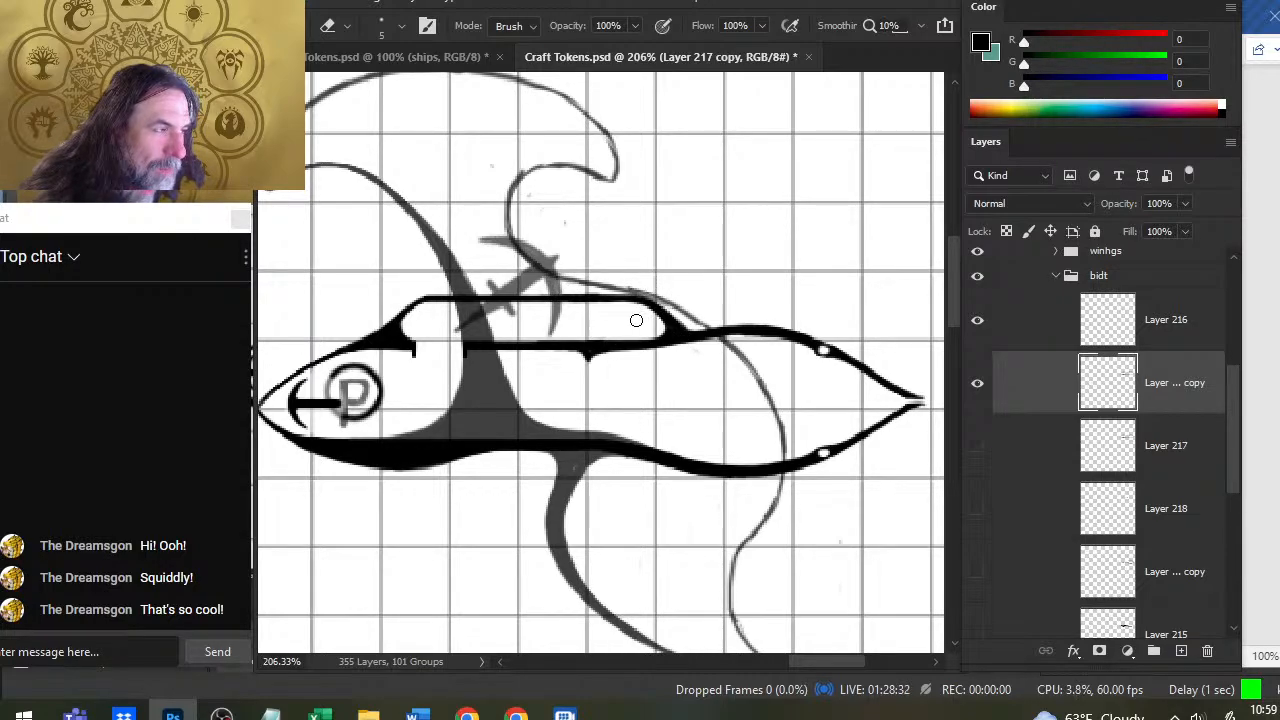
Refine the inner curve of the cabin's rear wall with fine black and eraser strokes
key(b)
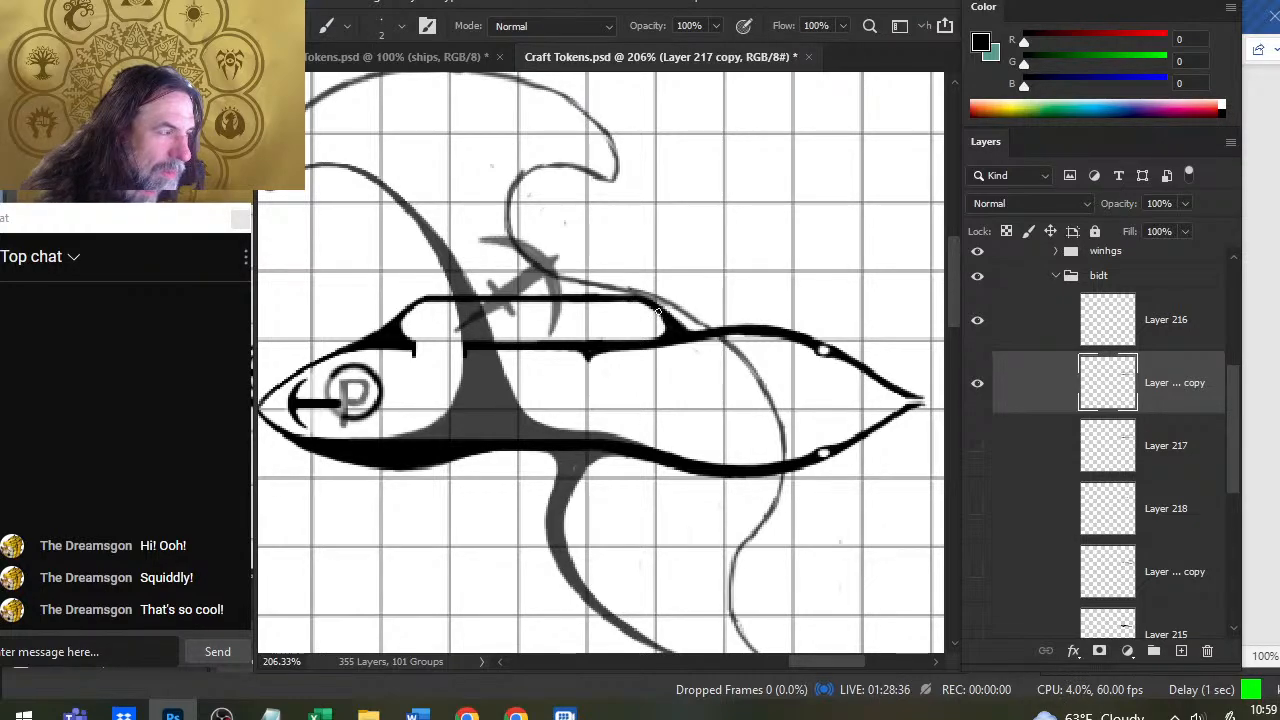
key(e)
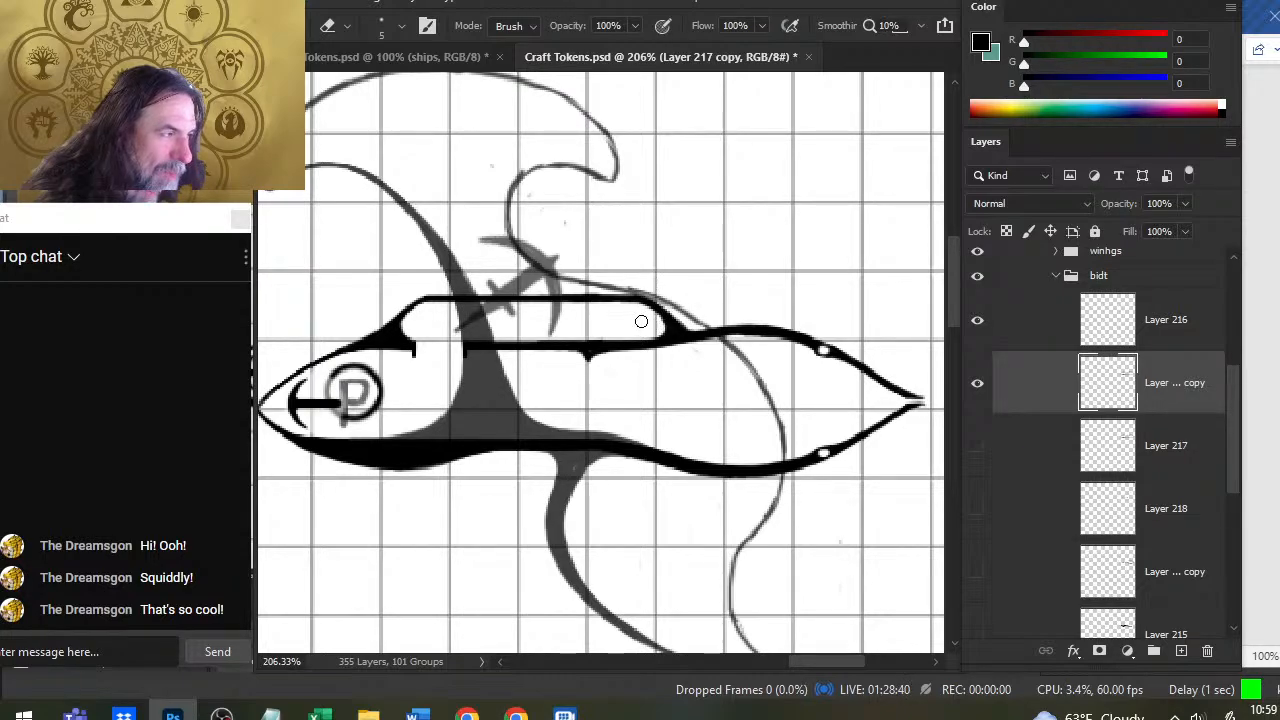
key(b)
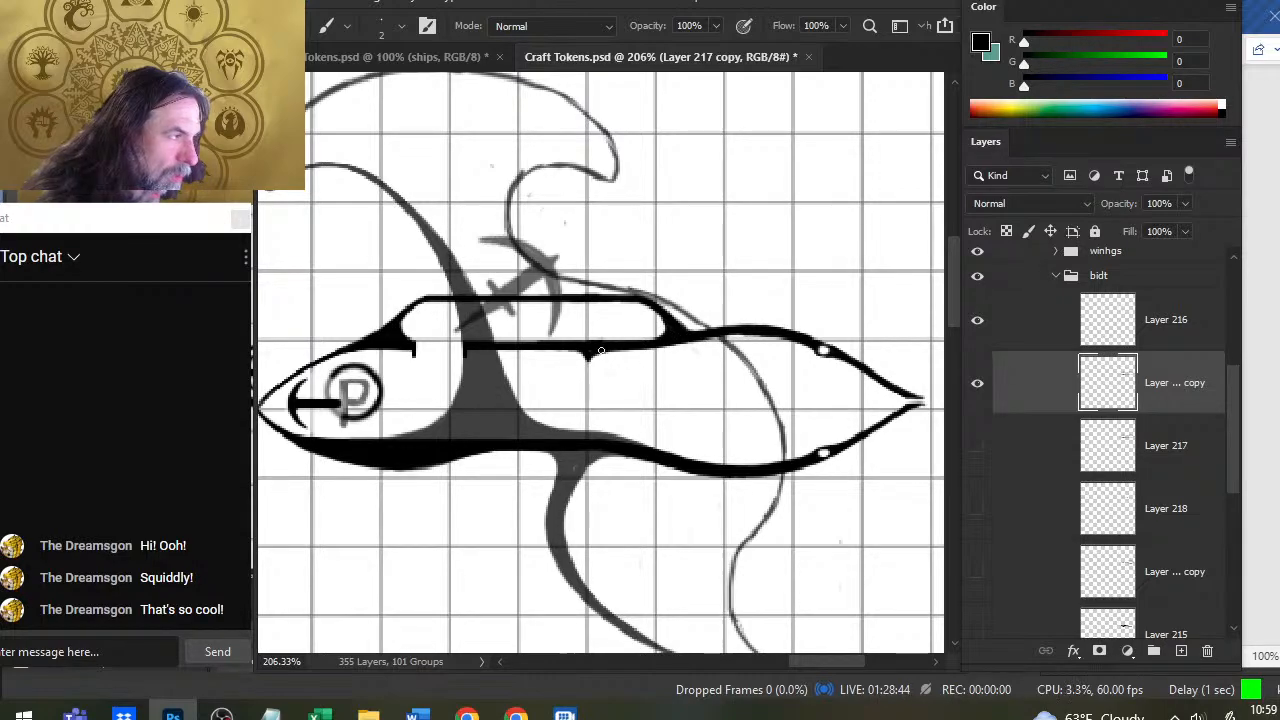
Clean up the hull line where it leaves the cabin's rear joint, alternating erasing with fine black strokes
key(e)
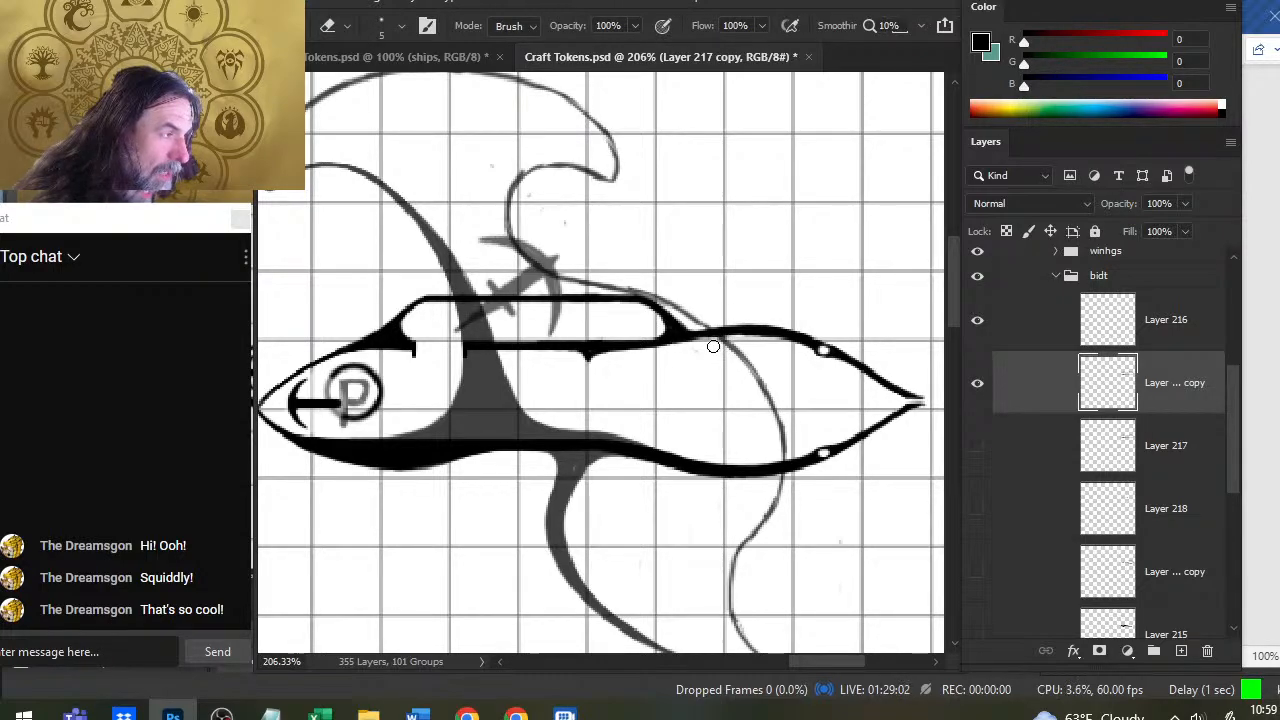
key(b)
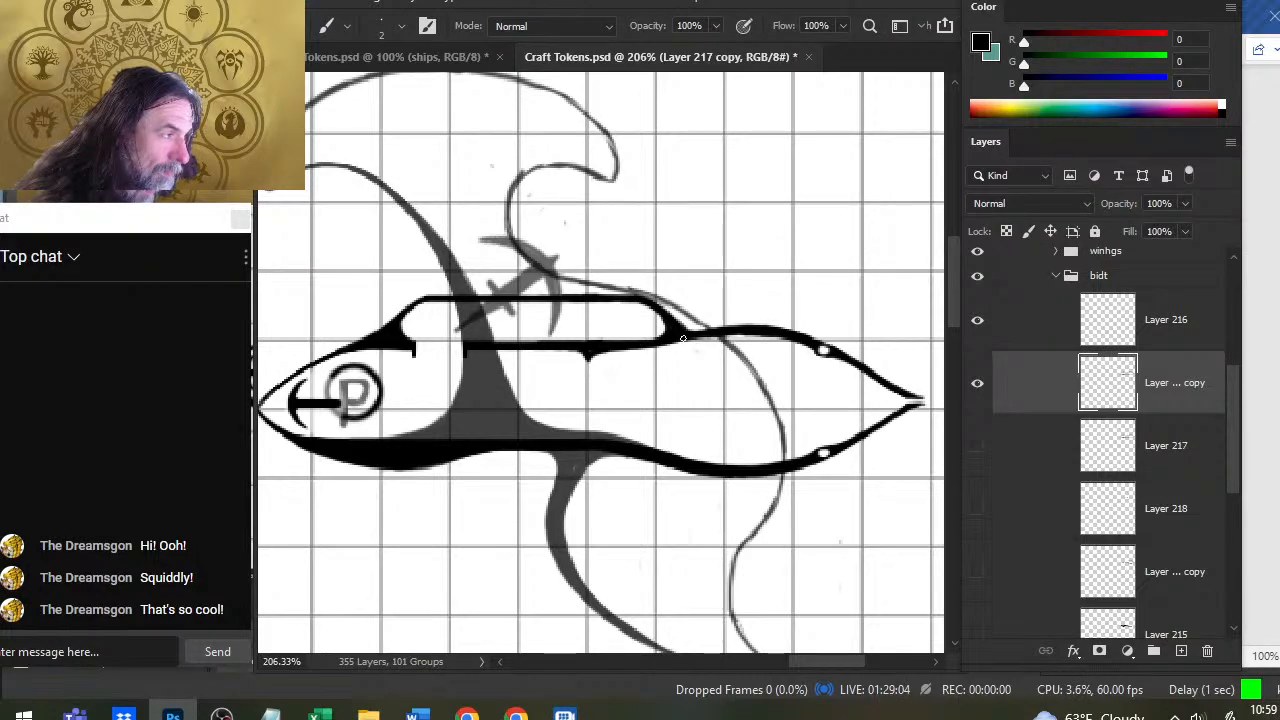
key(e)
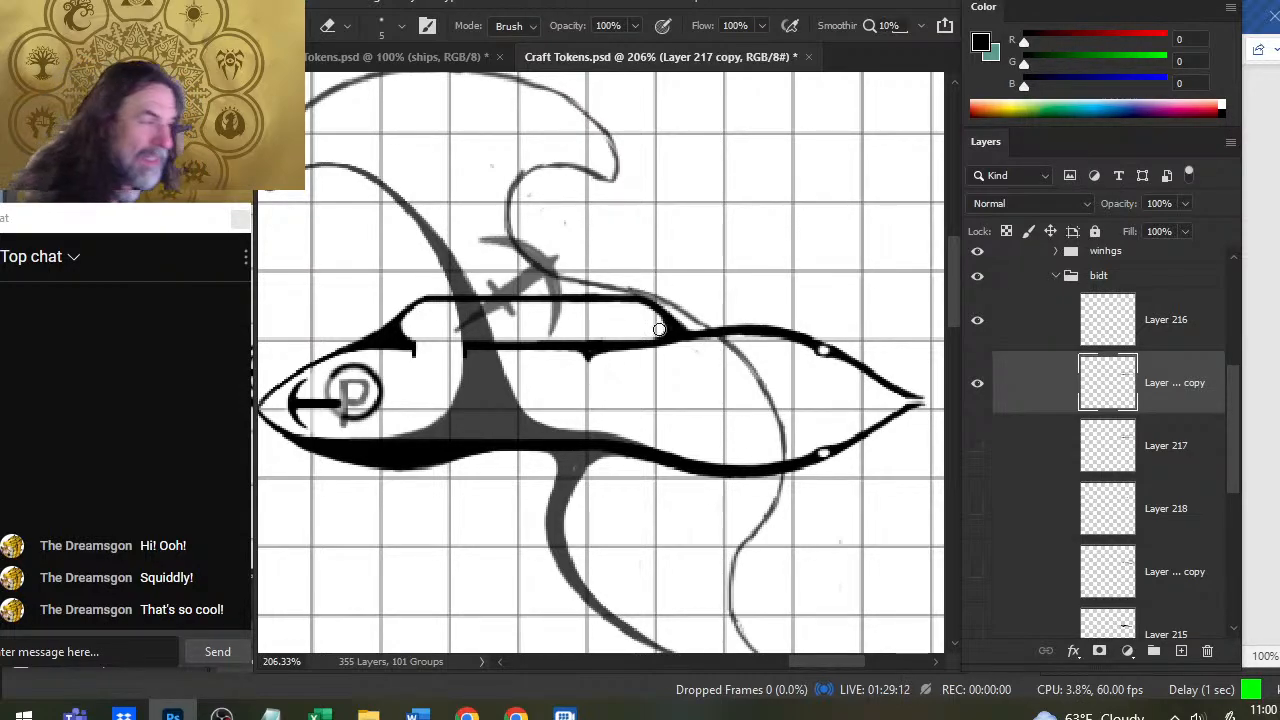
key(b)
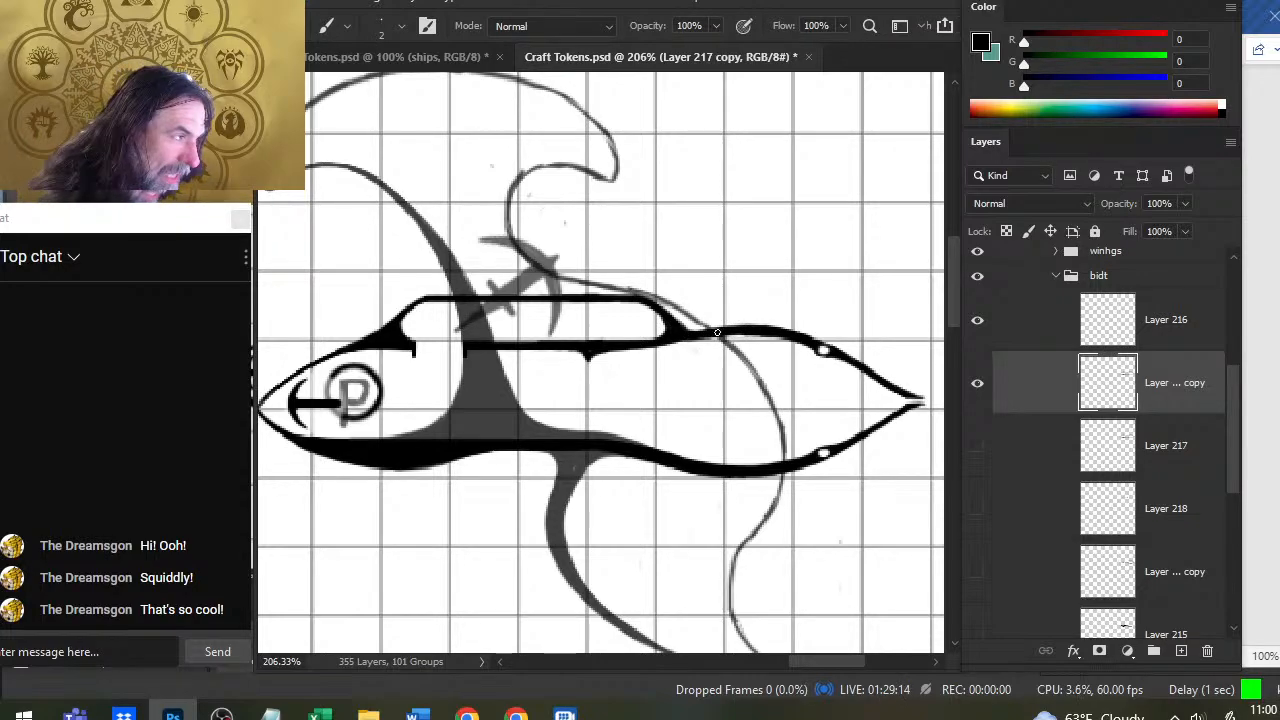
key(e)
key(b)
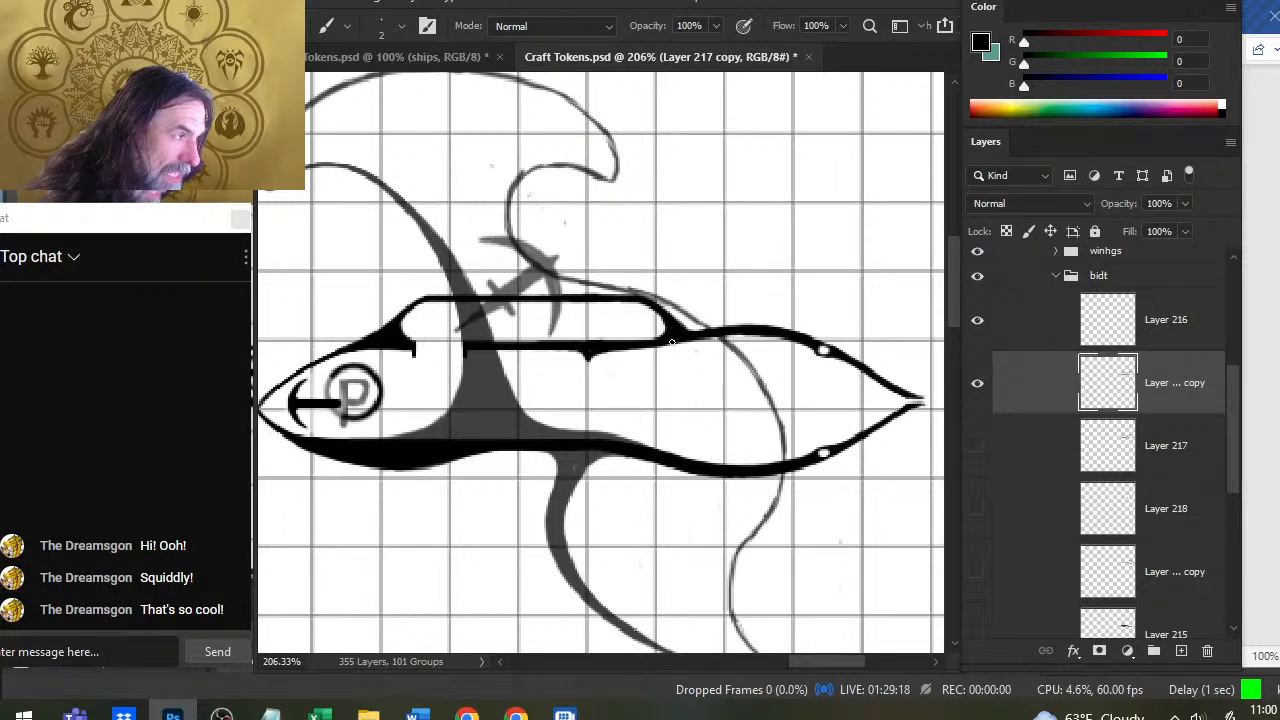
drag(682, 336, 712, 332)
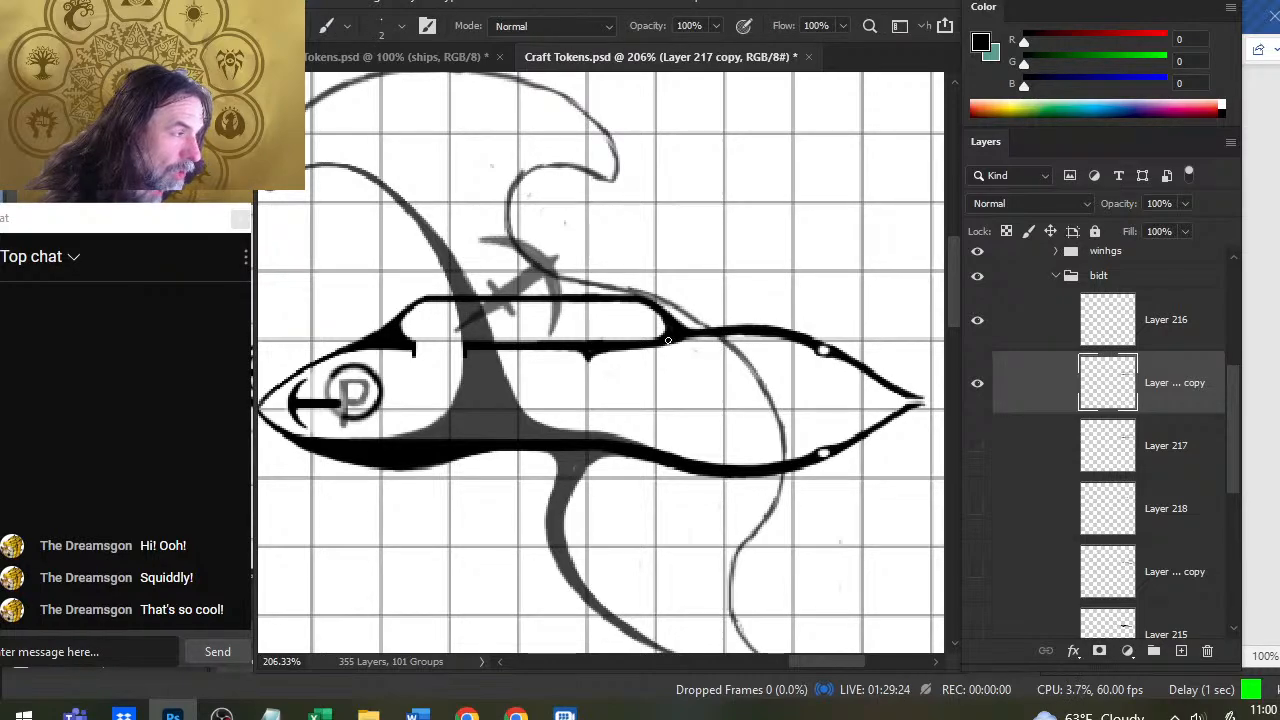
Thin the underside of the rear hump's line between the cabin joint and the upper round fitting, smoothing it in black
key(e)
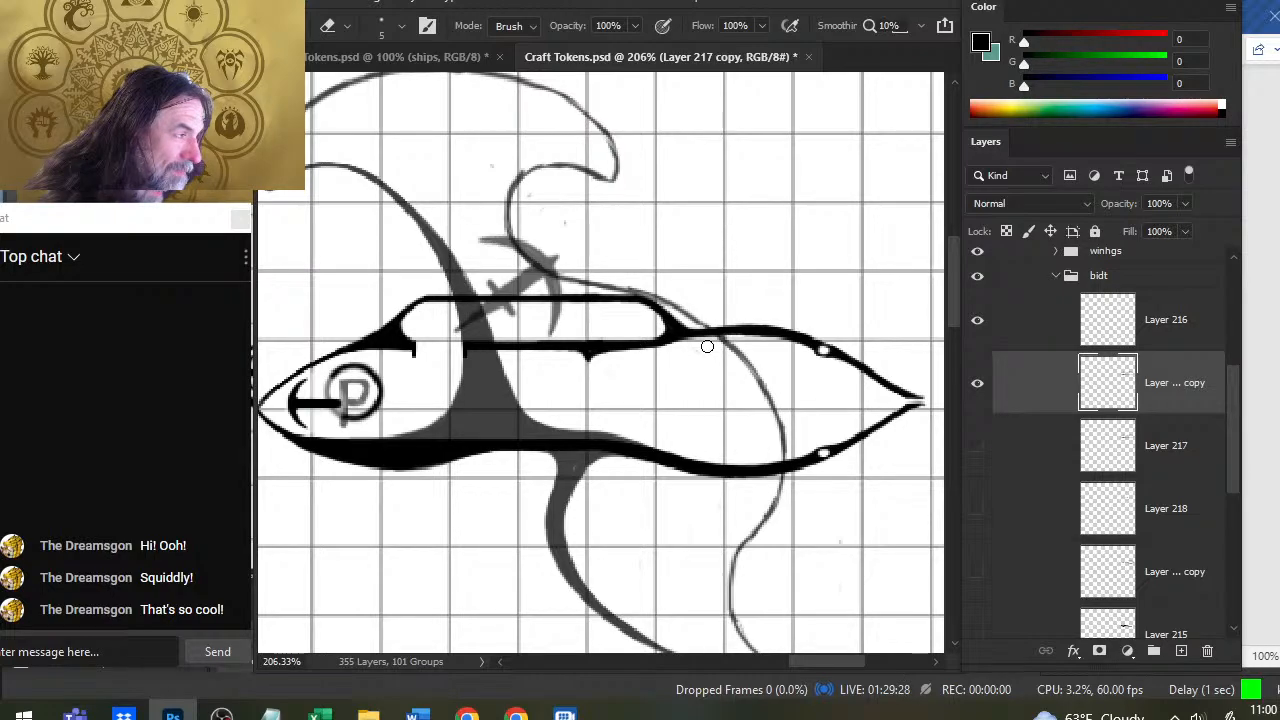
mouse_move(762, 336)
mouse_down()
mouse_move(783, 343)
mouse_move(733, 333)
mouse_move(808, 342)
mouse_up()
key(b)
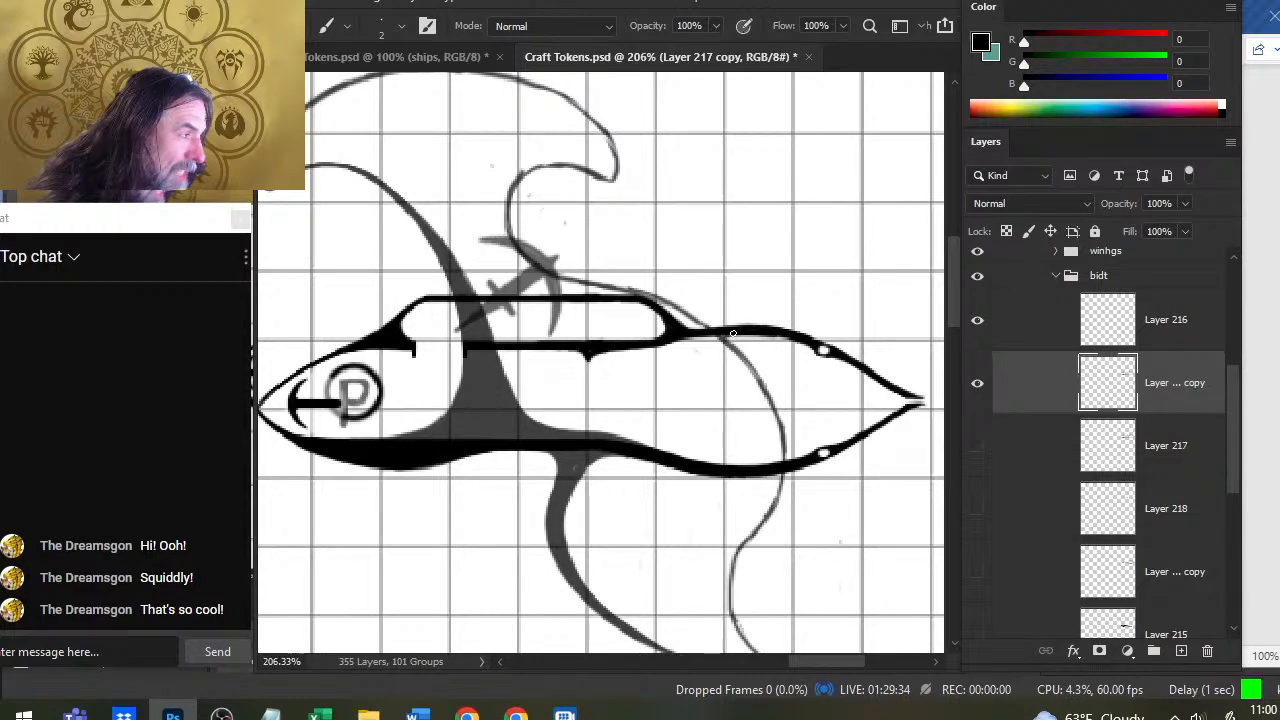
key(e)
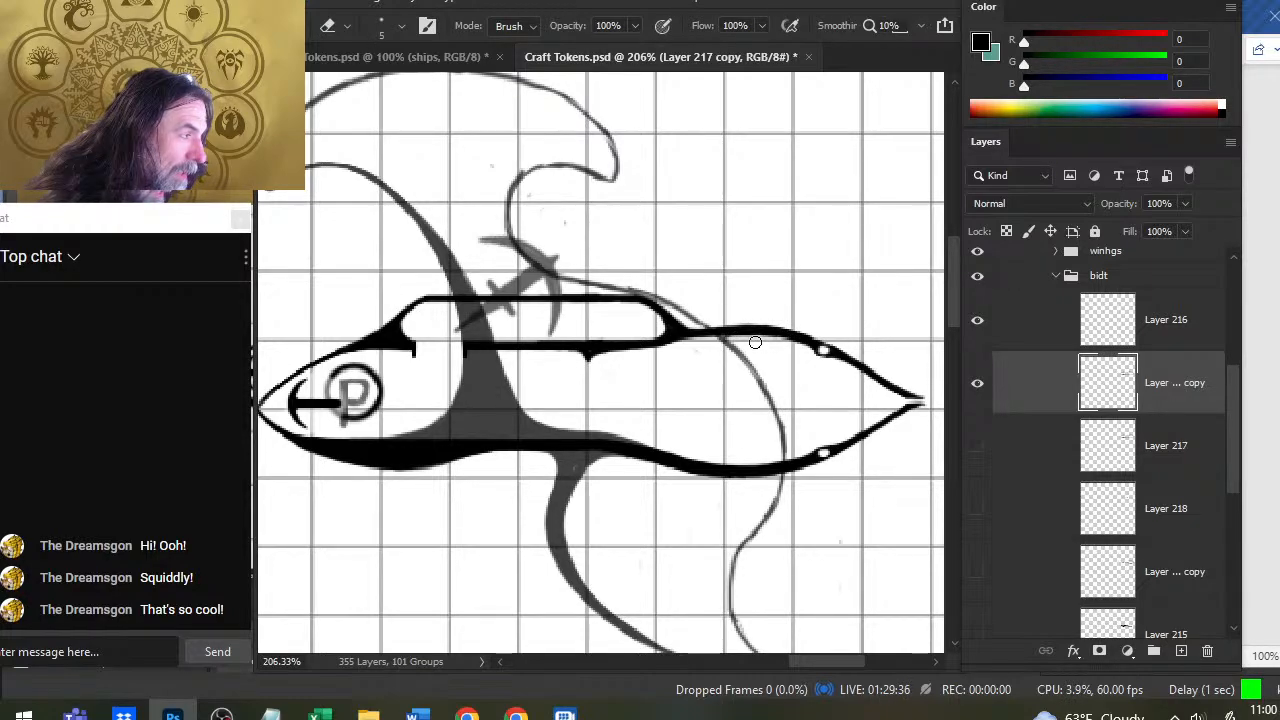
key(b)
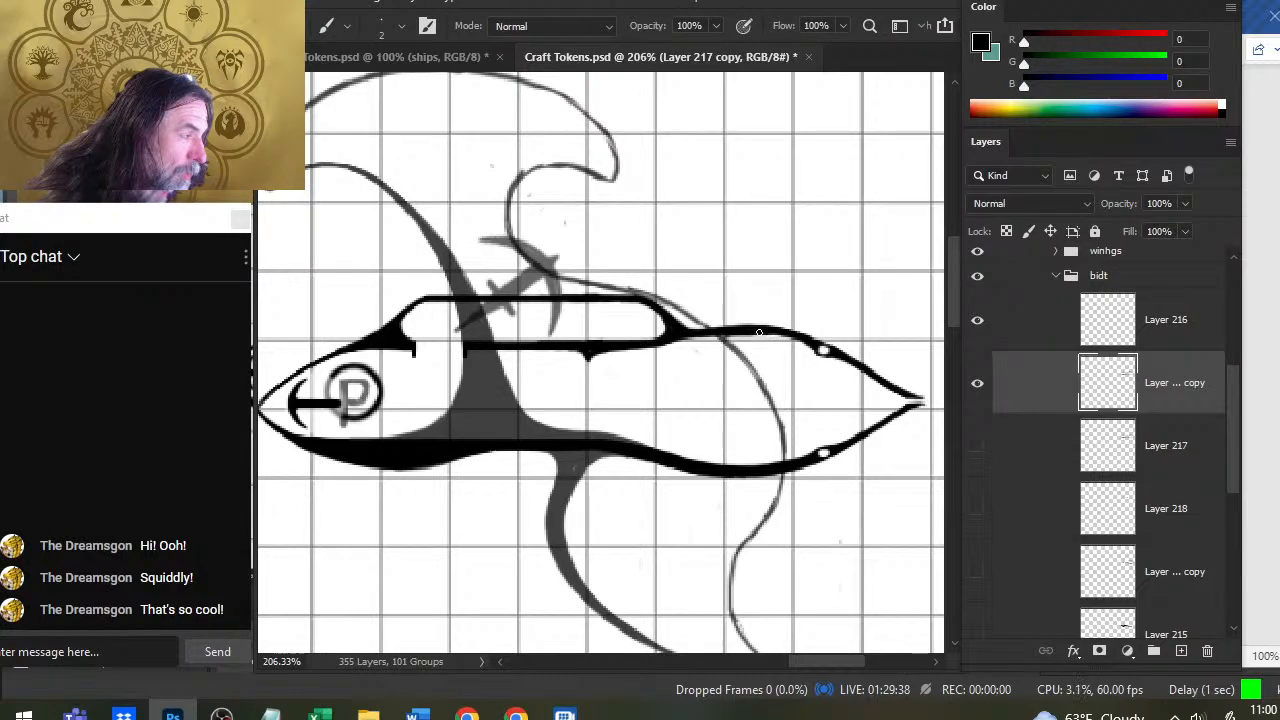
drag(759, 333, 802, 342)
key(e)
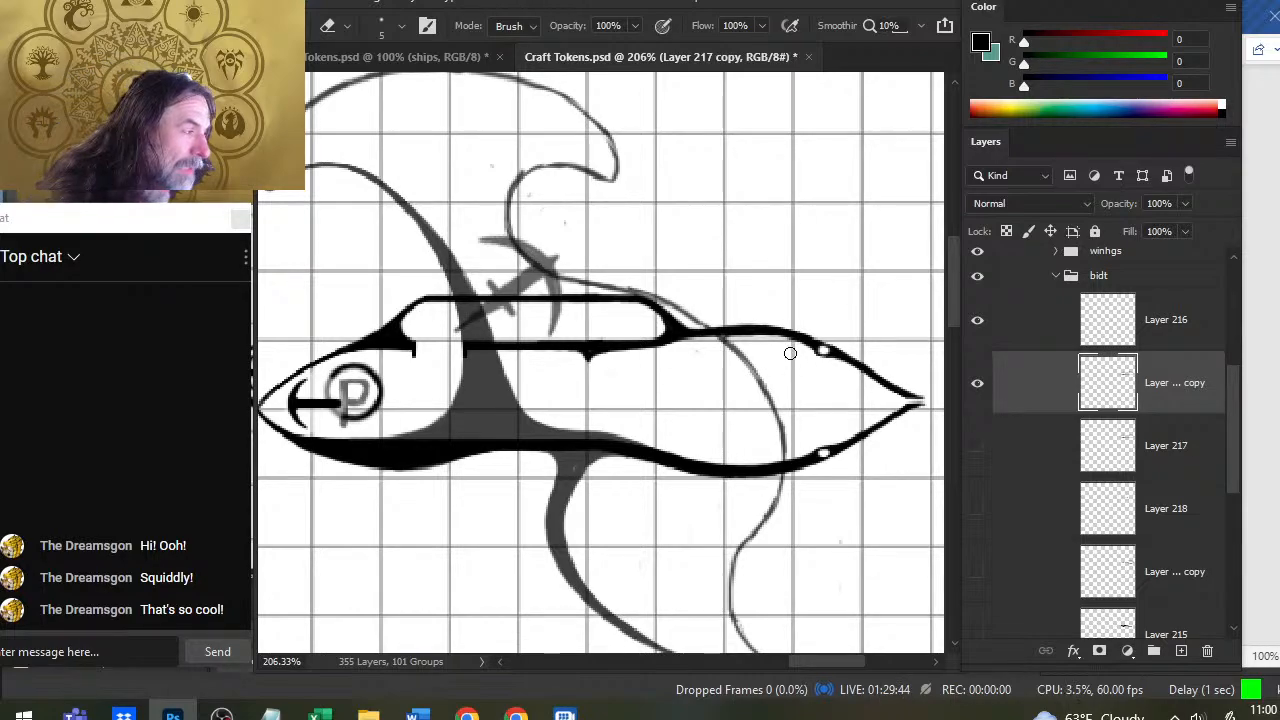
Even out the hump's line just ahead of the upper round fitting with small brush and eraser corrections
key(b)
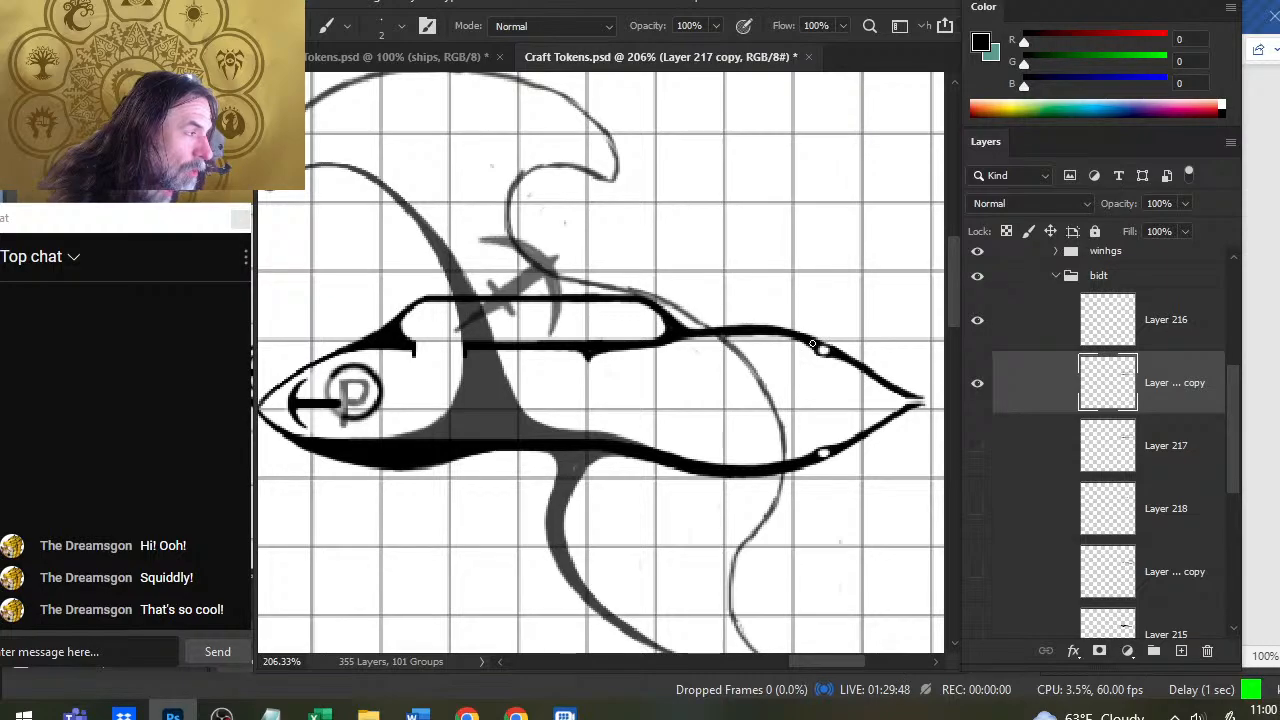
key(e)
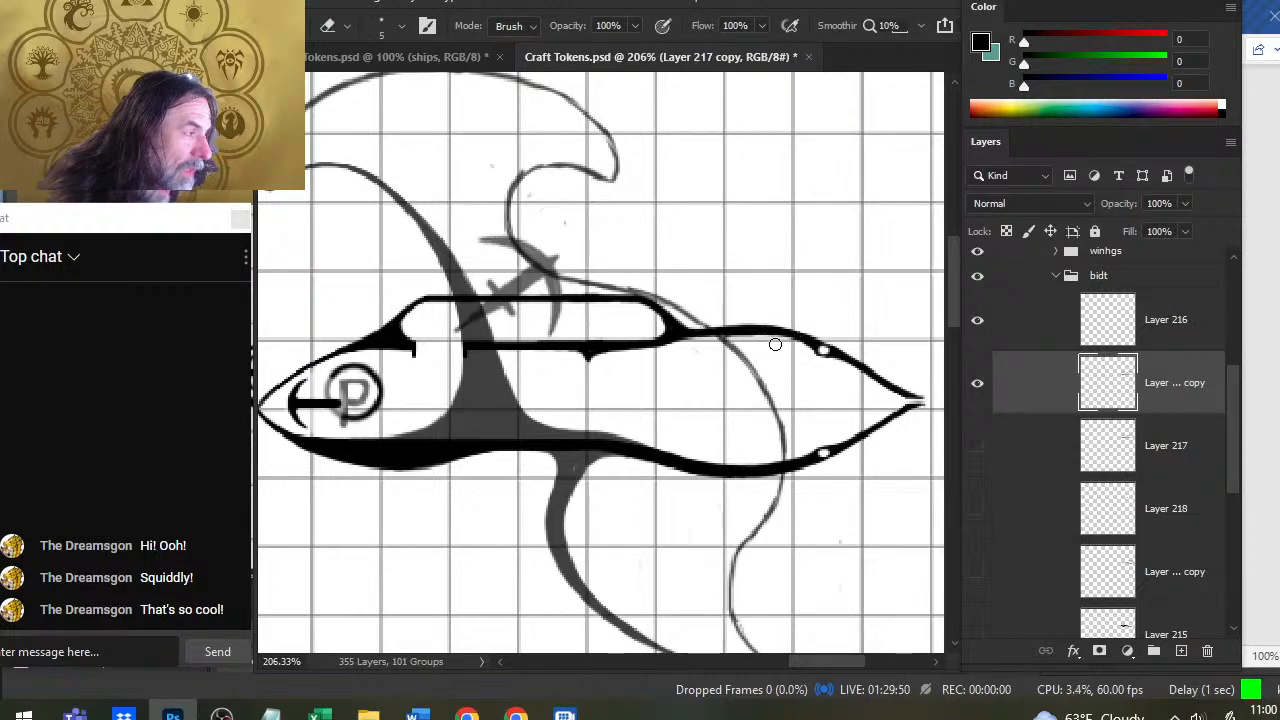
key(b)
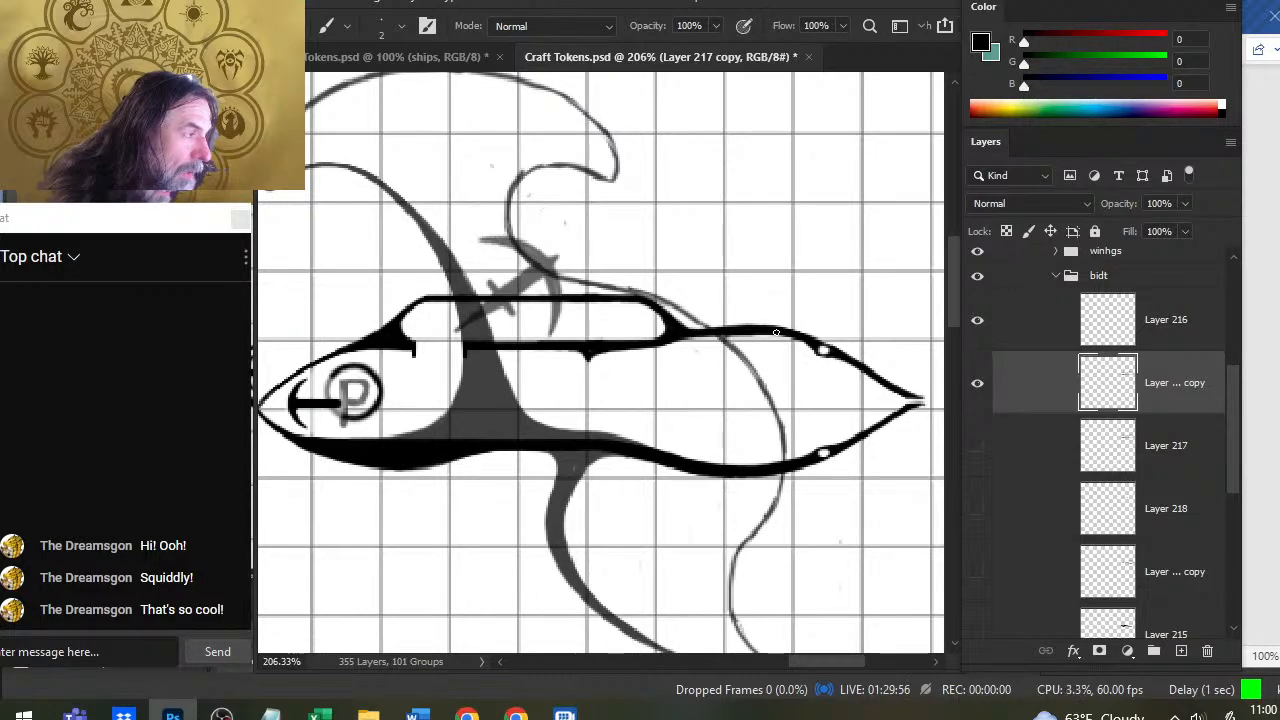
key(e)
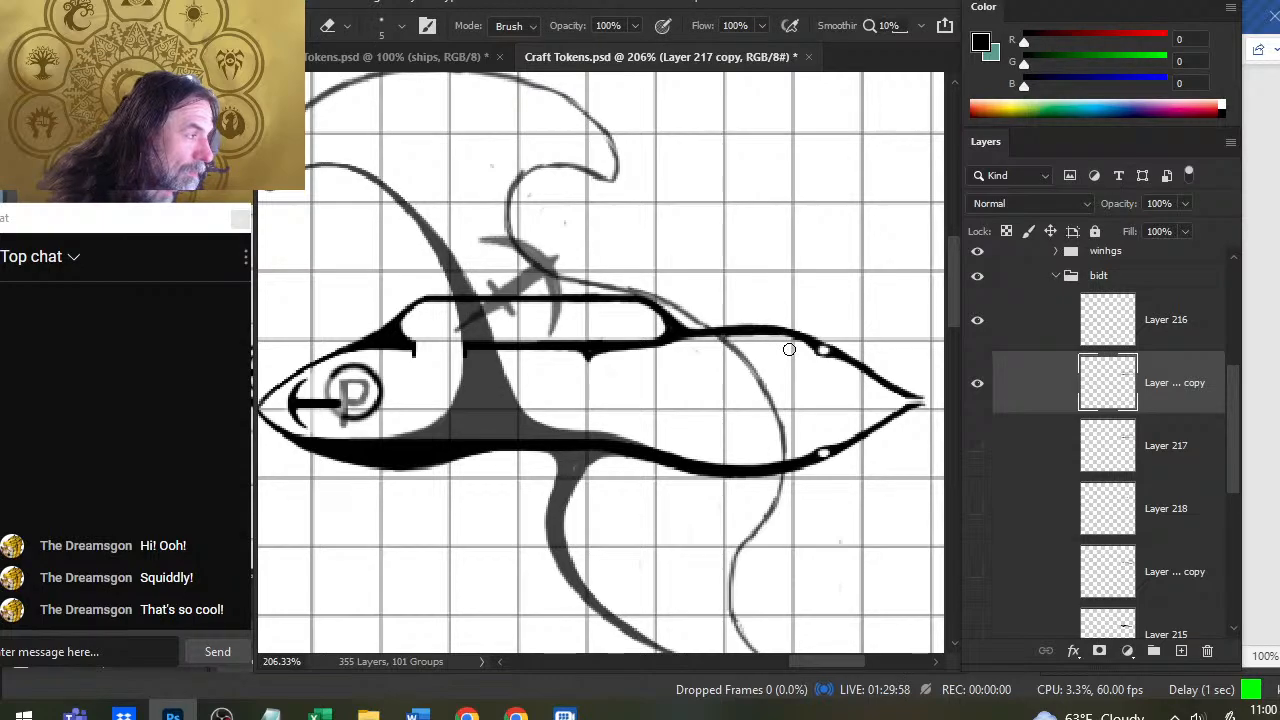
key(b)
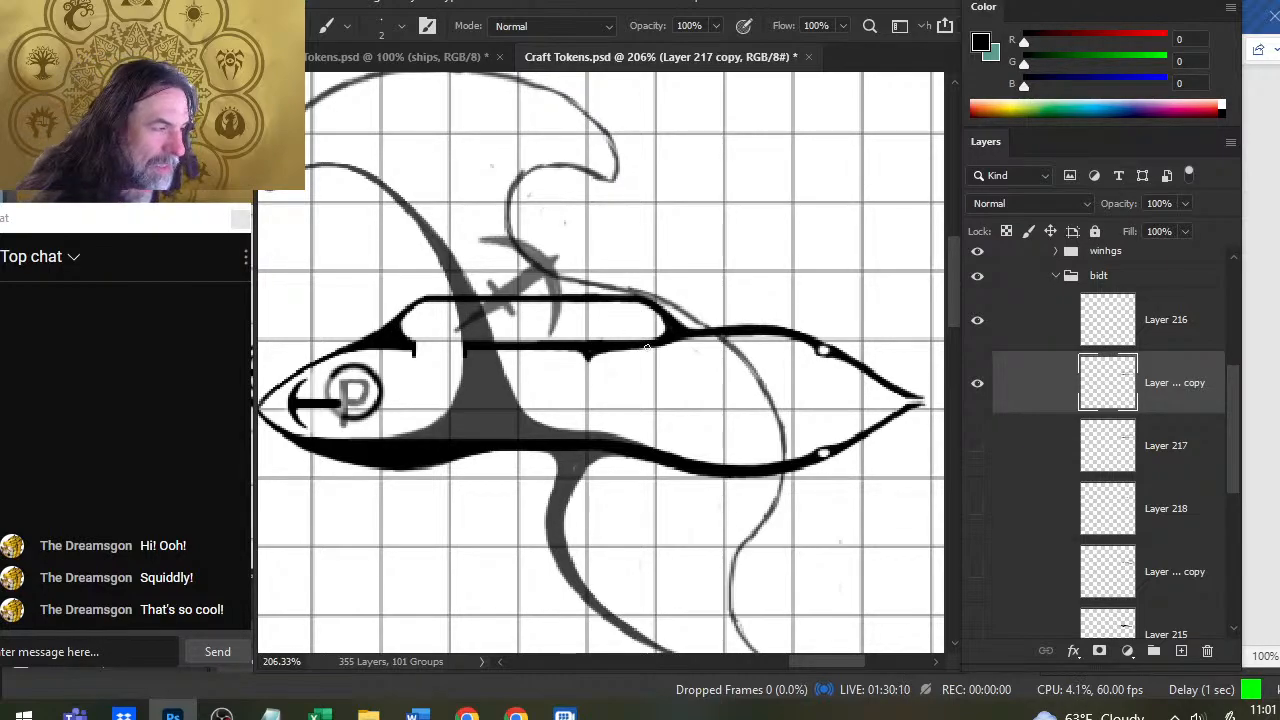
Touch up the cabin's floor line between the small notch and the rear joint in black
key(e)
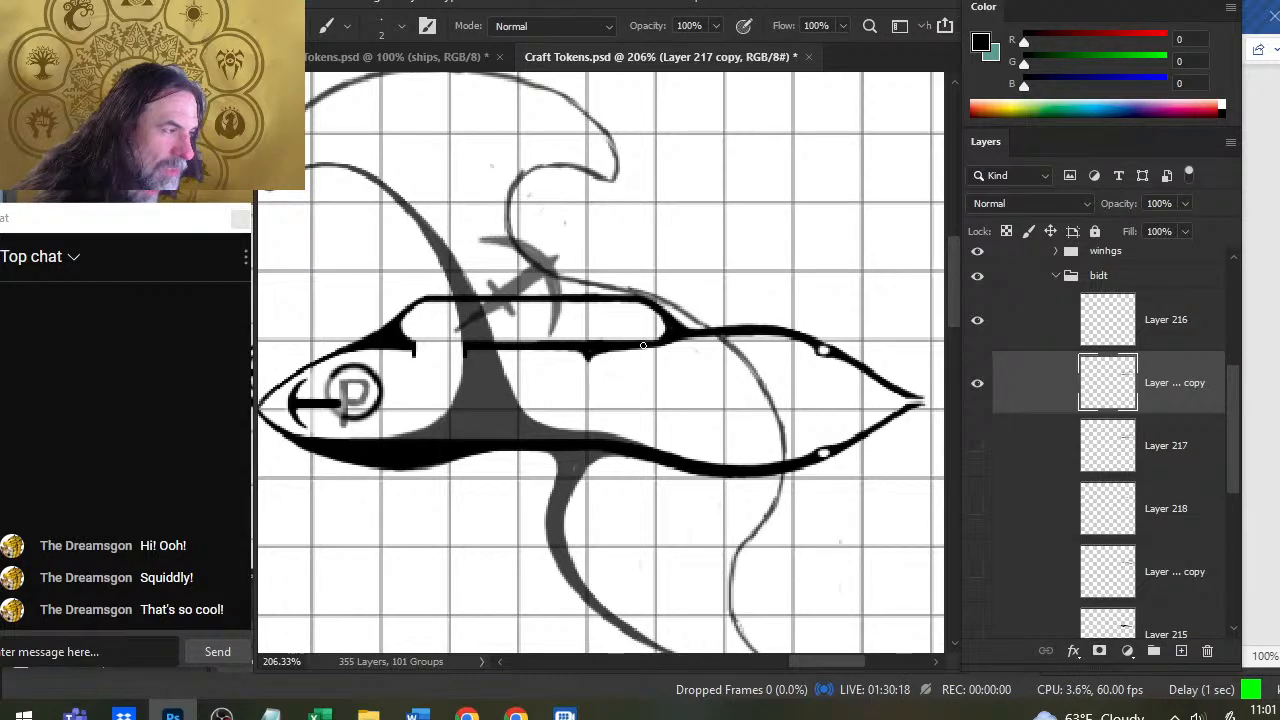
key(e)
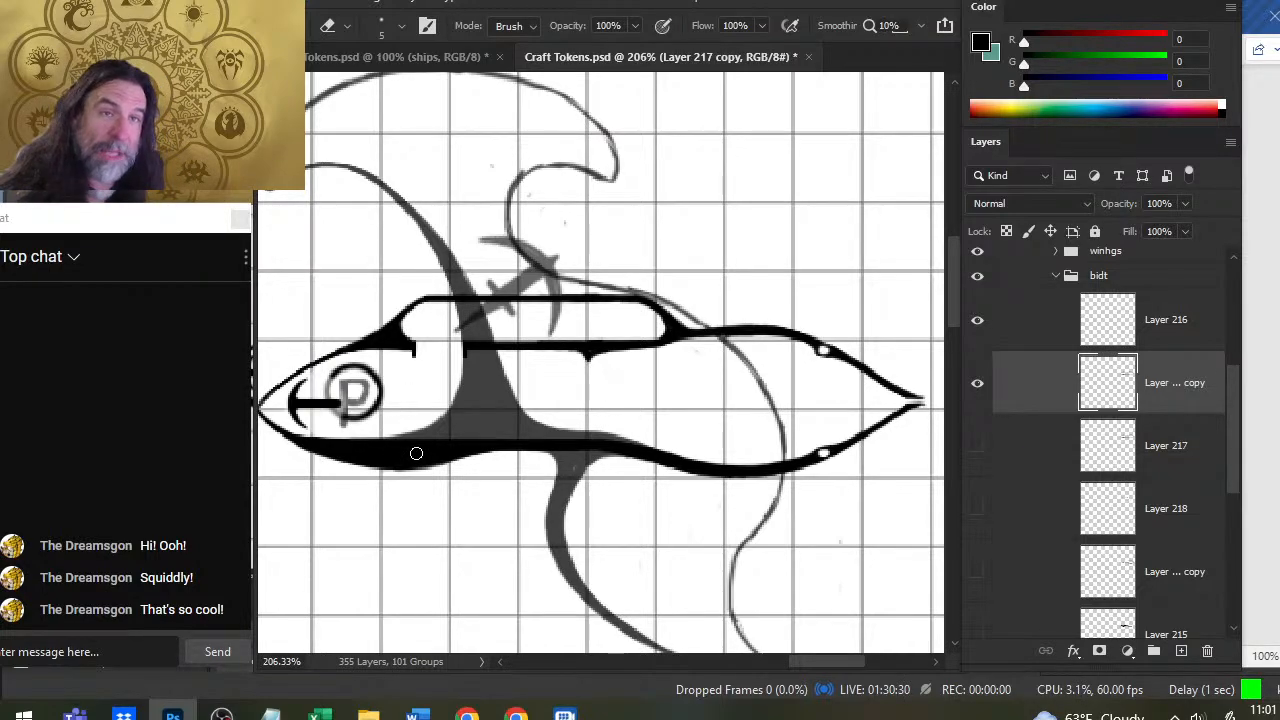
key(b)
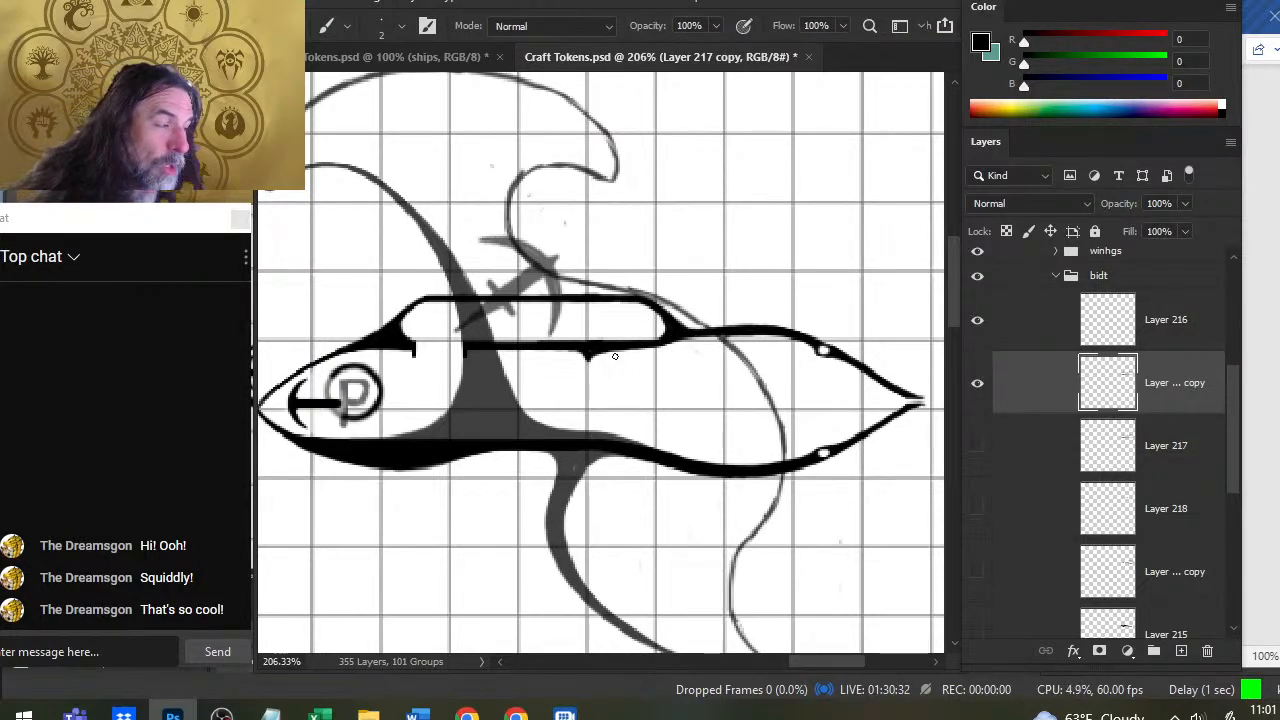
key(shift)
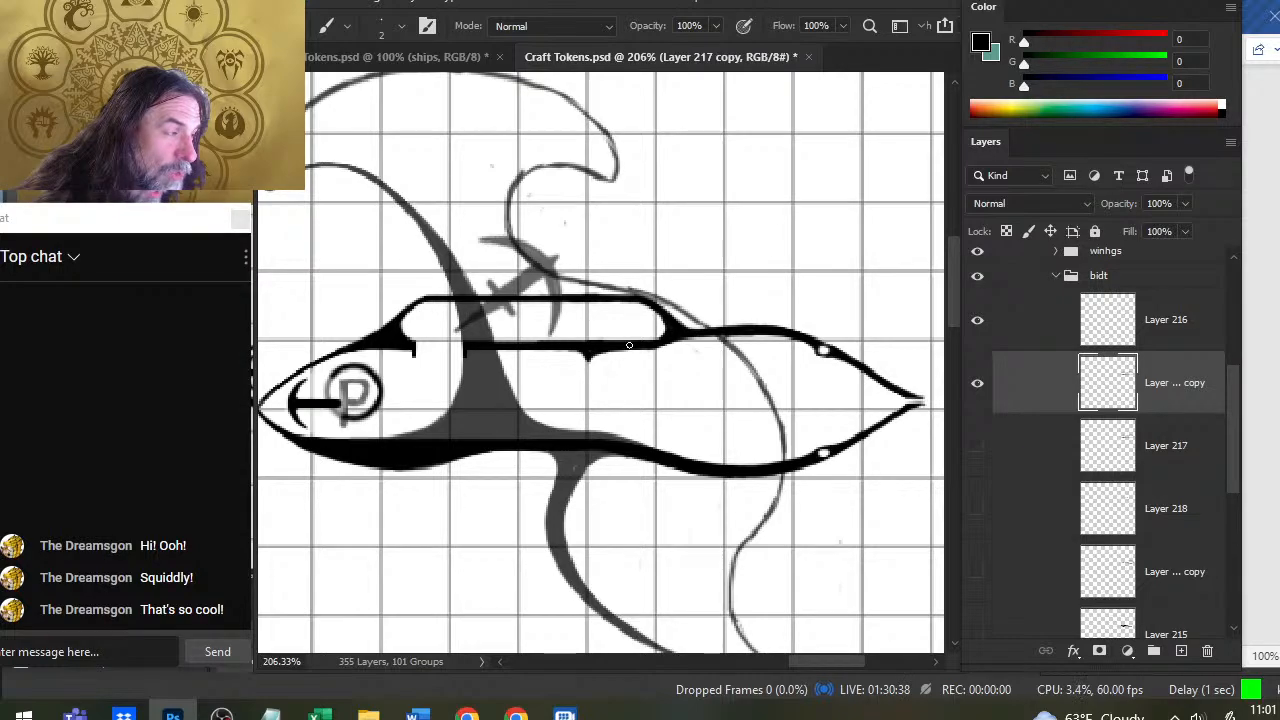
Extend the cabin interior farther into its rear corner with a size 4 Eraser and tidy the corner's edges in black
key(e)
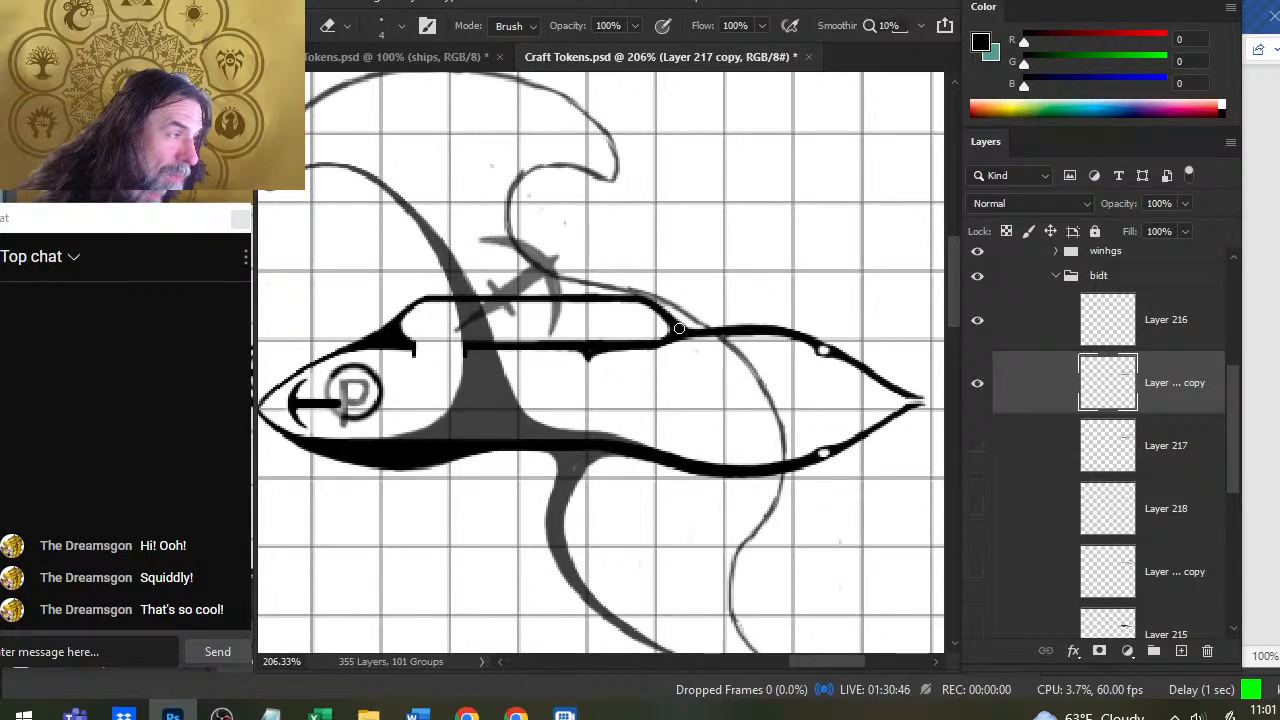
key(b)
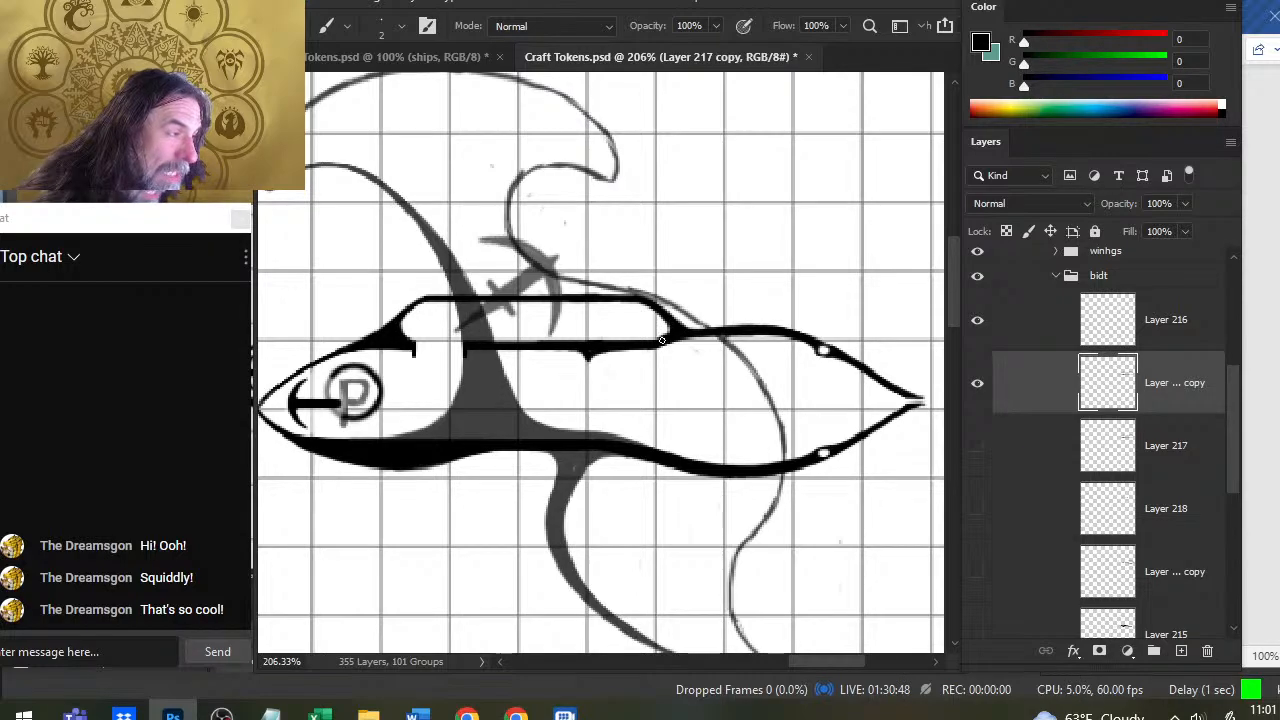
key(e)
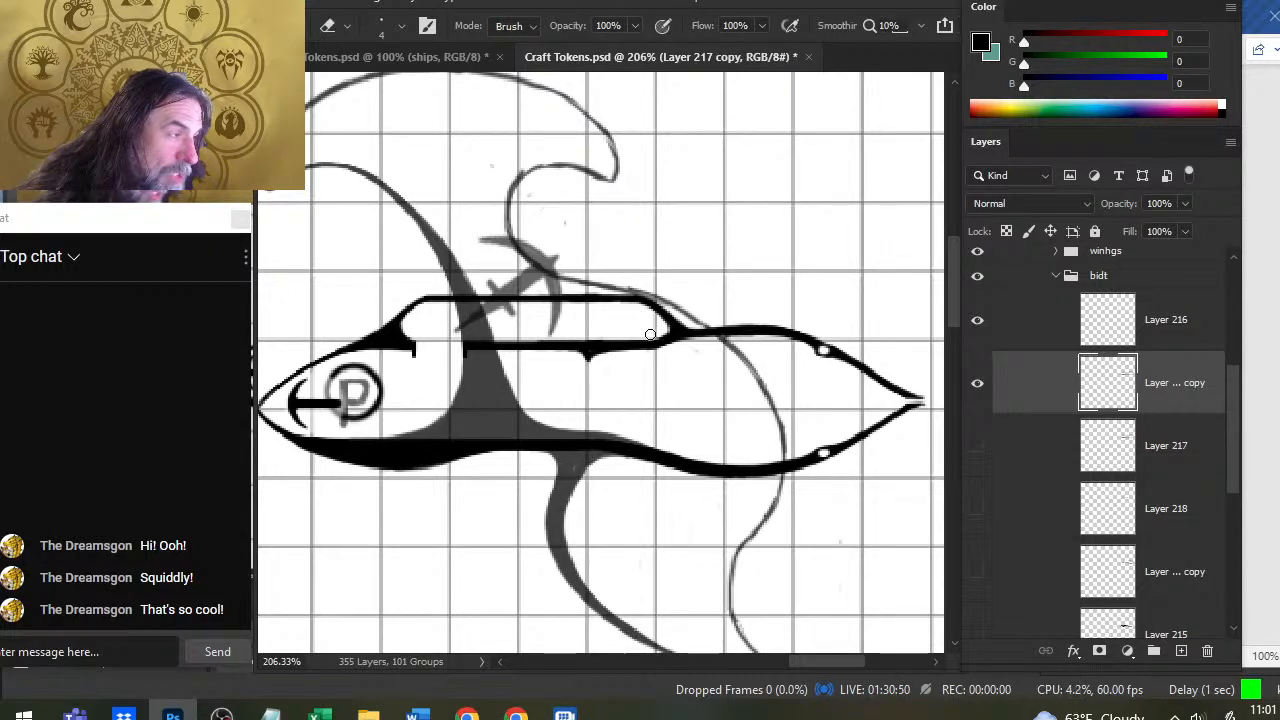
key(b)
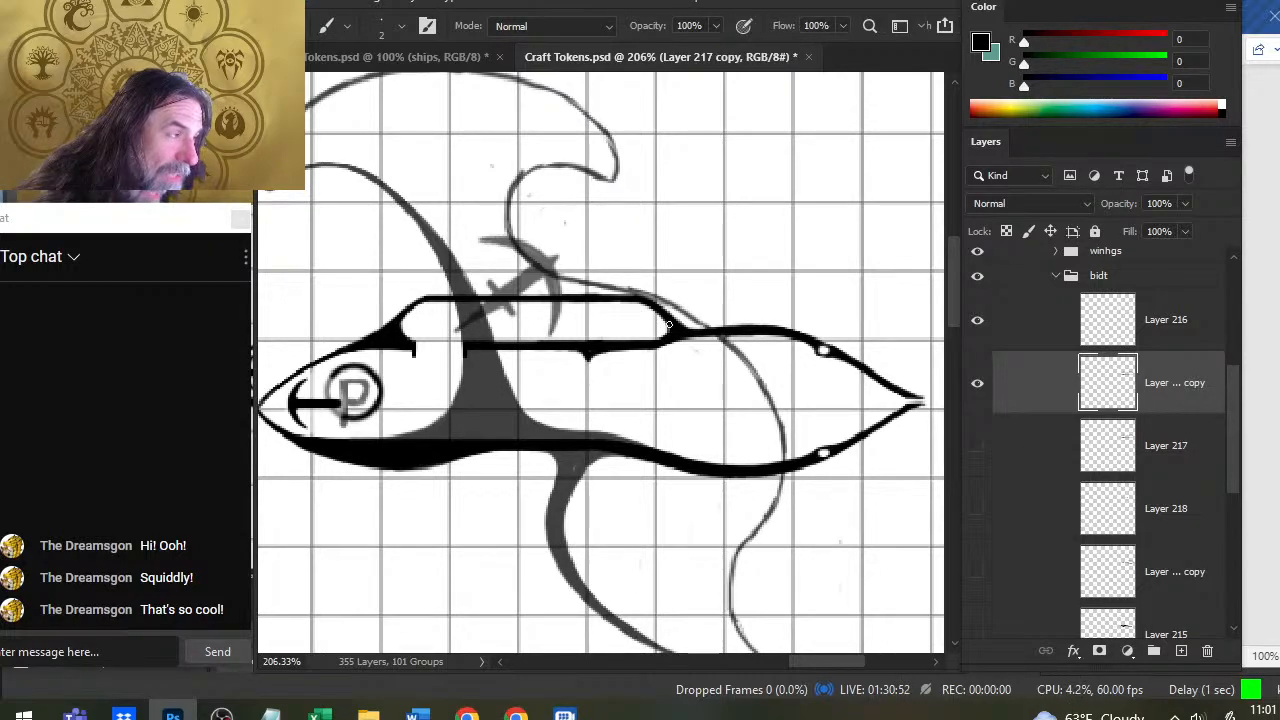
key(e)
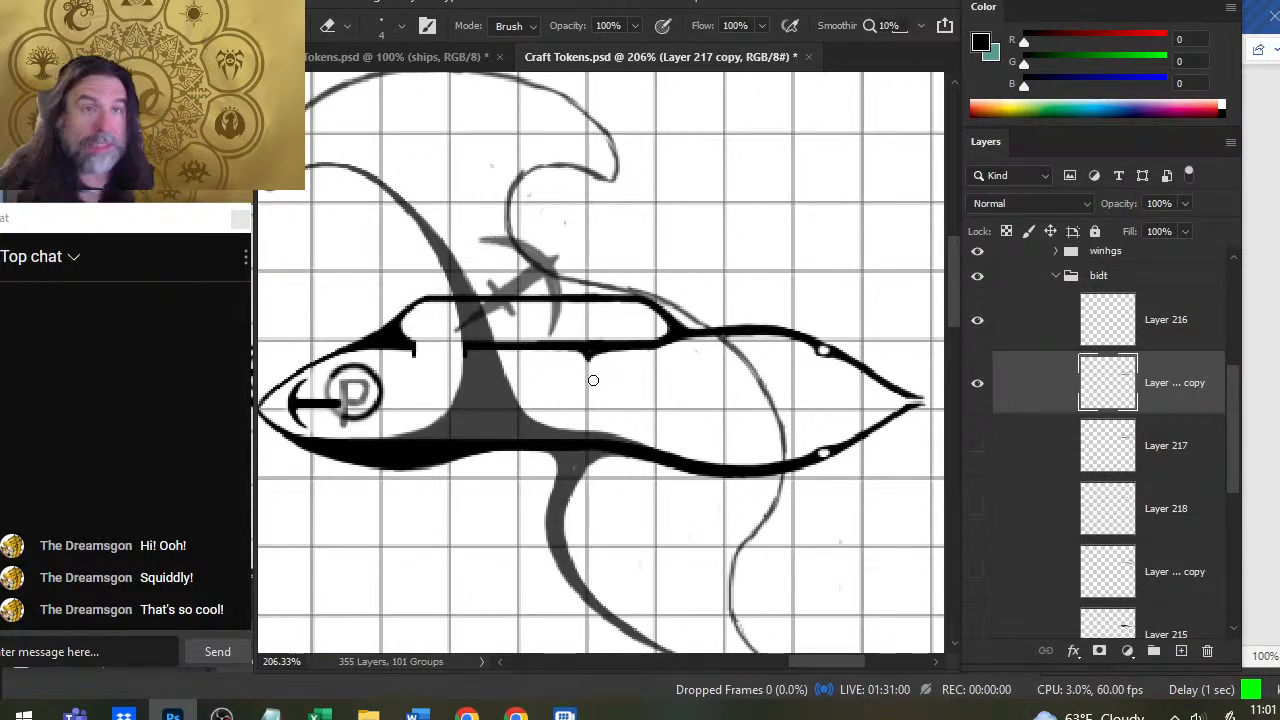
key(b)
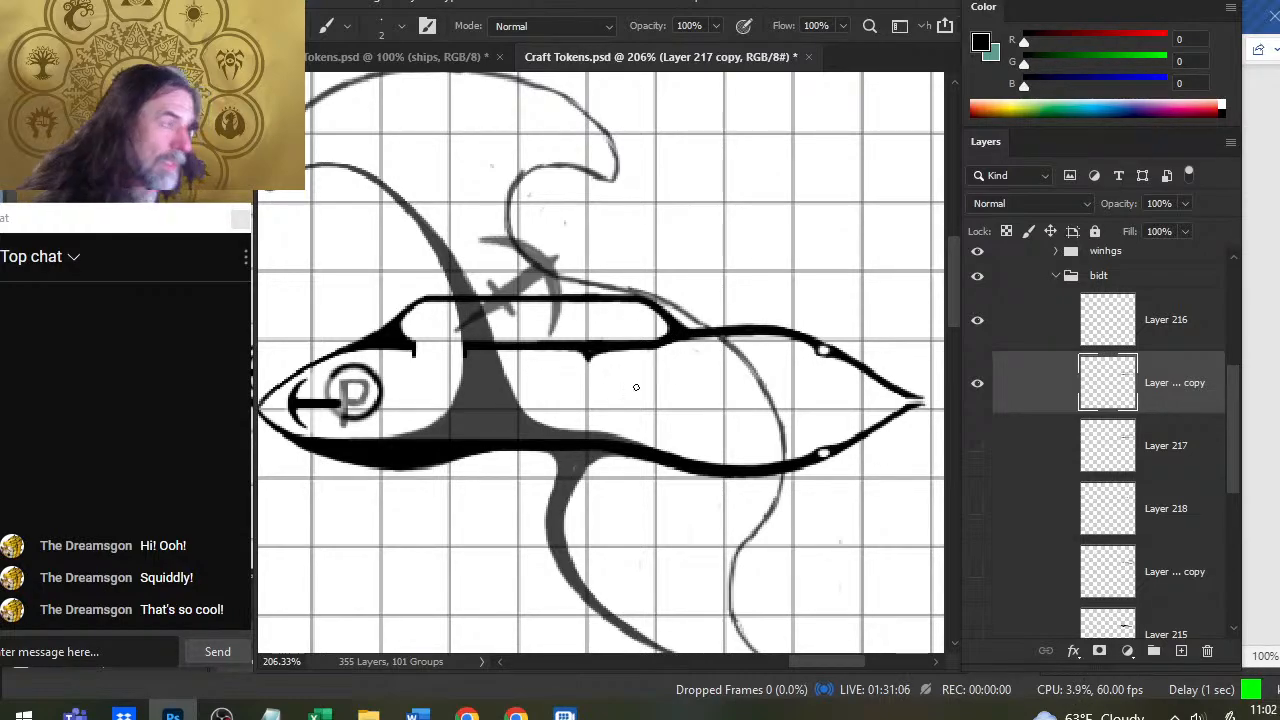
key(e)
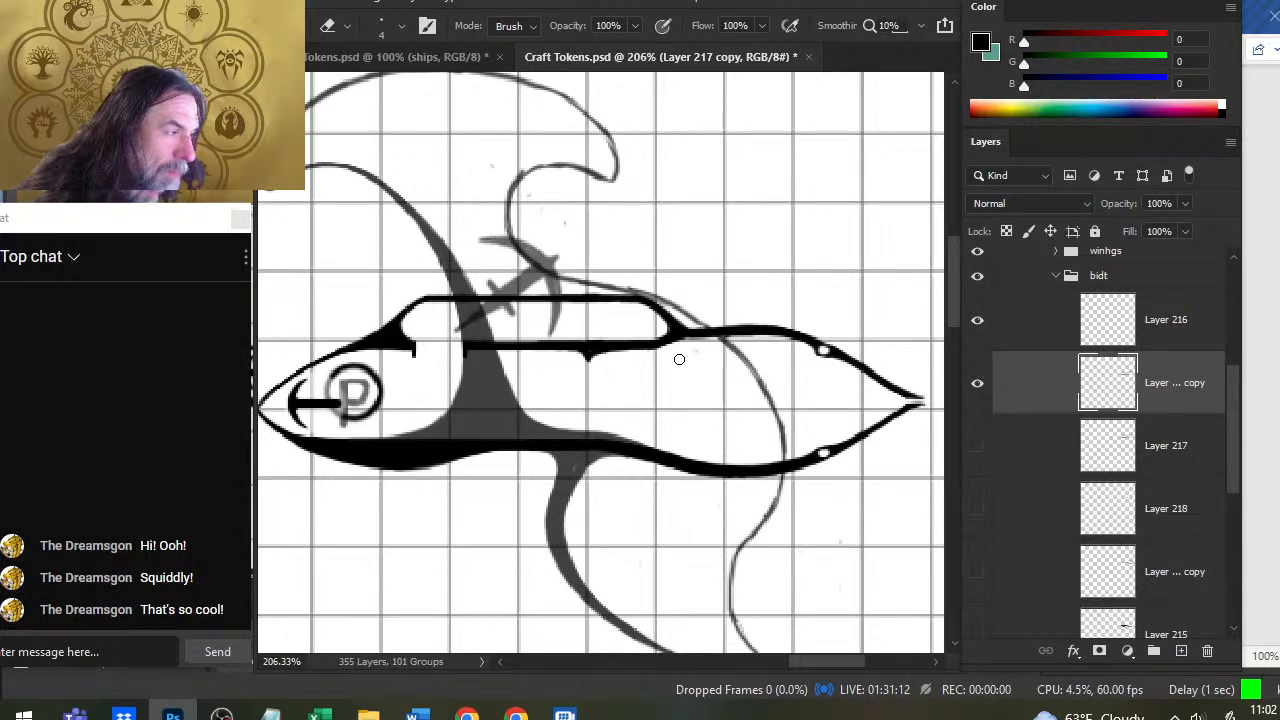
key(b)
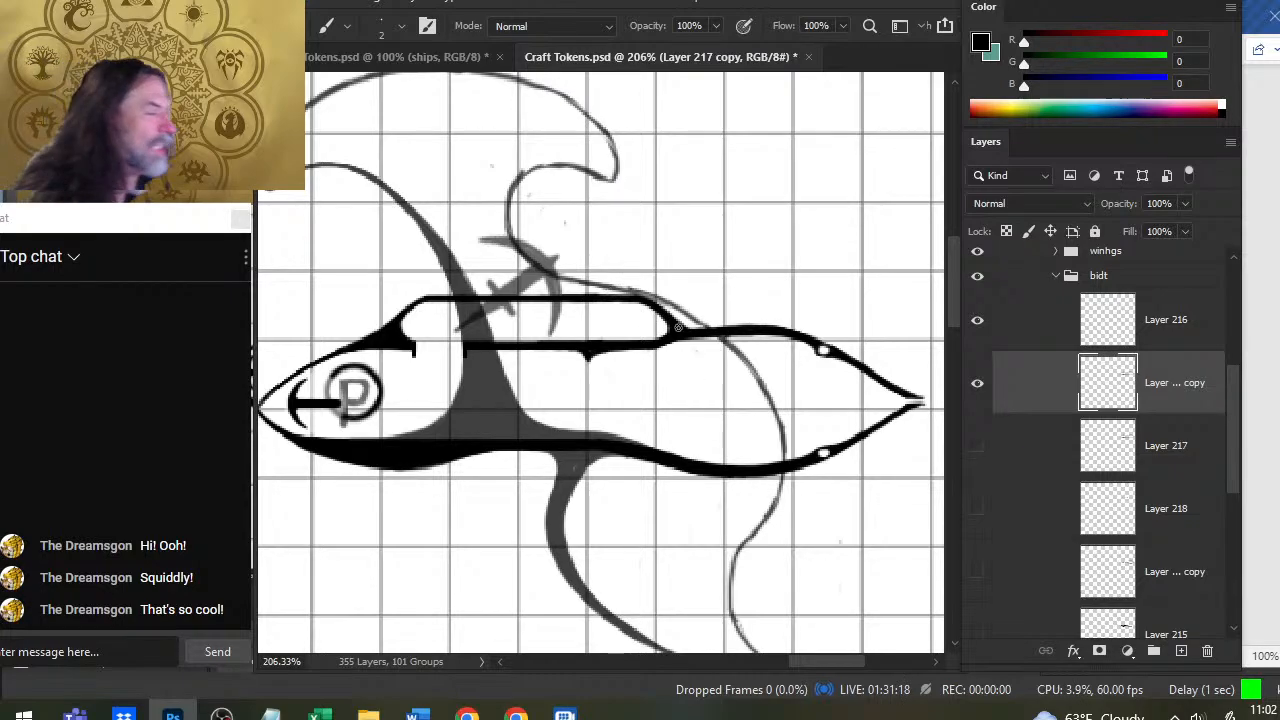
key(e)
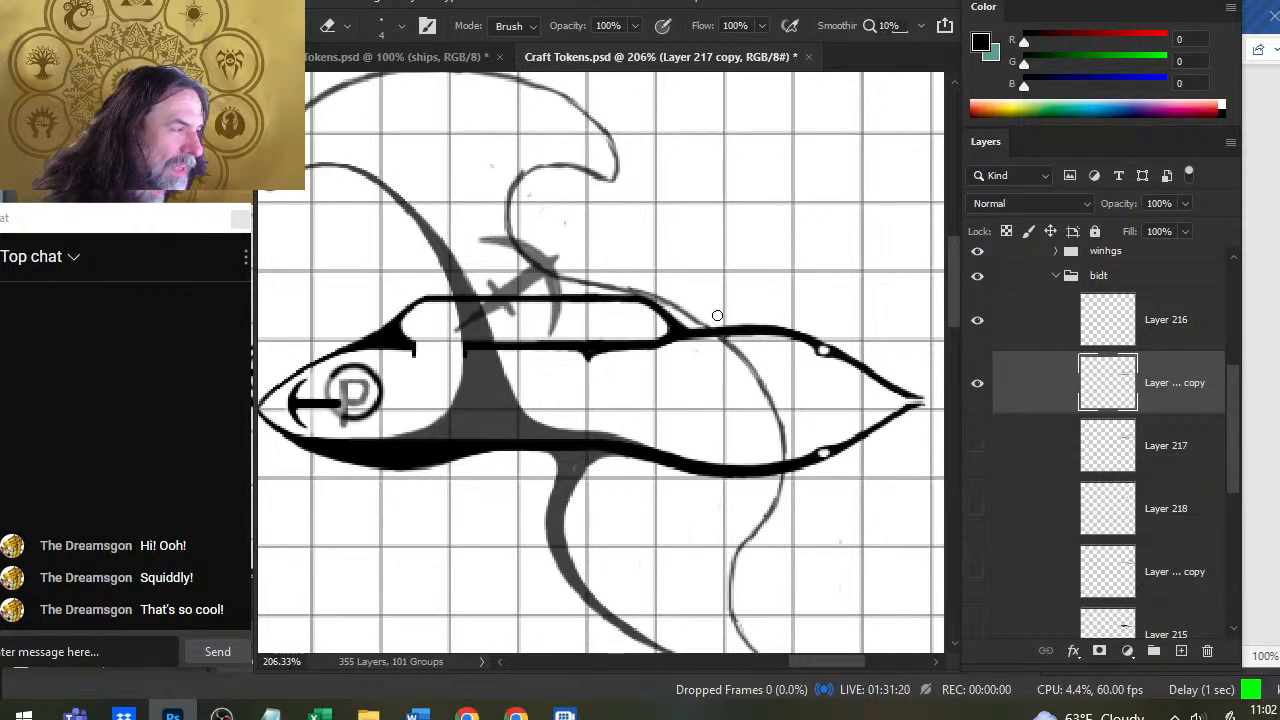
Touch up the rear hump's line just behind the cabin joint in black
key(b)
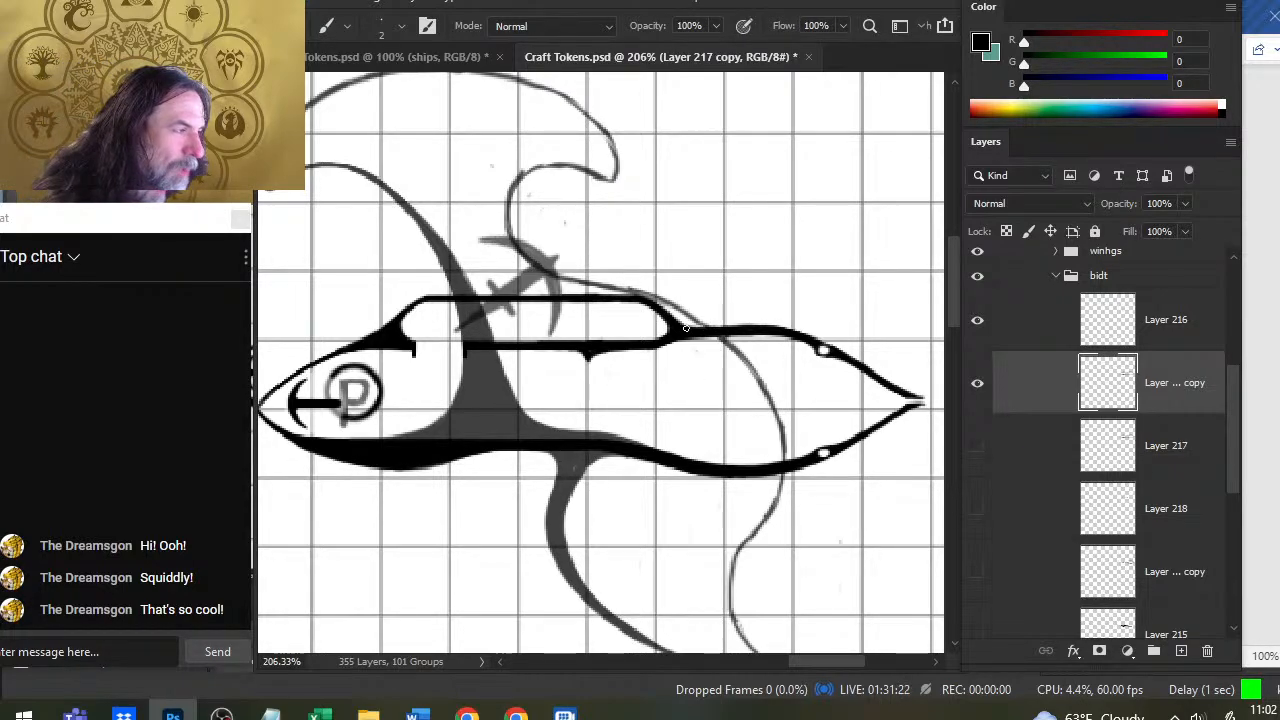
drag(686, 328, 735, 326)
key(e)
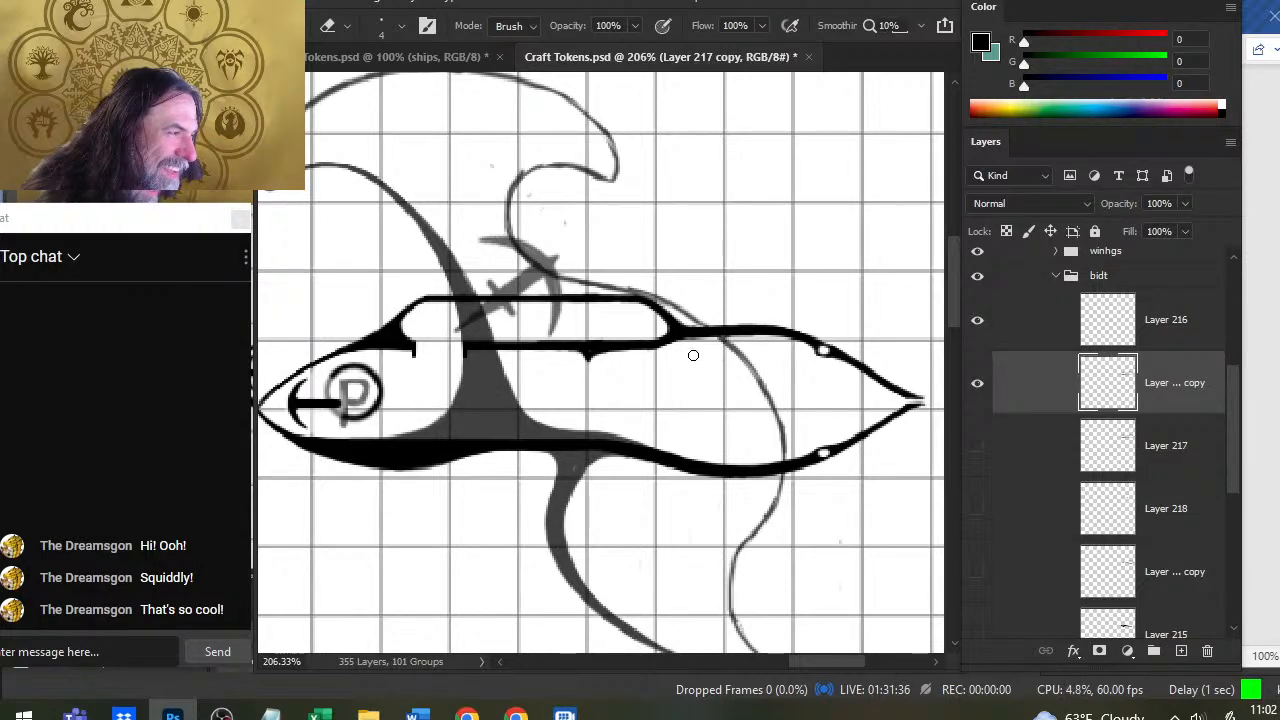
Expand the Mounted copy 6 group and select its top layer, the mounted weapon symbol in the nose
key(z)
drag(651, 366, 586, 391)
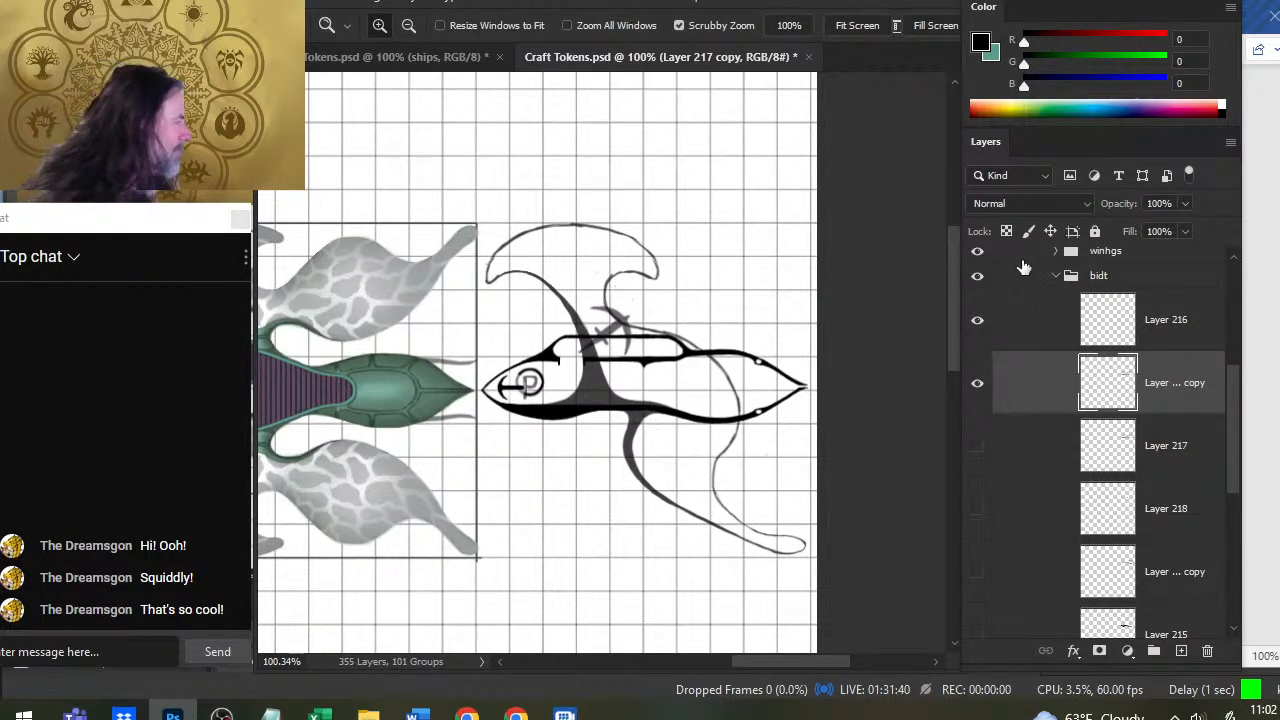
click(978, 254)
click(979, 254)
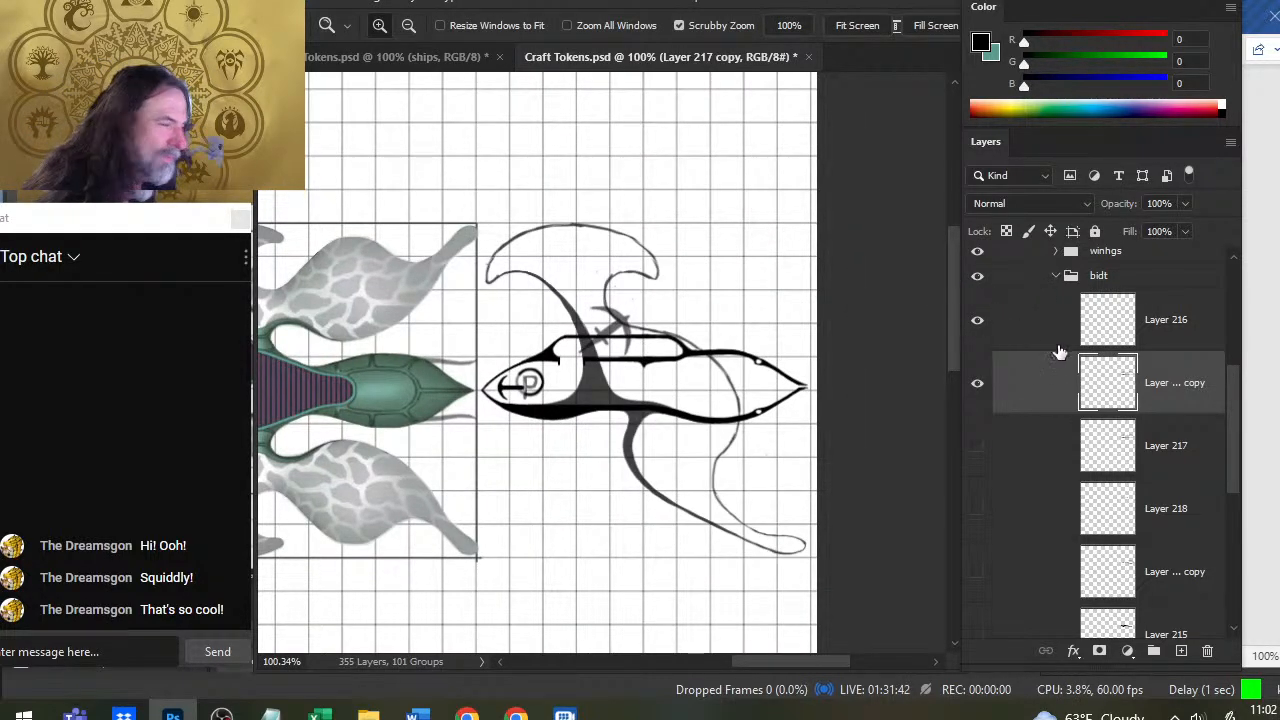
scroll(1240, 416, up, 5)
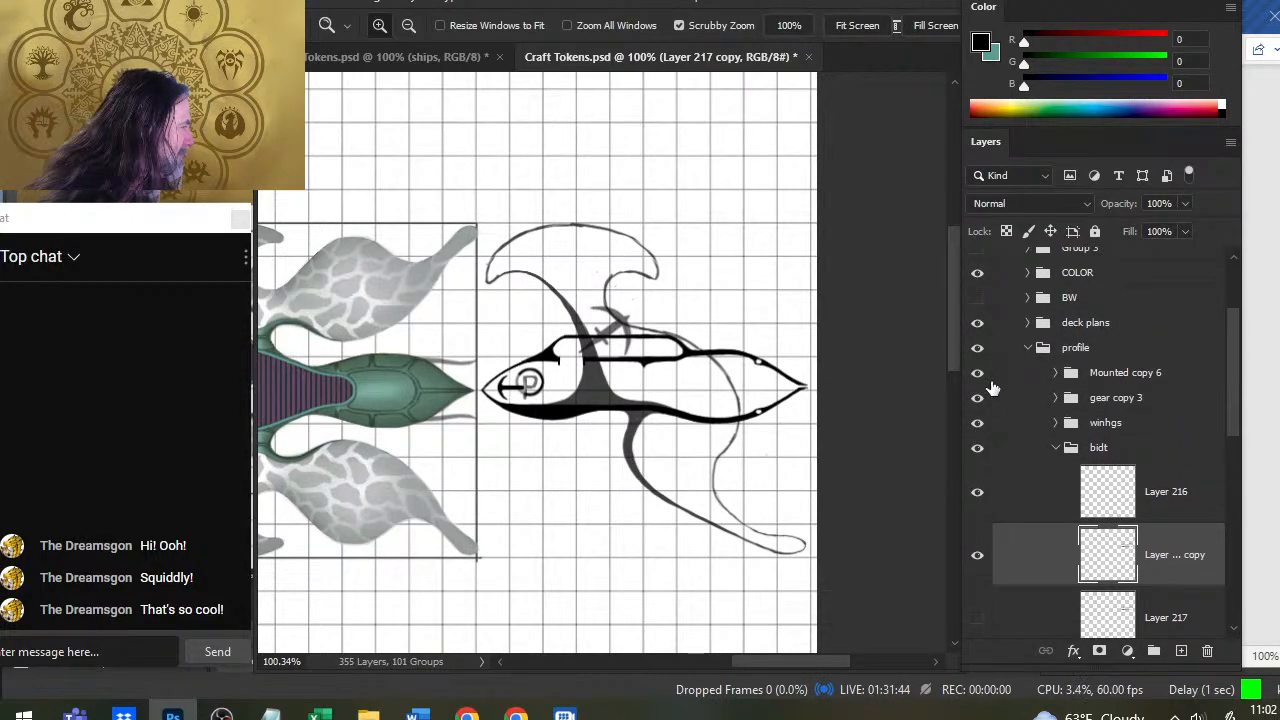
click(1022, 382)
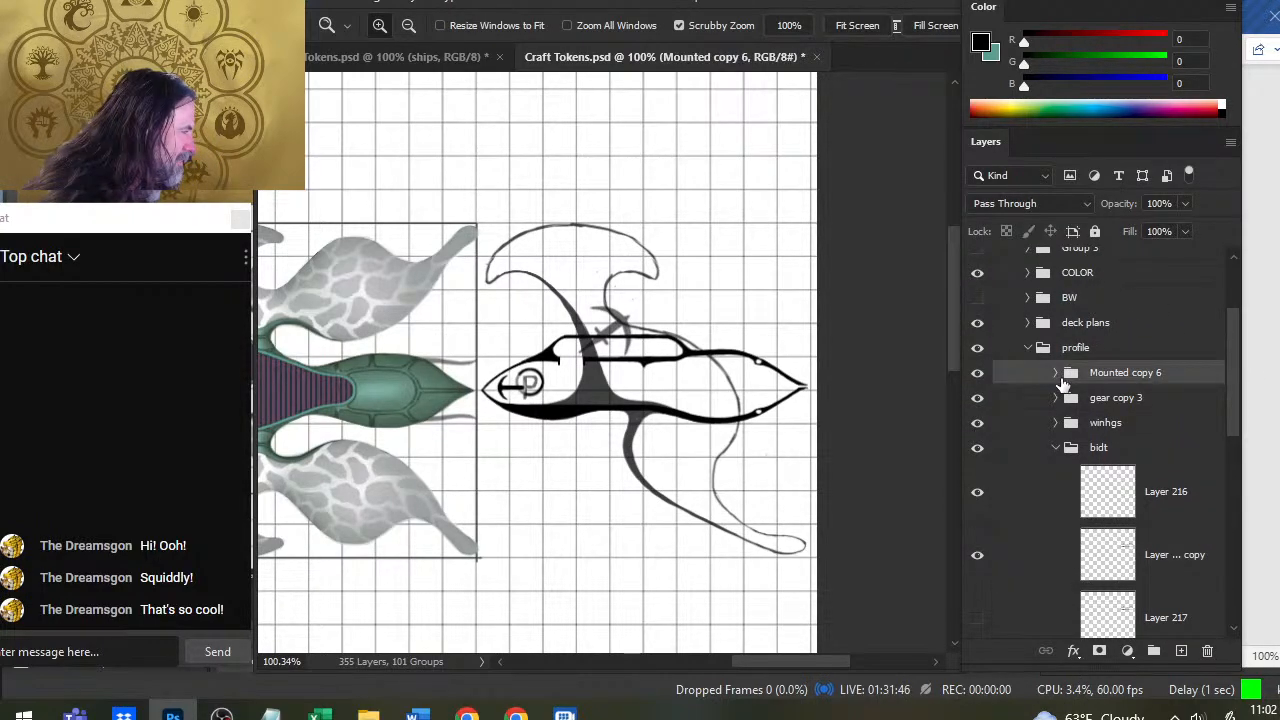
click(1056, 374)
click(1023, 414)
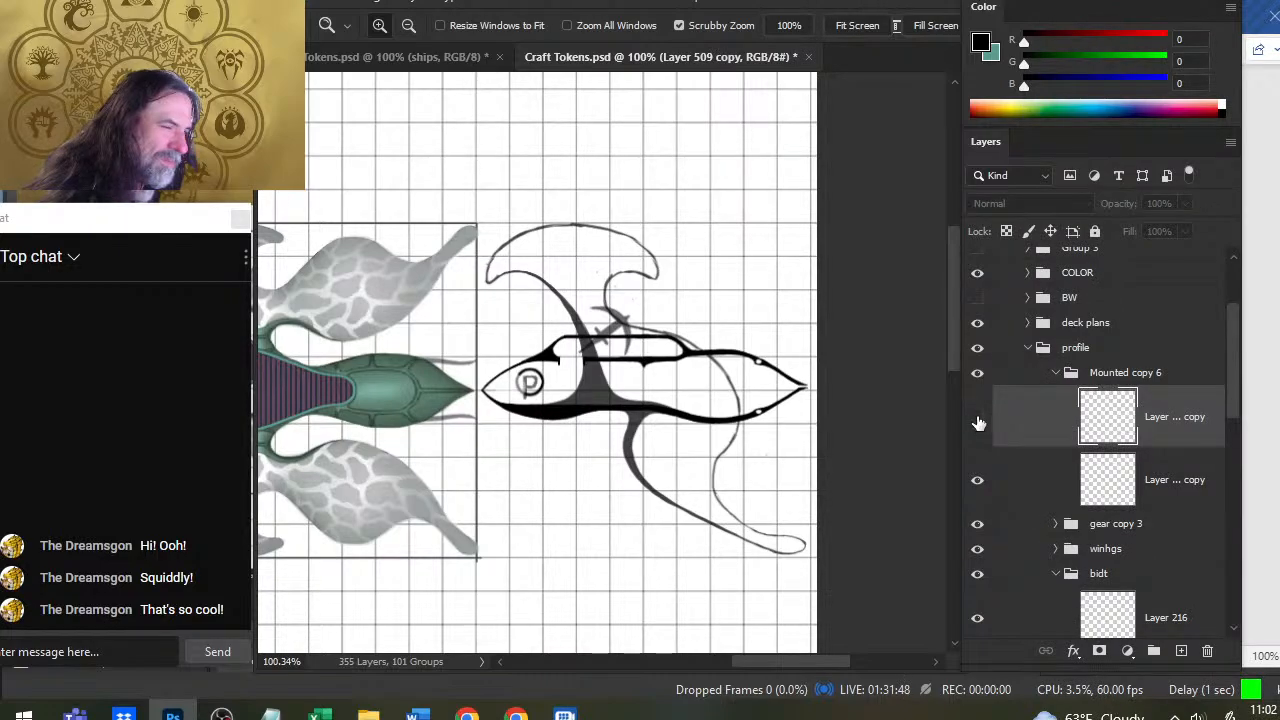
Duplicate the nose weapon layer and place the copy at the front end of the cabin roof
right_click(1018, 440)
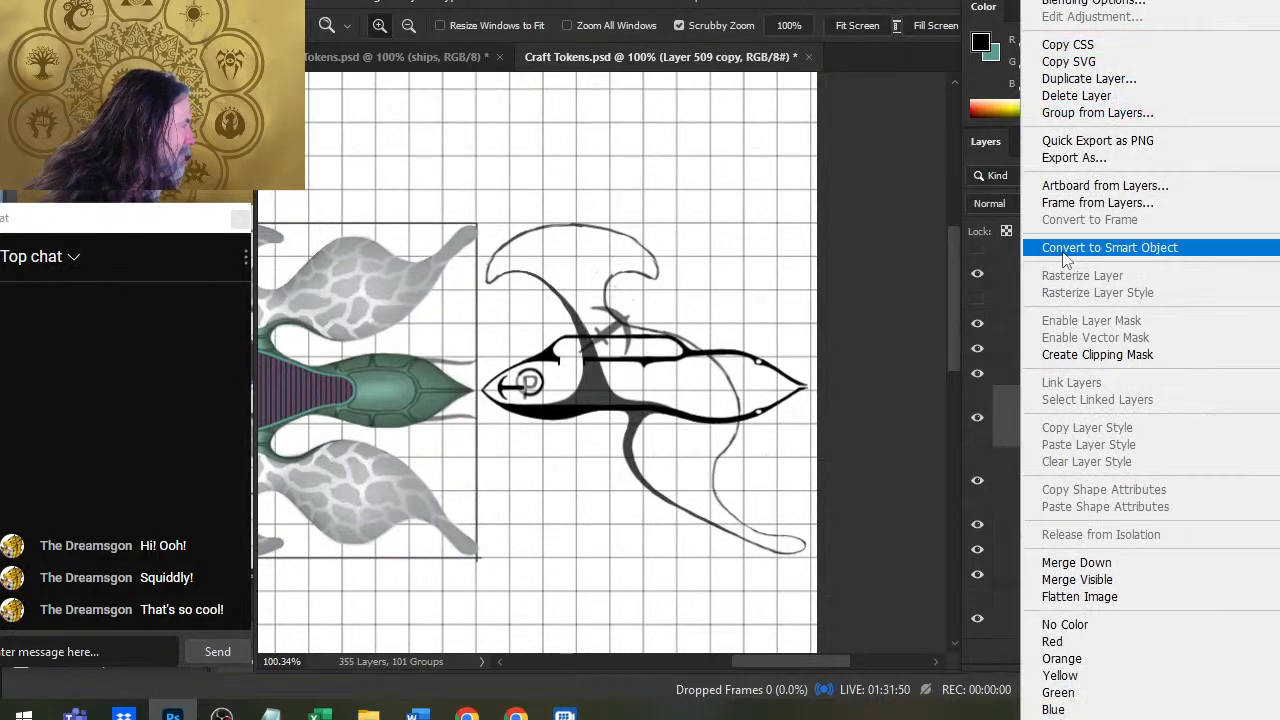
click(1112, 97)
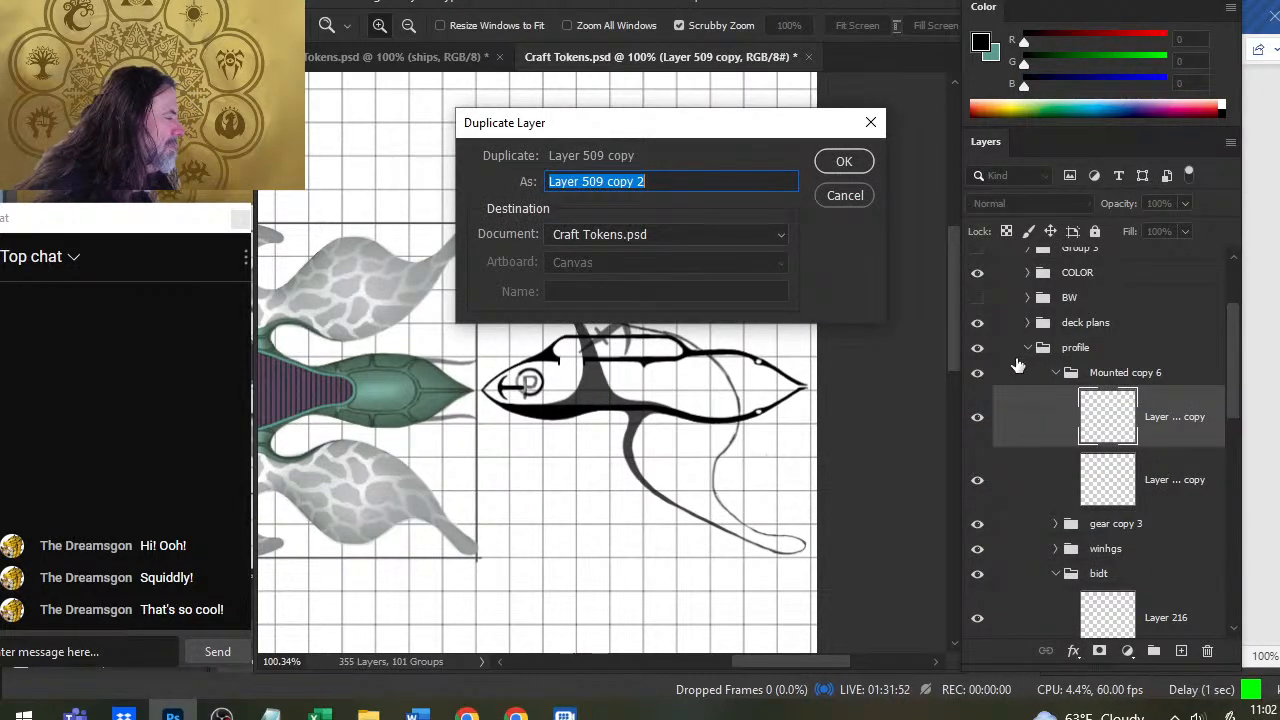
key(Return)
key(v)
mouse_move(638, 462)
mouse_down()
mouse_move(675, 402)
mouse_move(685, 417)
mouse_up()
Rotate the weapon copy at the cabin's front end by 15°
key(l)
right_click(717, 343)
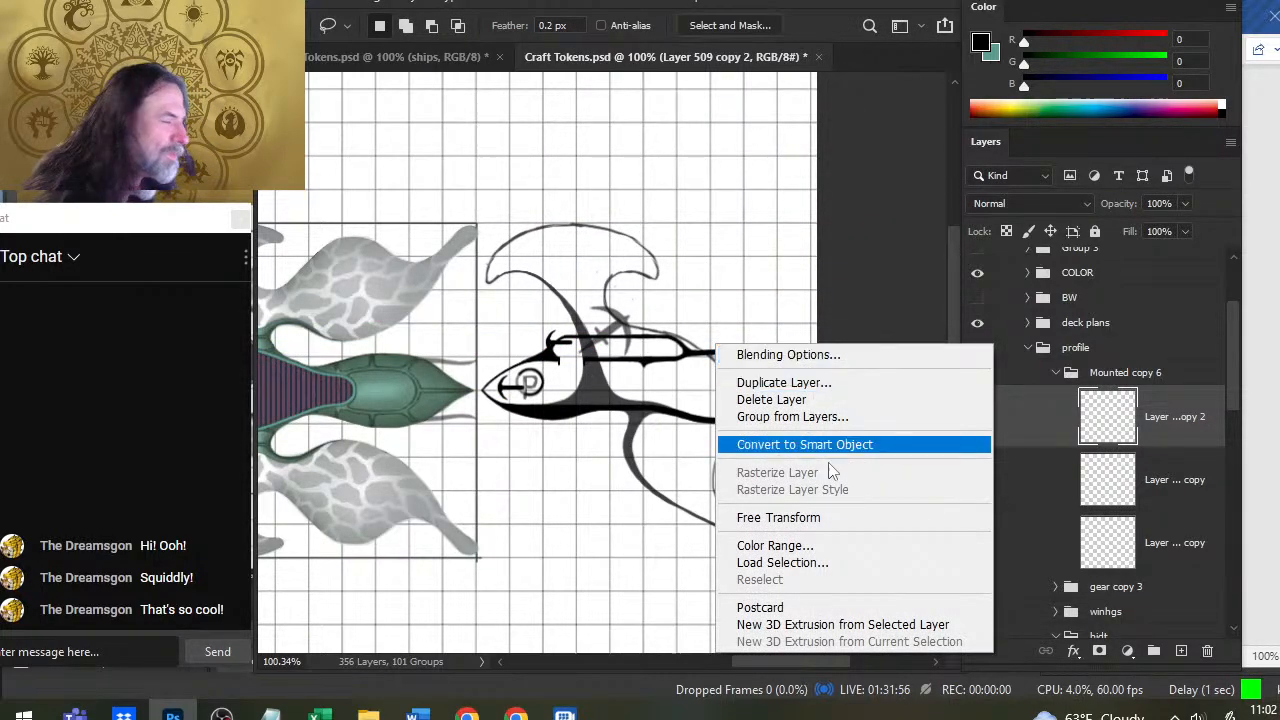
click(840, 518)
drag(722, 330, 745, 340)
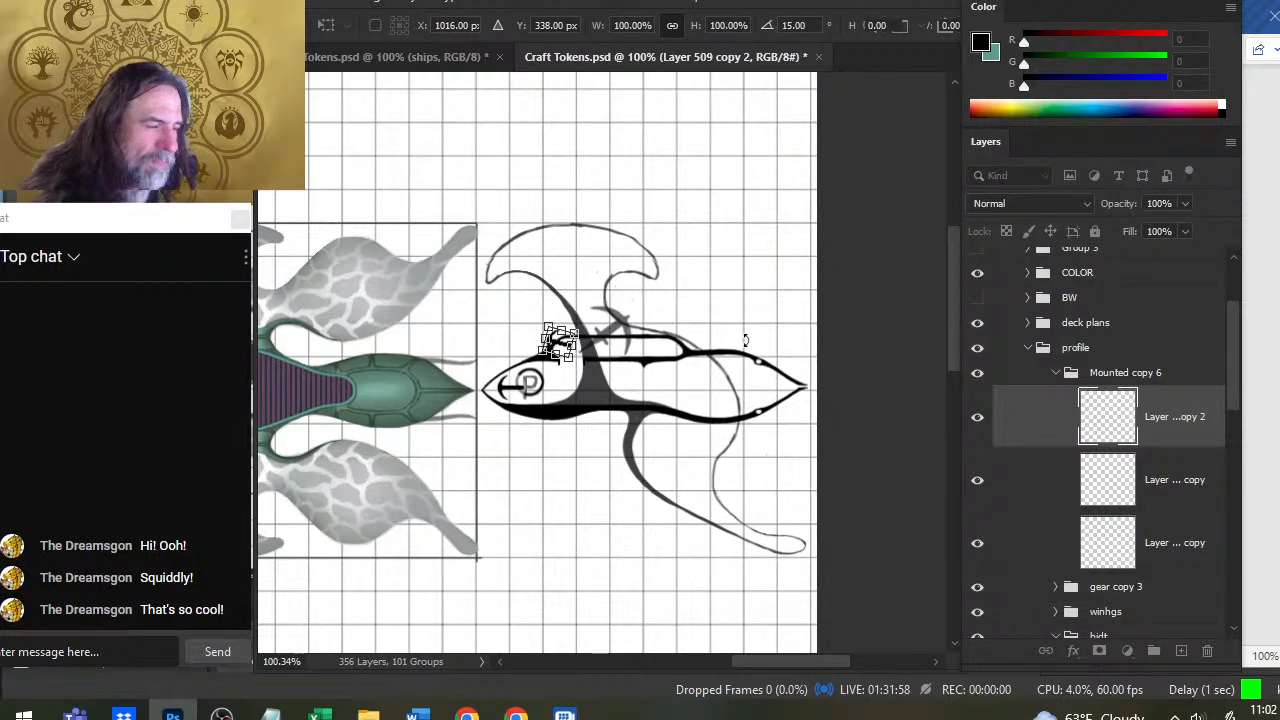
key(Return)
key(v)
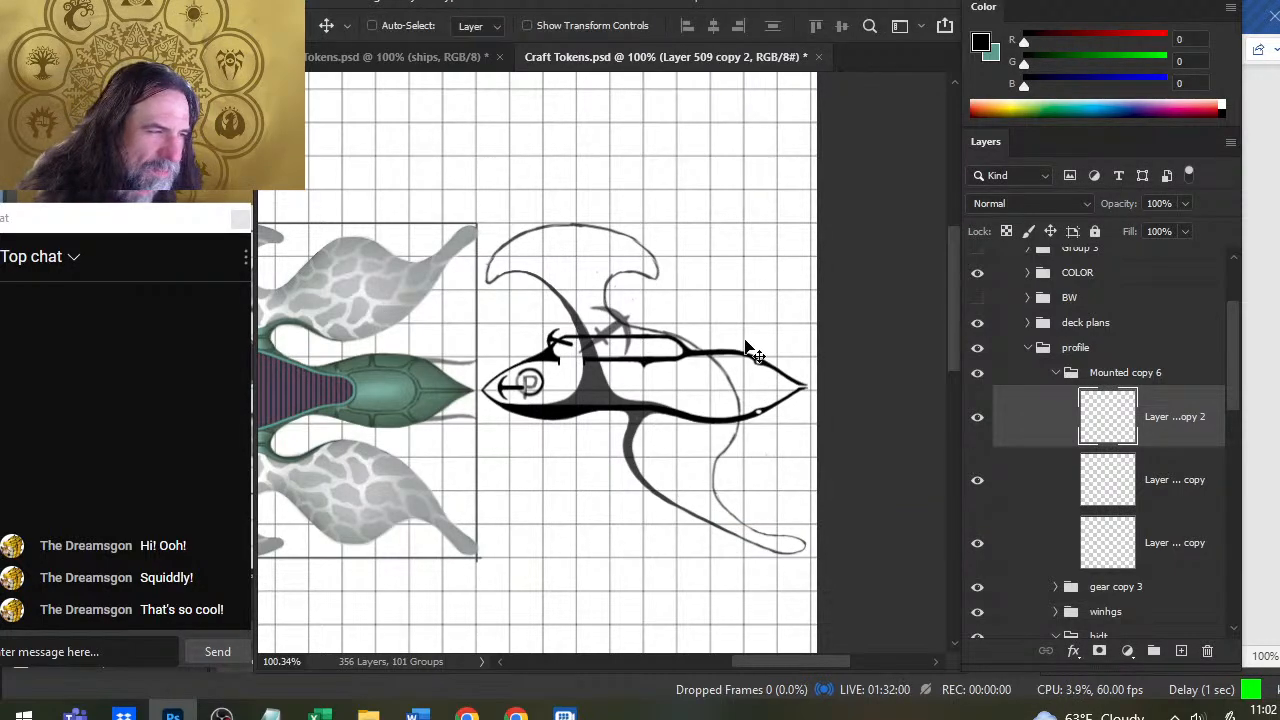
Duplicate the rotated cabin weapon layer and flip the new copy horizontally
right_click(1030, 440)
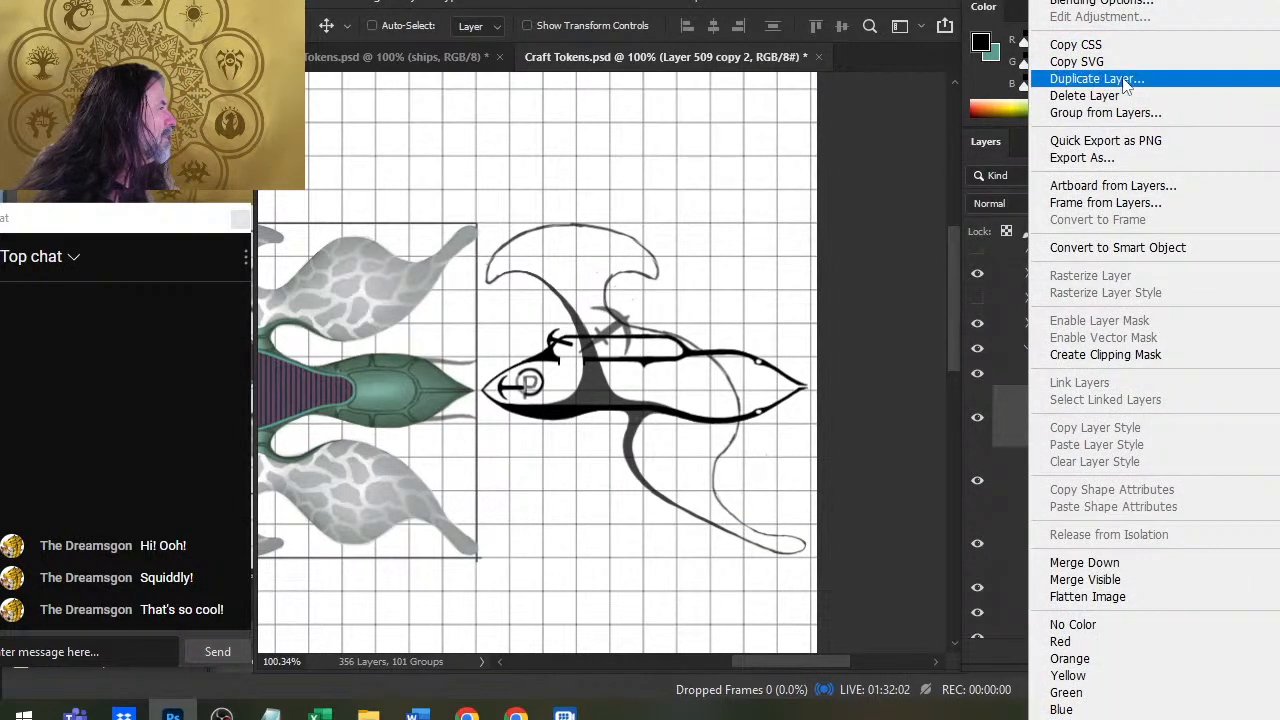
click(1096, 79)
key(Return)
key(l)
right_click(562, 327)
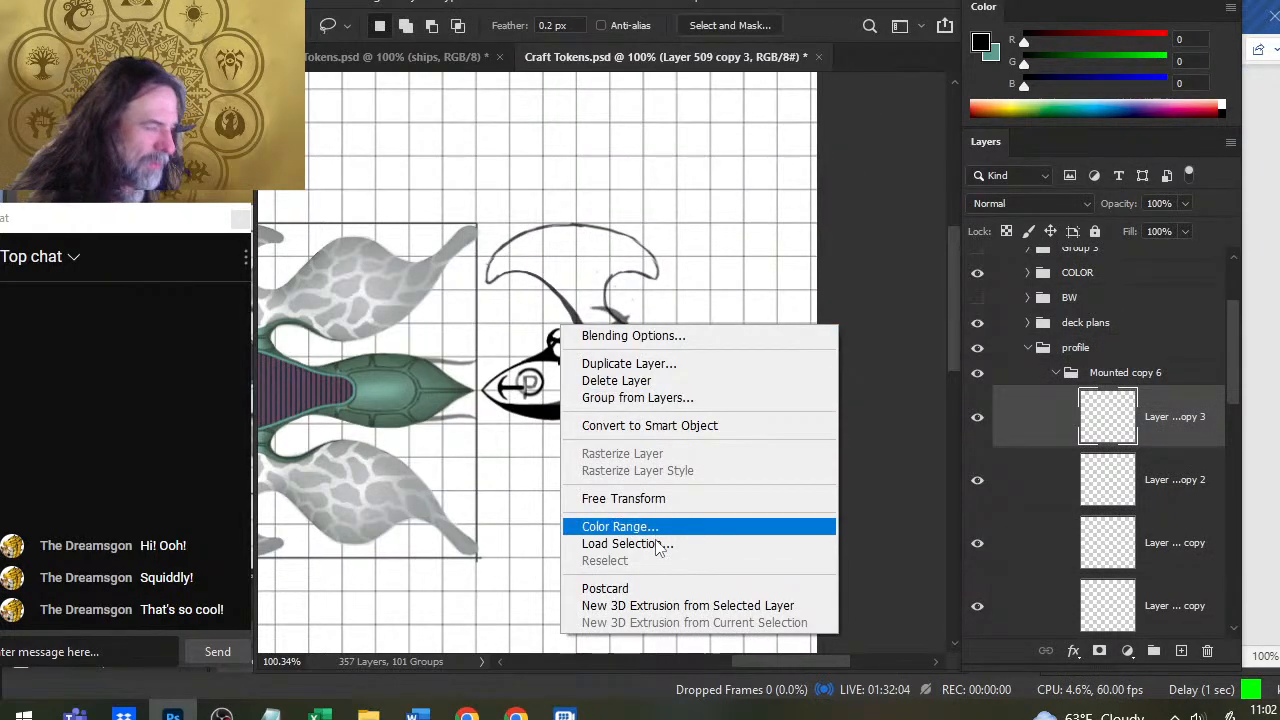
click(623, 498)
right_click(590, 380)
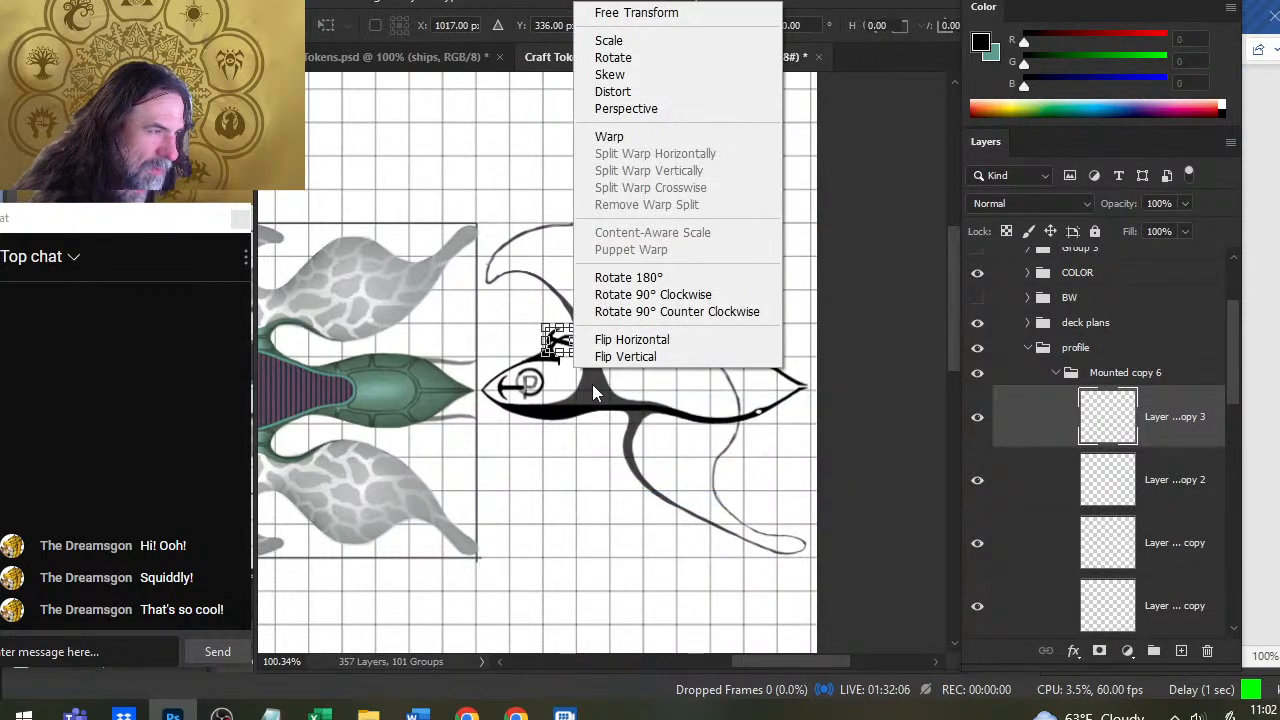
click(640, 340)
key(Return)
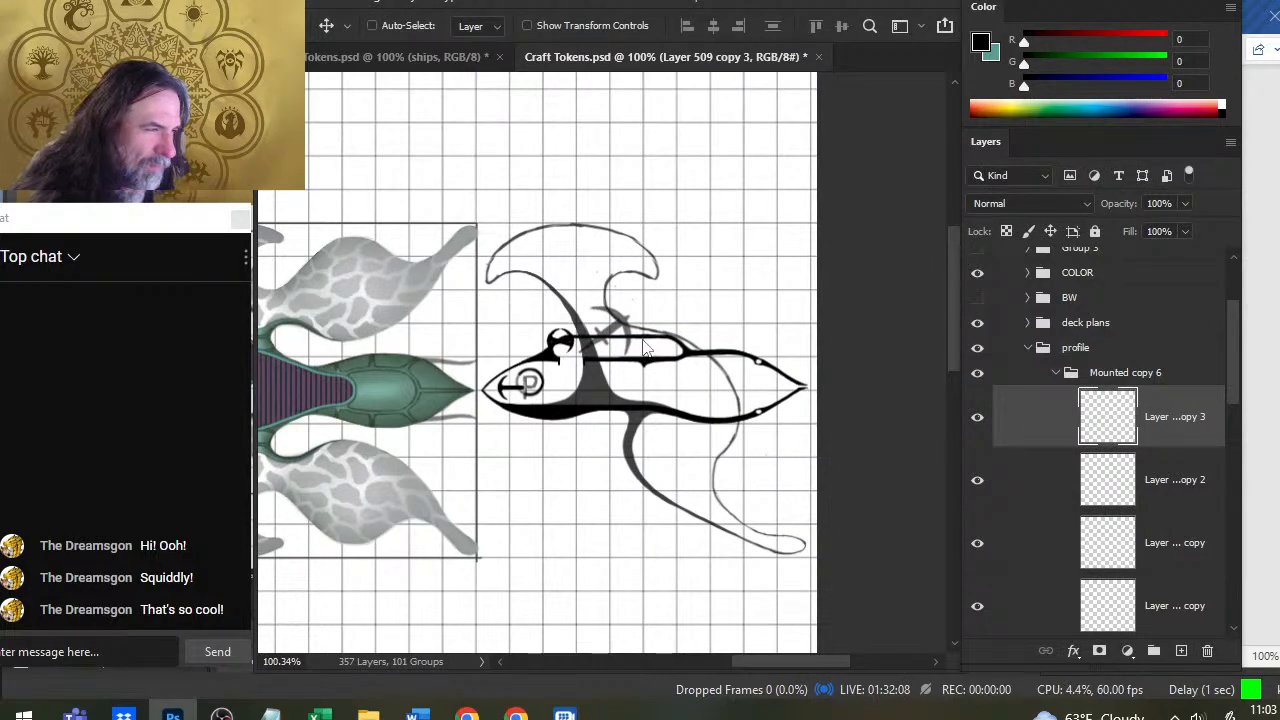
Move the flipped weapon copy straight back along the roof to the cabin's rear end
key(Right)
key(Right)
key(Right)
key(Right)
key(Right)
key(Right)
key(Right)
key(Right)
key(Right)
key(Right)
key(Right)
key(Right)
key(Right)
key(Right)
key(Right)
key(Right)
key(Right)
key(Right)
key(Right)
key(Right)
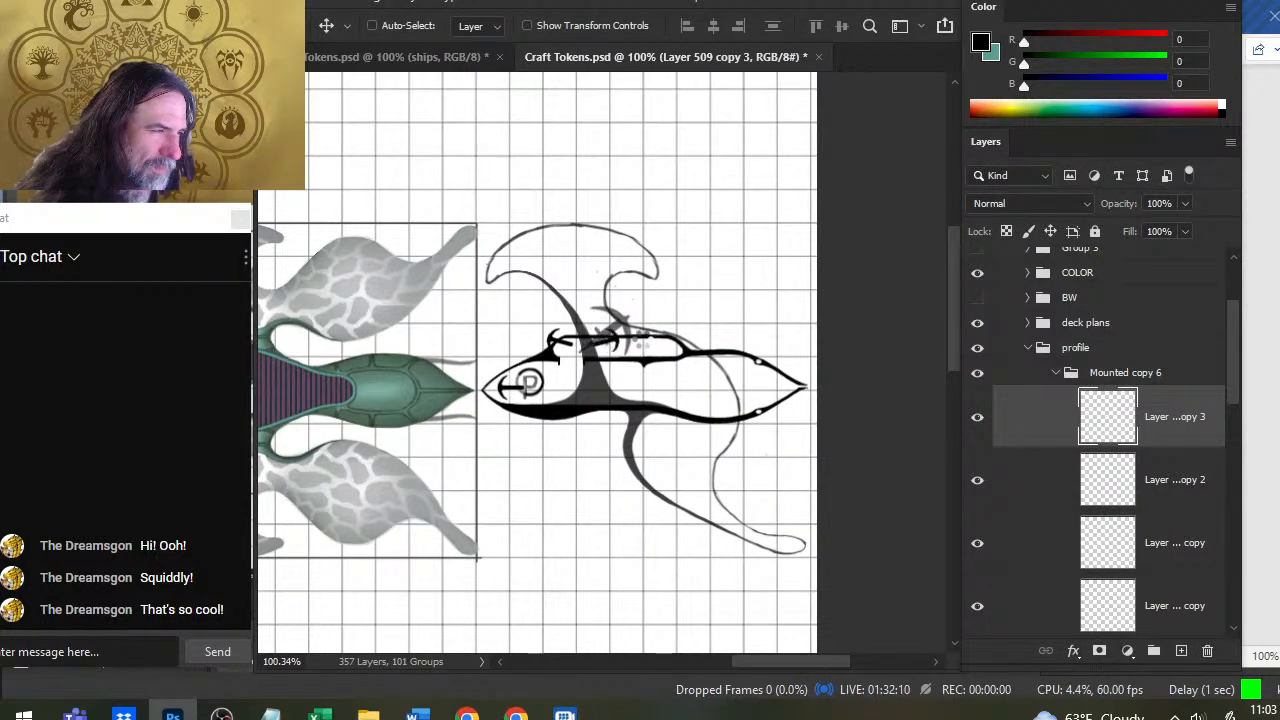
key(Right)
key(Right)
key(Right)
key(Right)
key(Right)
key(Right)
key(Right)
key(Right)
key(Right)
key(Right)
key(Right)
key(Right)
key(Right)
key(Right)
key(Right)
key(Right)
key(Right)
key(Right)
key(Right)
key(Right)
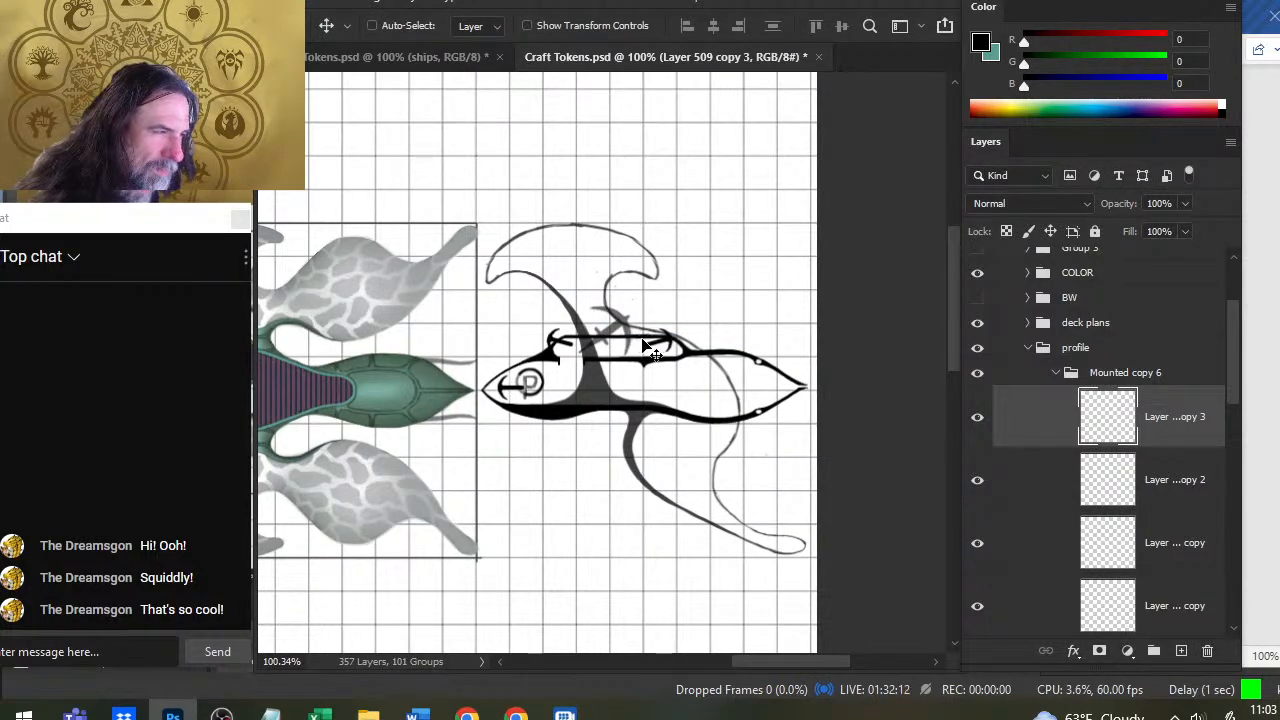
Rotate the rear cabin weapon by -15° with Free Transform
key(l)
right_click(652, 392)
click(783, 254)
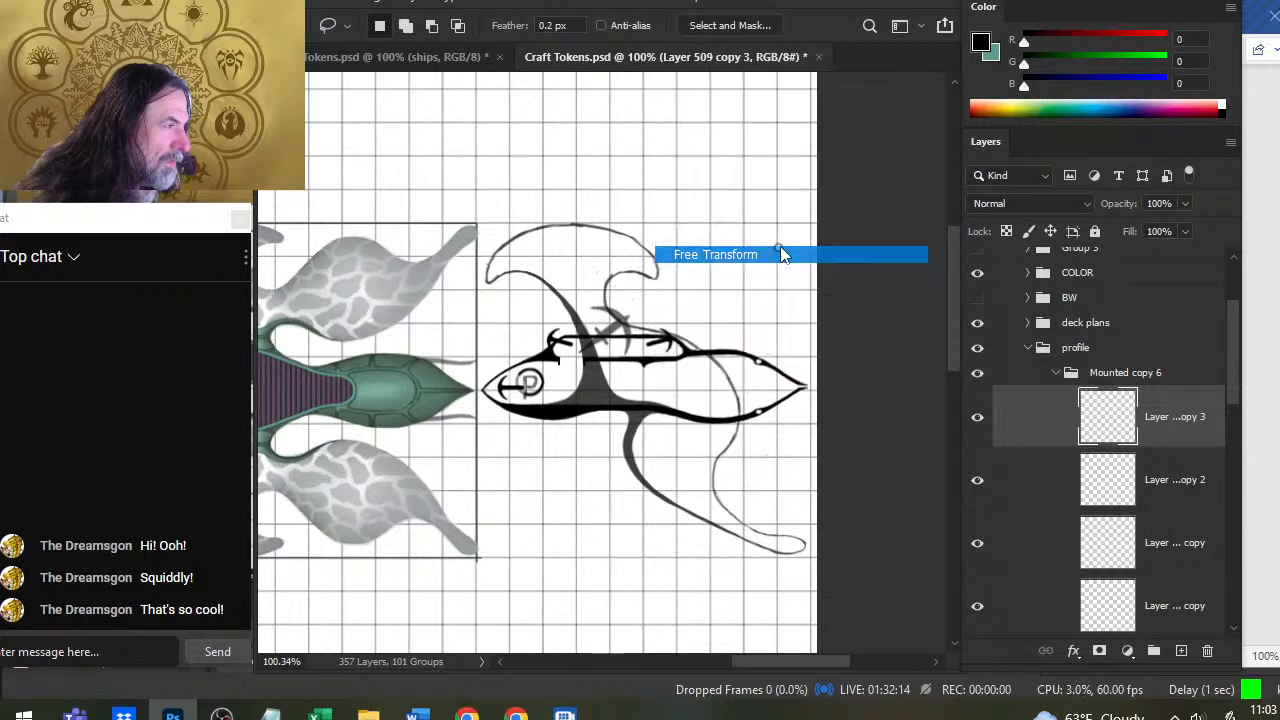
drag(785, 240, 762, 221)
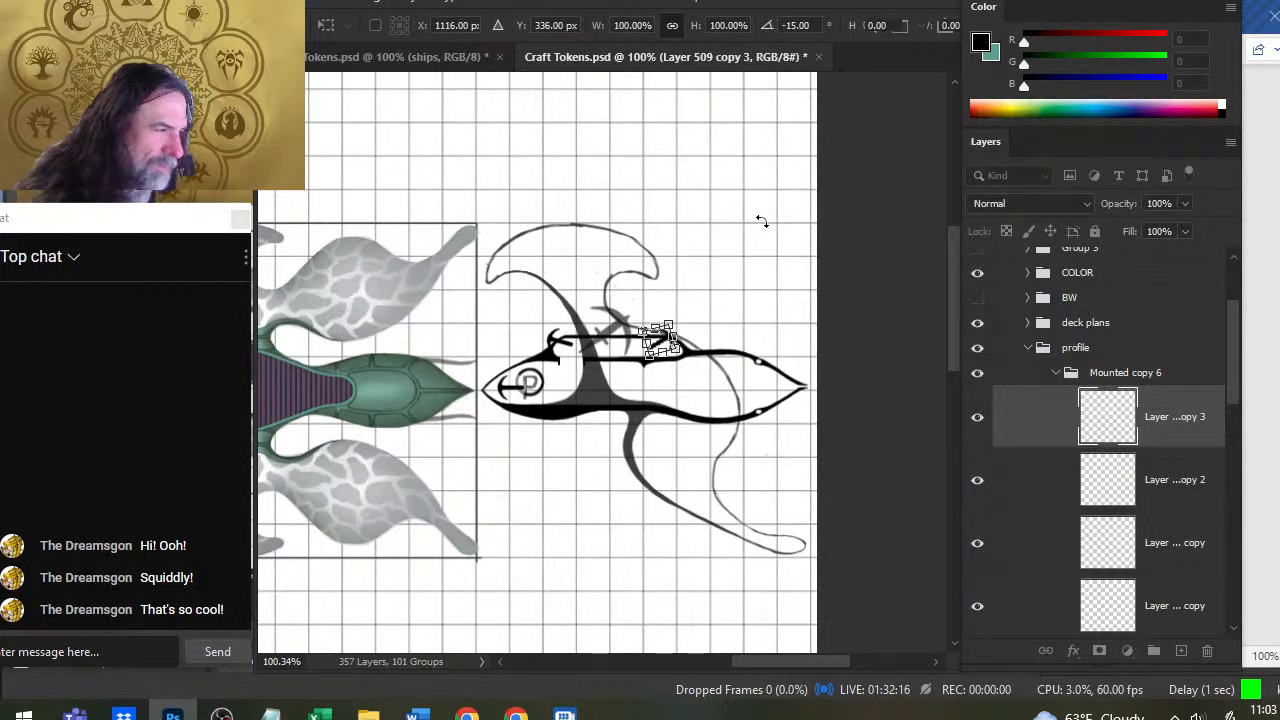
key(Return)
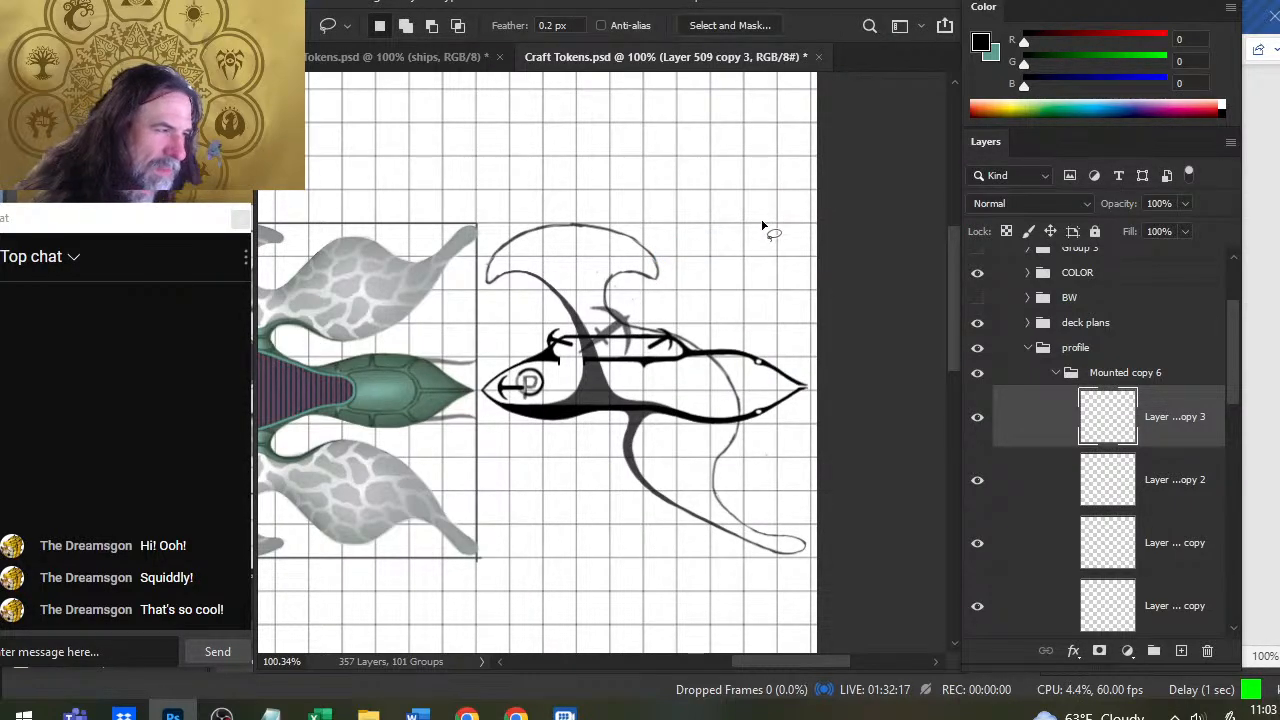
Rotate the front cabin weapon slightly with Free Transform and nudge it a little toward the rear
click(990, 480)
right_click(600, 364)
click(720, 534)
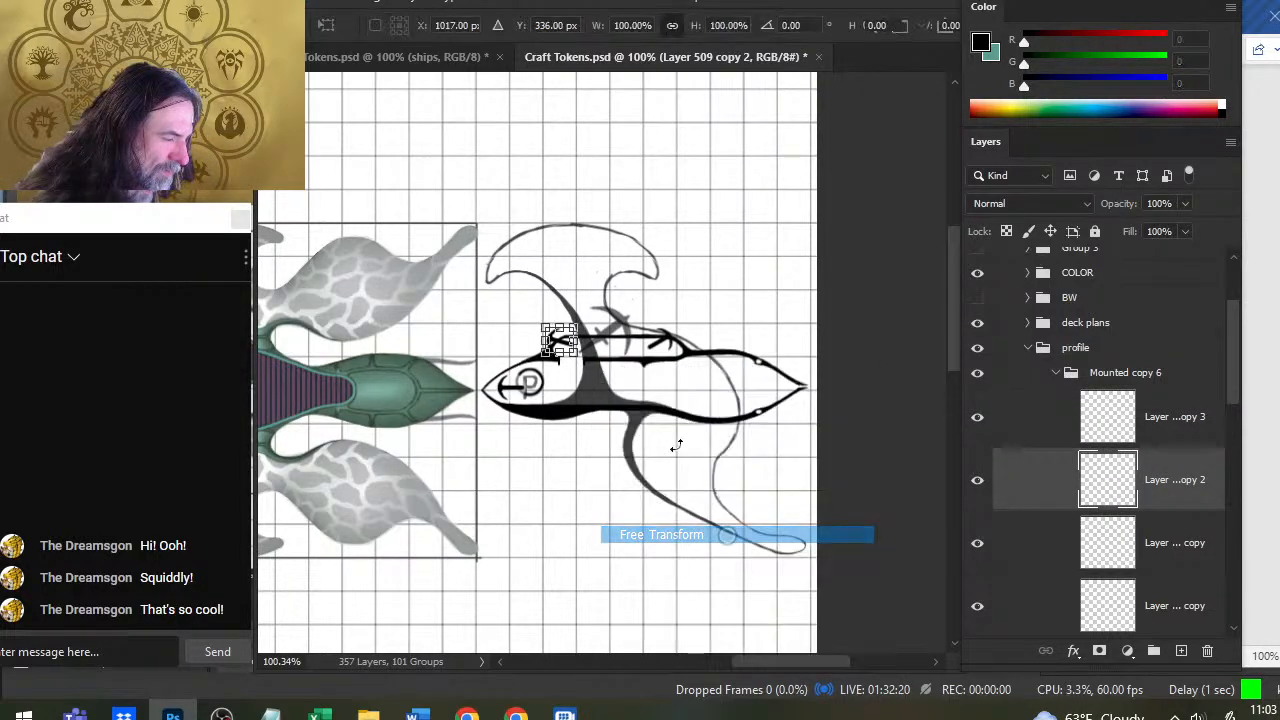
drag(655, 330, 651, 285)
key(Return)
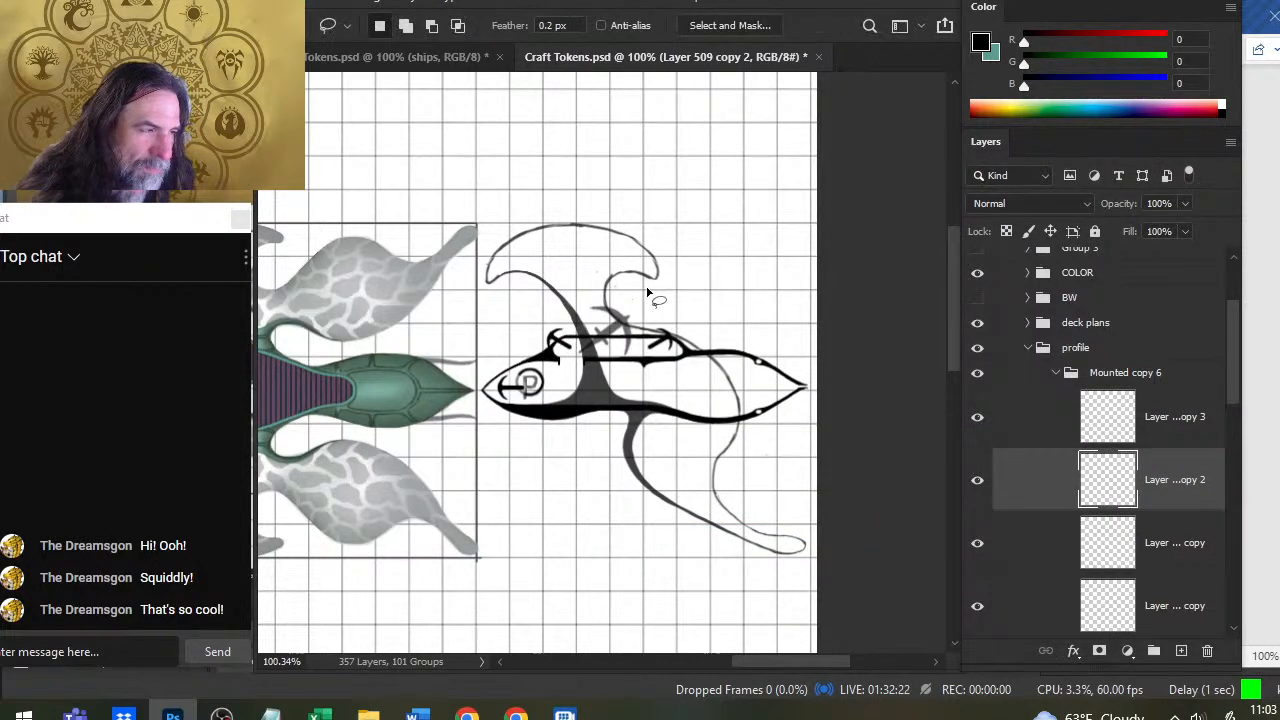
key(v)
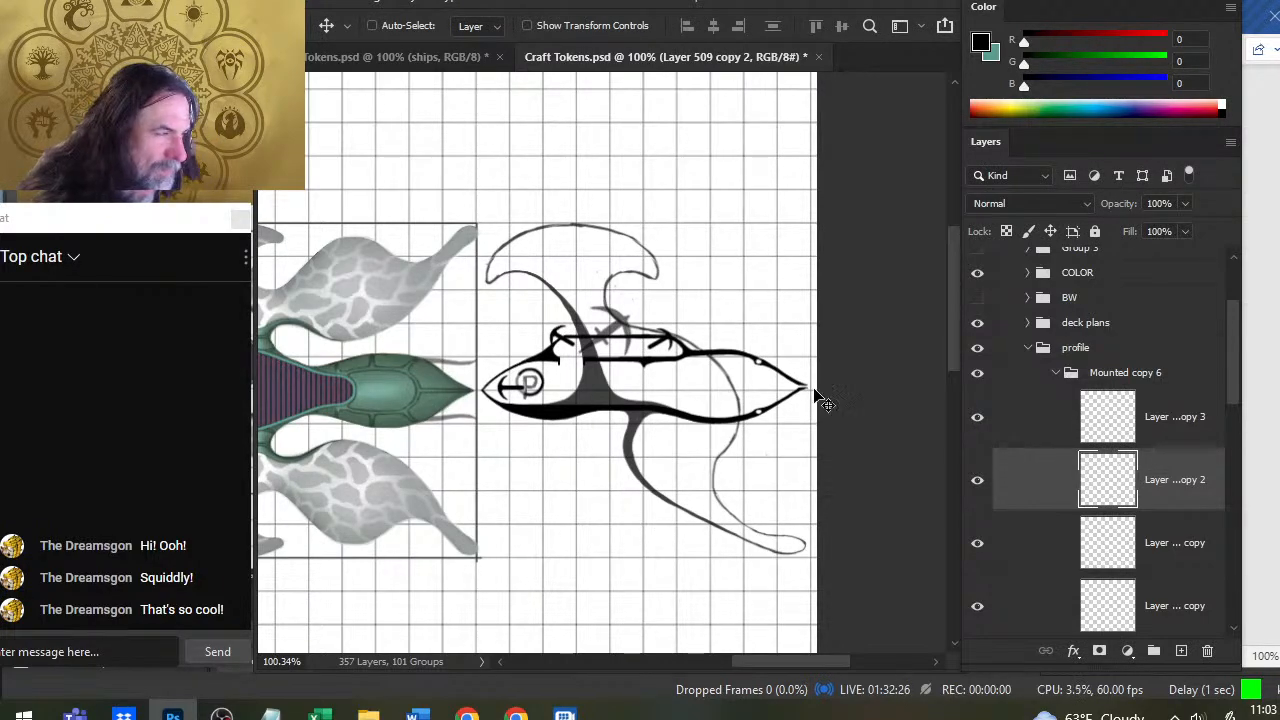
Set the opacity of the three weapon layers in the Mounted copy 6 group to 60%
click(998, 395)
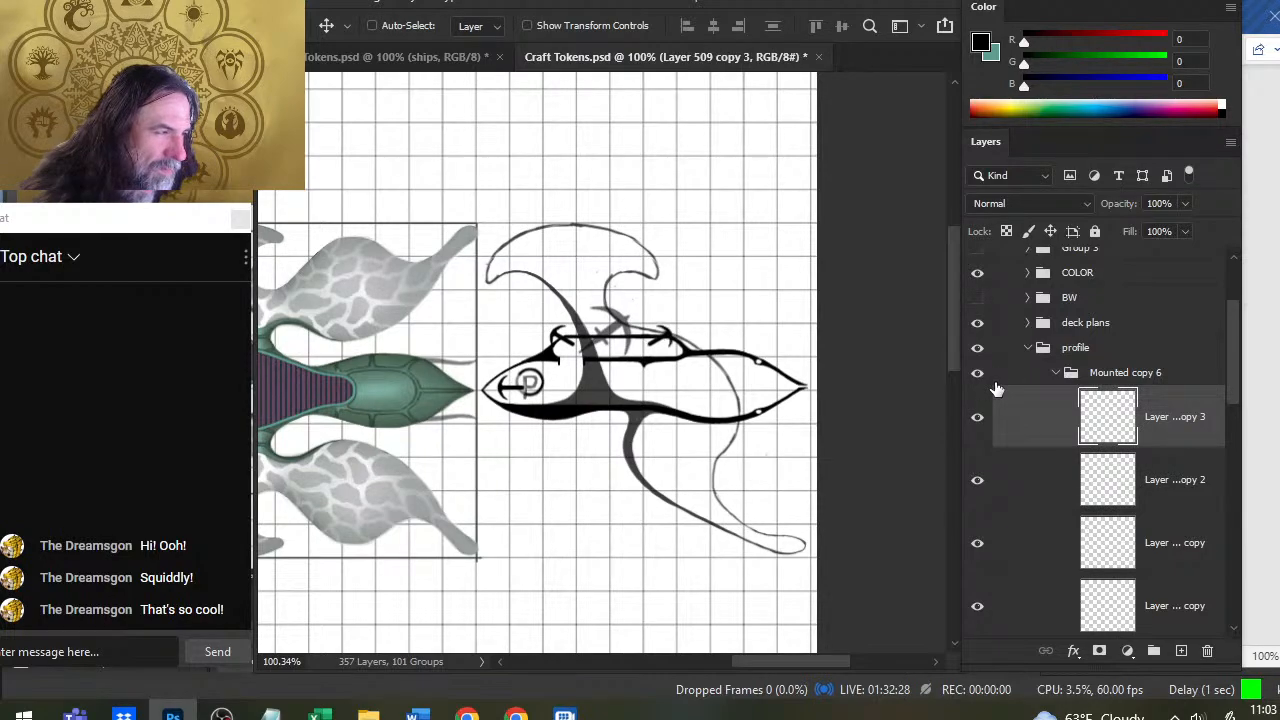
key(z)
drag(756, 391, 669, 395)
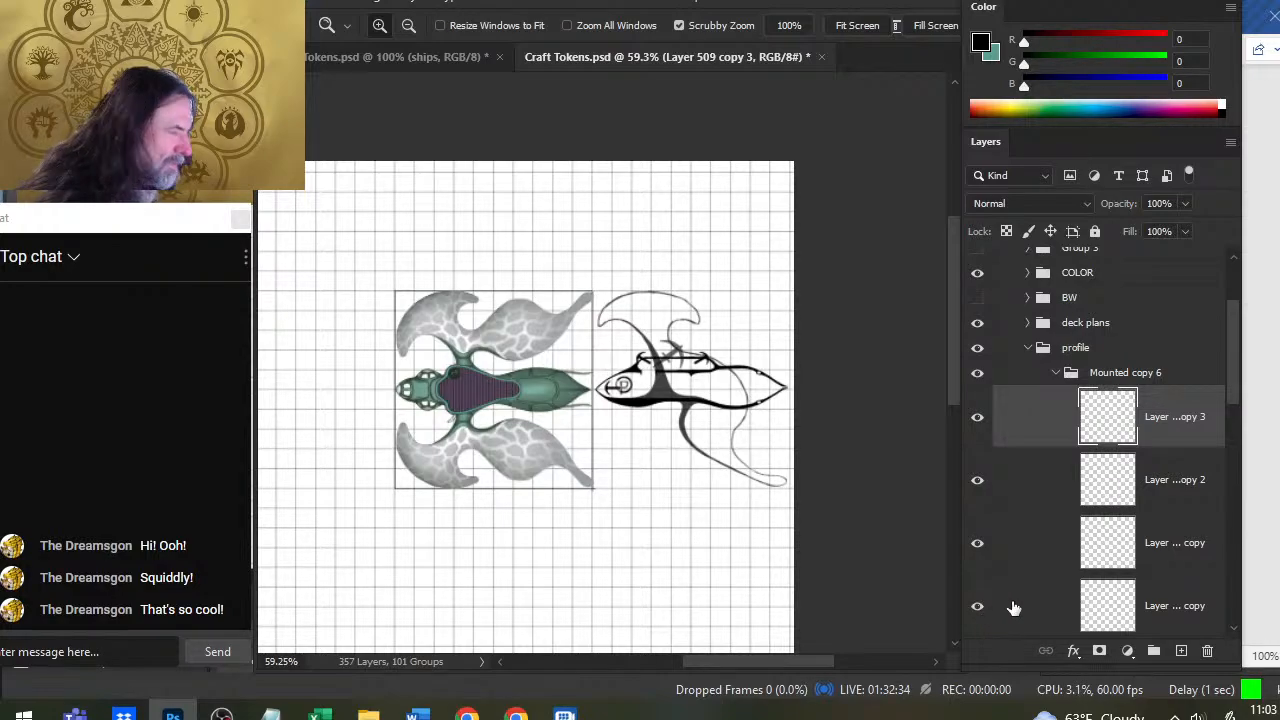
drag(1222, 392, 1225, 426)
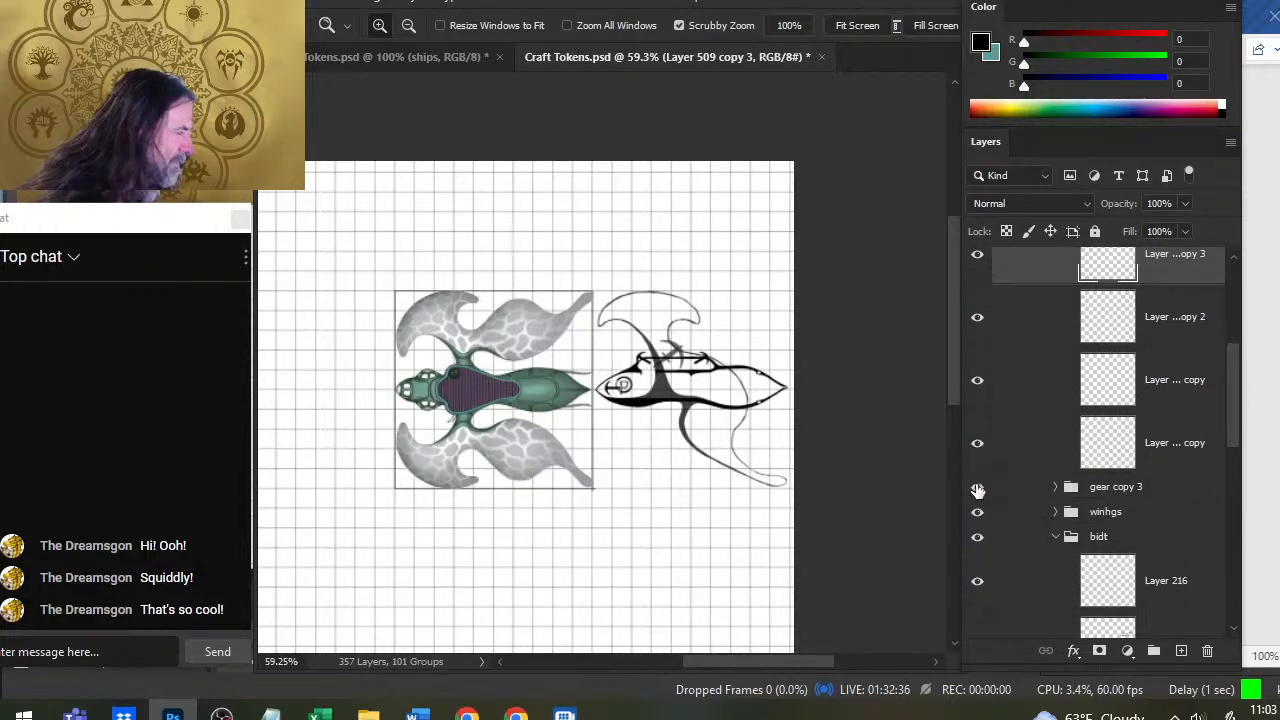
click(1026, 490)
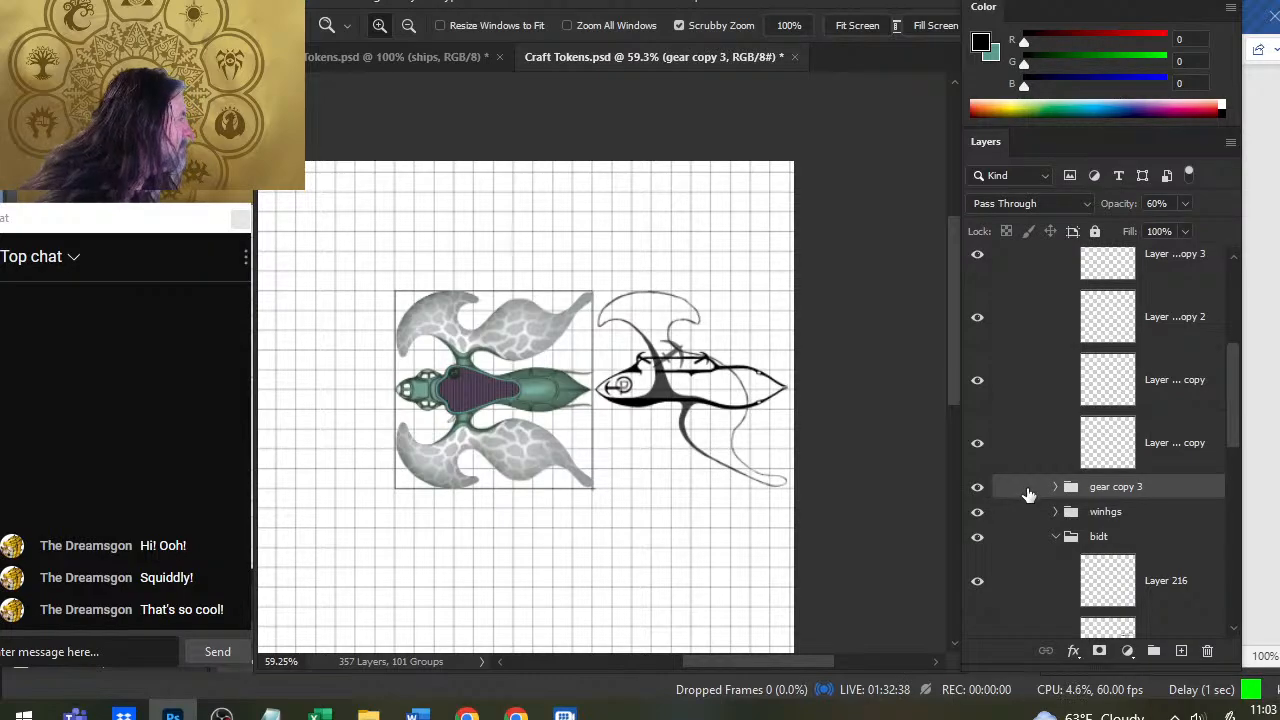
click(1044, 370)
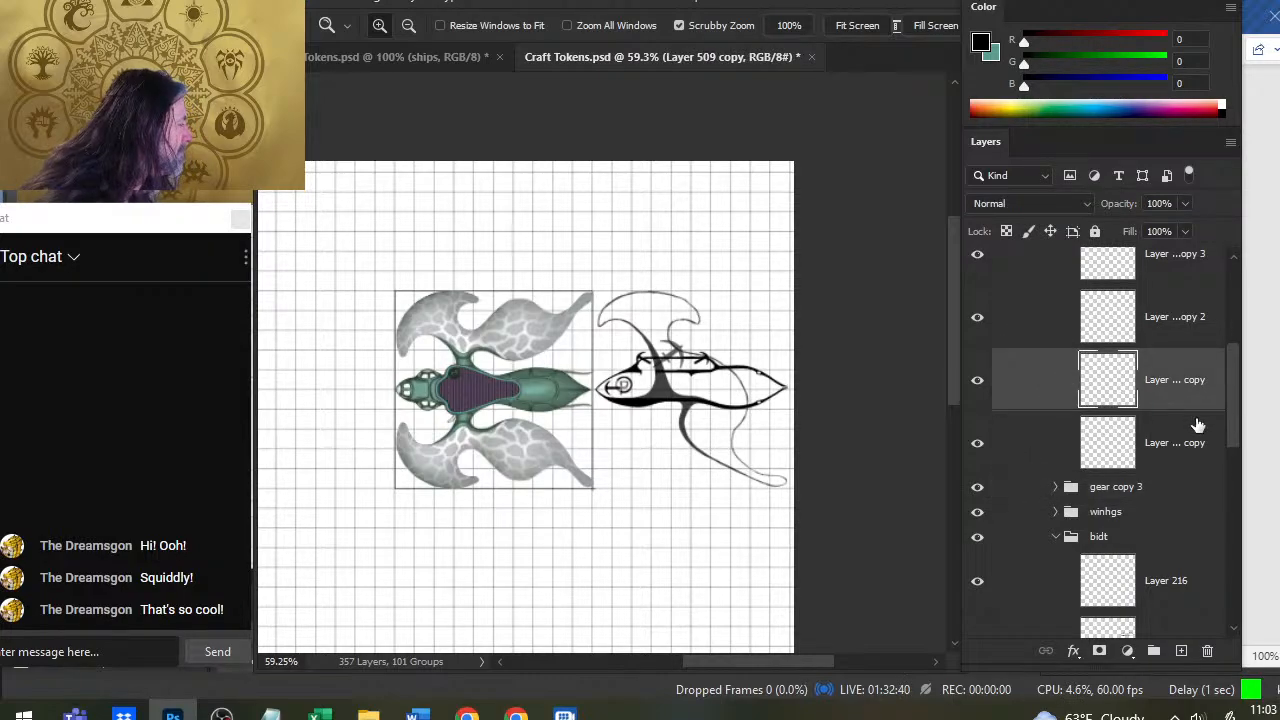
drag(1233, 410, 1233, 378)
shift+click(1097, 366)
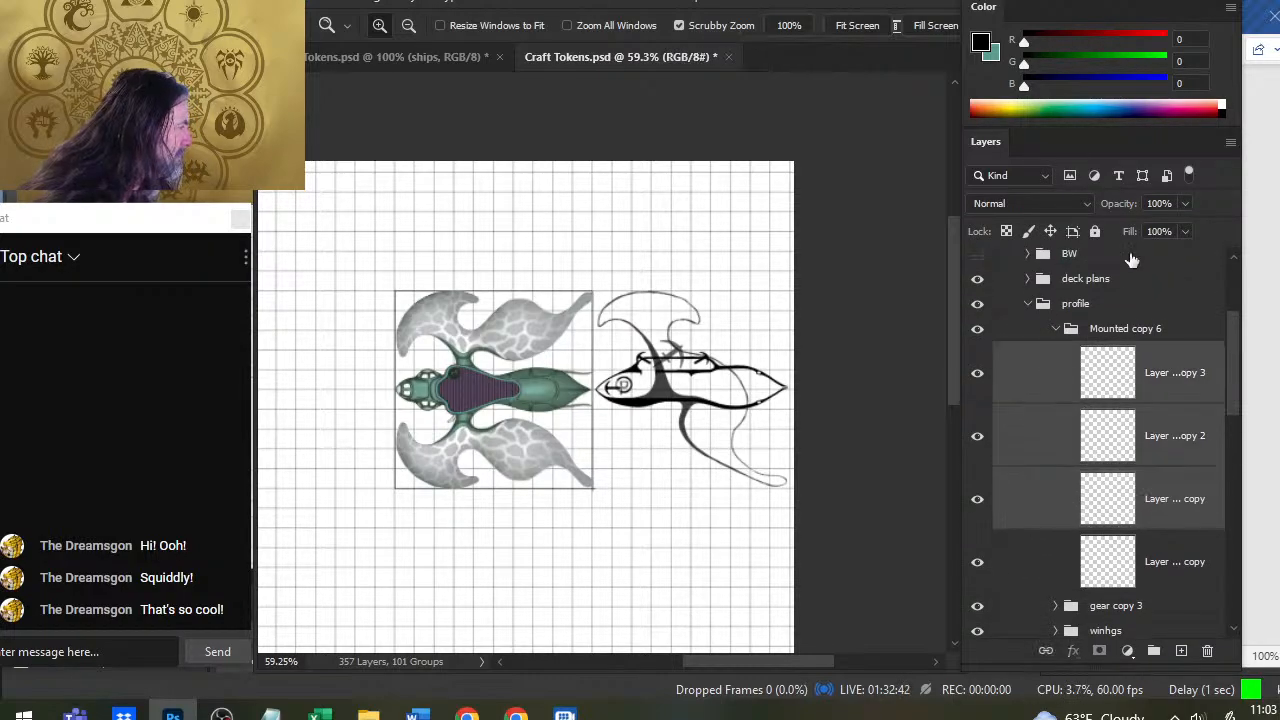
click(1165, 203)
text(60)
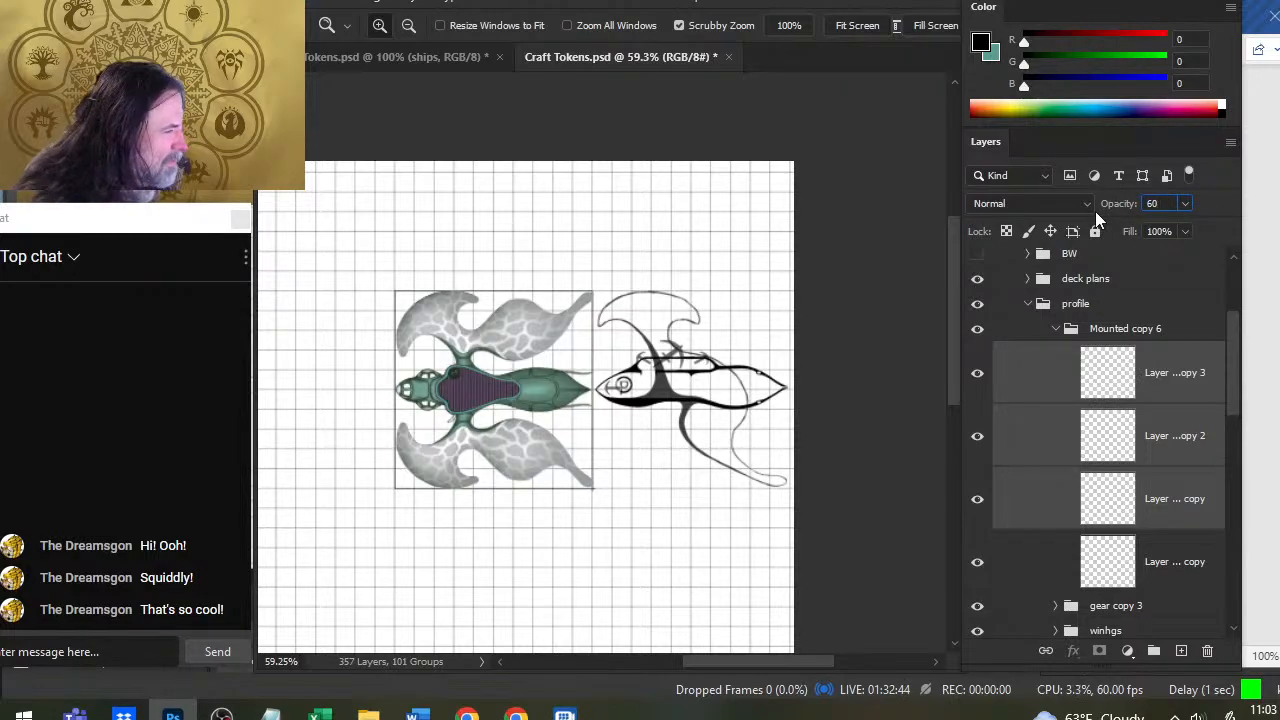
key(Return)
click(656, 374)
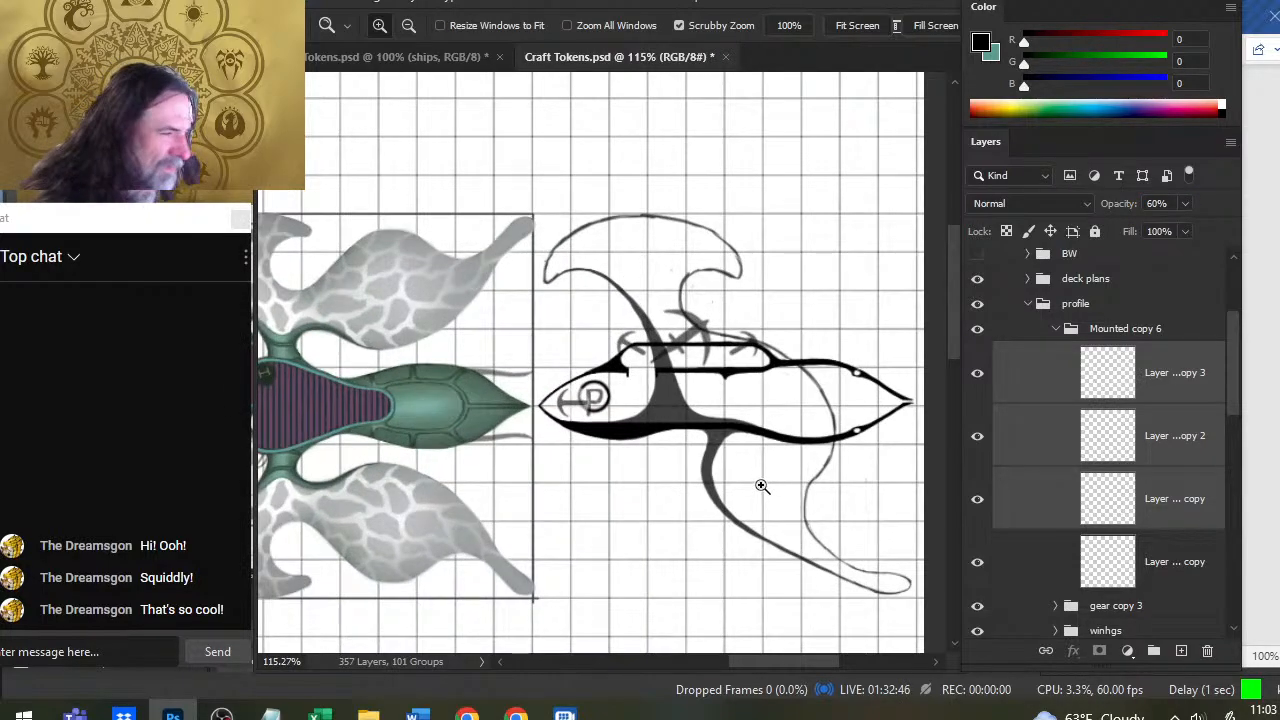
alt+click(662, 437)
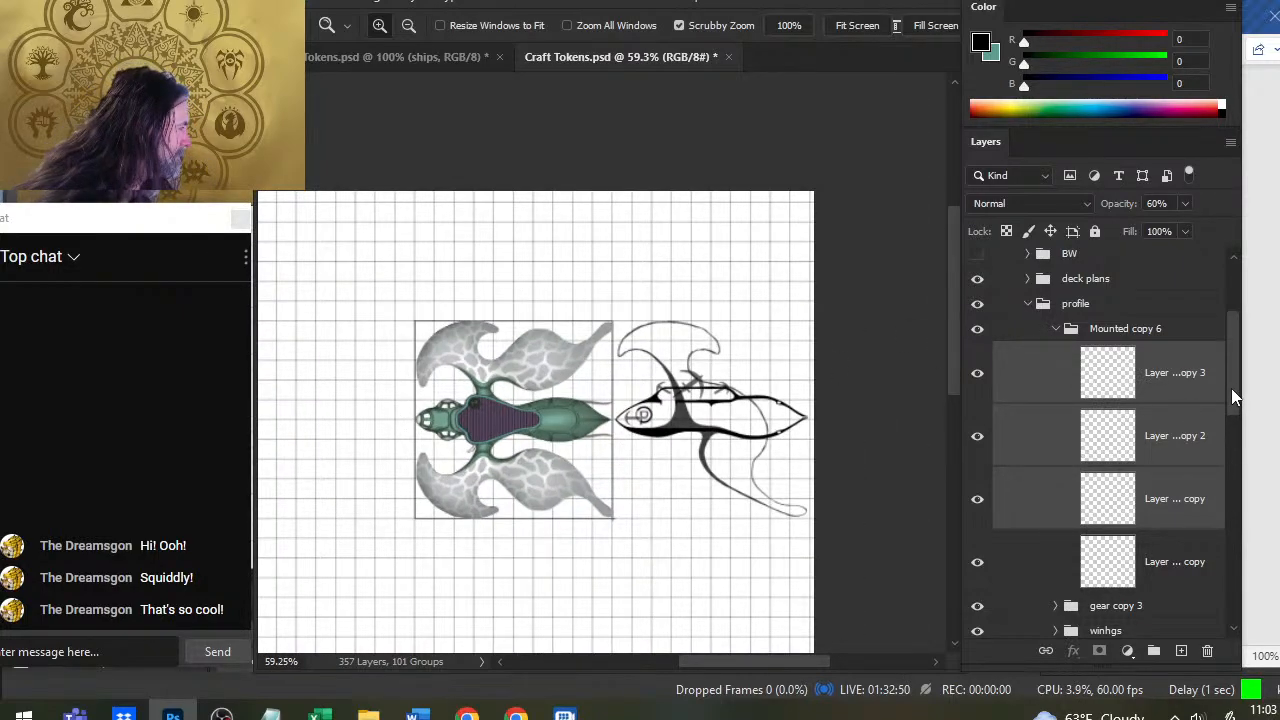
Collapse the Mounted copy 6 and profile groups and turn on the flitter's BW group
scroll(1231, 395, up, 4)
click(1056, 436)
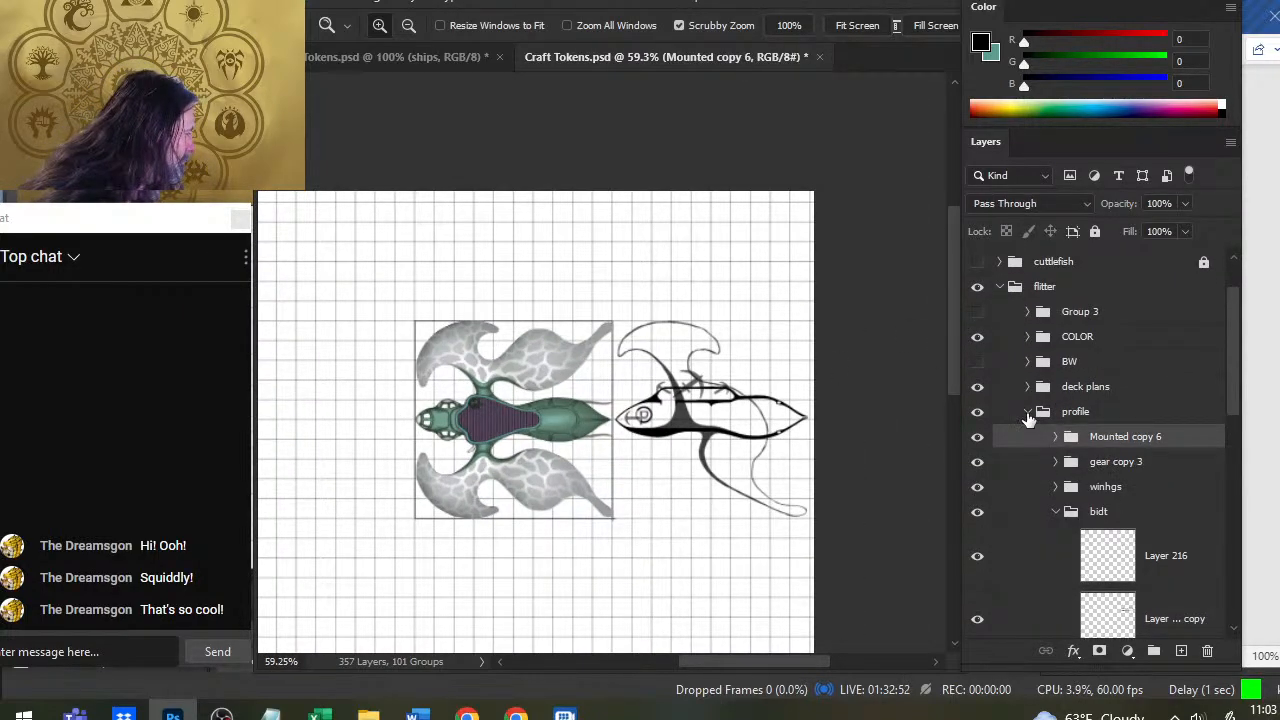
click(1028, 414)
click(977, 361)
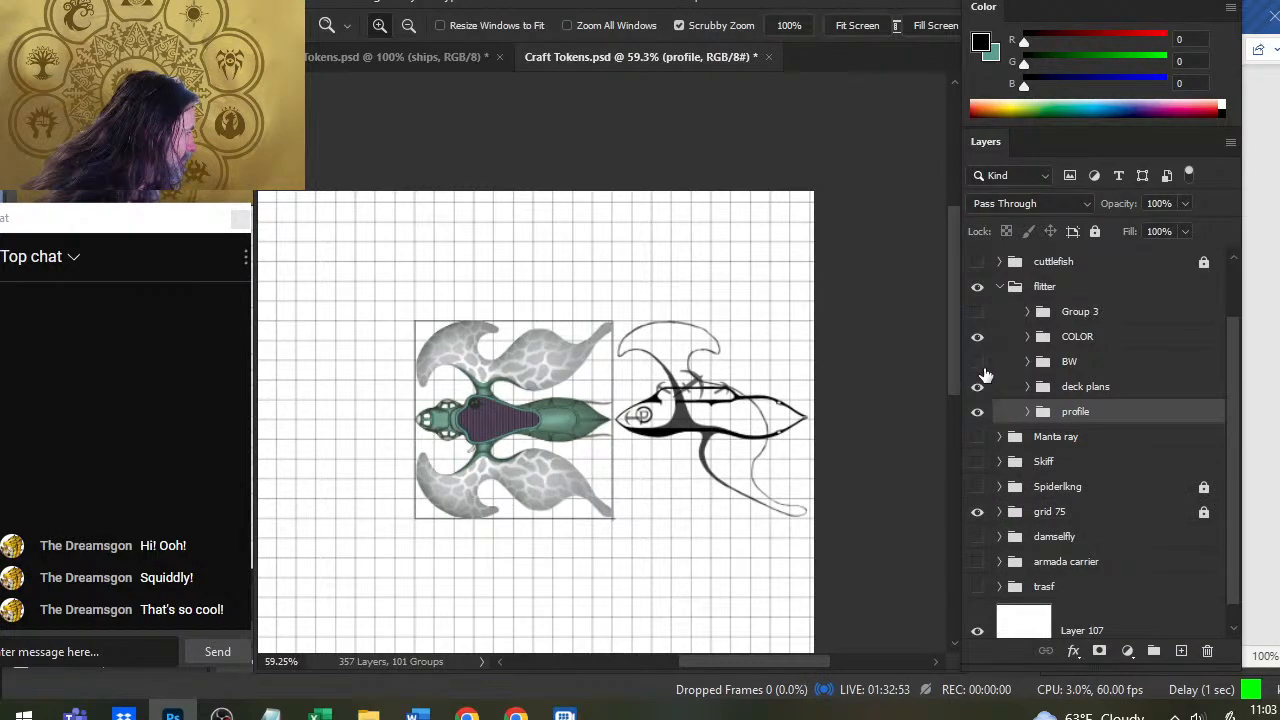
Turn on the flitter's Group 3 weapon symbols and make that group the active one
click(981, 314)
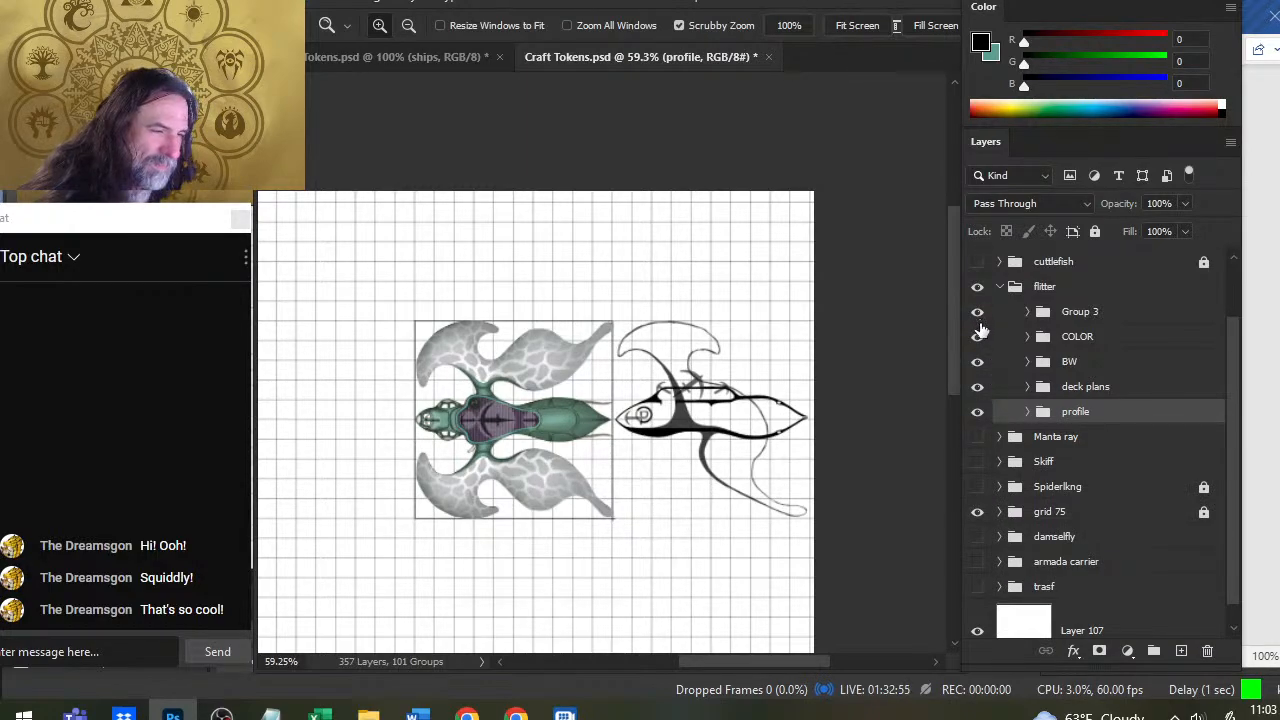
click(1114, 314)
drag(1180, 231, 1252, 234)
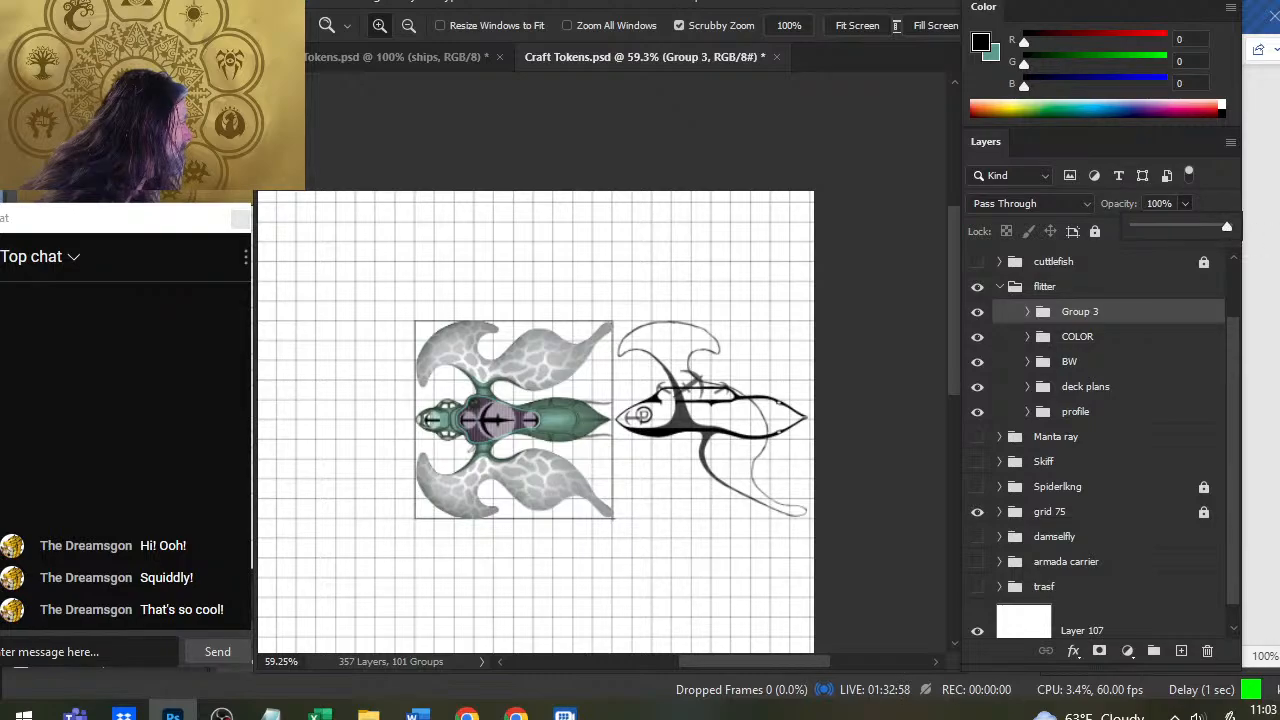
click(1116, 333)
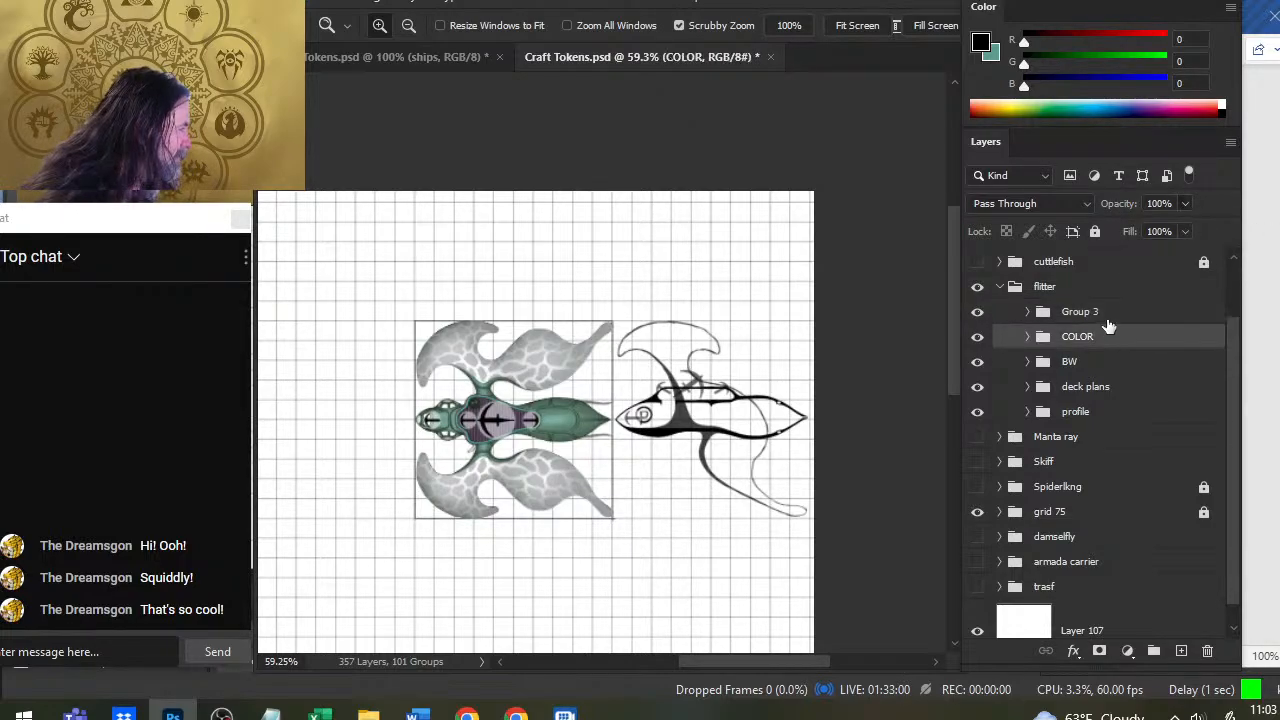
click(1106, 322)
drag(426, 464, 557, 497)
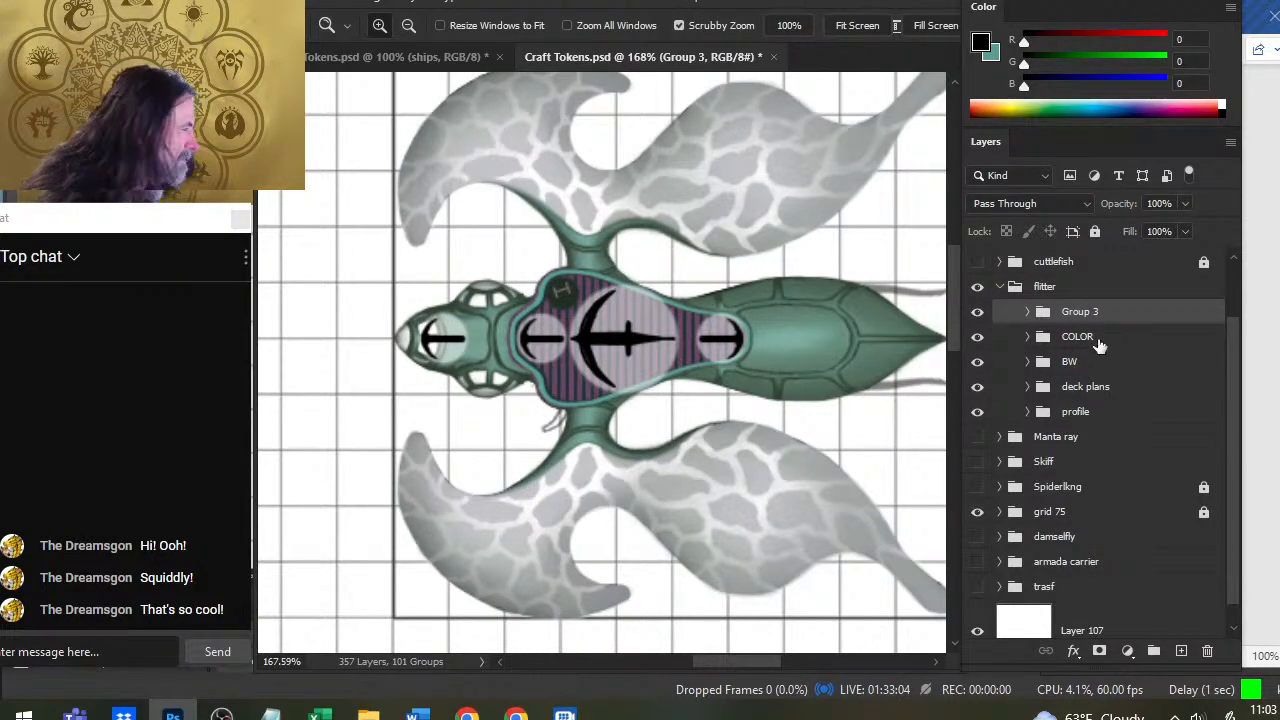
Expand Group 3 and check which deck weapon each Mounted copy group holds by toggling its visibility
click(1027, 311)
click(978, 338)
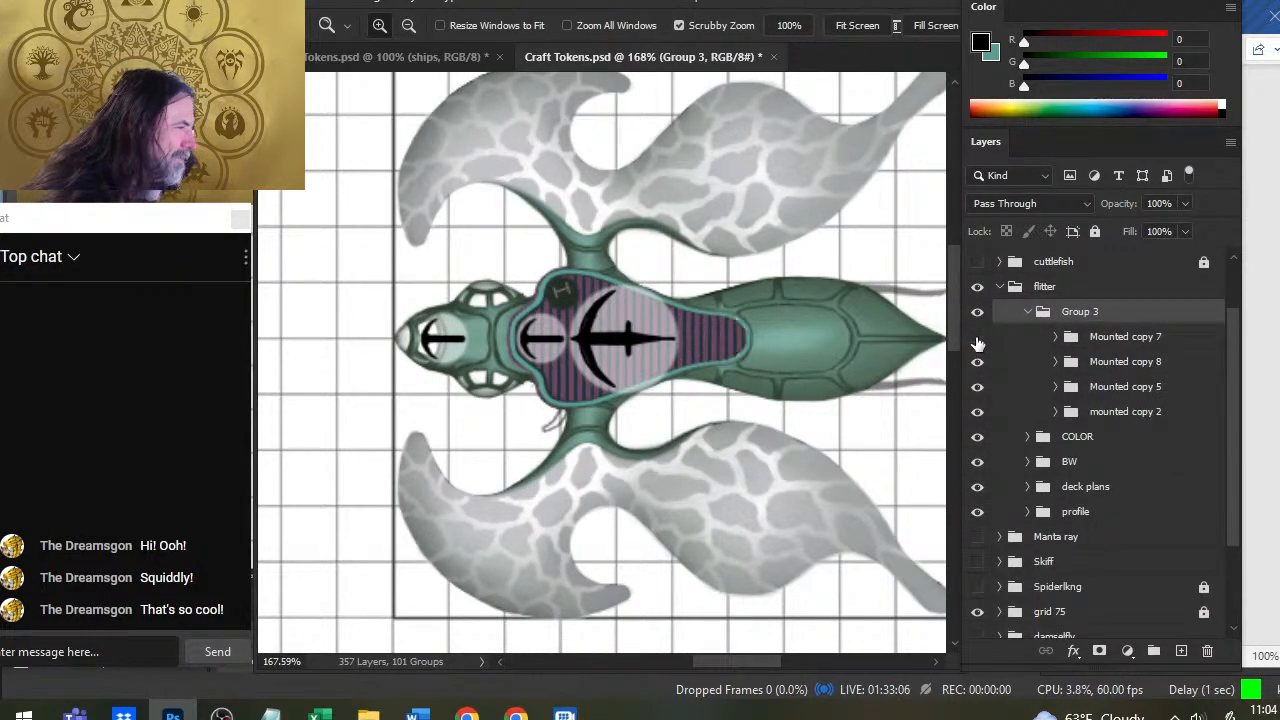
click(978, 338)
click(1018, 342)
key(v)
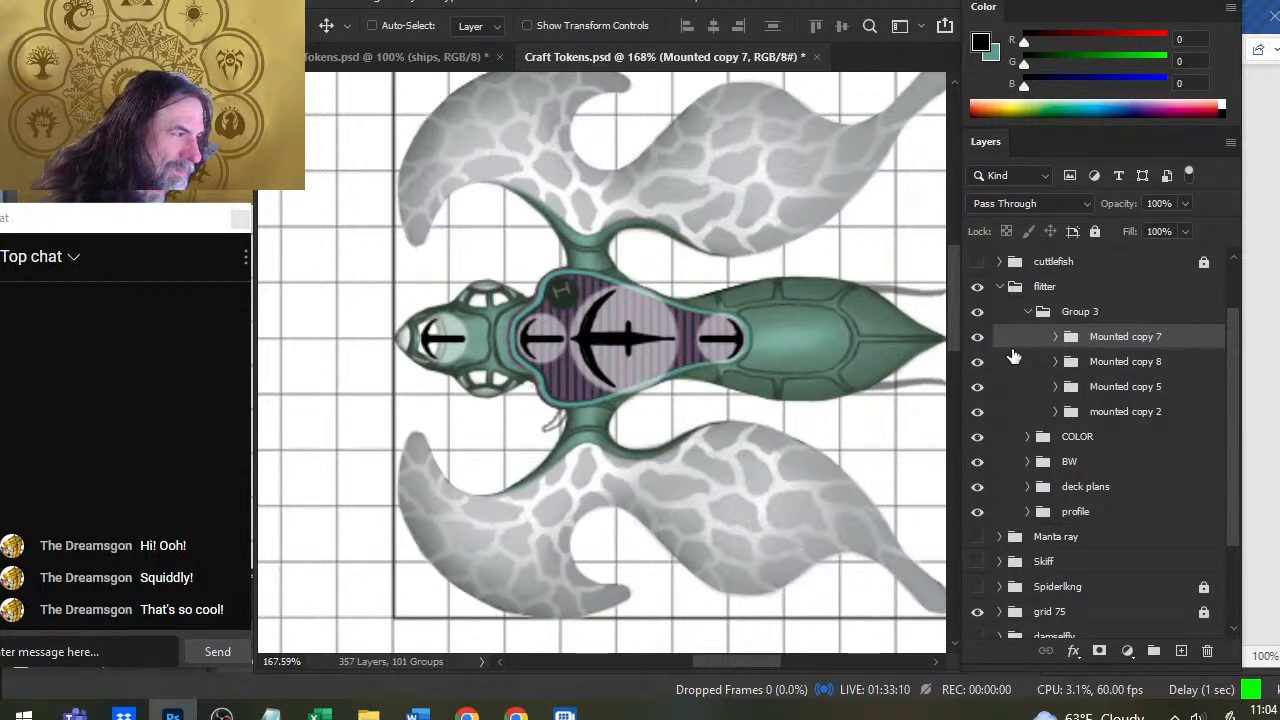
click(977, 362)
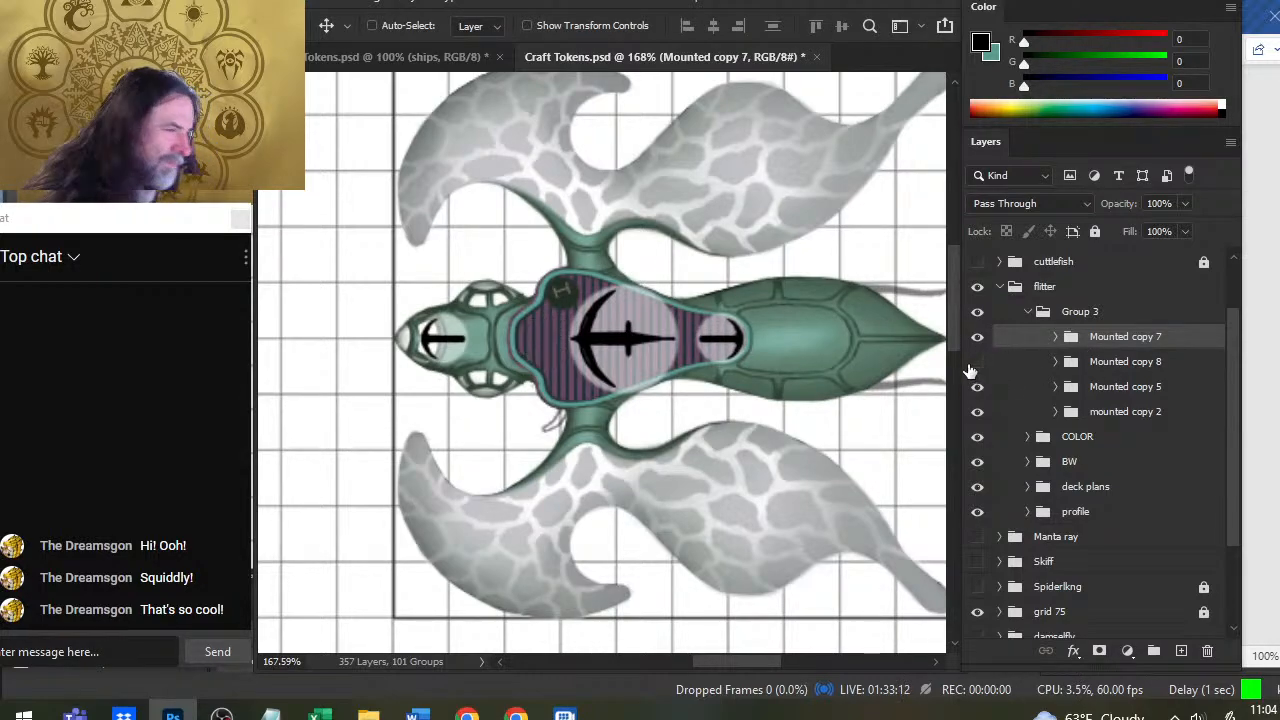
click(977, 362)
click(998, 370)
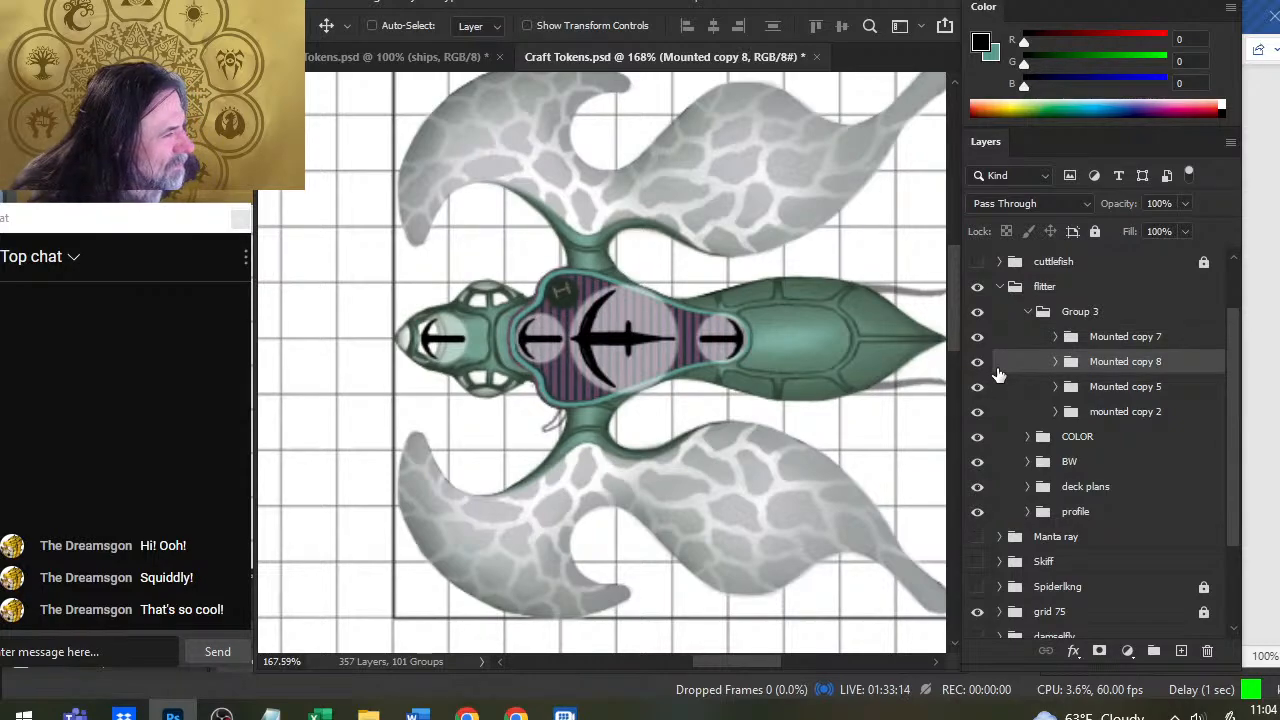
click(1000, 392)
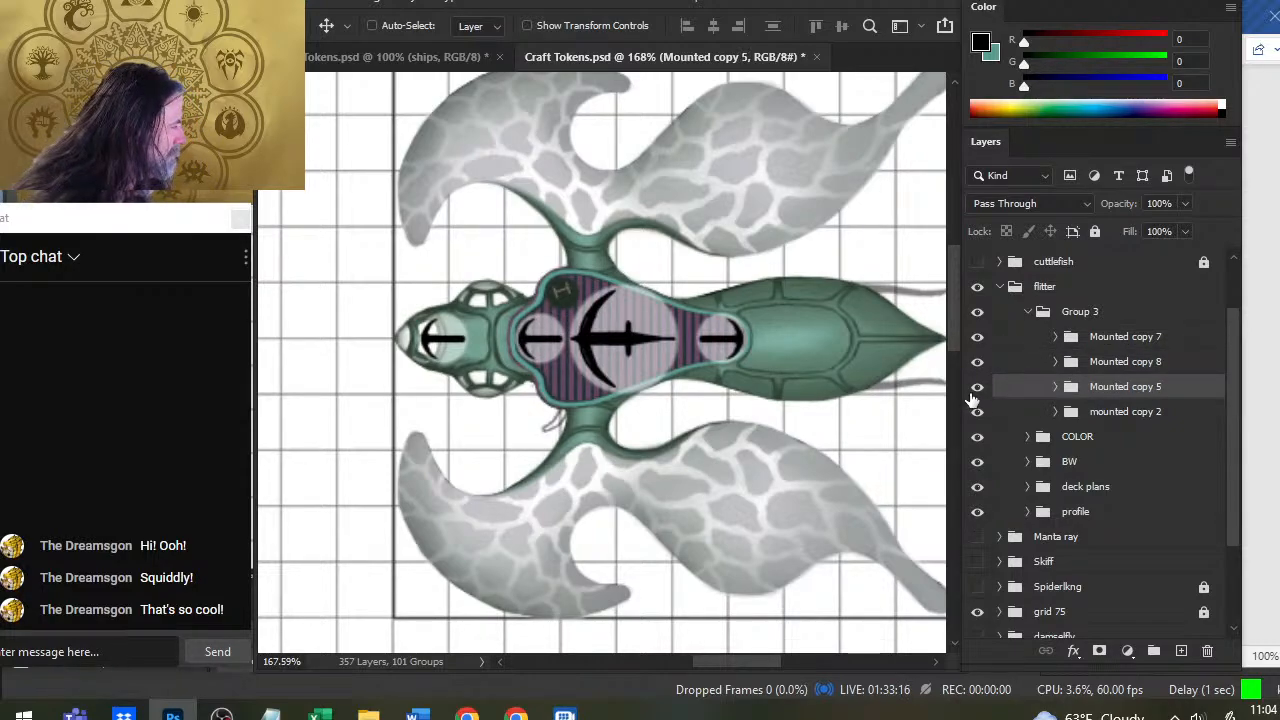
click(977, 388)
click(977, 387)
Nudge the large weapon in the mounted copy 2 group slightly toward the flitter's rear
click(977, 411)
click(977, 411)
click(1003, 418)
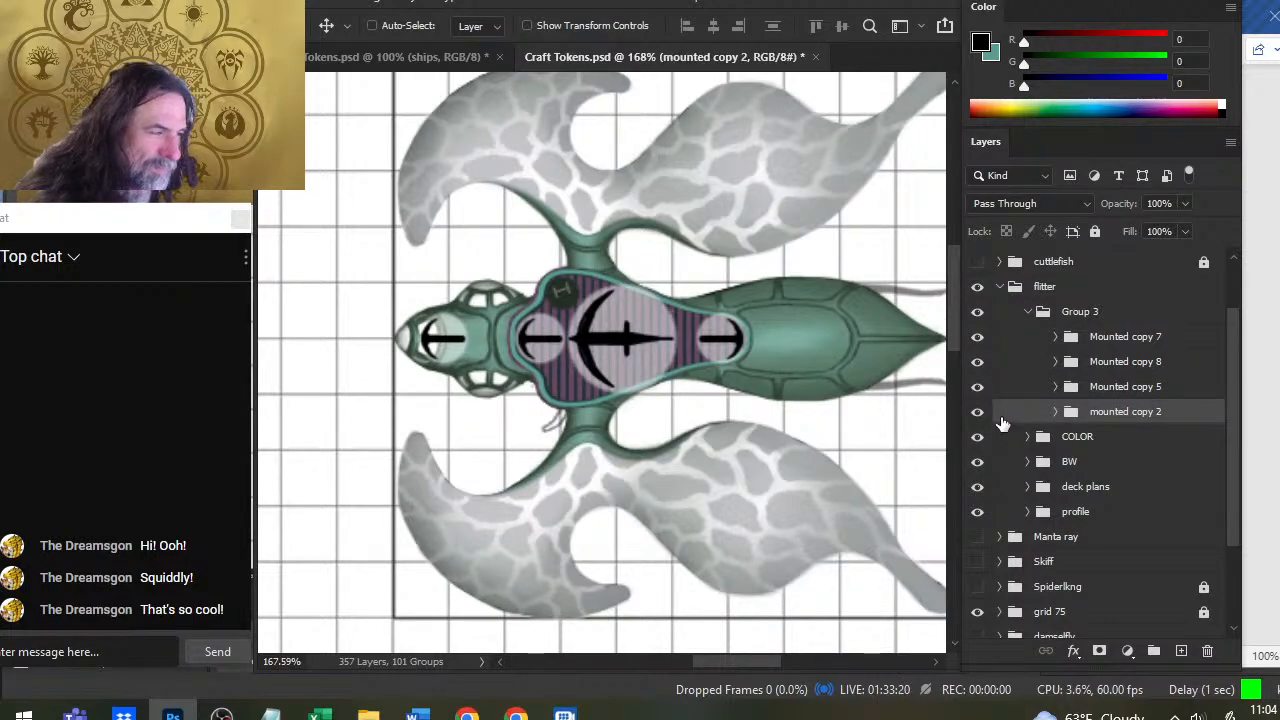
key(Right)
key(Right)
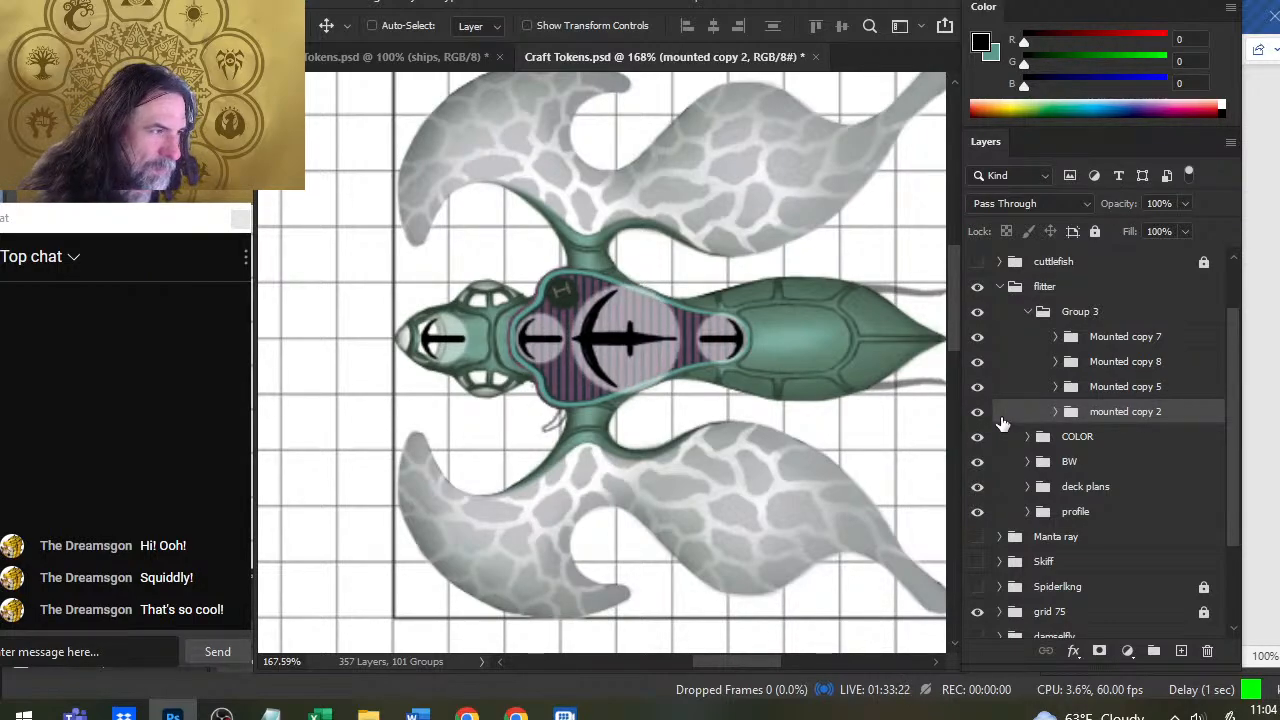
key(Left)
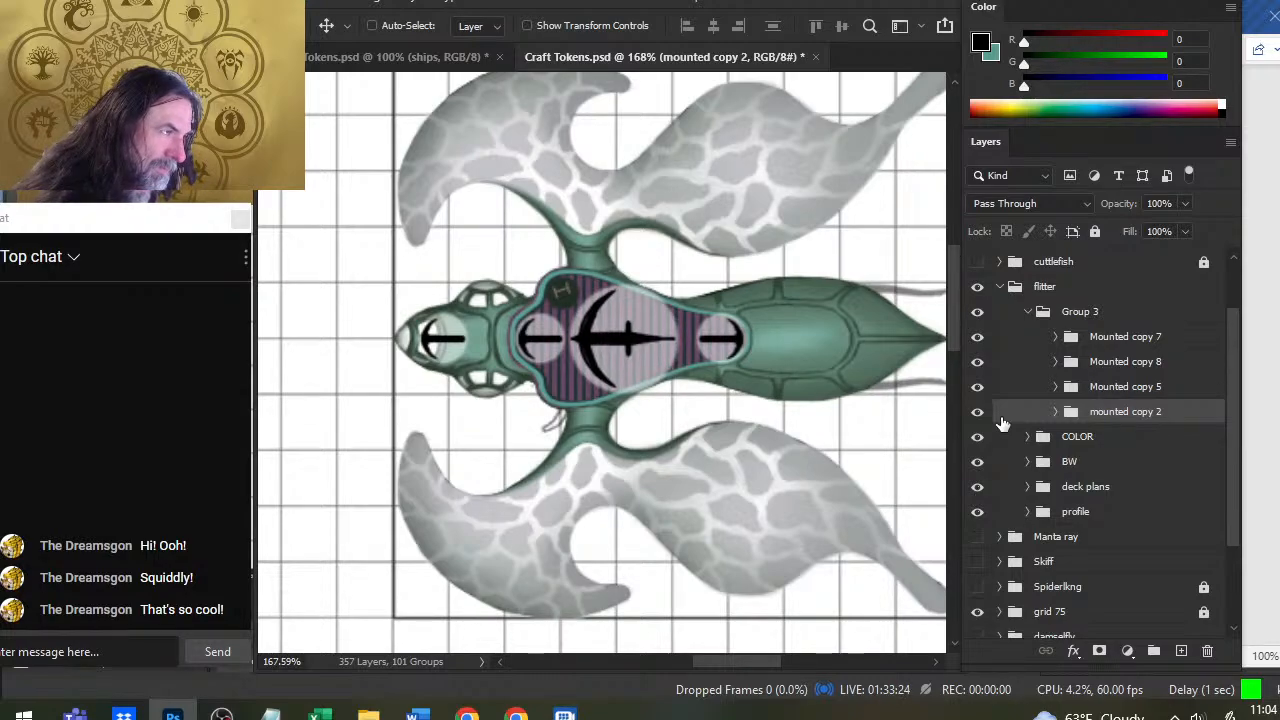
Collapse, lock and hide the flitter group, and show the Manta ray group
key(z)
drag(709, 496, 565, 505)
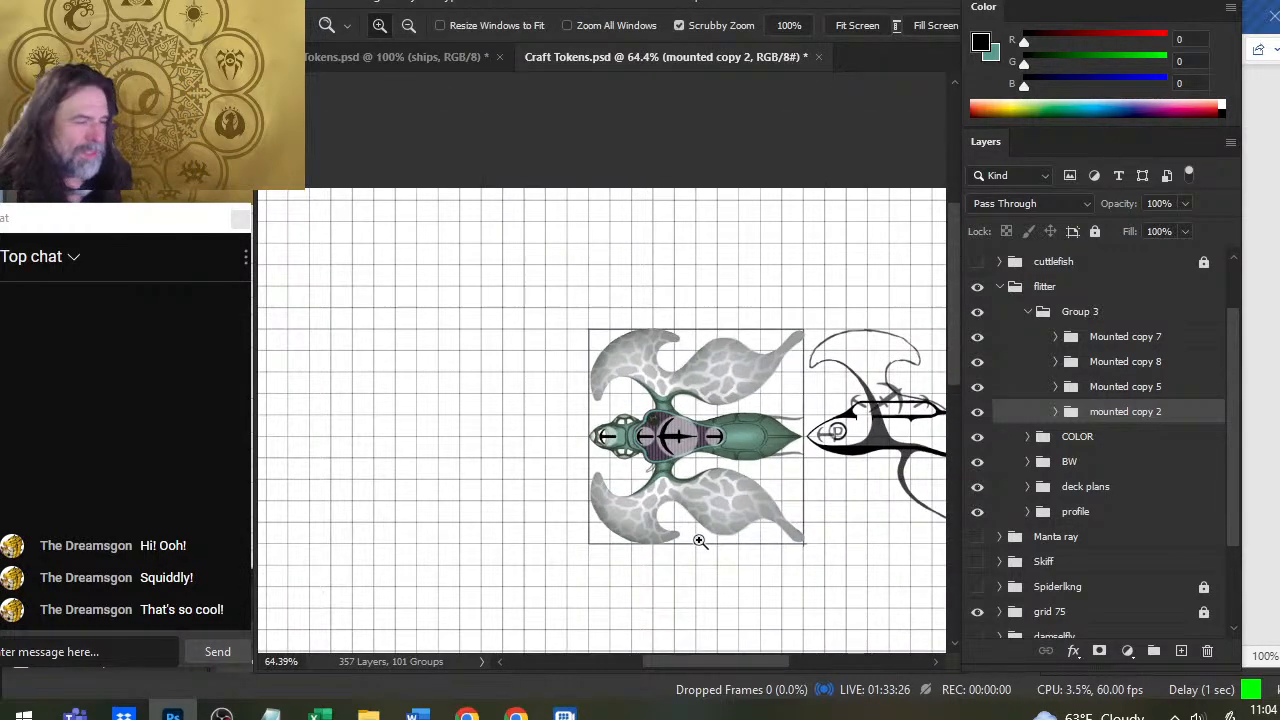
click(1000, 287)
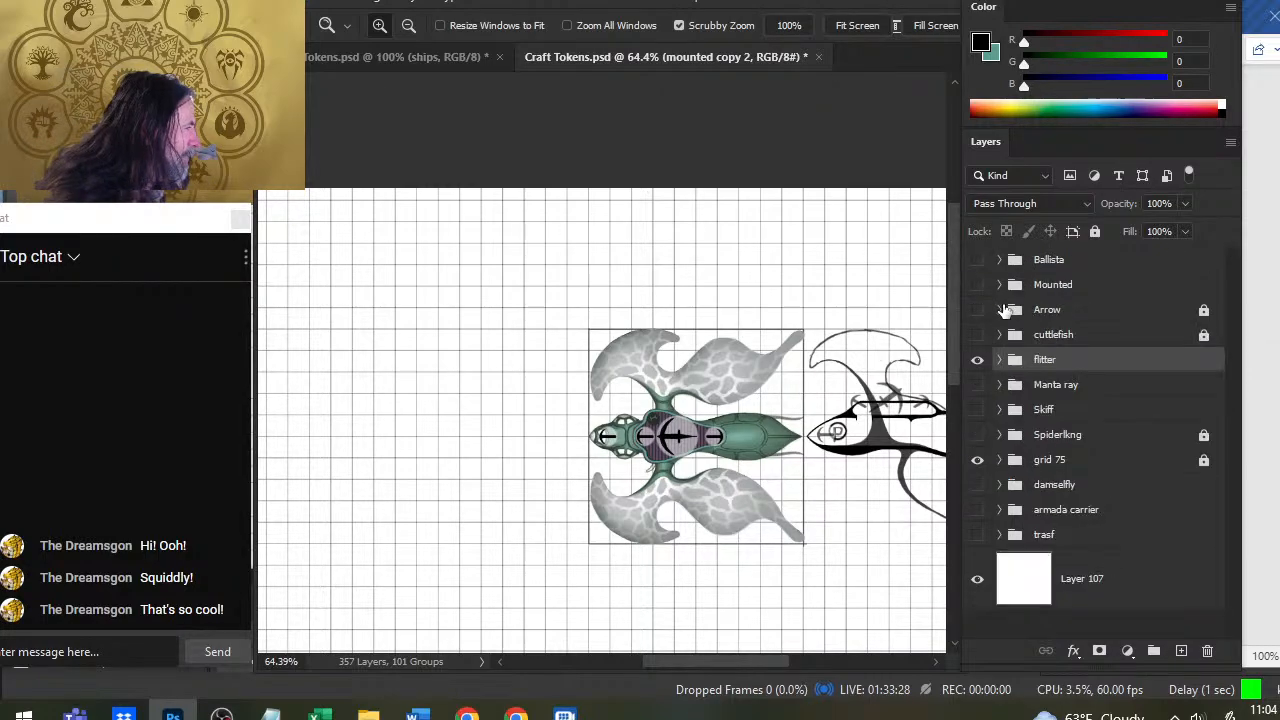
drag(739, 519, 649, 439)
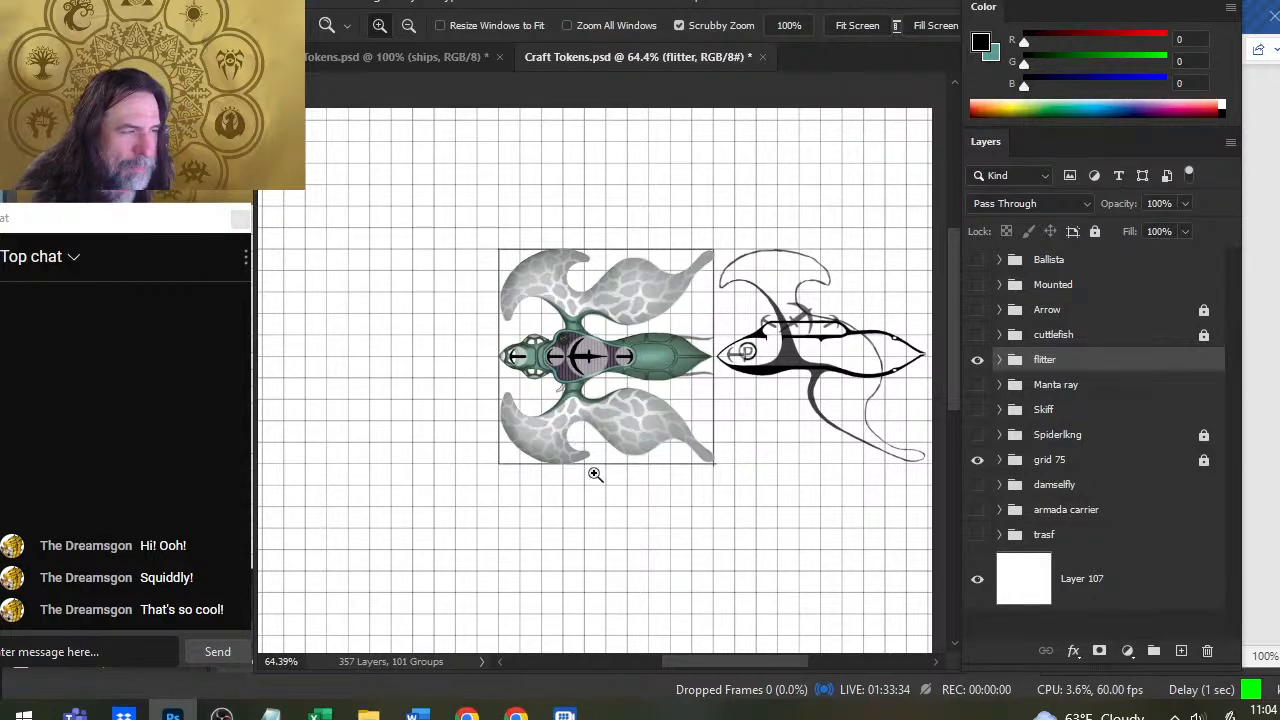
drag(556, 330, 615, 407)
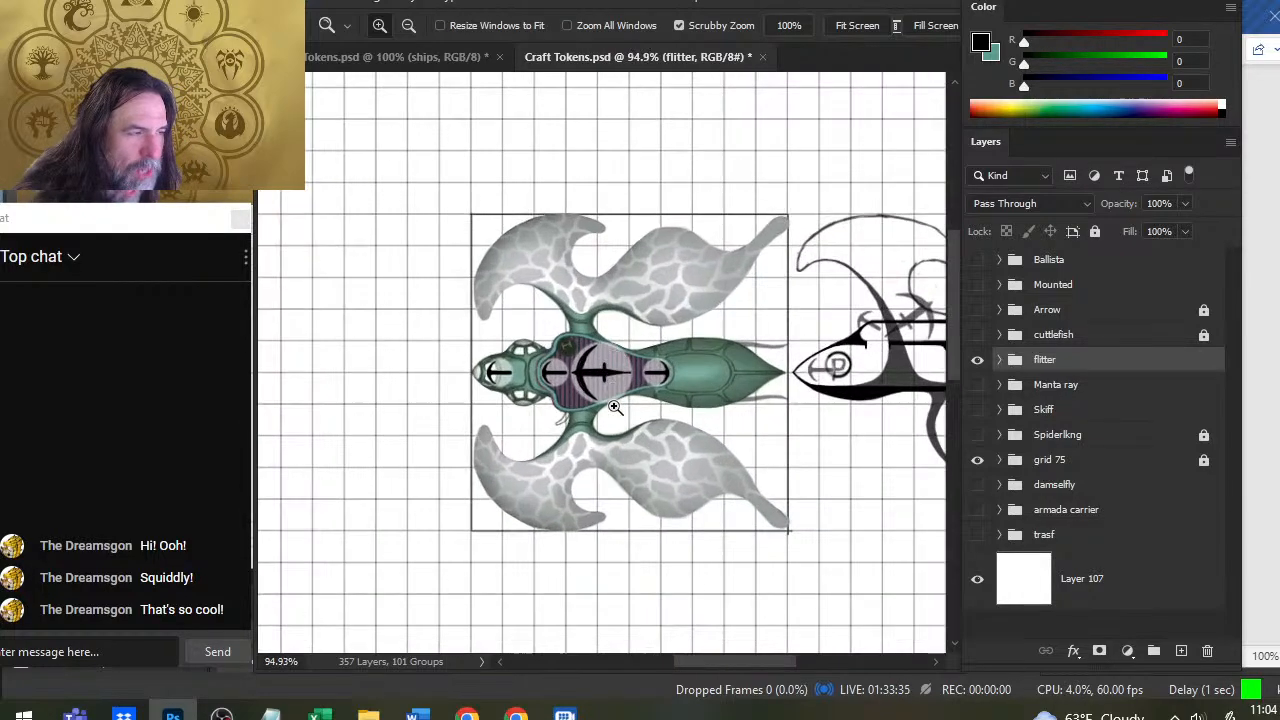
click(977, 359)
click(977, 384)
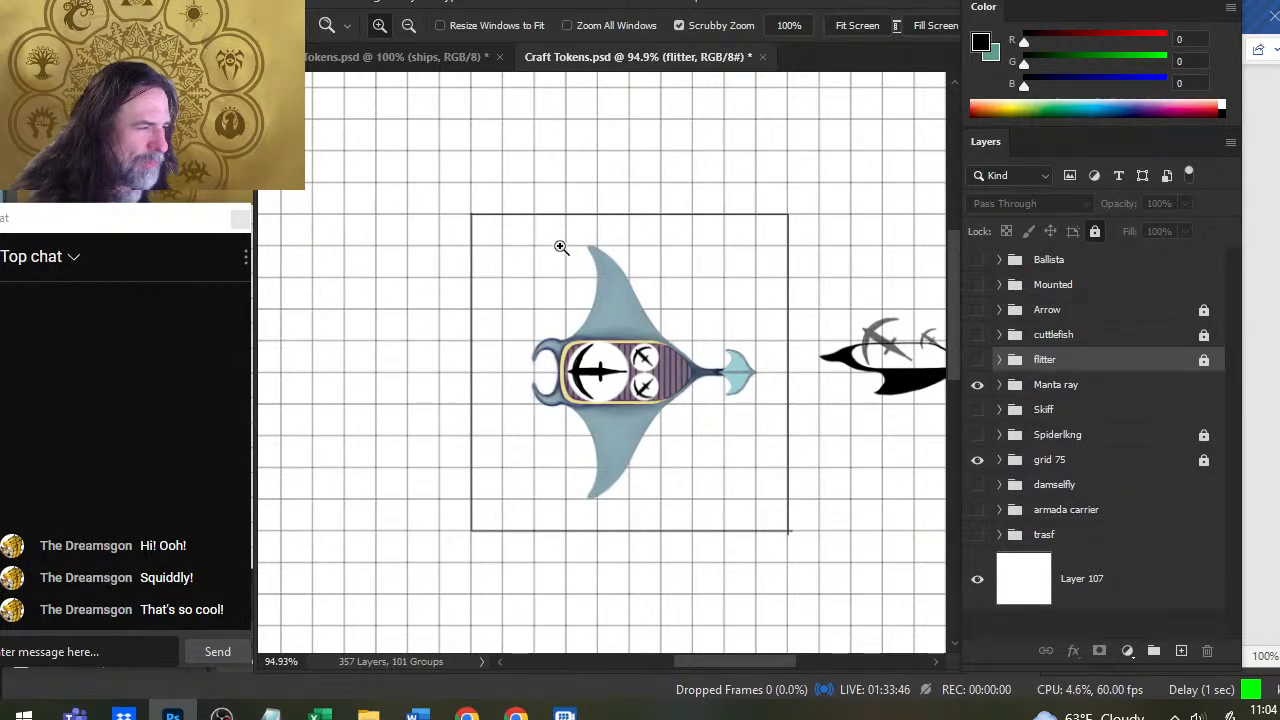
Hide the two small weapon symbols in the Manta ray's mounted copy 5 group, leaving their white circles visible
drag(627, 382, 676, 364)
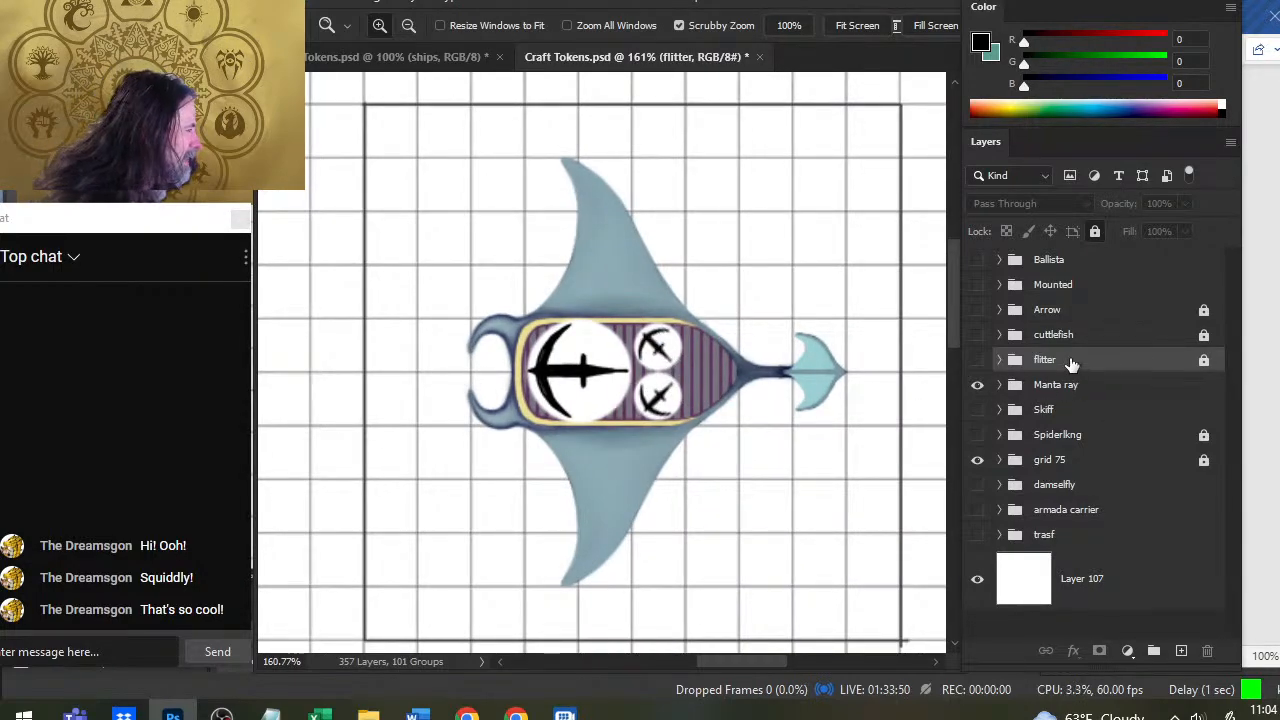
click(999, 385)
click(978, 437)
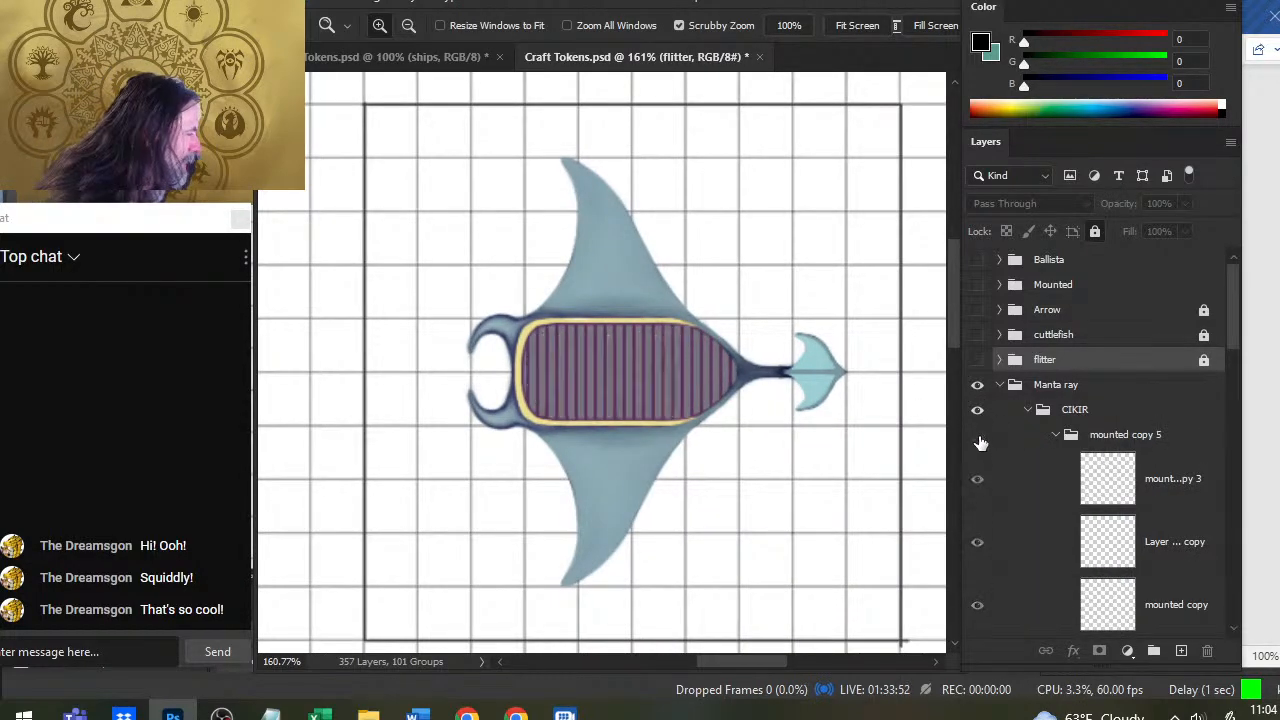
click(978, 436)
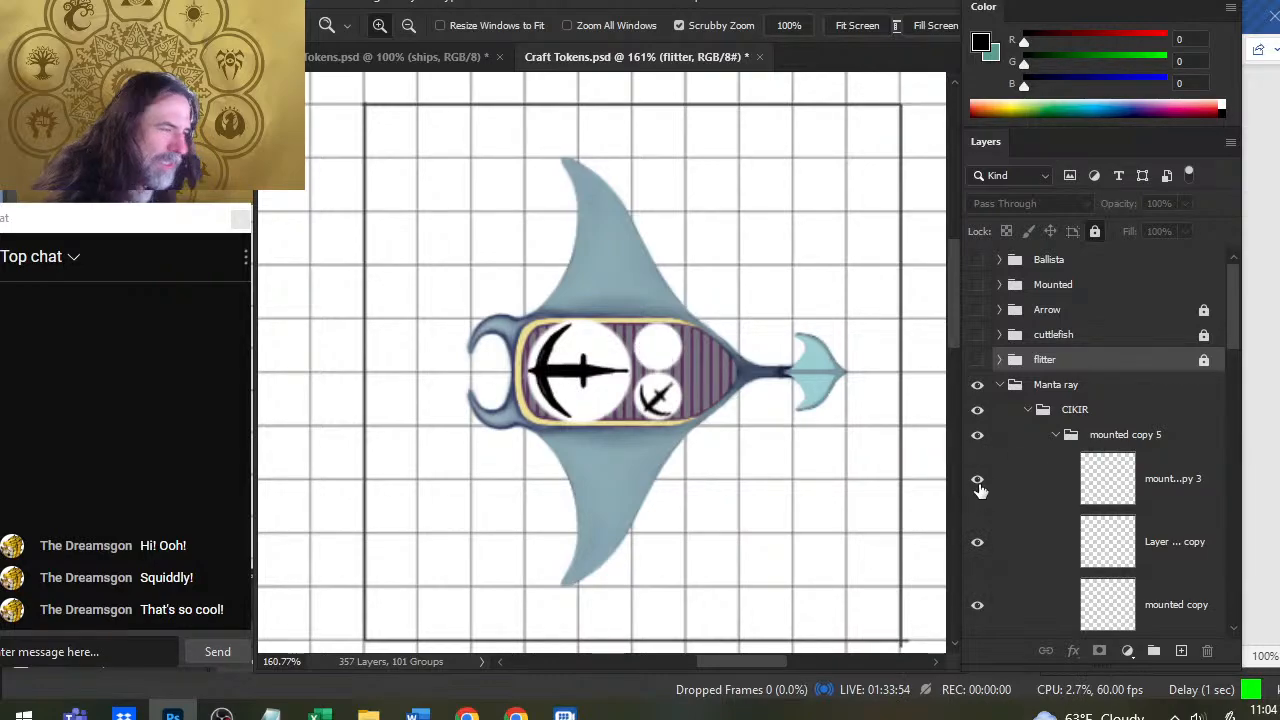
click(978, 480)
click(978, 605)
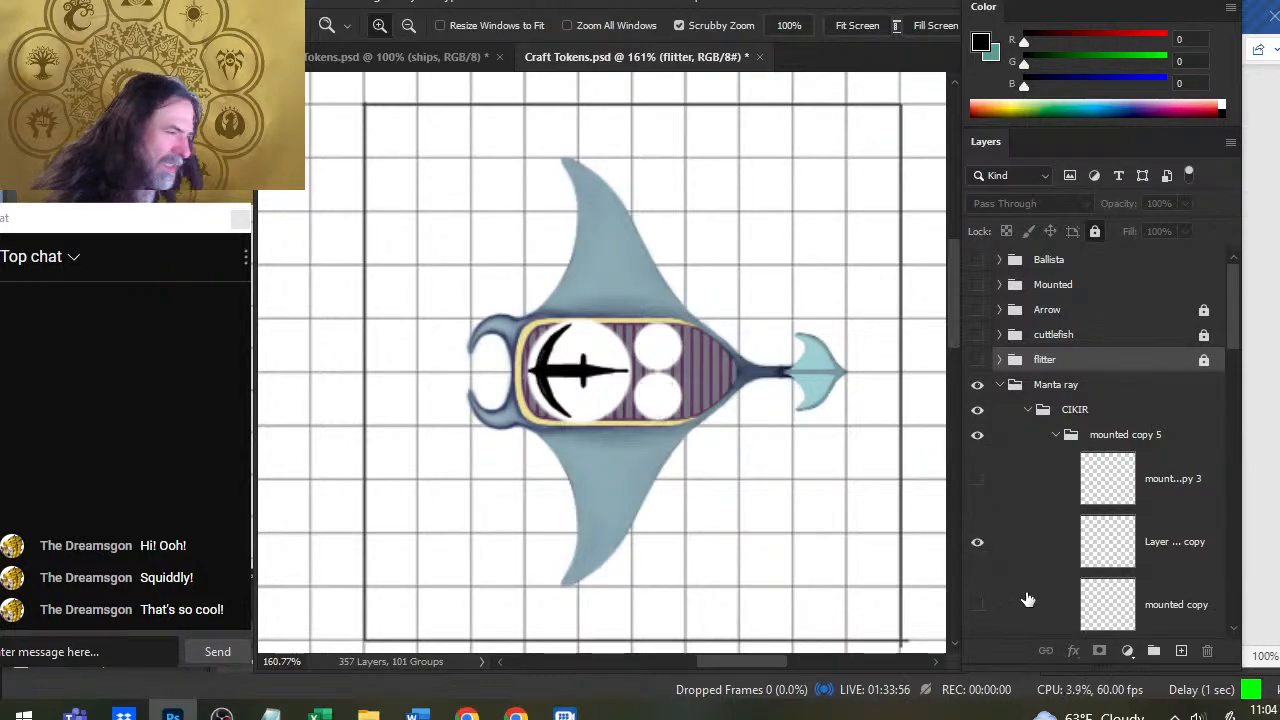
Set the opacity of Layer 194, the white circle behind the Manta ray's large weapon, to 50%
drag(1234, 328, 1234, 374)
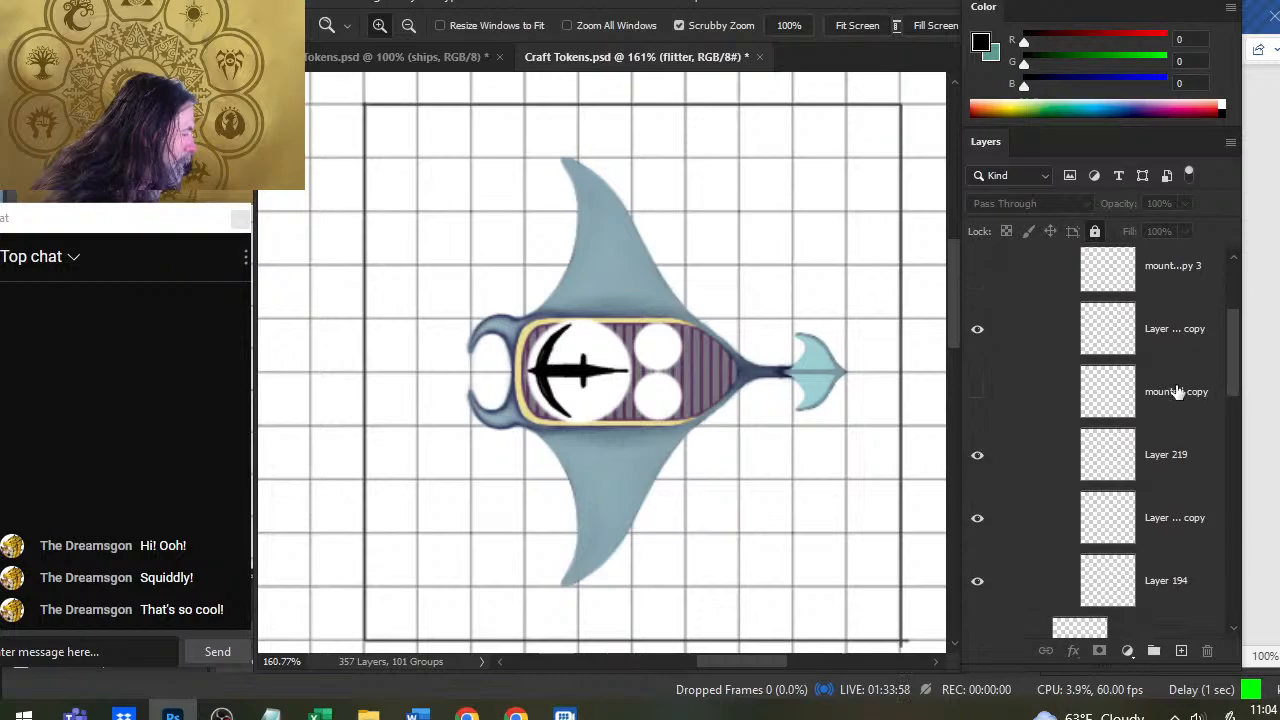
click(976, 465)
click(978, 467)
click(979, 518)
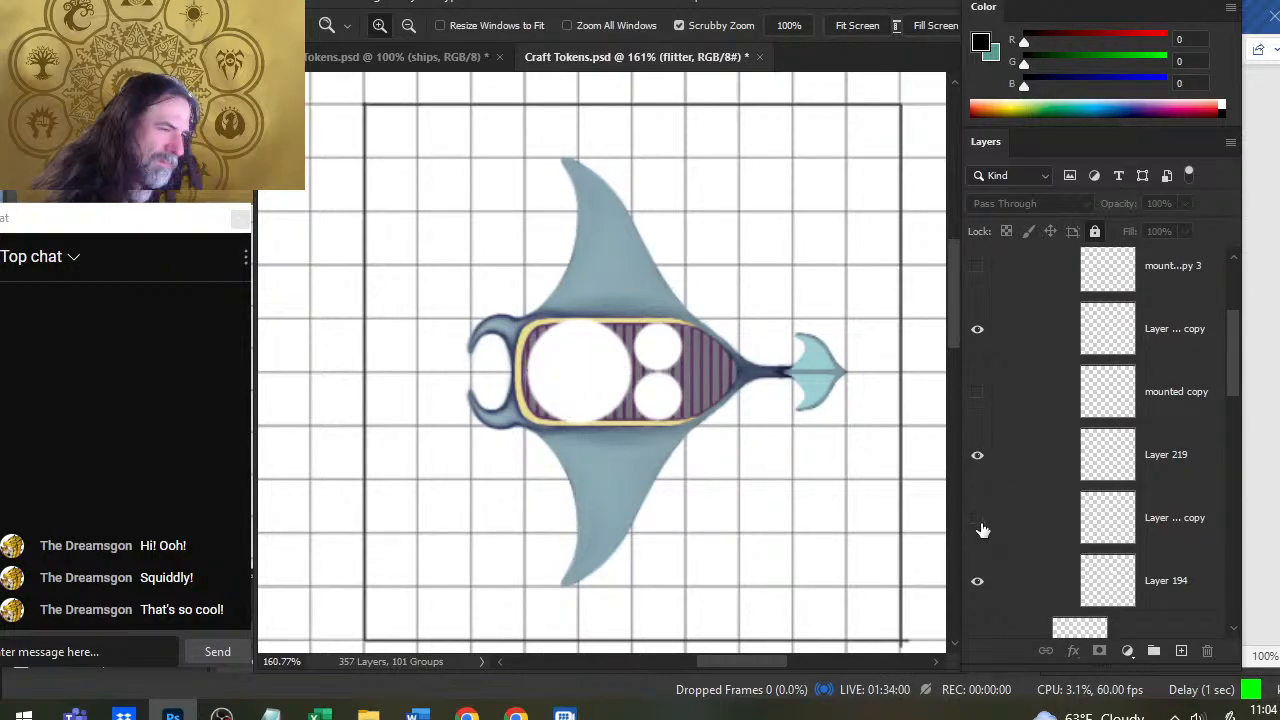
click(979, 525)
click(1031, 583)
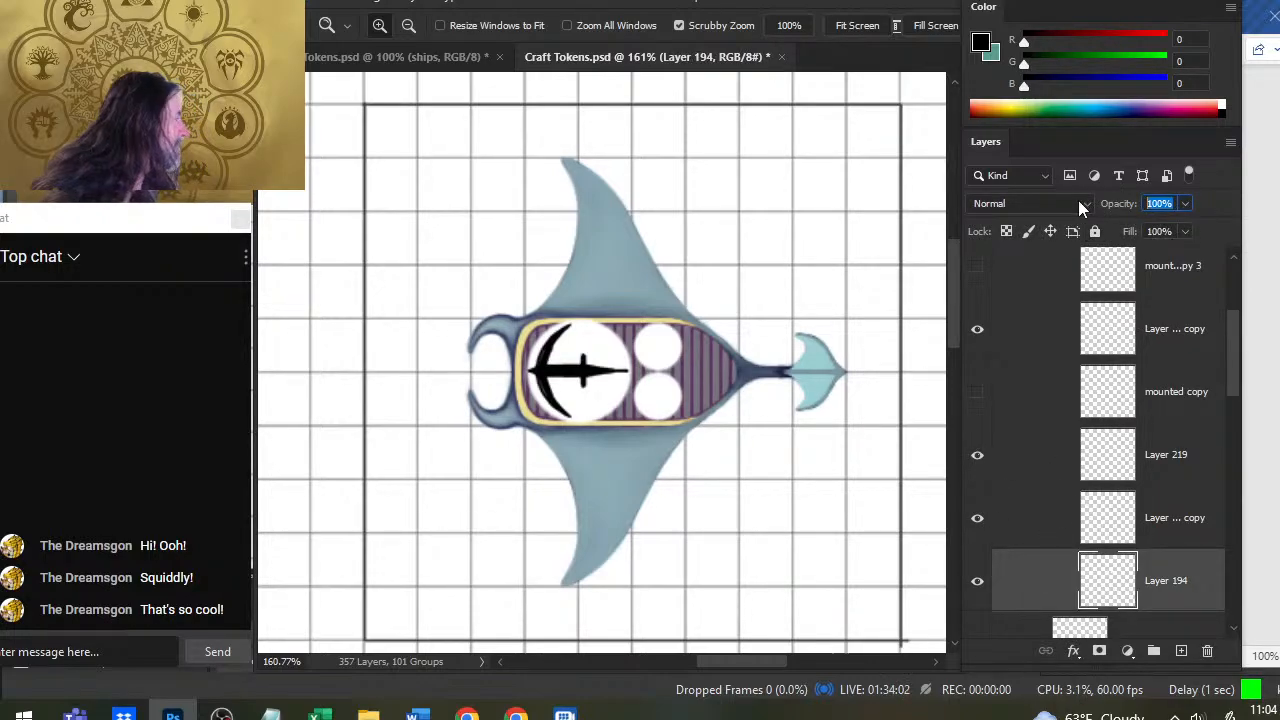
text(50)
key(Return)
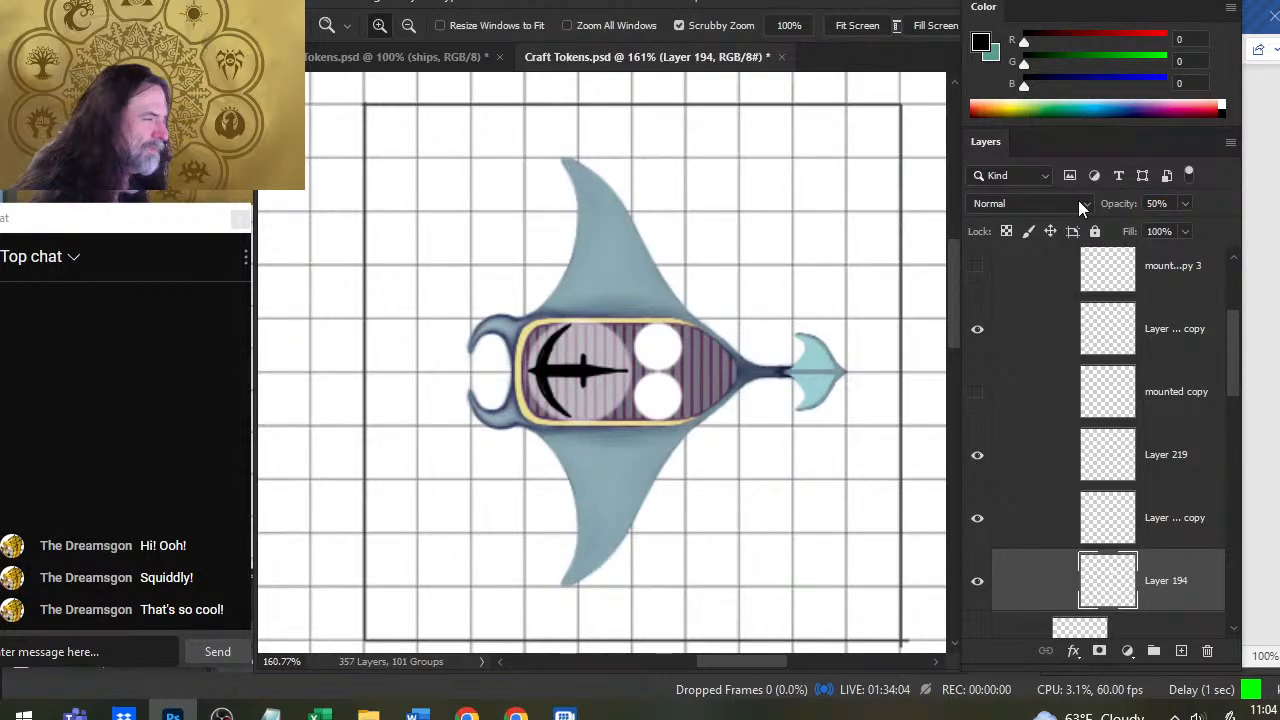
Show the Mounted weapon group and duplicate it twice within the document
drag(1230, 377, 1230, 303)
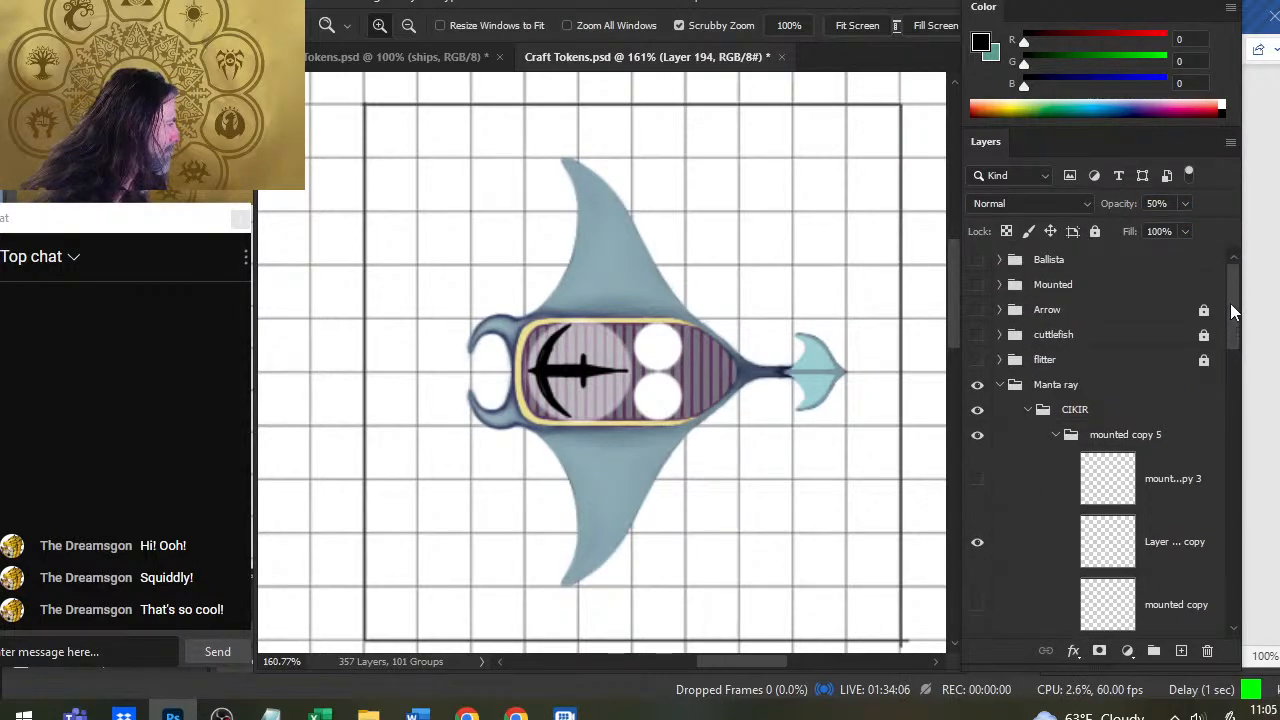
click(1014, 290)
click(978, 286)
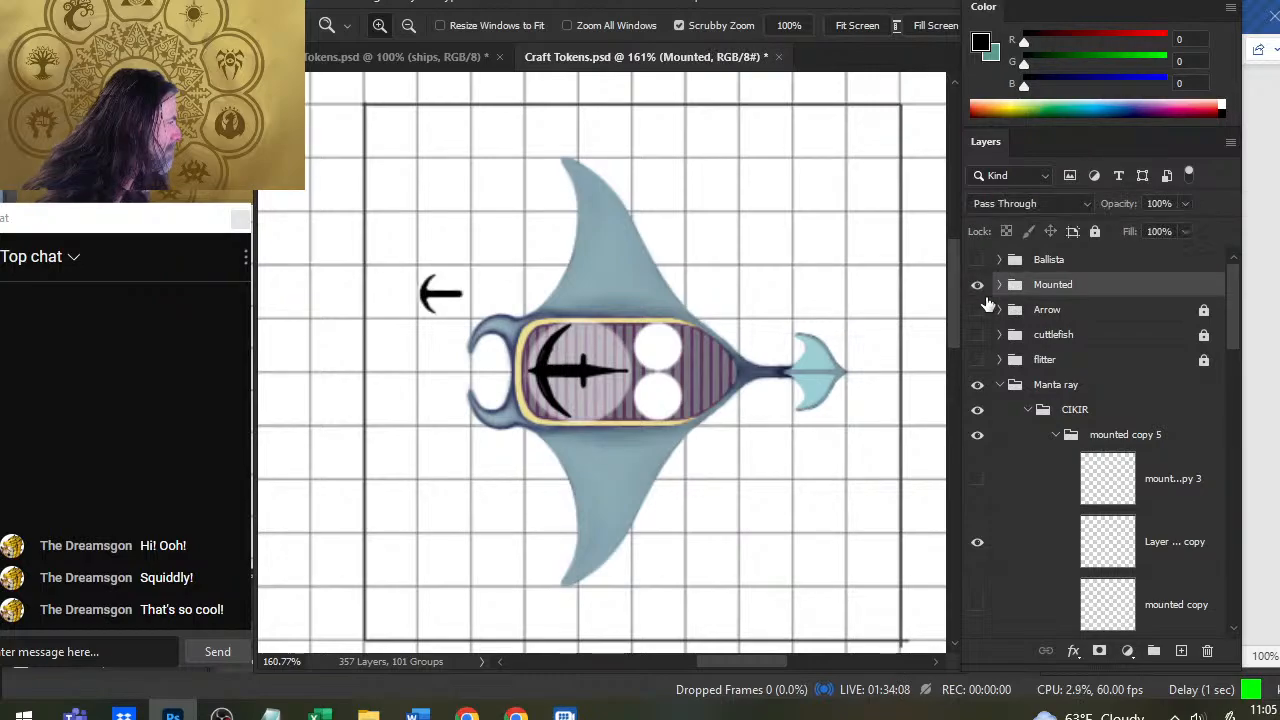
right_click(1049, 287)
click(1144, 62)
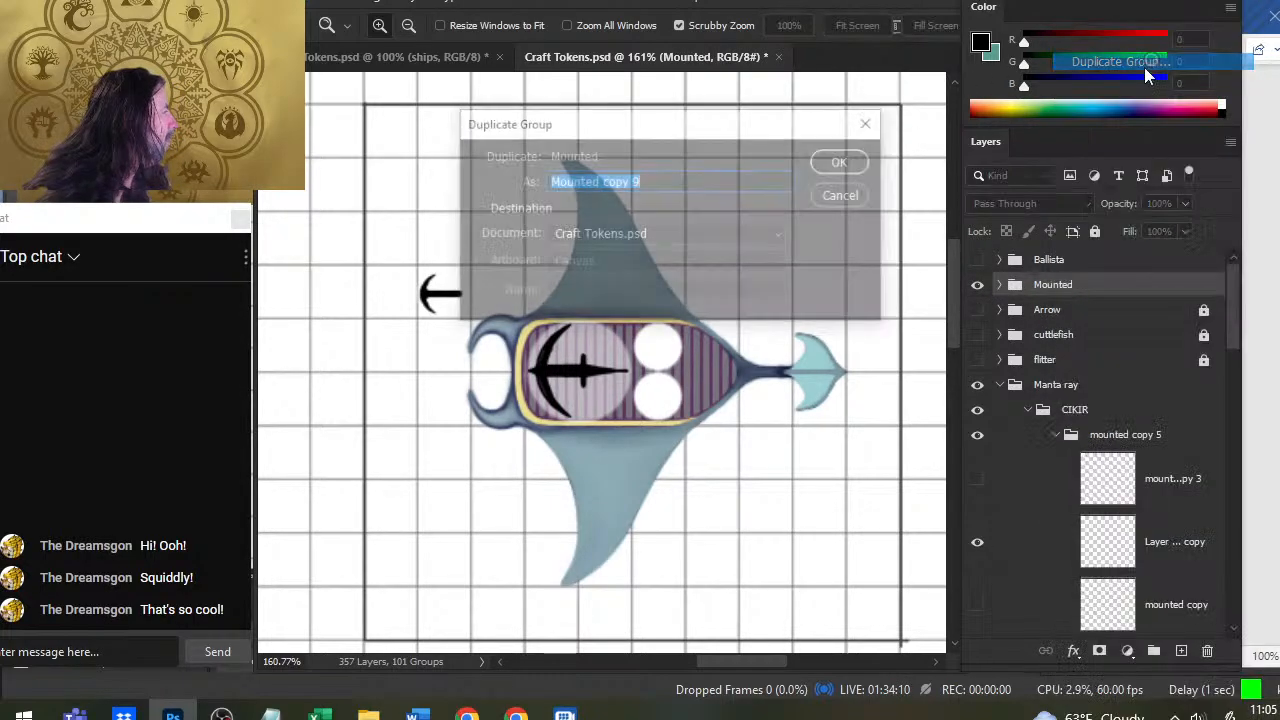
key(Return)
right_click(1062, 290)
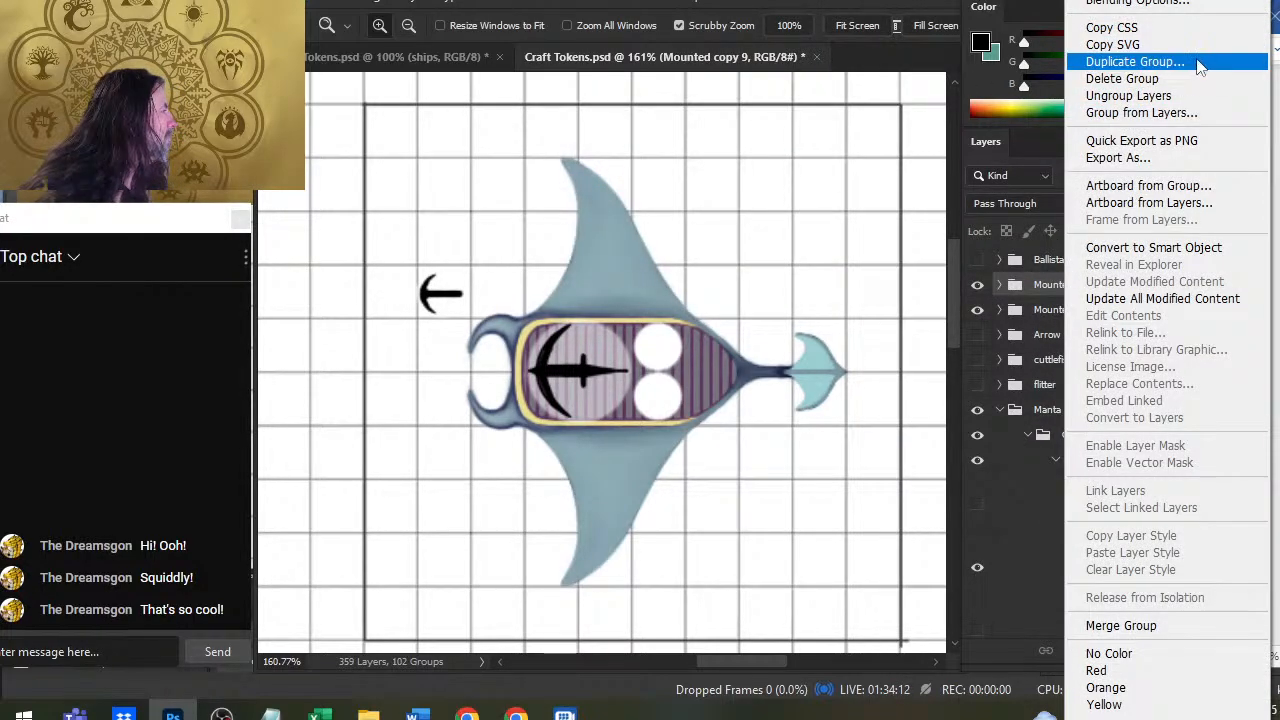
click(1190, 60)
key(Return)
Move both new Mounted copies together onto the upper small white circle of the Manta ray's deck
ctrl+click(1071, 306)
drag(829, 457, 712, 367)
key(v)
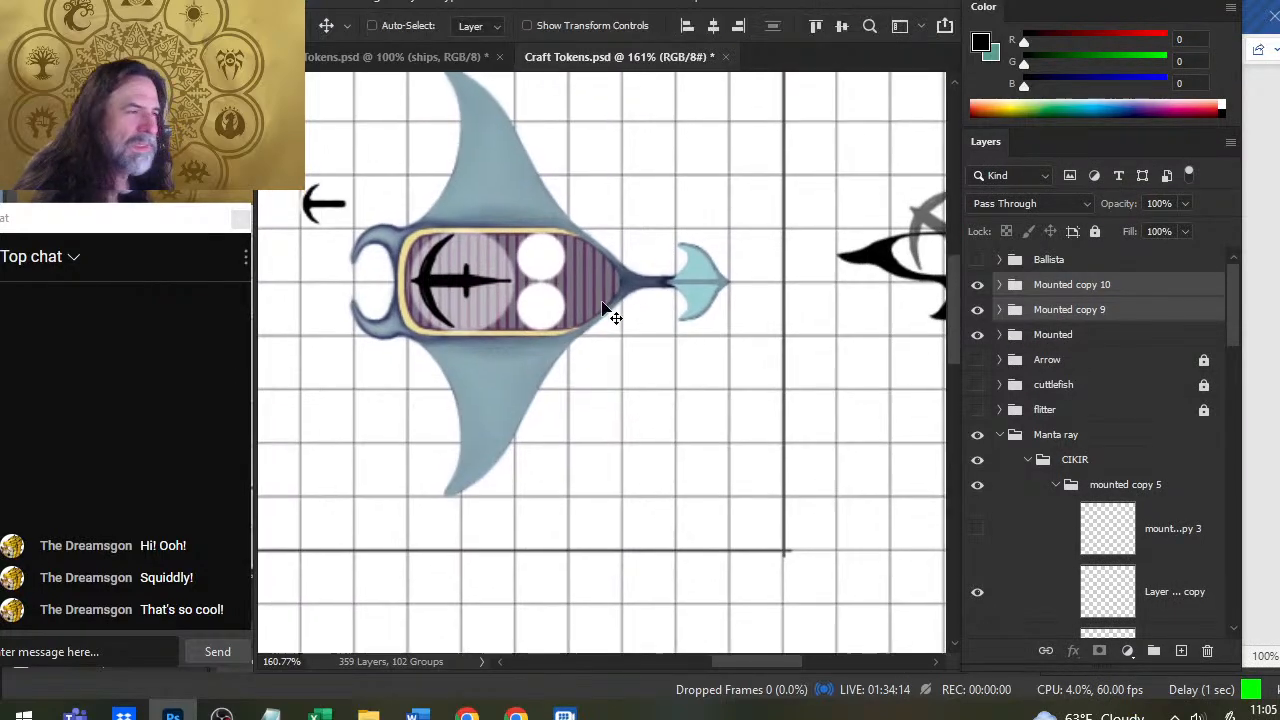
drag(488, 289, 700, 346)
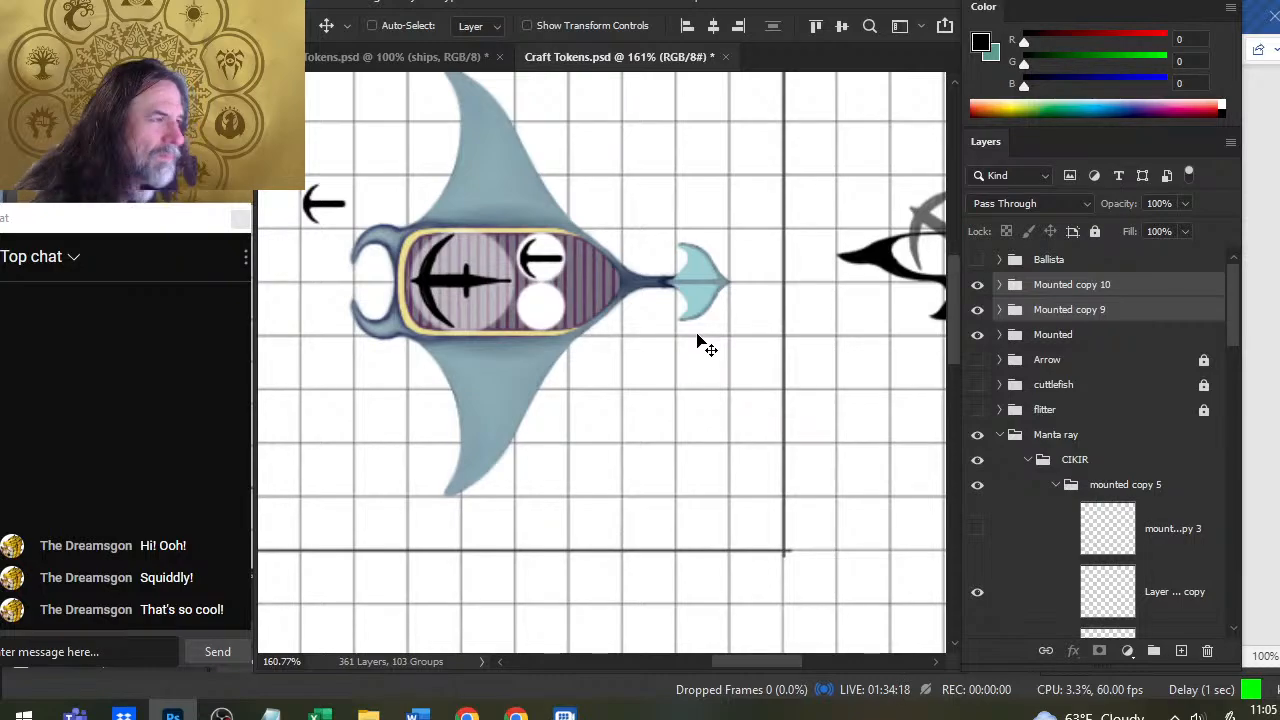
Nudge the Mounted copy 10 group down onto the lower small white circle and fine-tune its vertical position
click(1090, 286)
key(Down)
key(Down)
key(Down)
key(Down)
key(Down)
key(Down)
key(Down)
key(Down)
key(Down)
key(Down)
key(Down)
key(Down)
key(Down)
key(Down)
key(Down)
key(Down)
key(Down)
key(Down)
key(Down)
key(Down)
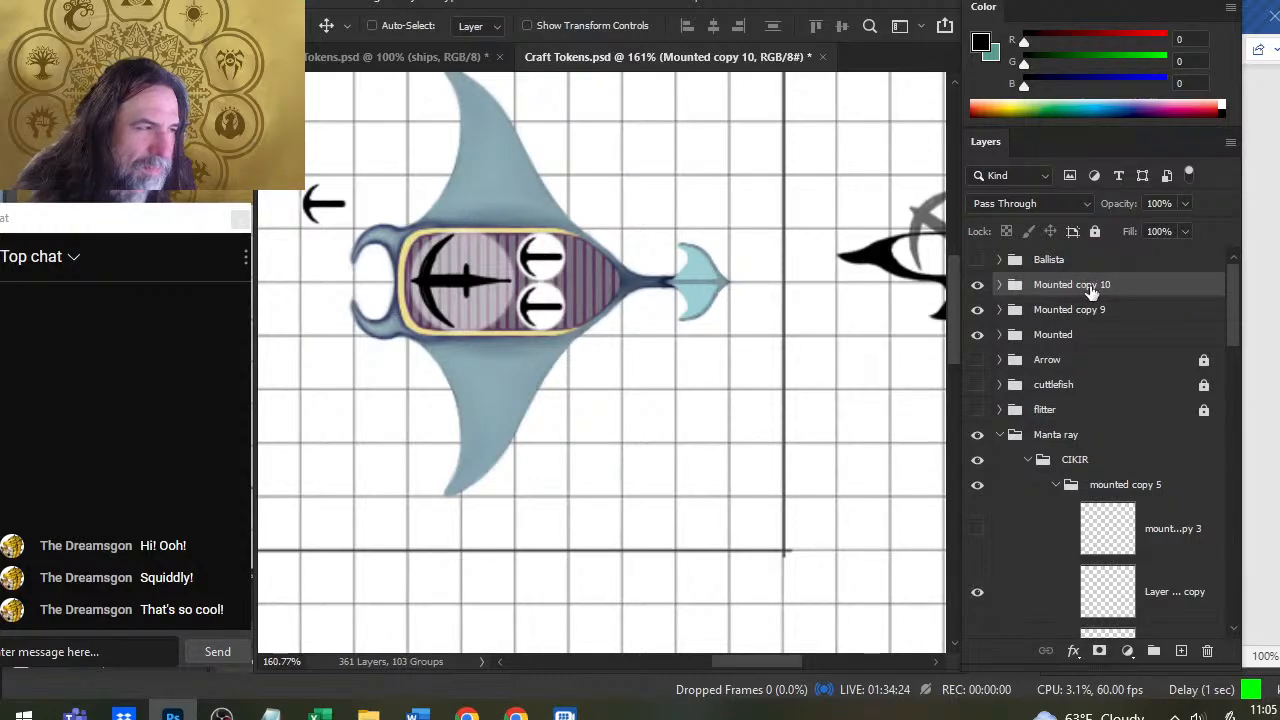
key(Up)
key(Up)
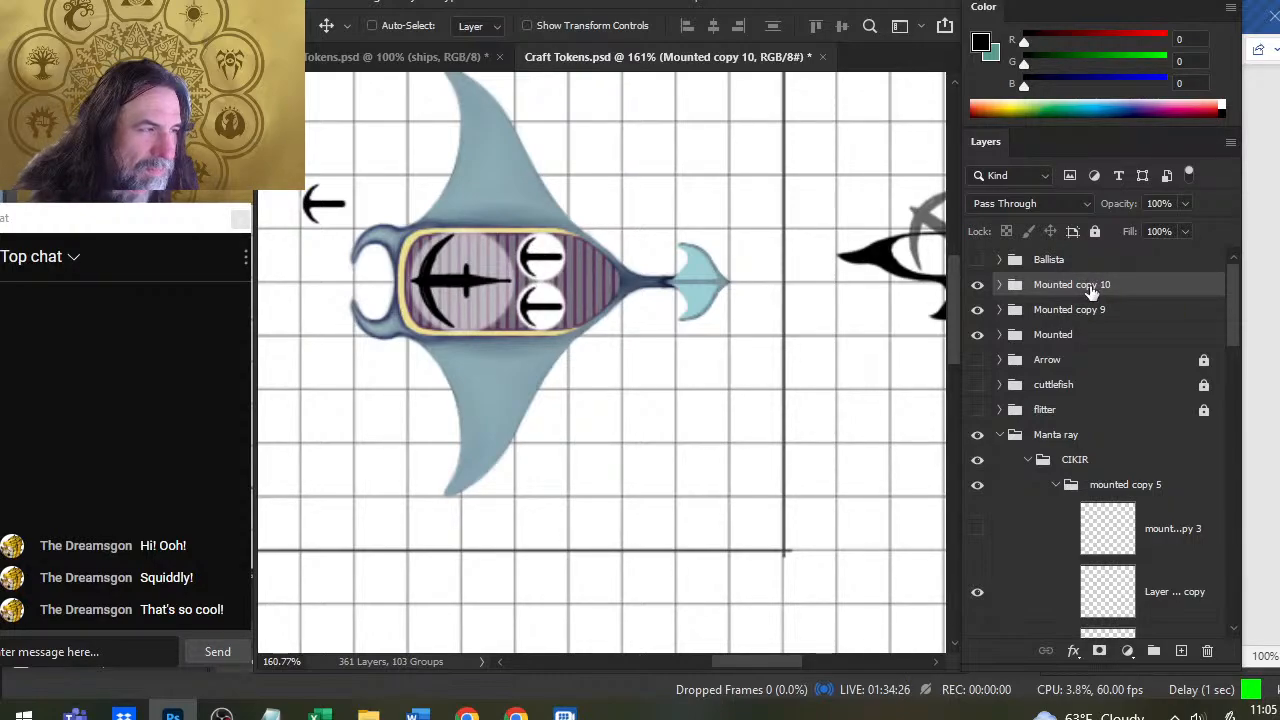
key(Up)
key(Up)
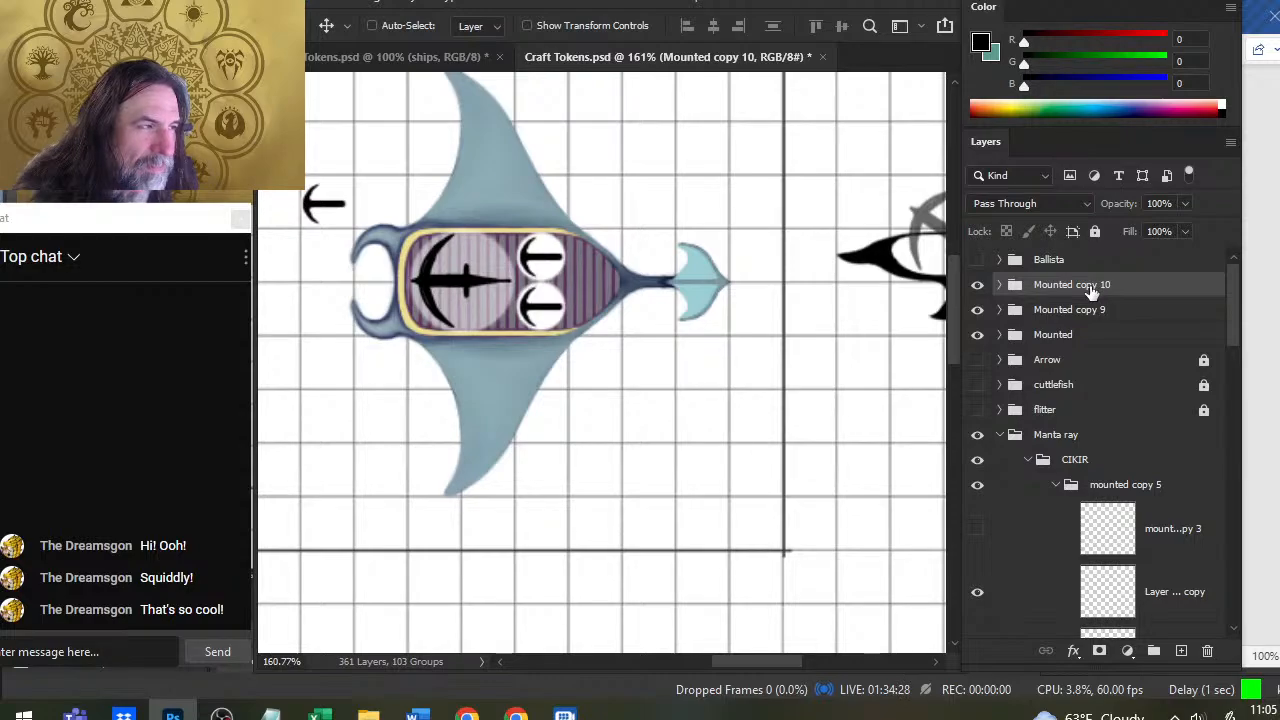
key(Up)
key(Up)
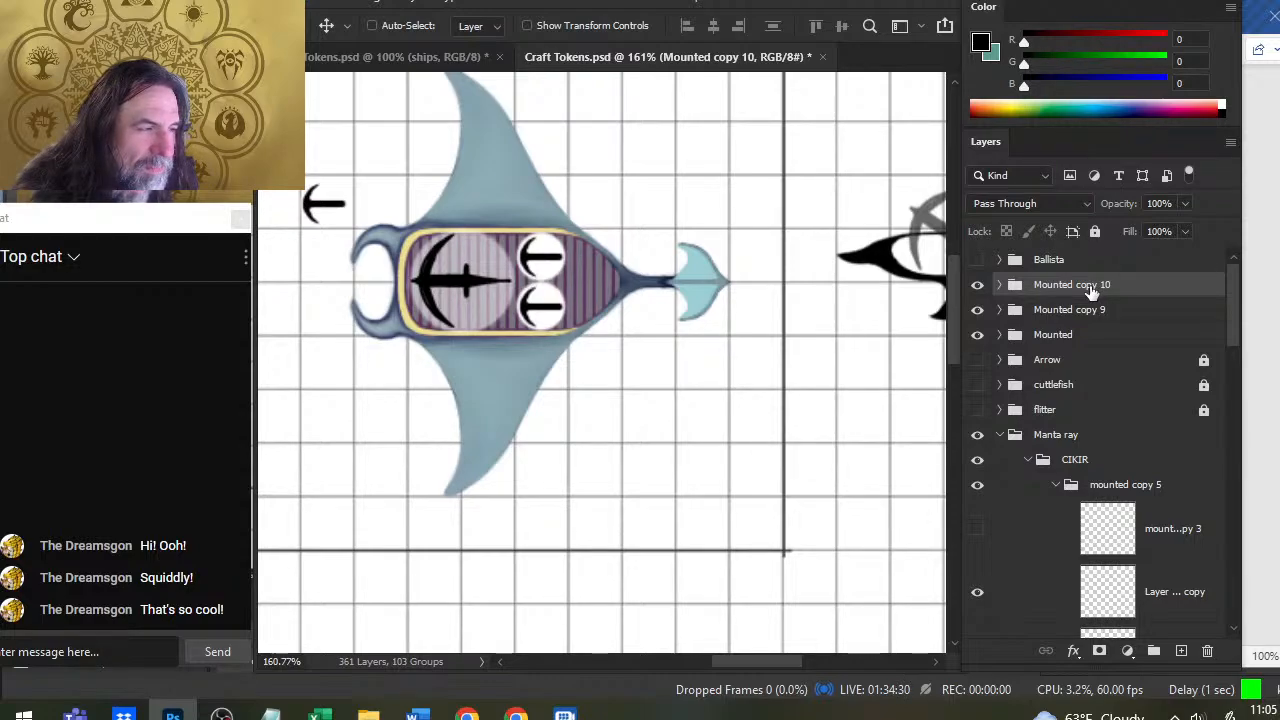
Hide the original Mounted group and the two small white circles, Layer 219 and its copy, in the mounted copy 5 group
click(978, 286)
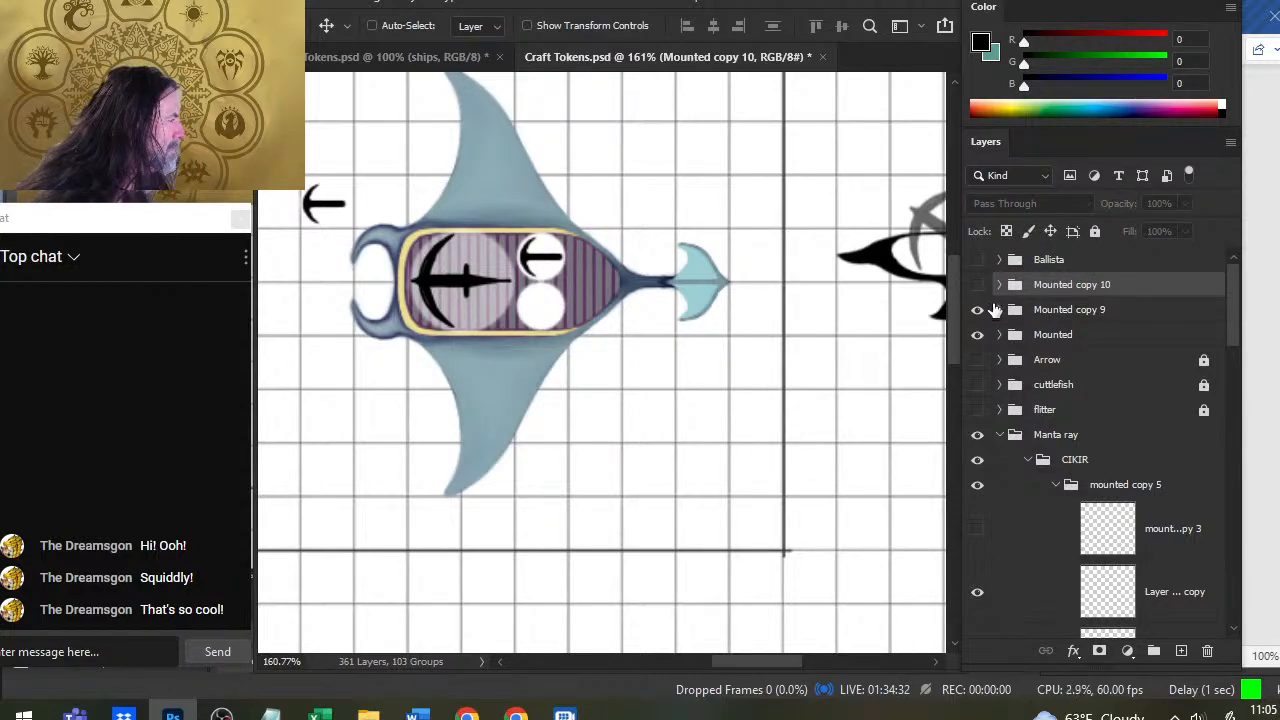
click(978, 286)
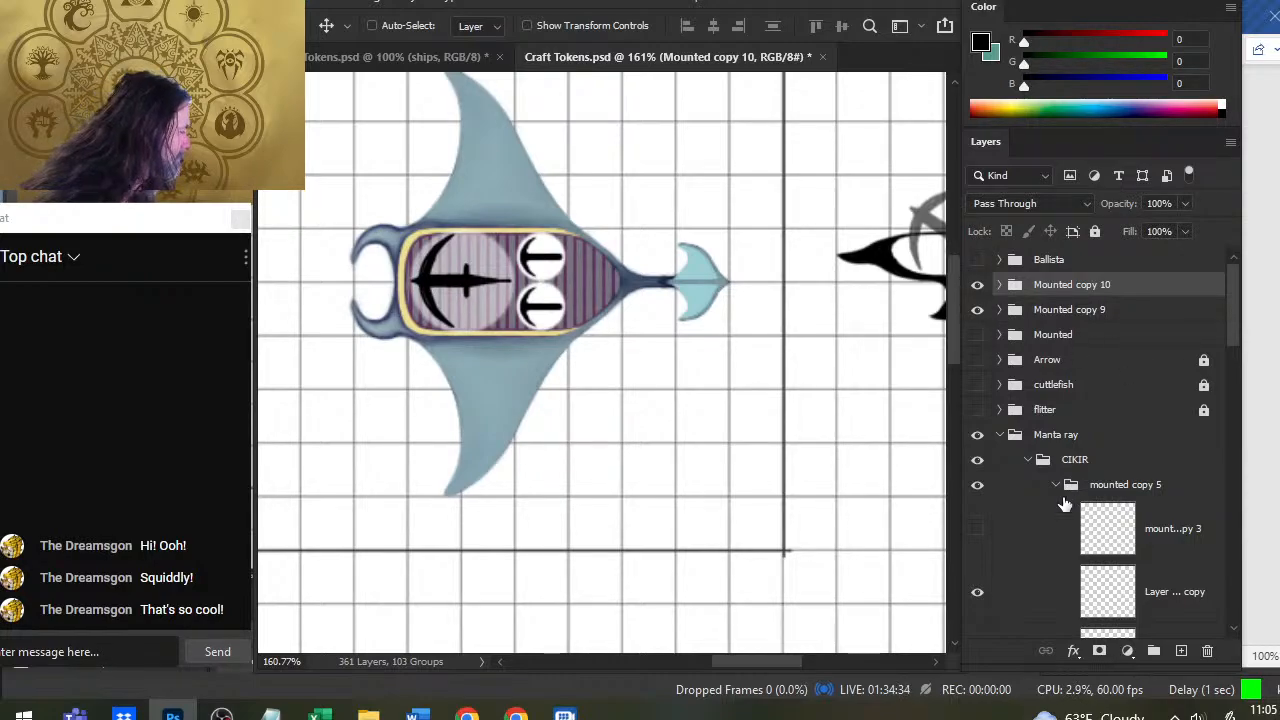
drag(1232, 331, 1232, 384)
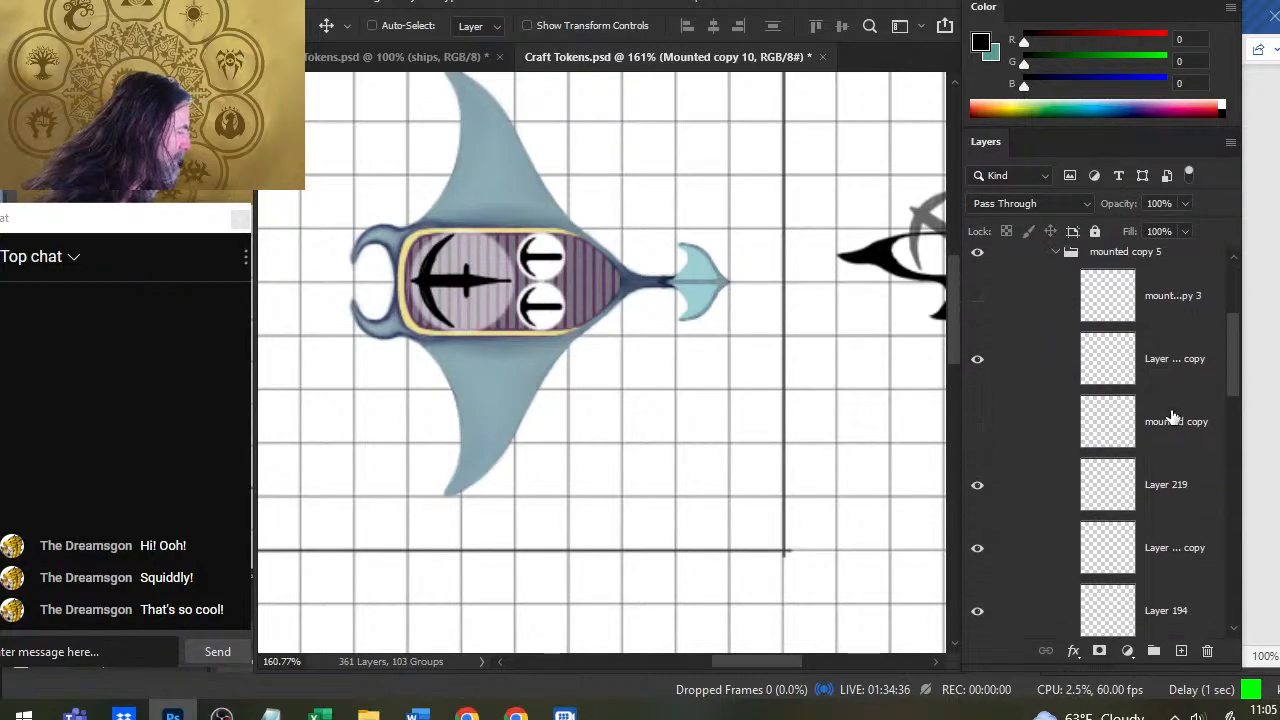
click(972, 364)
click(976, 480)
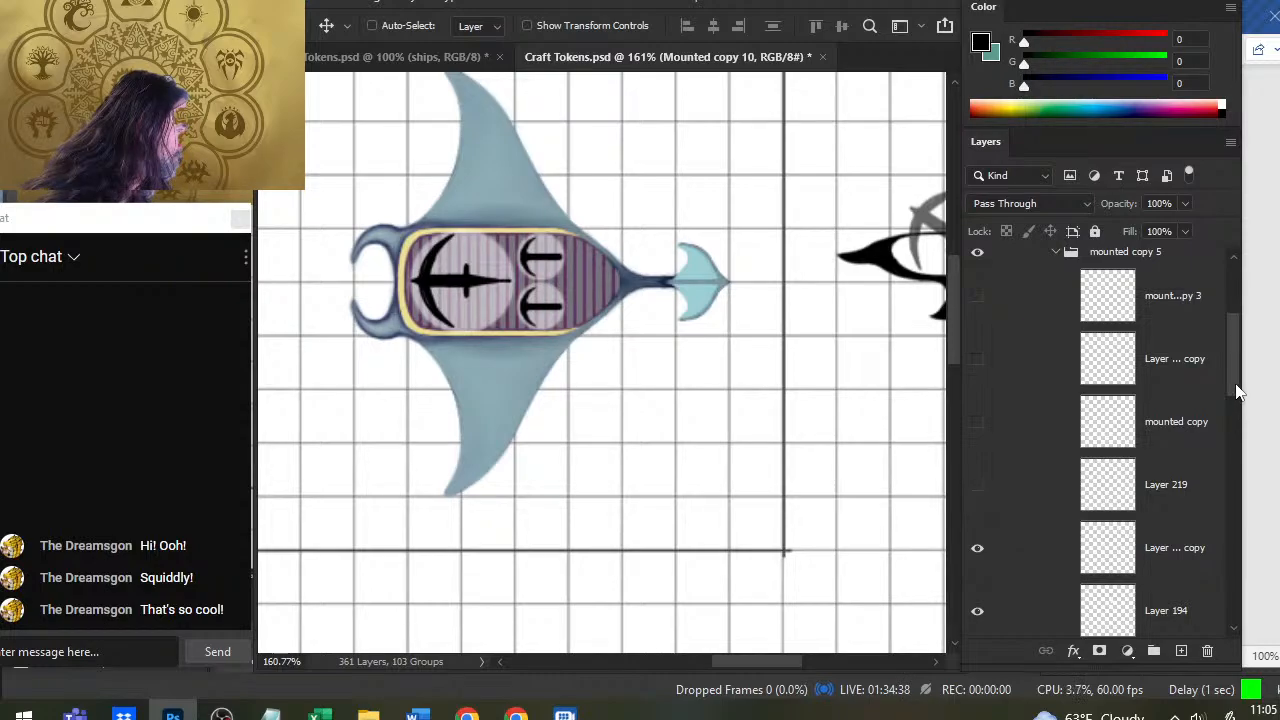
Collapse the mounted copy 5 group, rename it siege, and check which weapon it holds by toggling its visibility
scroll(1088, 383, up, 4)
click(1057, 463)
double_click(1107, 461)
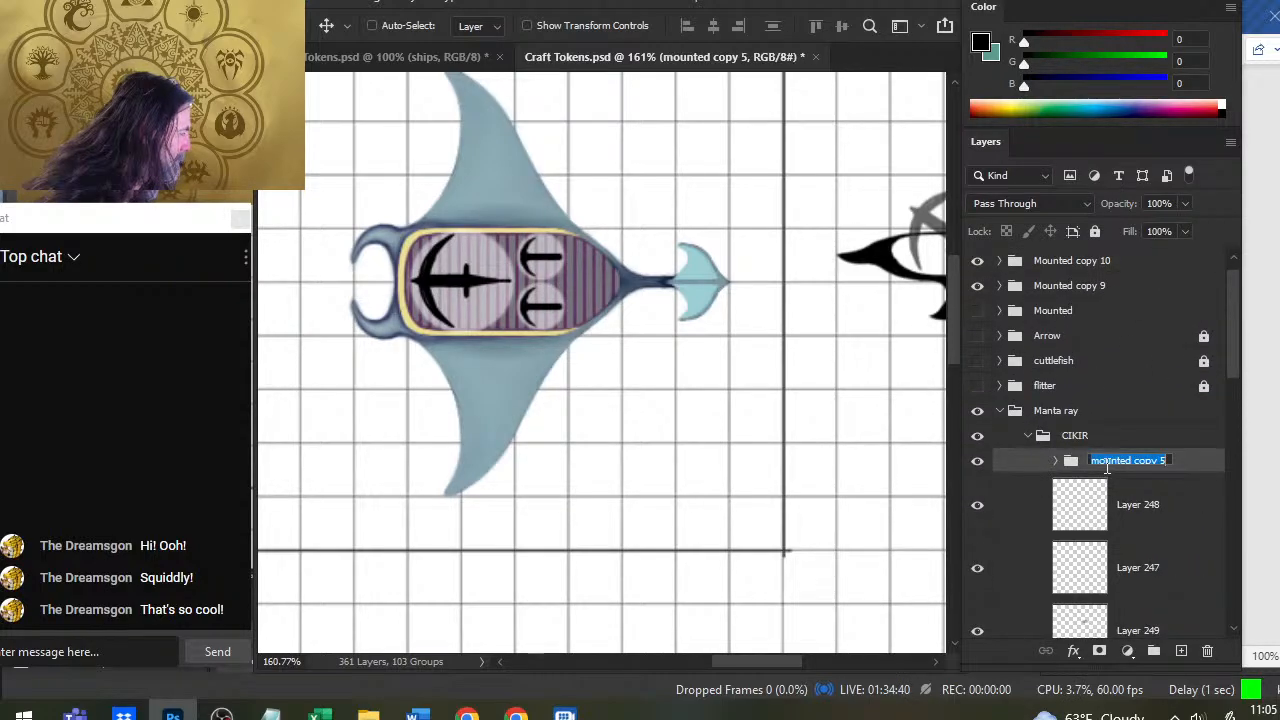
text(siege)
key(Return)
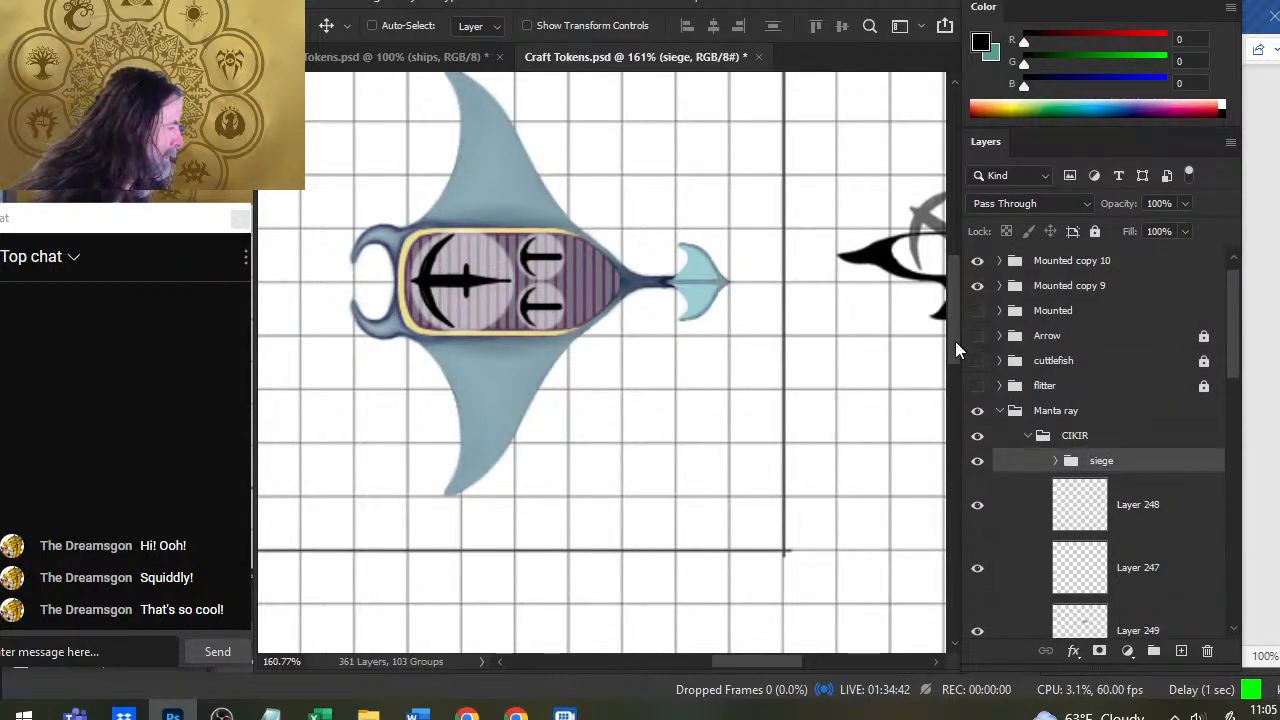
click(978, 464)
click(978, 464)
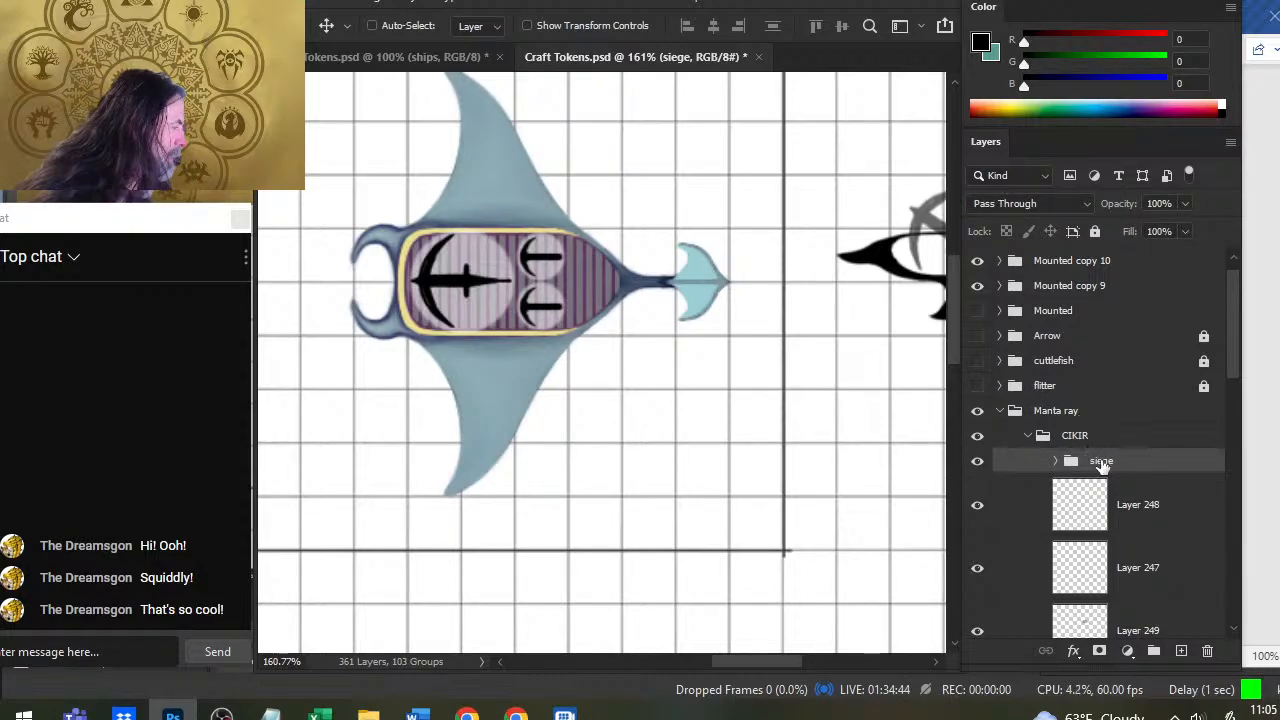
Move the Mounted copy 10 and Mounted copy 9 groups into CIKIR above siege and combine them in a group named mounted
click(1075, 262)
shift+click(1094, 287)
drag(1094, 293, 1106, 457)
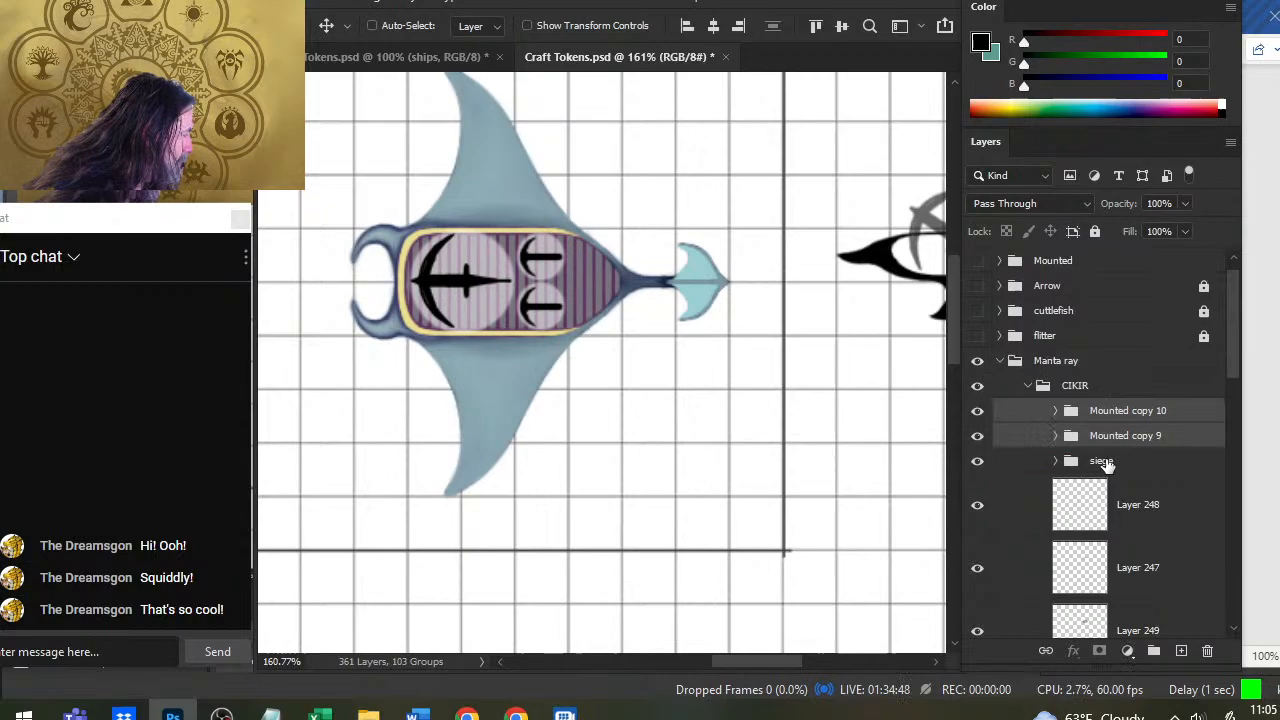
key(ctrl)
key(ctrl+g)
double_click(1095, 411)
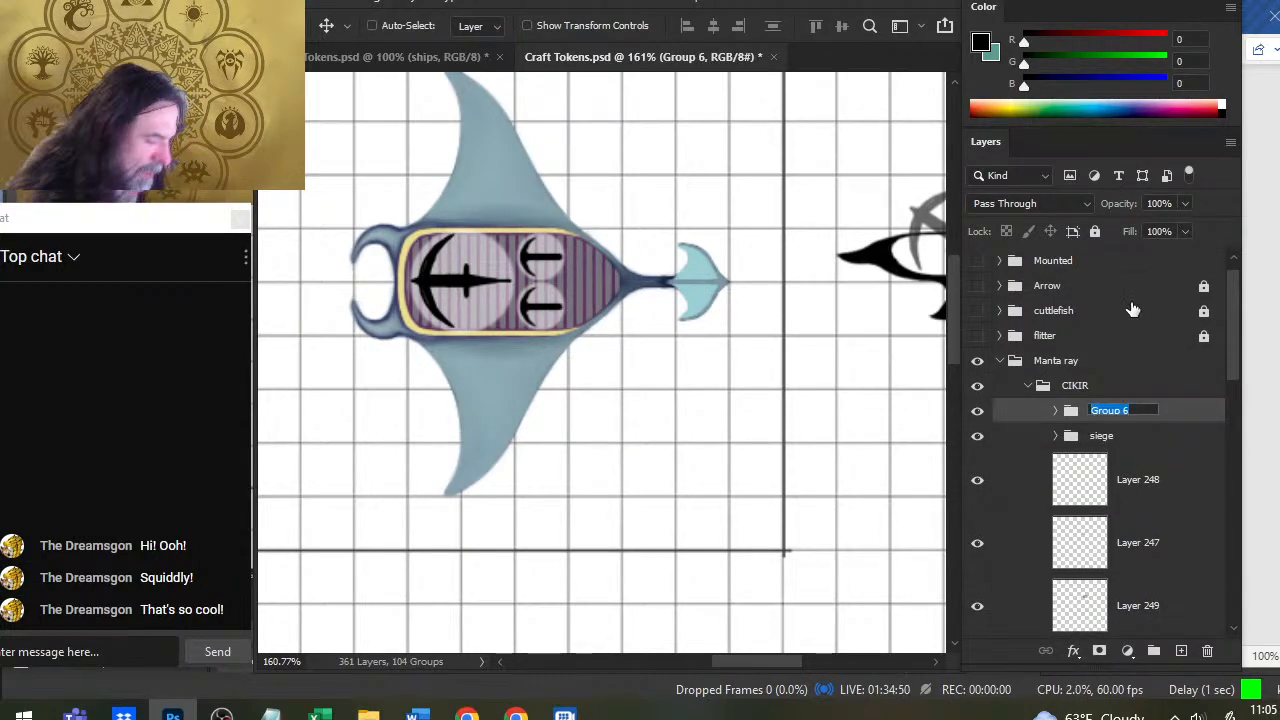
text(mounted)
key(Return)
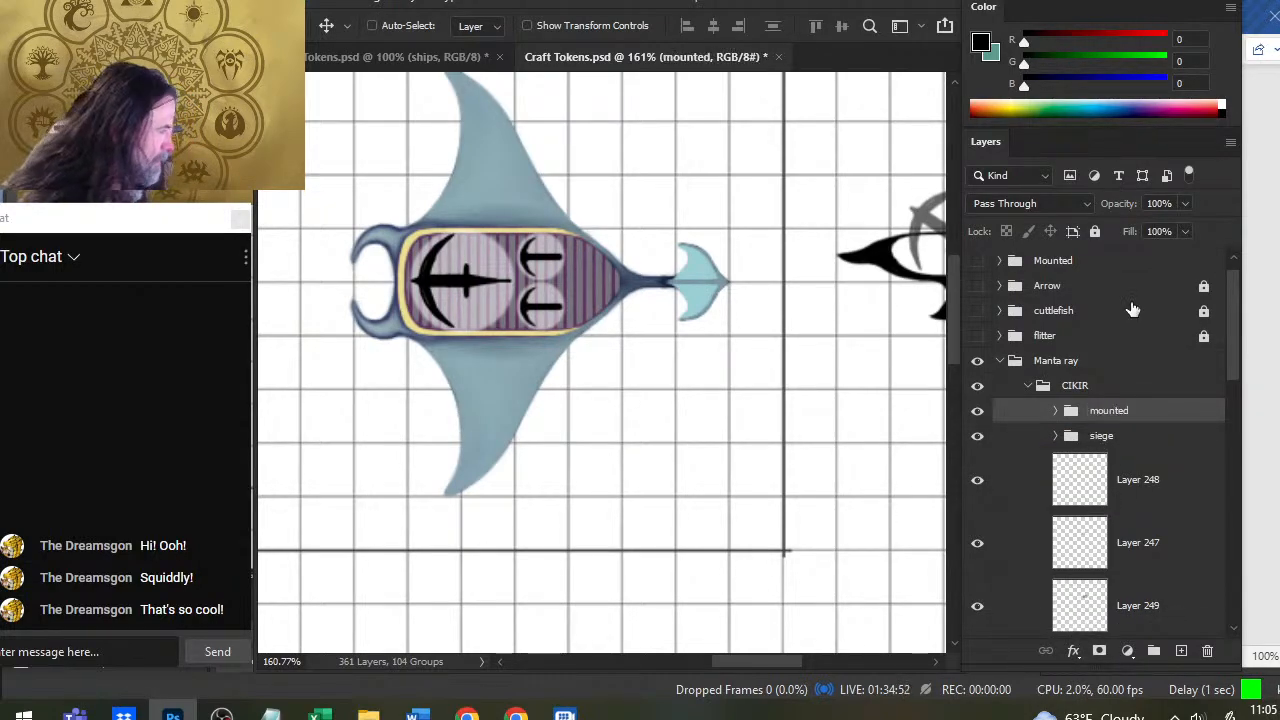
Rotate the Mounted copy 10 group, the lower small weapon on the Manta ray's deck, to -45°
click(1056, 411)
click(990, 438)
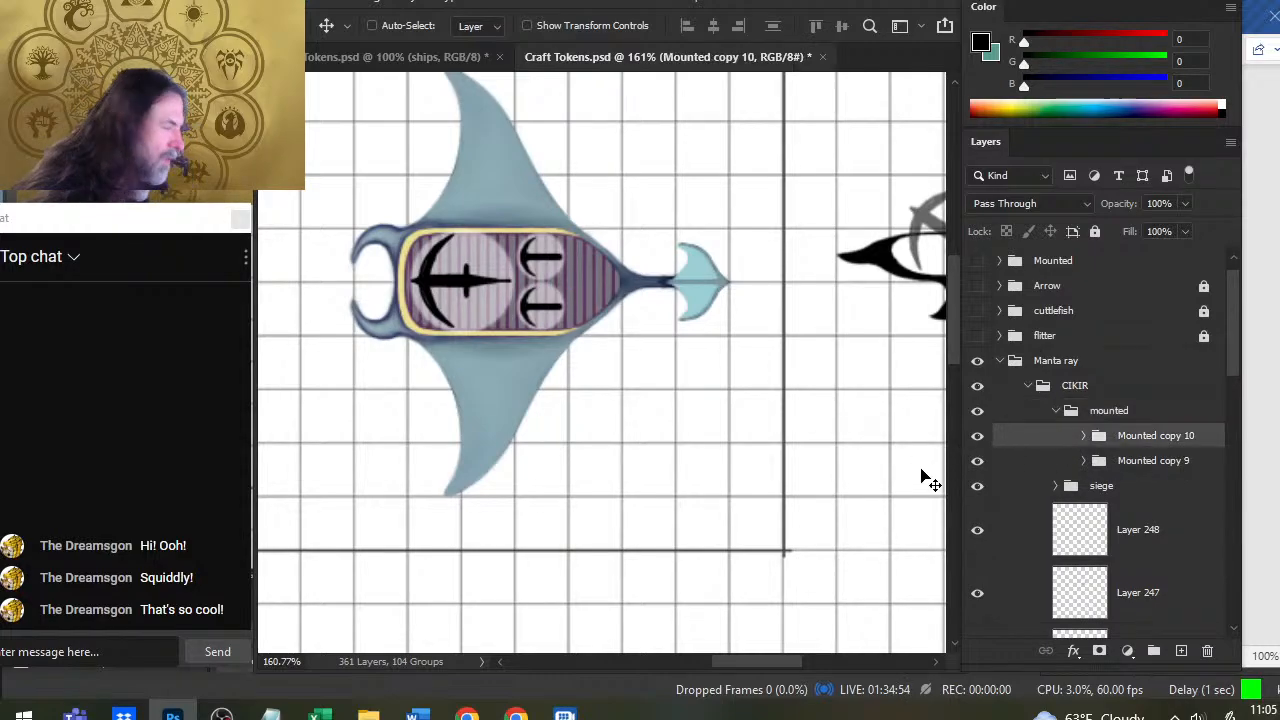
key(l)
right_click(572, 314)
click(684, 489)
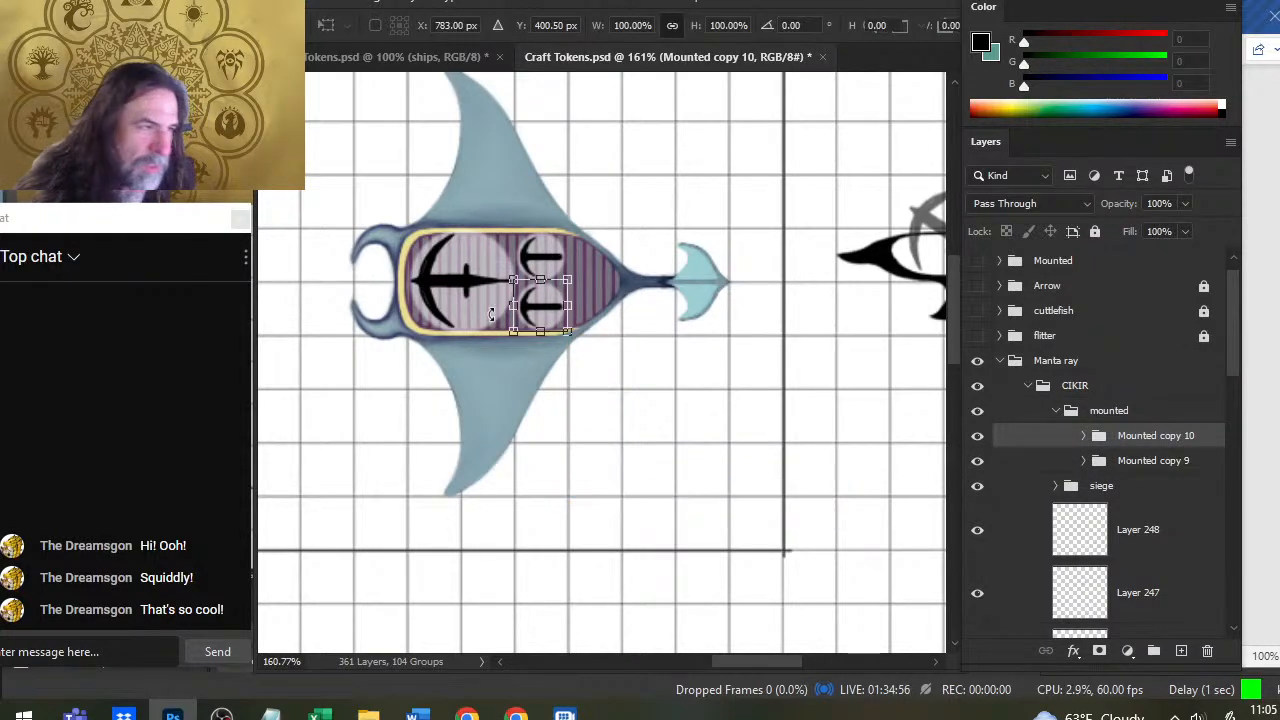
drag(468, 289, 480, 359)
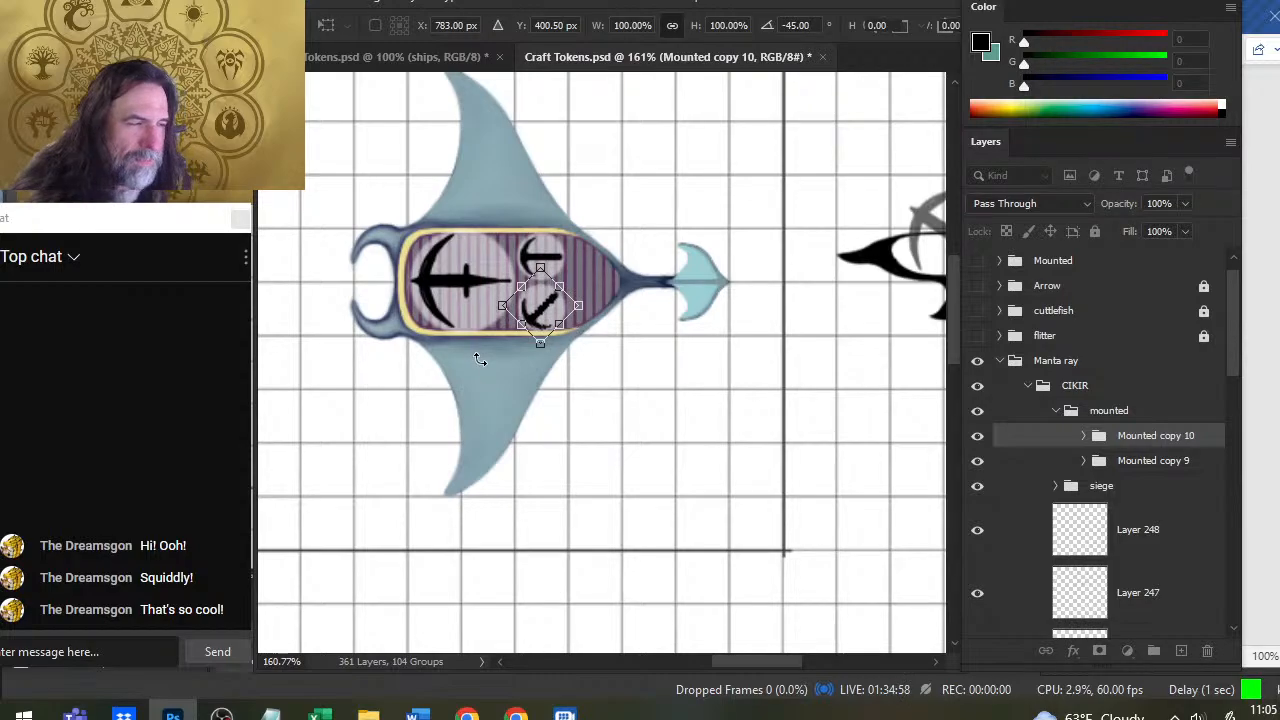
key(Return)
Rotate the Mounted copy 9 group clockwise so the upper small weapon mirrors the lower one's diagonal
click(1042, 466)
right_click(630, 284)
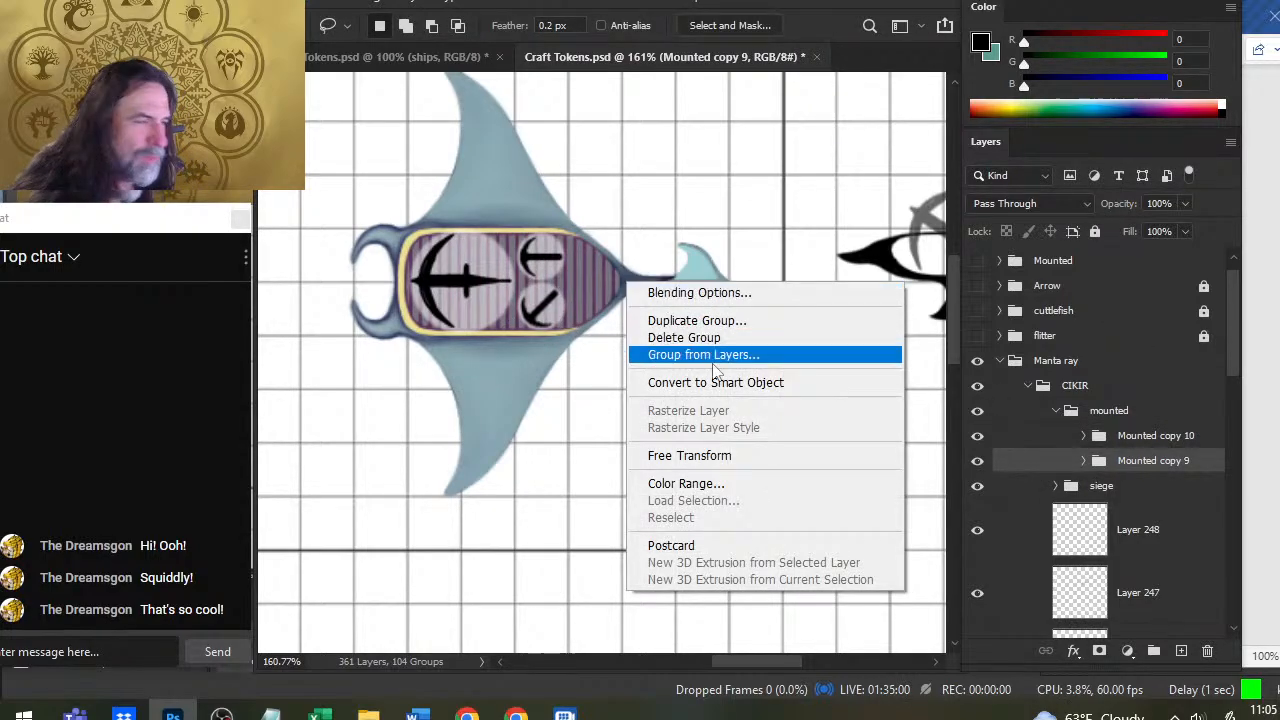
click(728, 456)
drag(573, 196, 613, 230)
key(Return)
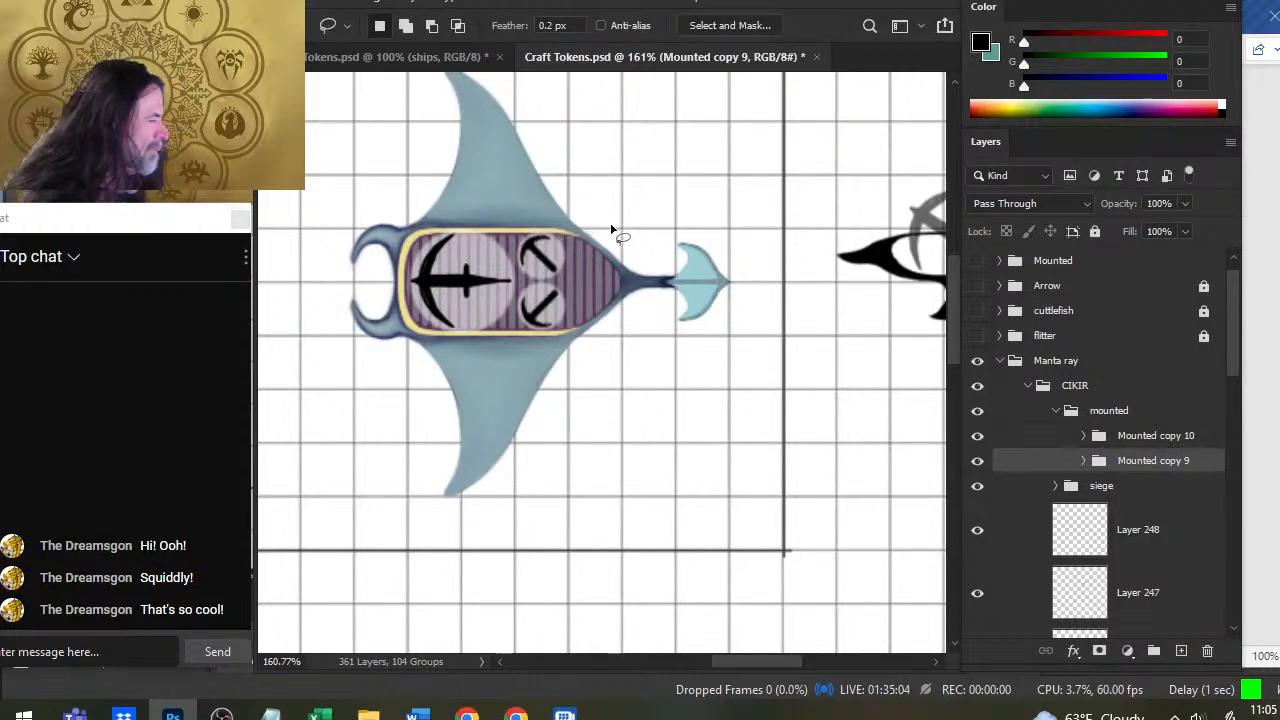
drag(865, 303, 671, 294)
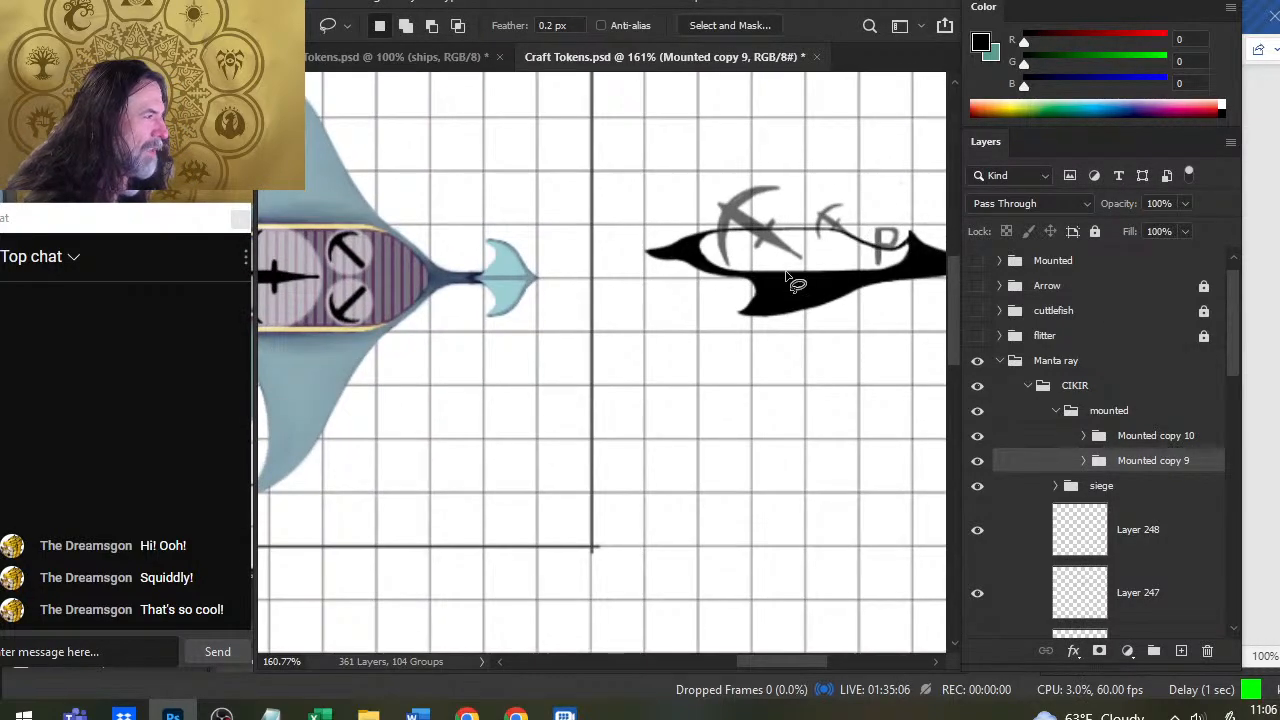
scroll(690, 295, left, 3)
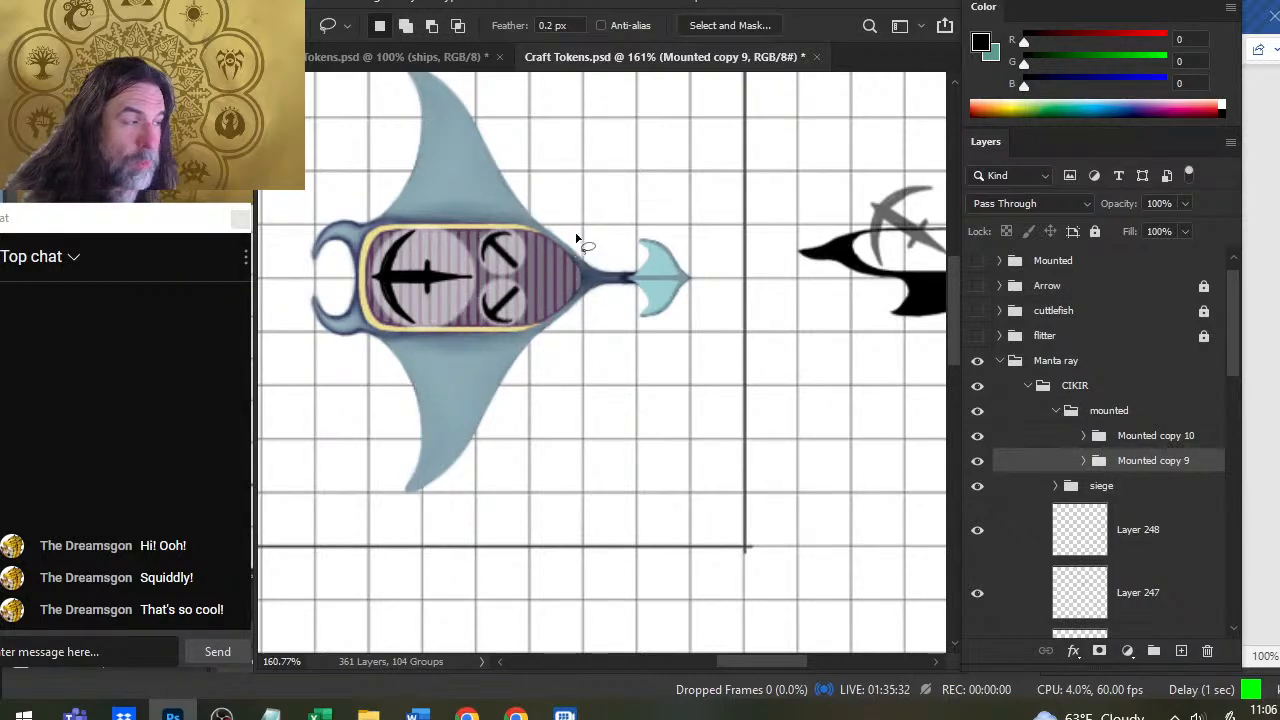
drag(840, 343, 634, 331)
drag(535, 300, 577, 359)
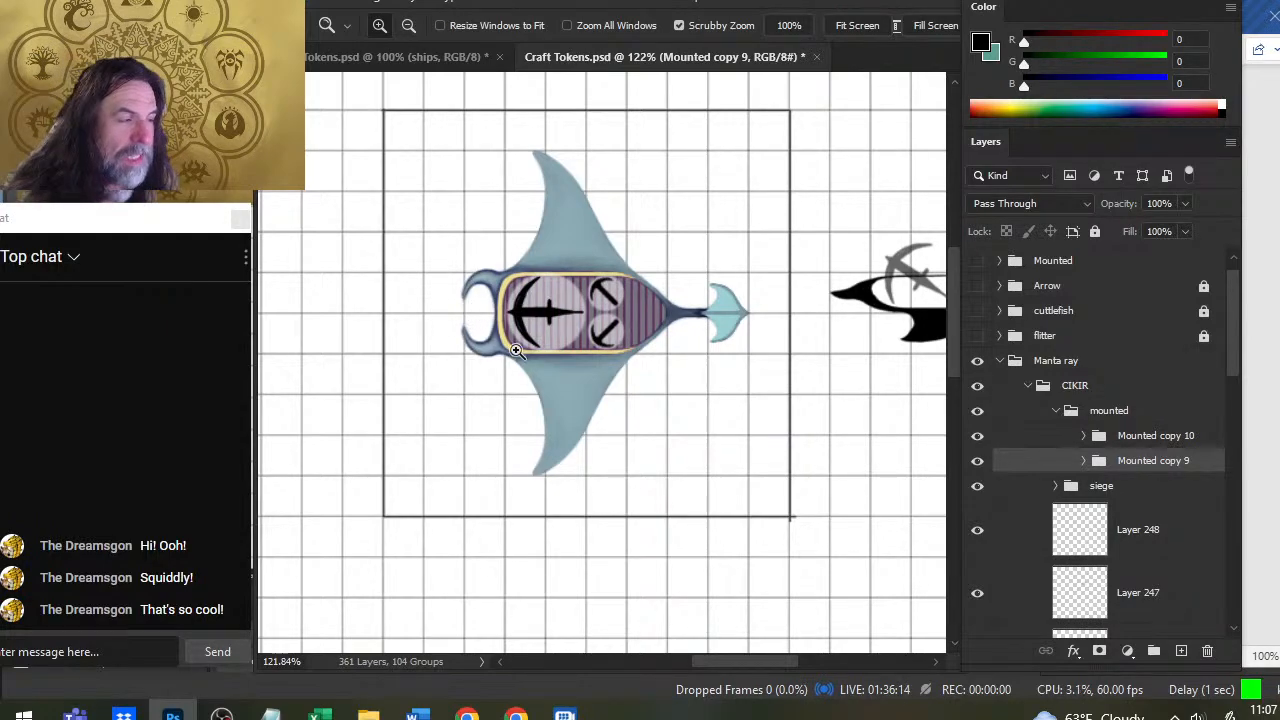
drag(700, 386, 644, 390)
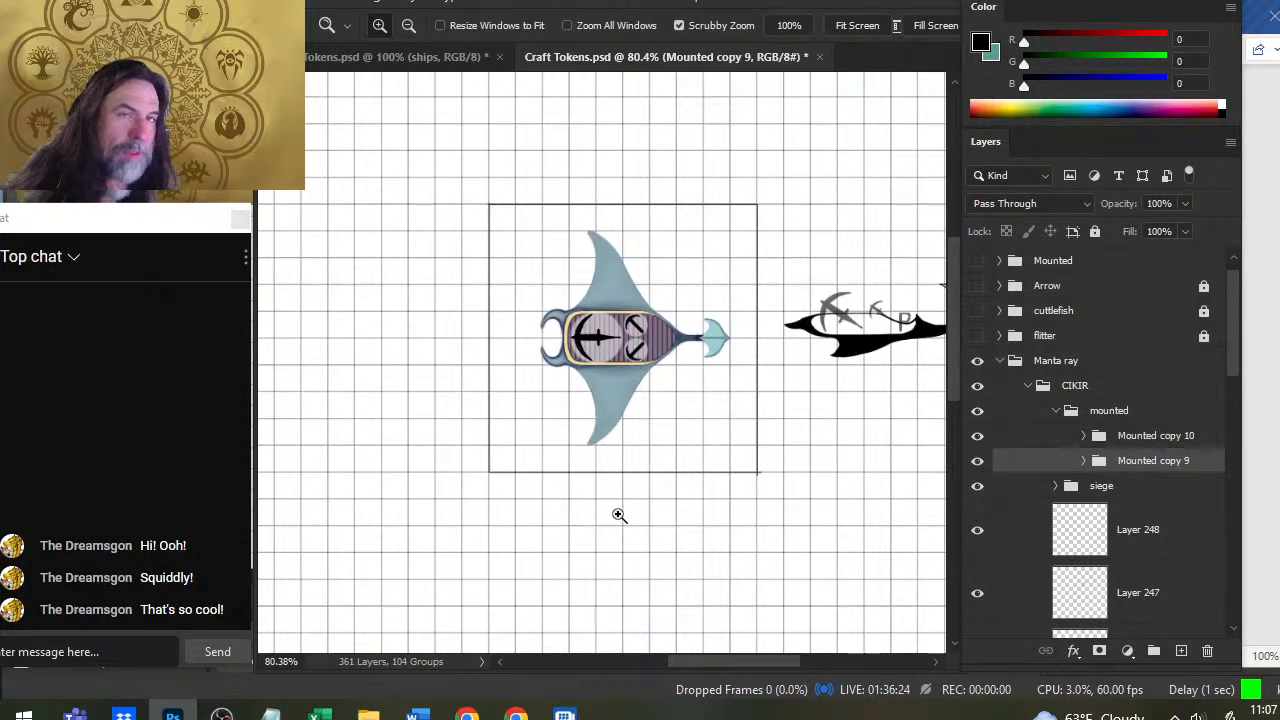
Collapse, lock and hide the finished Manta ray group, and show the Skiff group
click(977, 360)
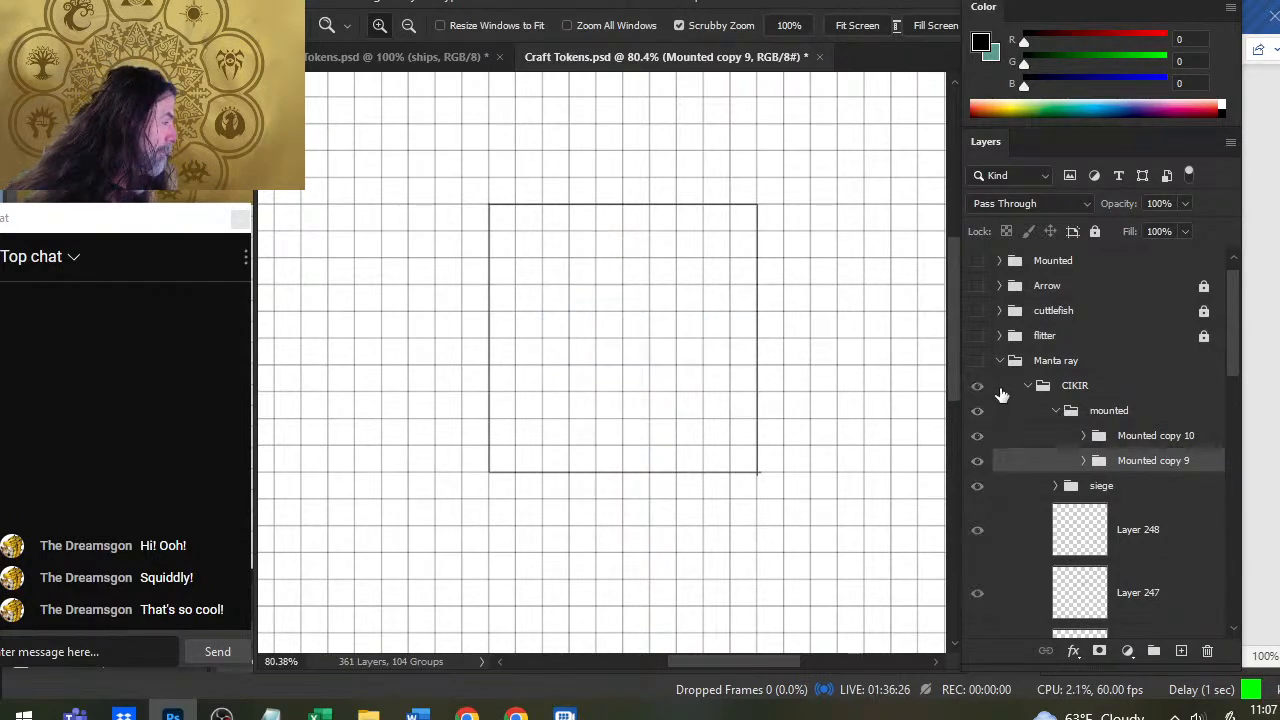
click(977, 360)
click(999, 360)
click(1010, 384)
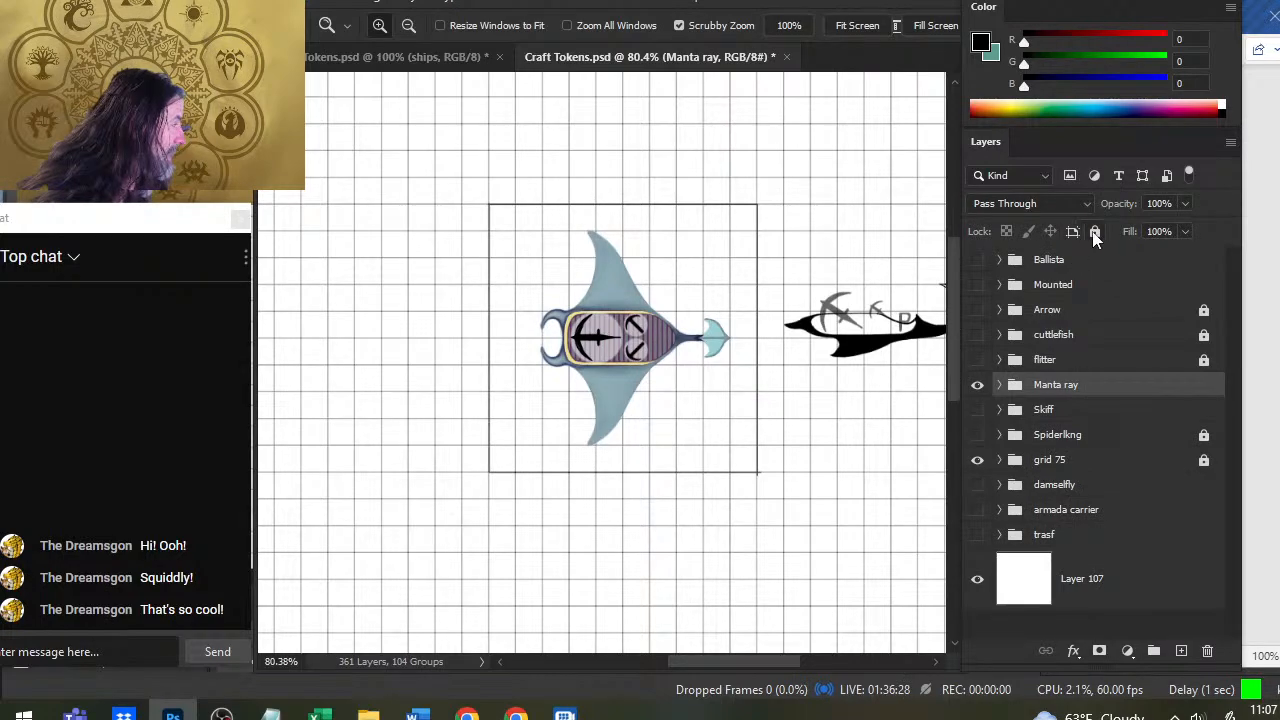
click(1094, 231)
click(977, 384)
click(977, 409)
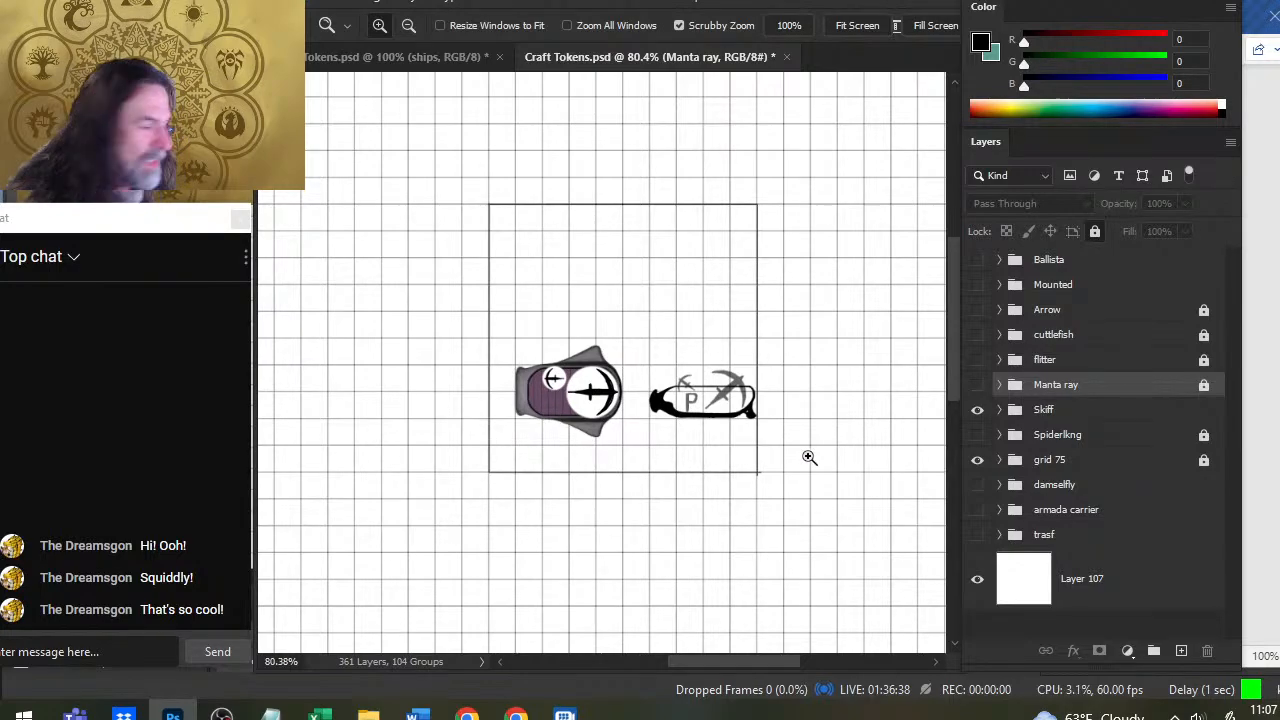
Move the mounted copy 6 group out of COLOR to directly above it in Skiff, and check both groups by toggling their visibility
click(999, 409)
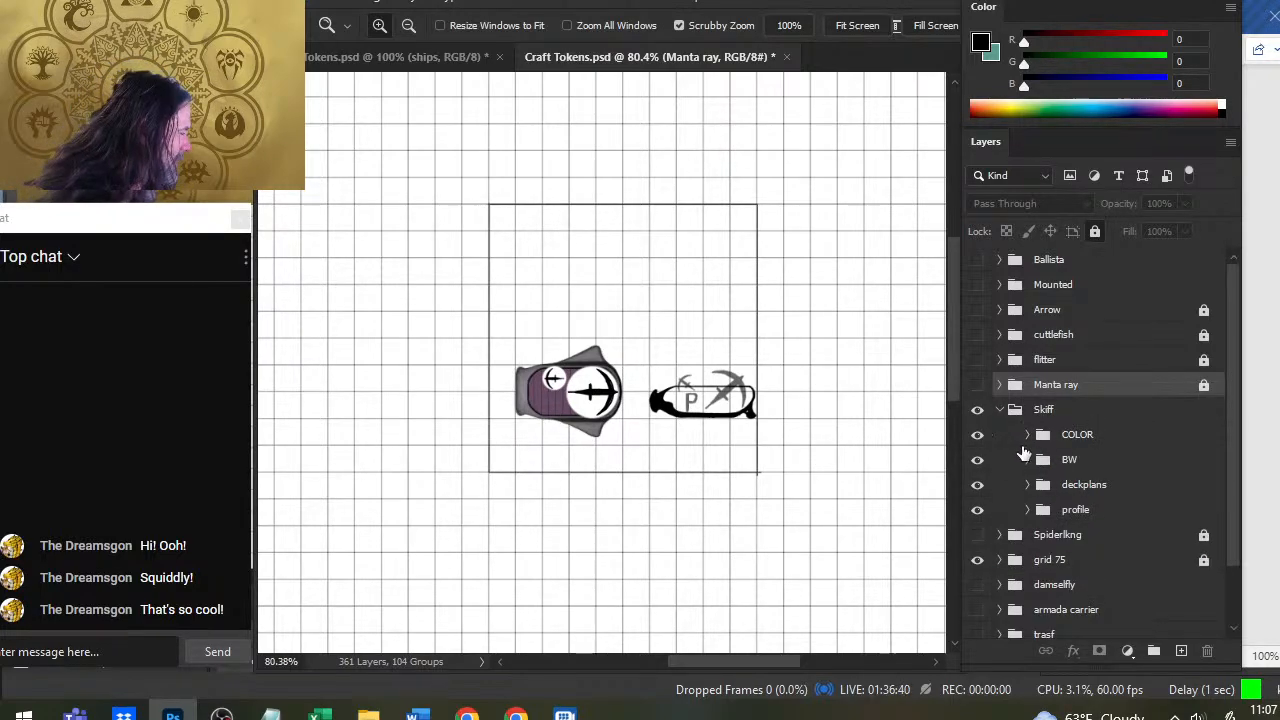
click(1035, 437)
click(1027, 440)
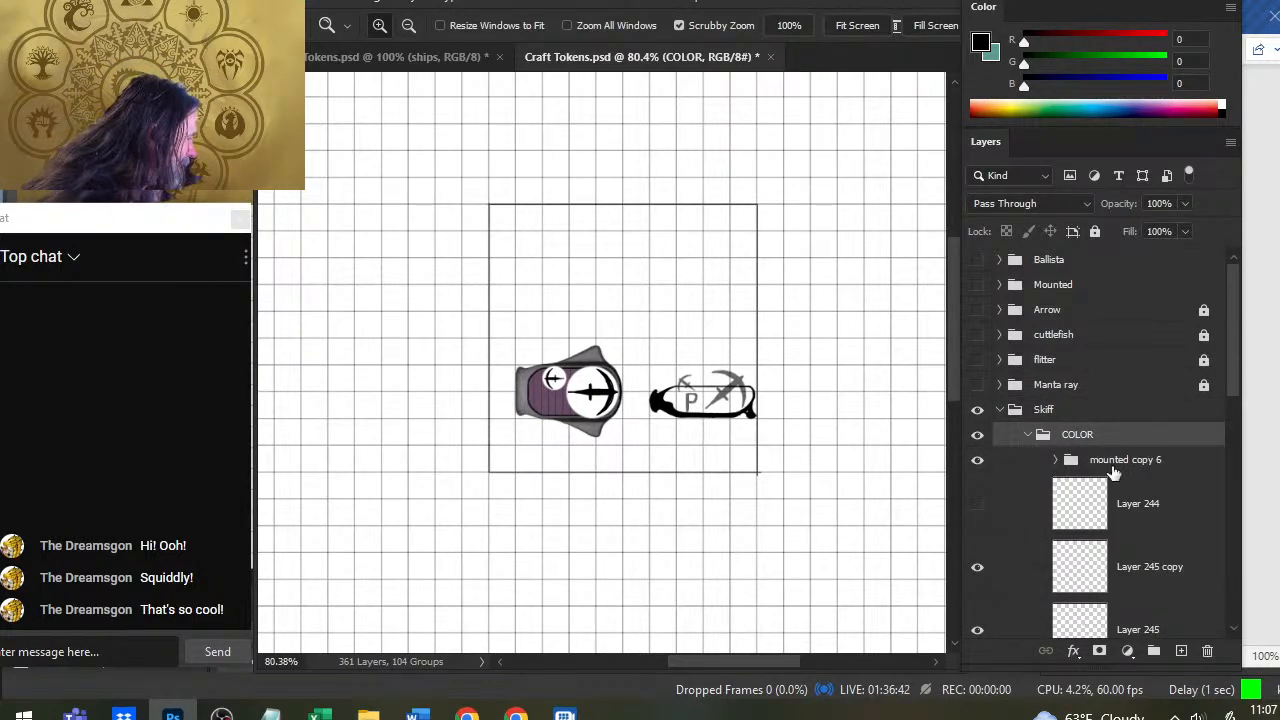
drag(1110, 468, 1122, 428)
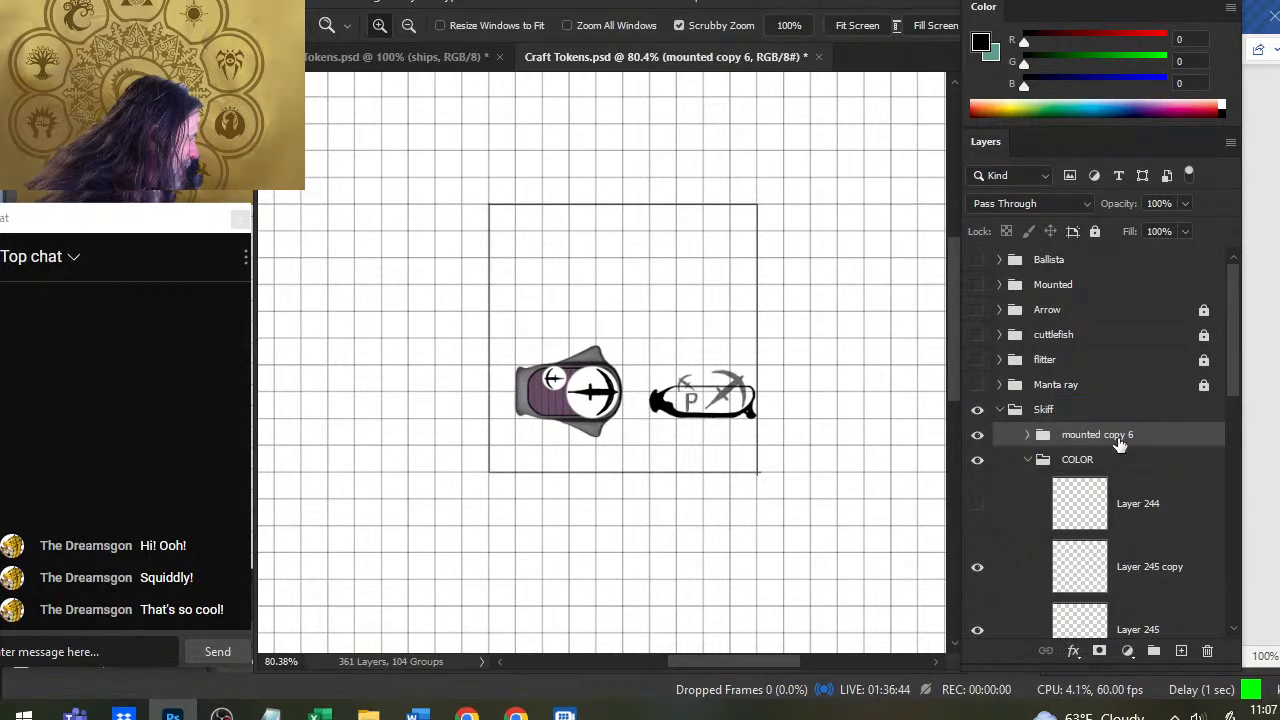
click(977, 459)
click(977, 434)
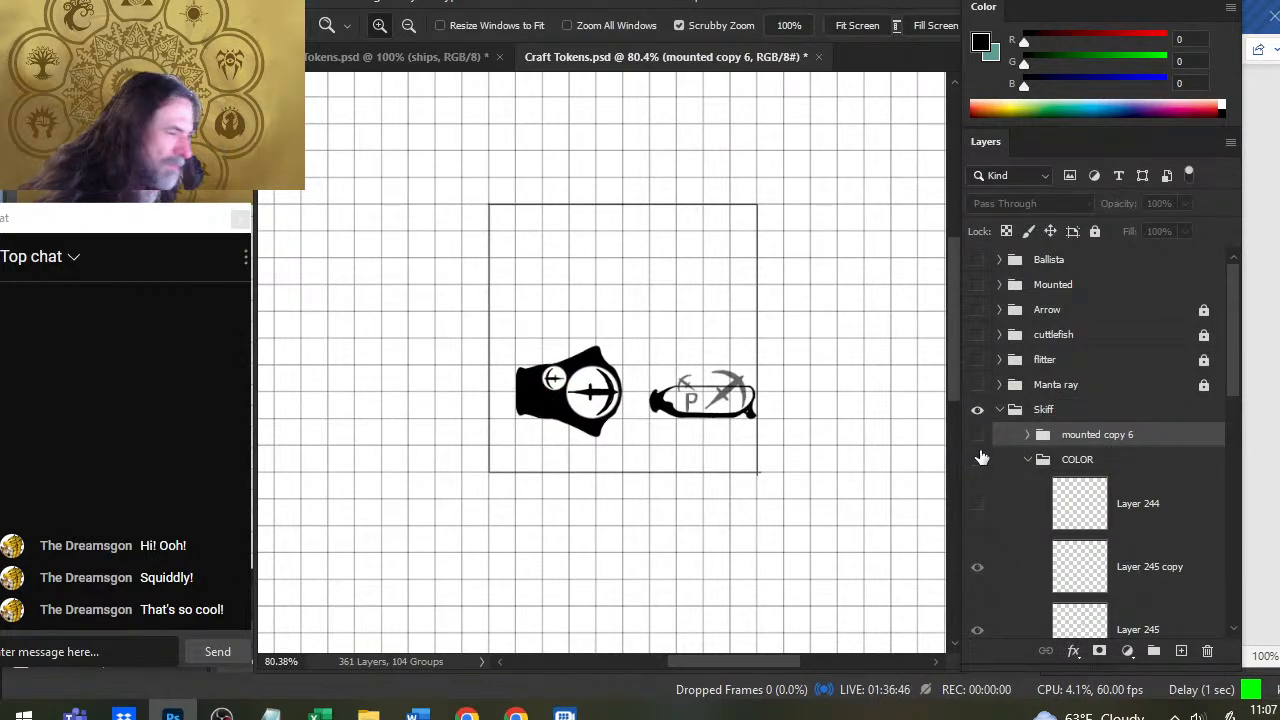
click(976, 436)
click(976, 434)
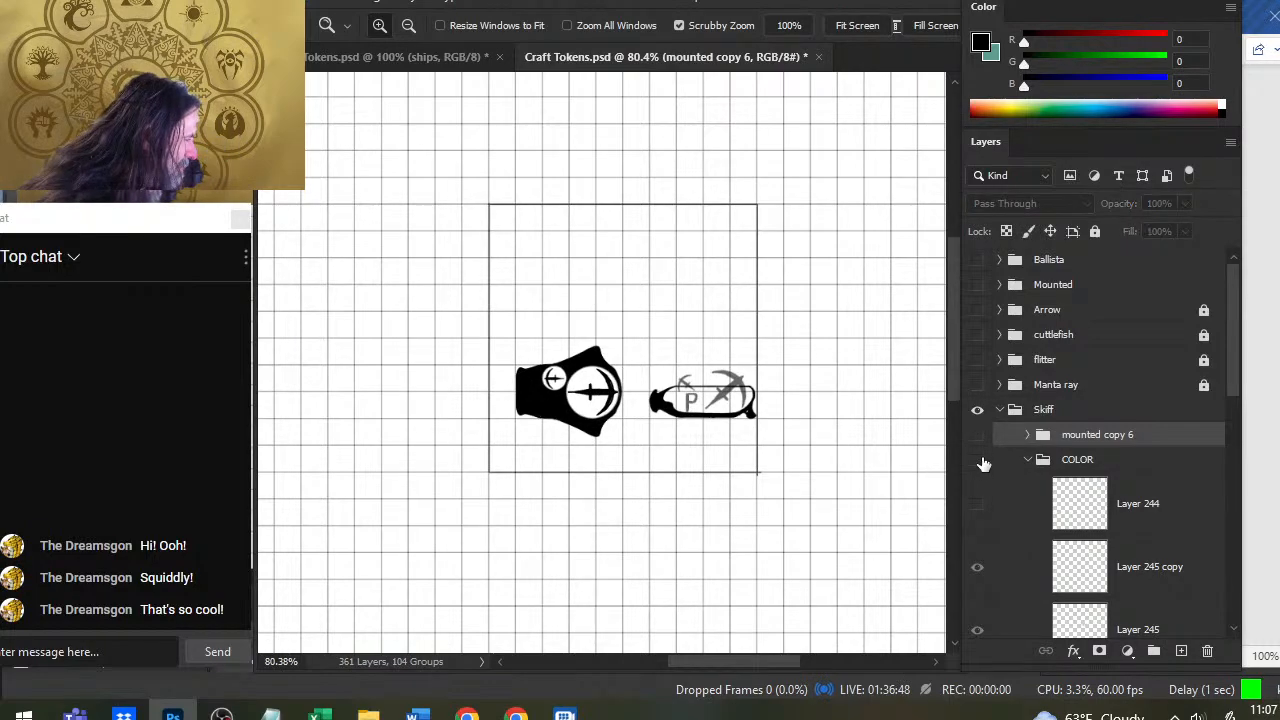
click(978, 459)
click(978, 436)
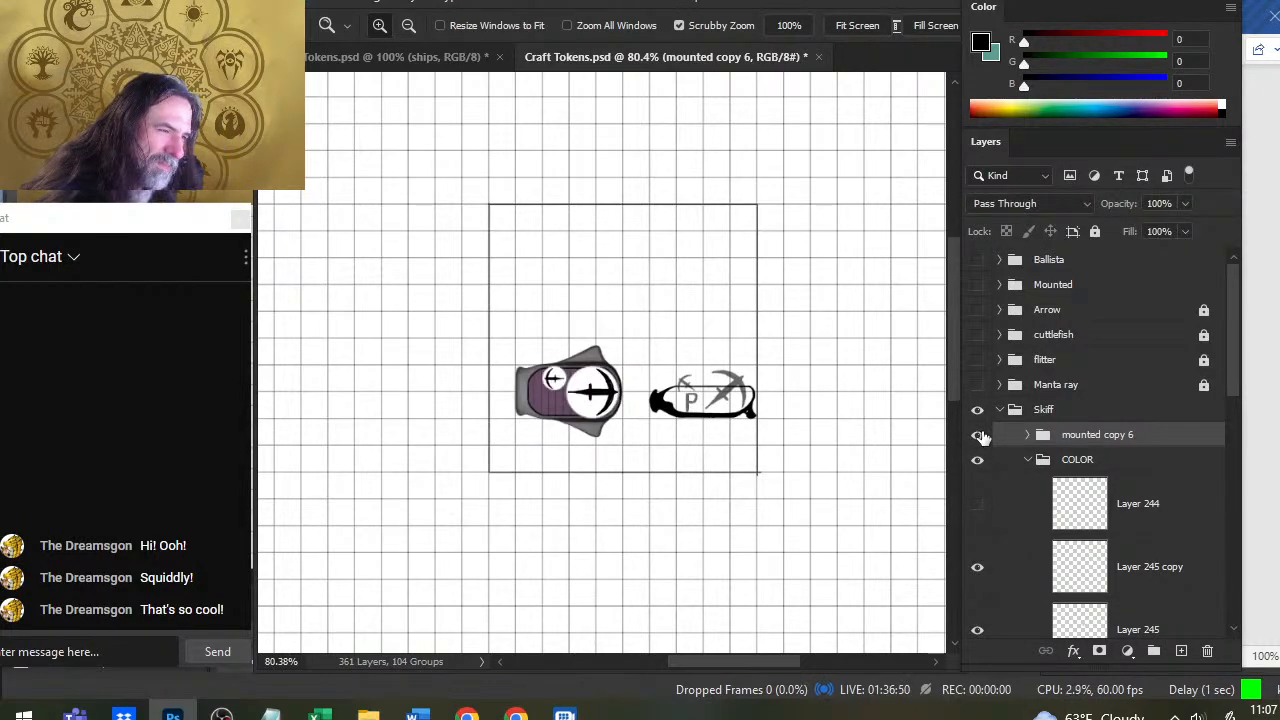
Hide the mounted copy layer, the Skiff's old small weapon symbol, inside the mounted copy 6 group
click(1027, 434)
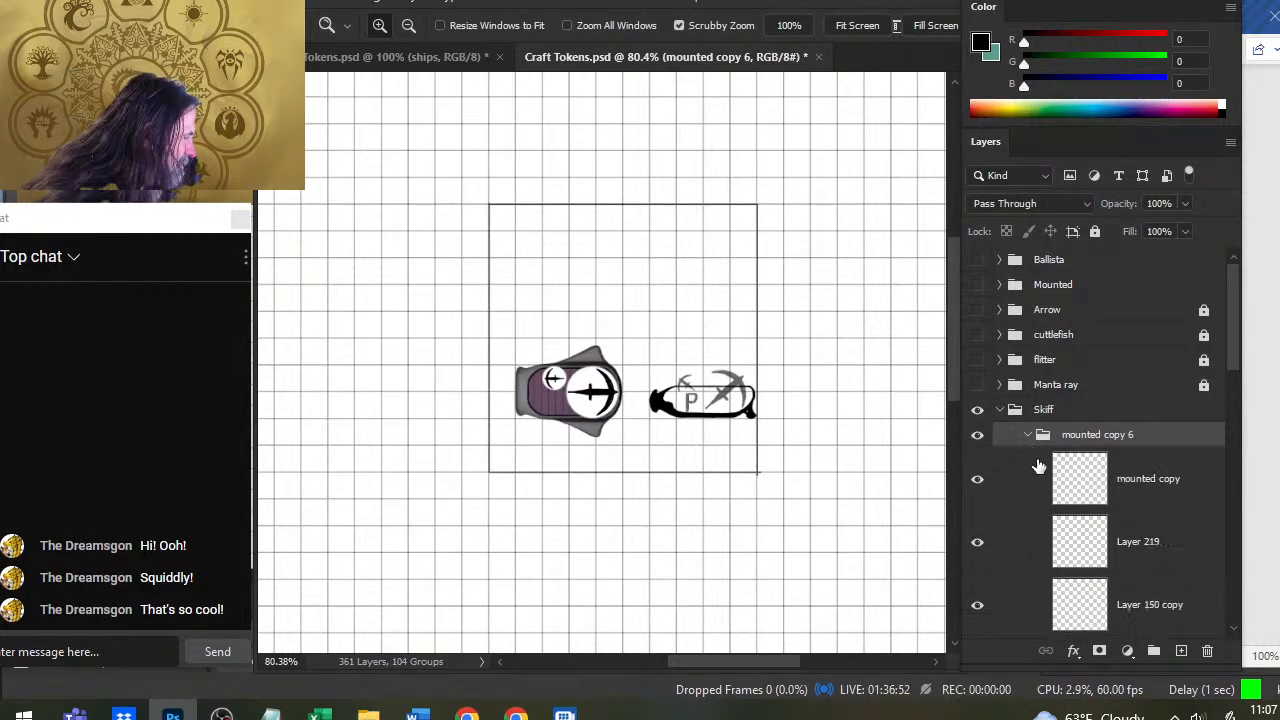
click(975, 482)
click(975, 482)
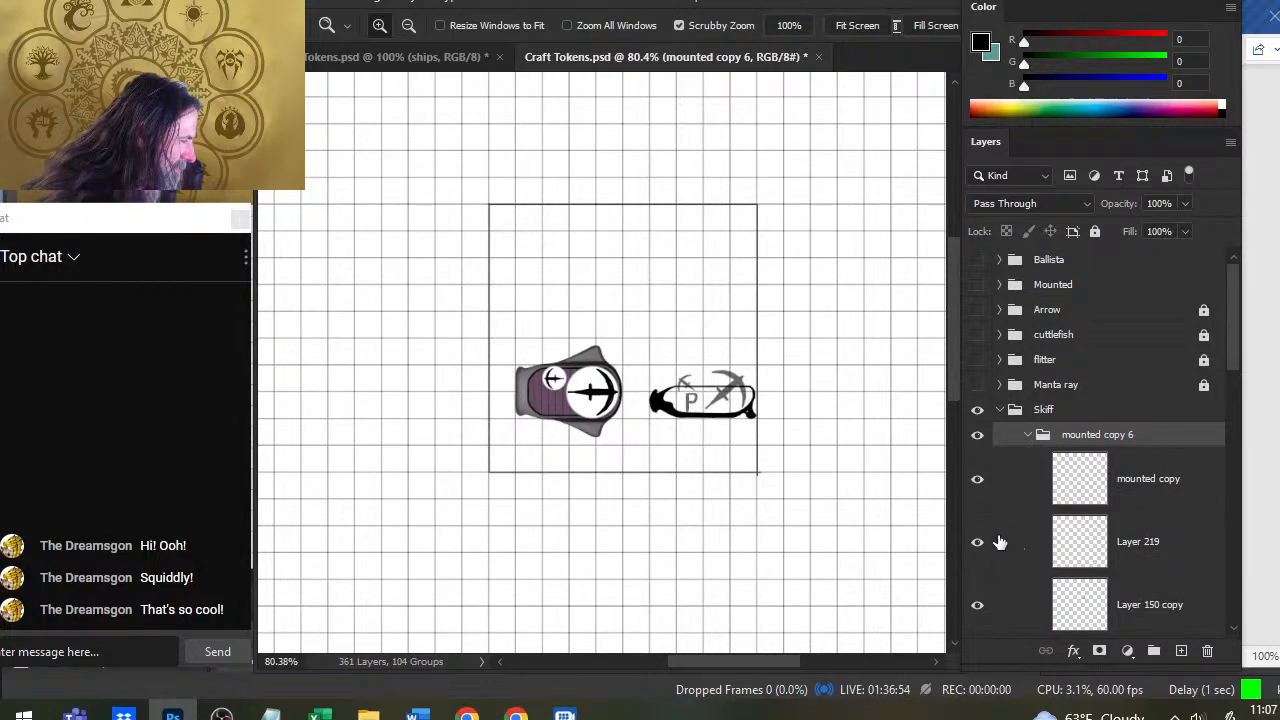
click(978, 482)
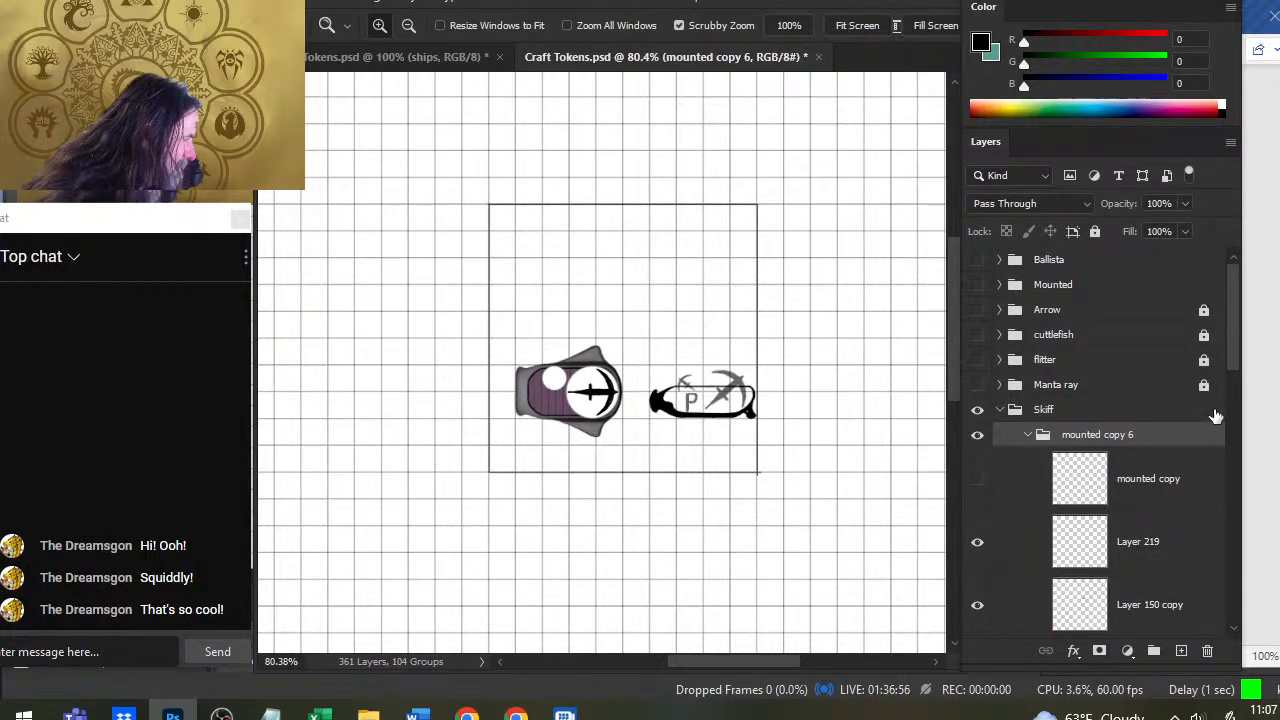
Set the opacity of Layer 194, the white circle behind the Skiff's large weapon, to 50%
scroll(1160, 484, down, 3)
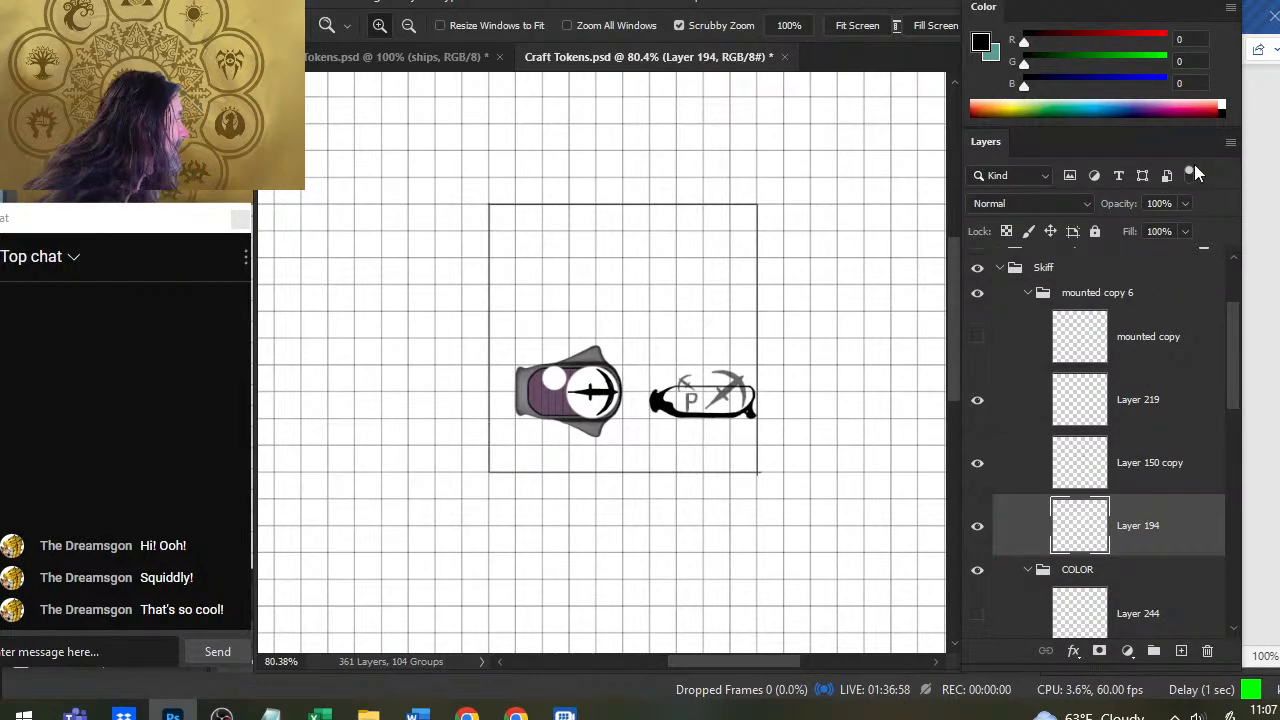
click(1173, 203)
text(50)
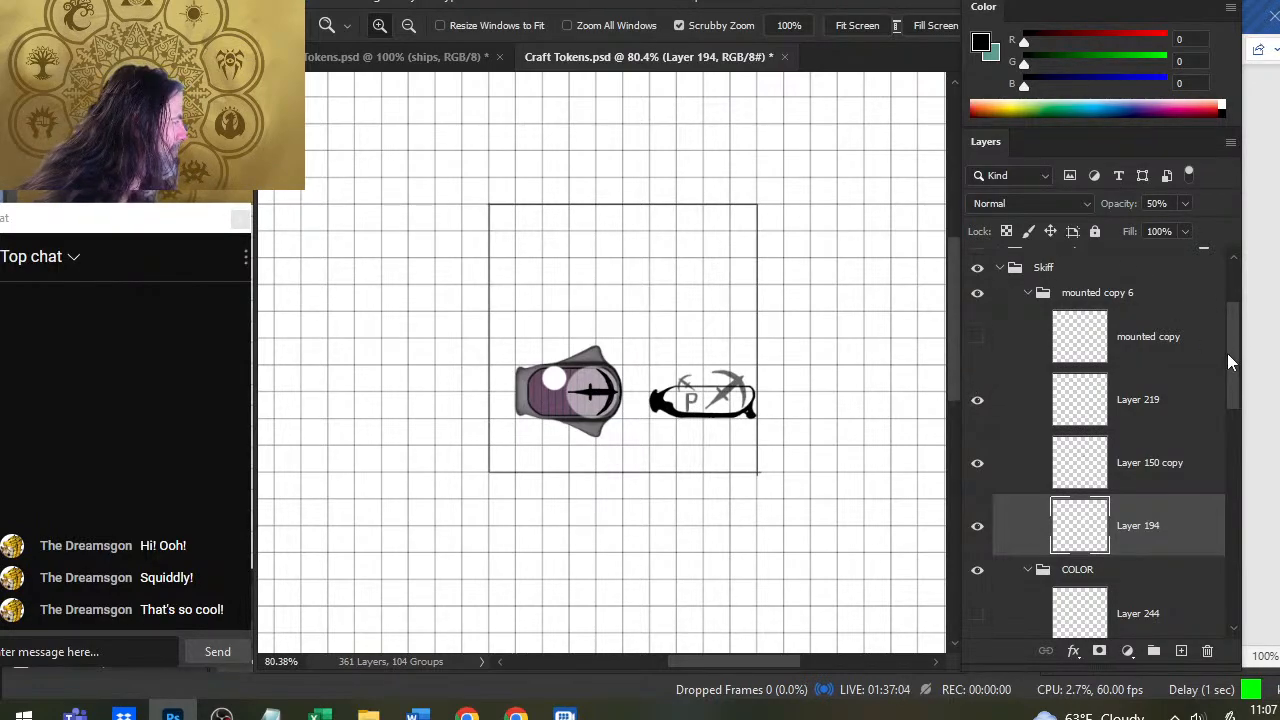
Show the Mounted weapon symbol group and duplicate it within the document
drag(1230, 362, 1230, 312)
click(977, 285)
click(1052, 285)
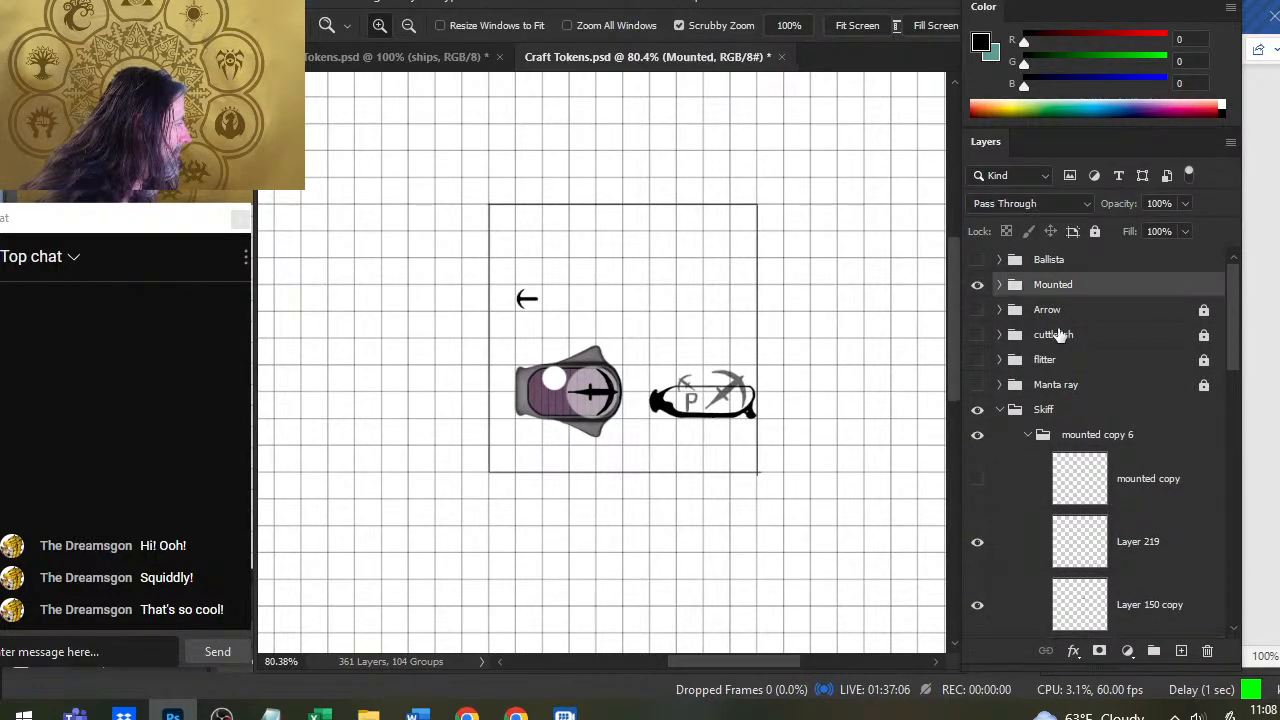
right_click(1058, 287)
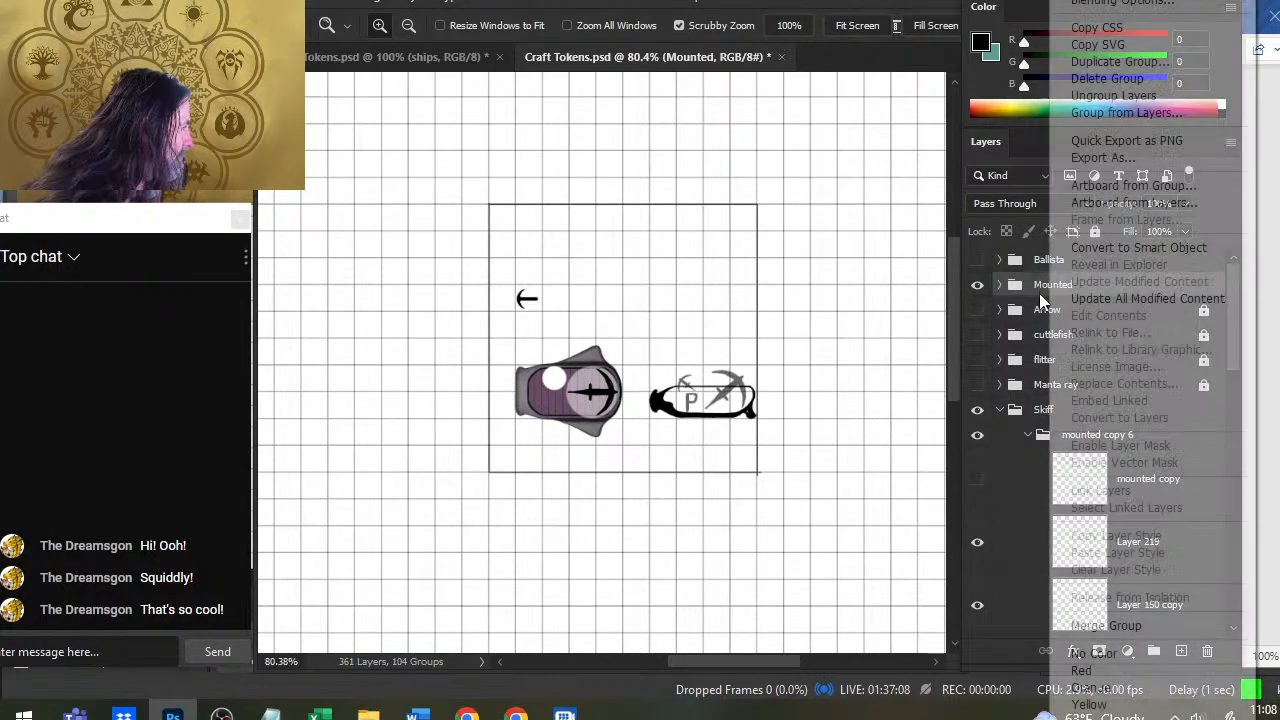
click(1114, 62)
key(Return)
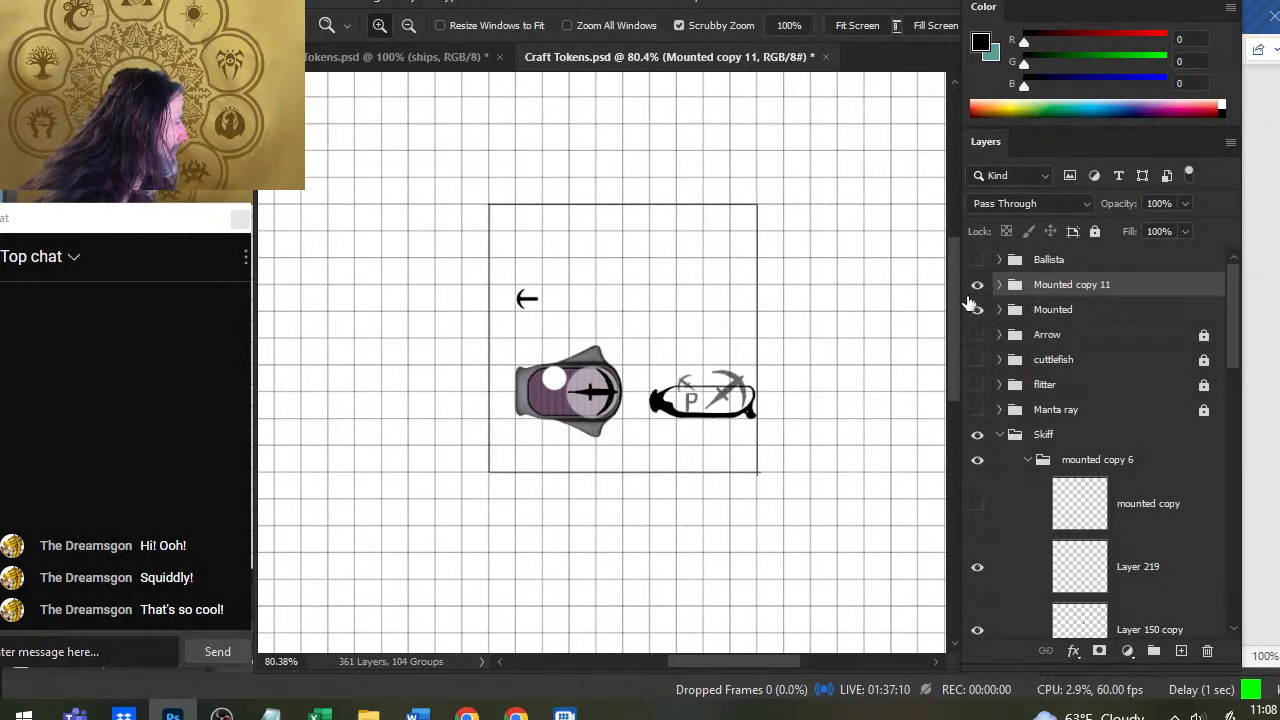
Hide the original Mounted group and move its duplicate into the Skiff group, directly above mounted copy 6
click(977, 285)
click(978, 310)
click(977, 285)
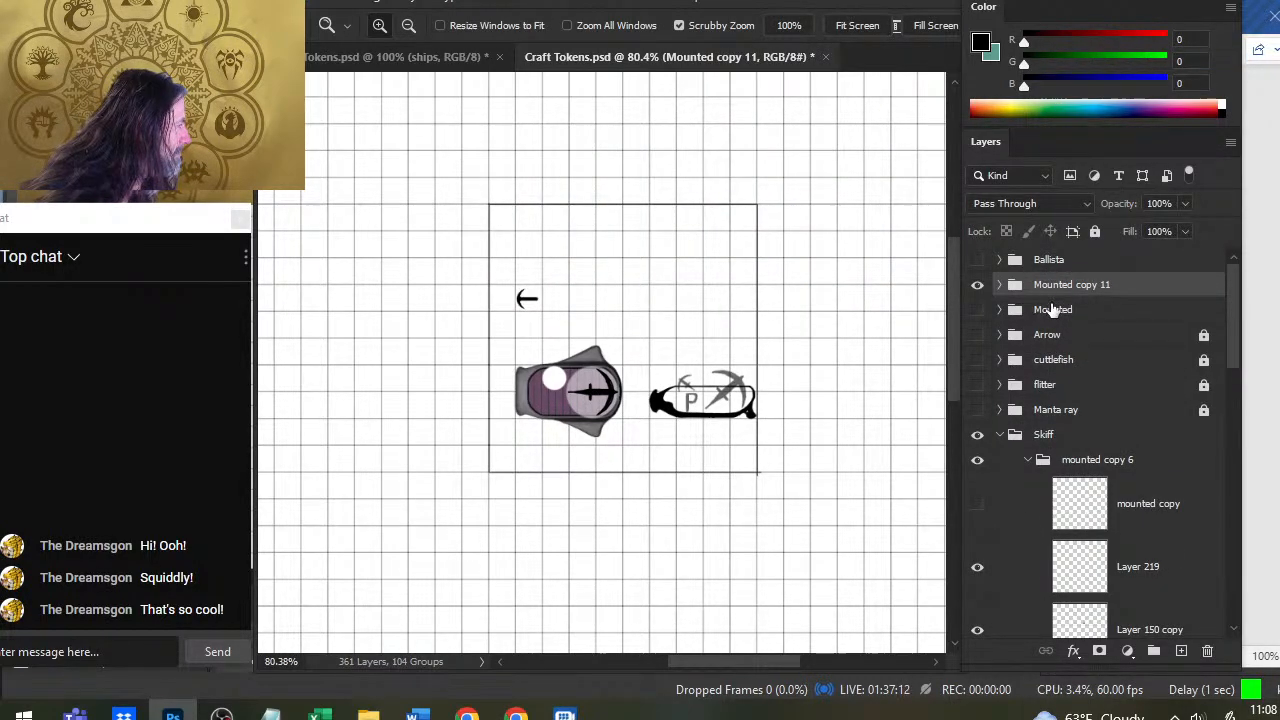
drag(1066, 286, 1078, 460)
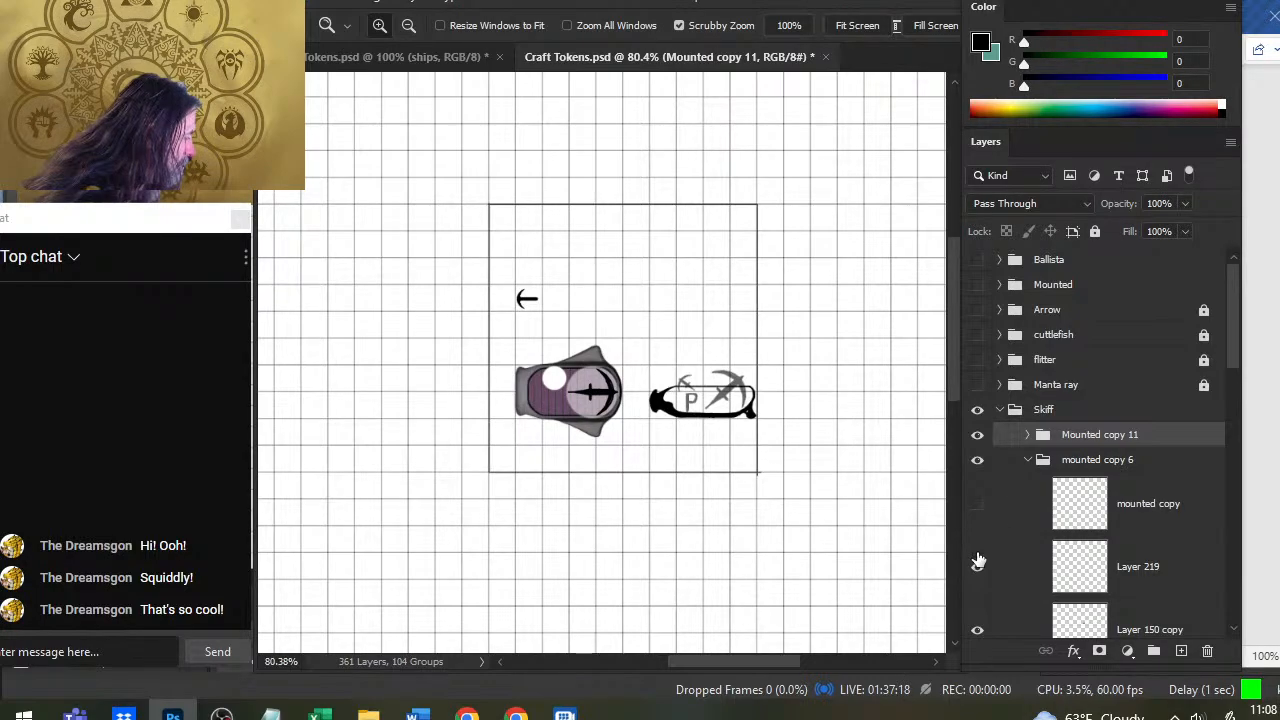
Move the duplicated mounted symbol onto the small white circle on the Skiff's deck and nudge it into place
key(v)
drag(632, 318, 658, 398)
key(z)
drag(528, 372, 634, 370)
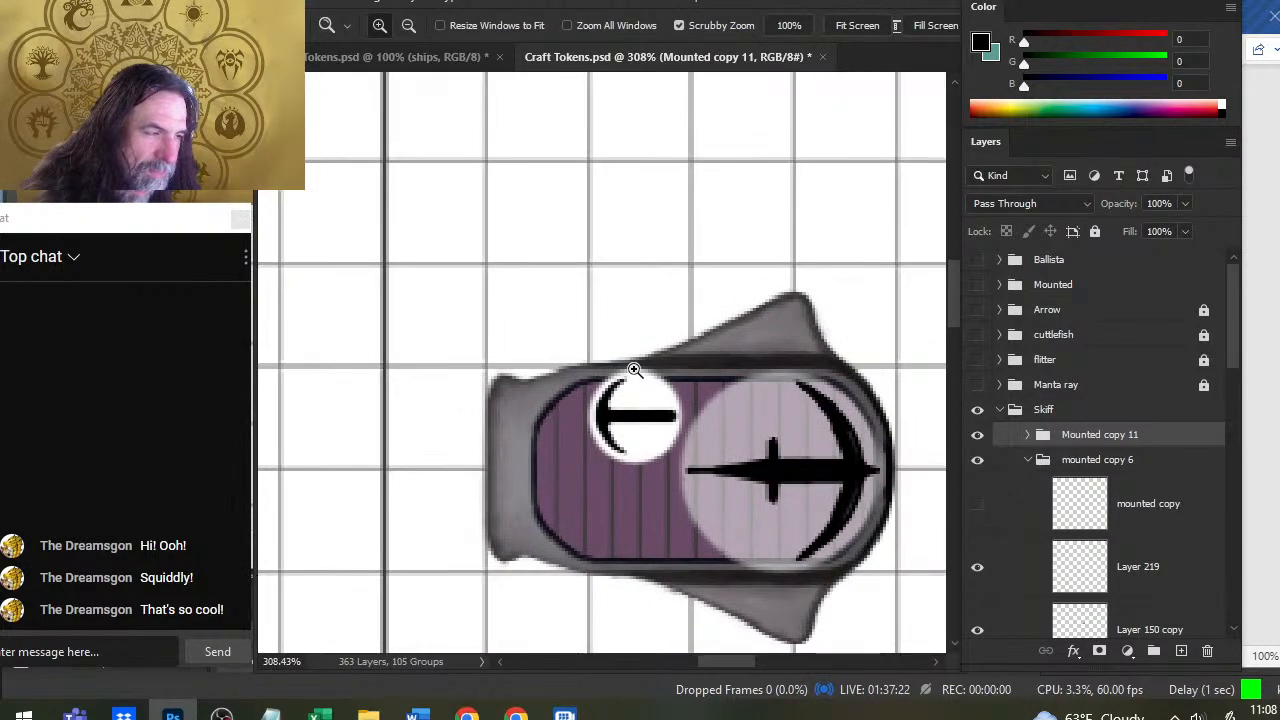
key(v)
key(Up)
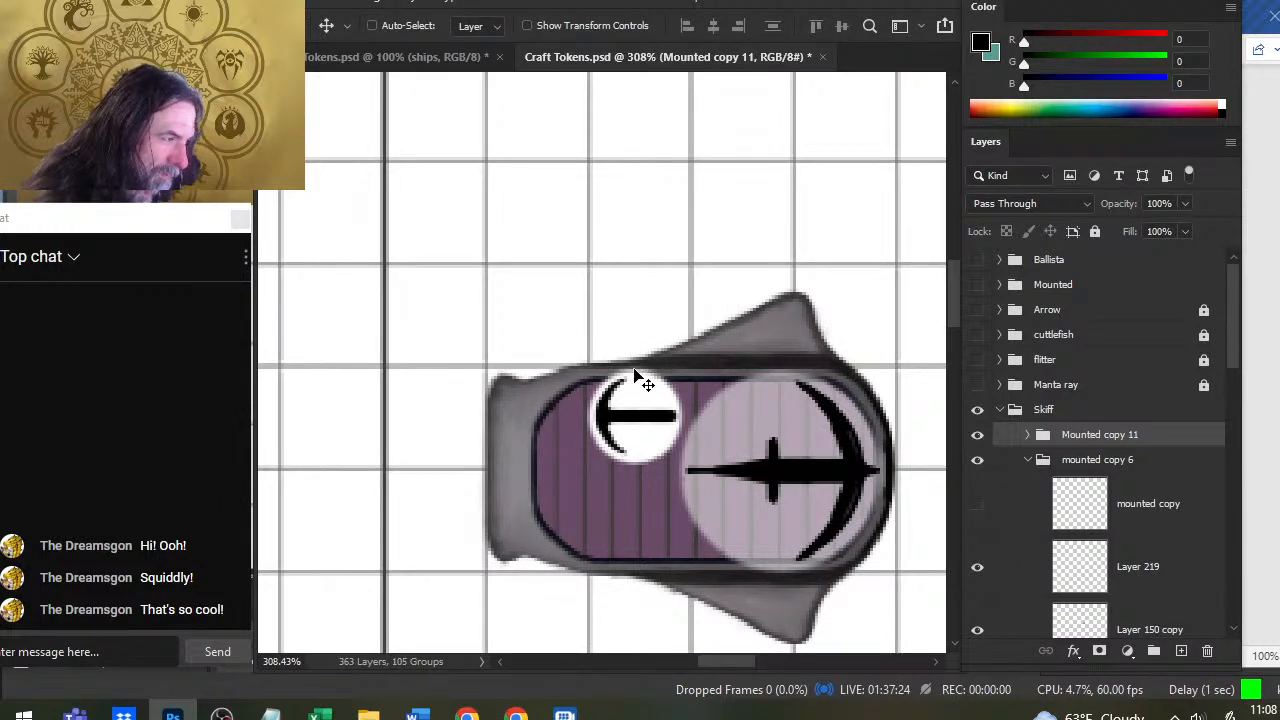
Hide Layer 219, the opaque white circle behind the Skiff's small weapon, and collapse the mounted copy 6 group
click(978, 566)
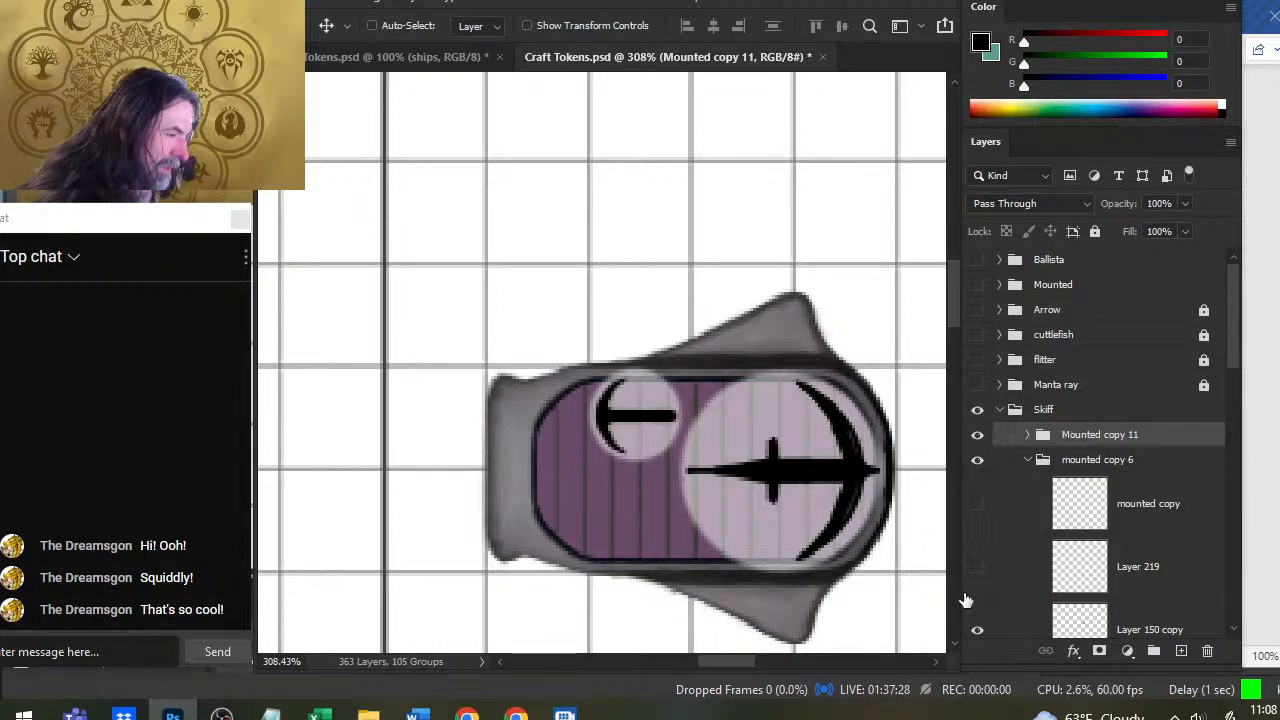
key(z)
drag(892, 477, 655, 375)
click(1028, 460)
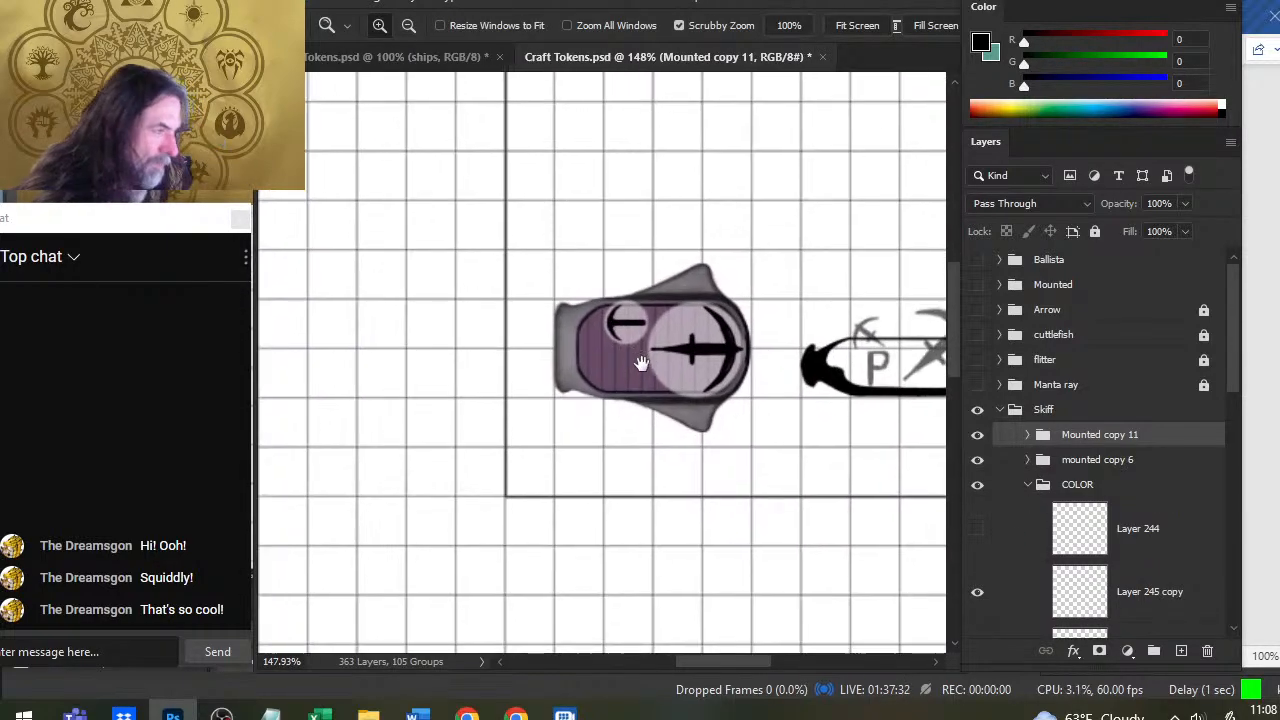
drag(724, 411, 643, 473)
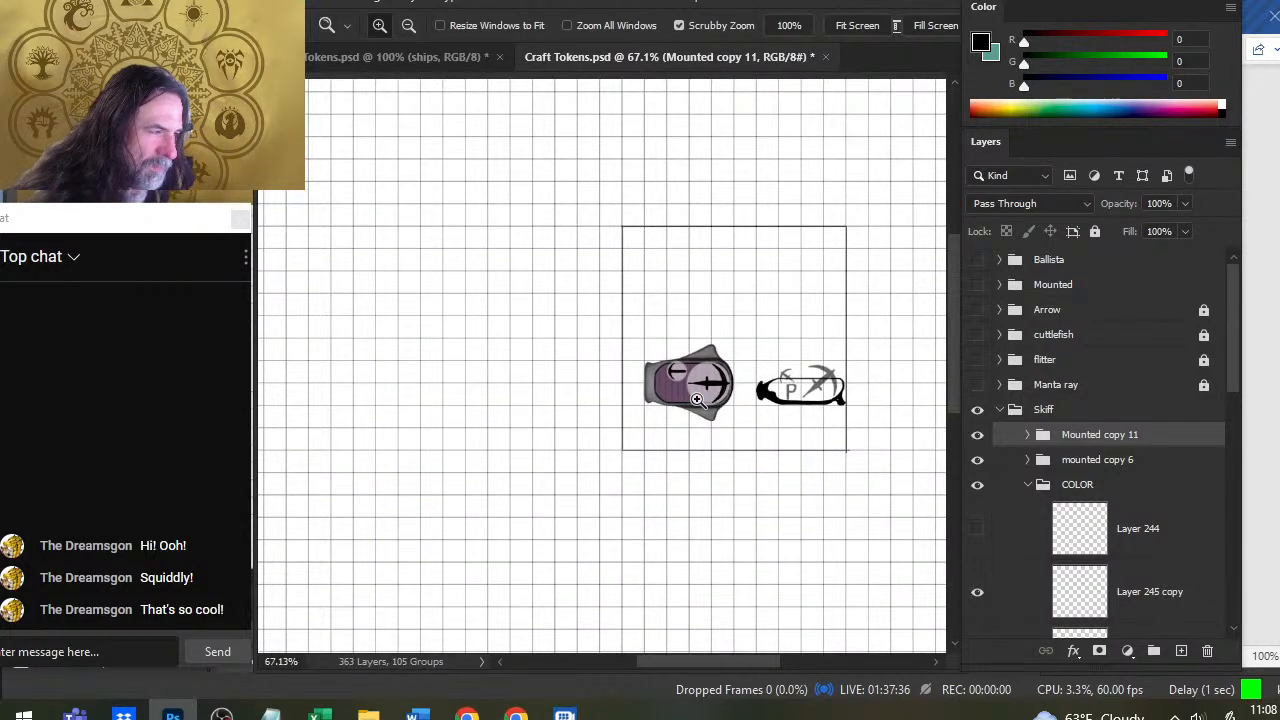
drag(699, 401, 768, 431)
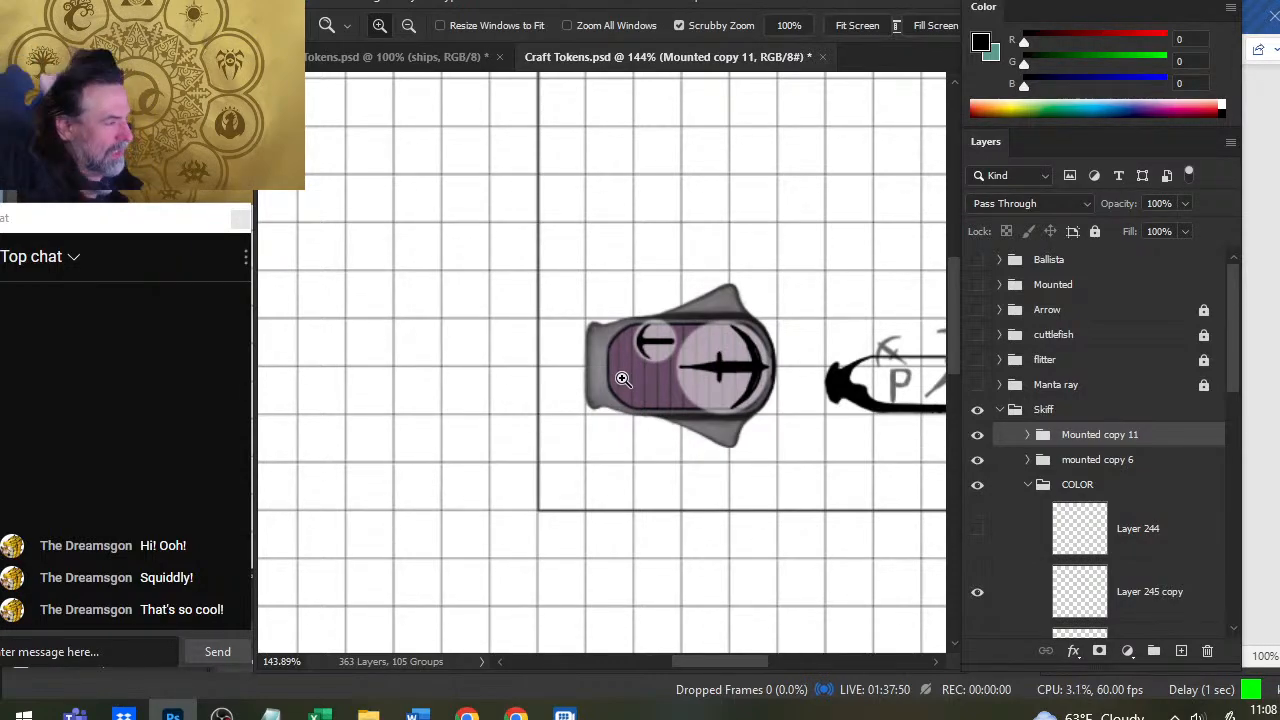
drag(763, 414, 640, 388)
drag(788, 446, 706, 500)
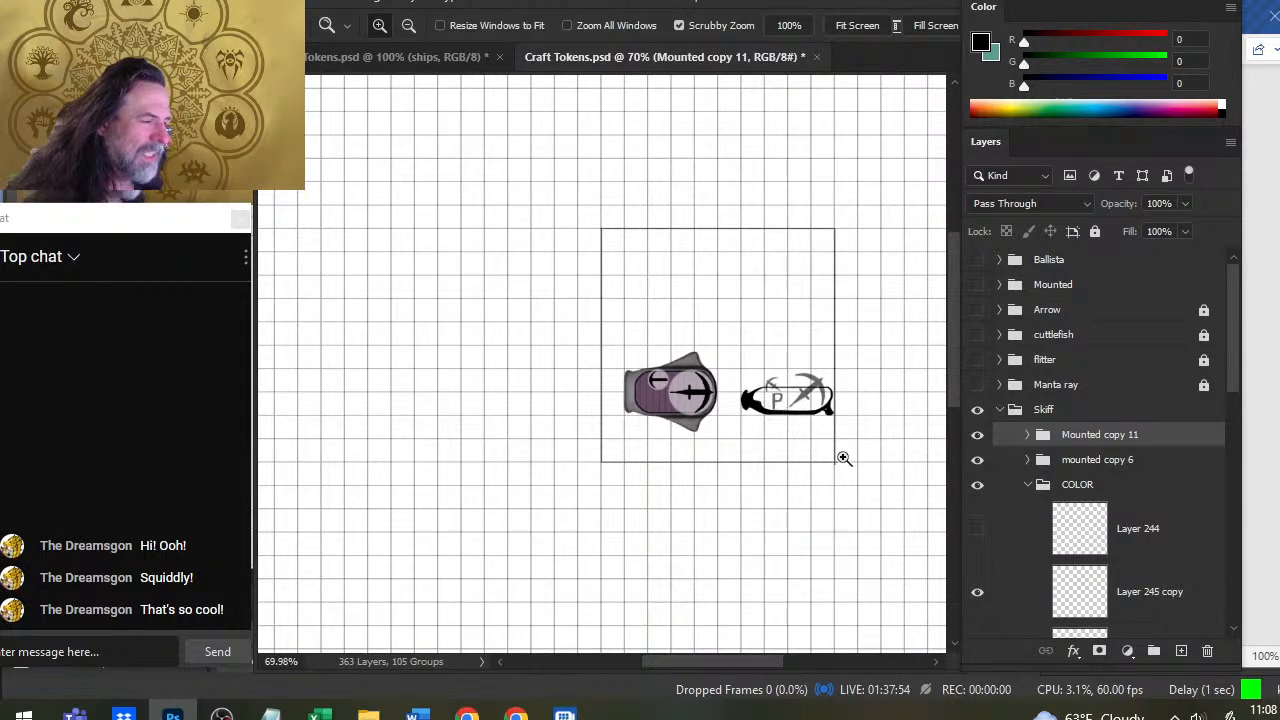
drag(843, 451, 935, 468)
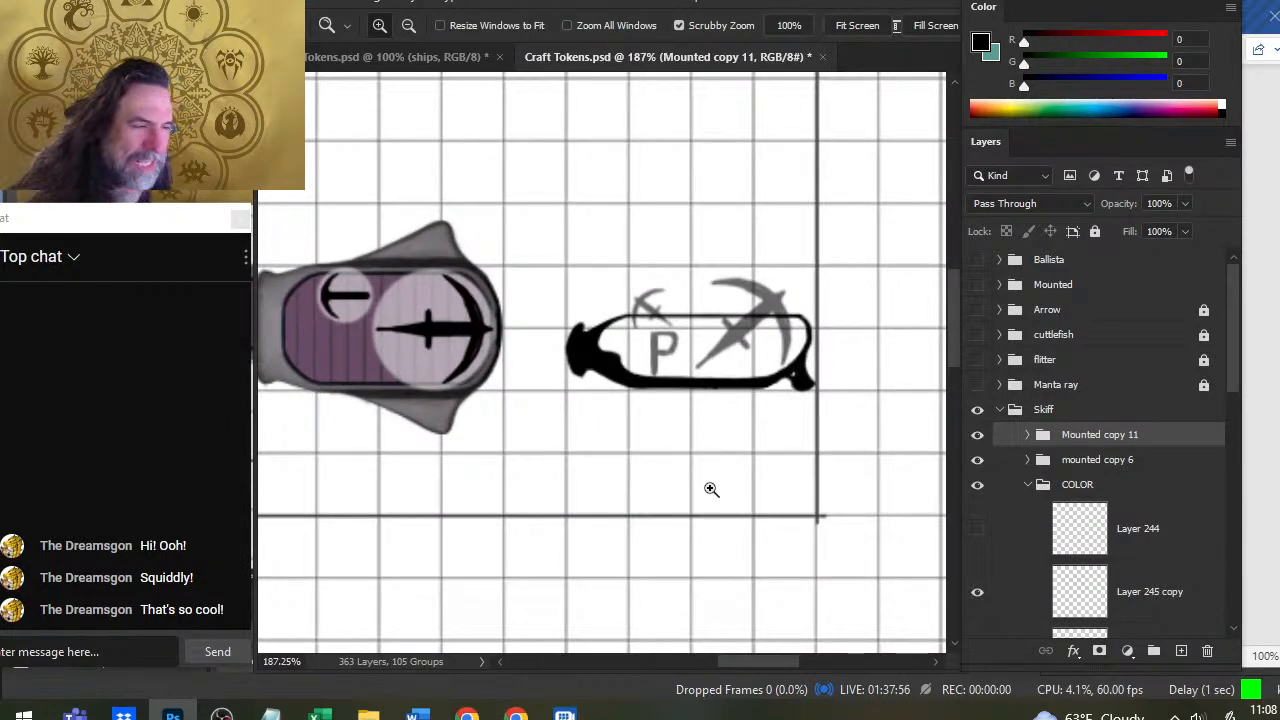
drag(851, 454, 766, 484)
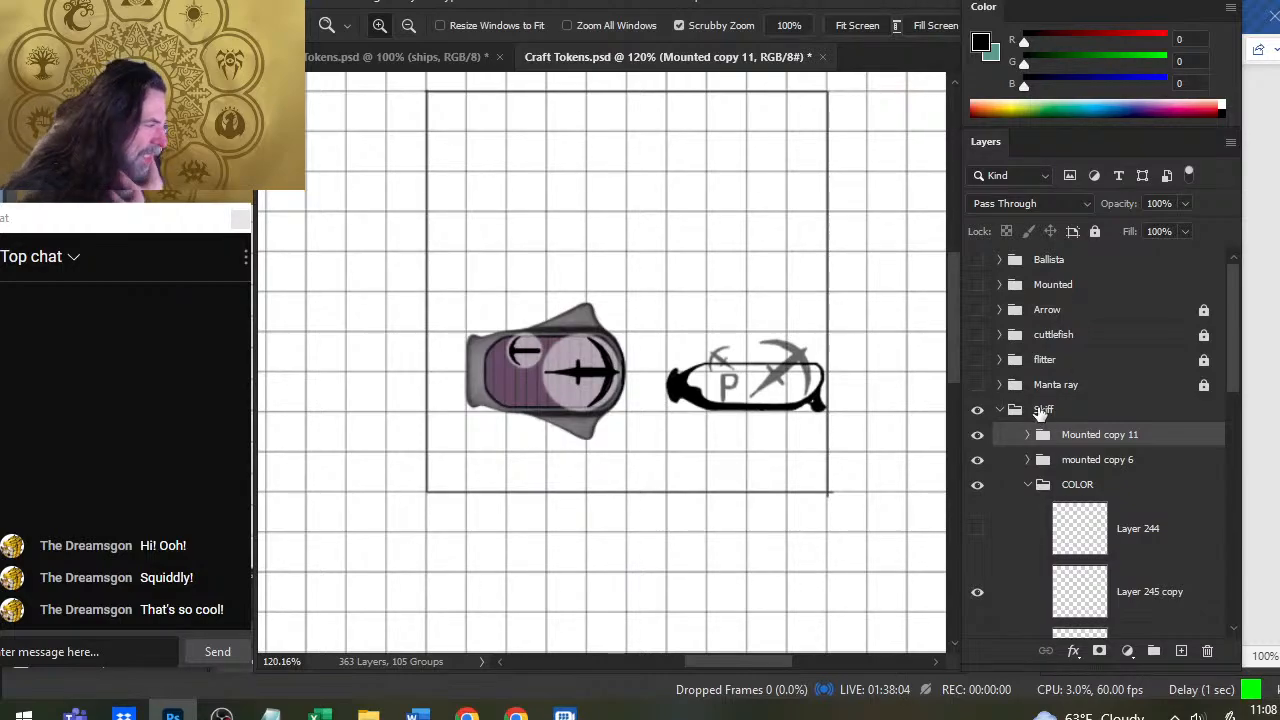
Collapse and lock the finished Skiff group, then save the Craft Tokens document
click(997, 414)
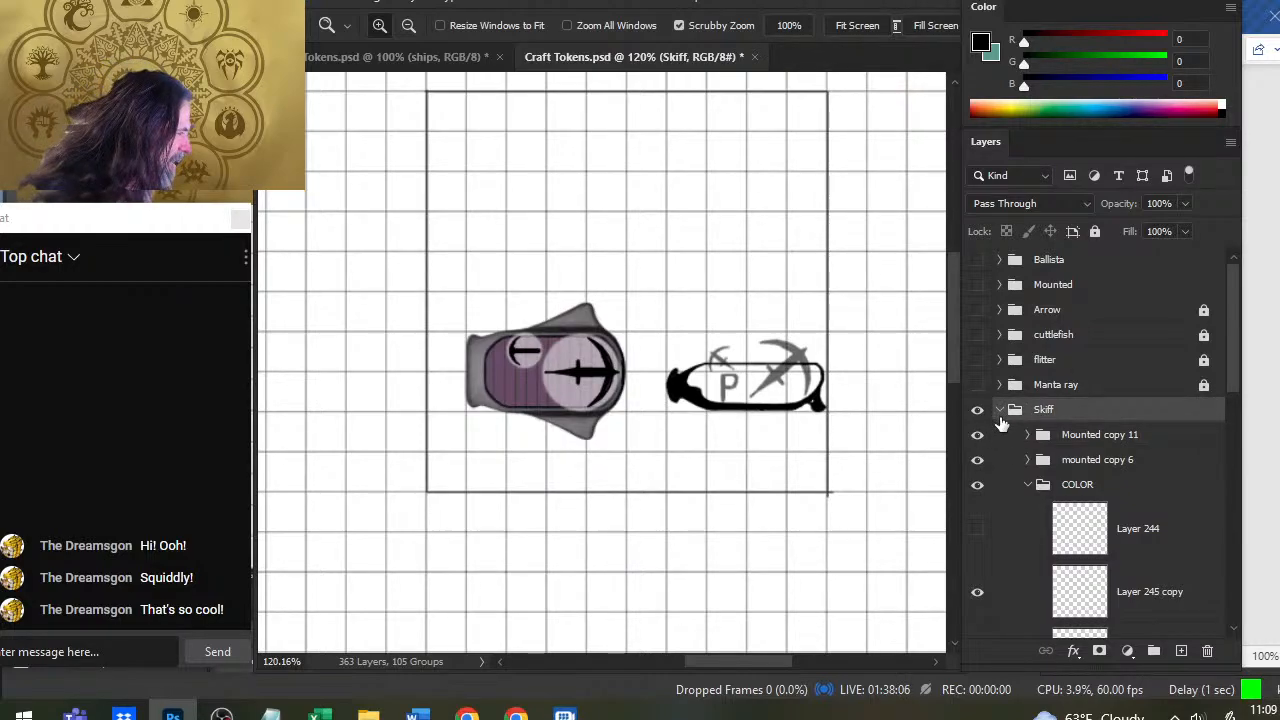
click(999, 411)
click(1094, 231)
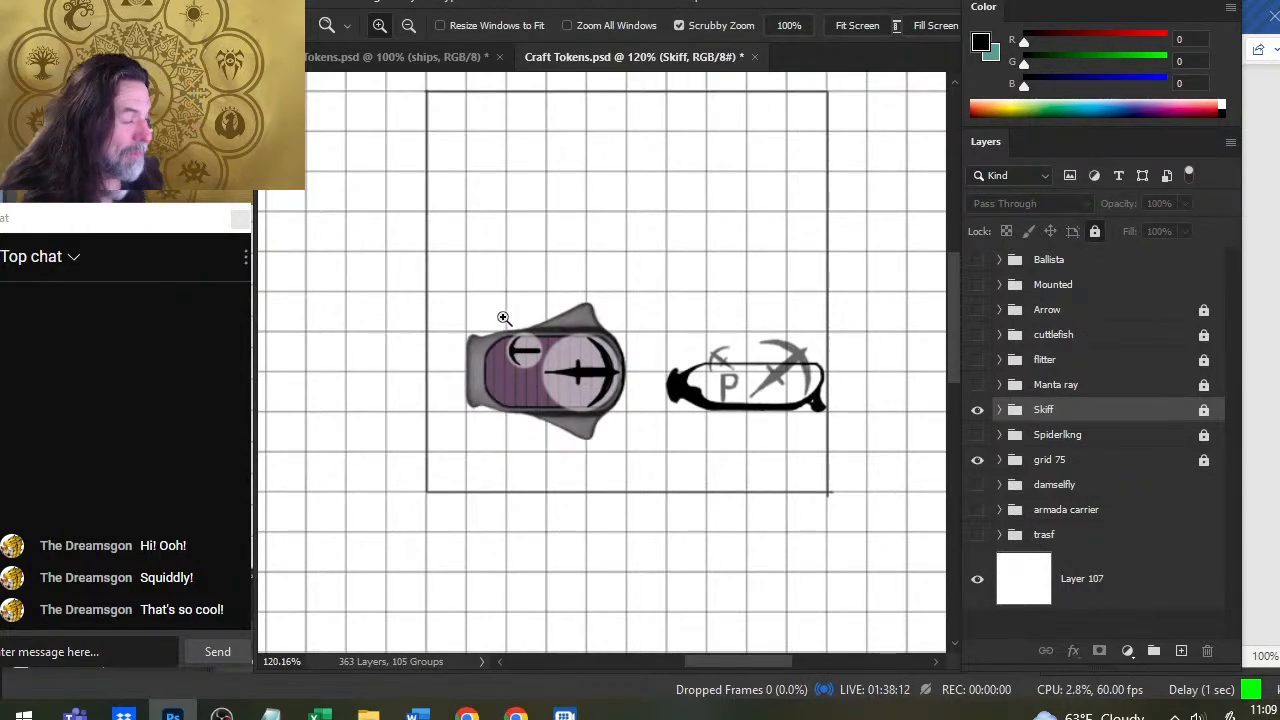
scroll(700, 355, down, 3)
key(ctrl+s)
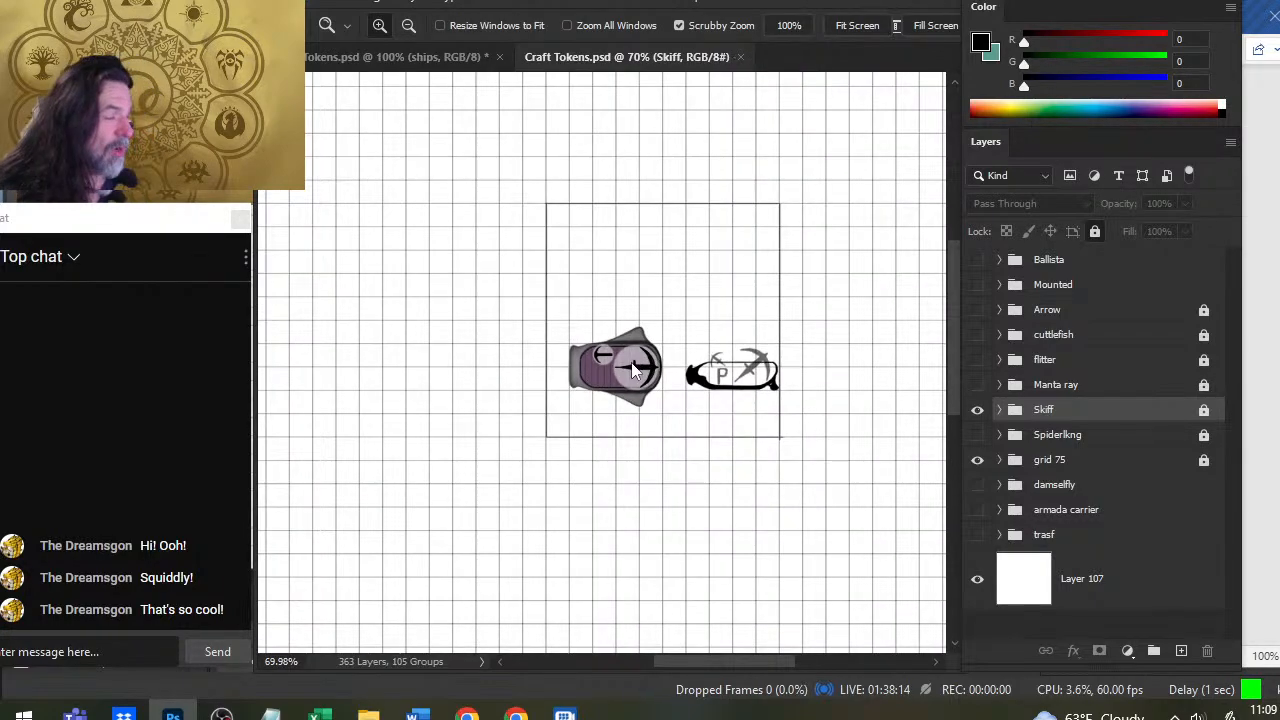
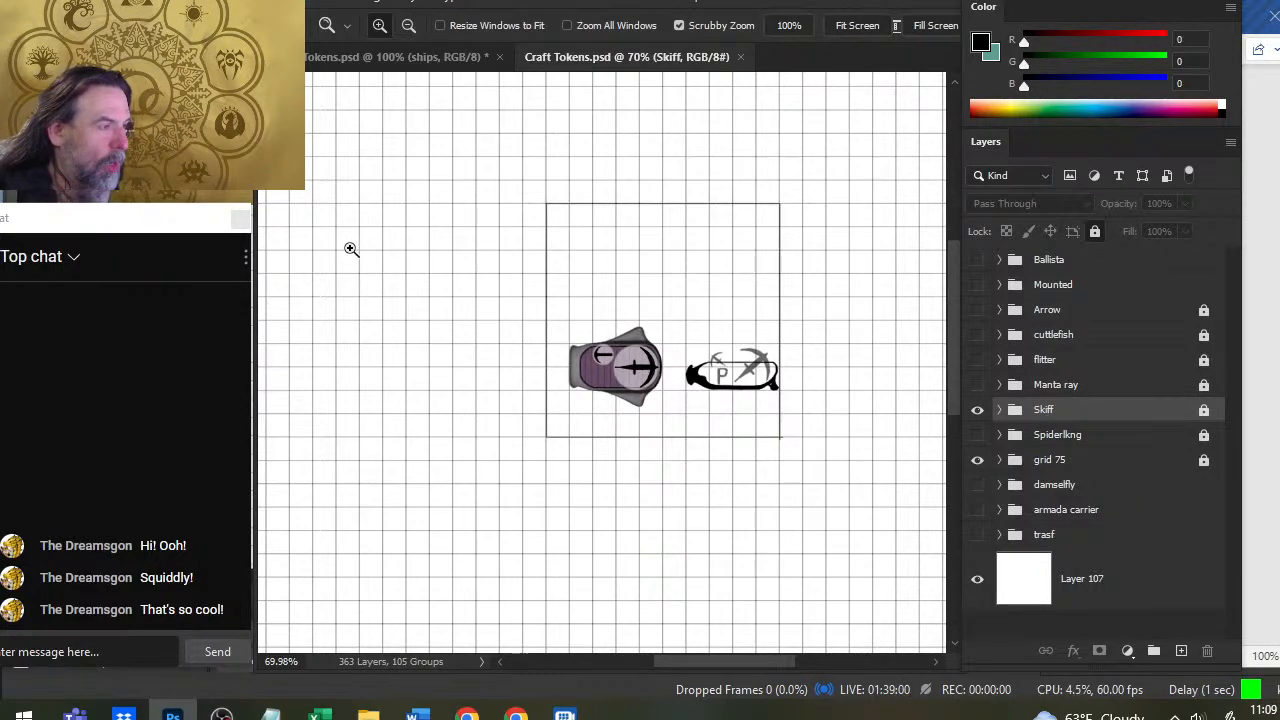
Switch to the SCE Layout document in Word and look back from the Chapter 4 neogi encounter to the Dark Star encounter
key(alt+Tab)
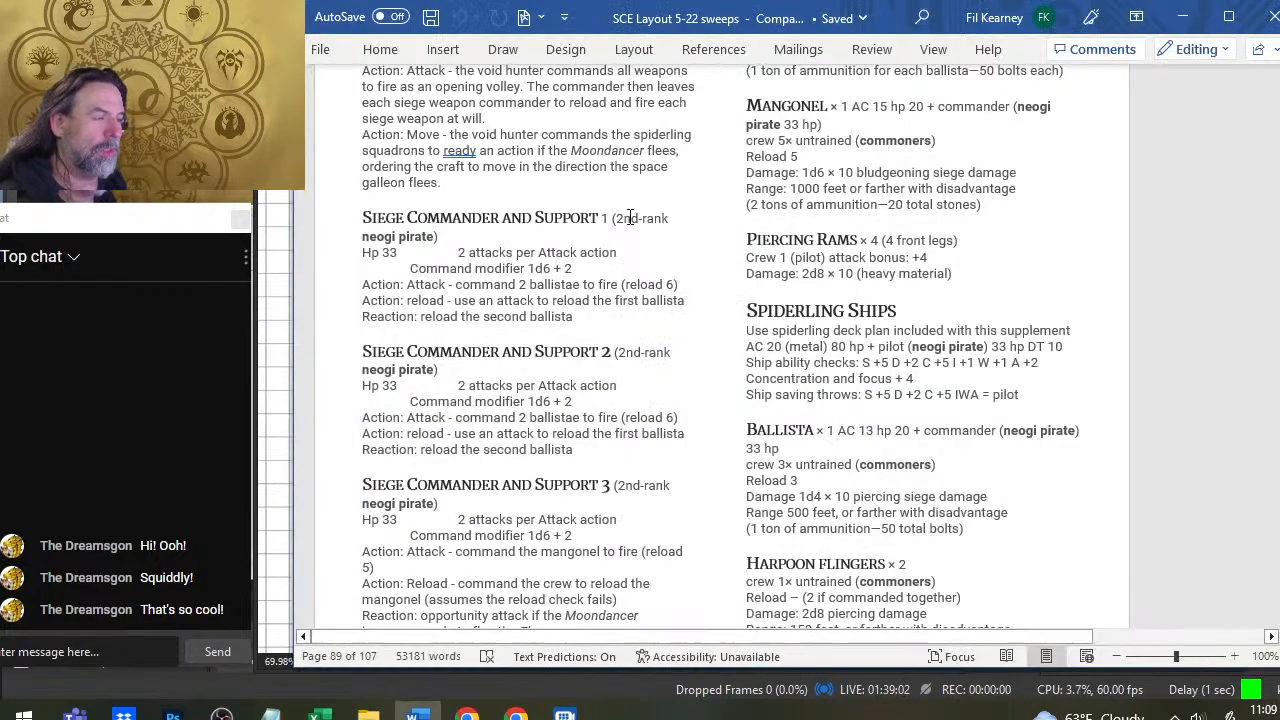
scroll(658, 459, down, 5)
scroll(658, 459, up, 20)
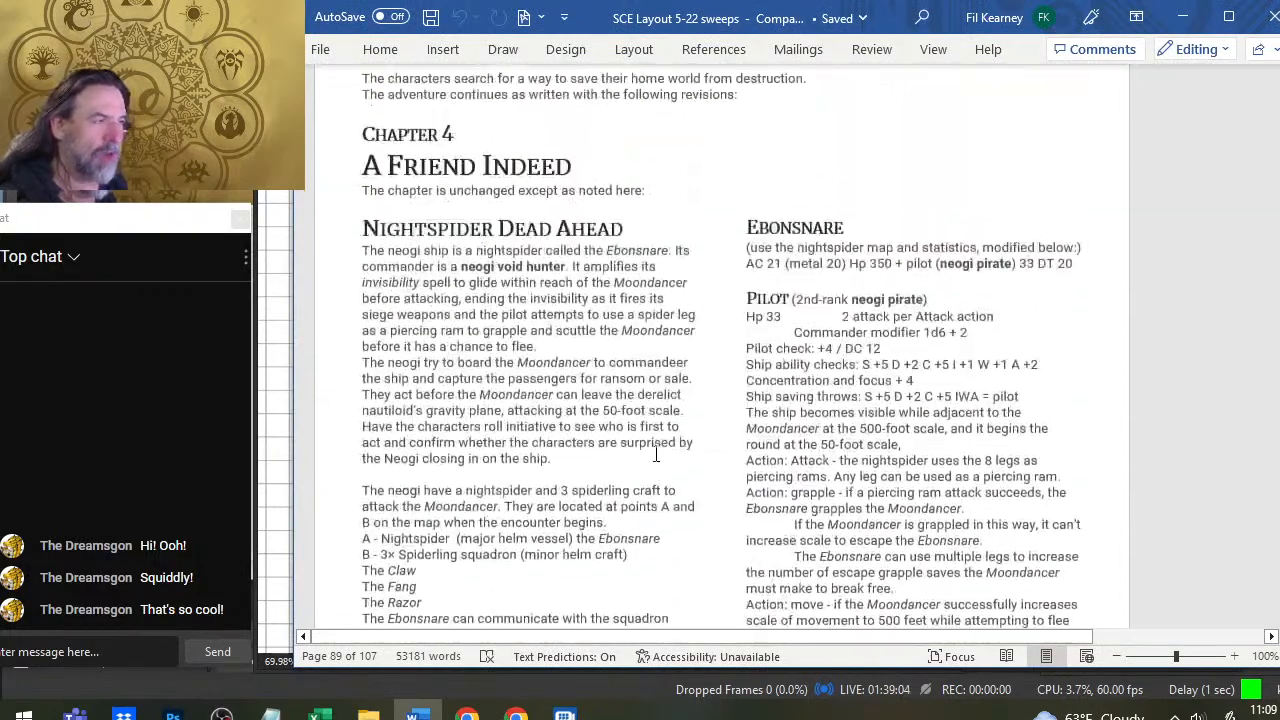
scroll(656, 455, down, 10)
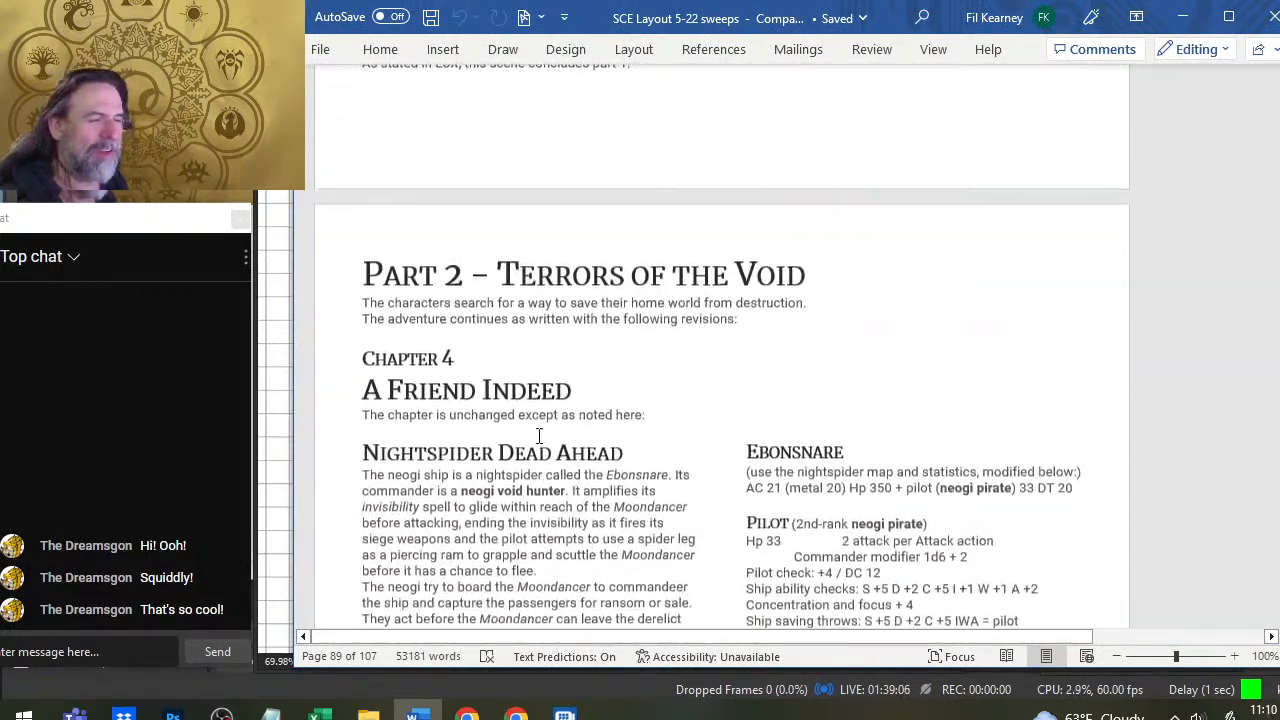
scroll(645, 296, up, 15)
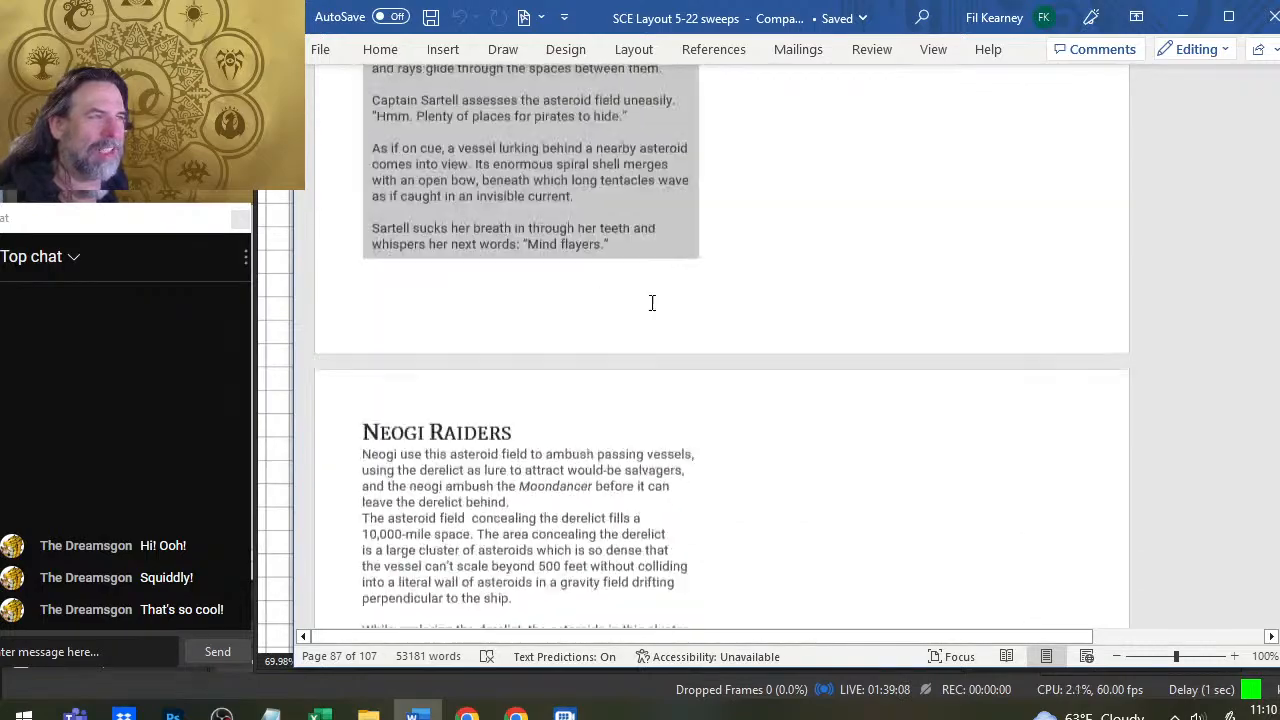
scroll(832, 310, up, 15)
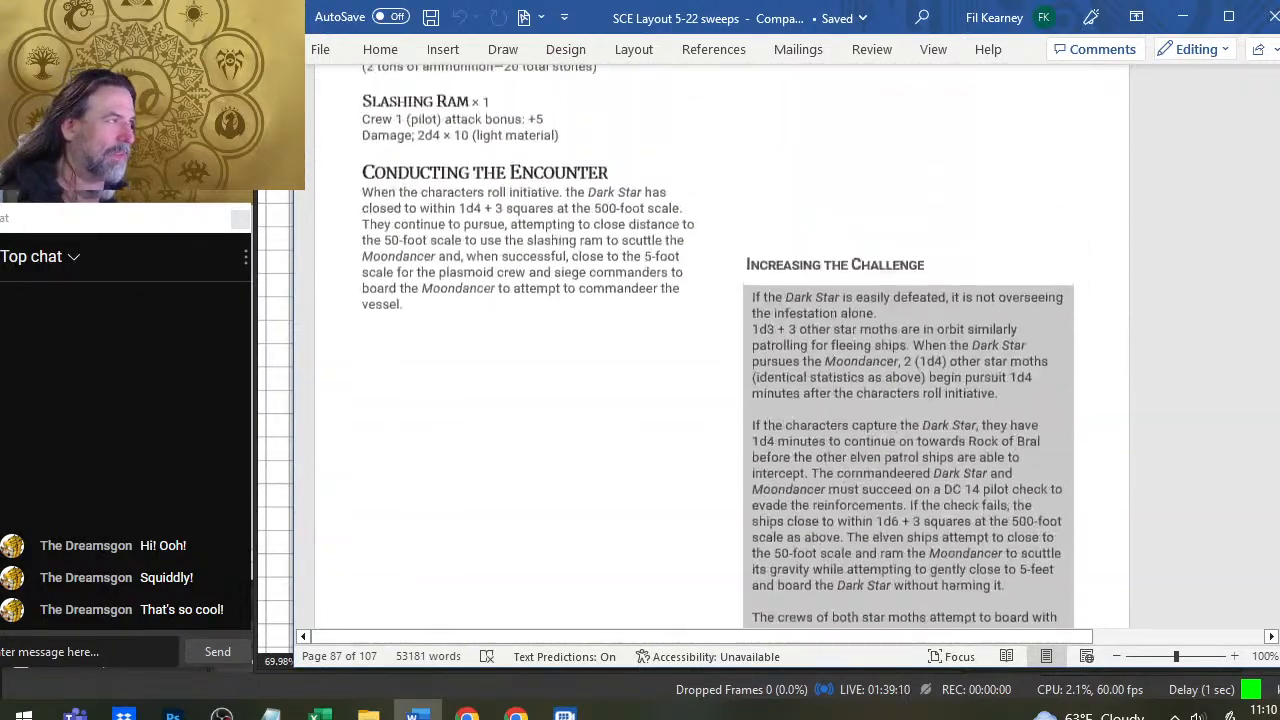
scroll(832, 313, up, 5)
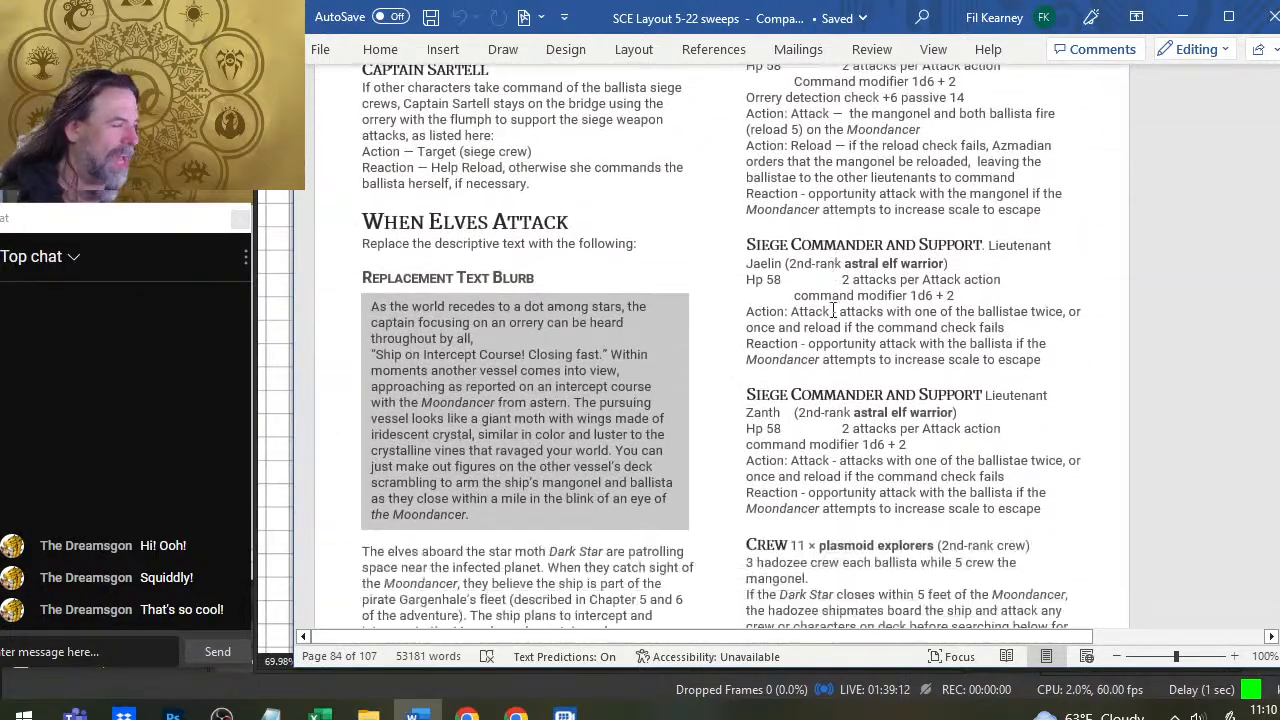
scroll(840, 325, up, 6)
Review the Dark Star crew and siege weapon statistics, then look back to the Moondancer statistics in Chapter 2
scroll(840, 325, down, 4)
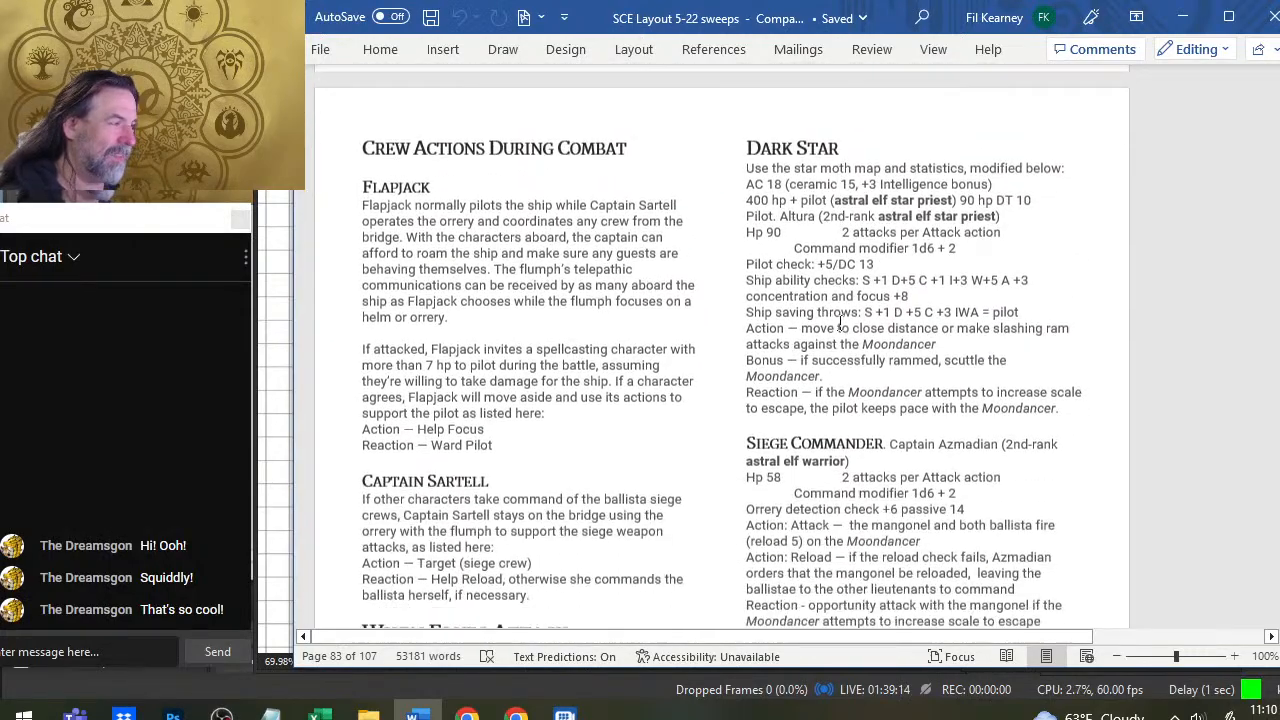
scroll(838, 212, up, 2)
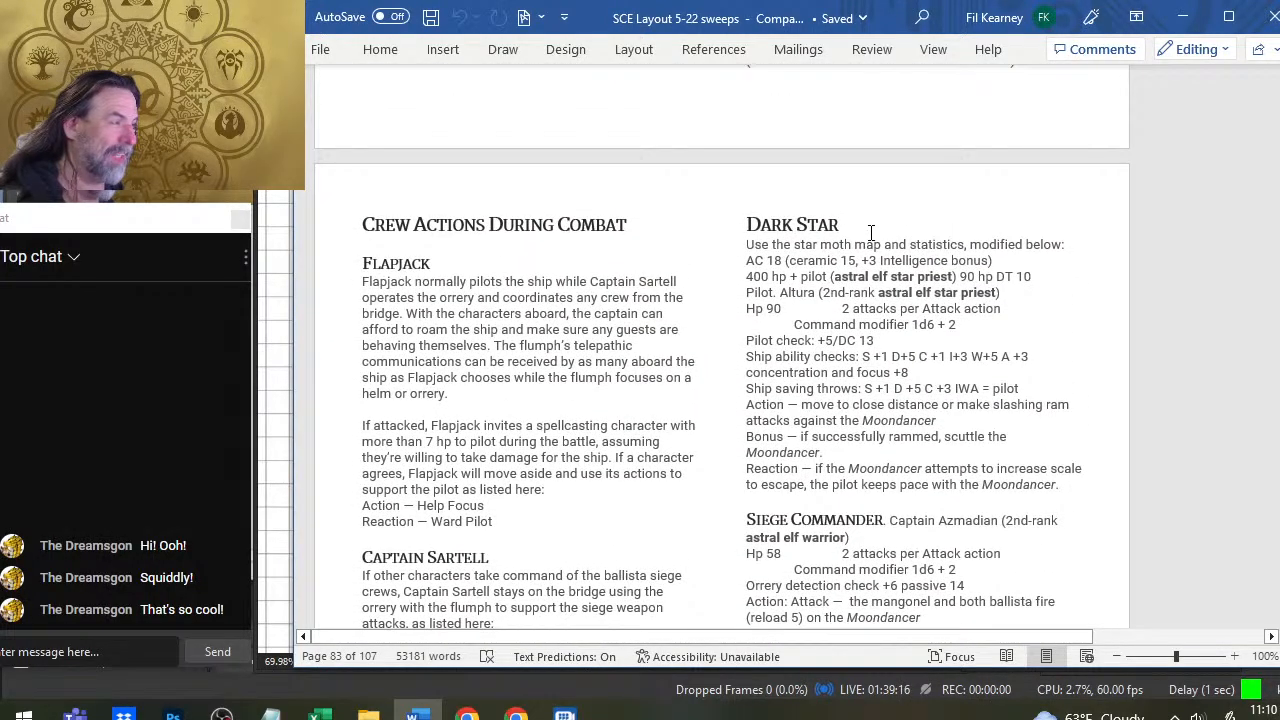
scroll(873, 245, down, 2)
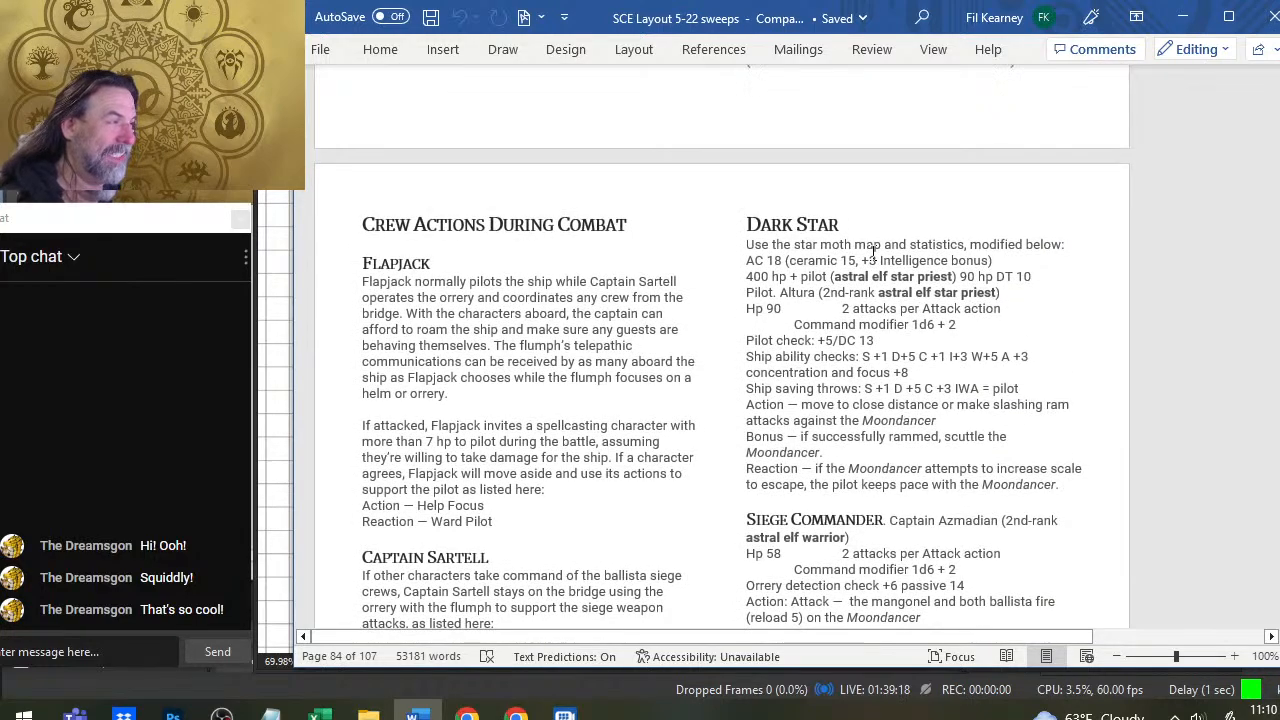
scroll(854, 220, down, 2)
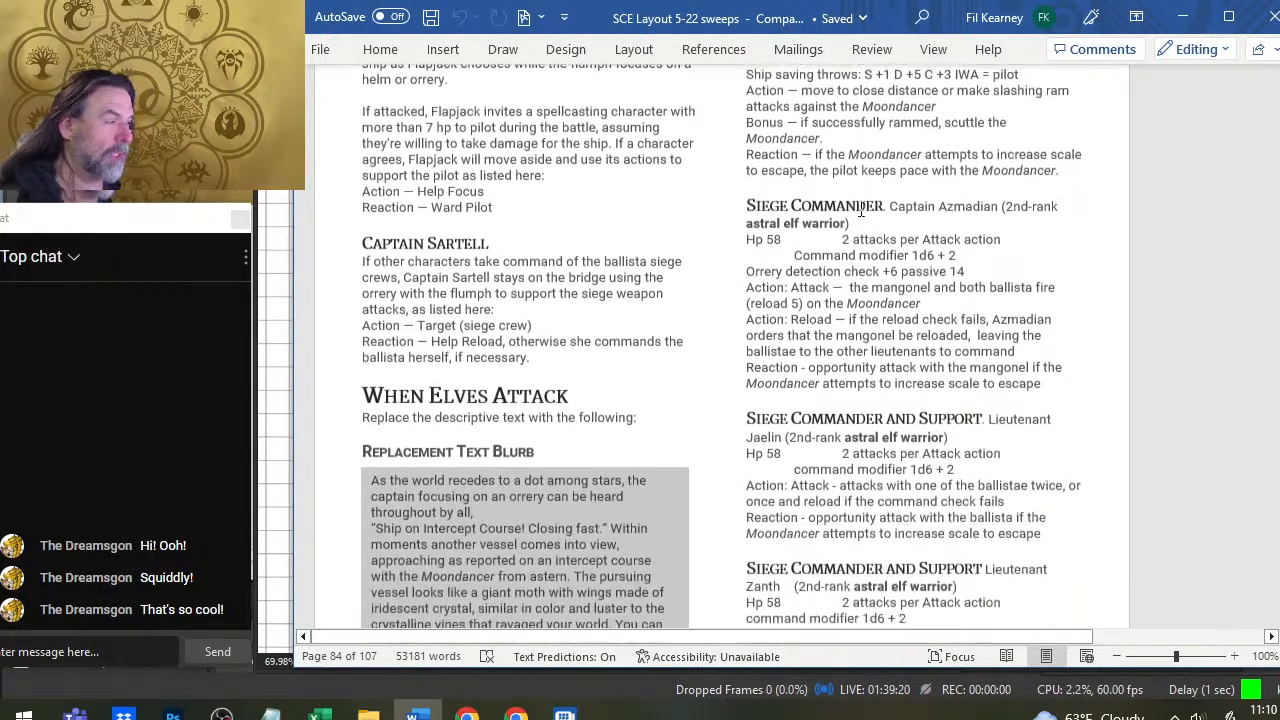
scroll(860, 208, down, 15)
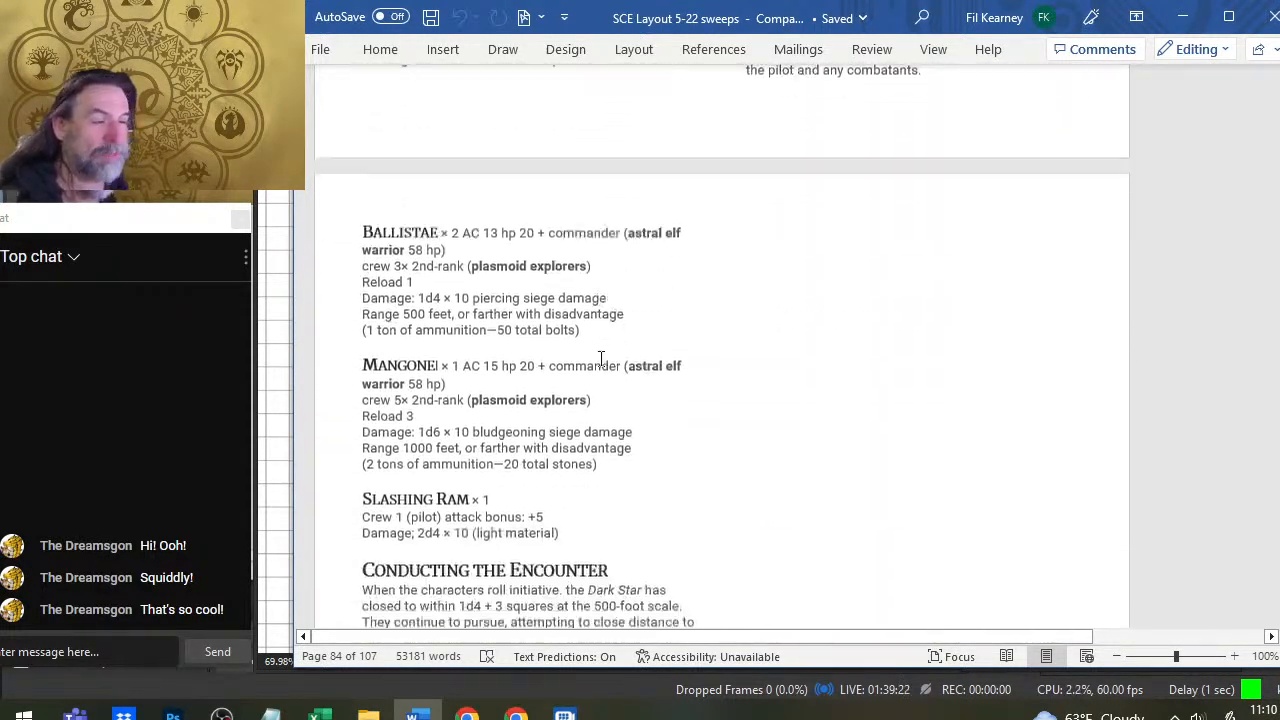
scroll(1203, 294, up, 20)
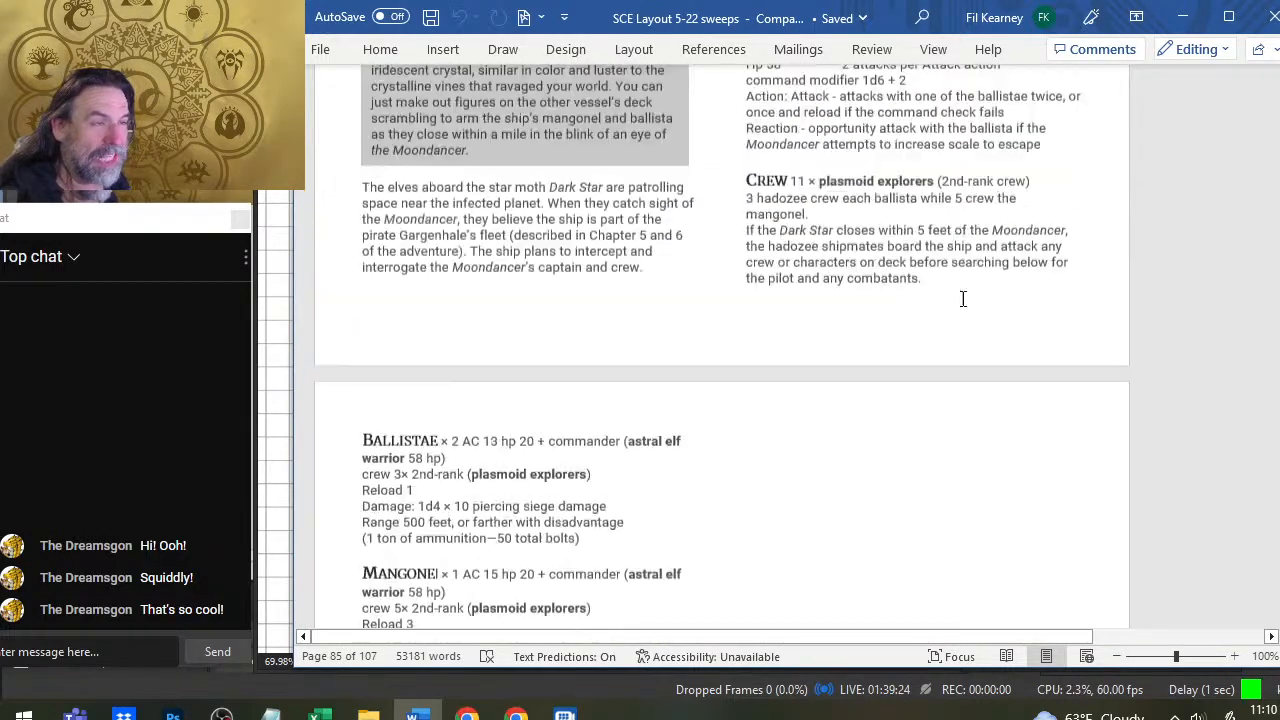
scroll(1049, 290, up, 9)
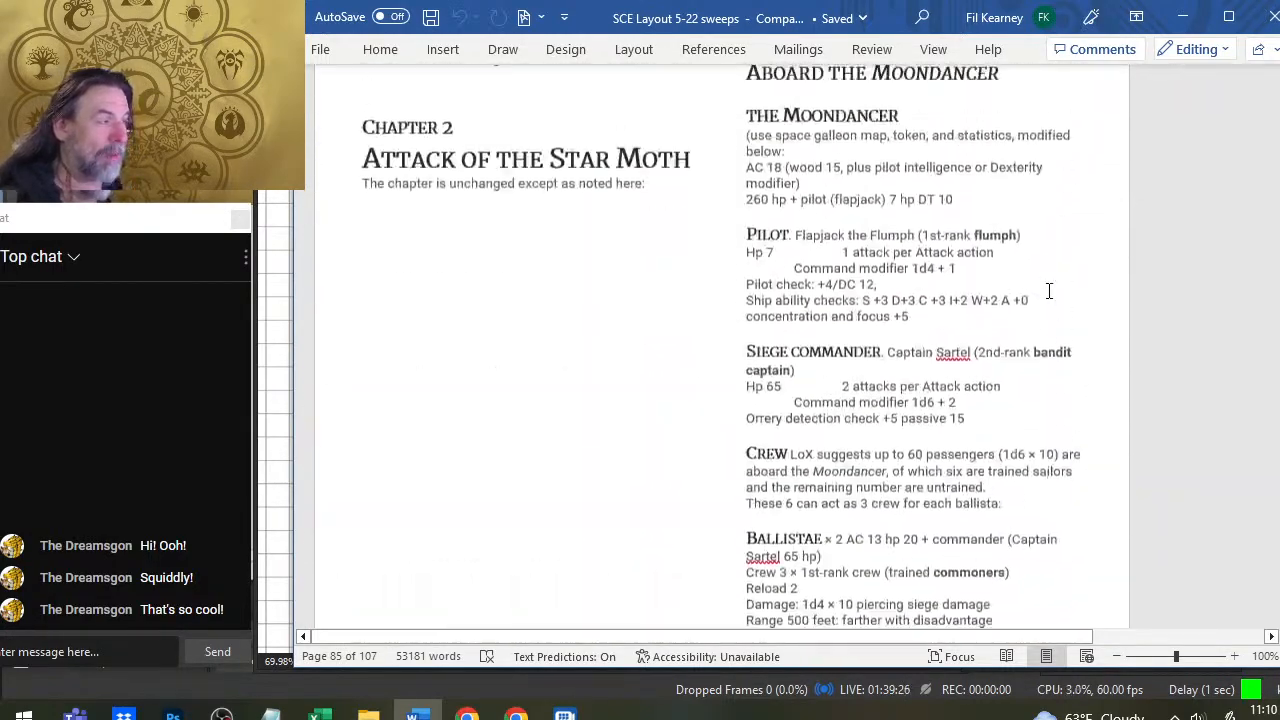
Read forward from the Moondancer statistics through Dark Star, Treacherous Salvage and Neogi Raiders to the Chapter 4 squadron commander
scroll(866, 213, down, 13)
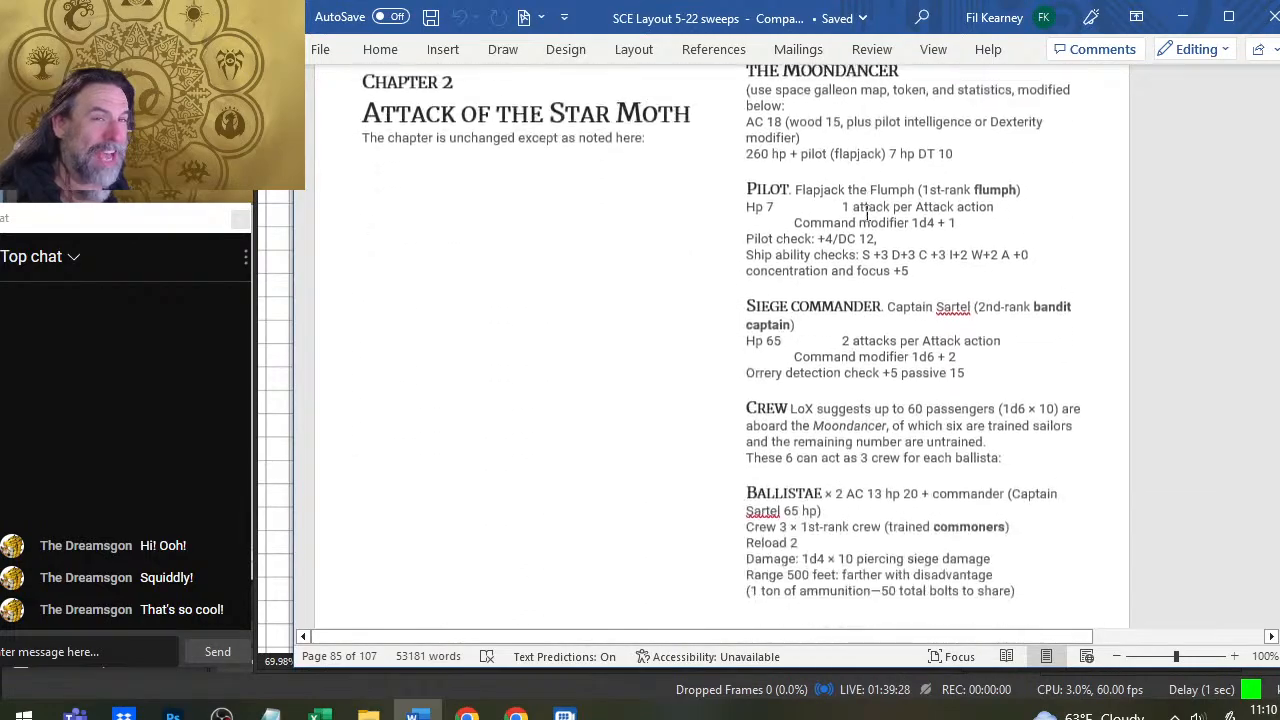
scroll(815, 192, down, 11)
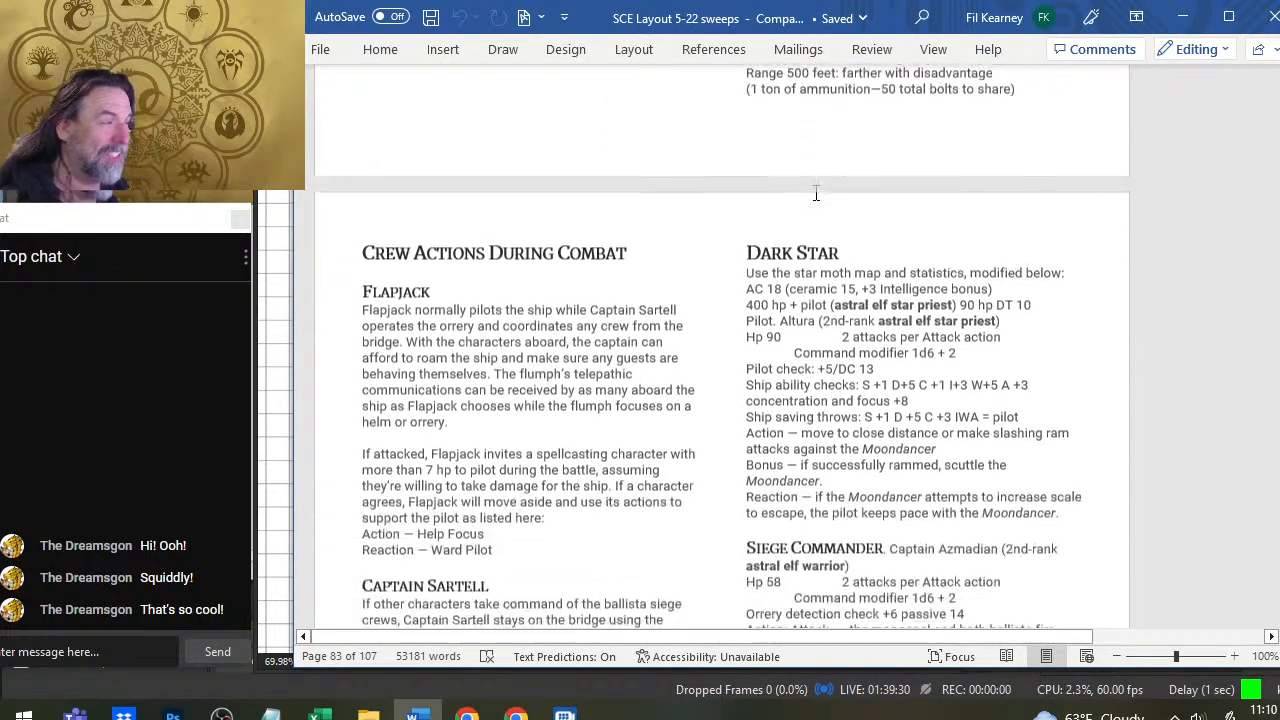
scroll(815, 192, down, 16)
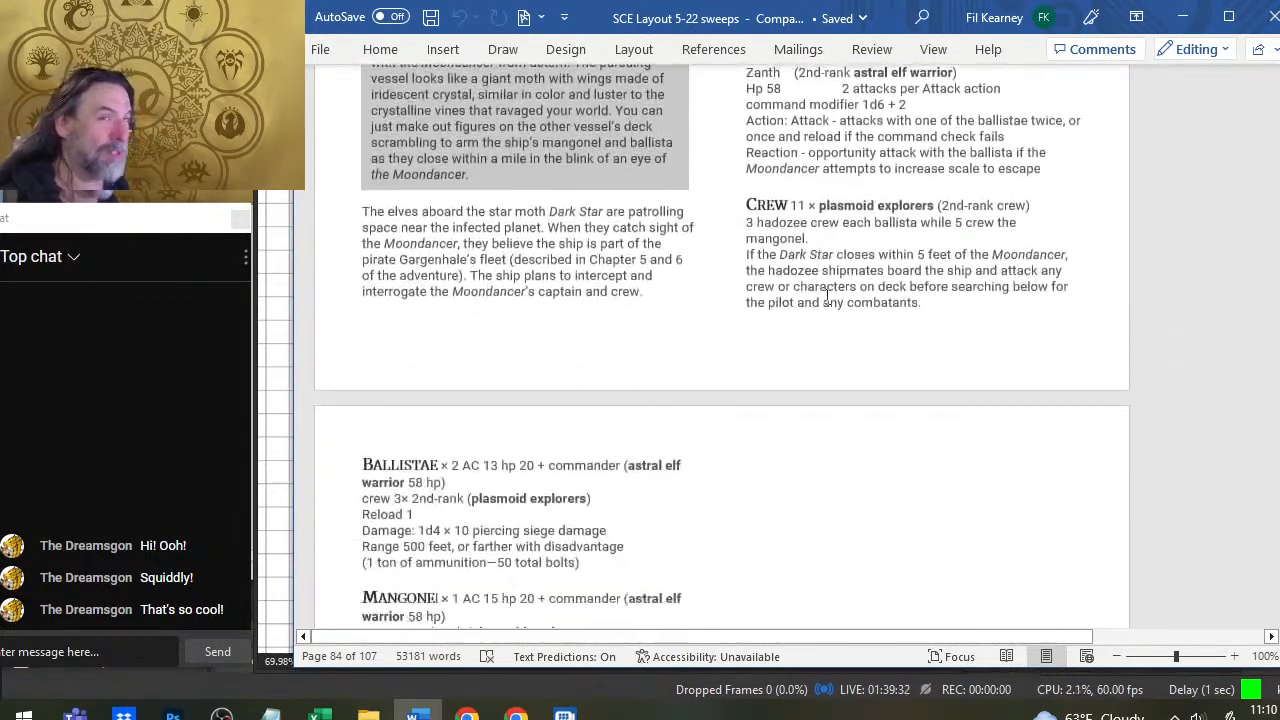
scroll(756, 251, down, 15)
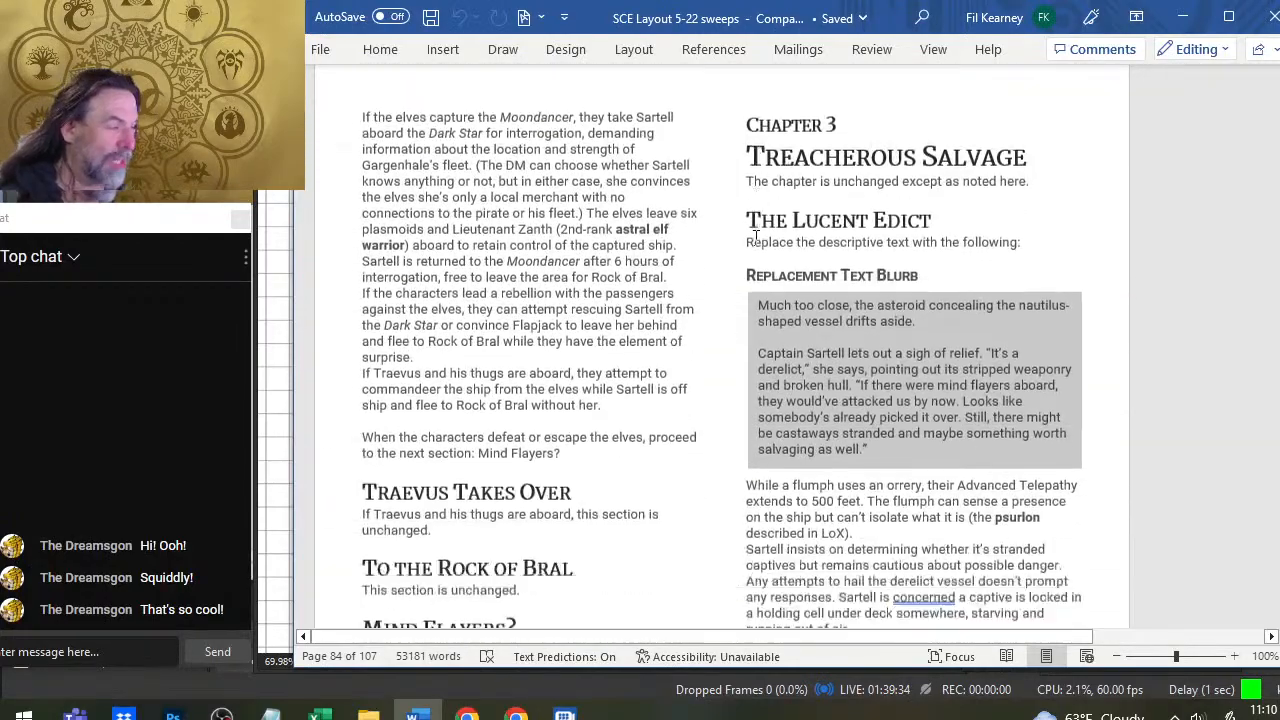
scroll(752, 240, down, 16)
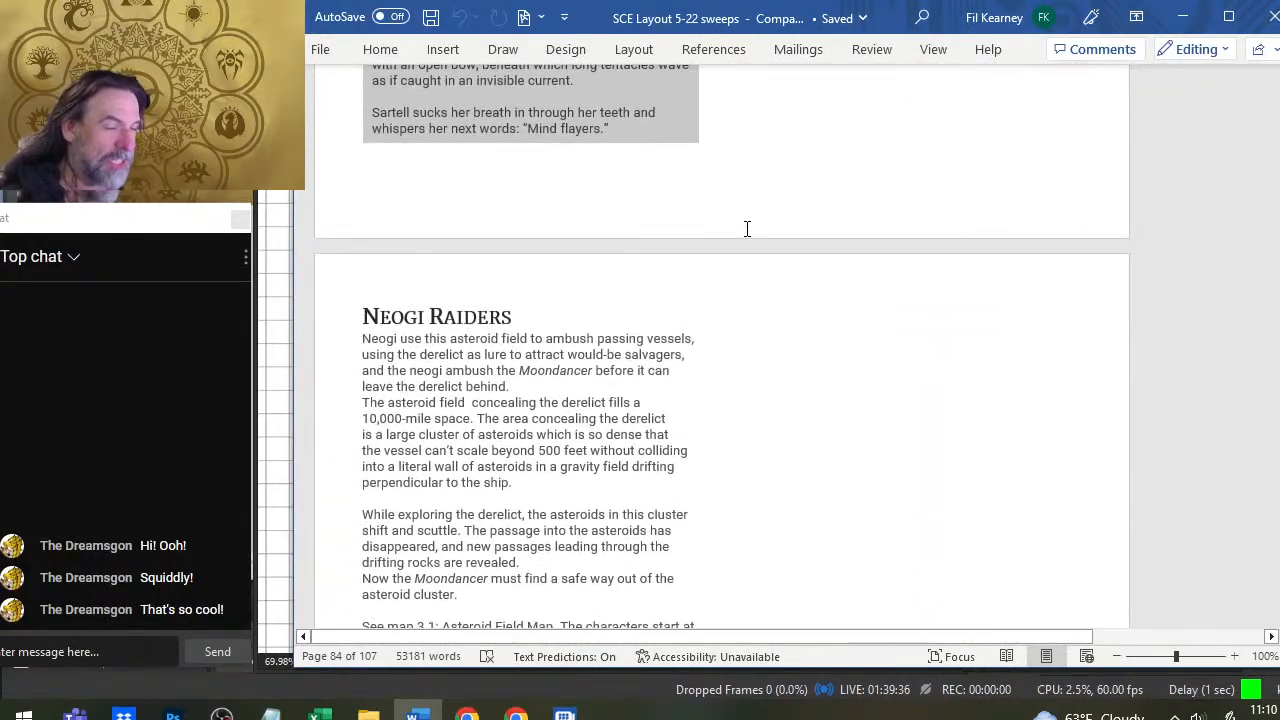
scroll(746, 230, down, 20)
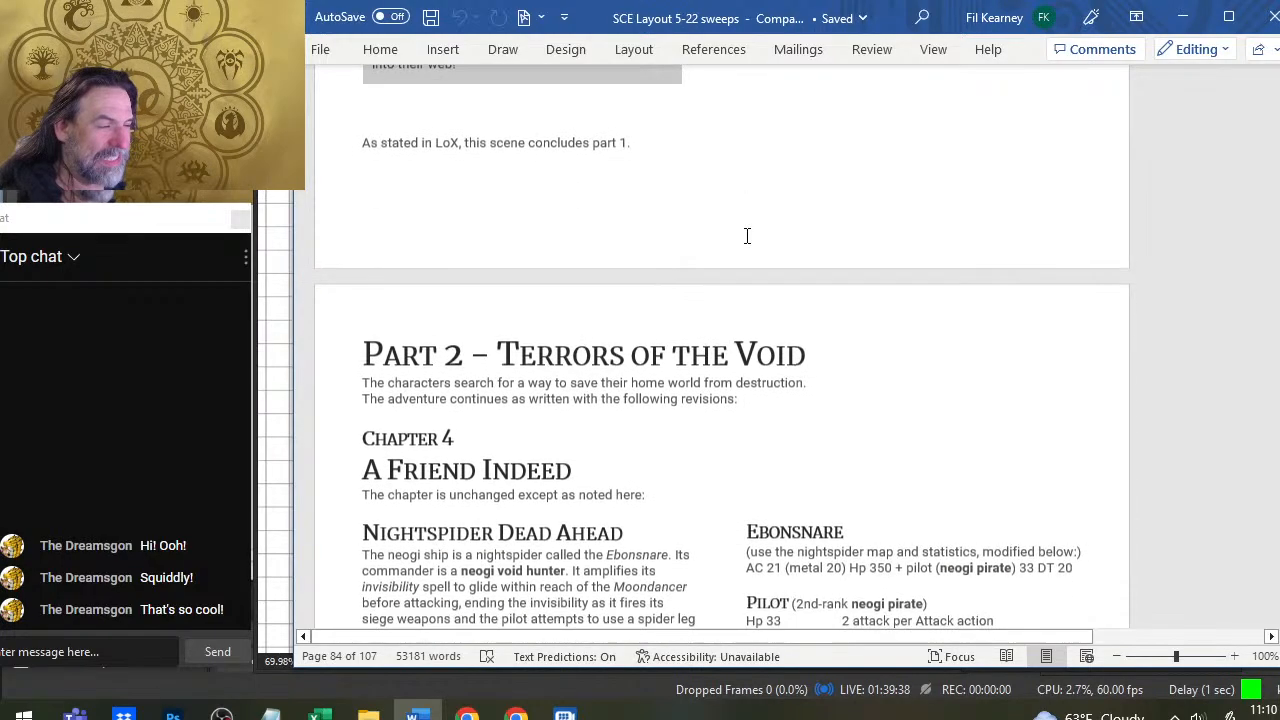
scroll(746, 236, down, 20)
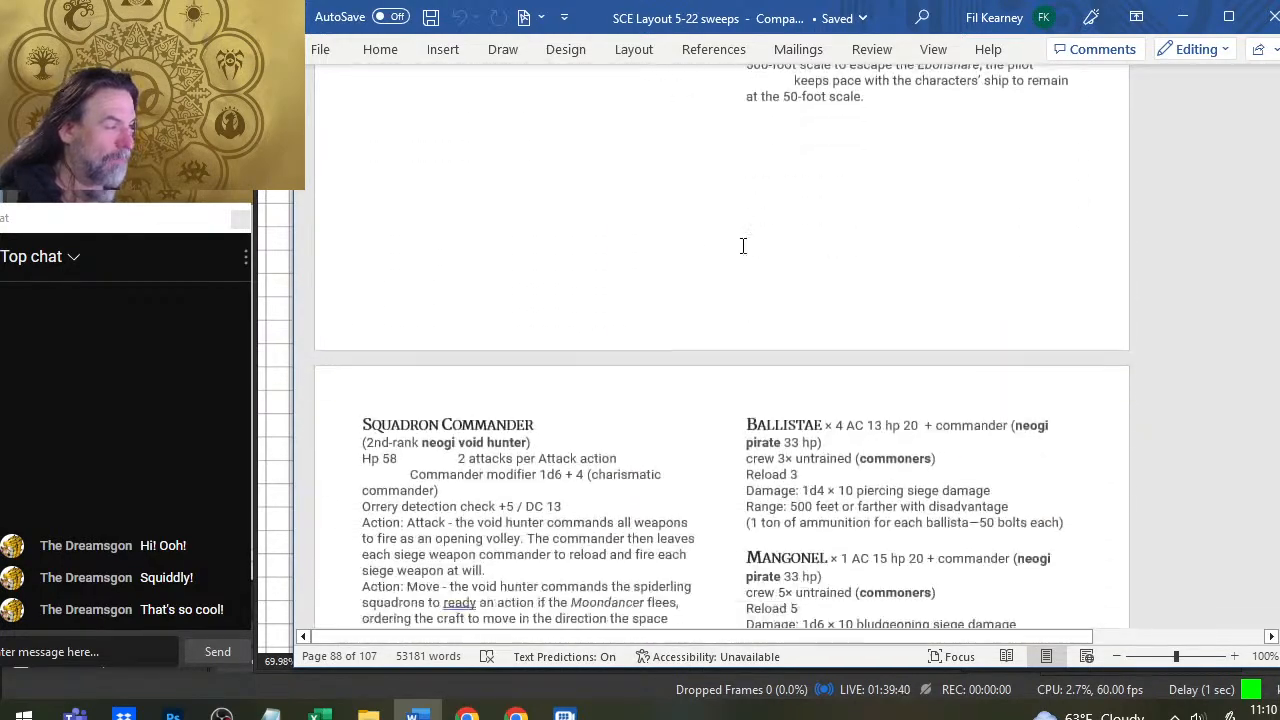
Examine the Ebonsnare's siege weapons, the spiderling ships' harpoon flingers and the Asteroid Cluster Walls text
scroll(746, 245, down, 5)
scroll(747, 250, up, 9)
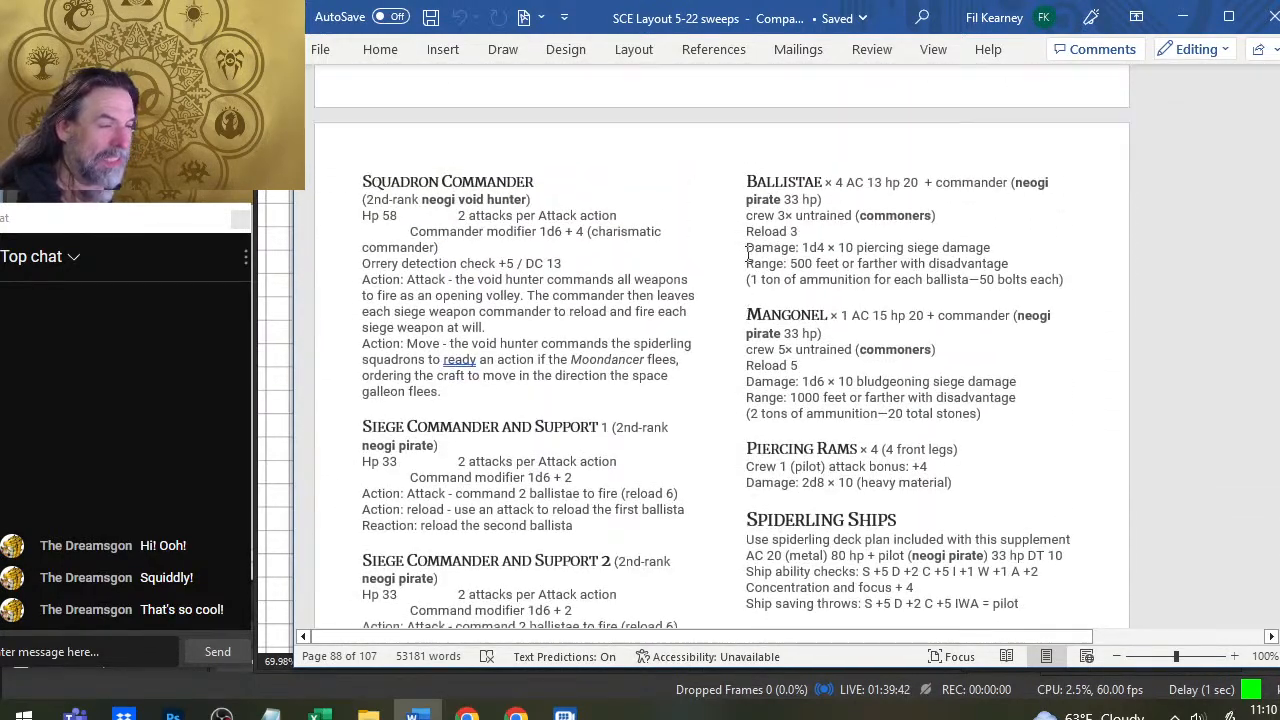
scroll(750, 252, down, 17)
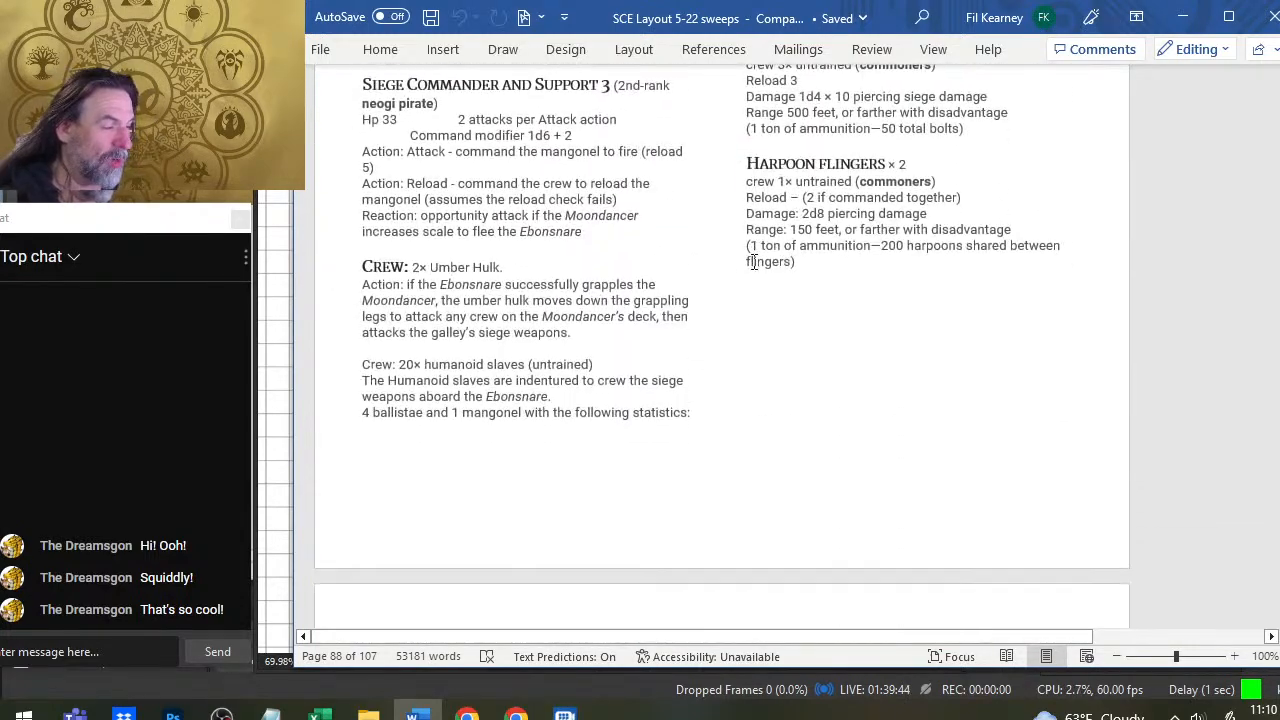
scroll(800, 248, down, 18)
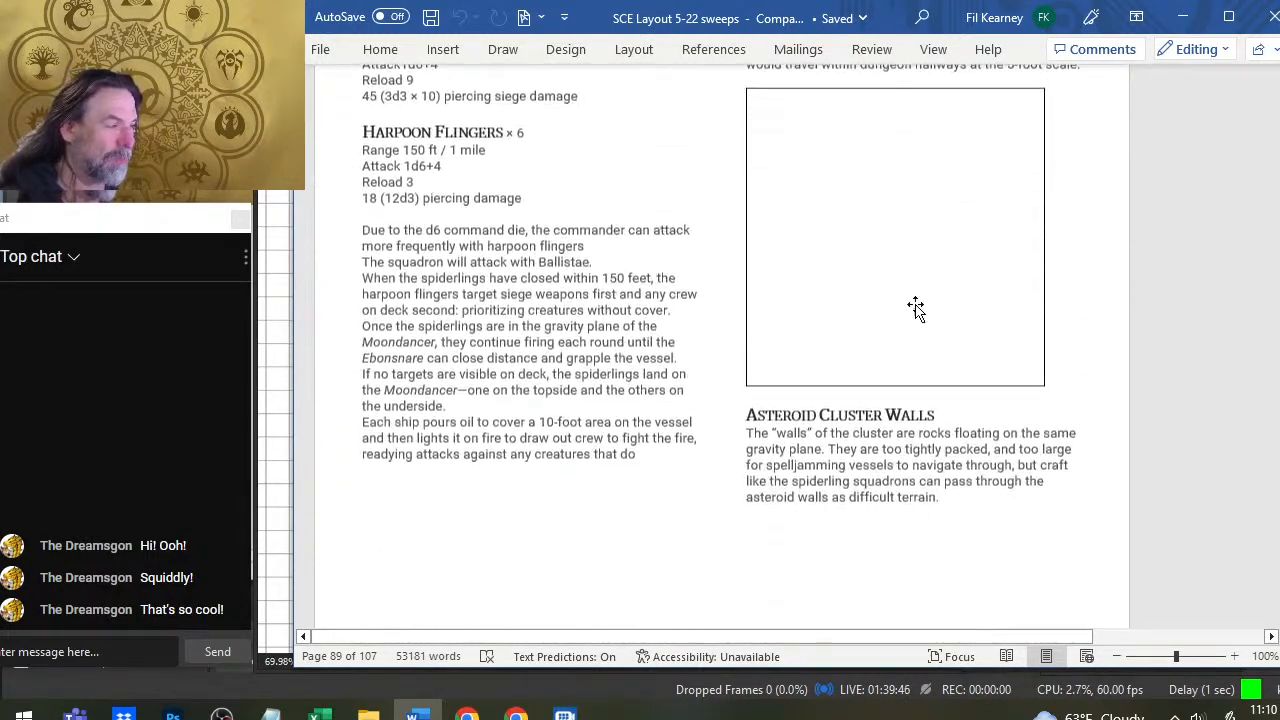
scroll(646, 427, down, 5)
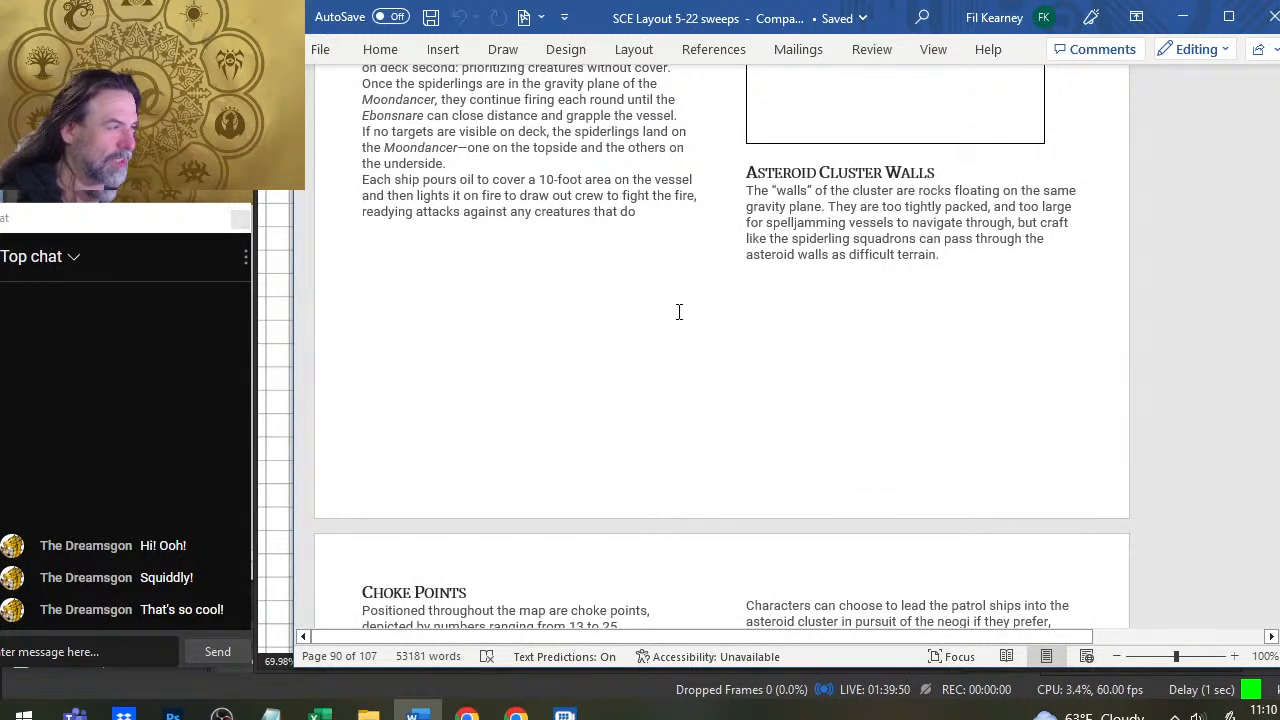
Examine the Choke Points, Space Galleon Squadron and To the Rescue! sections, continuing to the Second Breath's crew and Jolly Boat
scroll(588, 307, down, 8)
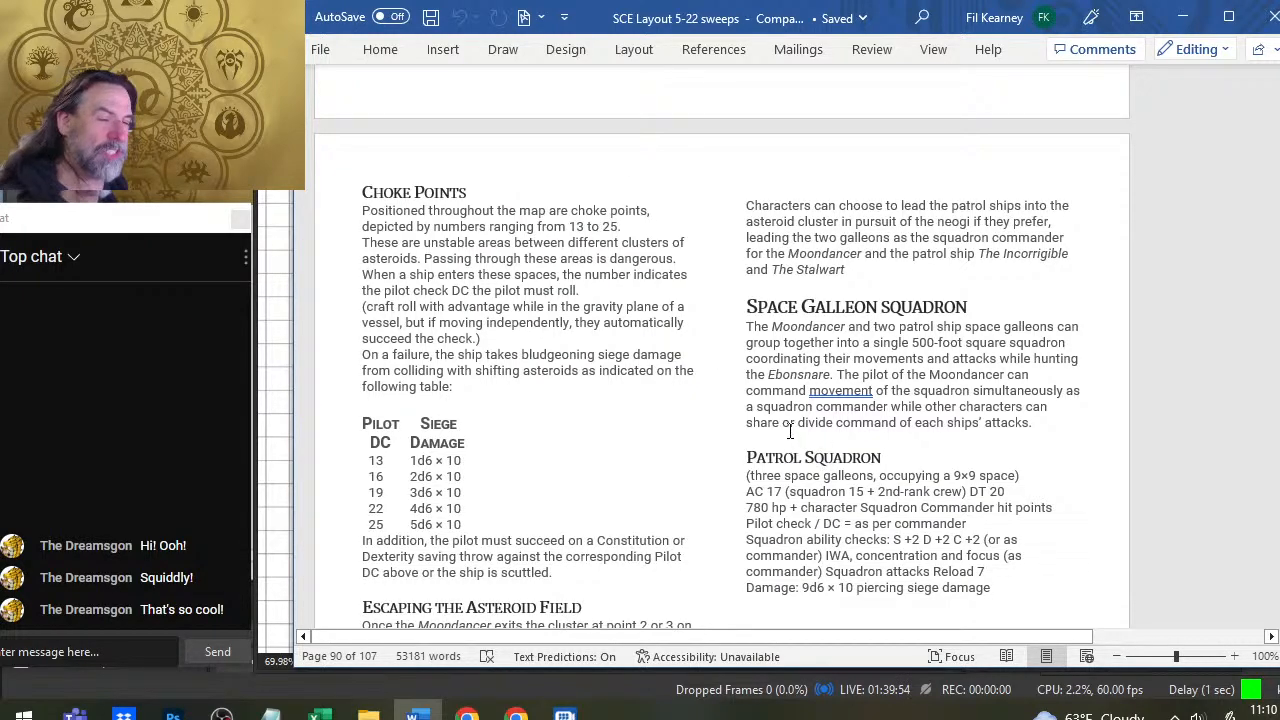
scroll(789, 430, down, 2)
scroll(727, 420, up, 3)
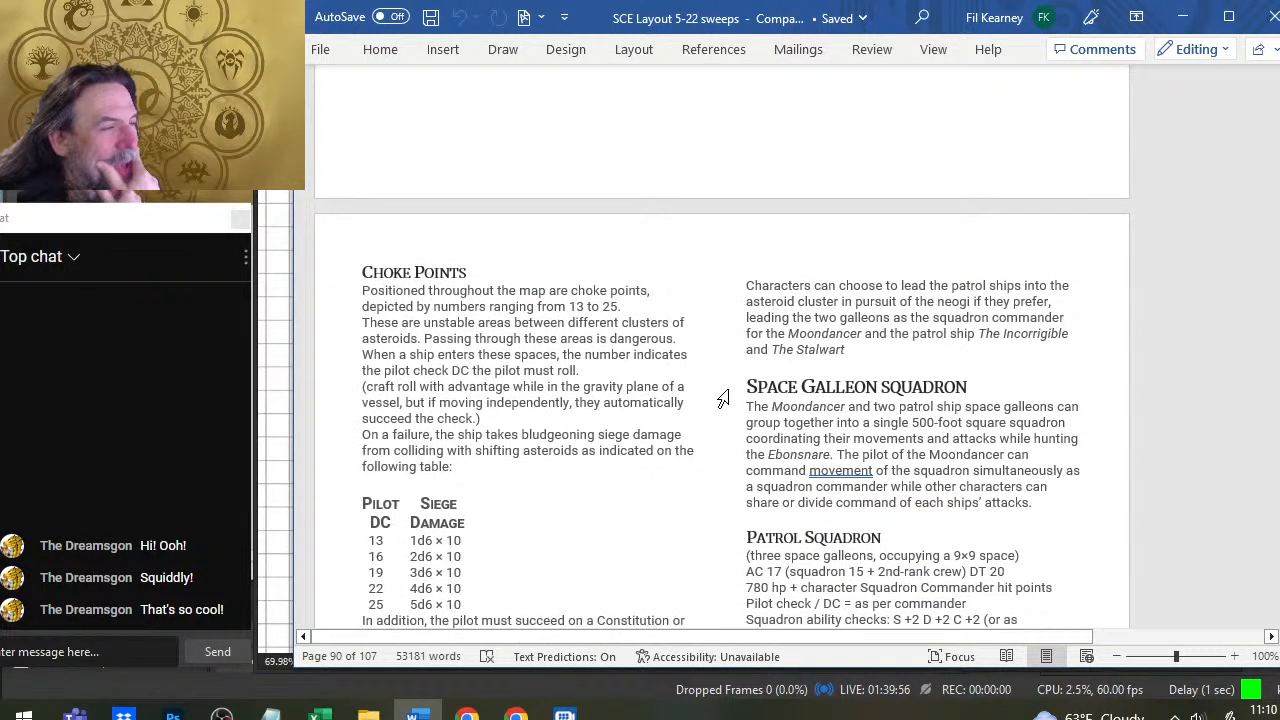
scroll(723, 395, down, 11)
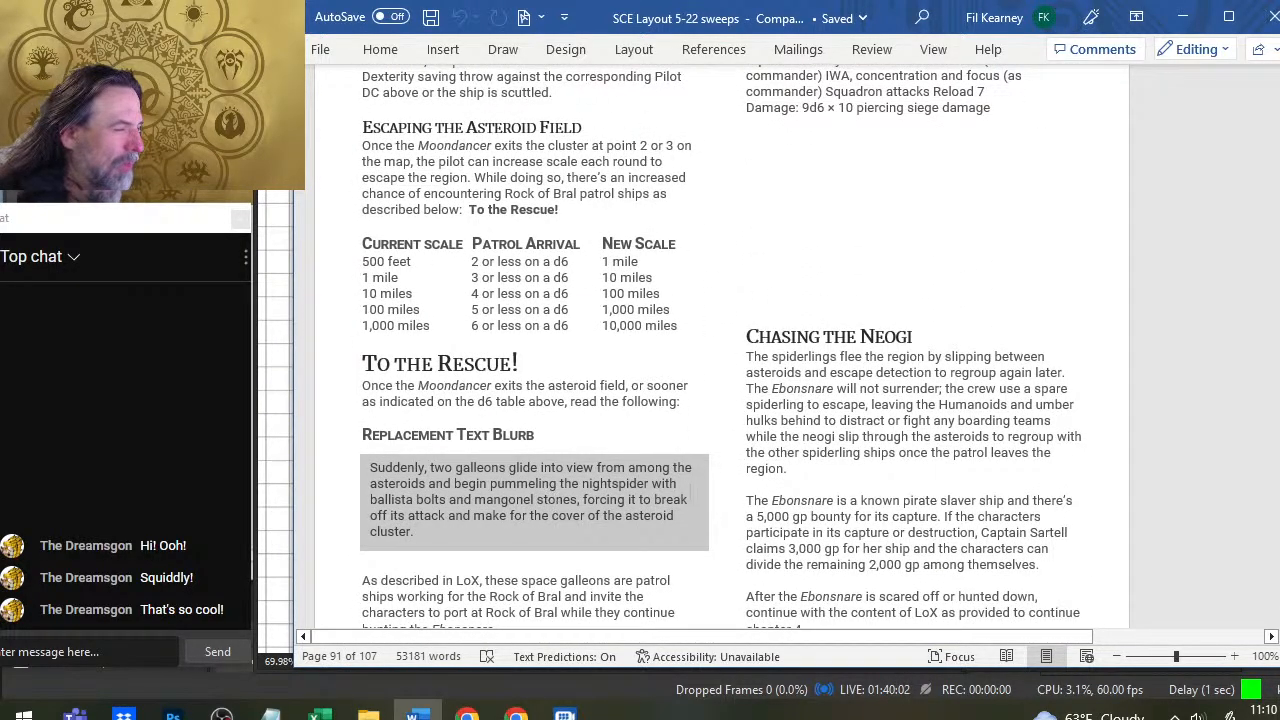
scroll(668, 403, down, 17)
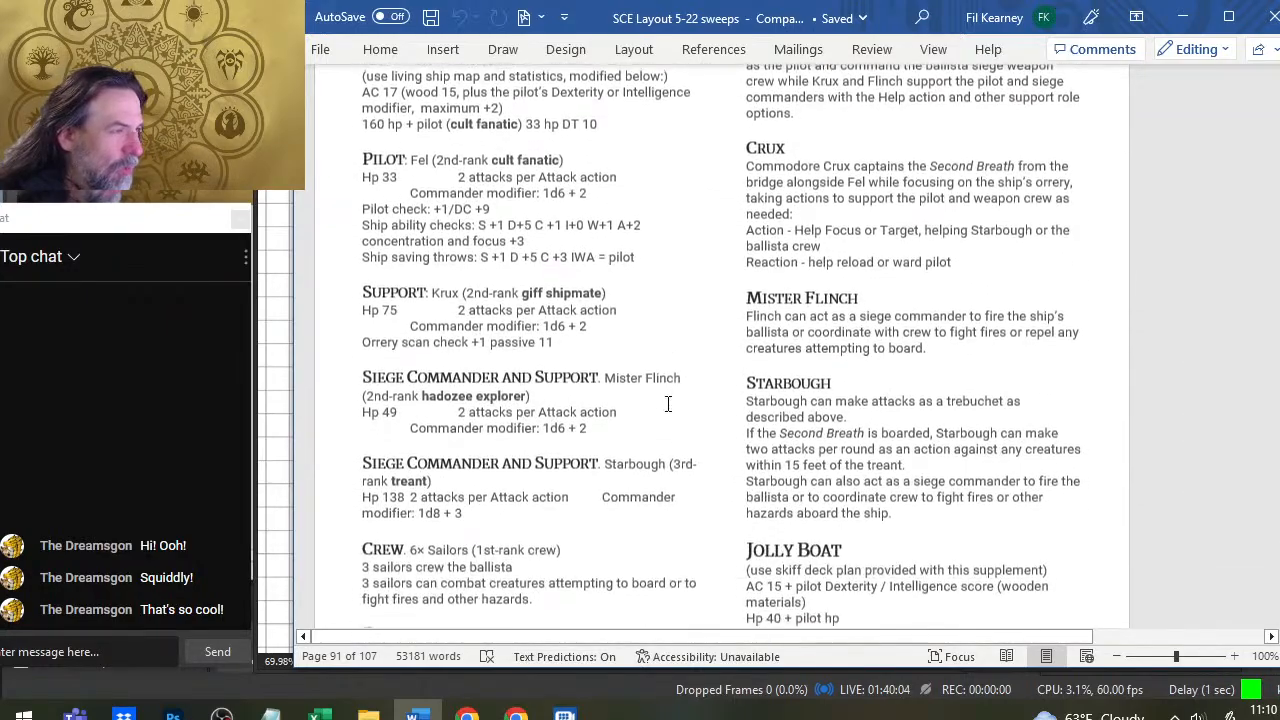
Go back through Chapters 4, 3 and 2 to the opening of Appendix 2, Converting Light of Xaryxis
scroll(668, 403, up, 20)
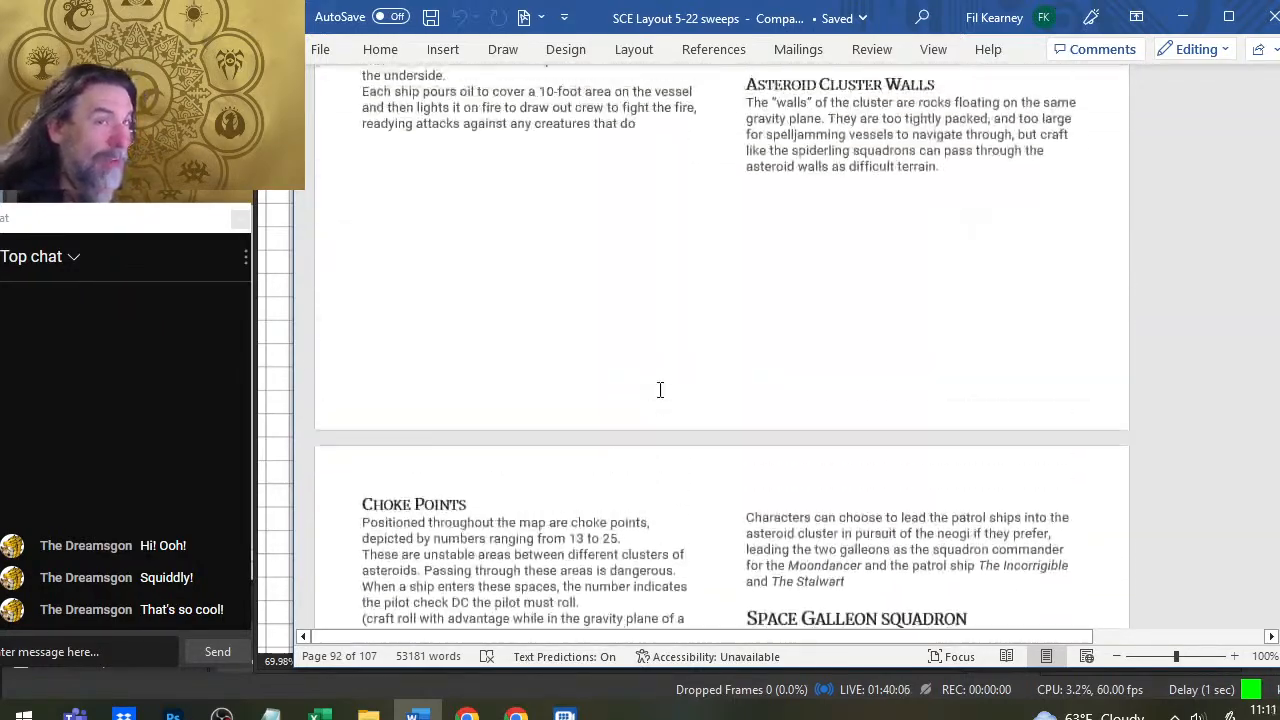
scroll(660, 390, down, 20)
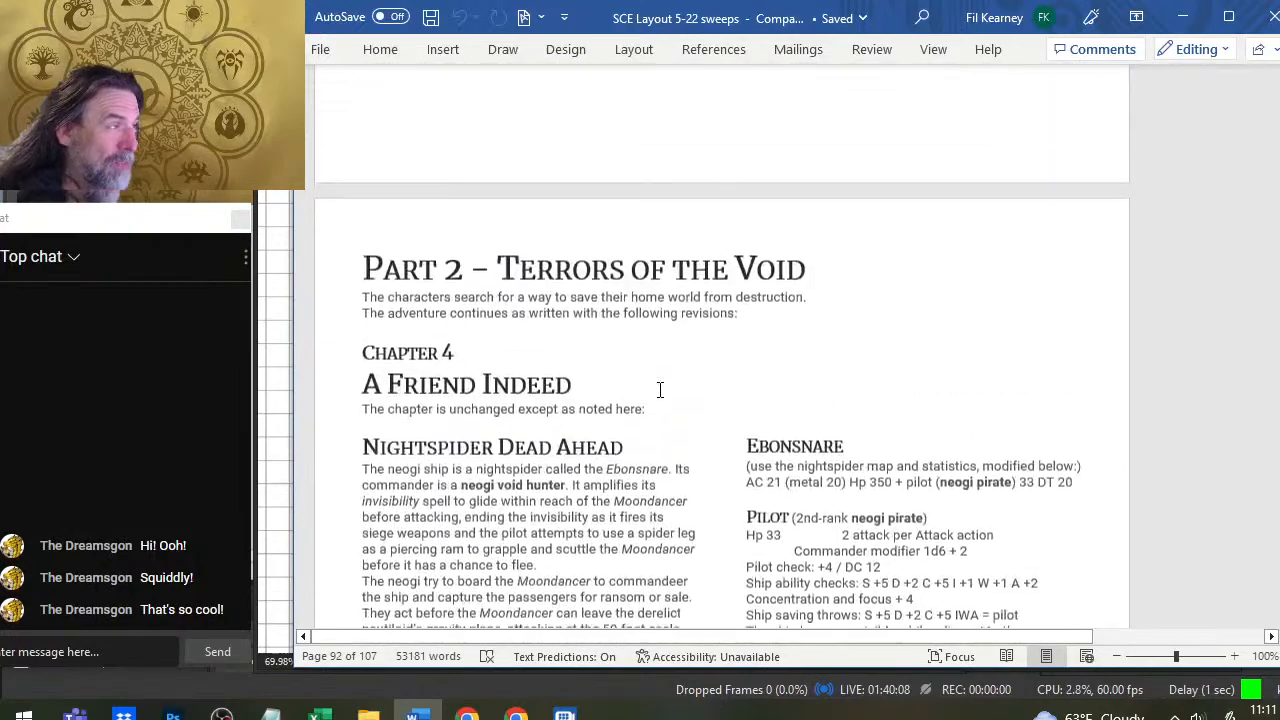
scroll(660, 390, up, 20)
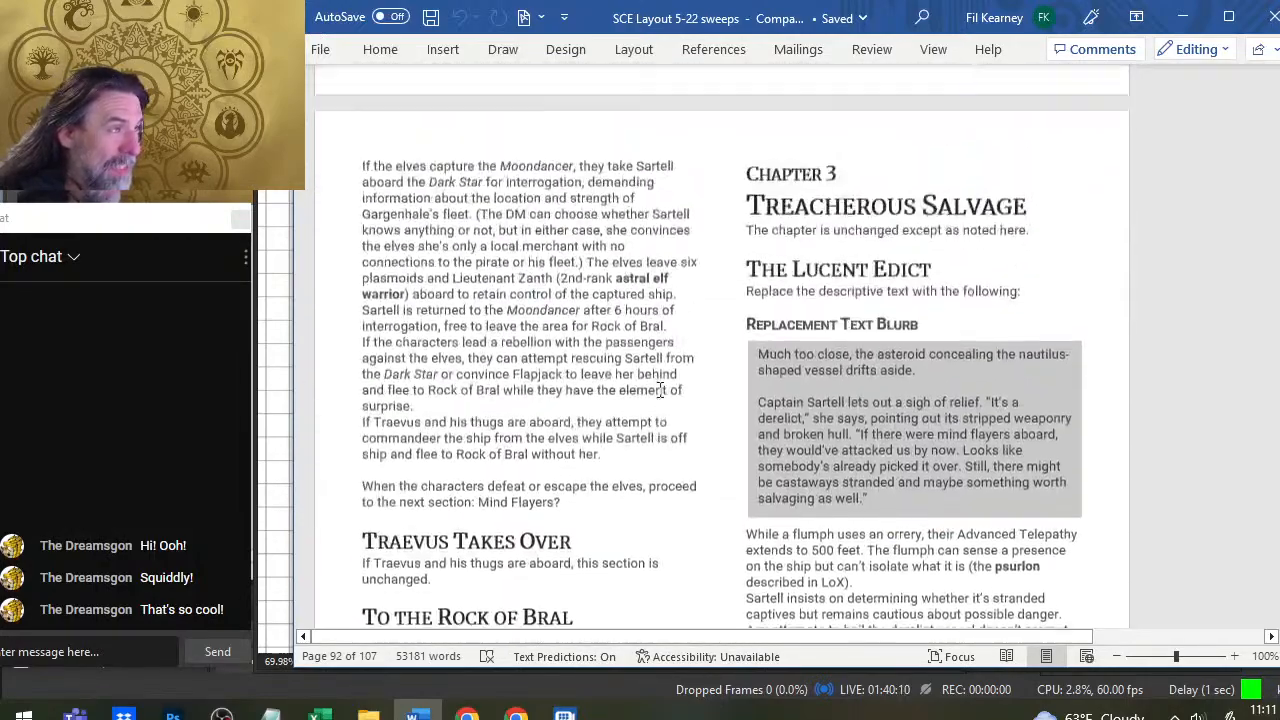
scroll(660, 390, down, 20)
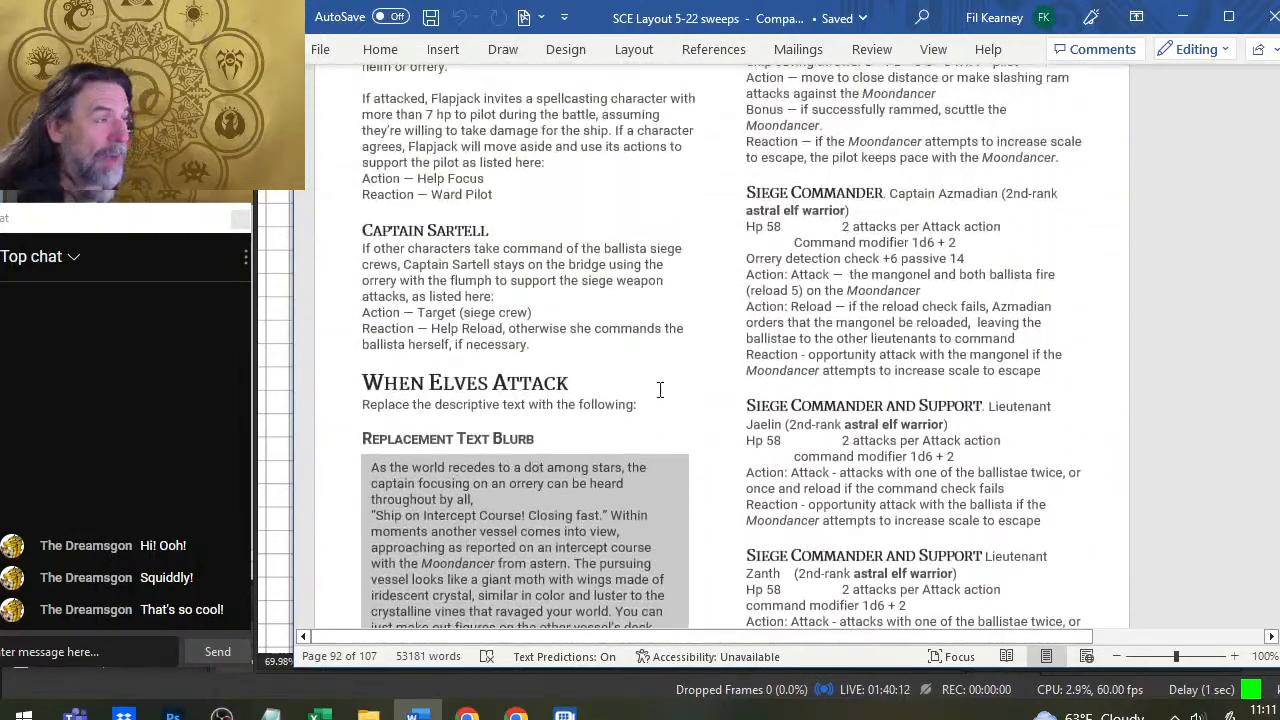
scroll(660, 390, up, 20)
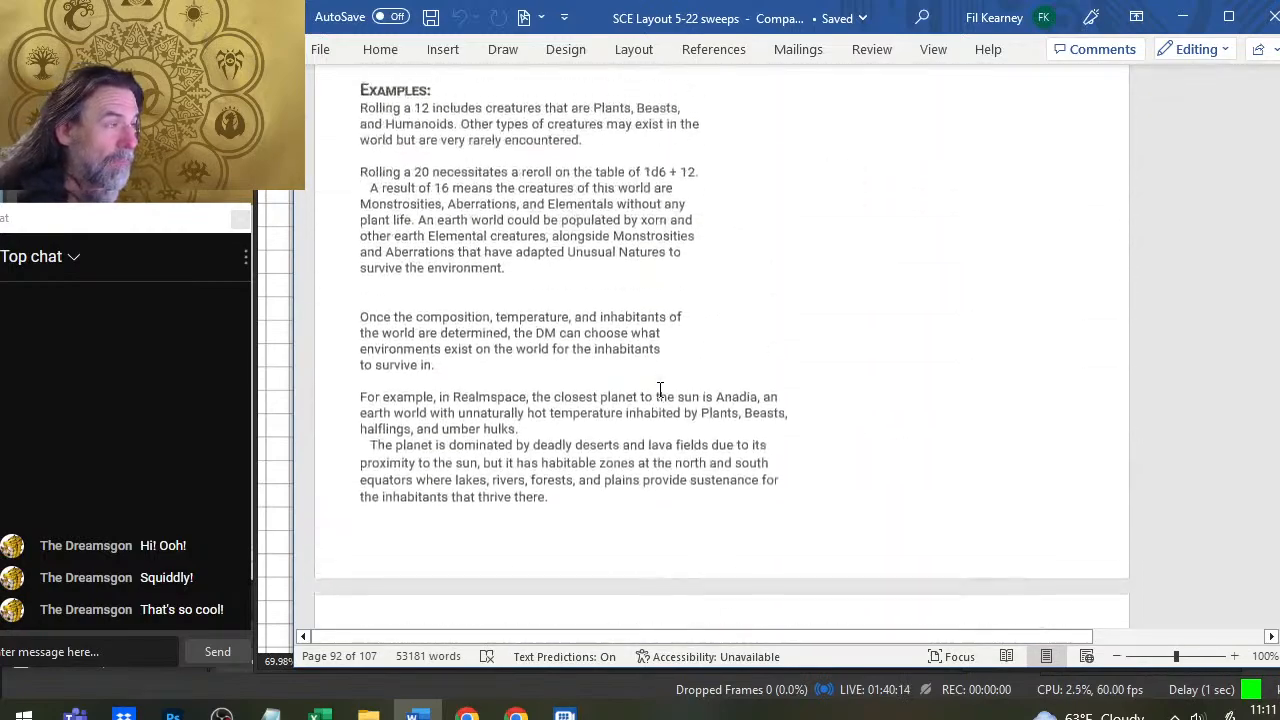
scroll(753, 338, up, 8)
scroll(751, 348, down, 6)
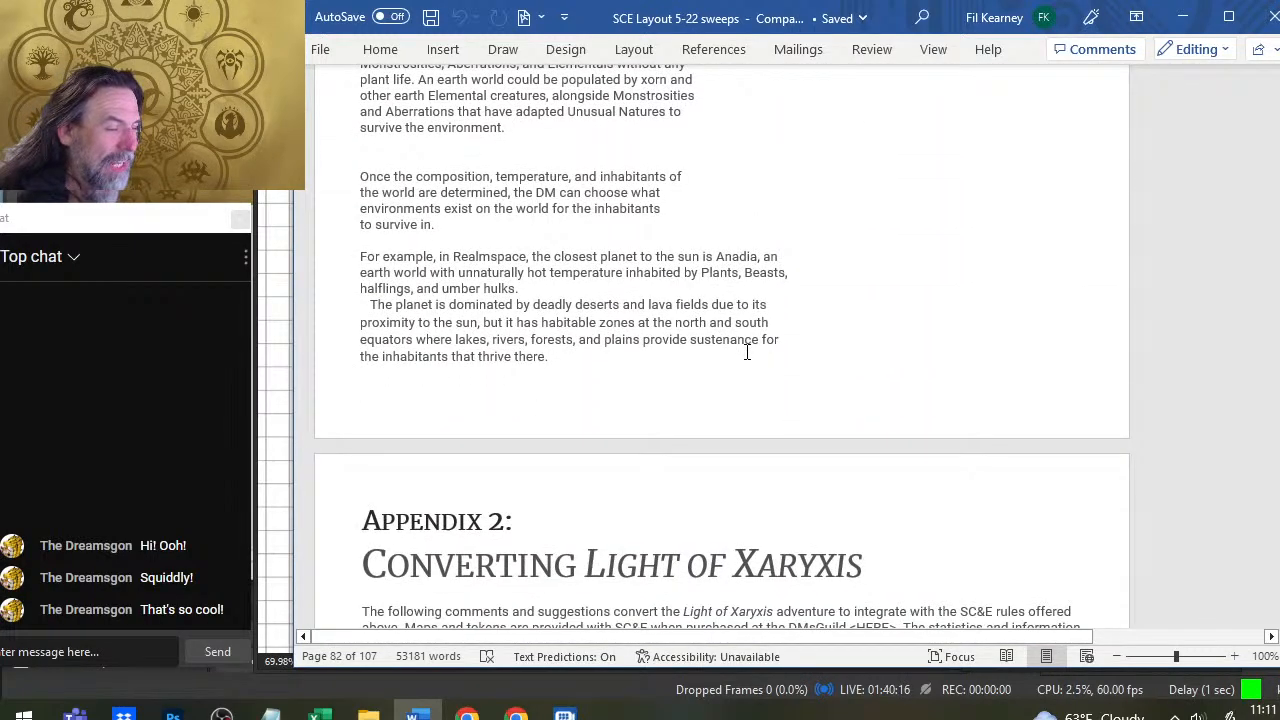
scroll(740, 357, down, 4)
scroll(743, 275, down, 3)
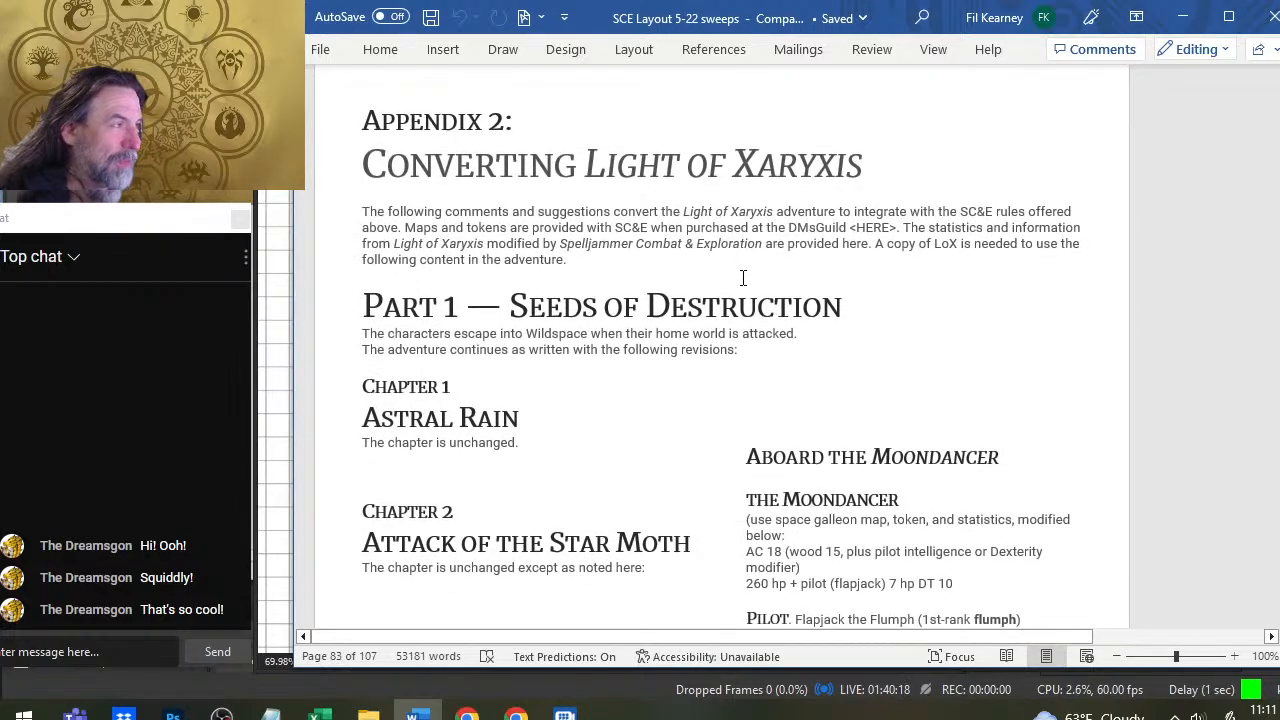
Read from the Moondancer statistics through When Elves Attack to the Conducting the Encounter and Increasing the Challenge sections
scroll(706, 311, down, 20)
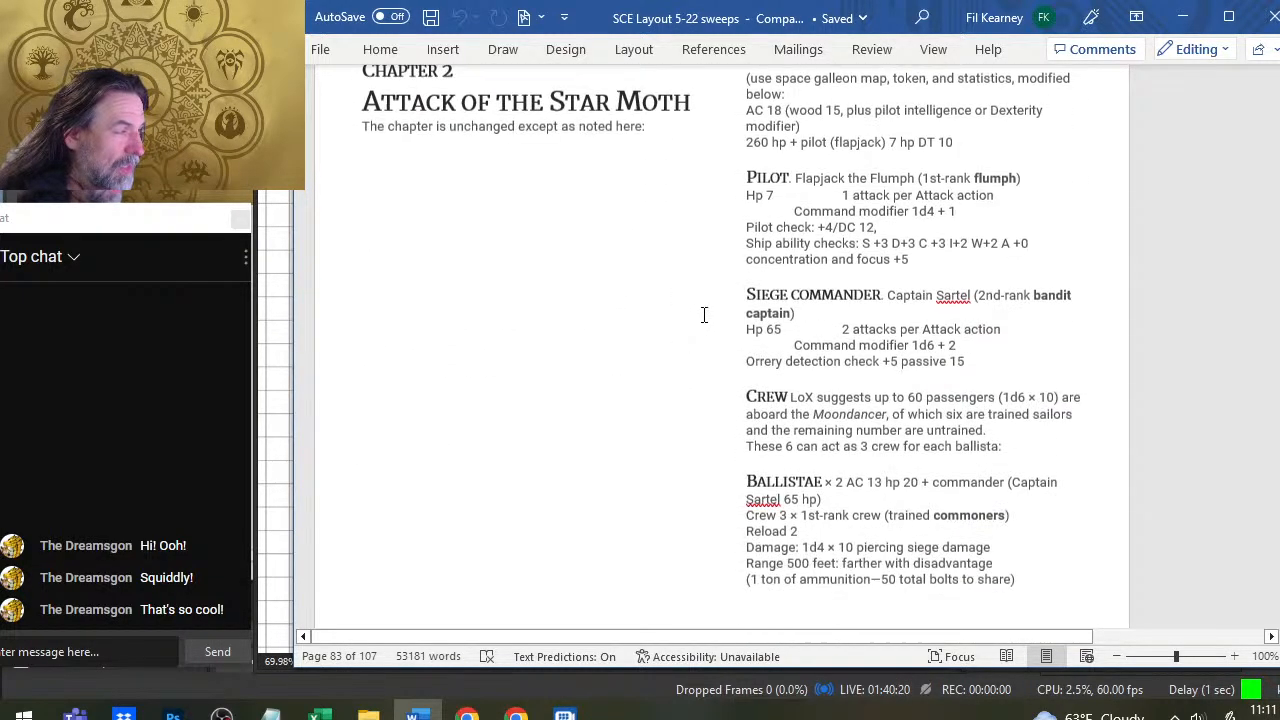
scroll(783, 291, down, 15)
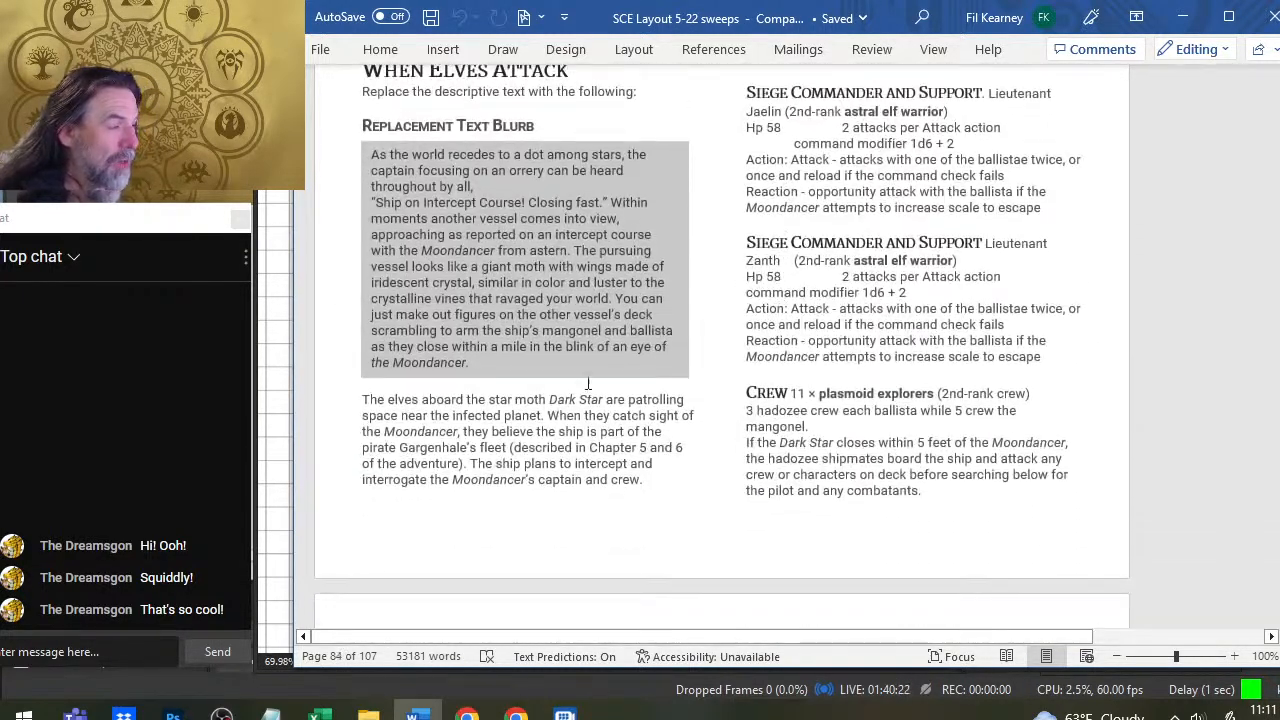
scroll(723, 305, down, 10)
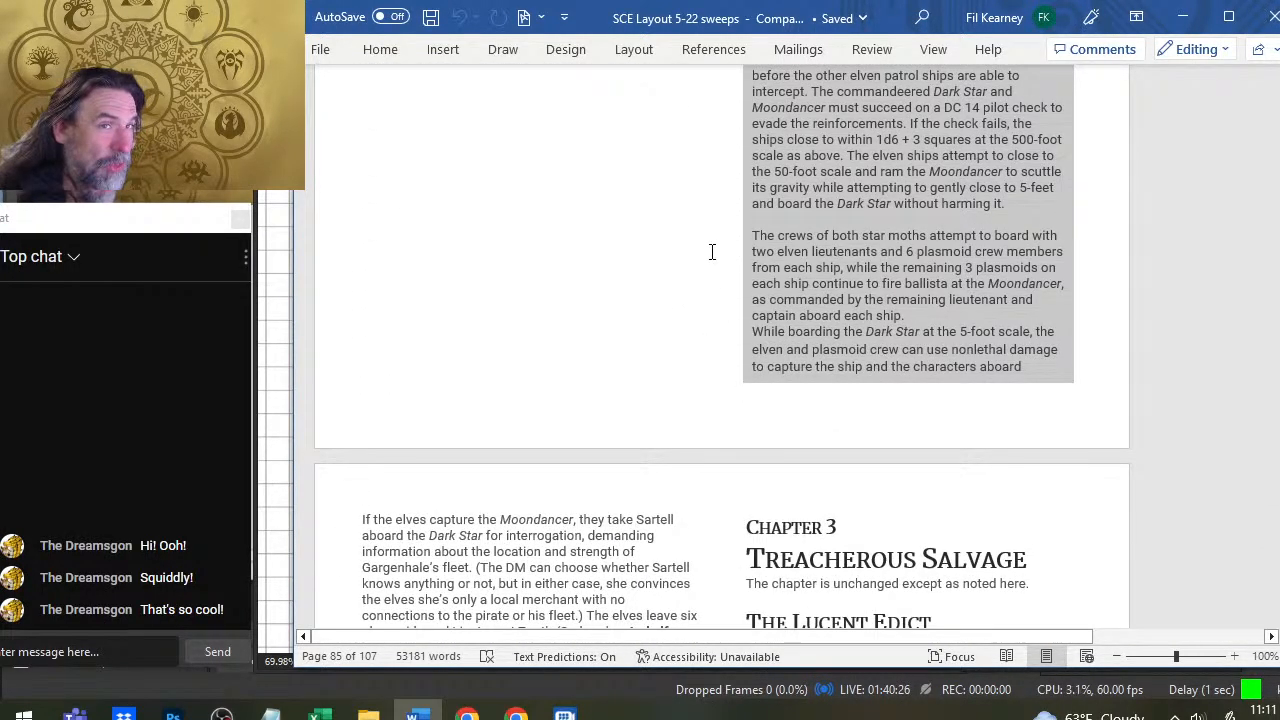
scroll(712, 260, up, 8)
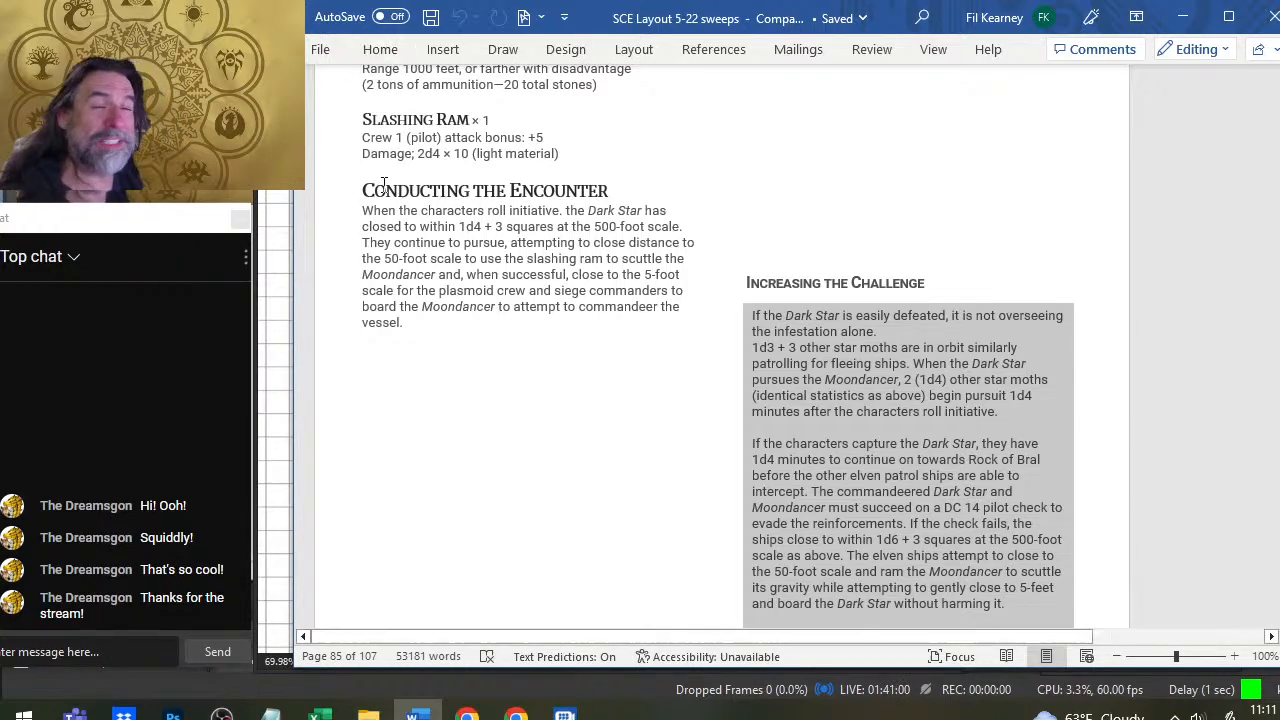
Switch to the YouTube live stream page for Spelljammer Combat & Exploration 144 in Chrome and check its chat
key(alt+Tab)
key(alt+Tab)
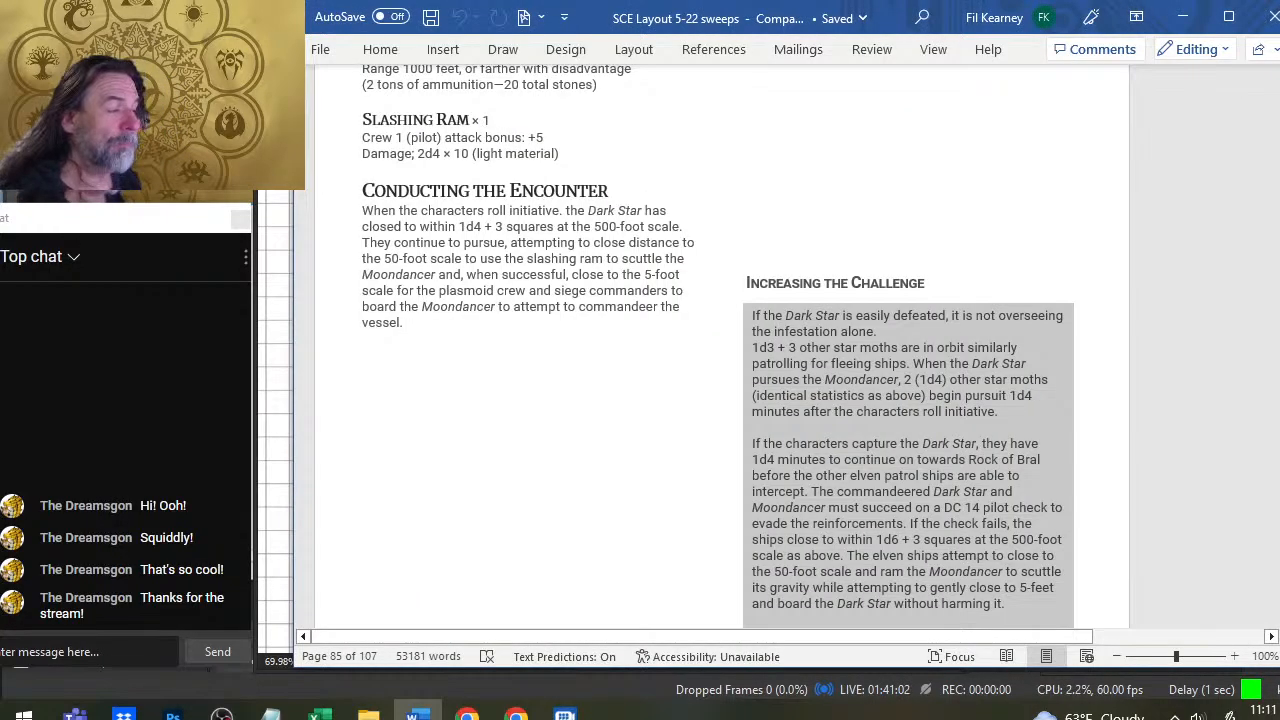
key(alt+Tab)
key(alt+Tab)
key(Tab)
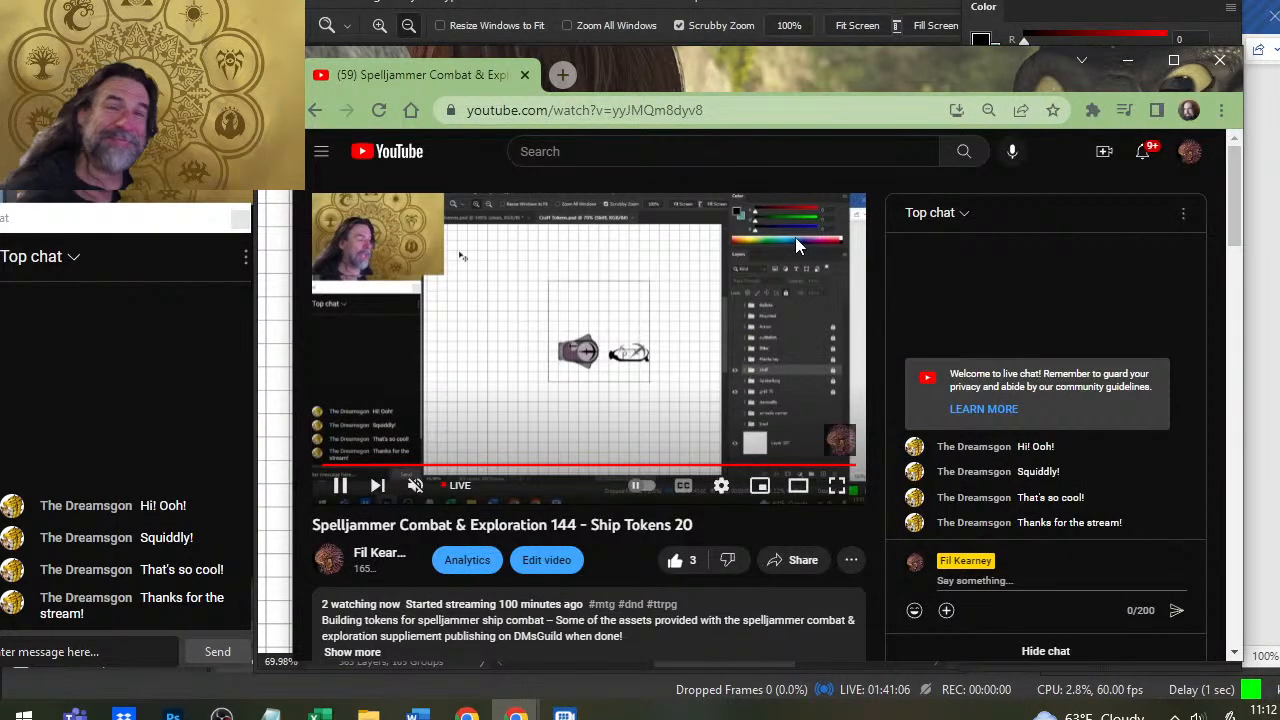
Switch from the YouTube live stream page to the OBS window
key(alt+Tab)
key(Tab)
key(Tab)
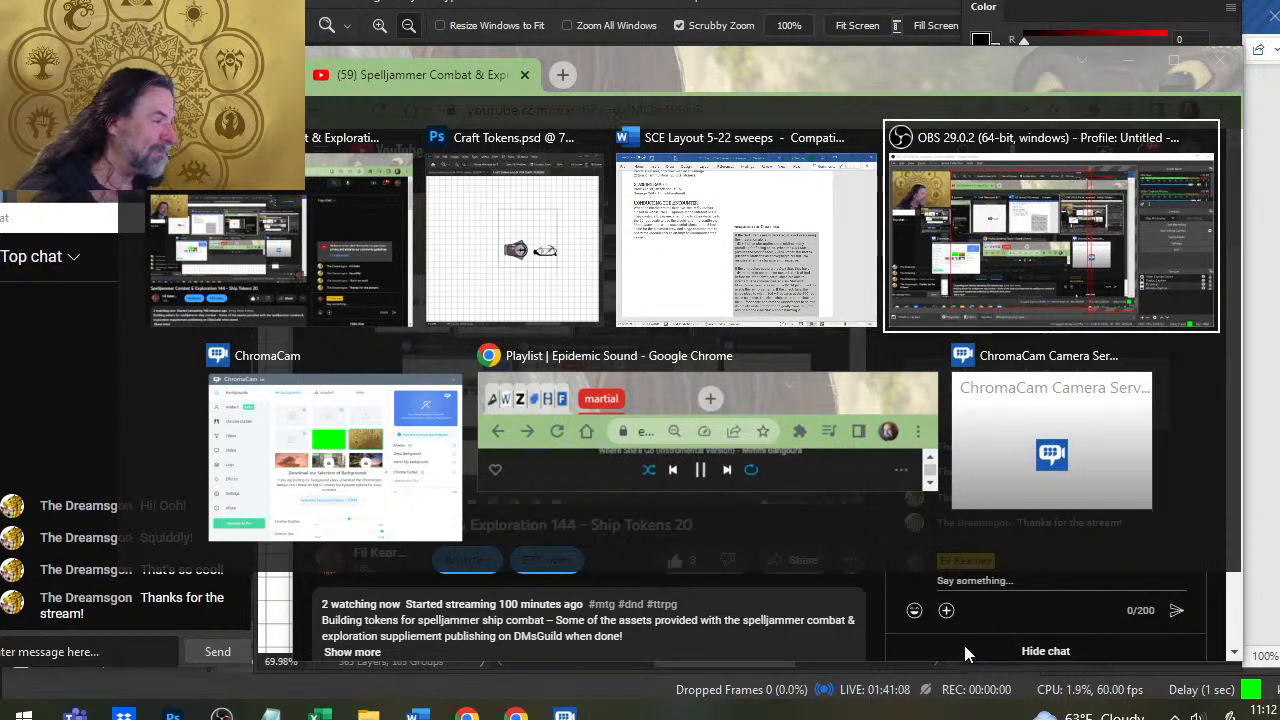